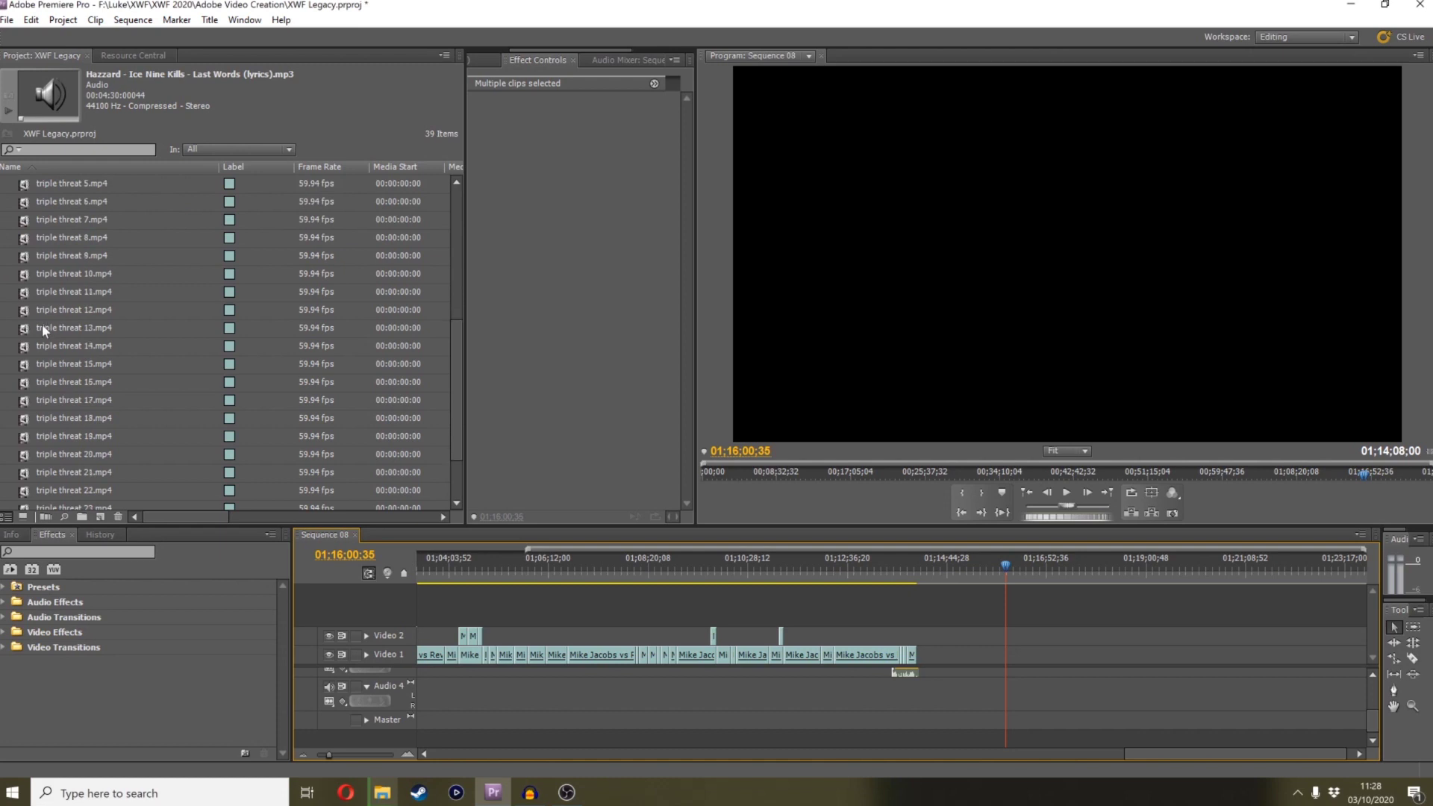
Add triple threat 1.mp4 to Video 1 after the existing clips
scroll(36, 326, down, 4)
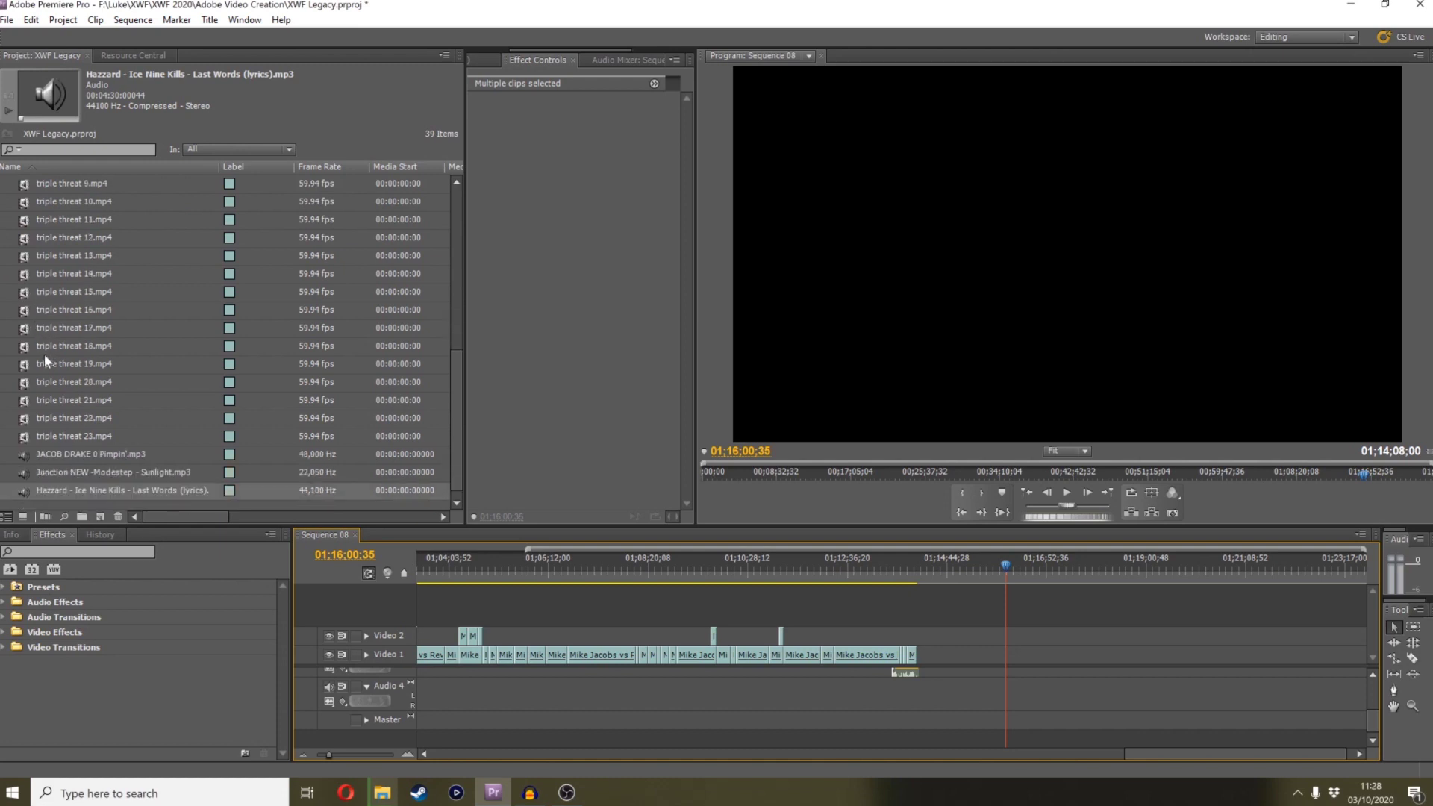
scroll(42, 356, up, 3)
scroll(39, 335, up, 2)
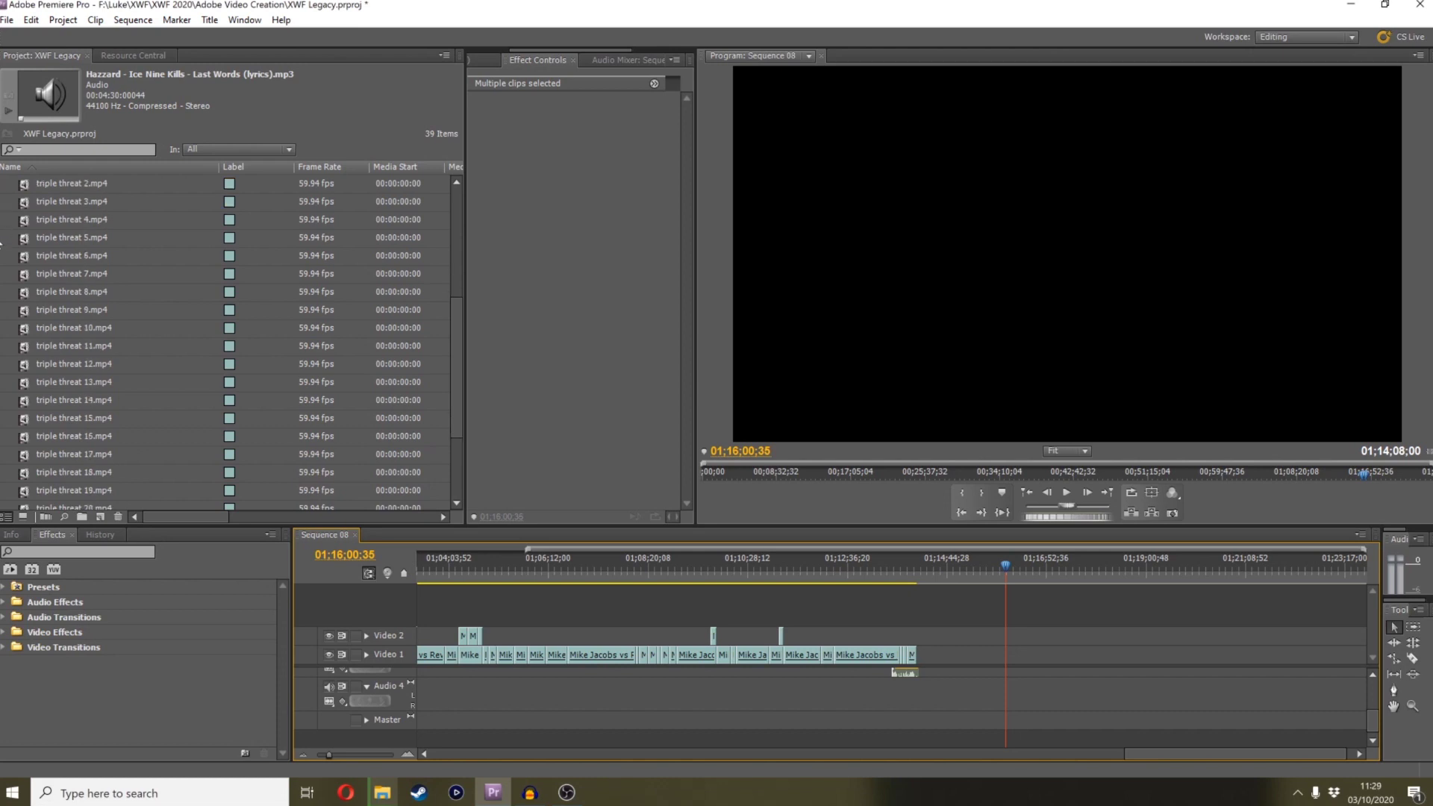
scroll(90, 377, down, 1)
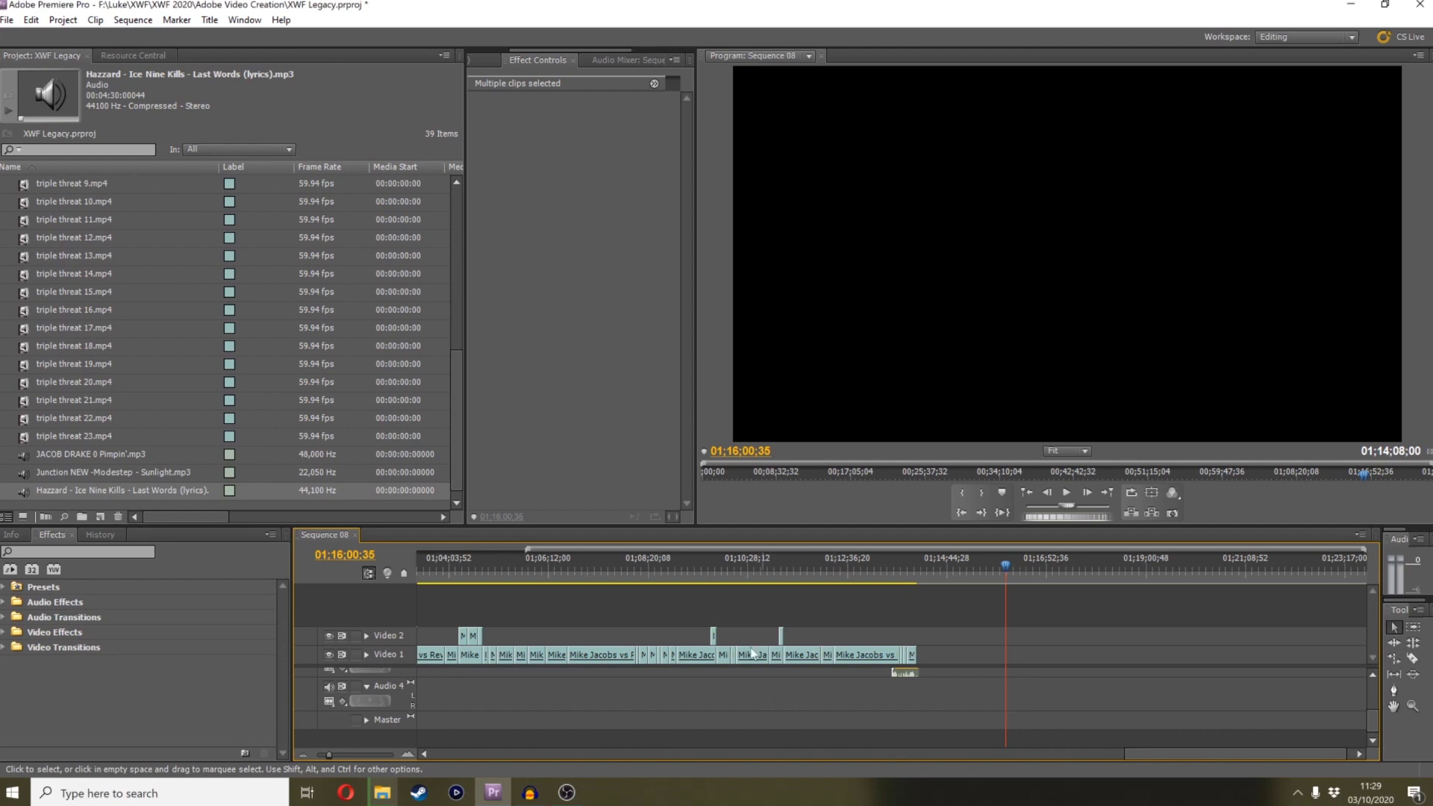
scroll(50, 306, up, 5)
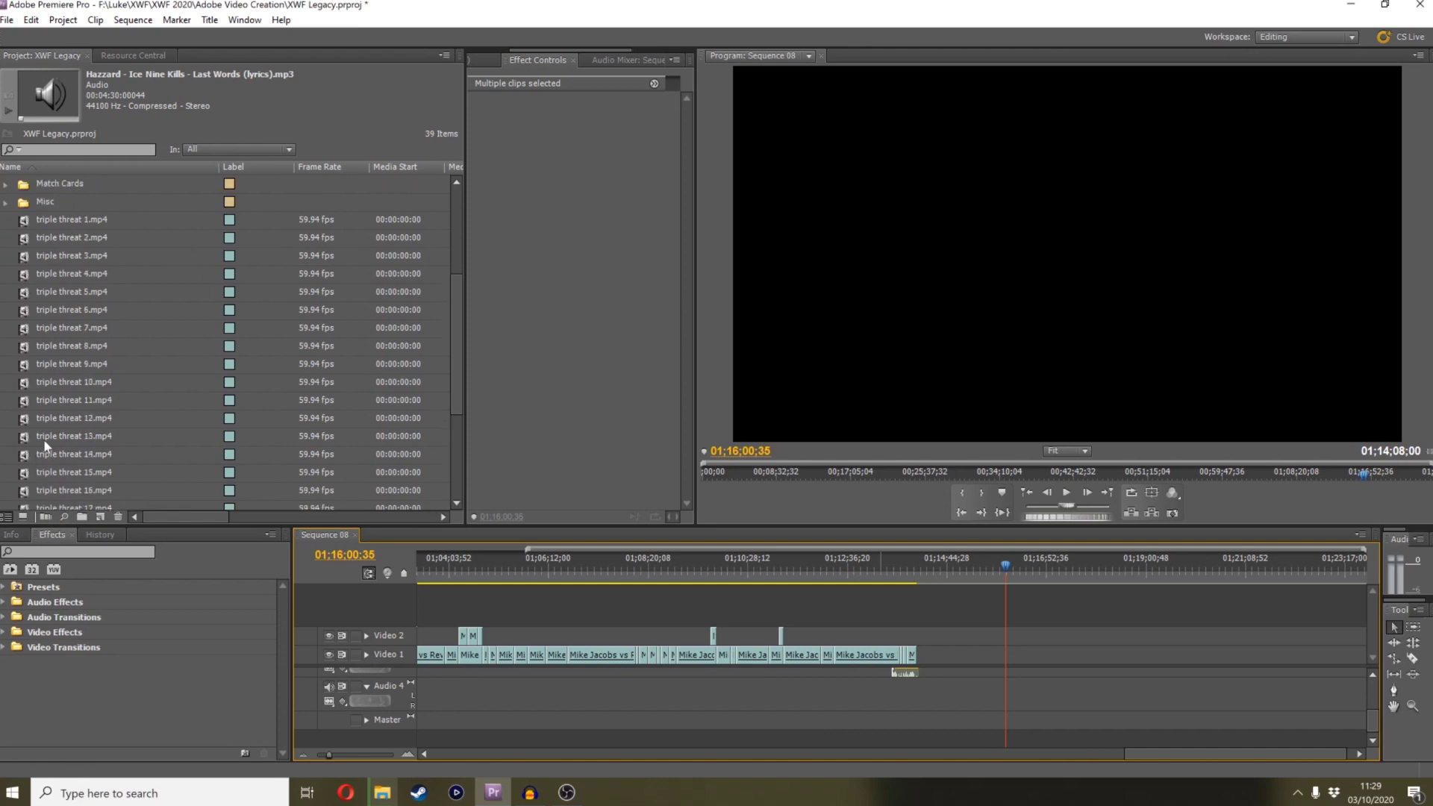
drag(78, 217, 1012, 675)
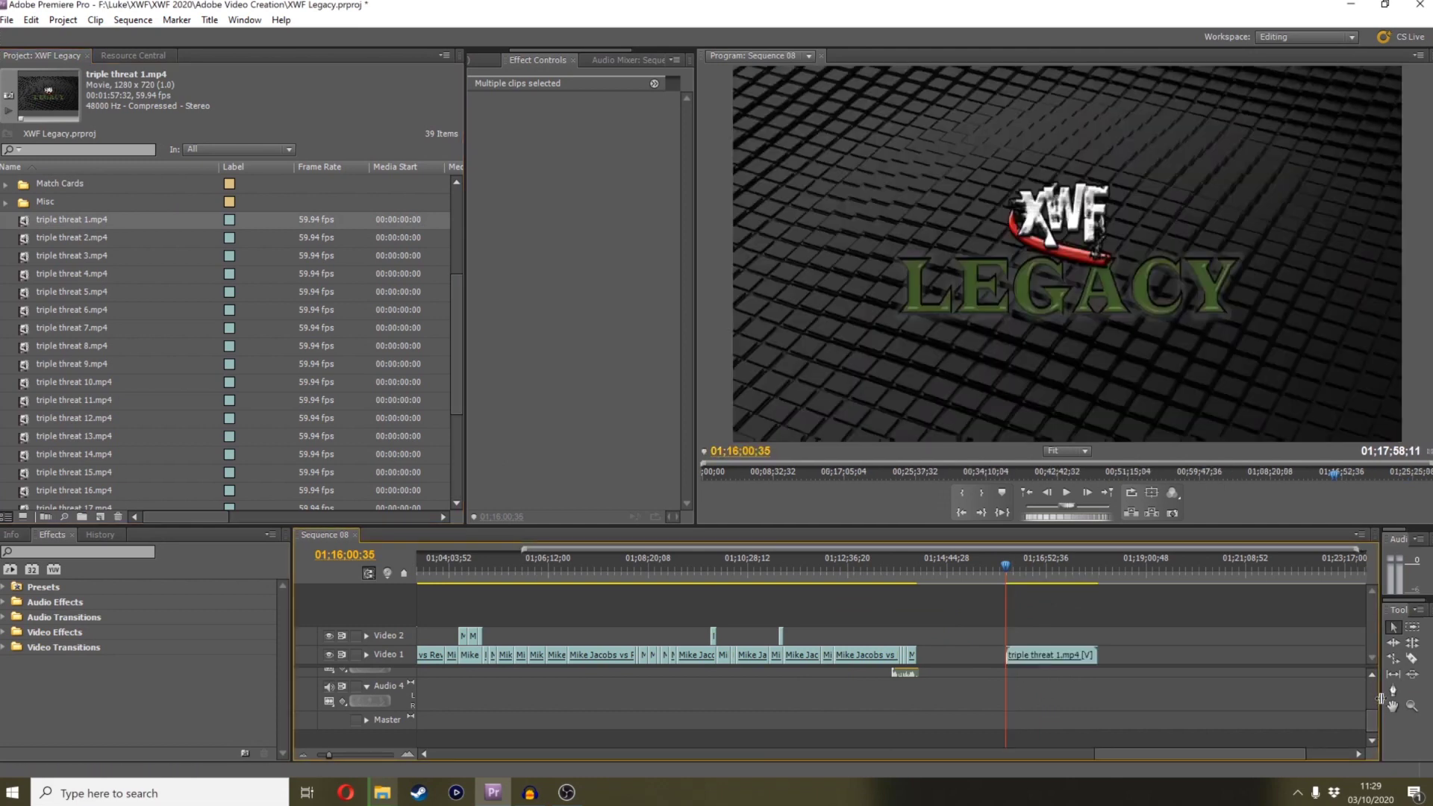
Trim roughly the first eight seconds off triple threat 1.mp4, shortening Sequence 08 to 01:17:45:20
drag(1381, 719, 1380, 701)
drag(329, 755, 348, 754)
mouse_move(1372, 708)
mouse_down()
mouse_move(1374, 722)
mouse_move(1373, 705)
mouse_up()
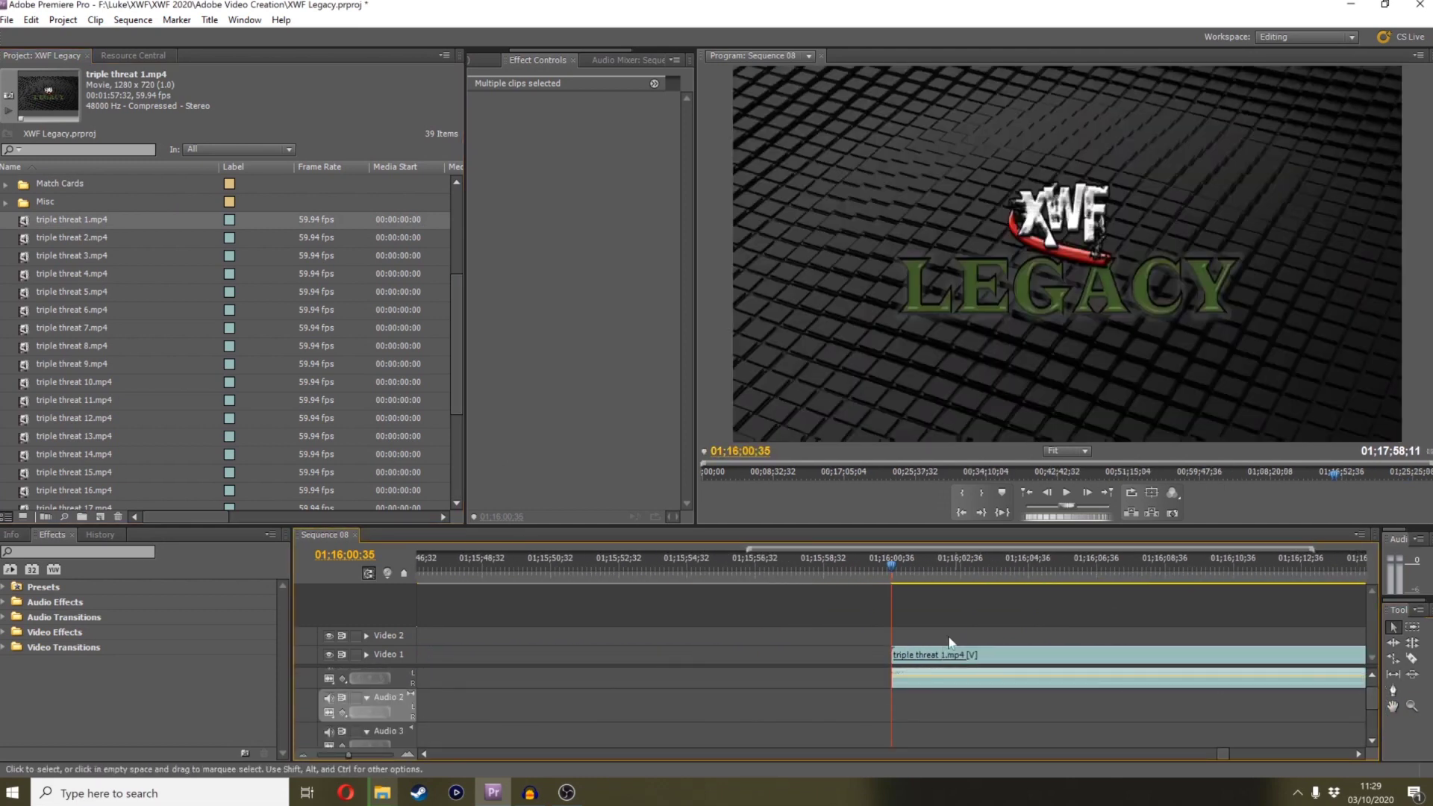
drag(906, 569, 1149, 526)
drag(894, 654, 741, 656)
Move the trimmed clip earlier and place JACOB DRAKE 0 Pimpin'.mp3 beneath it on Audio 2
click(710, 556)
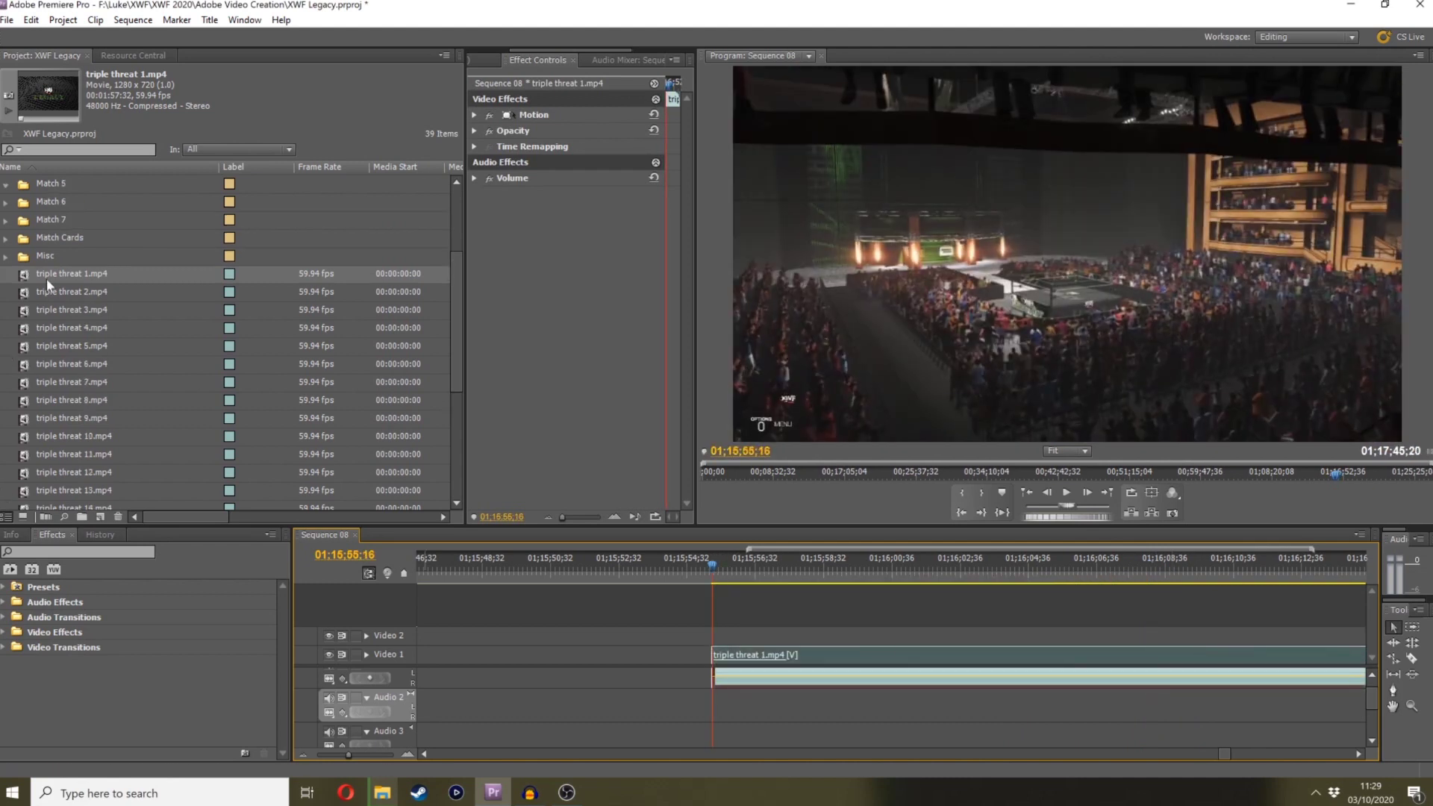
scroll(99, 355, down, 1)
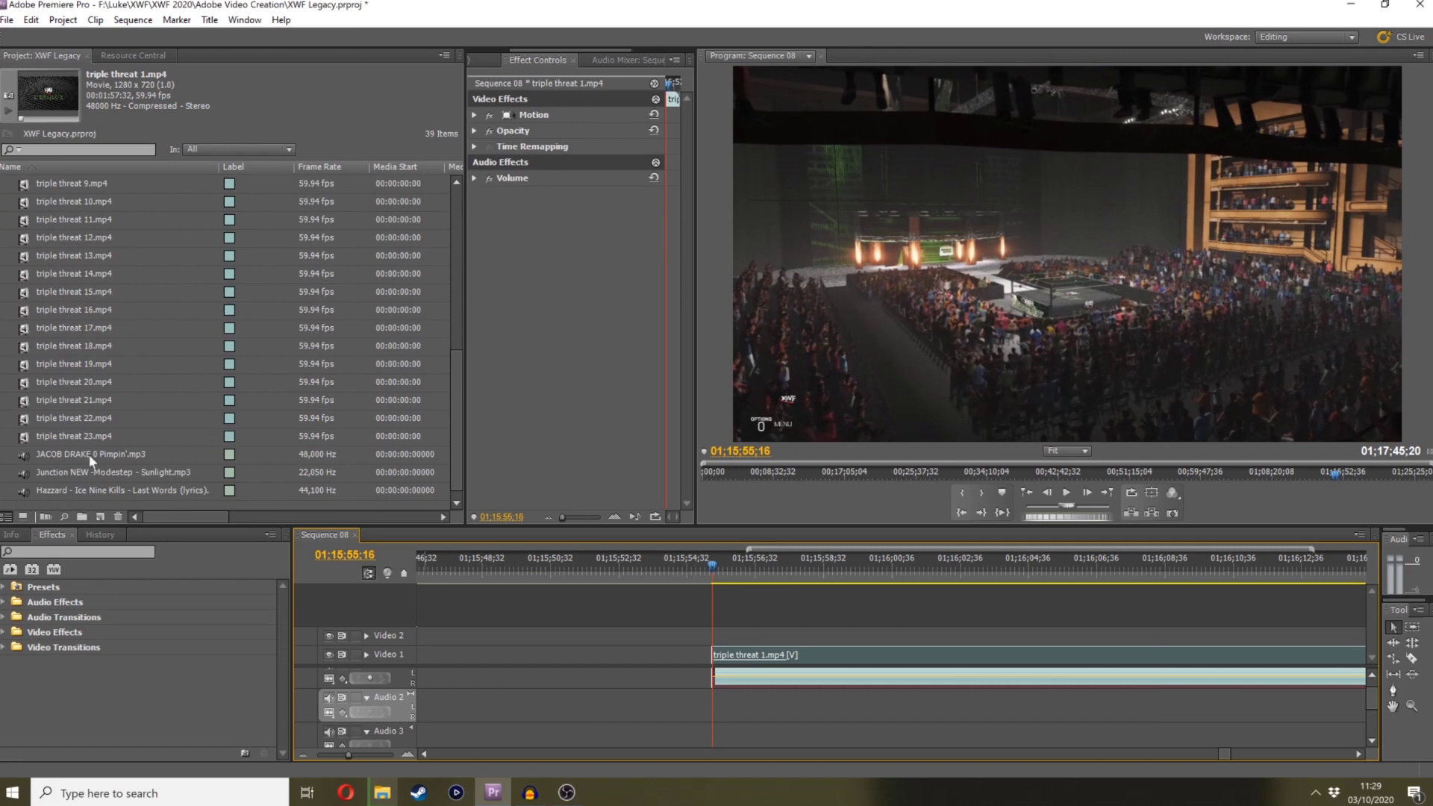
drag(89, 455, 717, 696)
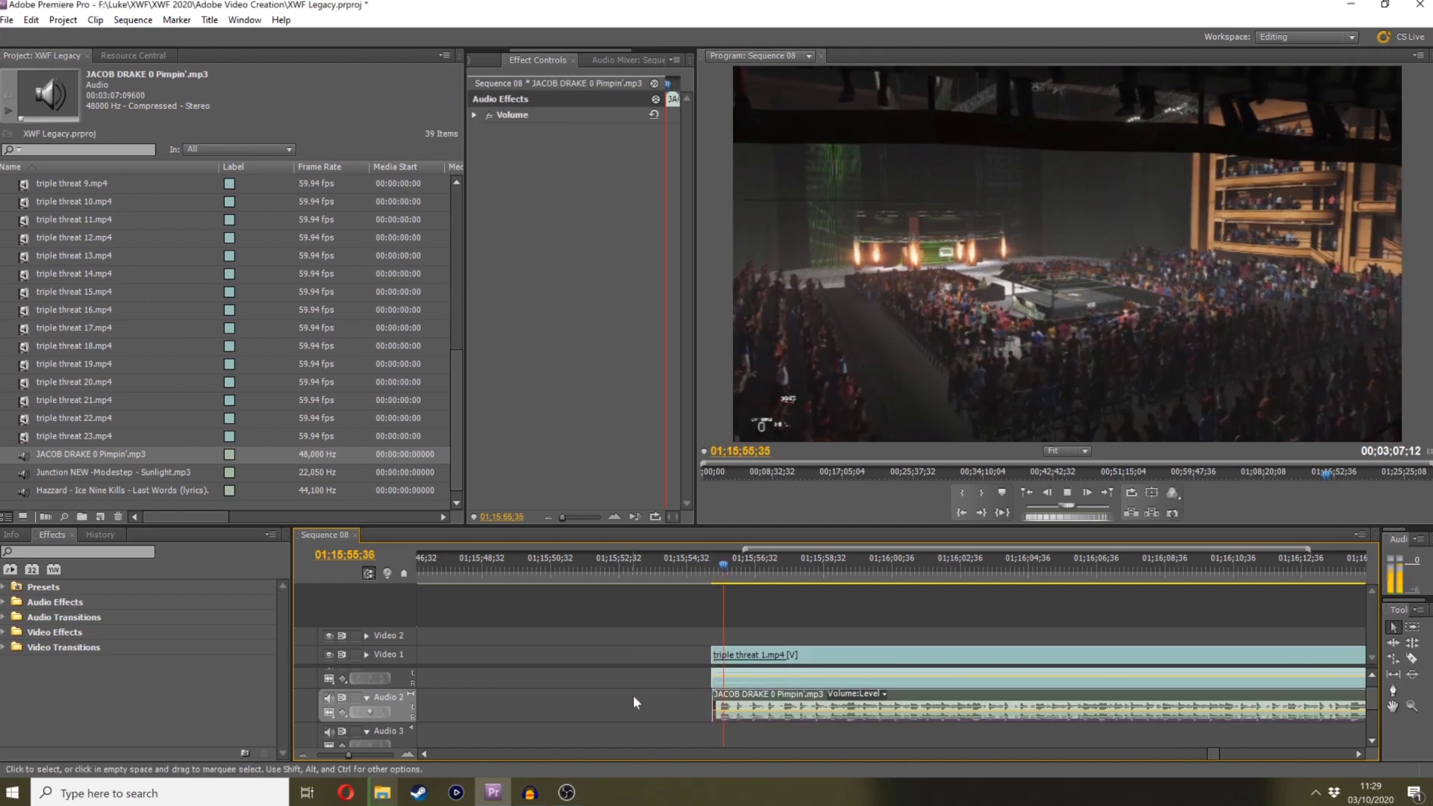
Lower the entrance music's volume Level to -9.0 dB and play back to check it
click(714, 579)
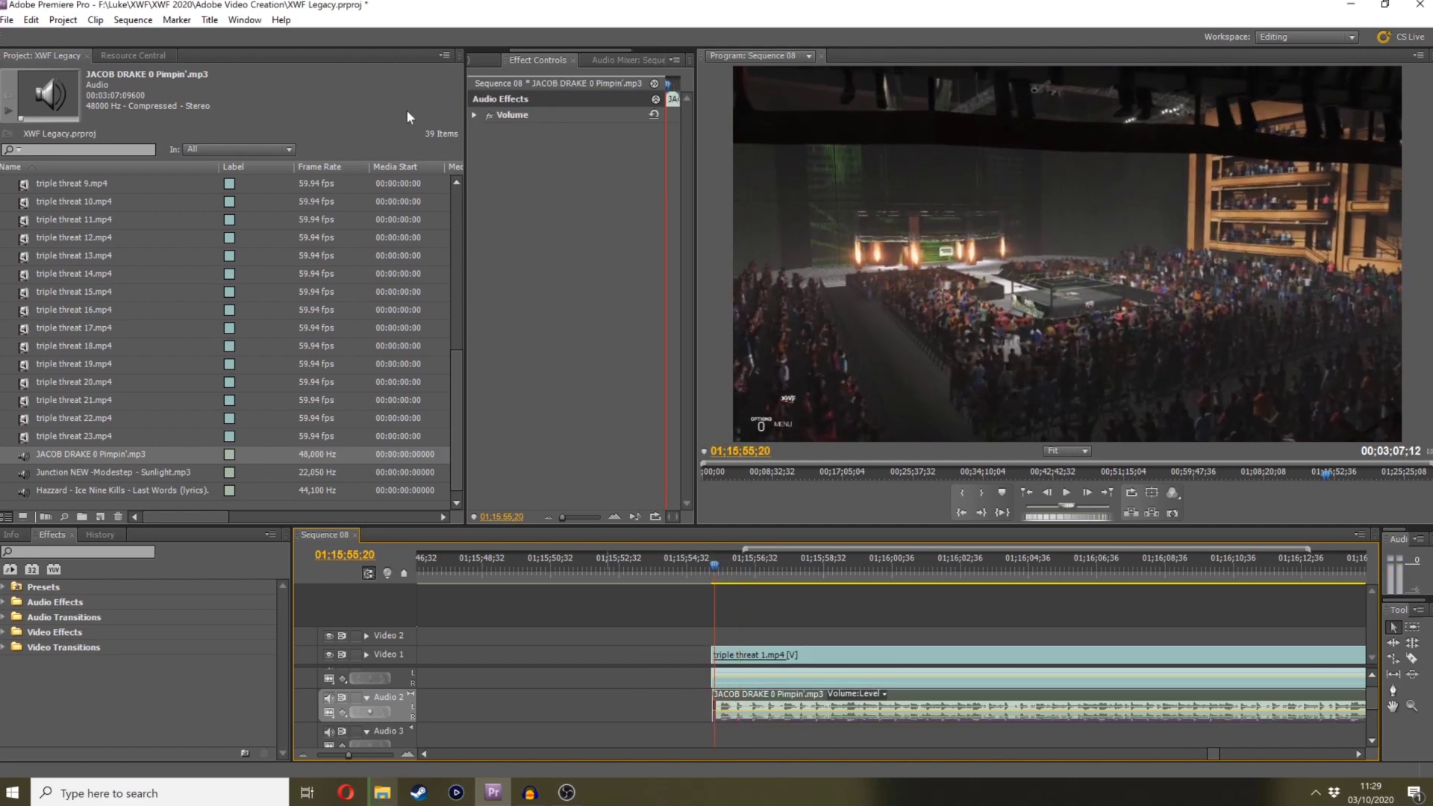
click(473, 115)
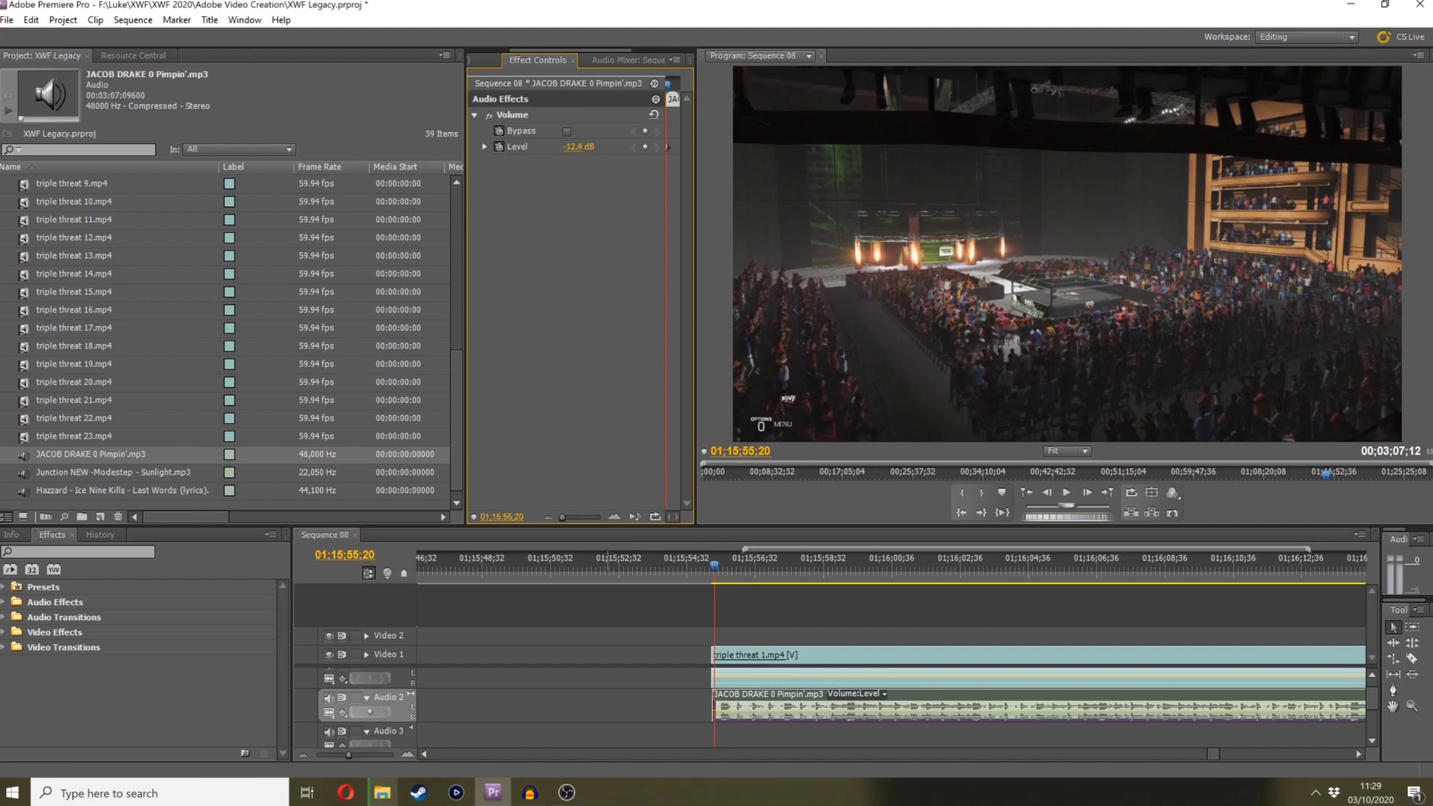
key(space)
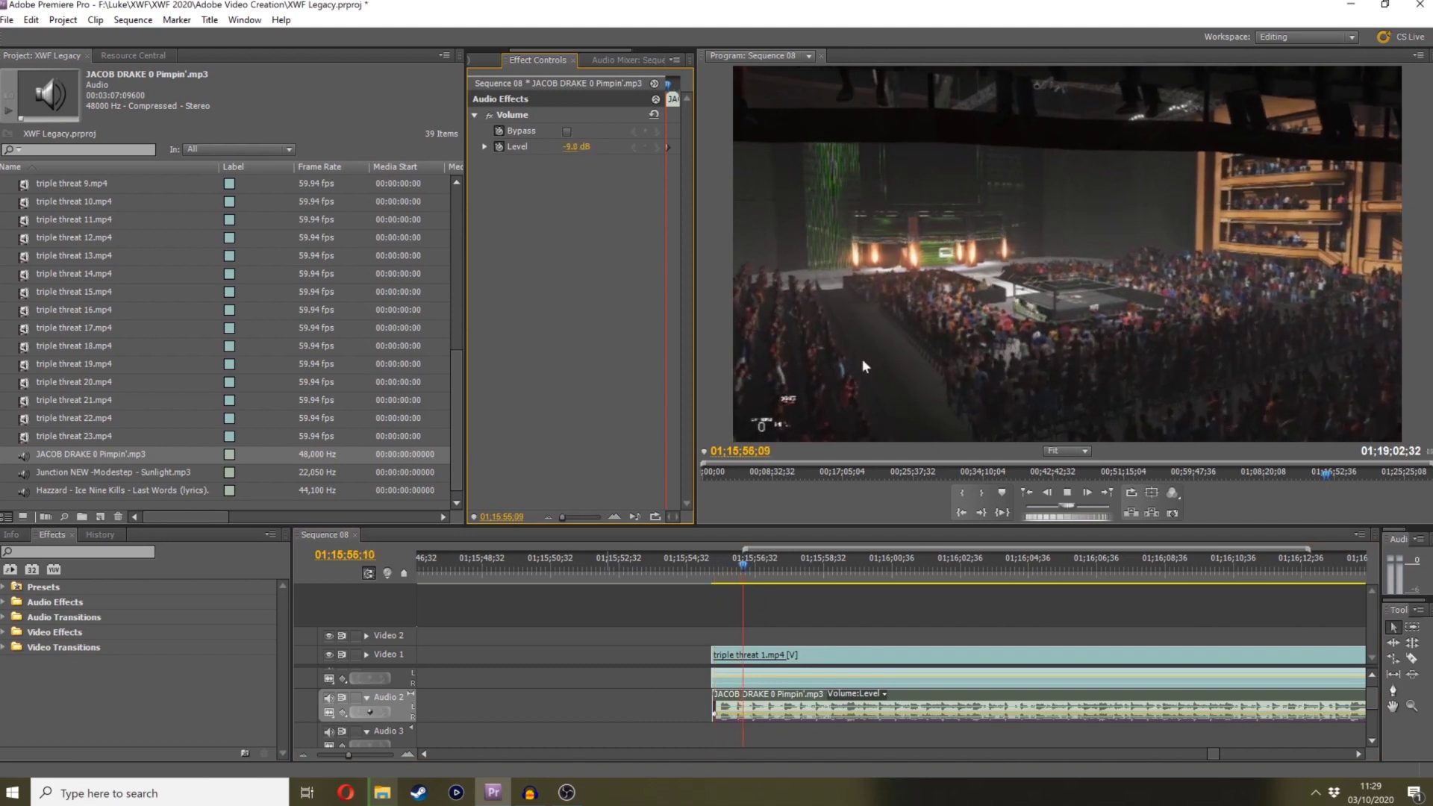
click(1355, 752)
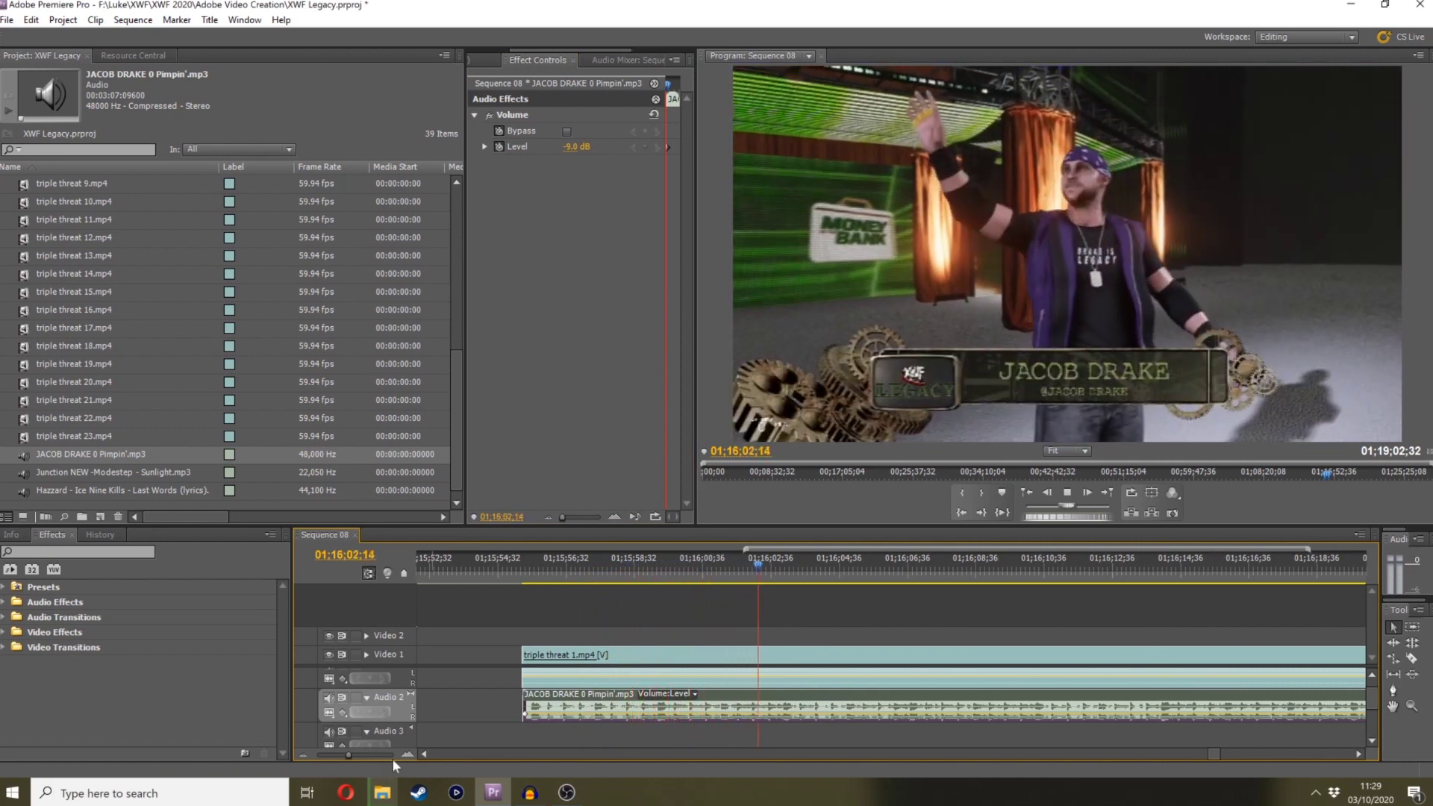
click(348, 755)
Zoom the timeline and play through the wrestler's entrance in triple threat 1.mp4
scroll(347, 757, up, 2)
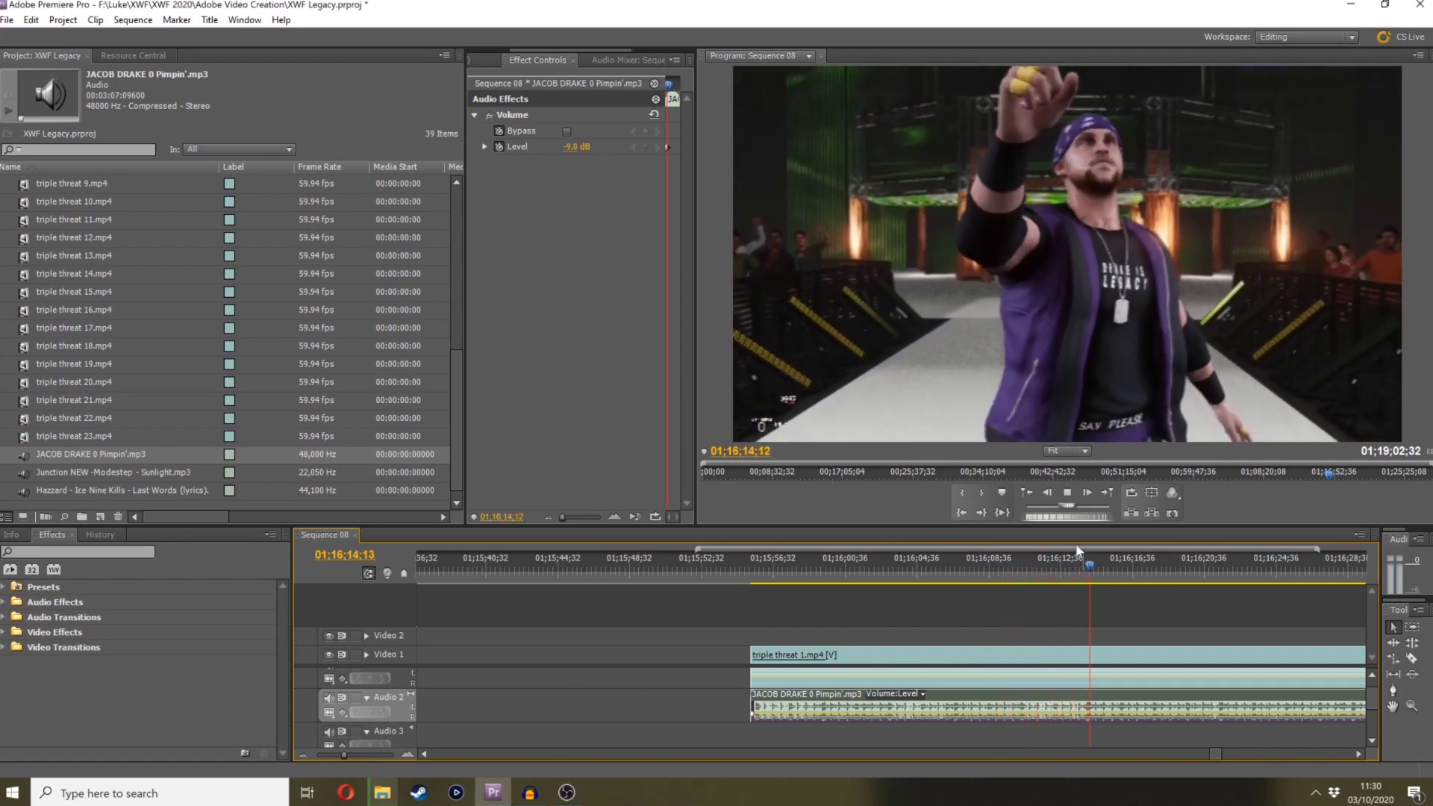
drag(1111, 562, 1028, 584)
drag(333, 755, 340, 754)
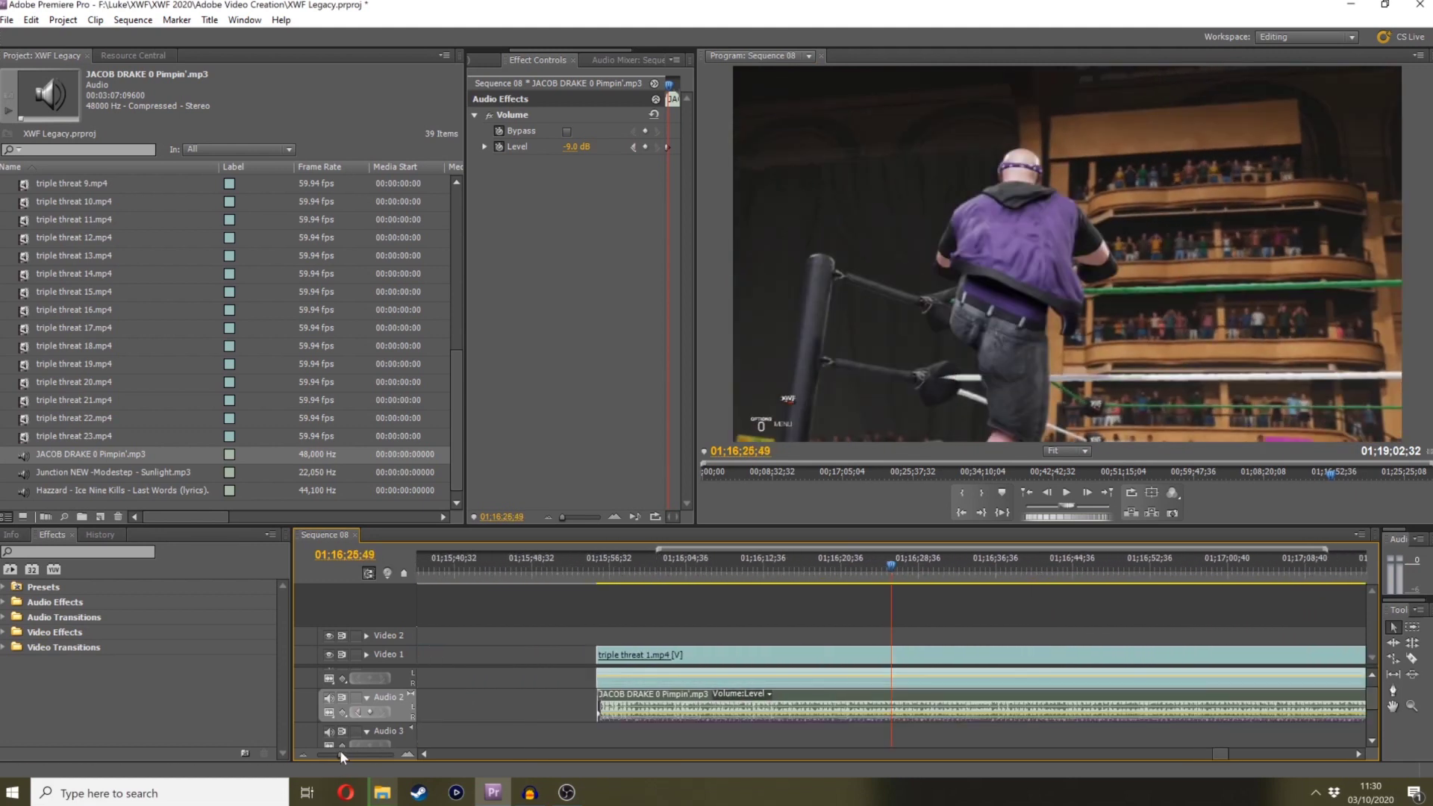
key(space)
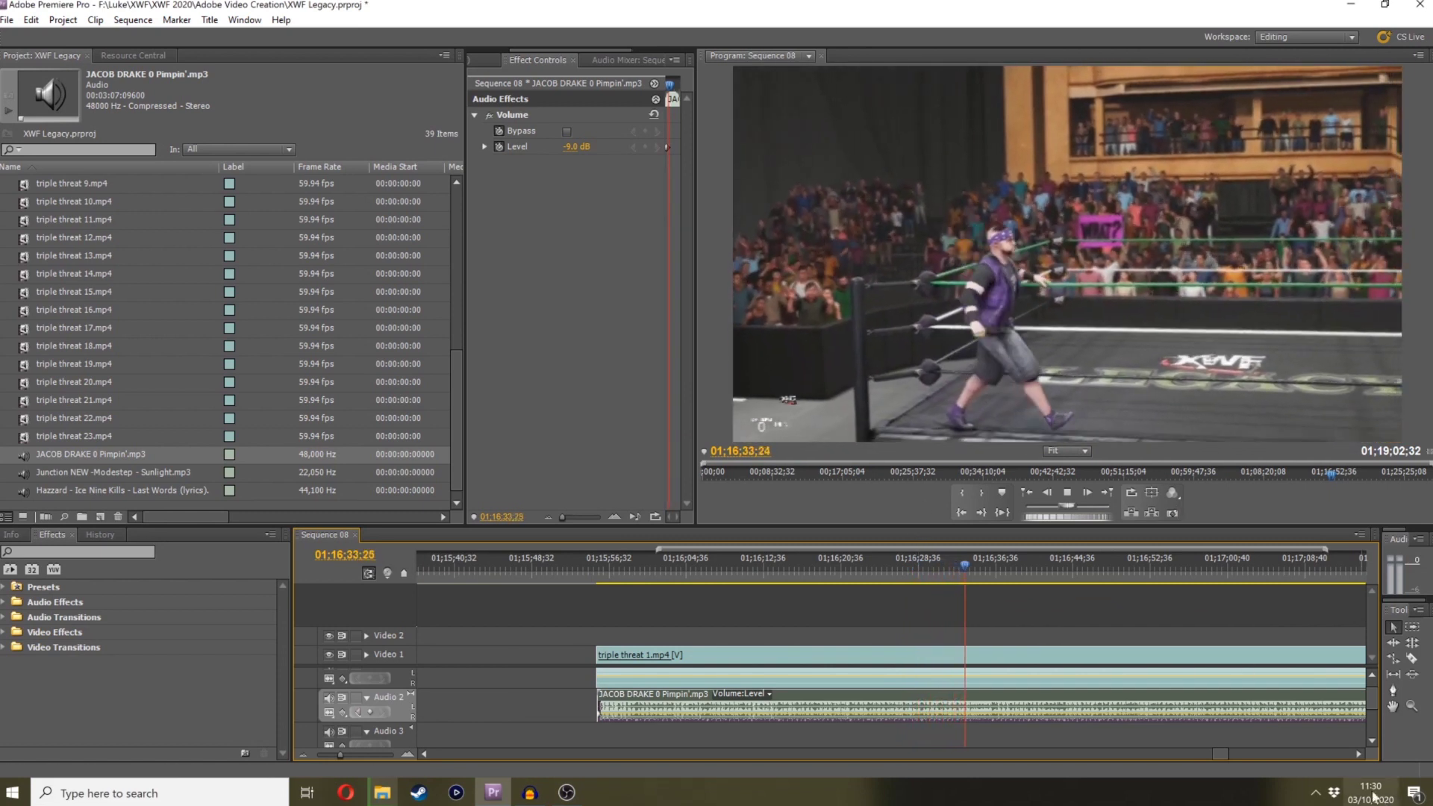
click(1358, 755)
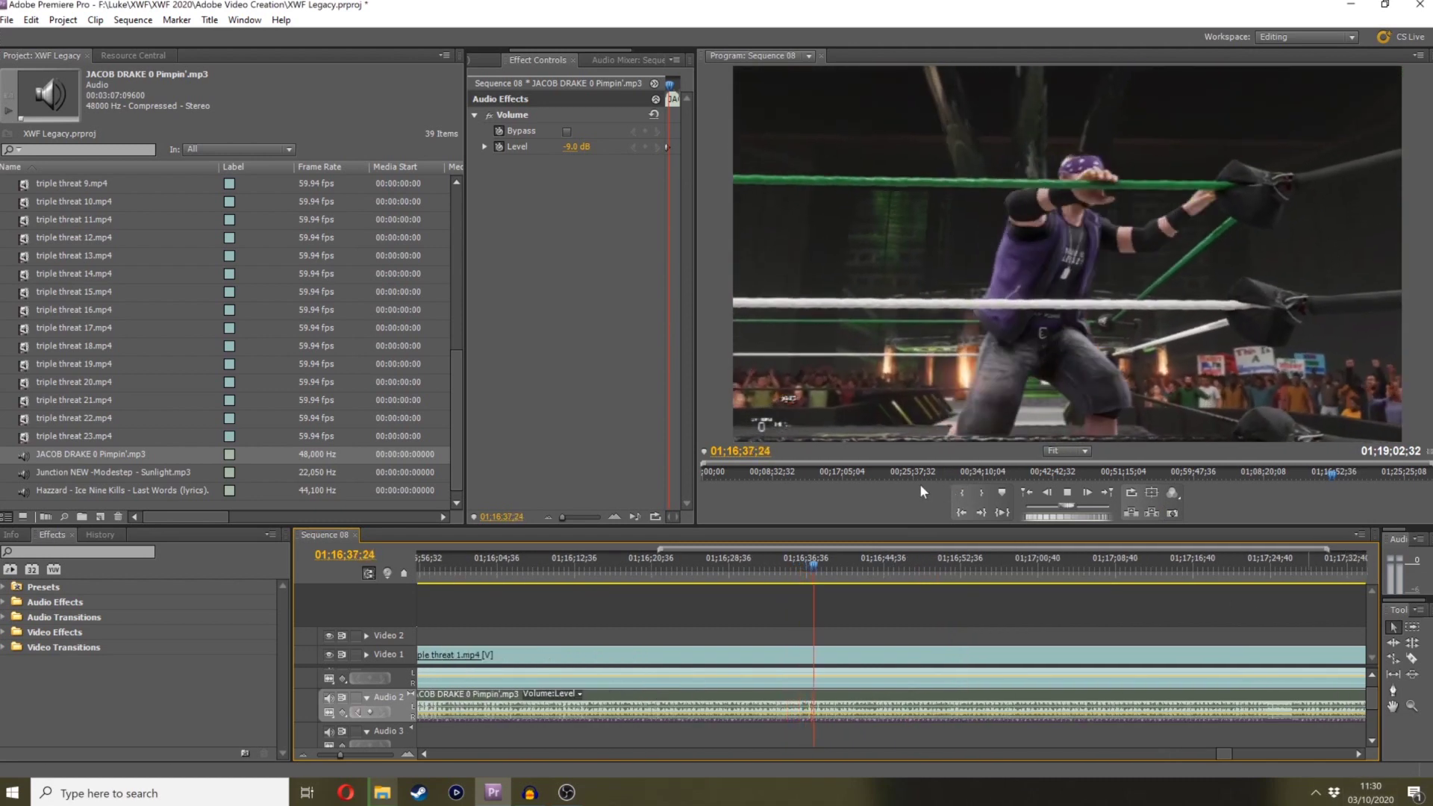
With the Razor tool, split triple threat 1.mp4 where the crowd shot begins, 01:16:57:07
key(c)
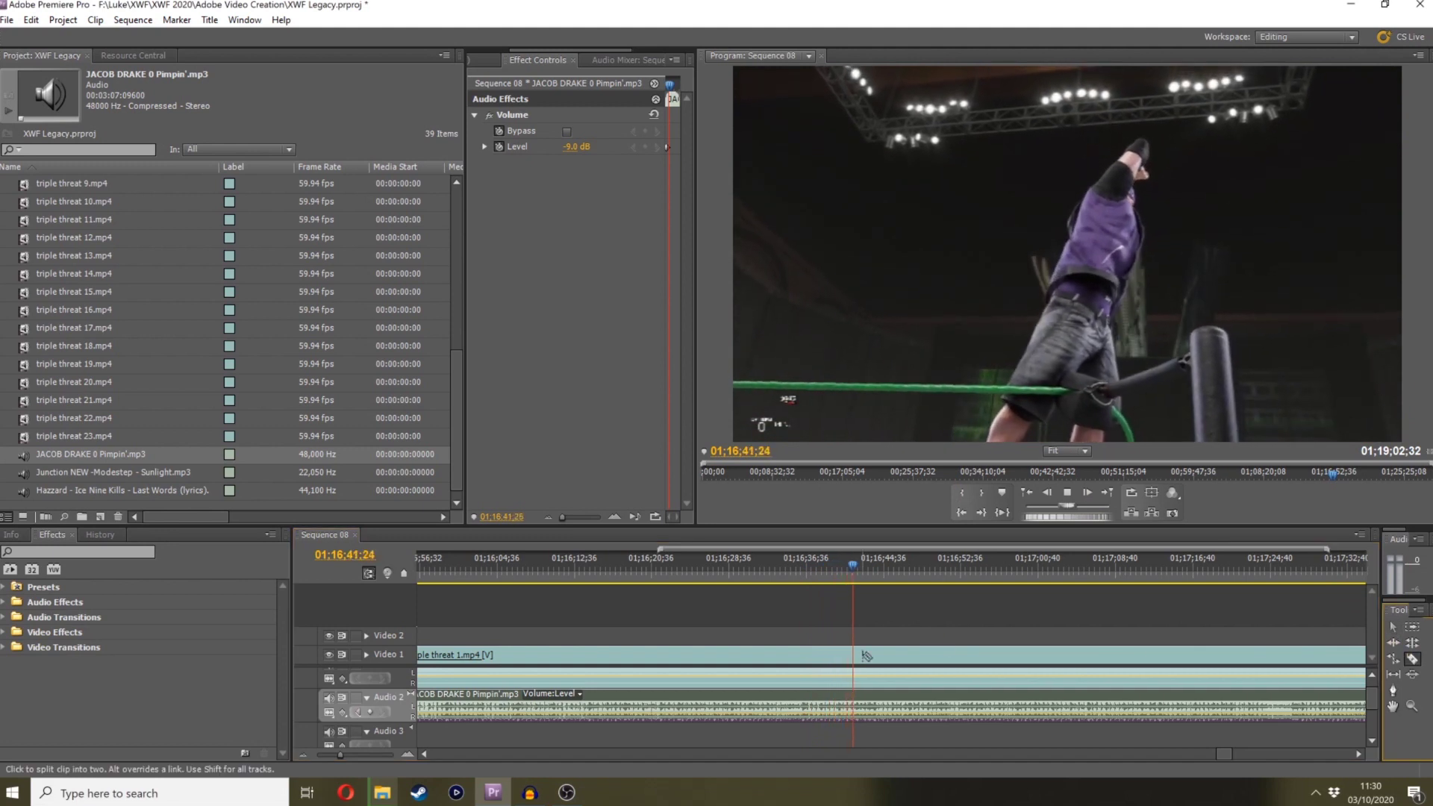
click(930, 562)
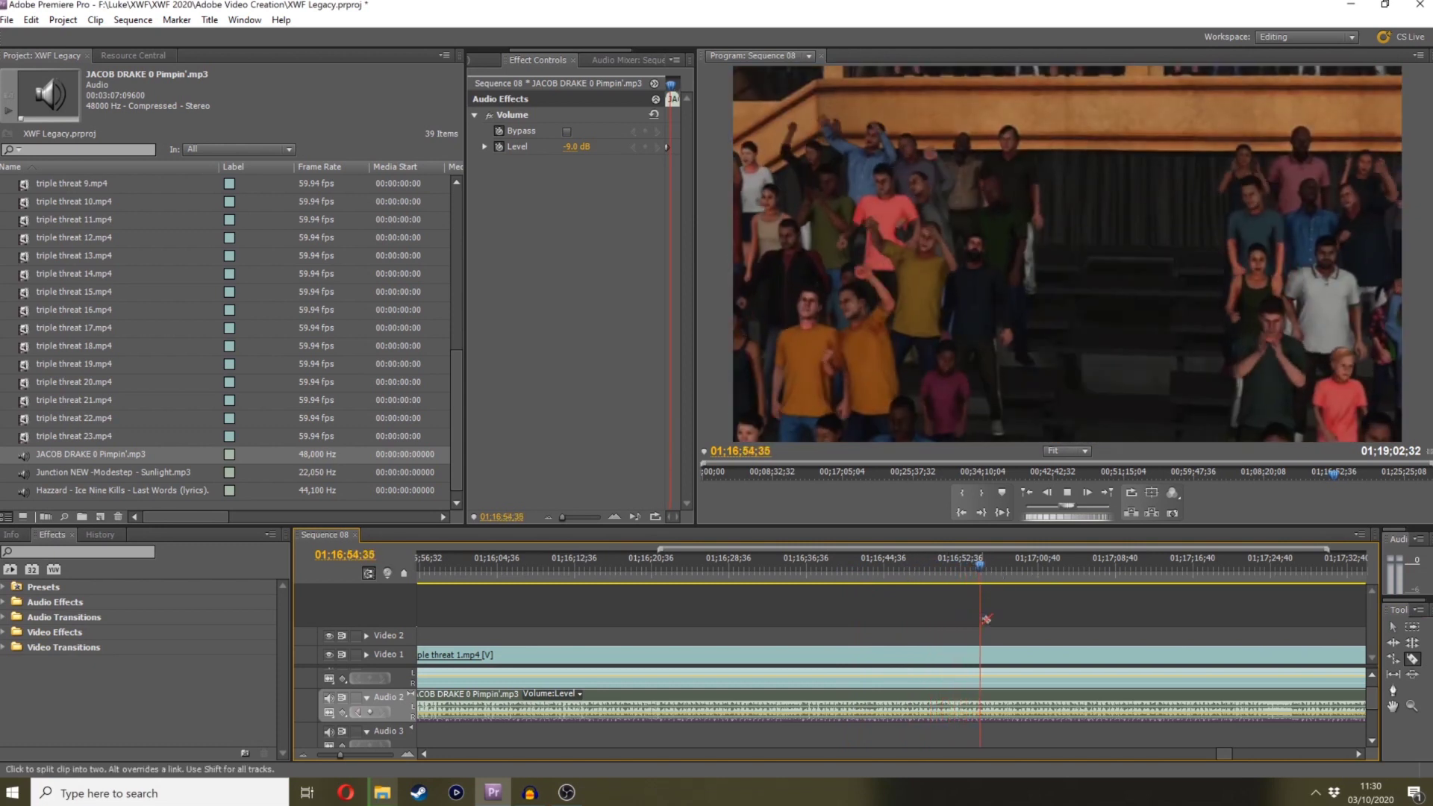
scroll(1352, 755, down, 2)
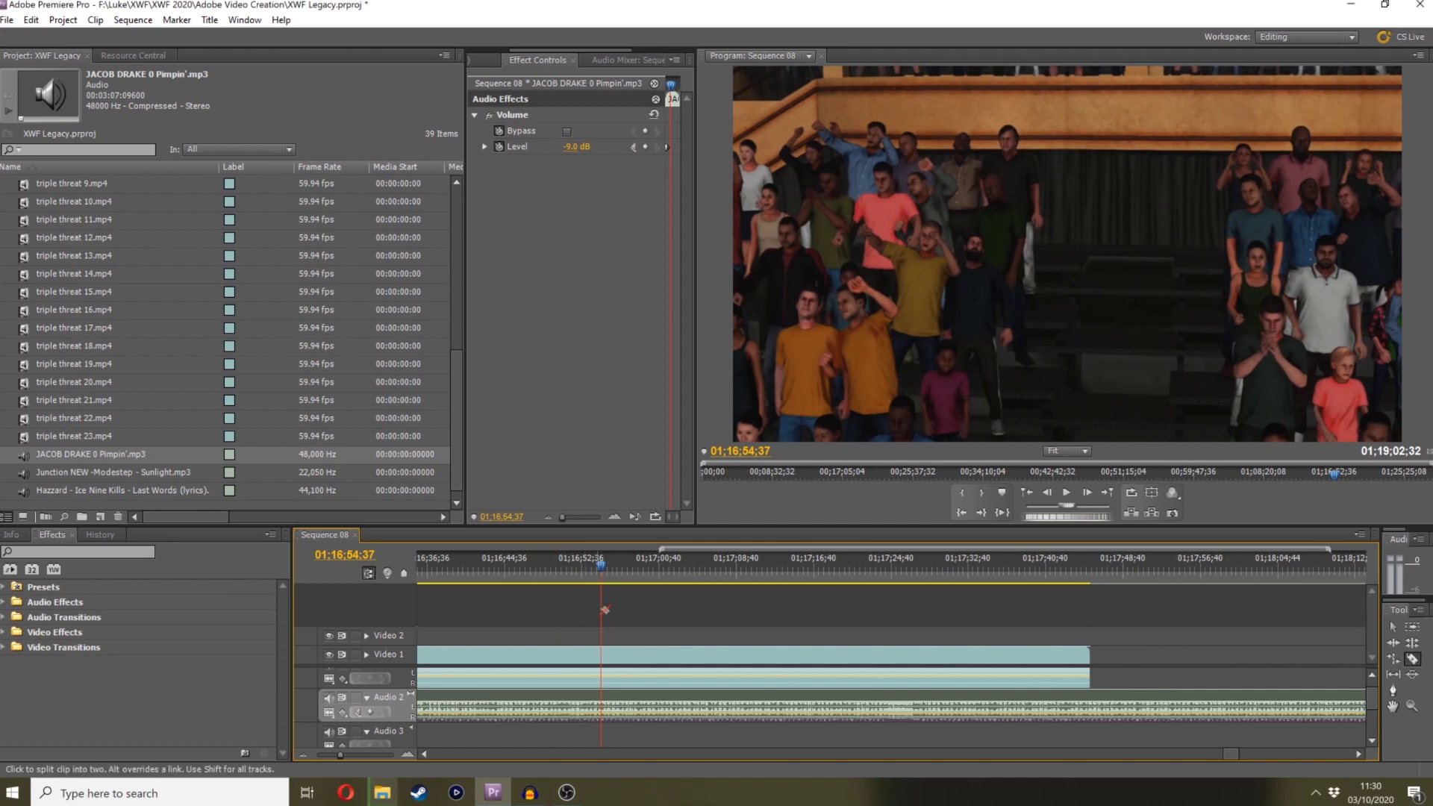
key(space)
drag(620, 578, 579, 579)
key(space)
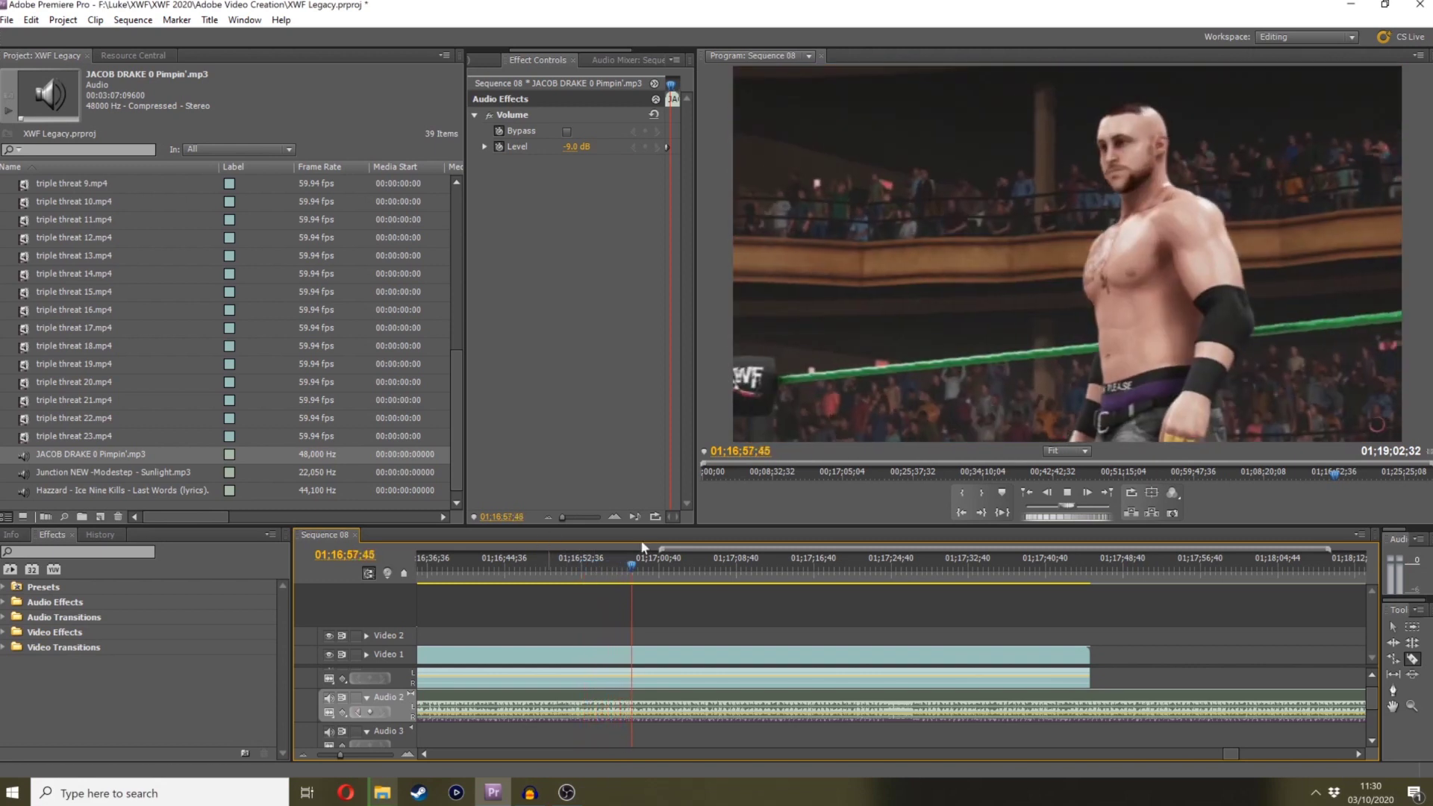
mouse_move(615, 587)
mouse_down()
mouse_move(586, 585)
mouse_move(627, 578)
mouse_up()
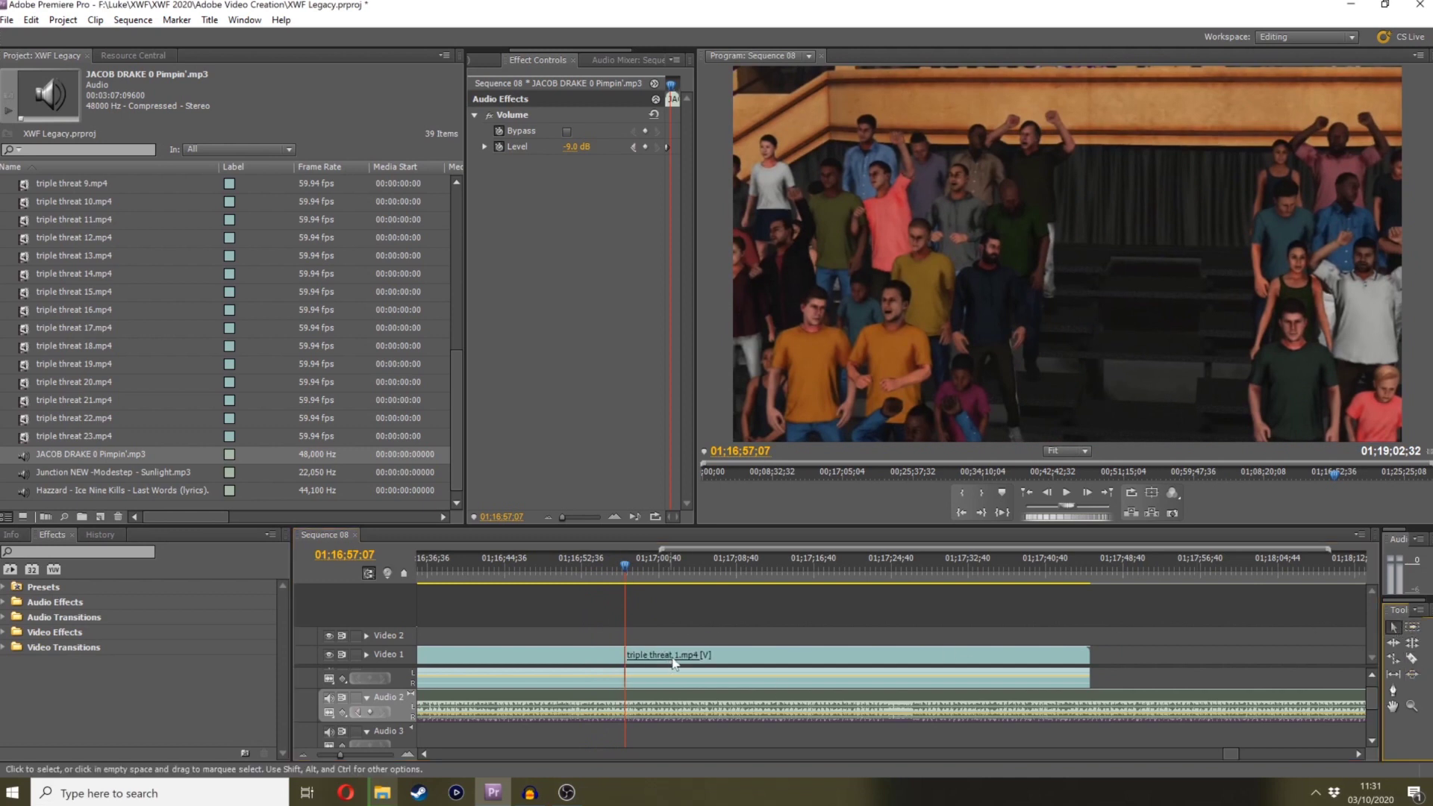
Push the second part of the split clip later and unlink the first part's audio from its video
drag(674, 663, 961, 669)
right_click(605, 666)
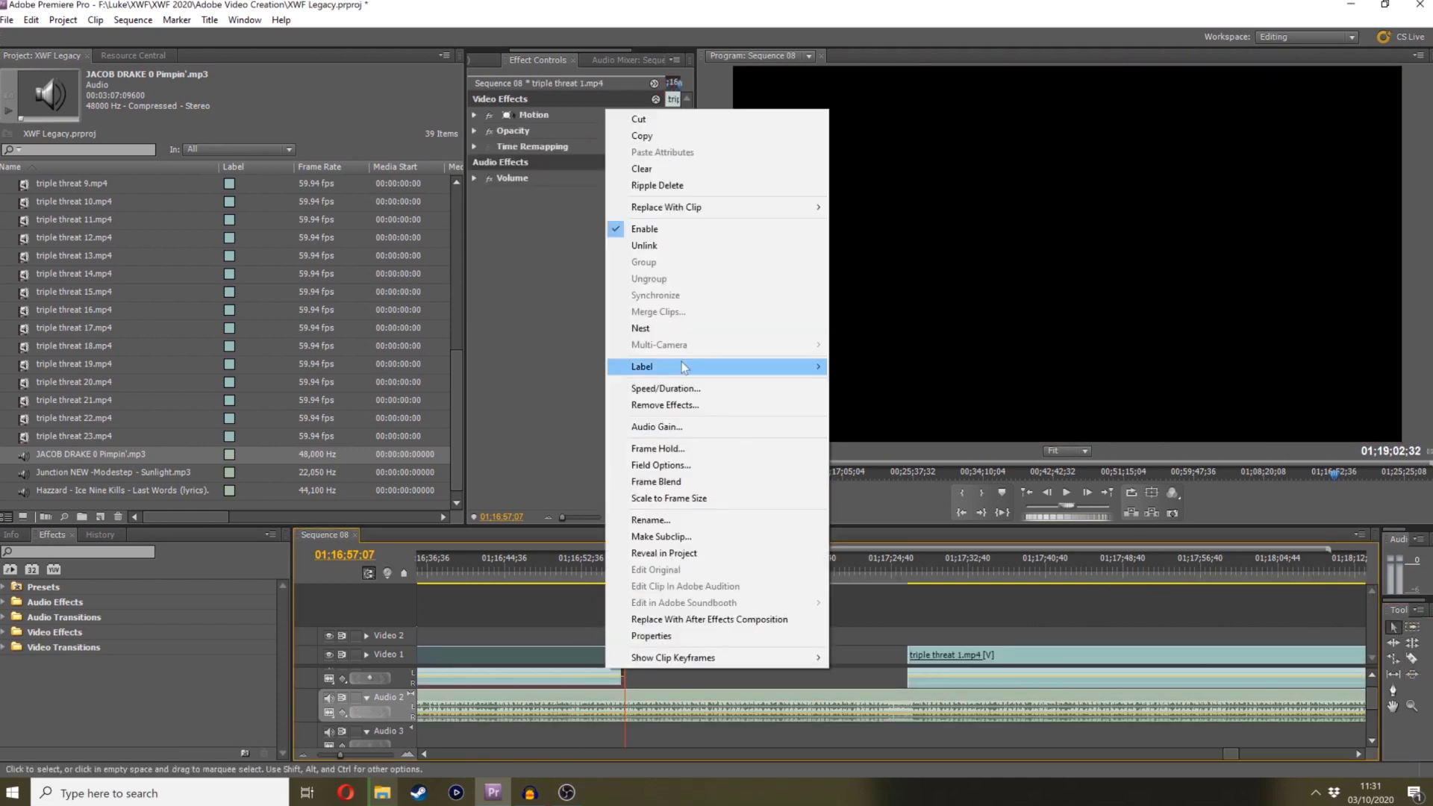
click(617, 249)
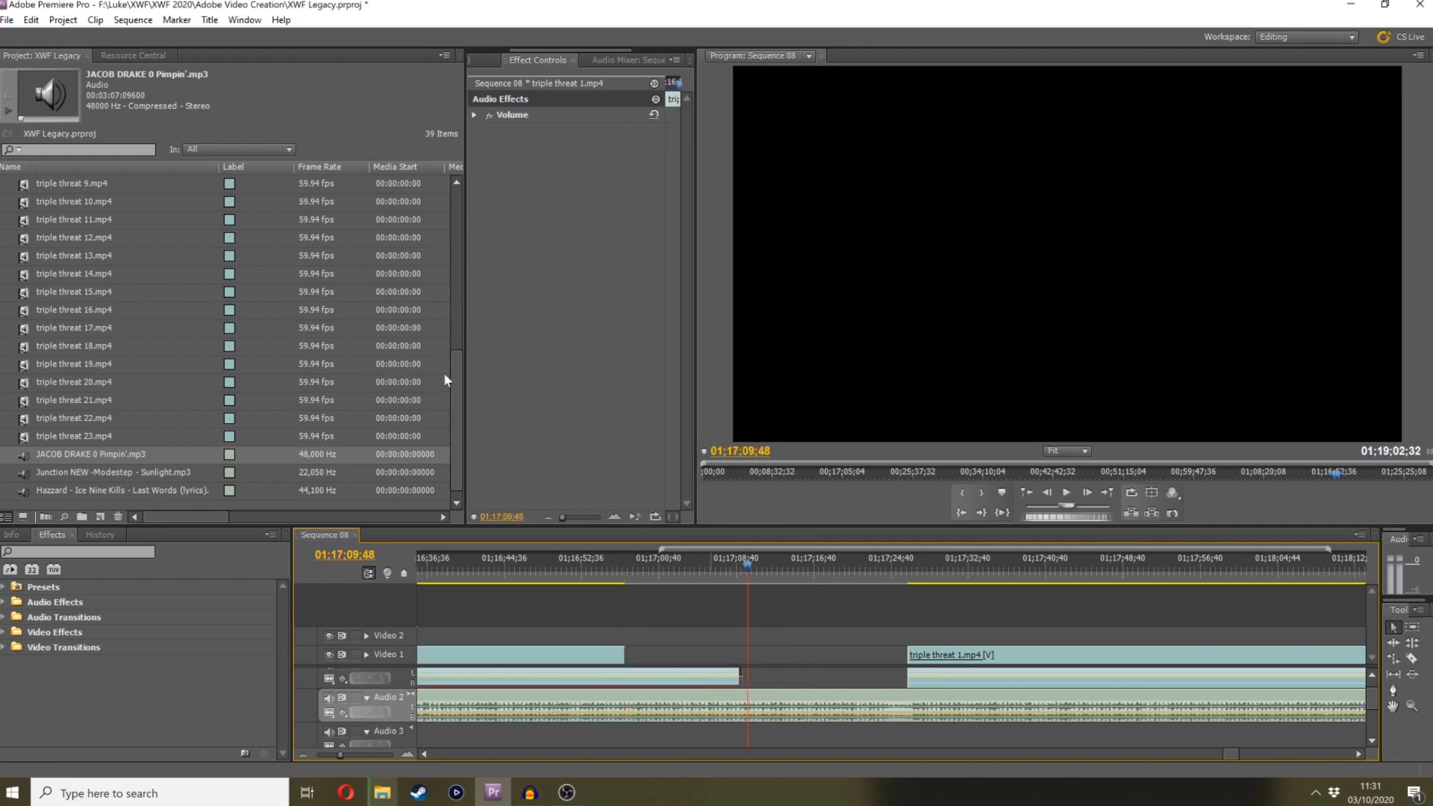
drag(455, 380, 465, 153)
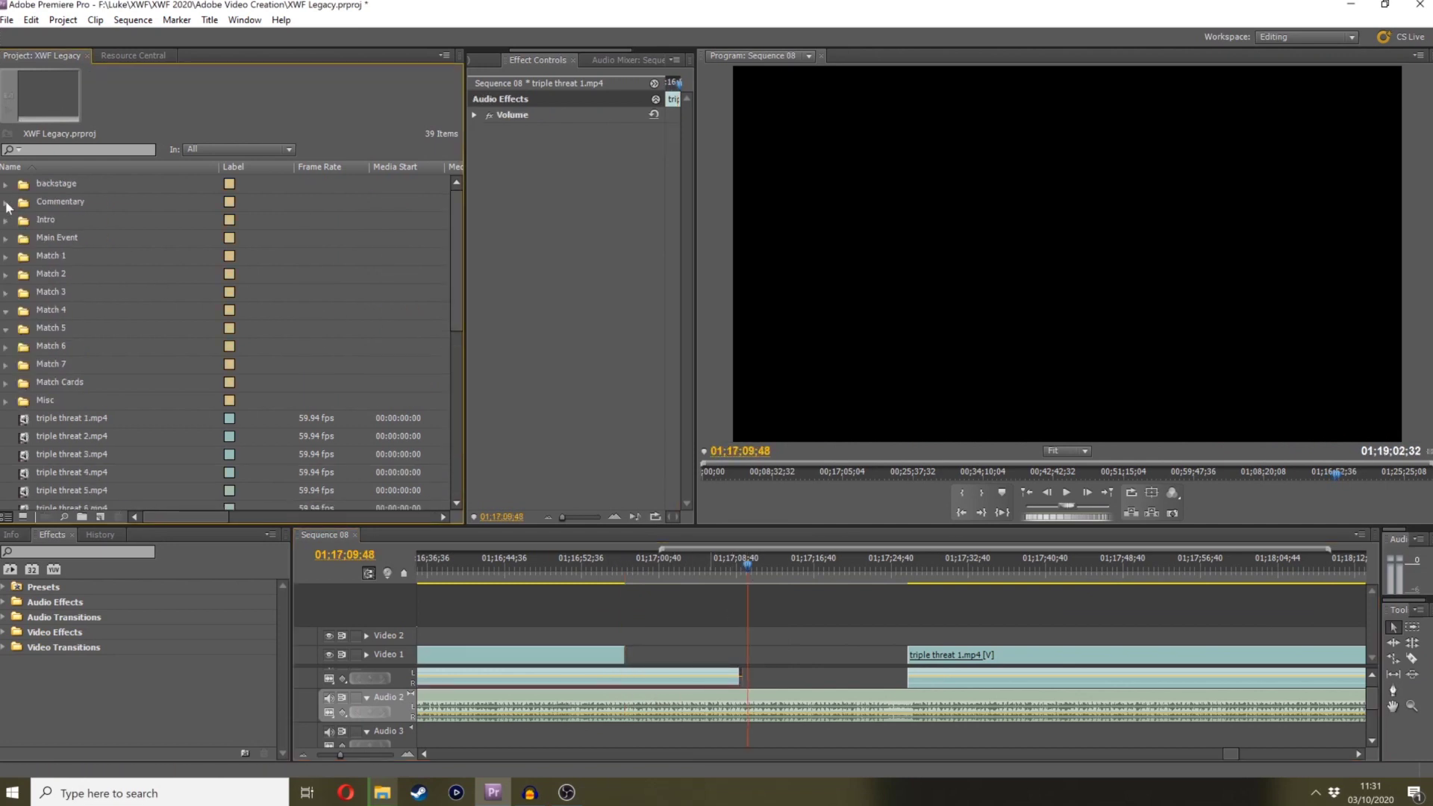
Add Bear commentary cuts.mp4 on a new video track and delete its audio from Audio 4
drag(799, 590, 634, 739)
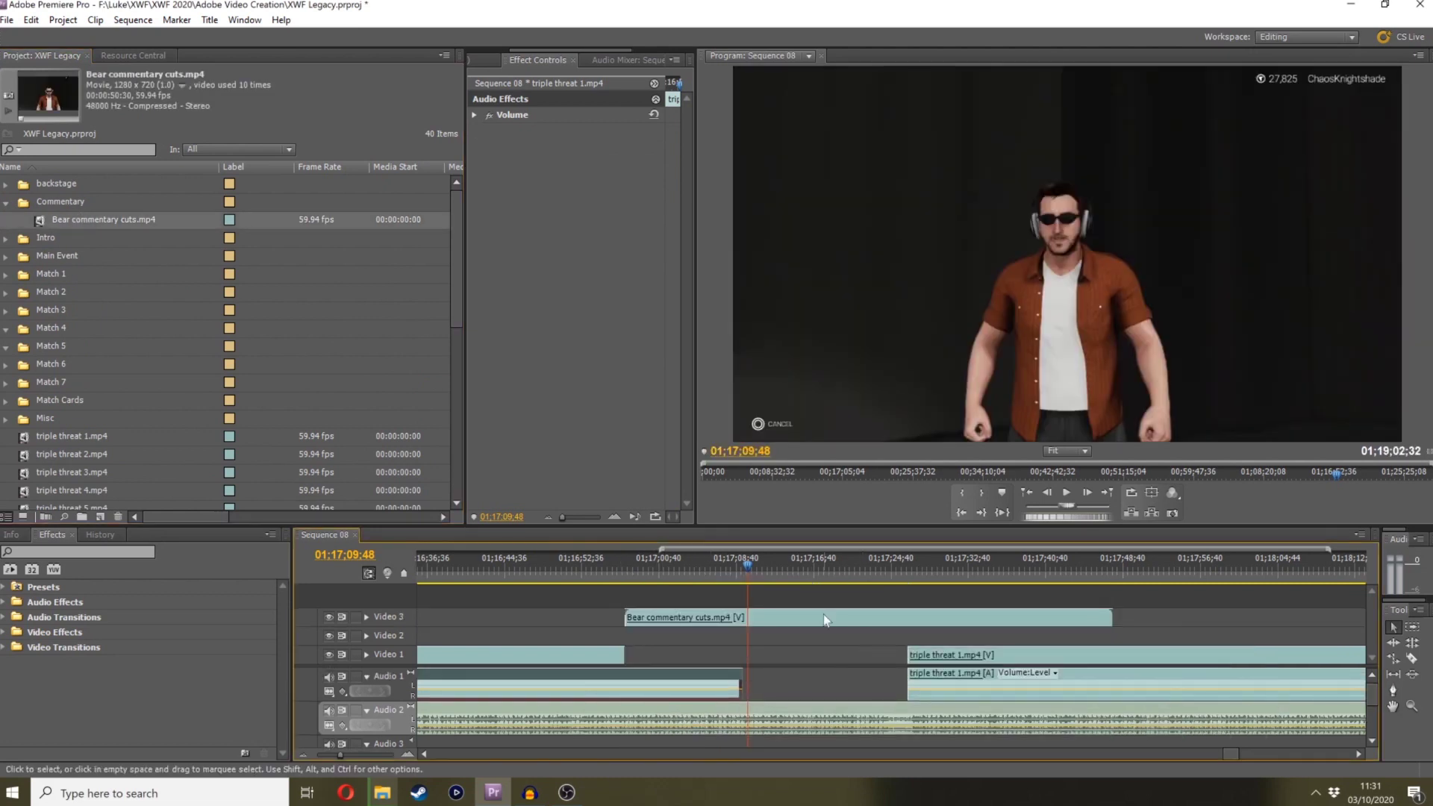
right_click(821, 619)
click(861, 192)
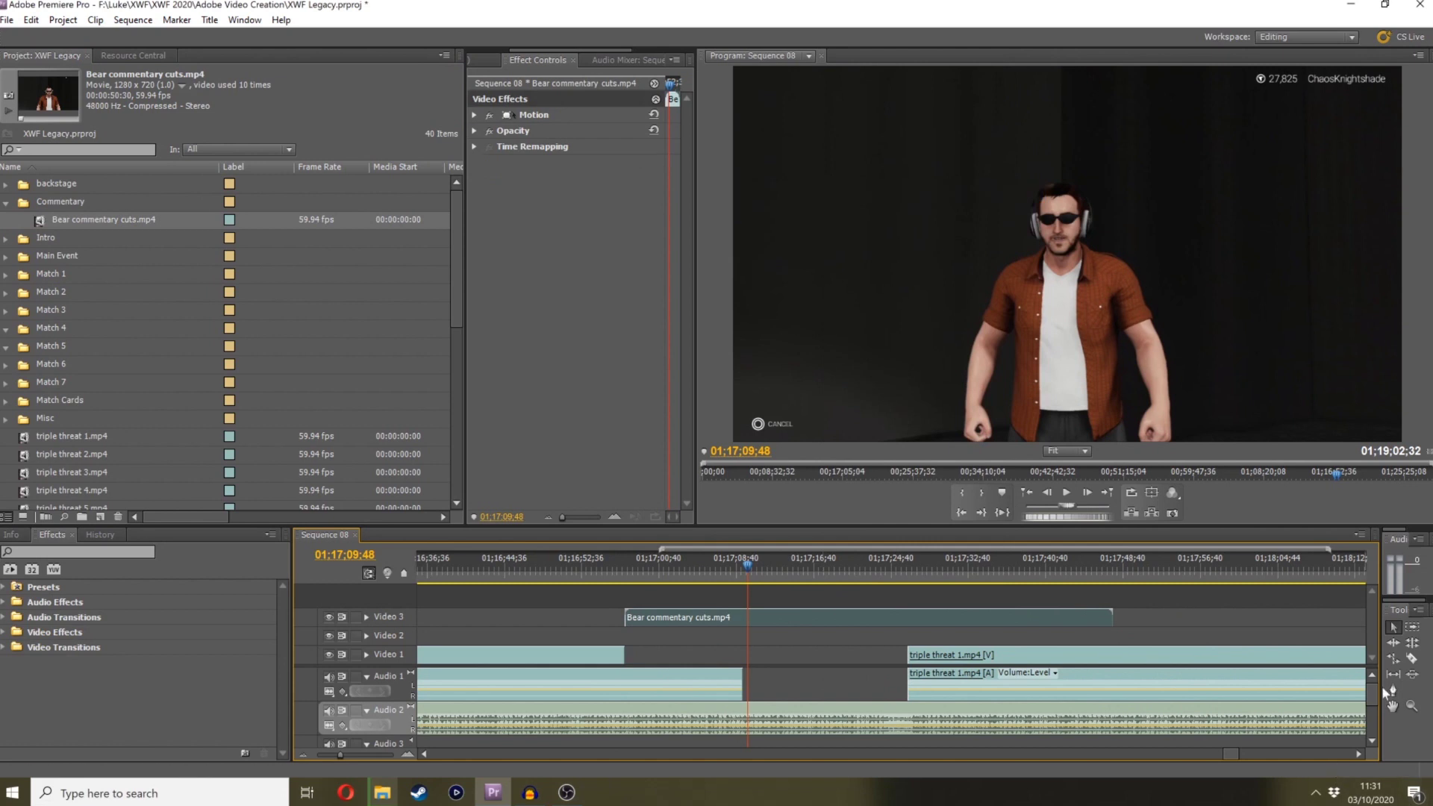
mouse_move(1373, 694)
mouse_down()
mouse_move(1372, 742)
mouse_move(1371, 686)
mouse_up()
click(900, 708)
key(Delete)
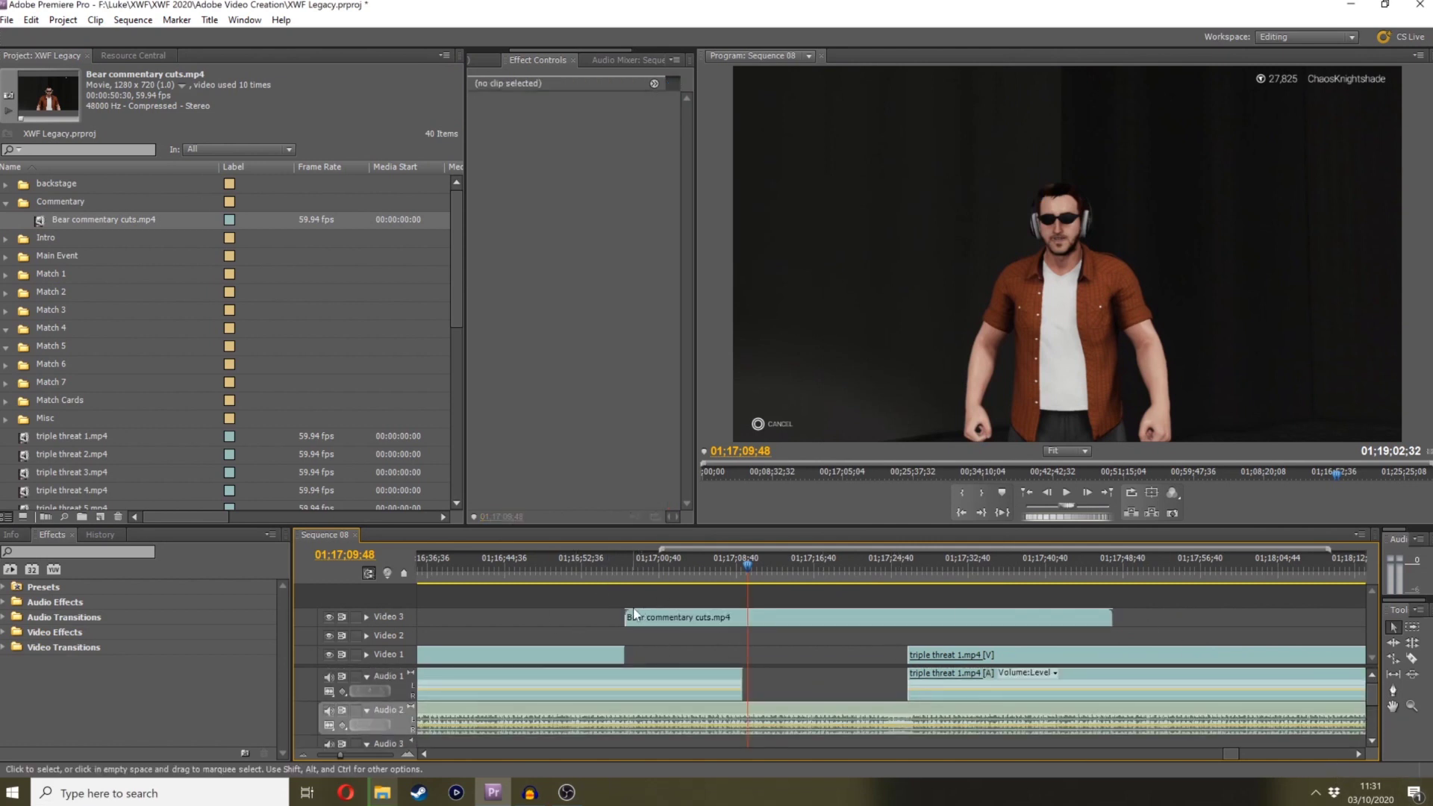
Trim the Bear commentary clip to length and fit it into Video 1's gap
drag(1104, 622, 802, 621)
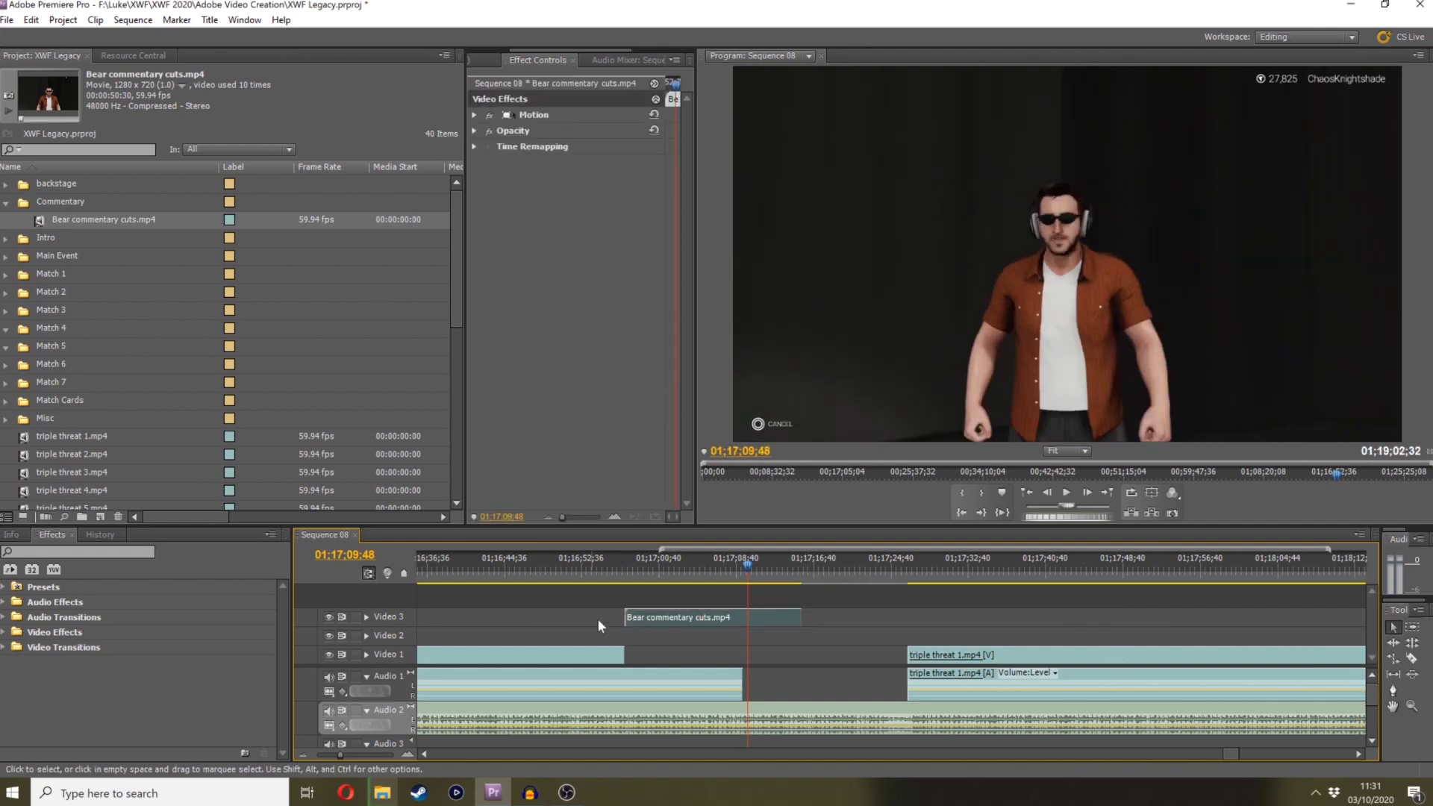
drag(627, 619, 748, 616)
drag(774, 617, 746, 651)
click(608, 570)
key(space)
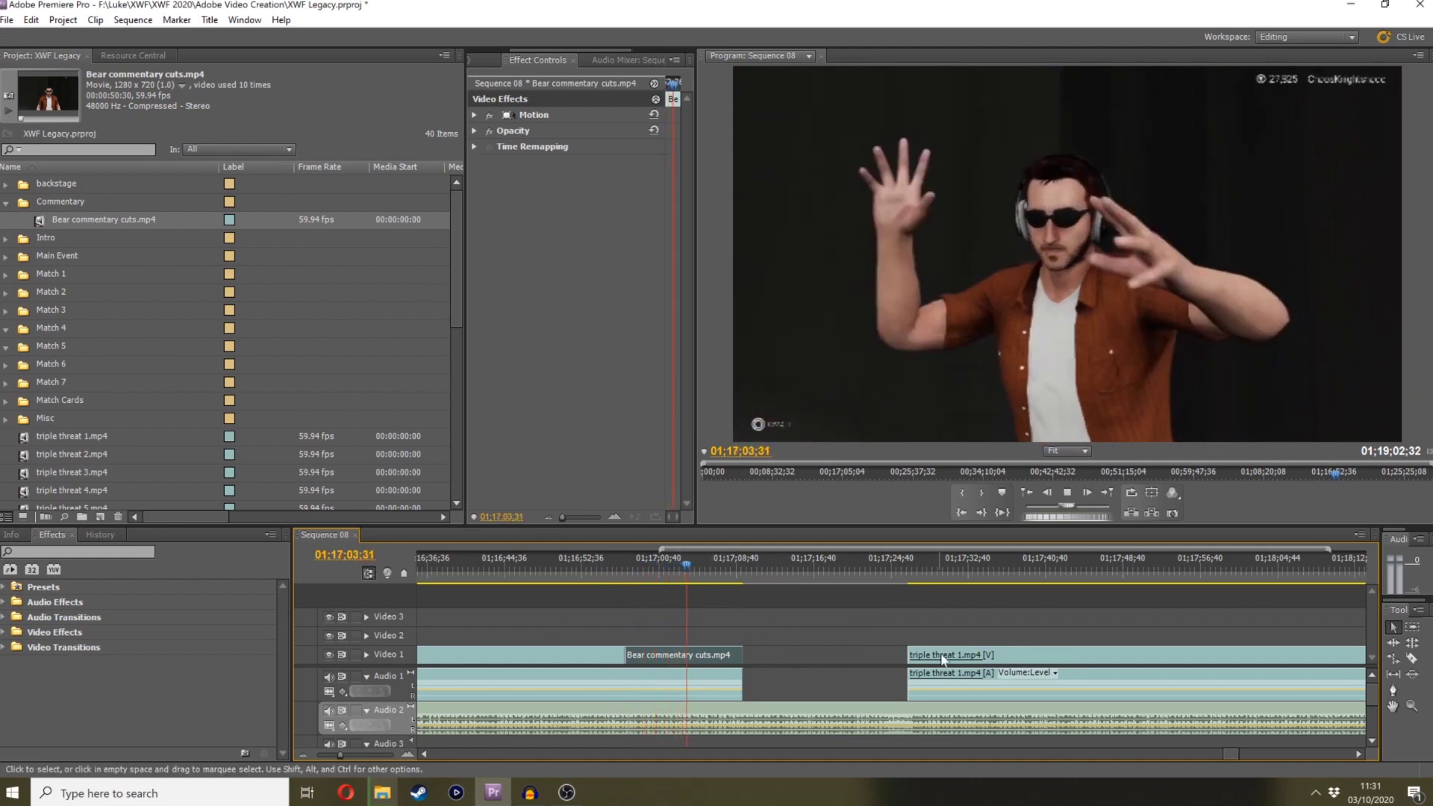
Trim triple threat 1.mp4's start and butt it against the end of Bear commentary
drag(946, 656, 734, 658)
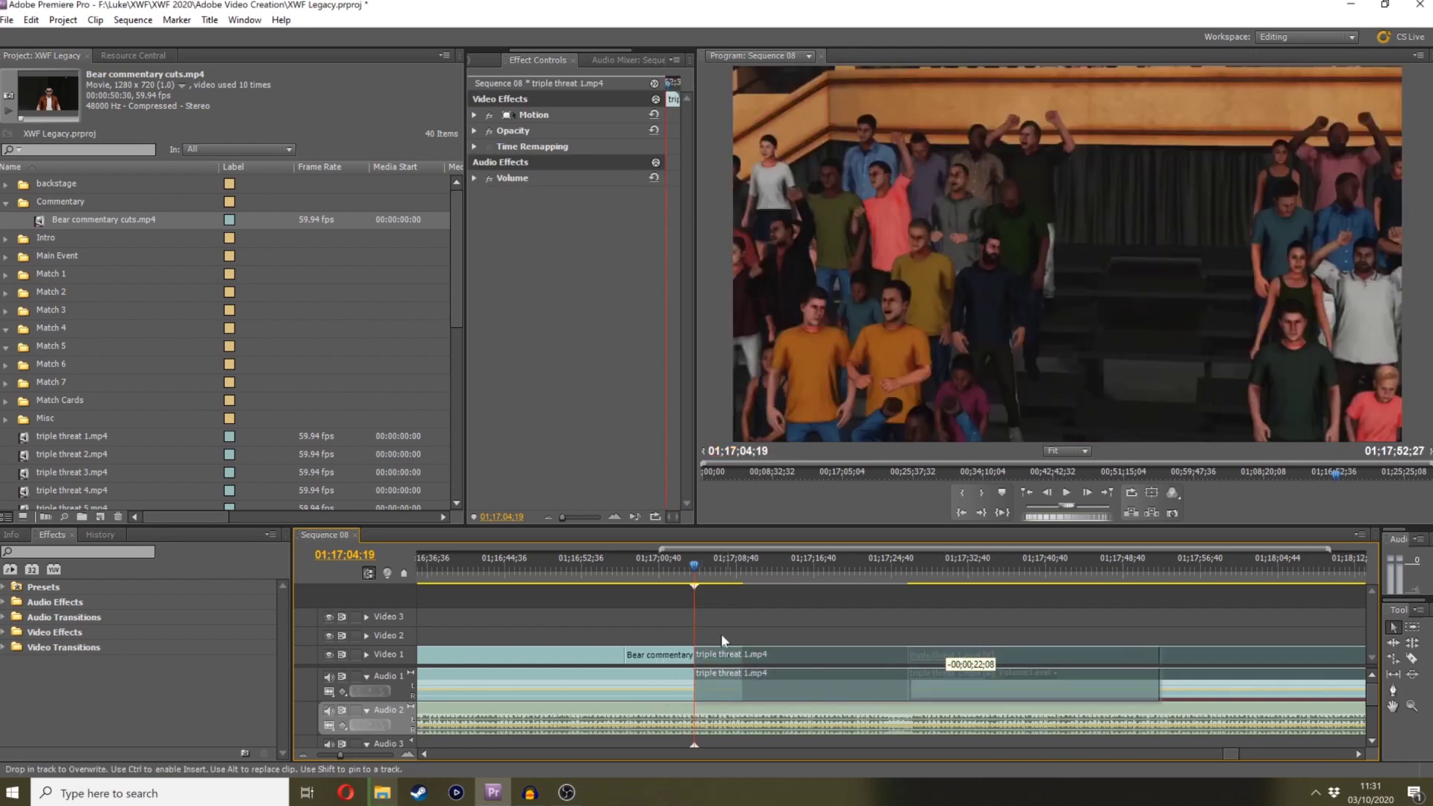
click(691, 574)
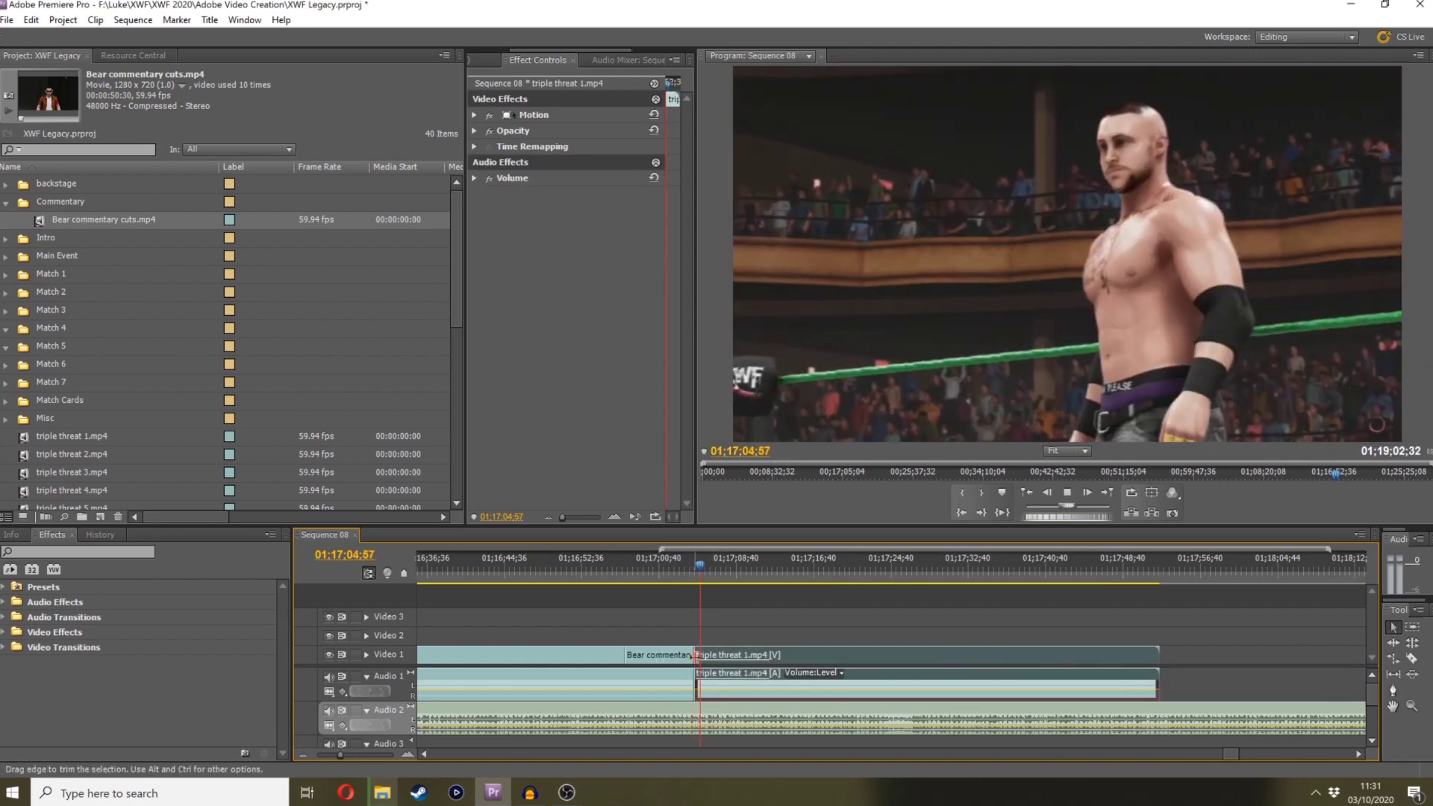
key(space)
click(693, 655)
drag(697, 655, 703, 654)
drag(735, 660, 728, 660)
click(685, 568)
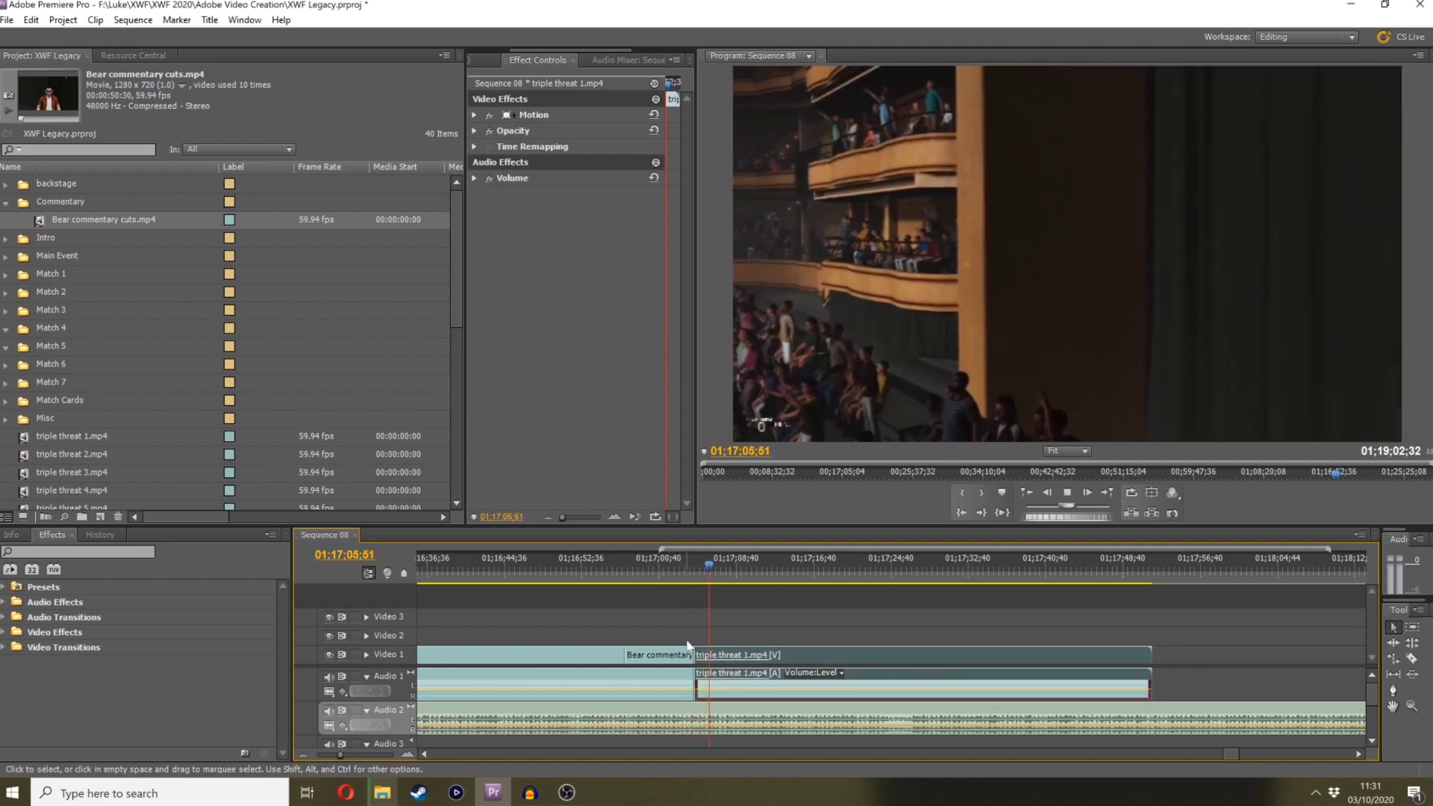
key(space)
Extend the triple threat clip's start about three seconds and split the Audio 2 music at the playhead
drag(734, 572, 670, 571)
mouse_move(745, 654)
mouse_down()
mouse_move(709, 655)
mouse_move(754, 643)
mouse_move(729, 662)
mouse_up()
key(space)
click(1412, 659)
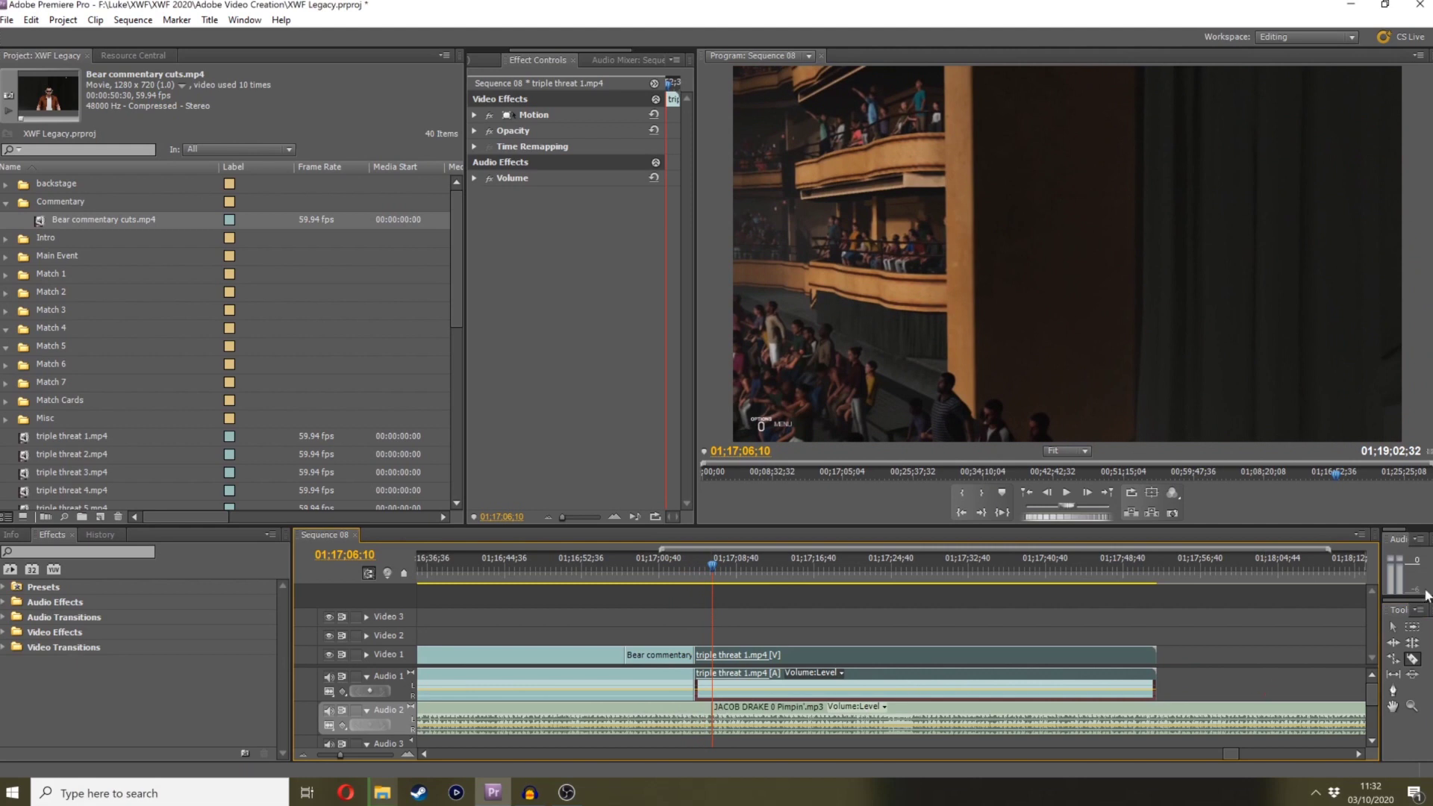
Delete the Audio 2 music's tail and place Junction NEW - Modestep - Sunlight.mp3 on Audio 2
click(772, 718)
key(Delete)
click(690, 567)
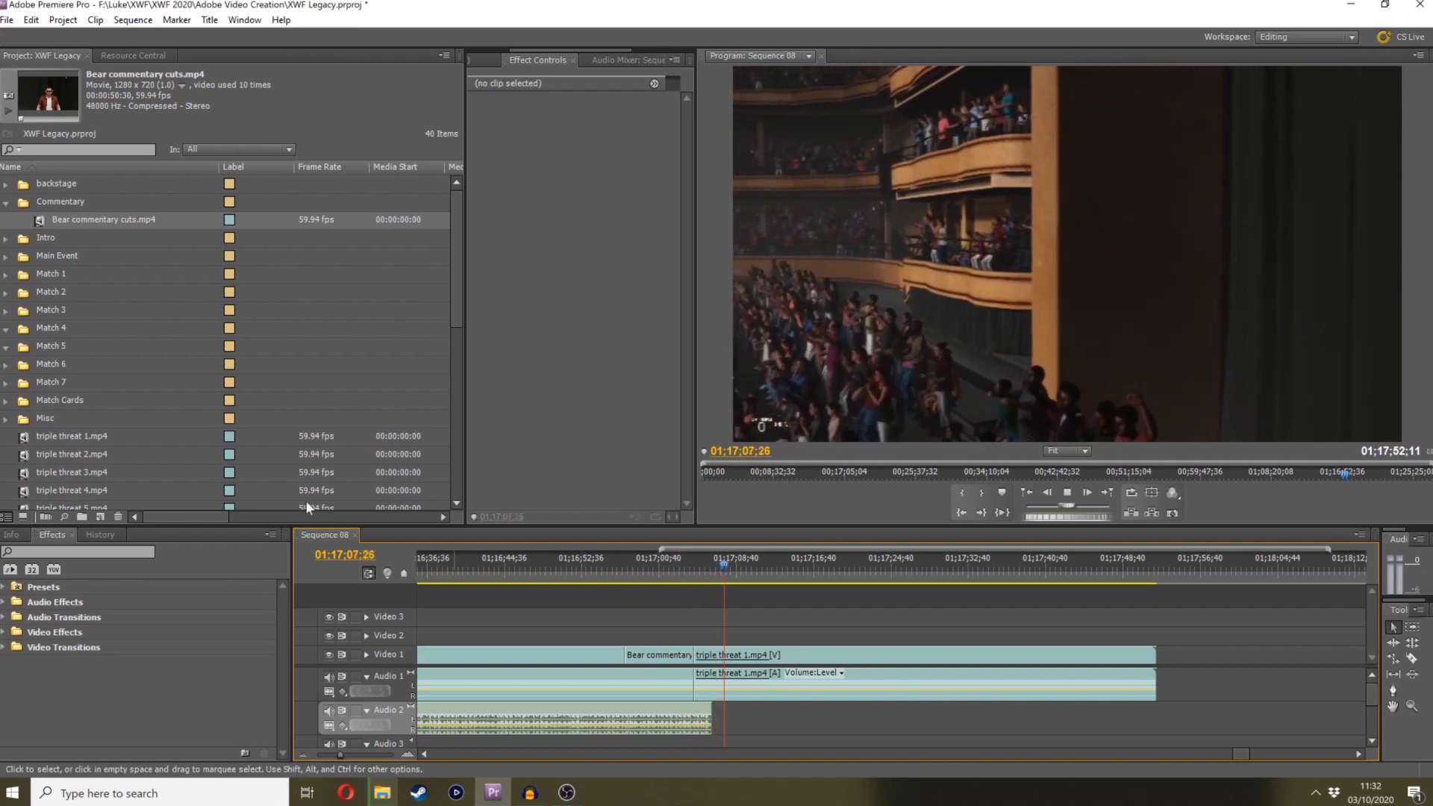
scroll(114, 474, down, 1)
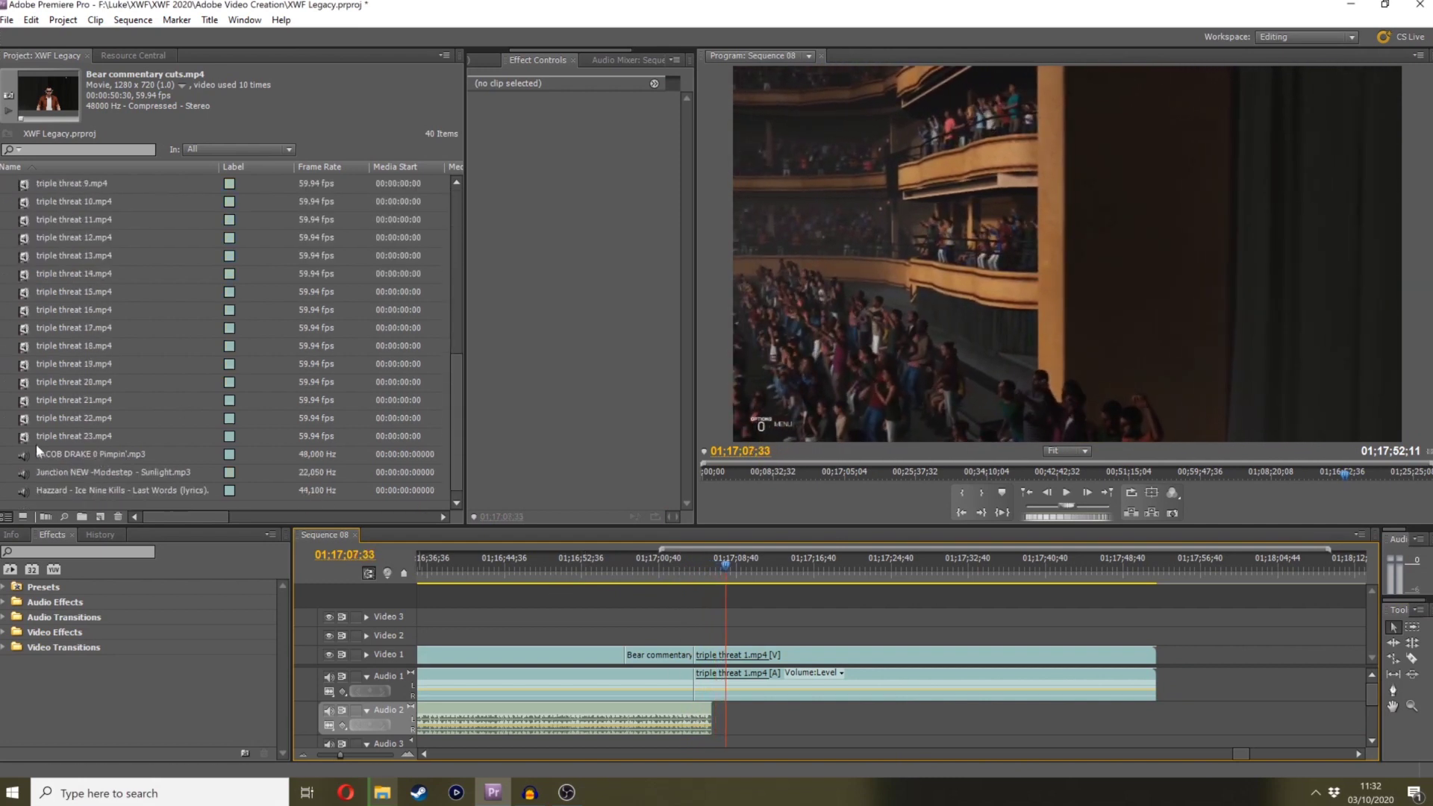
drag(71, 473, 769, 717)
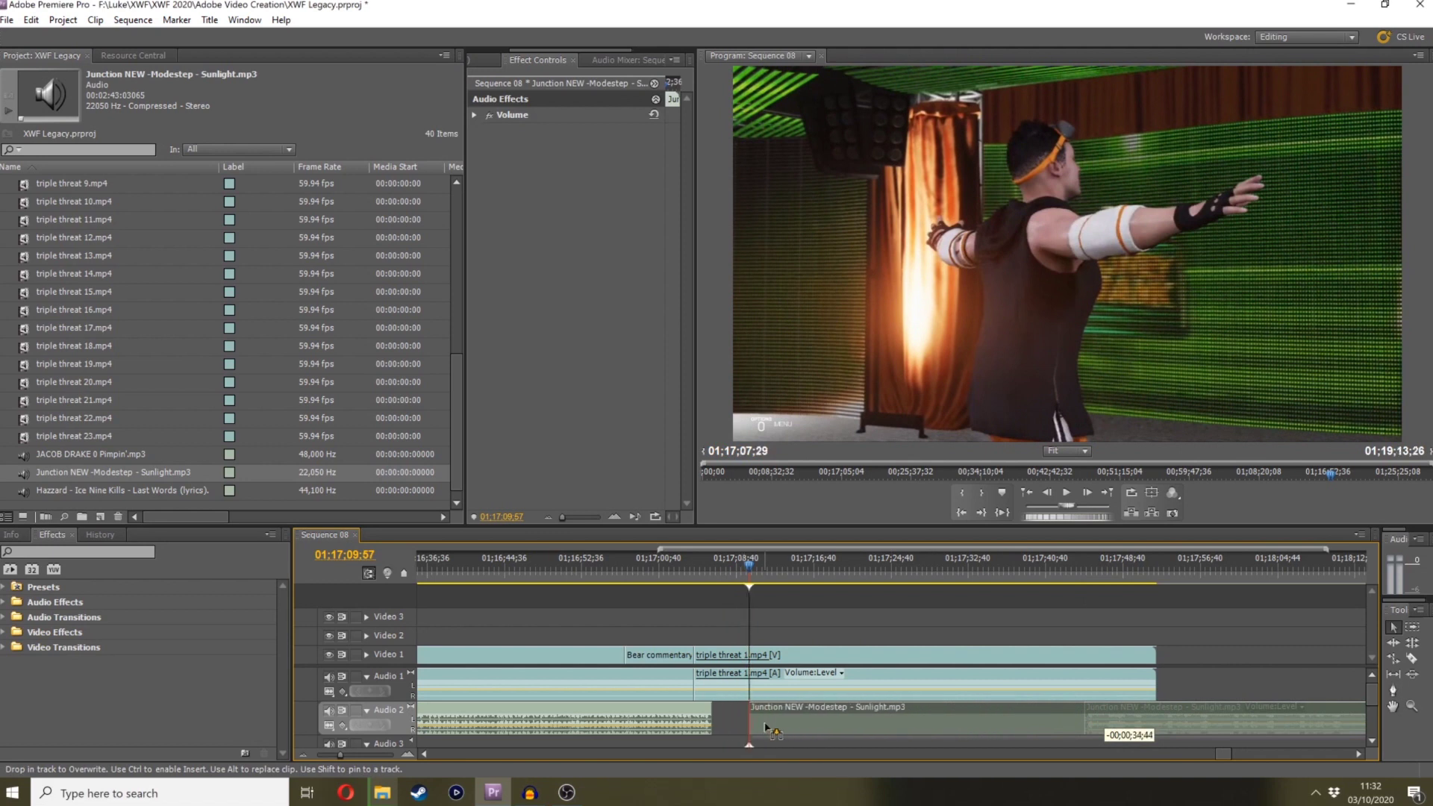
Trim the Junction music's start to the frame where the Junction caption appears
key(space)
drag(337, 755, 356, 755)
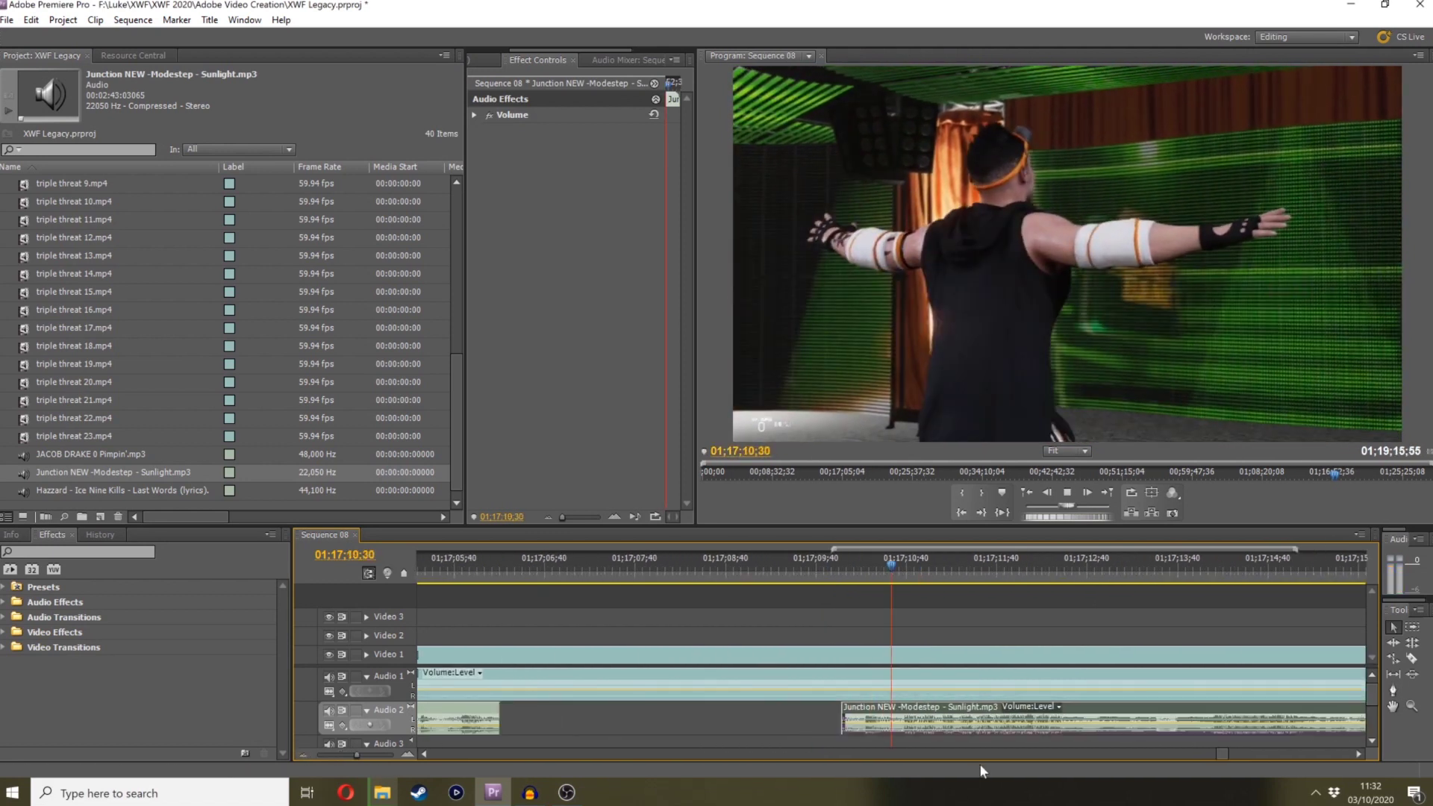
key(space)
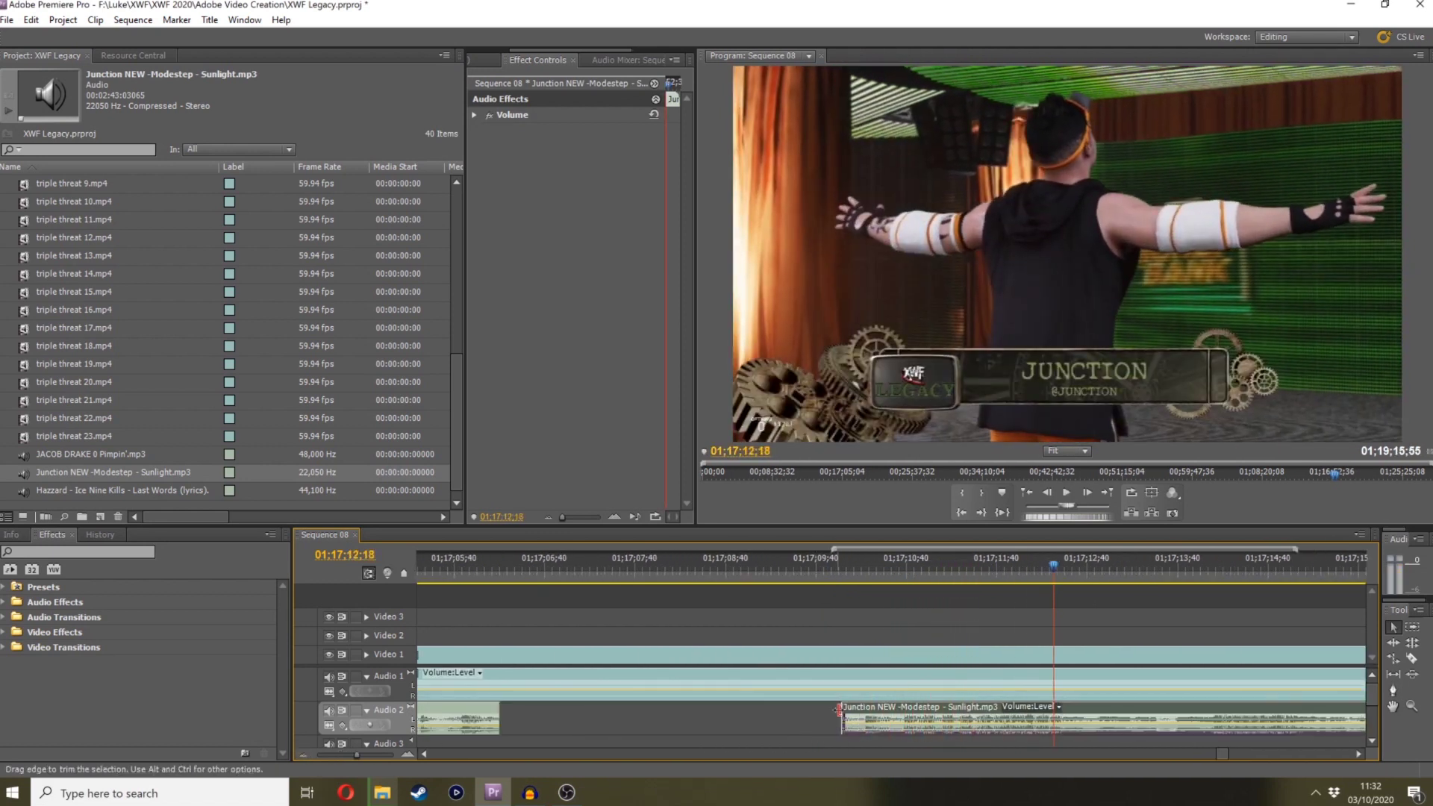
mouse_move(1055, 568)
mouse_down()
mouse_move(1028, 574)
mouse_move(1053, 571)
mouse_move(1039, 565)
mouse_up()
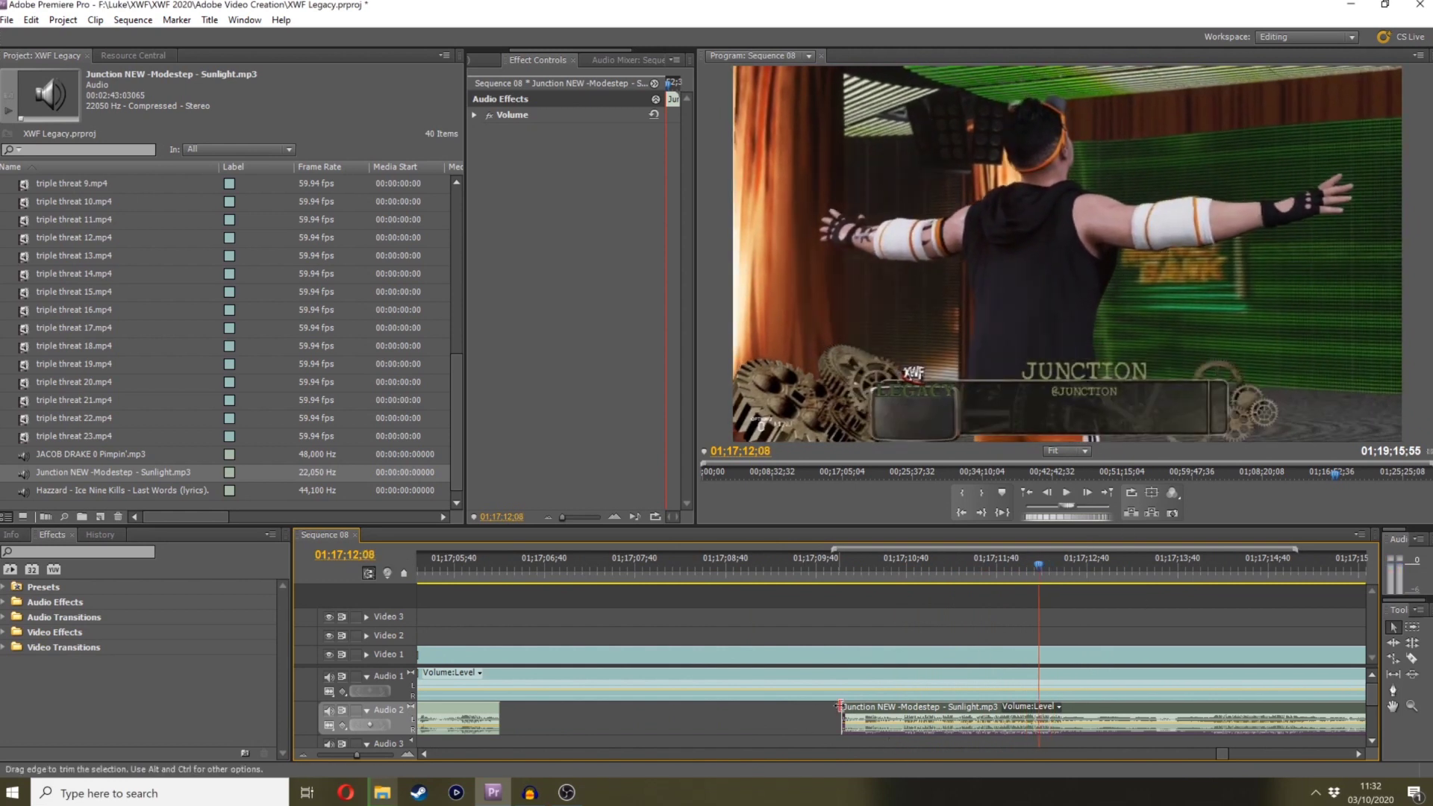
drag(839, 706, 1041, 713)
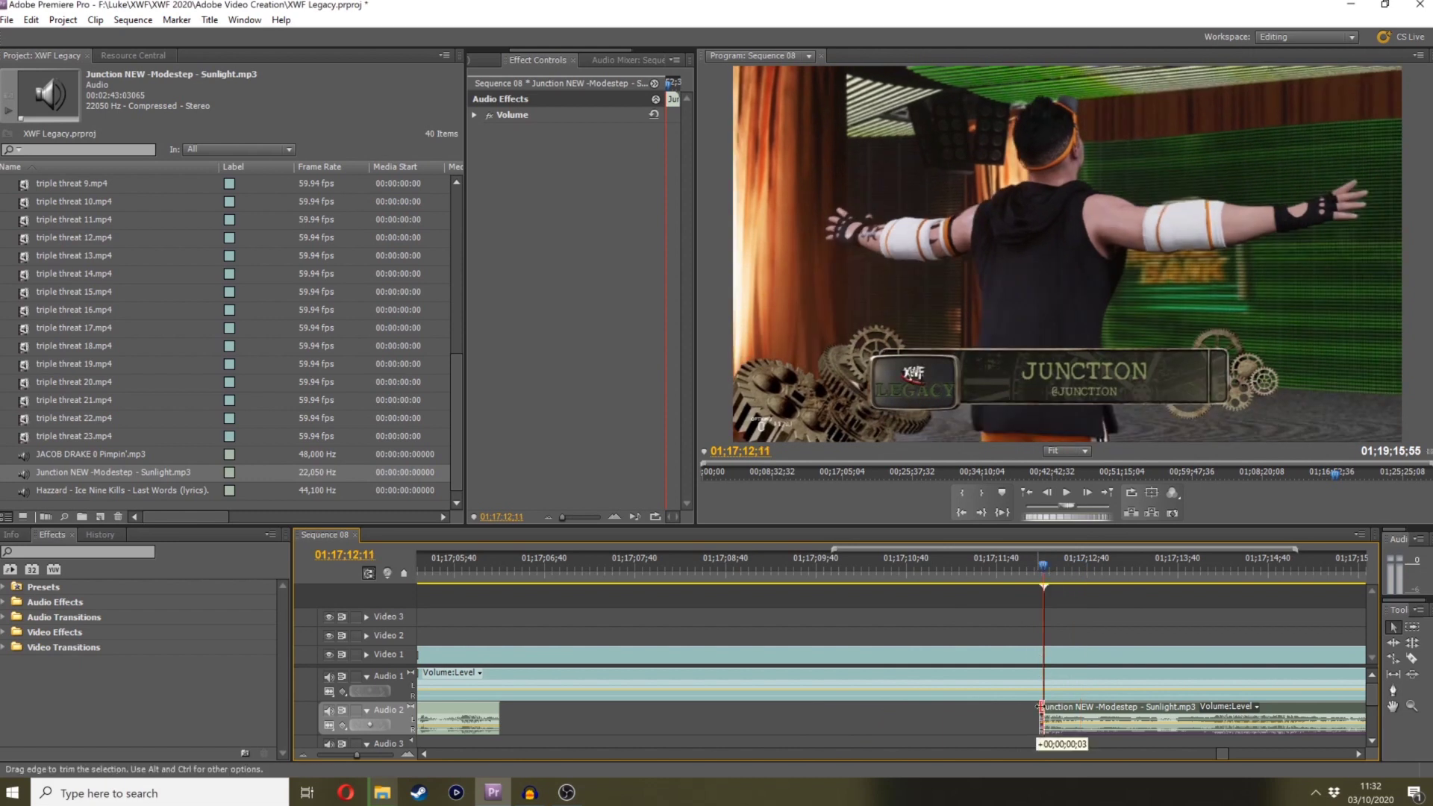
drag(1041, 707, 1043, 707)
Fine-tune the Junction music start a few frames later, around 01;17;12;18–20
key(space)
key(space)
drag(1038, 573, 1046, 576)
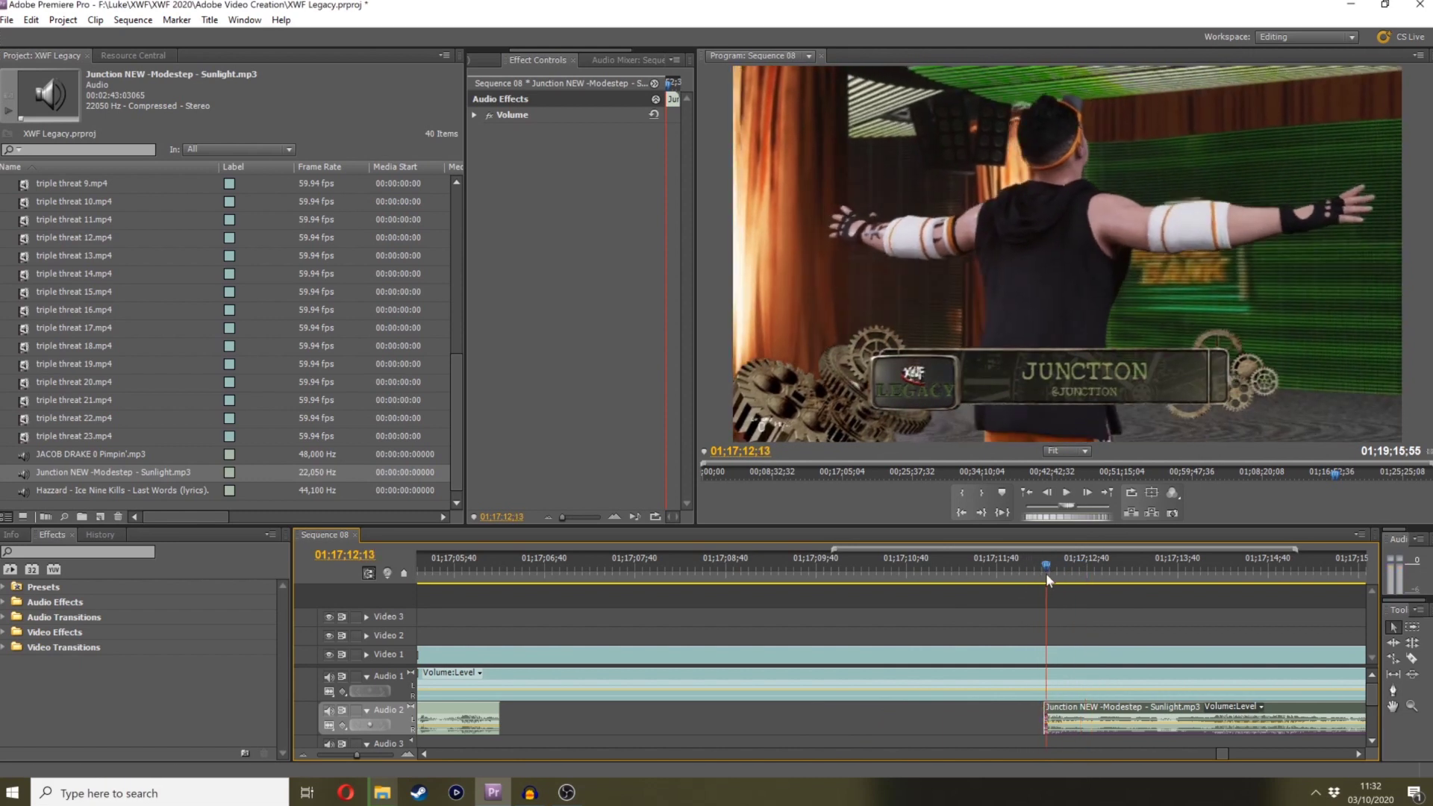
drag(1043, 705, 1046, 707)
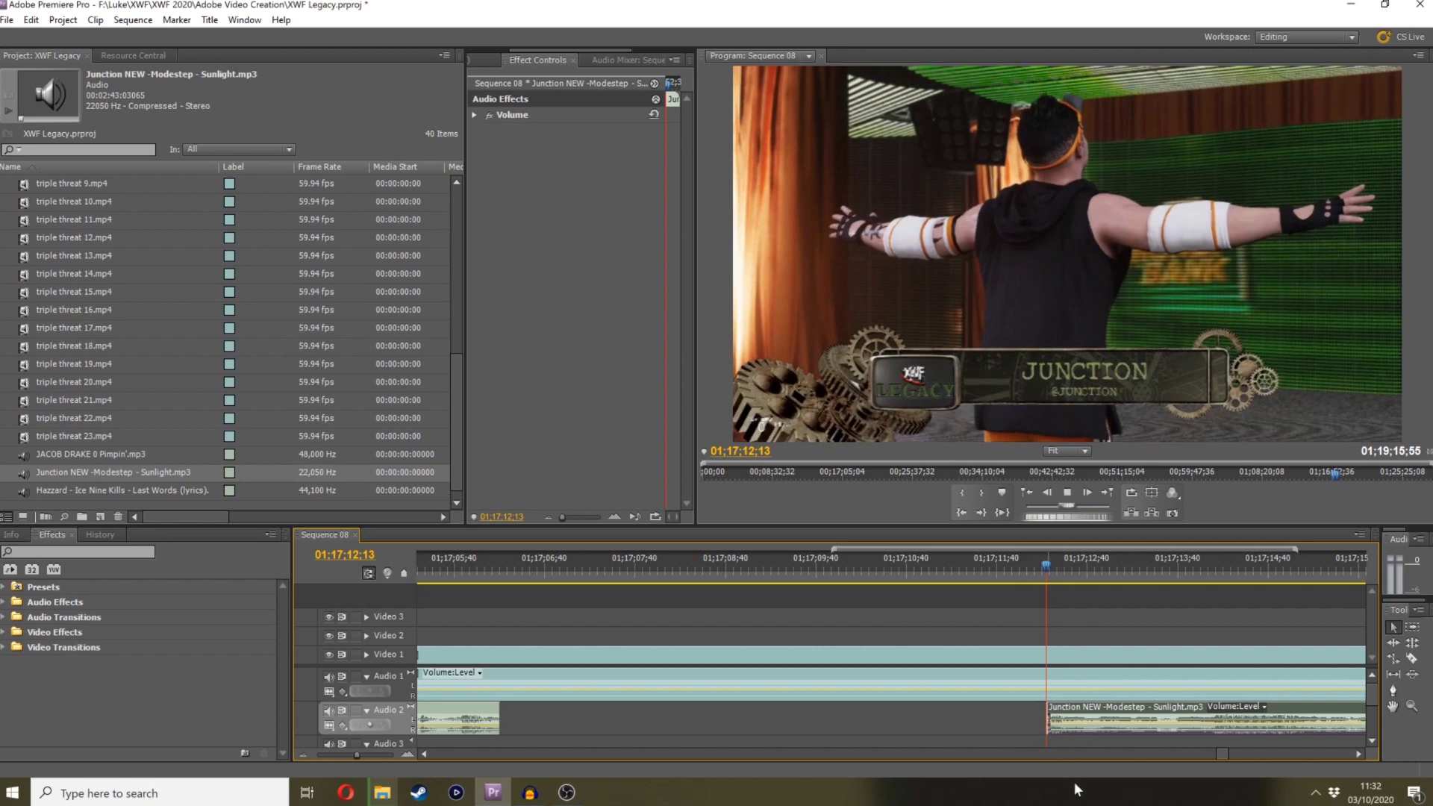
key(space)
key(space)
drag(1049, 575, 1051, 572)
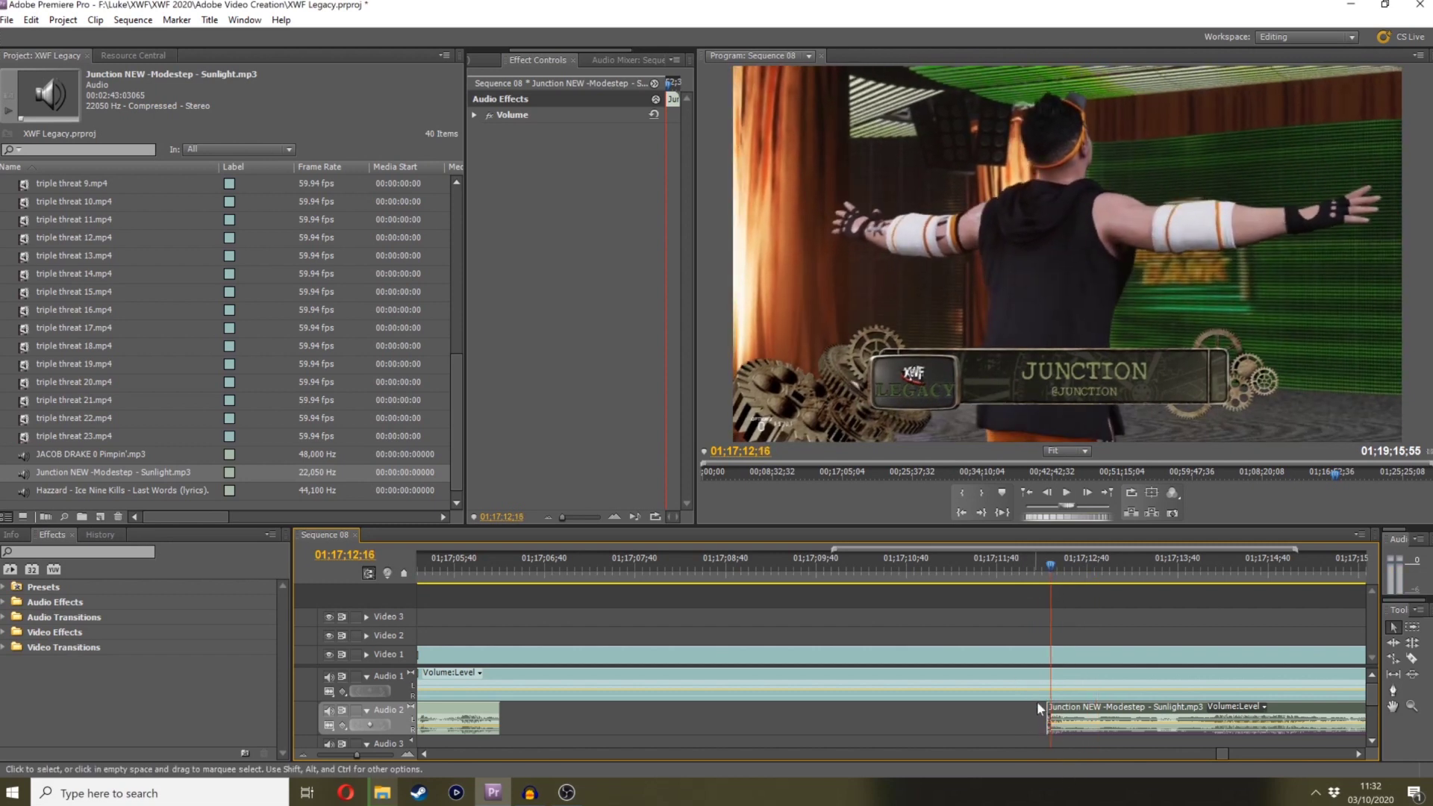
drag(1048, 706, 1052, 706)
key(space)
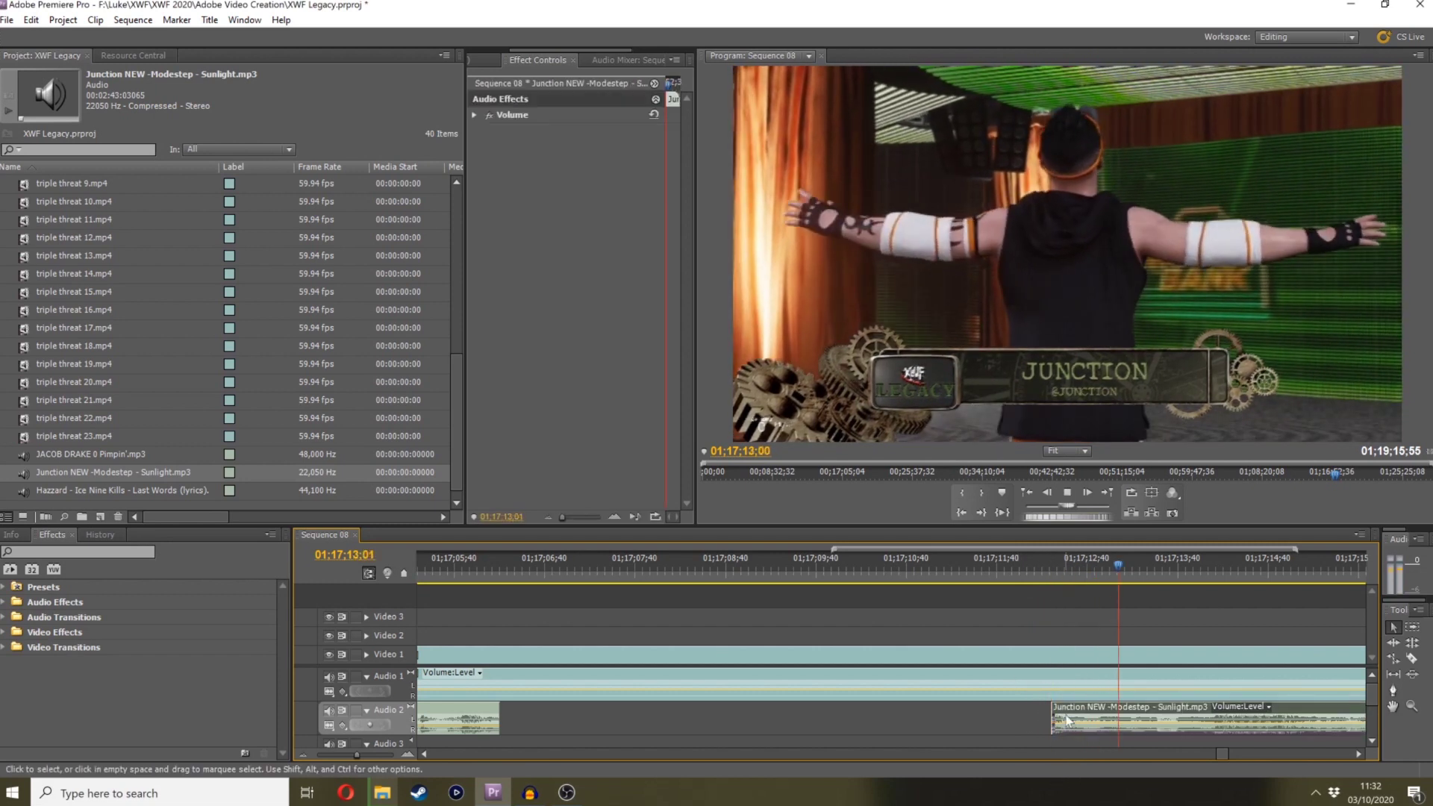
drag(1043, 571, 1052, 568)
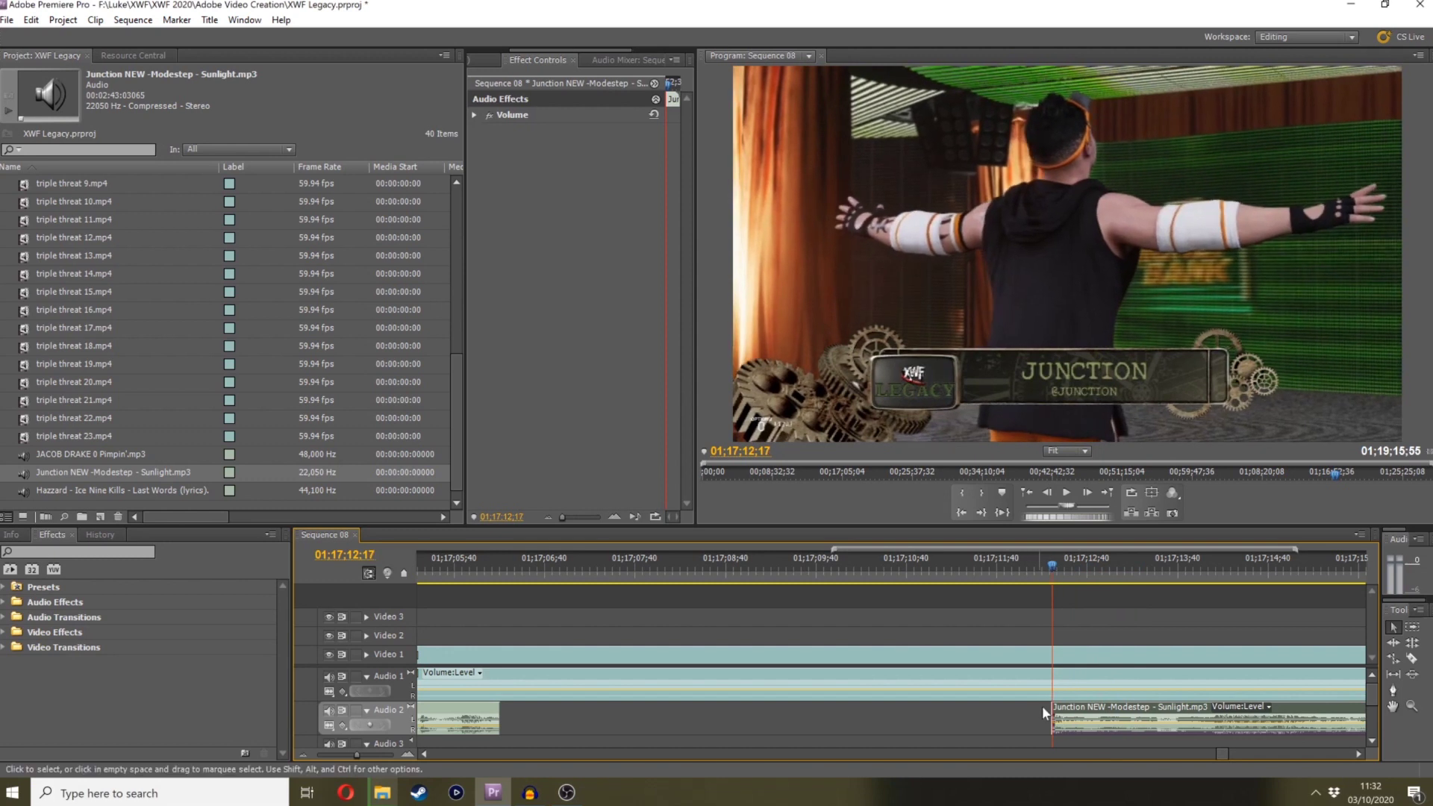
drag(1051, 707, 1054, 707)
key(space)
key(space)
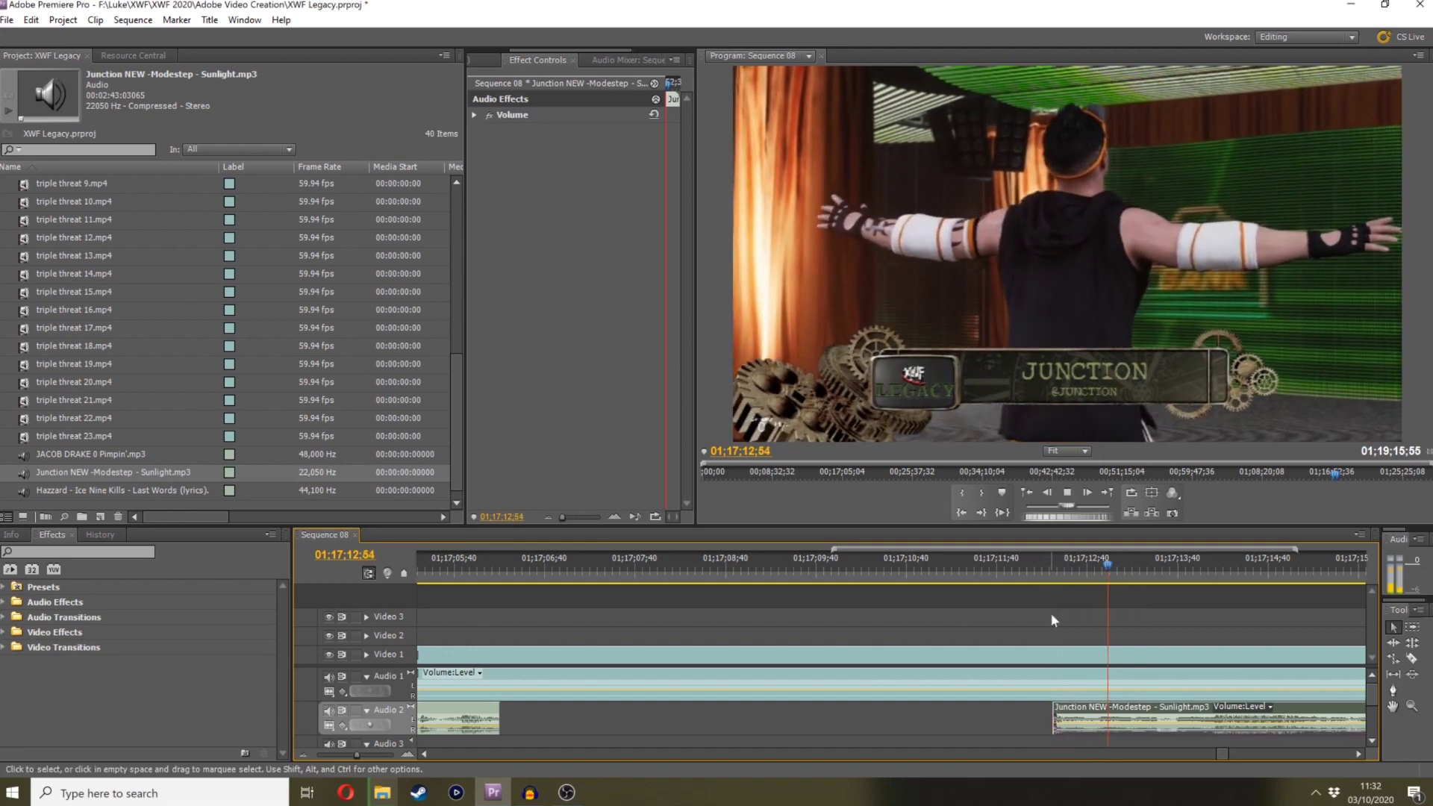
click(1056, 564)
click(1053, 567)
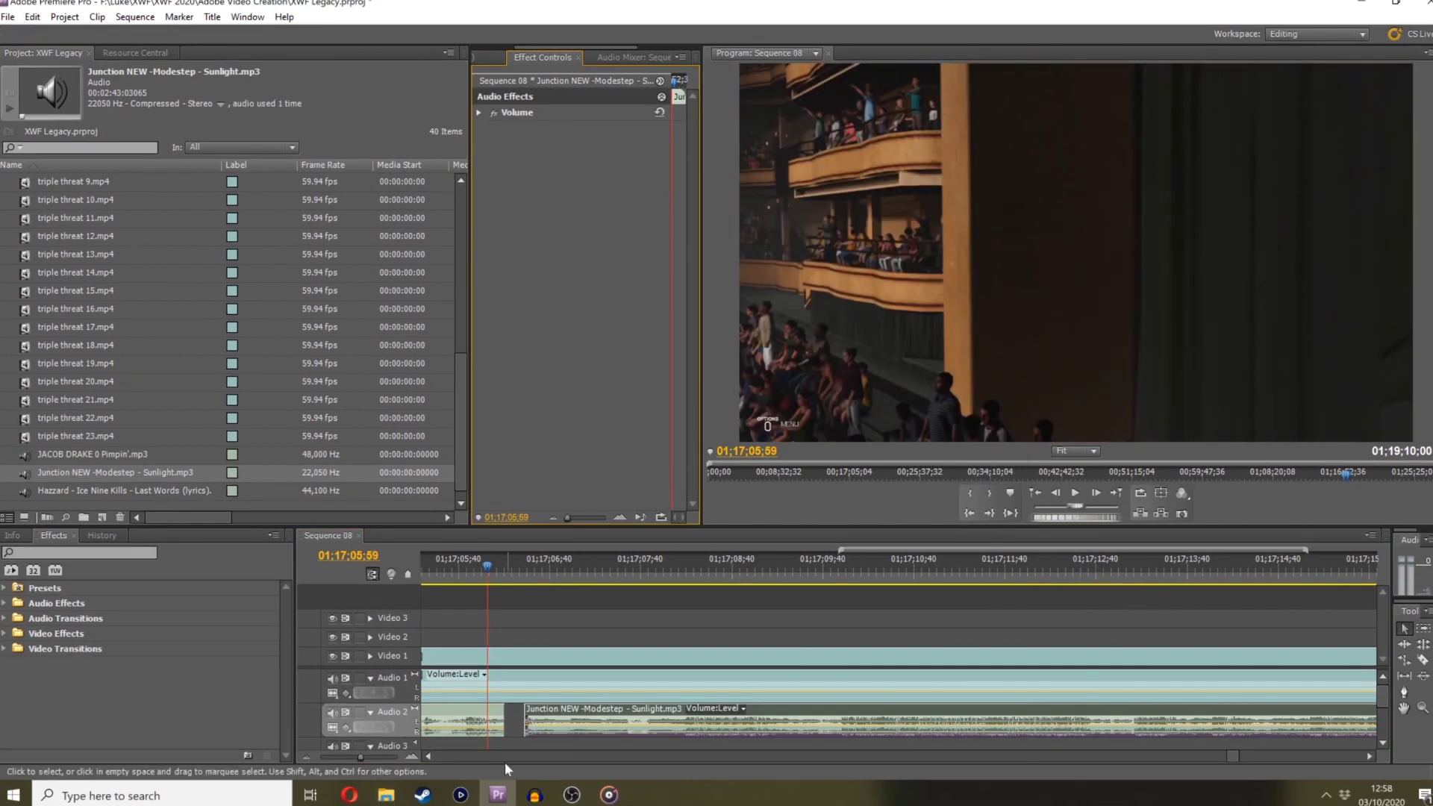
Preview the Junction music from 01;17;06 and set its volume Level to -9.0 dB
drag(494, 571, 541, 567)
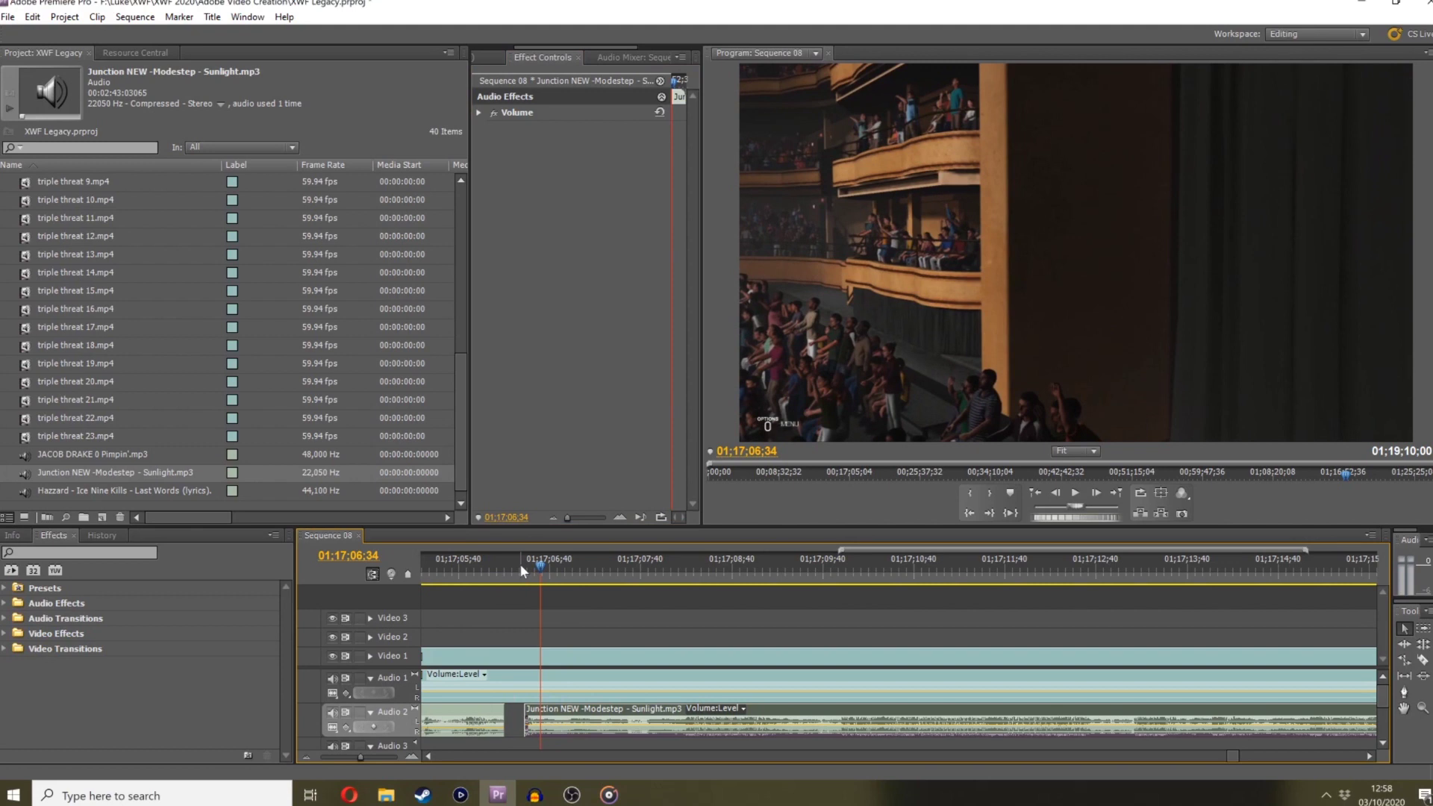
key(space)
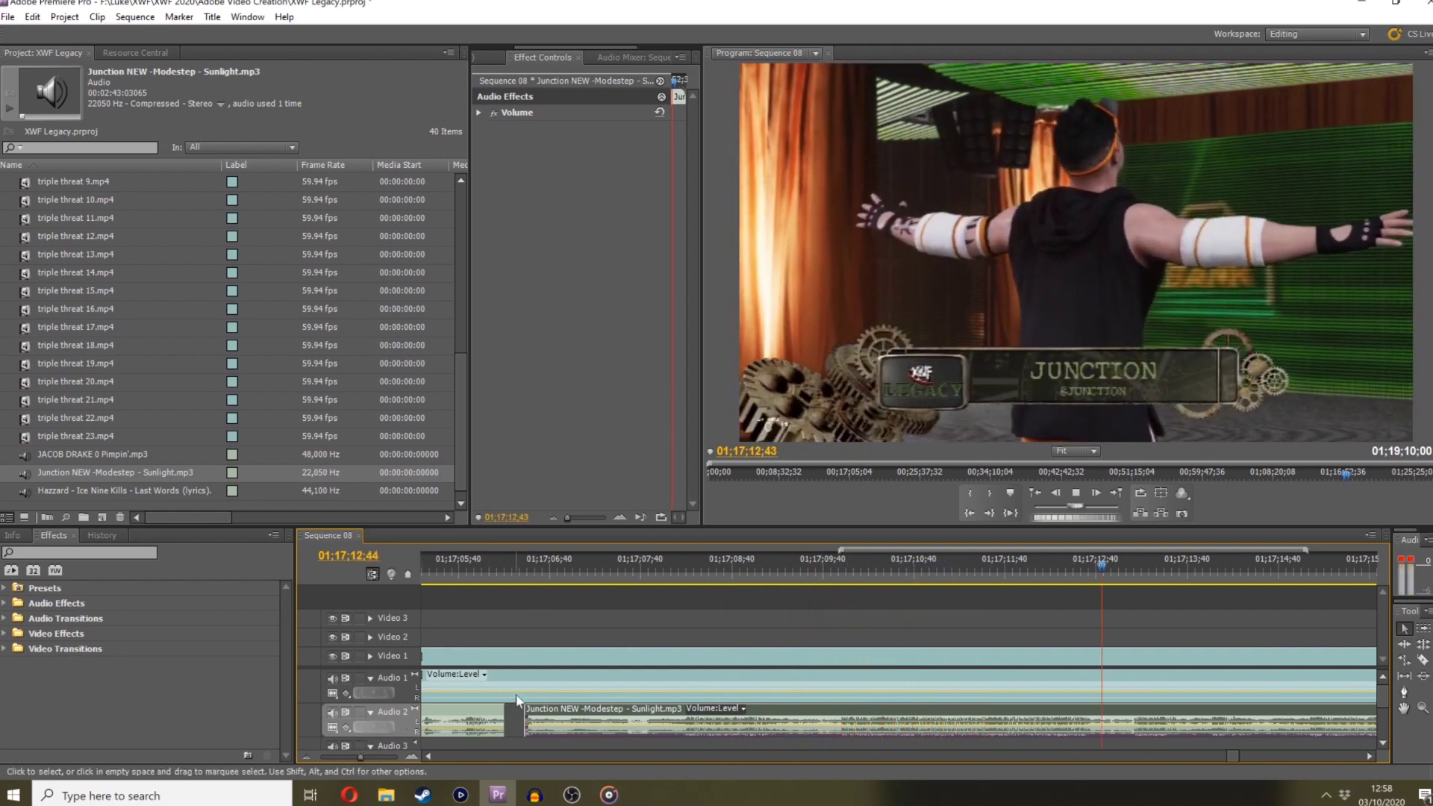
click(526, 581)
drag(526, 582, 532, 582)
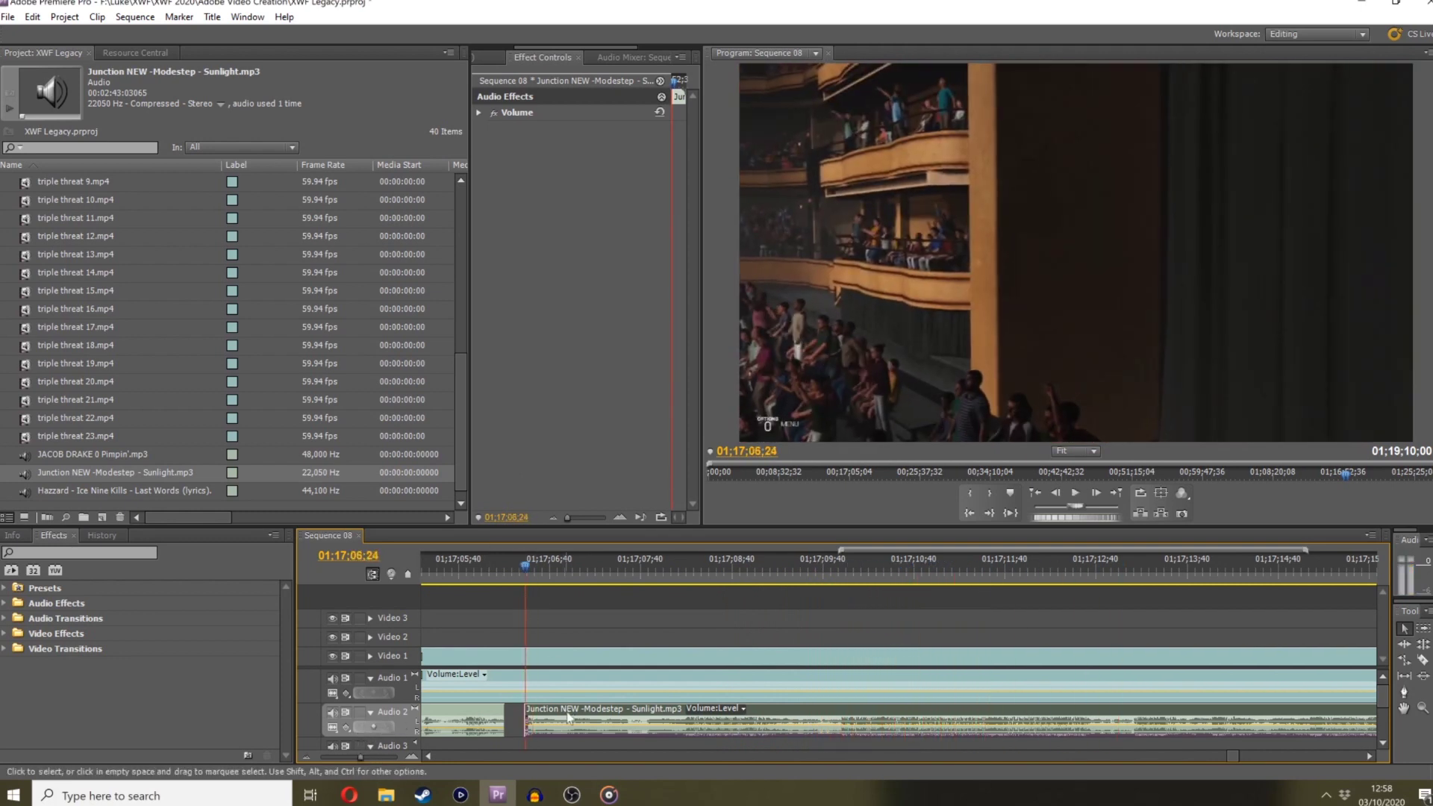
click(478, 113)
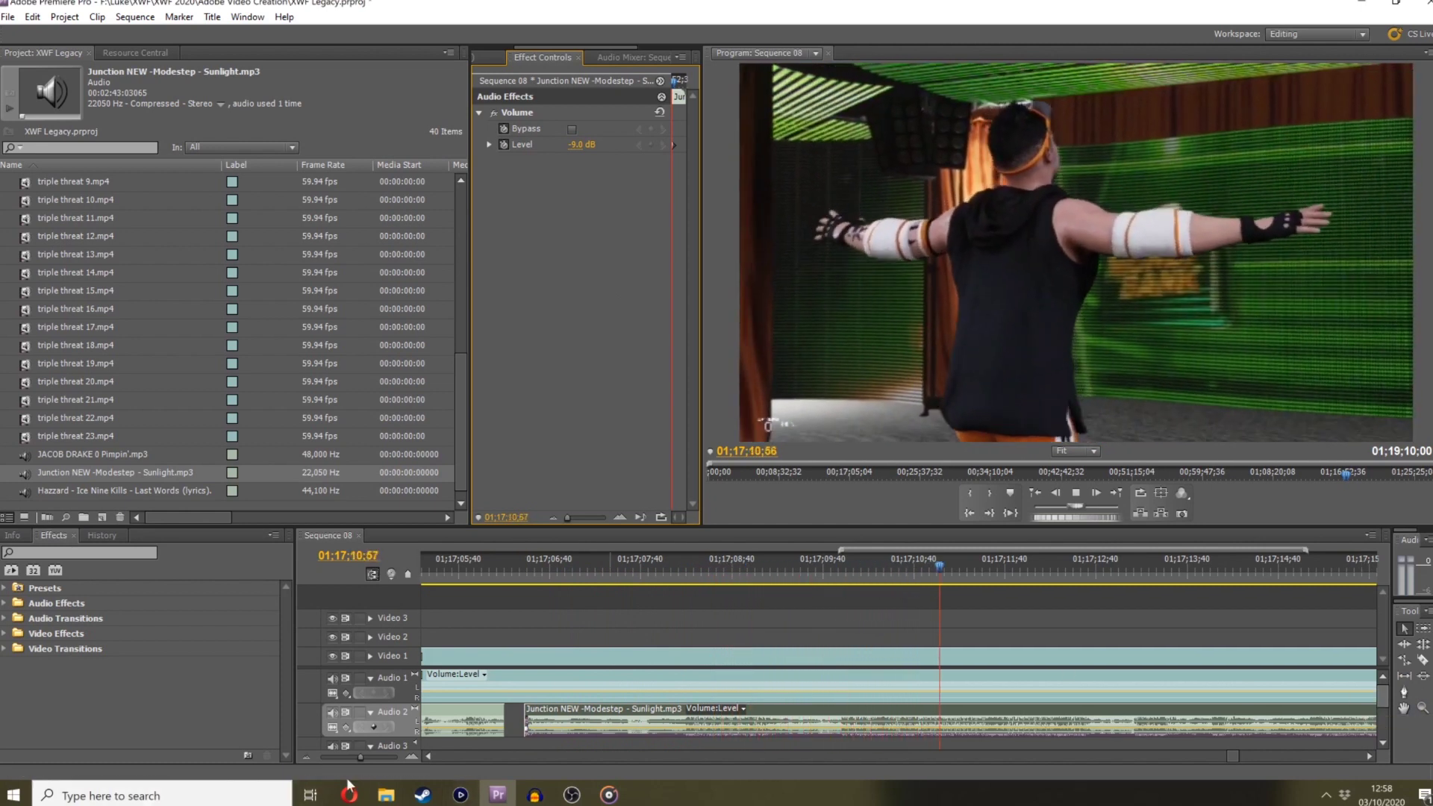
click(351, 753)
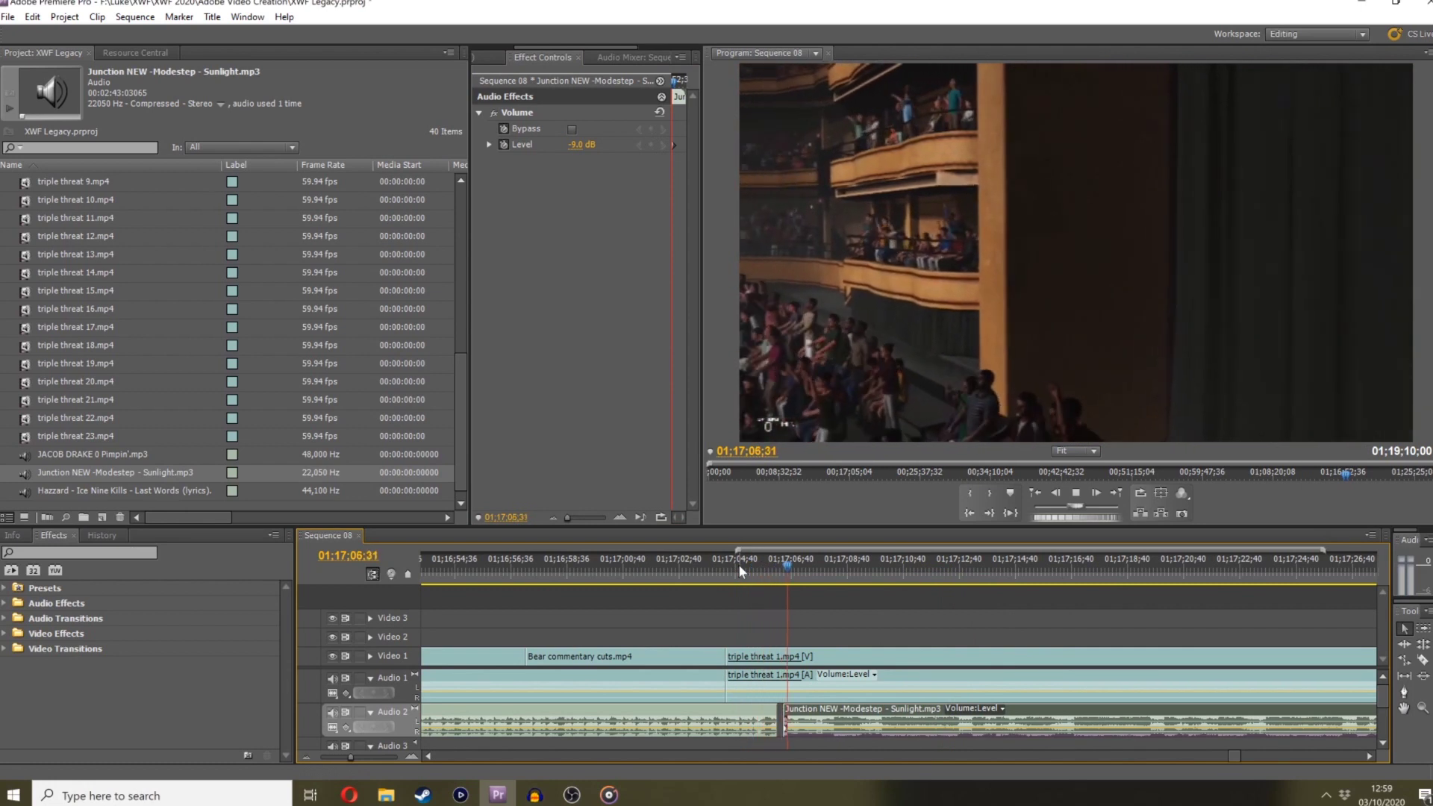
Trim triple threat 1.mp4's out-point back about 13 seconds so the Junction music runs past it
click(1368, 756)
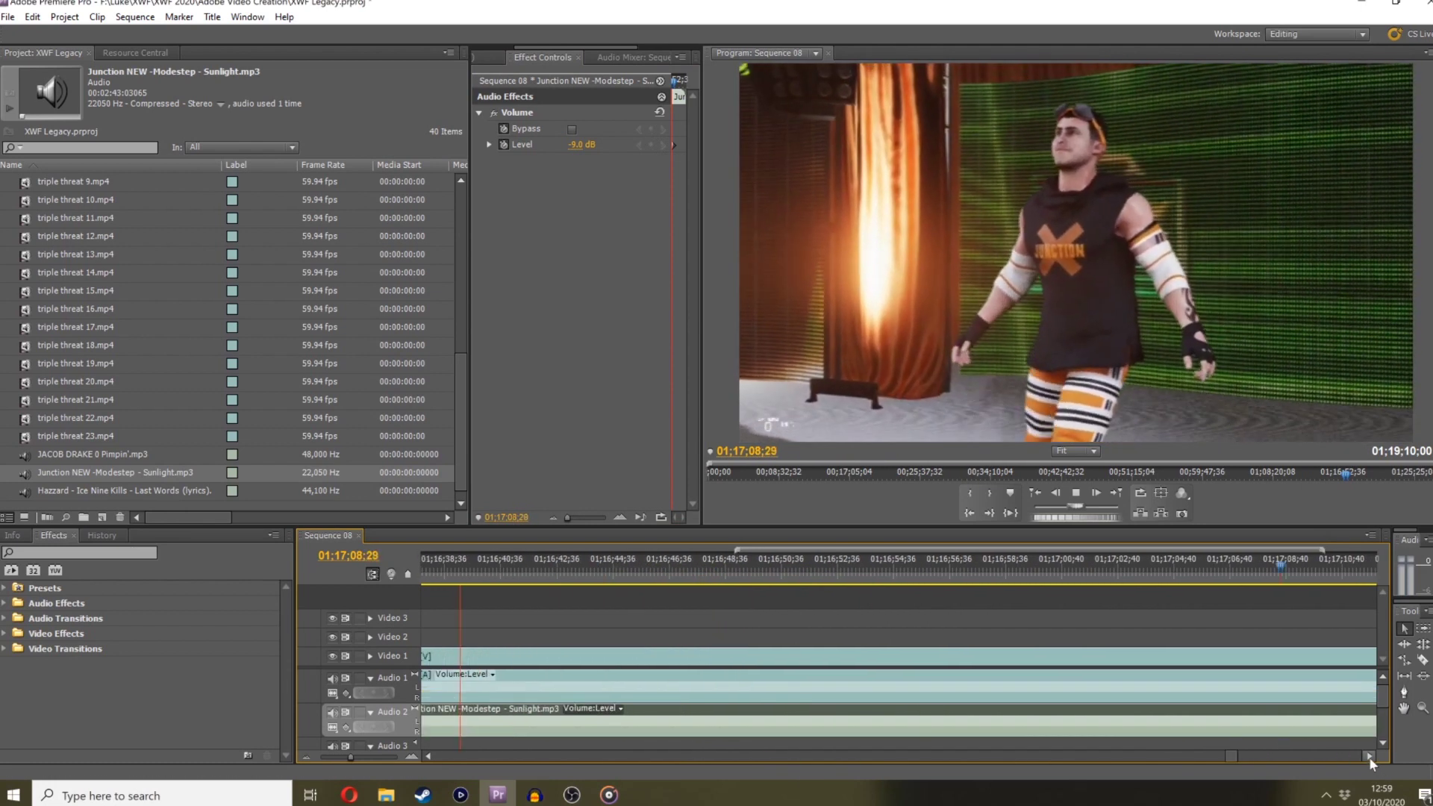
click(428, 756)
click(343, 755)
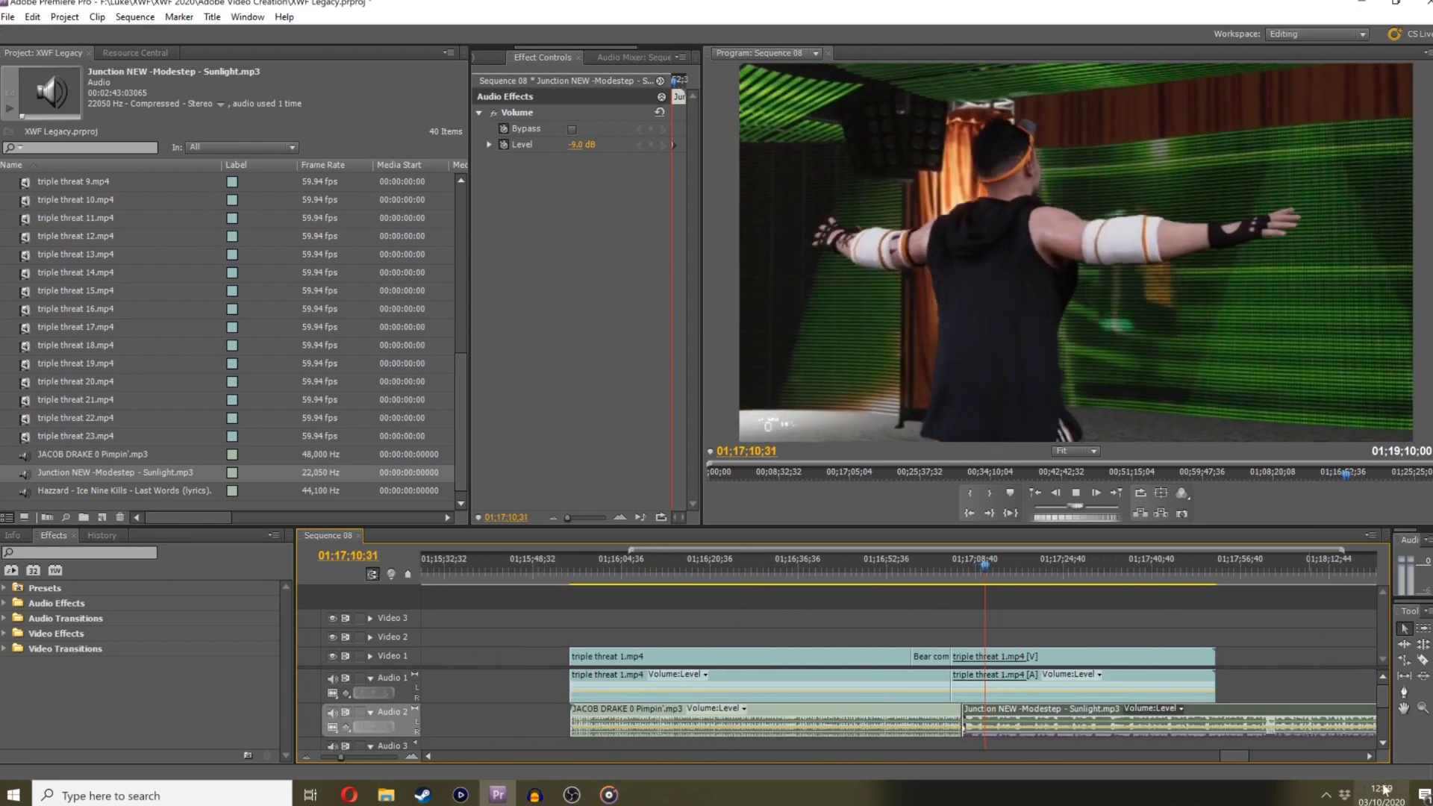
scroll(1371, 767, down, 5)
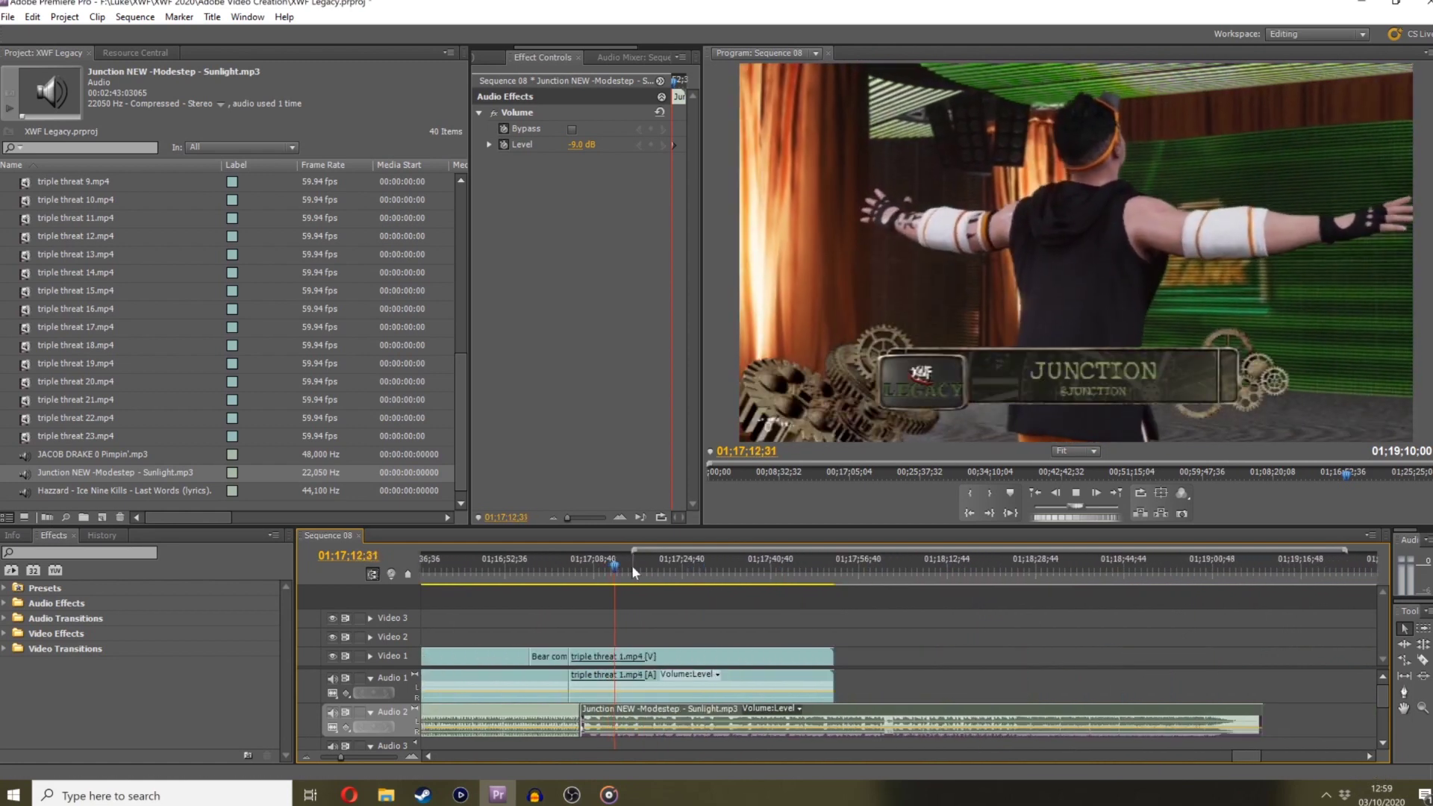
drag(631, 566, 698, 564)
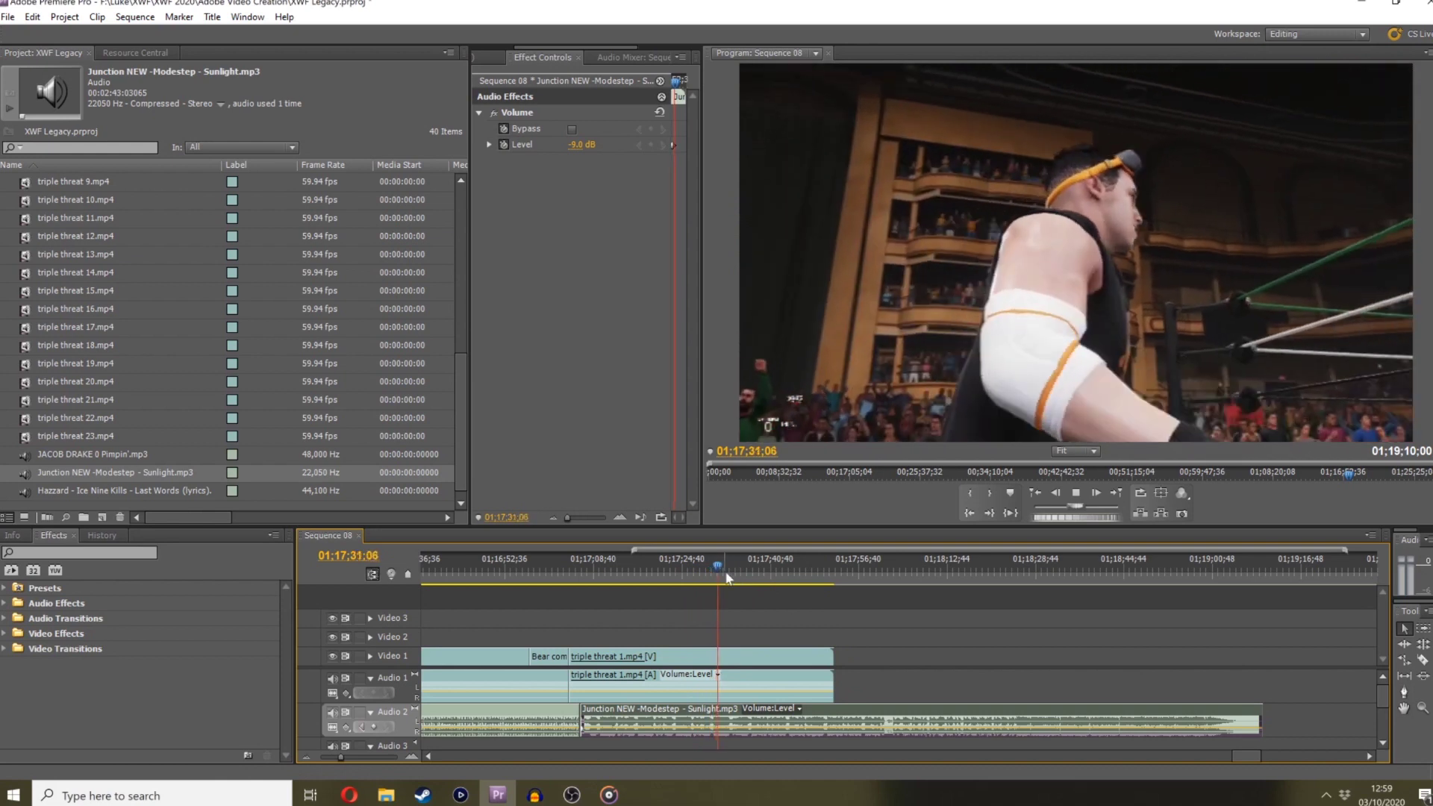
drag(833, 657, 723, 657)
drag(746, 567, 807, 567)
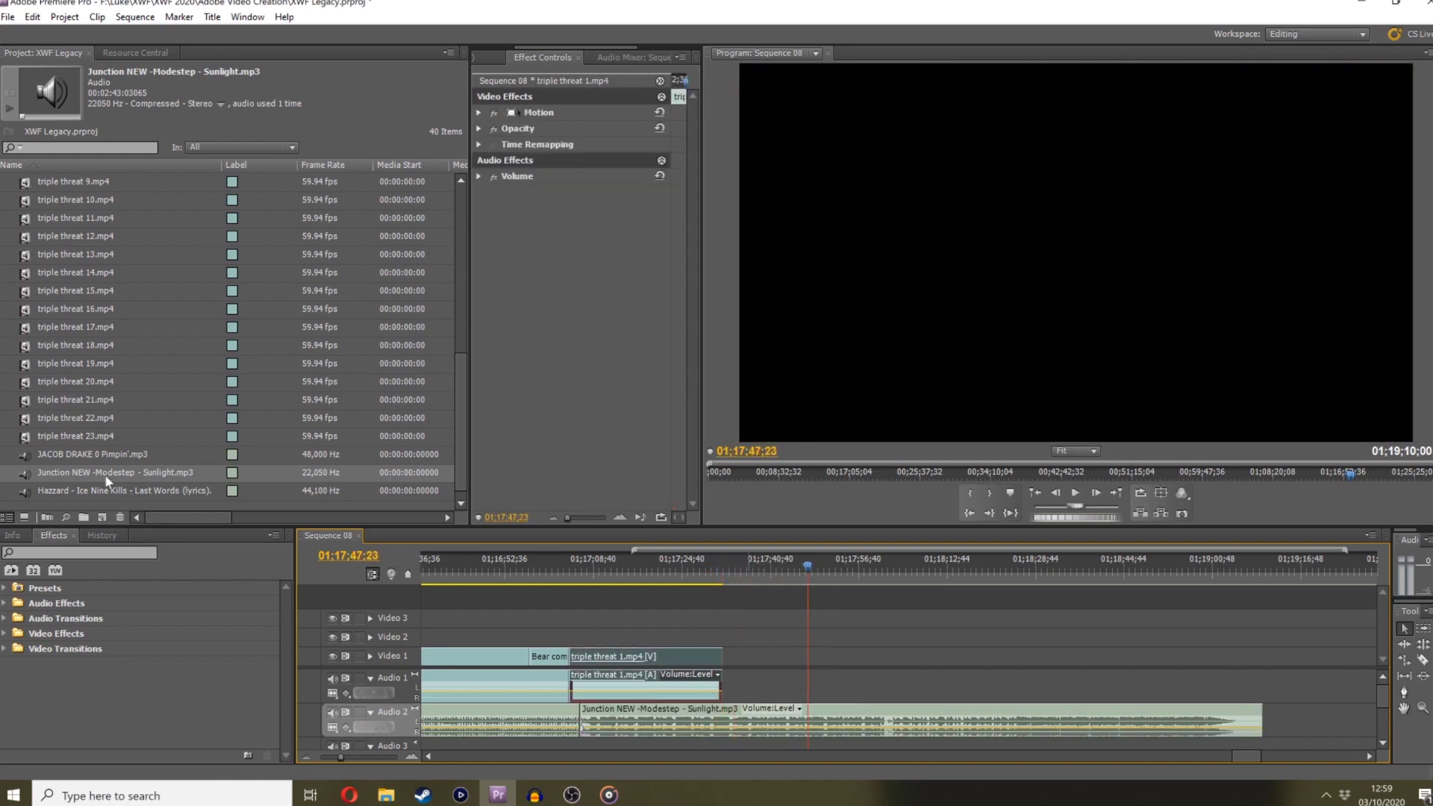
Place triple threat 2.mp4 on Video 1 at the playhead and scrub through it
scroll(91, 433, up, 5)
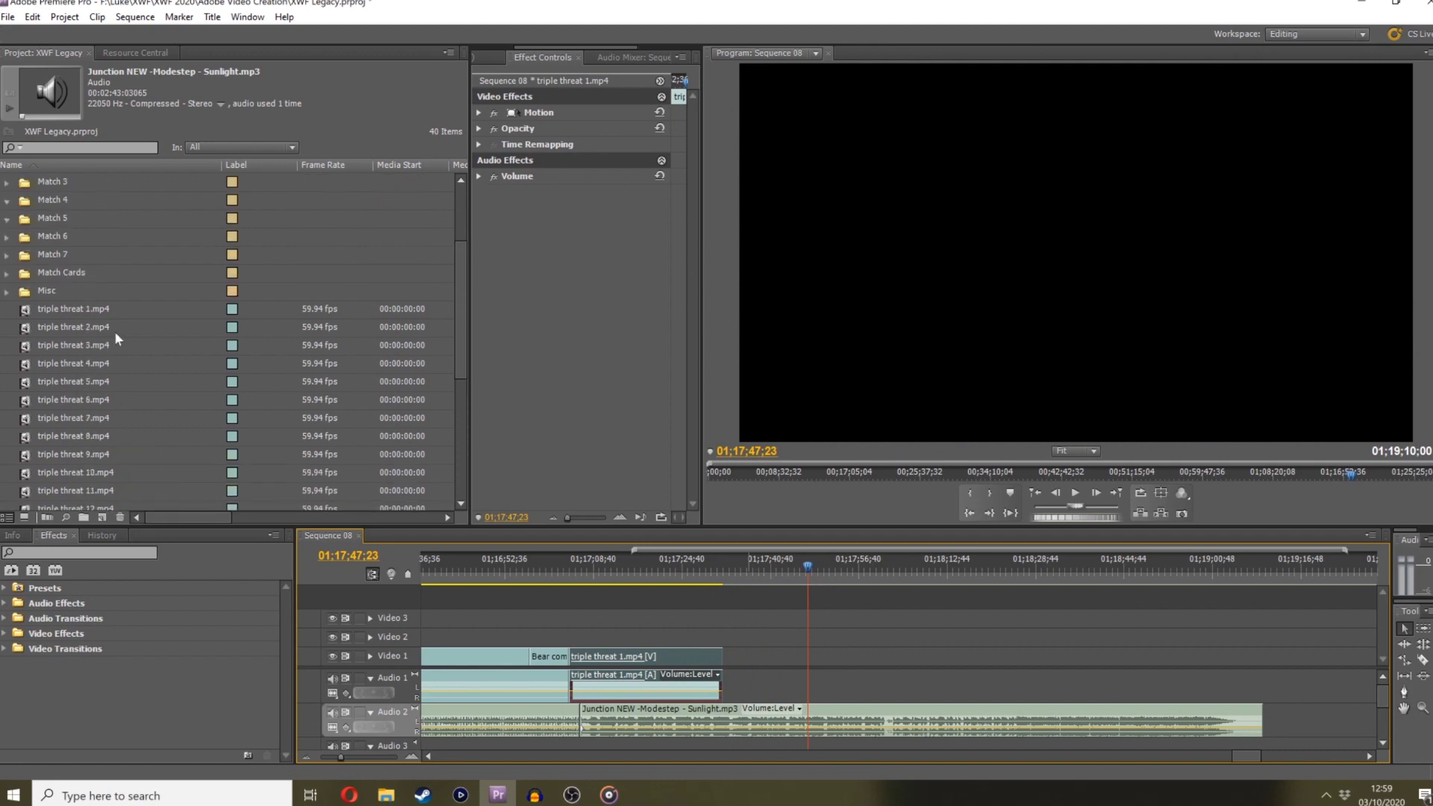
drag(91, 329, 810, 657)
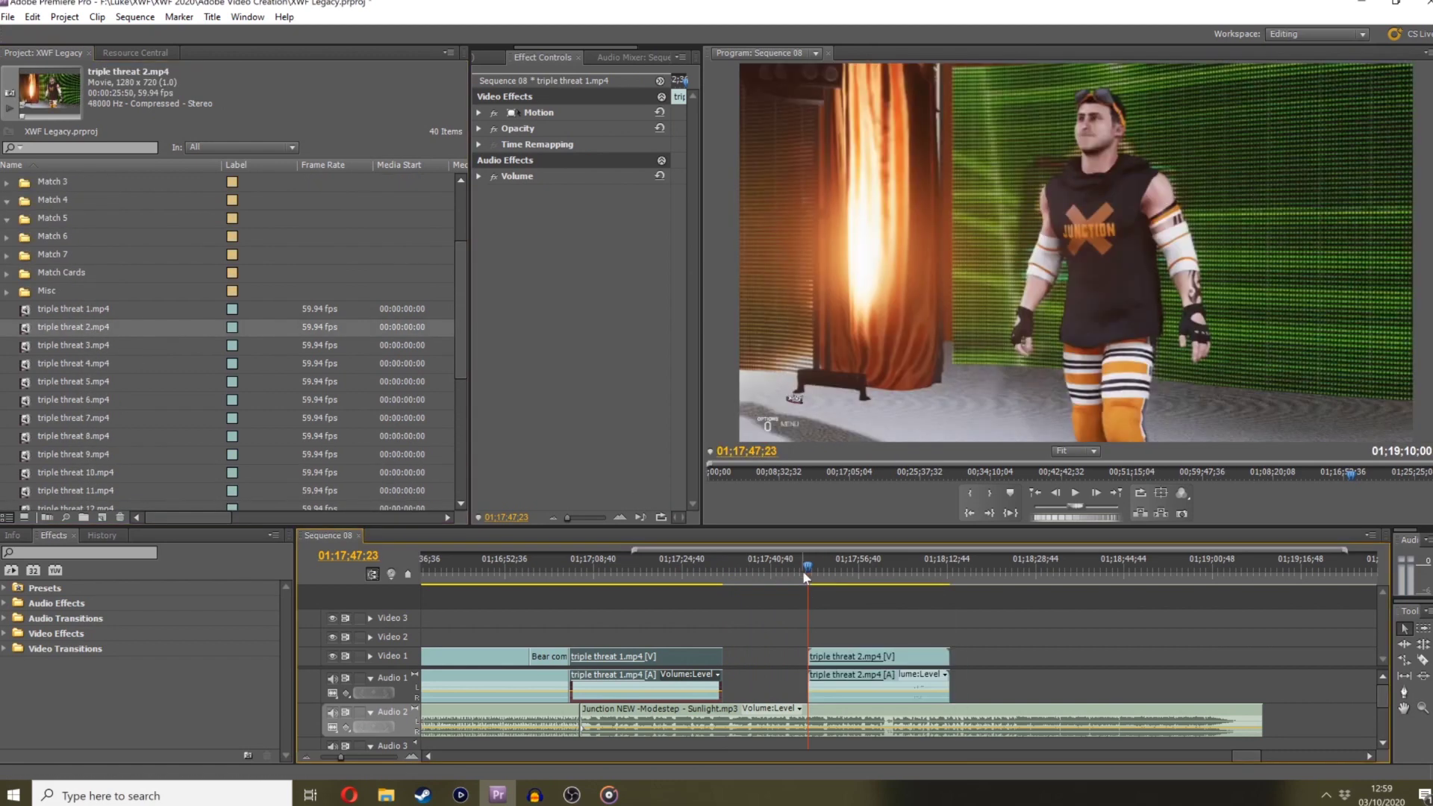
drag(802, 570, 849, 572)
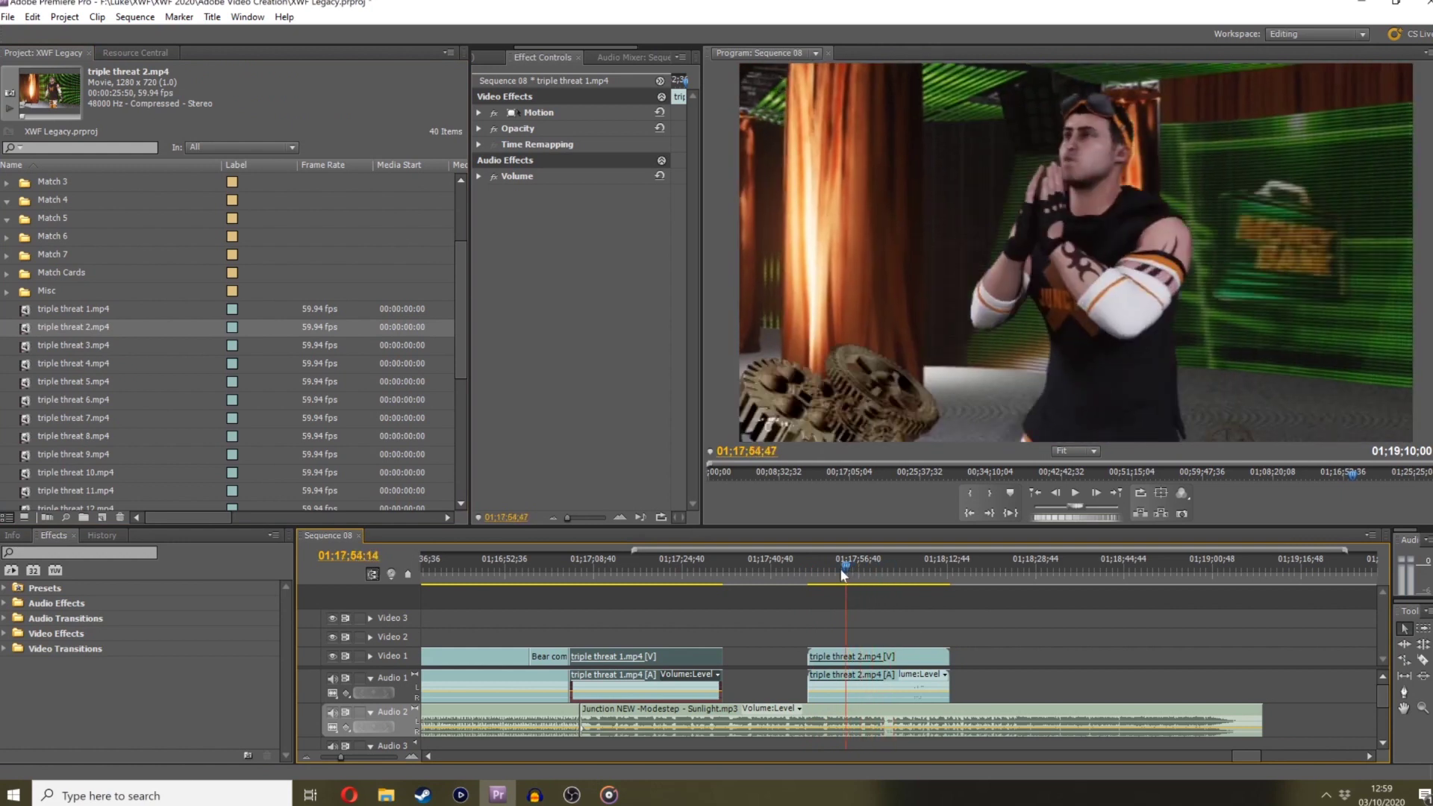
drag(828, 573, 636, 582)
drag(791, 582, 864, 570)
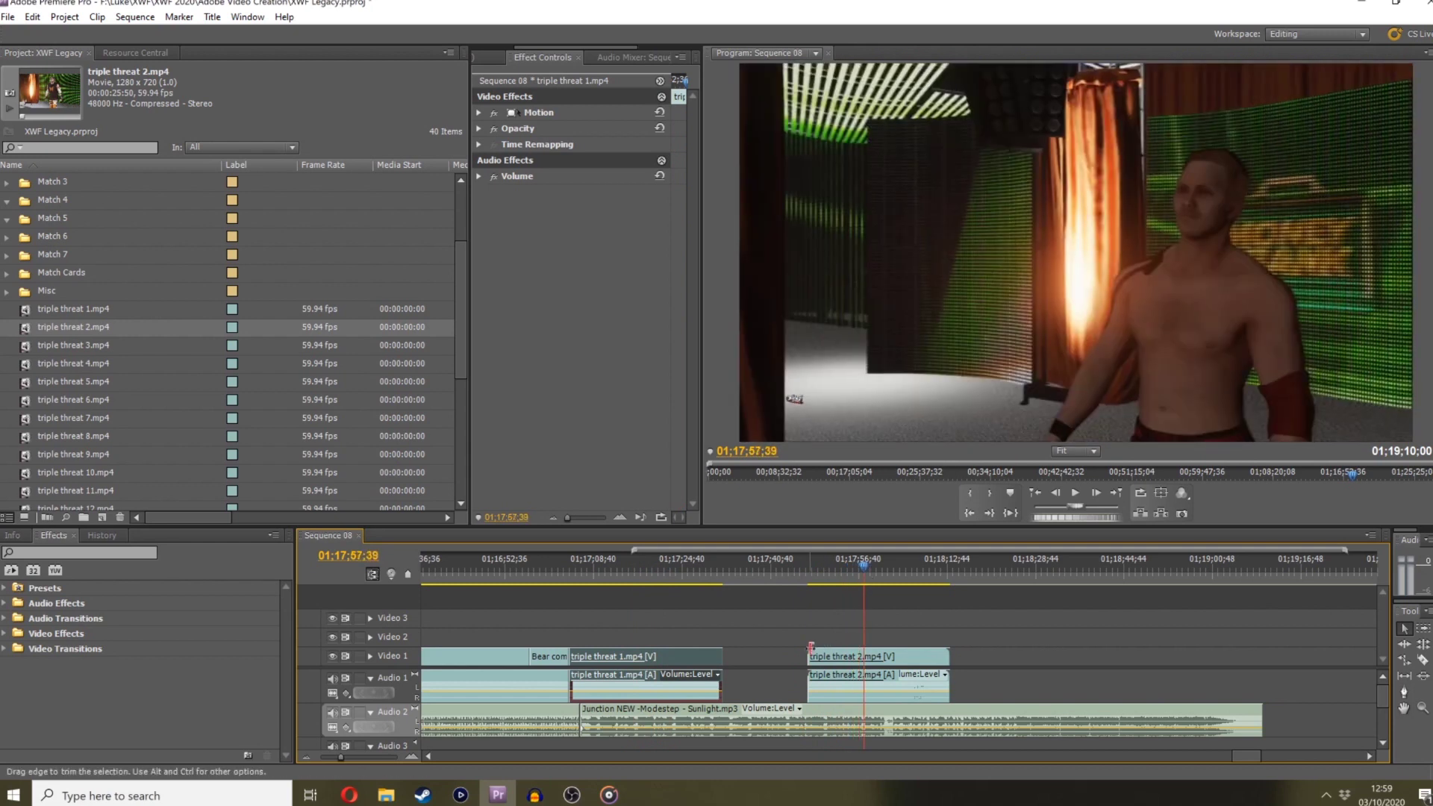
Trim about 12 seconds off triple threat 2's start and move it up onto Video 2
drag(811, 647, 864, 656)
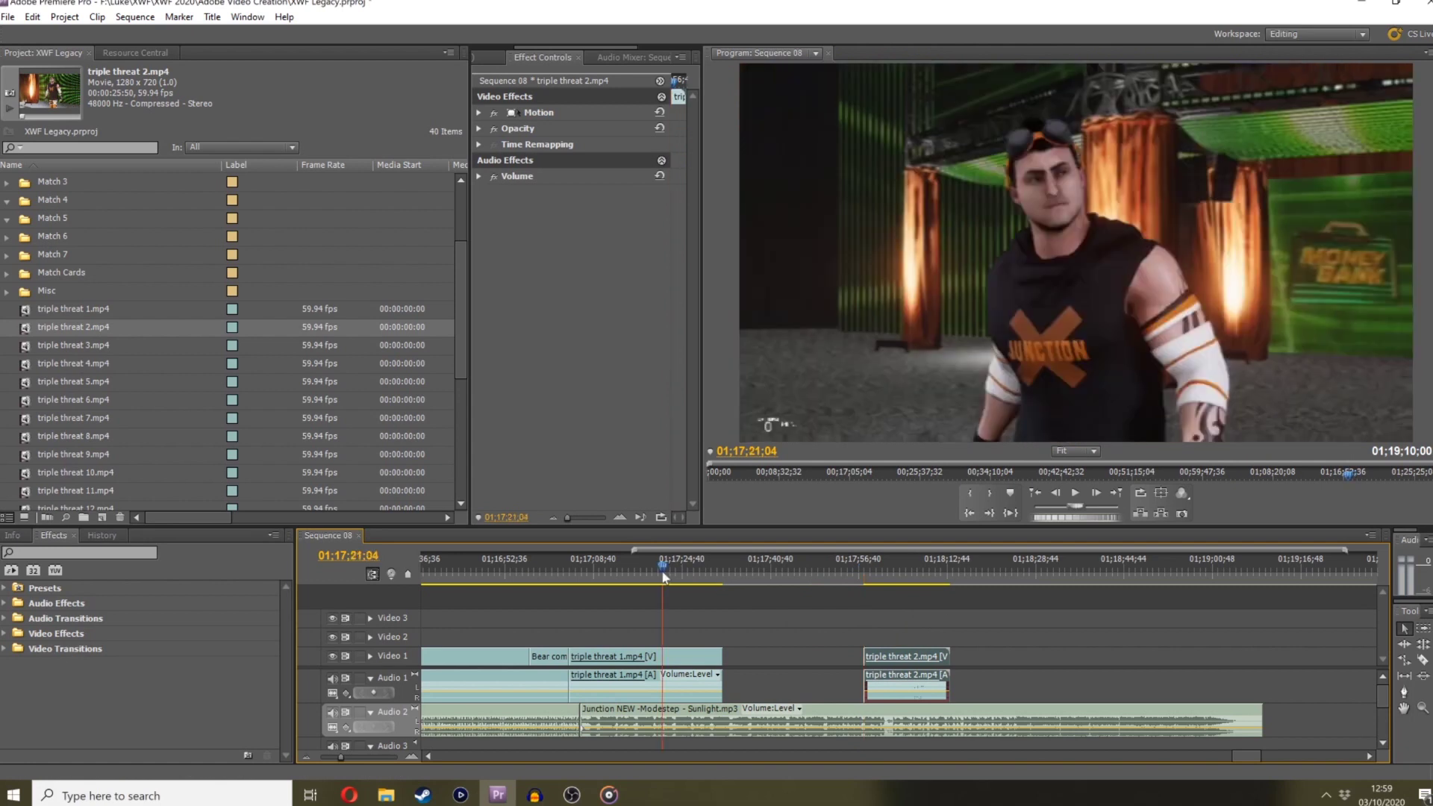
drag(652, 574, 653, 574)
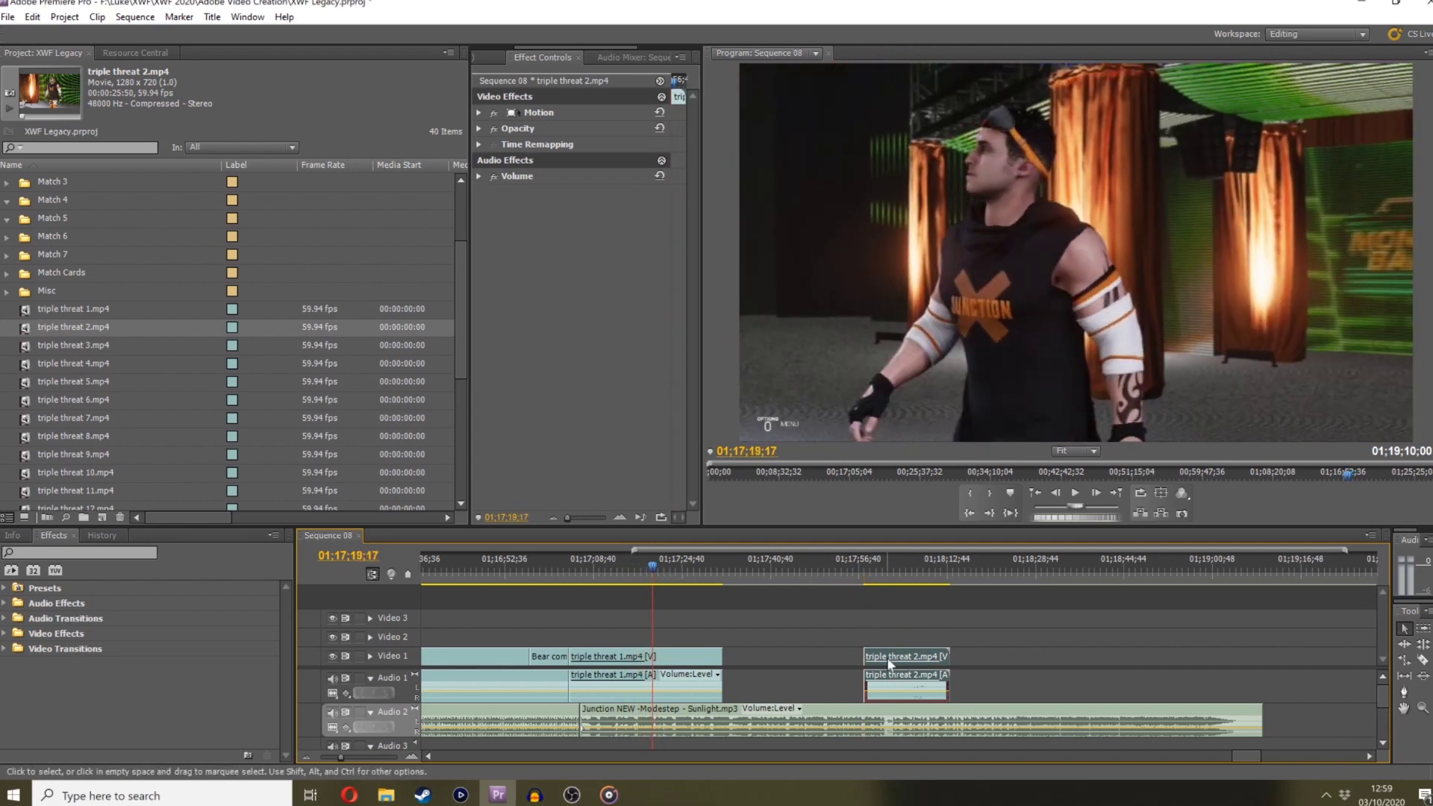
drag(889, 663, 668, 638)
Drop triple threat 2 onto Video 2 and trim the clip ends back to 01;17;26;32
right_click(769, 648)
click(644, 572)
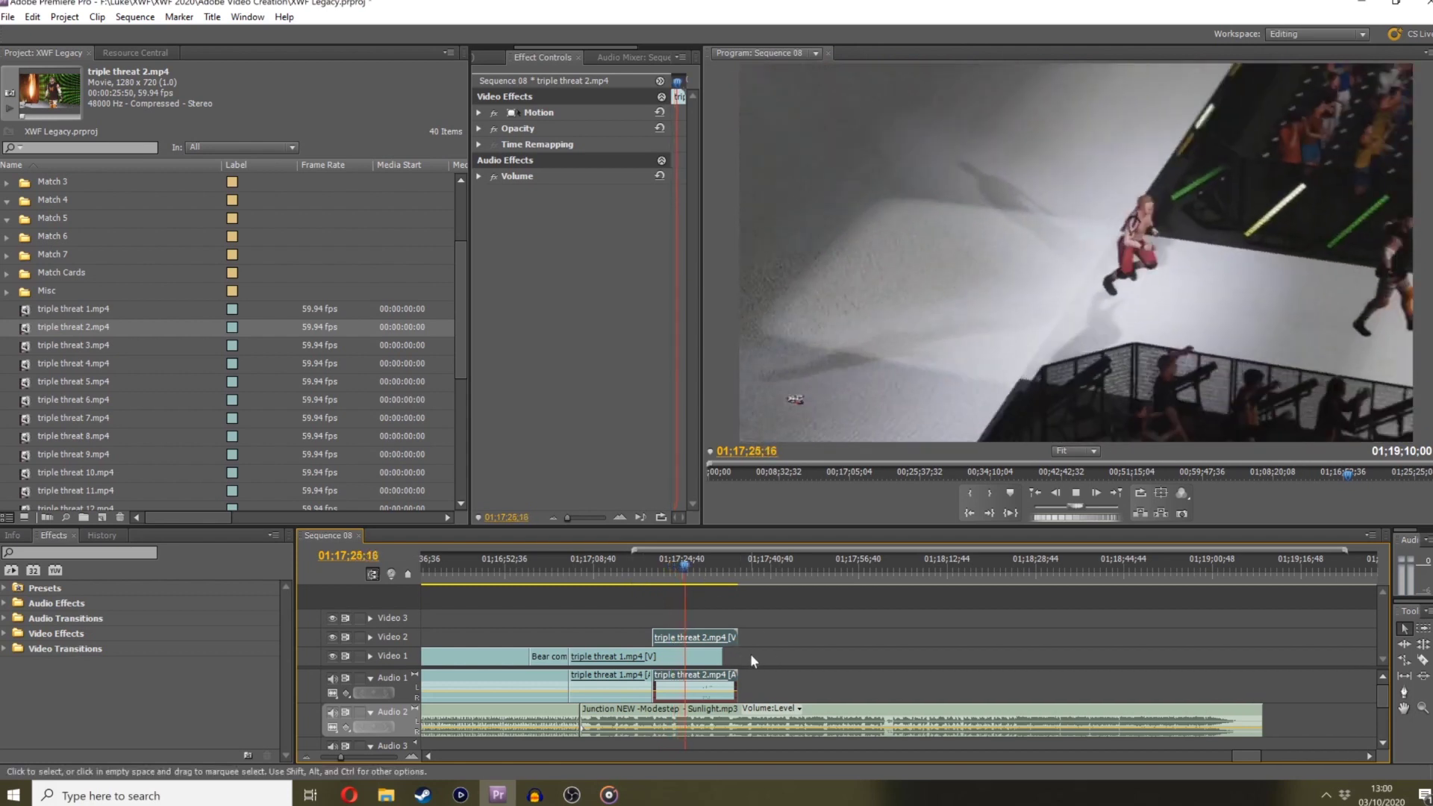
click(705, 564)
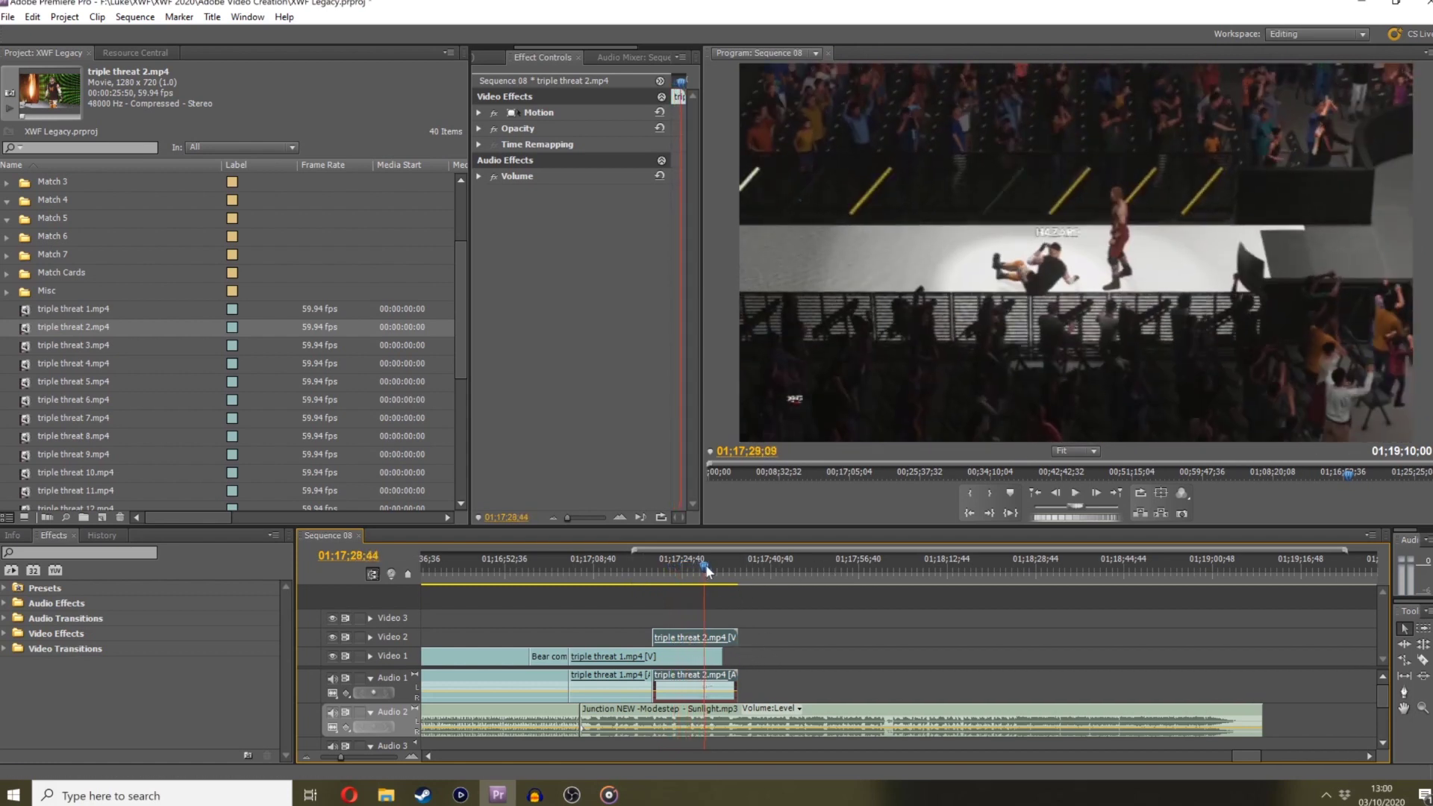
drag(705, 564, 693, 564)
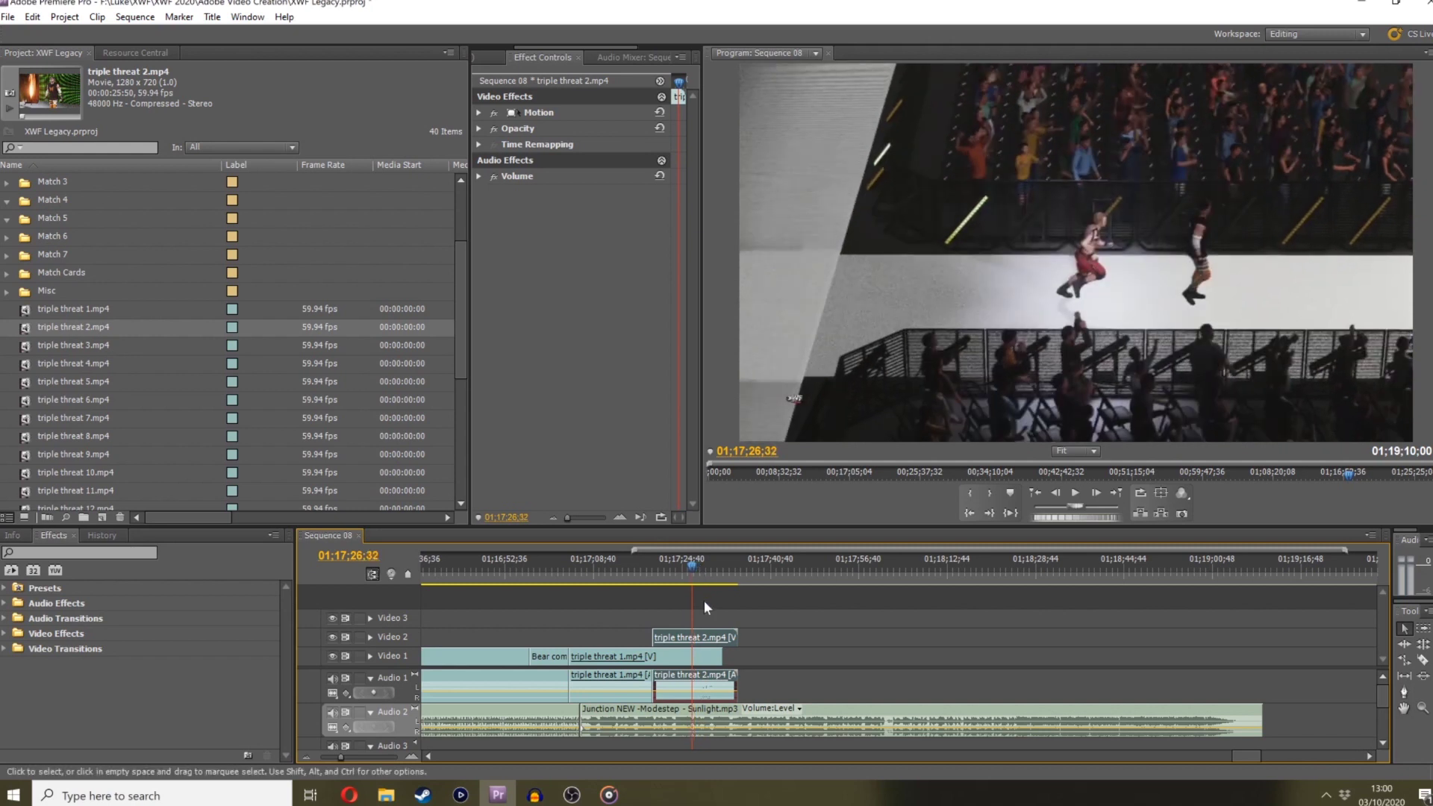
drag(740, 637, 692, 656)
Unlink and shorten triple threat 1, then add triple threat 3.mp4 to Video 1 and Audio 1
right_click(686, 658)
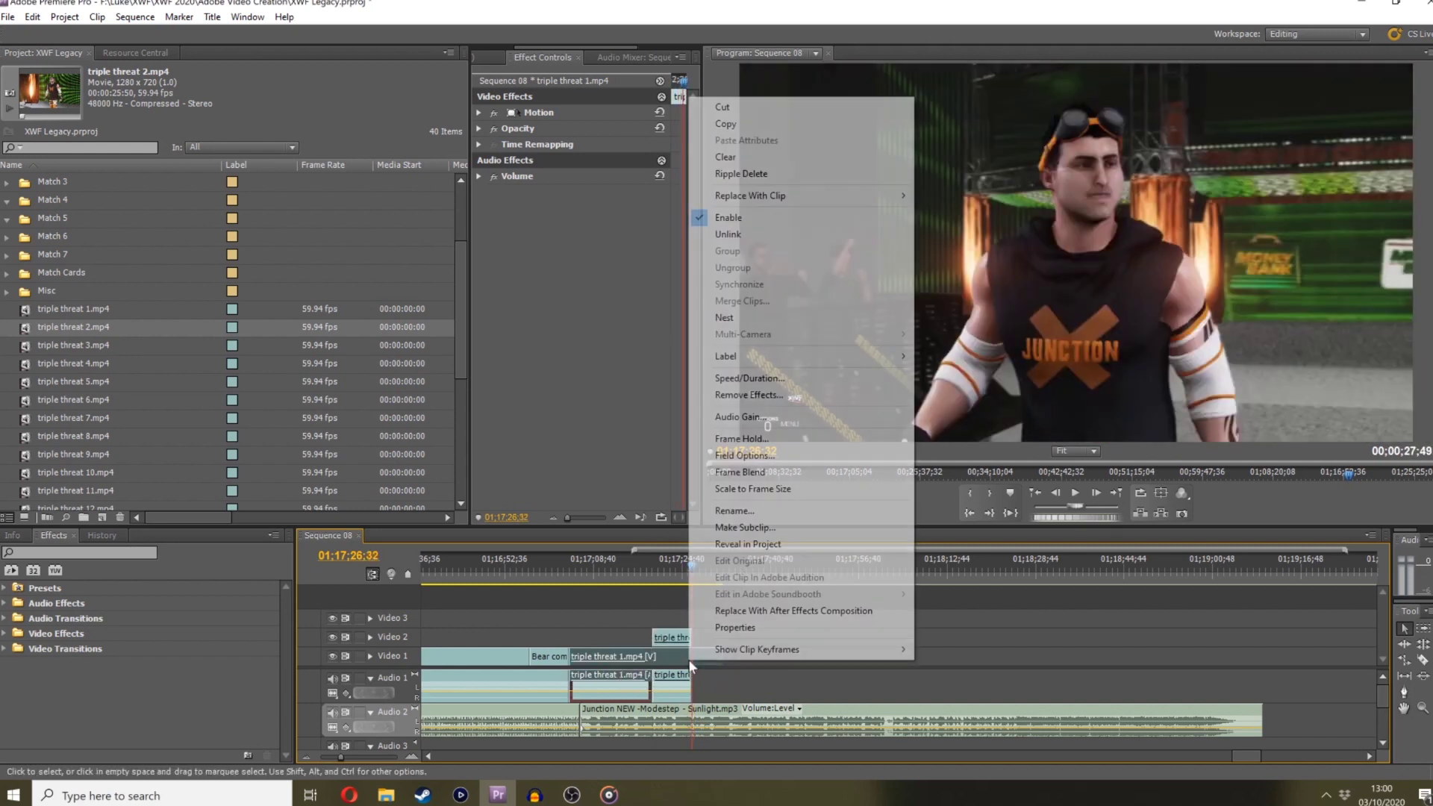
click(739, 233)
drag(721, 657, 692, 658)
drag(73, 345, 722, 657)
mouse_move(767, 572)
mouse_down()
mouse_move(861, 571)
mouse_move(758, 569)
mouse_move(803, 555)
mouse_move(790, 558)
mouse_up()
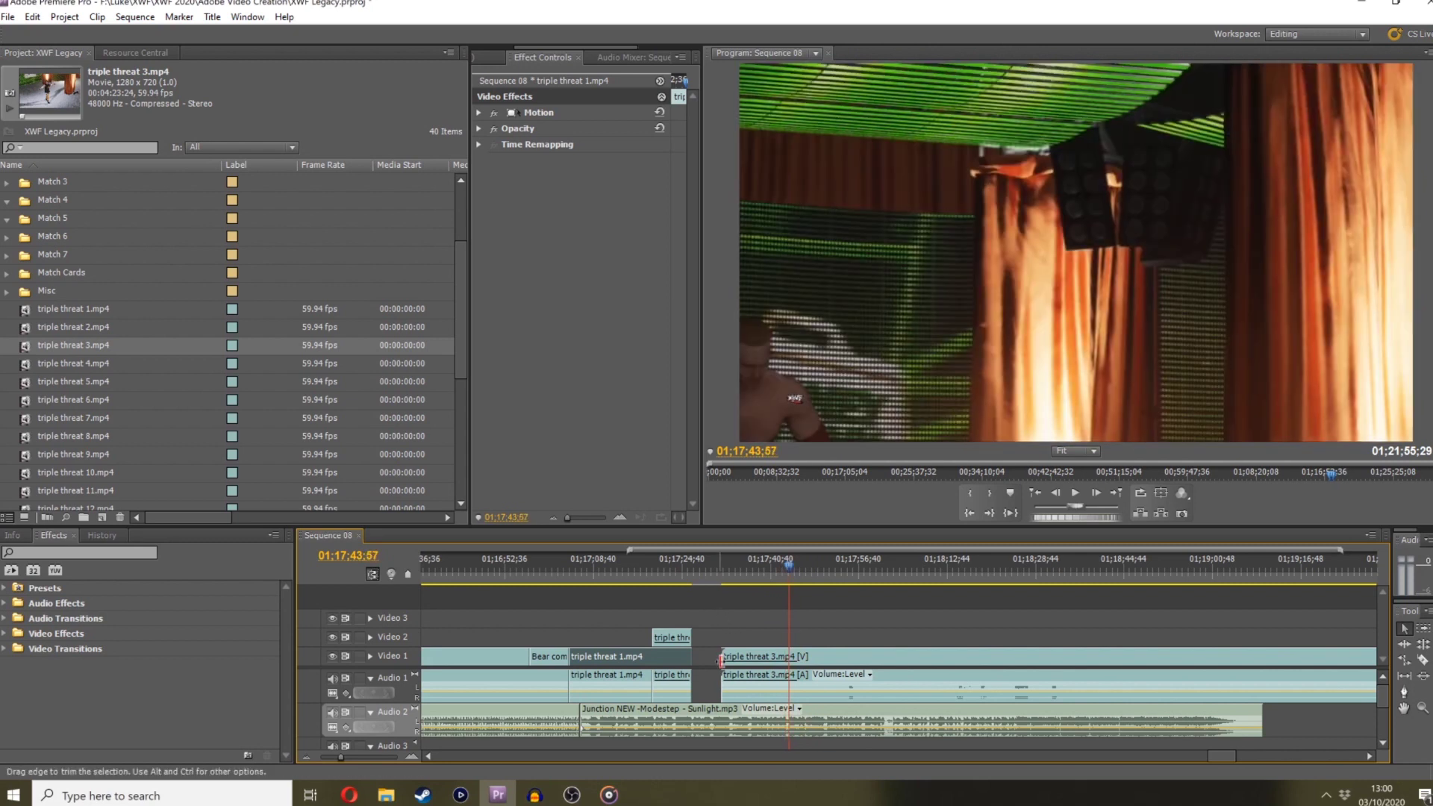
Trim about 12 seconds off triple threat 3's start and razor off its opening seconds
drag(721, 659, 789, 658)
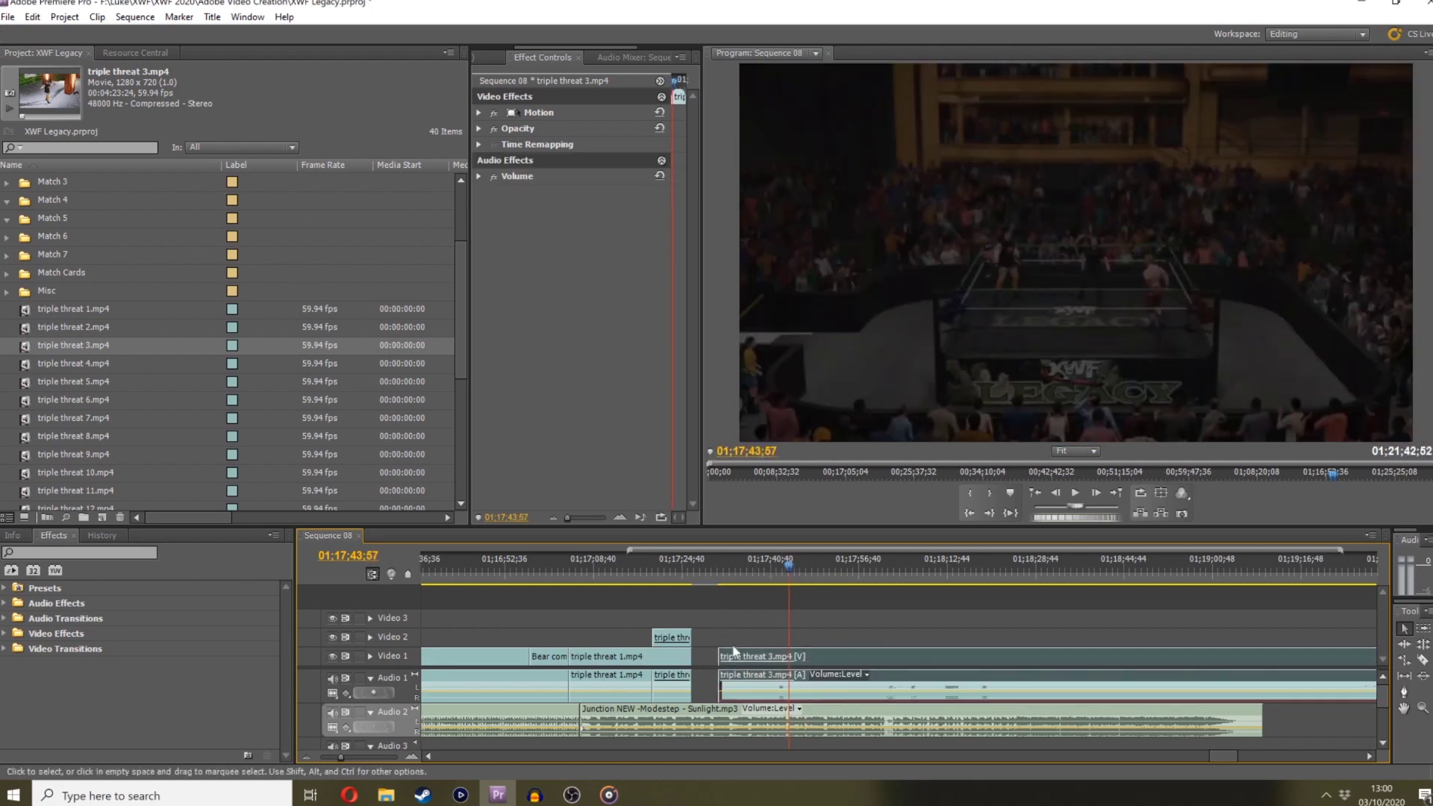
right_click(734, 652)
click(1411, 670)
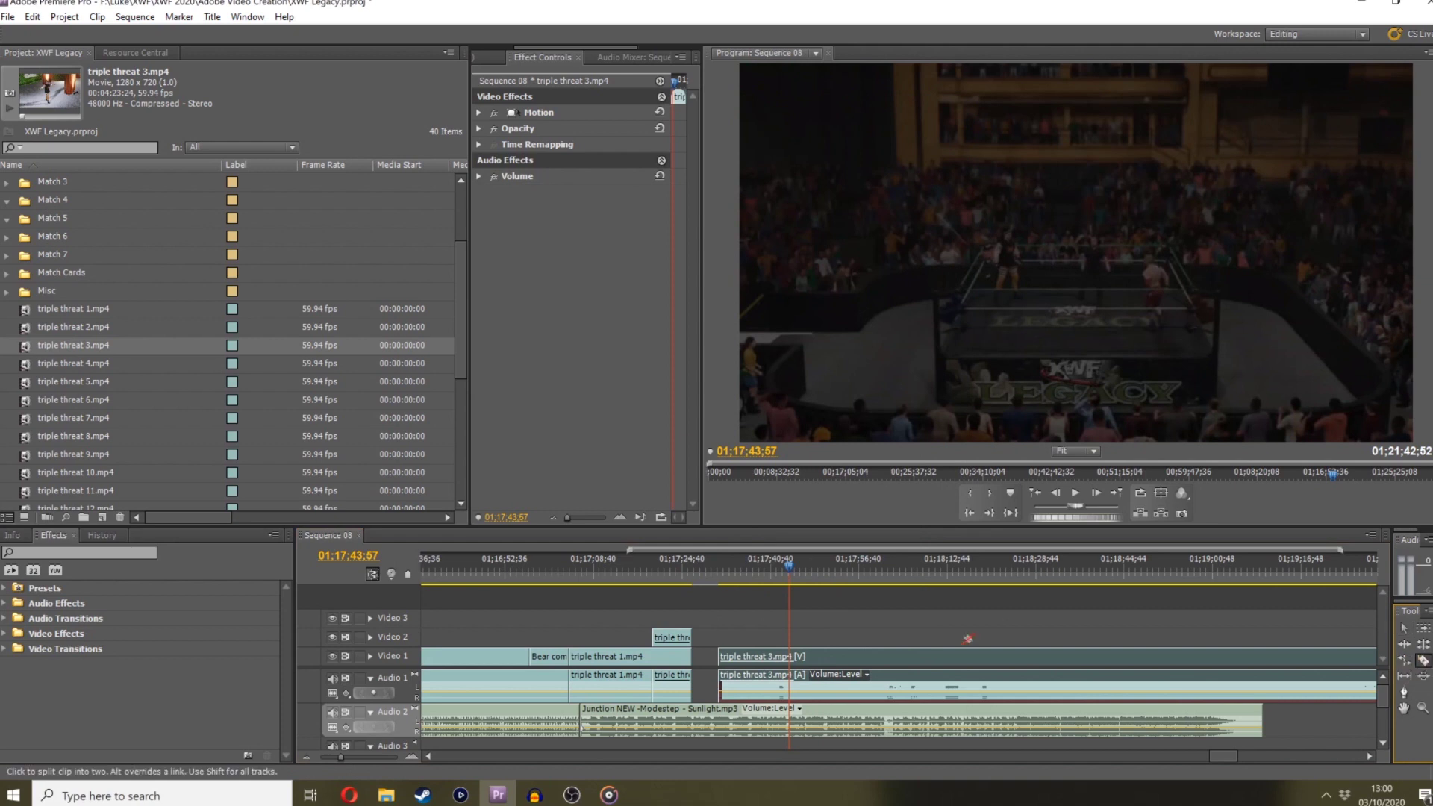
click(750, 658)
click(1403, 629)
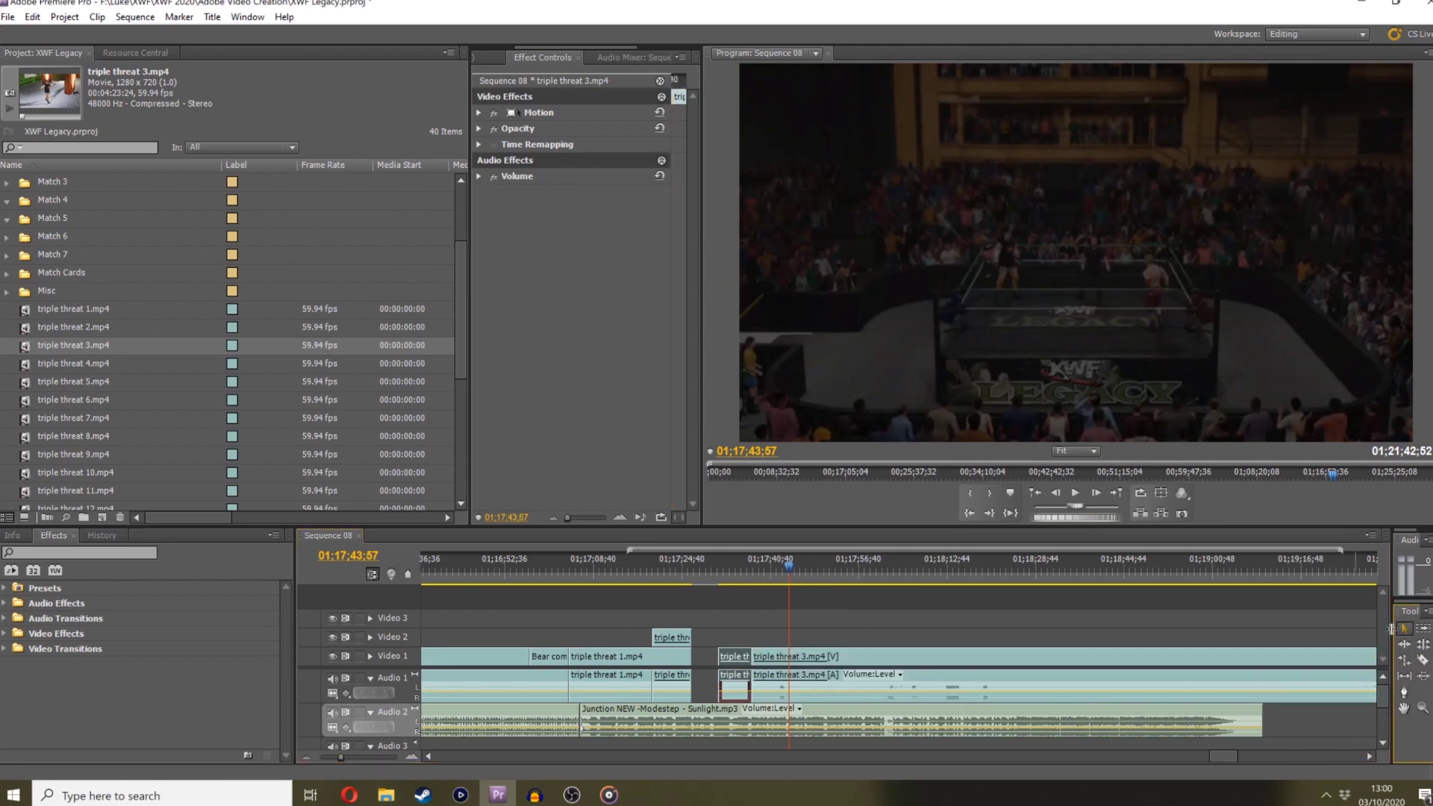
Delete the short piece's audio and move its video up to Video 3
right_click(724, 697)
click(739, 265)
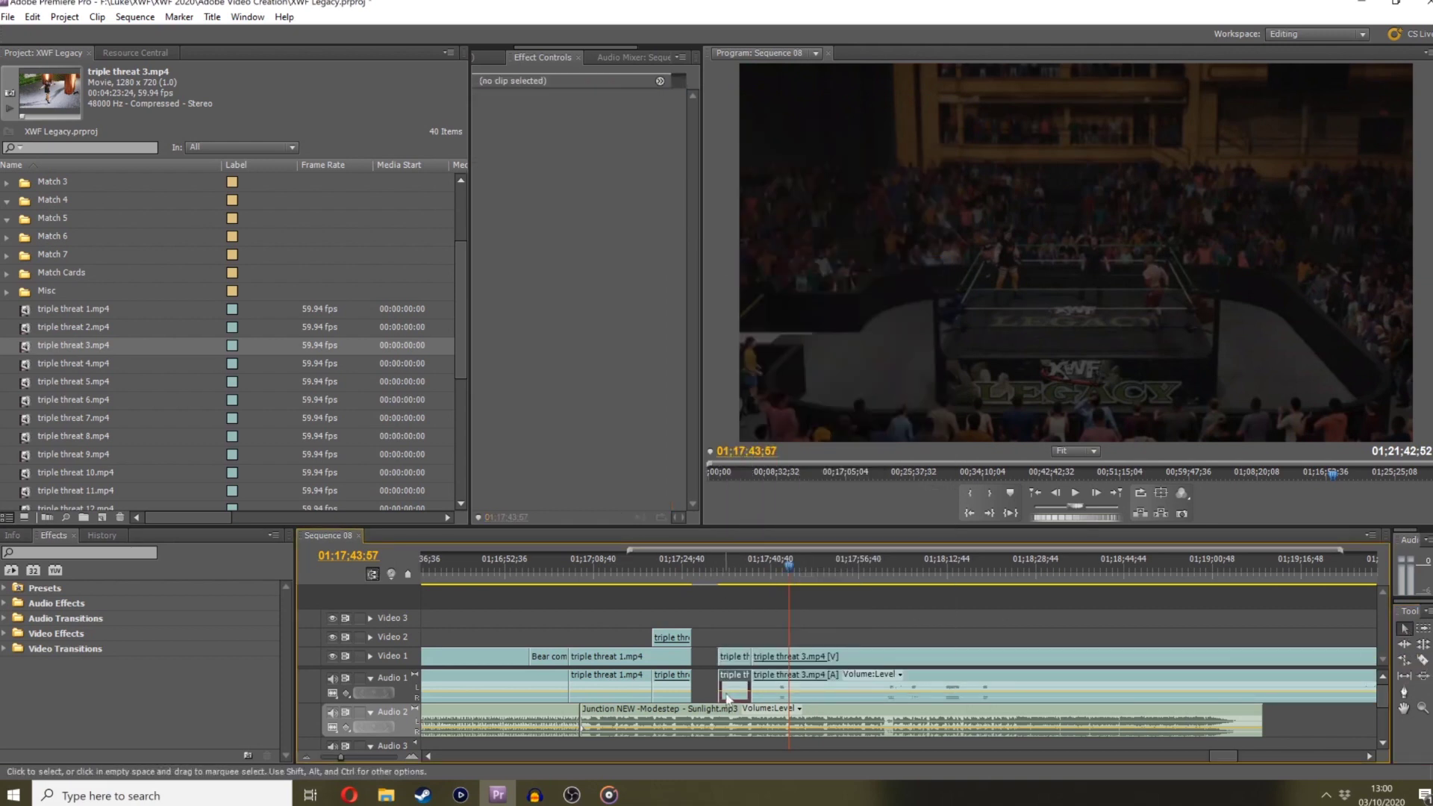
key(Delete)
drag(729, 657, 662, 619)
Trim the Video 3 piece and the Video 2 clip to the cut point near 01;17;20;39
drag(657, 572, 648, 573)
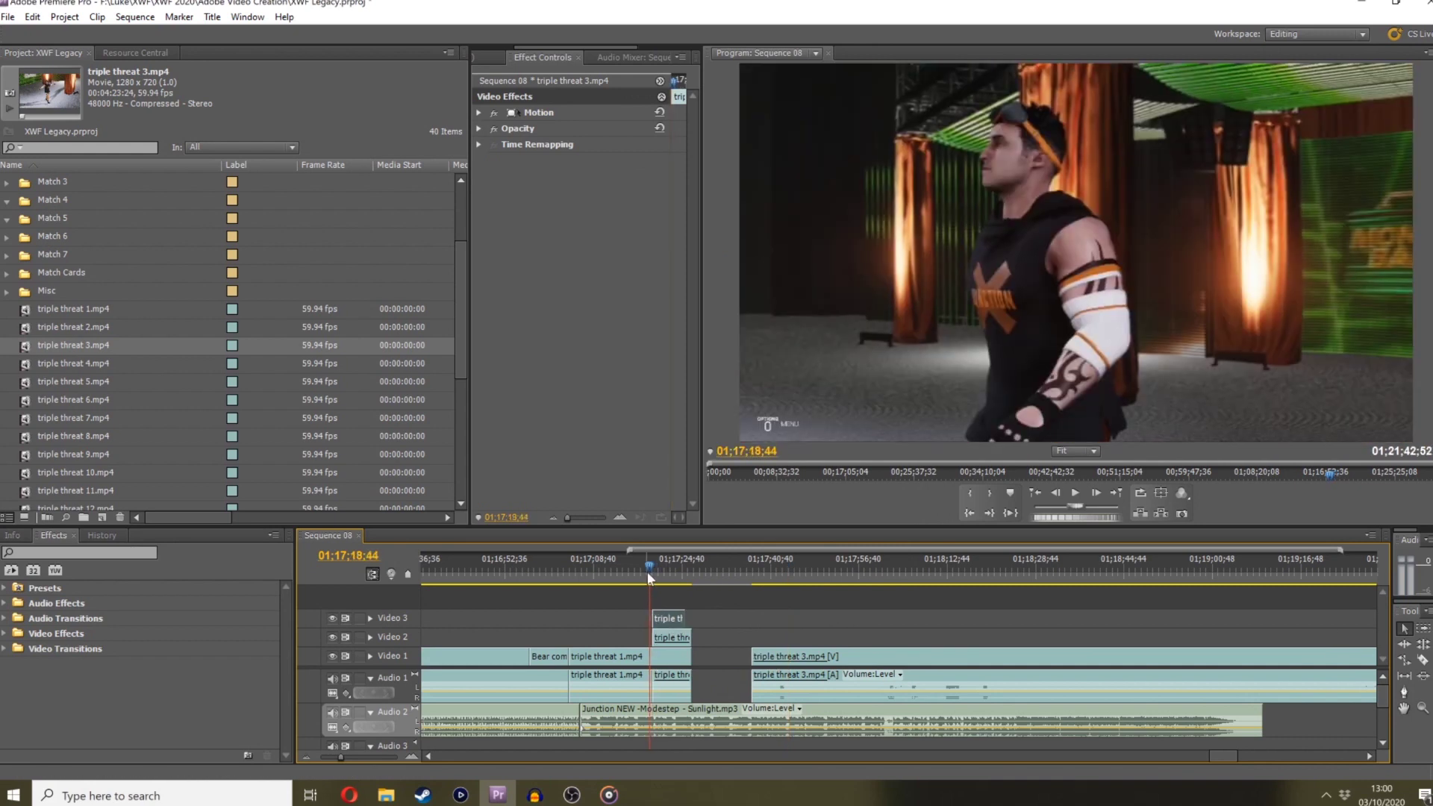
key(space)
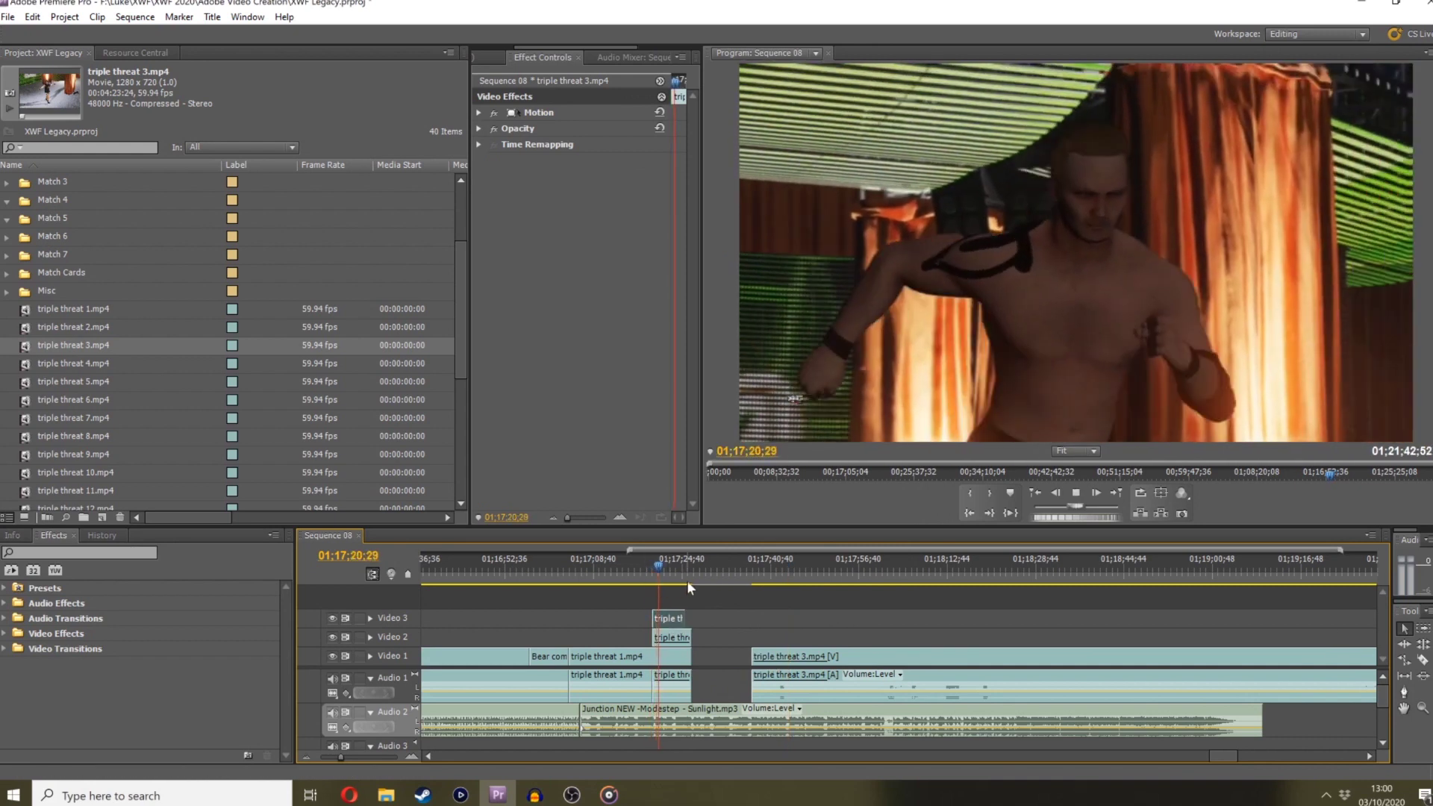
key(space)
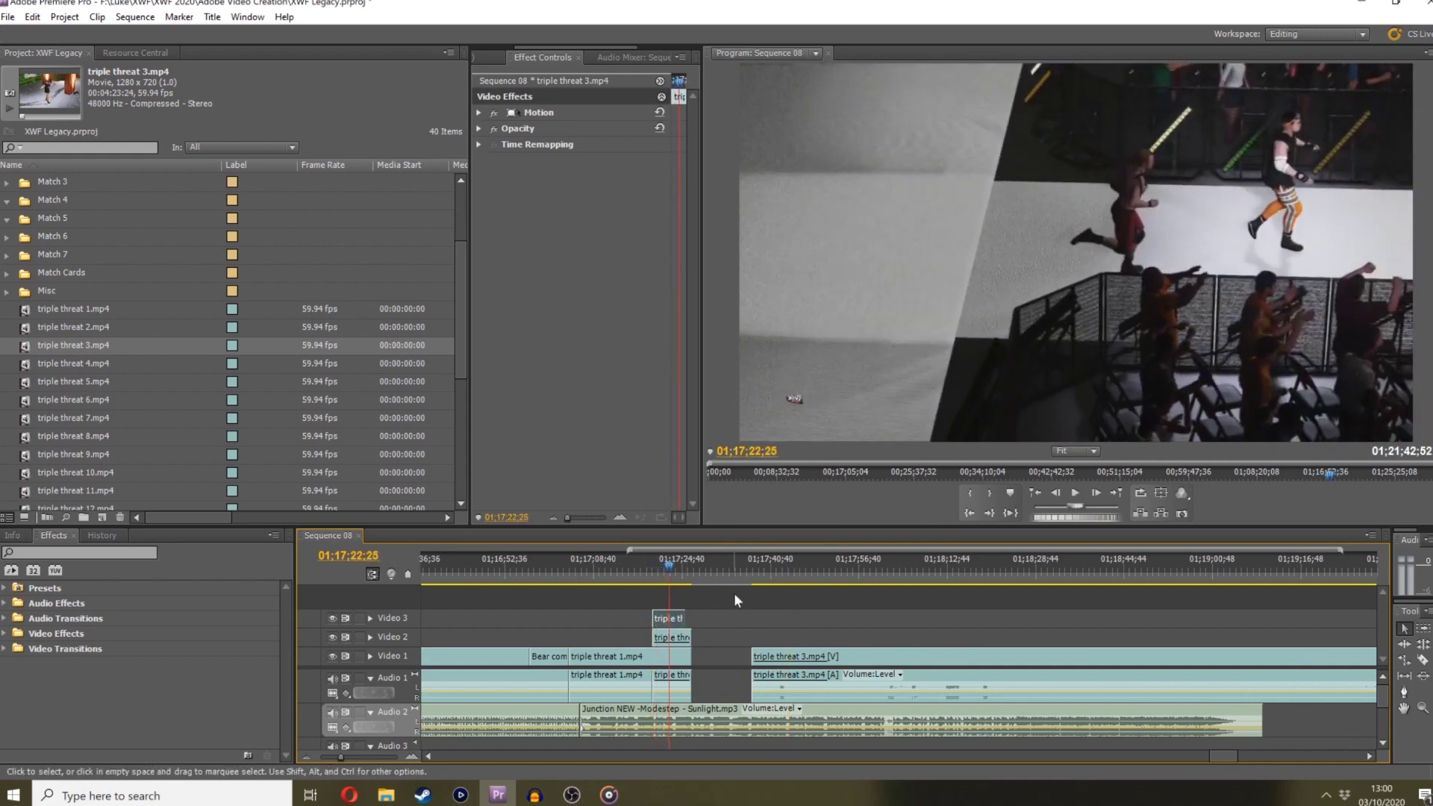
drag(669, 567, 660, 569)
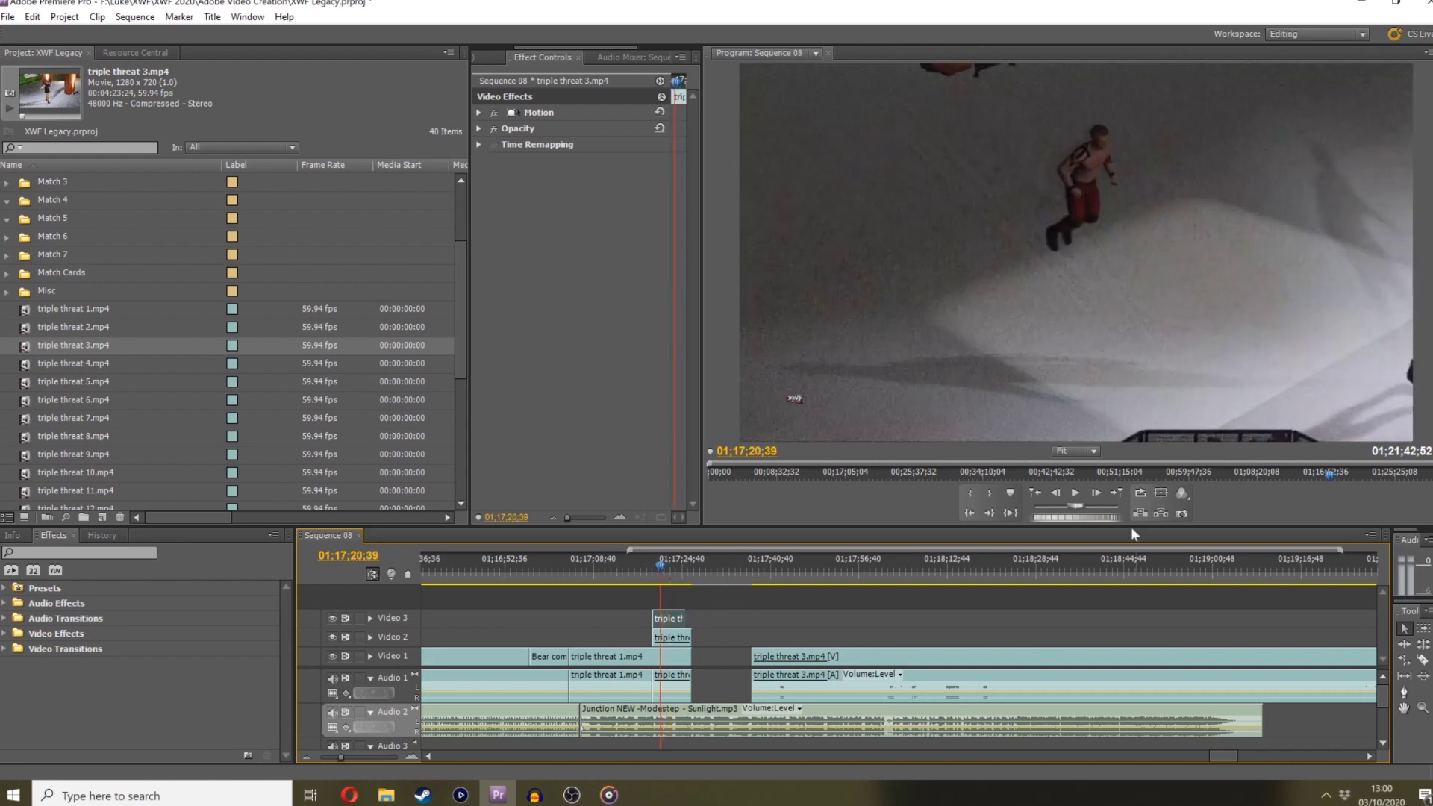
click(1095, 494)
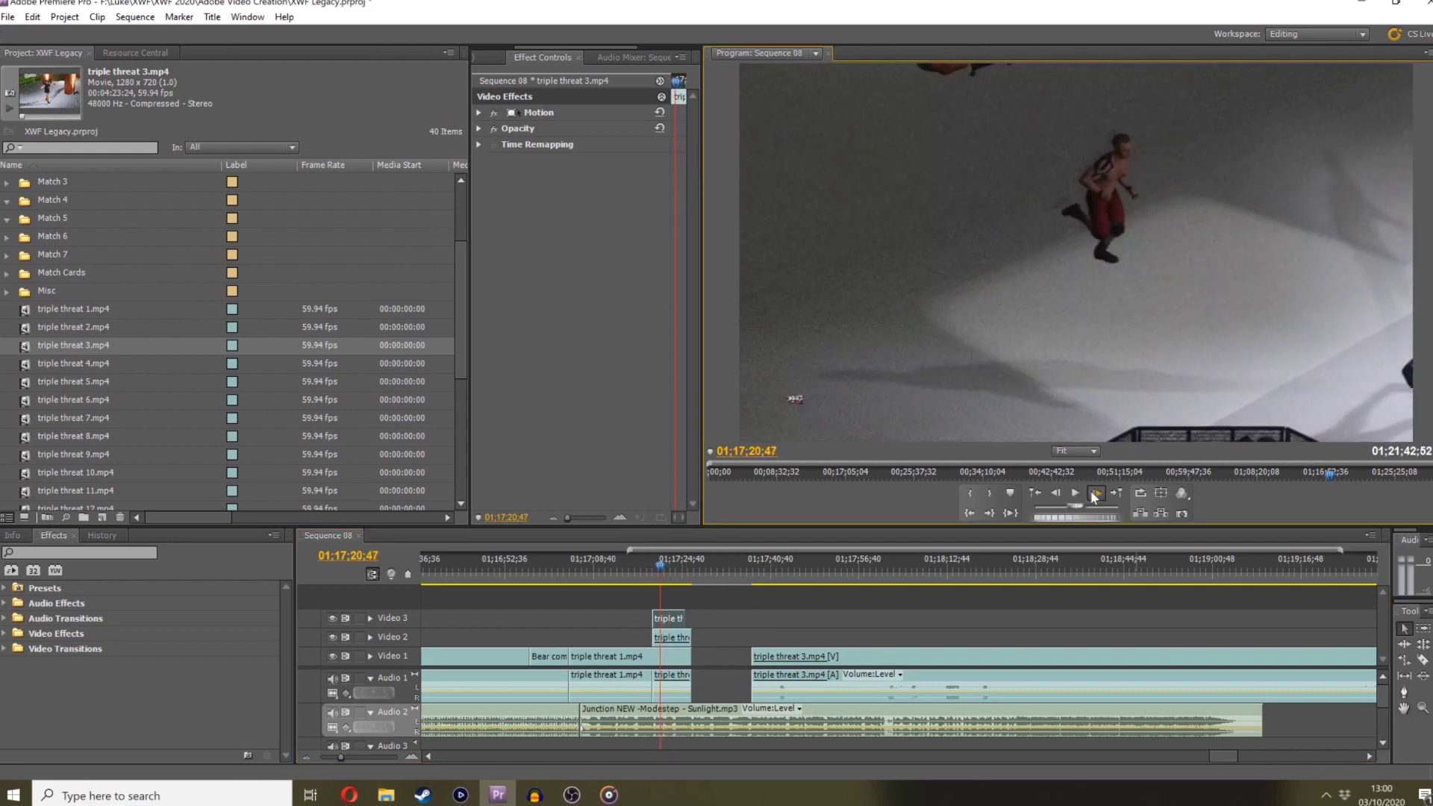
drag(1042, 520, 1066, 520)
key(Left)
key(Left)
key(Left)
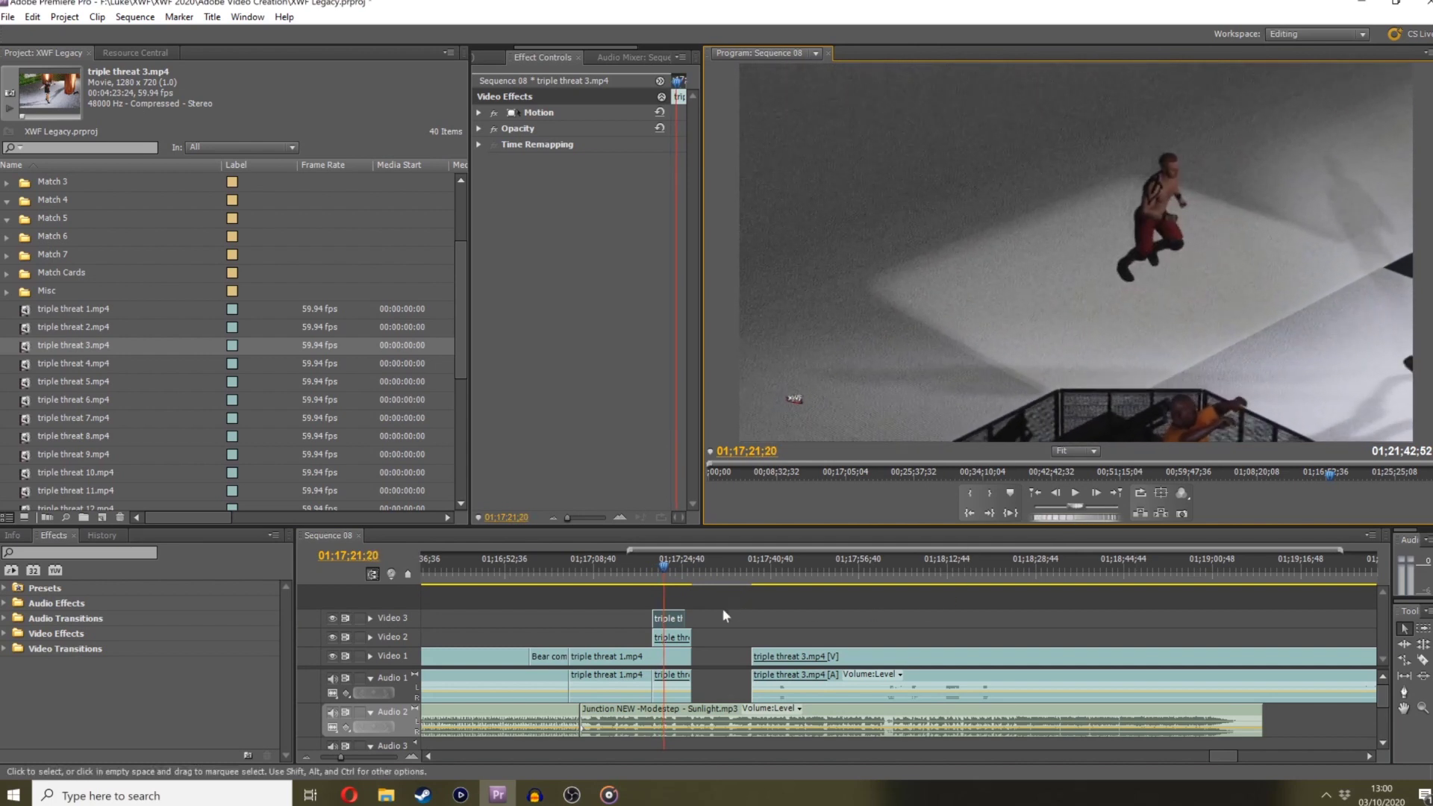
mouse_move(683, 618)
mouse_down()
mouse_move(662, 621)
mouse_move(664, 636)
mouse_up()
click(771, 575)
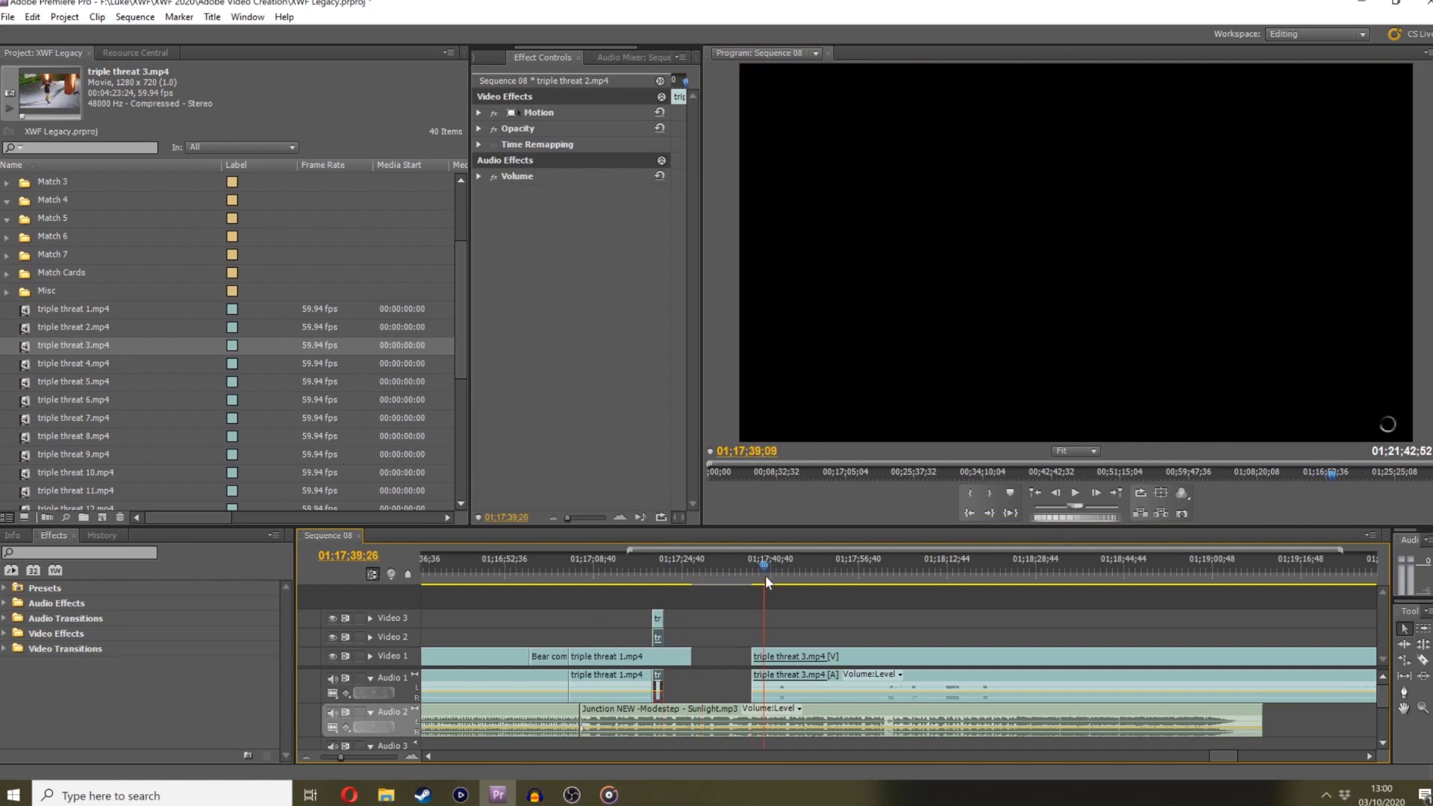
Razor-cut triple threat 3.mp4 and its audio at 01;19;01;14, just after the encode menu frame
drag(764, 574, 1097, 515)
key(Left)
key(Left)
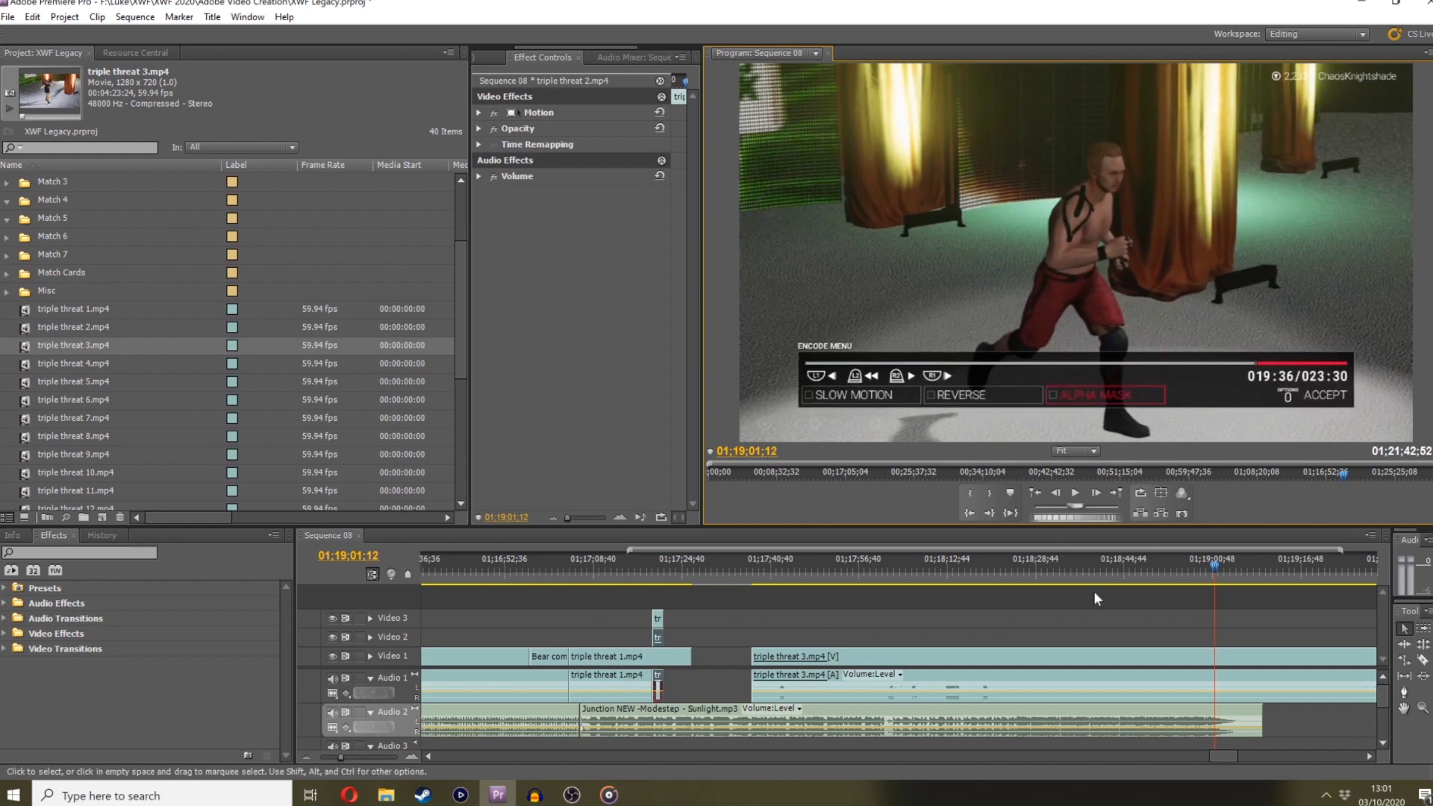
key(Right)
key(Right)
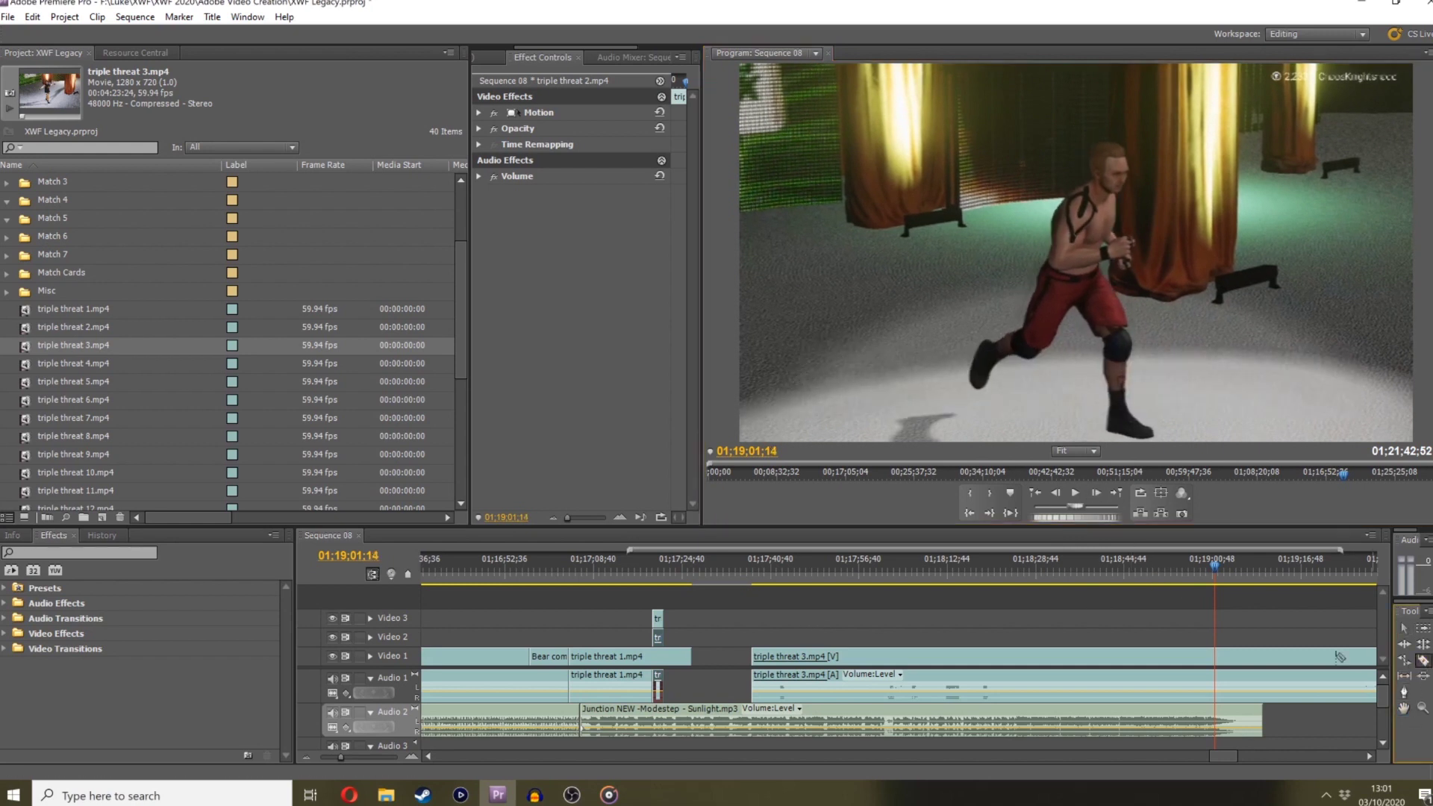
click(1233, 655)
click(1403, 629)
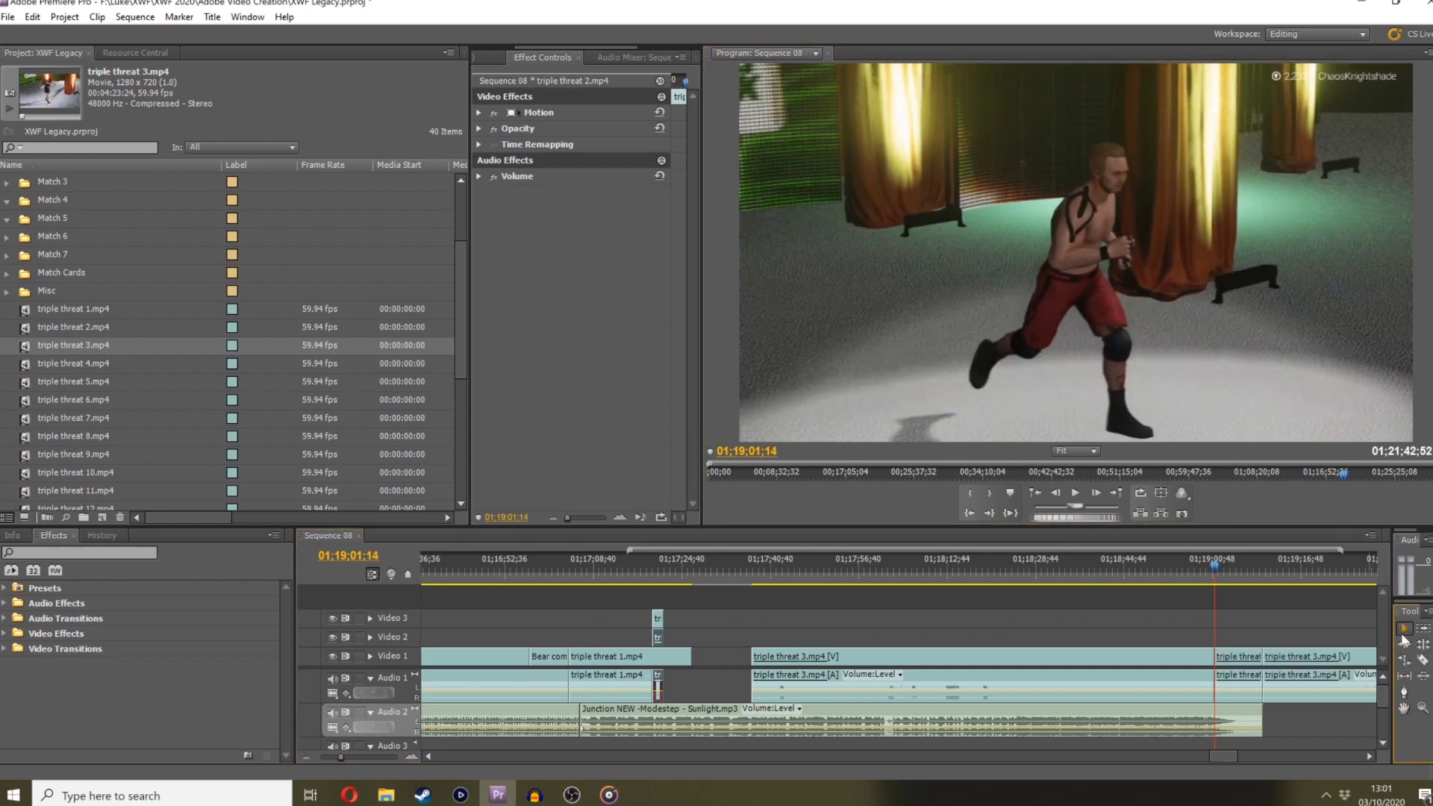
right_click(1215, 686)
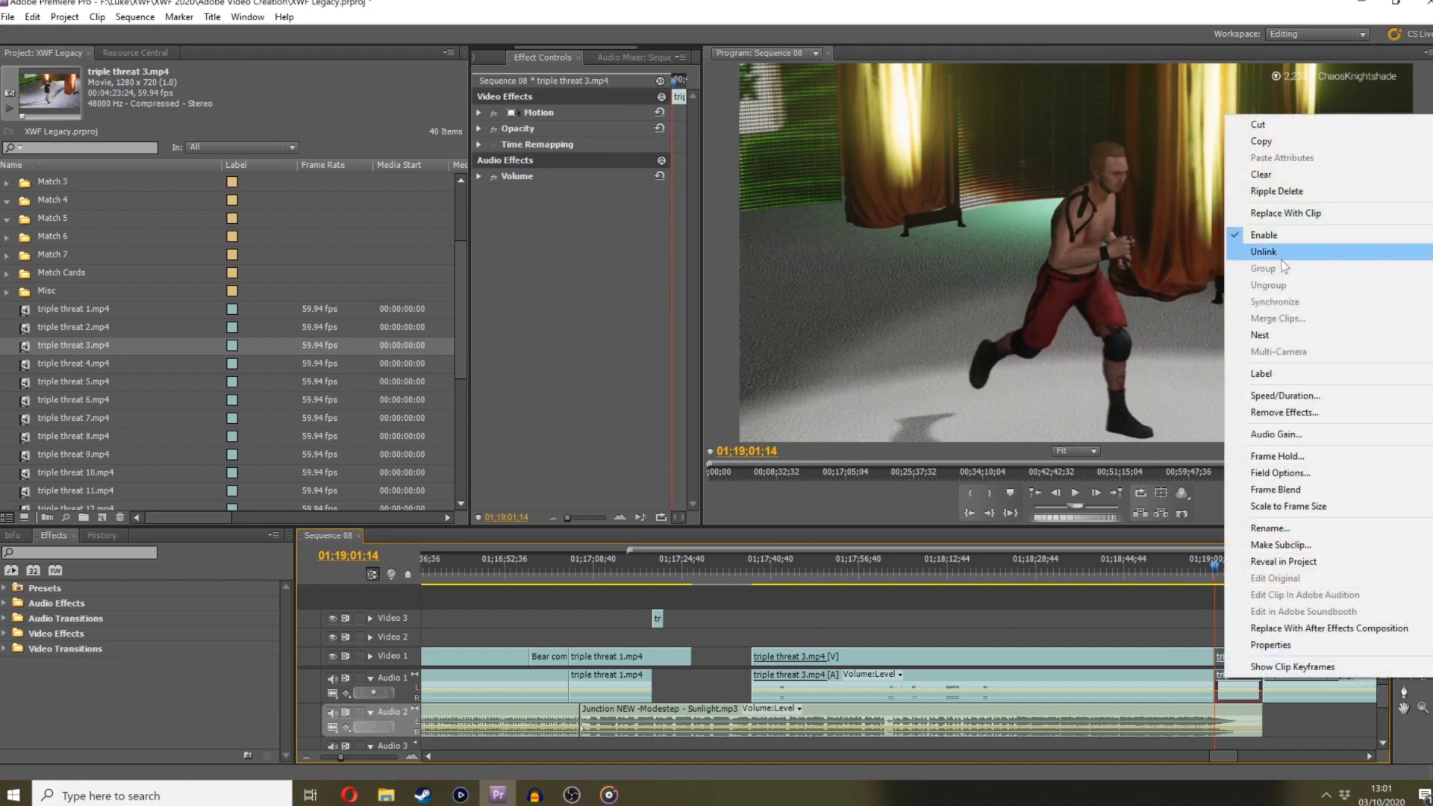
Unlink the small split piece, delete its audio and the long clip, and place it after triple threat 1.mp4
click(1268, 248)
key(Delete)
click(1198, 677)
key(Delete)
drag(1235, 658, 693, 665)
click(661, 570)
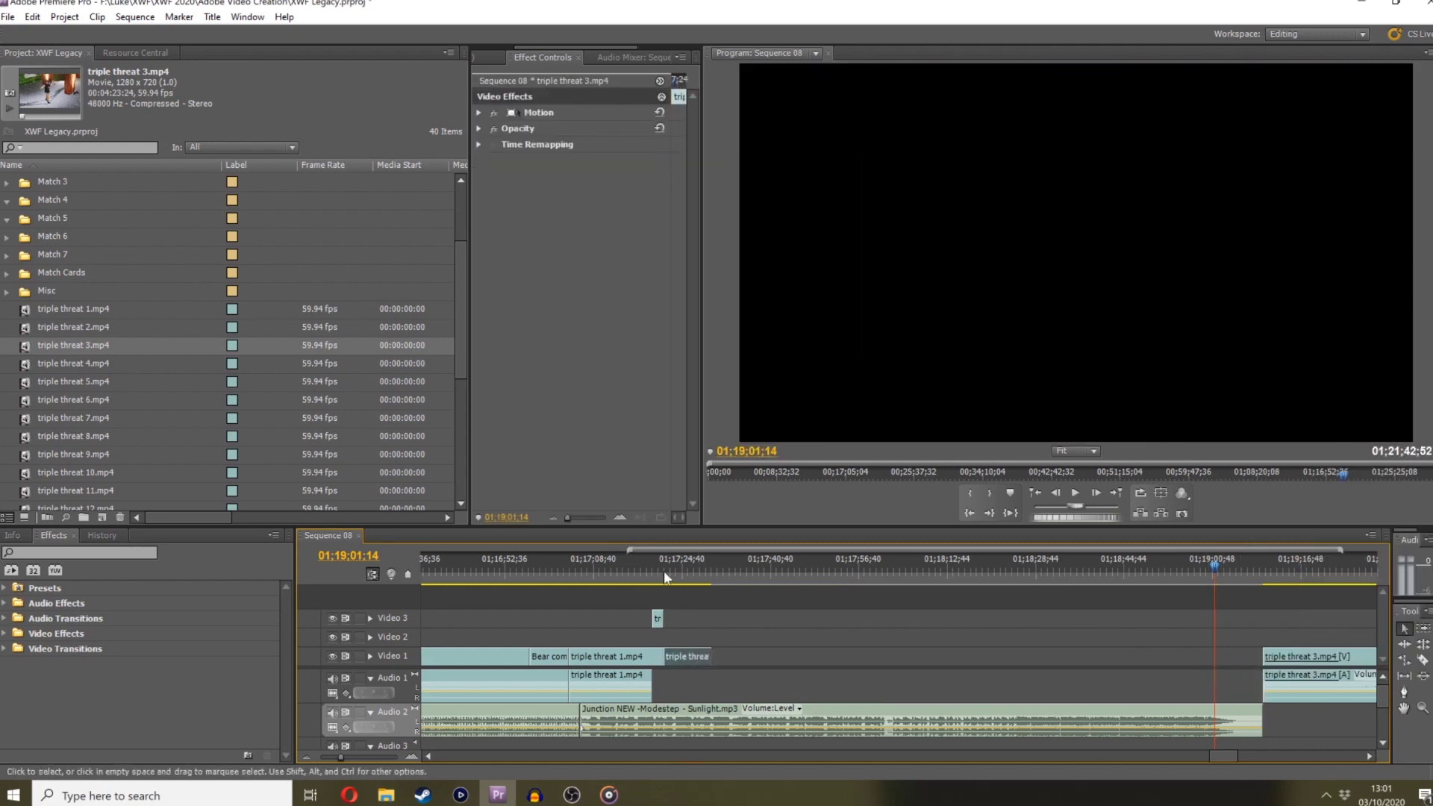
Zoom into the new join and play it back from 01;17;20;29 to check it
key(space)
key(space)
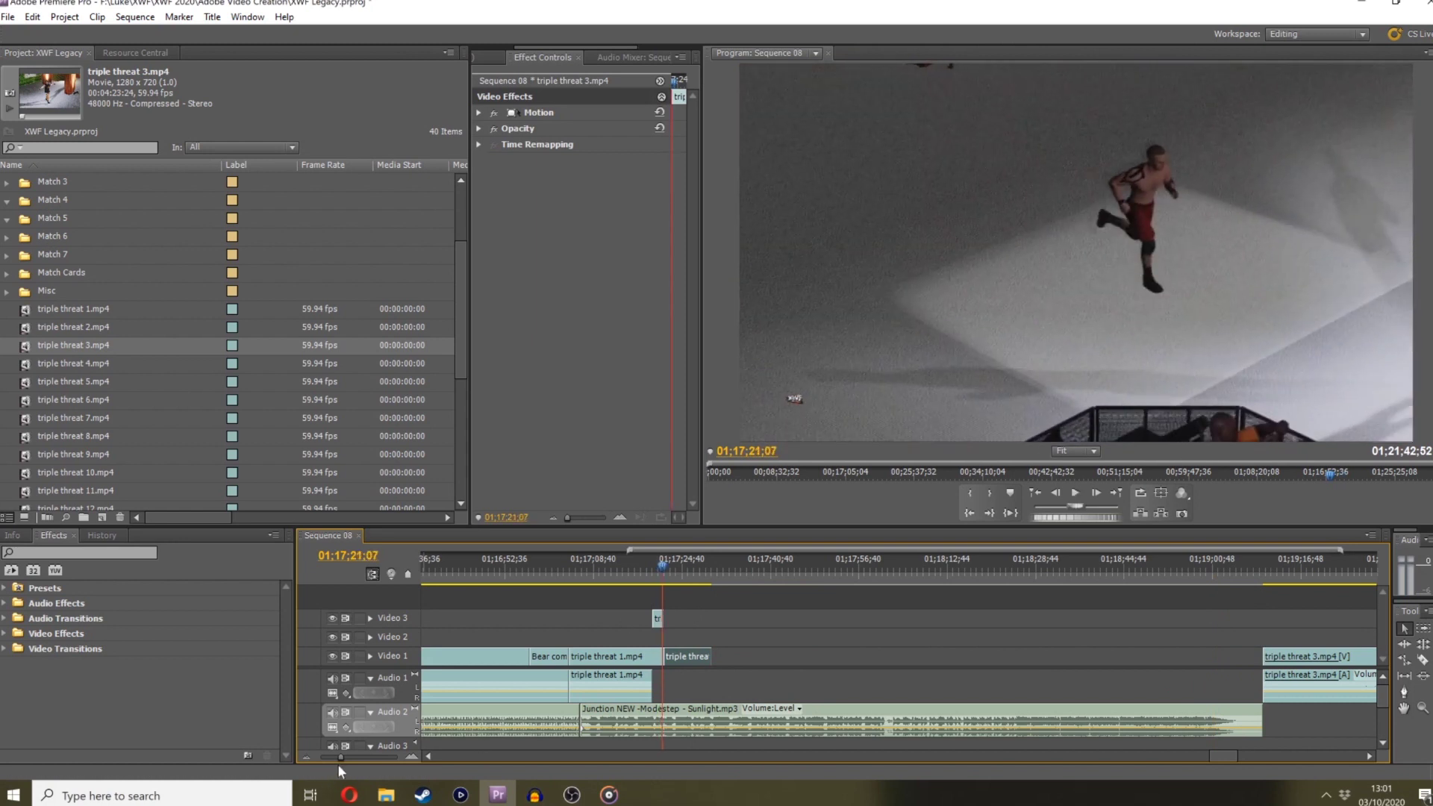
drag(339, 758, 350, 757)
click(881, 566)
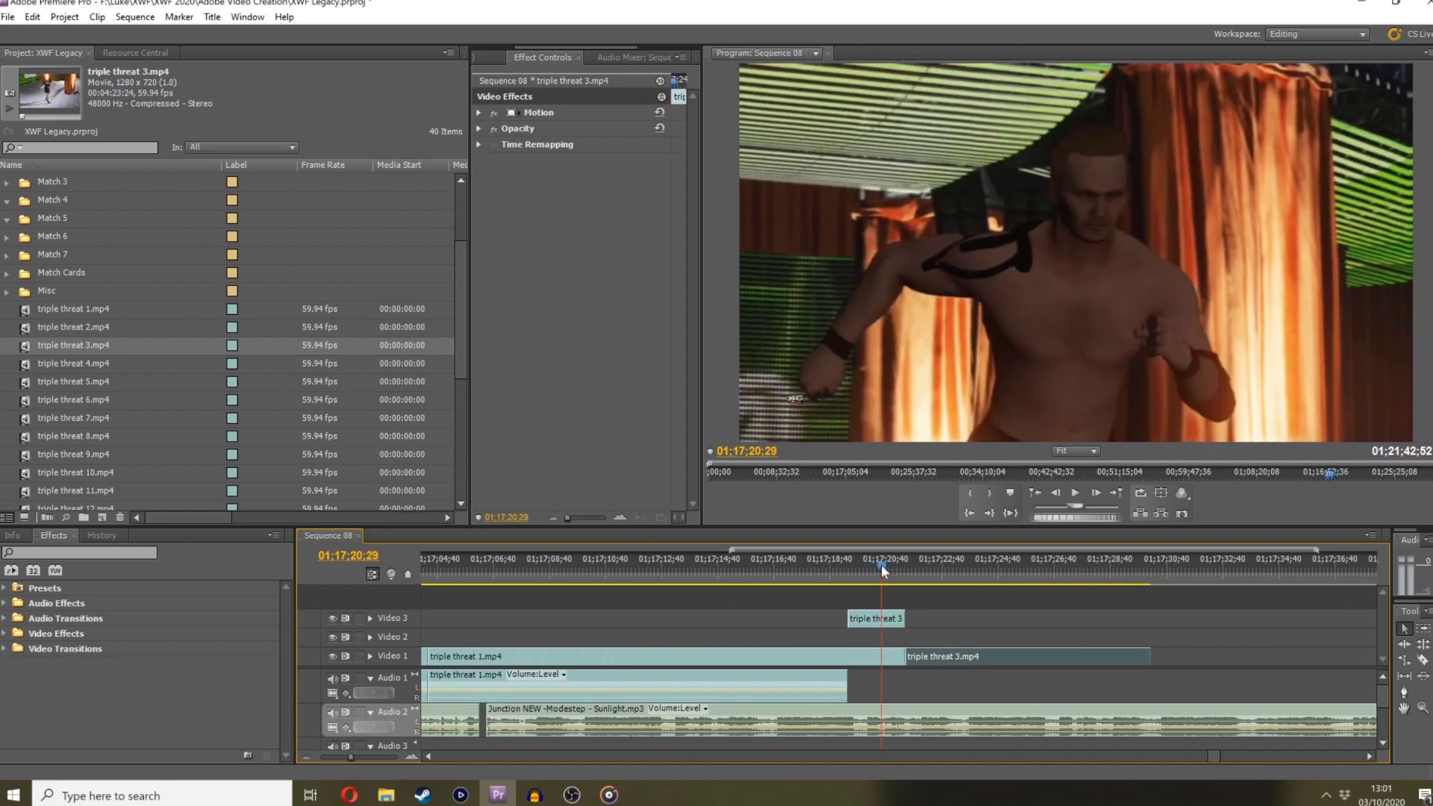
drag(881, 564, 830, 565)
key(space)
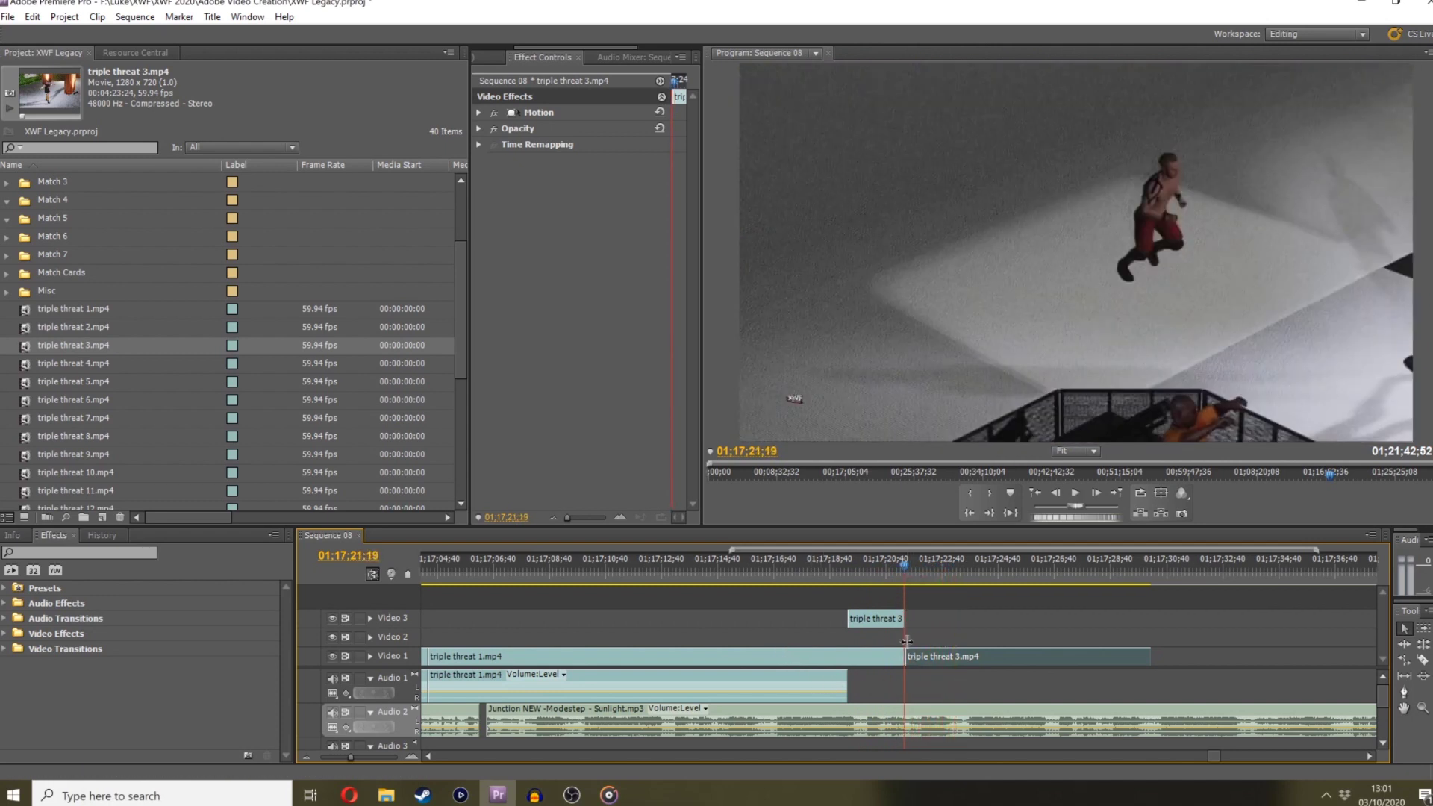
Move triple threat 3.mp4 up to Video 3 and slide the second Video 3 clip left to 01;17;20;31
drag(932, 640, 939, 627)
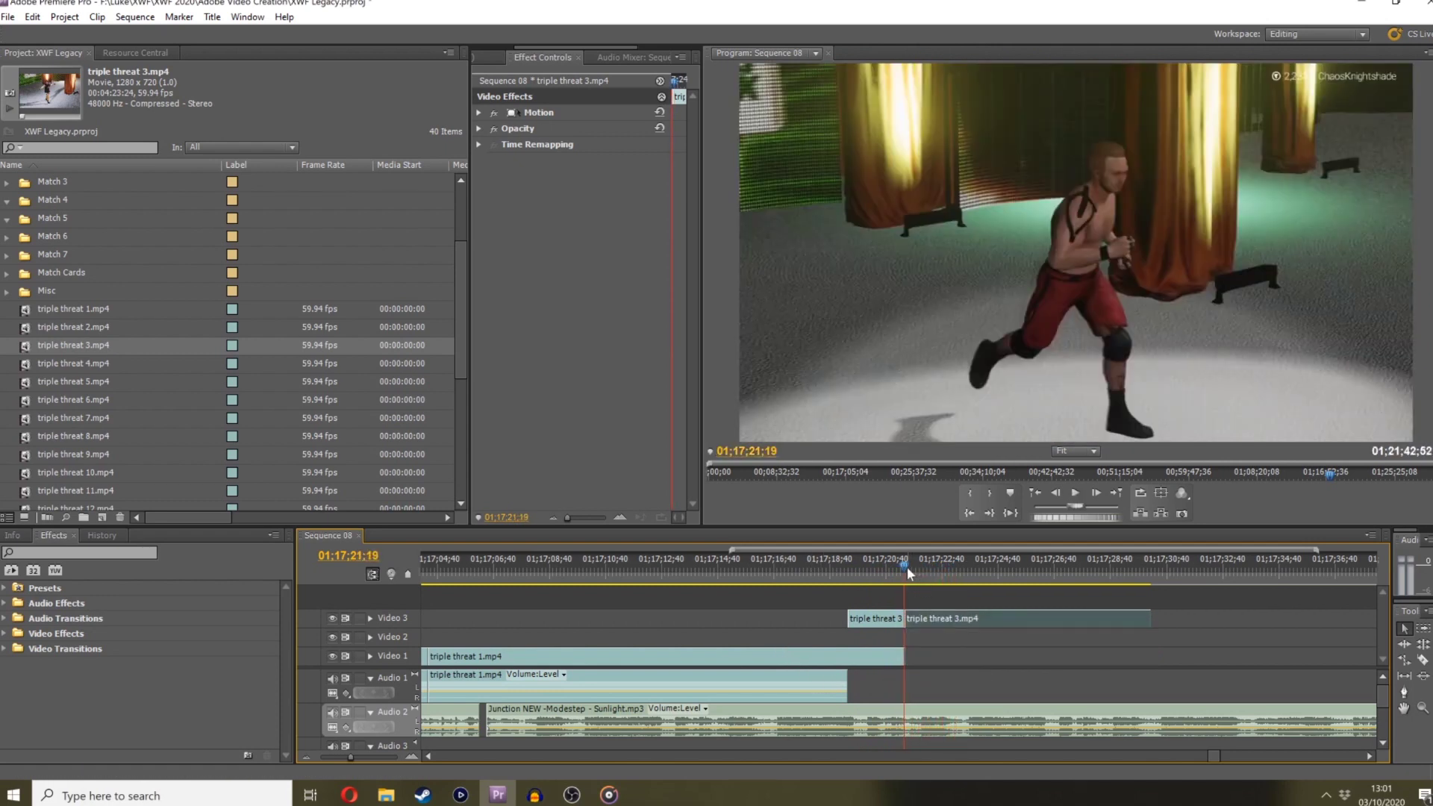
drag(908, 573, 902, 573)
key(space)
click(877, 574)
key(space)
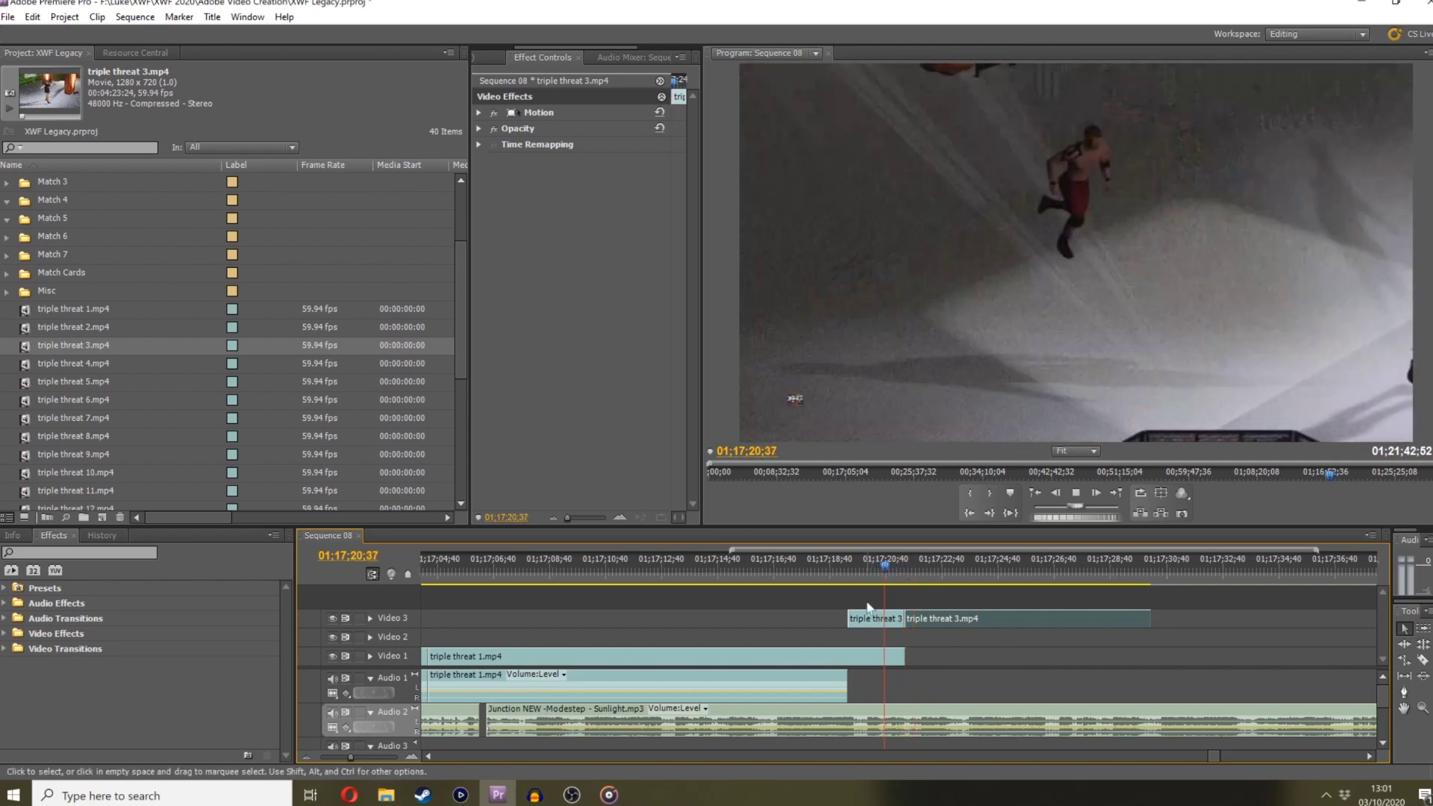
click(890, 568)
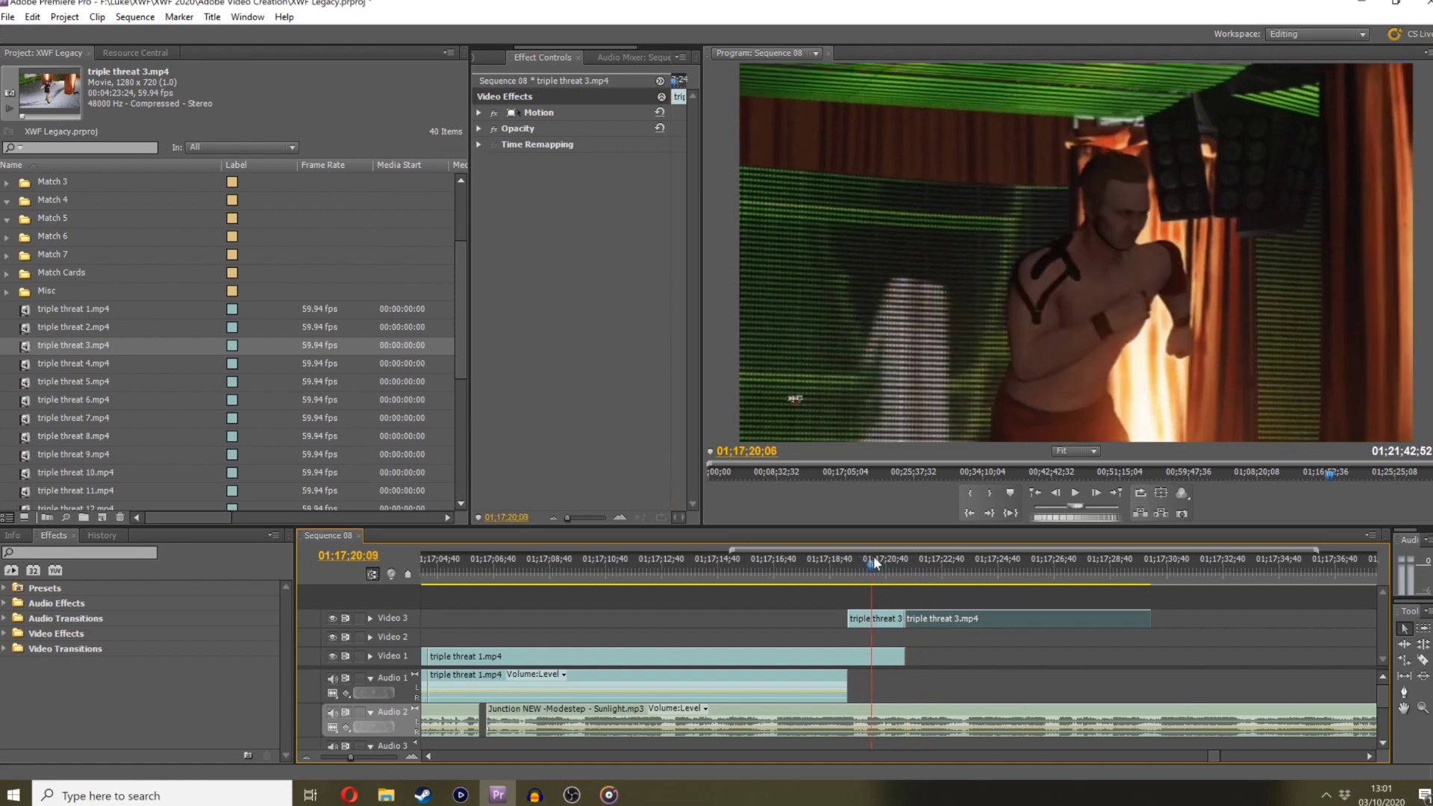
click(890, 559)
click(882, 561)
drag(932, 617, 913, 617)
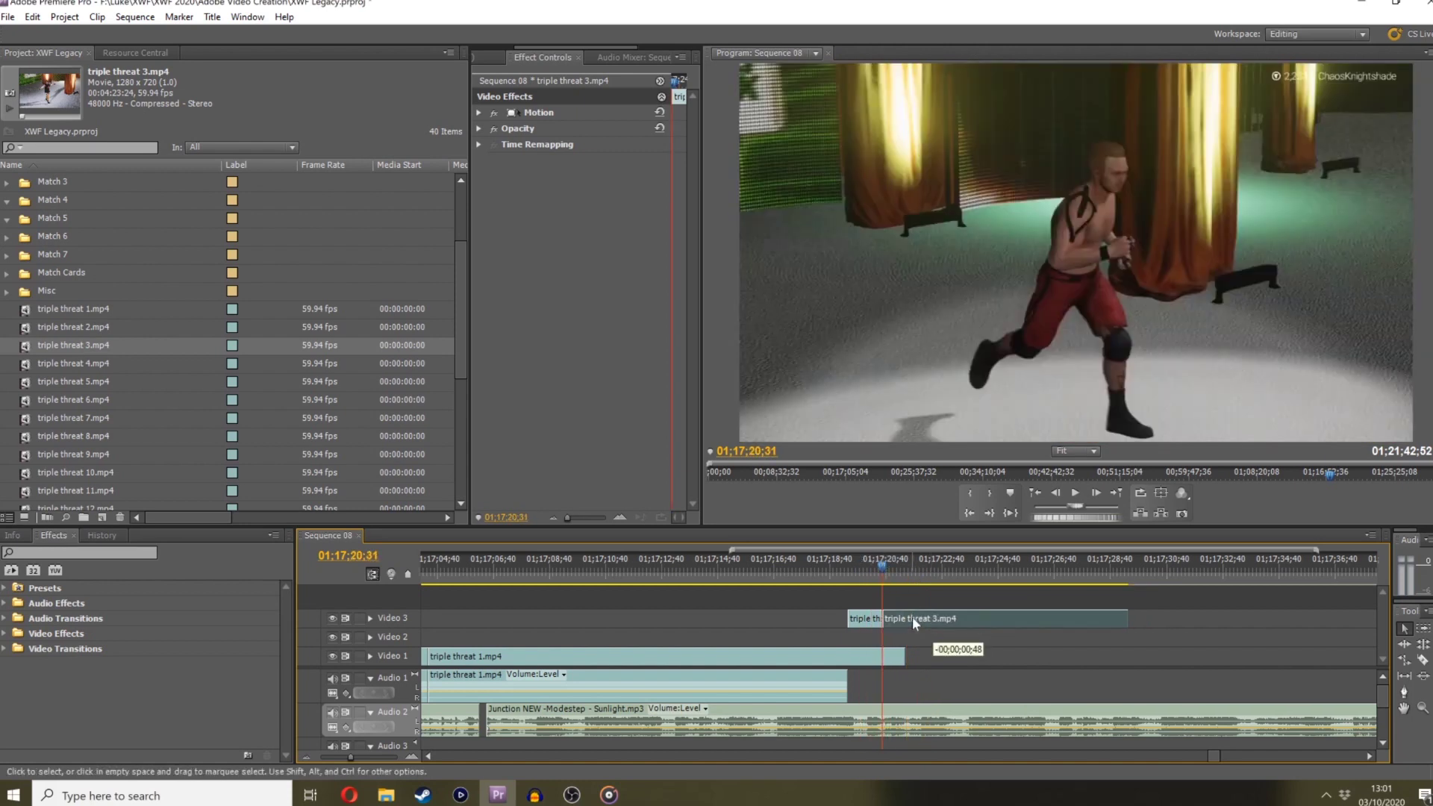
Review the cut and trim the Video 3 clip's end back to the playhead near 01;17;22;18
click(853, 568)
key(space)
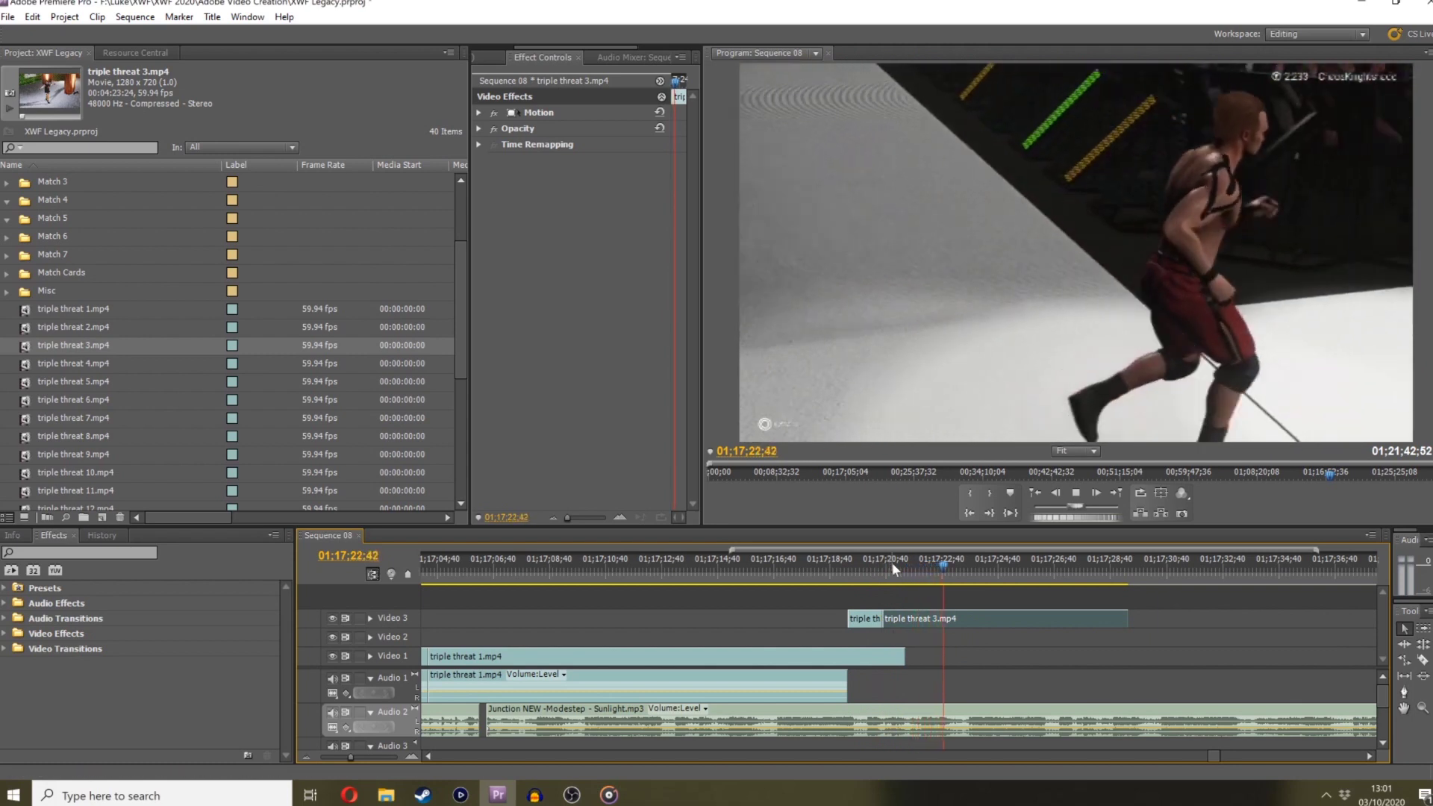
key(space)
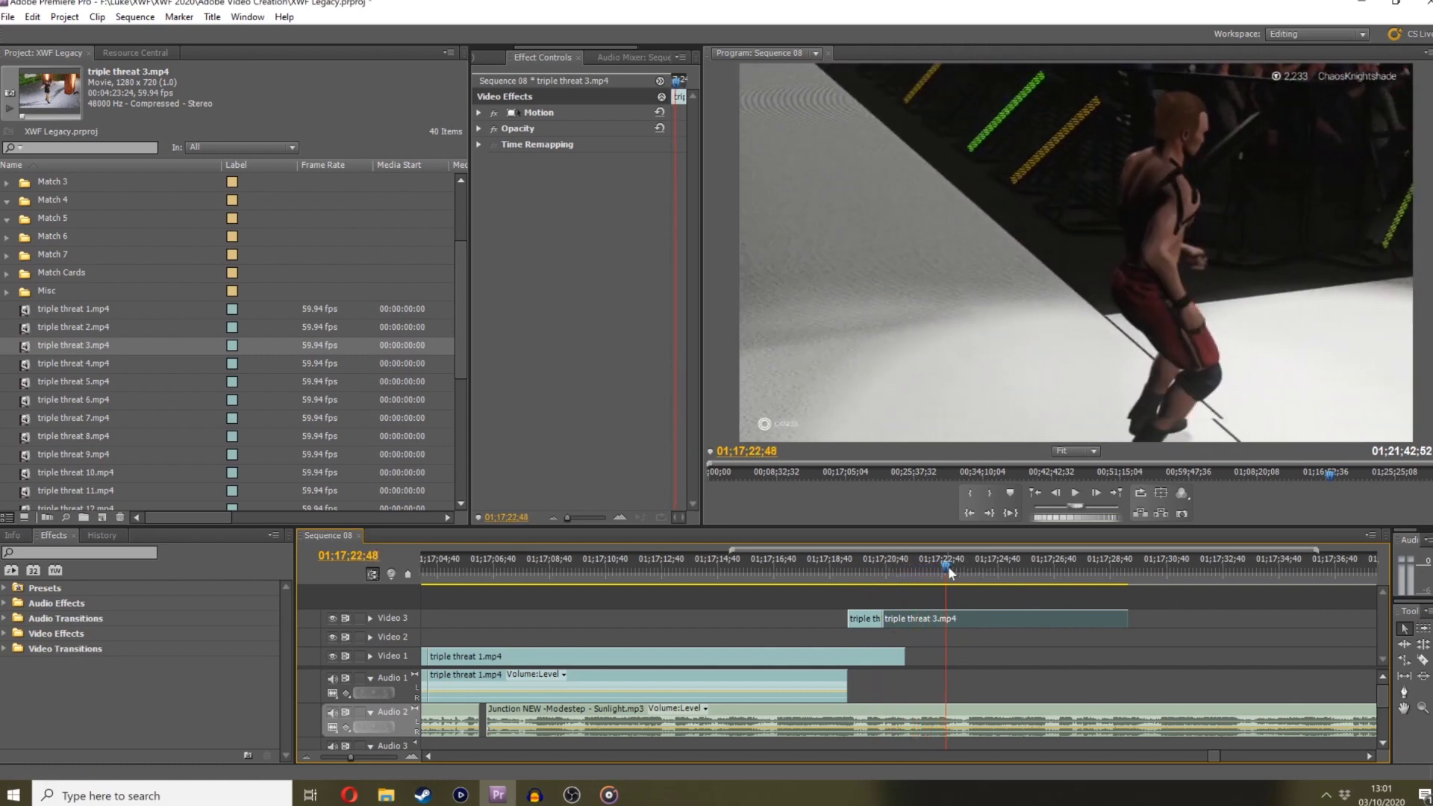
click(933, 565)
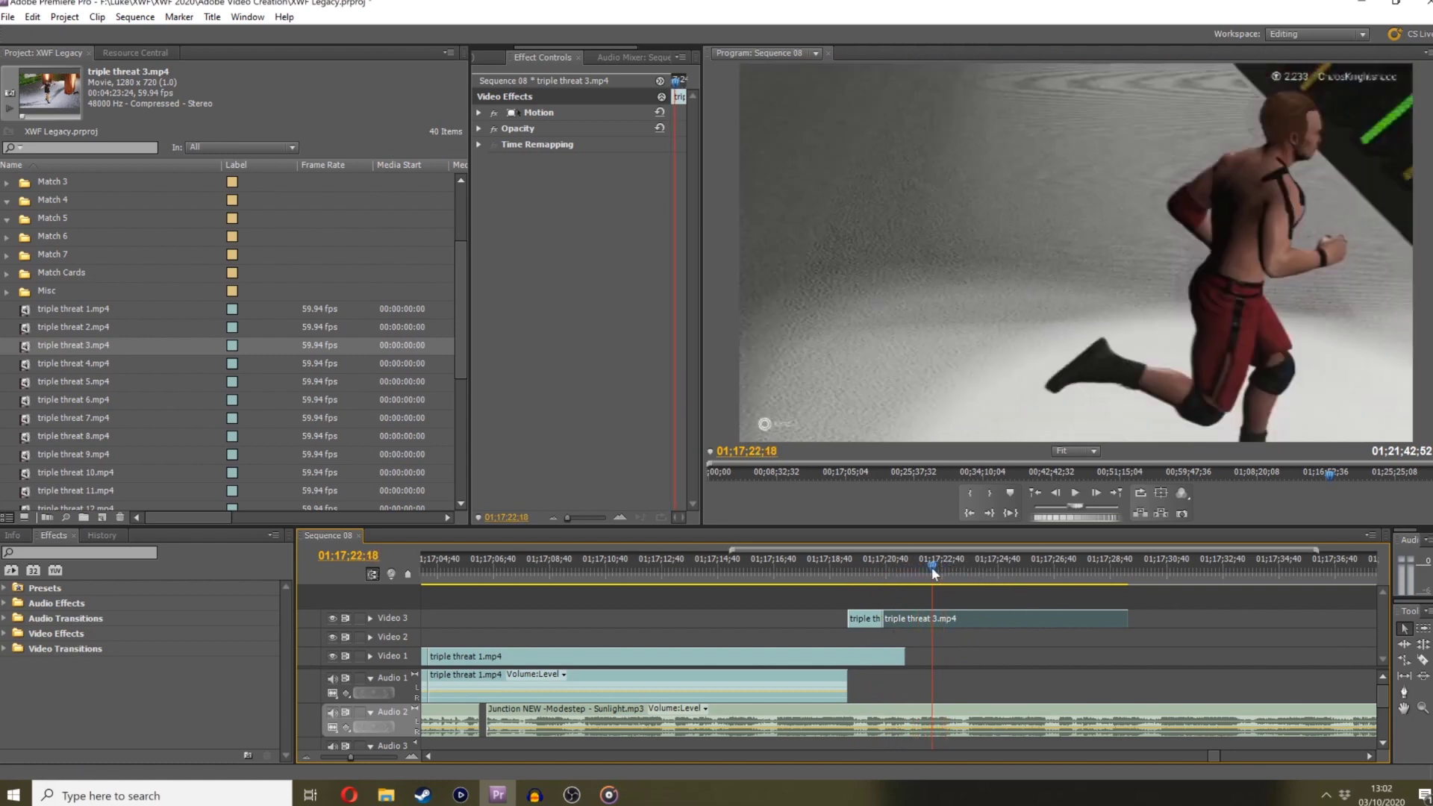
click(1079, 520)
mouse_move(1072, 518)
mouse_down()
mouse_move(1102, 515)
mouse_move(1077, 520)
mouse_up()
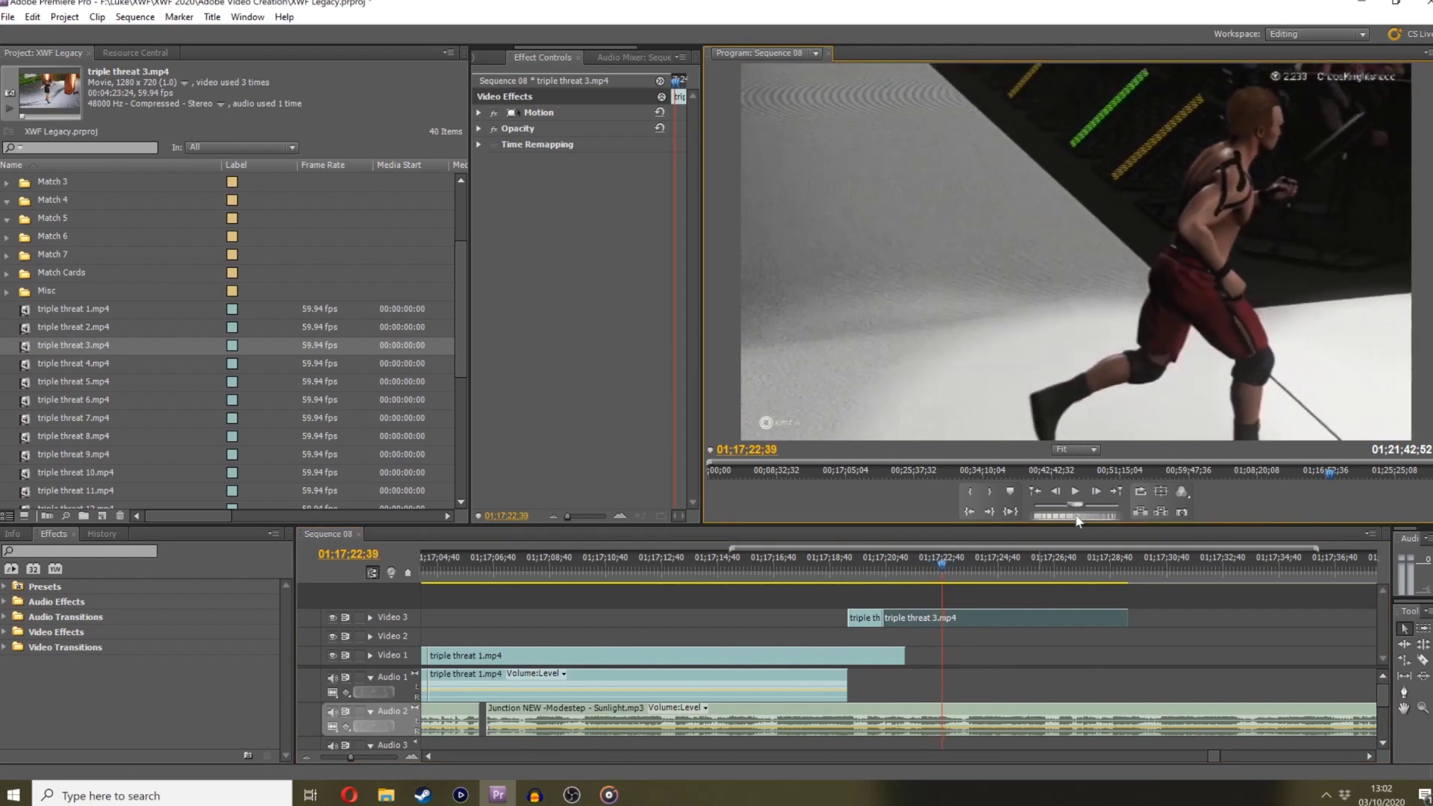
drag(1126, 613, 942, 617)
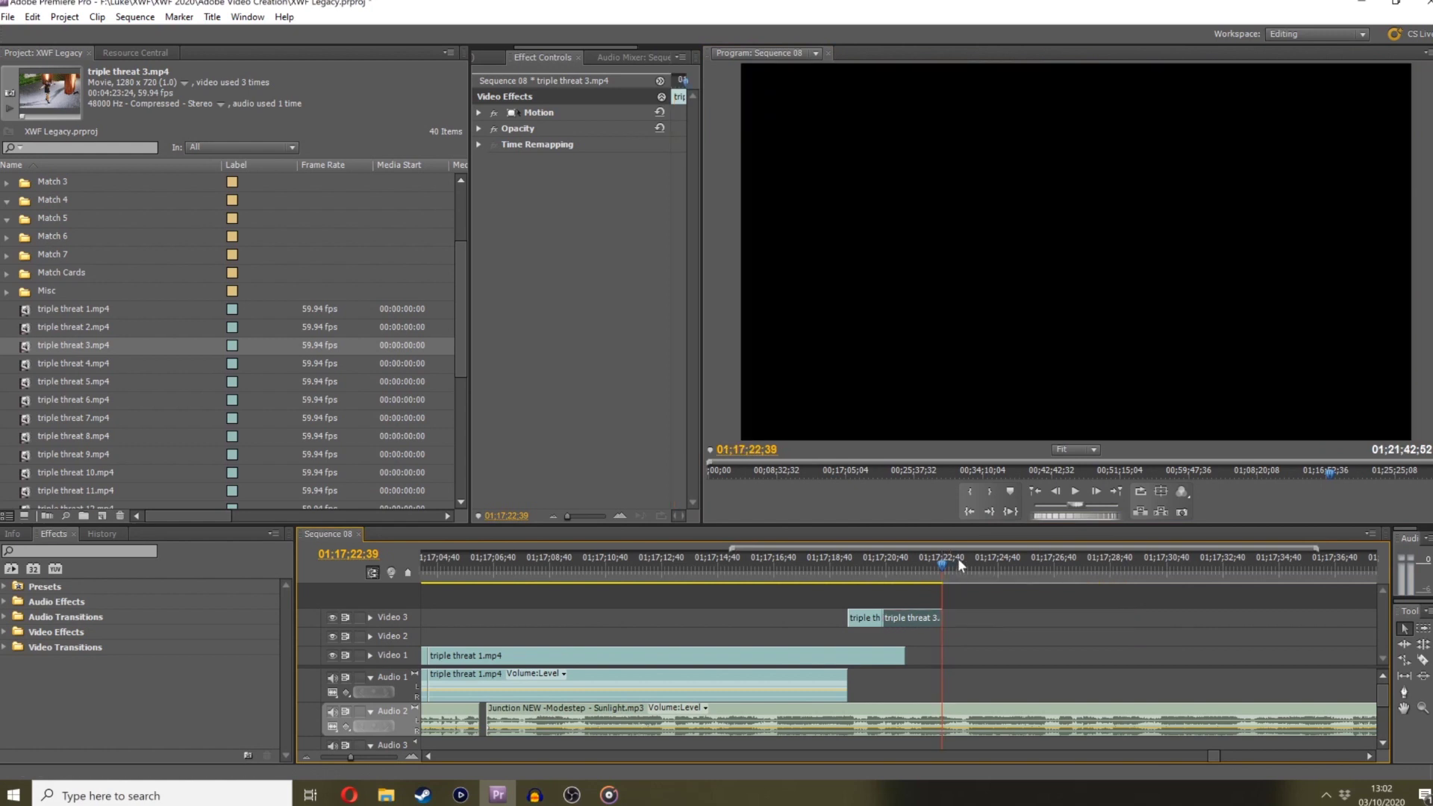
Pull the later triple threat 3.mp4 clip on Video 1 left to snap at the playhead
drag(948, 564, 930, 606)
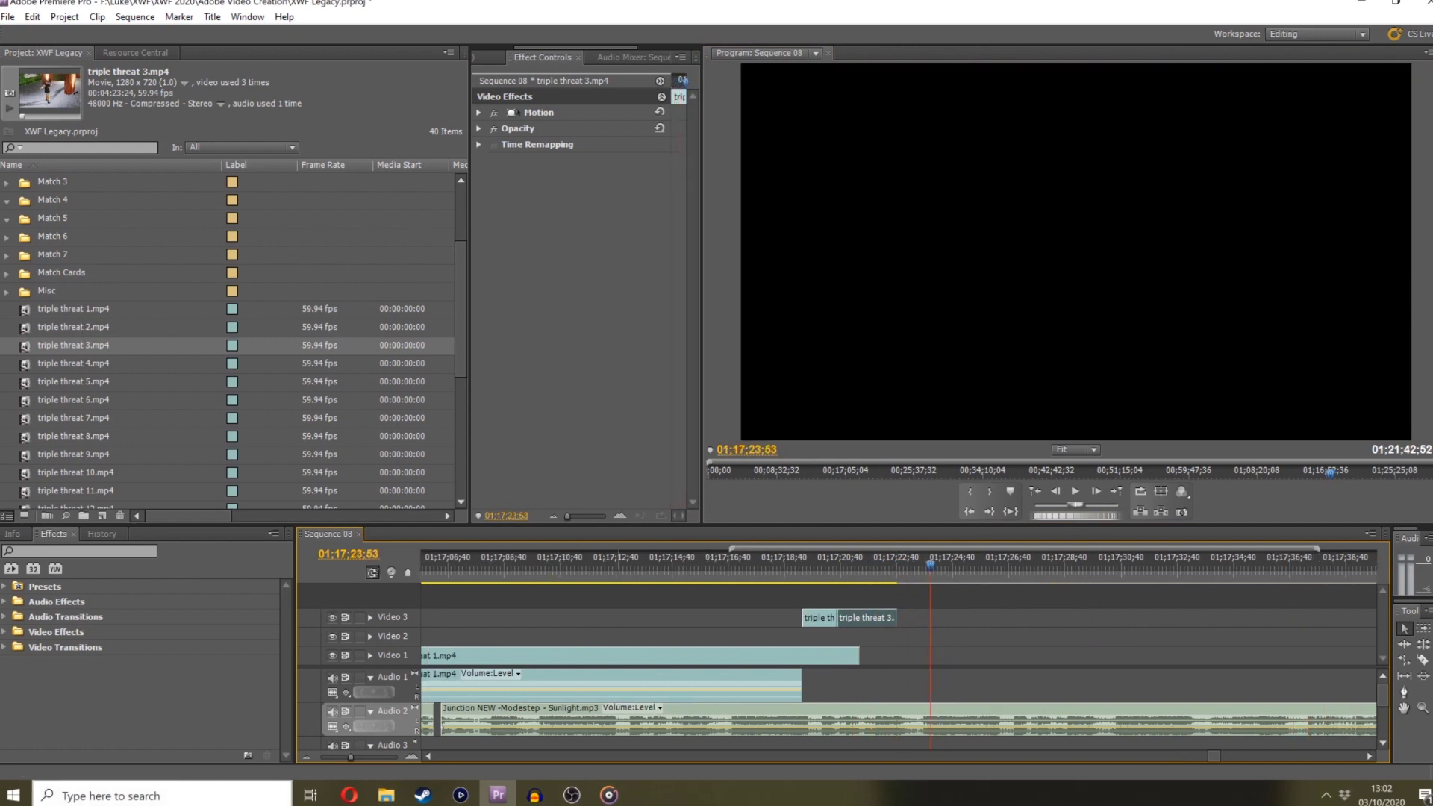
drag(341, 758, 338, 758)
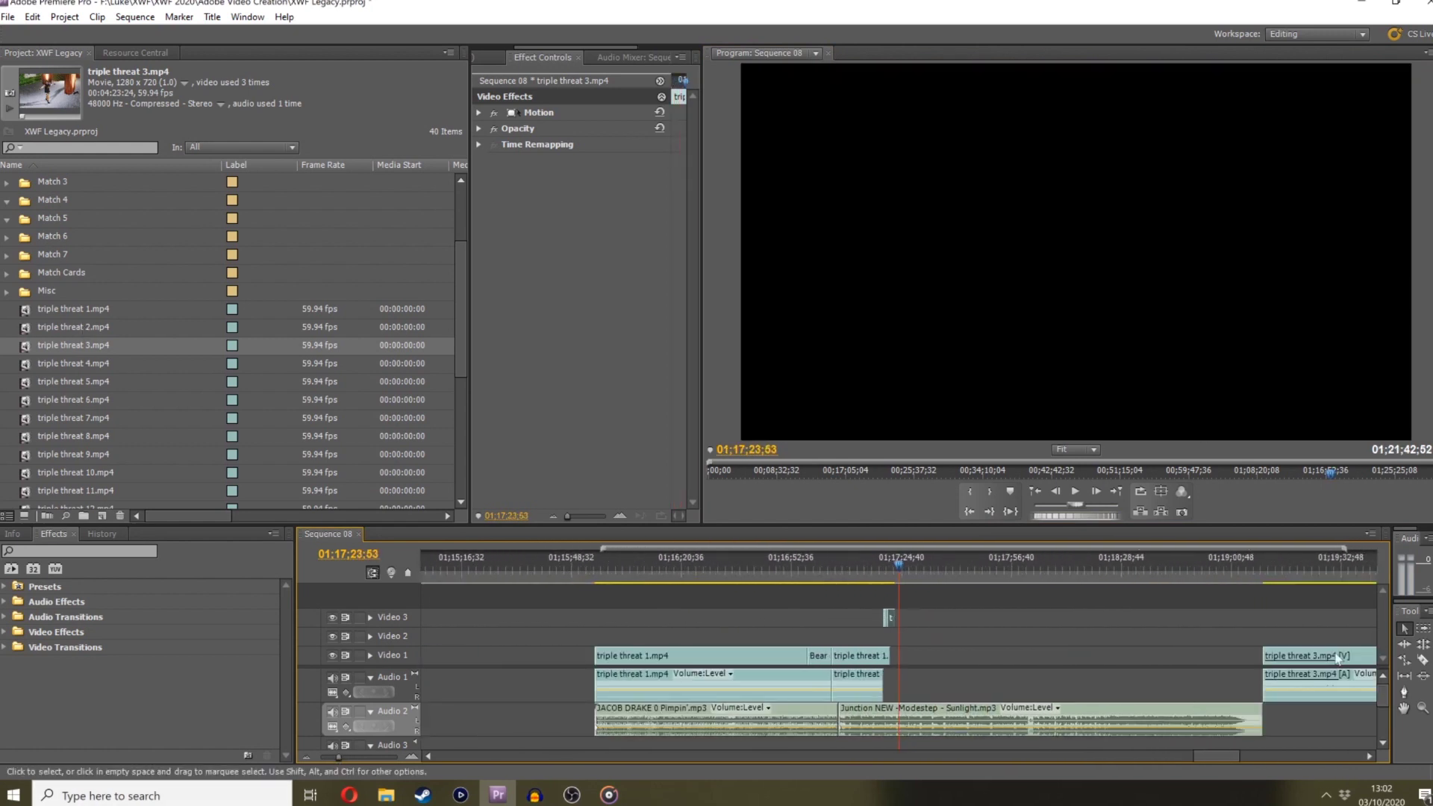
drag(1192, 675, 948, 670)
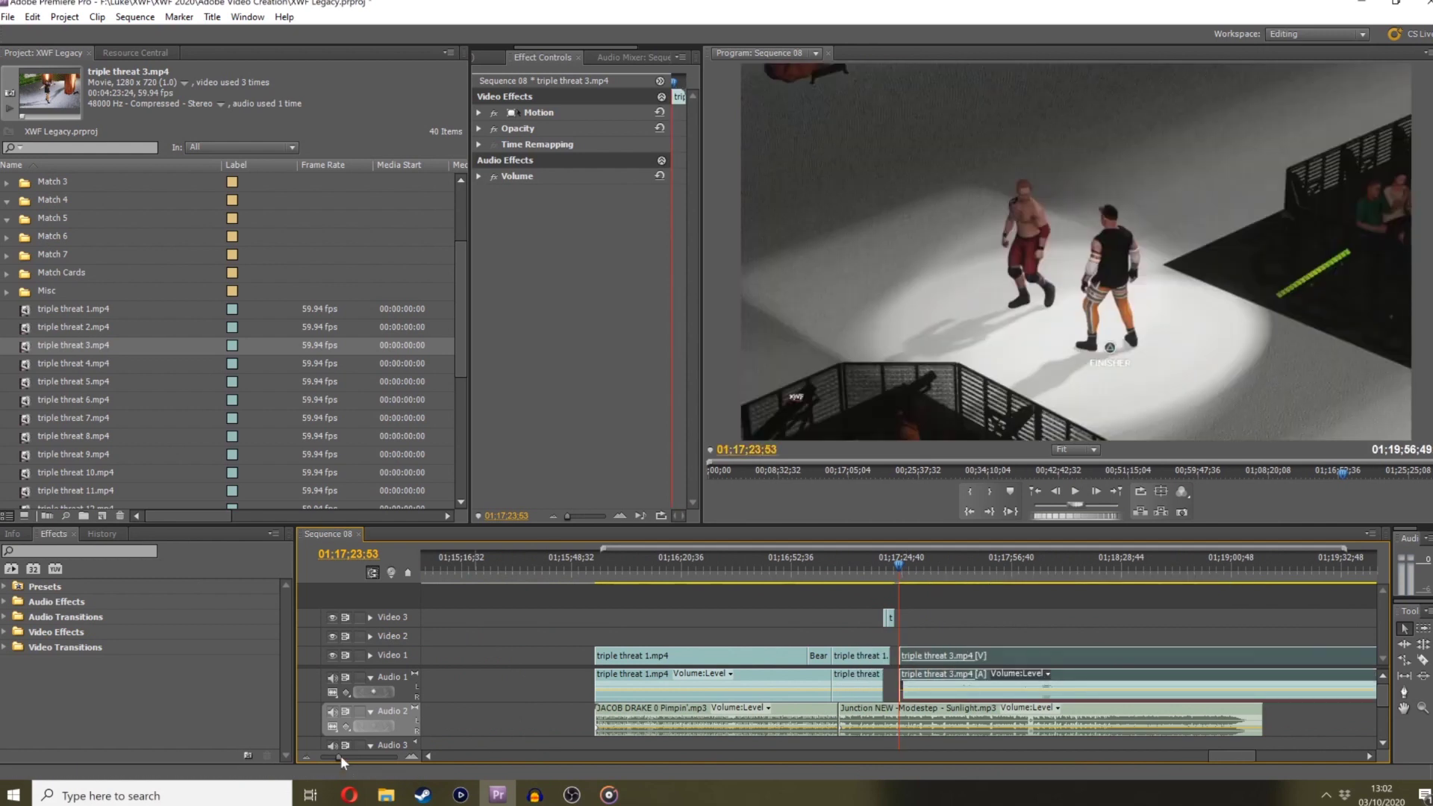
drag(340, 755, 343, 755)
drag(906, 557, 1177, 525)
Trim triple threat 3.mp4's start to the playhead and butt it against the Video 3 clip
click(1370, 756)
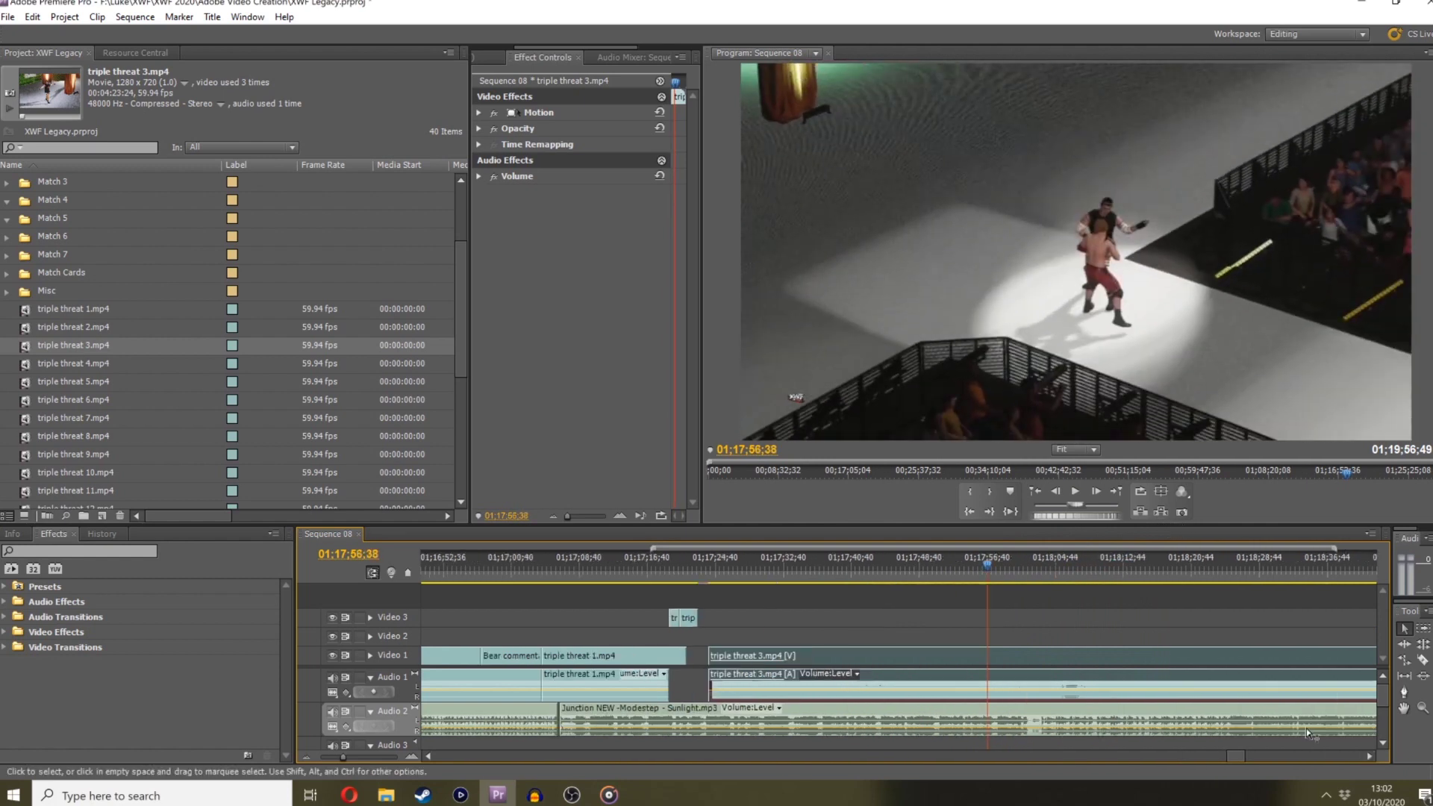
drag(983, 573, 1102, 518)
click(1060, 520)
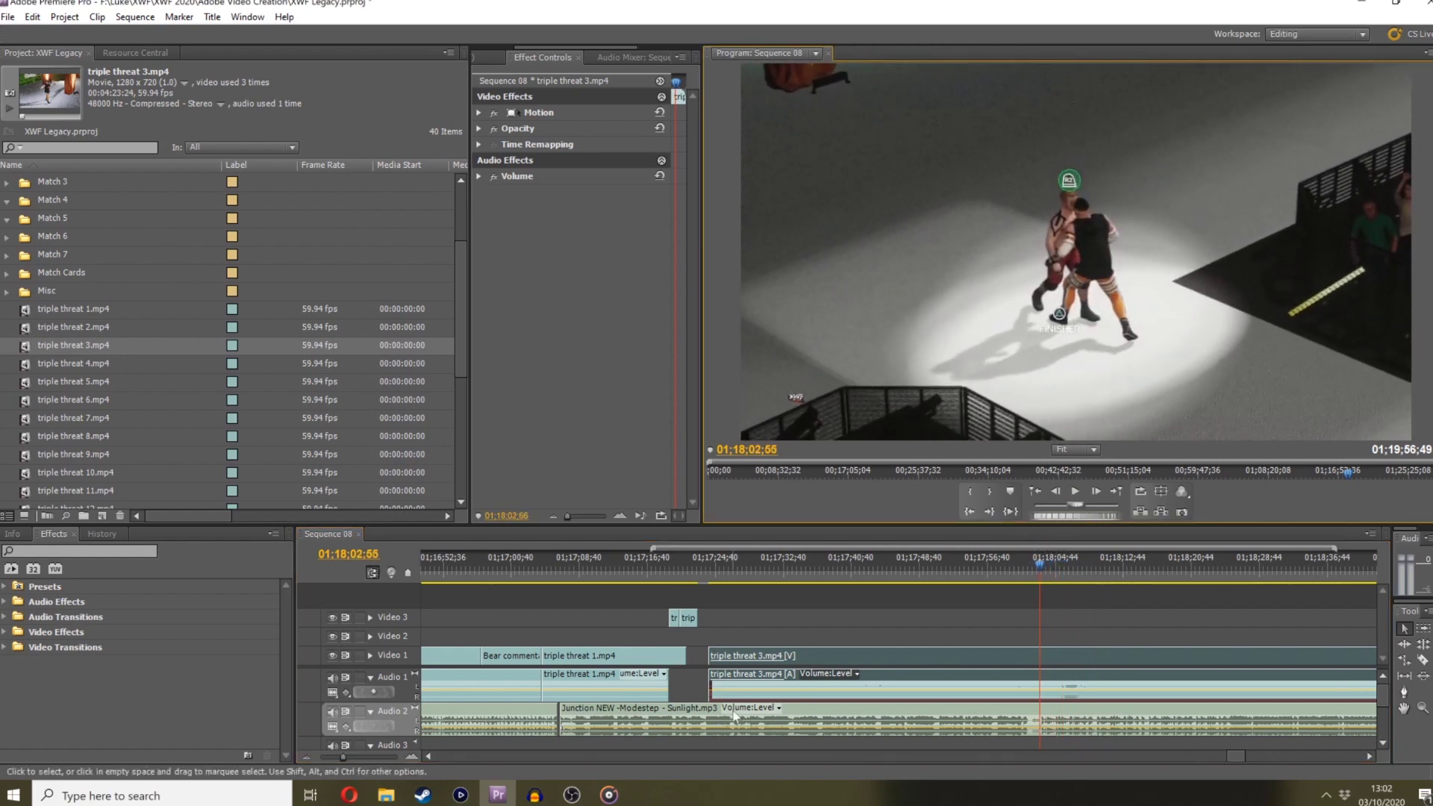
mouse_move(710, 654)
mouse_down()
mouse_move(1026, 677)
mouse_move(1042, 667)
mouse_move(724, 657)
mouse_up()
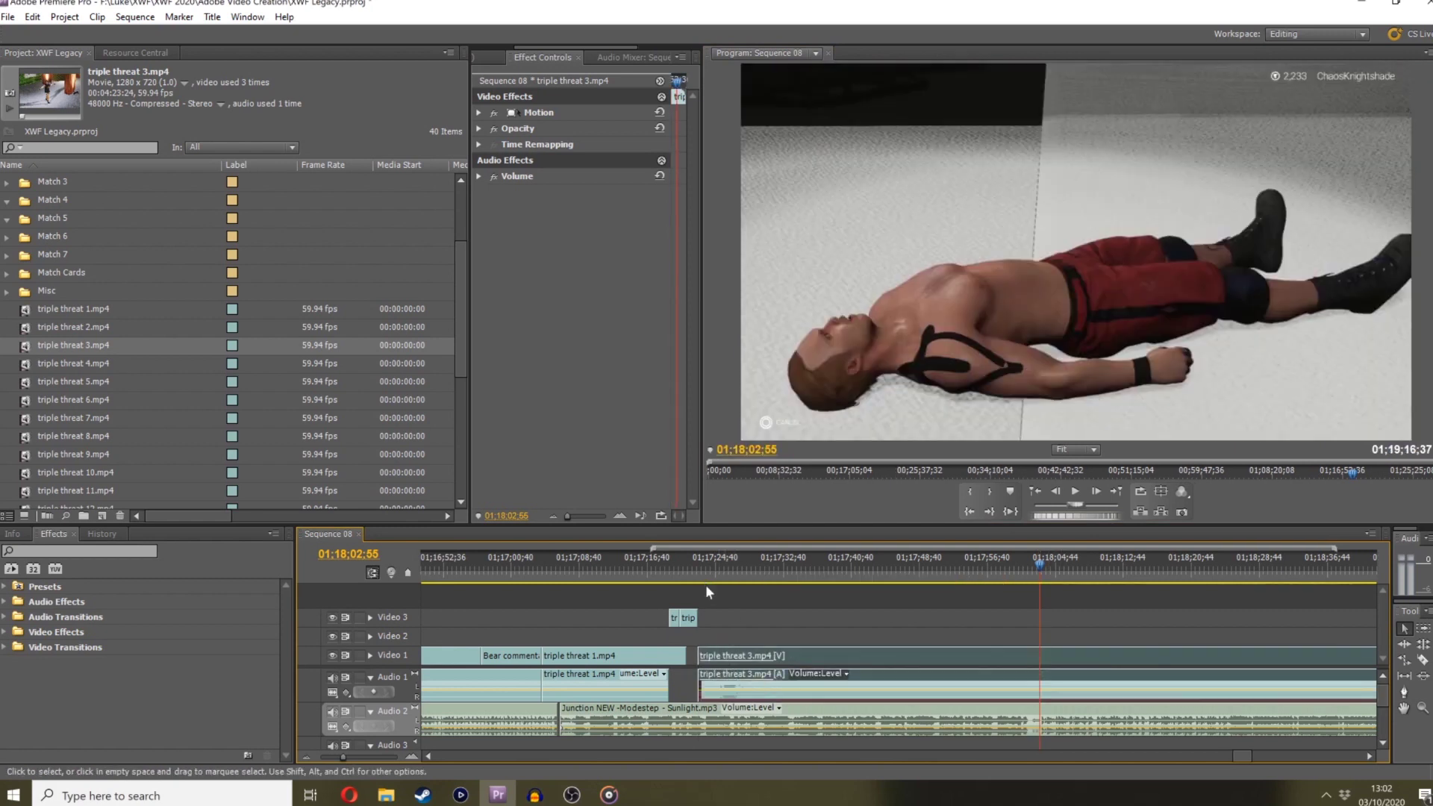
click(688, 565)
key(space)
drag(348, 753, 365, 749)
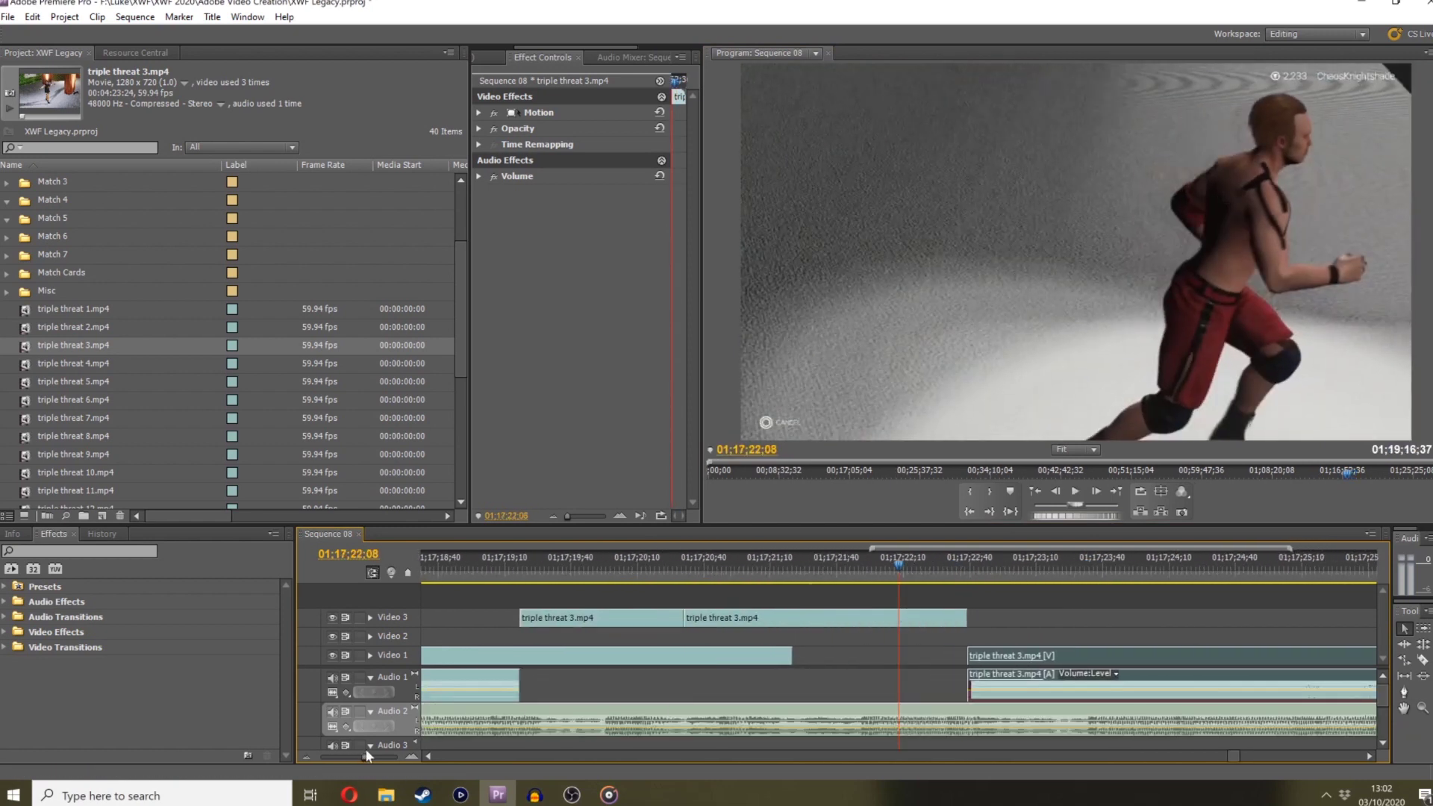
Razor-cut triple threat 3.mp4 on Video 1 and Audio 1 at 01;17;23;26
click(1423, 661)
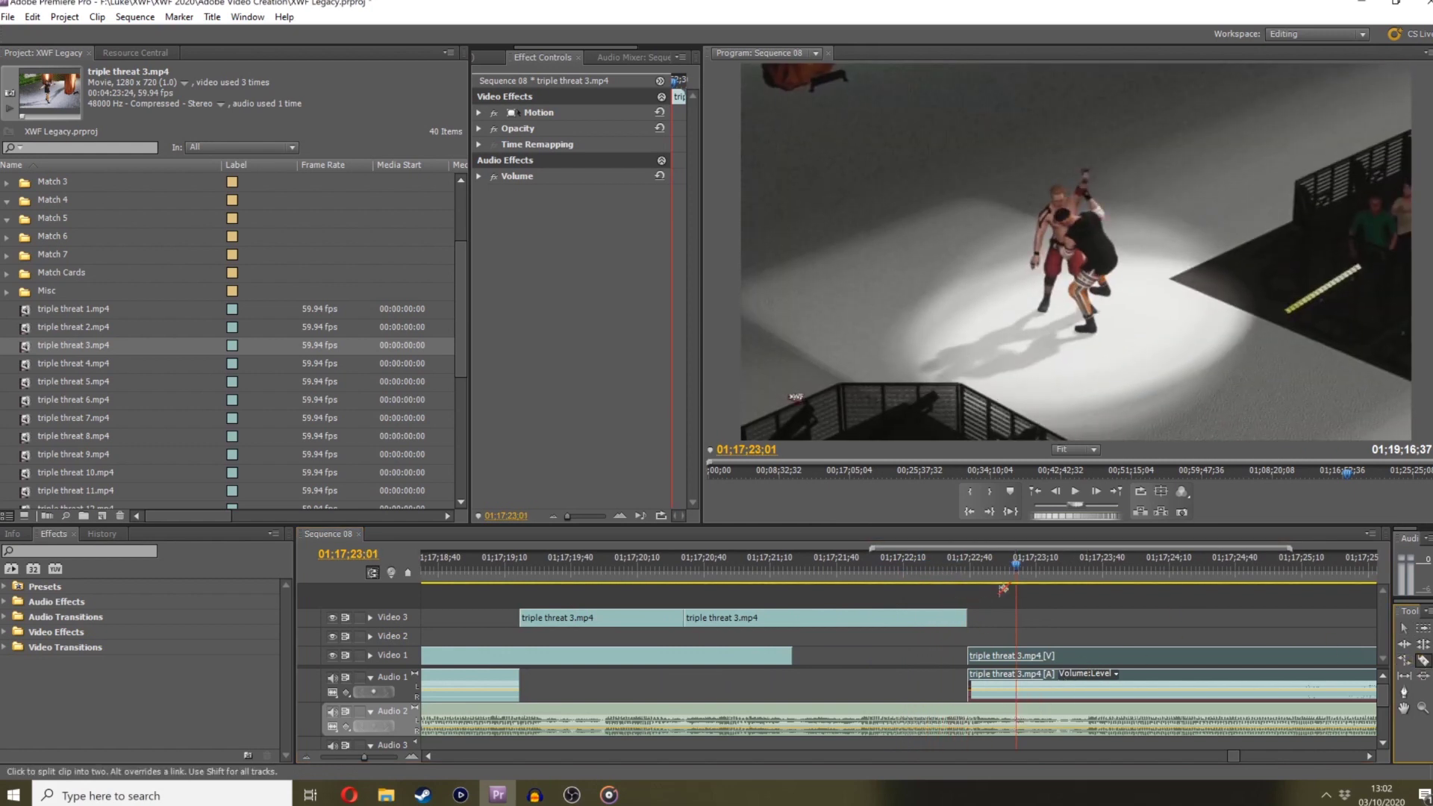
click(969, 568)
key(space)
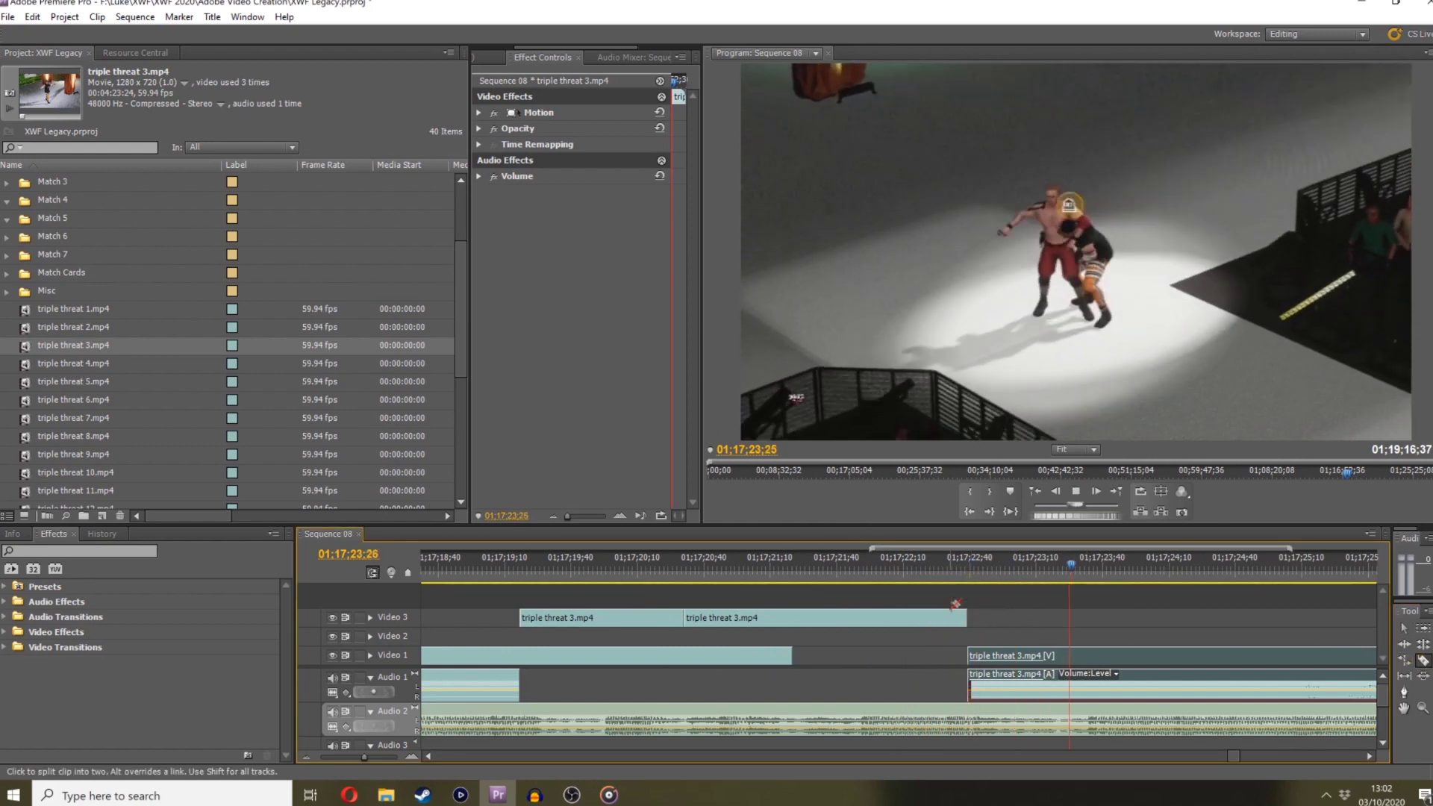
click(969, 561)
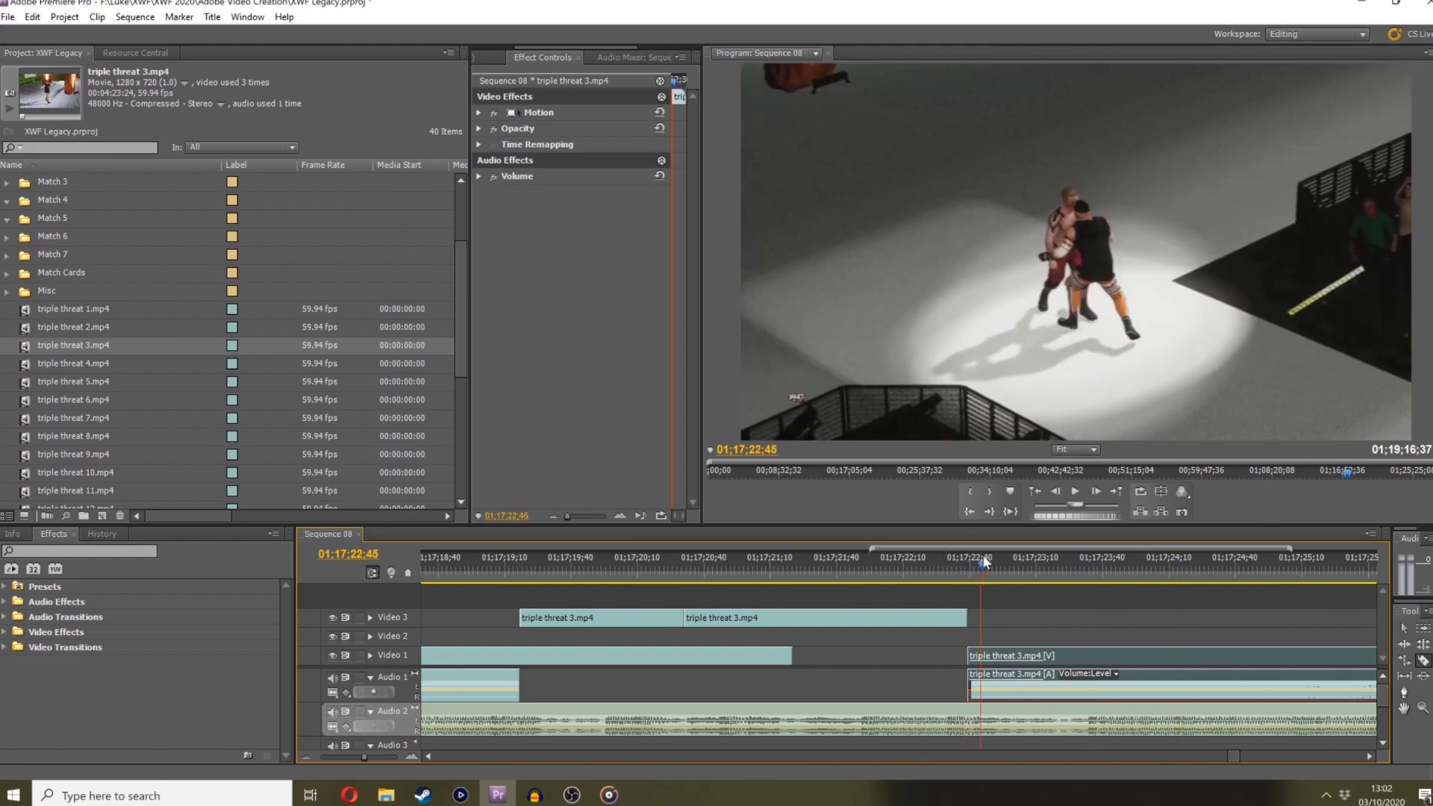
key(space)
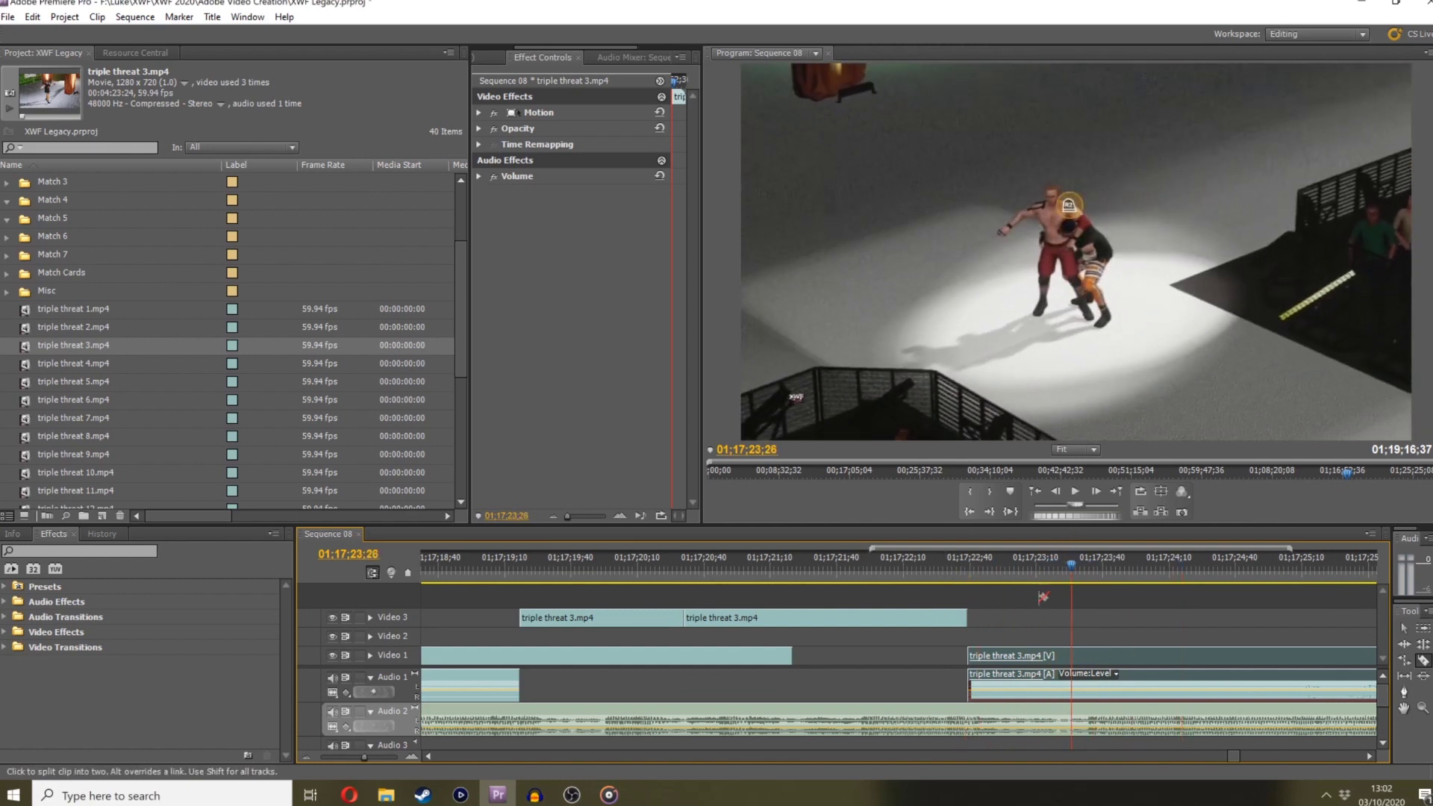
click(1071, 656)
click(1403, 628)
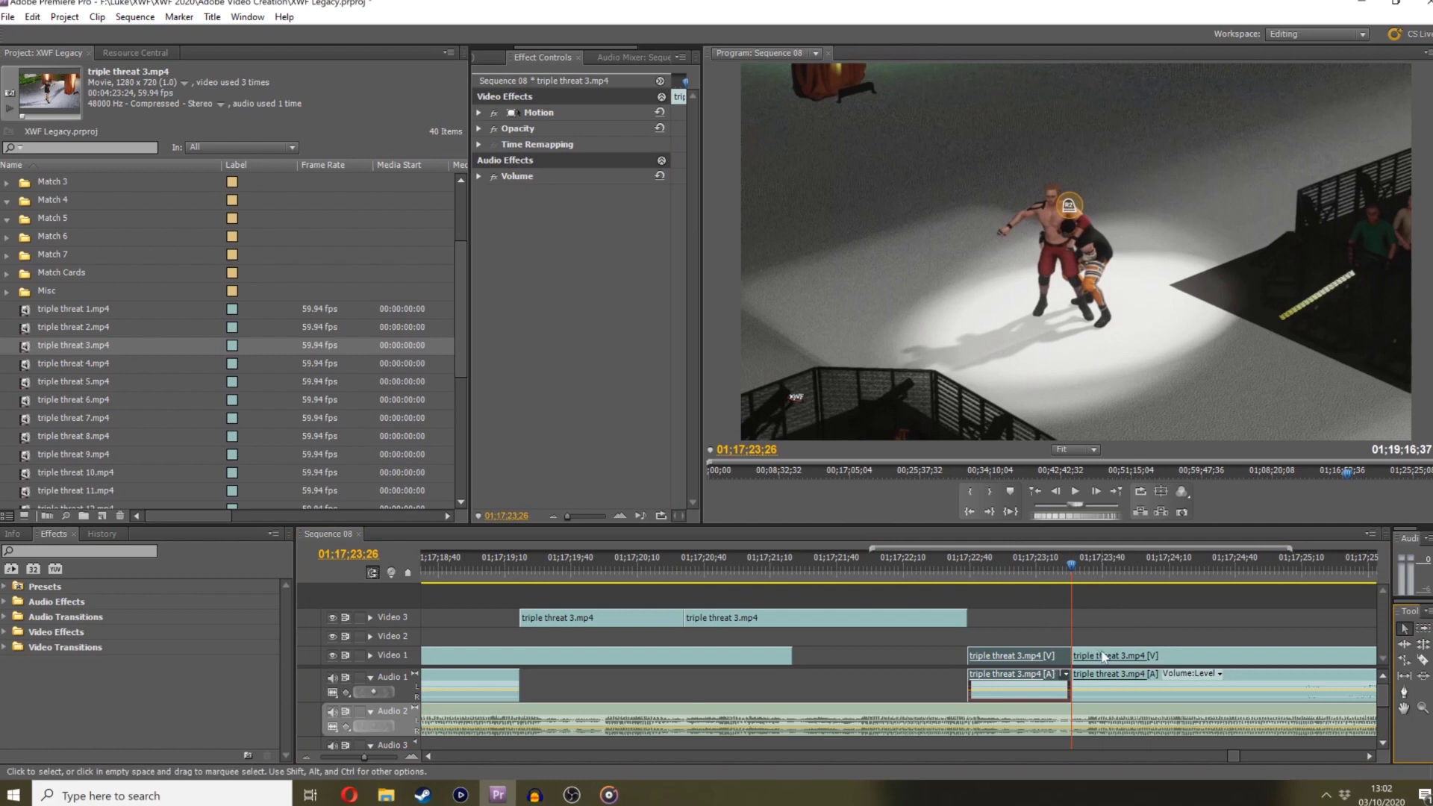
click(983, 567)
Shorten the first split piece's duration in Speed/Duration and review the retimed piece
right_click(1000, 686)
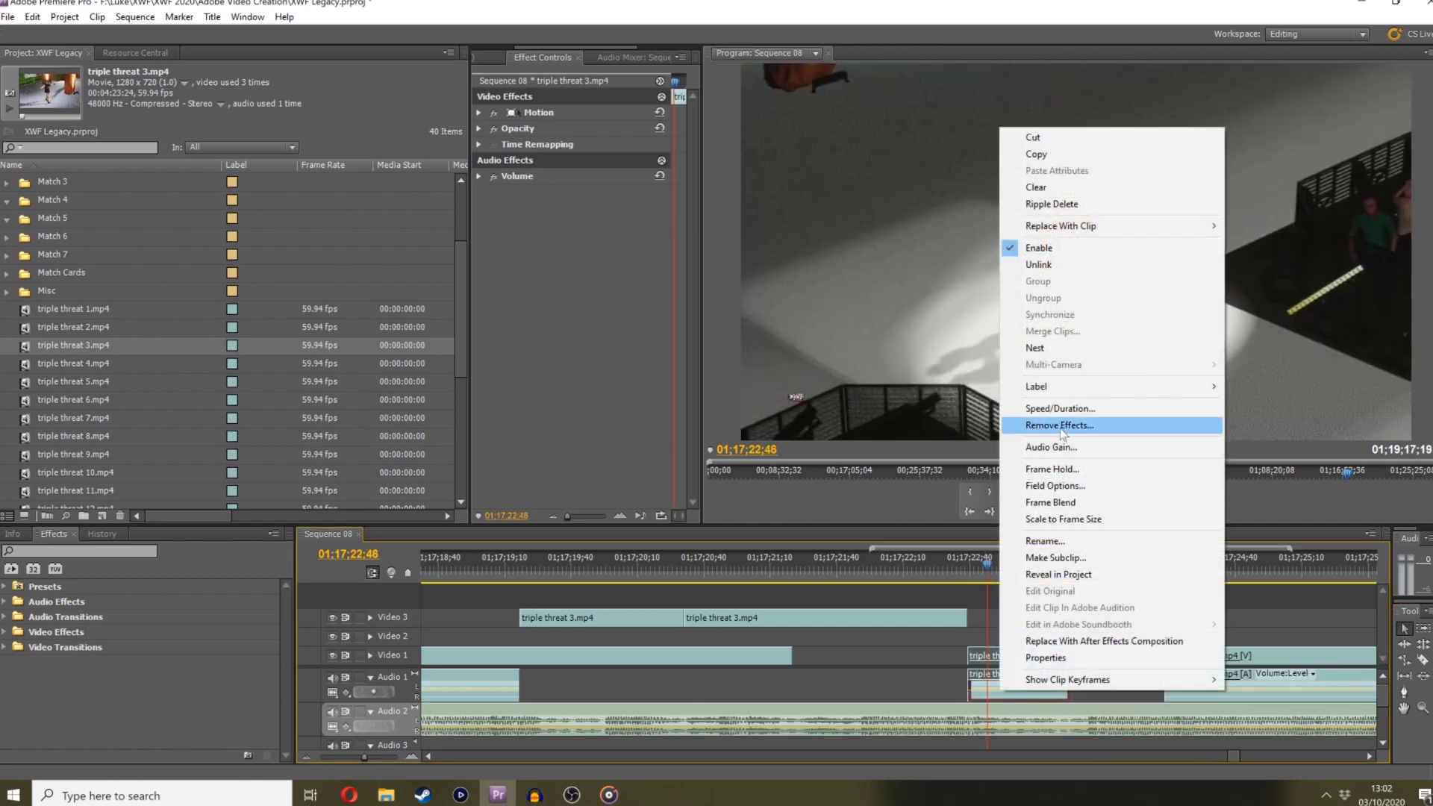
click(1059, 409)
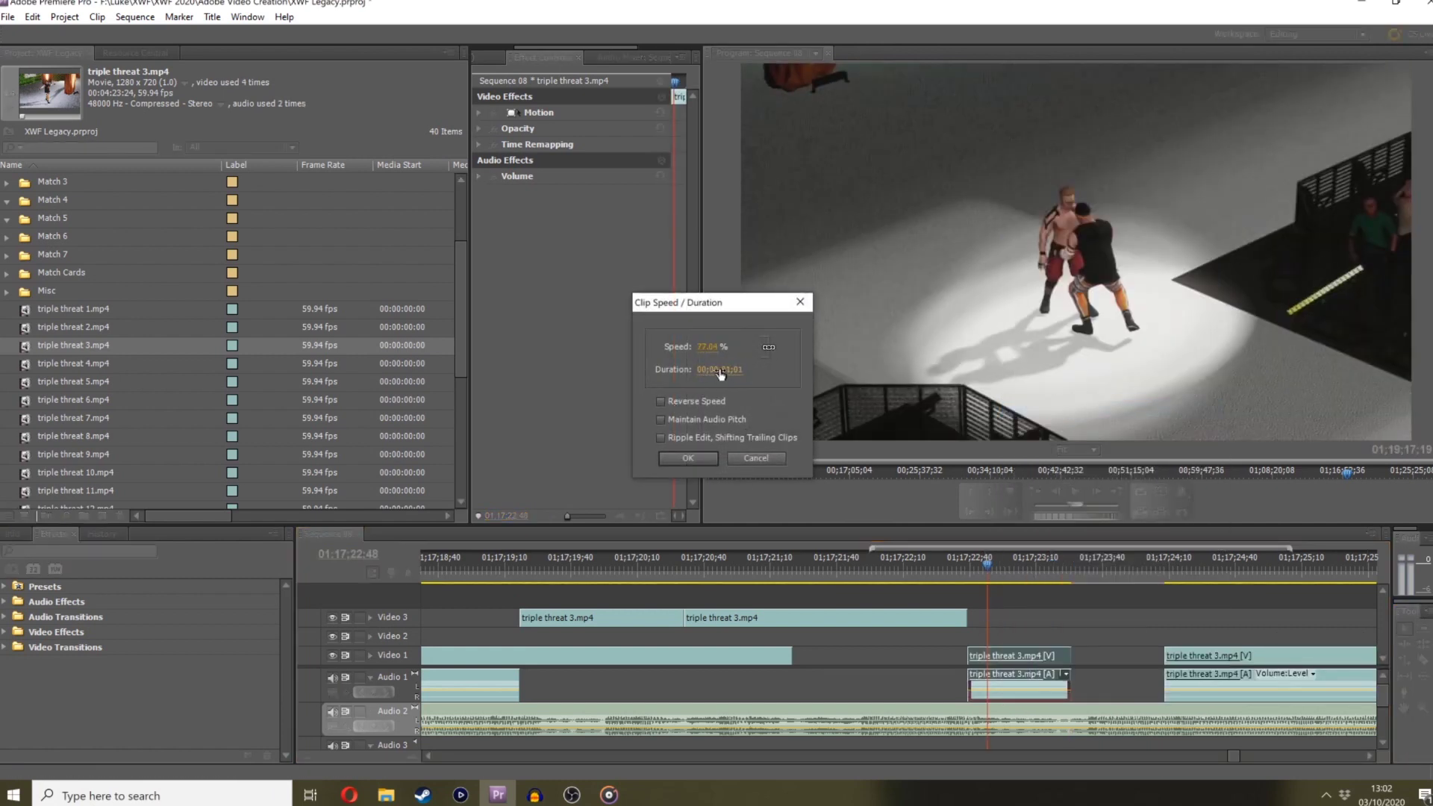
drag(709, 371, 717, 372)
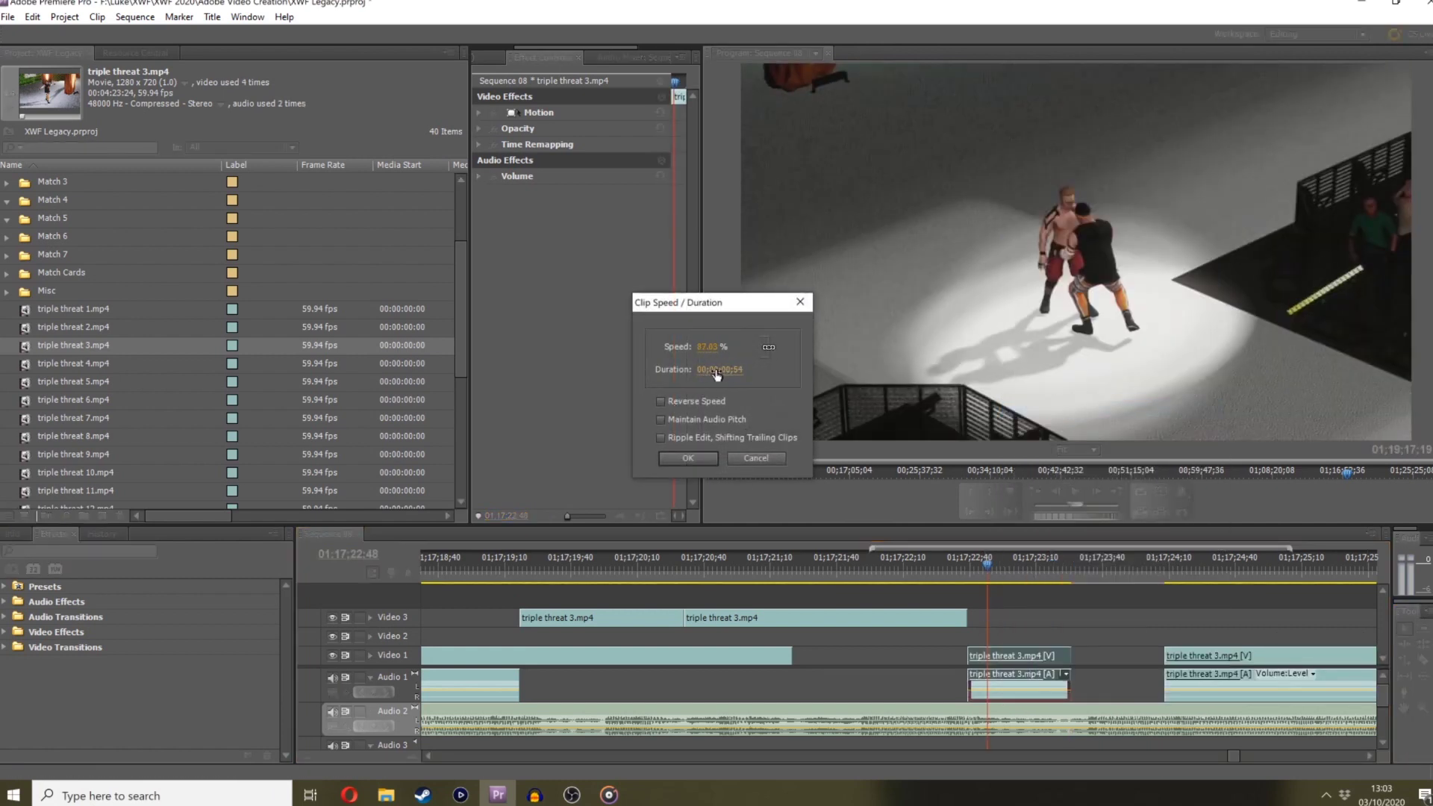
click(696, 459)
drag(969, 567, 952, 567)
key(space)
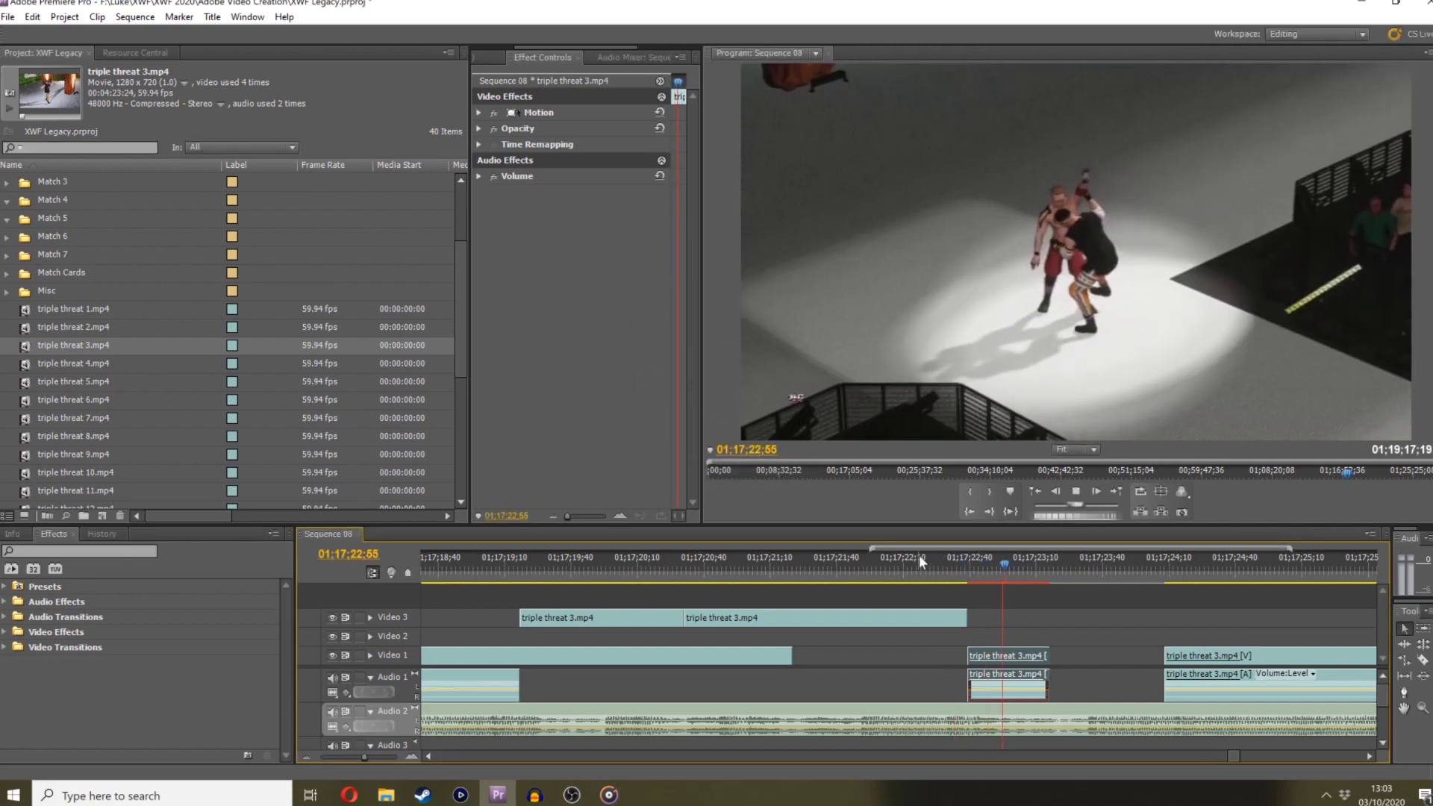
click(993, 570)
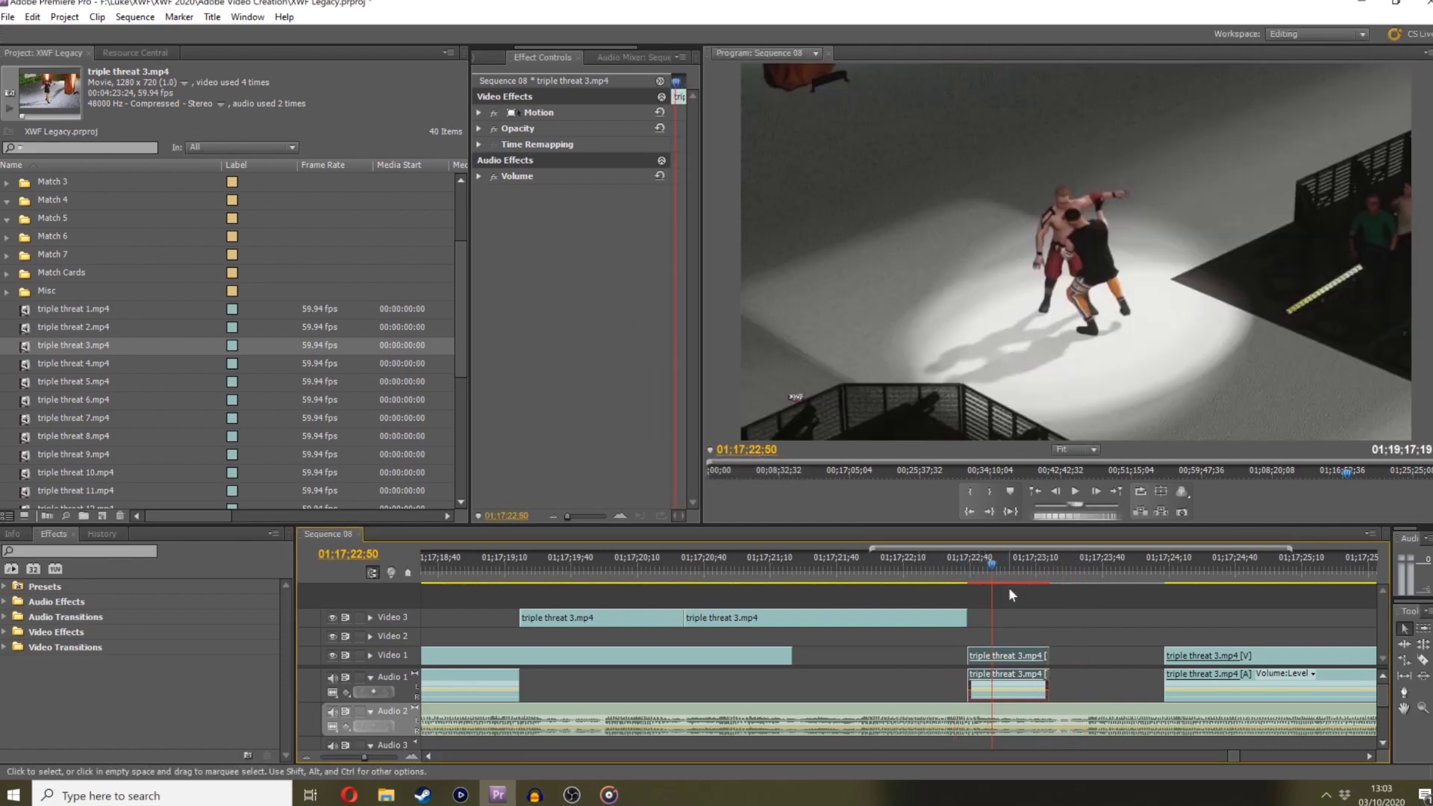
Give the piece an even faster speed, then pull the next triple threat 3.mp4 piece against it
right_click(1017, 663)
click(1067, 373)
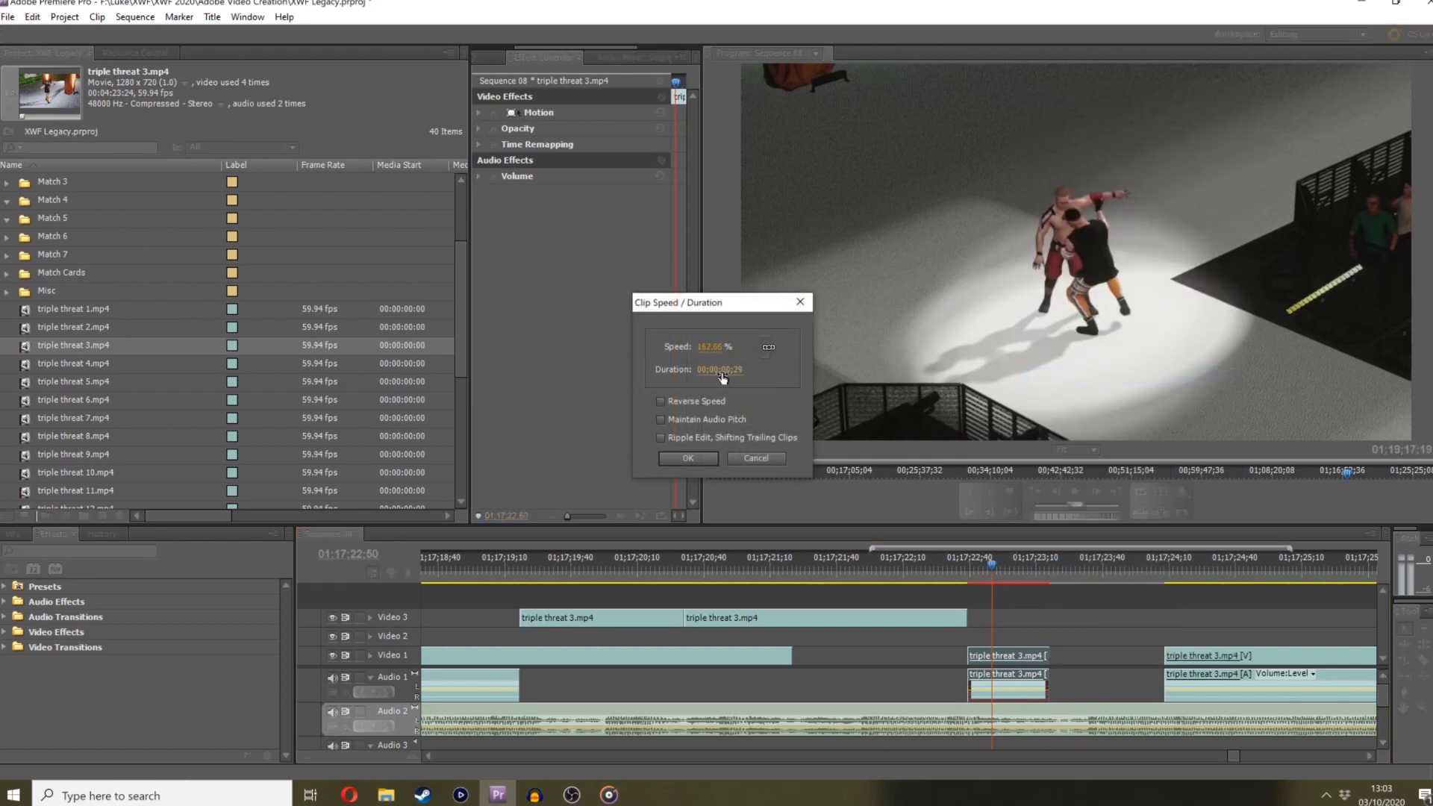
click(688, 458)
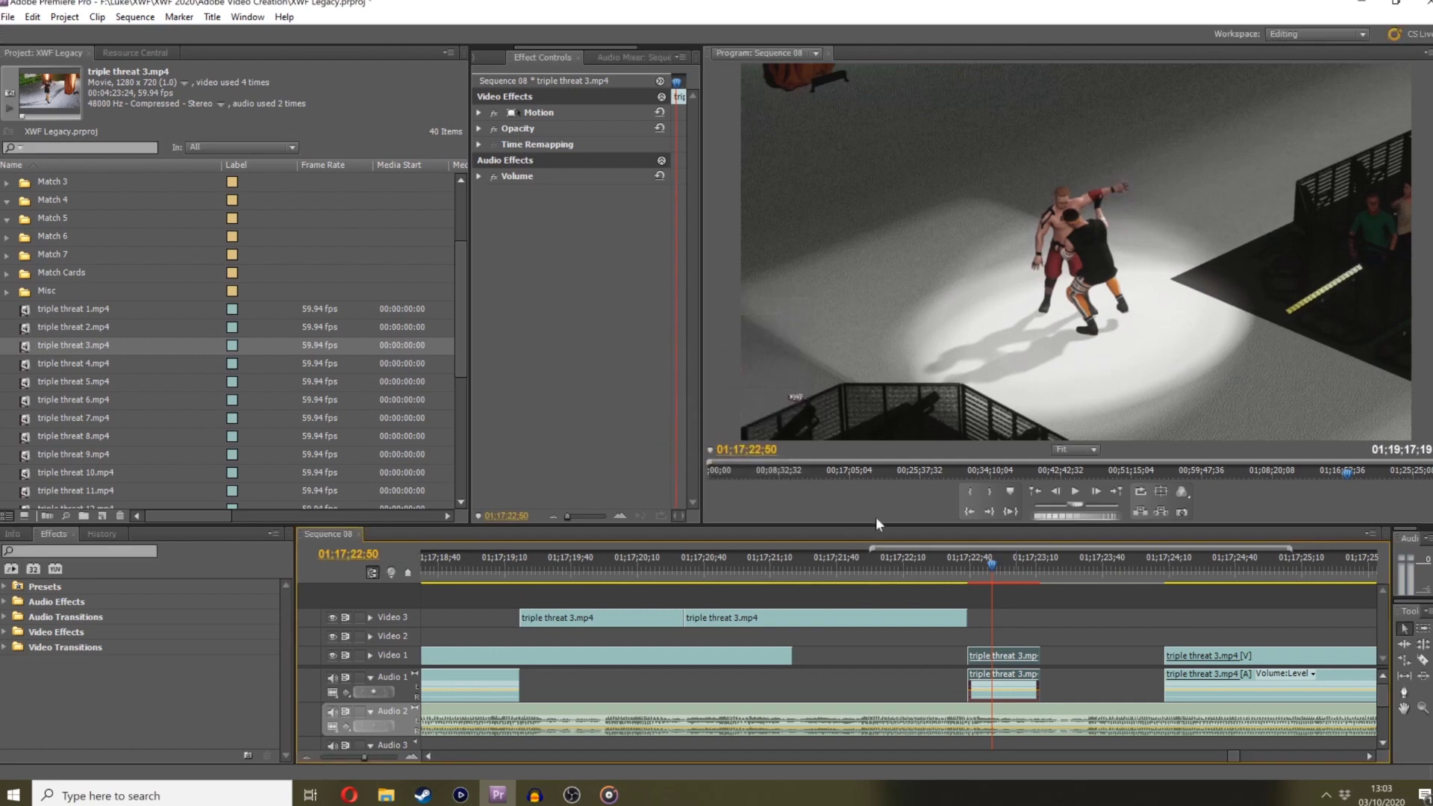
drag(970, 570, 913, 570)
key(space)
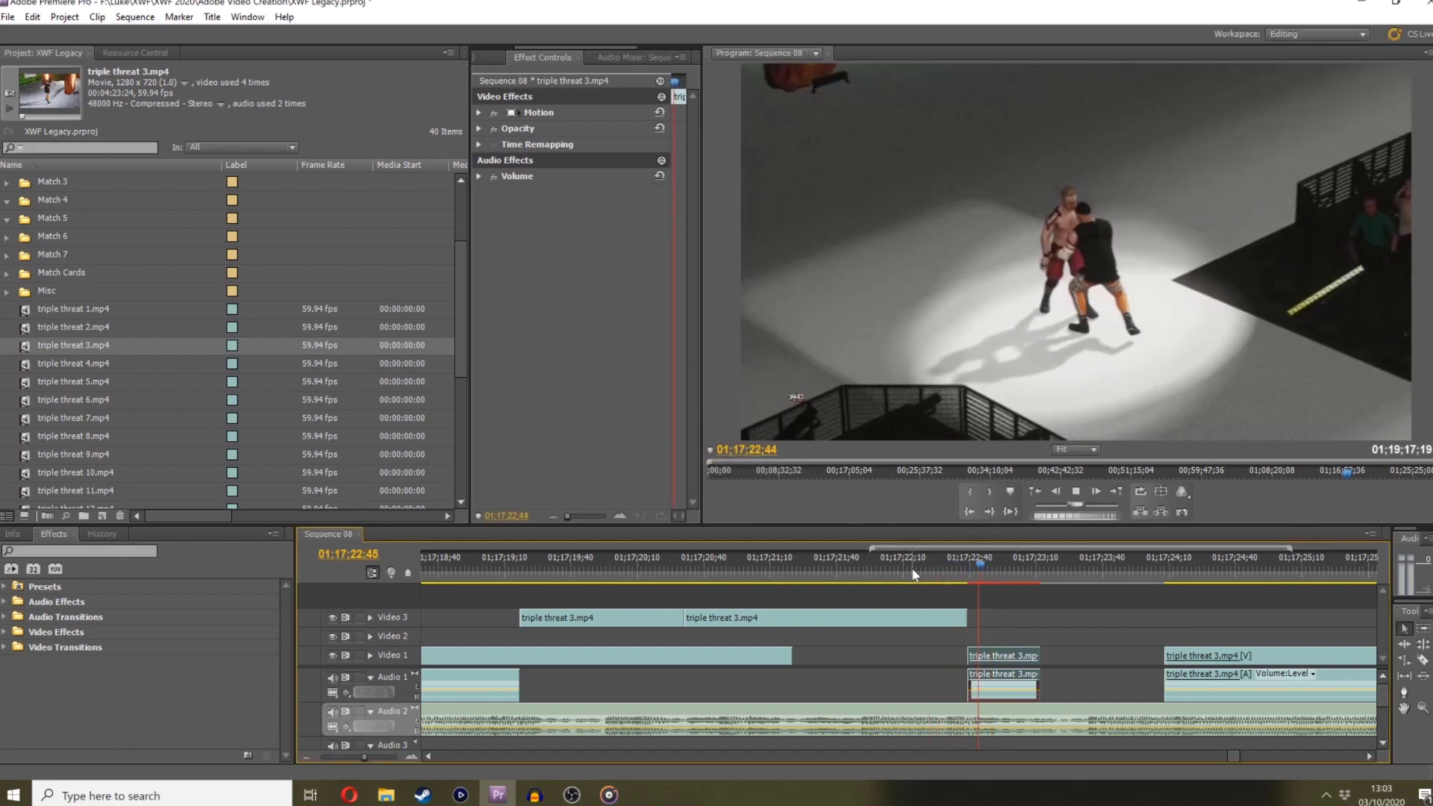
drag(1186, 655, 1062, 655)
Cut the music clip at 01;17;24;21 and delete the music after the cut
drag(978, 568, 895, 568)
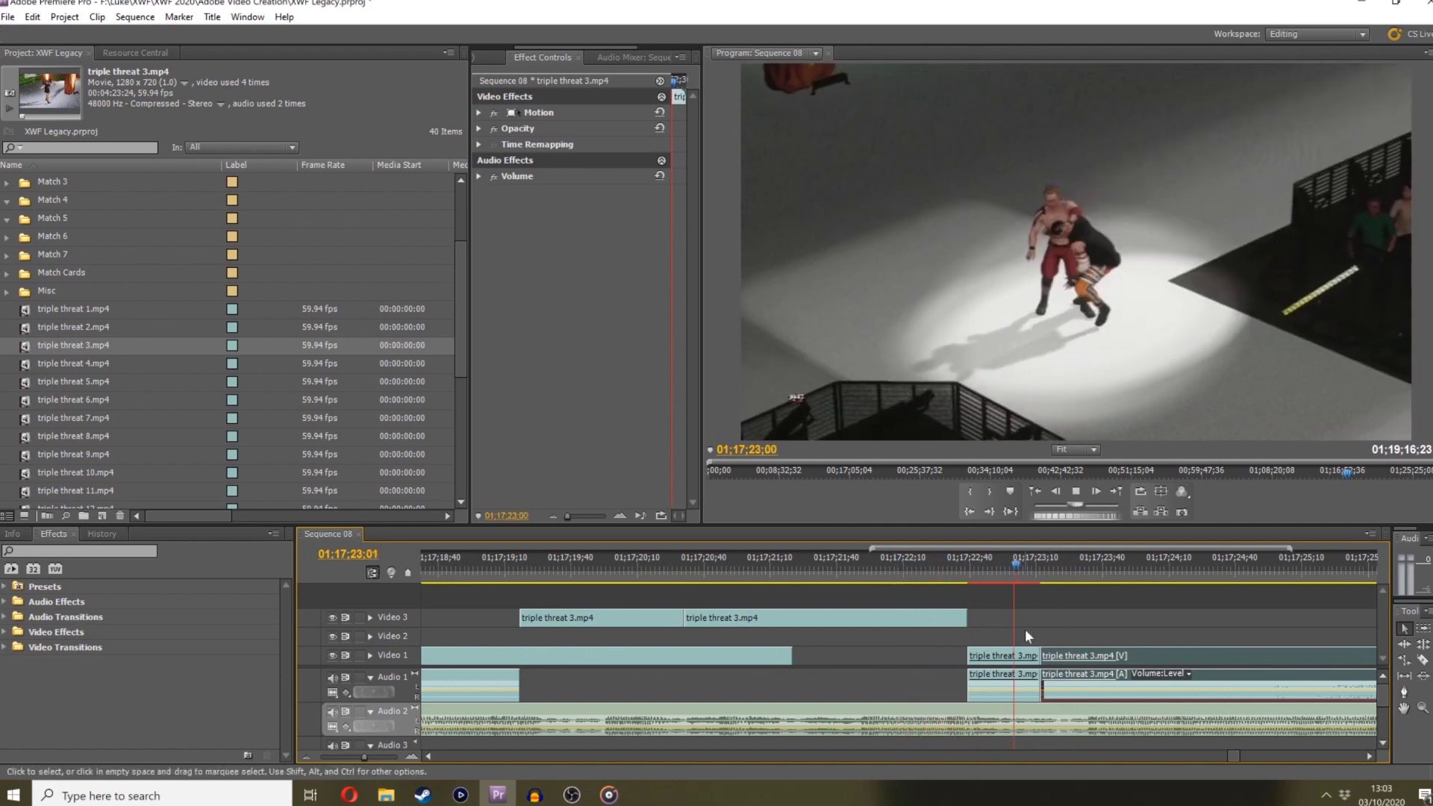
key(space)
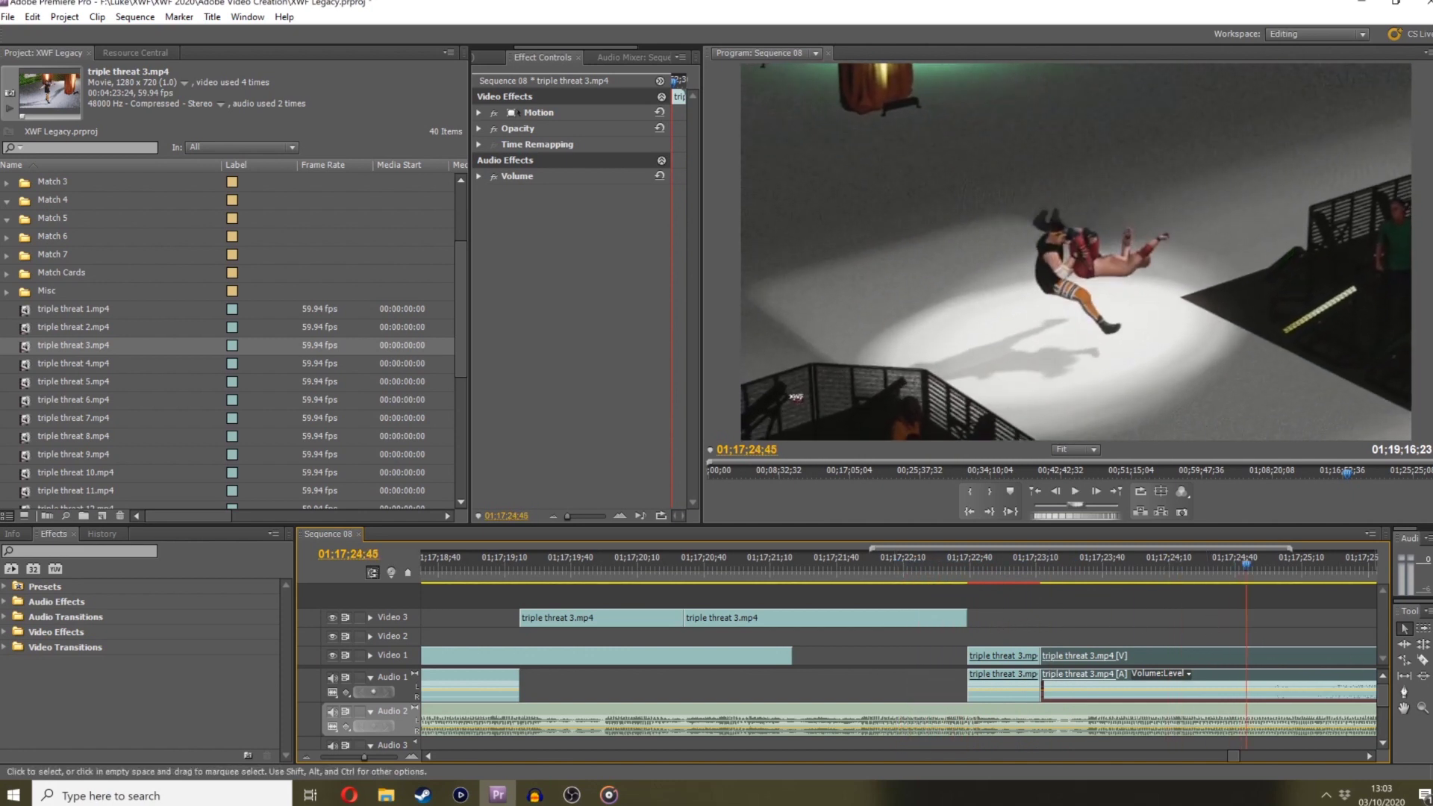
drag(1145, 579, 1192, 575)
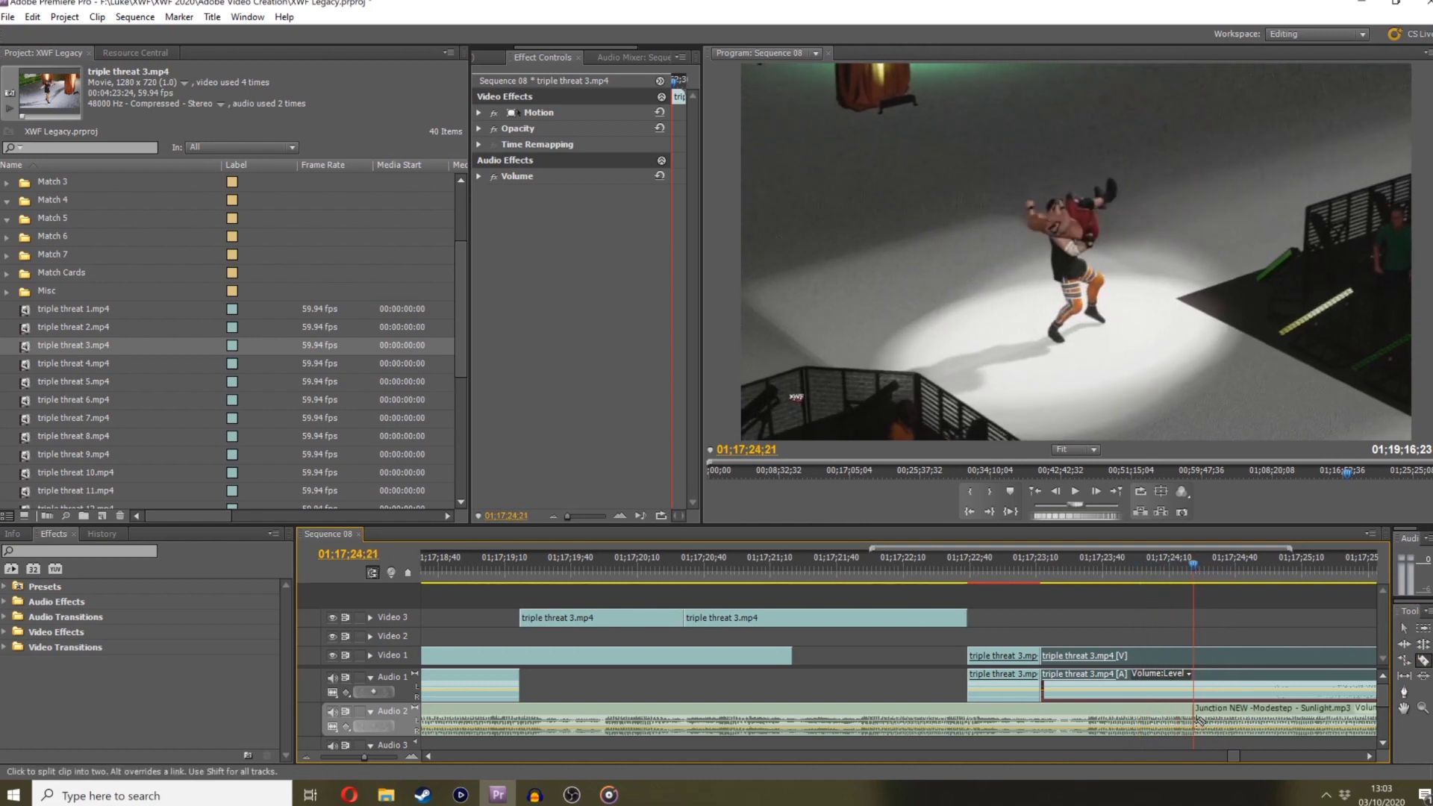
click(1294, 713)
key(Delete)
drag(869, 560, 785, 566)
key(space)
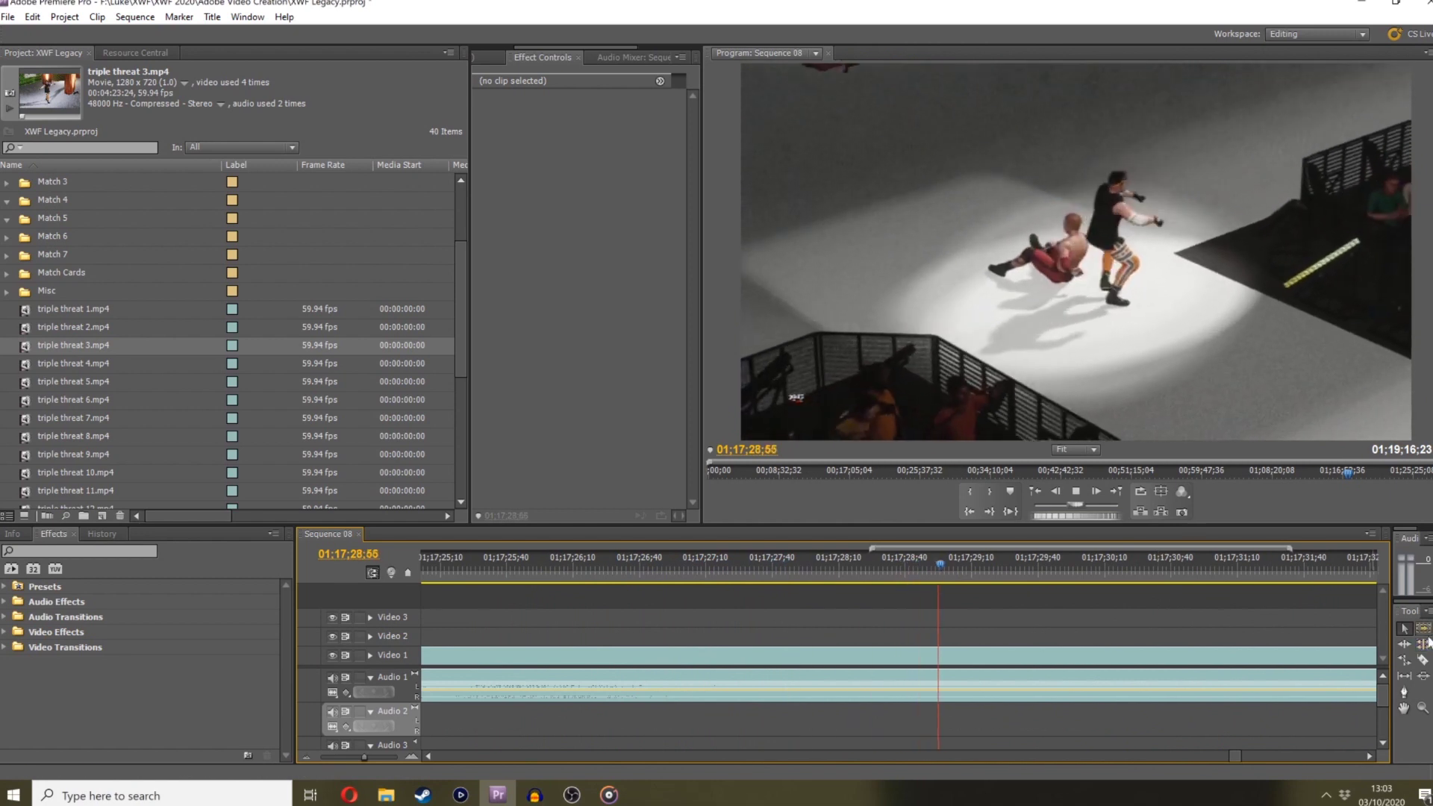
Razor-cut triple threat 3.mp4 at 01;17;37
click(1417, 660)
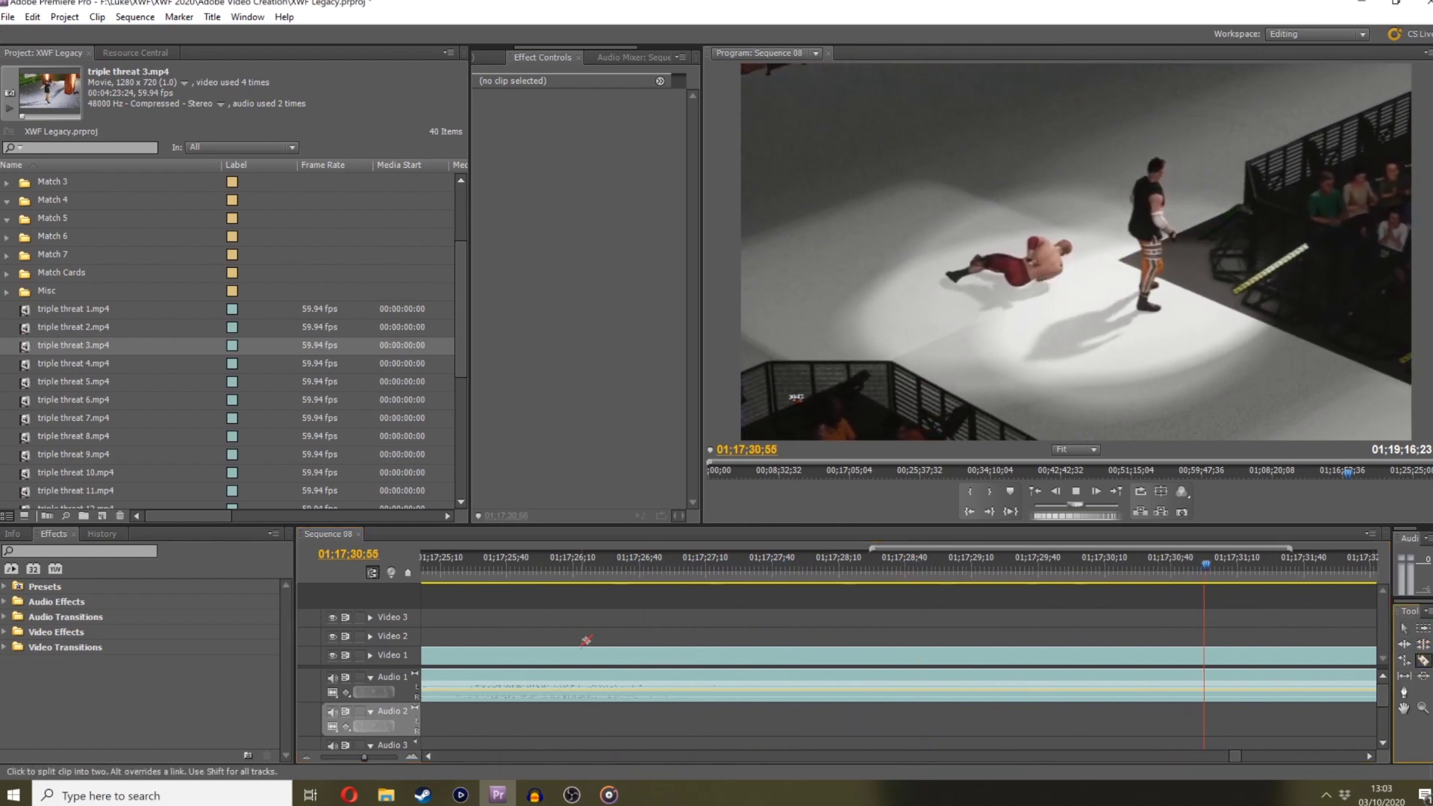
drag(364, 757, 351, 753)
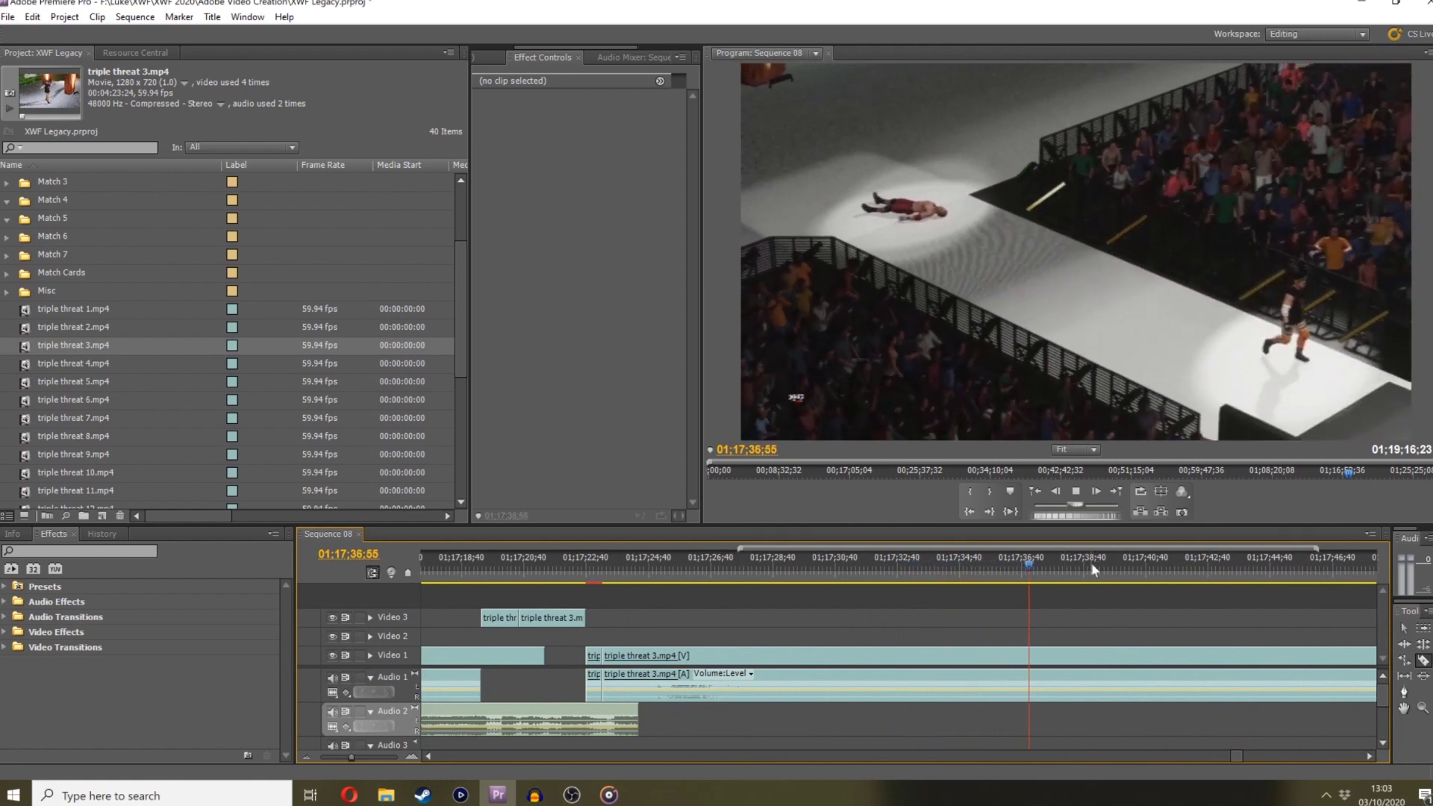
key(space)
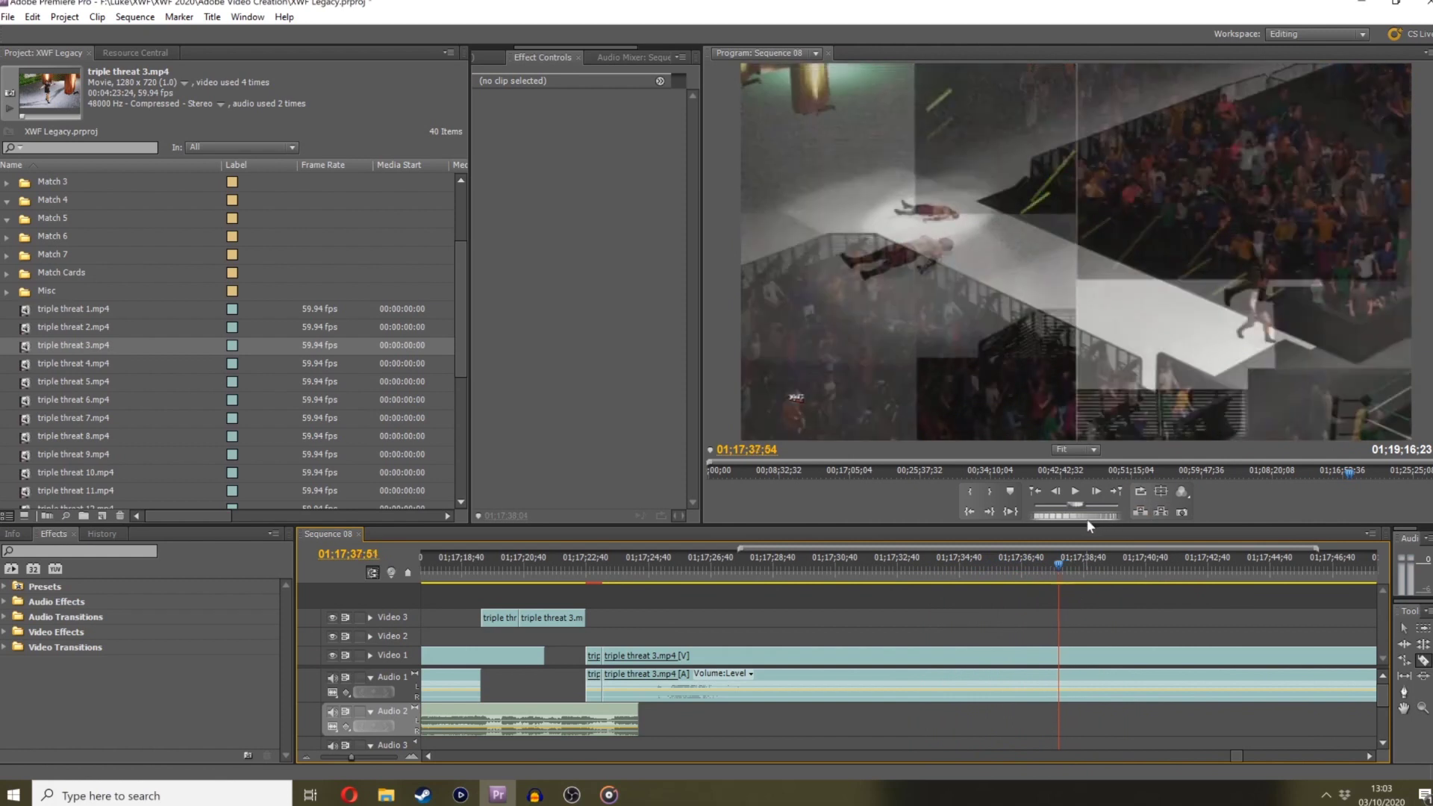
click(1050, 656)
key(space)
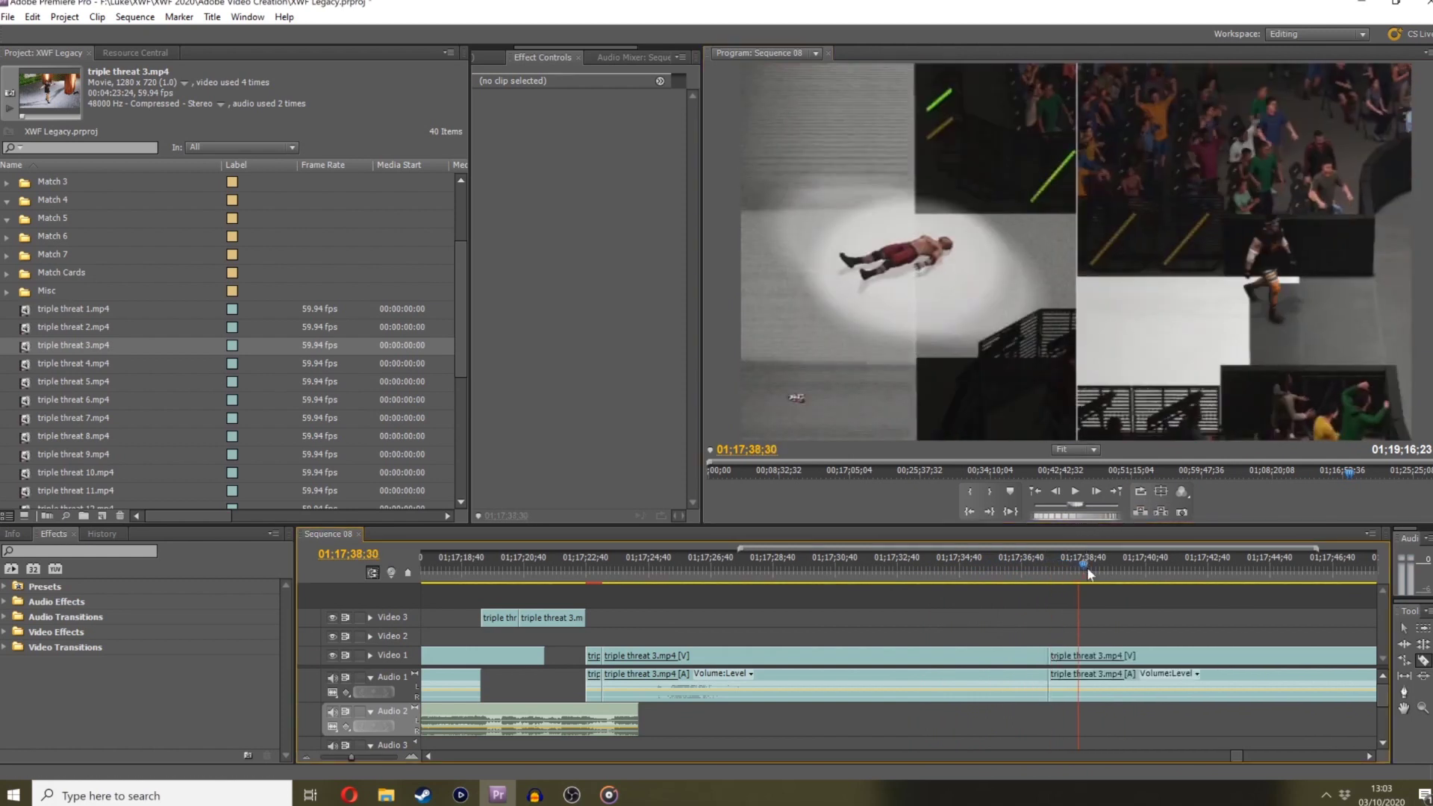
drag(1375, 564, 785, 635)
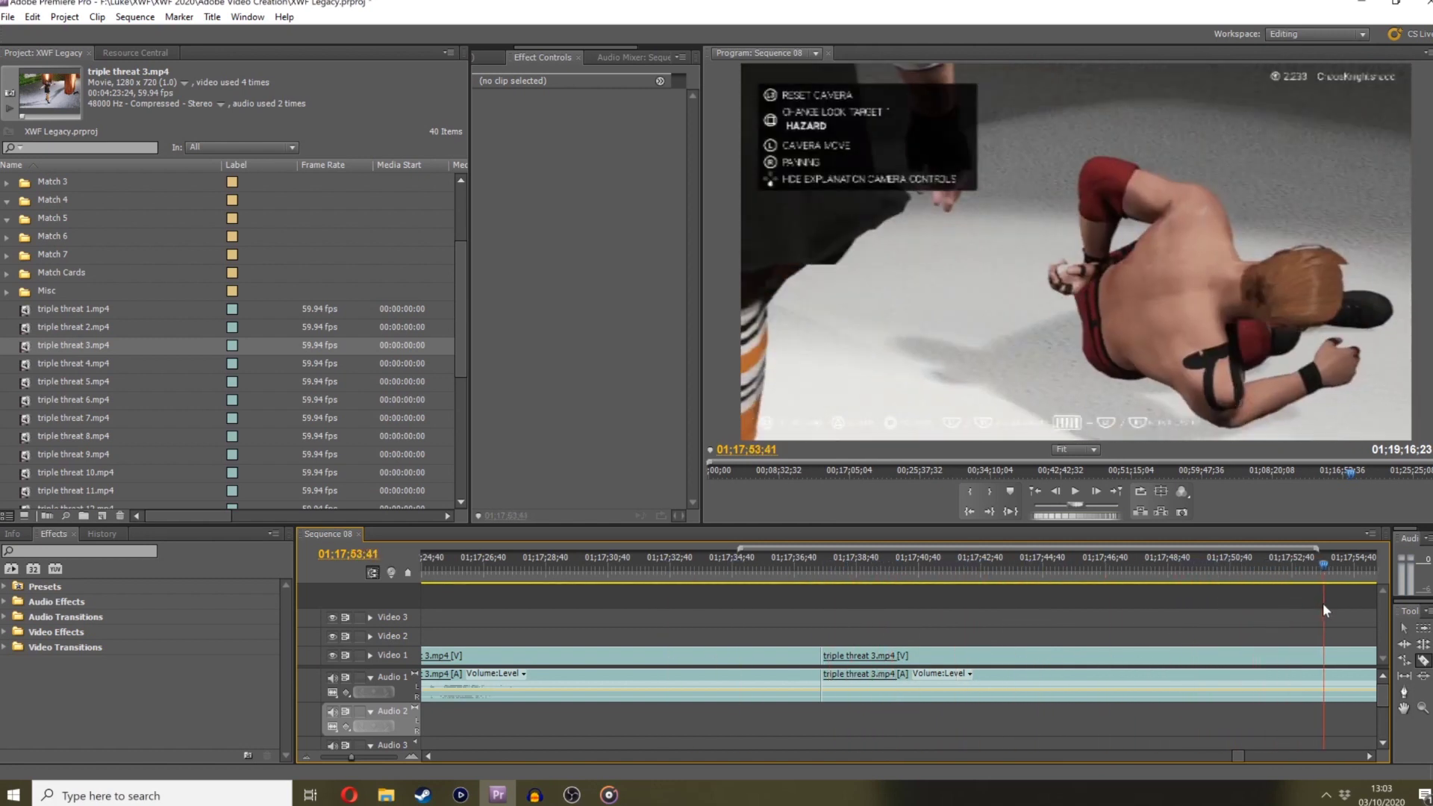
drag(351, 757, 343, 756)
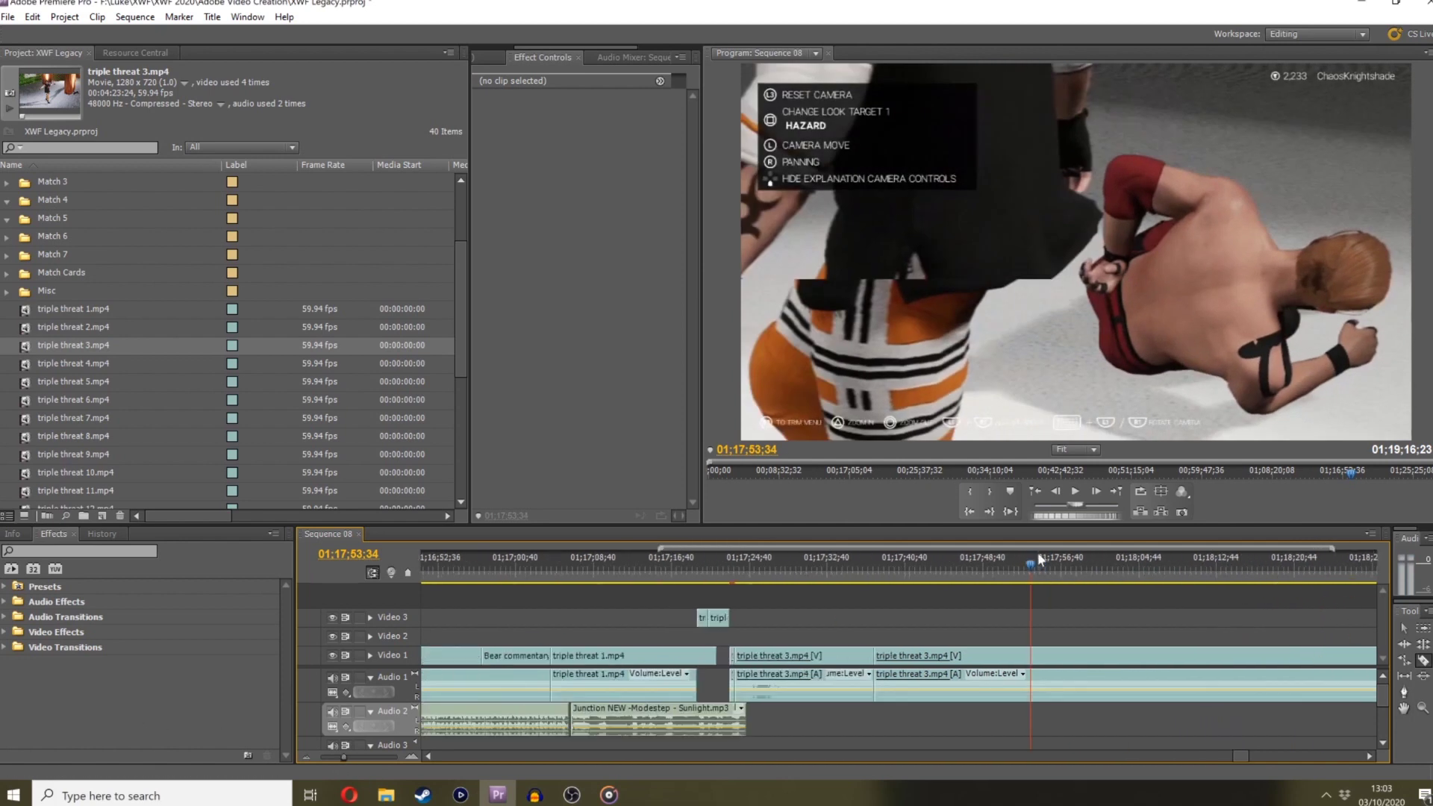
drag(1040, 560, 1058, 565)
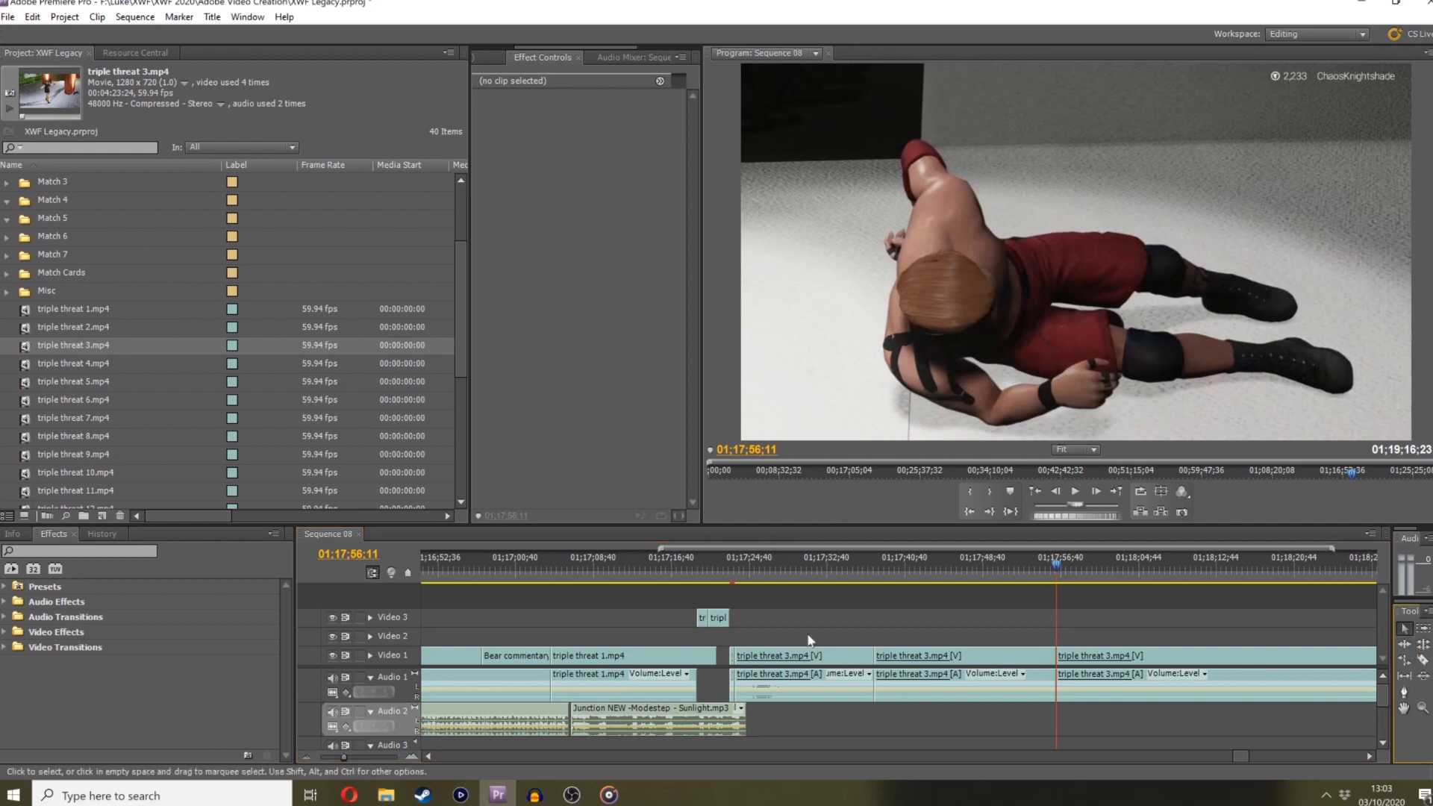
Delete the middle triple threat 3.mp4 piece, close the gap, and razor-cut at 01;17;44;03
click(1021, 654)
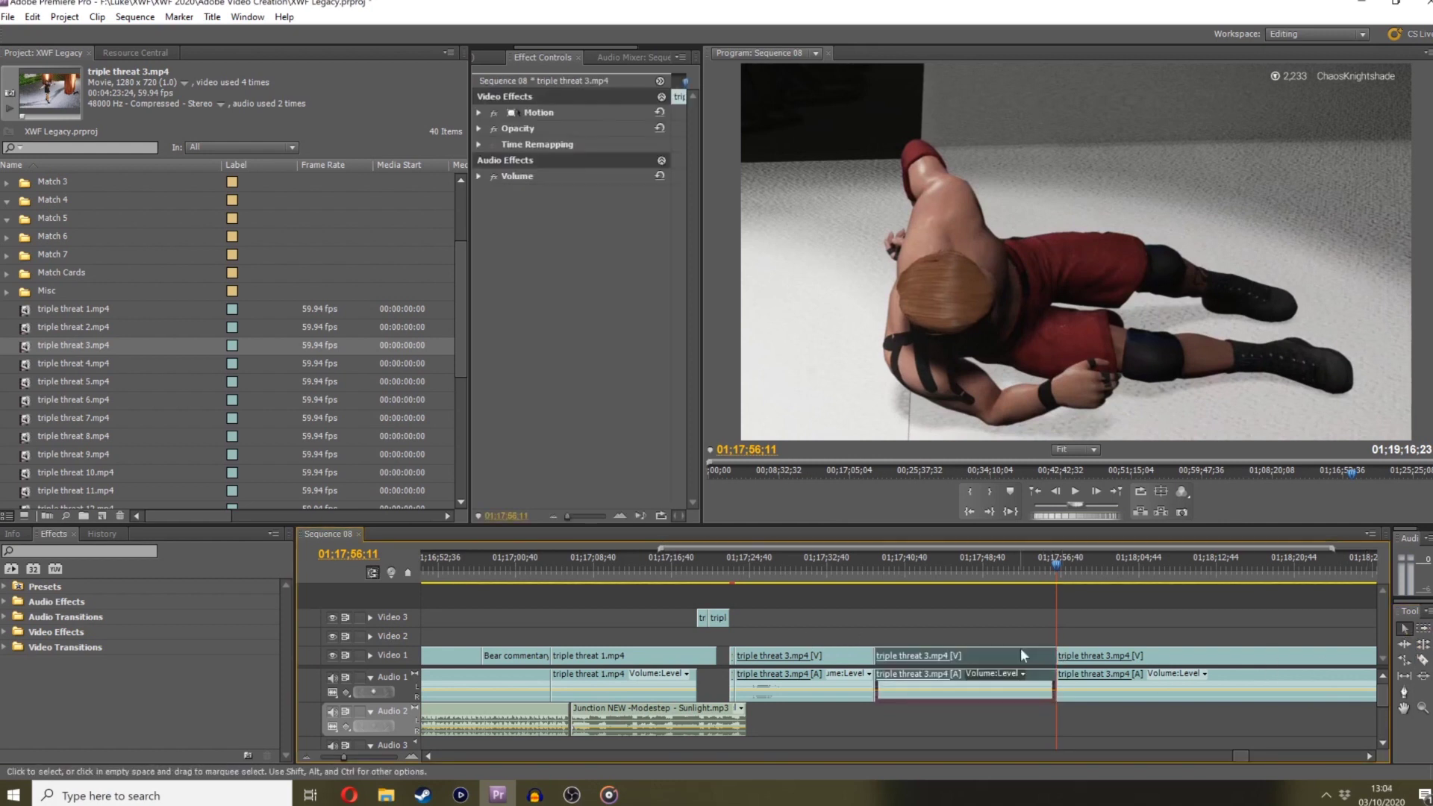
key(Delete)
drag(1100, 656, 918, 655)
click(873, 566)
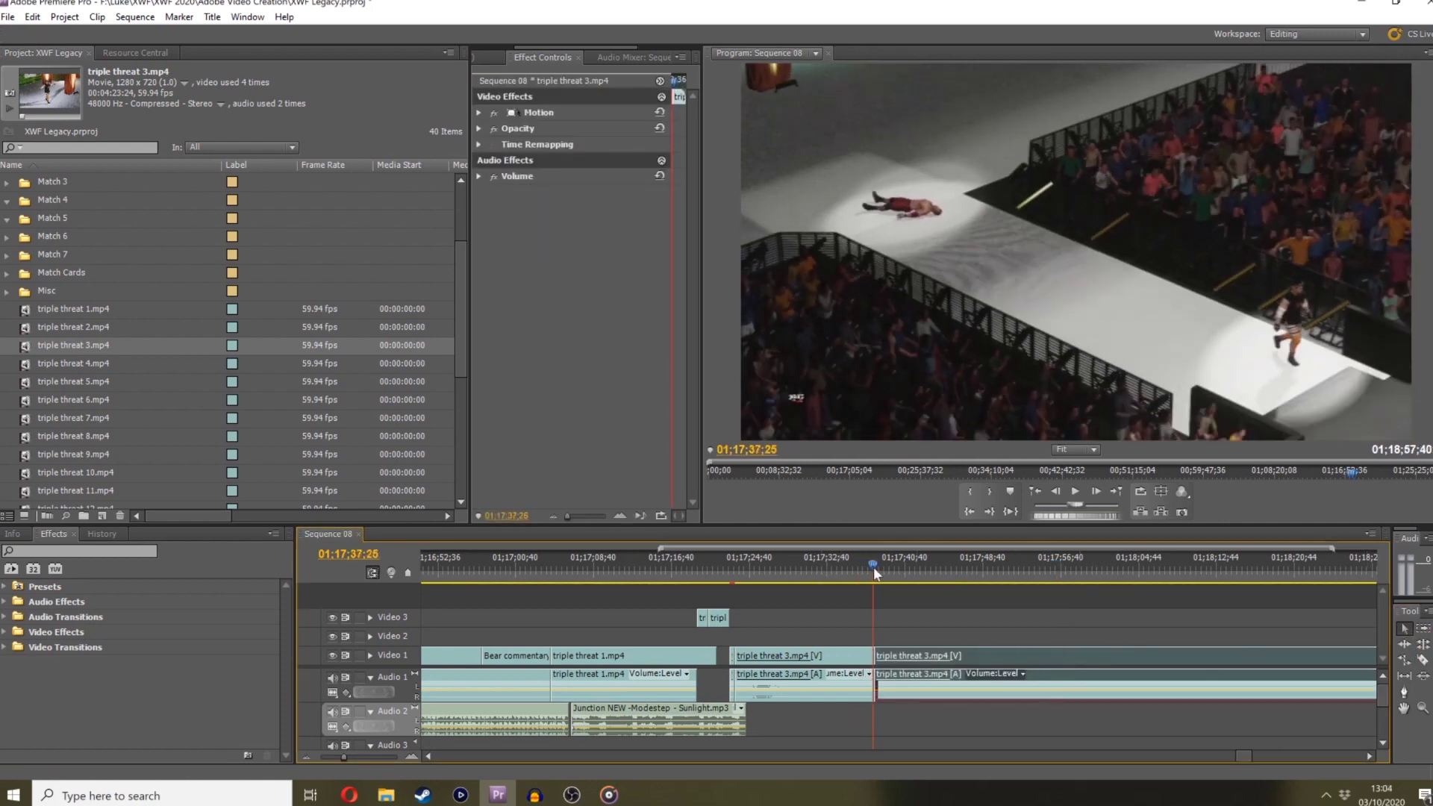
key(space)
click(1422, 660)
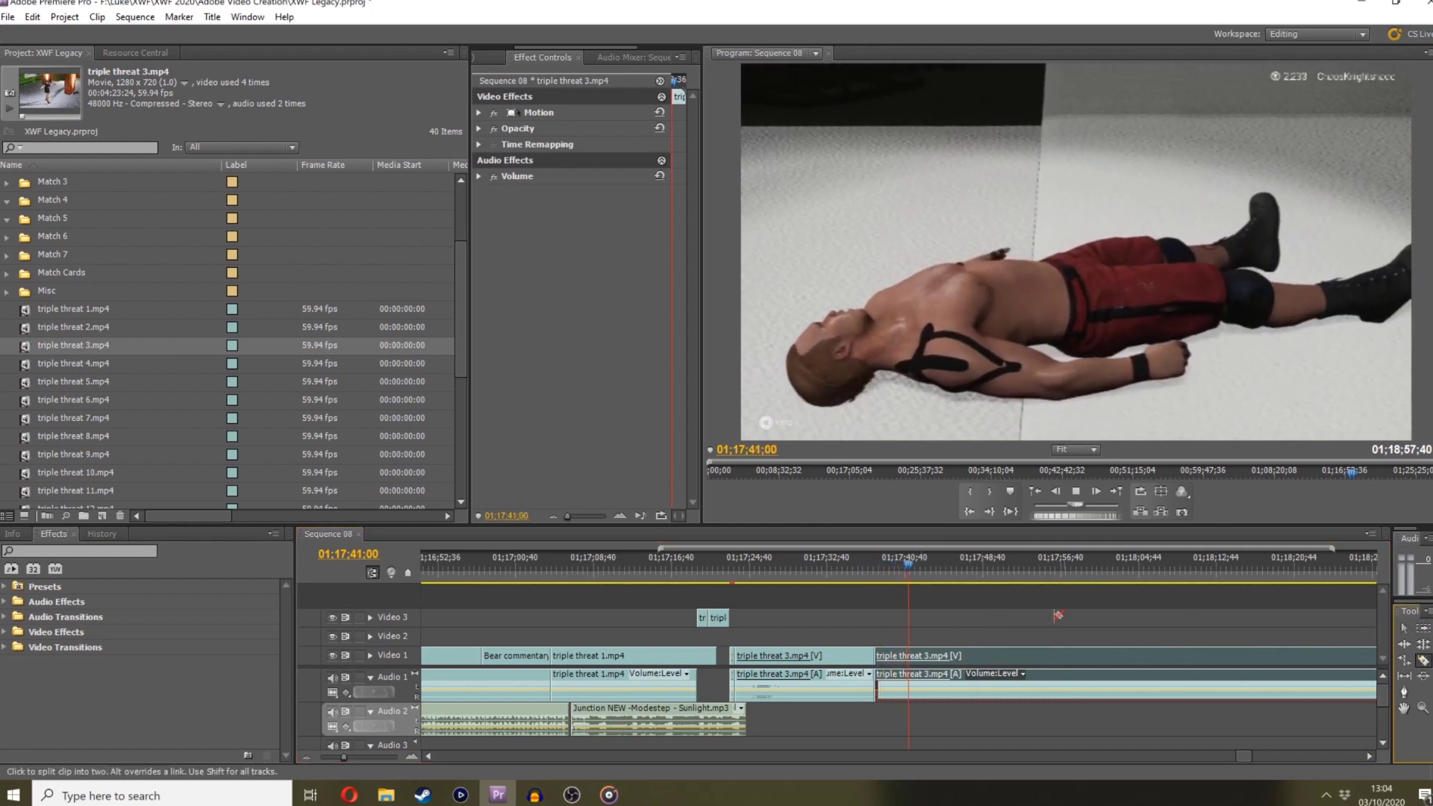
click(938, 655)
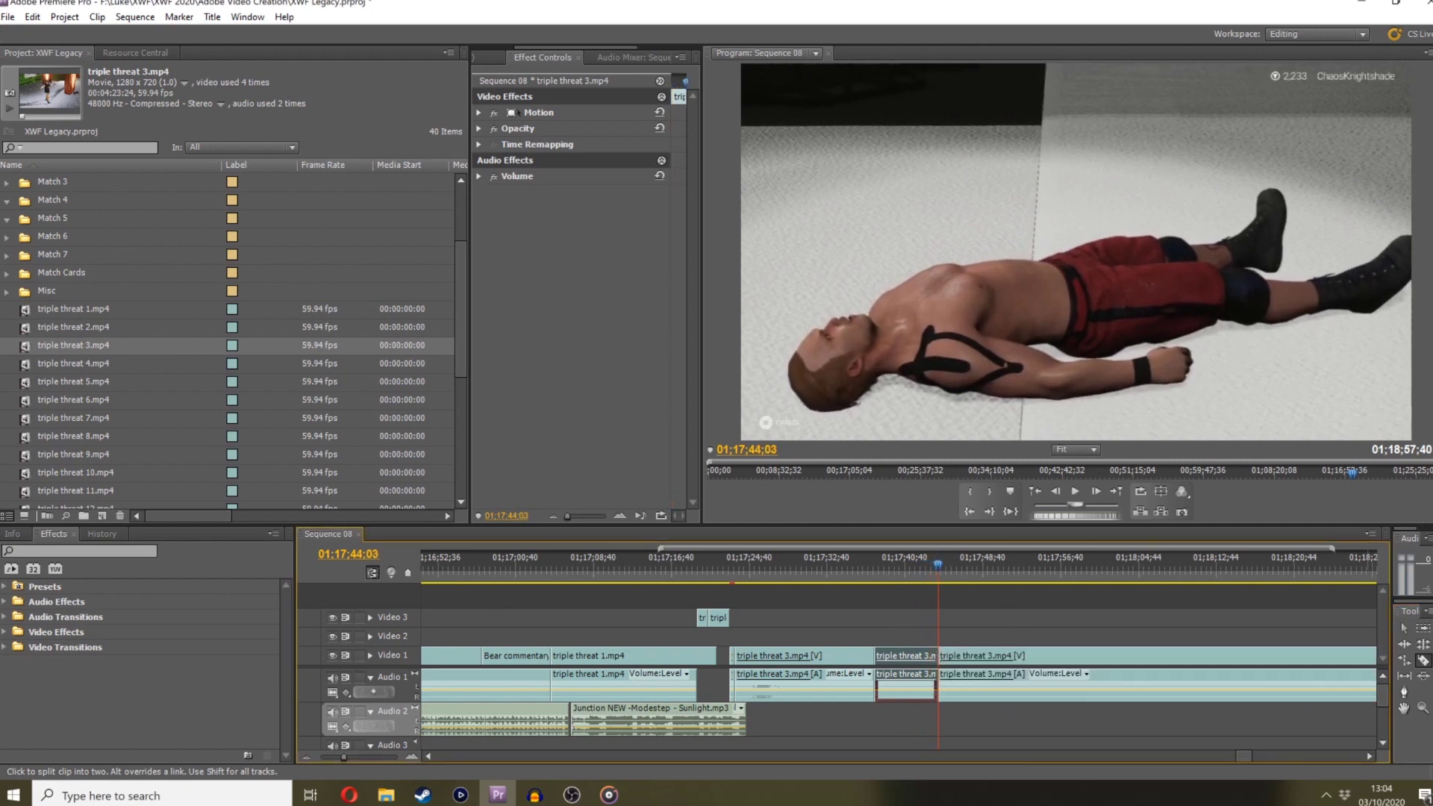
Unlink the short piece's video from its audio and razor-cut the earlier audio at 01;17;27;41
right_click(900, 680)
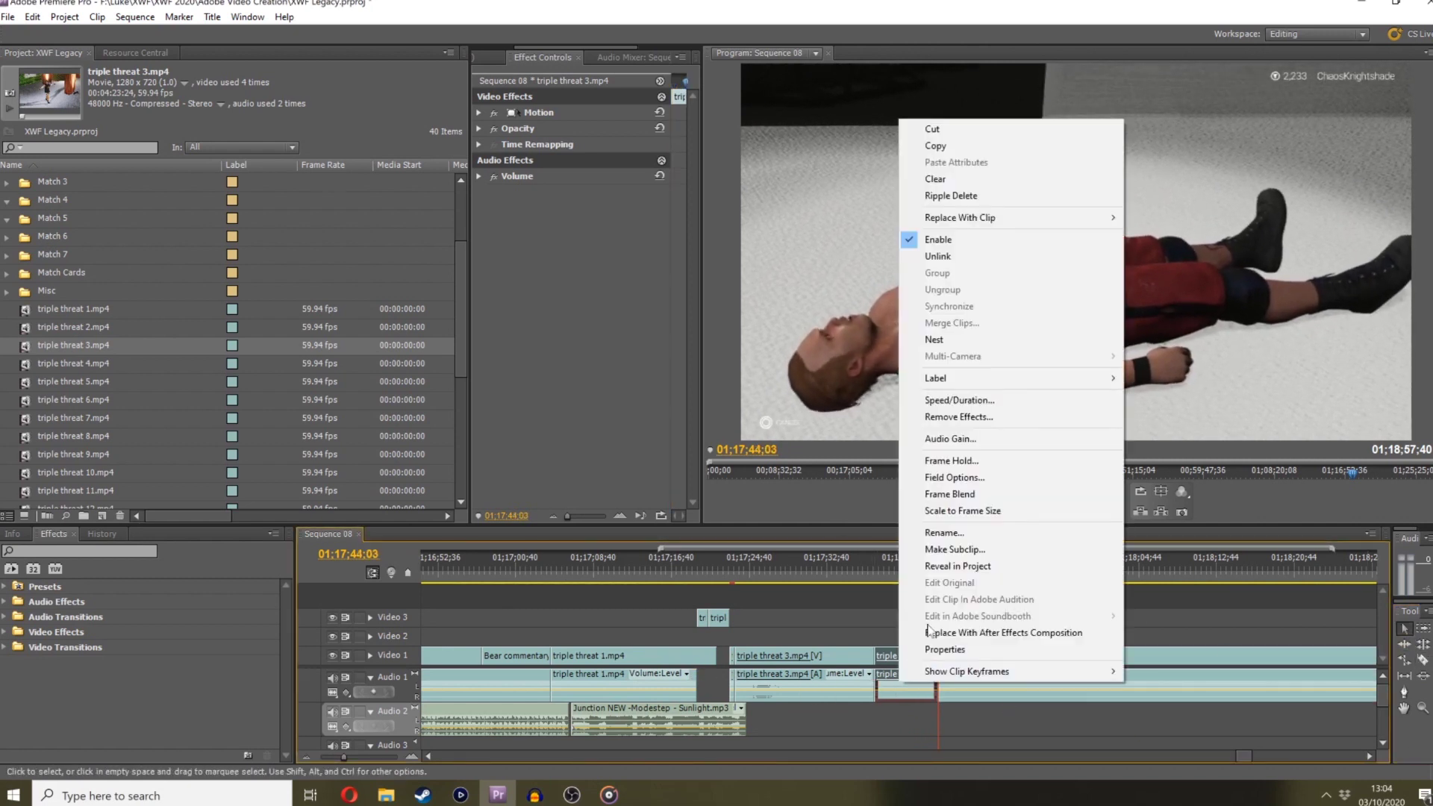
click(1013, 256)
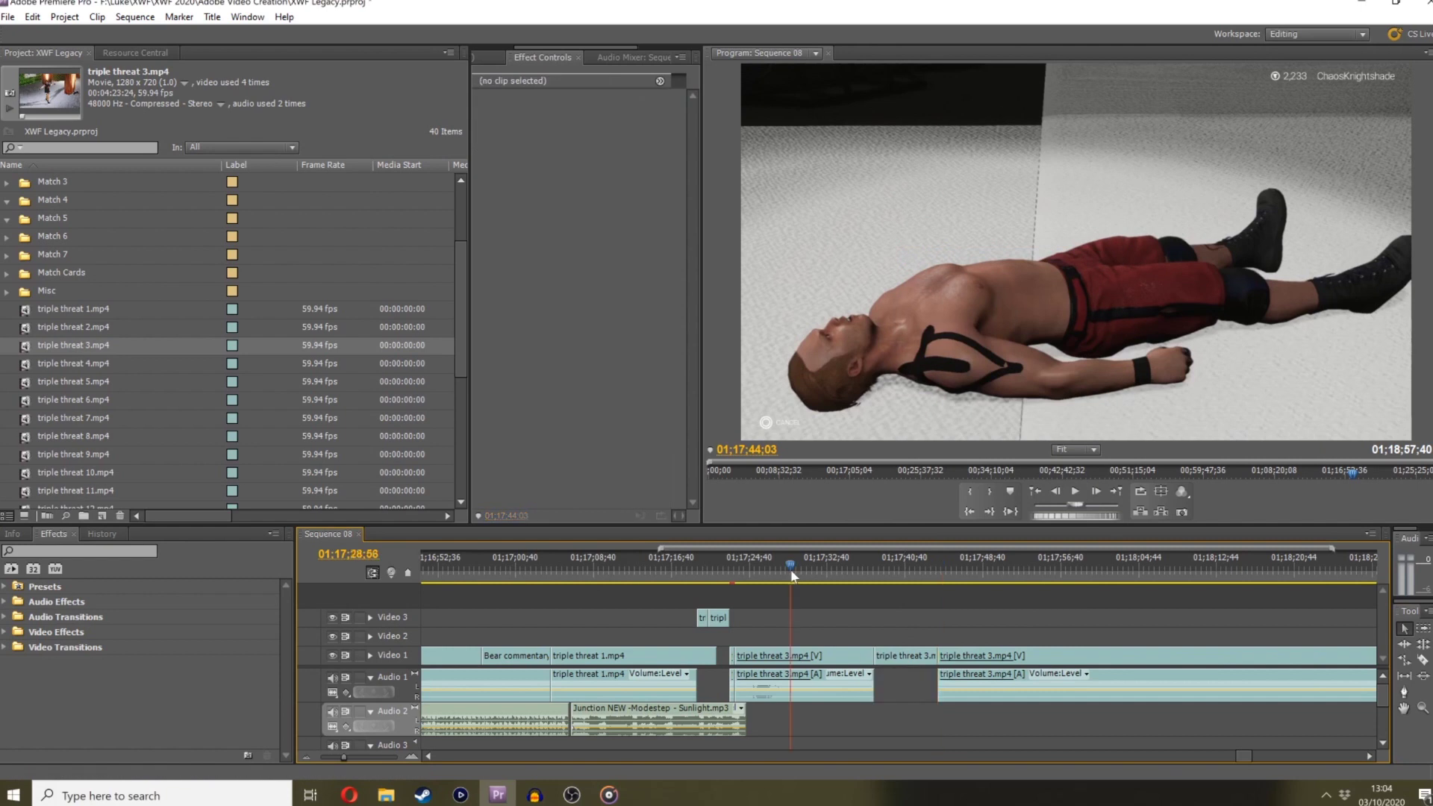
mouse_move(791, 574)
mouse_down()
mouse_move(767, 567)
mouse_move(781, 578)
mouse_up()
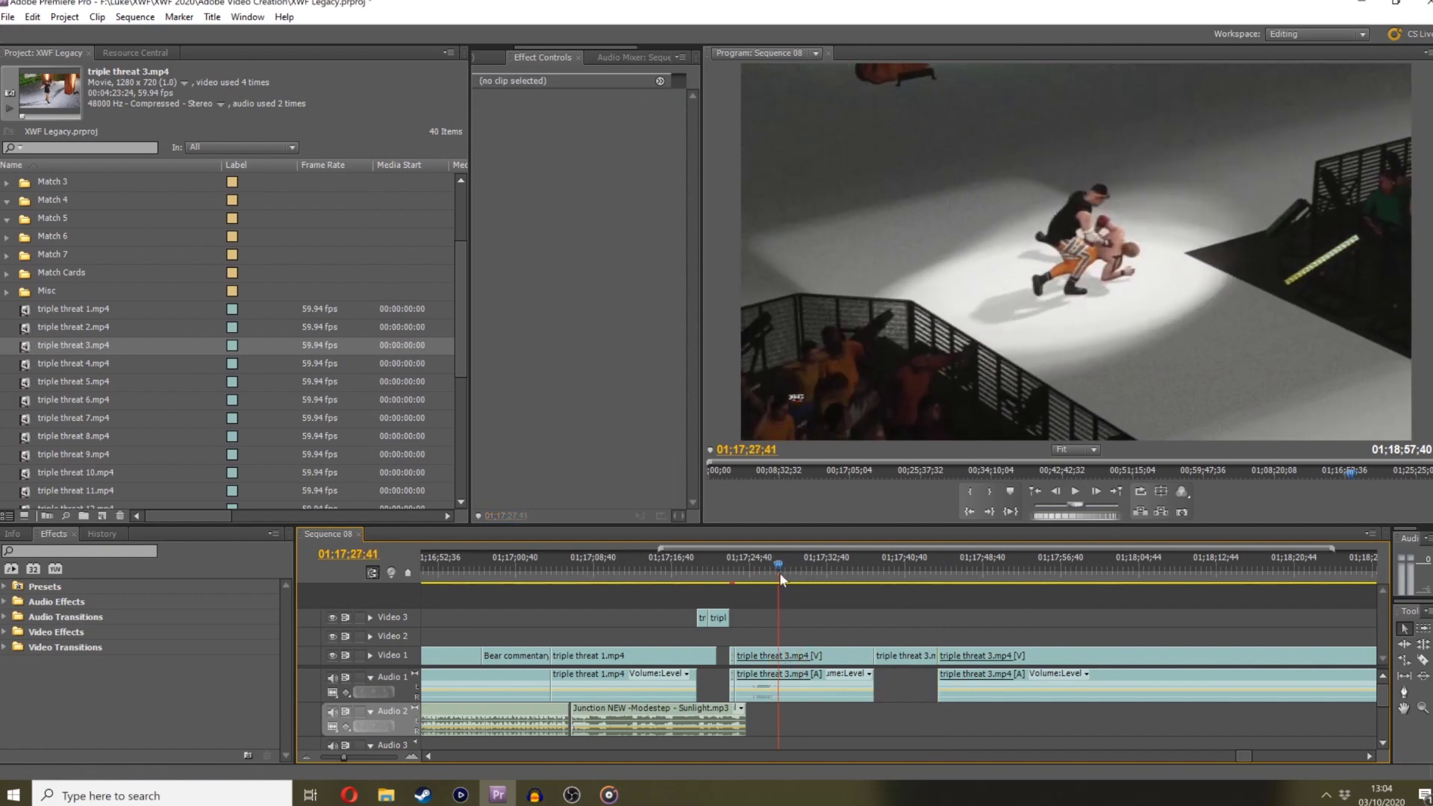
click(778, 678)
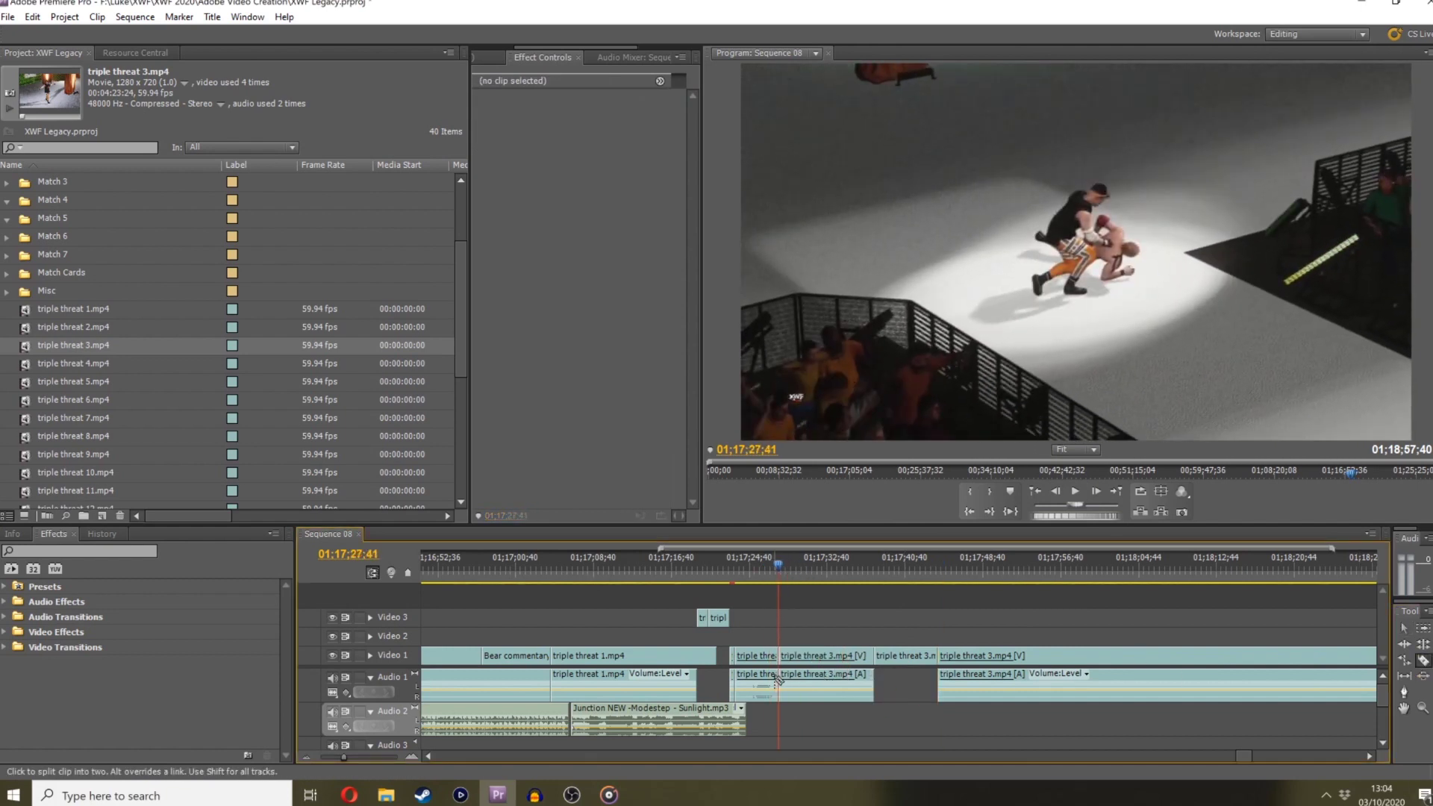
key(space)
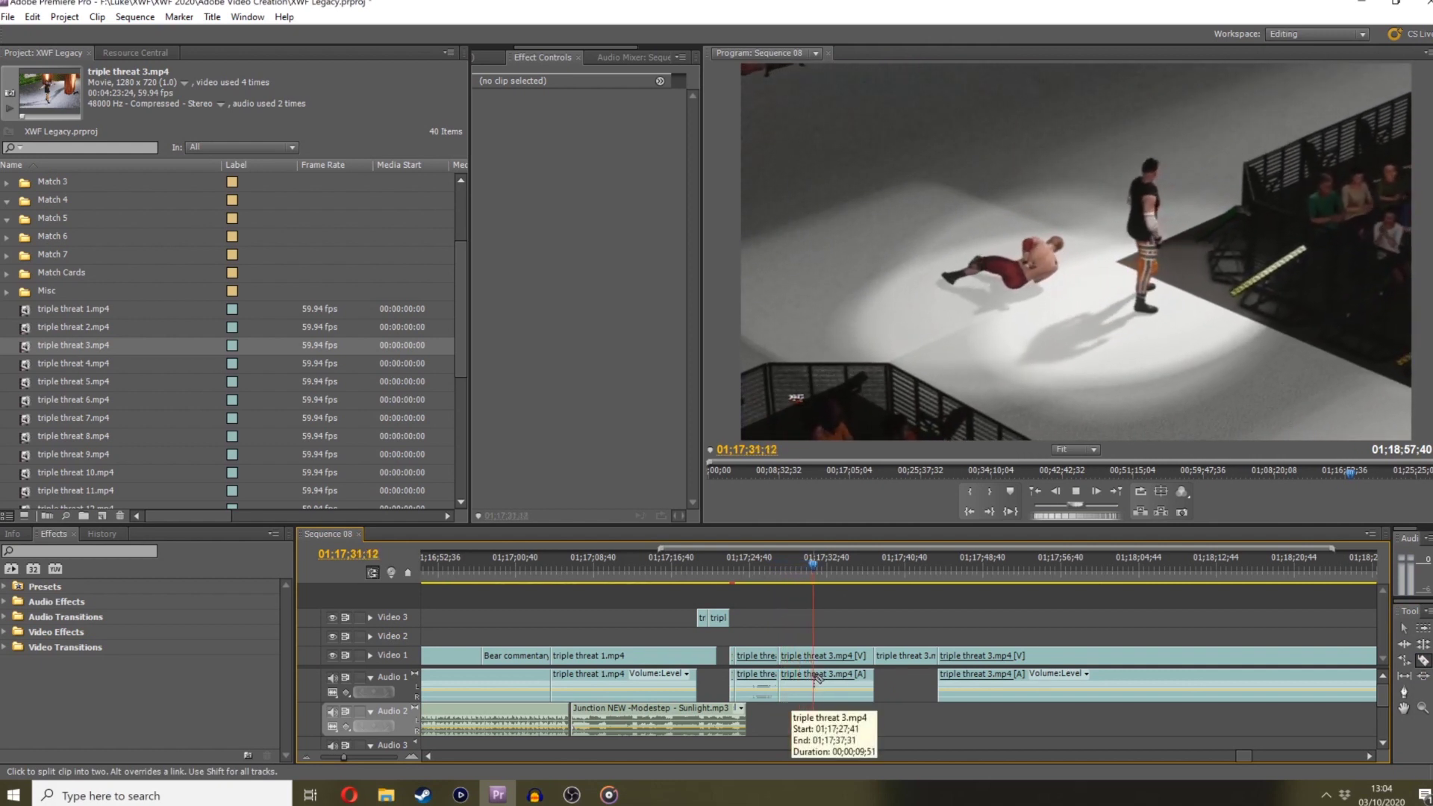
key(space)
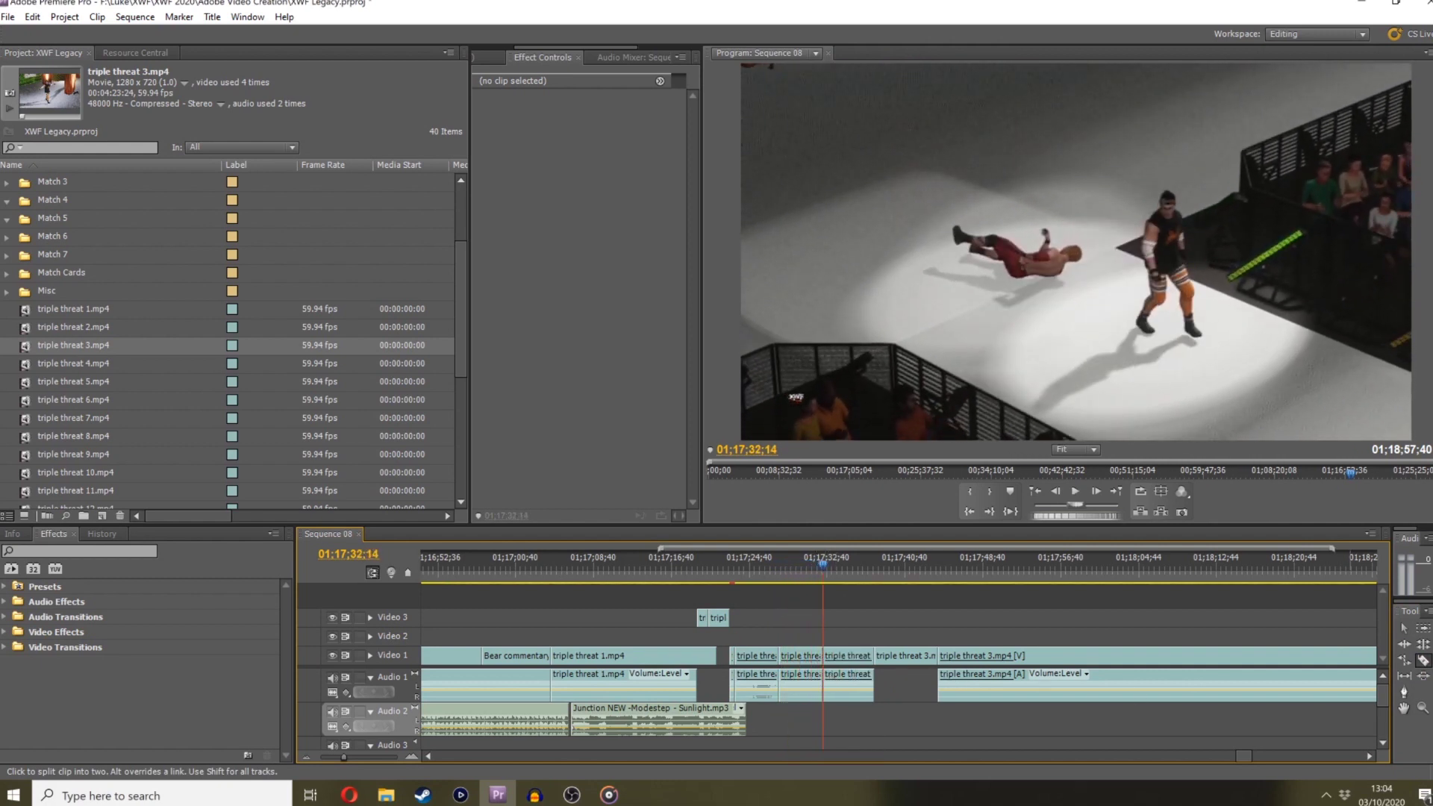
click(1404, 629)
Unlink the audio chunk, place it under the silent short piece at 01;17;37, and stretch it to fill the gap
right_click(815, 698)
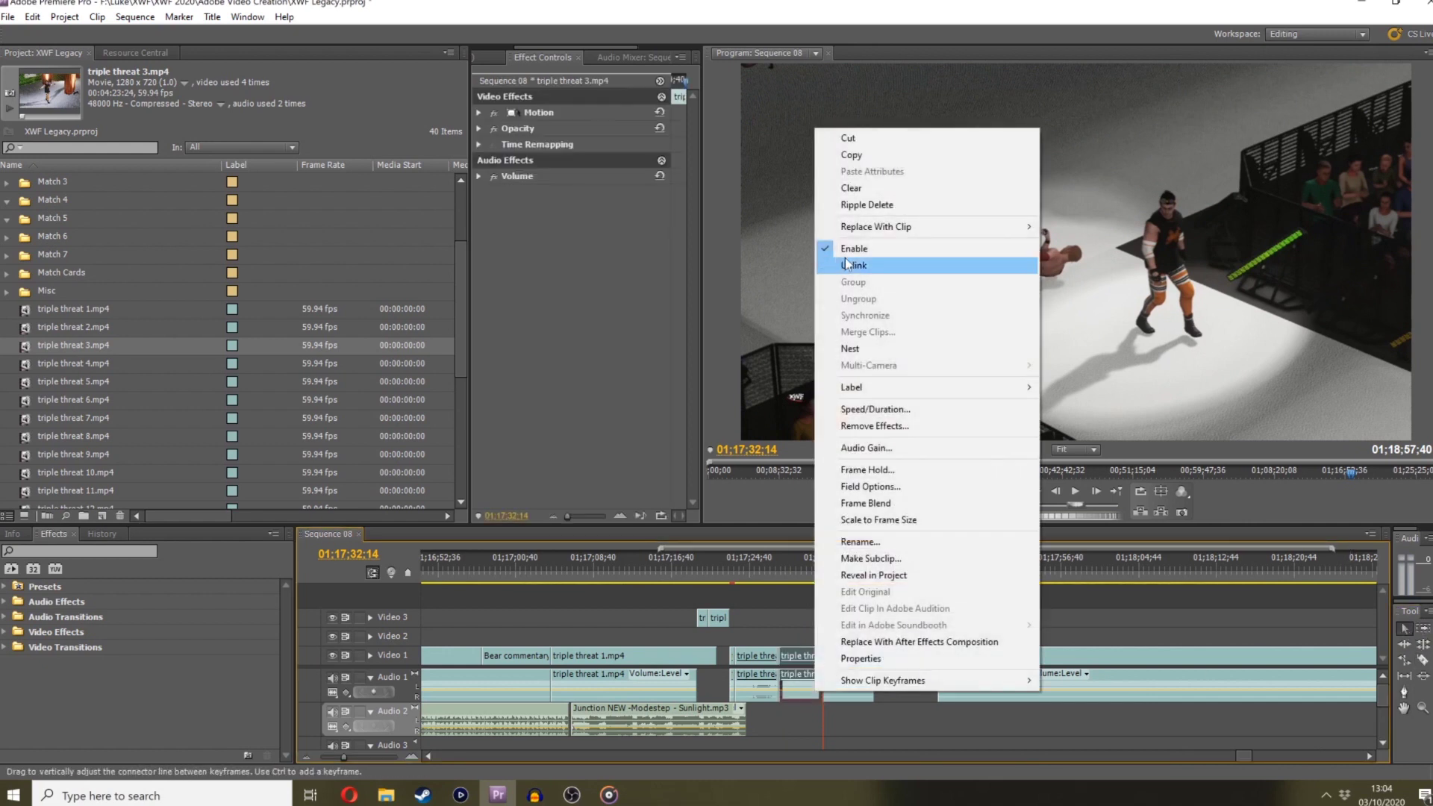
click(854, 266)
click(871, 564)
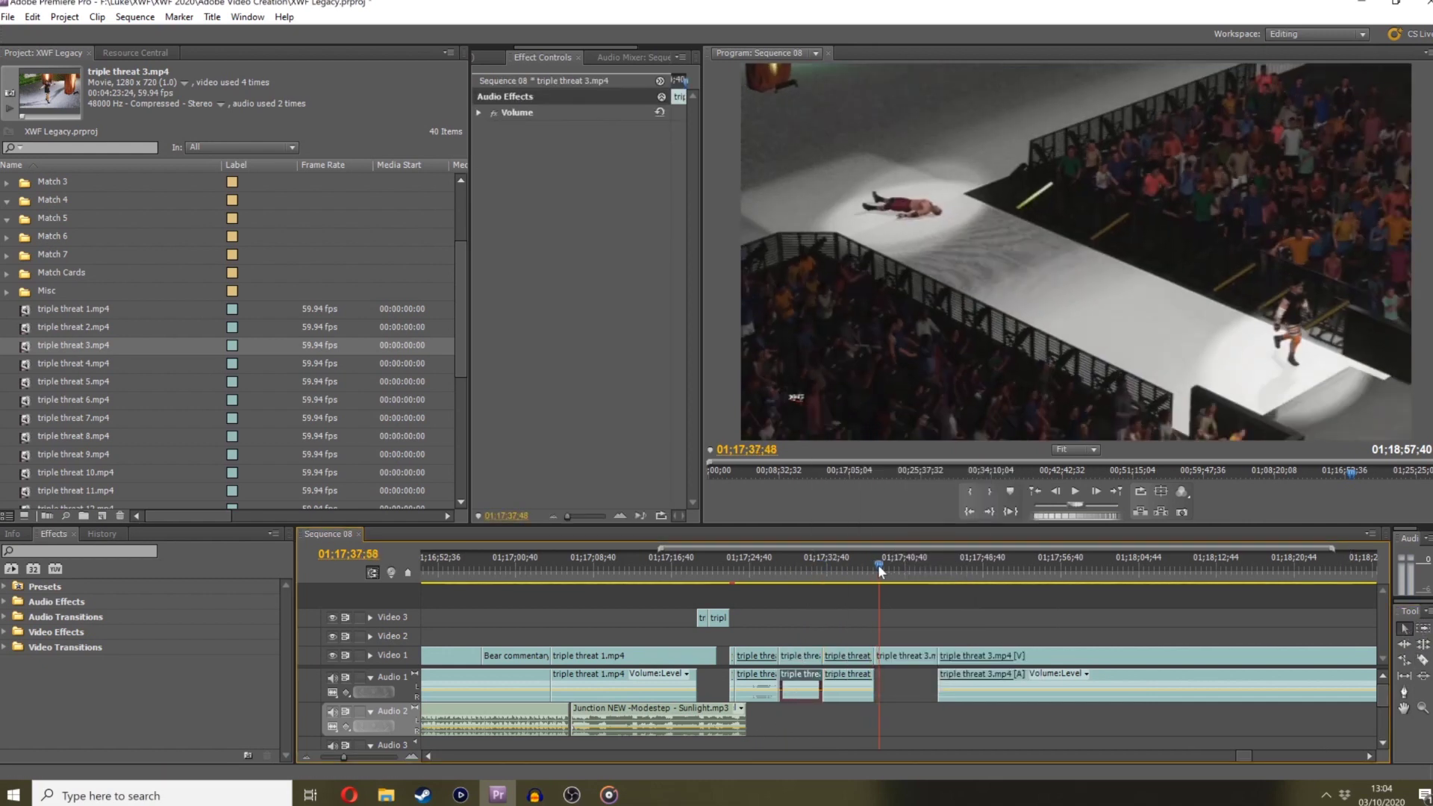
drag(872, 566, 874, 566)
key(ctrl+v)
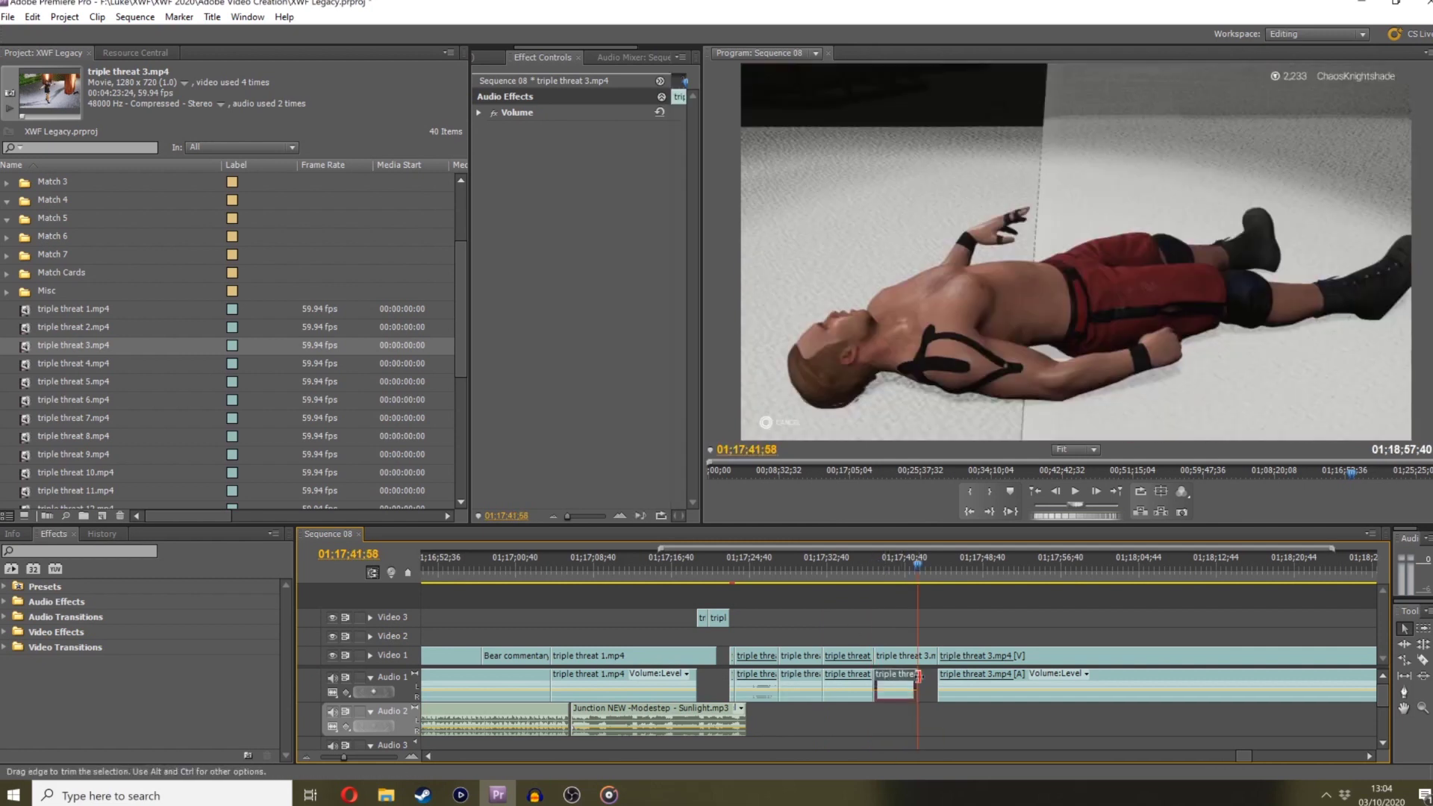
click(859, 558)
key(space)
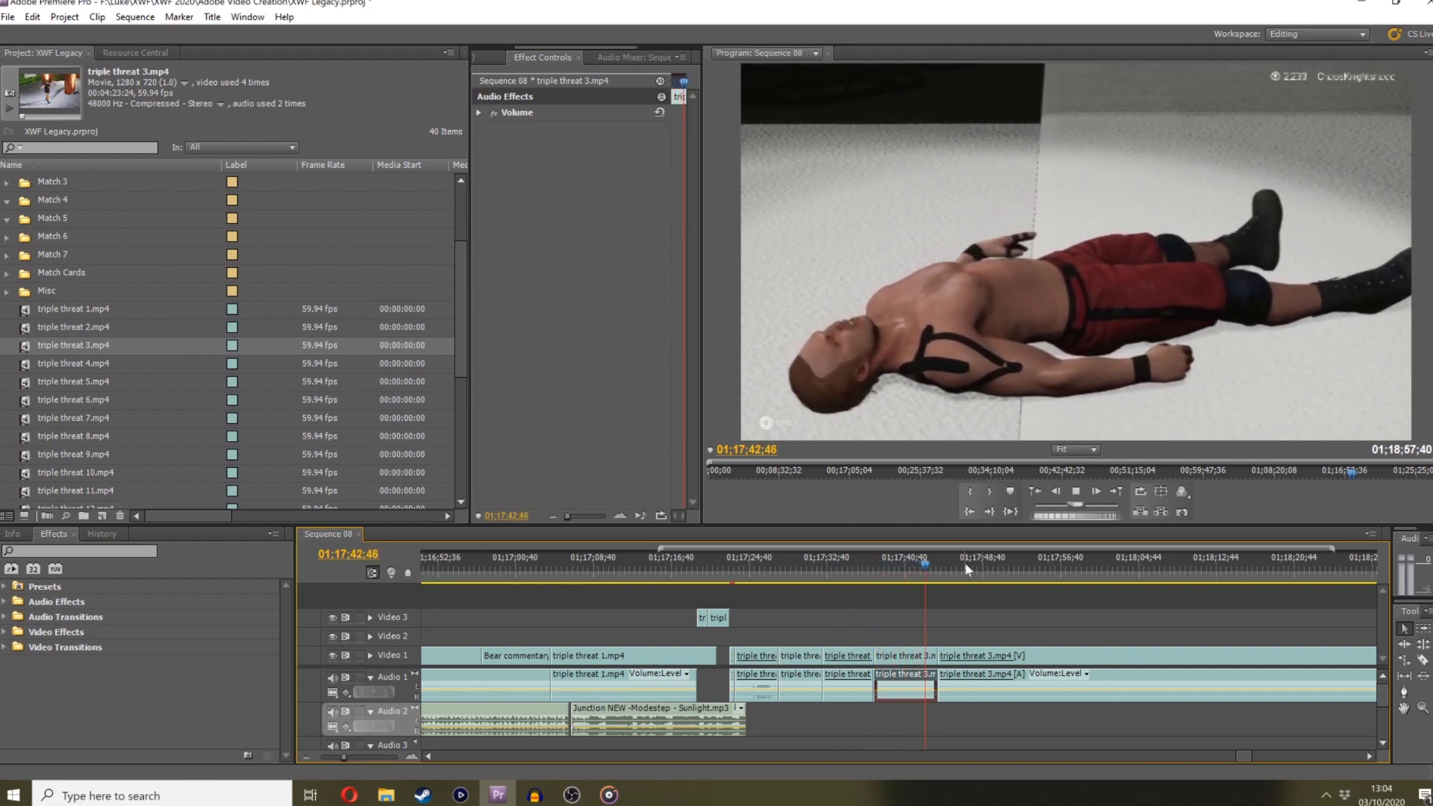
drag(931, 566, 984, 585)
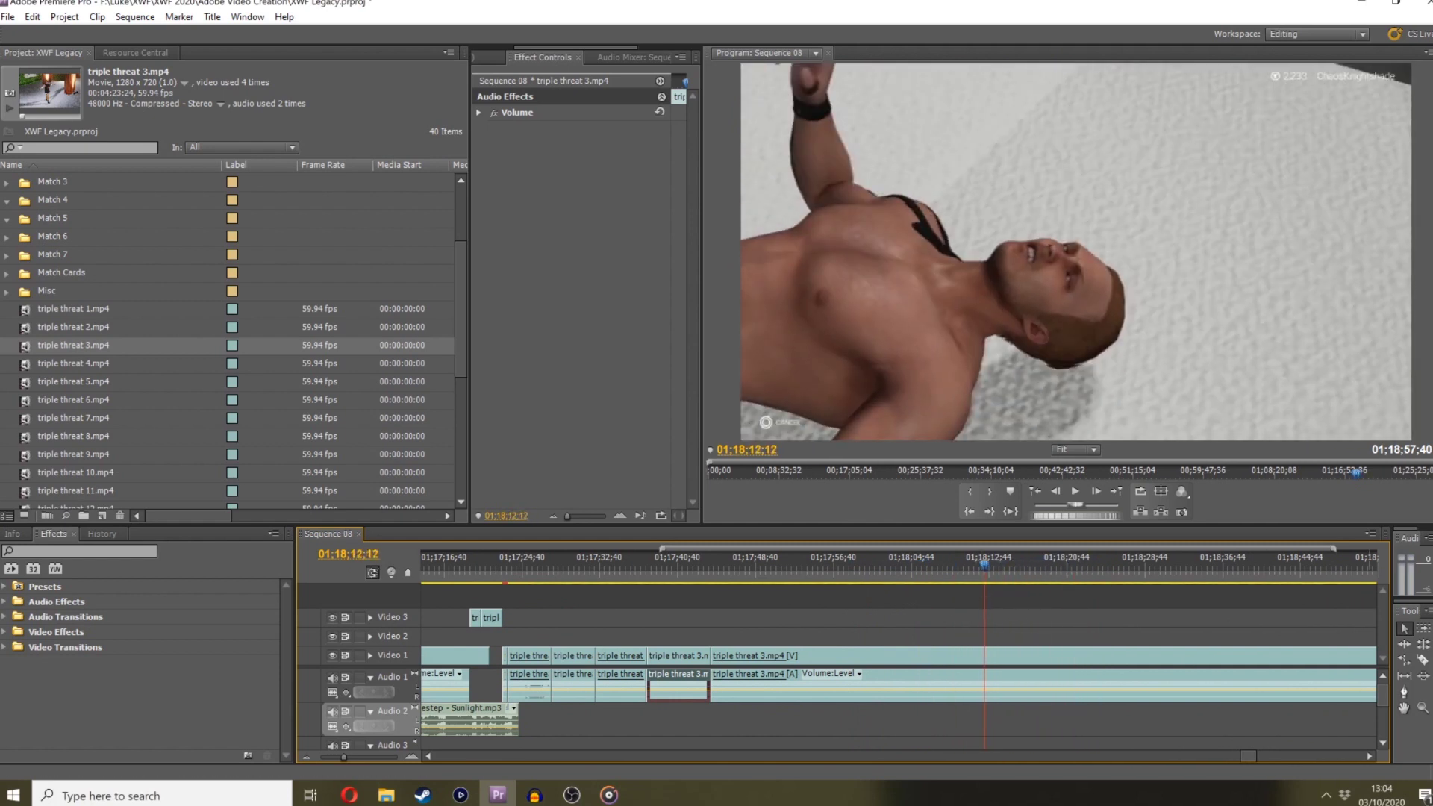
Split triple threat 3 at 01;18;12;12, unlink the new piece, and lift its video onto Video 2
click(1423, 660)
click(986, 662)
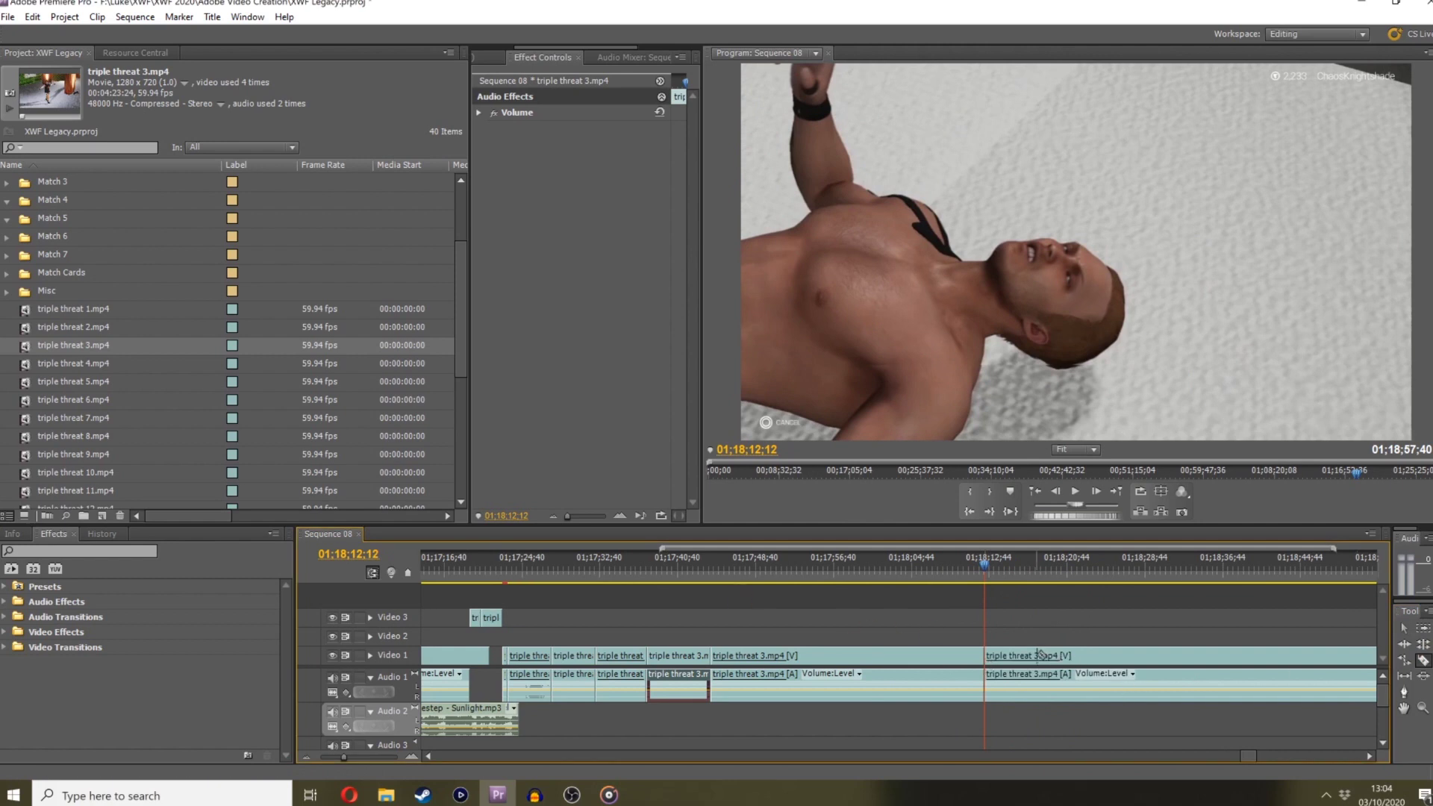
click(1403, 629)
right_click(1000, 655)
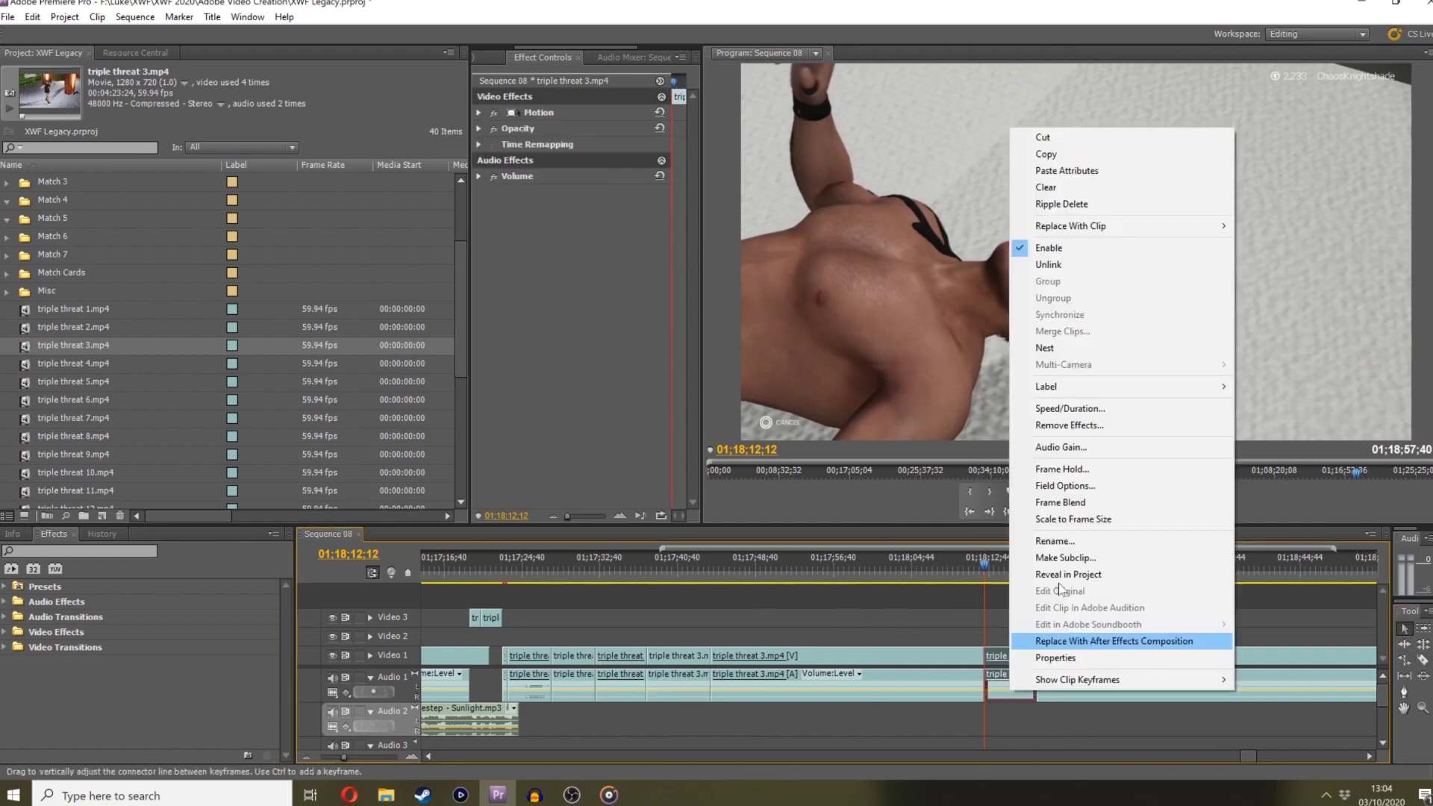
click(1033, 266)
drag(1007, 659, 733, 640)
click(695, 558)
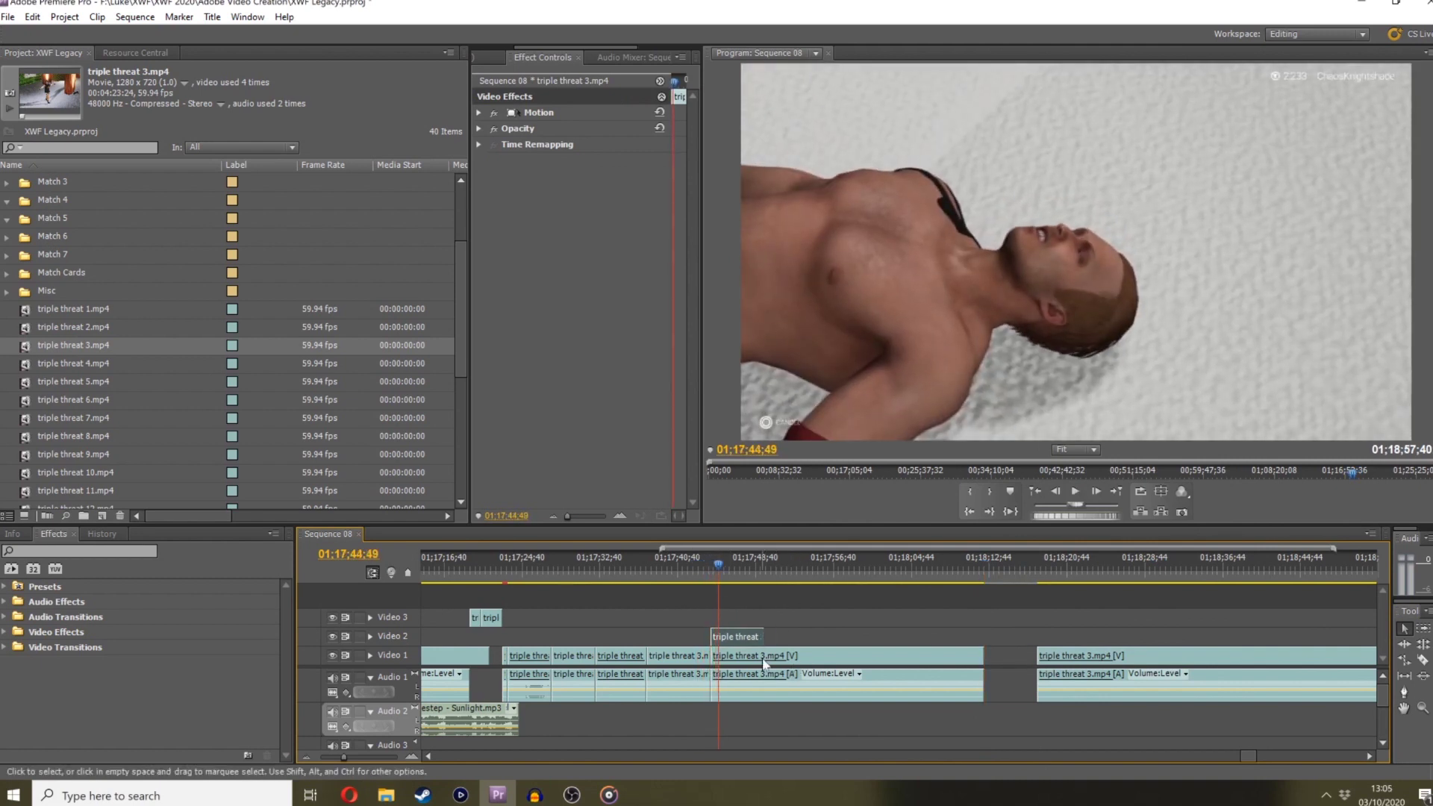
Shift the Video 1 clip about 5 seconds later, extend the earlier audio, and fill the gap with the short piece
drag(767, 662, 819, 663)
drag(708, 678, 758, 683)
drag(743, 634, 735, 655)
click(706, 576)
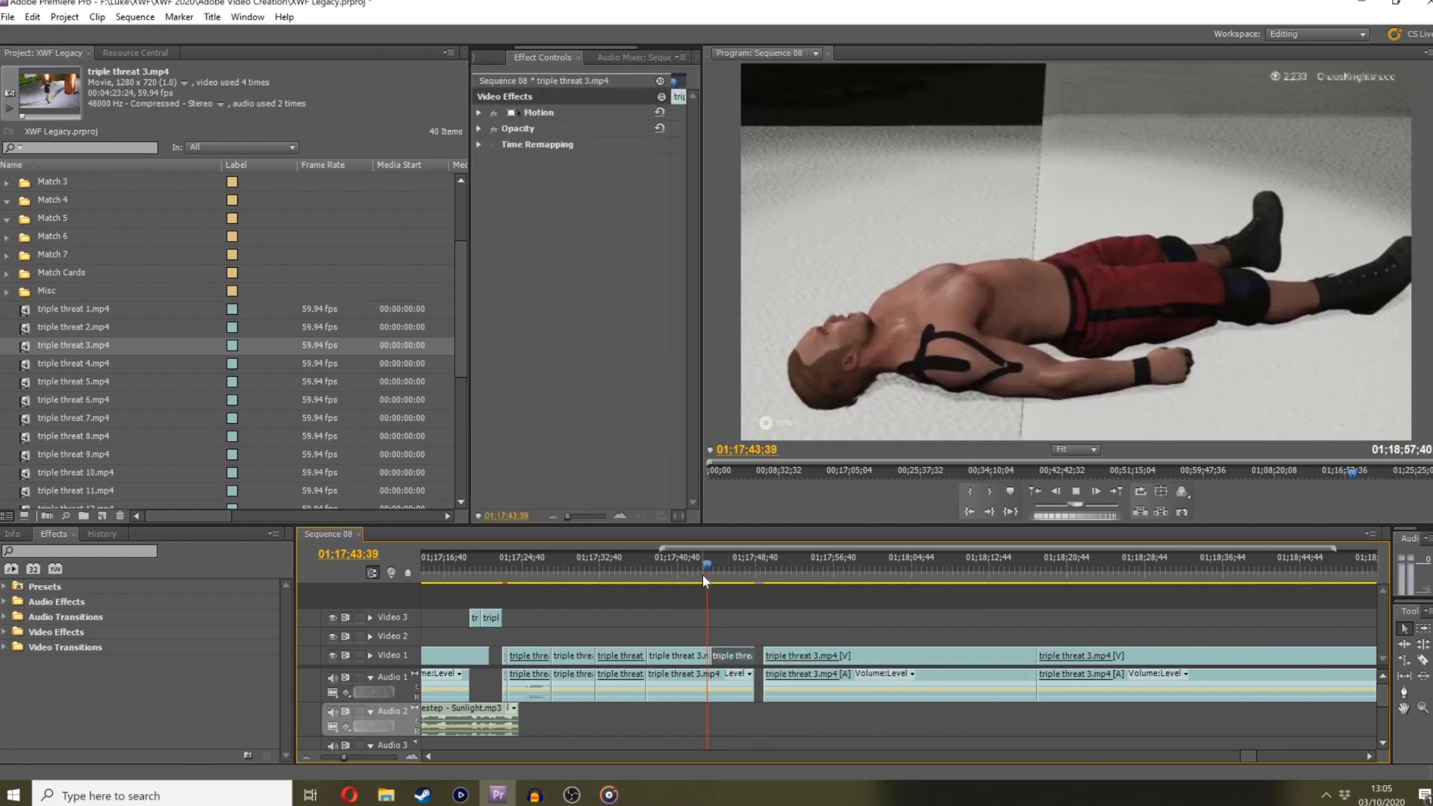
key(space)
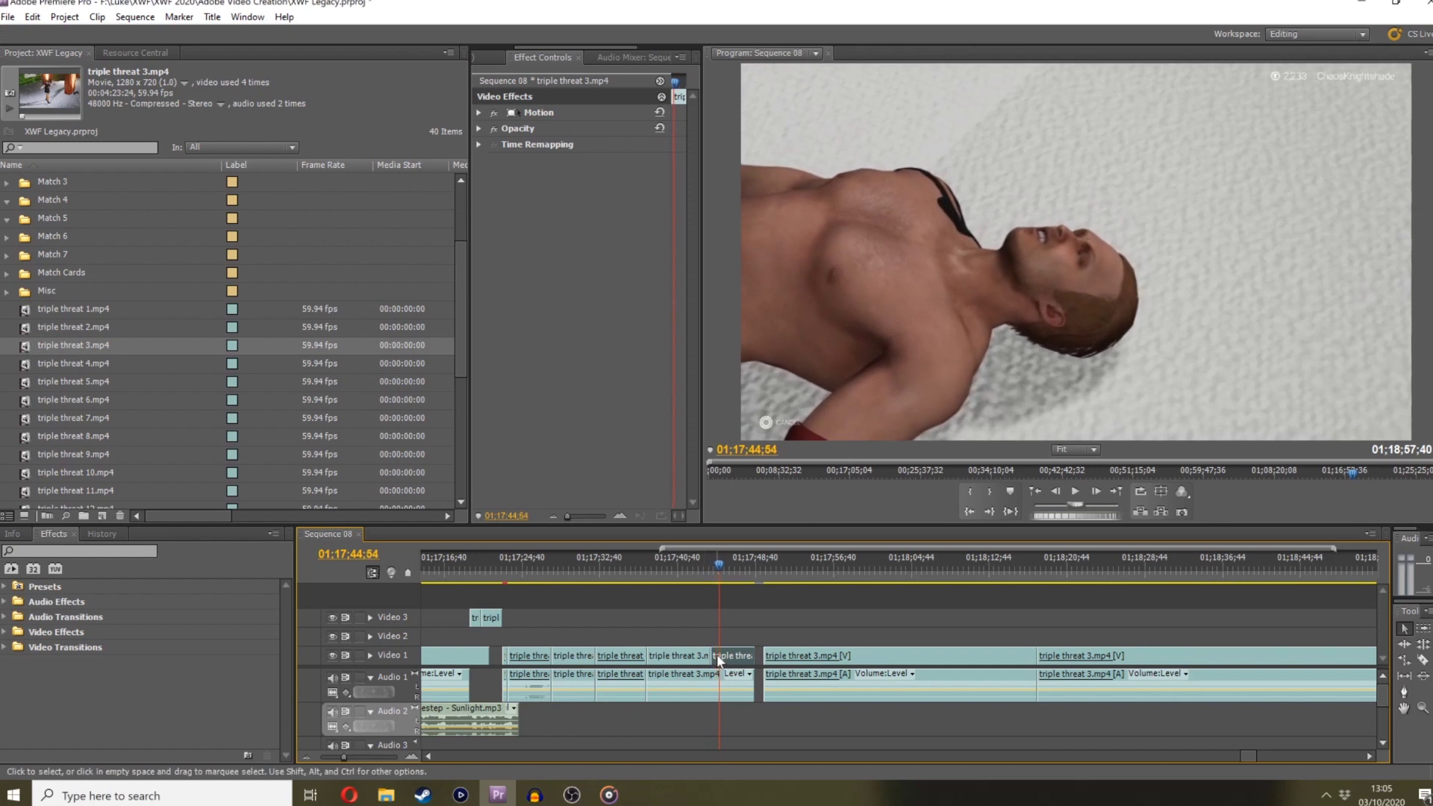
drag(727, 660, 719, 661)
click(706, 574)
key(space)
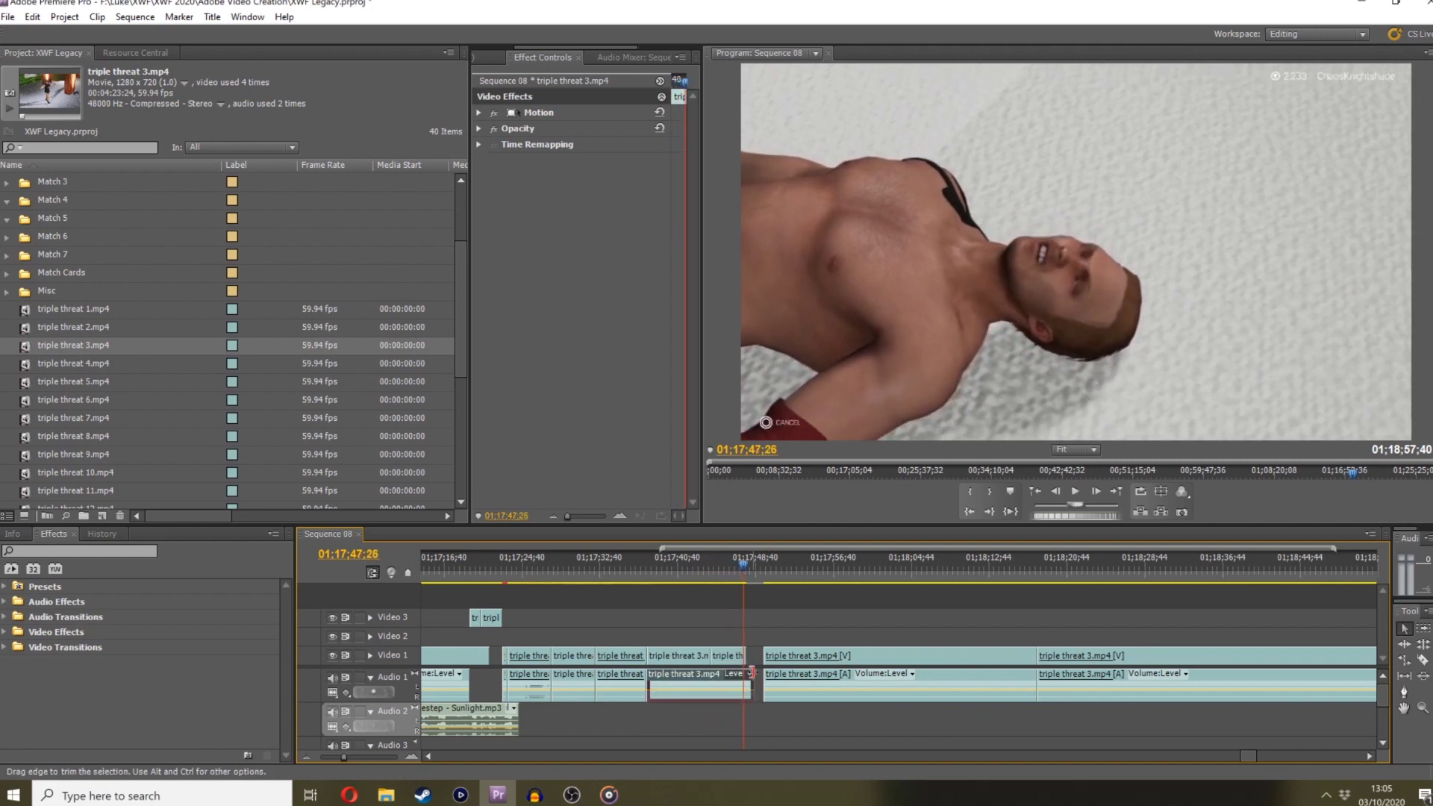
Trim the audio end to the playhead, delete the later triple threat 3 clip, and trim the next clip's start
drag(750, 673, 744, 674)
drag(789, 558, 1205, 600)
click(770, 654)
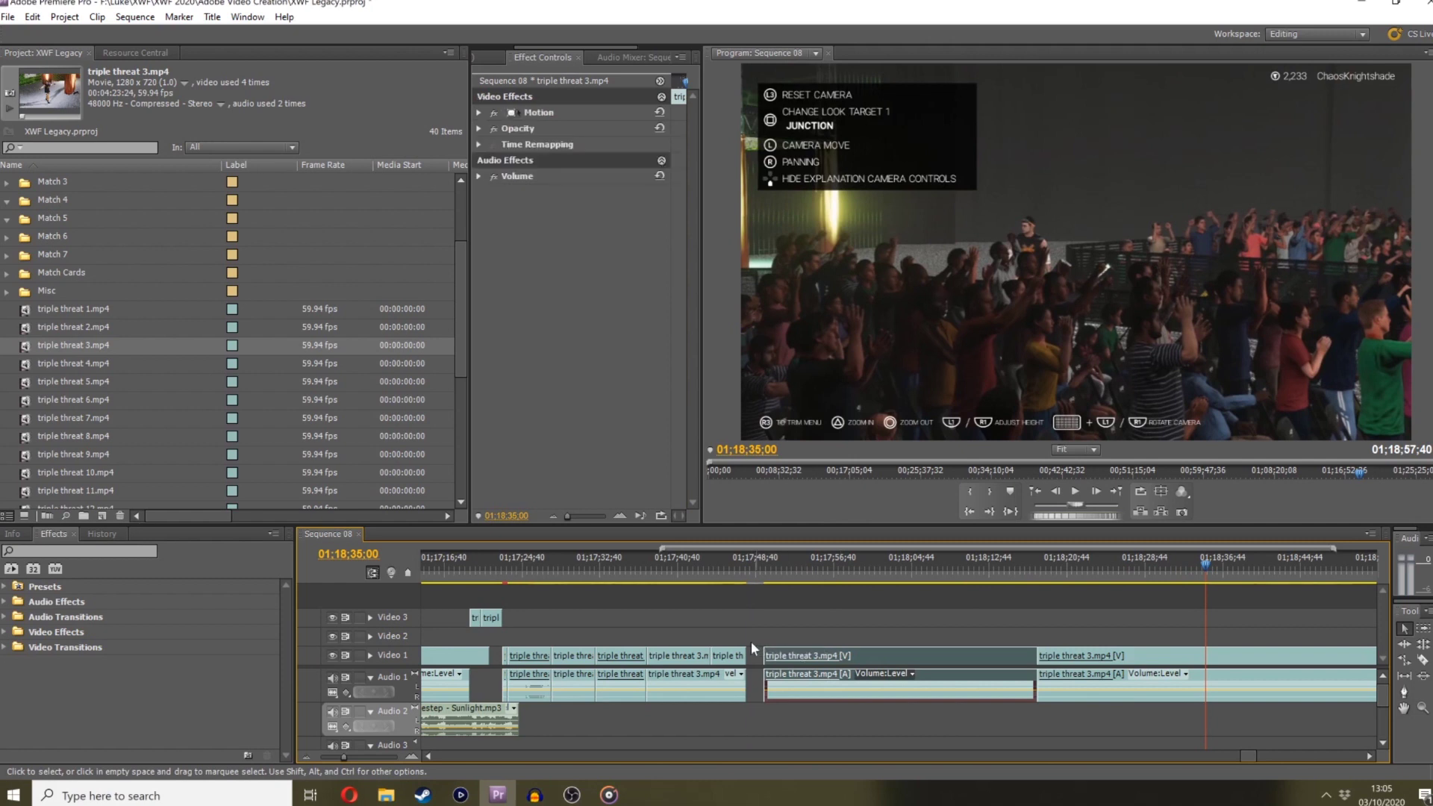
key(Delete)
drag(1038, 655, 1307, 655)
Move triple threat 3 left and trim its head to close the gap, then review it
drag(877, 669, 825, 653)
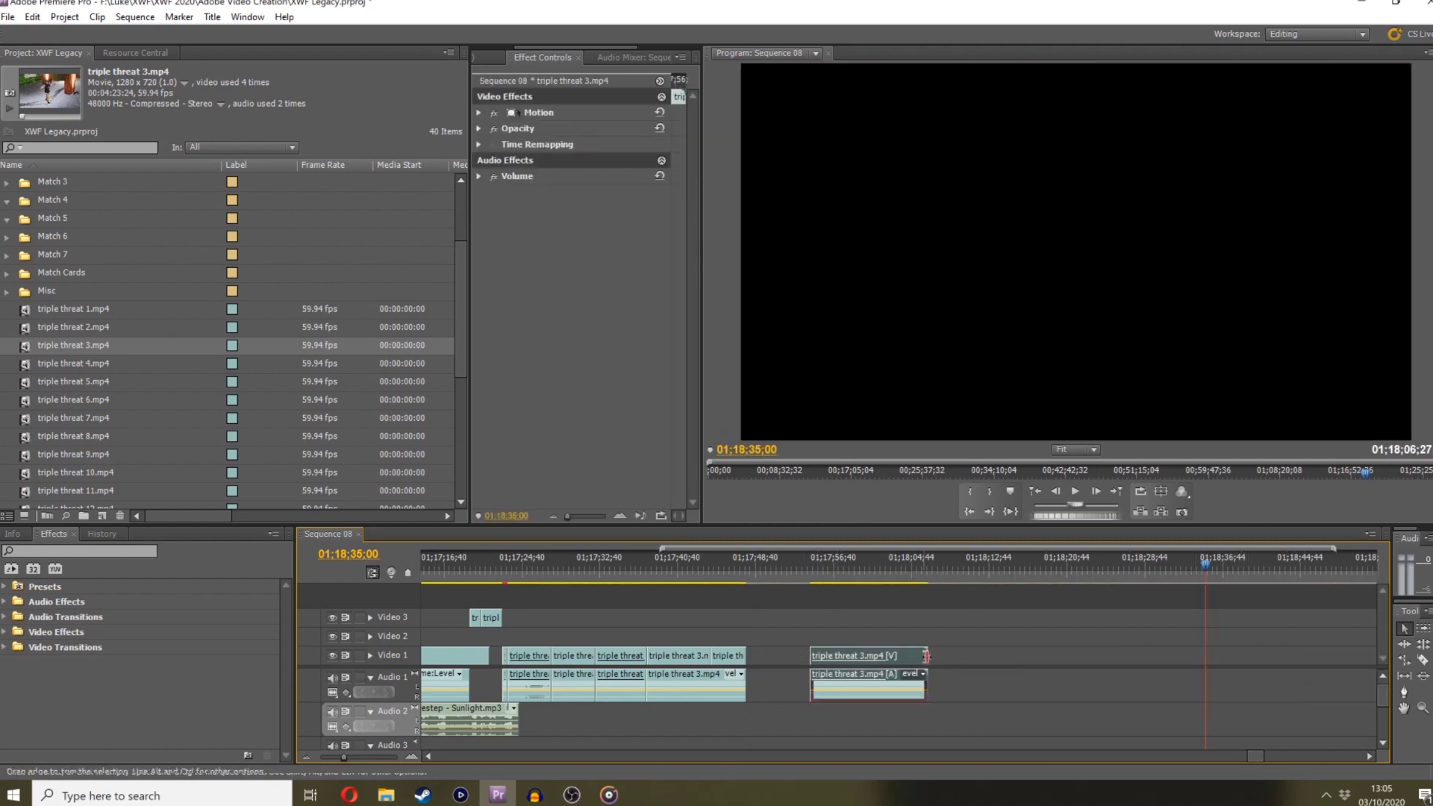
drag(825, 570, 857, 573)
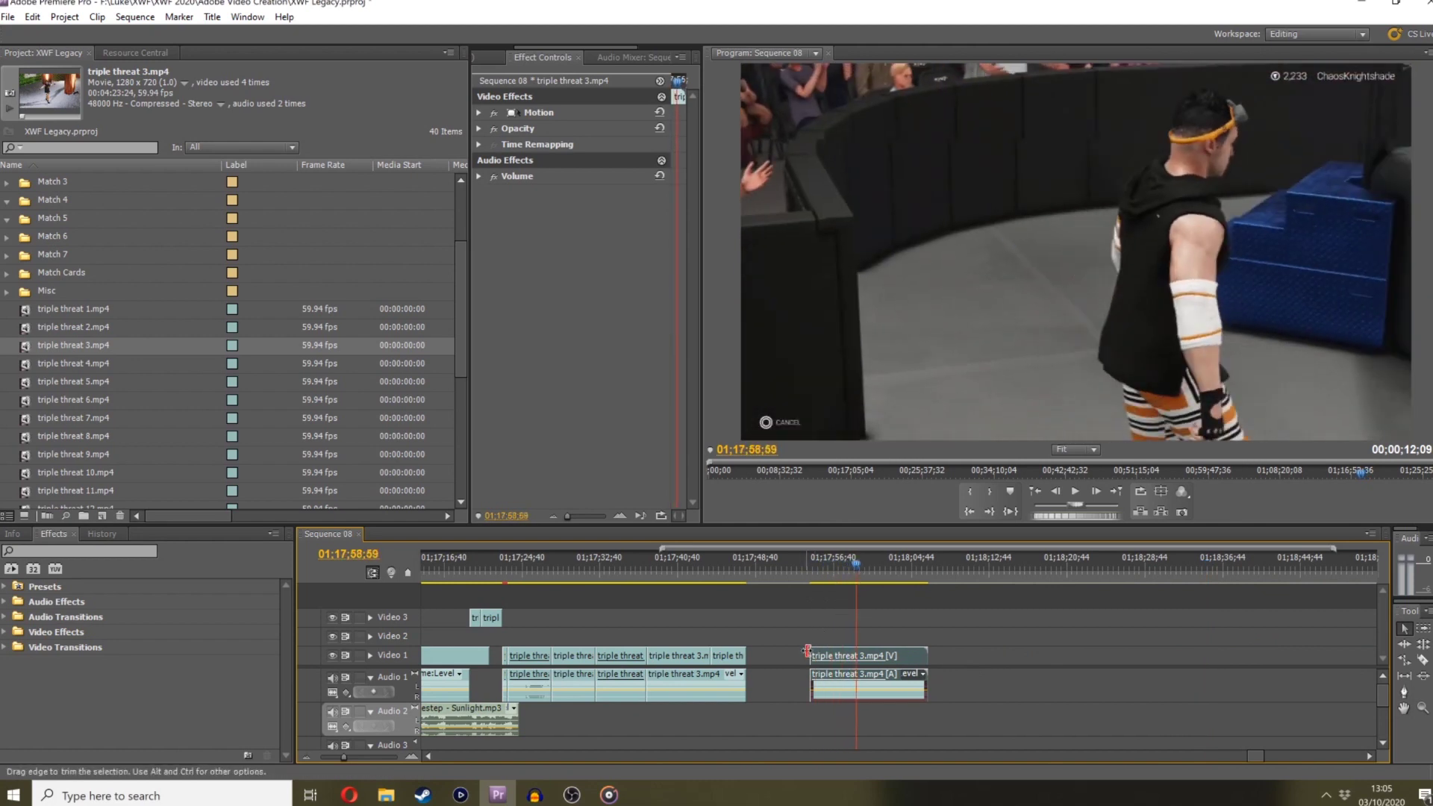
drag(853, 650, 855, 653)
drag(885, 670, 776, 674)
drag(738, 576, 737, 575)
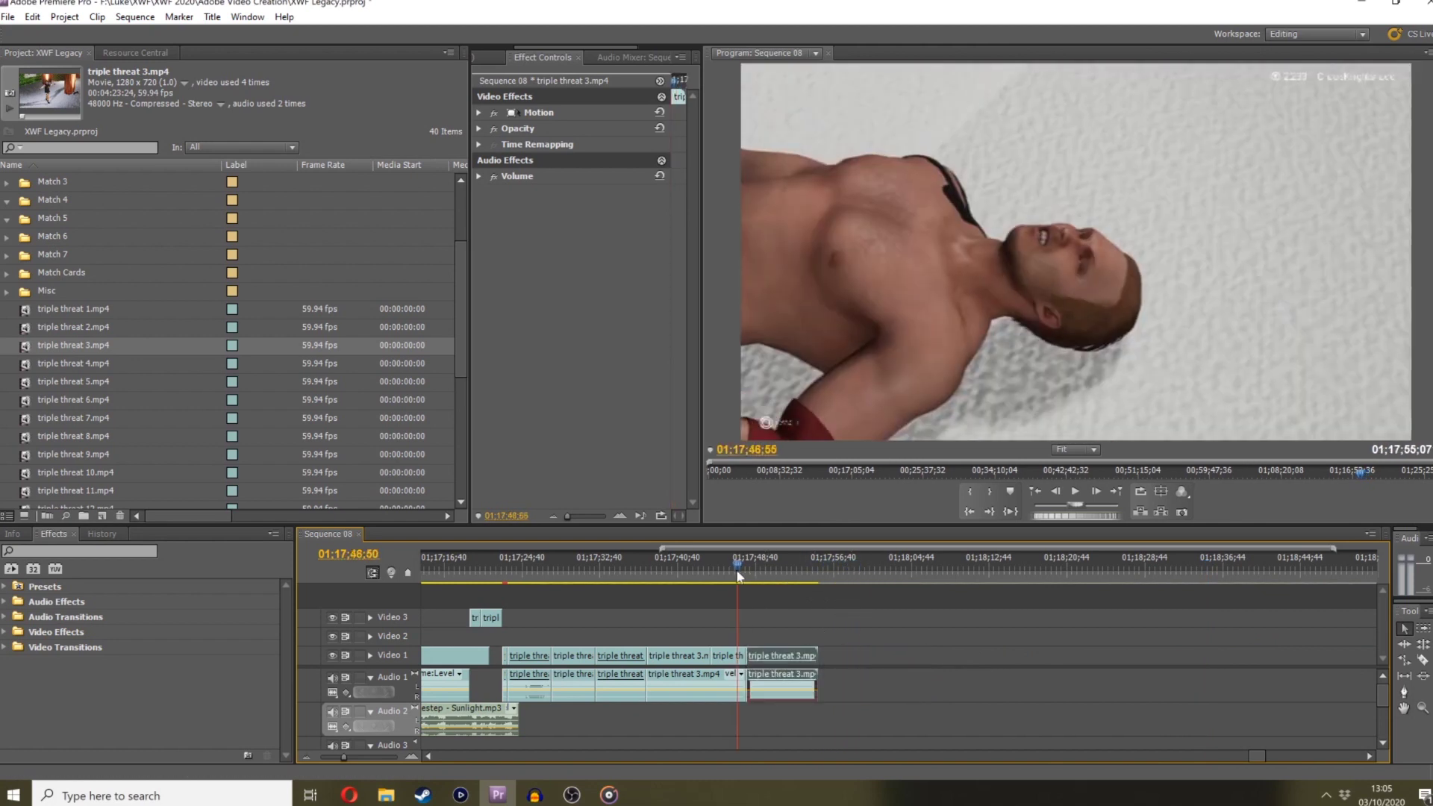
key(space)
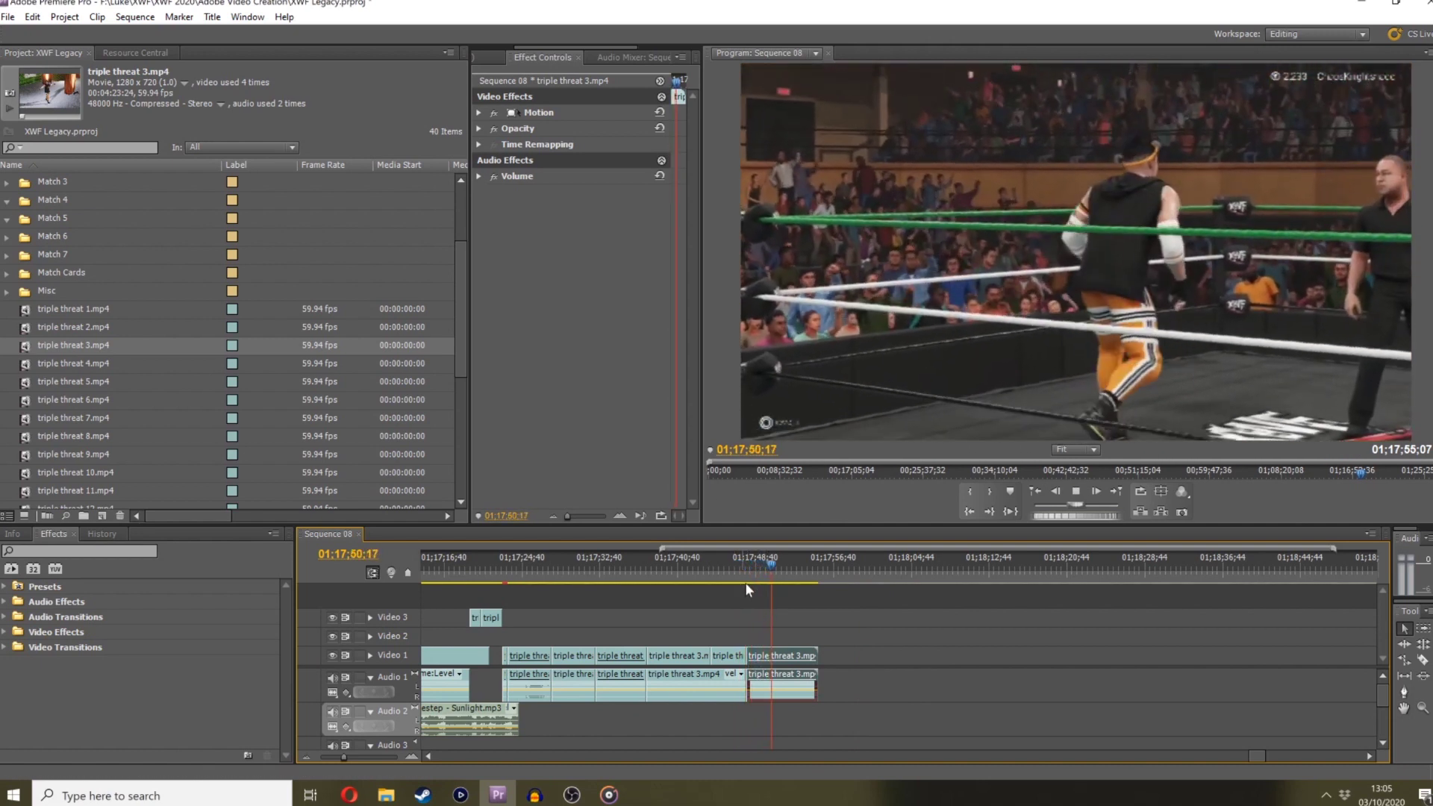
key(space)
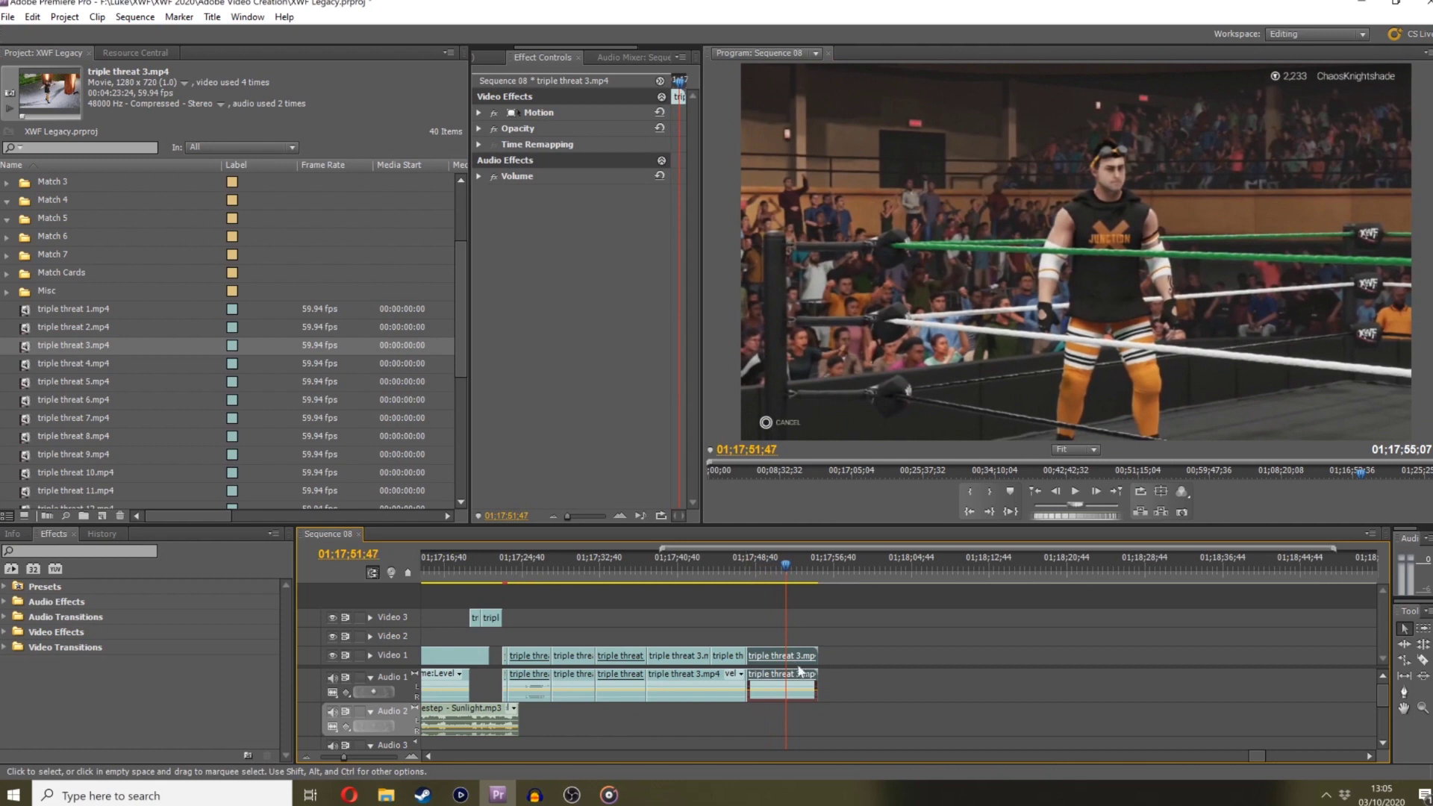
Shorten the last clip, unlink its audio from the video, and delete the end audio
right_click(800, 675)
click(808, 704)
drag(815, 692, 783, 680)
right_click(776, 681)
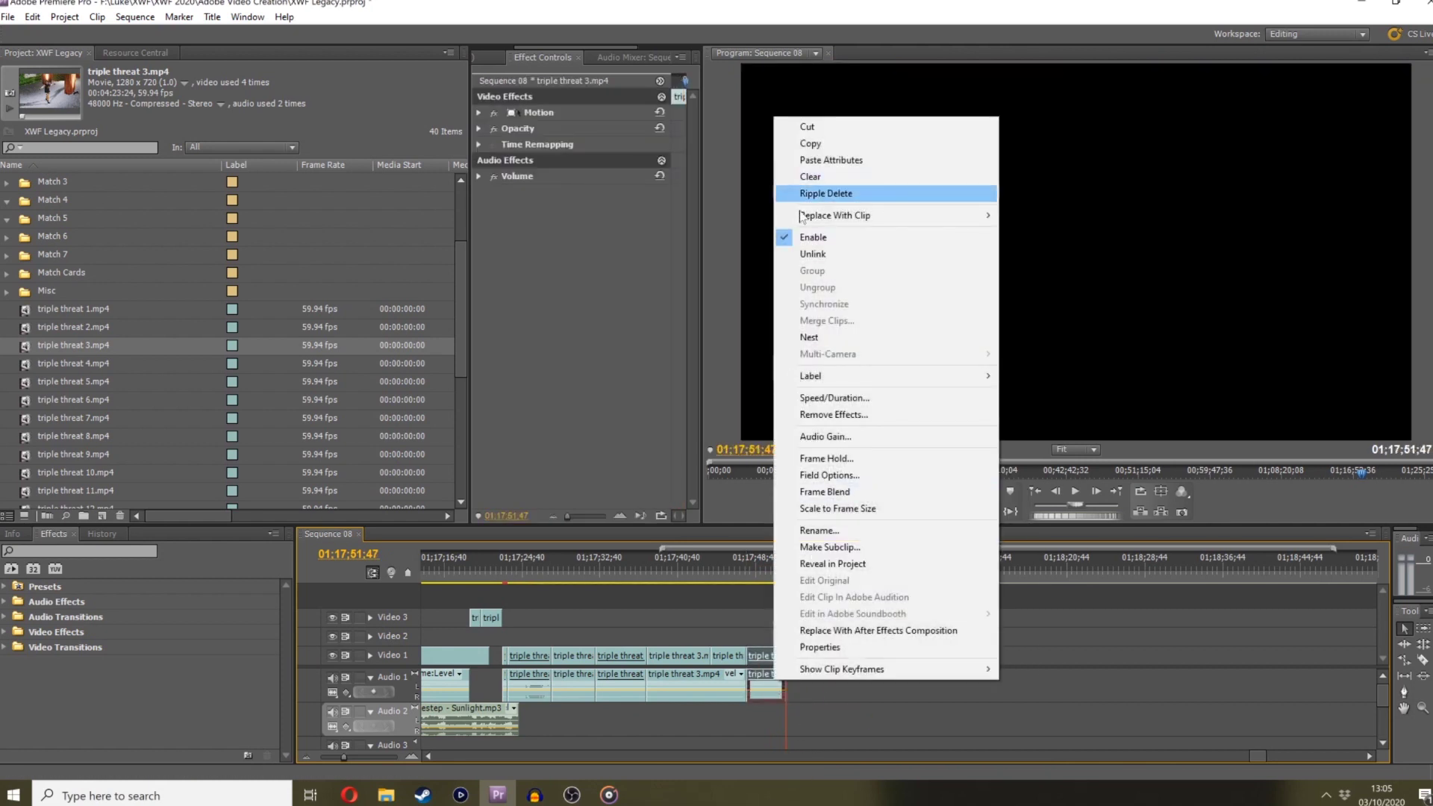
click(813, 255)
click(763, 689)
key(Delete)
Extend the Audio 1 clip beneath the final triple threat 3 video and play the result
click(748, 676)
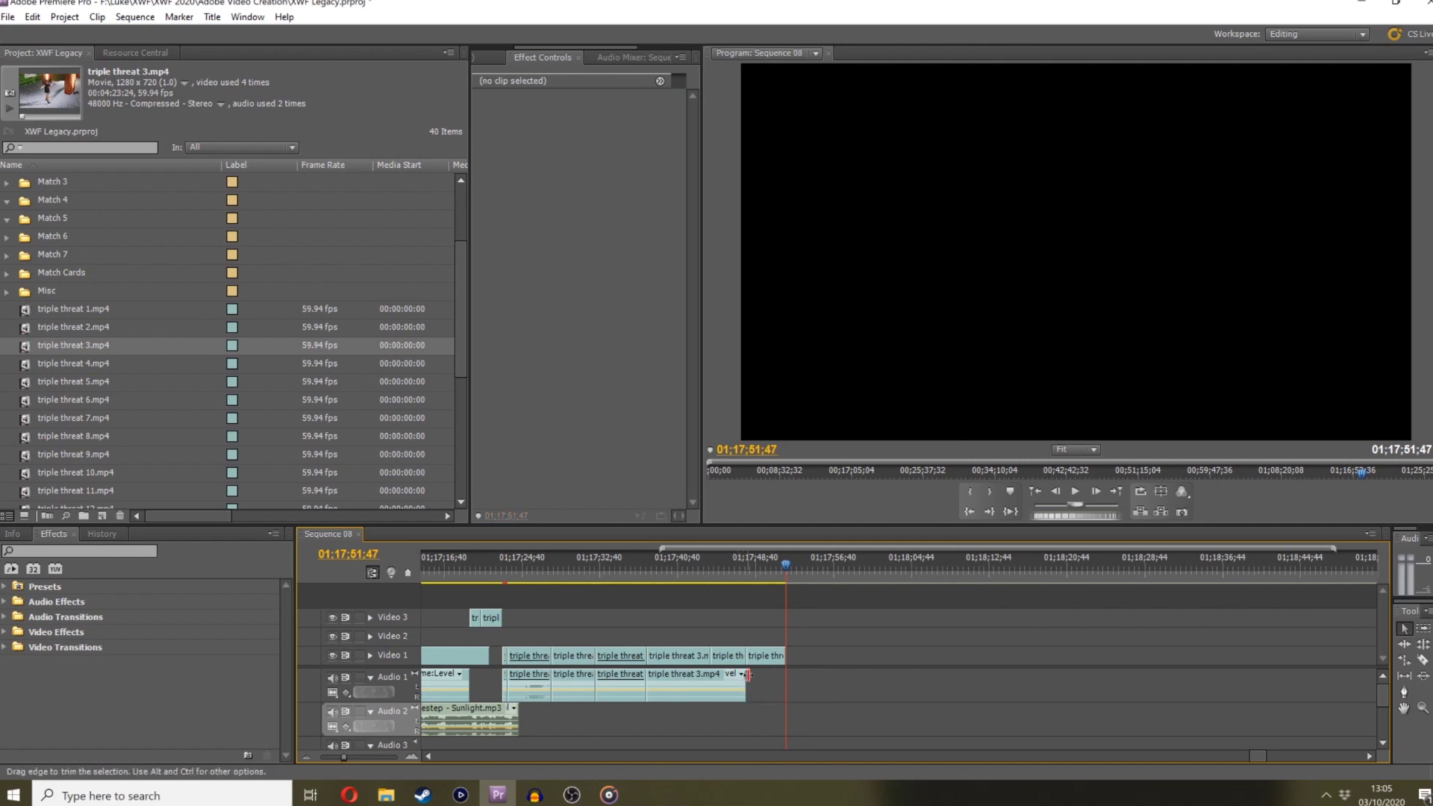
drag(744, 678, 785, 679)
drag(744, 576, 750, 575)
key(space)
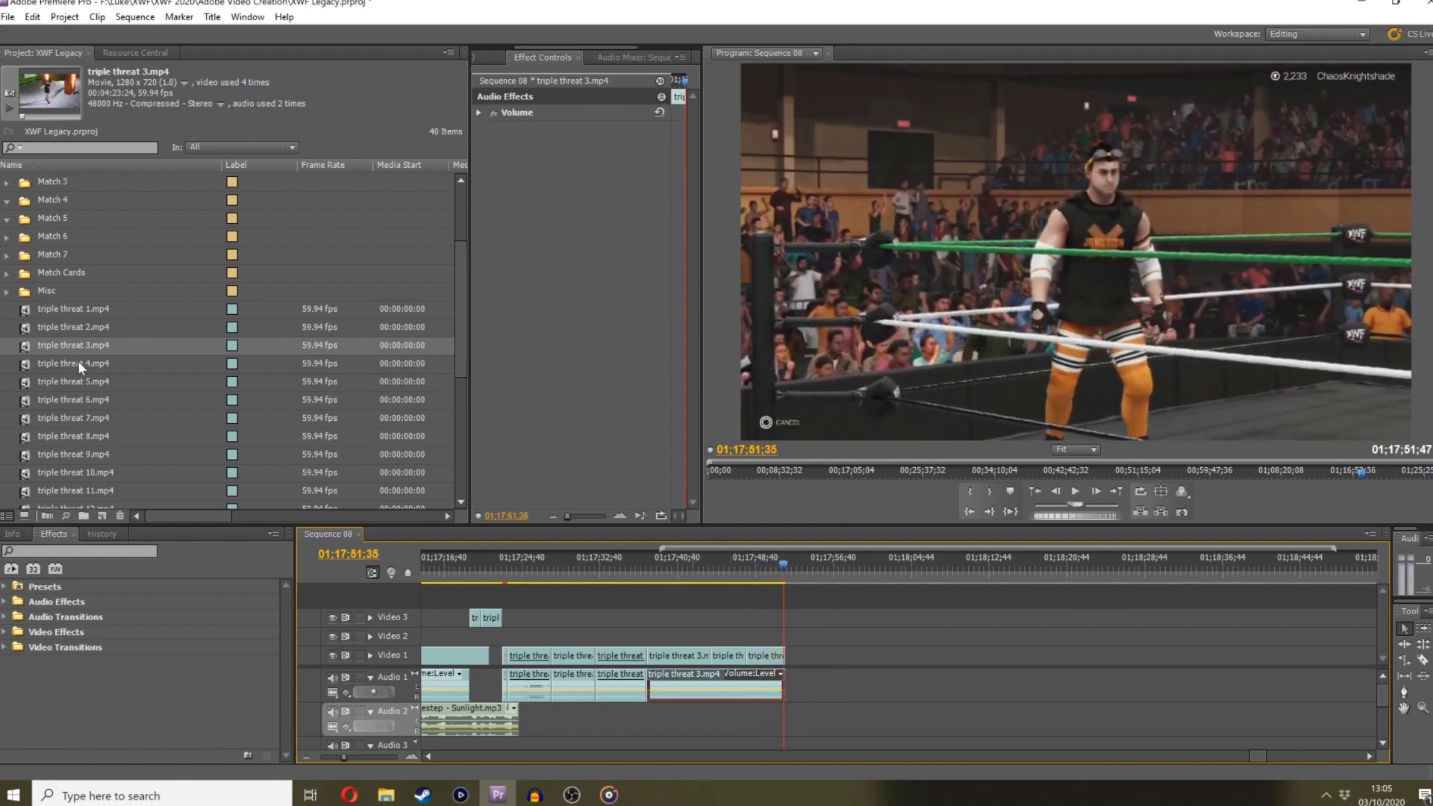
Place triple threat 4.mp4 in the sequence and trim its start to close the gap
drag(77, 360, 835, 657)
click(835, 571)
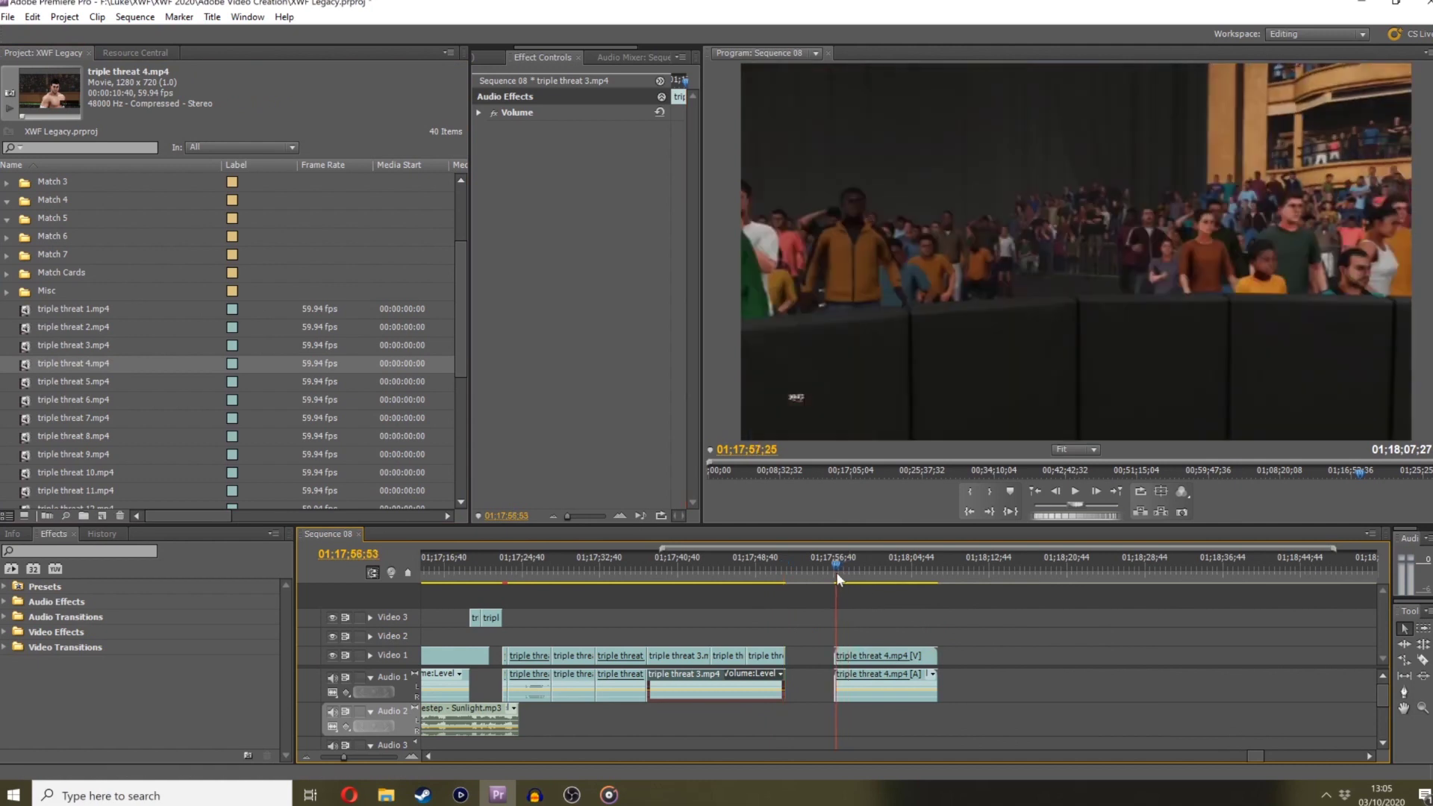
mouse_move(836, 572)
mouse_down()
mouse_move(856, 572)
mouse_move(843, 571)
mouse_up()
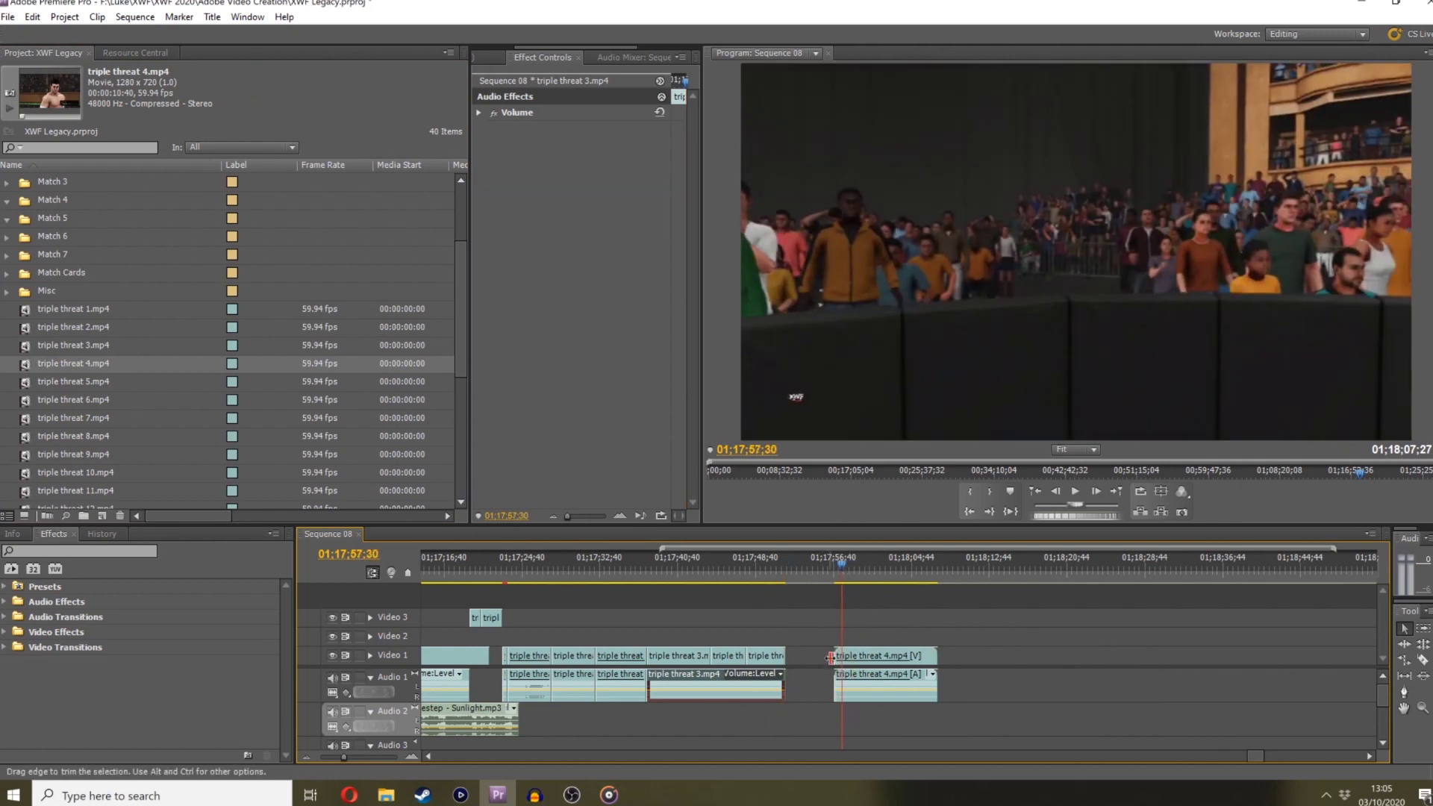
drag(832, 658, 849, 658)
click(778, 568)
key(space)
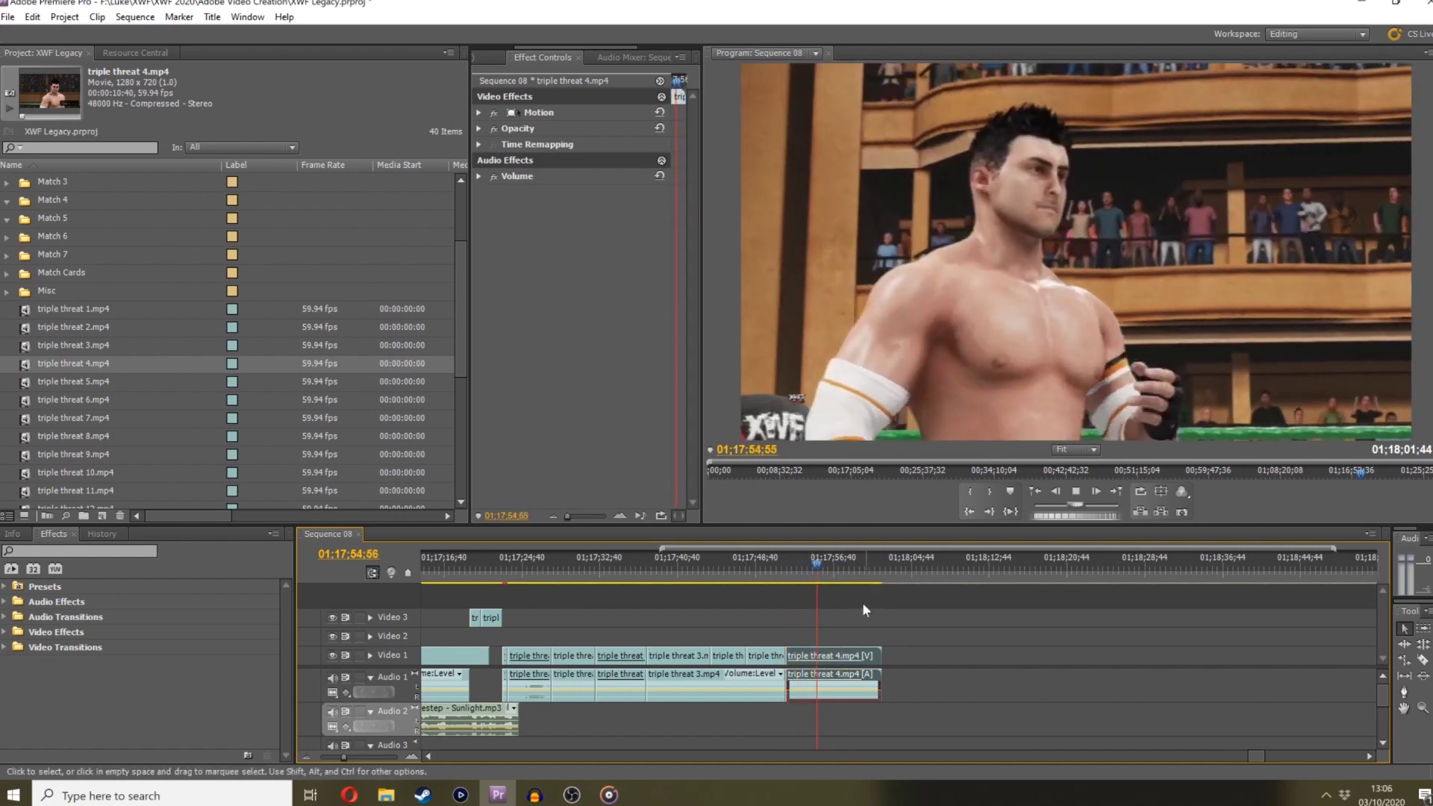
key(space)
Cut triple threat 4 at the chosen point and delete the unwanted remainder
drag(819, 571, 812, 576)
key(c)
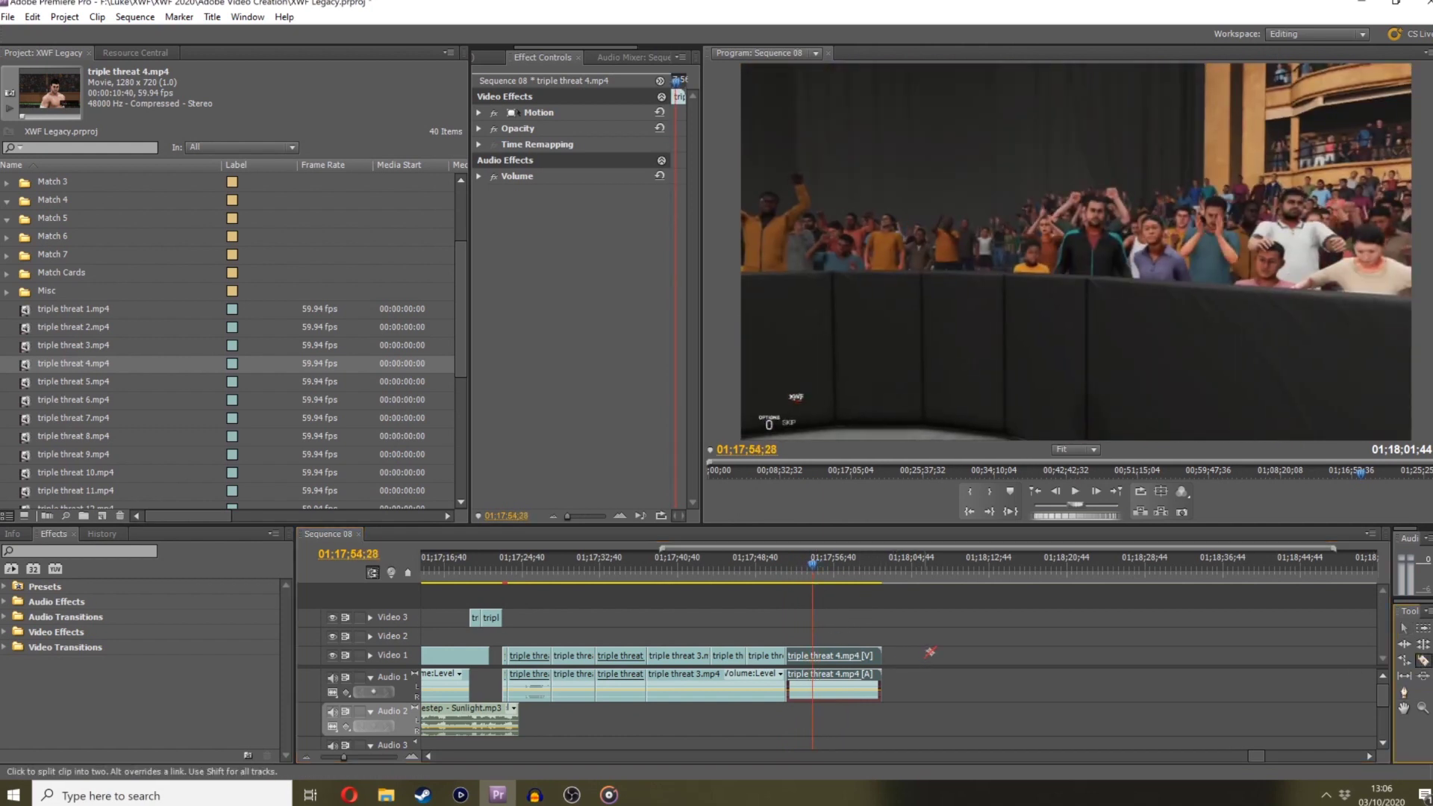
click(823, 654)
click(868, 652)
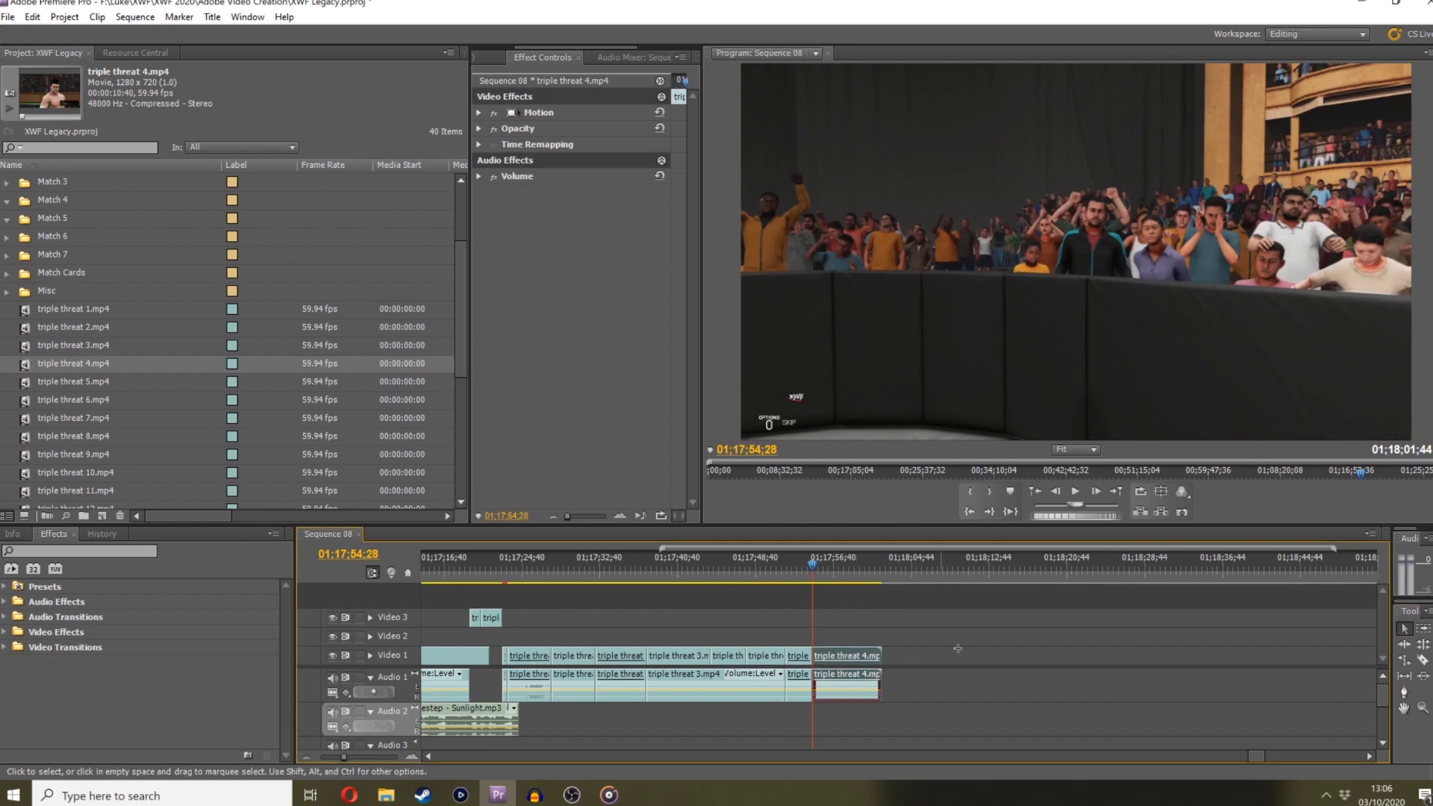
key(Delete)
mouse_move(1246, 758)
mouse_down()
mouse_move(1203, 760)
mouse_move(1254, 755)
mouse_up()
Unlink the Bear commentary clip and extend the audio beneath it
click(1028, 654)
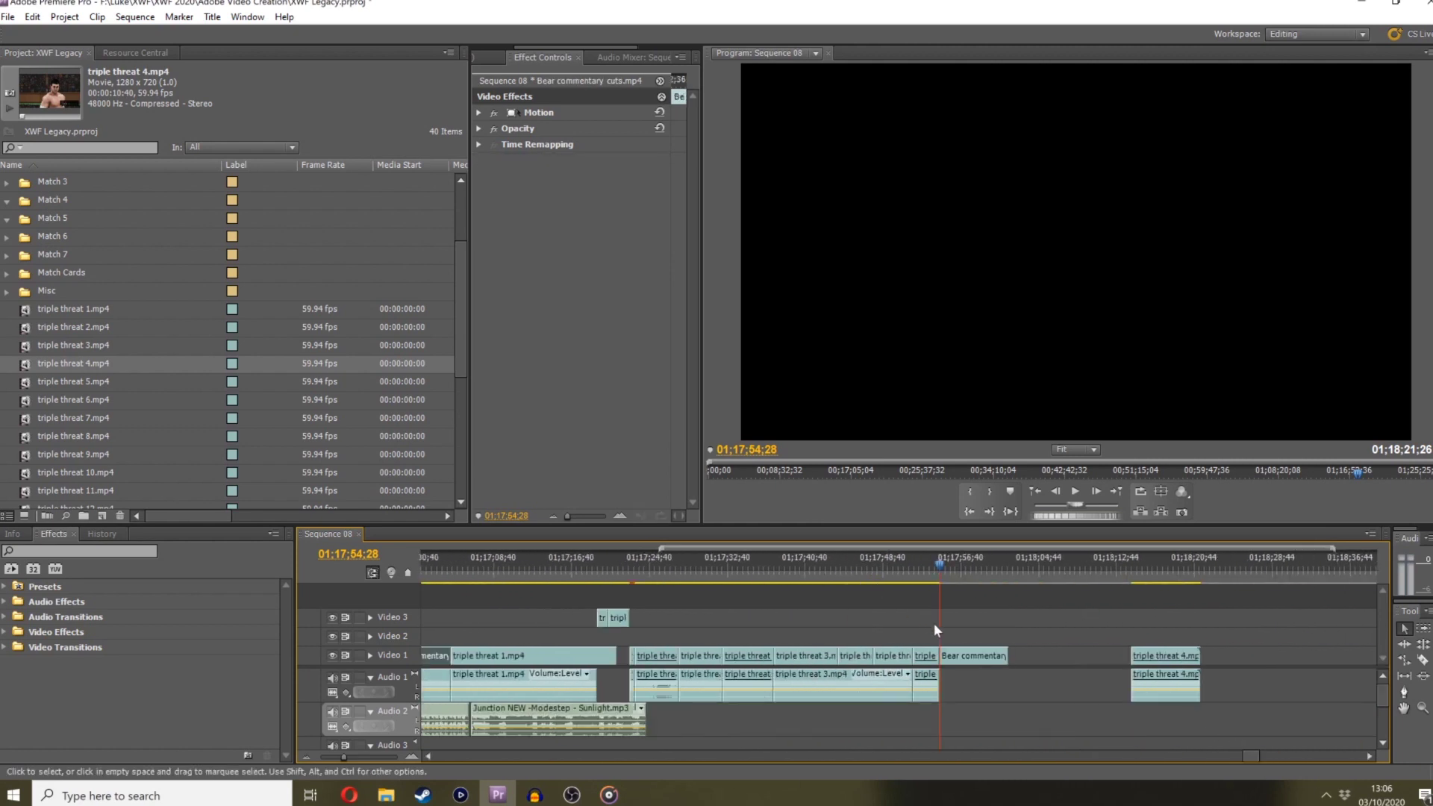
right_click(940, 689)
right_click(936, 687)
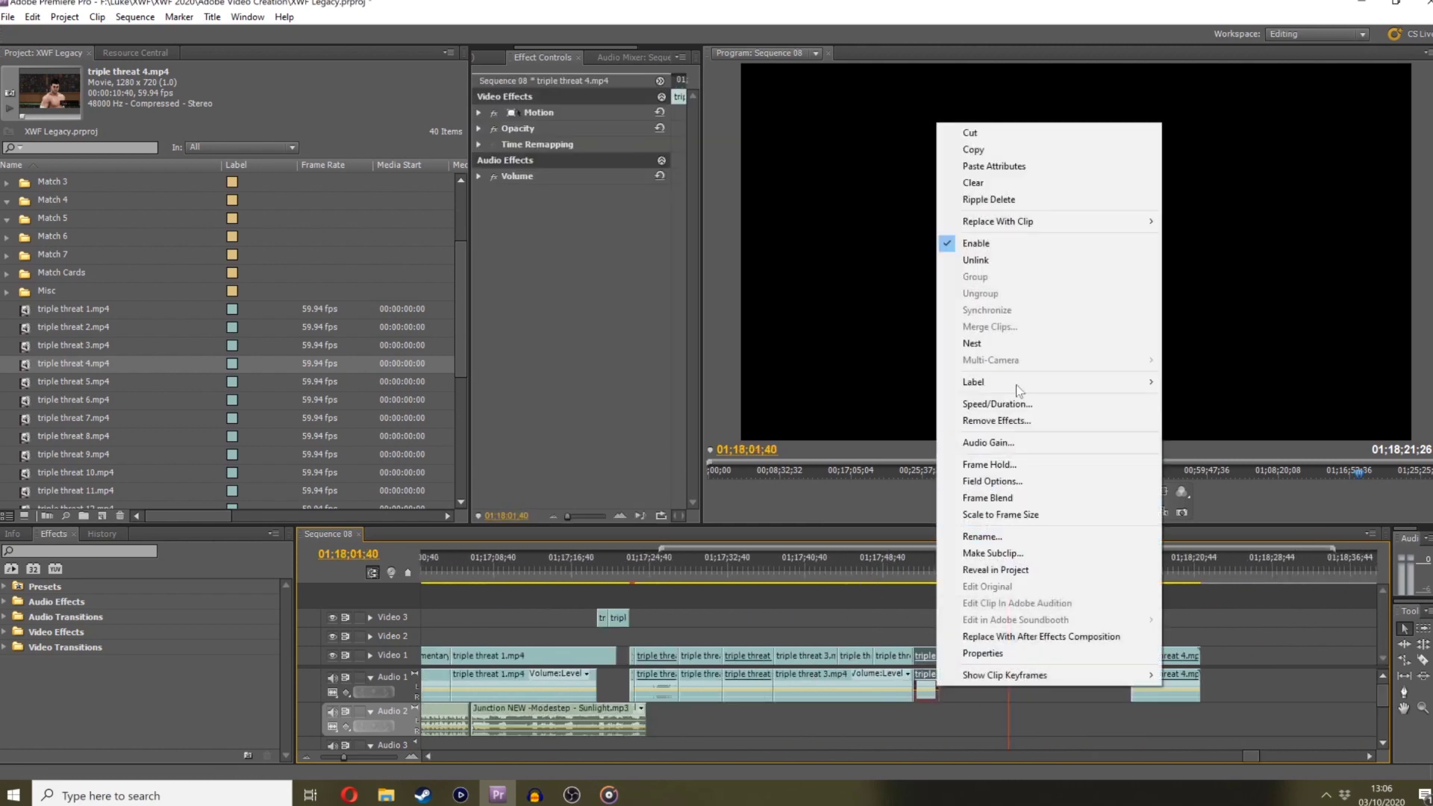
click(999, 261)
drag(1004, 677, 1006, 677)
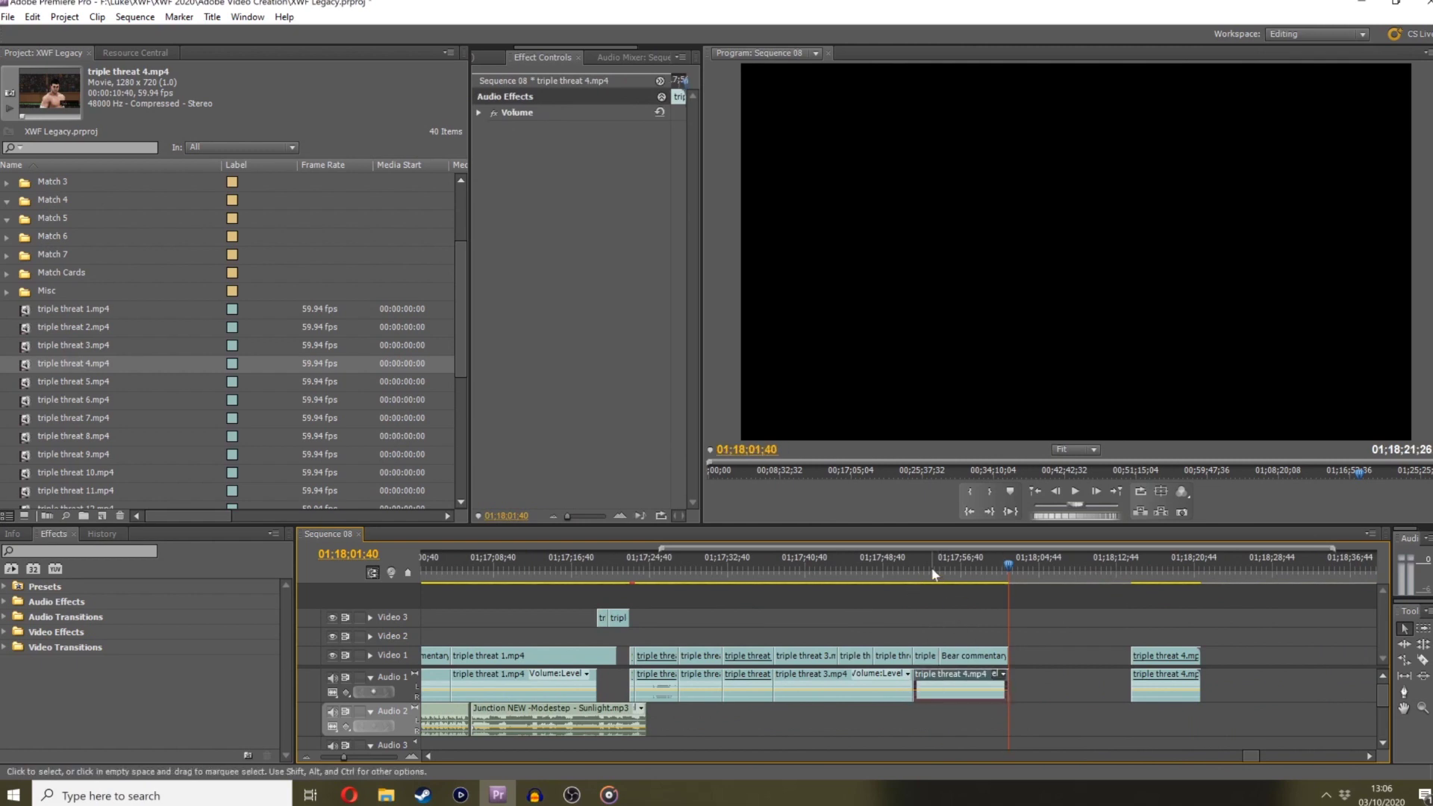
click(930, 570)
key(space)
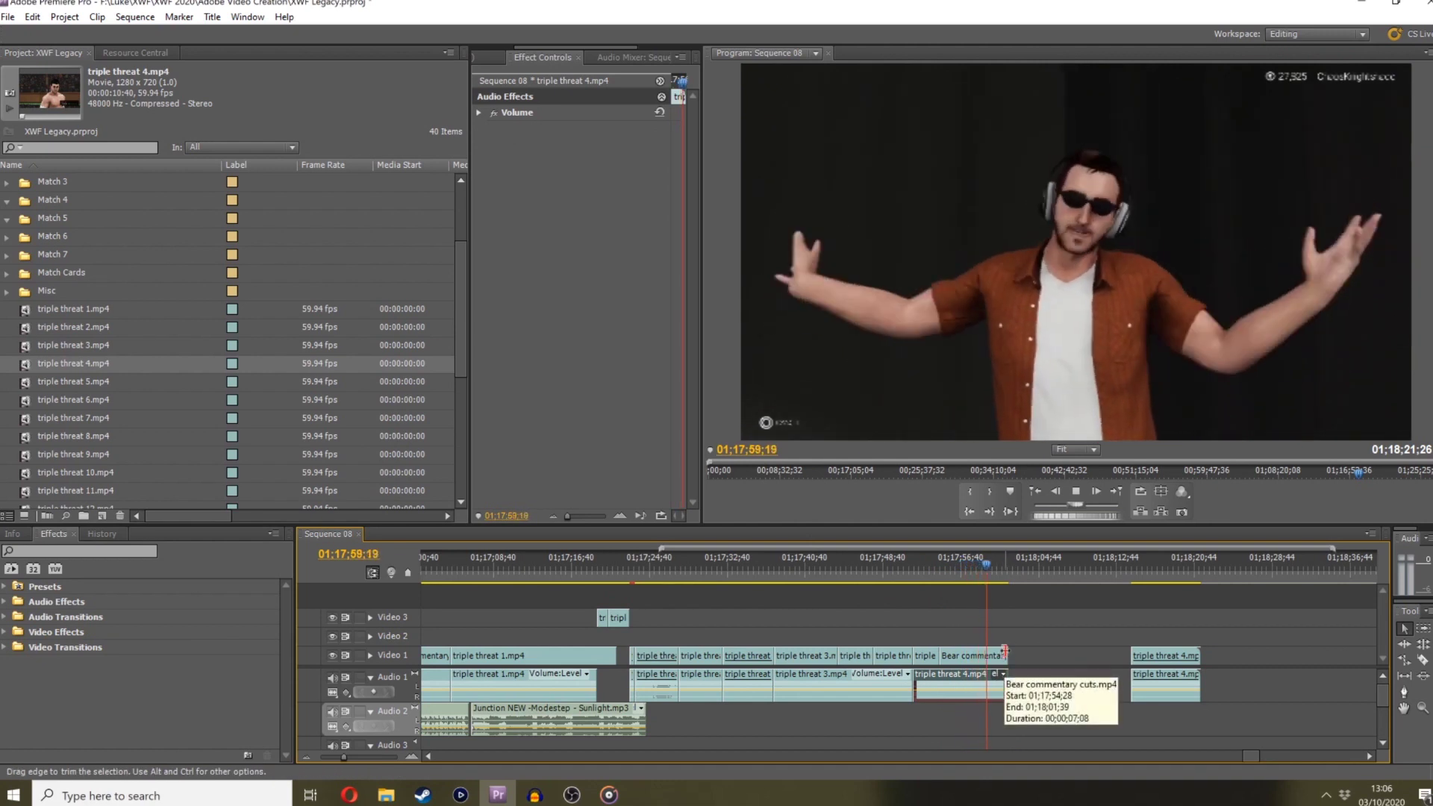
Trim the Bear commentary video and audio ends to match, and butt triple threat 4 against it
mouse_move(1009, 657)
mouse_down()
mouse_move(990, 656)
mouse_move(991, 675)
mouse_up()
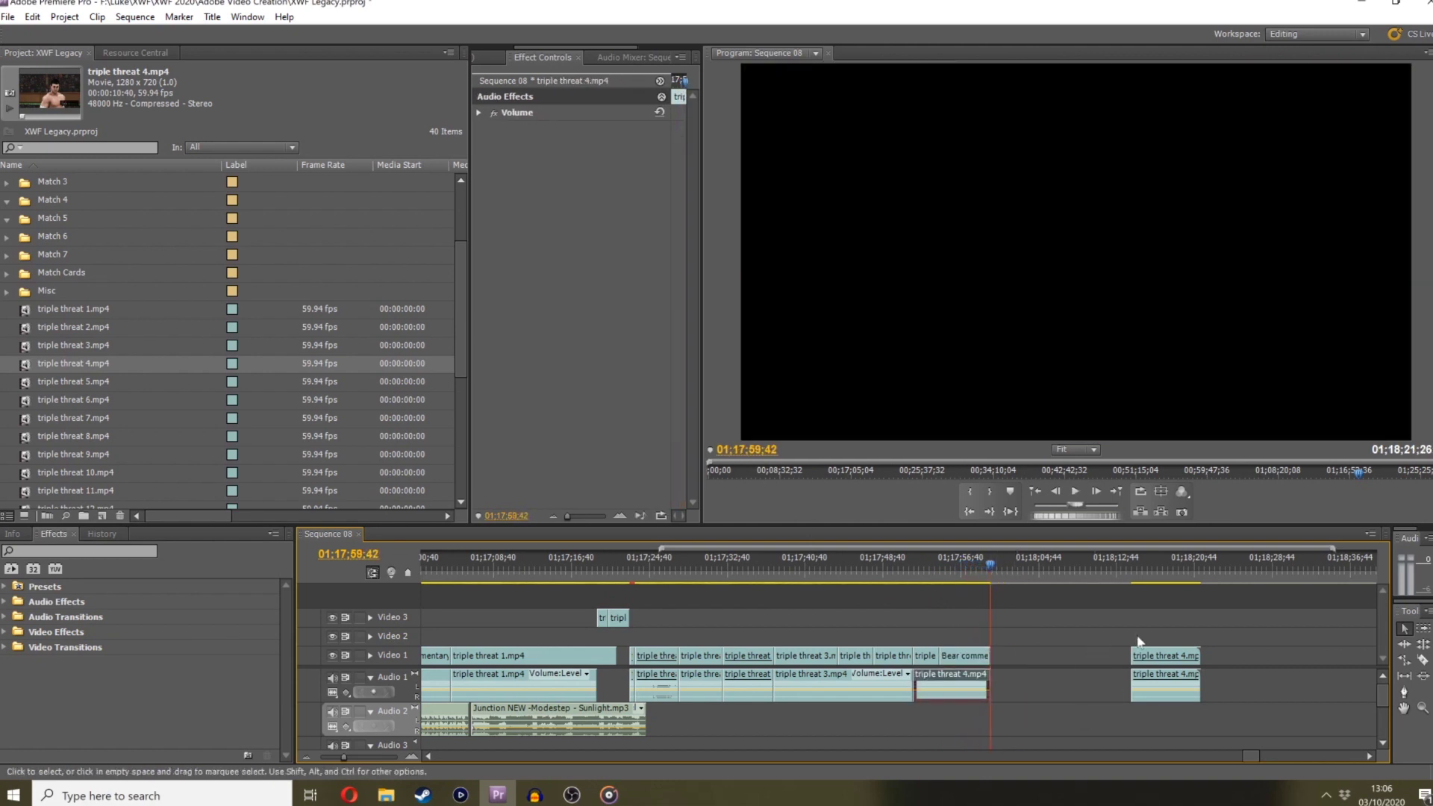
drag(1162, 657, 1023, 662)
drag(986, 573, 1002, 576)
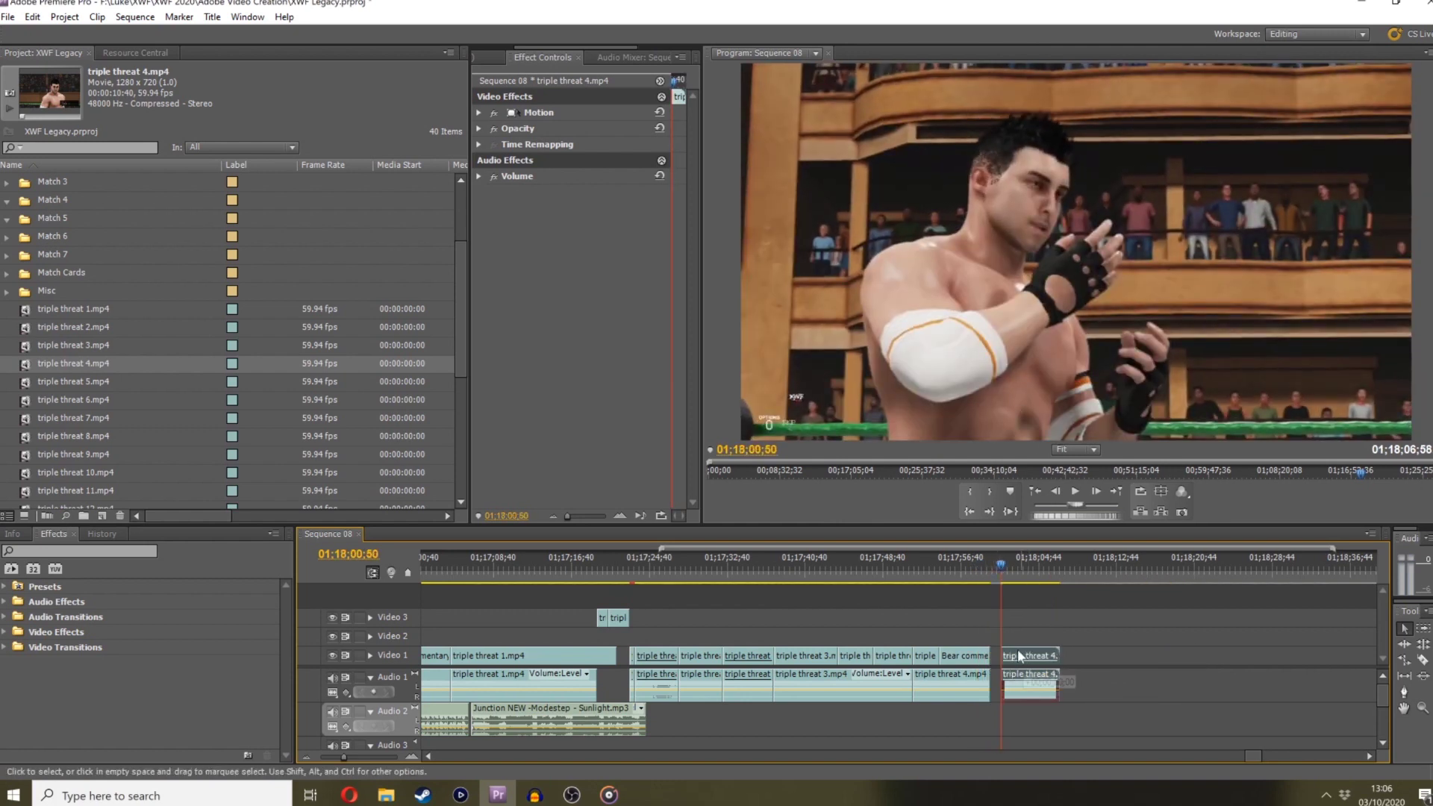
drag(1018, 655, 1008, 655)
click(978, 564)
key(space)
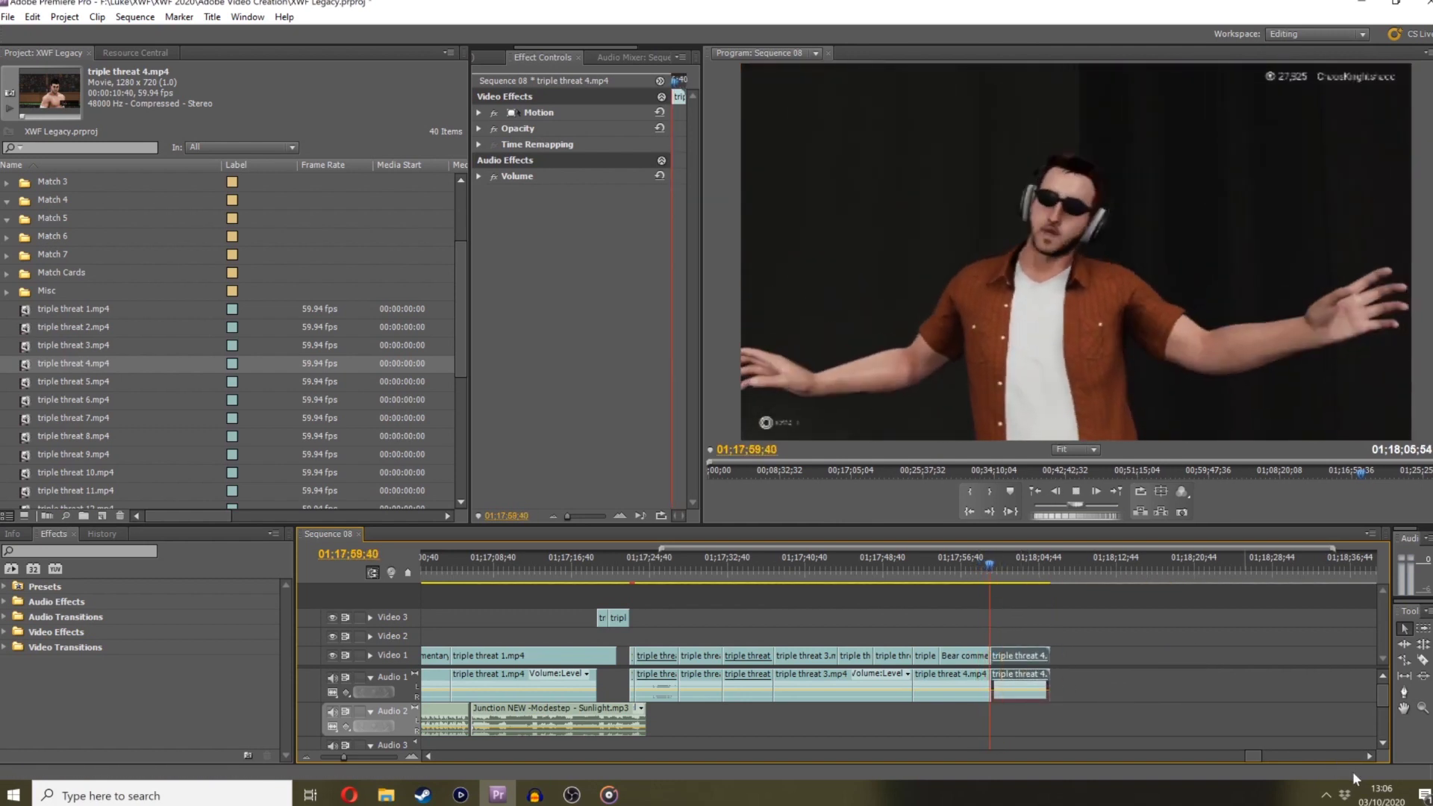
Place triple threat 5.mp4 further along the sequence
click(1369, 755)
click(1369, 756)
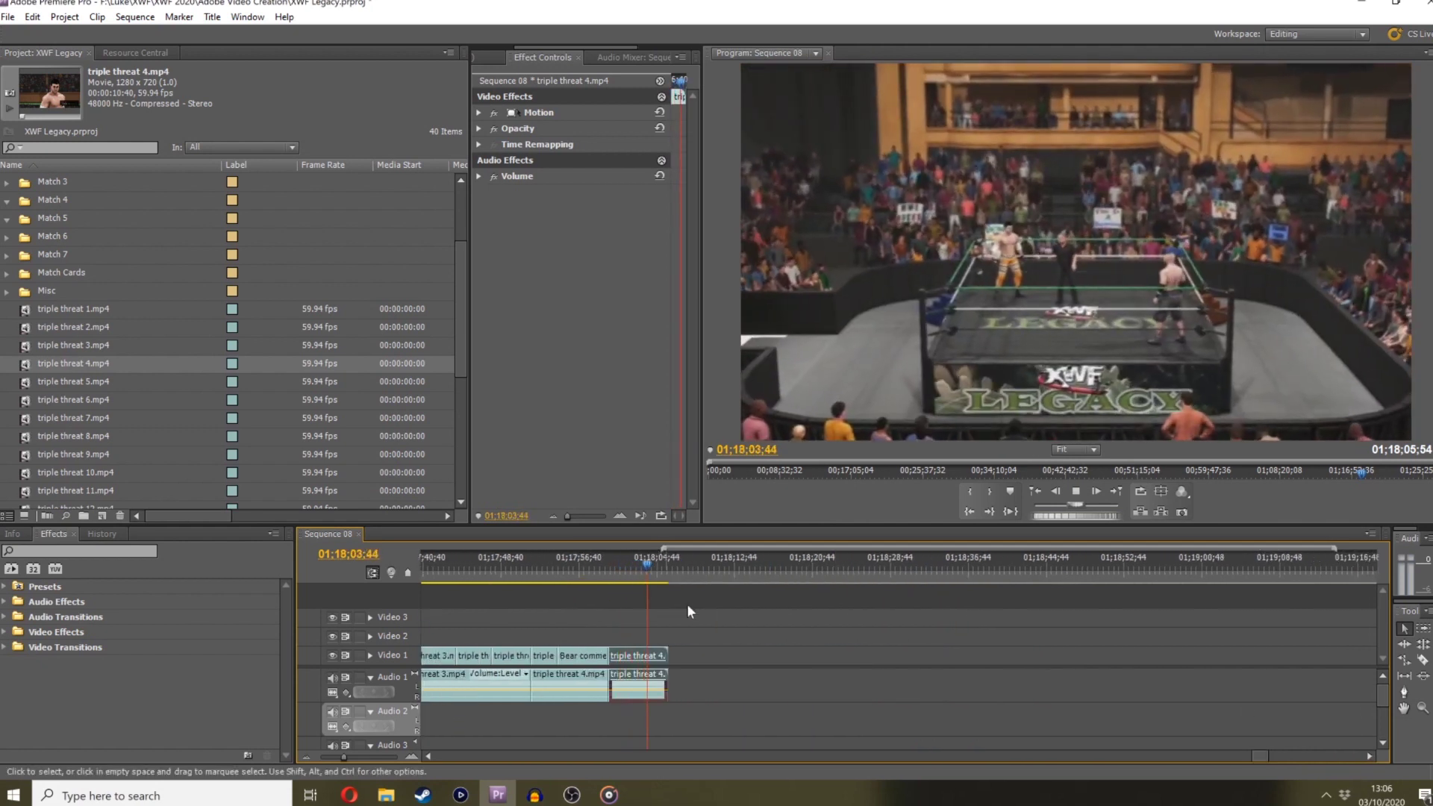
key(space)
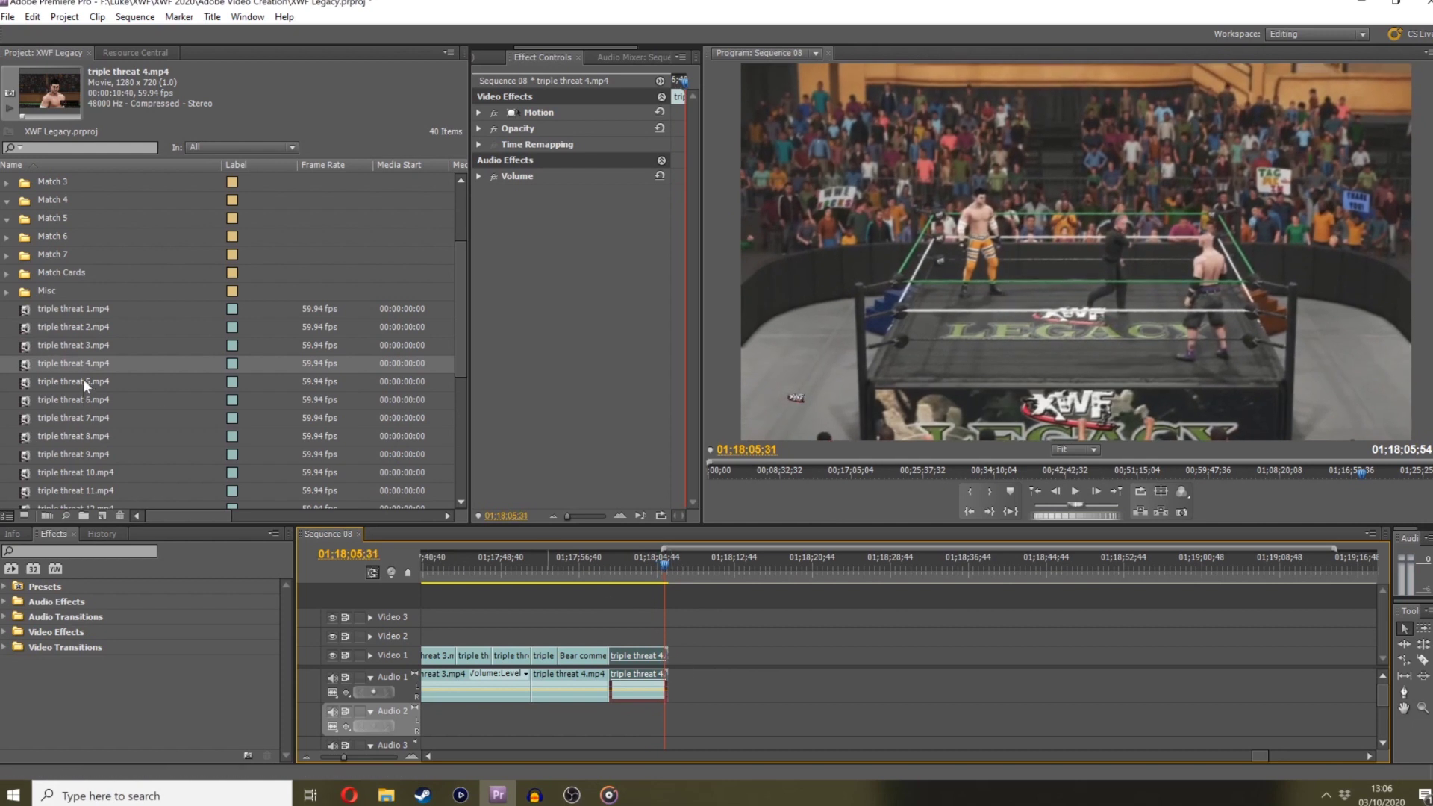
drag(83, 379, 709, 657)
drag(718, 575, 753, 565)
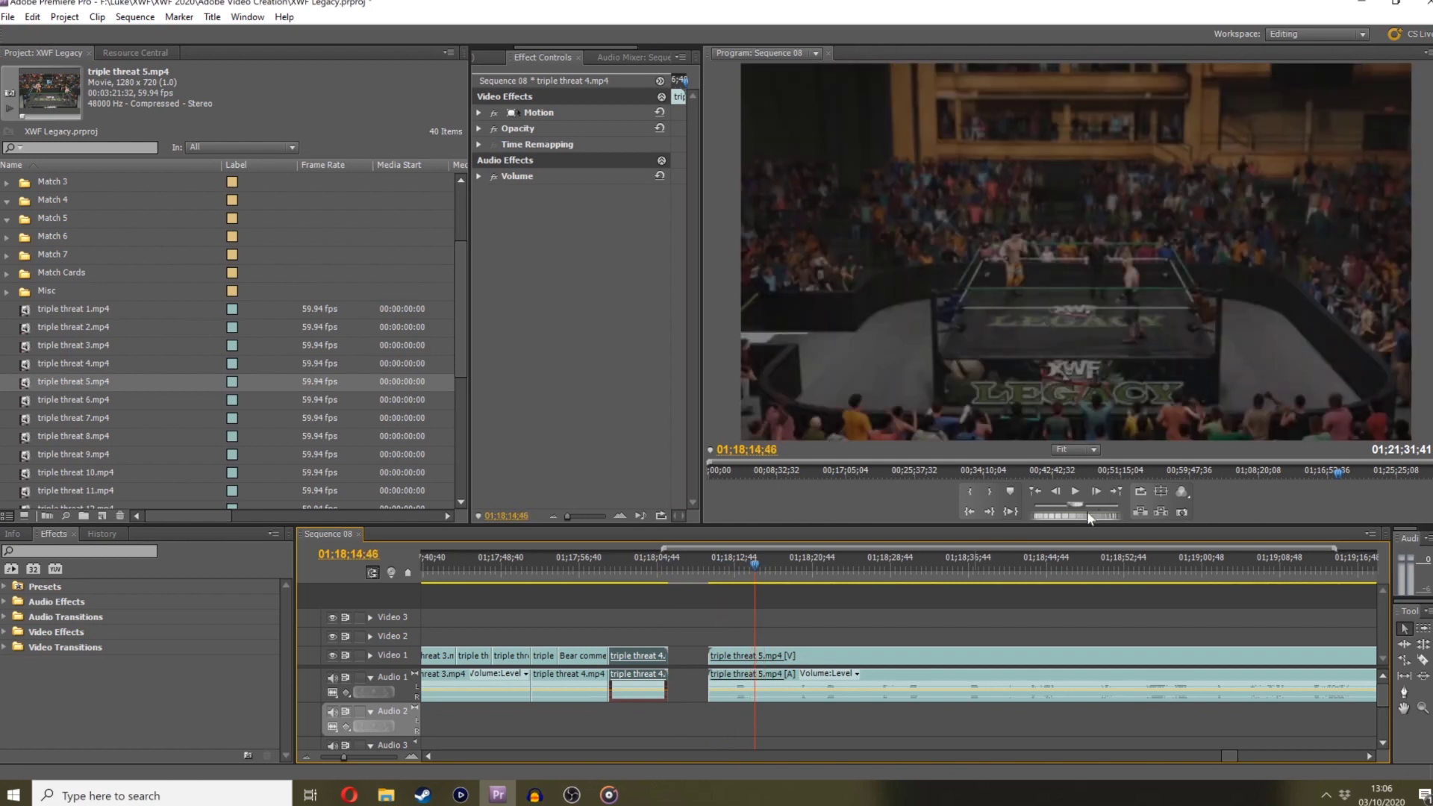
Trim triple threat 5's head and snap it to start at 01;18;03;00, right after triple threat 4
drag(1088, 519, 1091, 520)
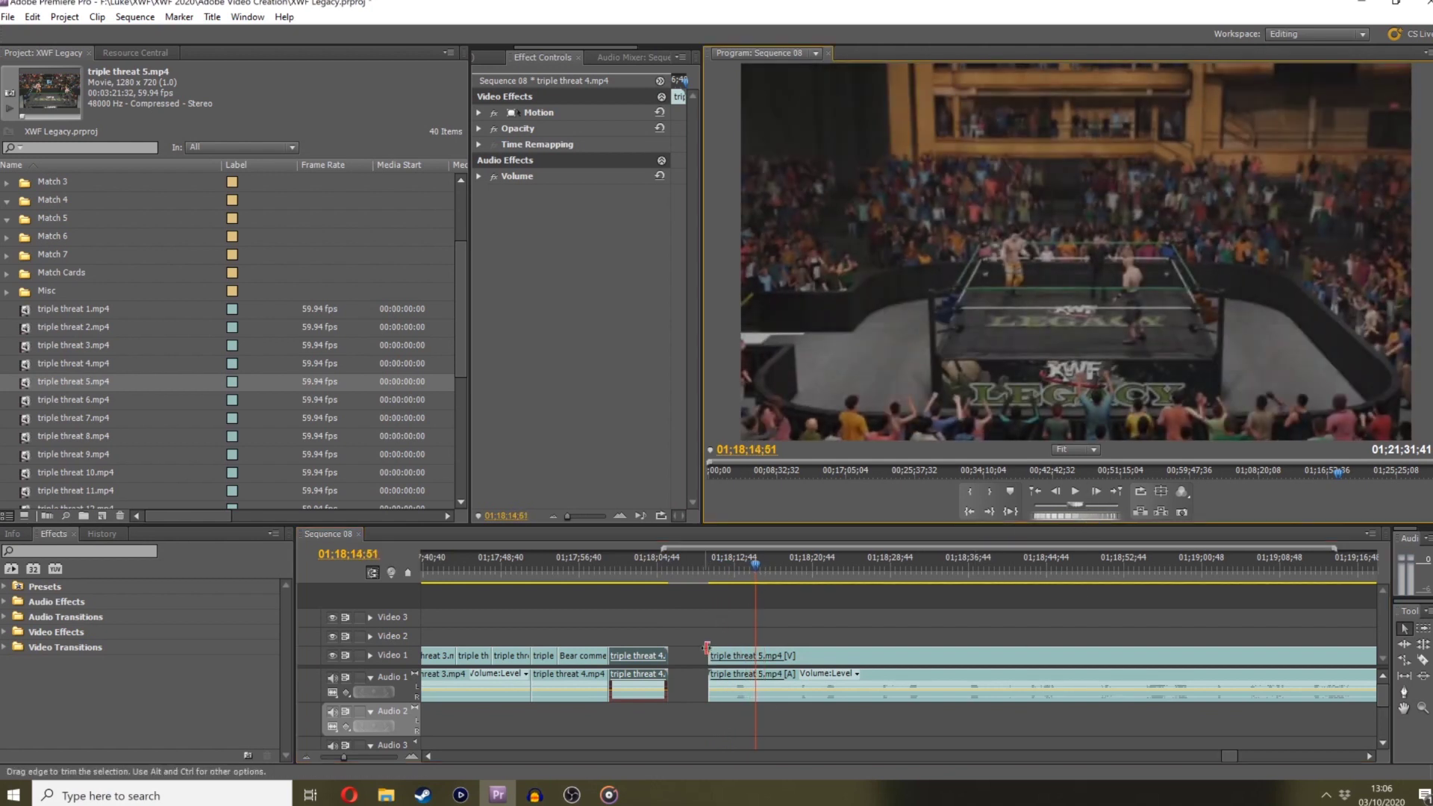
drag(706, 647, 756, 662)
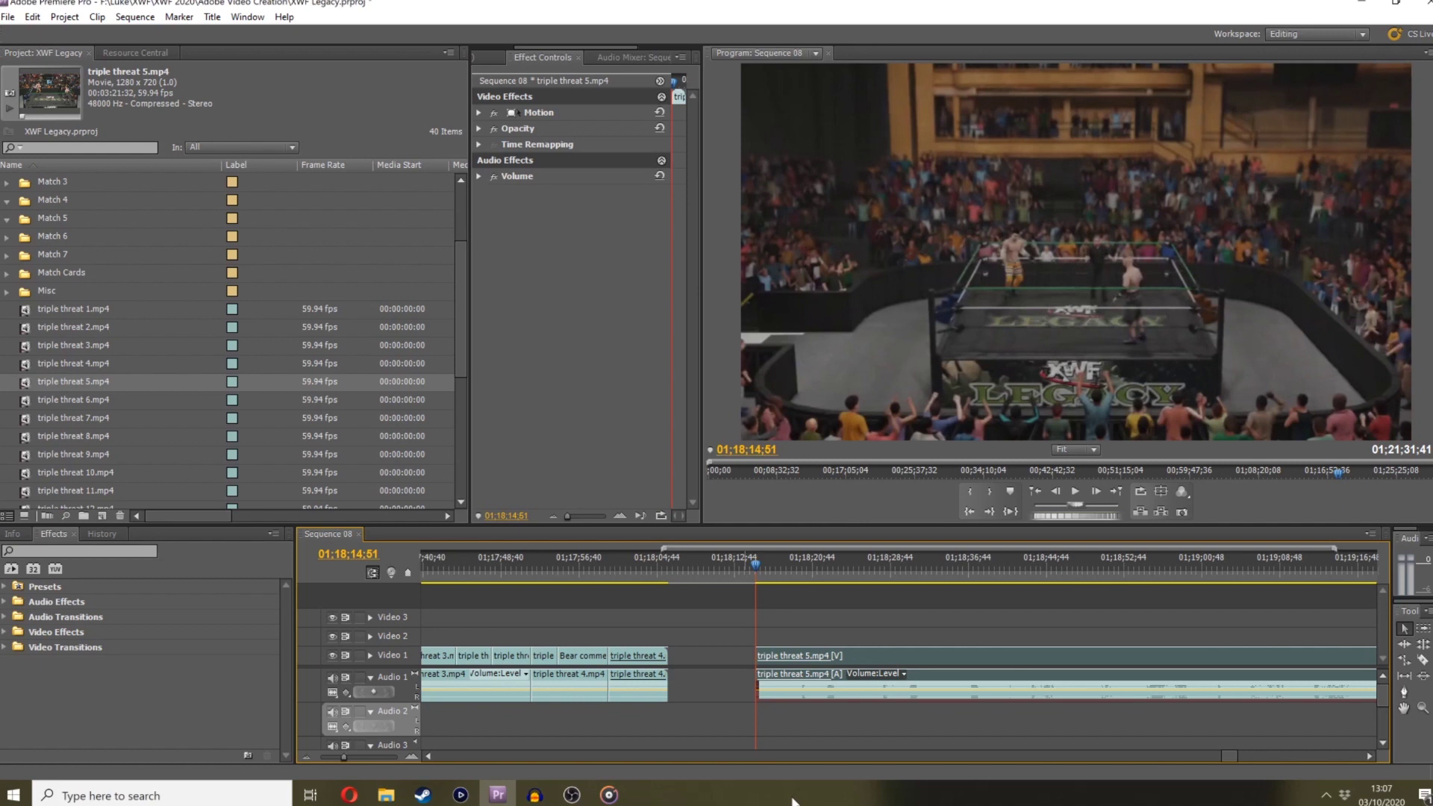
mouse_move(757, 575)
mouse_down()
mouse_move(776, 559)
mouse_move(764, 558)
mouse_up()
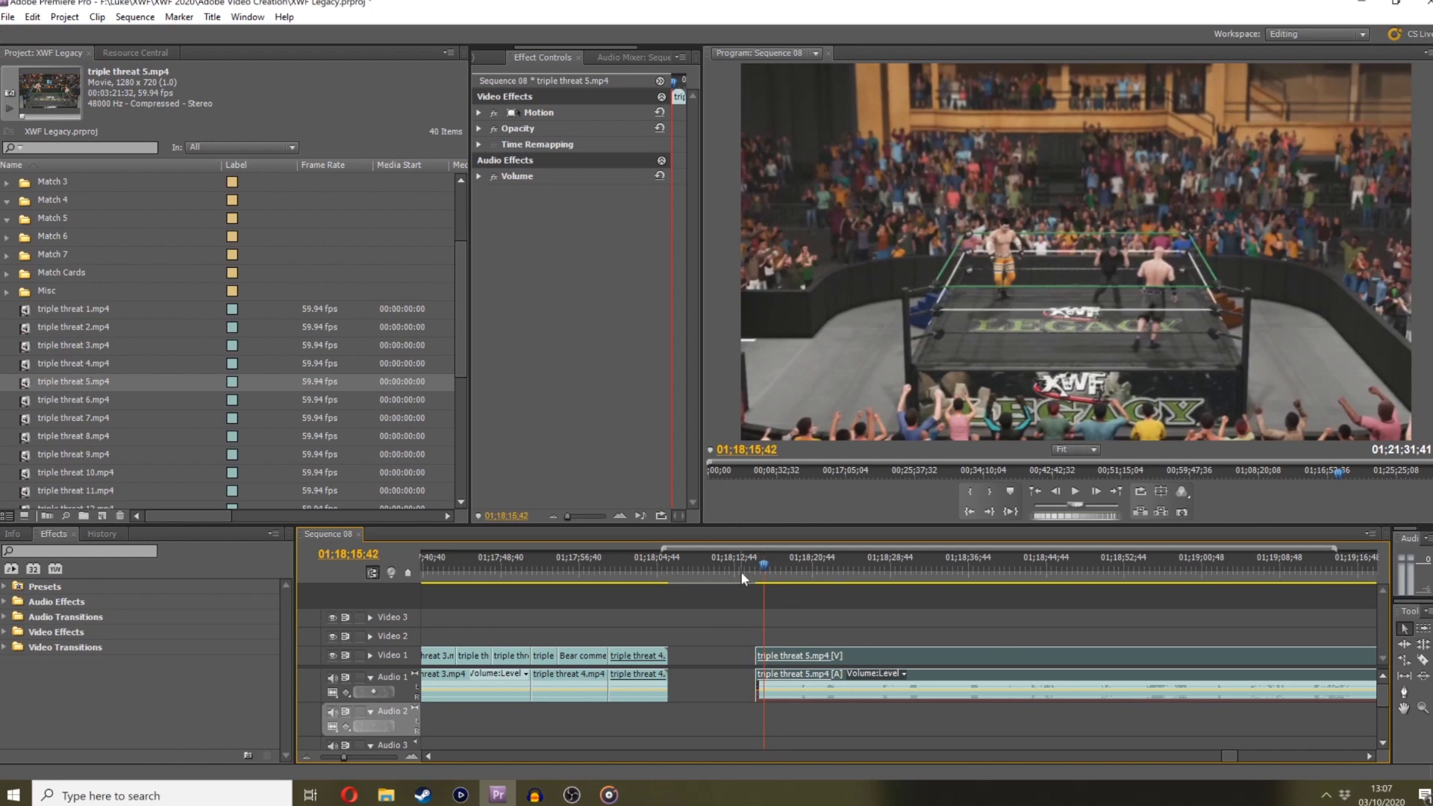
drag(752, 572, 771, 567)
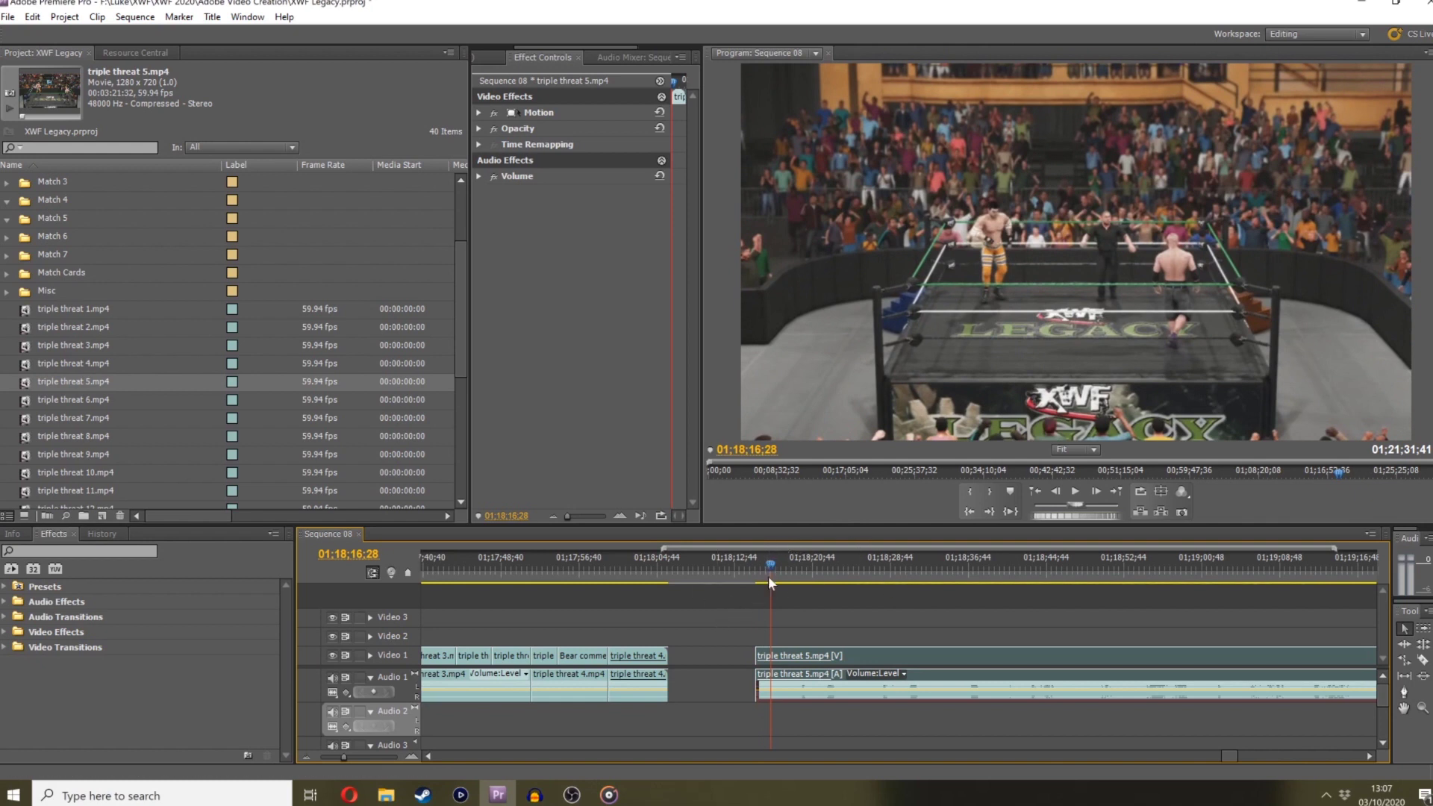
drag(768, 575, 763, 588)
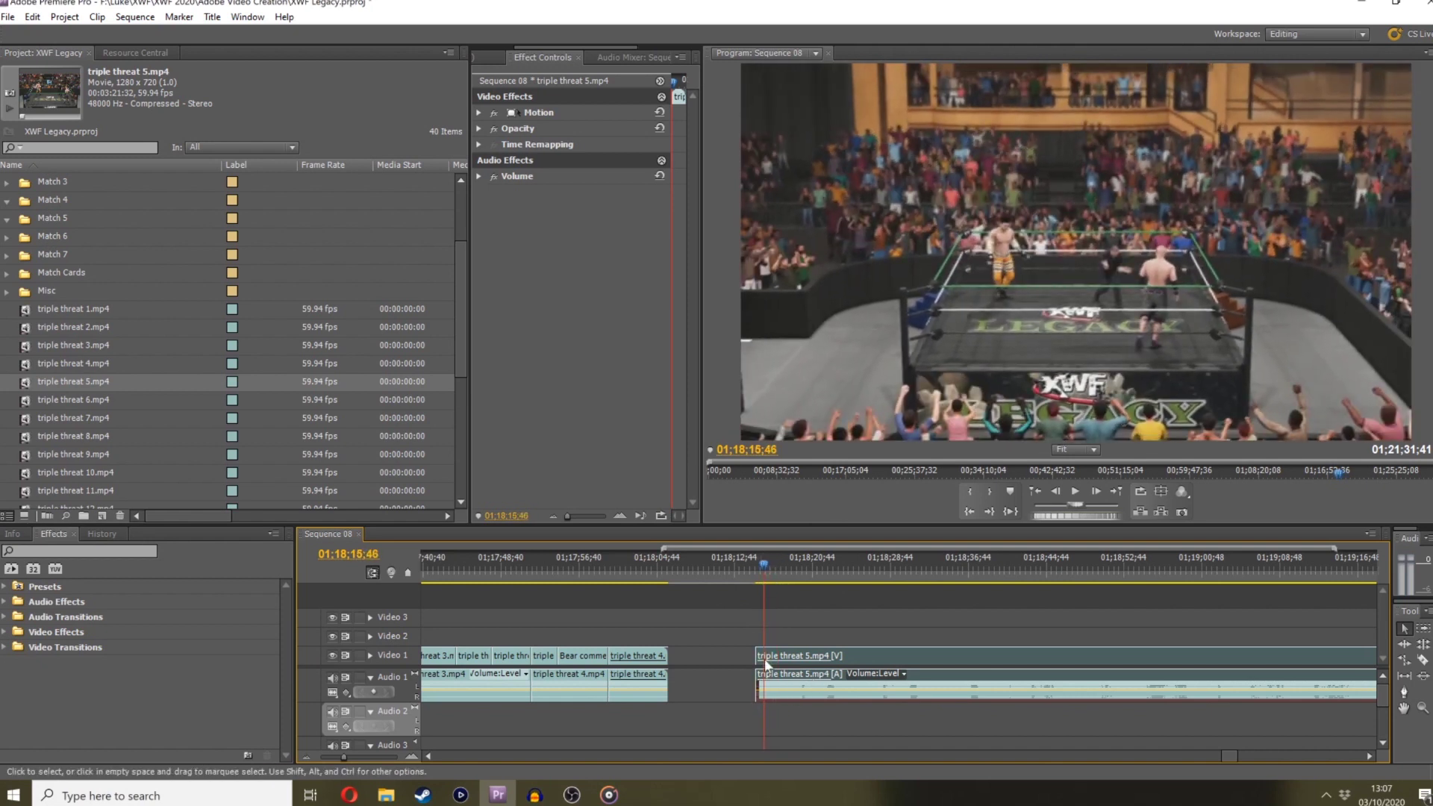
drag(761, 671, 674, 671)
drag(642, 586, 629, 586)
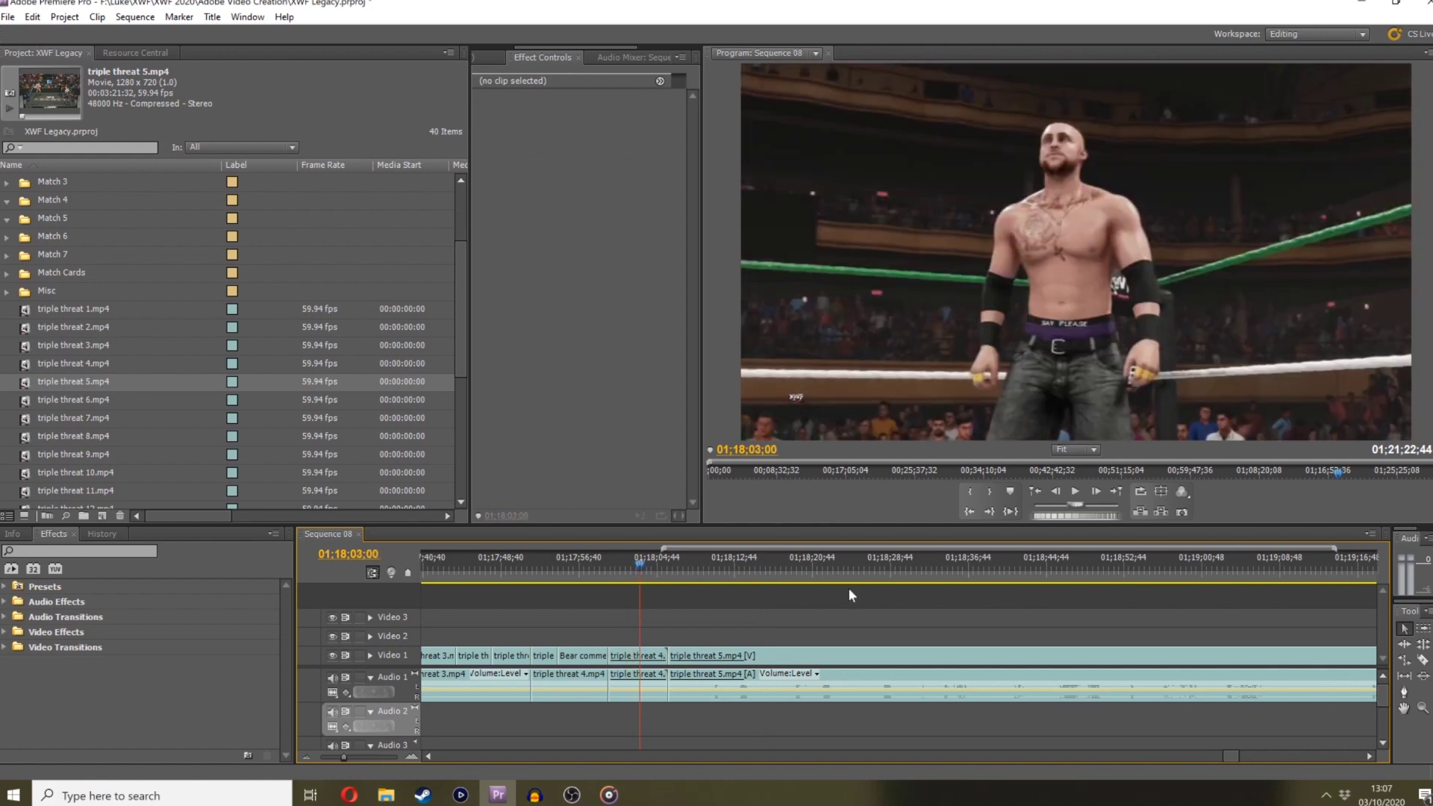
drag(694, 660, 664, 660)
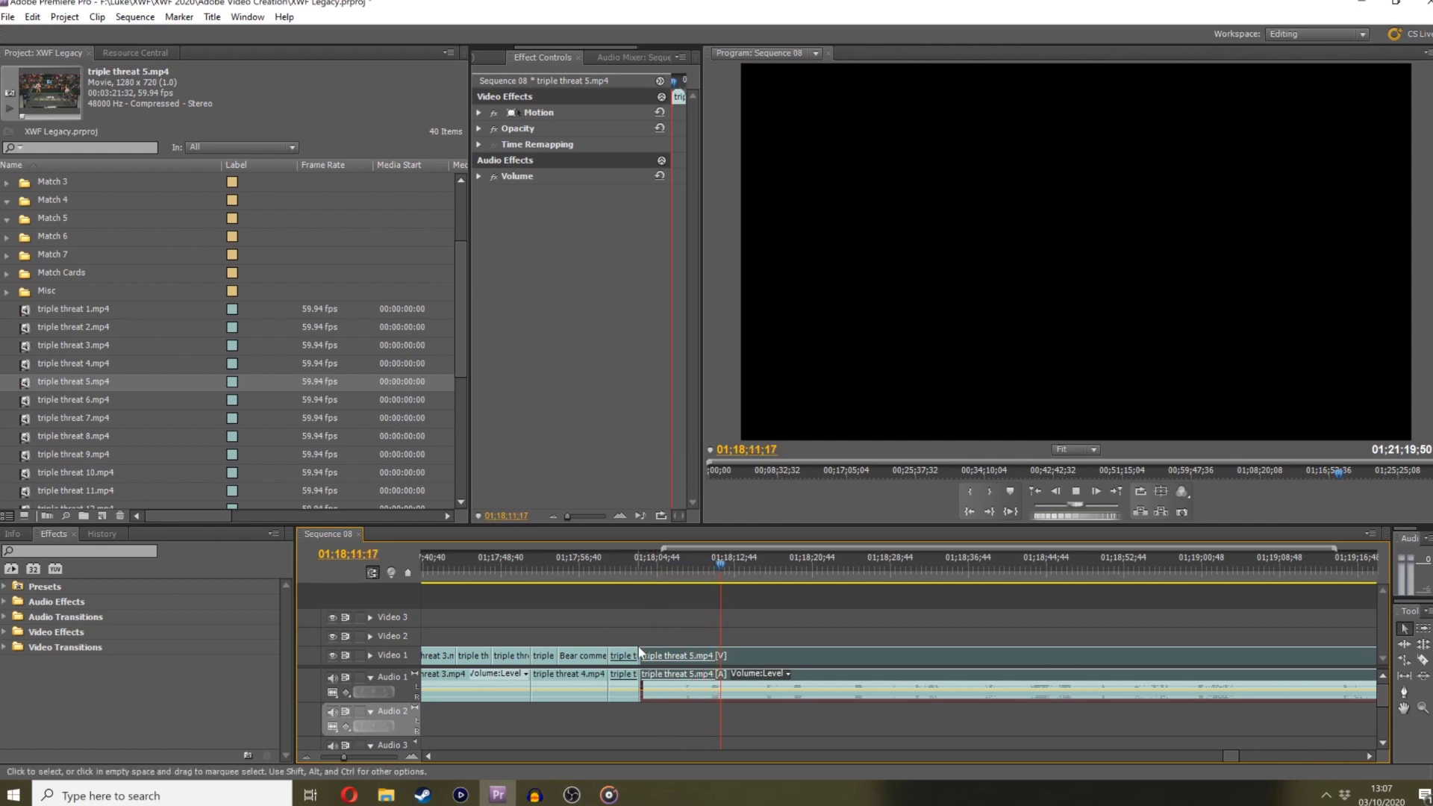
Trim about 9.9 seconds off triple threat 5.mp4's start and review the footage
drag(646, 661, 752, 664)
click(640, 572)
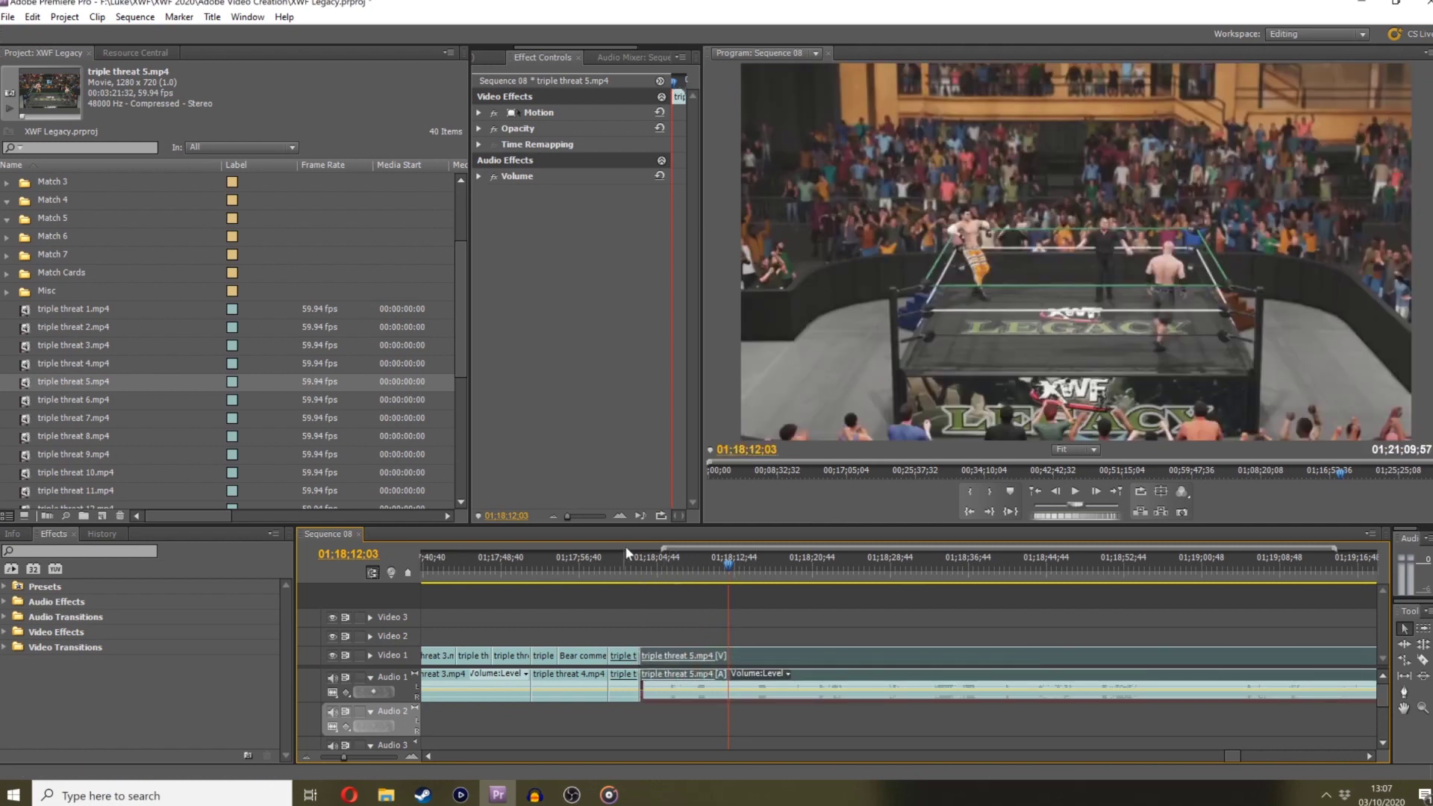
key(space)
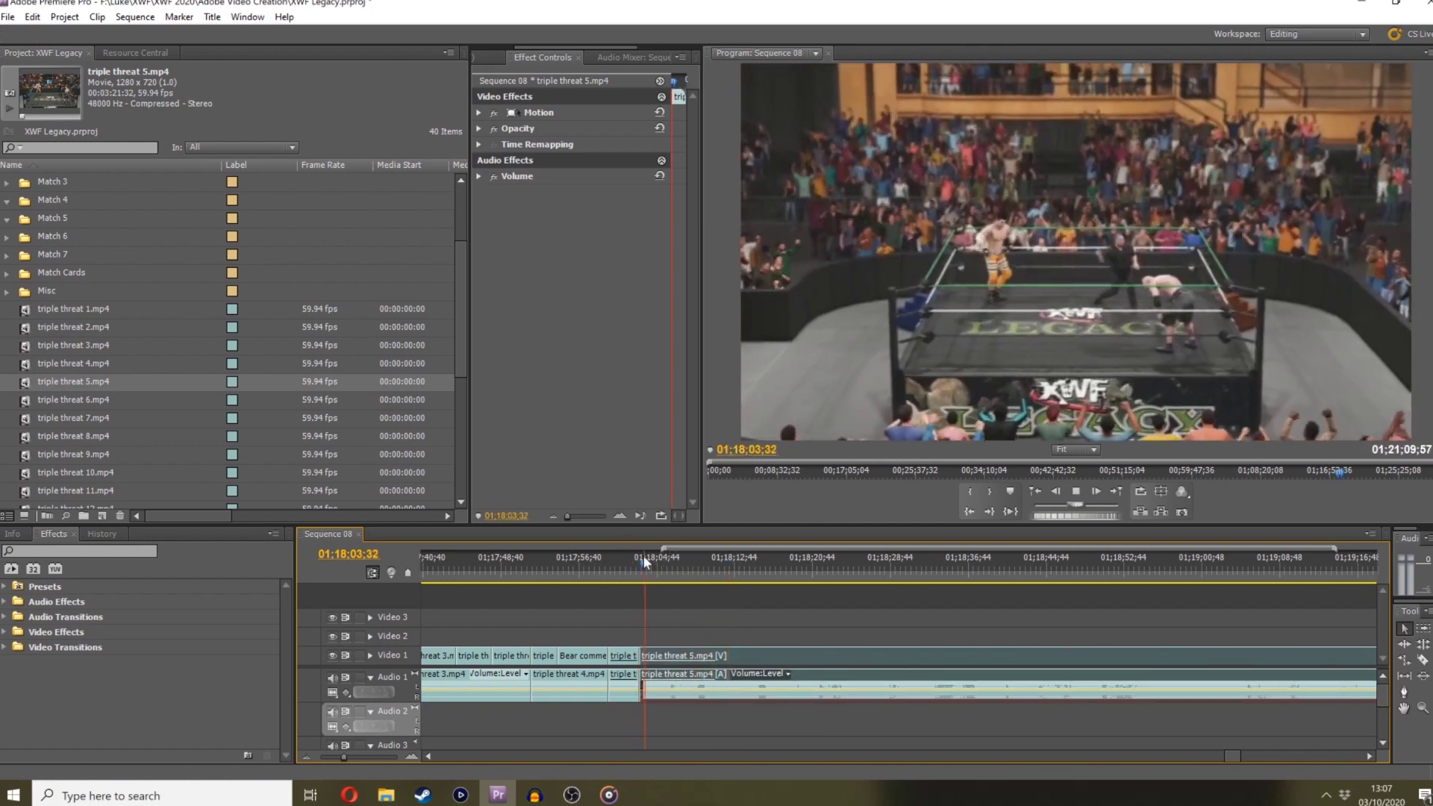
key(space)
drag(350, 756, 356, 756)
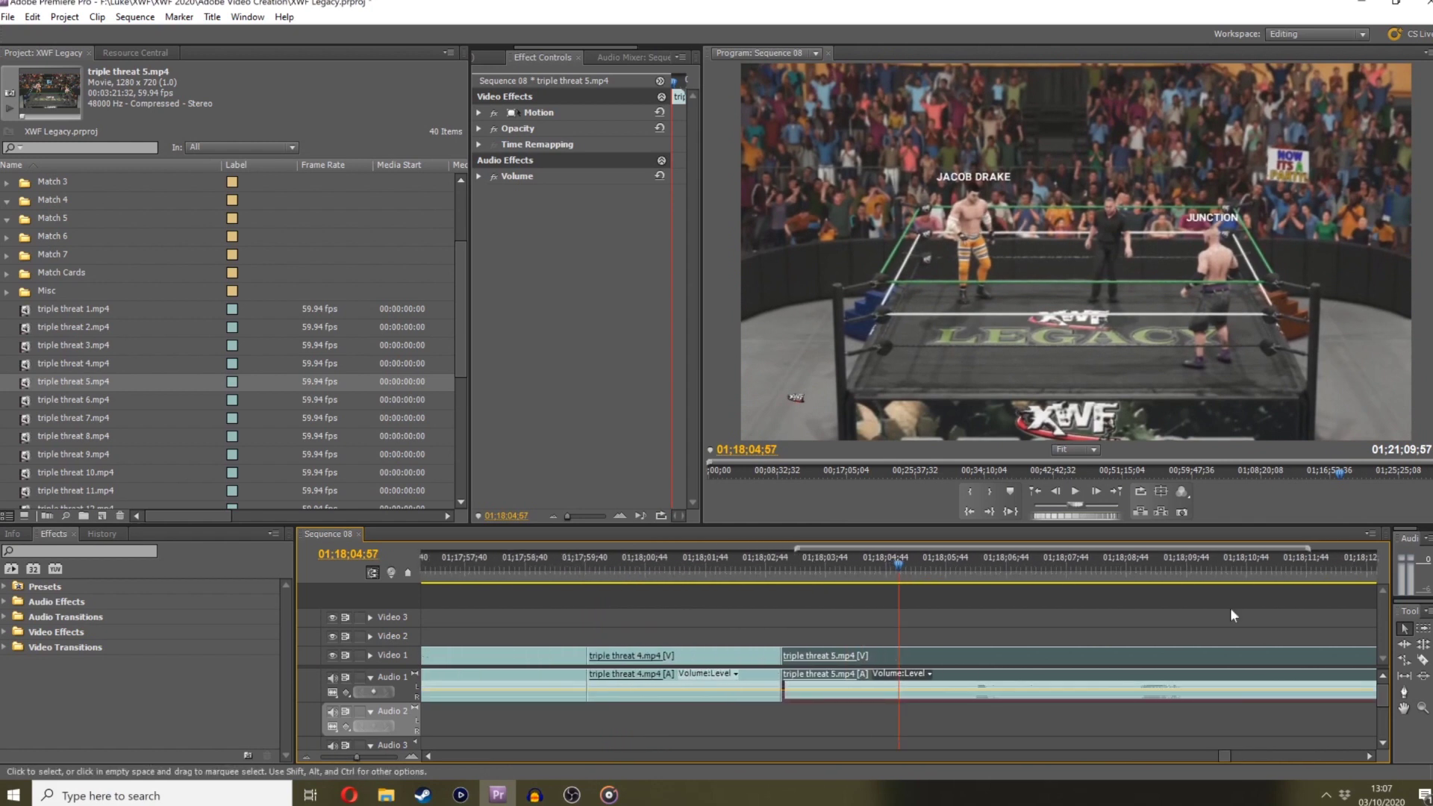
drag(812, 553, 1109, 561)
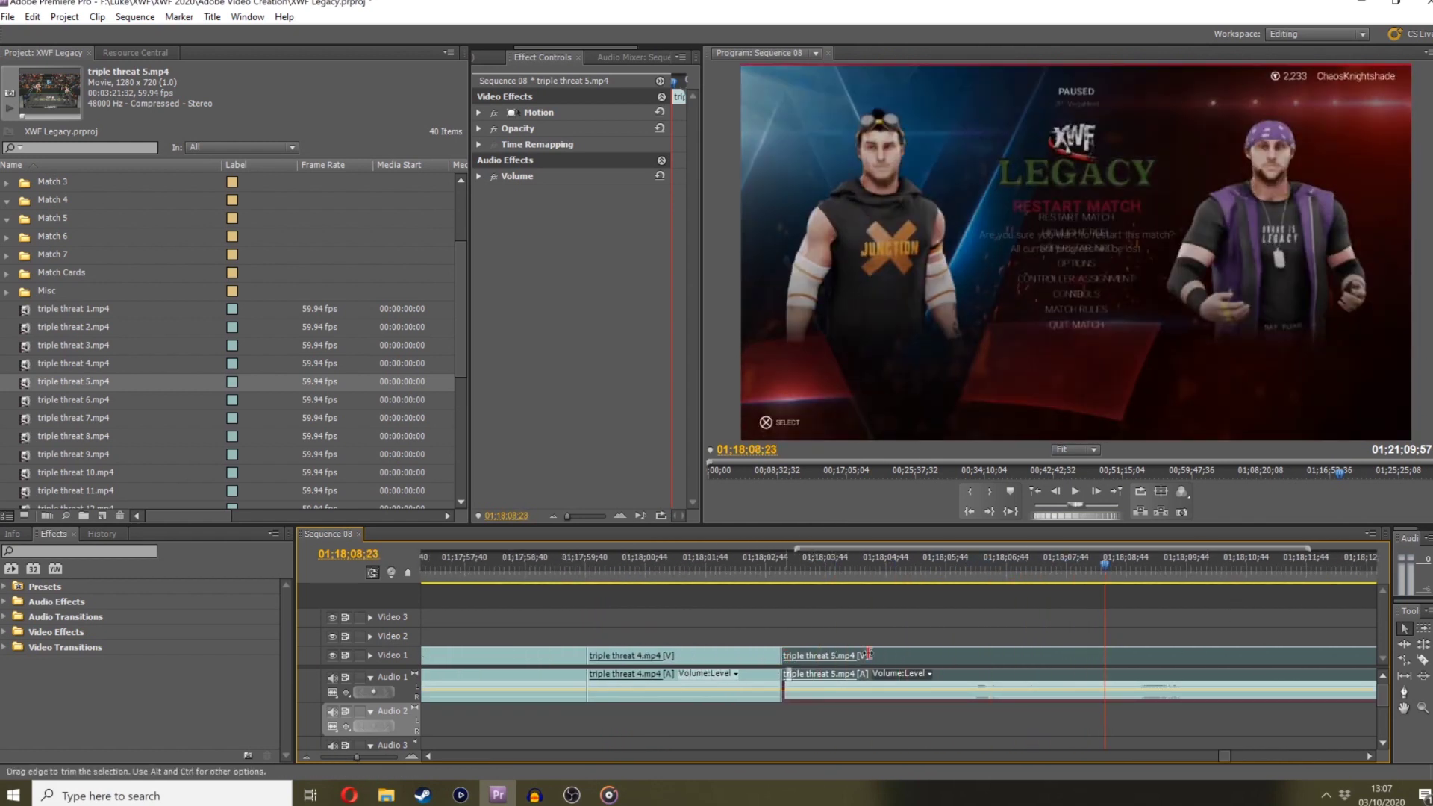
Trim the start of triple threat 5.mp4 further, checking the new opening
drag(868, 655, 839, 666)
click(800, 583)
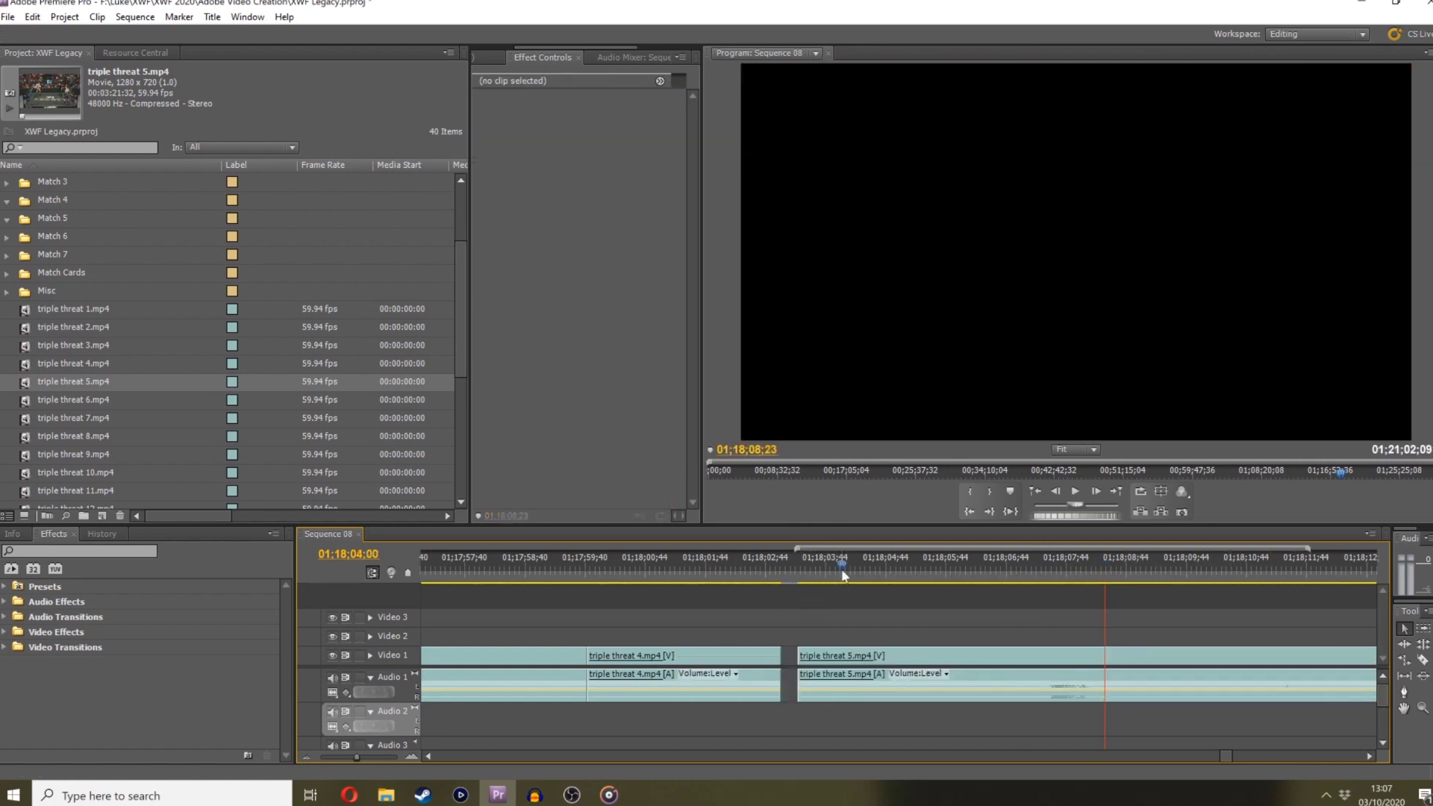
click(843, 576)
drag(852, 581, 1196, 588)
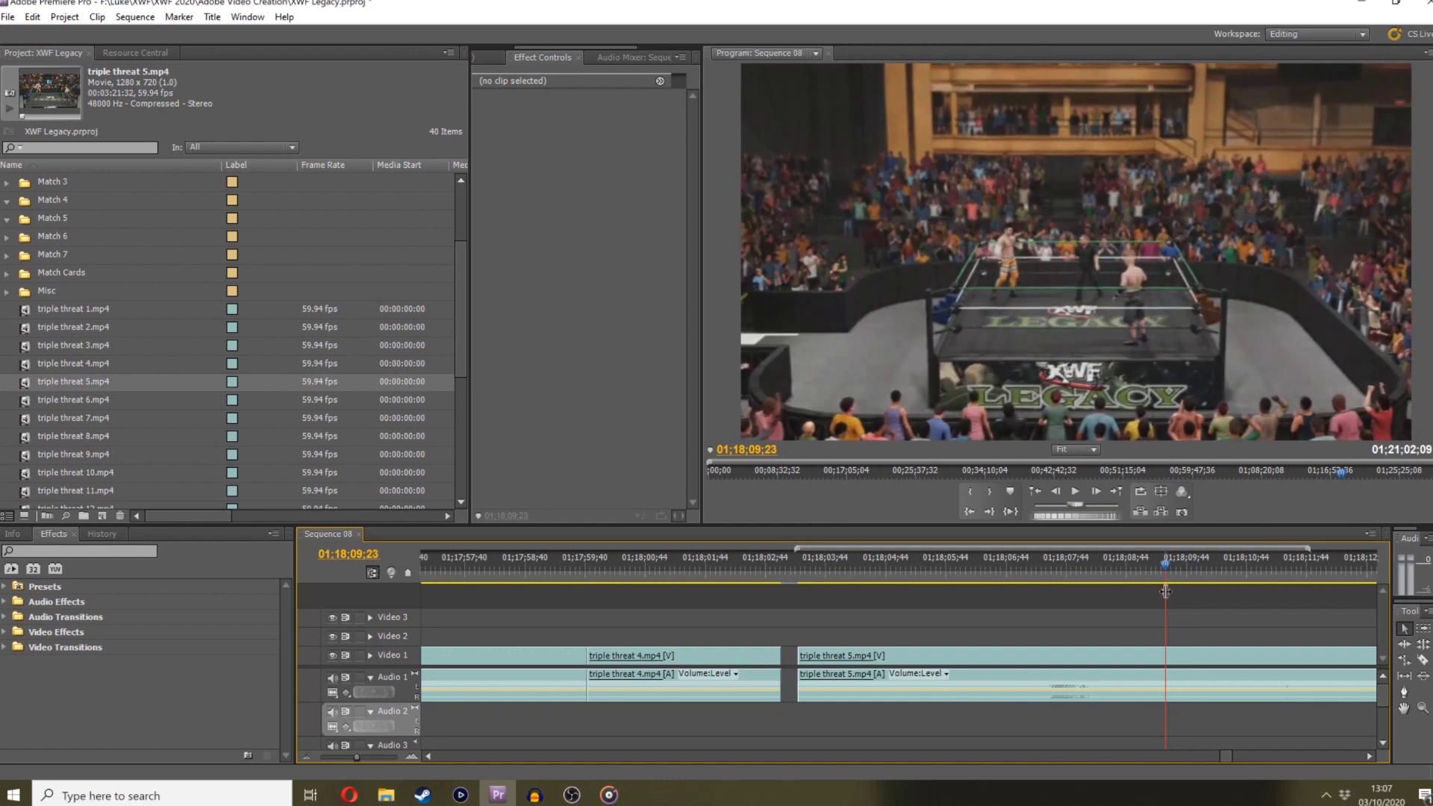
drag(798, 655, 838, 655)
drag(843, 579, 1070, 576)
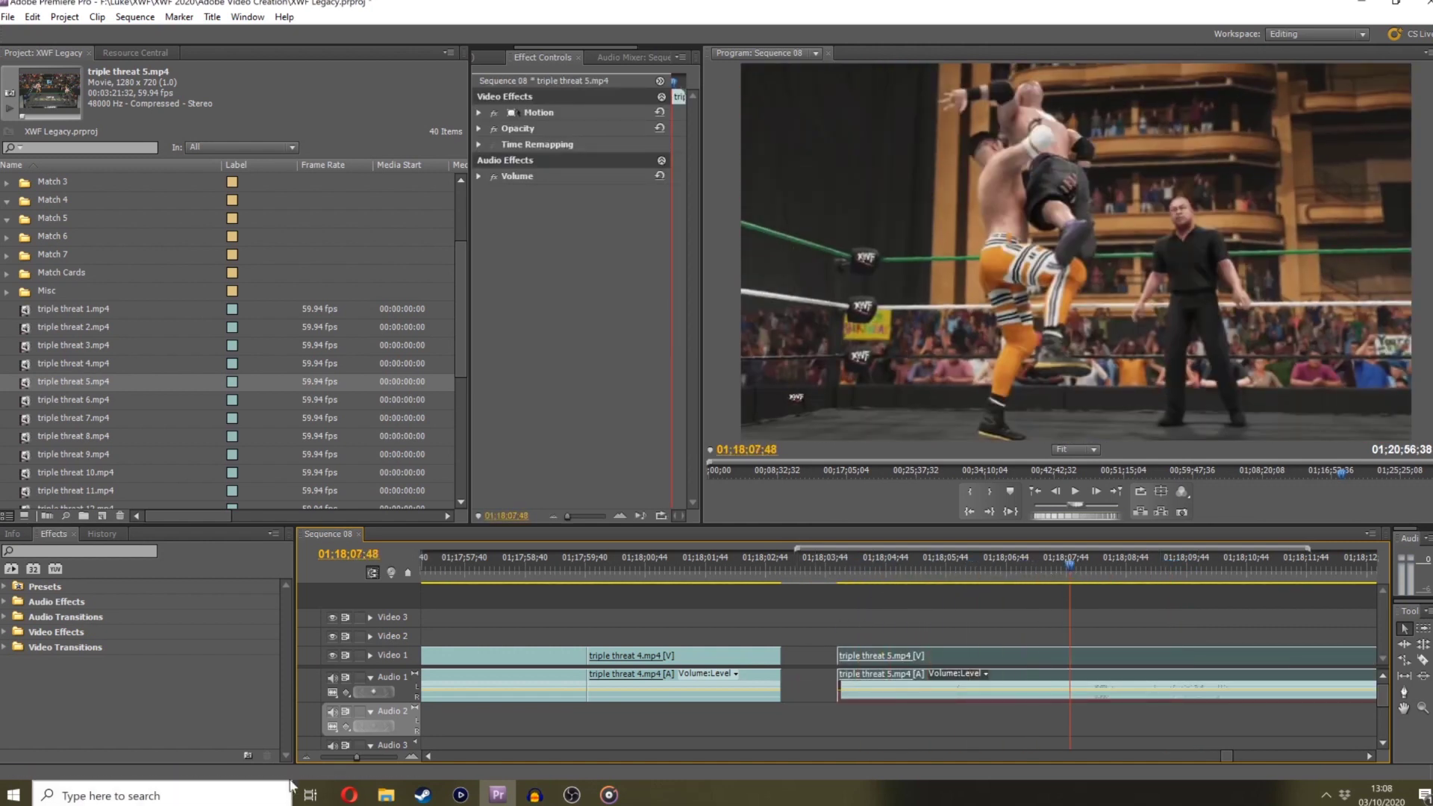
Slide triple threat 5.mp4 left until it snaps against the end of triple threat 4.mp4
drag(358, 755, 350, 756)
drag(924, 573, 816, 606)
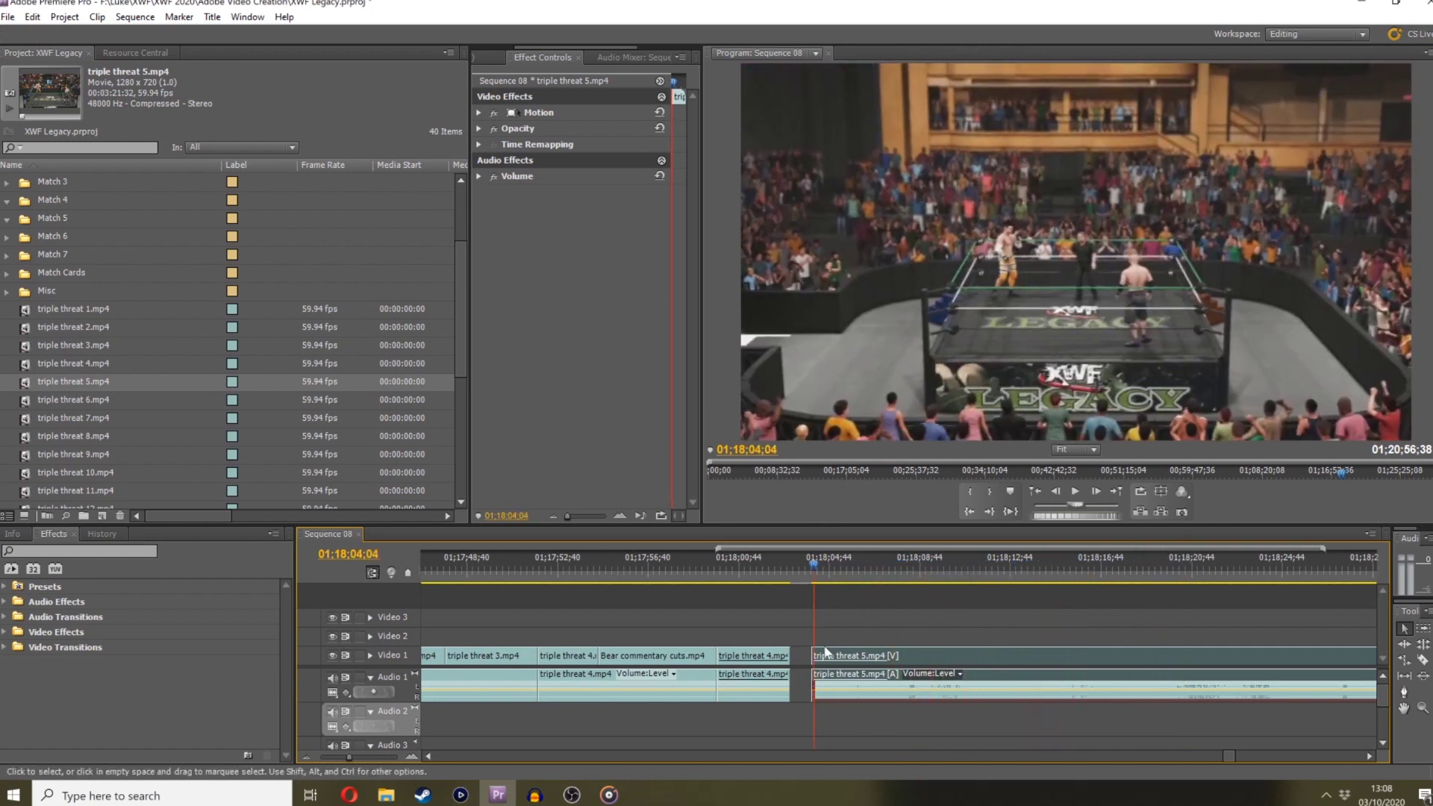
click(773, 576)
drag(833, 666, 812, 666)
key(space)
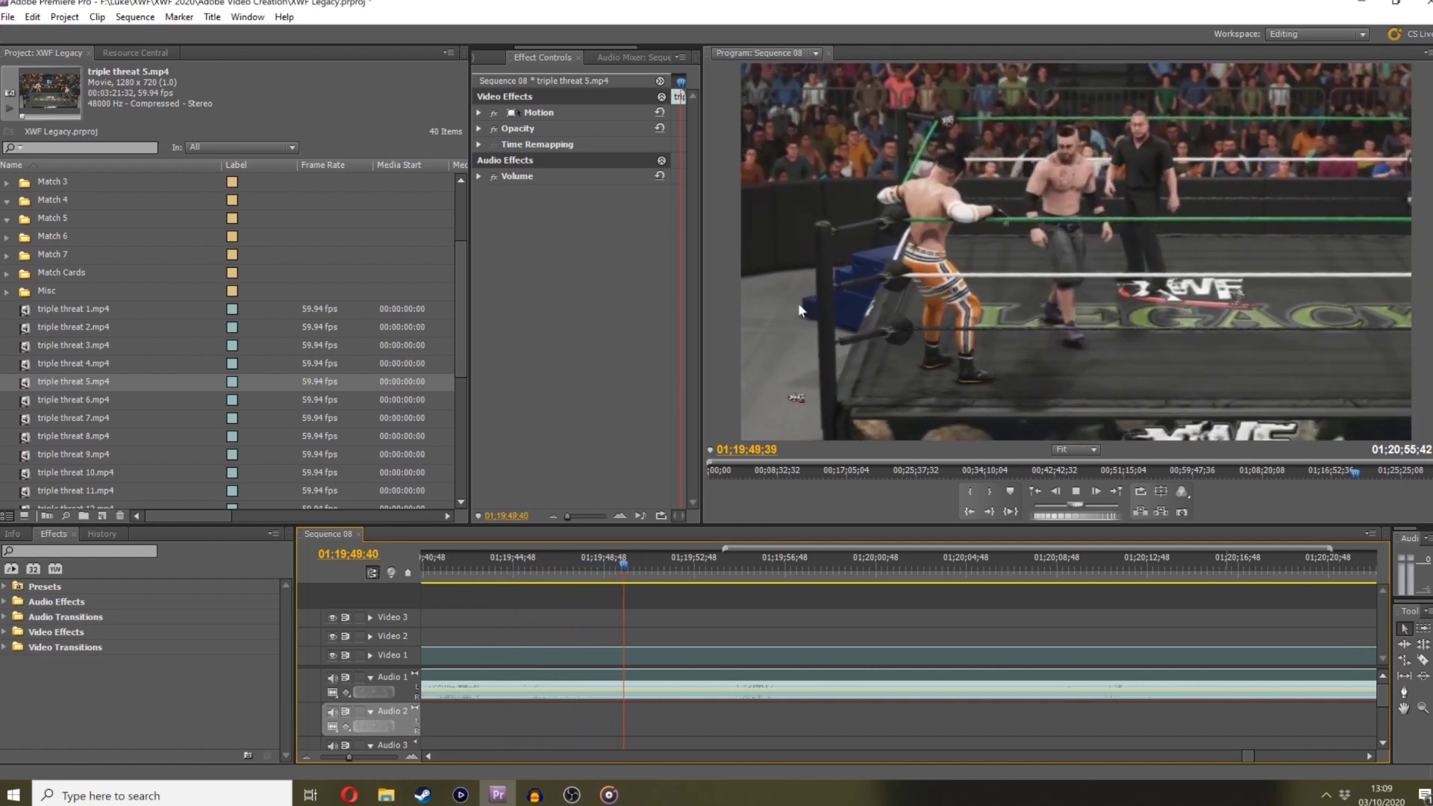
Cut triple threat 5.mp4 at 01;19;42;14 with the Razor tool
key(space)
drag(347, 758, 345, 758)
drag(728, 564, 625, 568)
key(space)
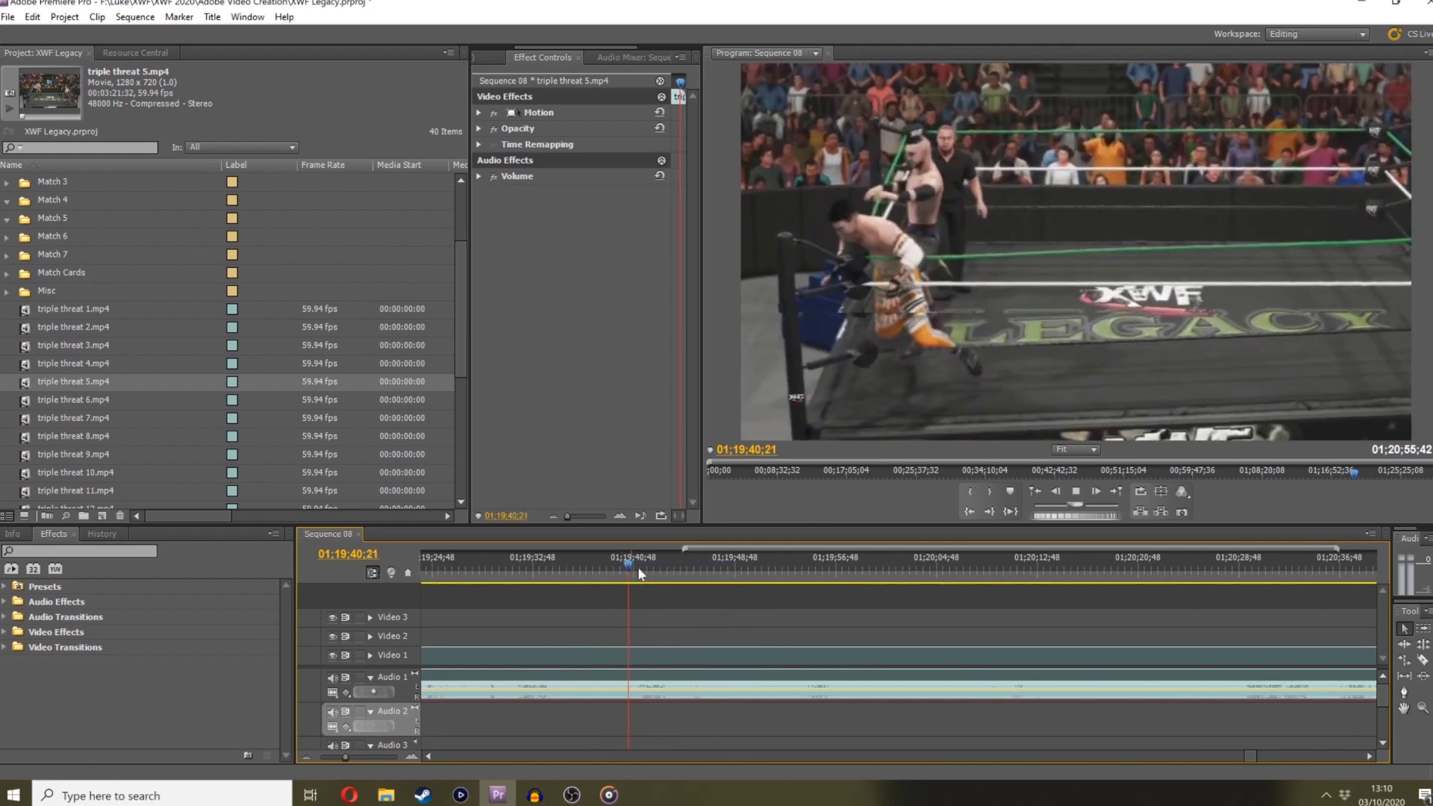
key(space)
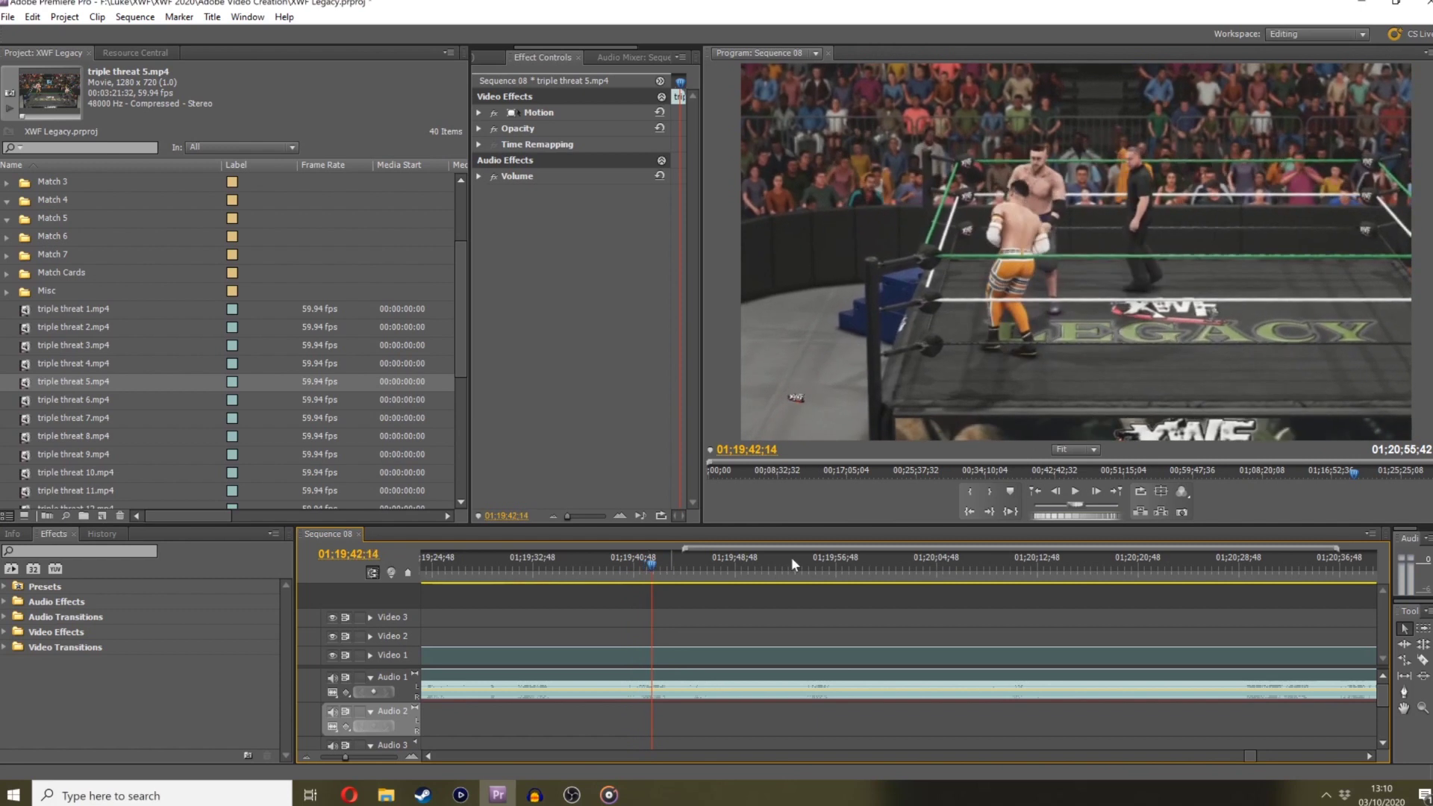
click(1423, 660)
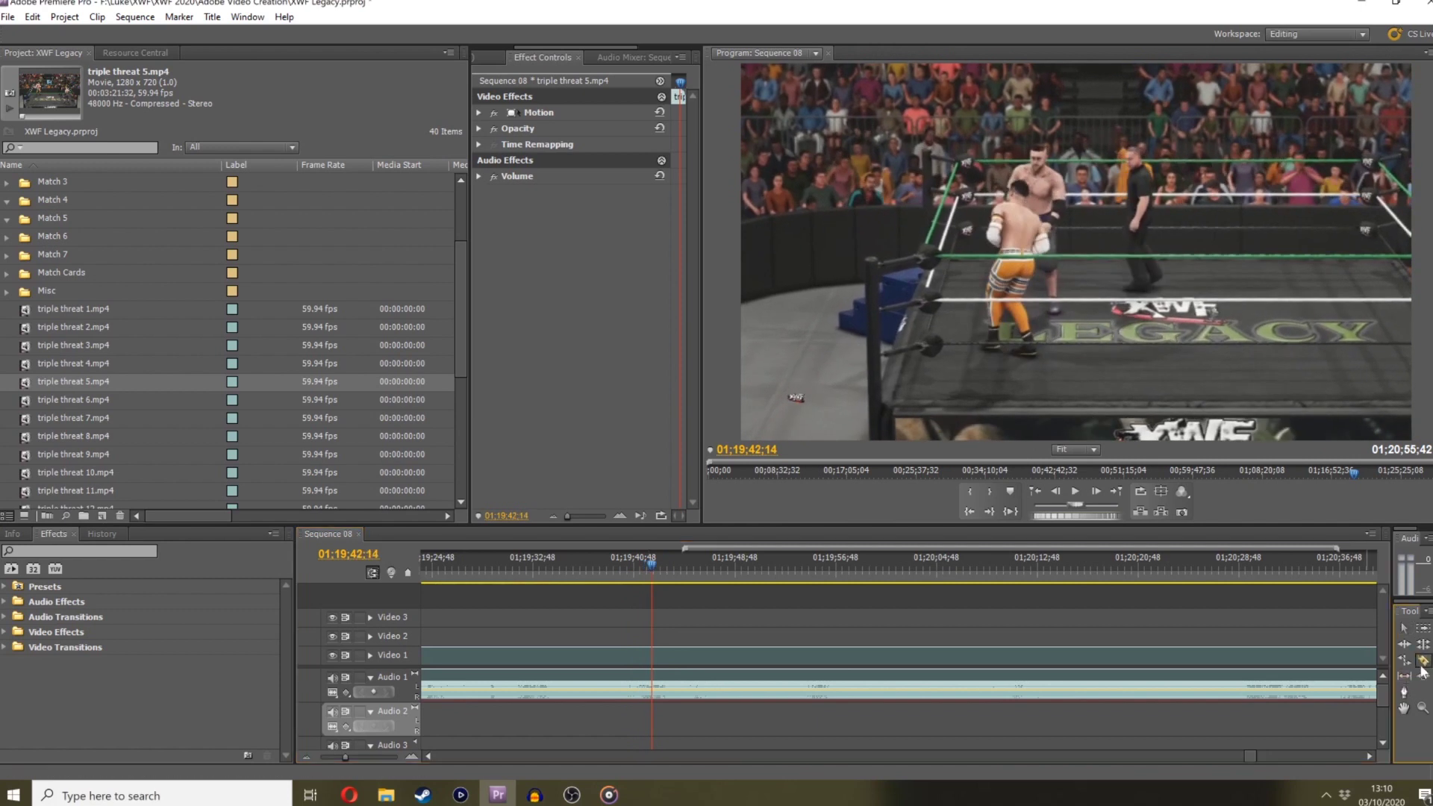
click(651, 658)
Cut again at 01;20;23;29 and move the later piece back onto the first cut
drag(652, 571, 1217, 512)
click(1369, 756)
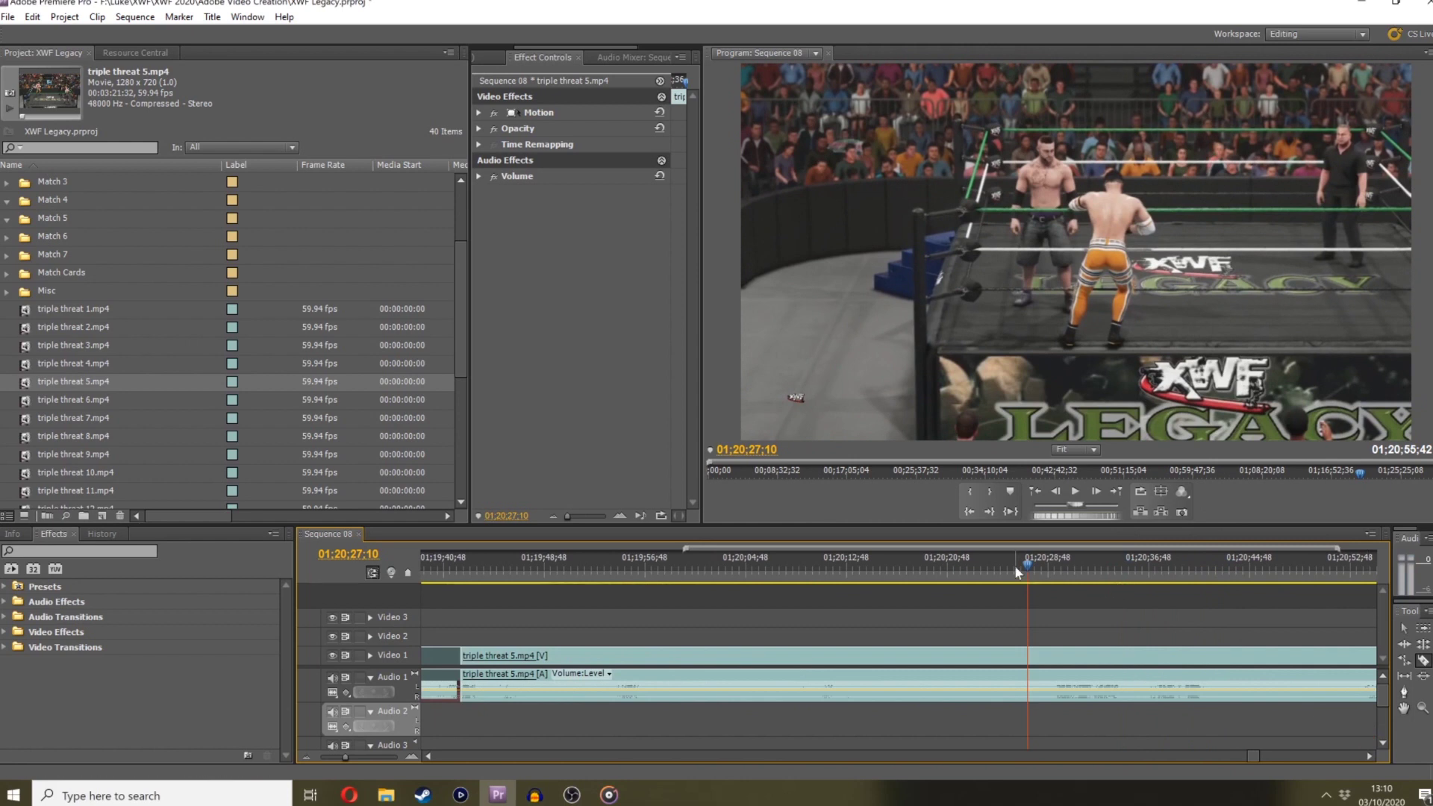
drag(1016, 572, 982, 544)
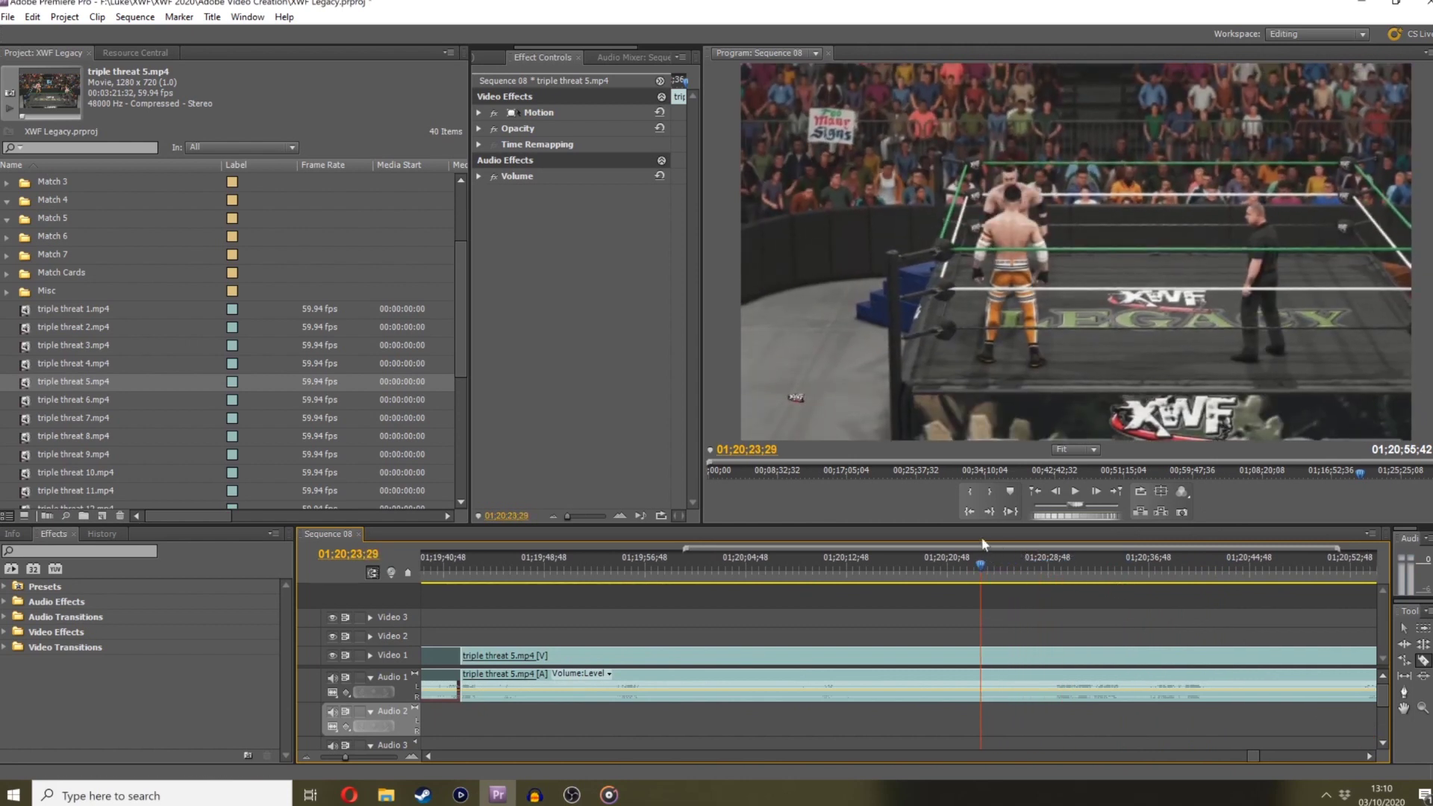
click(982, 655)
key(v)
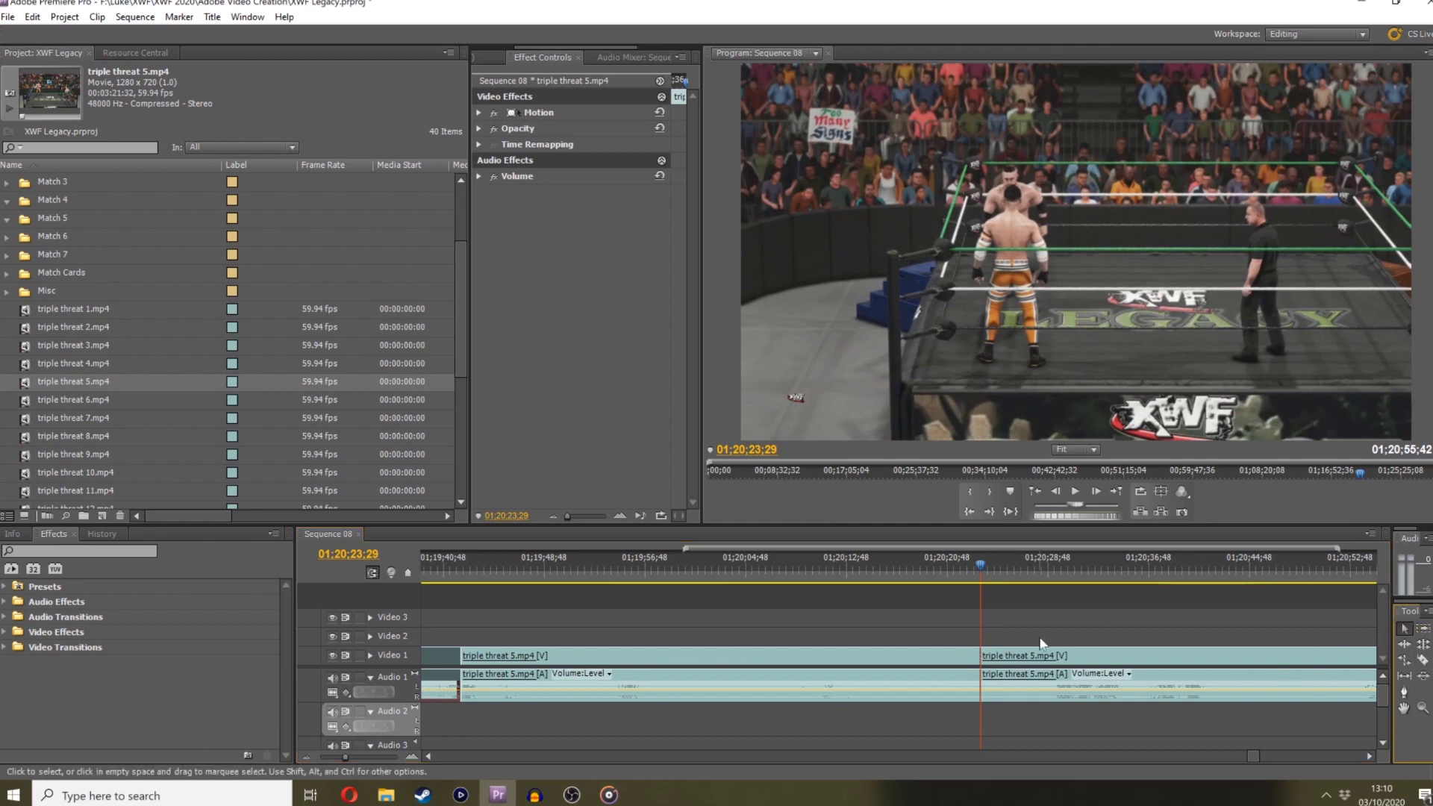
drag(997, 659, 477, 656)
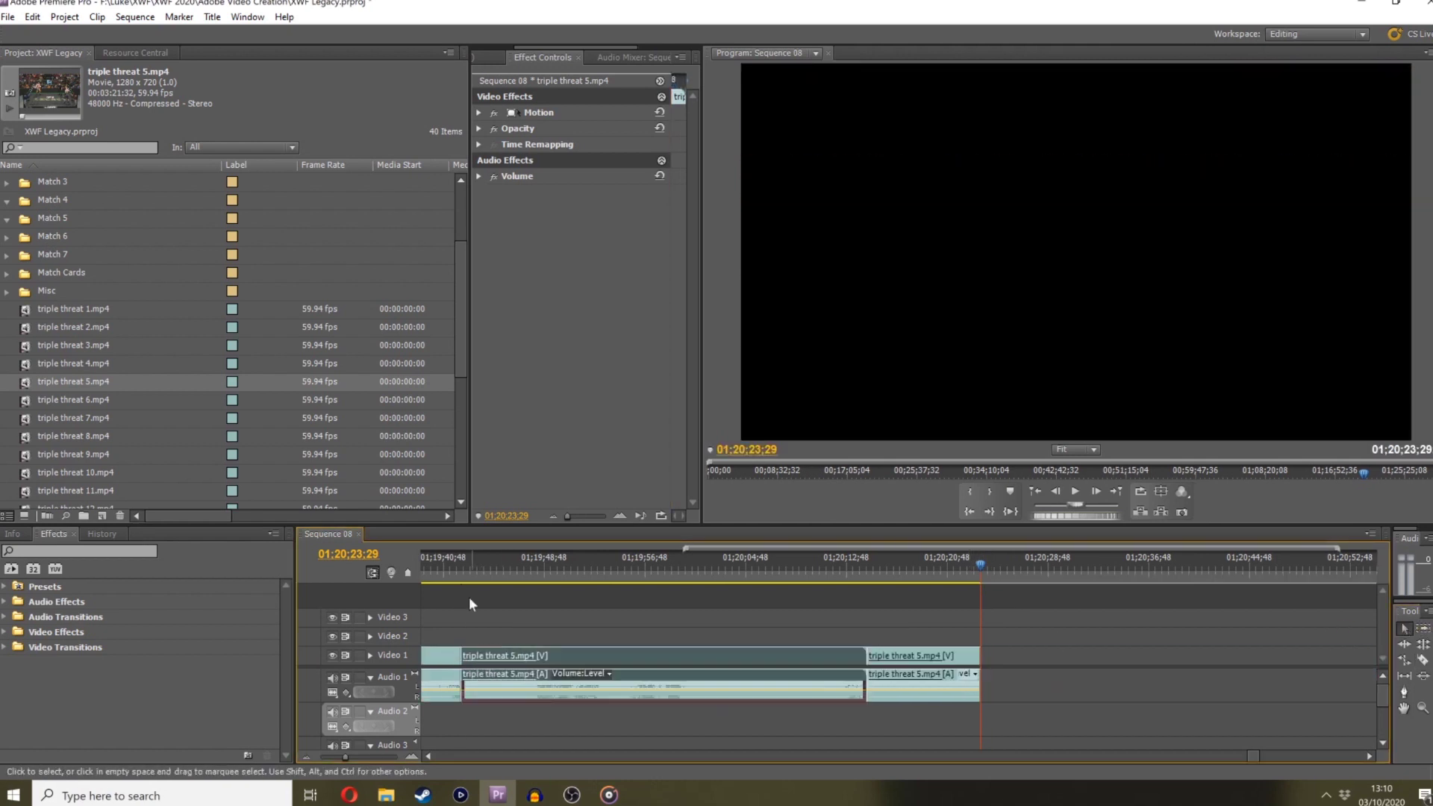
click(453, 559)
key(space)
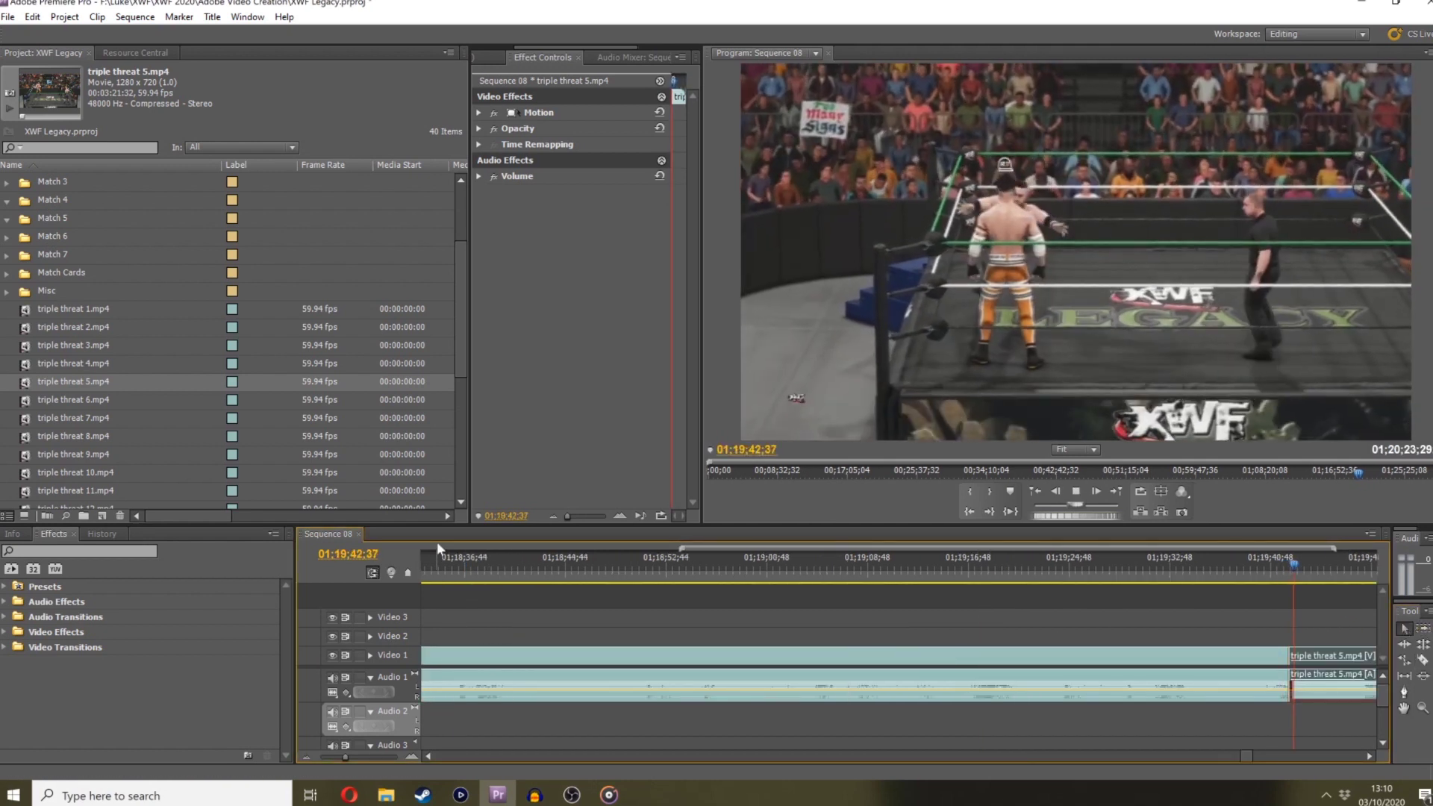
Extend the first triple threat 5 piece's end by 10 and then 7 frames
key(space)
click(355, 757)
click(849, 562)
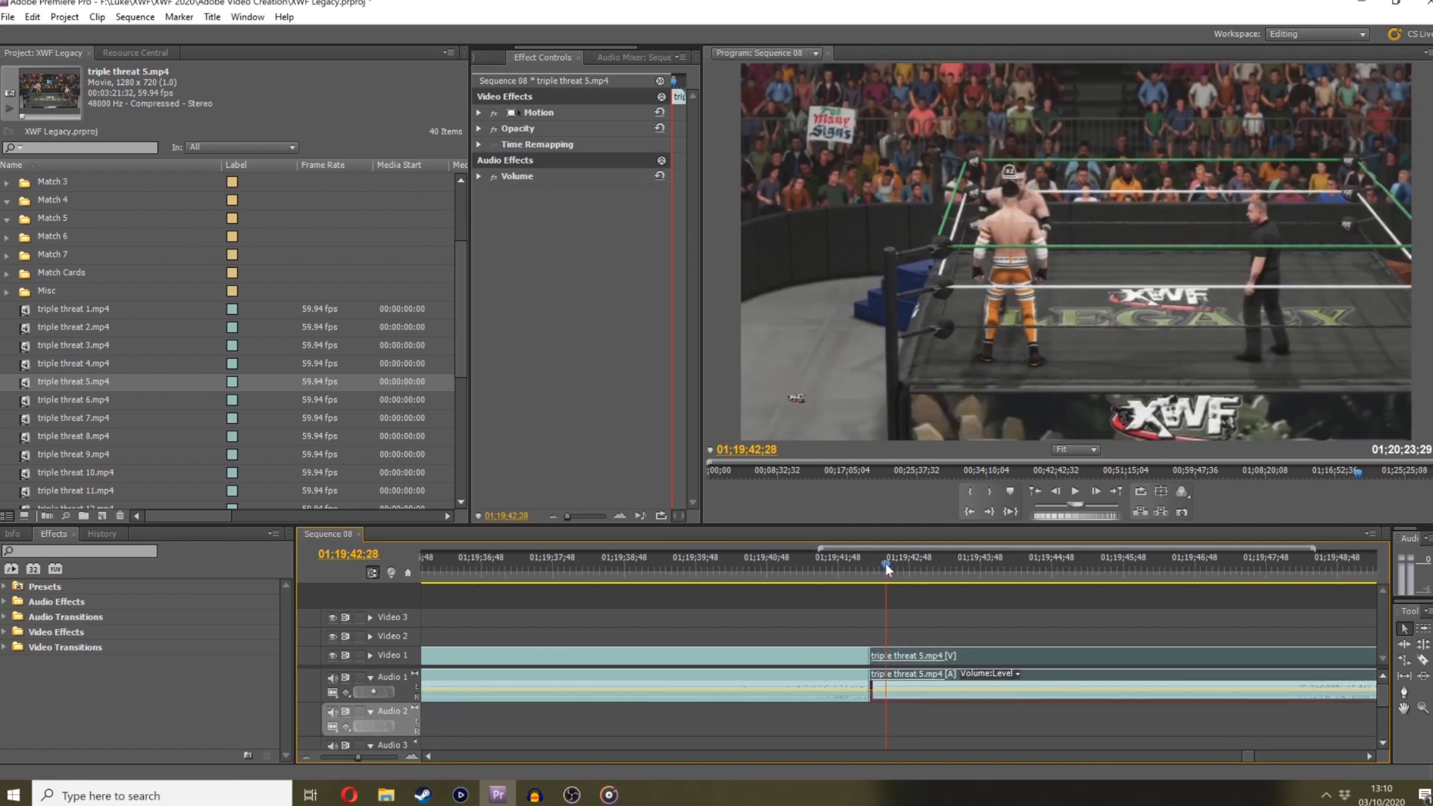
drag(849, 563, 817, 560)
key(space)
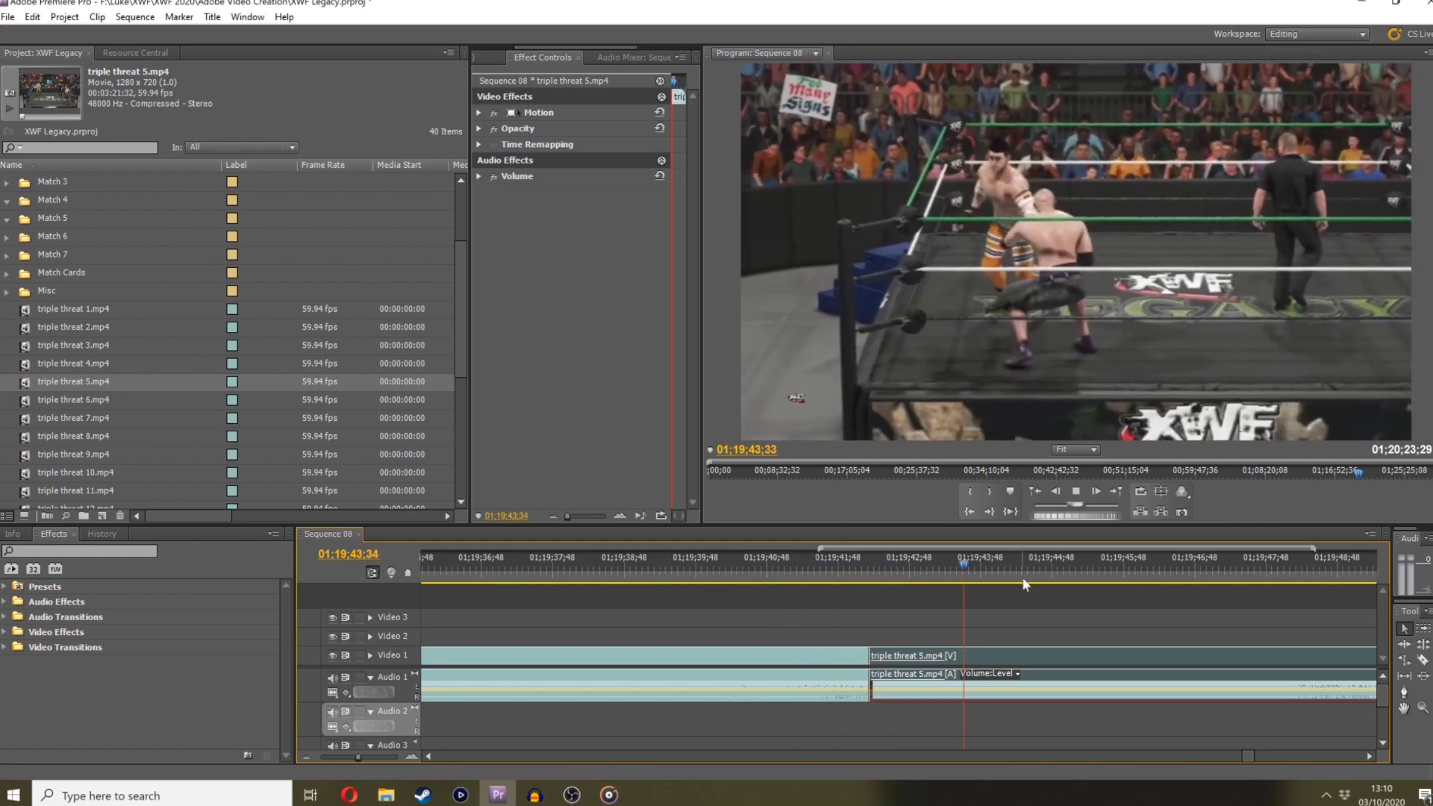
drag(834, 573, 863, 561)
drag(870, 656, 872, 654)
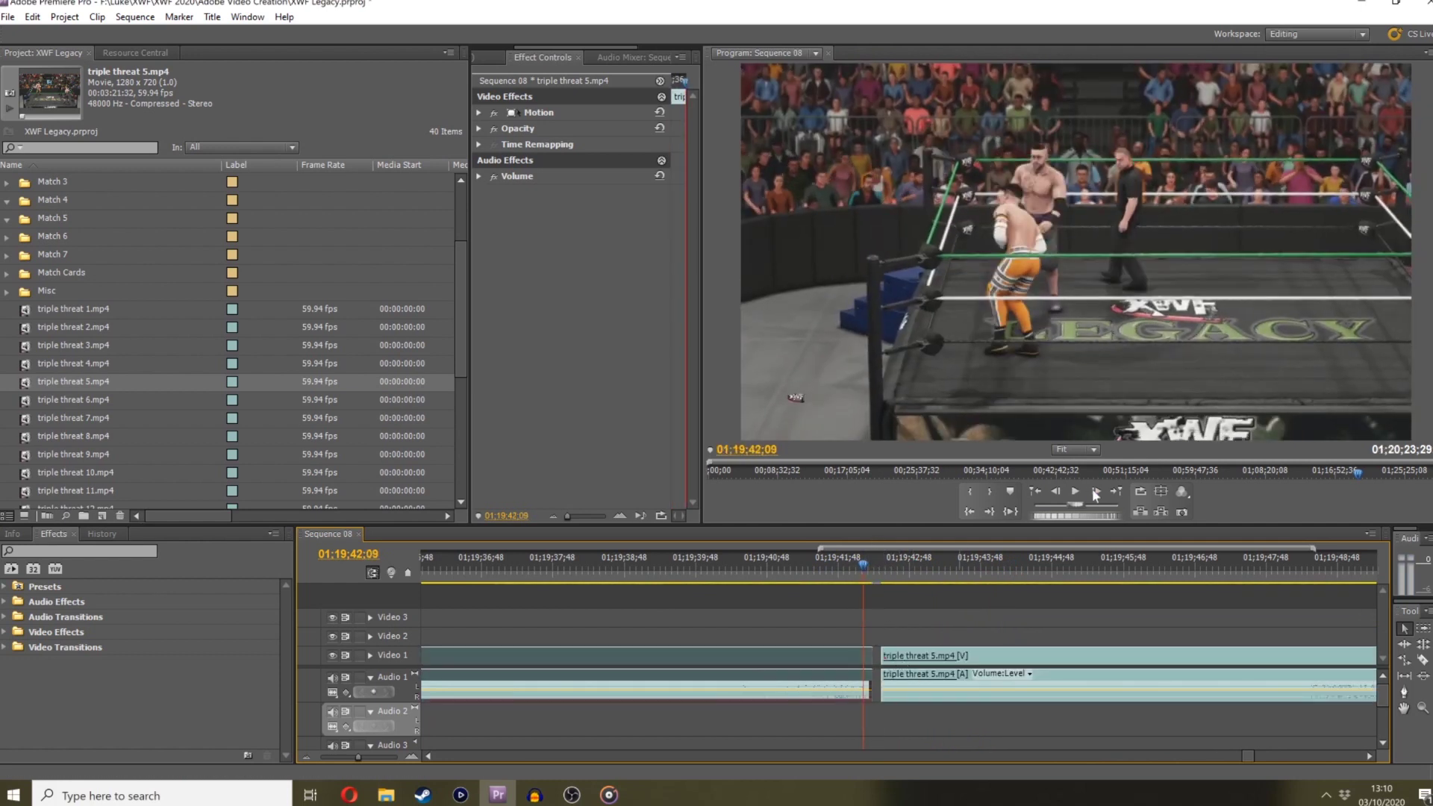
drag(1053, 515, 1058, 515)
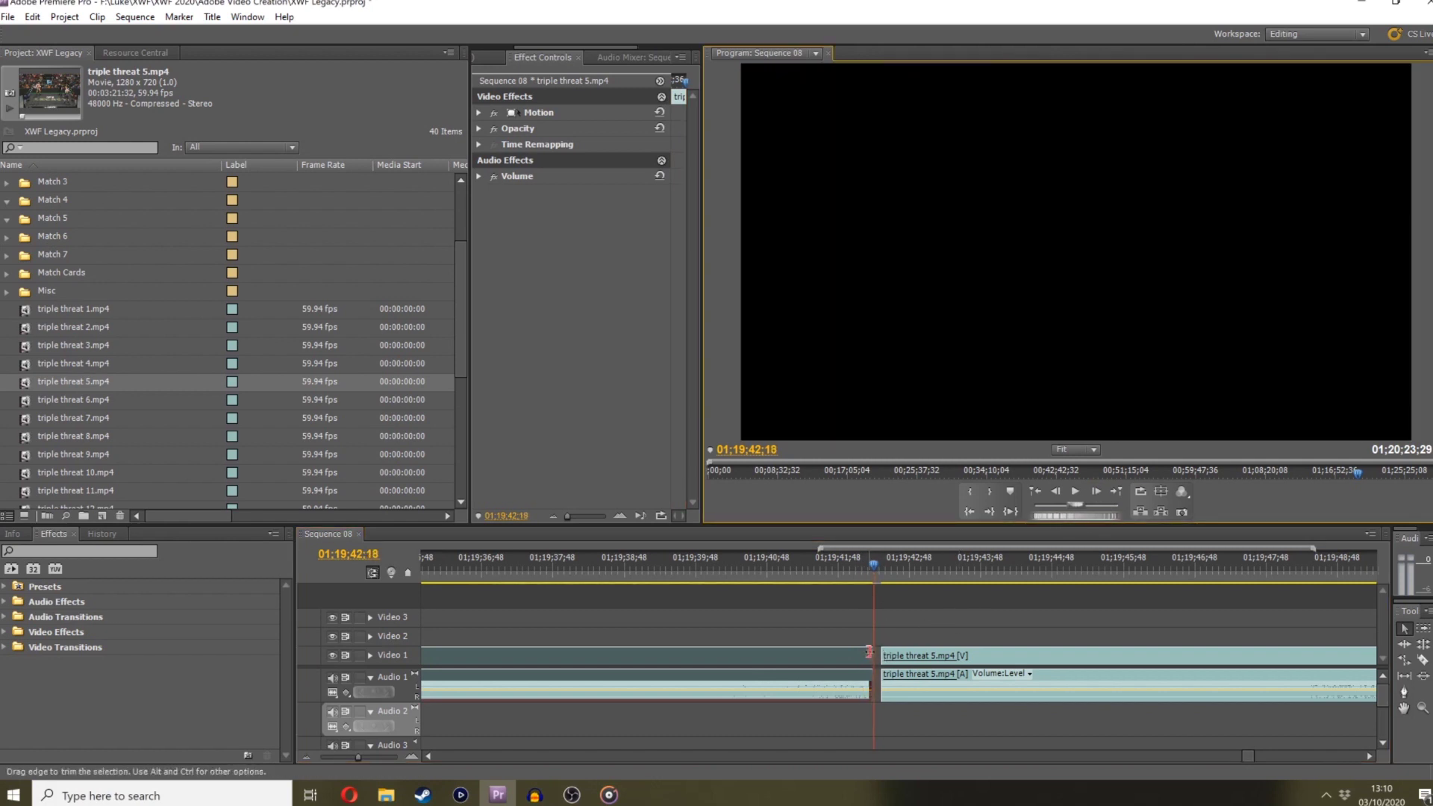
drag(870, 654, 909, 634)
mouse_move(1071, 516)
mouse_down()
mouse_move(1055, 515)
mouse_move(1069, 518)
mouse_up()
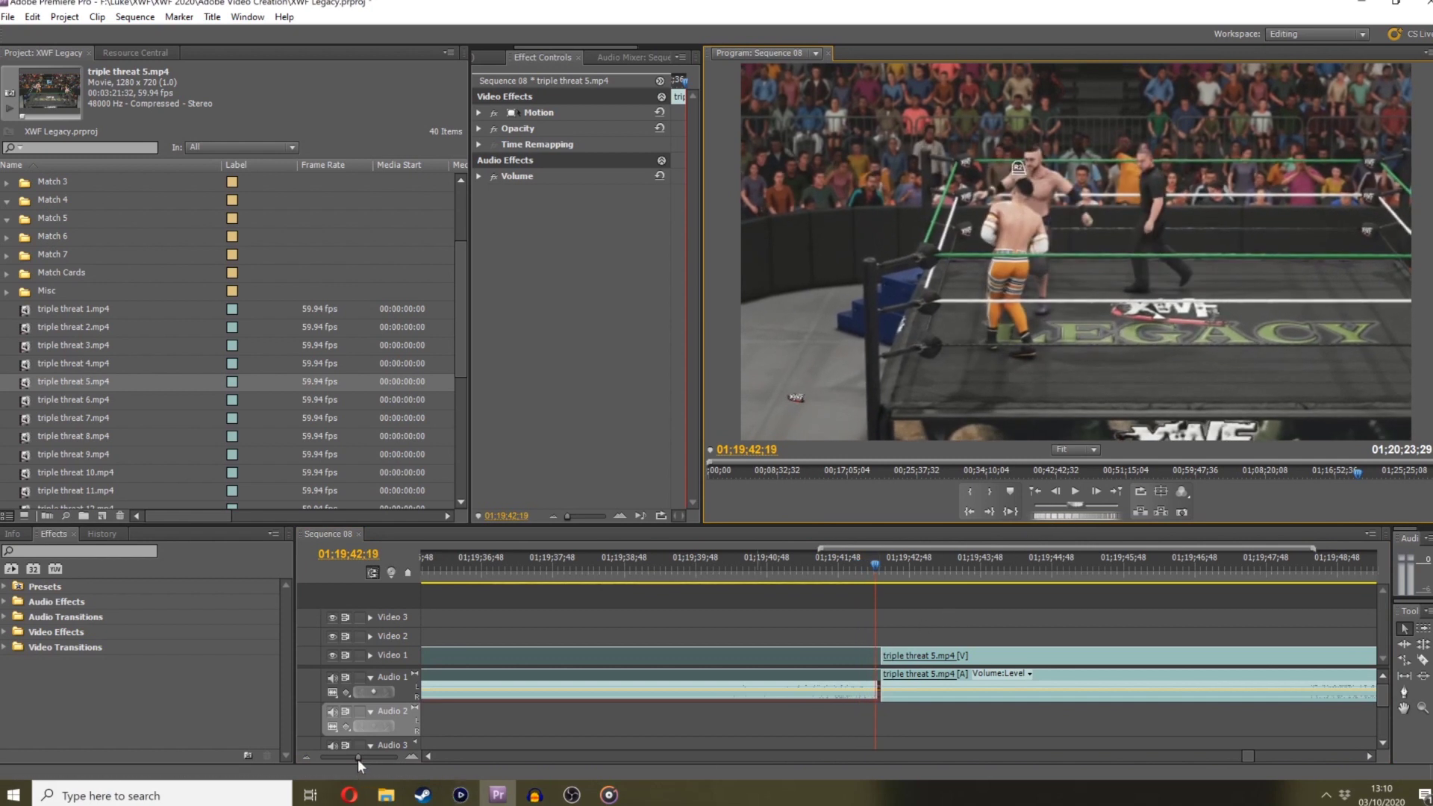
Trim the second piece's start by 5 frames and slide it left to close the gap
drag(357, 759, 371, 758)
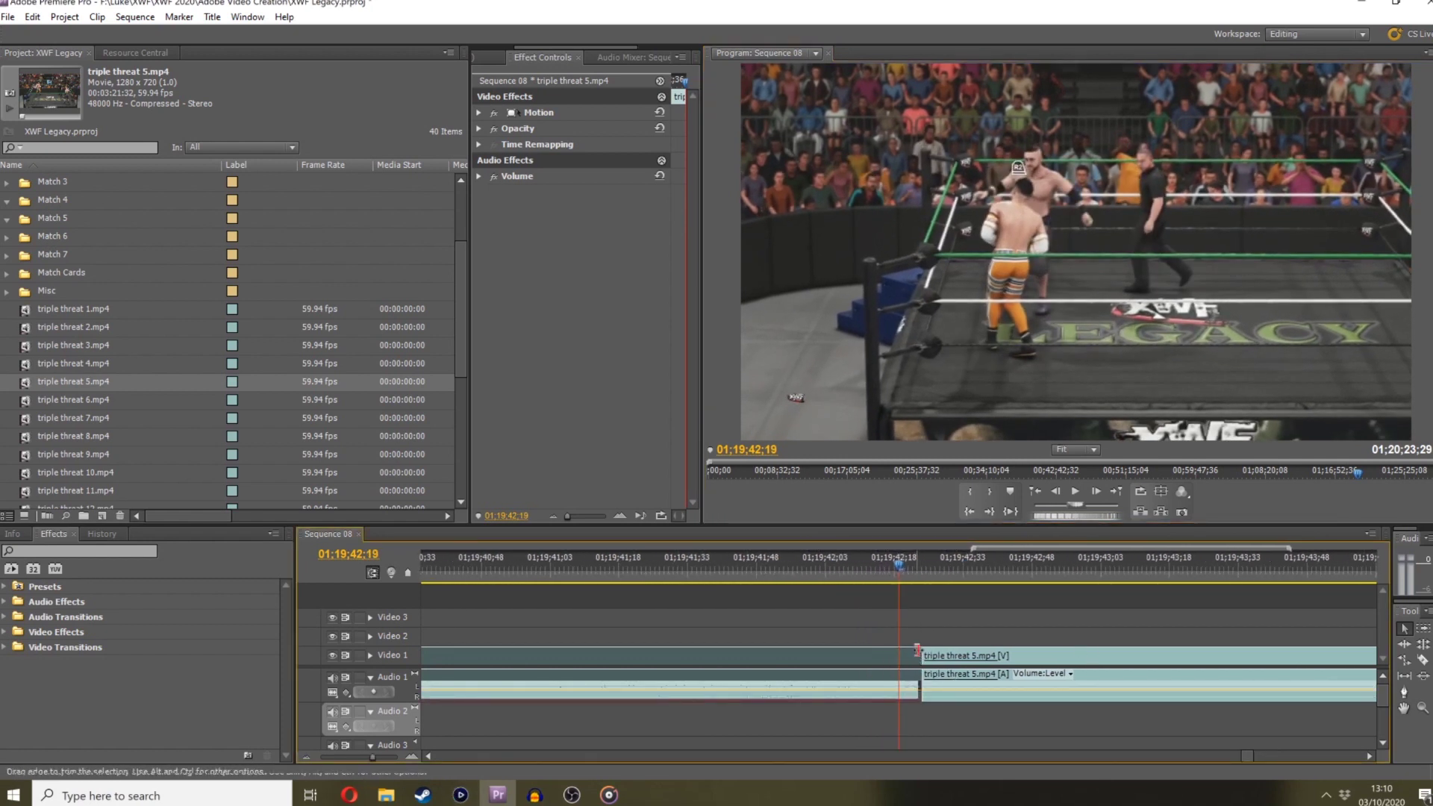
drag(919, 653, 895, 649)
drag(921, 570, 932, 570)
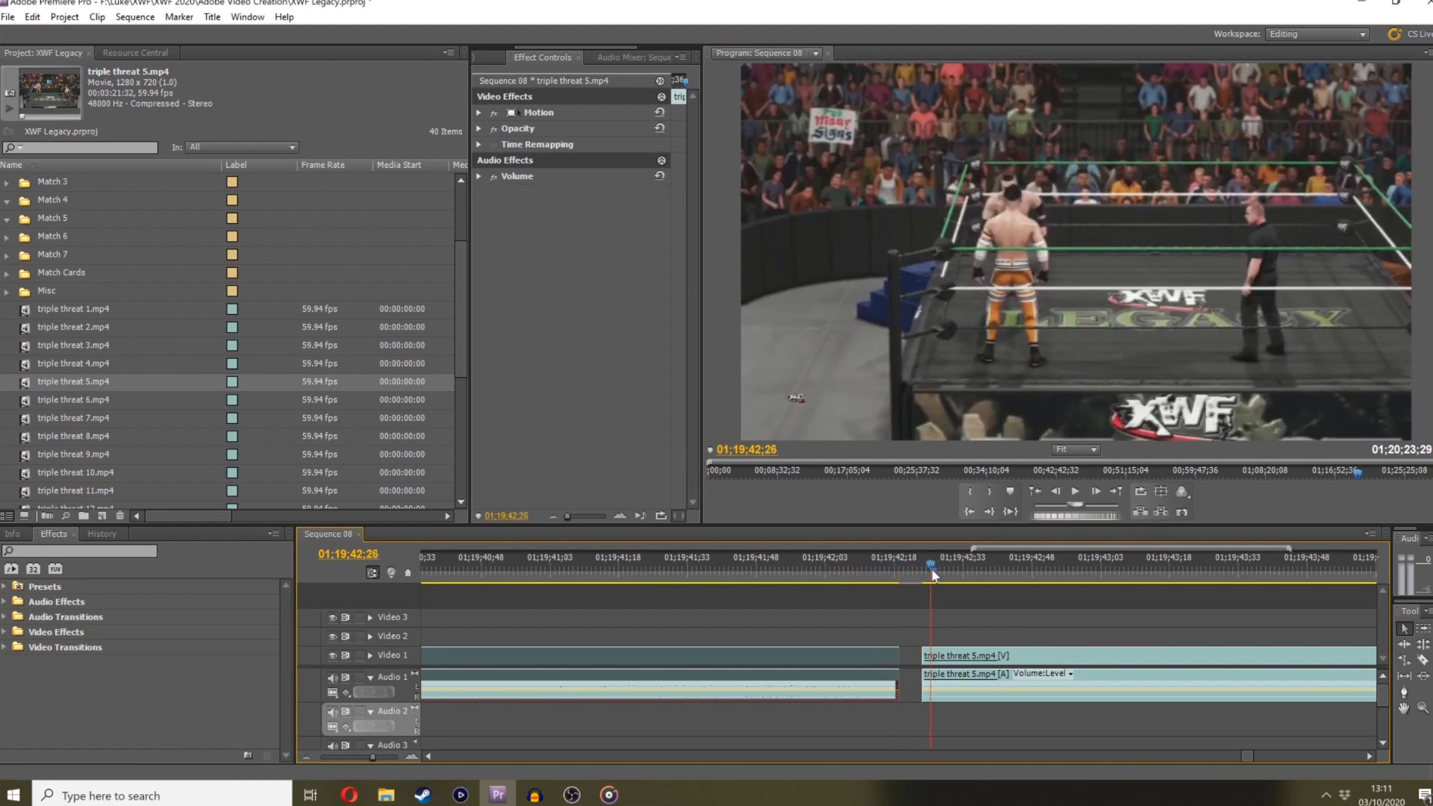
drag(957, 663, 934, 661)
key(space)
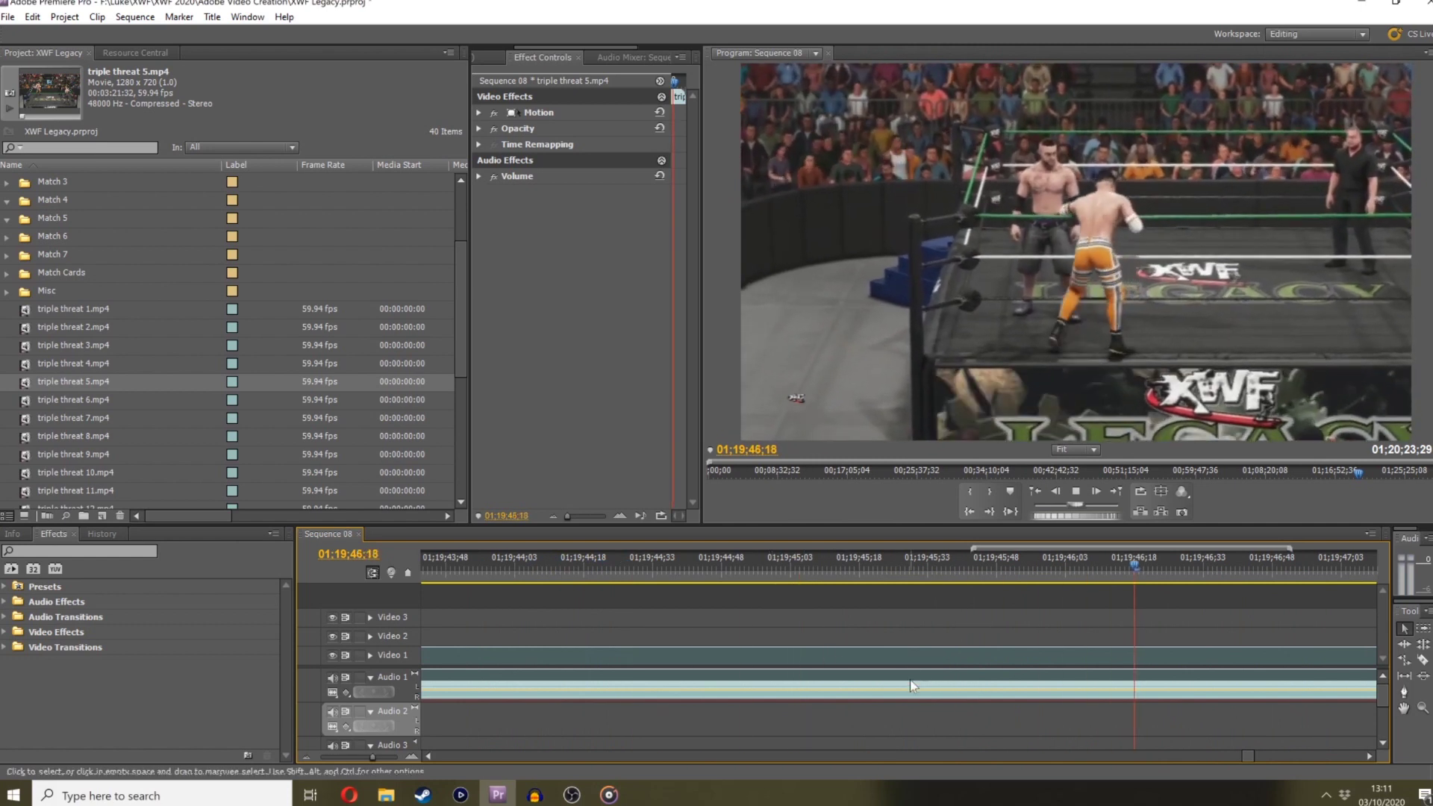
key(space)
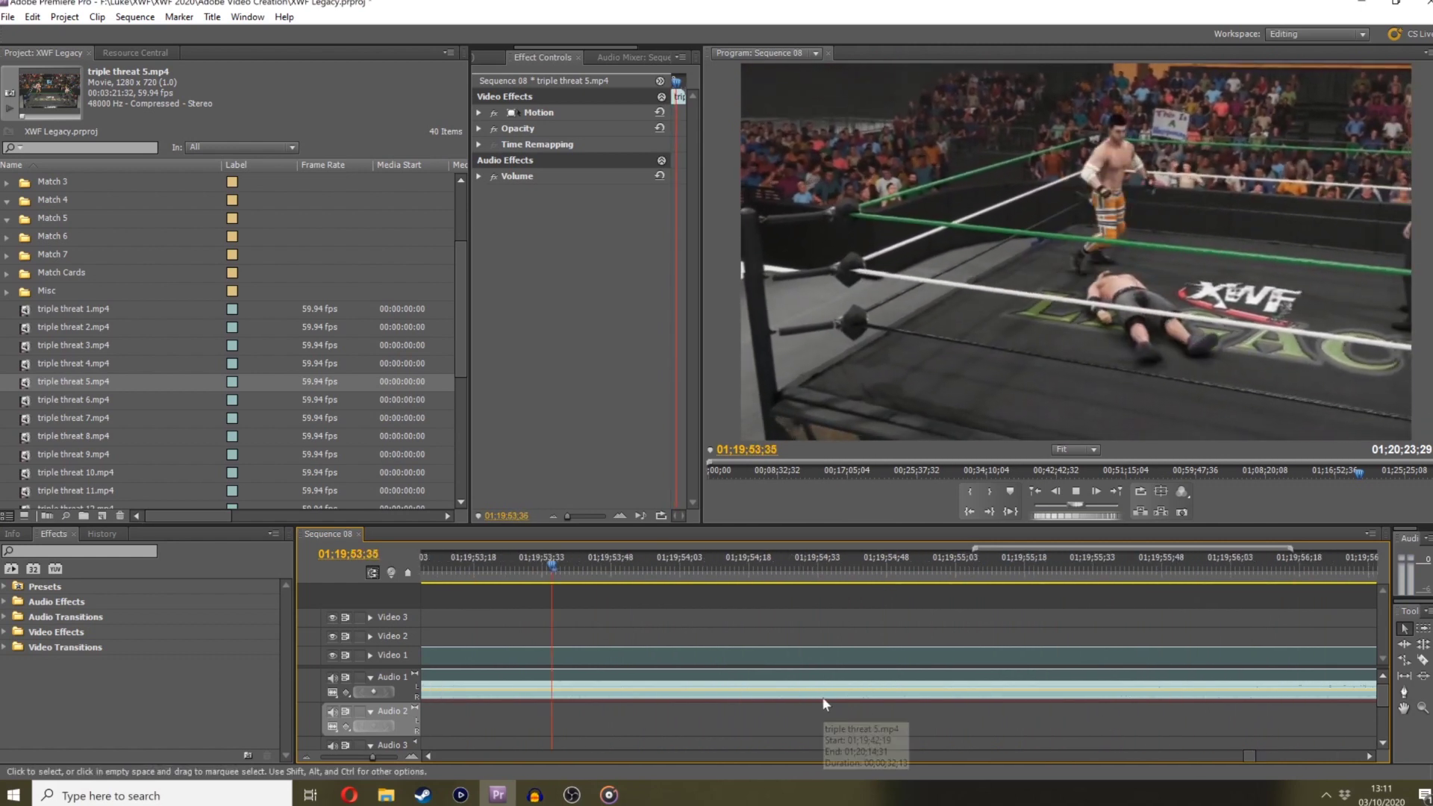
Split triple threat 5 at 01;20;10;18 with the Razor tool
drag(373, 755, 352, 754)
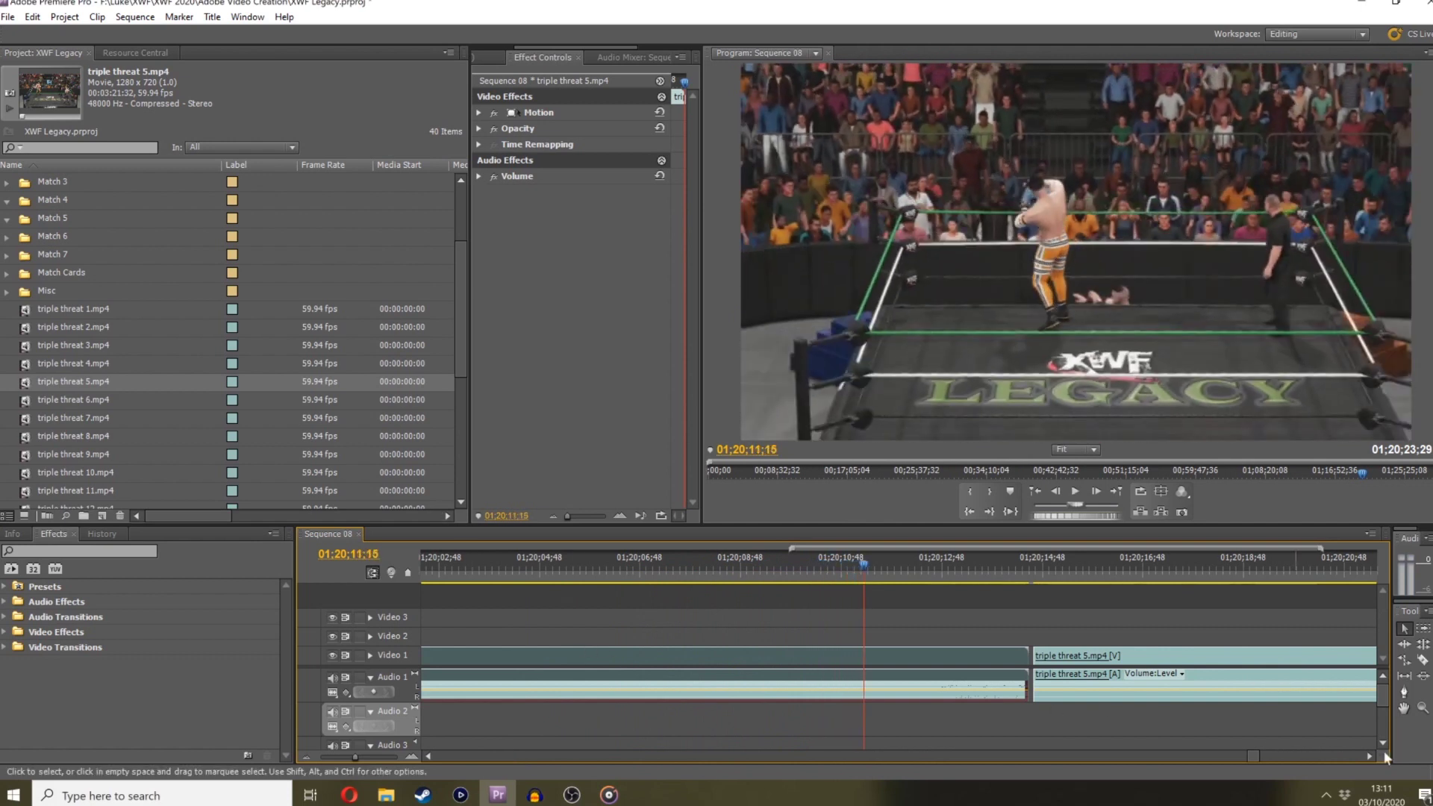
click(1423, 661)
click(1369, 756)
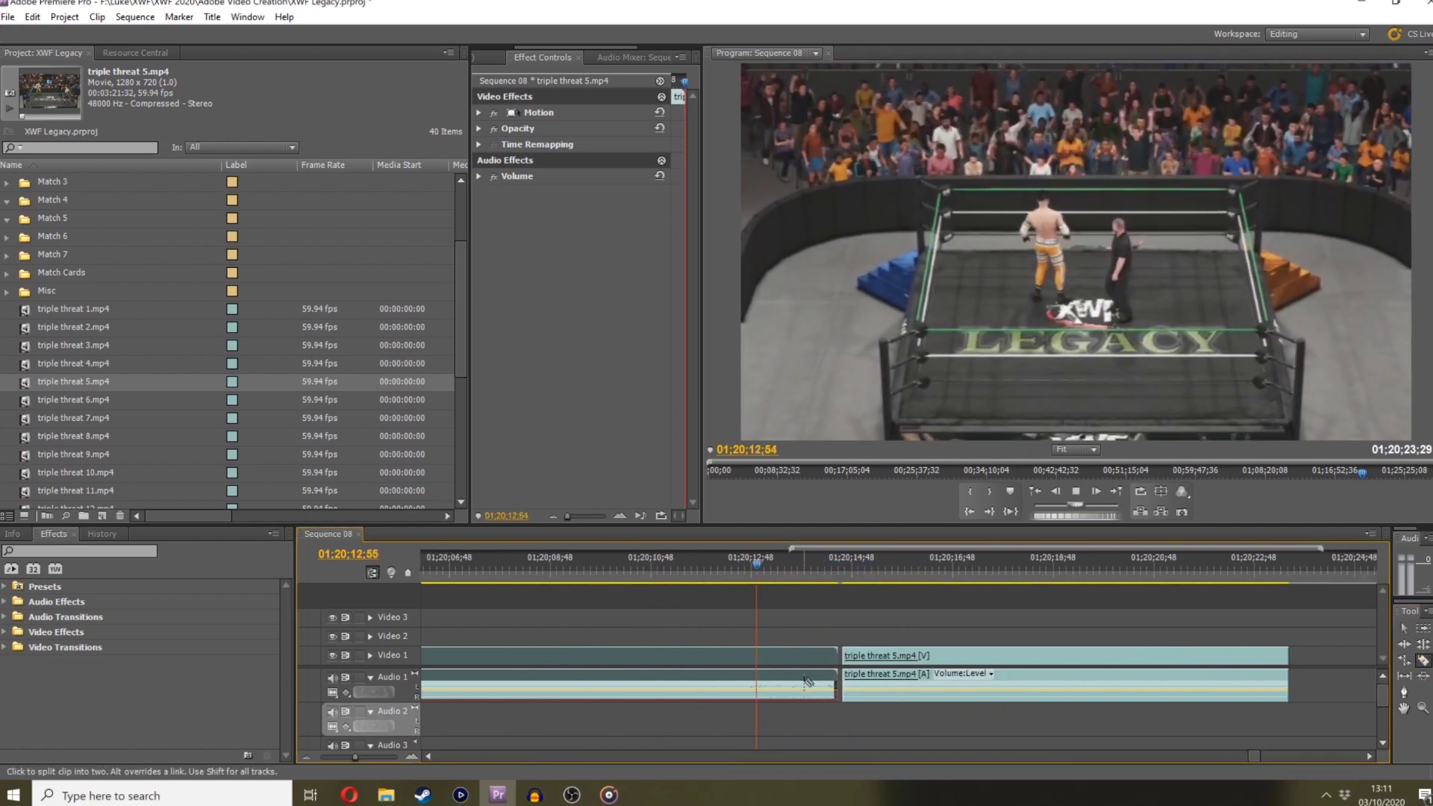
click(668, 580)
mouse_move(643, 582)
mouse_down()
mouse_move(627, 579)
mouse_move(646, 577)
mouse_up()
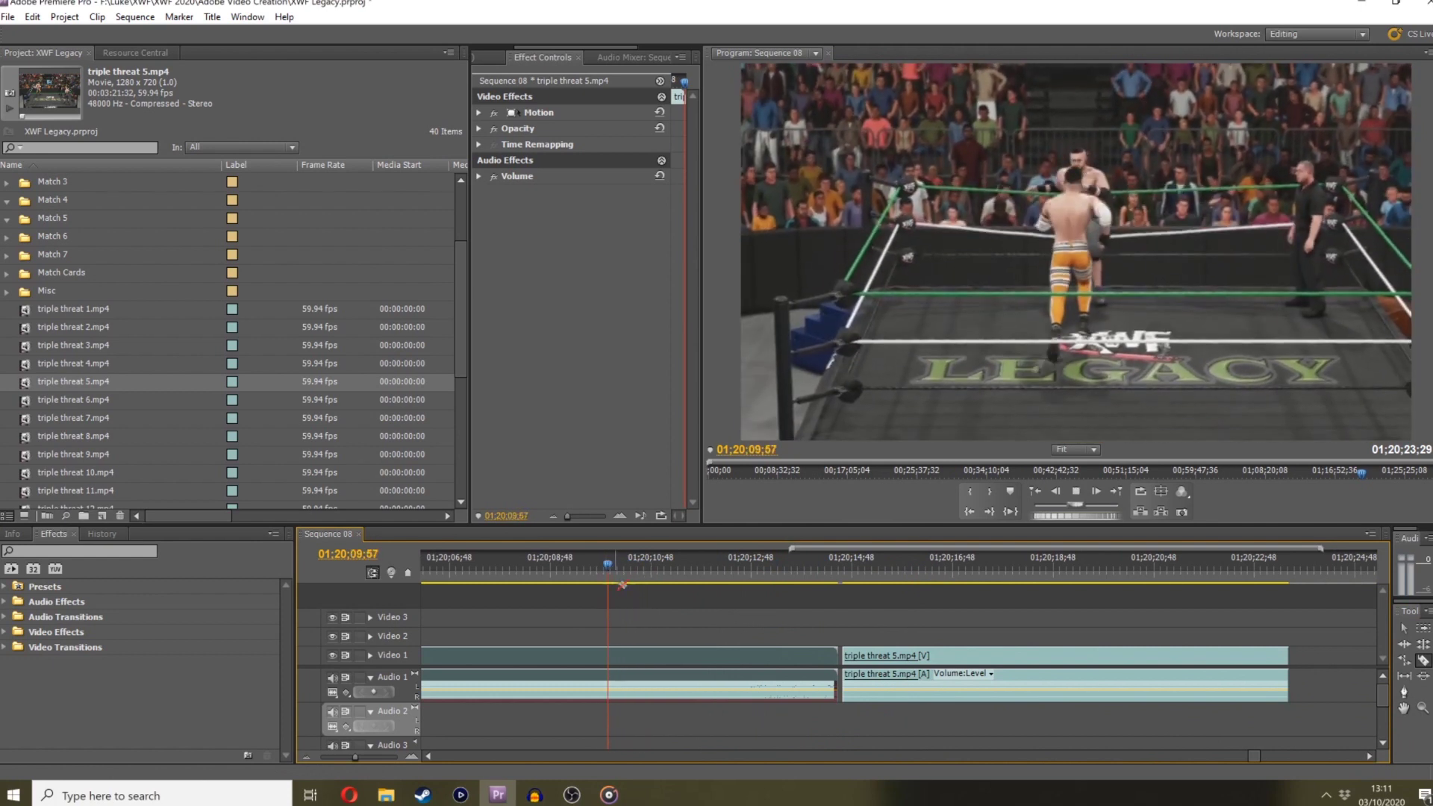
key(space)
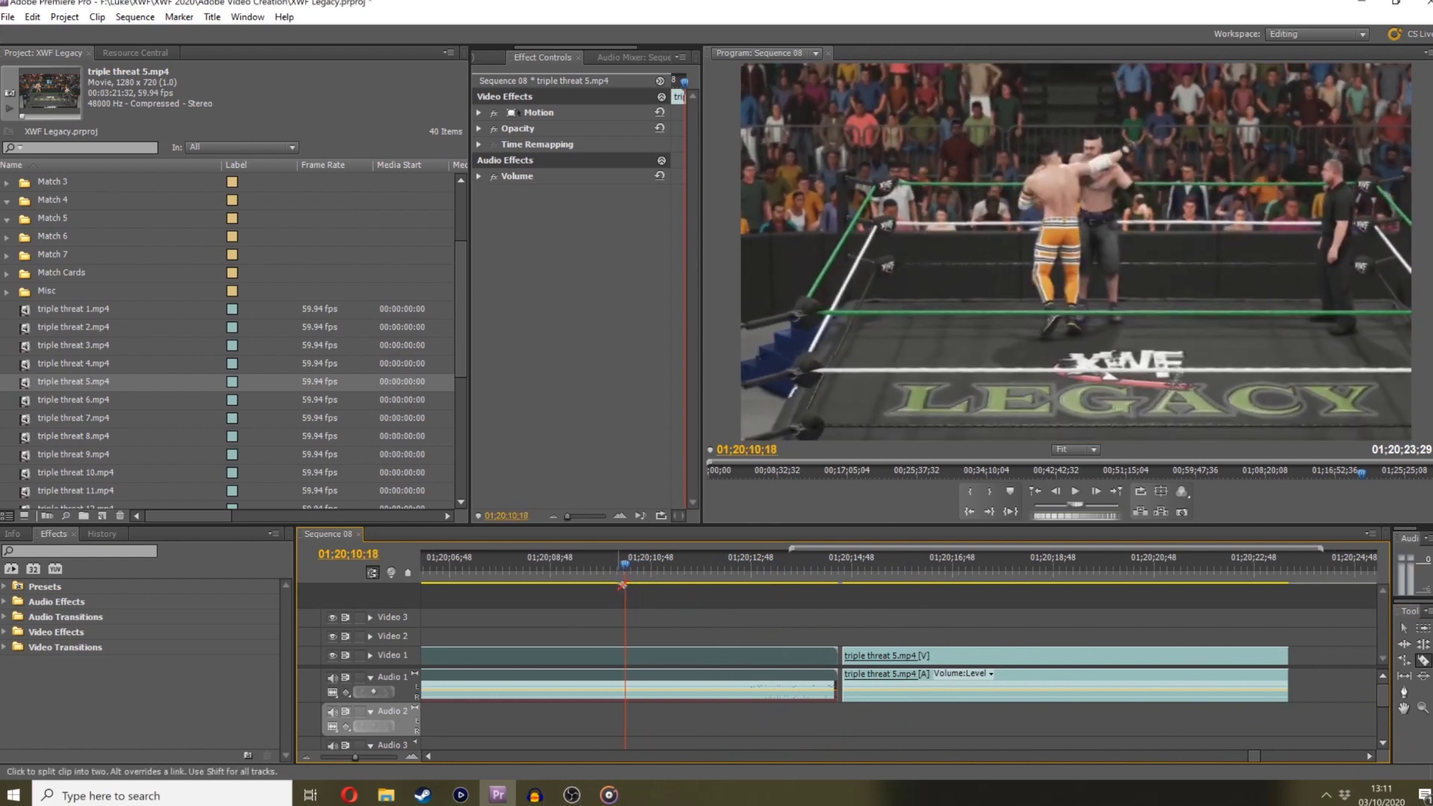
click(627, 654)
Delete the later triple threat 5 piece
click(716, 564)
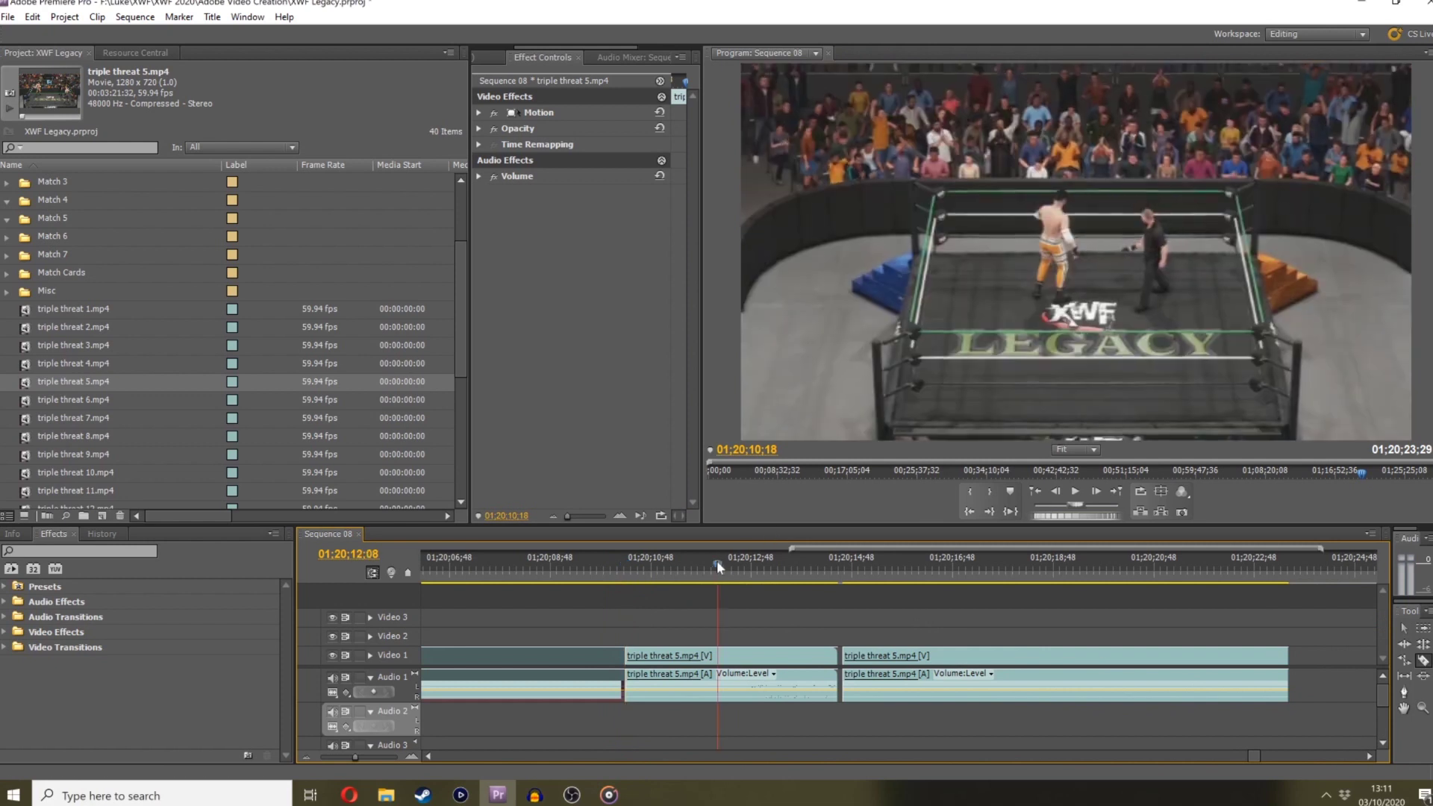
click(1404, 628)
click(1099, 659)
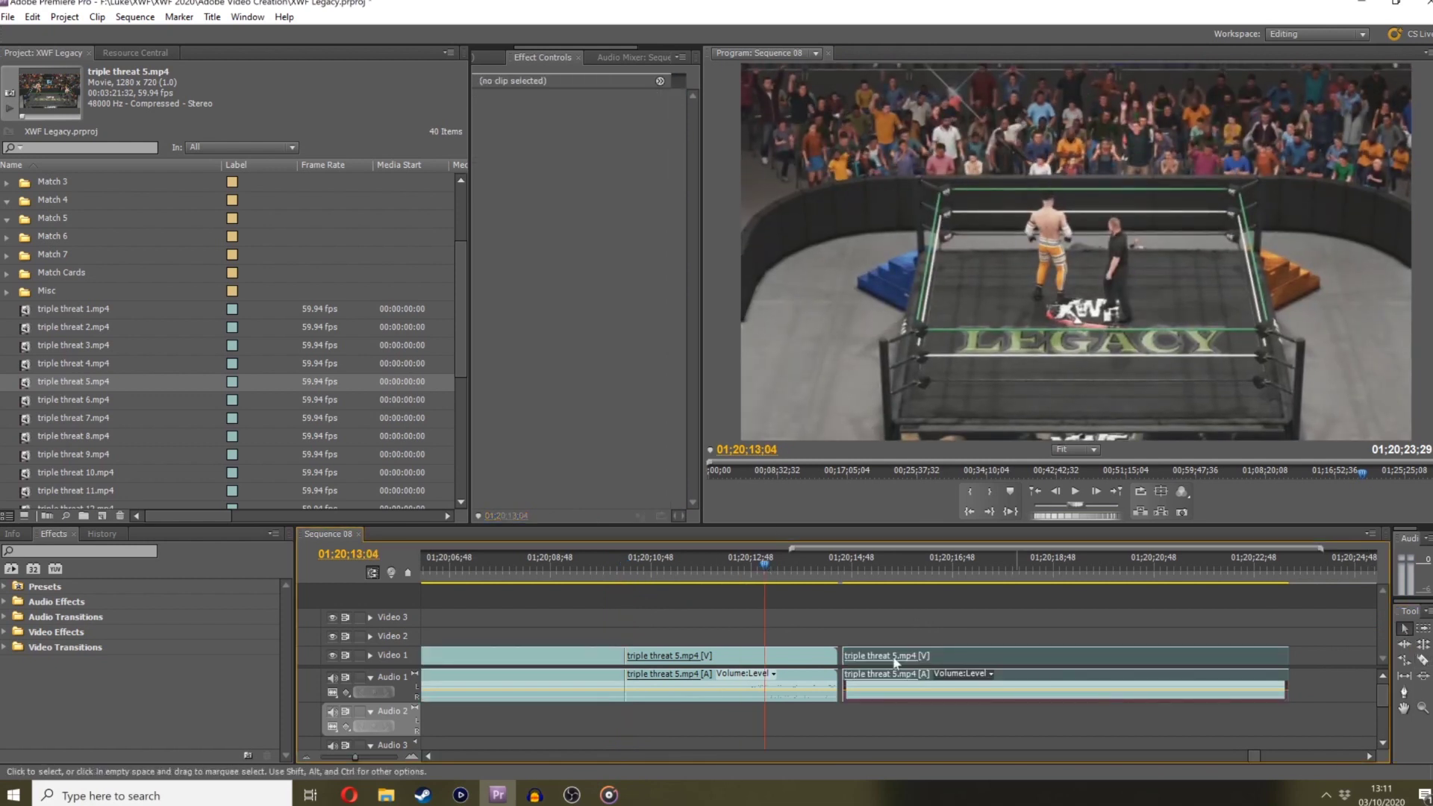
key(Delete)
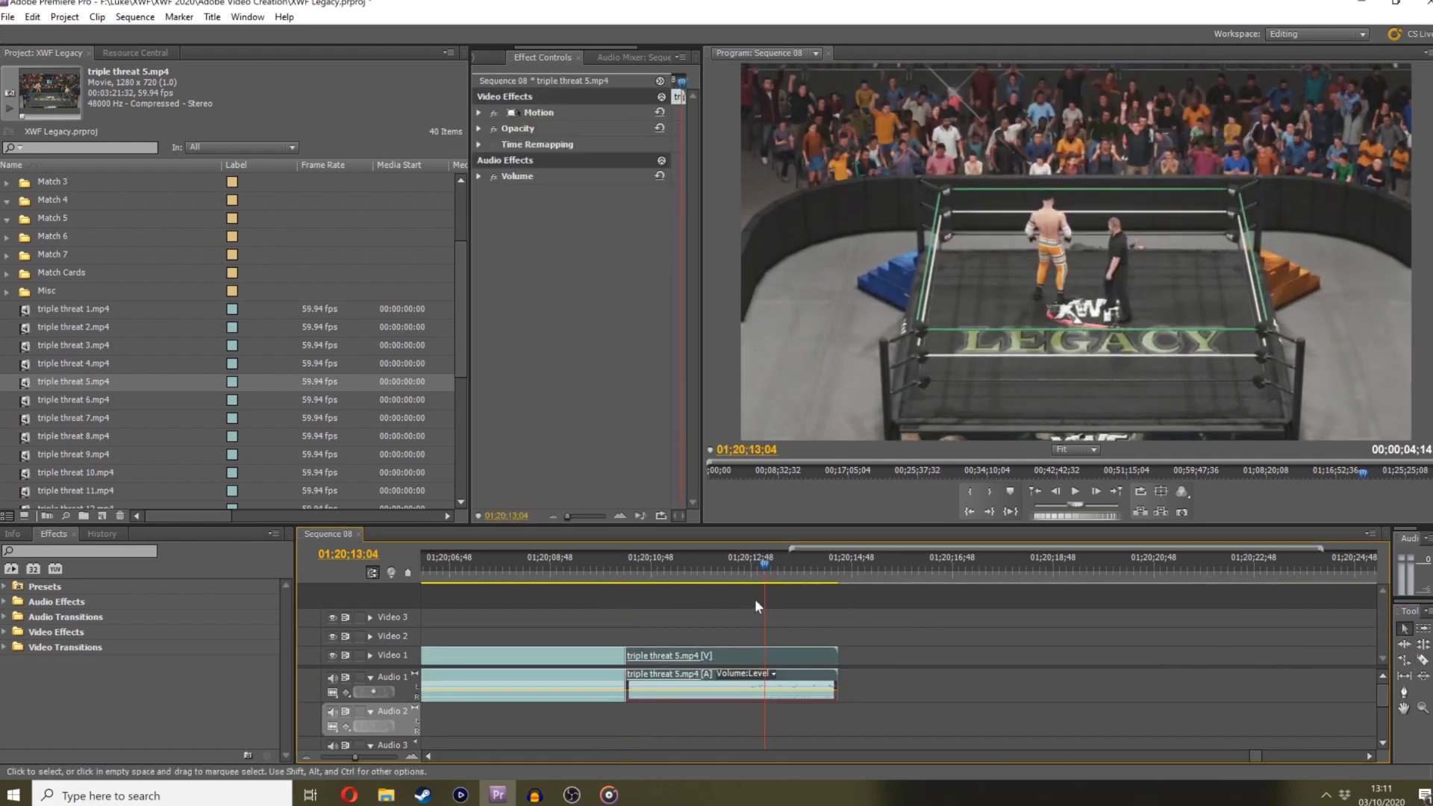
Trim triple threat 5's end back to the playhead and place triple threat 6.mp4 after it
drag(821, 570, 589, 593)
key(space)
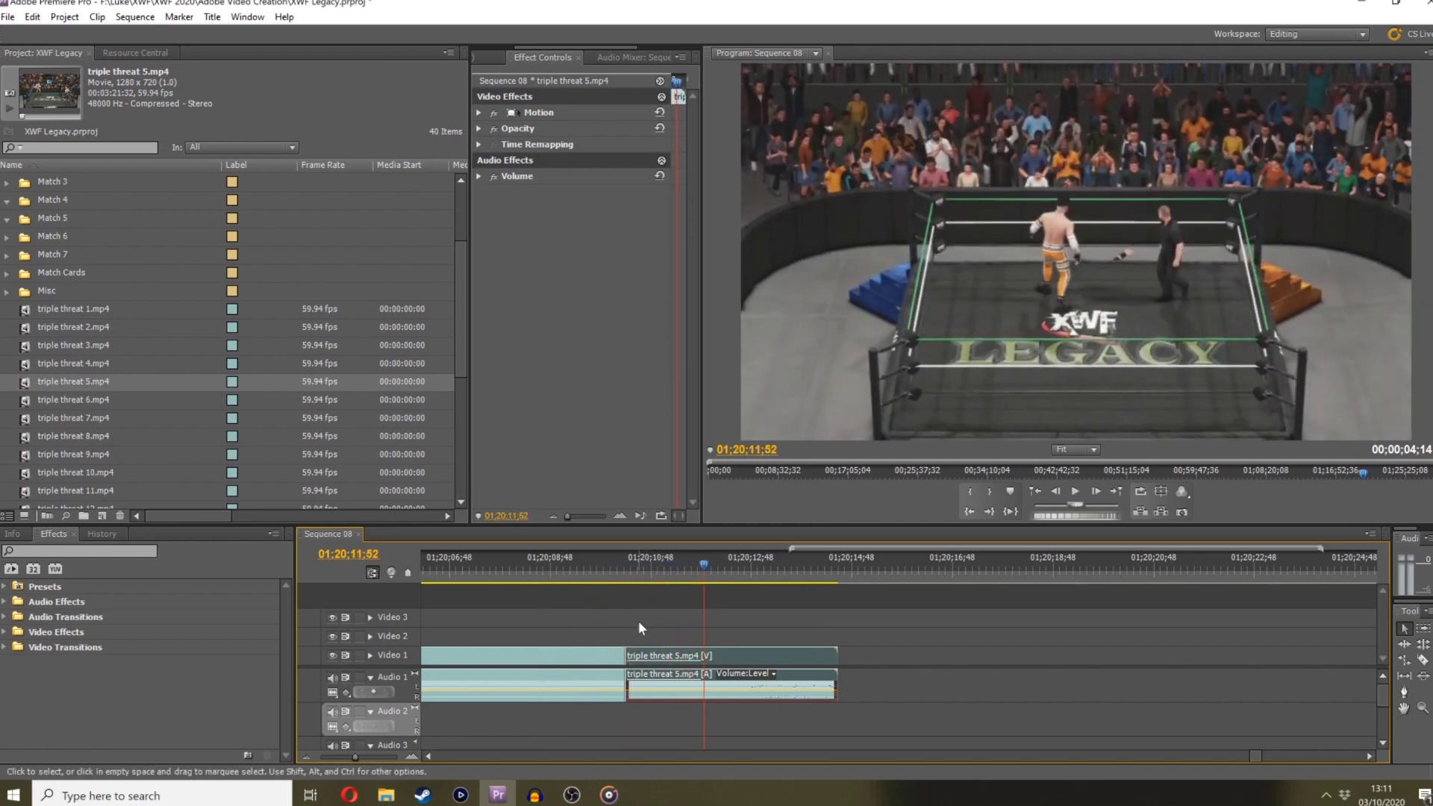
drag(836, 688, 735, 687)
drag(51, 399, 766, 657)
drag(777, 575, 864, 531)
Shift triple threat 6 slightly later, then unlink triple threat 5's audio and extend it past its video
drag(813, 658, 873, 660)
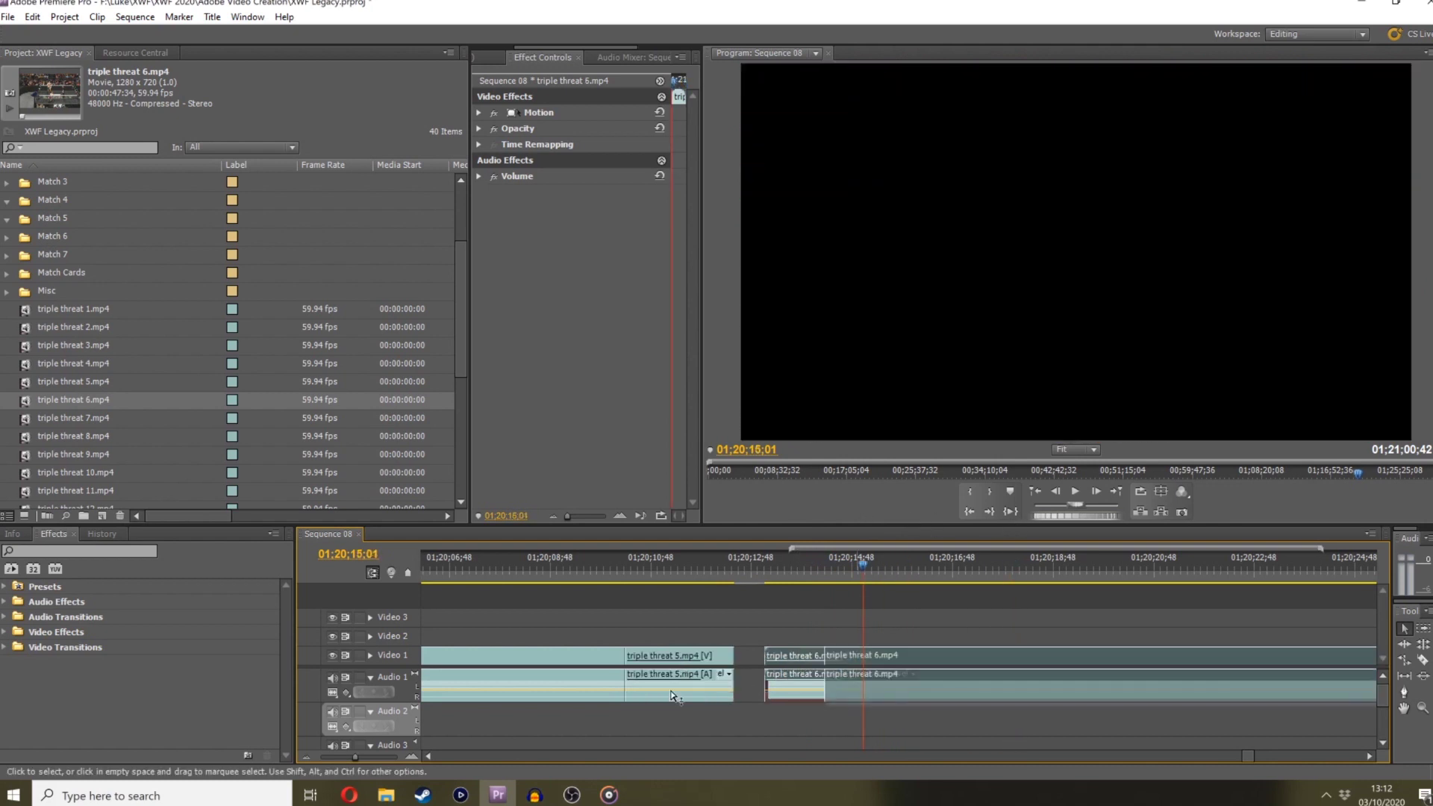
right_click(675, 688)
click(714, 262)
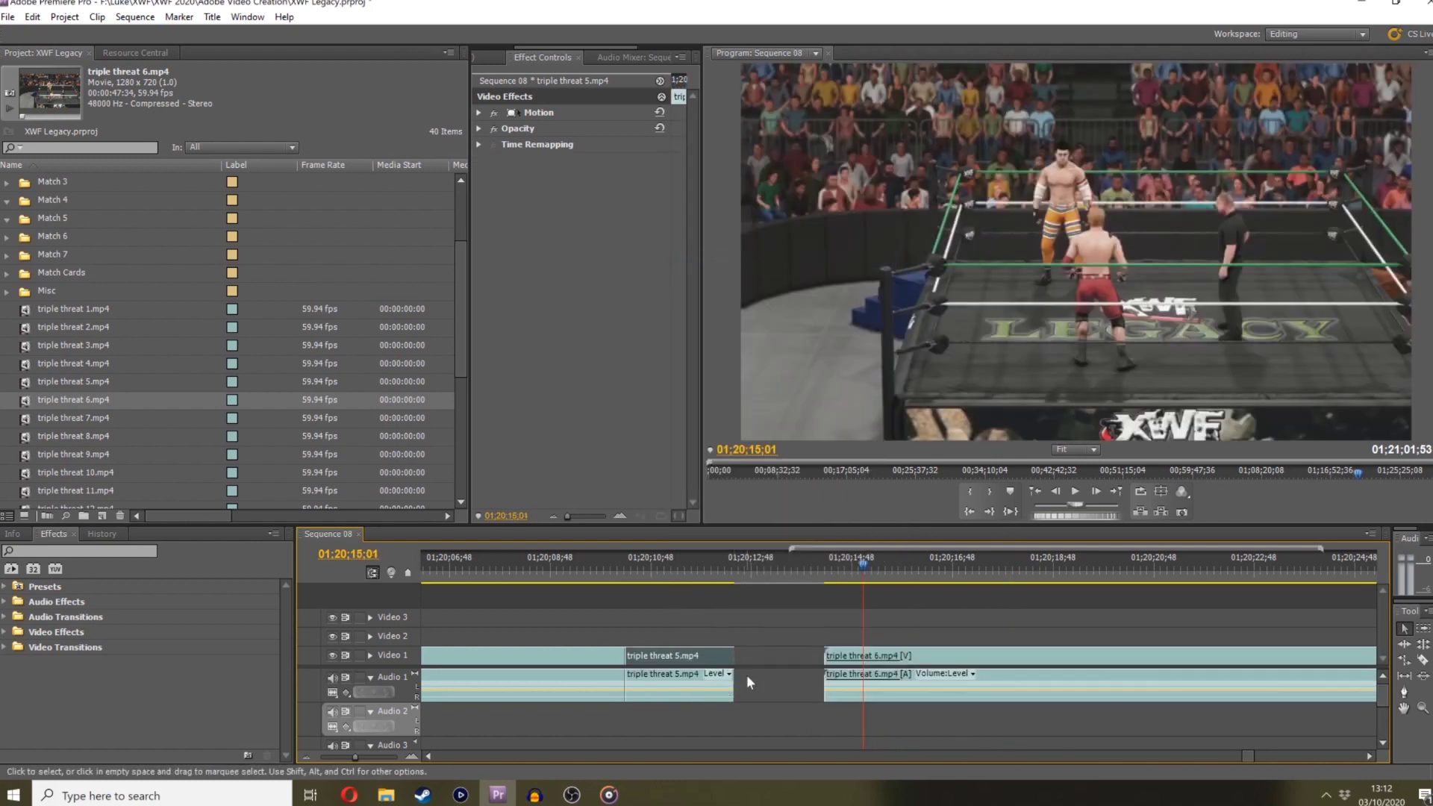
drag(730, 675, 773, 675)
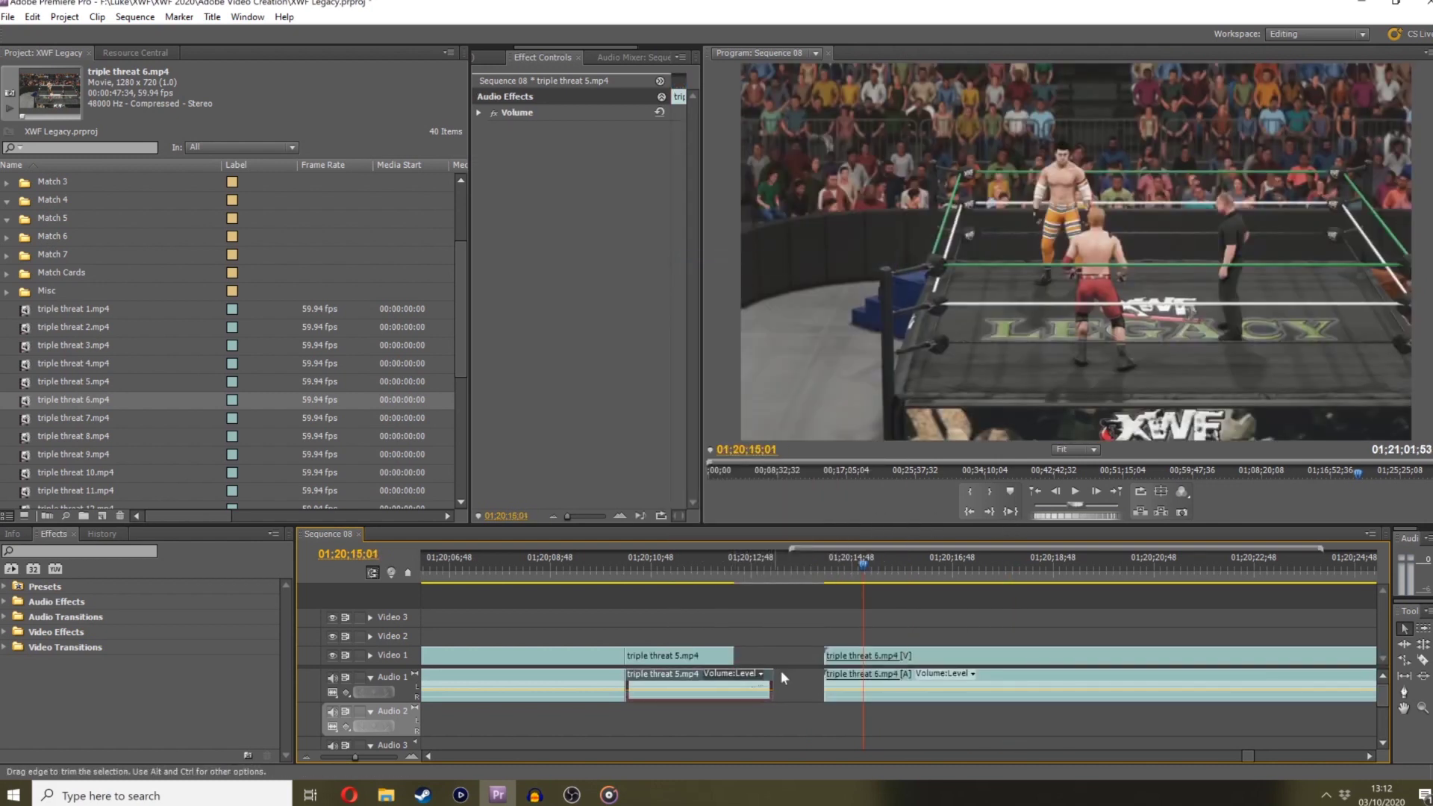
click(427, 756)
click(426, 755)
Review the earlier clips, selecting the small Video 3 clip and the Bear commentary clip
drag(354, 756, 340, 760)
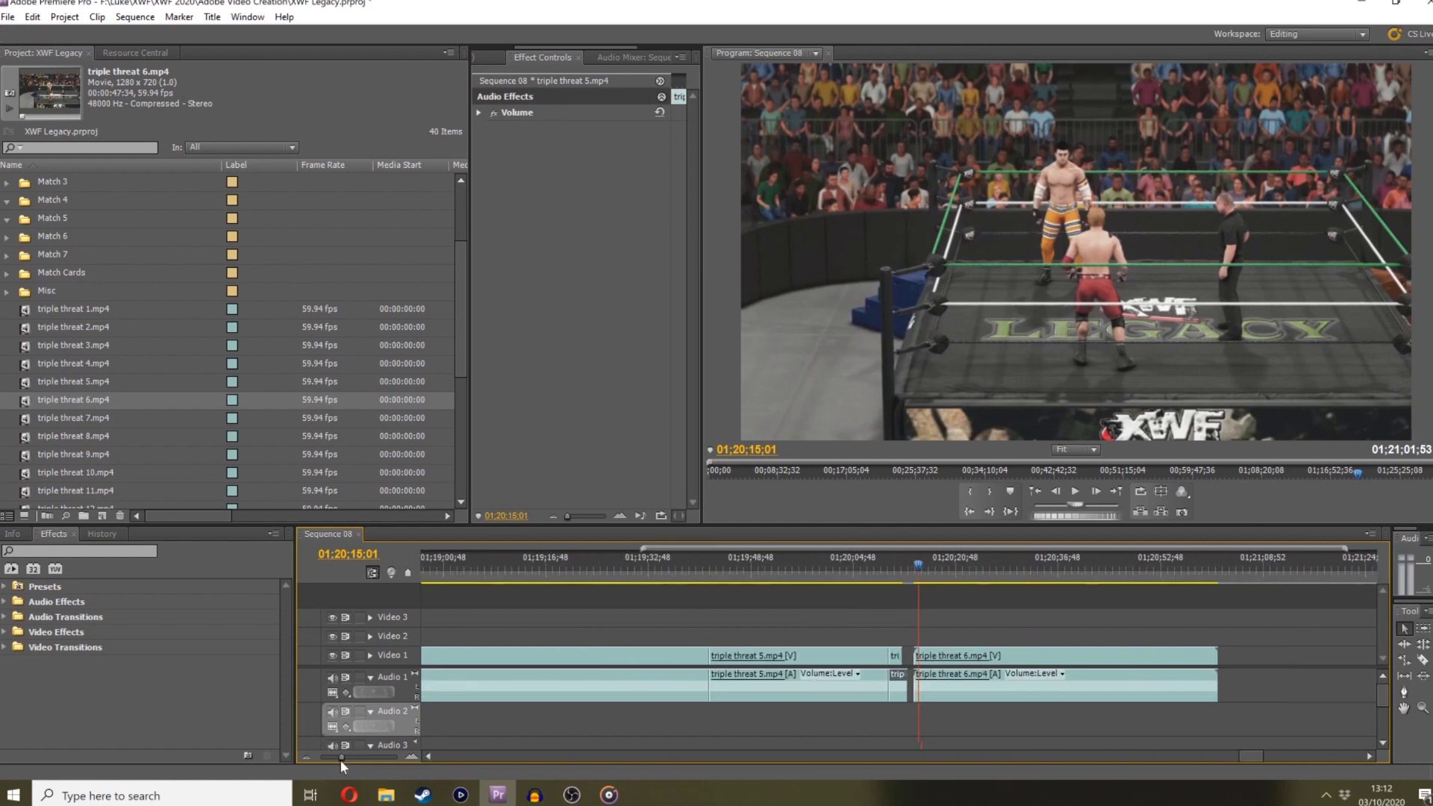
click(422, 756)
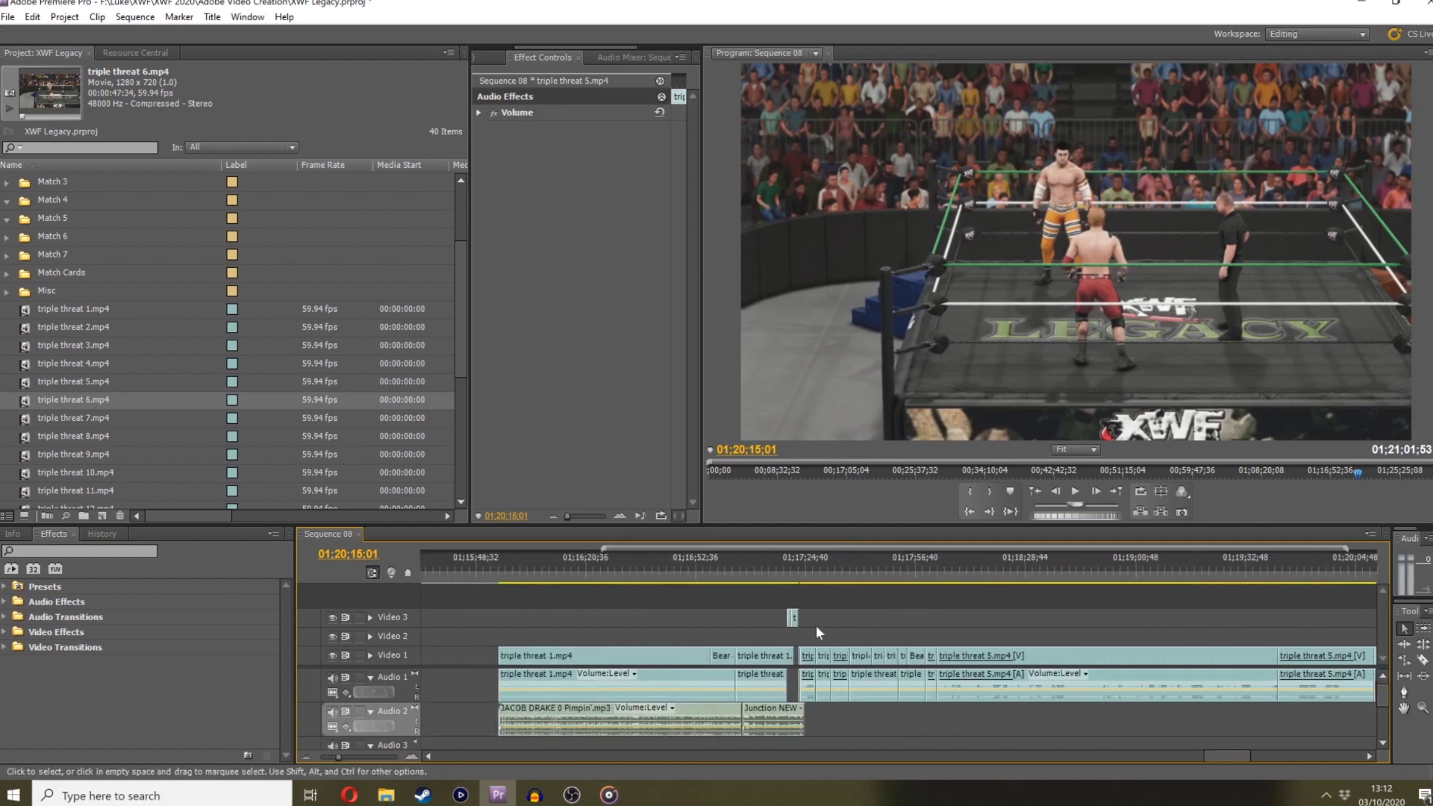
drag(800, 571, 721, 564)
click(796, 619)
click(720, 653)
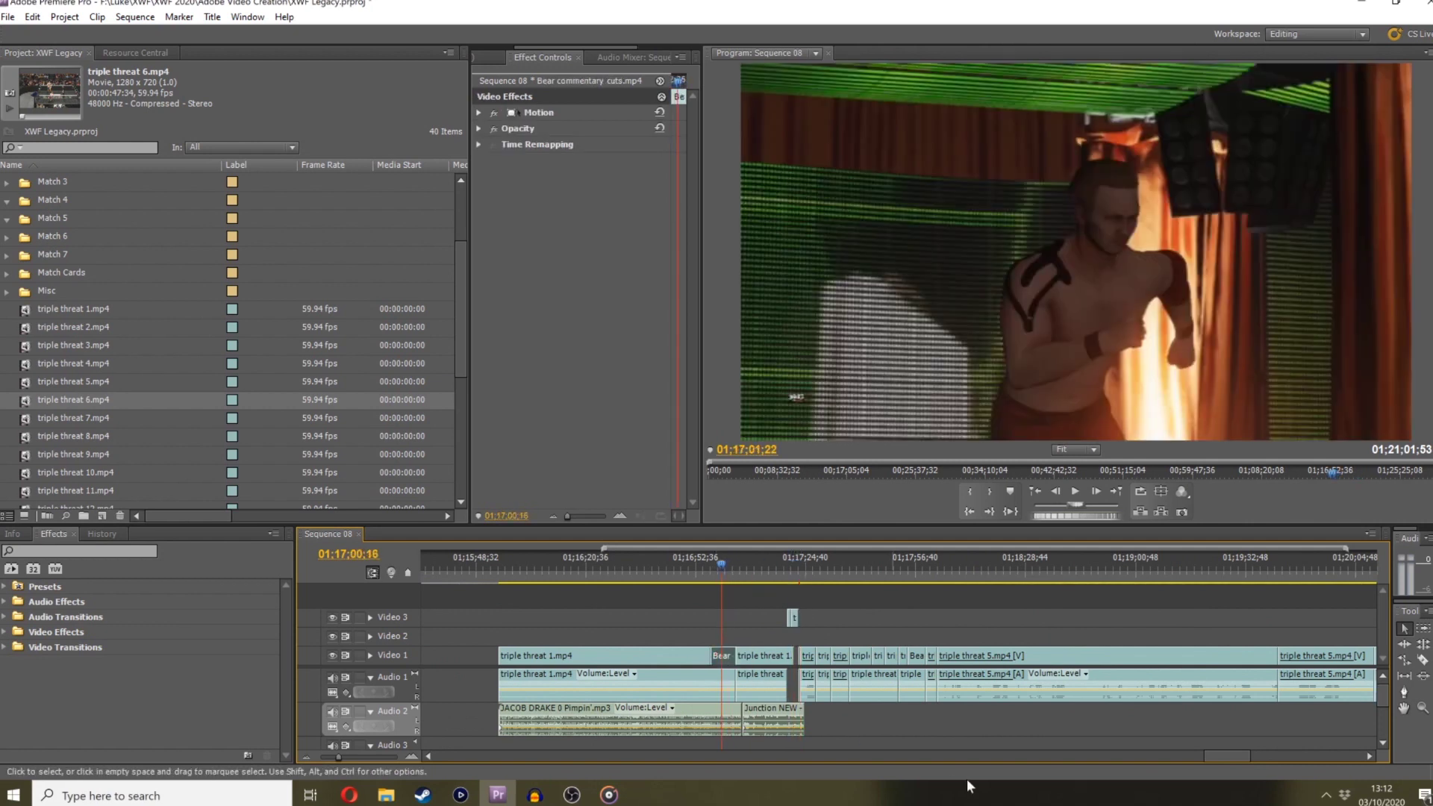
mouse_move(1237, 756)
mouse_down()
mouse_move(1297, 768)
mouse_move(1243, 754)
mouse_move(1261, 756)
mouse_up()
Undo the last triple threat 6 change and move it later with its audio on Audio 2
drag(760, 568, 766, 568)
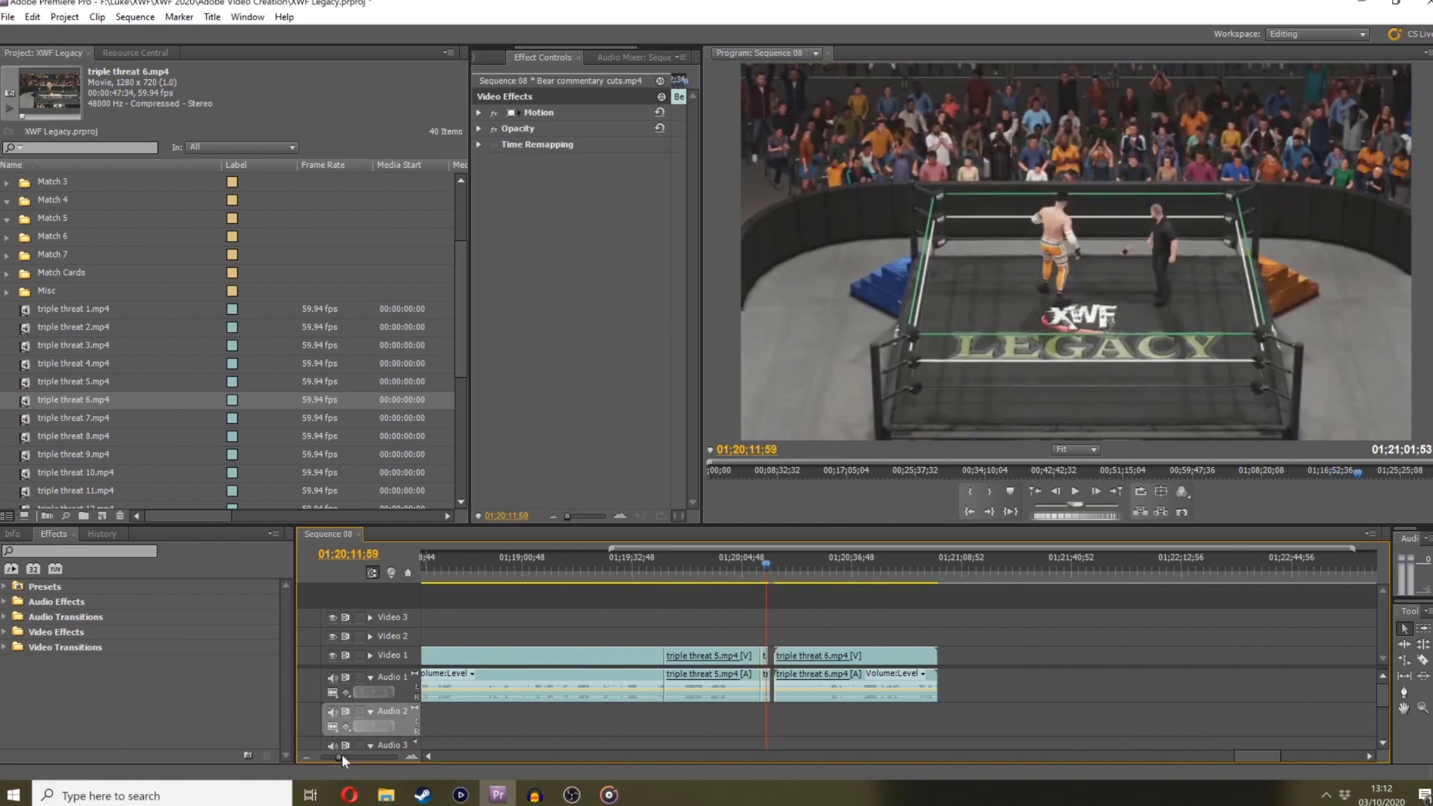
drag(339, 755, 358, 757)
drag(899, 573, 934, 572)
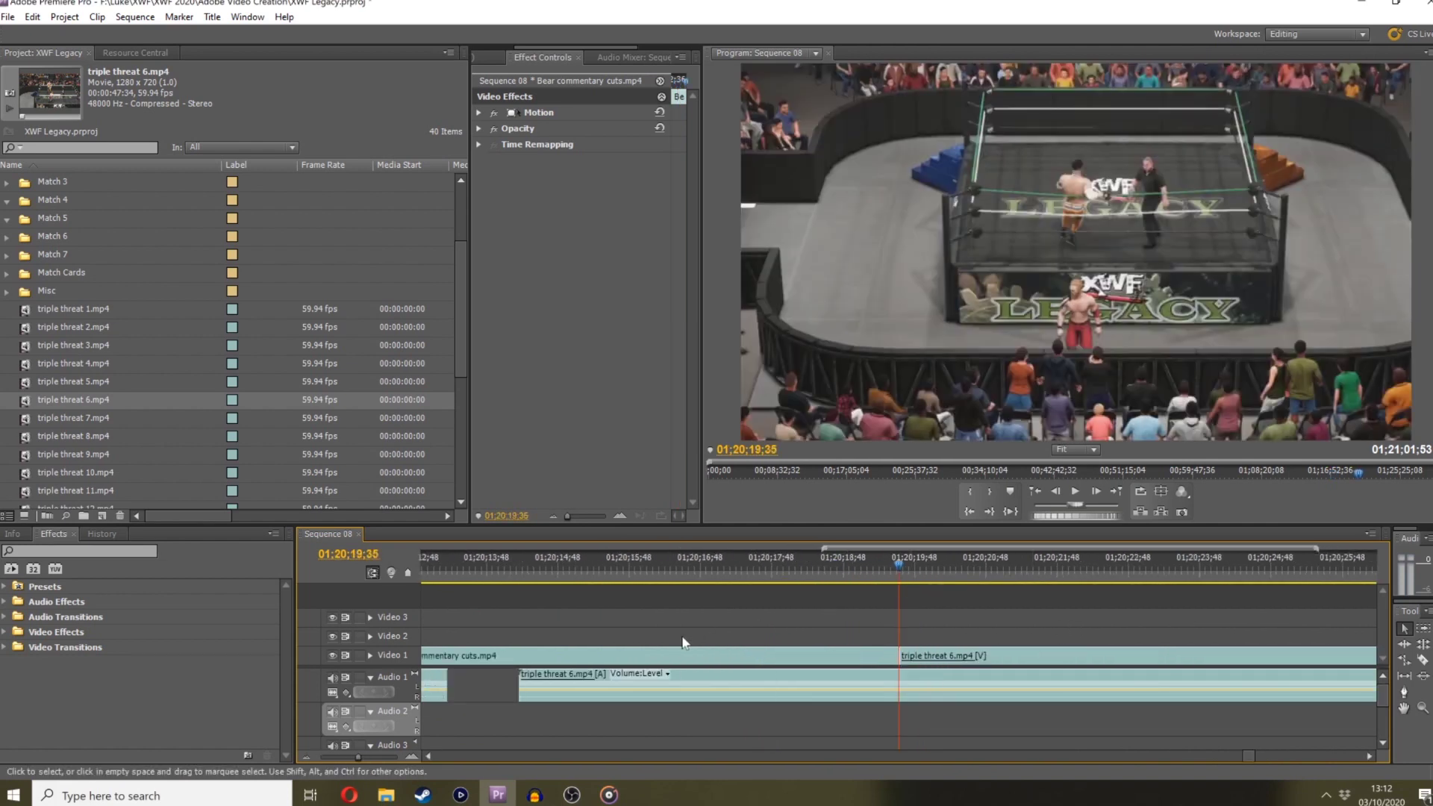
key(ctrl+z)
drag(530, 676, 1034, 726)
drag(392, 753, 354, 753)
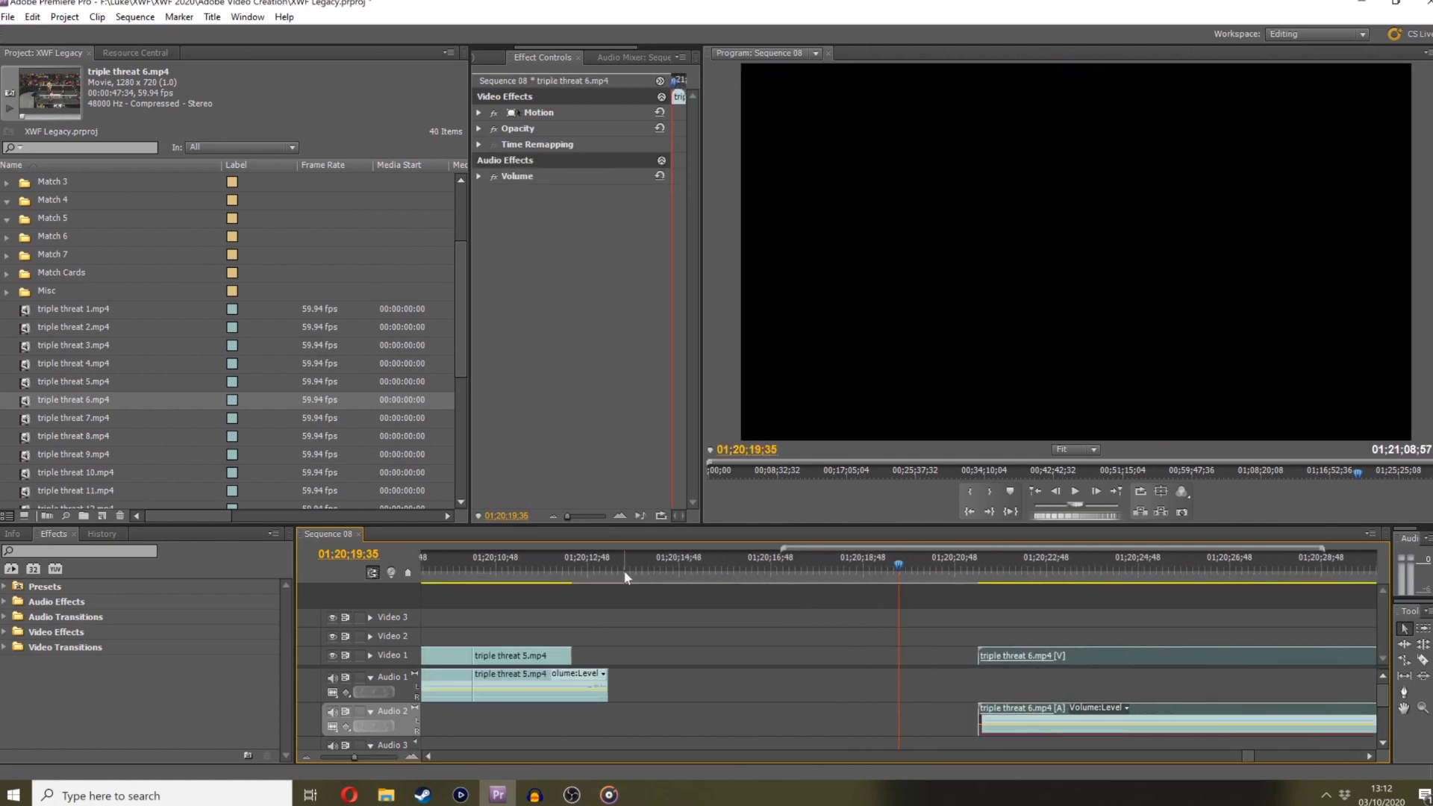
Paste the Bear commentary clip and slide it against the end of triple threat 5
key(ctrl+v)
drag(631, 655, 608, 655)
click(564, 573)
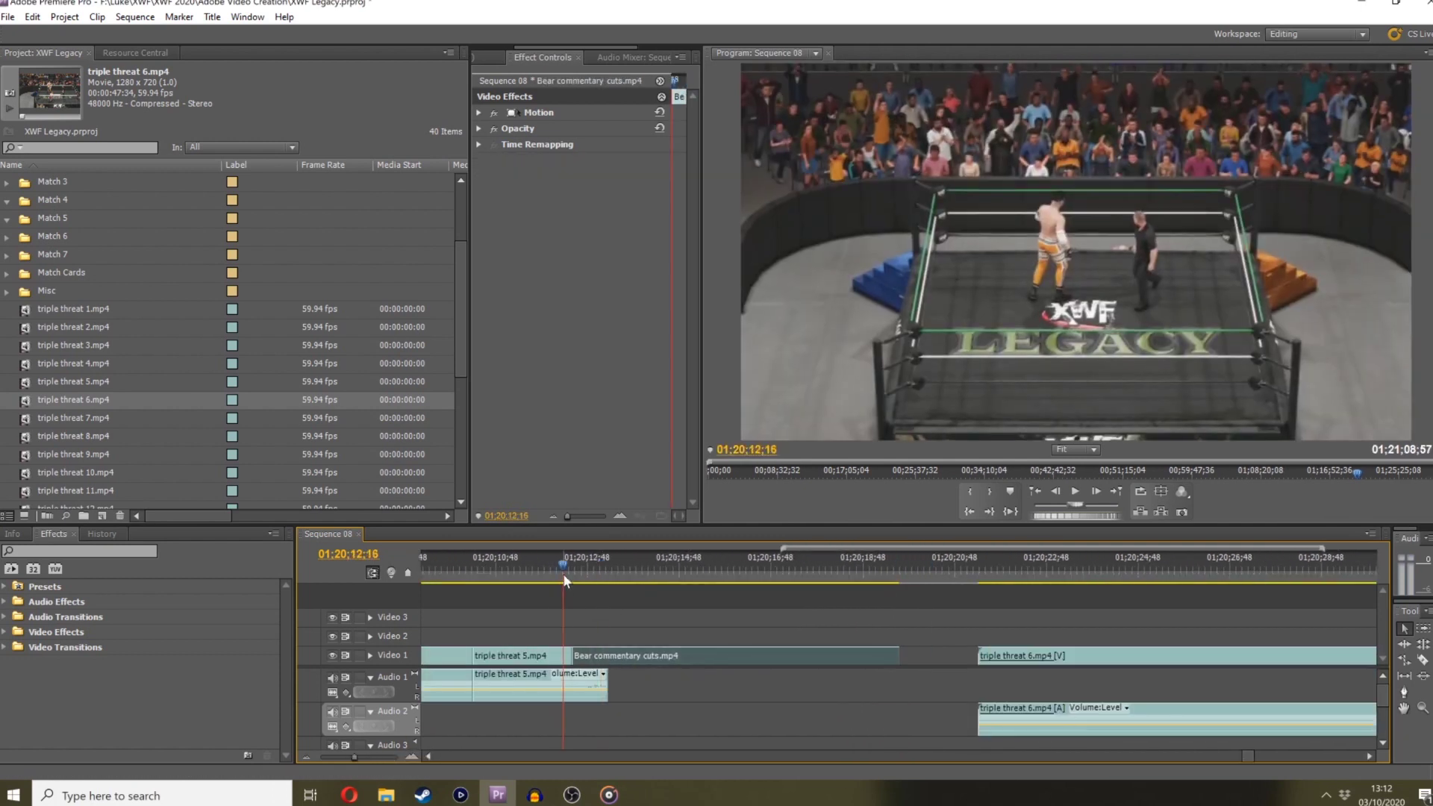
key(space)
Extend the end of triple threat 5's audio and shorten the Bear commentary clip's end
key(space)
click(603, 673)
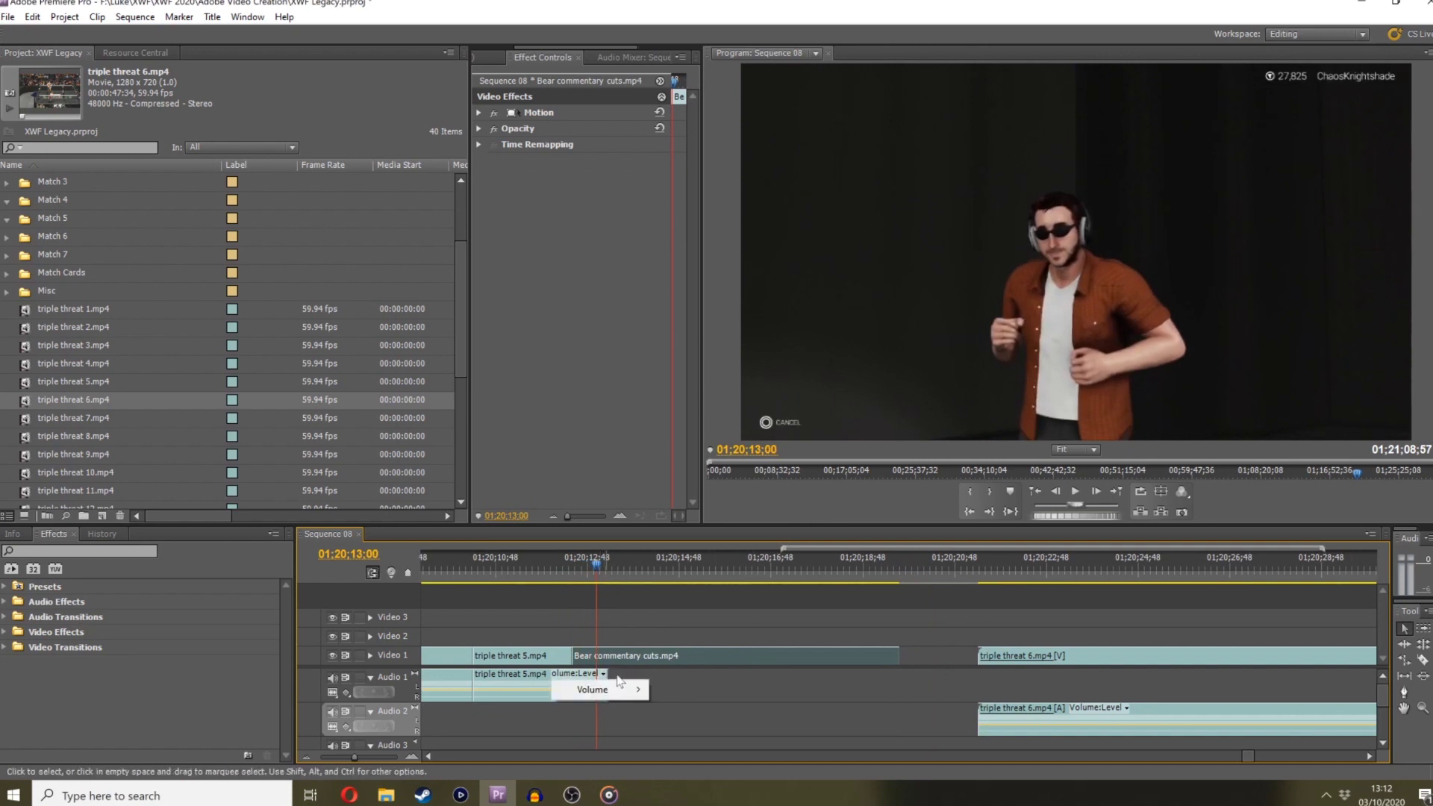
click(613, 674)
drag(613, 674, 664, 674)
key(space)
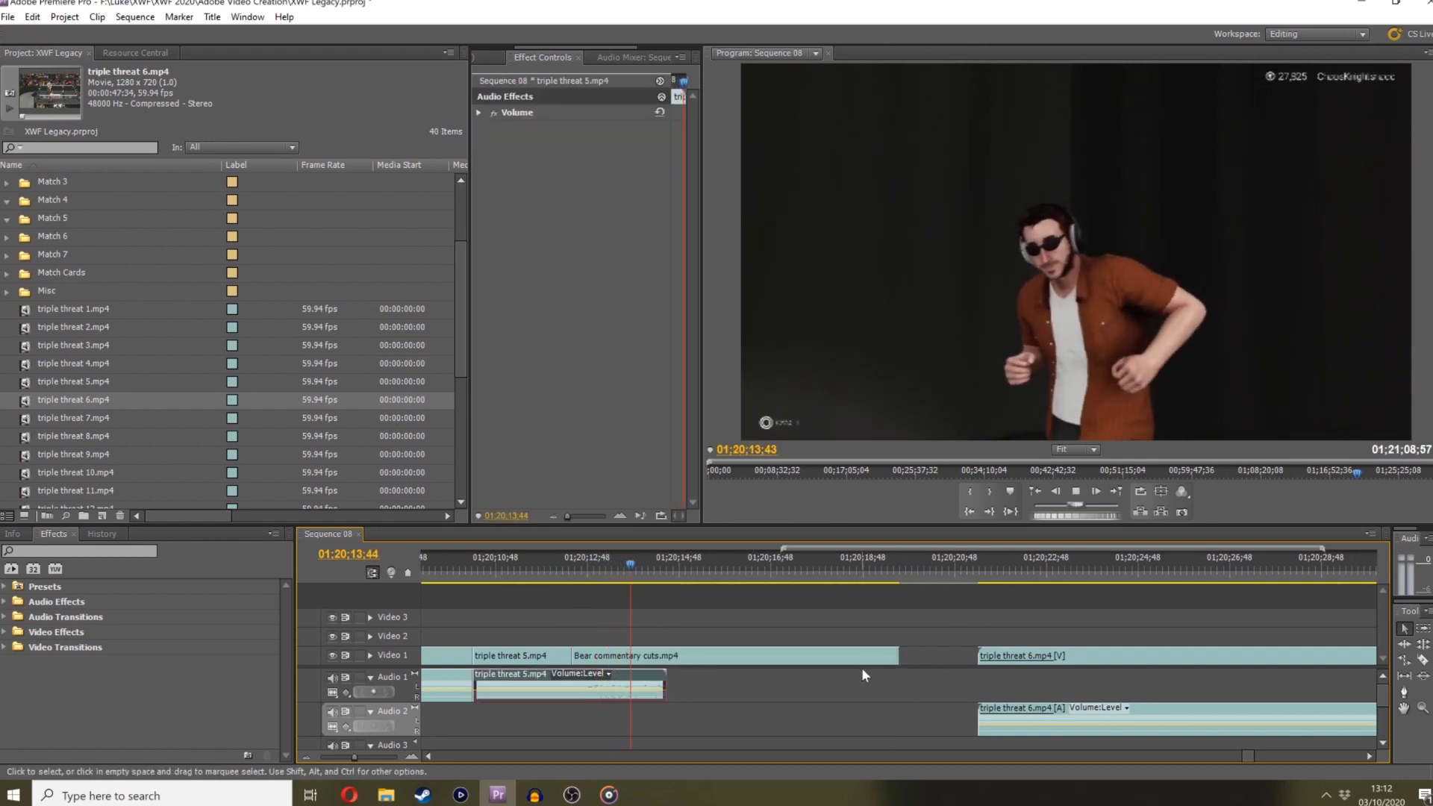
key(space)
drag(898, 656, 665, 655)
Trim triple threat 6's start at 01;20;26;24 and close the gap to the Bear clip
drag(1093, 569, 968, 570)
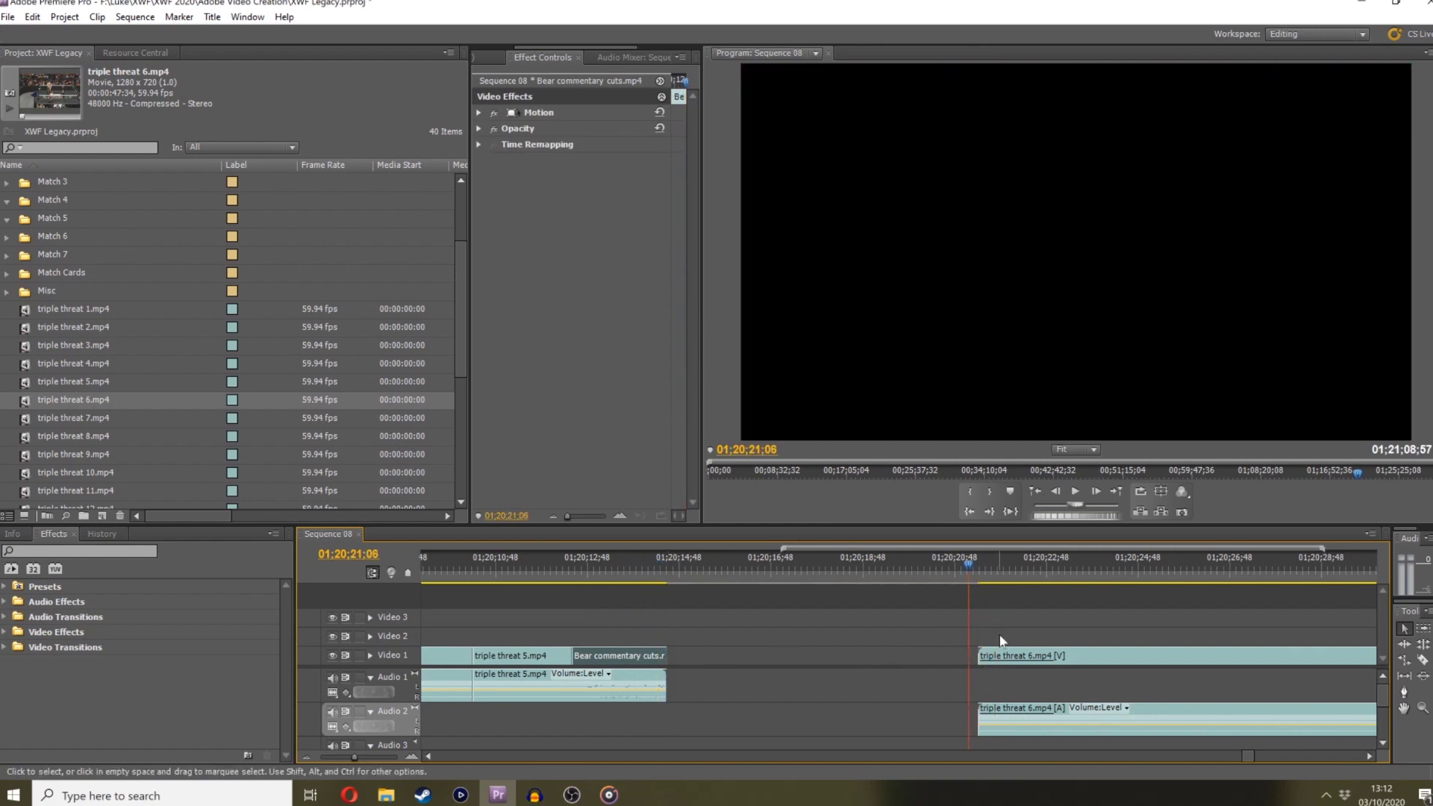
drag(1001, 655, 711, 661)
drag(677, 573, 1198, 503)
drag(354, 756, 345, 756)
click(958, 589)
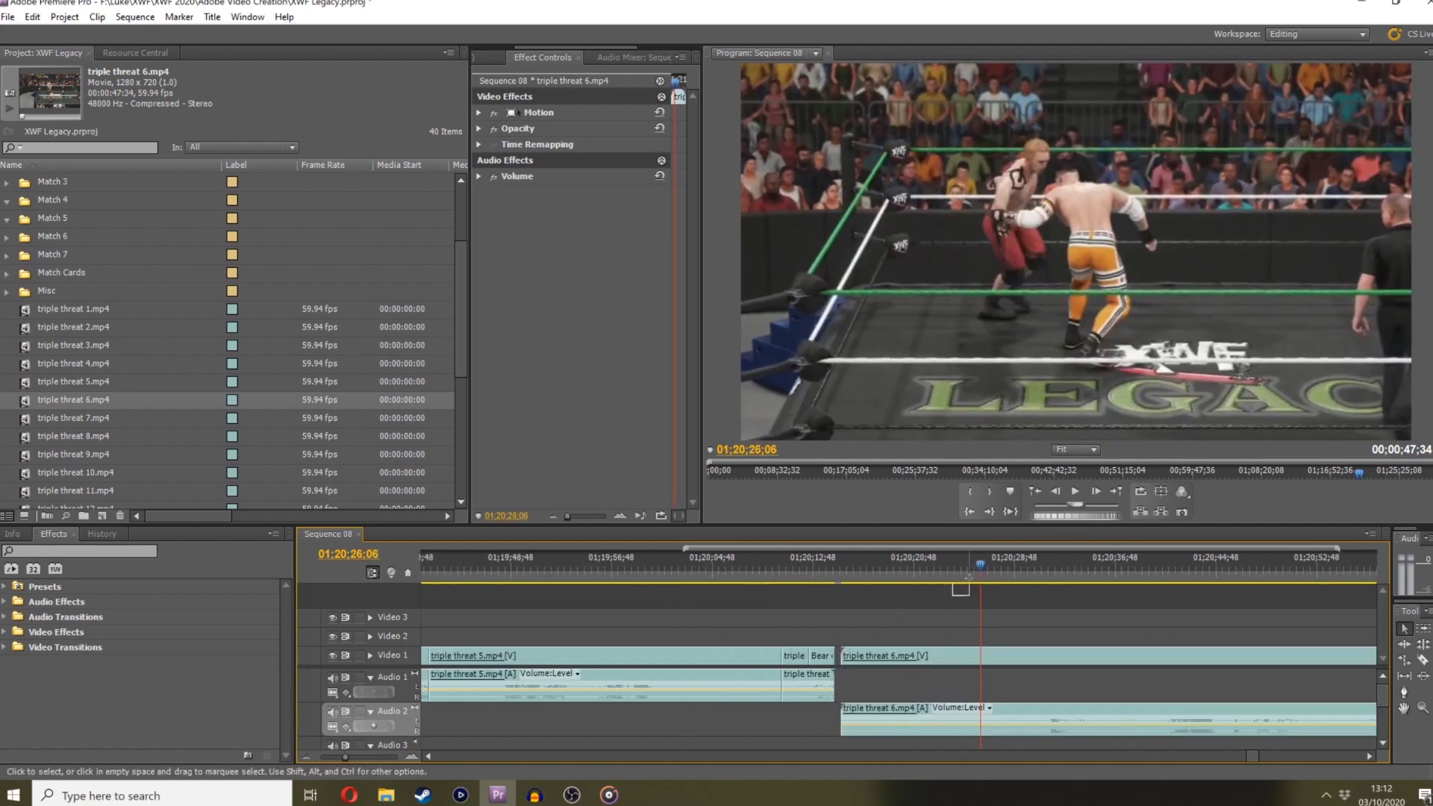
drag(980, 566, 934, 525)
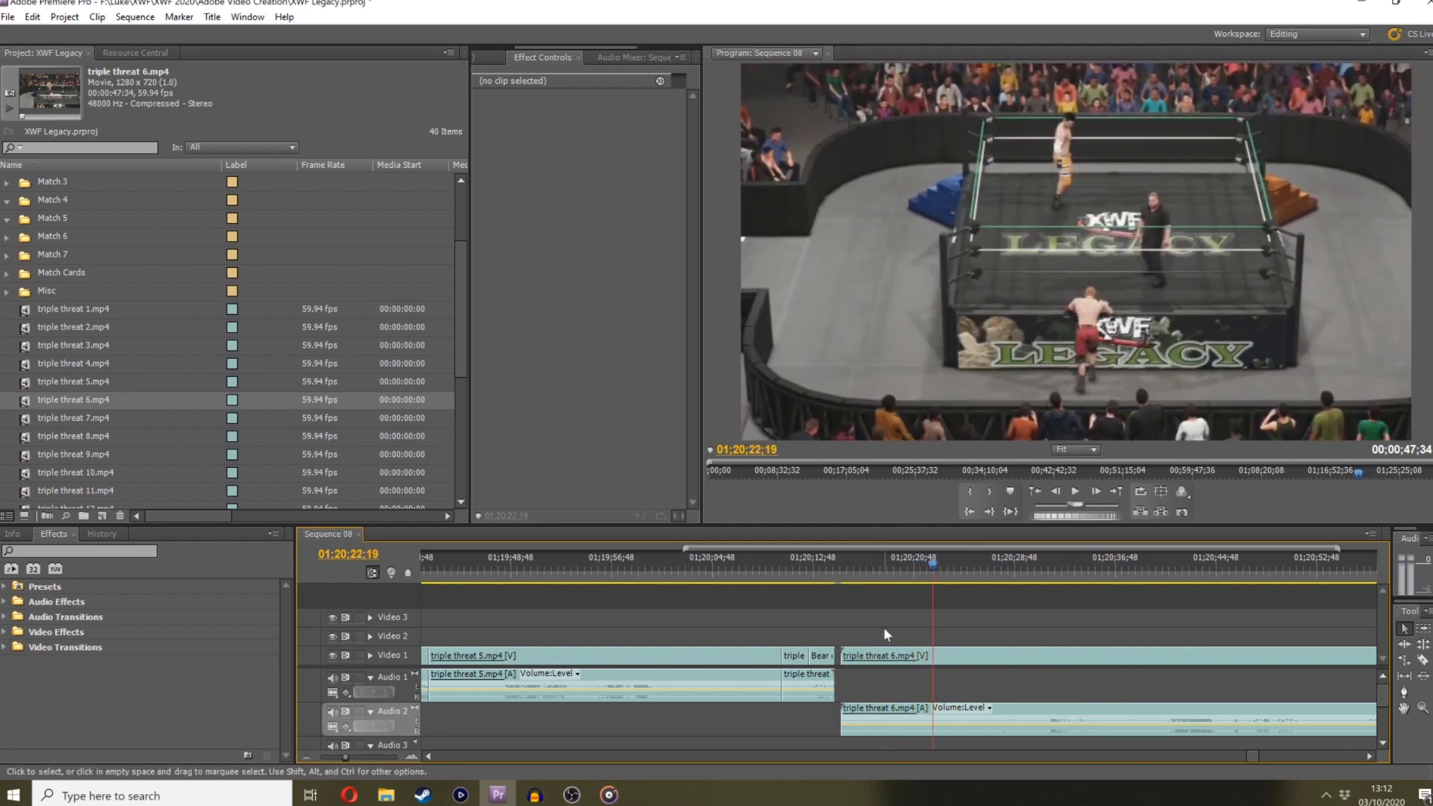
mouse_move(844, 649)
mouse_down()
mouse_move(934, 659)
mouse_move(865, 659)
mouse_up()
click(823, 564)
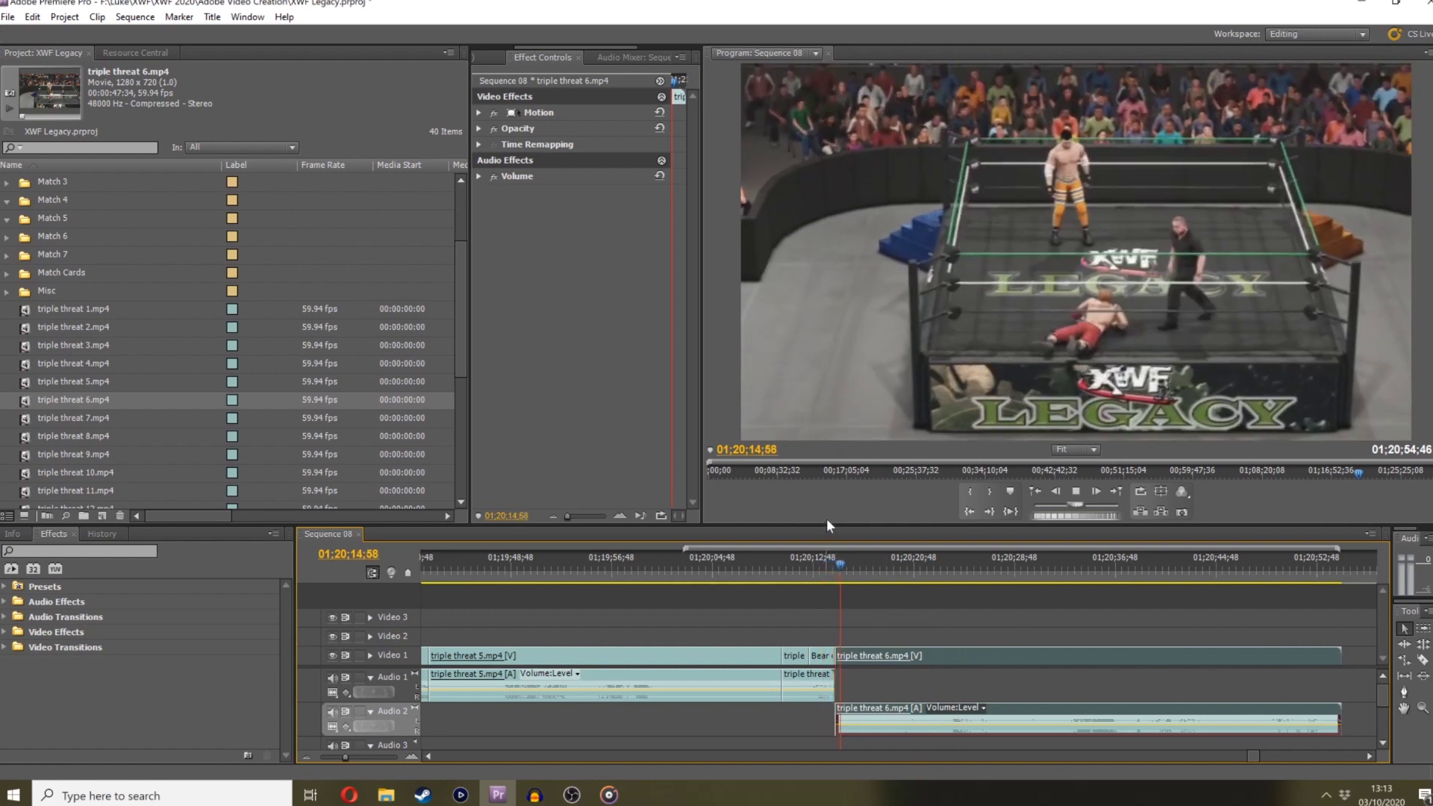
Play back the transition, then try deleting the Bear clip and undo it
click(778, 572)
key(space)
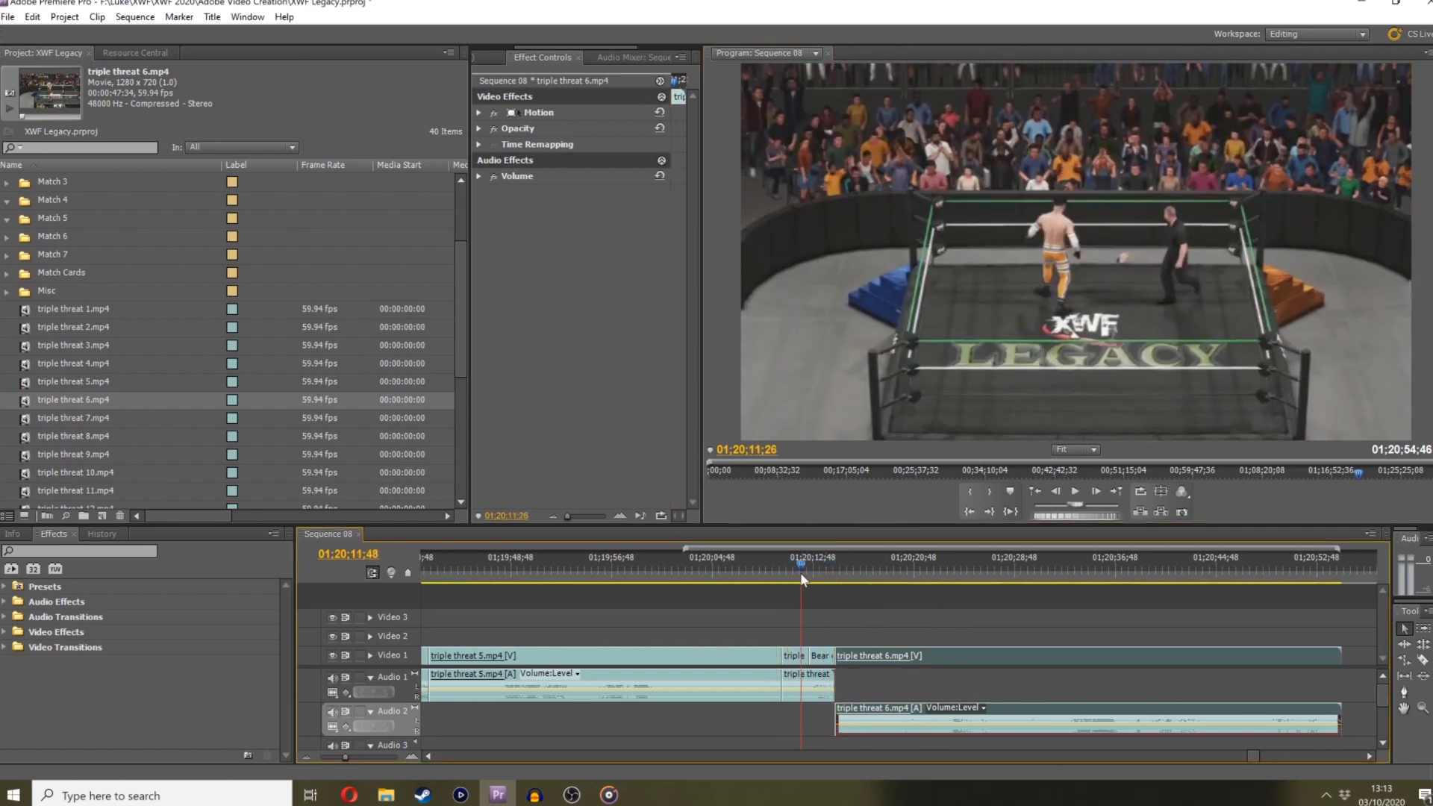
key(space)
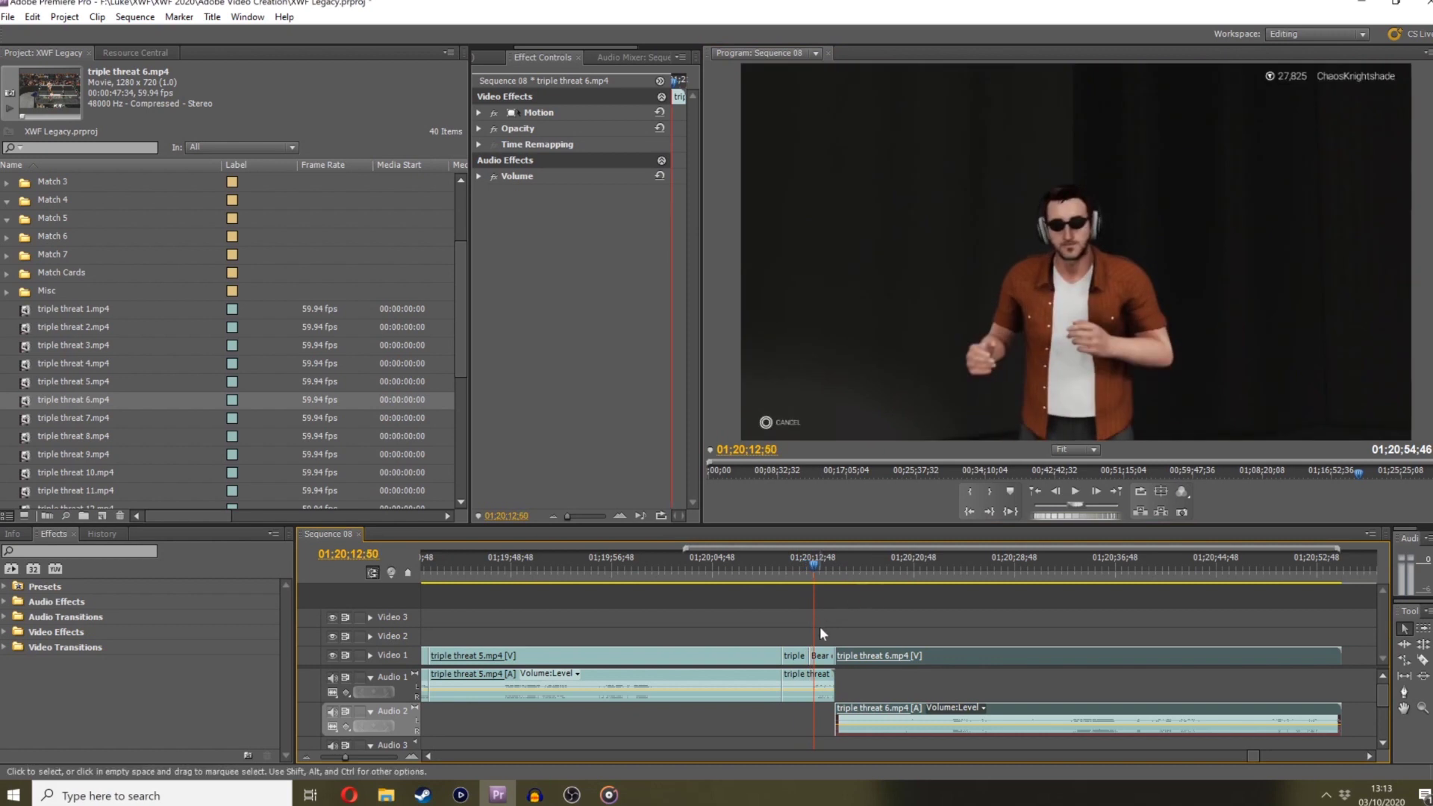
click(823, 657)
key(Delete)
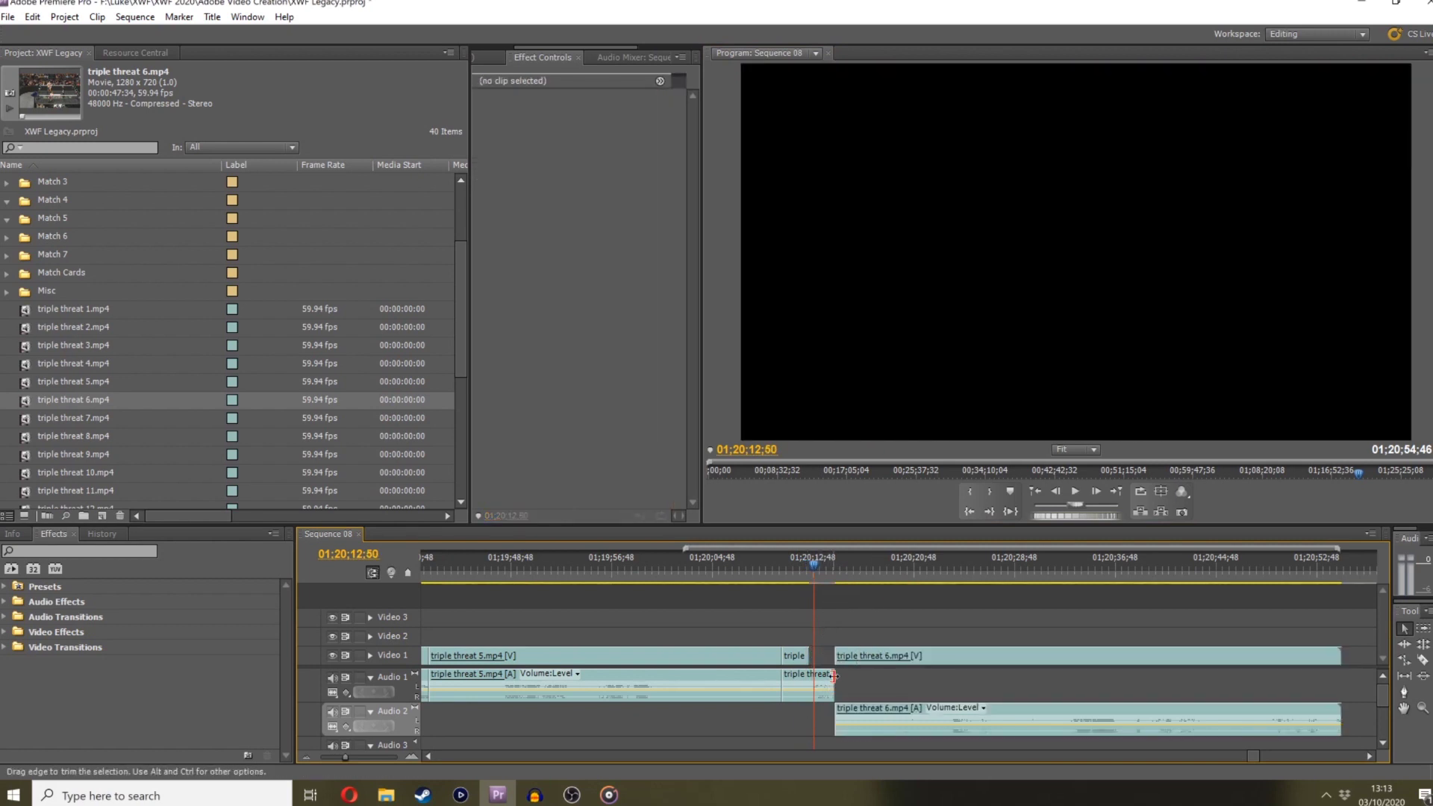
key(ctrl+z)
Move triple threat 6 up to Video 2, slightly earlier, overlapping triple threat 5's end
mouse_move(839, 656)
mouse_down()
mouse_move(817, 637)
mouse_move(829, 637)
mouse_up()
drag(810, 576, 800, 574)
key(space)
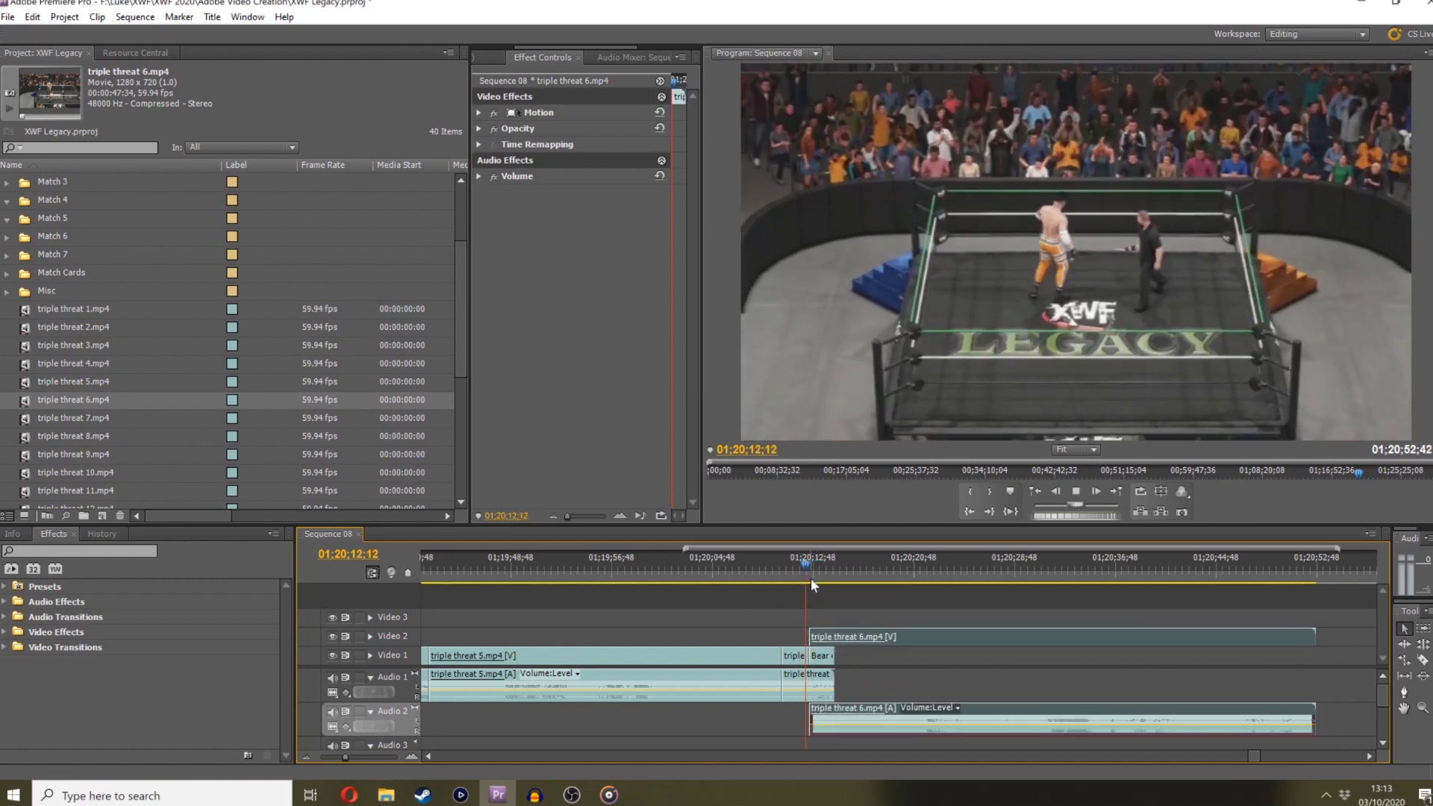
key(space)
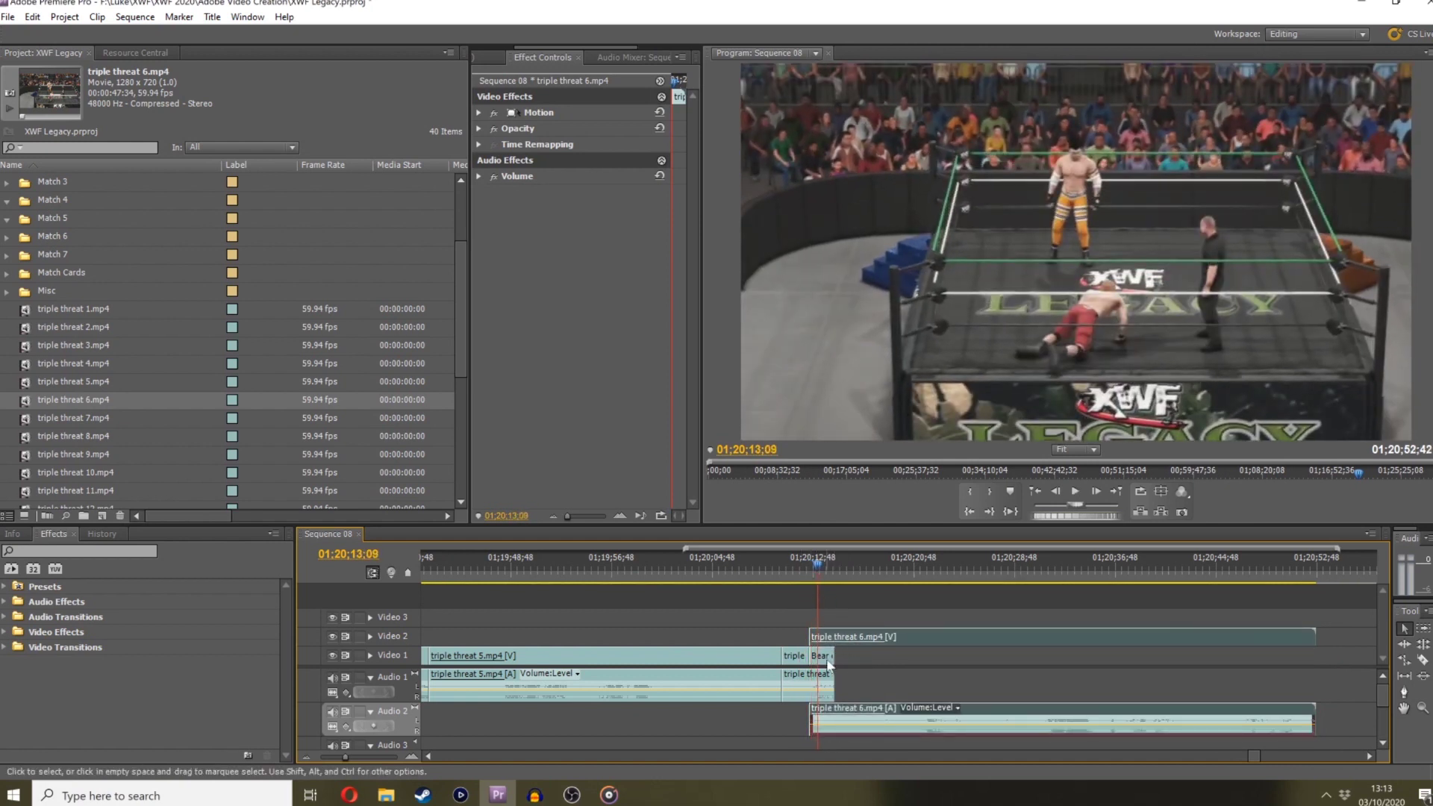
Delete the Bear commentary clip from Video 1 and play the edited transition
click(824, 657)
key(Delete)
key(Up)
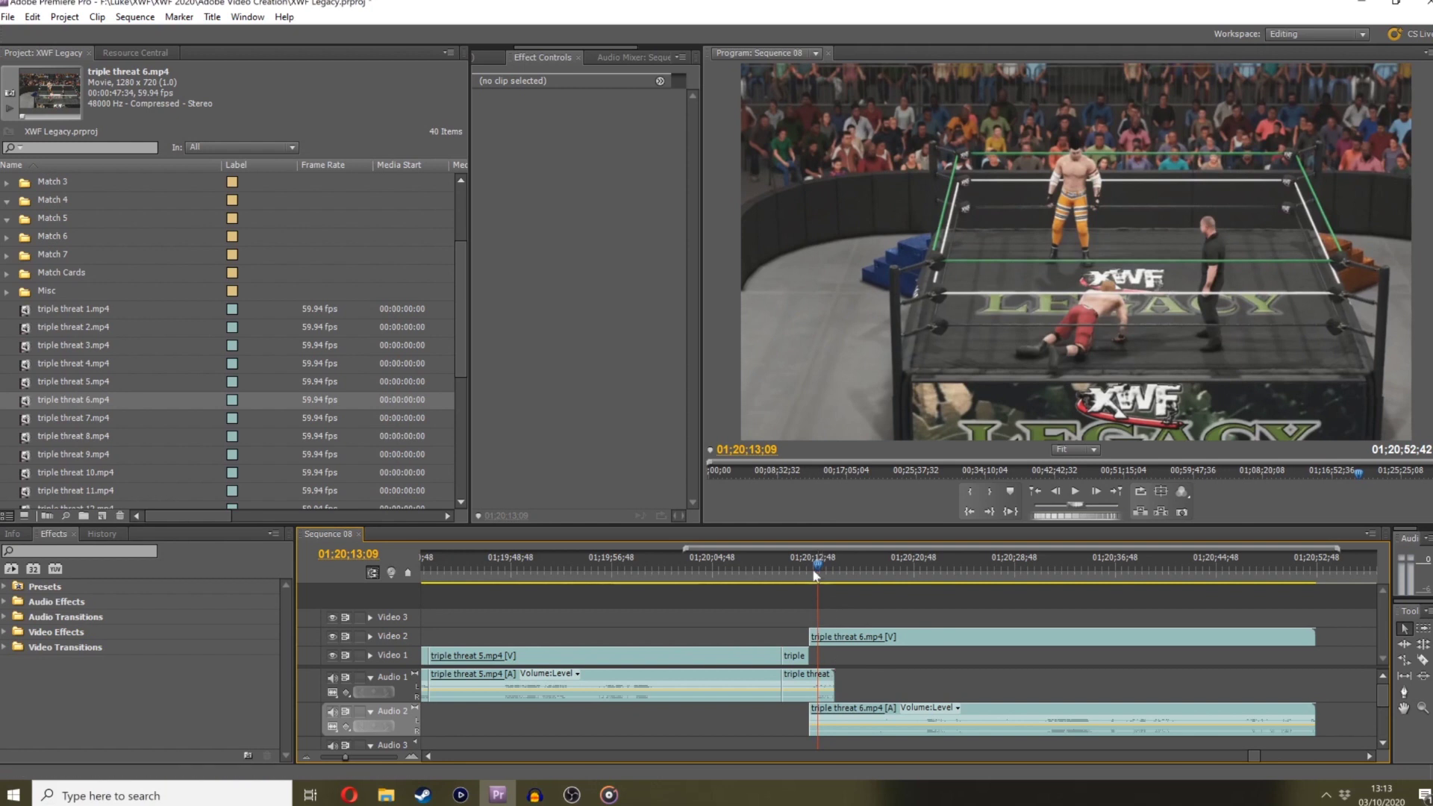
click(803, 571)
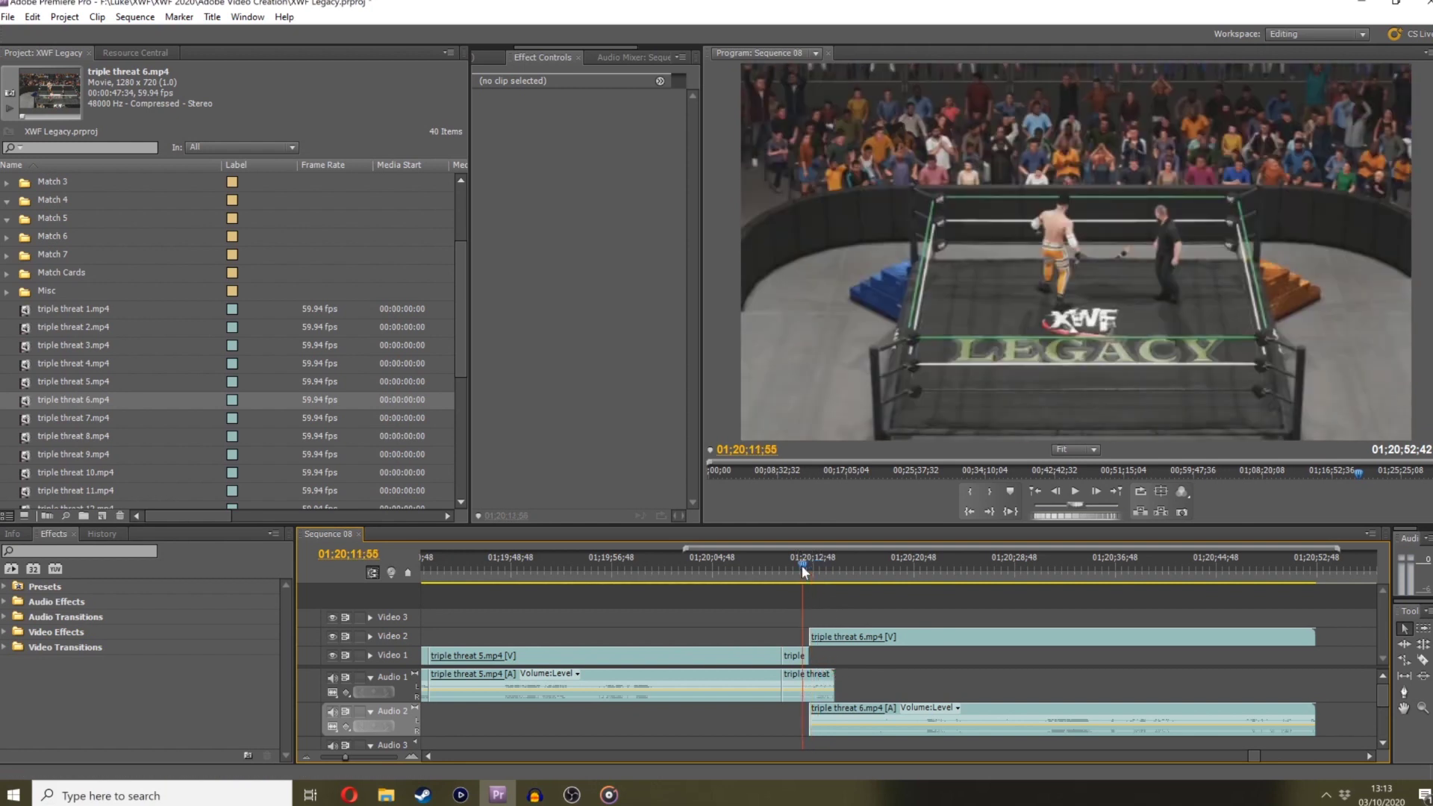
key(space)
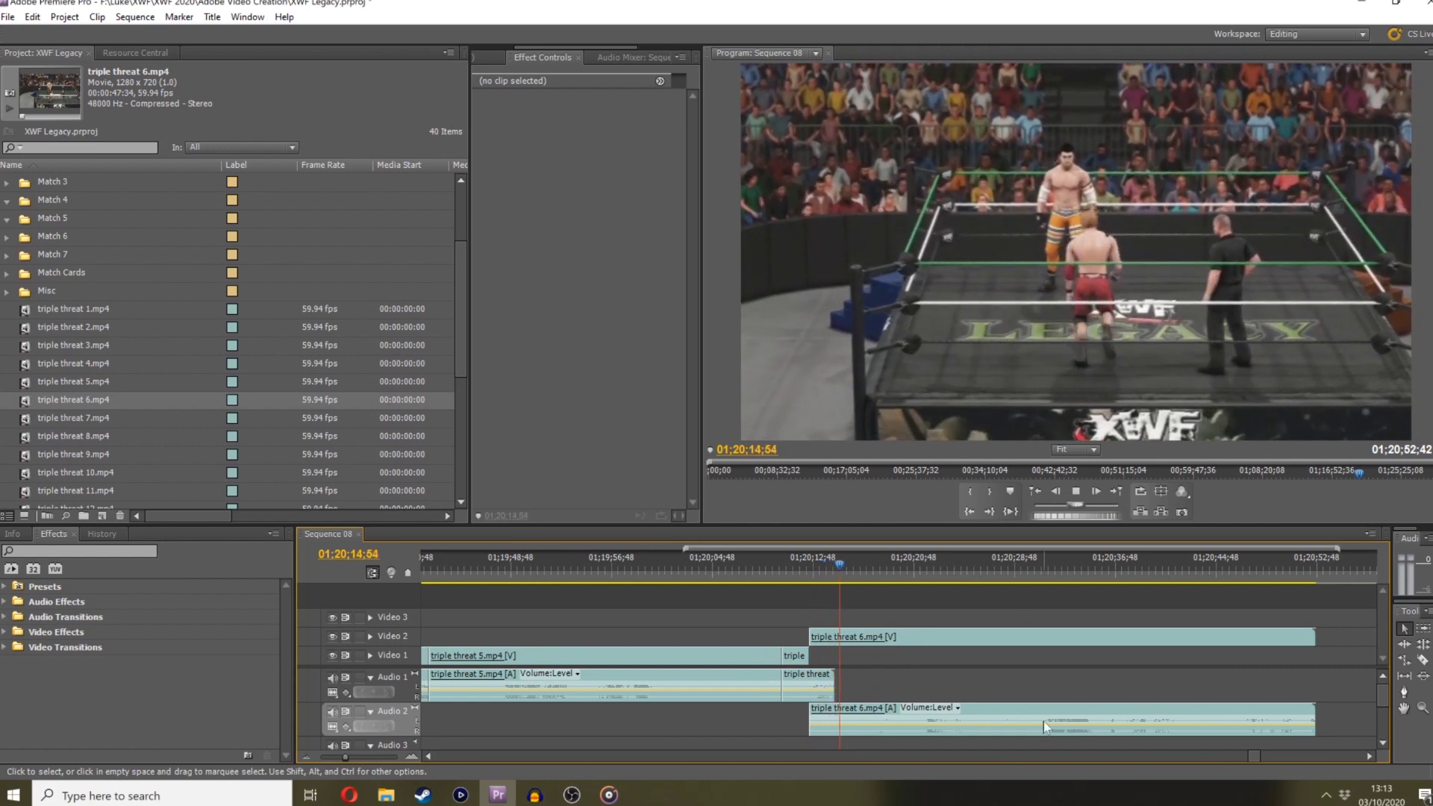
click(1370, 756)
click(1370, 757)
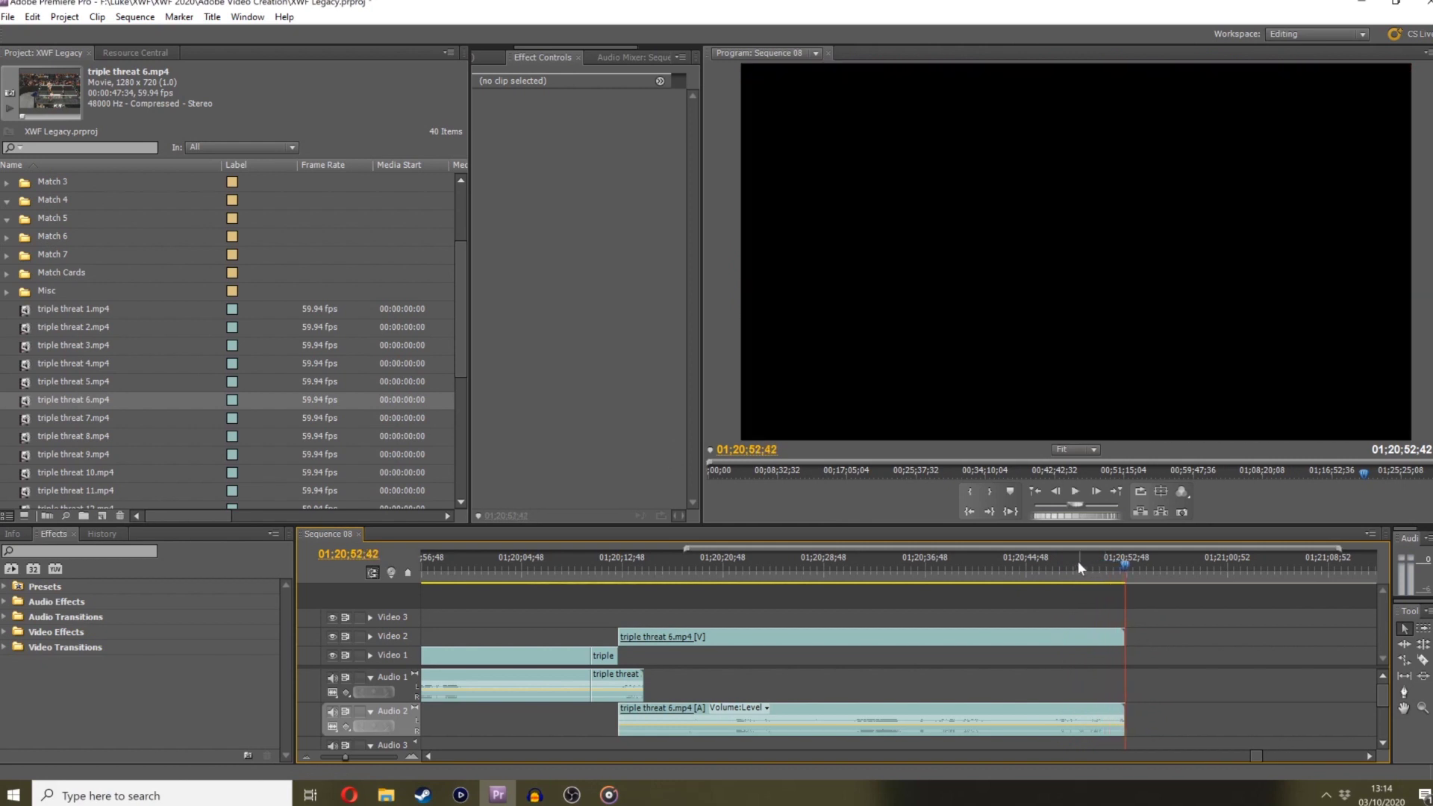
Place triple threat 7.mp4 from the Project panel at the end of the sequence
key(Home)
drag(1101, 565, 1092, 567)
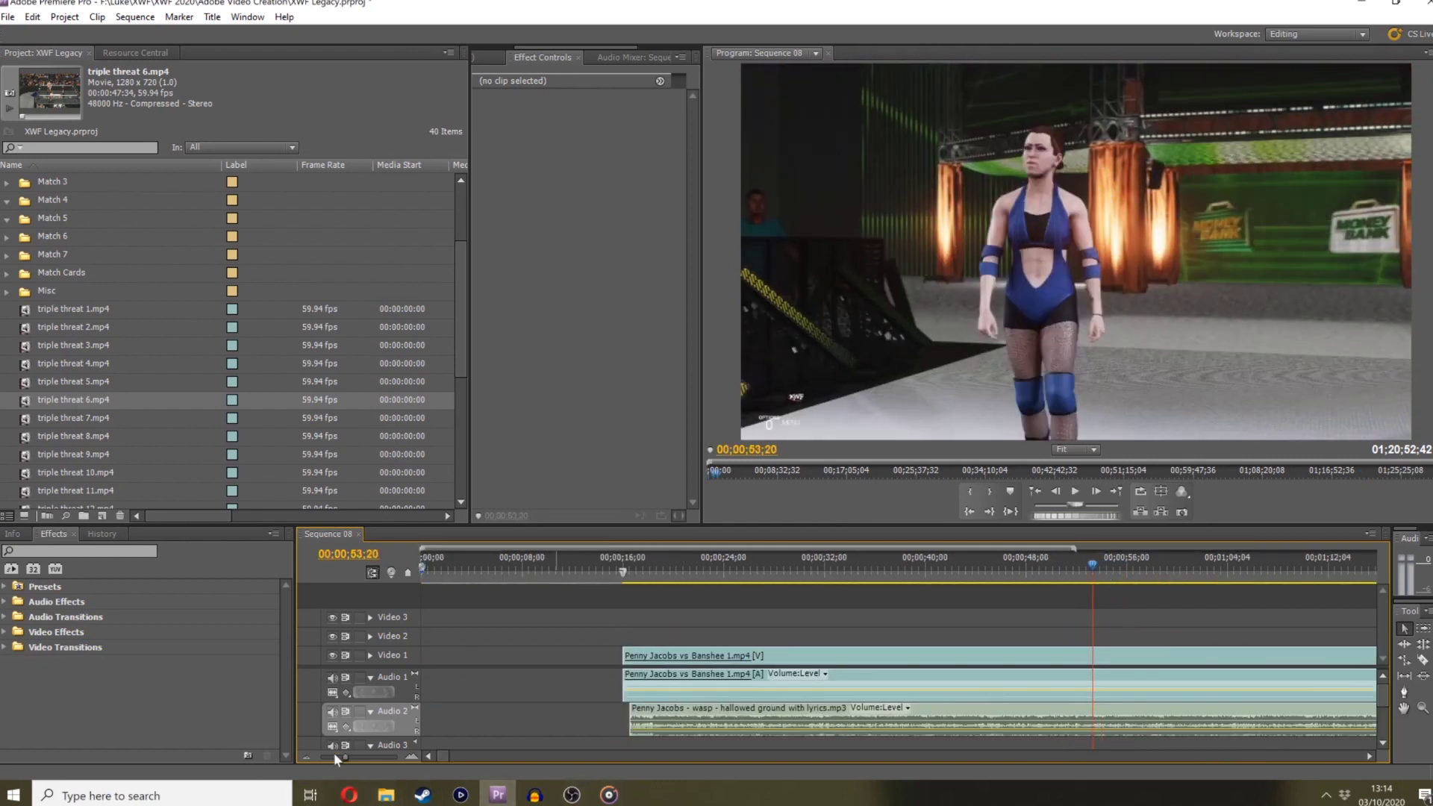
drag(333, 755, 320, 755)
click(1267, 569)
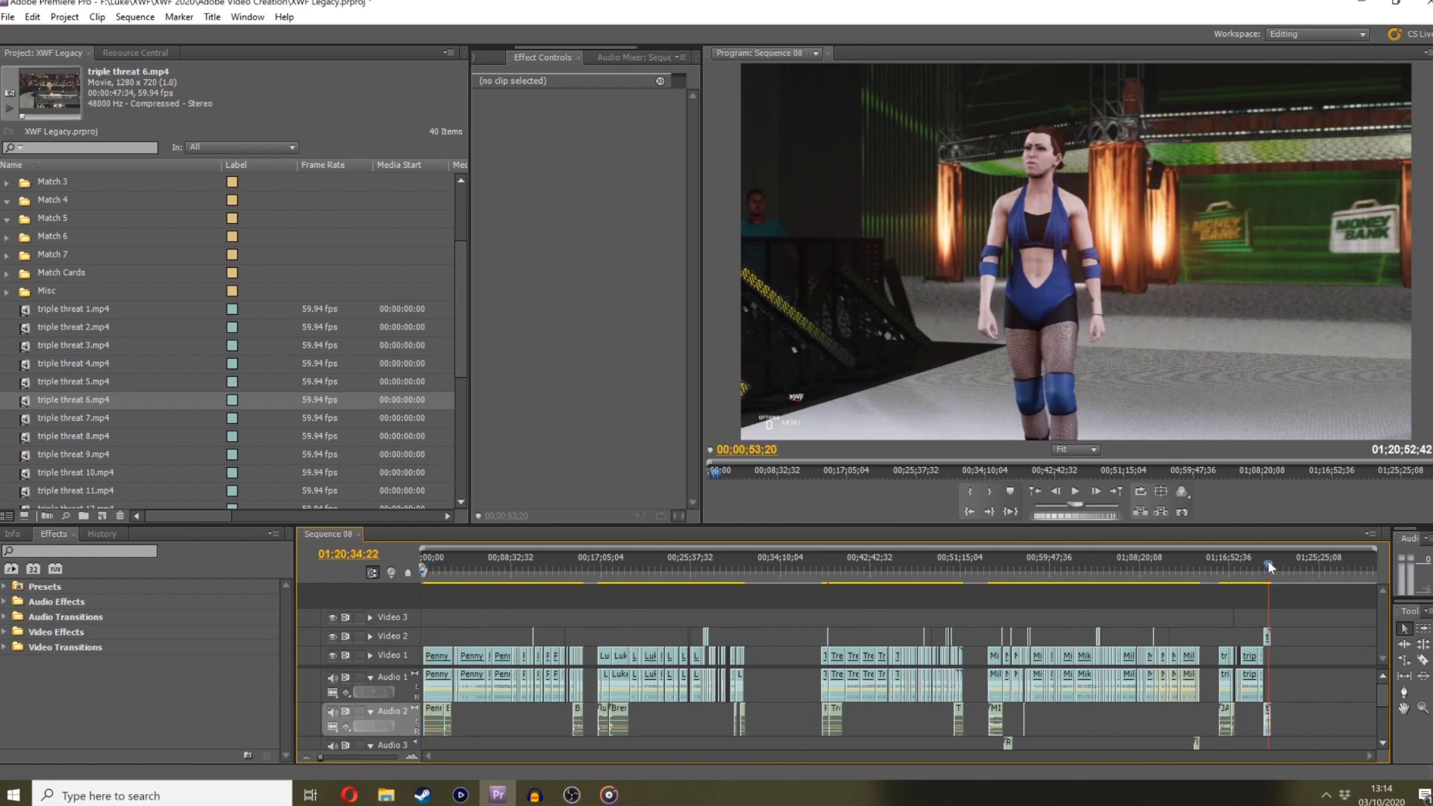
mouse_move(324, 760)
mouse_down()
mouse_move(351, 754)
mouse_move(335, 757)
mouse_up()
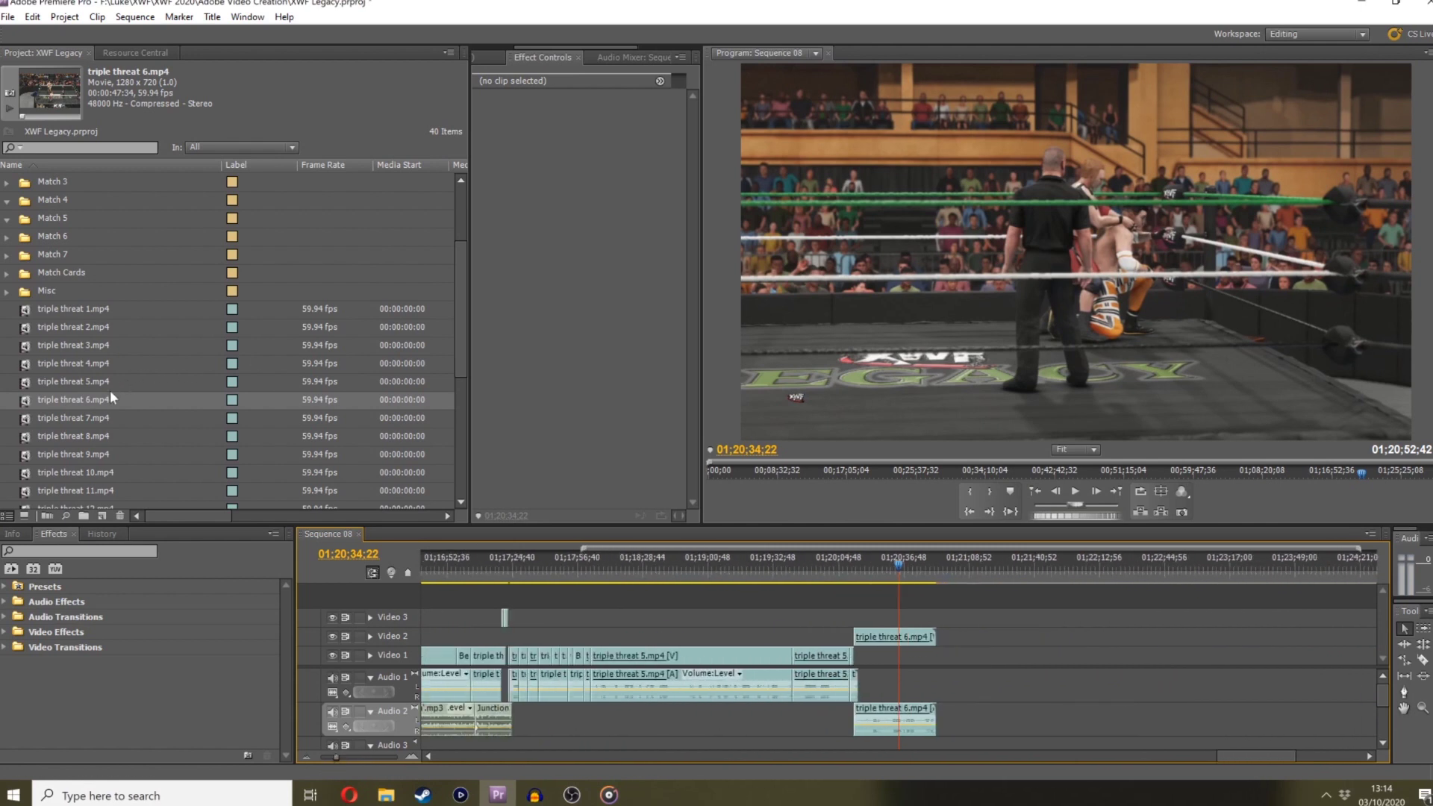
drag(110, 418, 963, 638)
Delete triple threat 6 and move triple threat 7 down onto Video 1
click(967, 572)
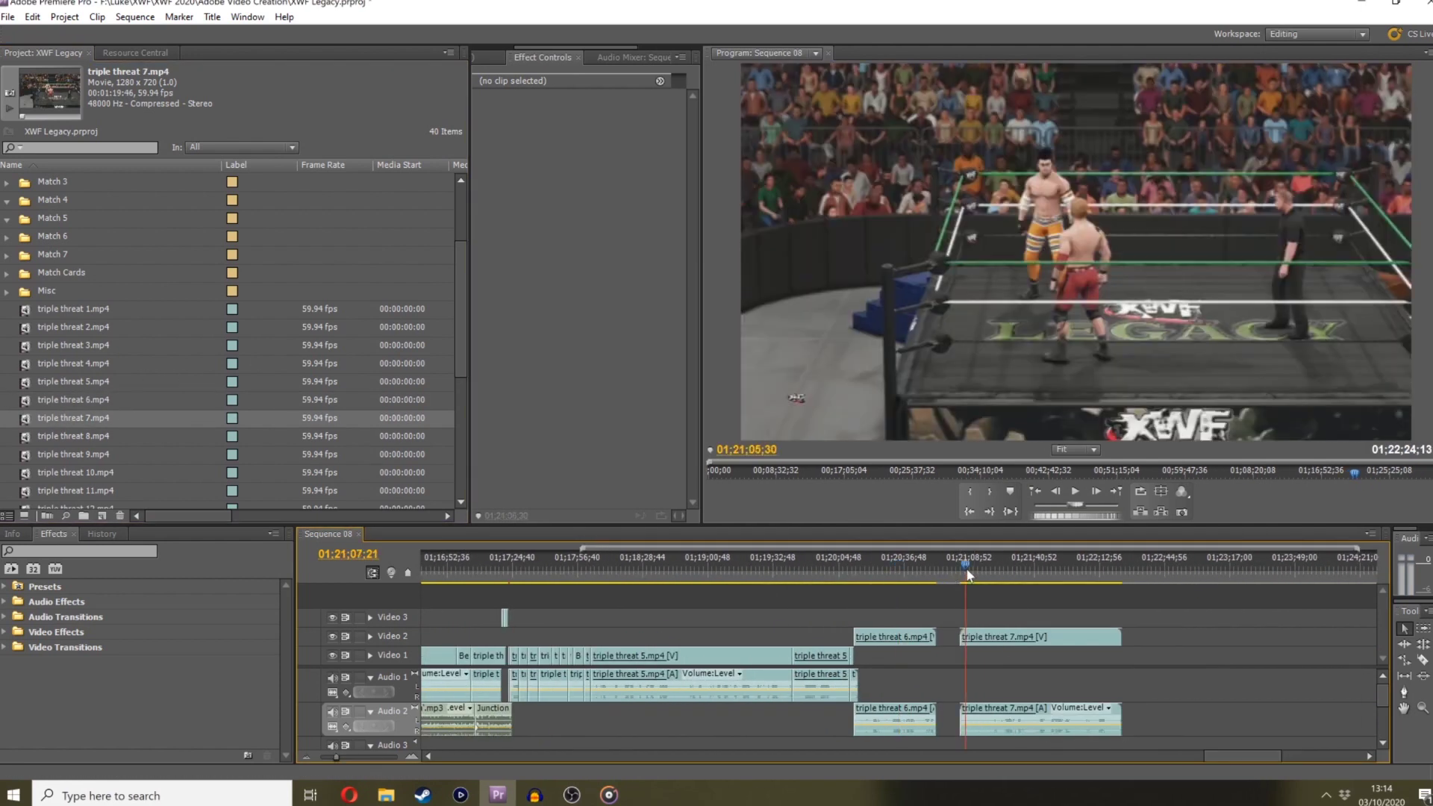
drag(968, 574, 990, 574)
click(908, 641)
key(Delete)
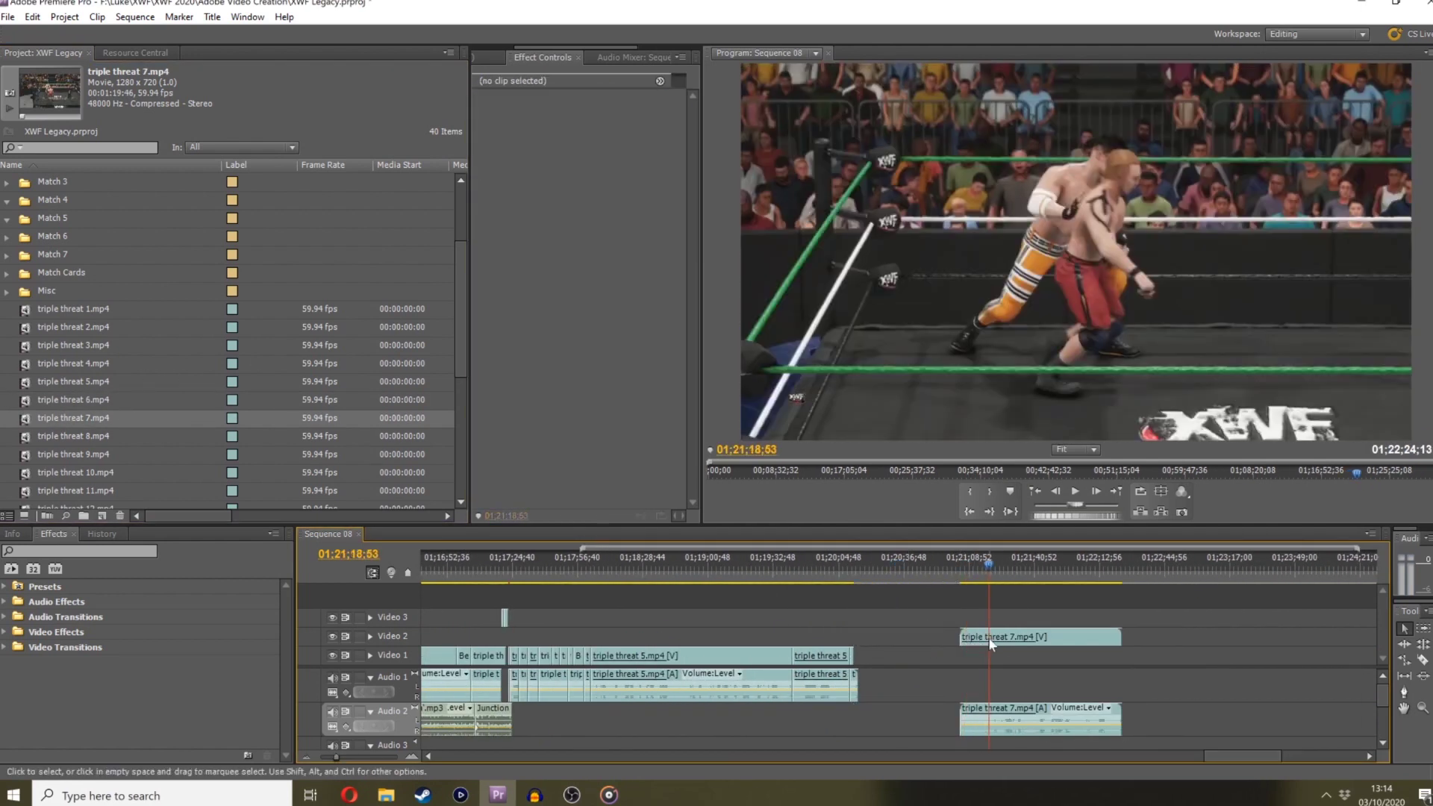
drag(991, 643, 886, 656)
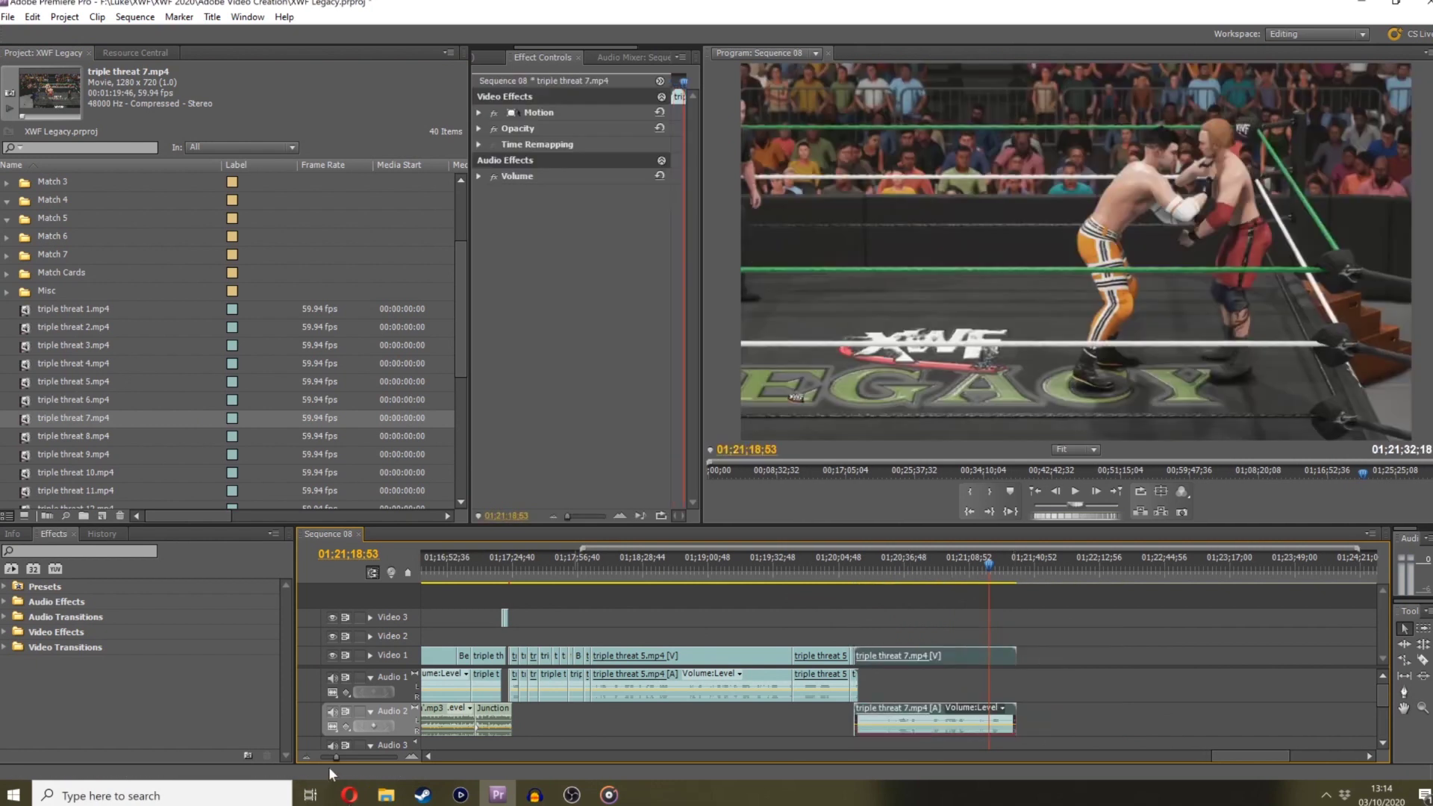
Slide triple threat 7 left so it directly follows triple threat 5
mouse_move(336, 757)
mouse_down()
mouse_move(351, 750)
mouse_move(333, 753)
mouse_up()
drag(853, 573, 834, 576)
drag(332, 756, 351, 752)
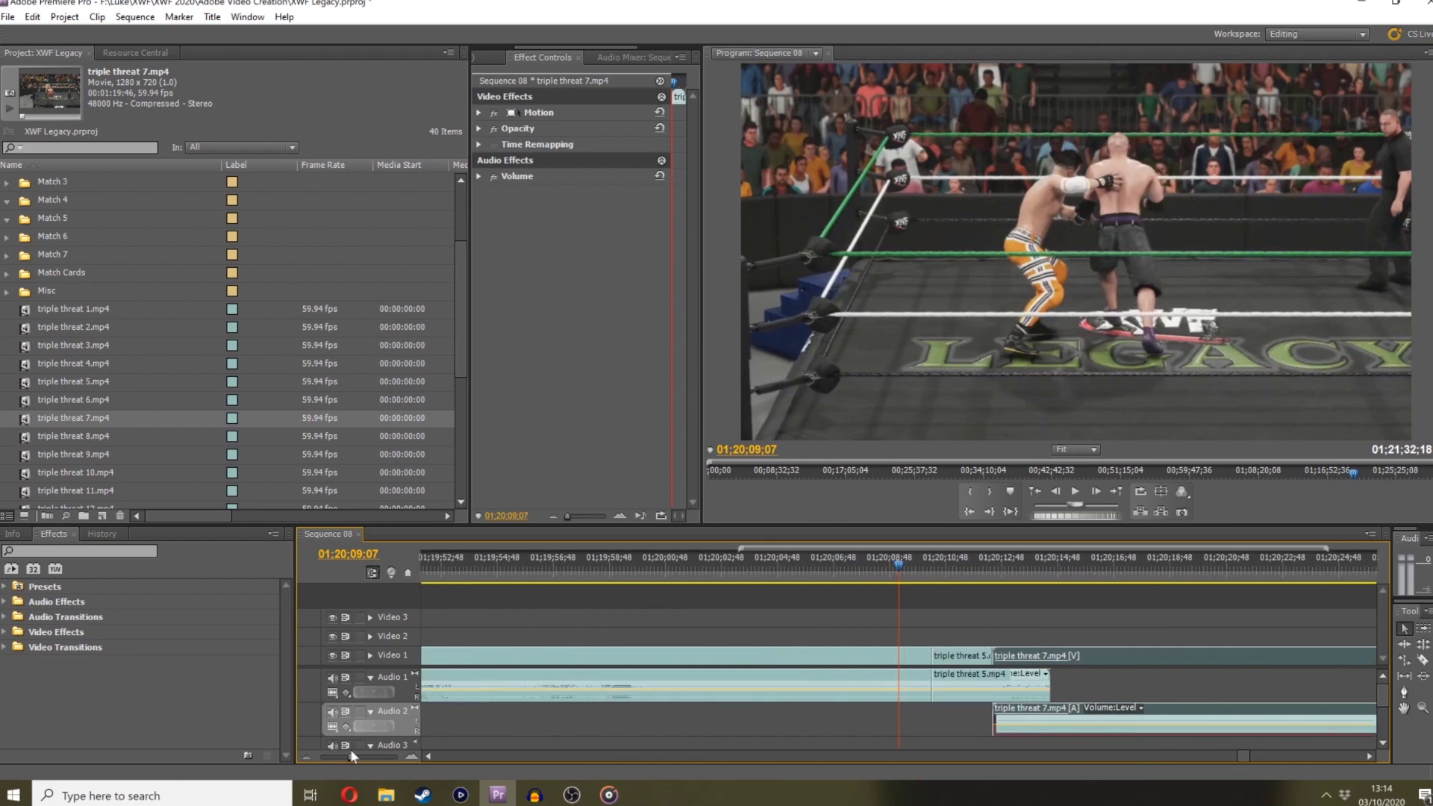
click(1001, 604)
drag(984, 569, 996, 534)
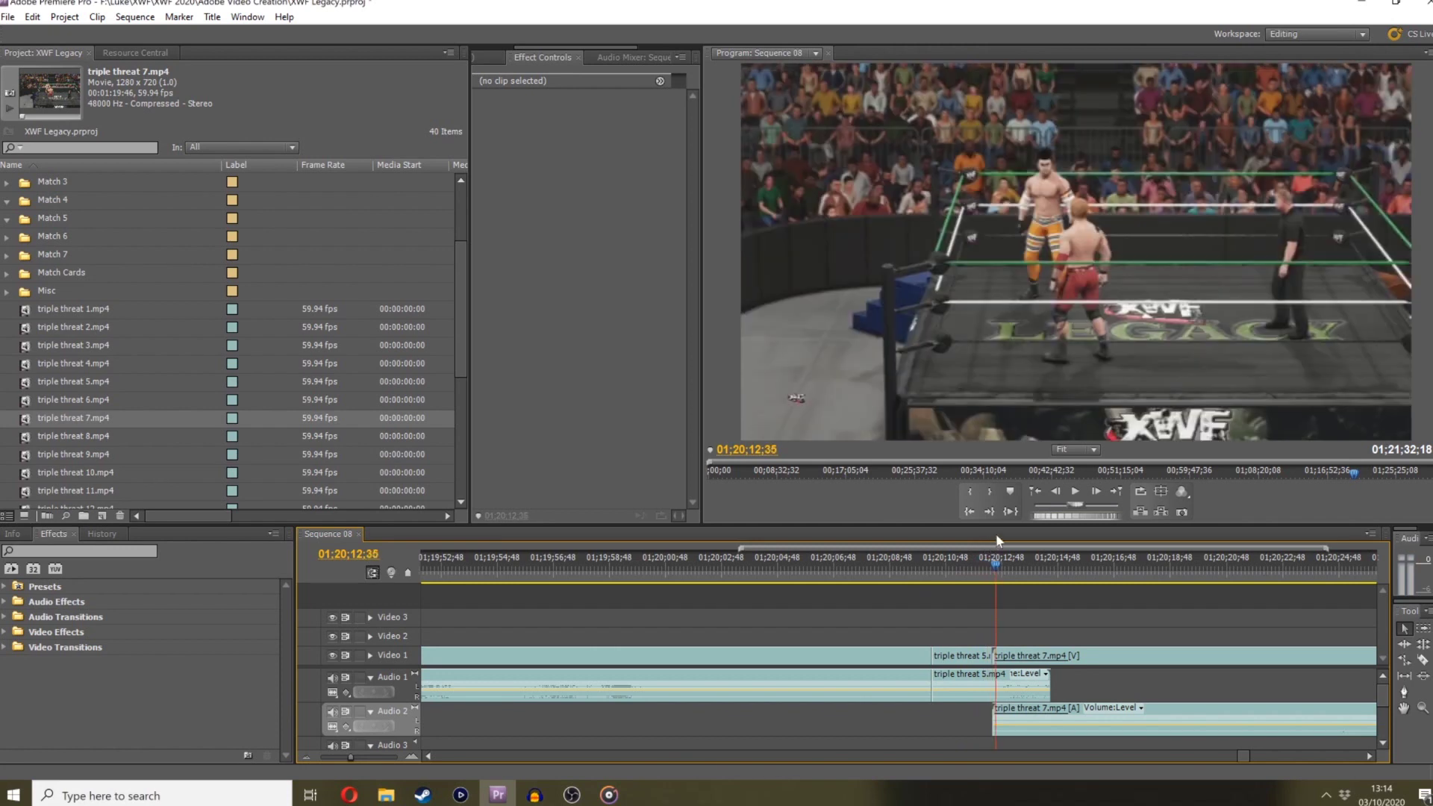
click(1367, 758)
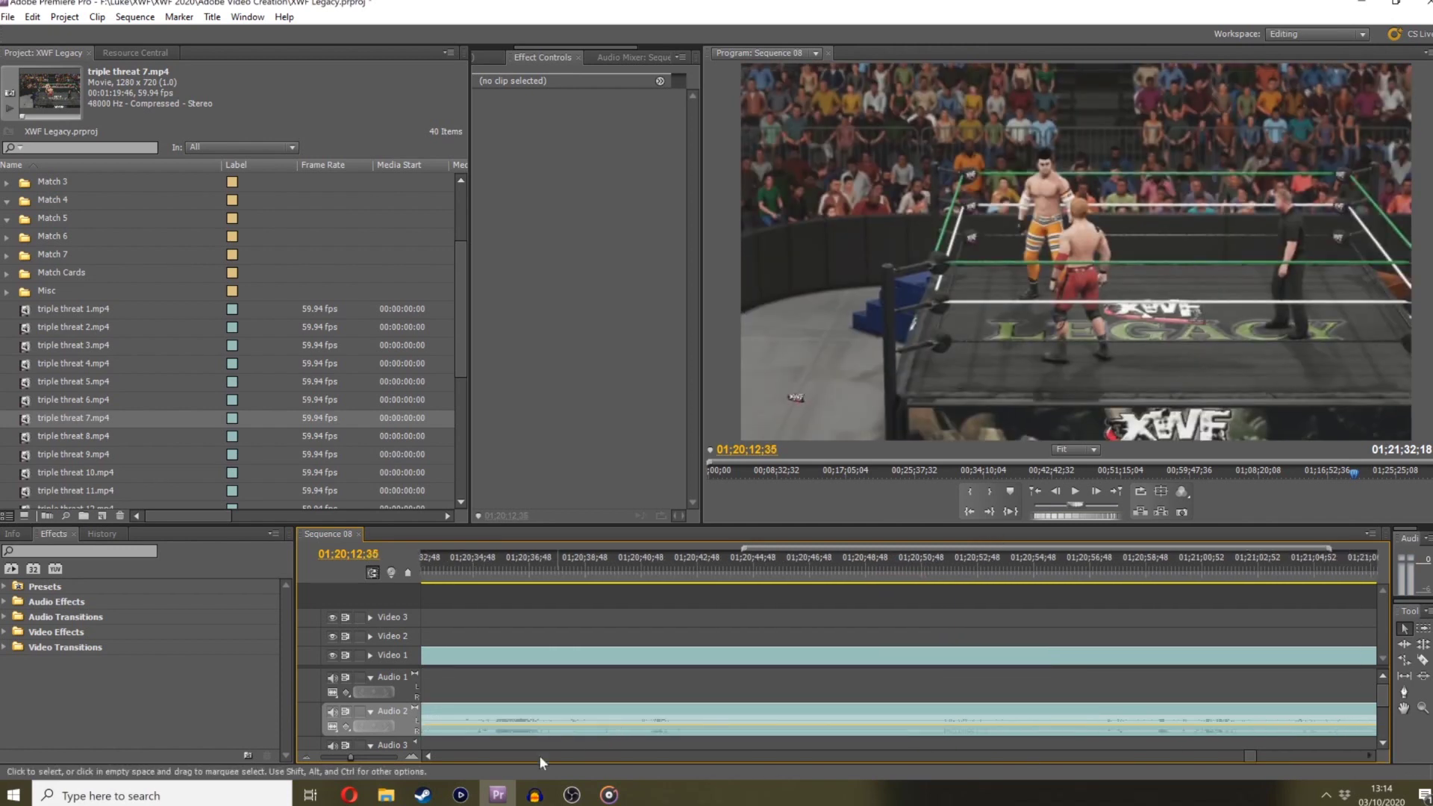
drag(351, 757, 357, 757)
drag(902, 566, 1170, 479)
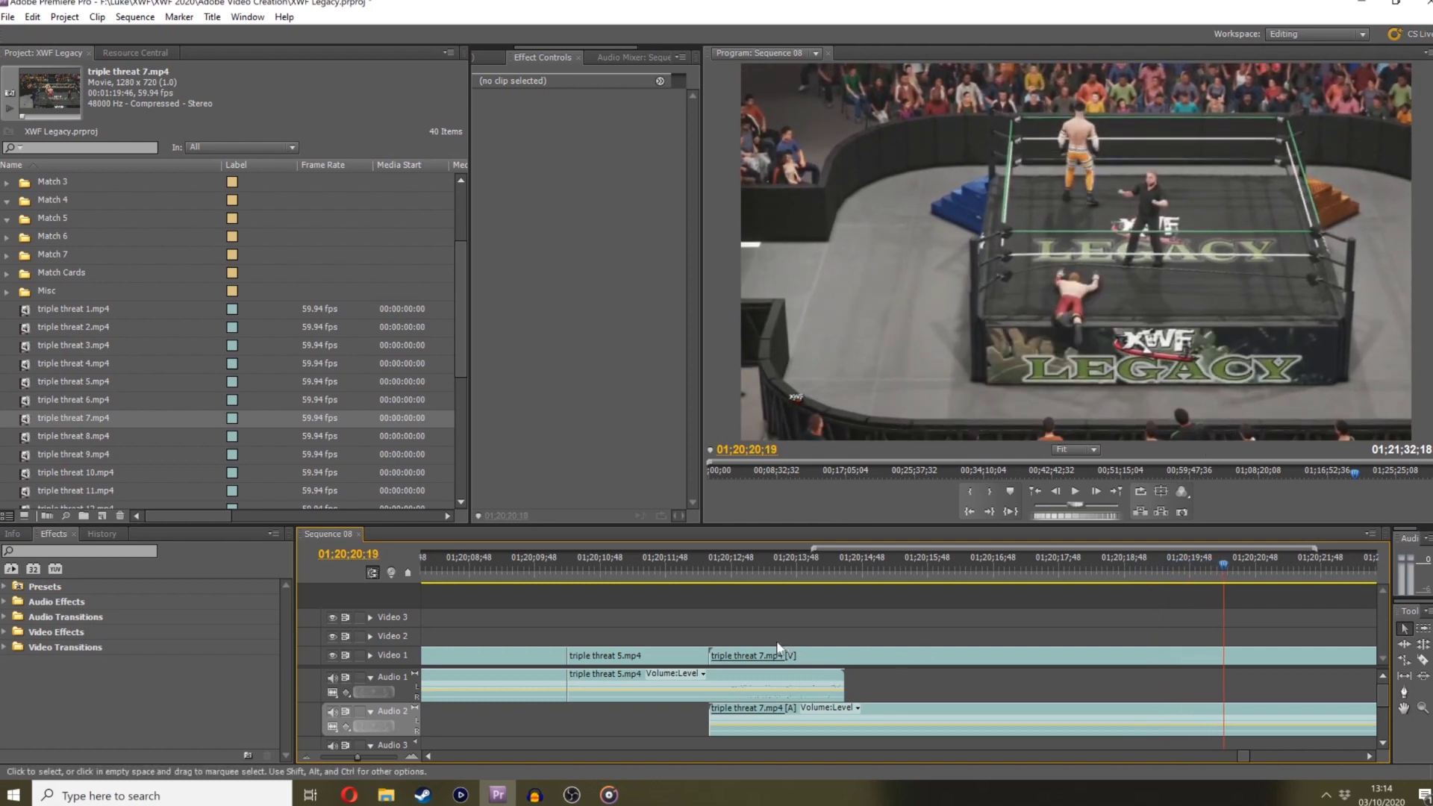
drag(710, 654, 735, 673)
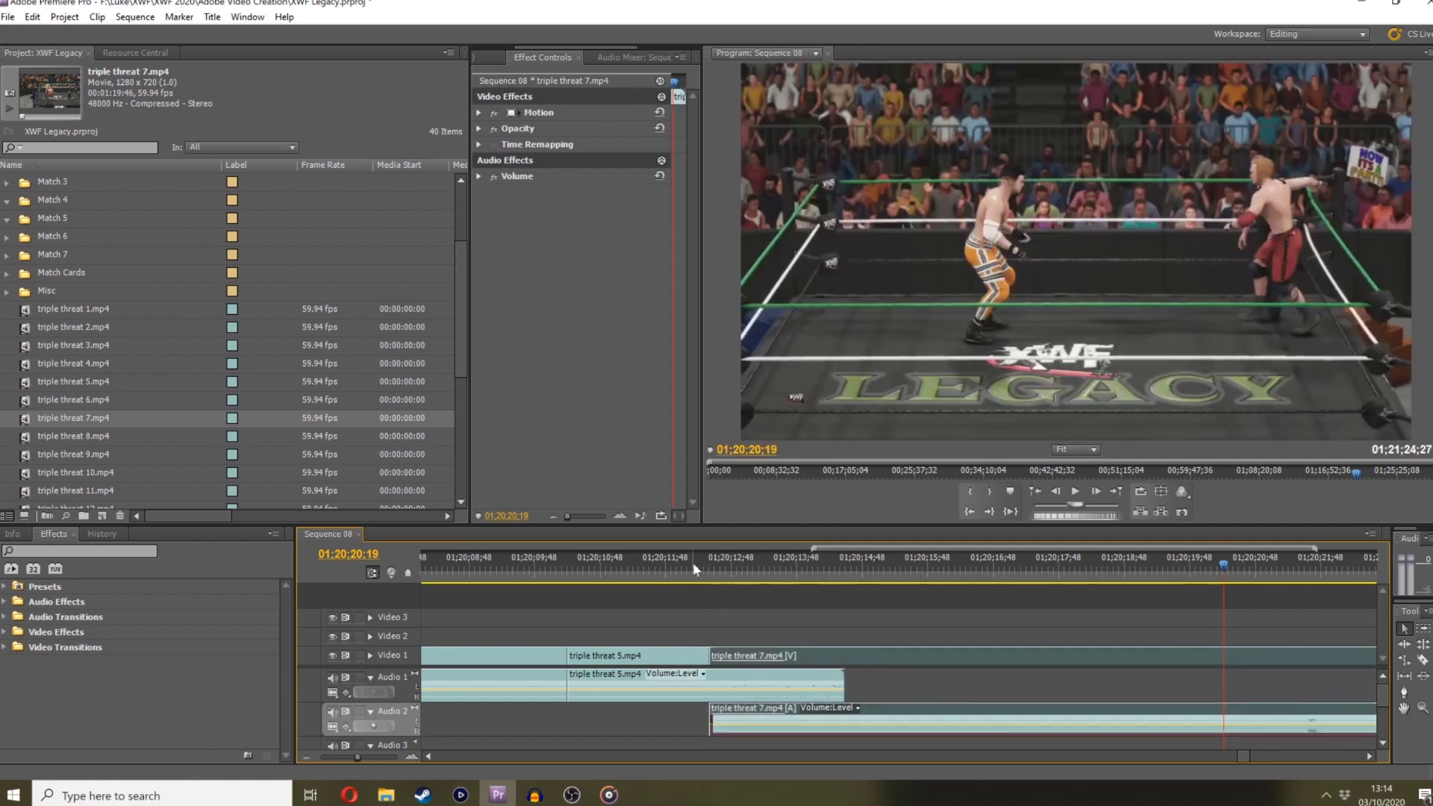
click(683, 559)
key(space)
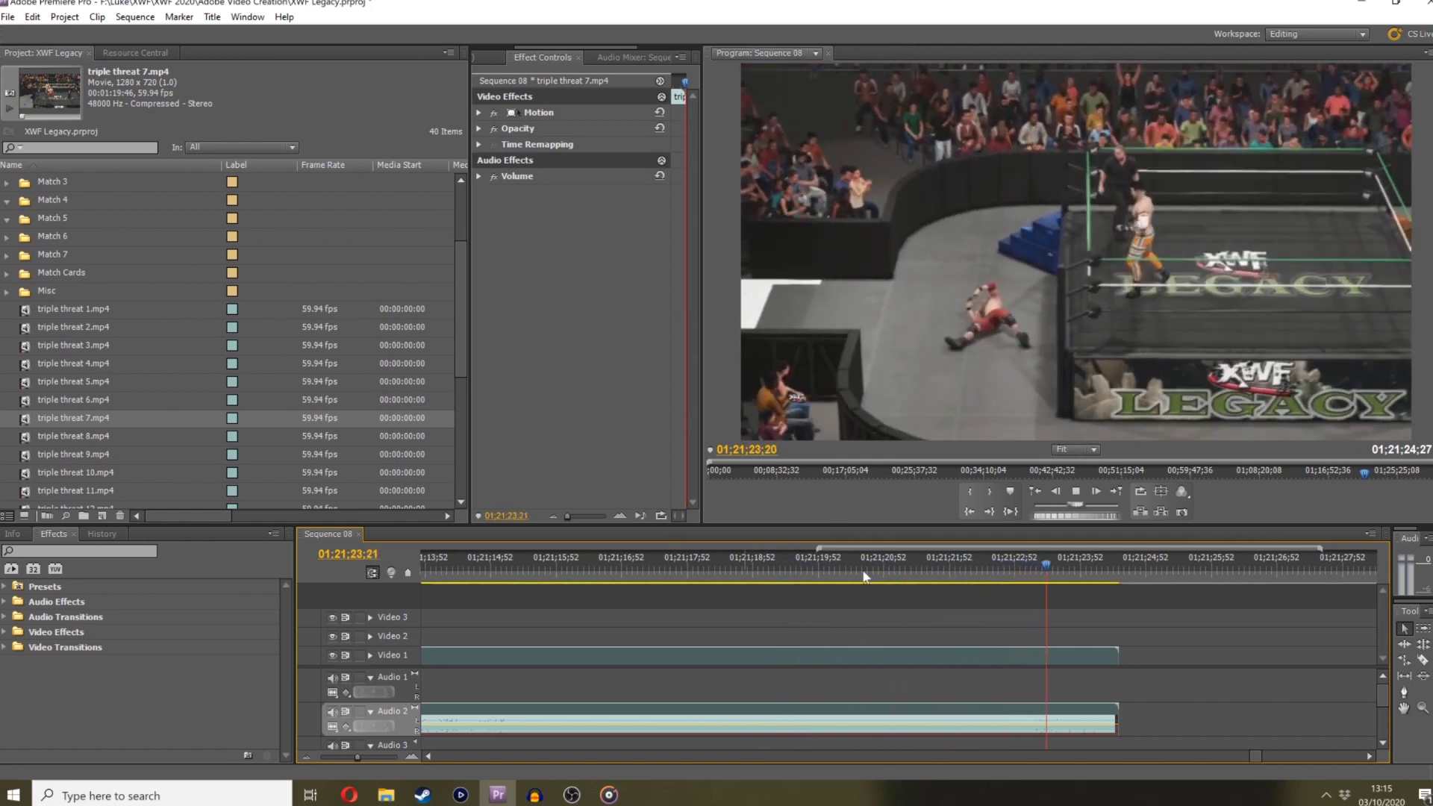
key(space)
key(space)
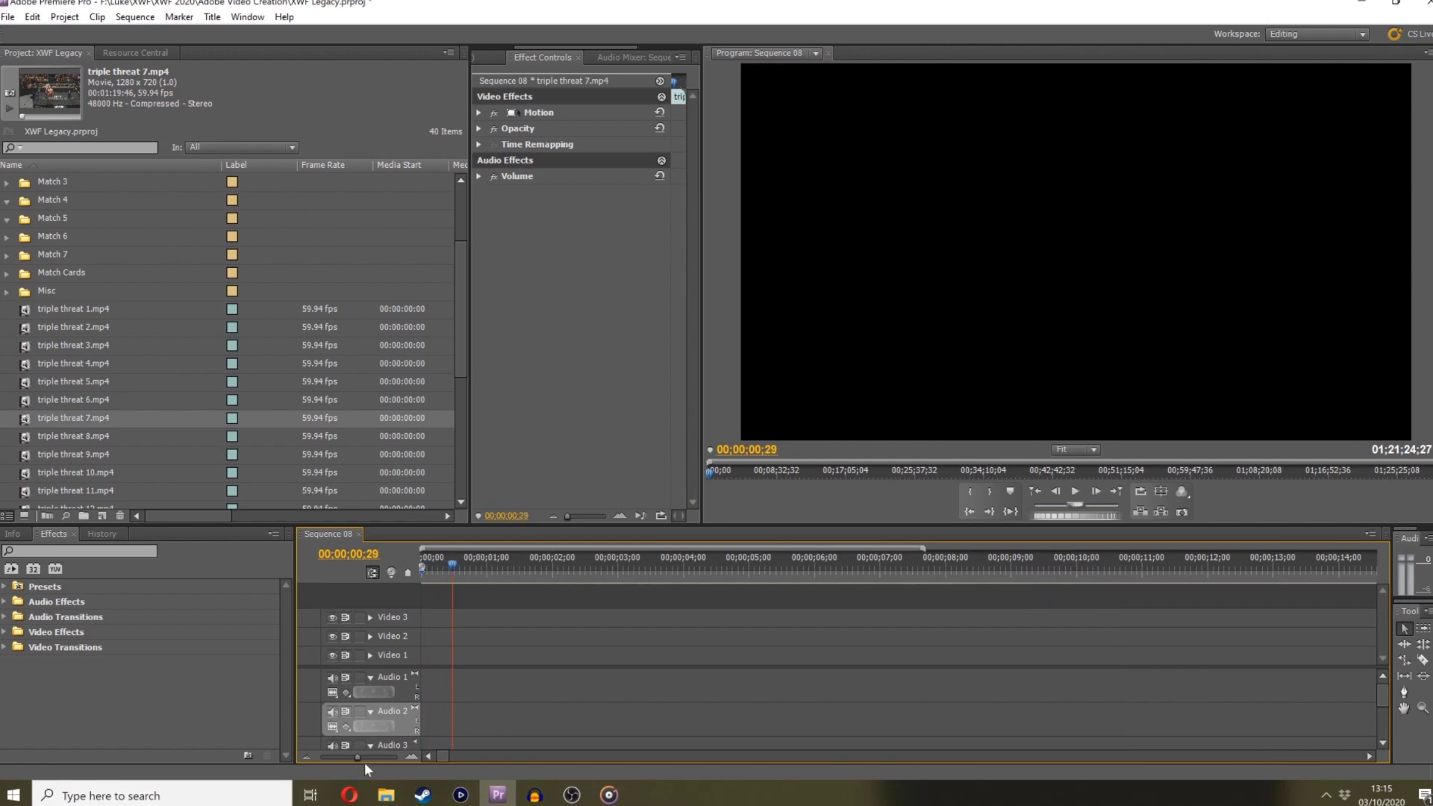
drag(358, 759, 320, 757)
Drop triple threat 8.mp4 onto Video 1/Audio 1 a short gap after triple threat 7 and preview it
click(1279, 567)
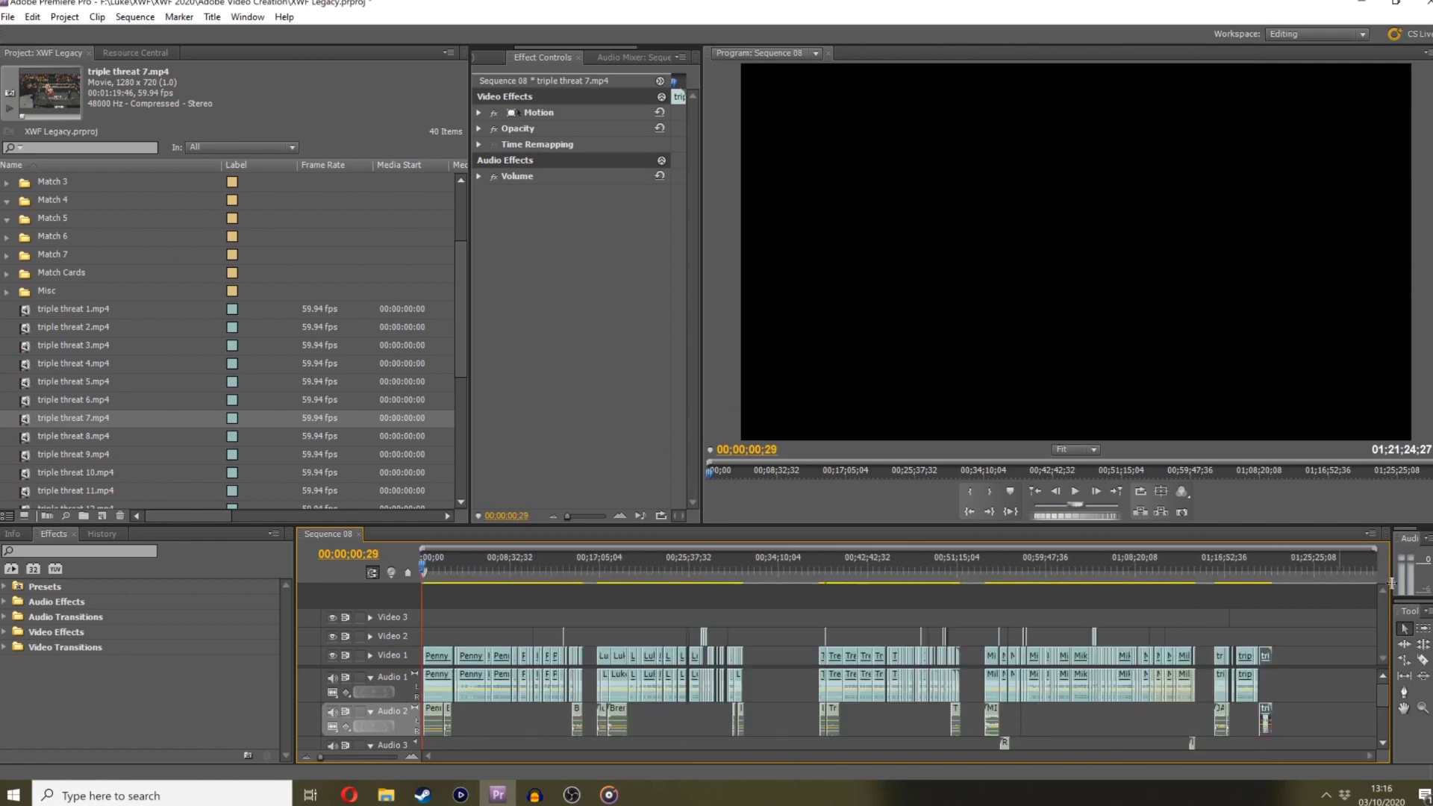
drag(1279, 567, 1276, 564)
drag(320, 757, 341, 755)
click(792, 593)
drag(817, 571, 841, 573)
drag(46, 437, 906, 656)
click(907, 567)
drag(920, 560, 850, 542)
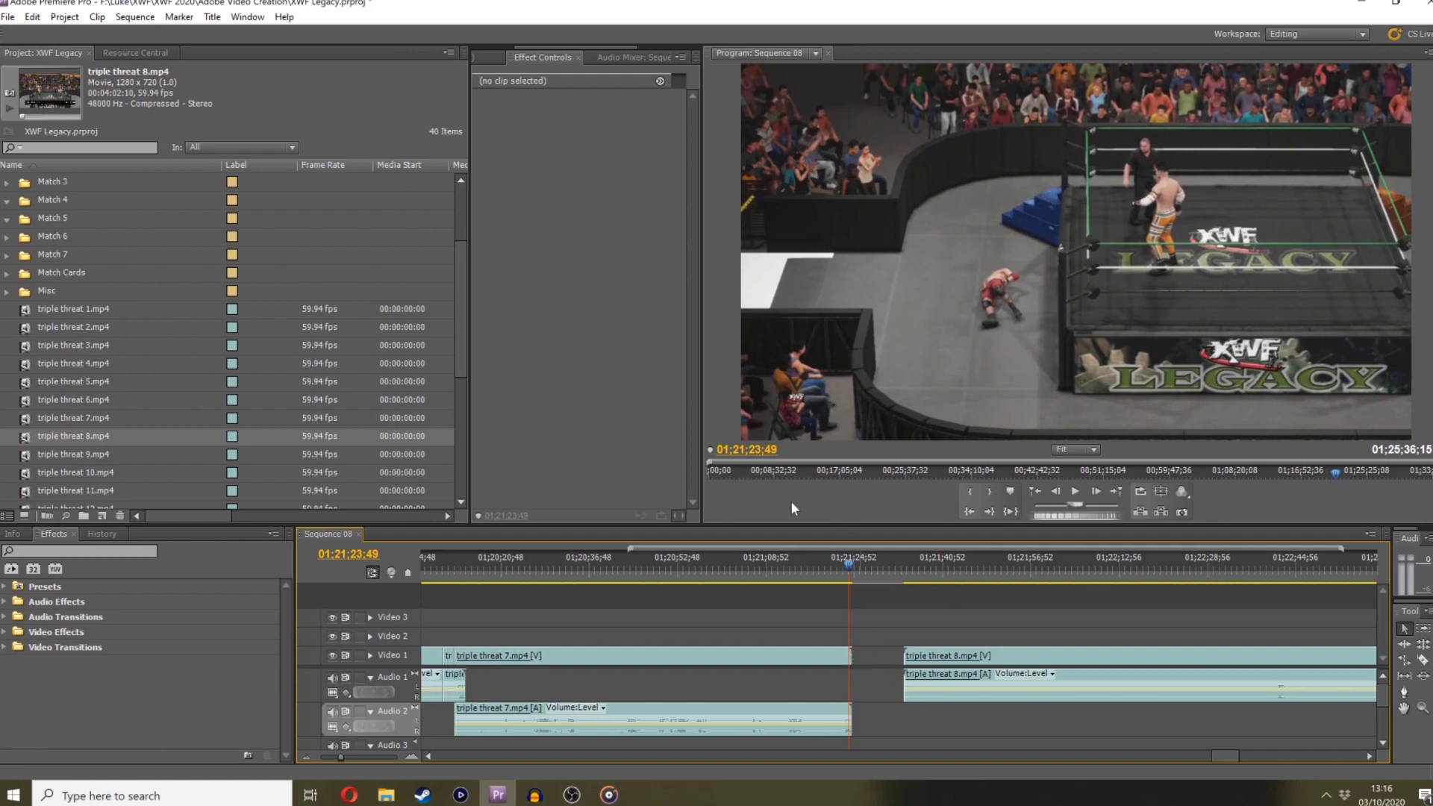
Trim triple threat 8's start and close the gap so it meets triple threat 7
drag(909, 576, 964, 575)
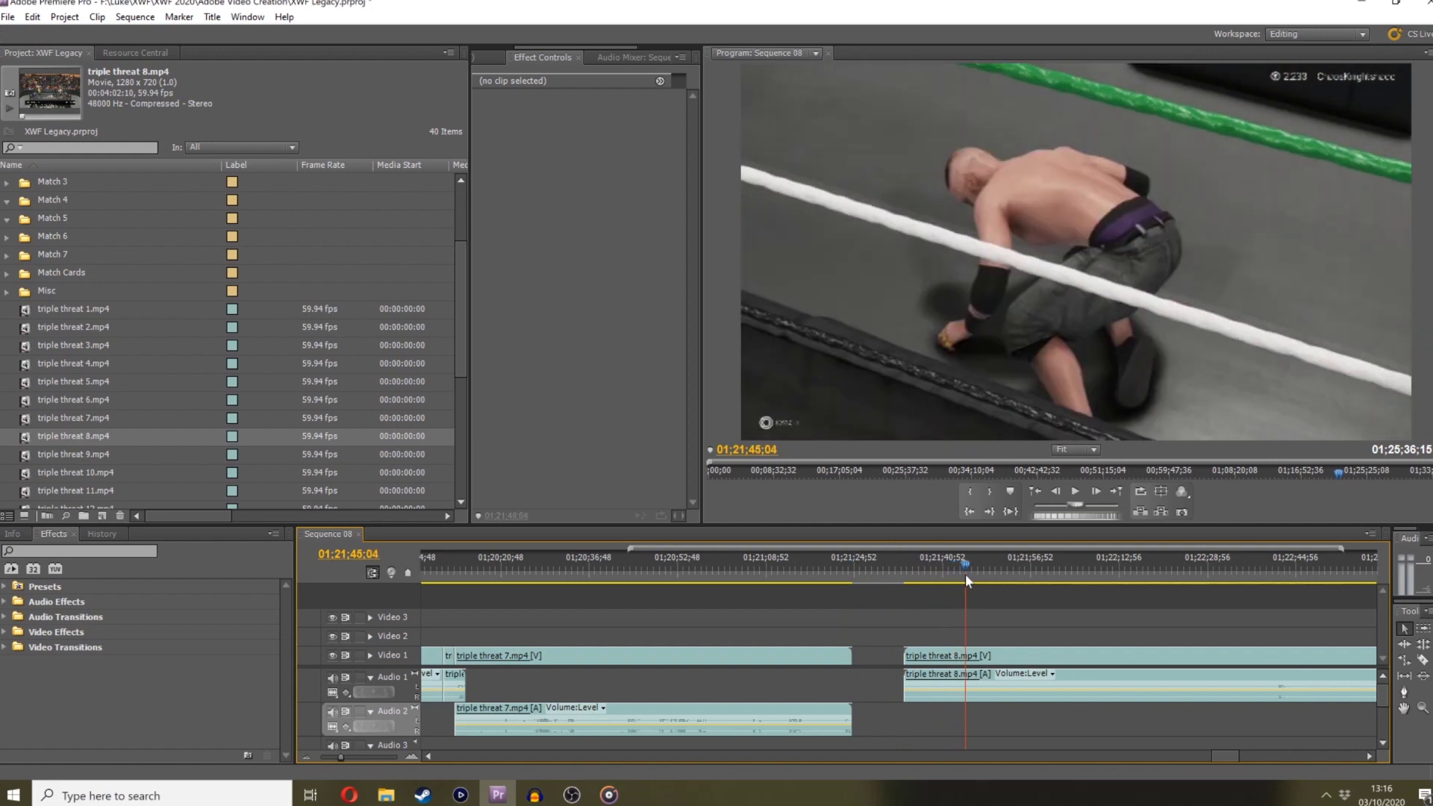
click(1369, 757)
click(1369, 757)
mouse_move(772, 575)
mouse_down()
mouse_move(714, 571)
mouse_move(772, 567)
mouse_up()
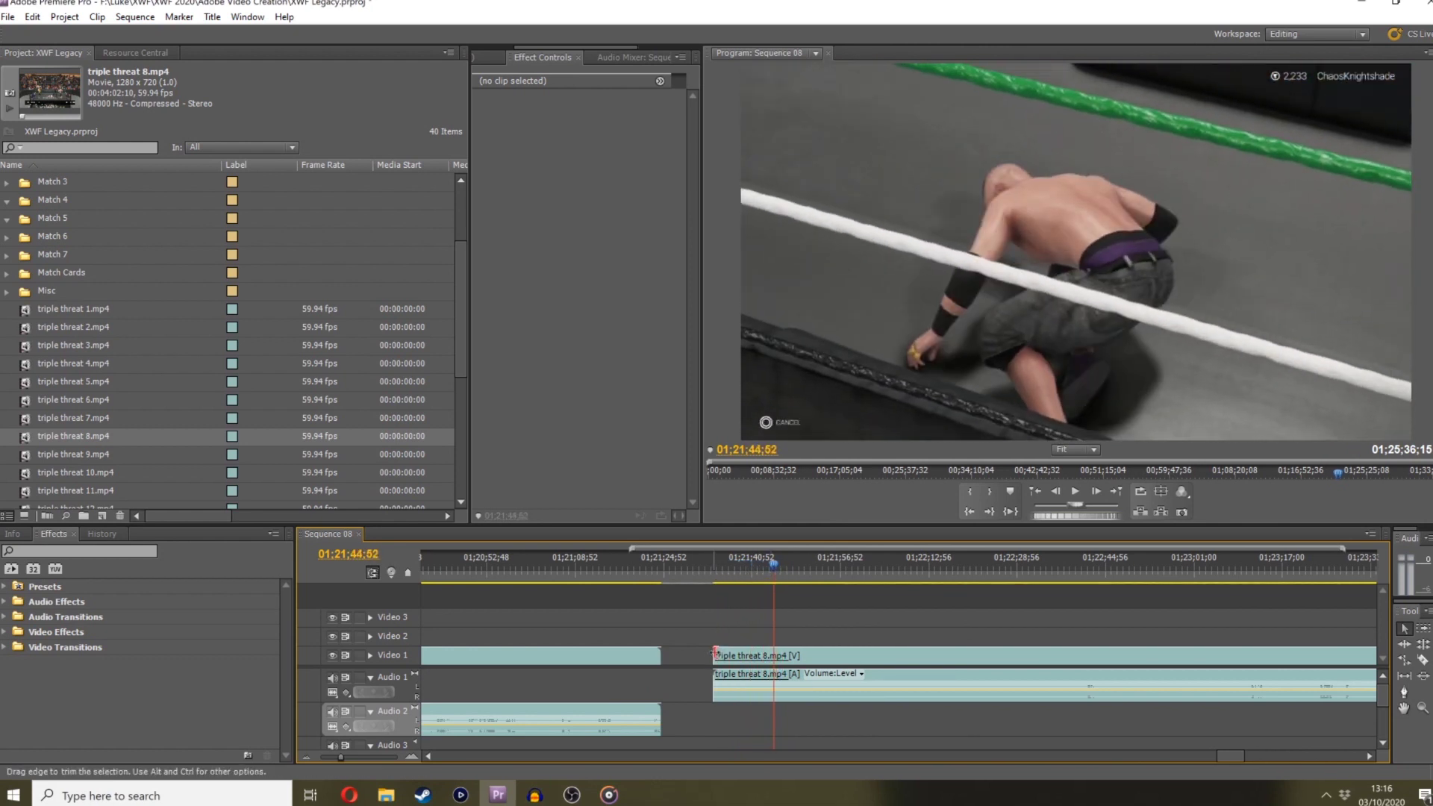
drag(715, 653, 674, 656)
mouse_move(648, 570)
mouse_down()
mouse_move(628, 568)
mouse_move(646, 562)
mouse_up()
key(space)
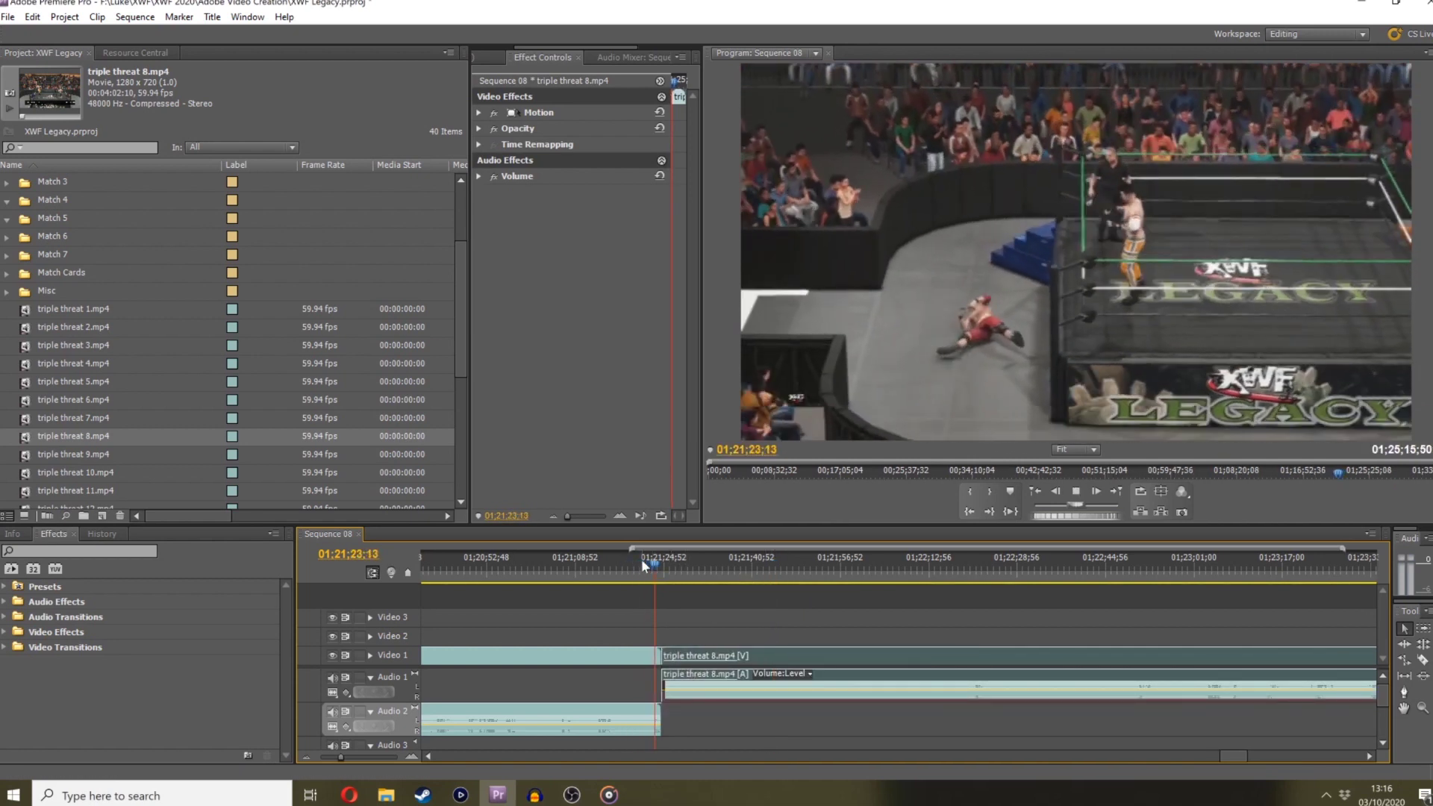
key(space)
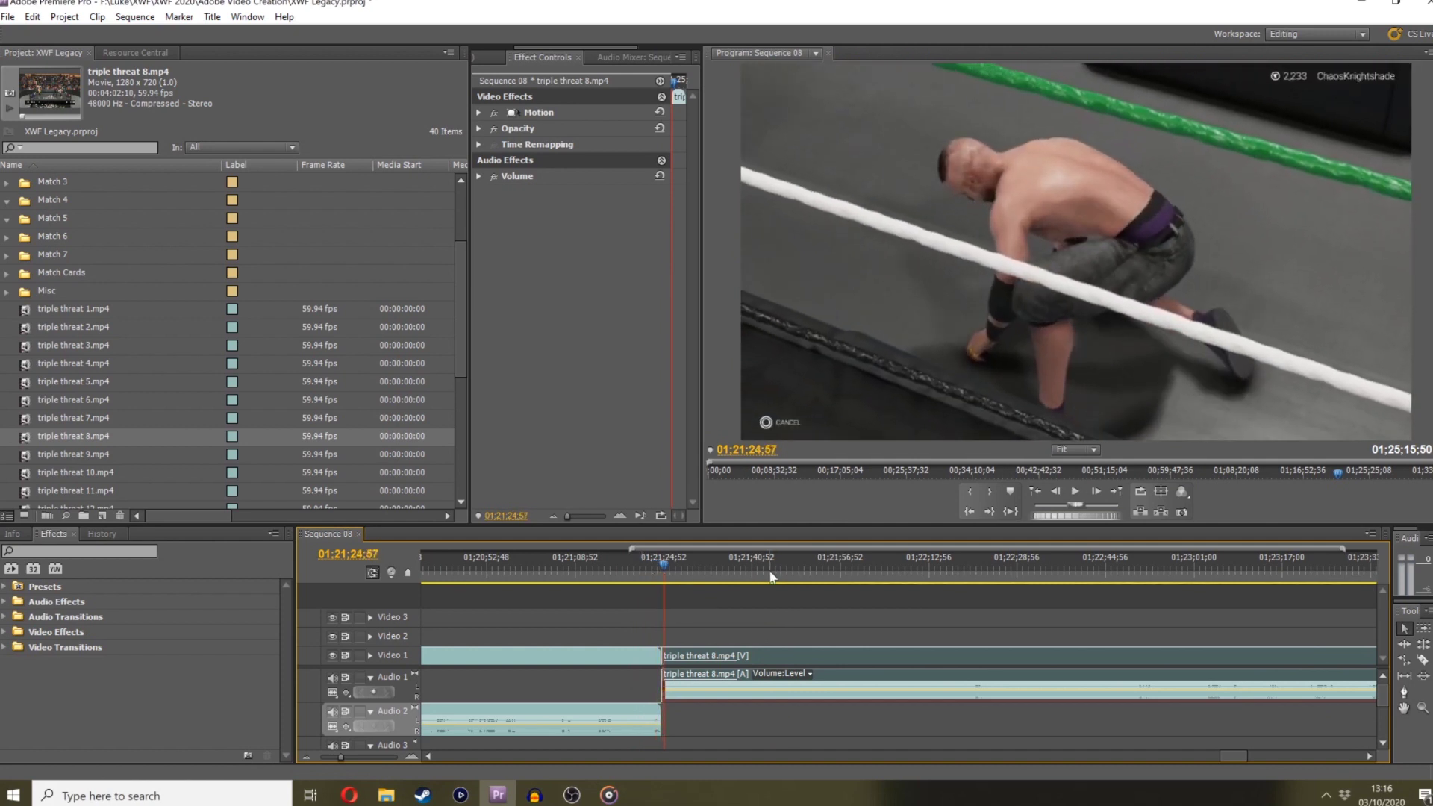
key(space)
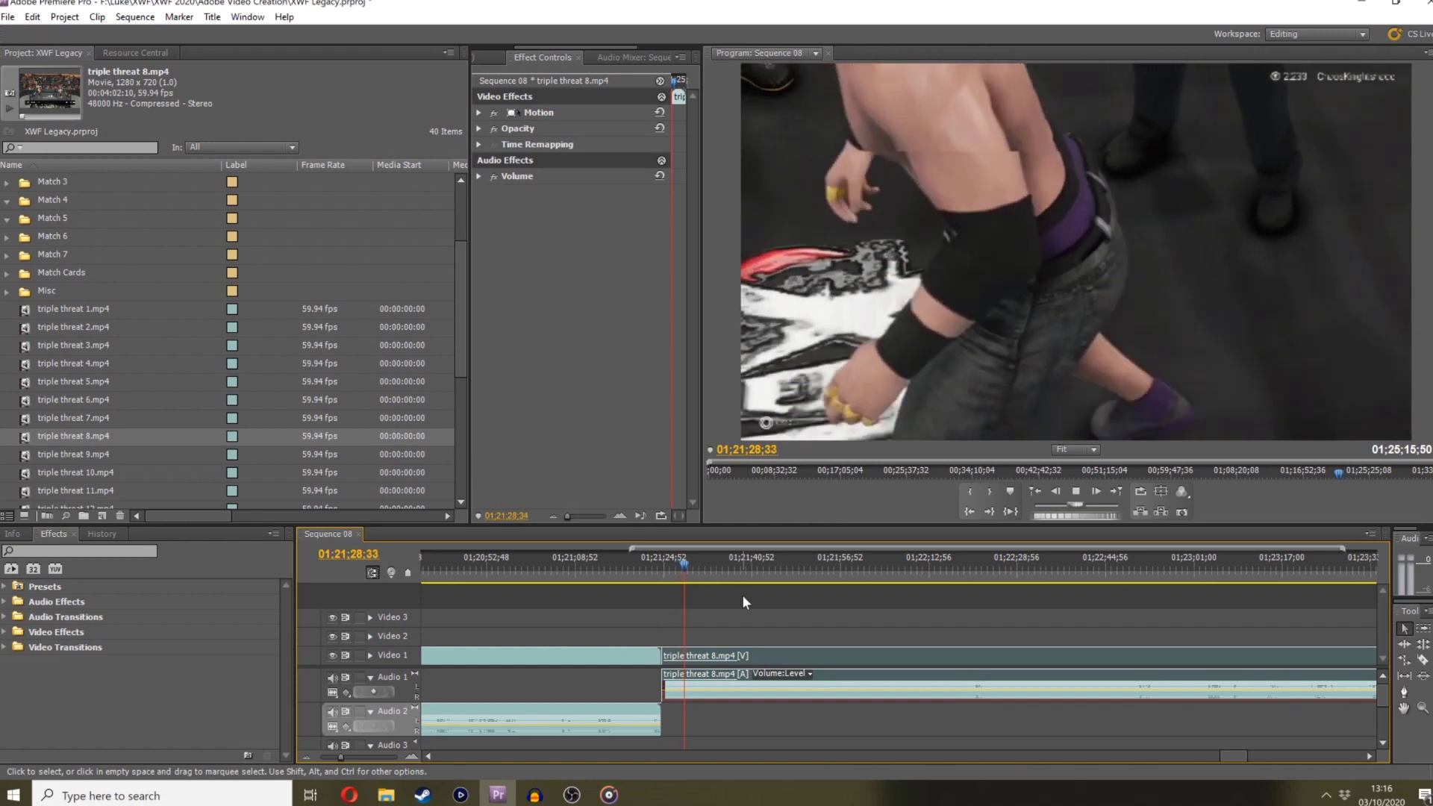
key(space)
Split triple threat 8 at 01;21;29;39 with the Razor tool
drag(340, 757, 353, 754)
drag(863, 571, 916, 534)
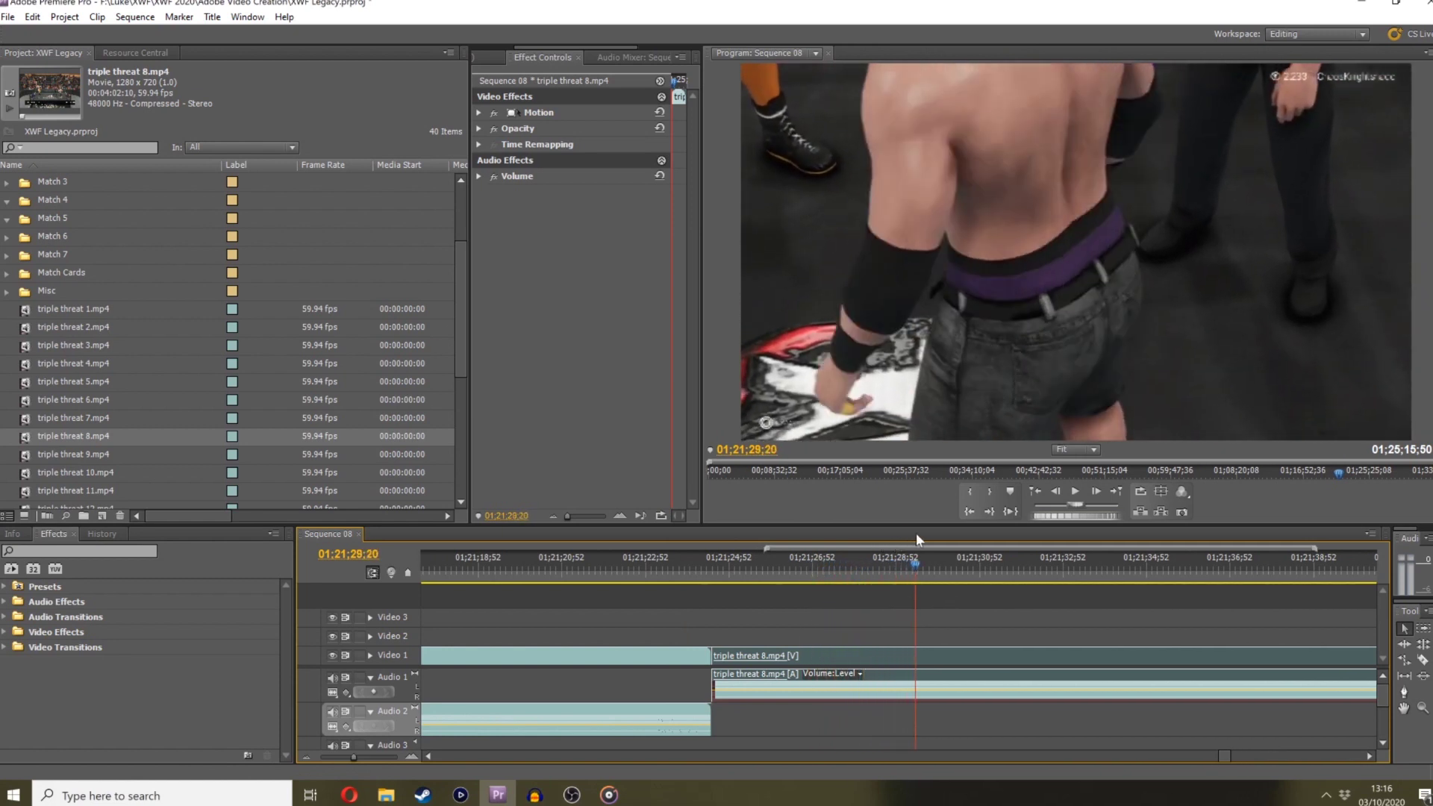
click(1421, 662)
mouse_move(1075, 515)
mouse_down()
mouse_move(1121, 506)
mouse_move(1061, 522)
mouse_up()
click(928, 656)
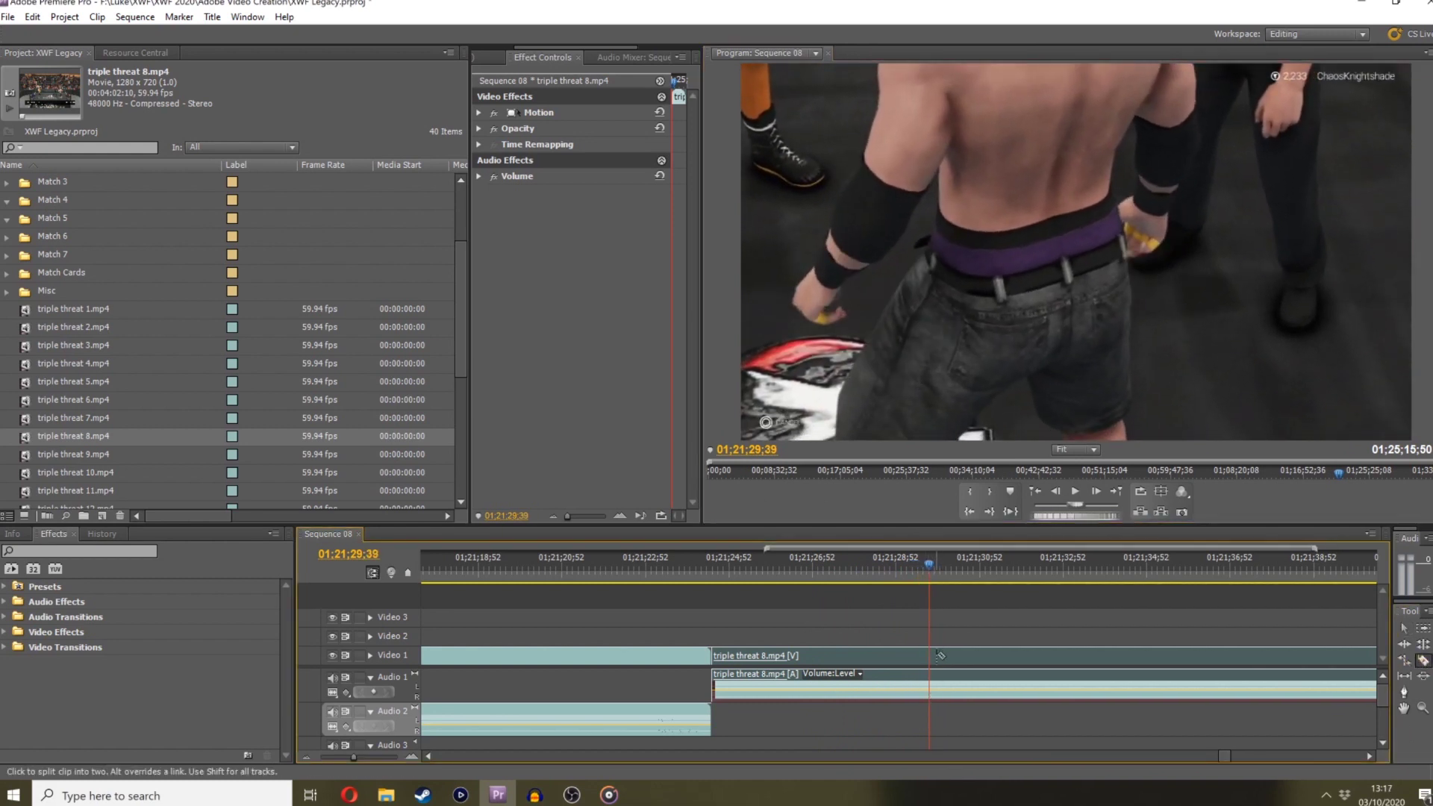
click(1403, 628)
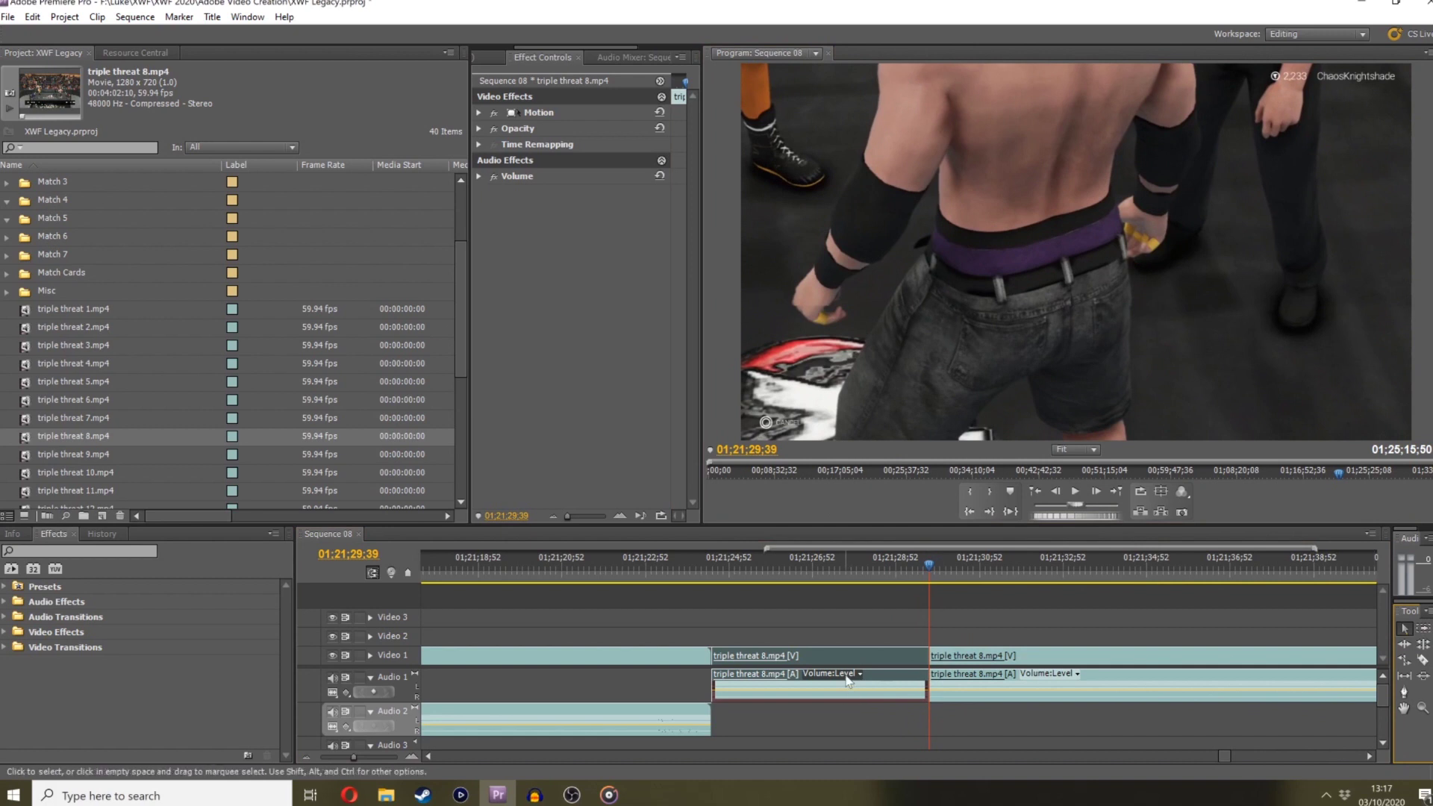
Unlink triple threat 8's audio and delete the unwanted audio piece
right_click(777, 701)
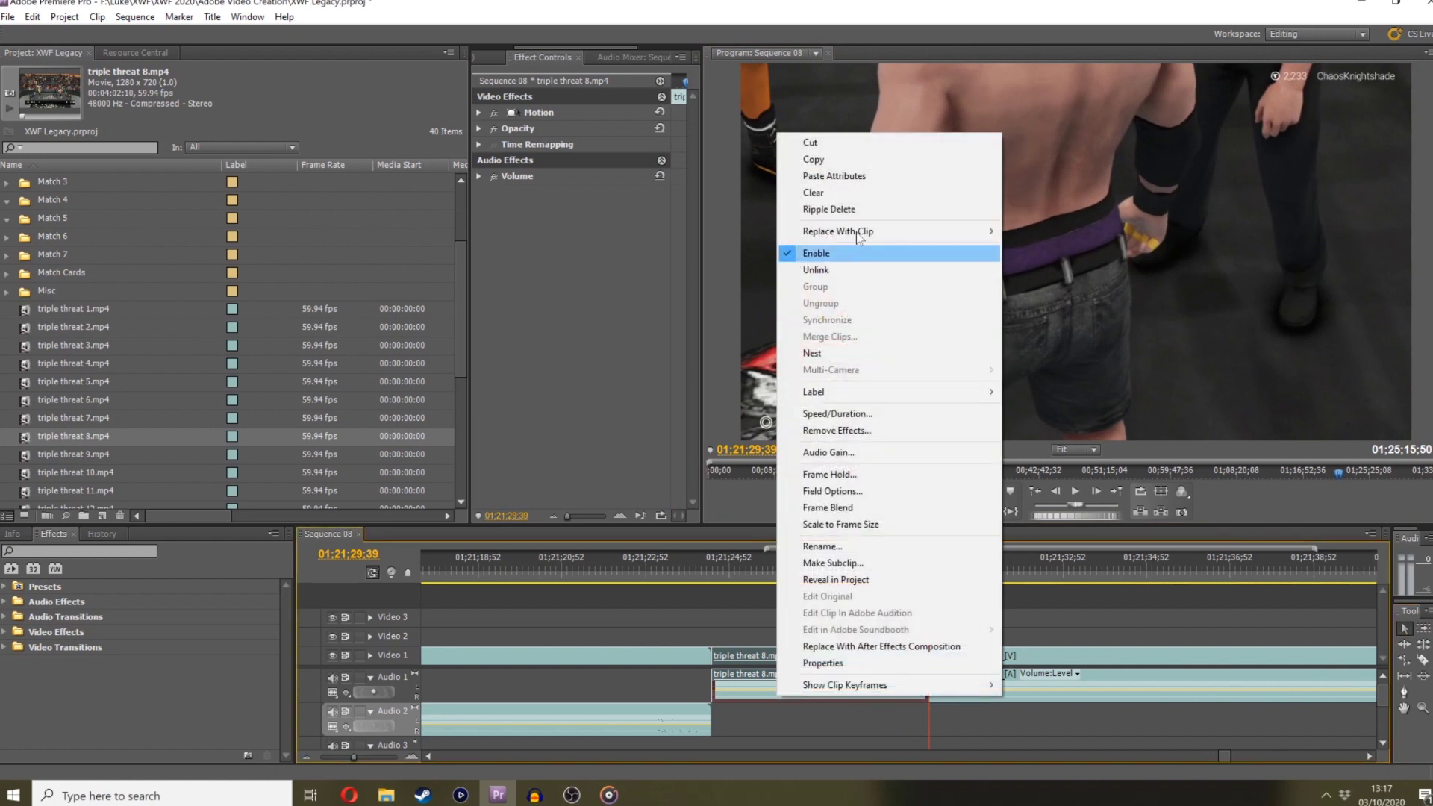
click(844, 269)
click(784, 682)
key(Delete)
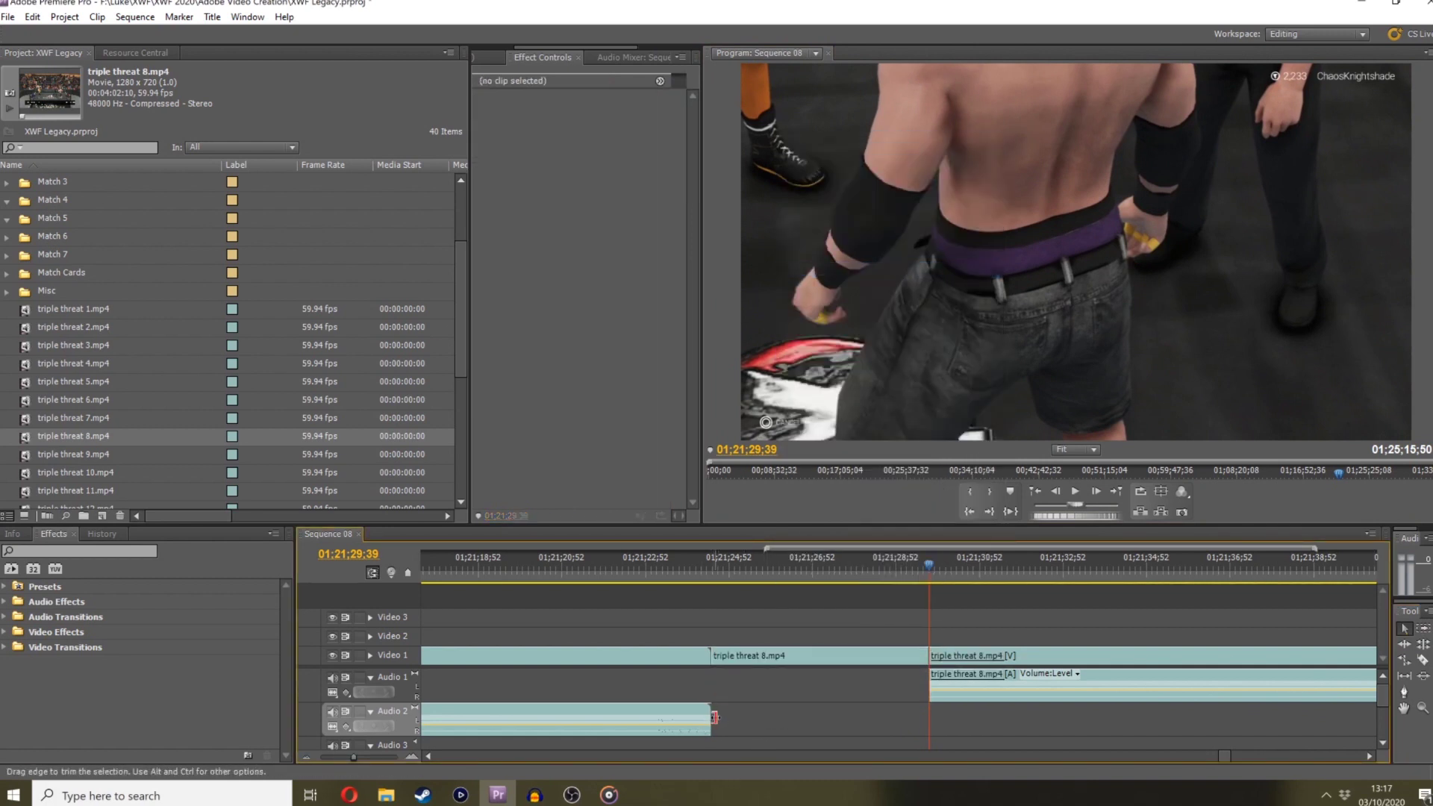
Unlink triple threat 7's audio, move it right, and split it at 01;21;16;15
right_click(708, 717)
click(746, 285)
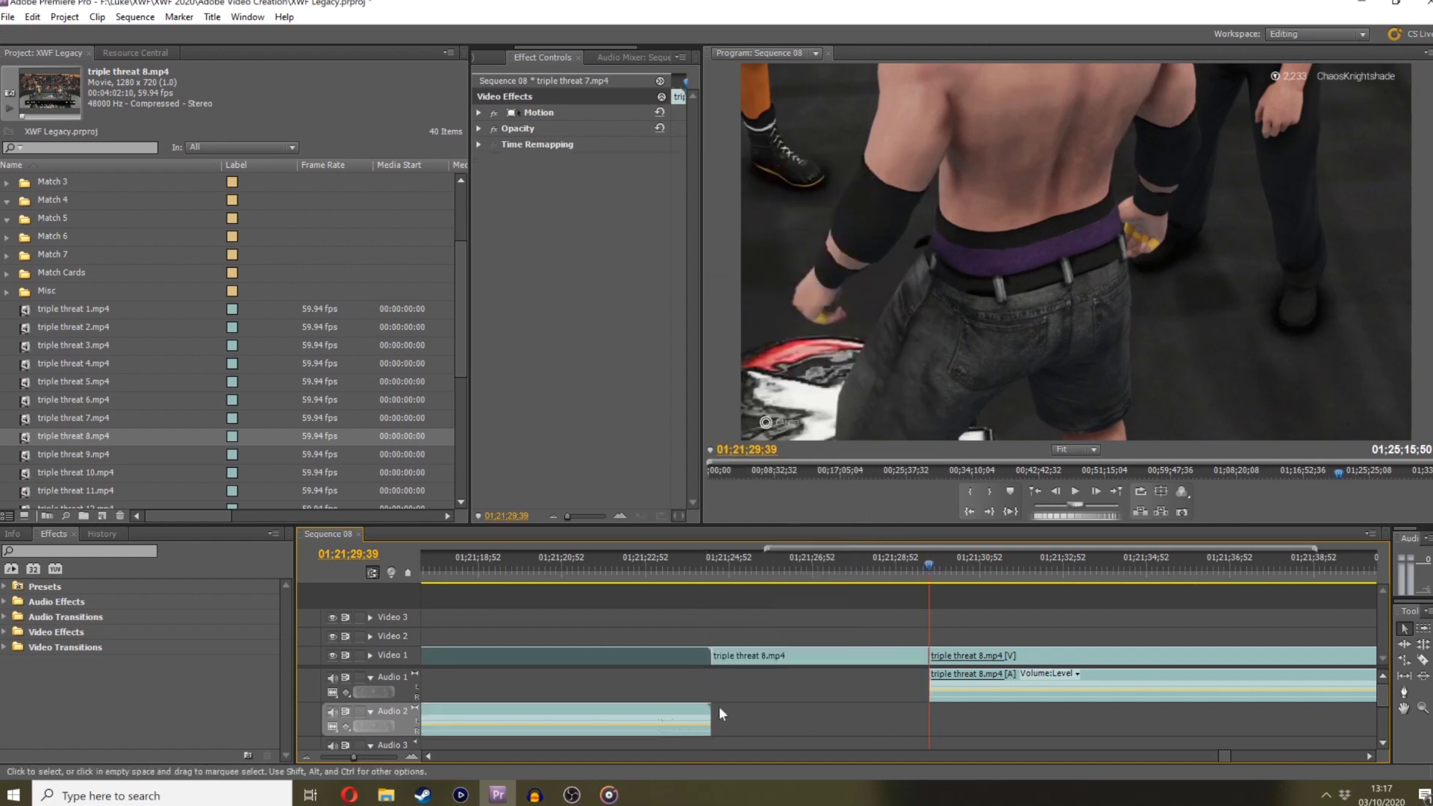
drag(708, 715, 896, 716)
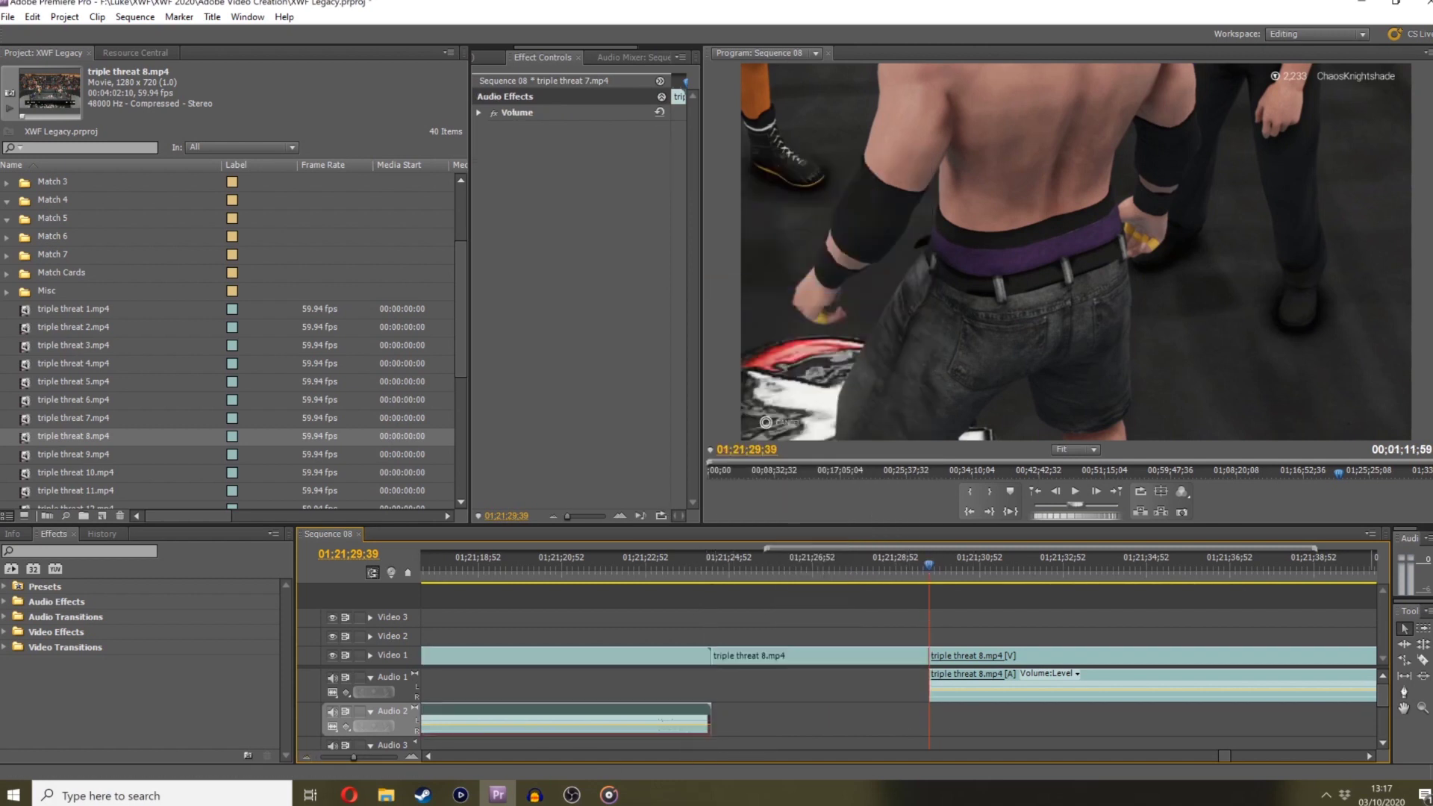
click(1423, 661)
click(445, 568)
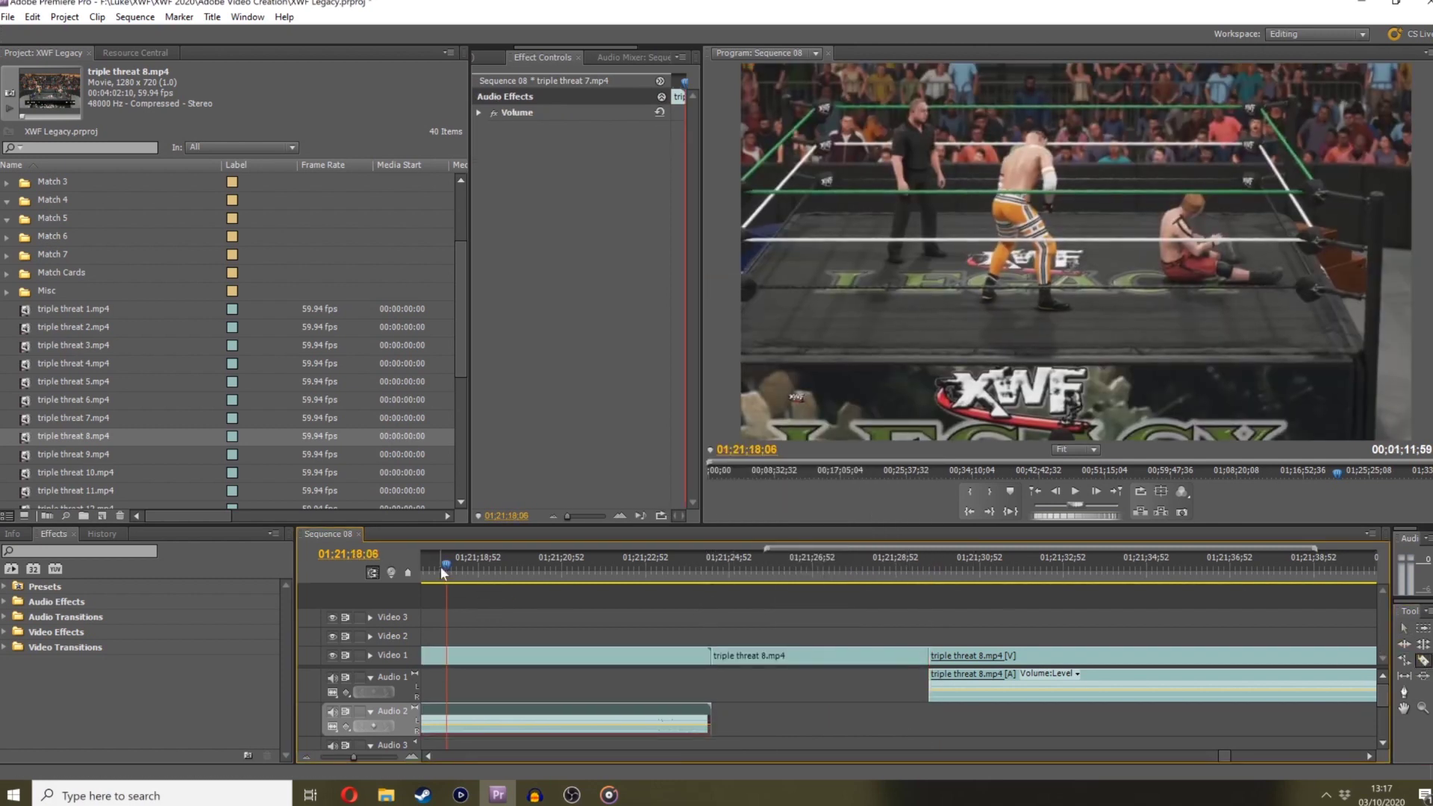
key(space)
scroll(415, 677, up, 3)
drag(352, 755, 344, 754)
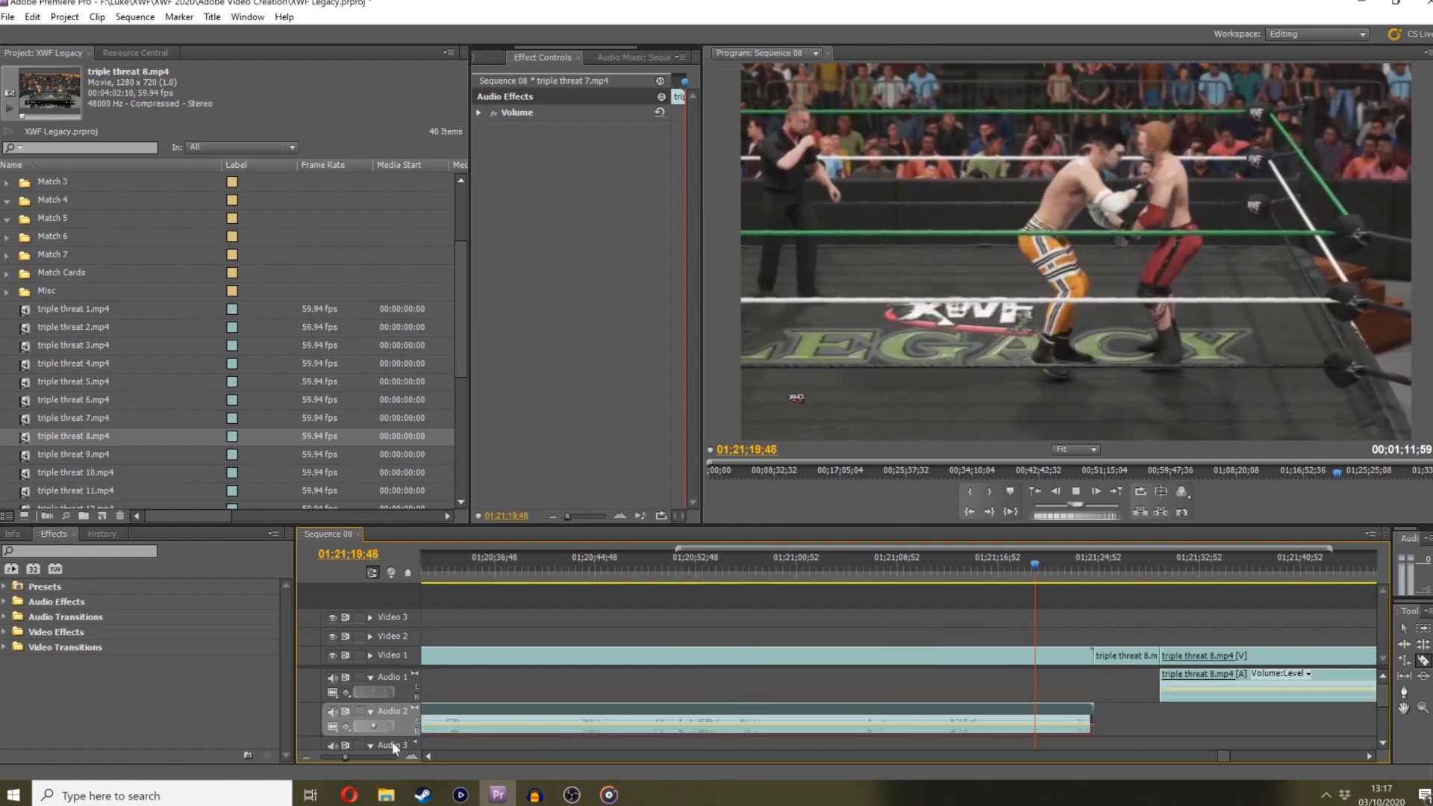
click(991, 568)
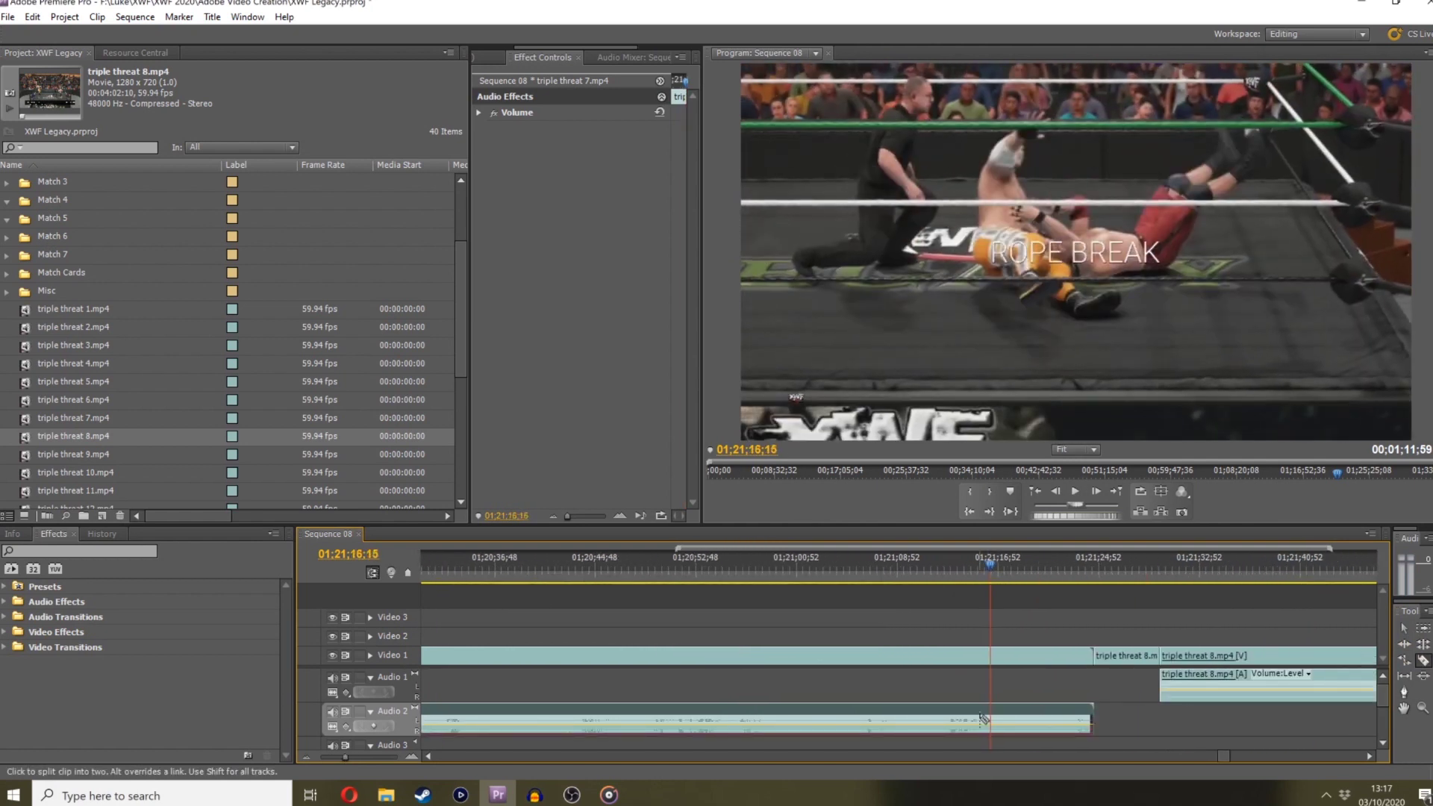
click(980, 717)
key(space)
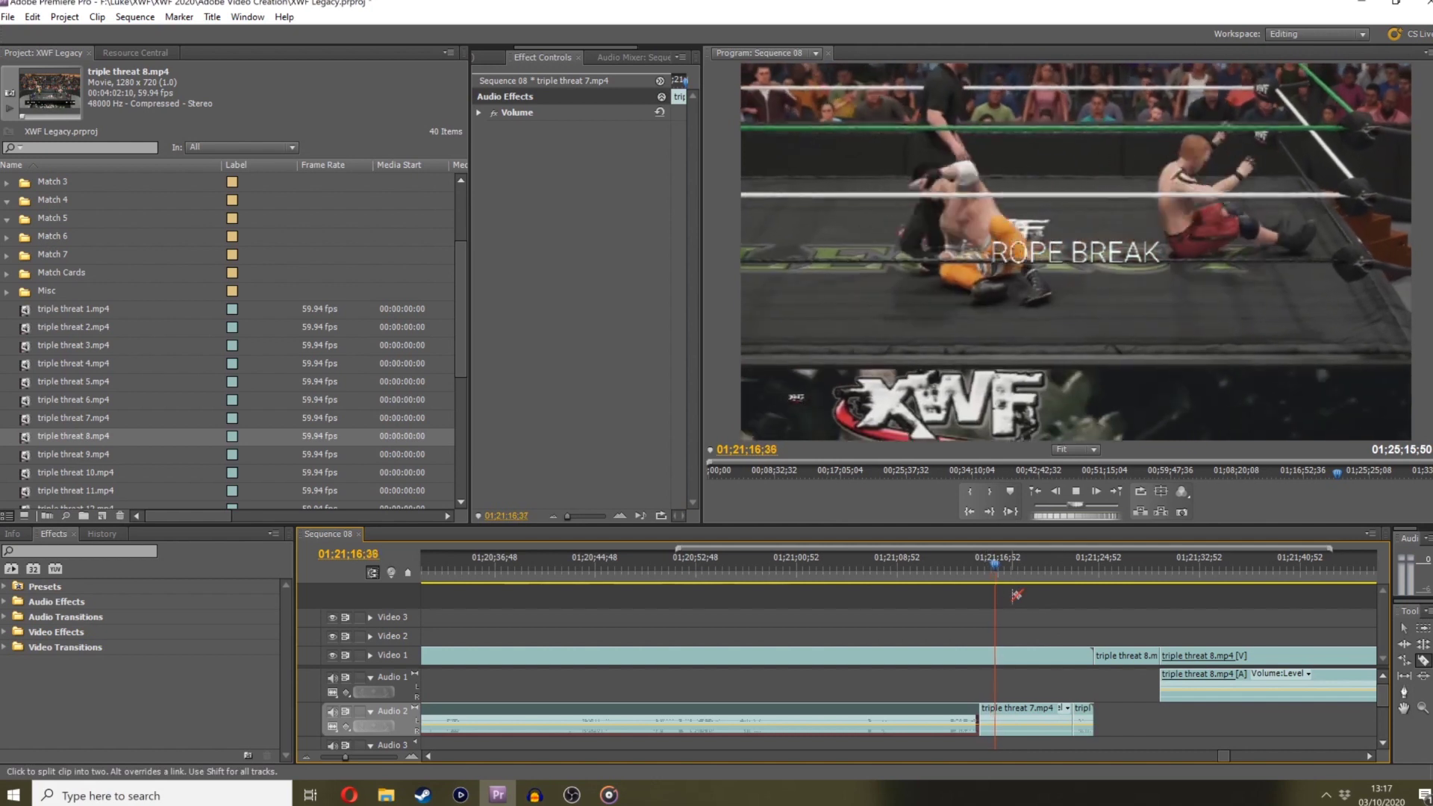
key(v)
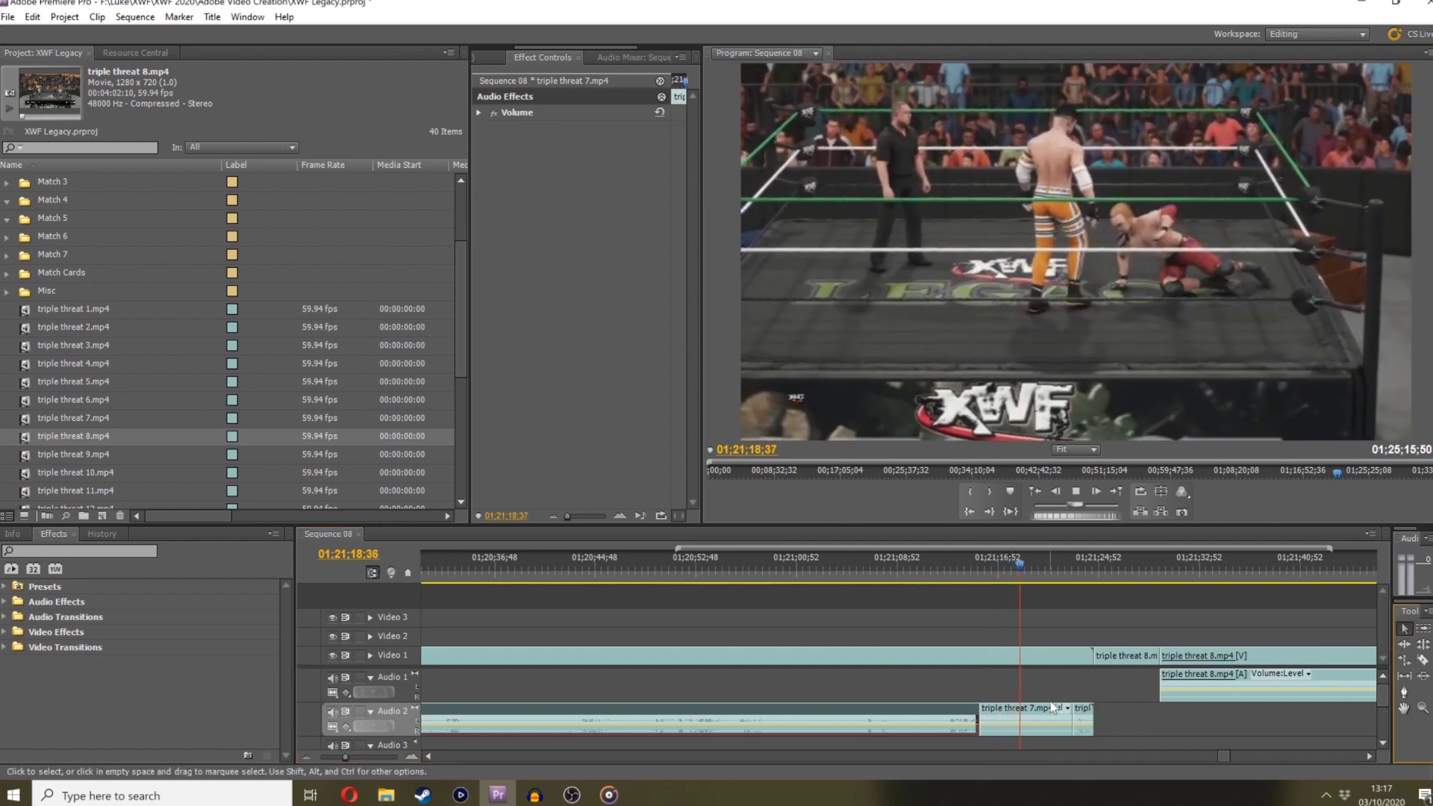
Paste a copy of the triple threat 7 audio against its neighbour and review the join
click(1044, 717)
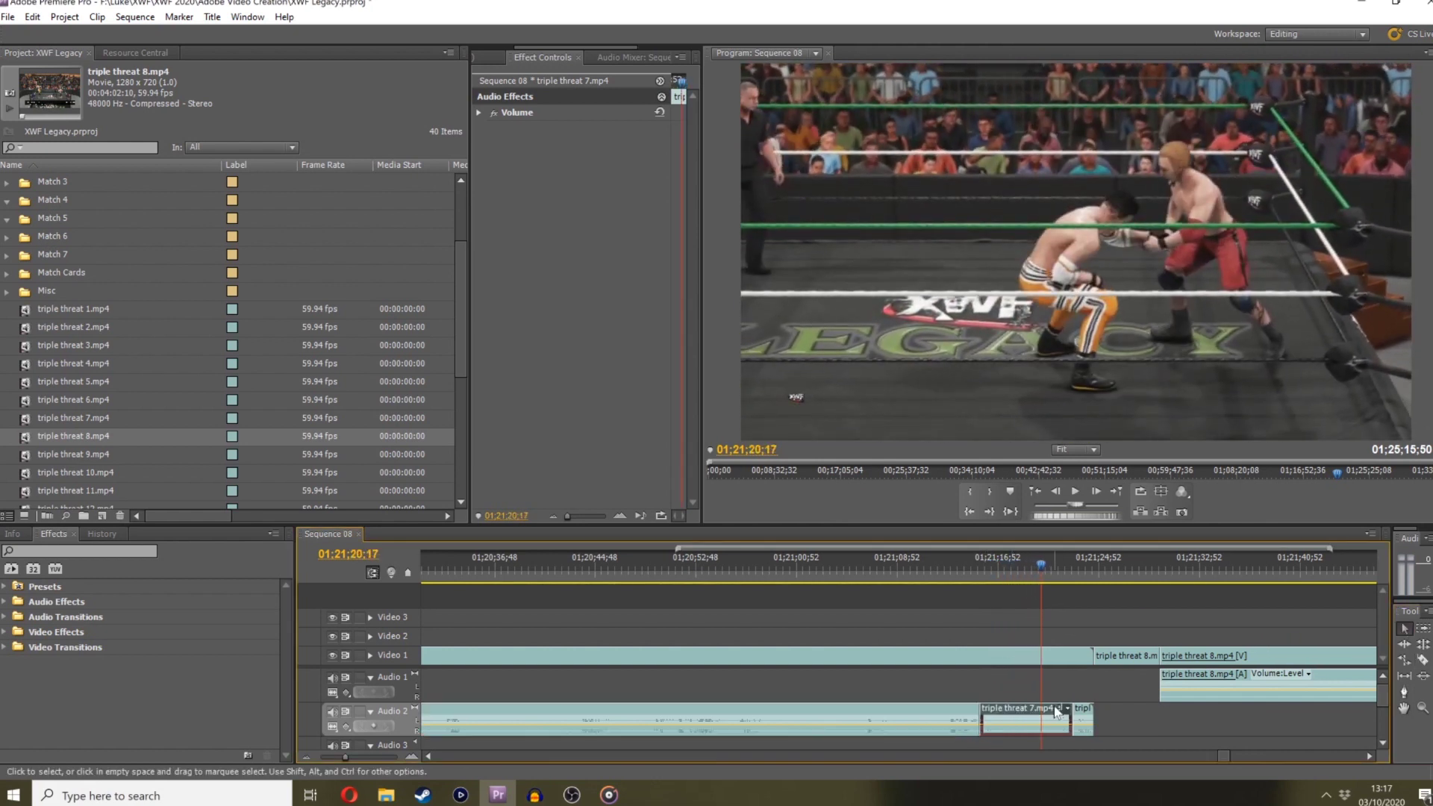
click(1099, 567)
key(ctrl+v)
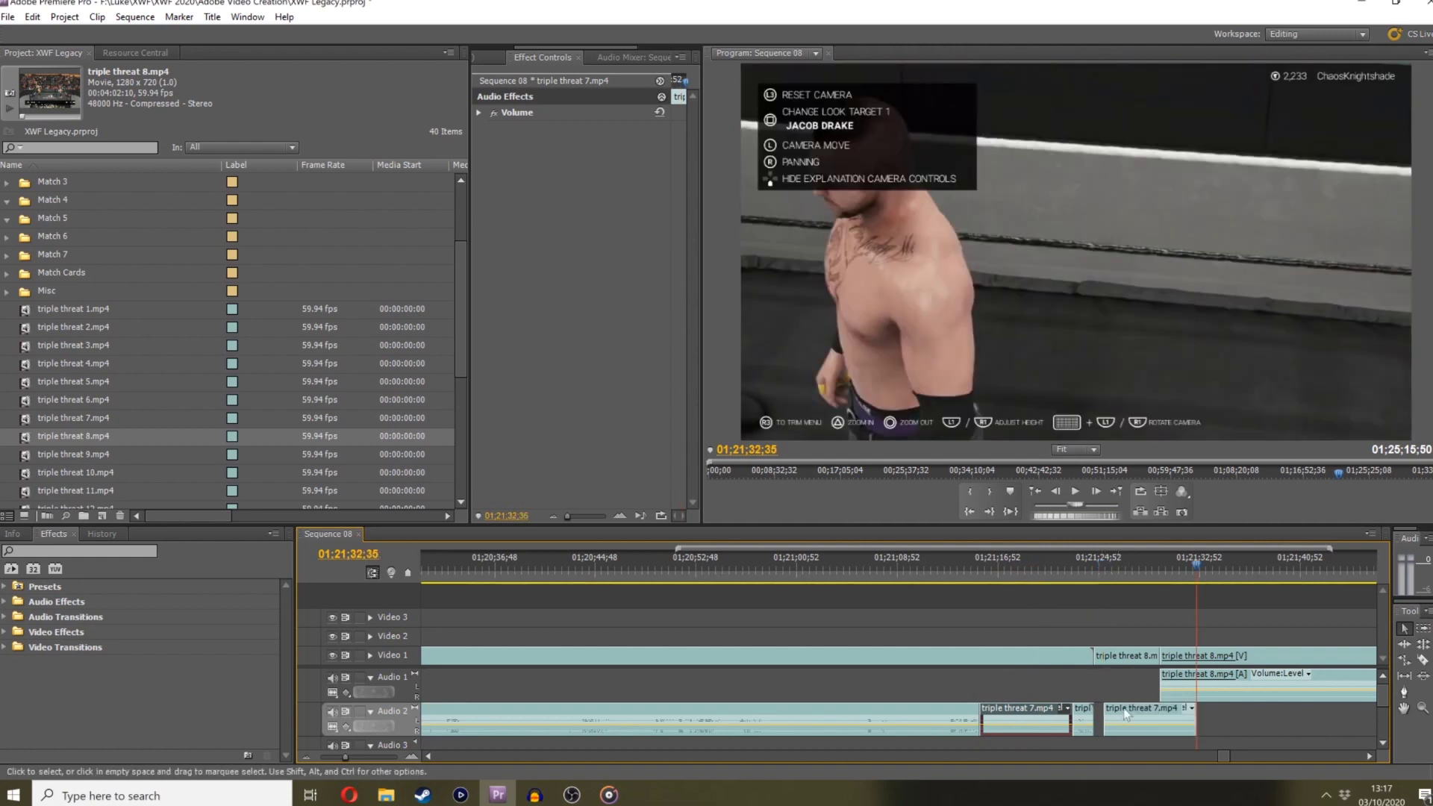
drag(1126, 720, 1120, 720)
click(1085, 565)
key(space)
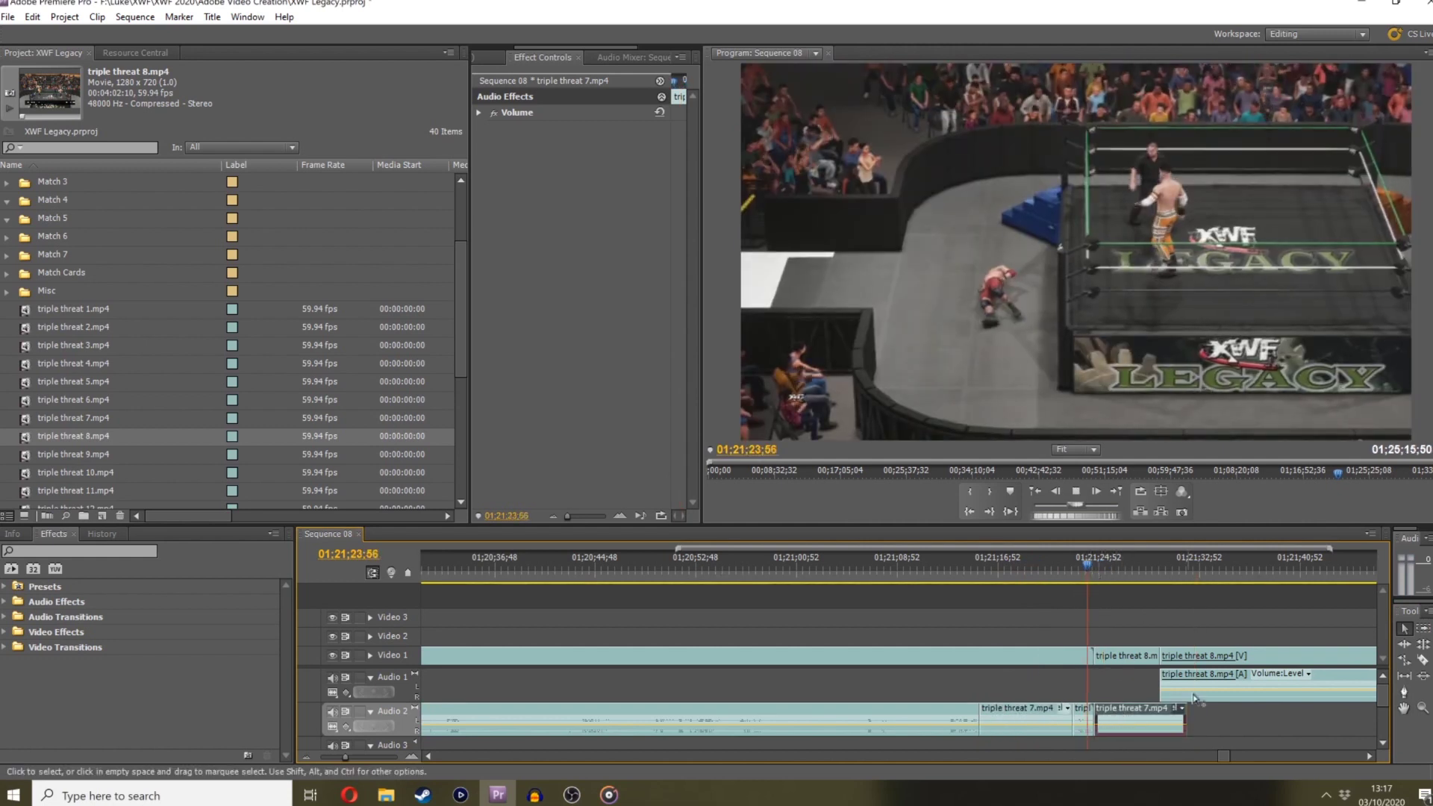
click(1369, 756)
key(space)
drag(346, 757, 364, 757)
click(763, 568)
key(space)
drag(780, 568, 587, 577)
key(space)
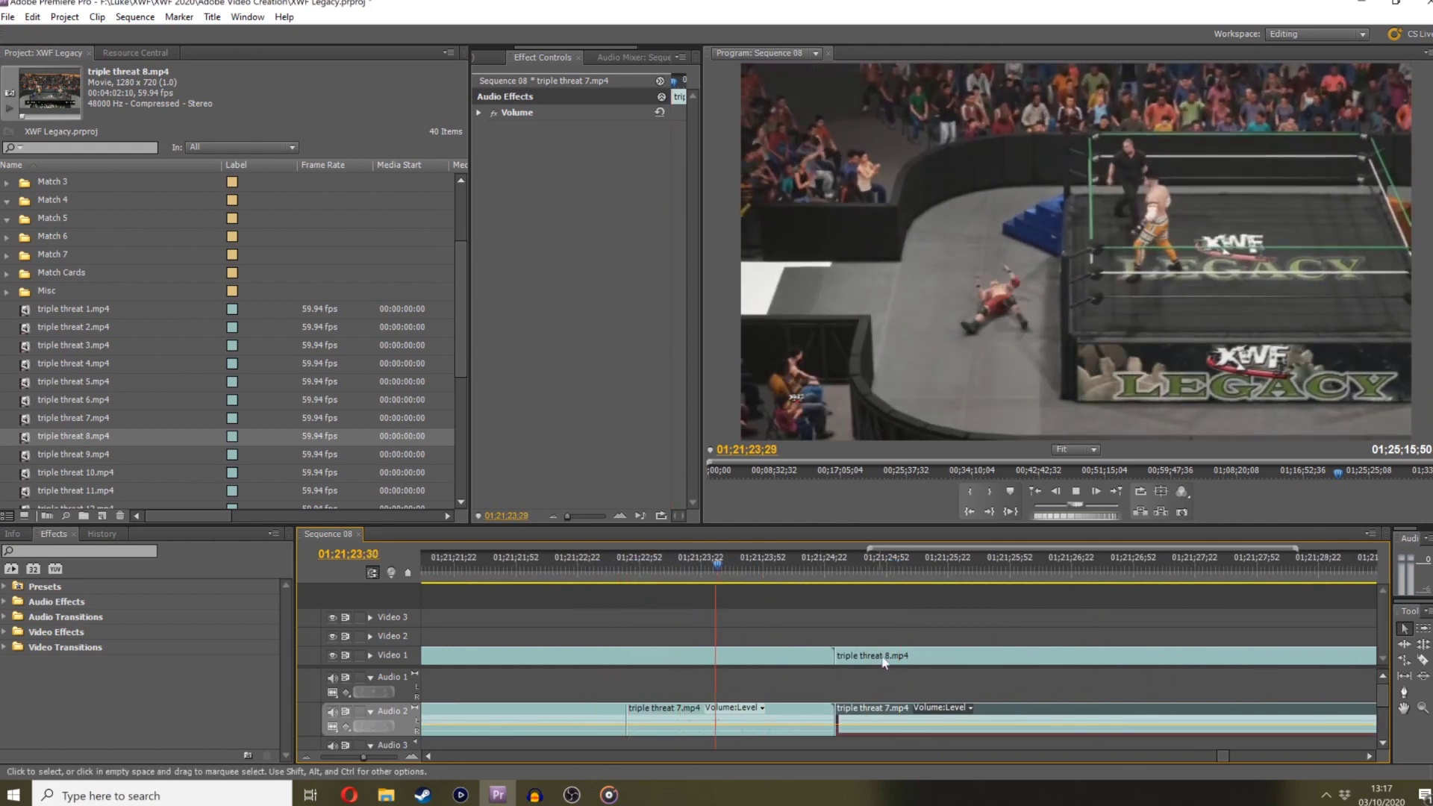
key(space)
Move triple threat 8 left, put triple threat 7's audio on Audio 1, trim it to 01;21;28;56
drag(861, 708, 861, 711)
drag(861, 659, 840, 653)
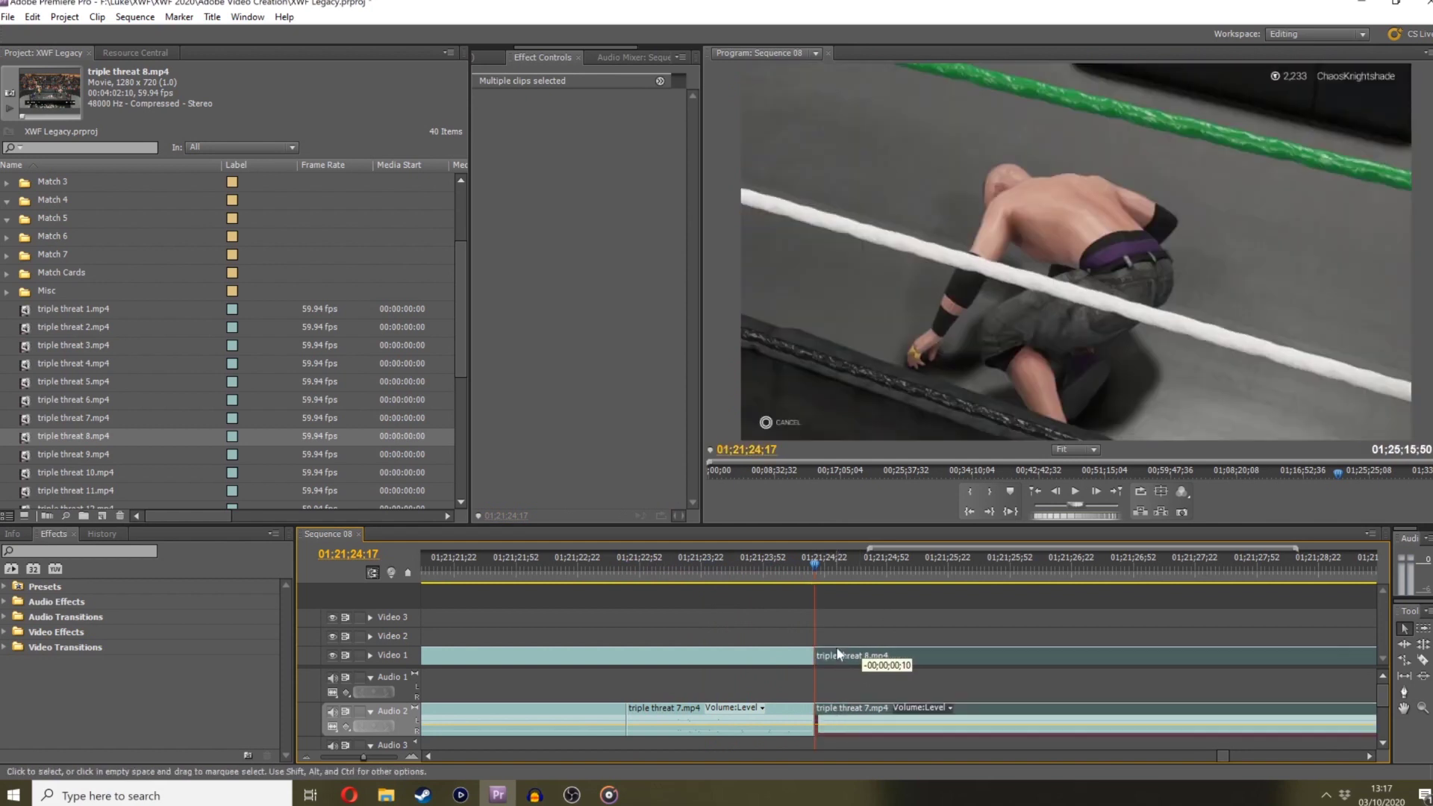
click(773, 572)
drag(746, 720, 830, 677)
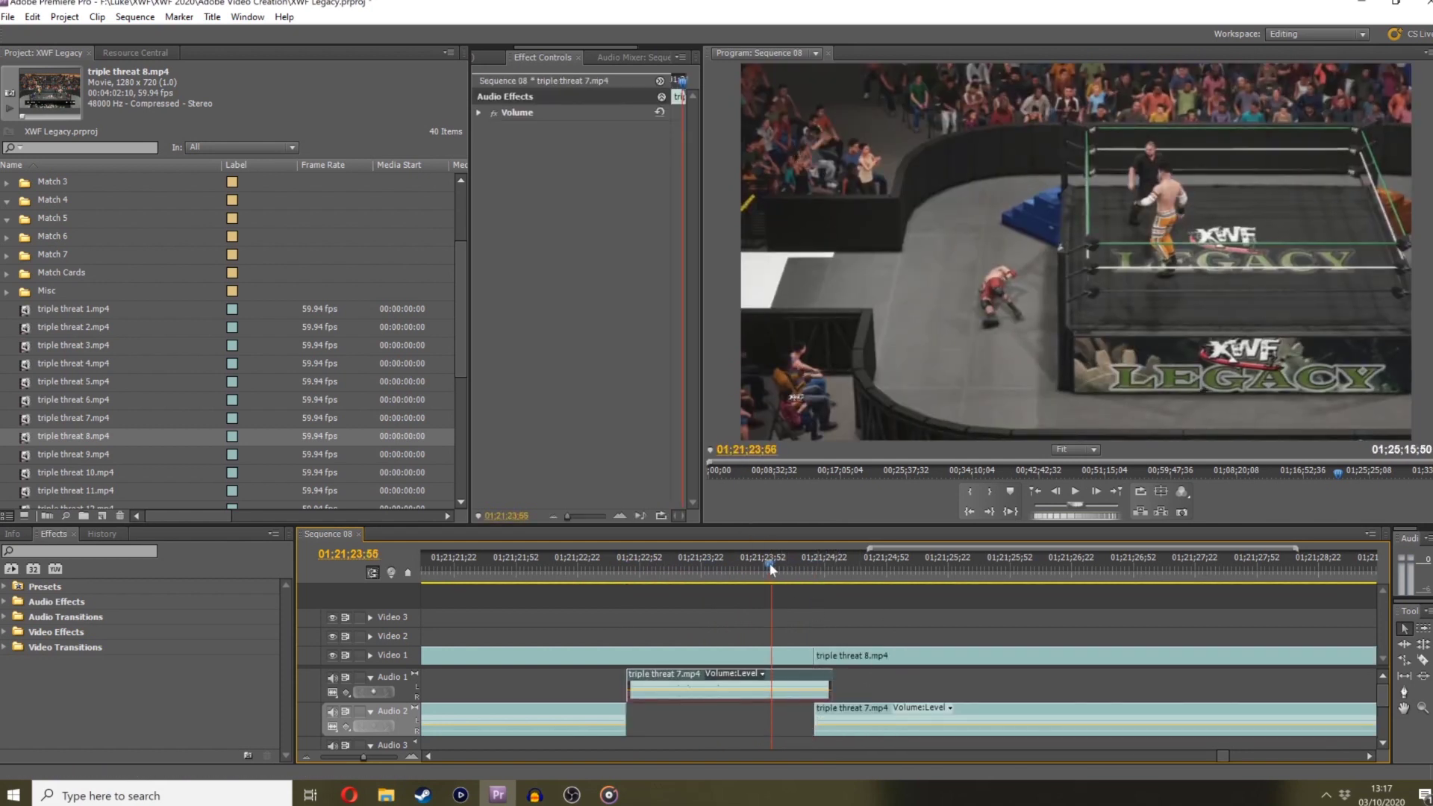
key(space)
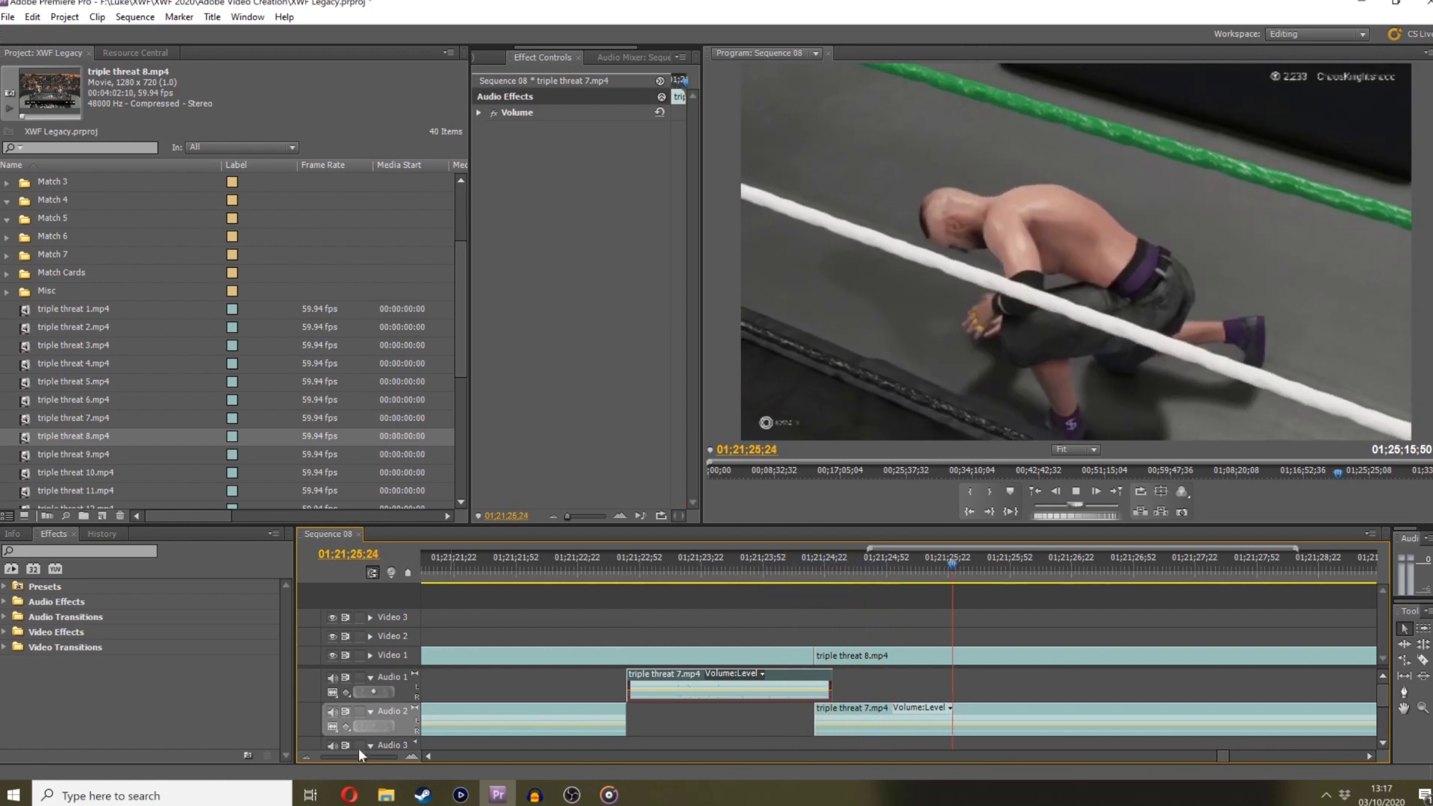
drag(359, 752, 348, 755)
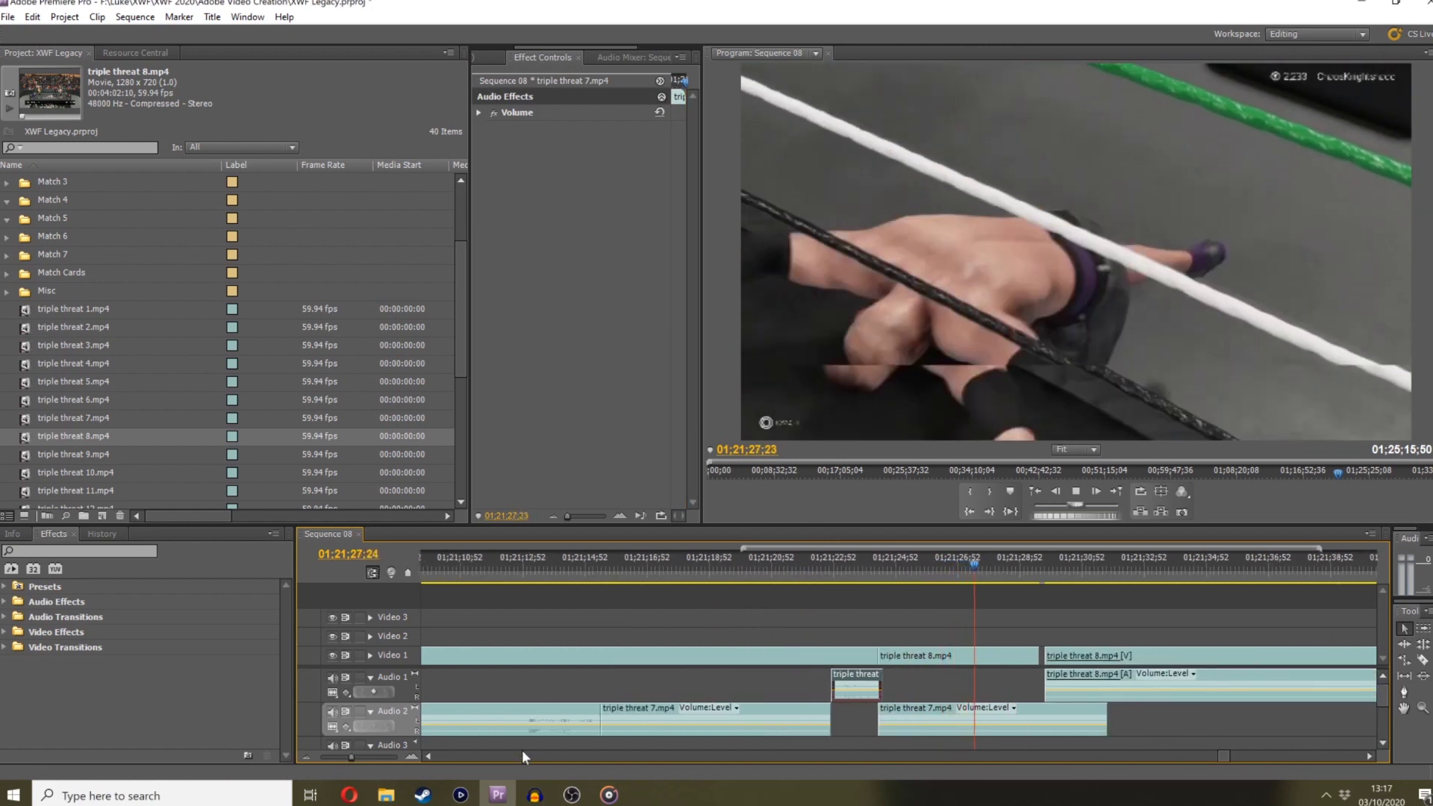
key(space)
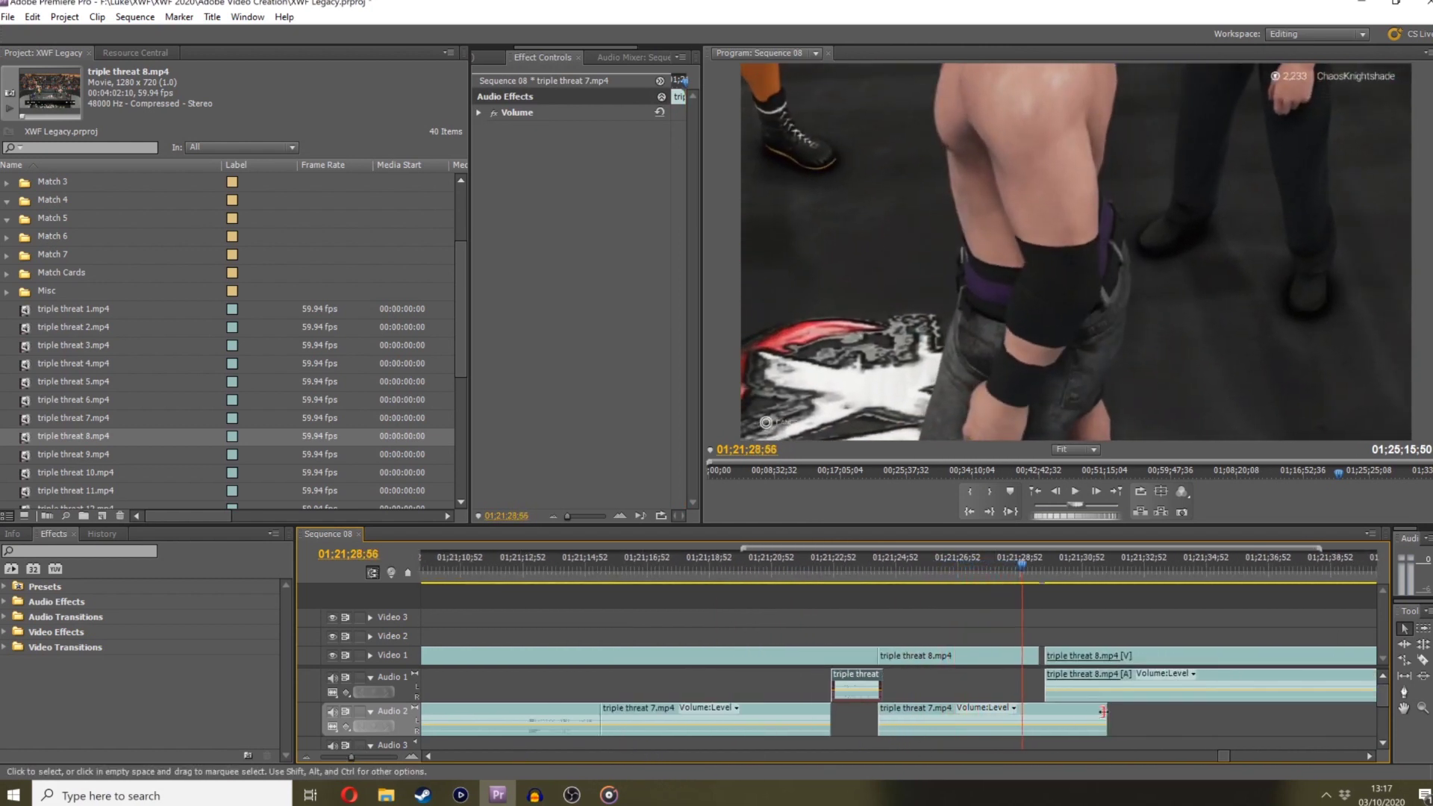
drag(1106, 723, 1020, 724)
click(1041, 657)
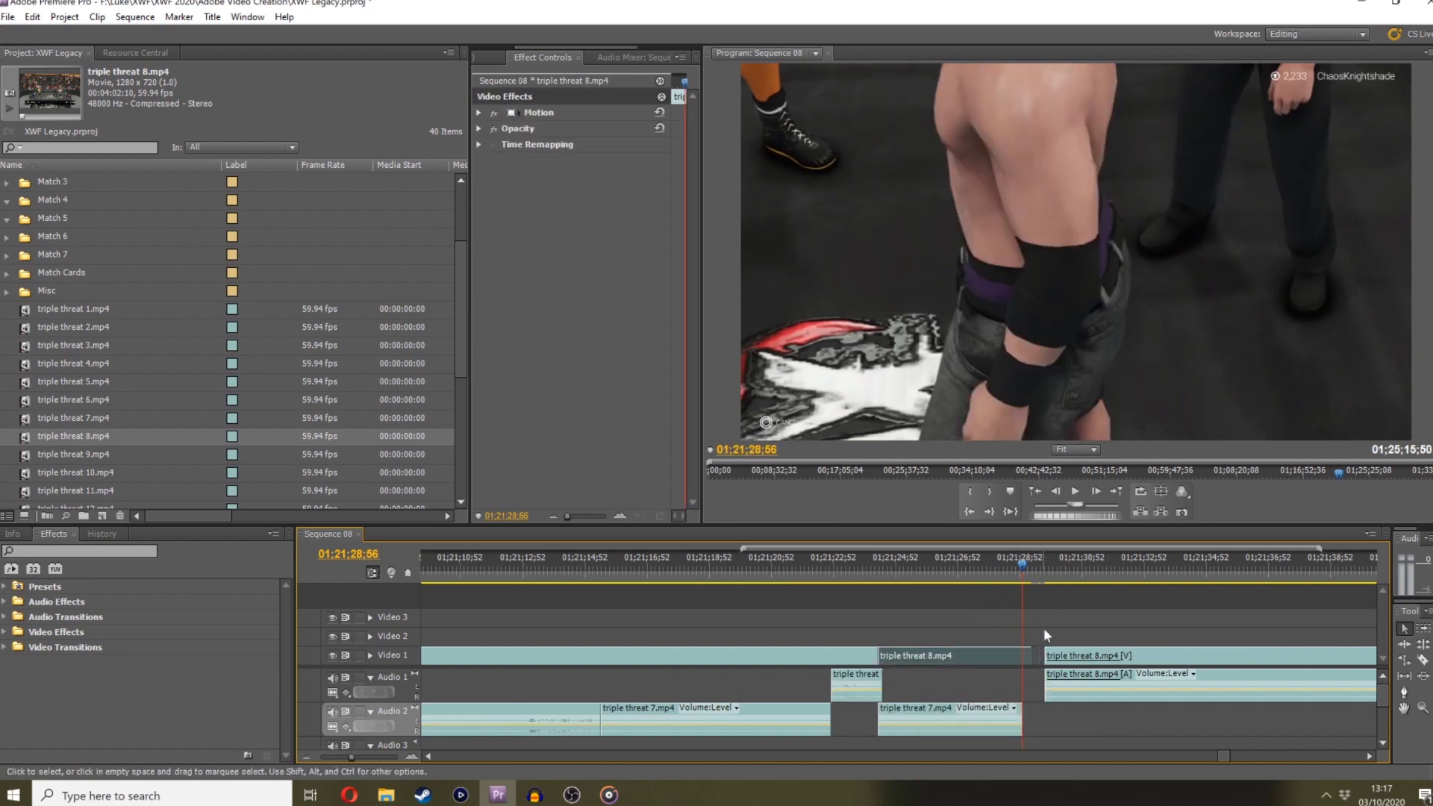
Scrub through the match footage to the chosen end frame and trim triple threat 8's end there
drag(1075, 570, 983, 621)
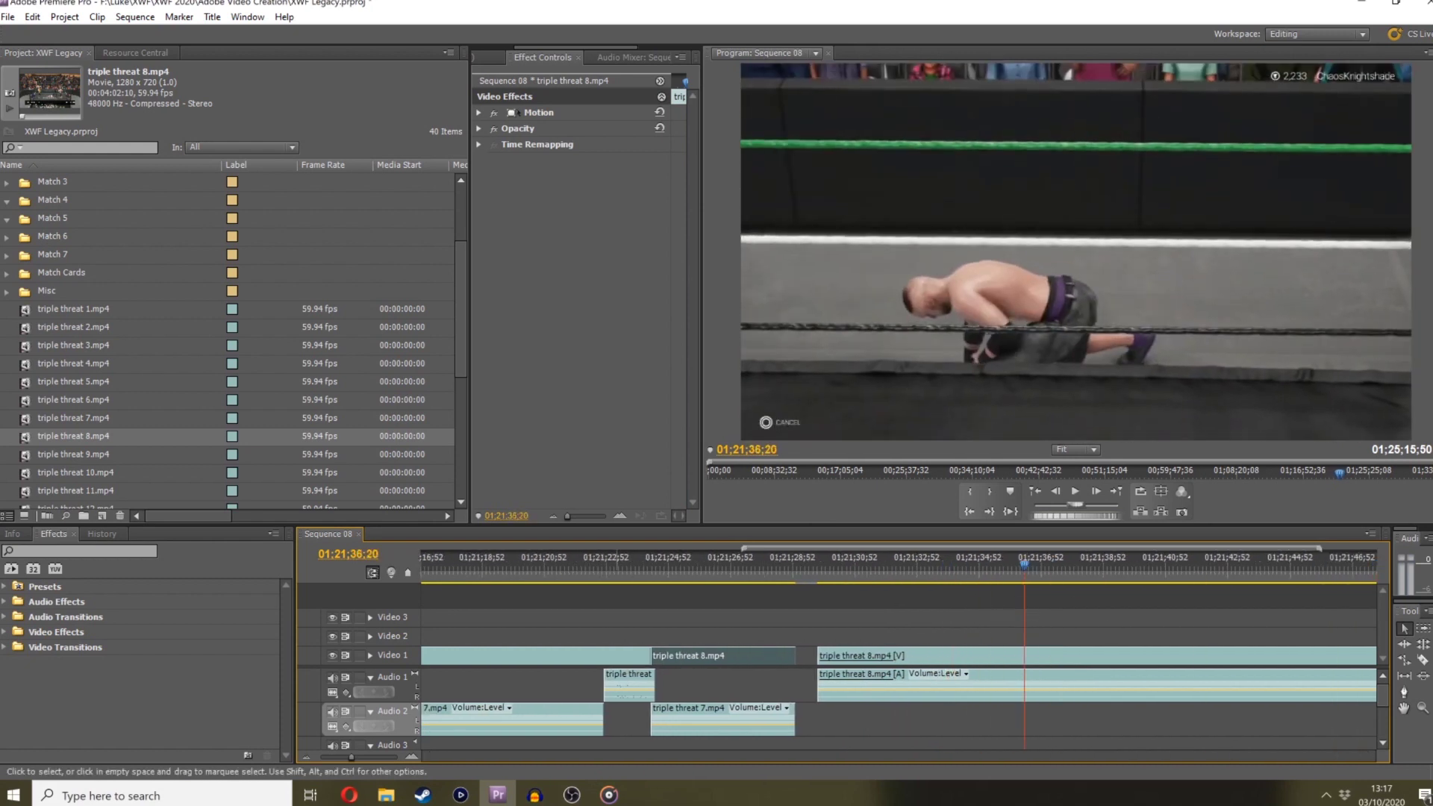
click(342, 754)
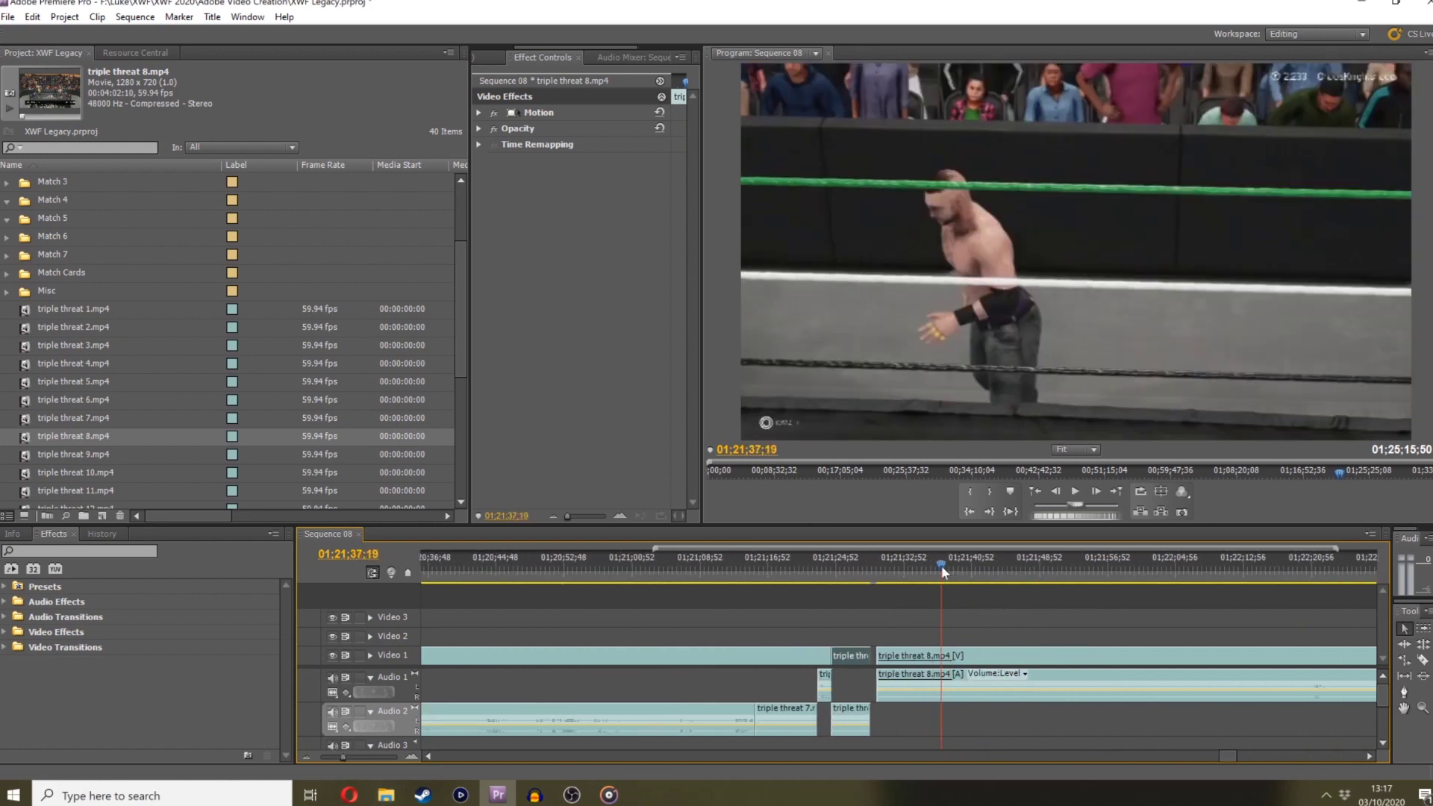
drag(961, 567, 1080, 525)
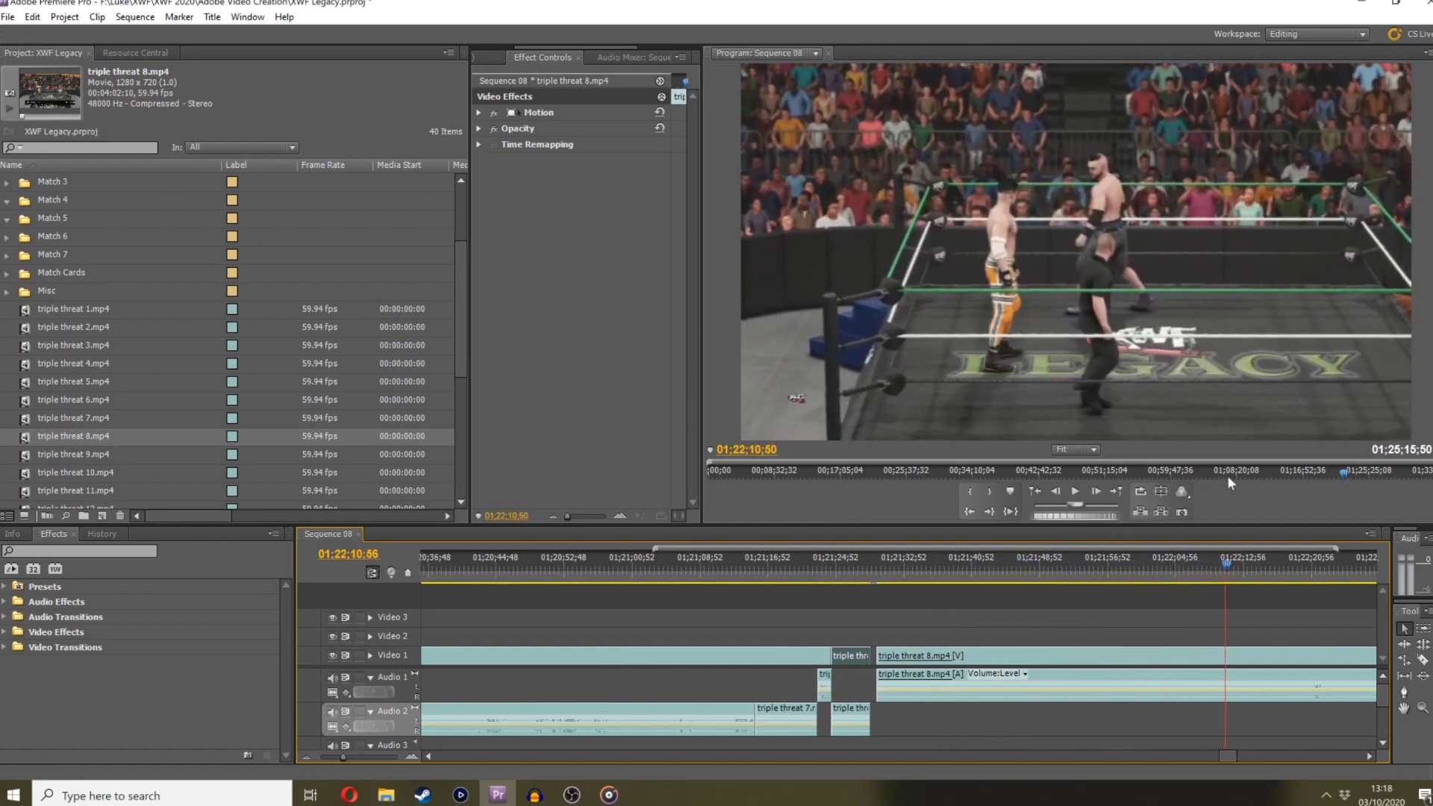
drag(343, 757, 338, 756)
drag(922, 566, 1092, 503)
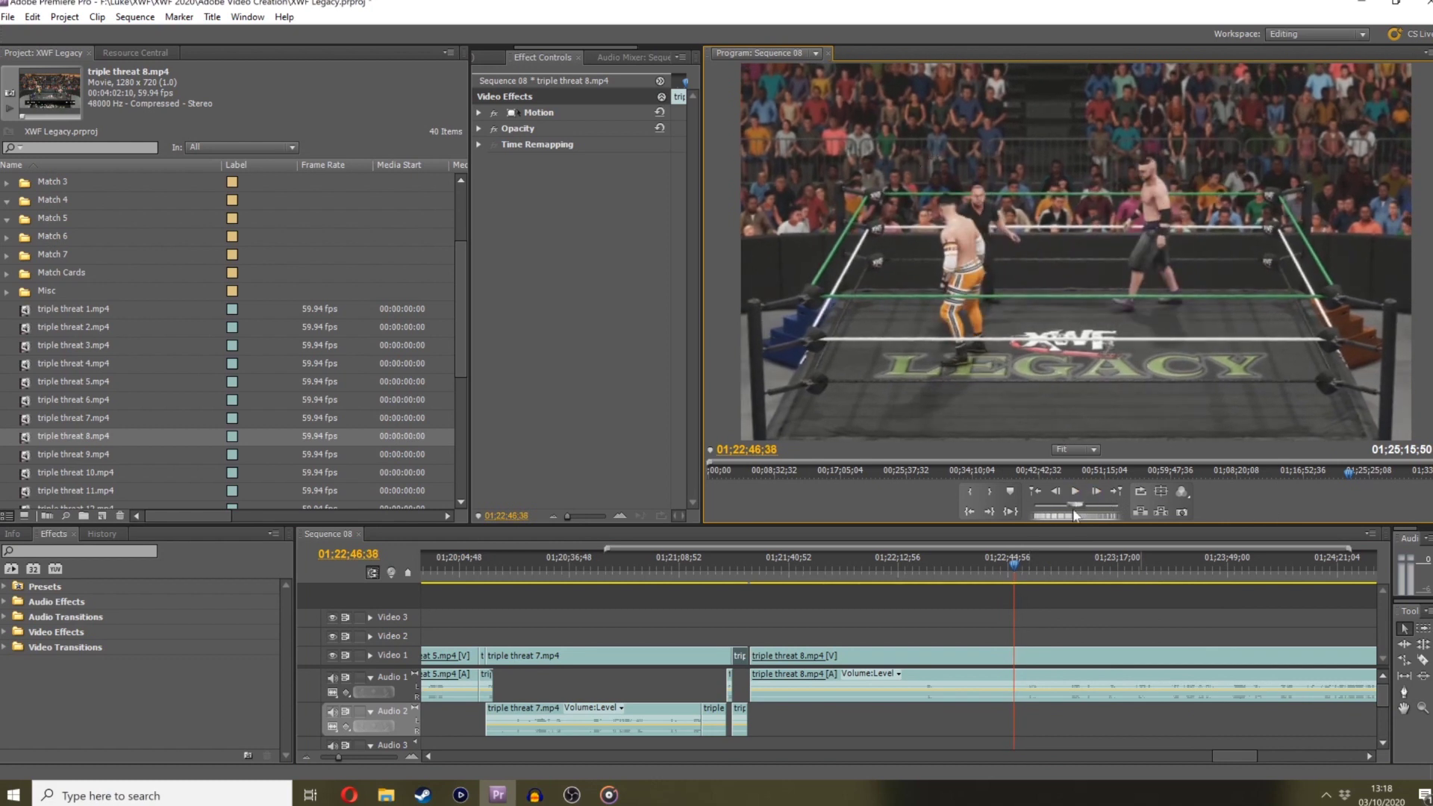
drag(1065, 518, 1076, 507)
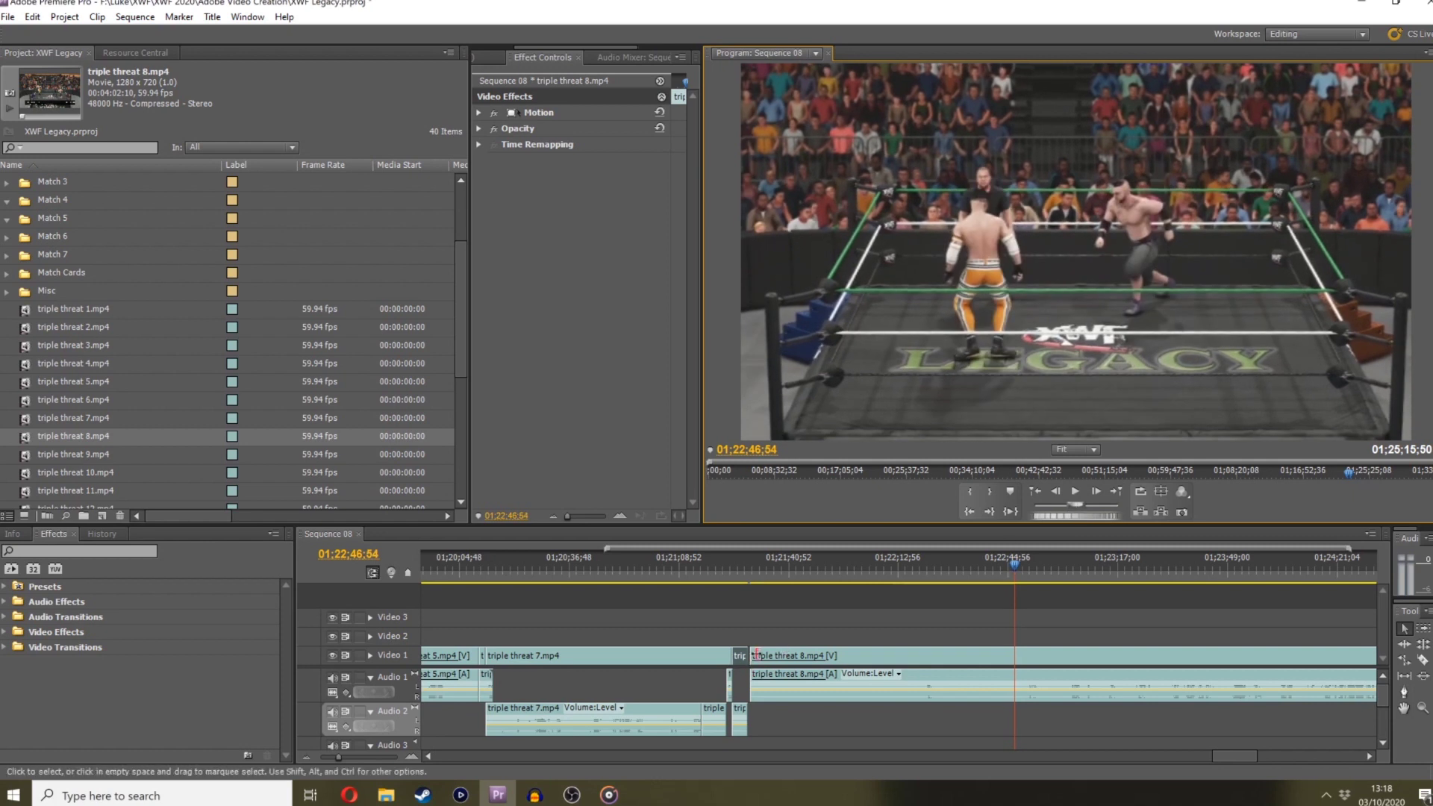
drag(753, 656, 791, 672)
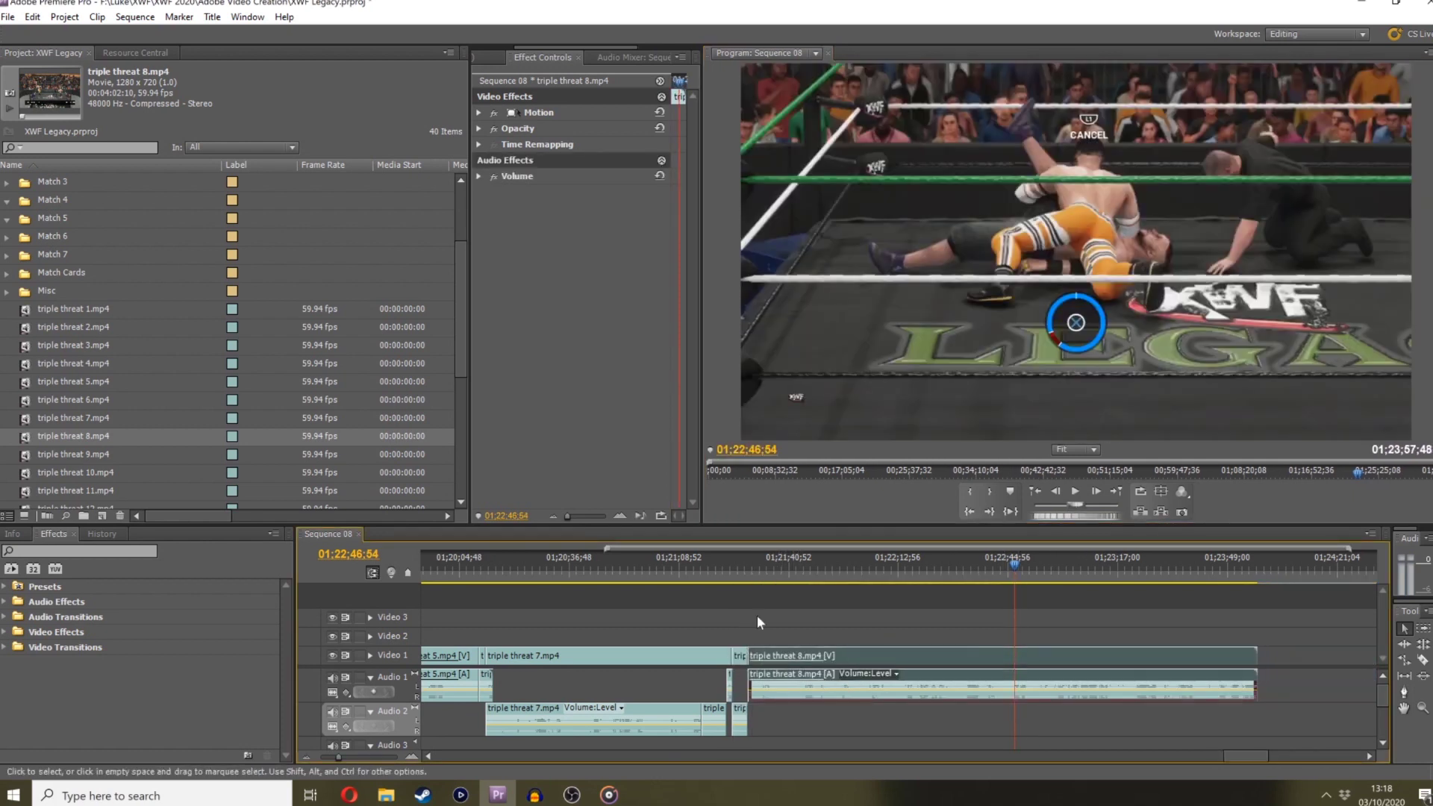
Trim the triple threat 8 video and triple threat 7 audio ends to 01;21;28;14
click(757, 615)
click(740, 579)
key(space)
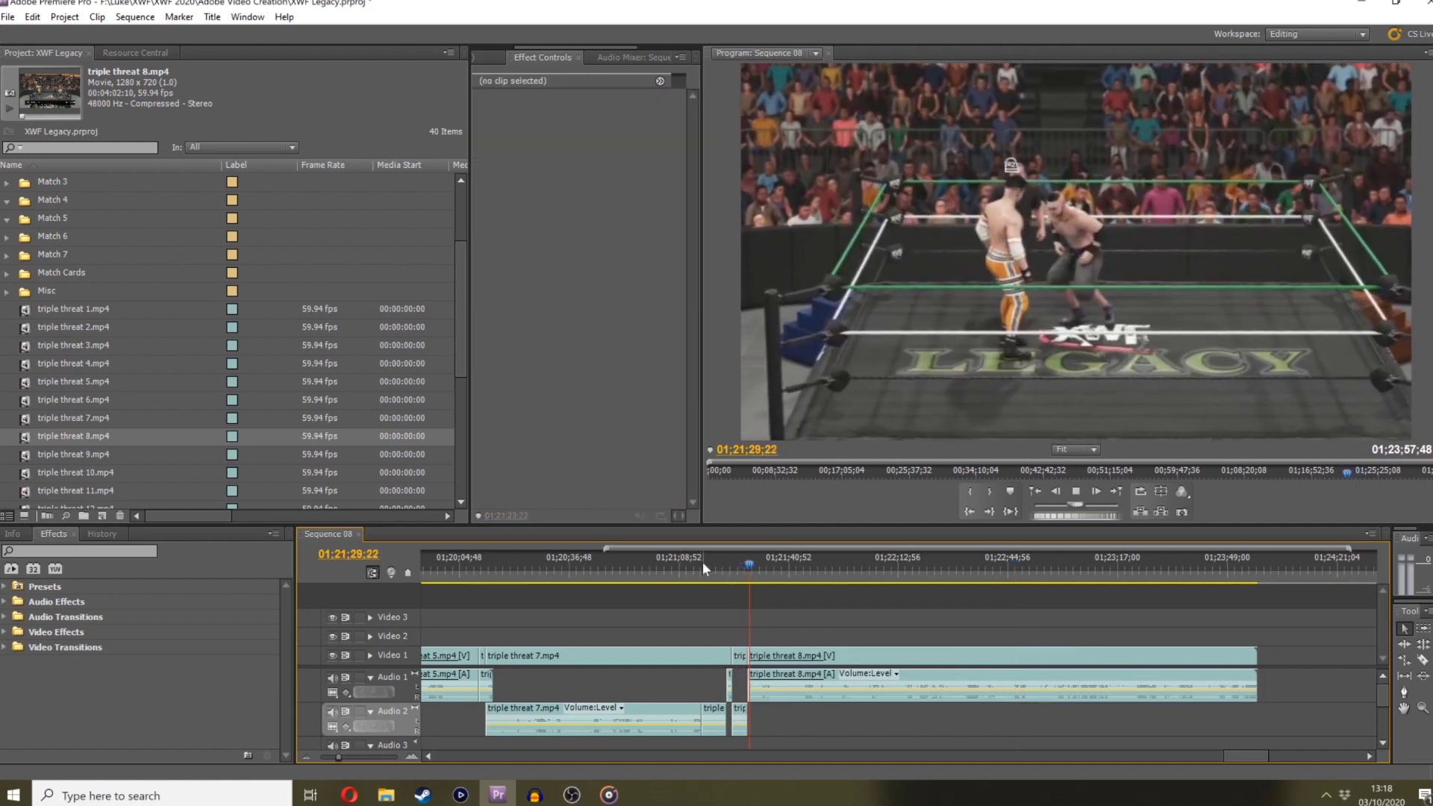
key(space)
drag(338, 757, 354, 756)
drag(835, 561, 808, 559)
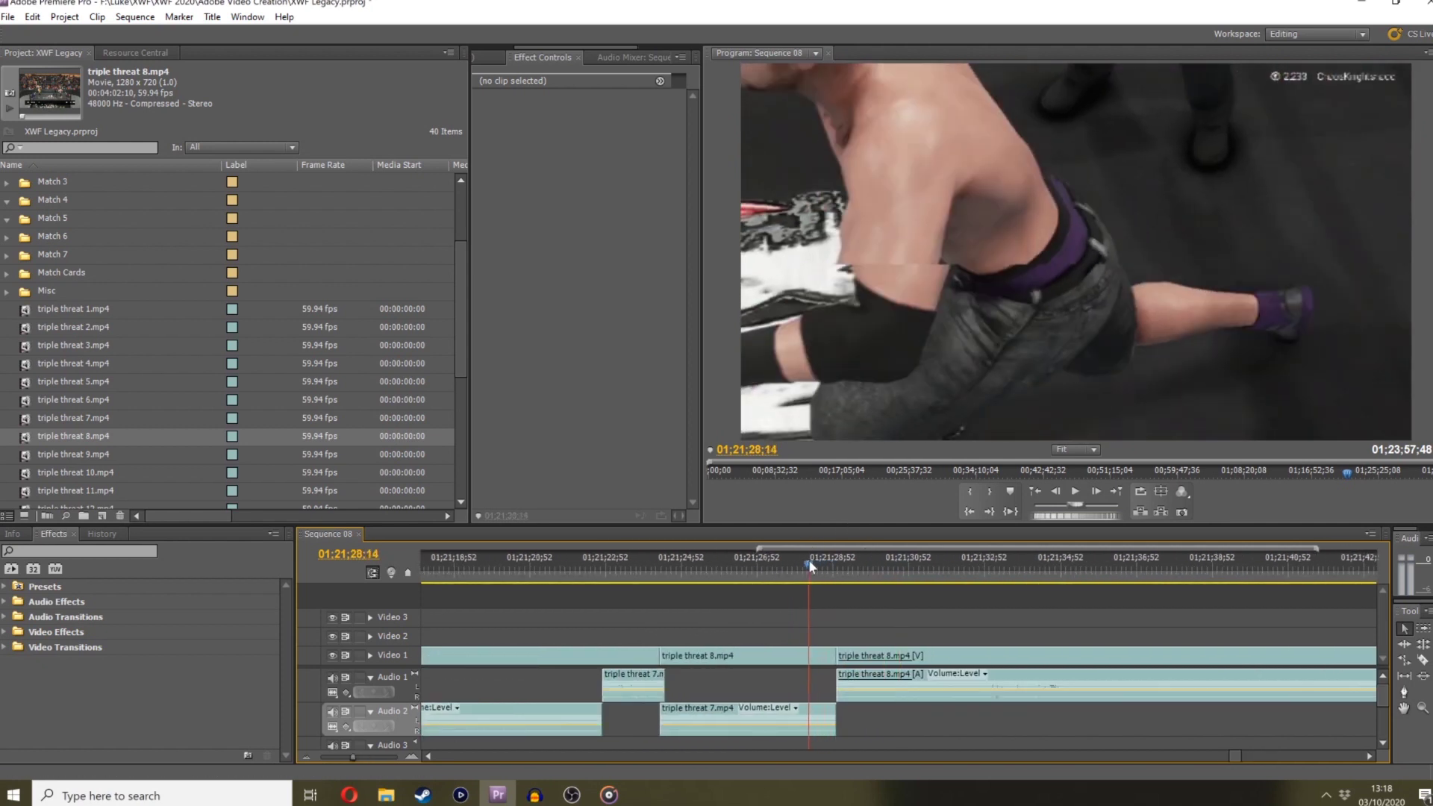
drag(835, 656, 809, 654)
drag(836, 709, 804, 713)
Slide the next triple threat 8 clip left to close the gap, and review the join
click(836, 570)
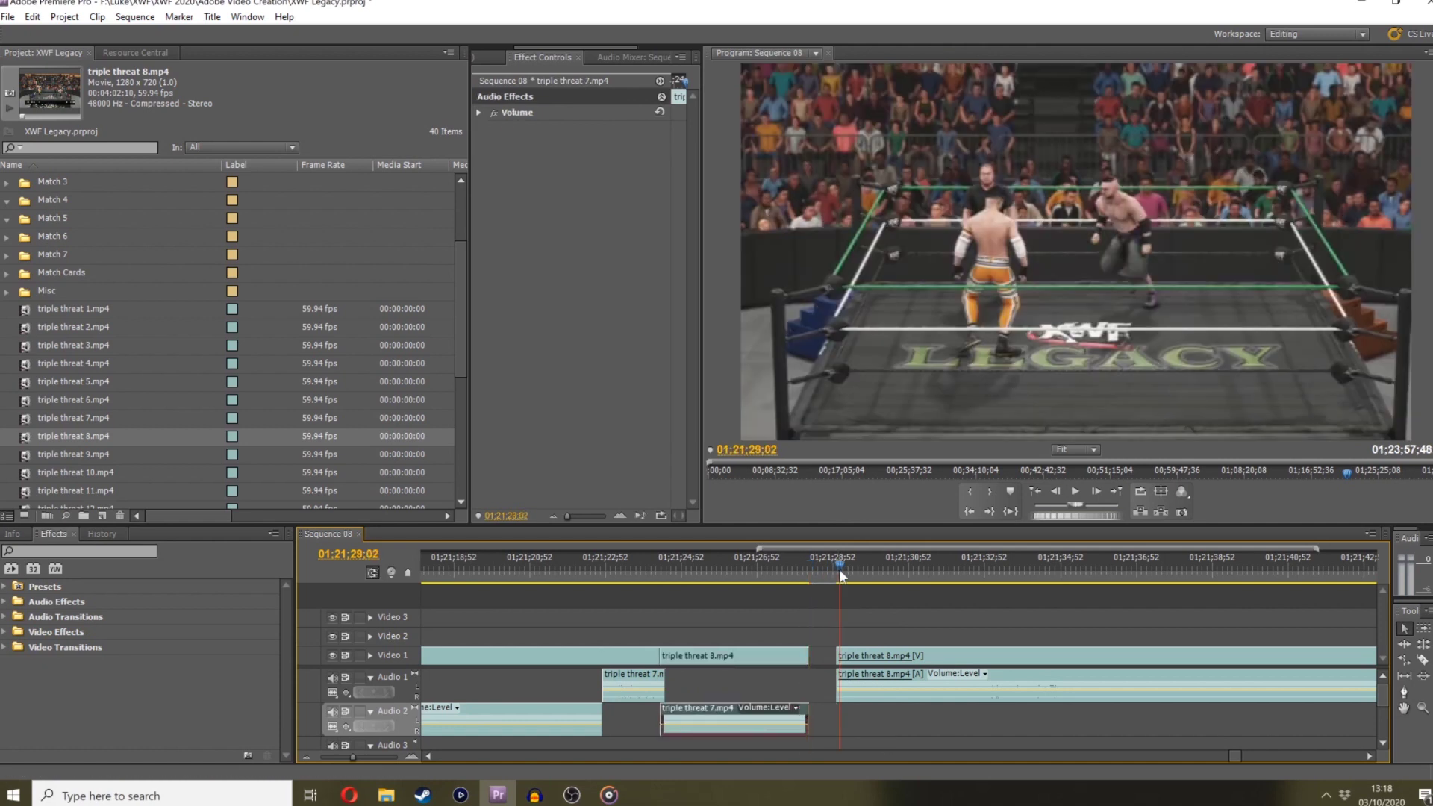
mouse_move(836, 572)
mouse_down()
mouse_move(796, 576)
mouse_move(812, 583)
mouse_up()
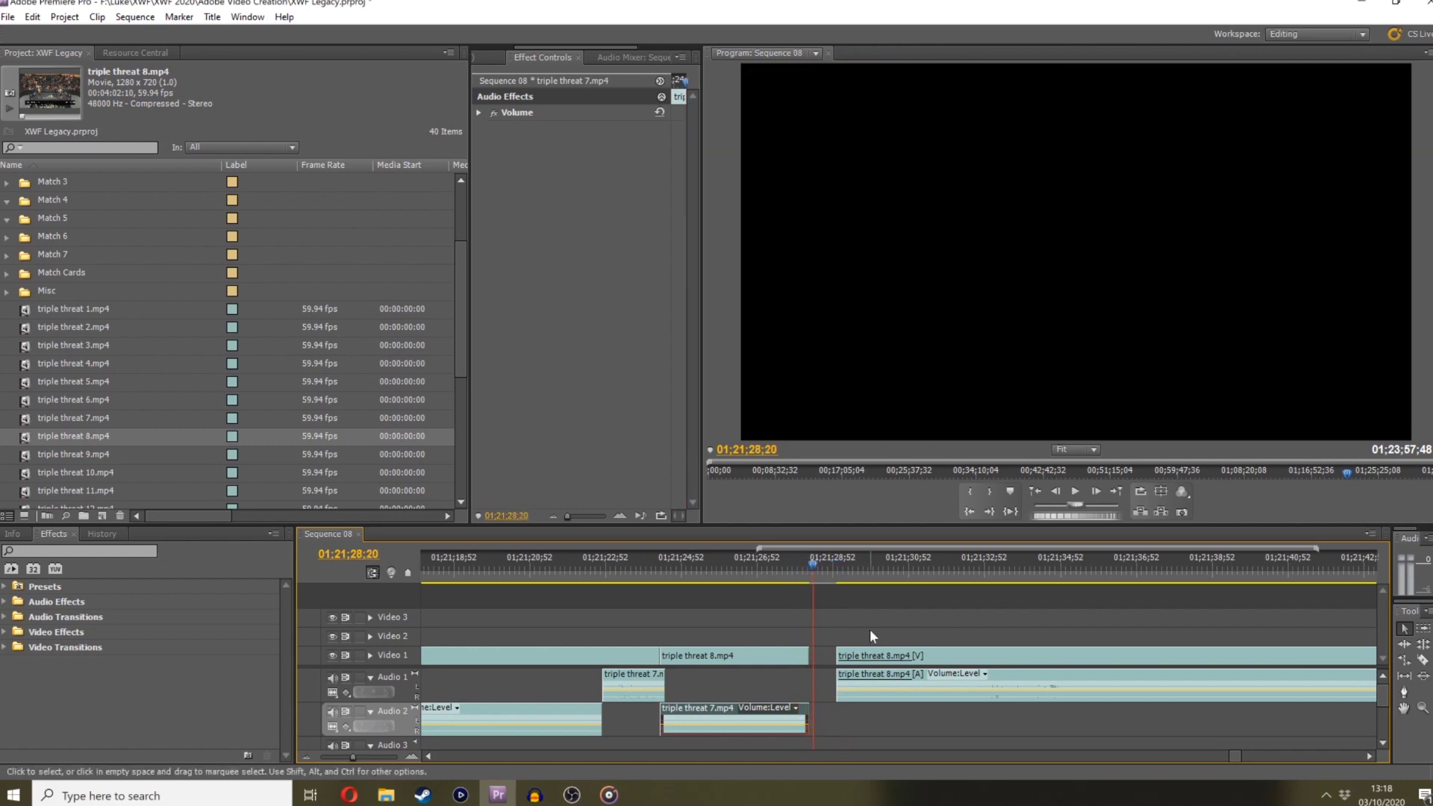
drag(850, 658, 821, 655)
click(774, 575)
key(space)
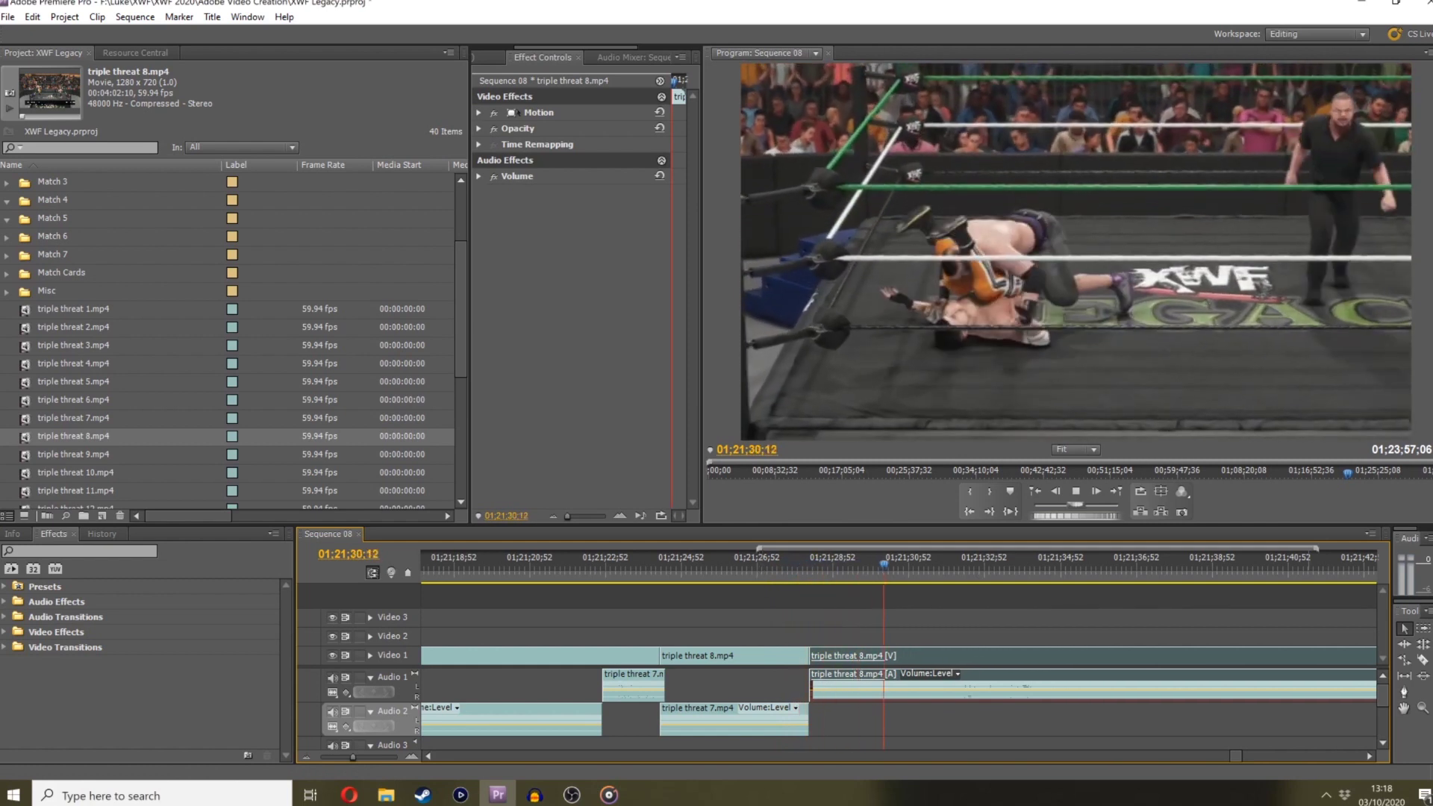
click(1369, 755)
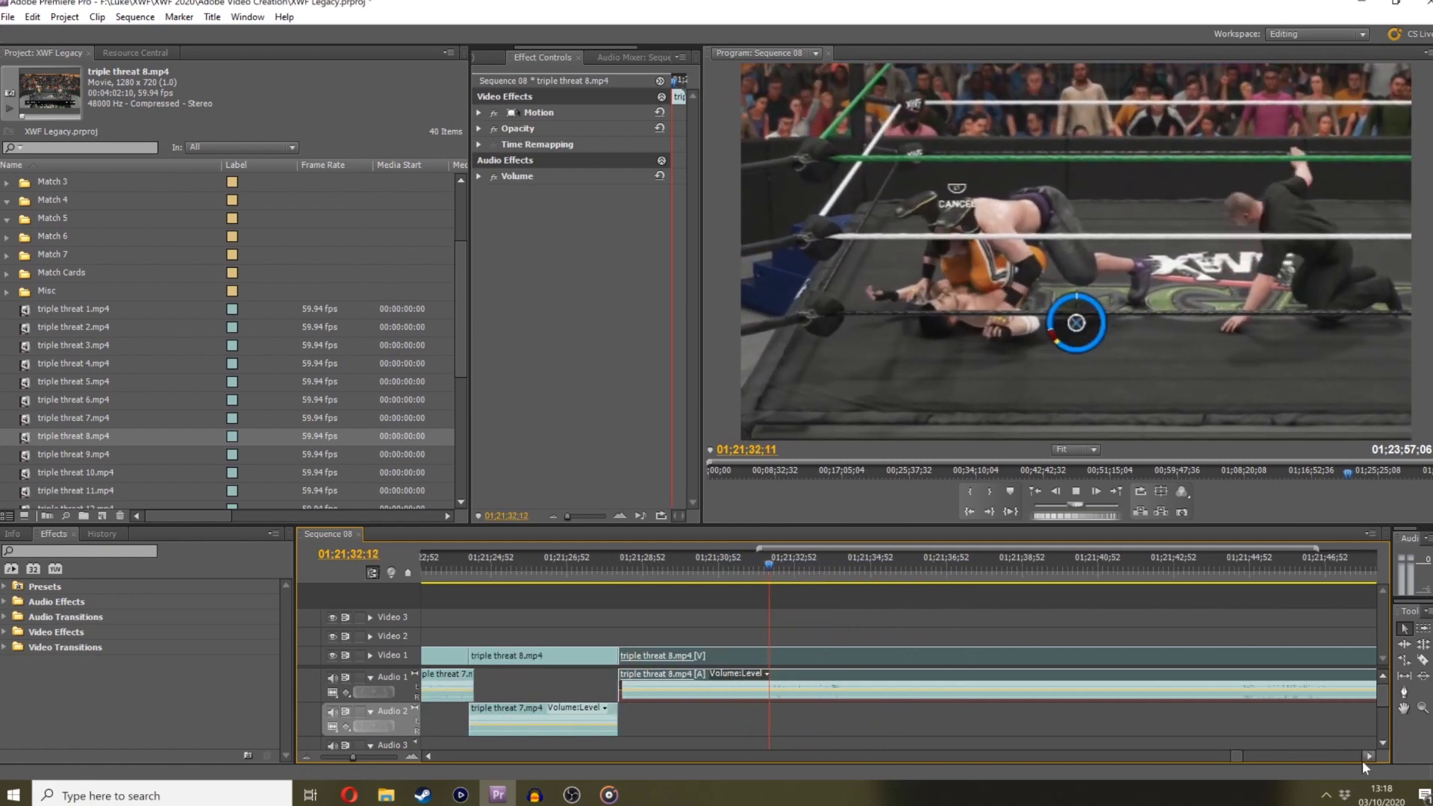
click(1422, 661)
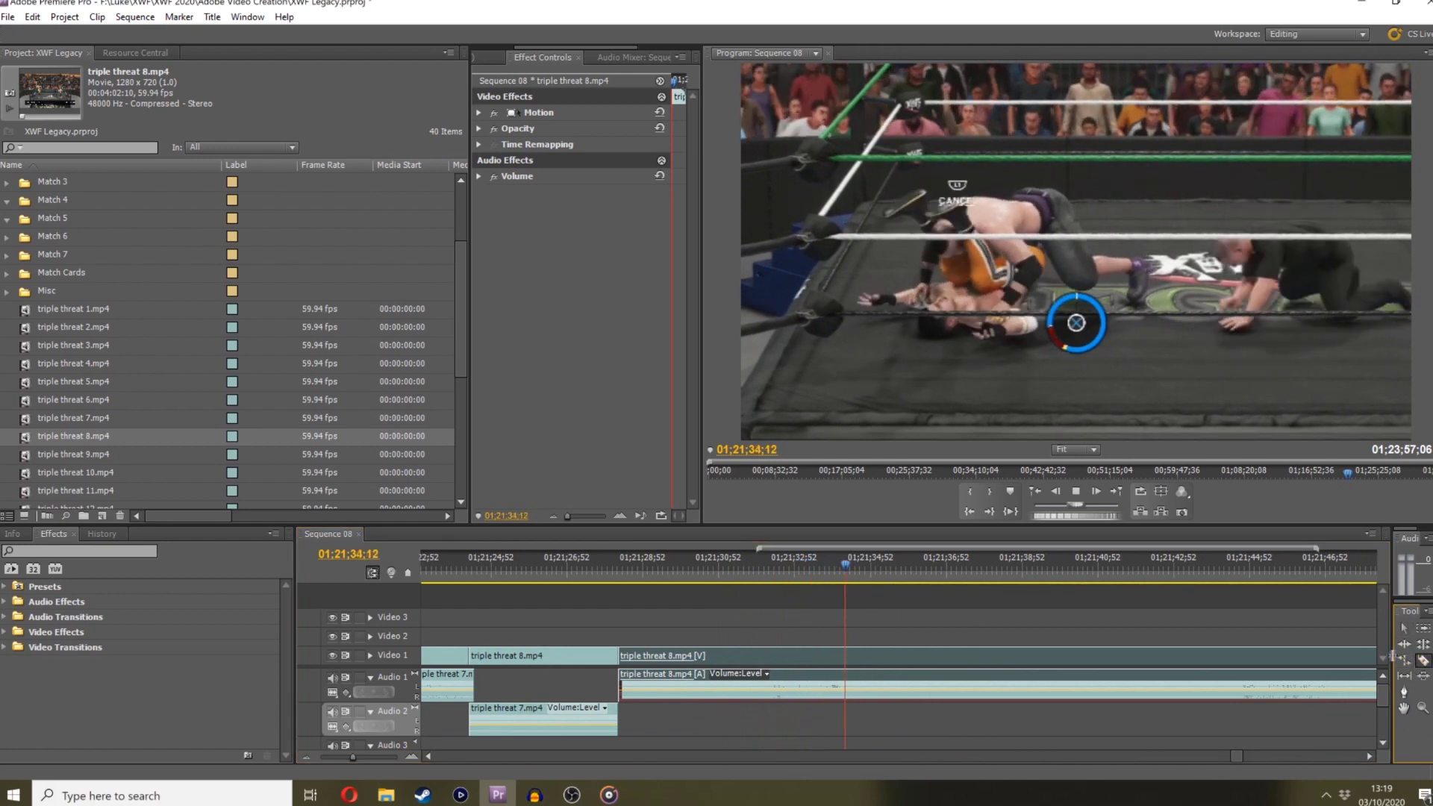
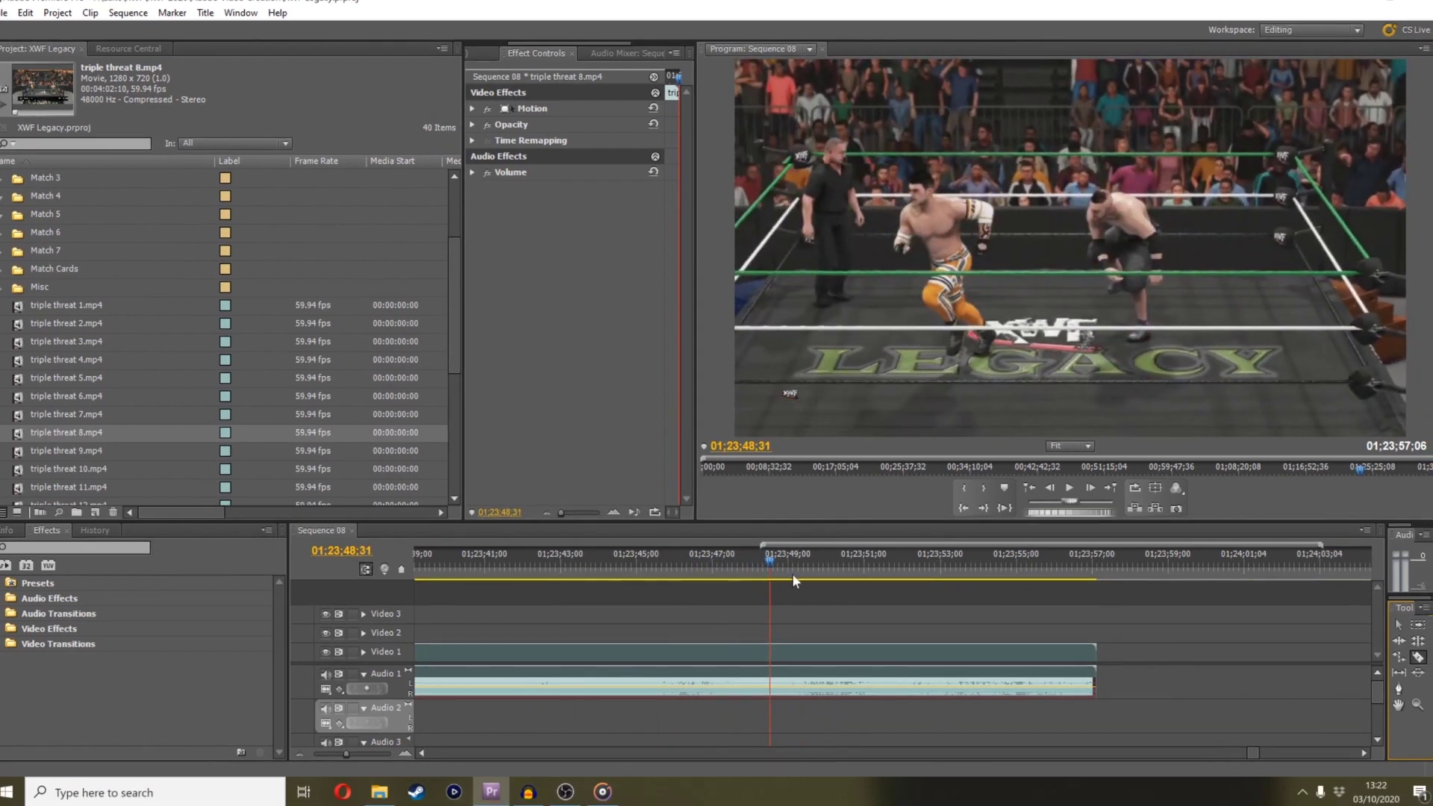
Drop triple threat 9.mp4 onto Video 1 and Audio 1 near 01;23;55, just after triple threat 8
click(743, 571)
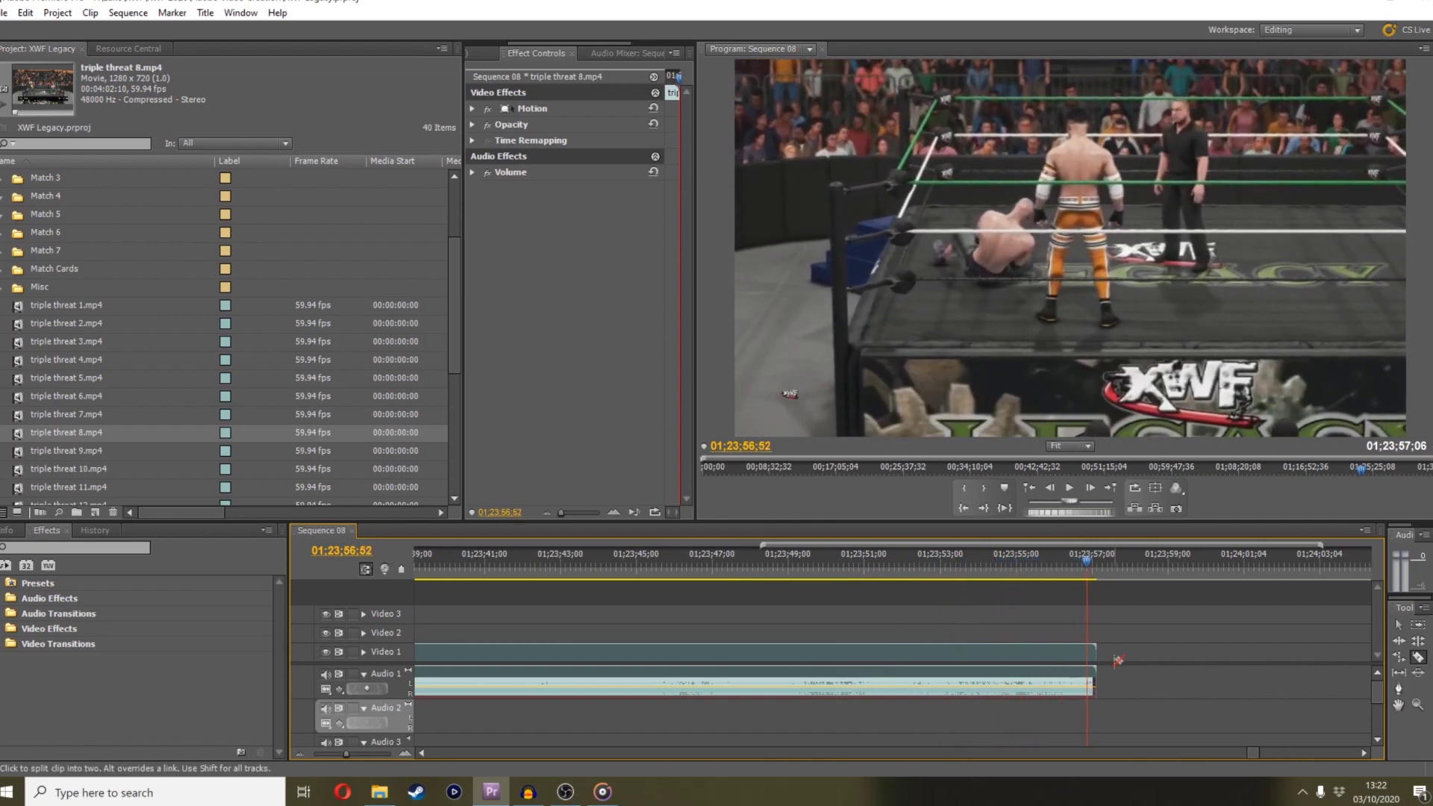
drag(333, 752, 342, 749)
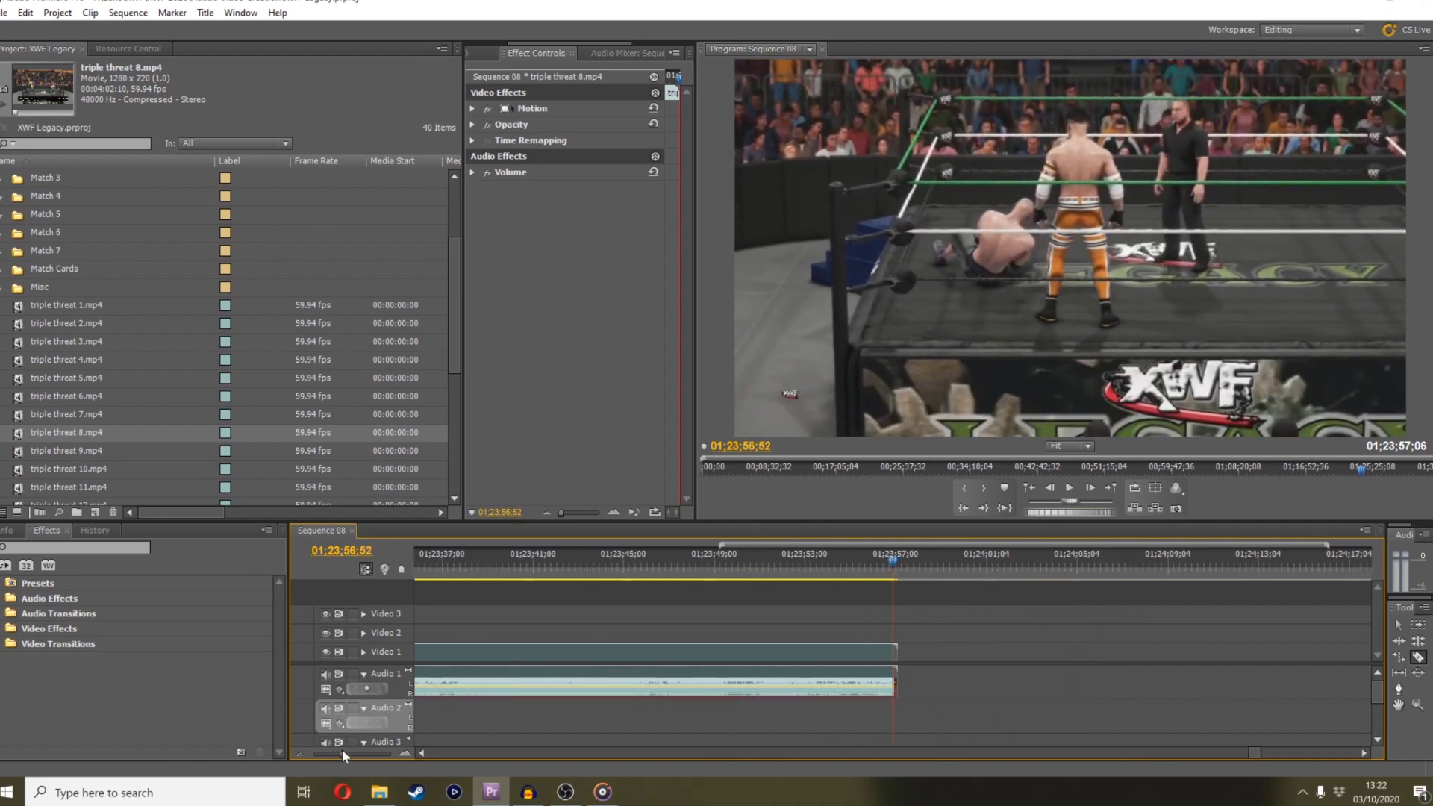
click(1401, 623)
drag(823, 564, 888, 554)
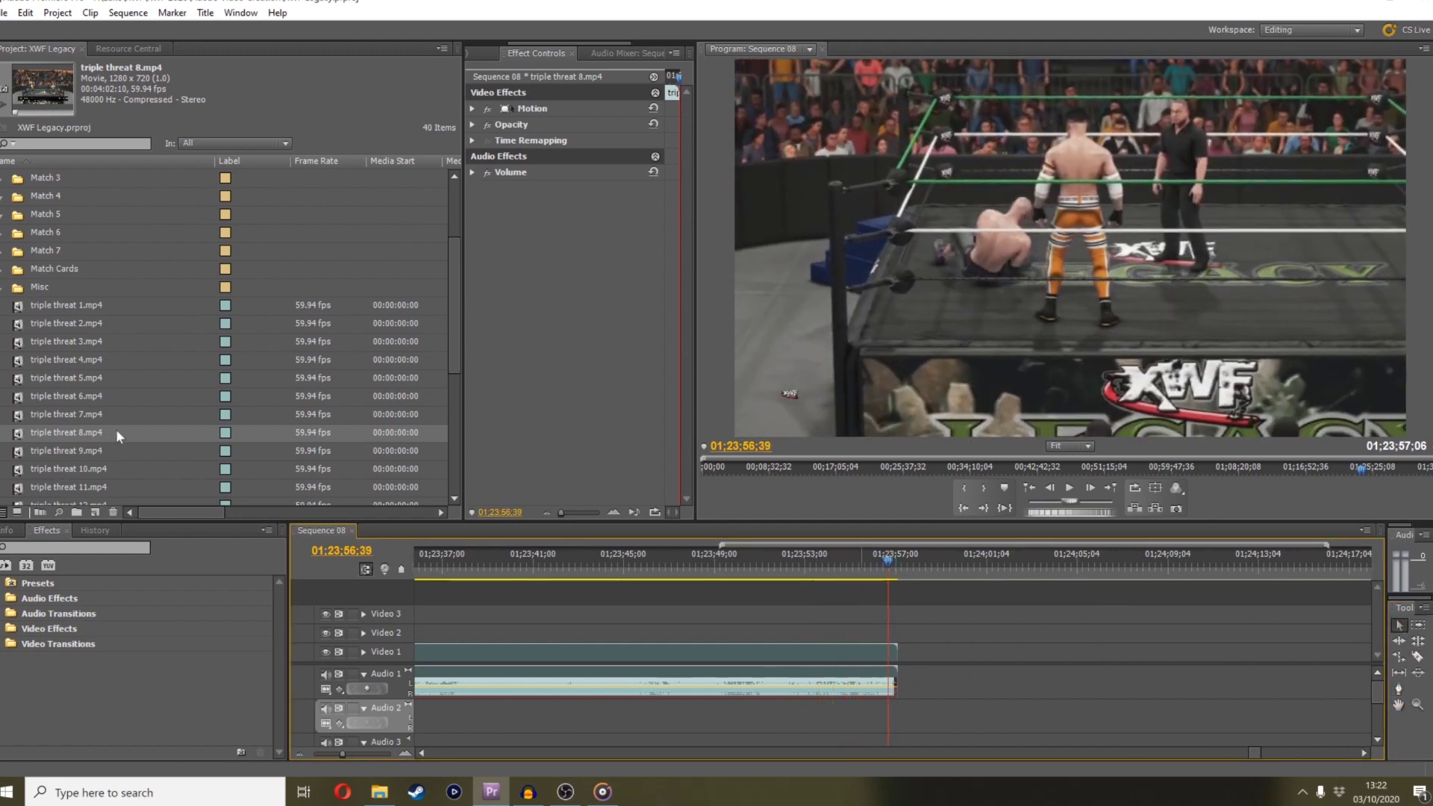
drag(89, 454, 937, 657)
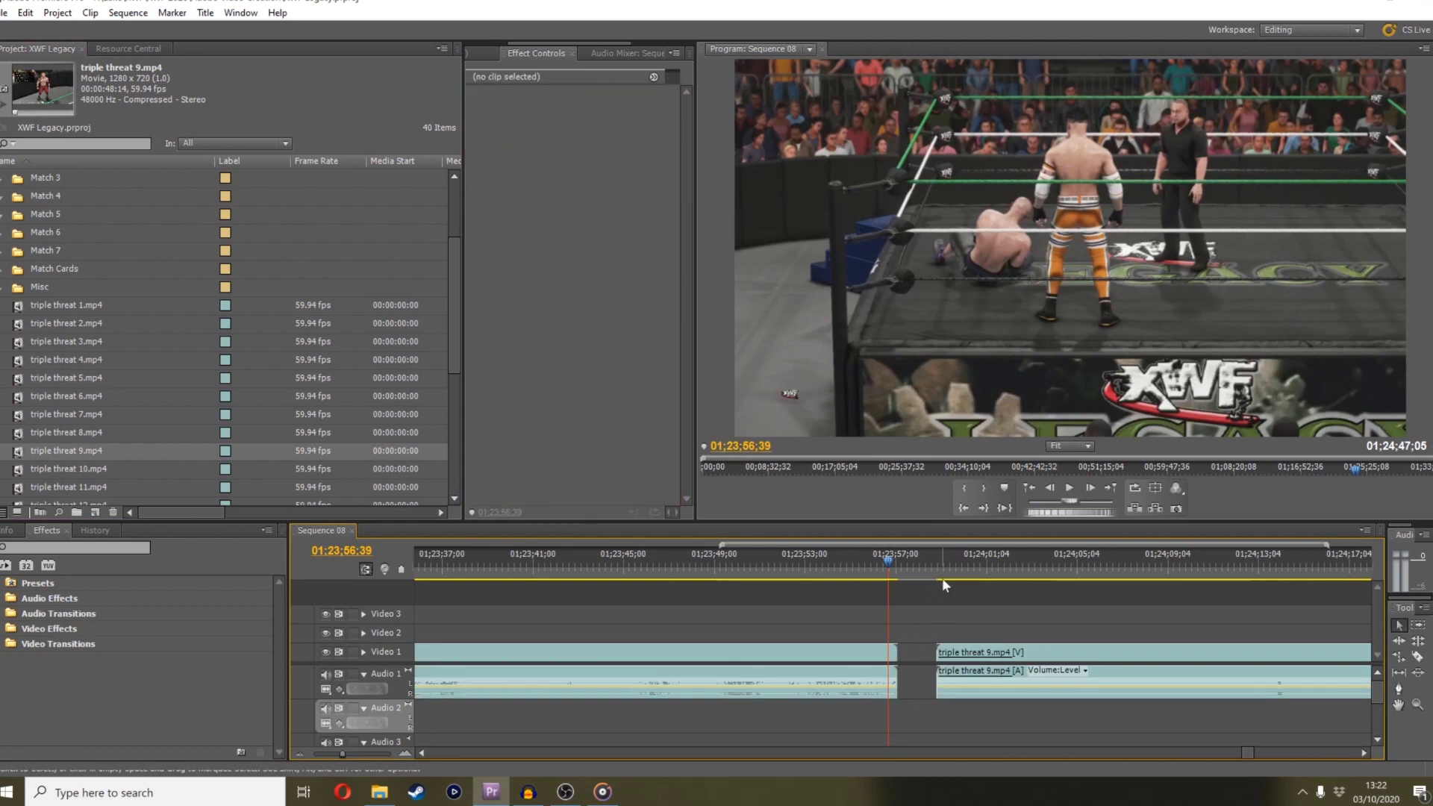
Place triple threat 9.mp4 after a short gap and preview its opening footage
click(924, 558)
drag(924, 561, 1020, 555)
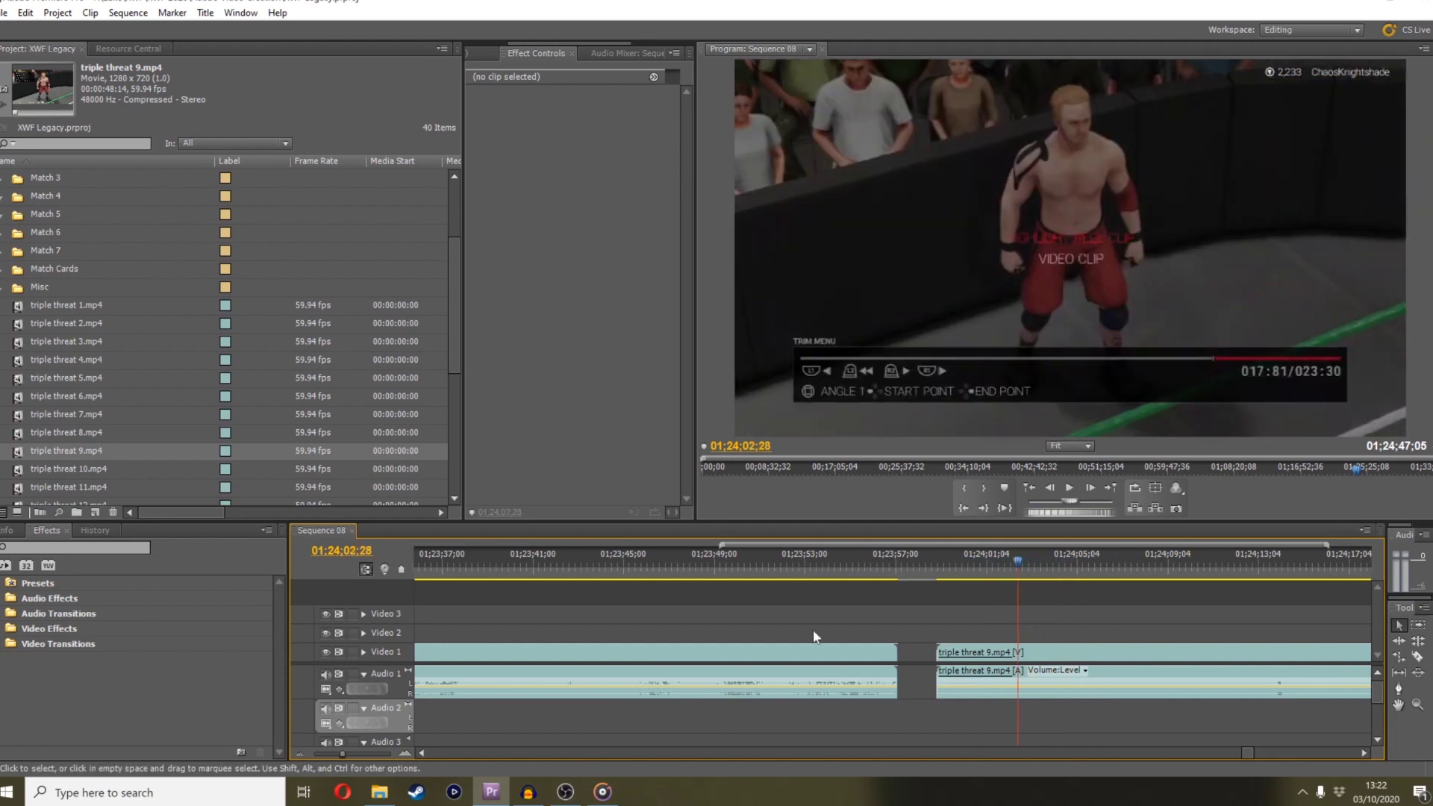
drag(894, 652, 925, 650)
click(810, 594)
drag(786, 570, 1161, 536)
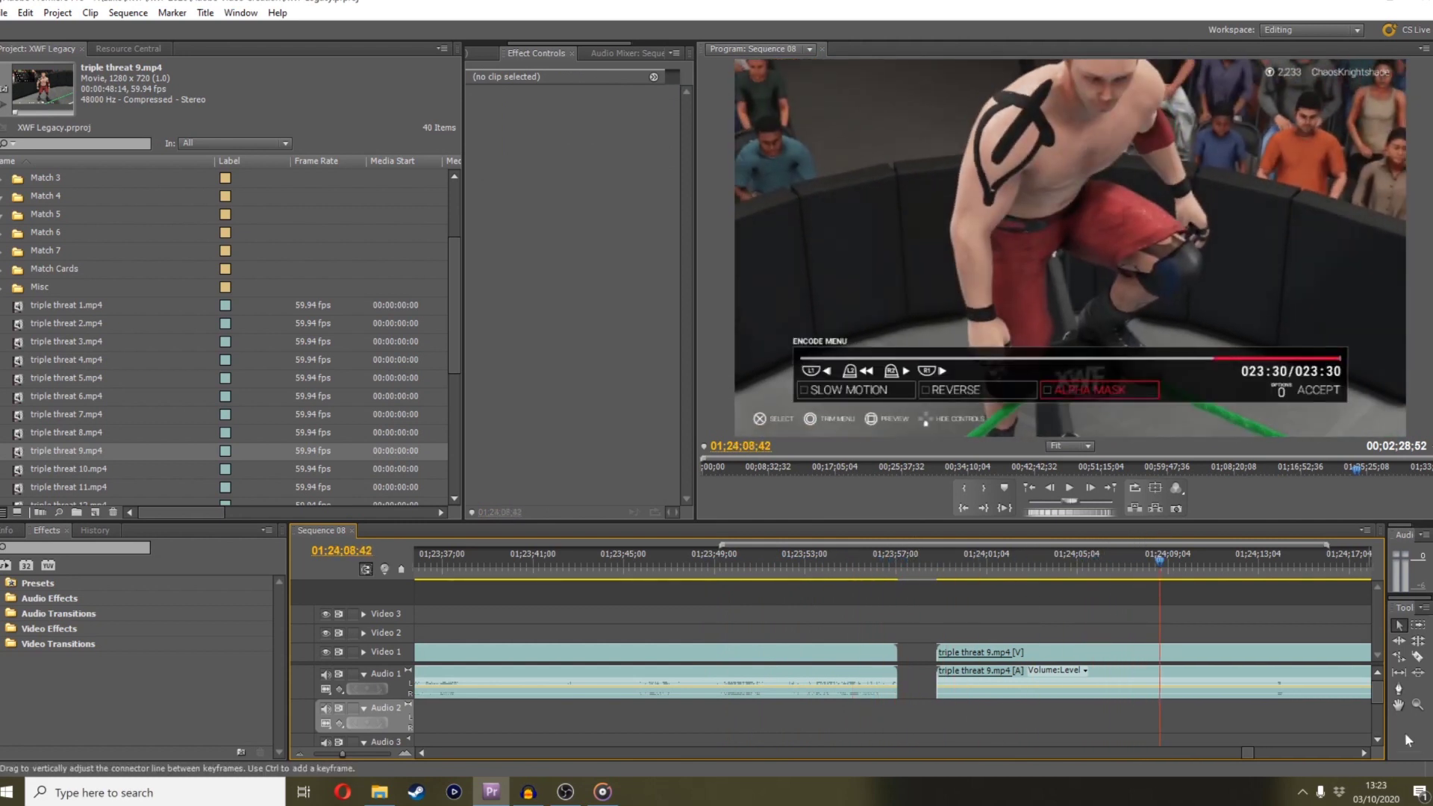
Play from 01;23;50 to find clip 9's start, and trim about 00:00:04:55 off its start
click(1364, 752)
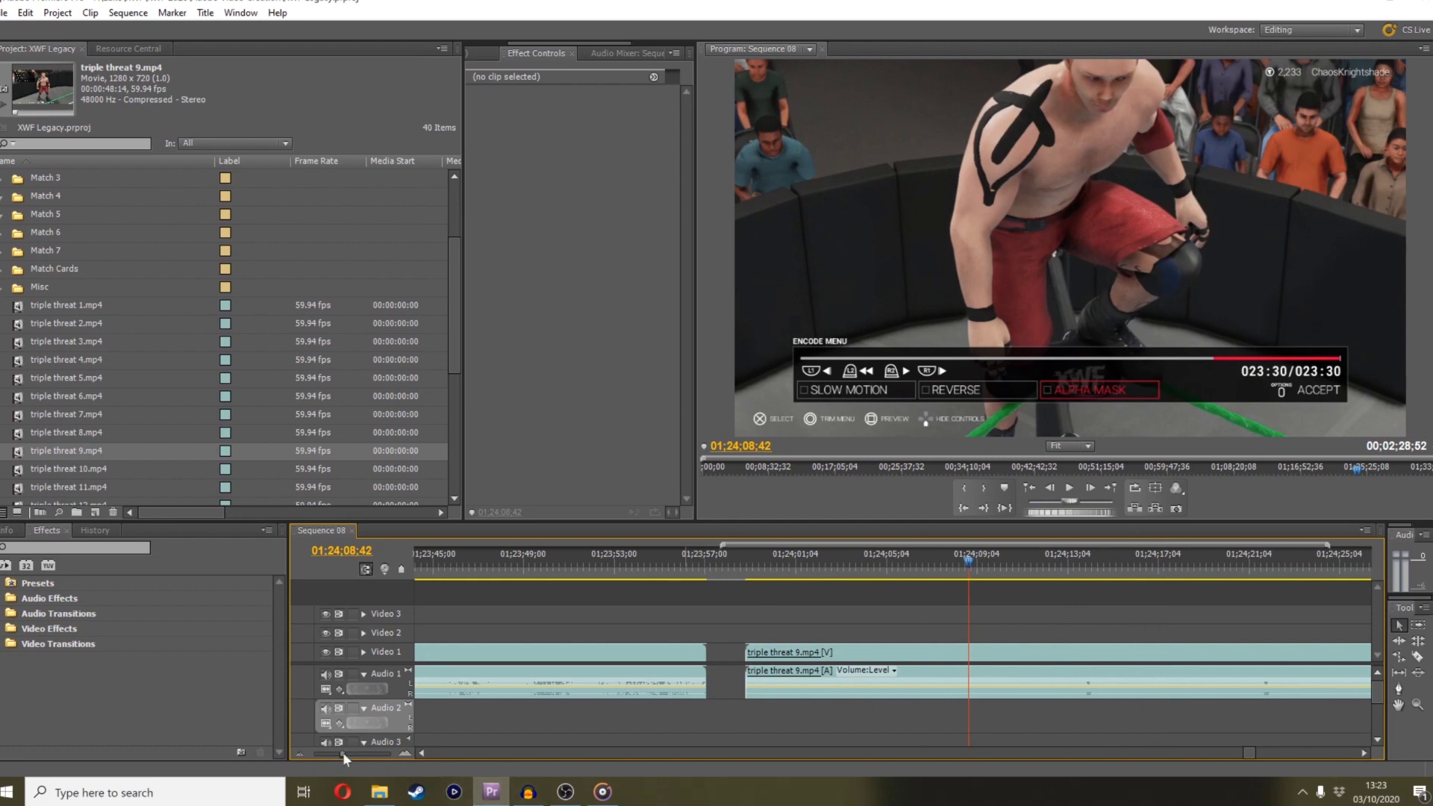
drag(342, 752, 337, 752)
drag(839, 569, 735, 569)
key(space)
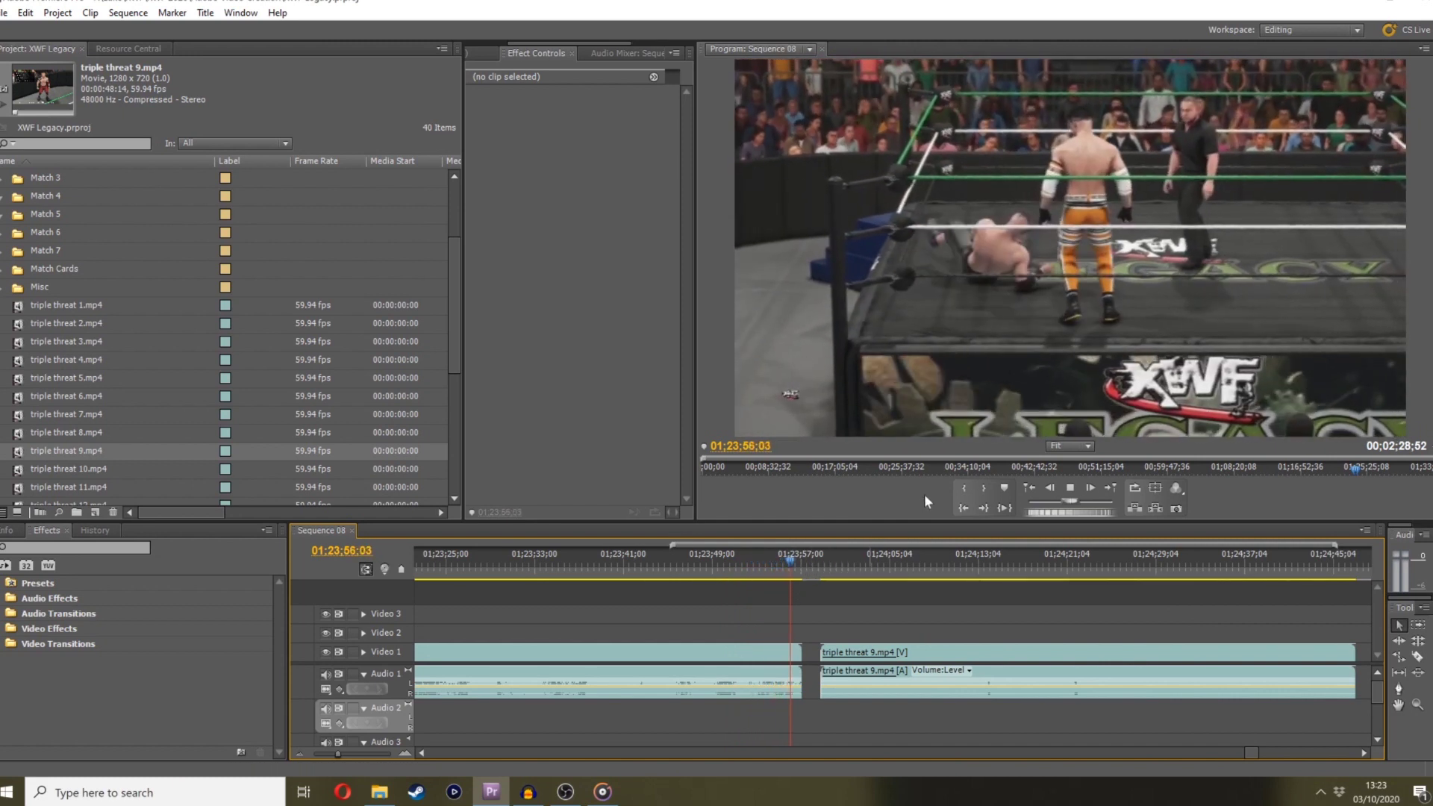
key(space)
drag(811, 579, 867, 535)
mouse_move(818, 652)
mouse_down()
mouse_move(875, 649)
mouse_move(828, 660)
mouse_up()
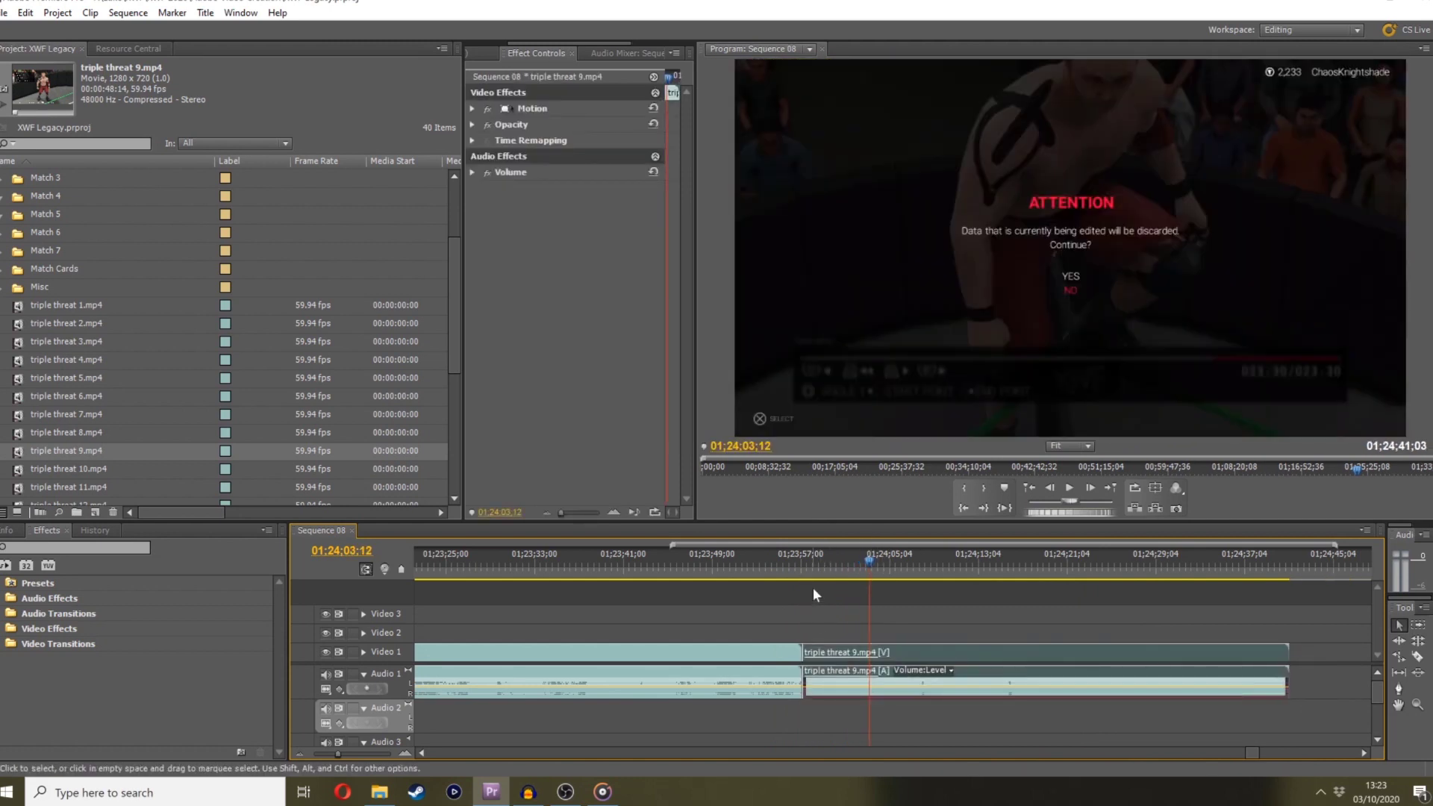
Butt clip 9 against triple threat 8 and play back the join
click(790, 564)
key(space)
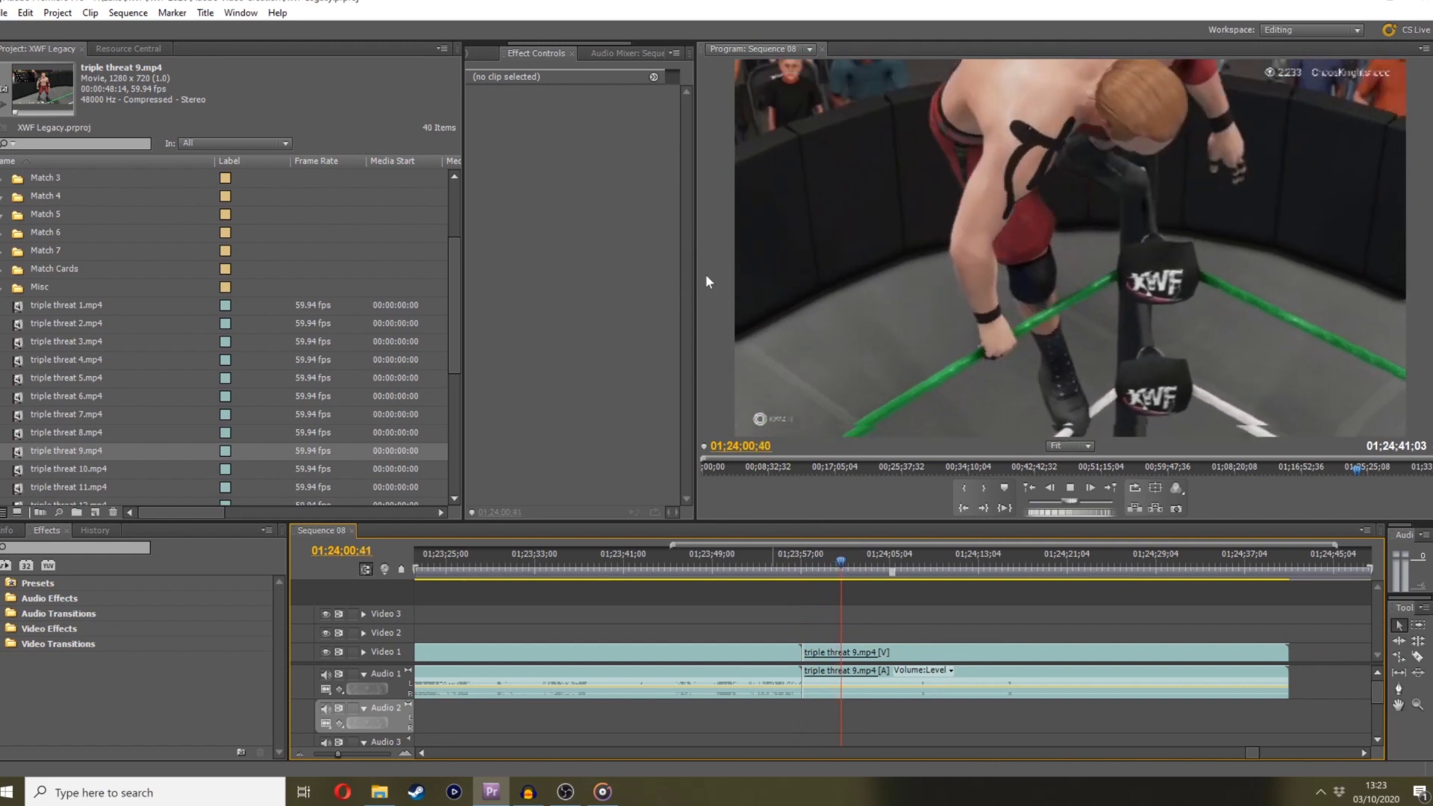
key(space)
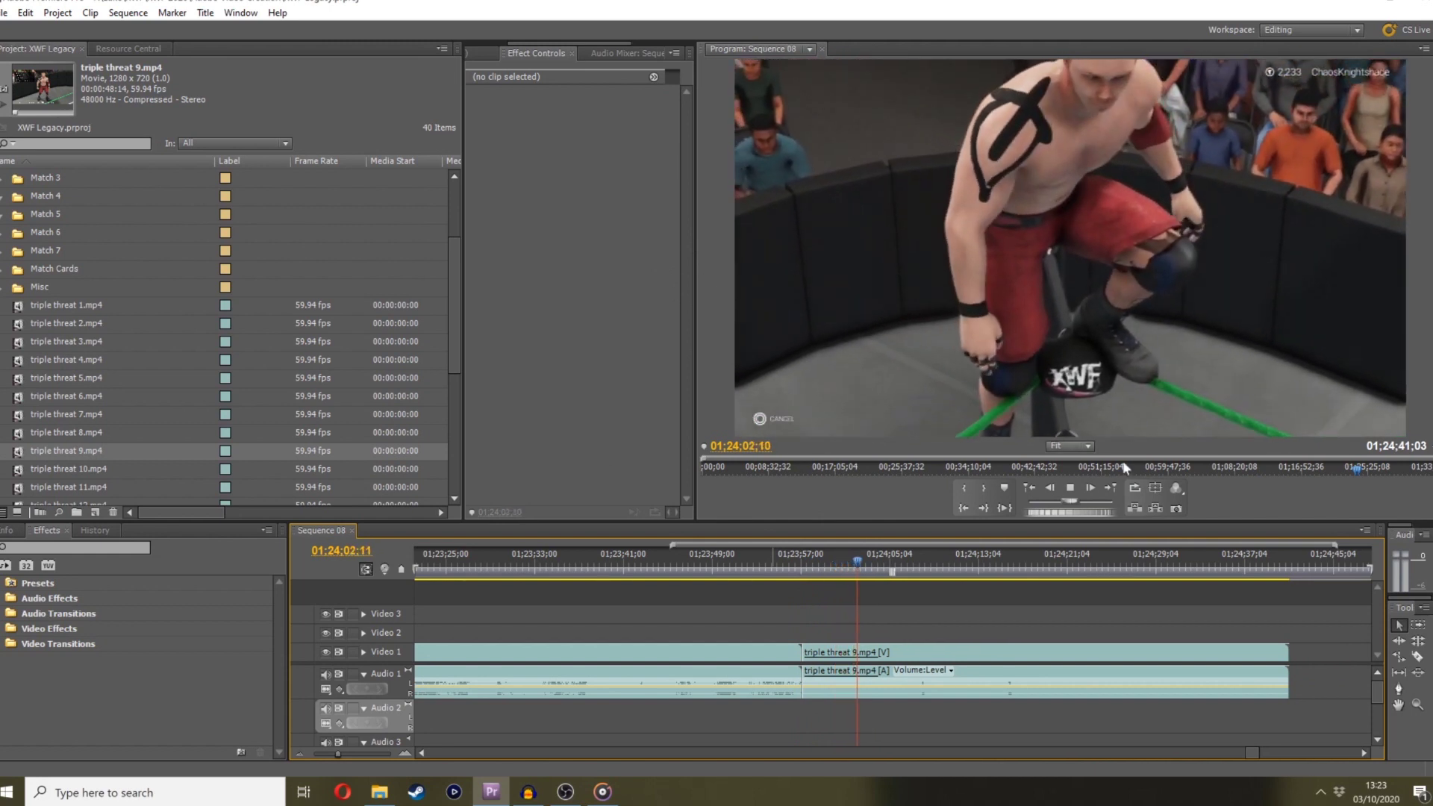
Split clip 9 at 01;24;02;11, unlink the short piece, and delete its audio
click(1417, 656)
click(860, 648)
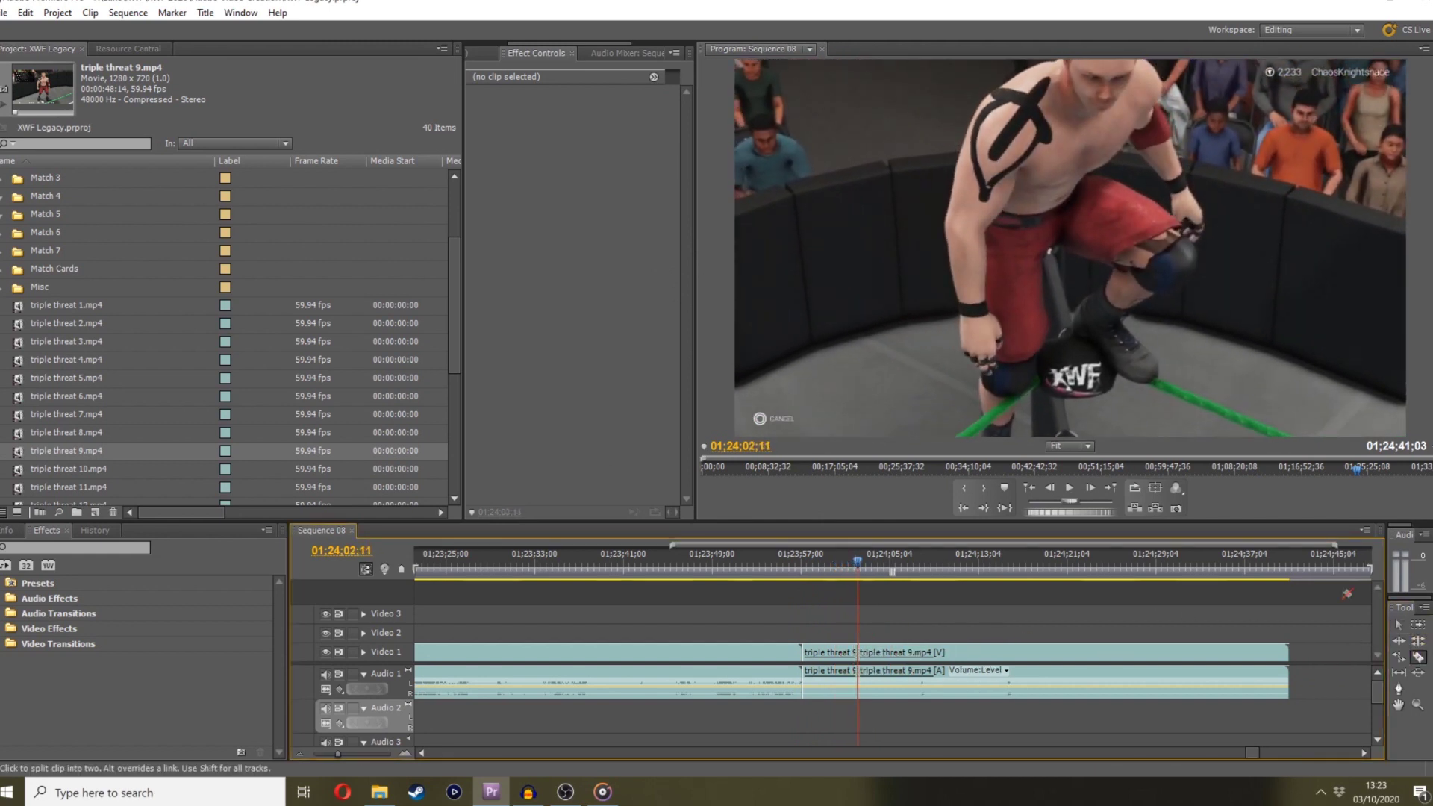
key(v)
right_click(848, 642)
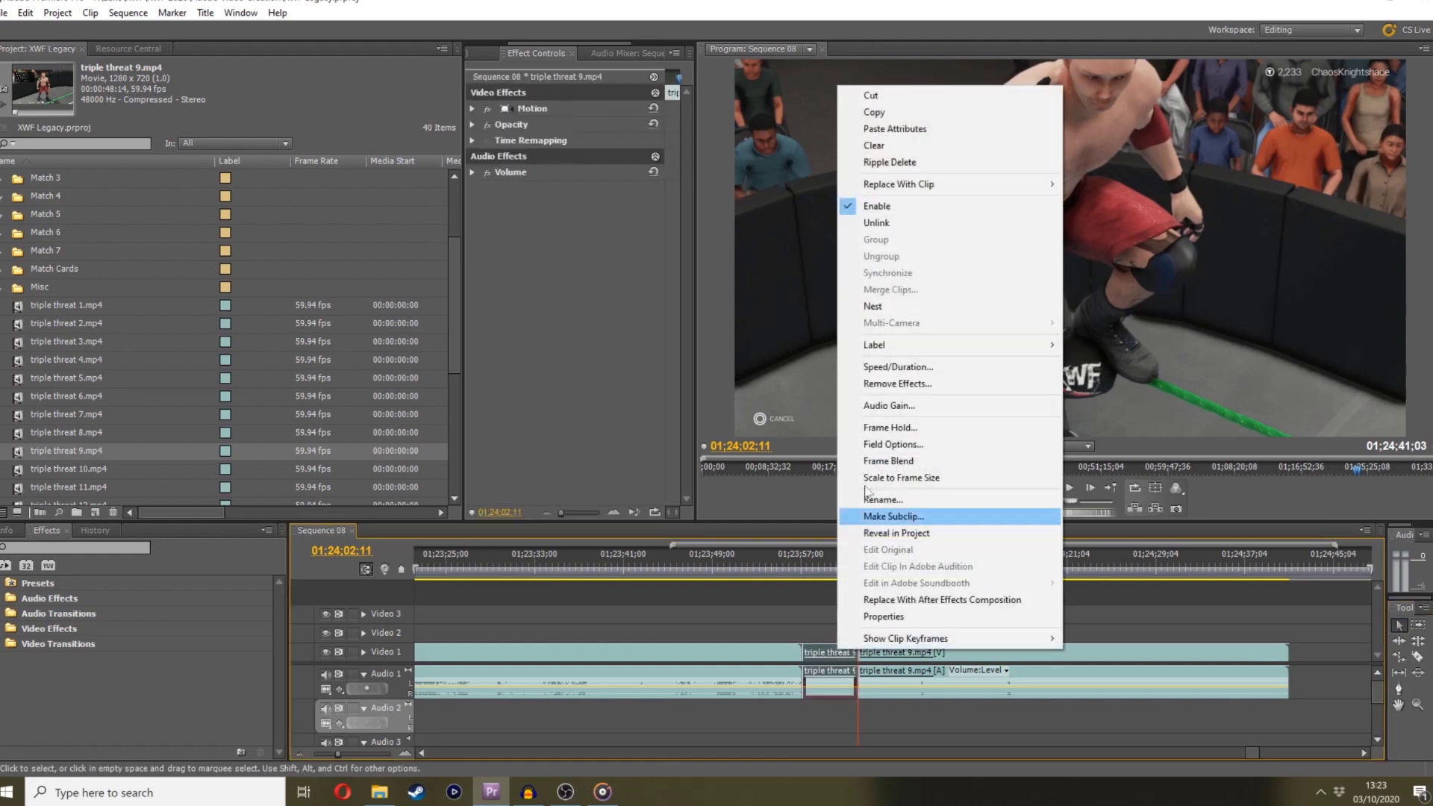
click(879, 223)
click(811, 696)
key(Delete)
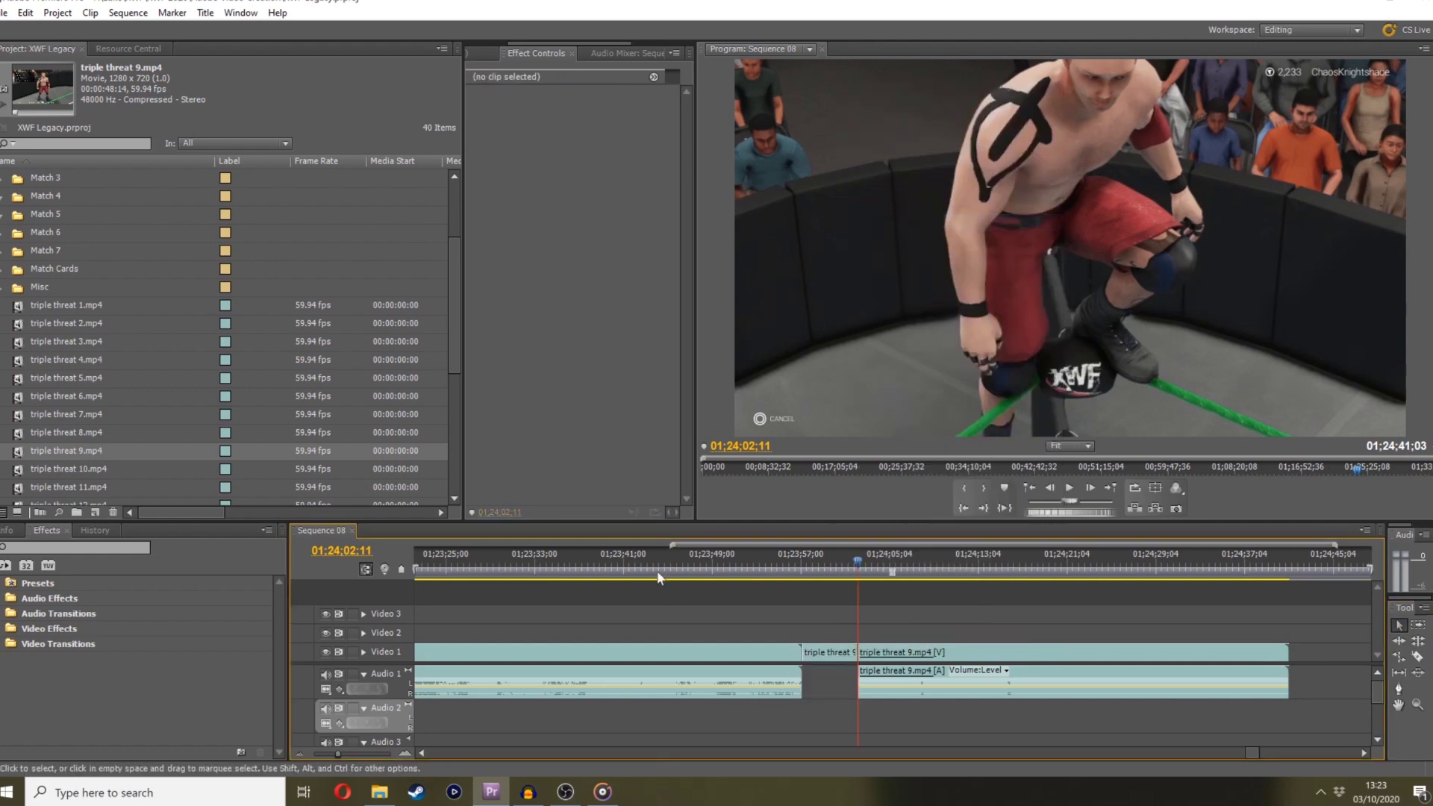
Cut triple threat 8 while playing from 01;23;39, and again at 01;23;44;55
drag(624, 561, 599, 559)
key(space)
click(1415, 658)
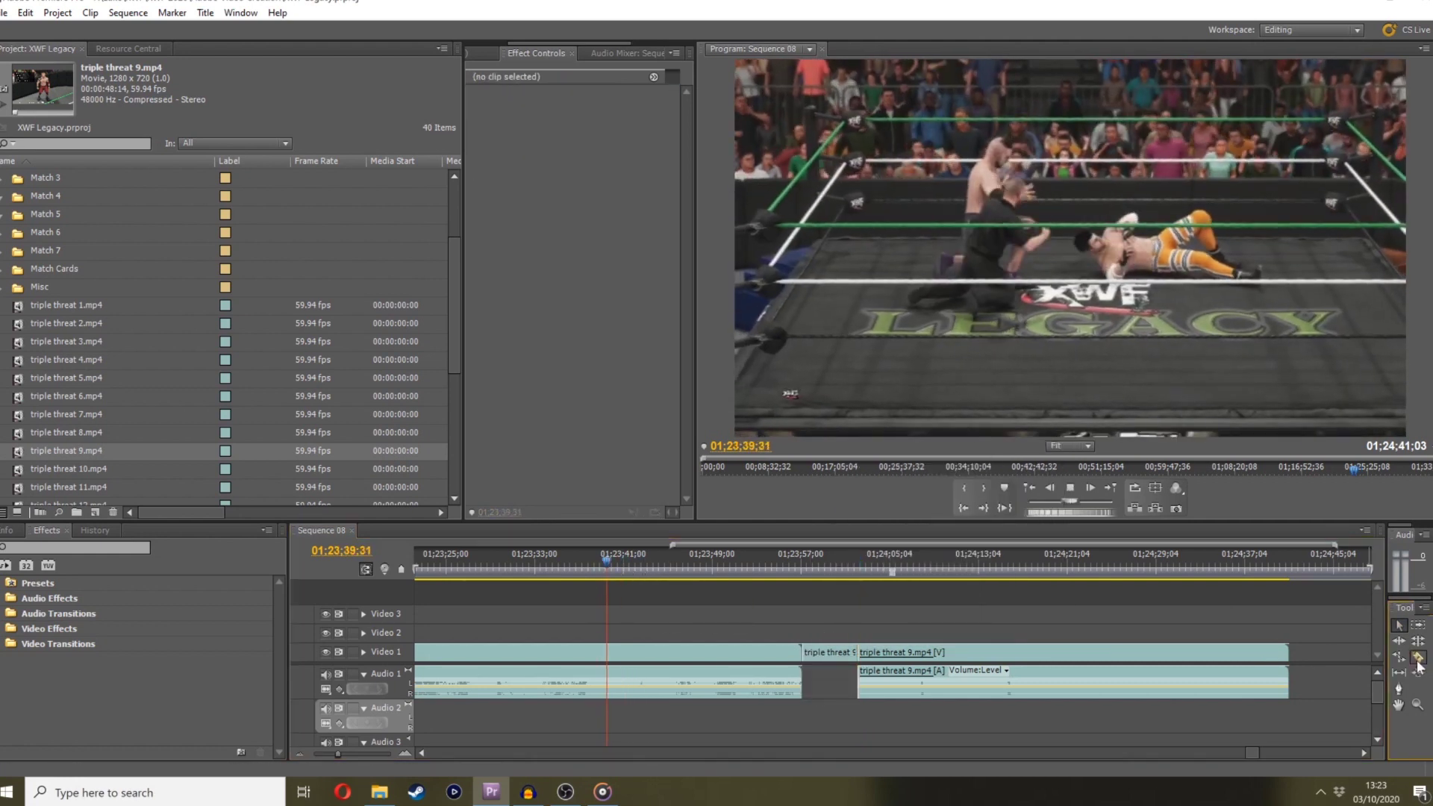
click(600, 664)
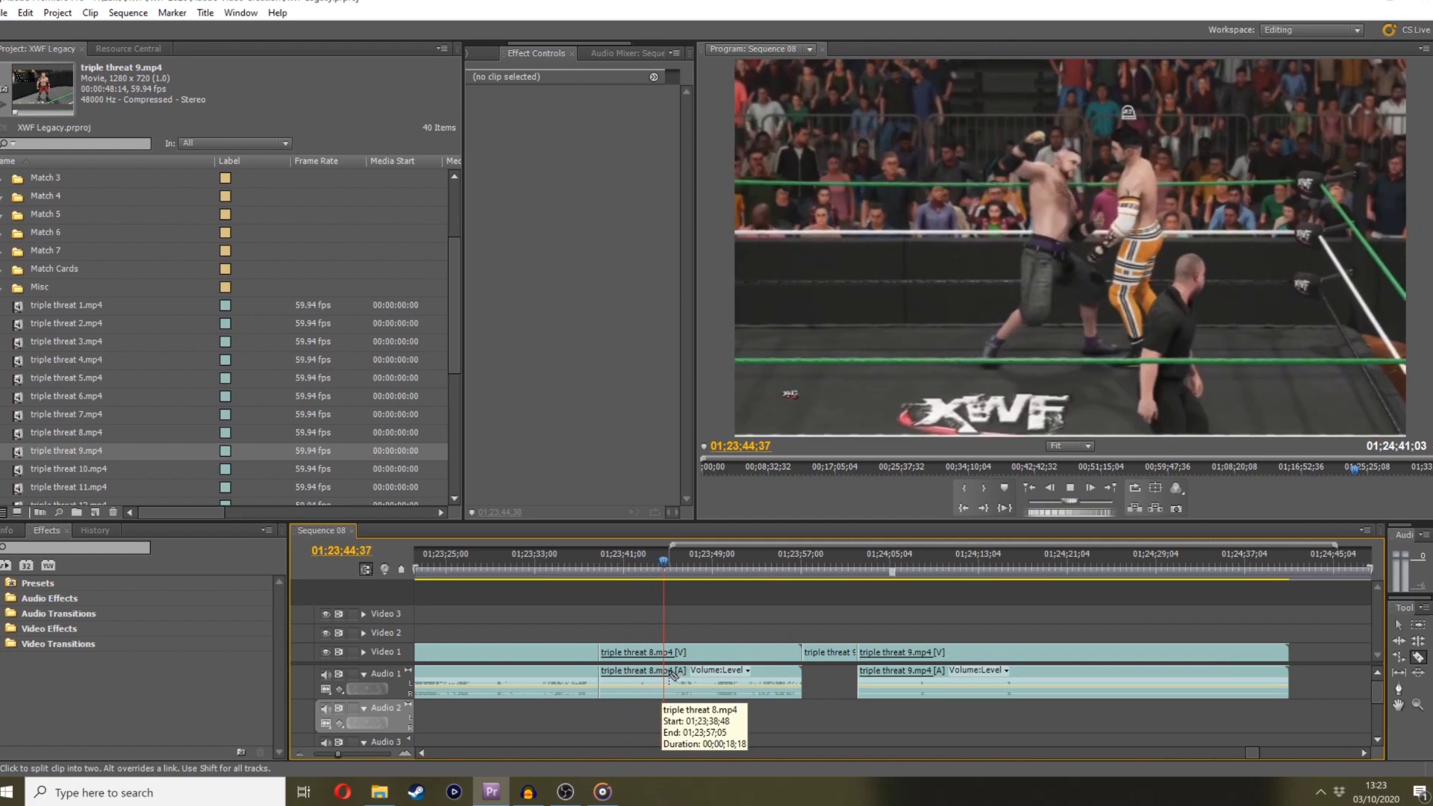
key(space)
drag(1099, 514, 1024, 519)
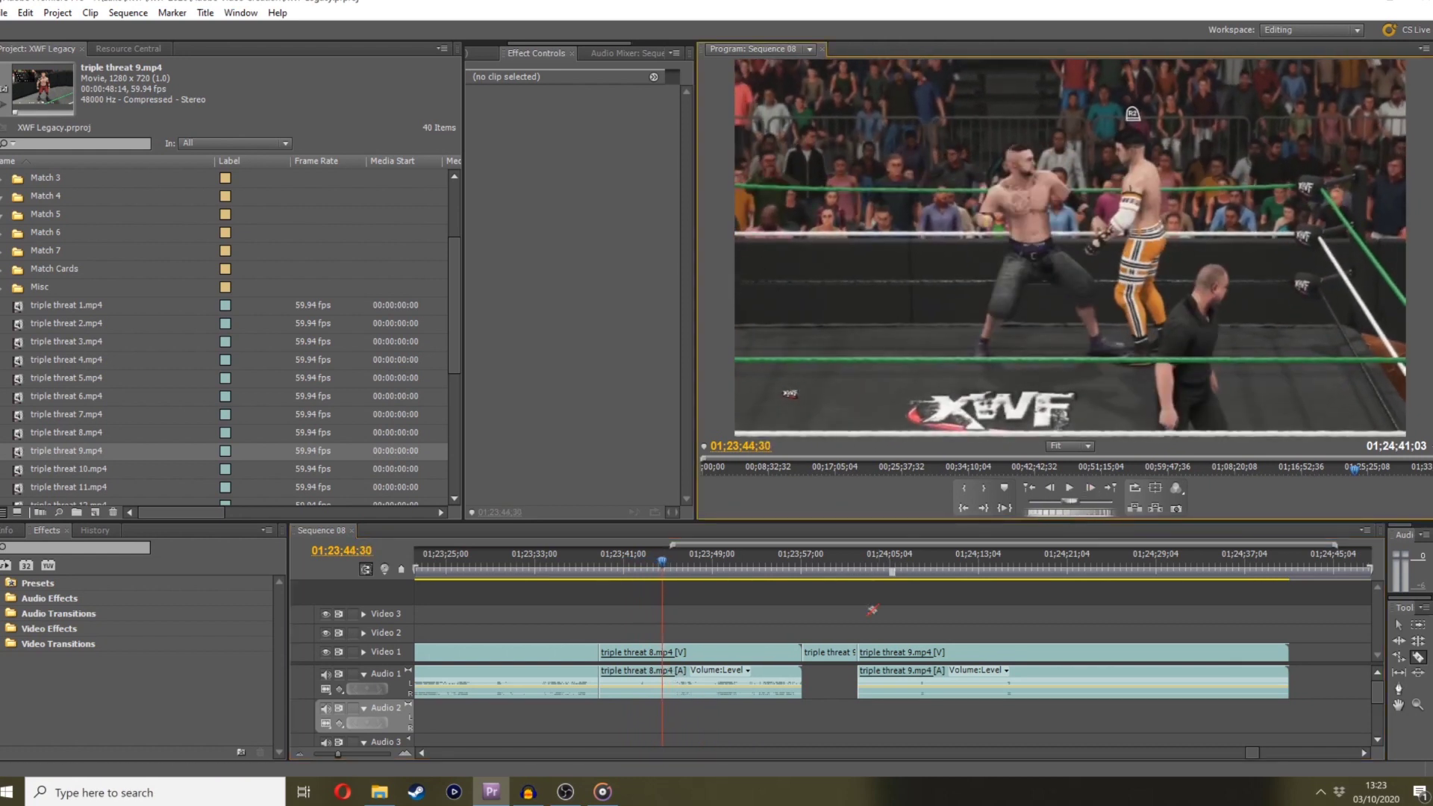
click(663, 688)
Unlink the triple threat 8 piece, move its audio to Audio 2, and push clip 9 later
click(1398, 624)
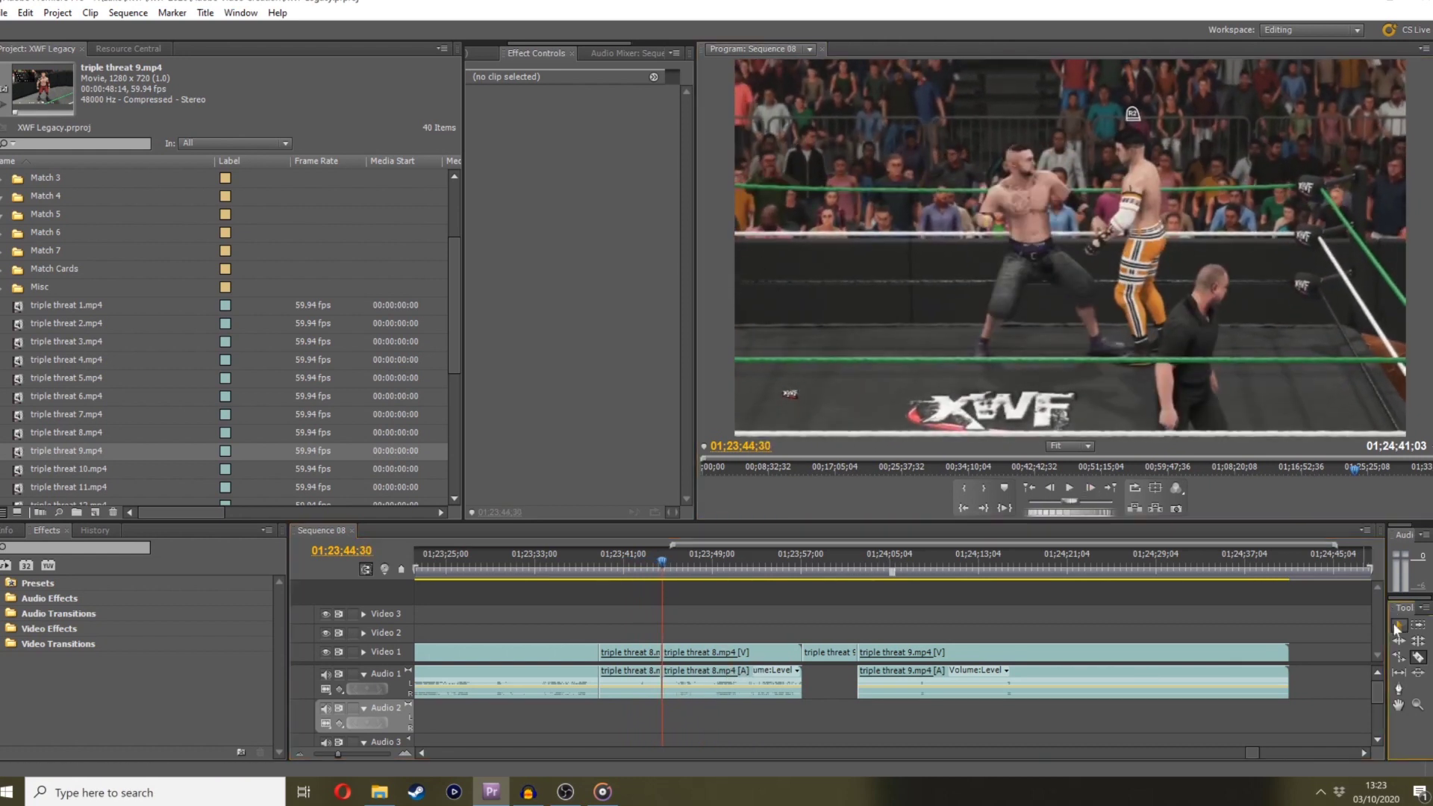
right_click(657, 686)
click(697, 259)
drag(795, 683, 836, 725)
drag(879, 657, 949, 656)
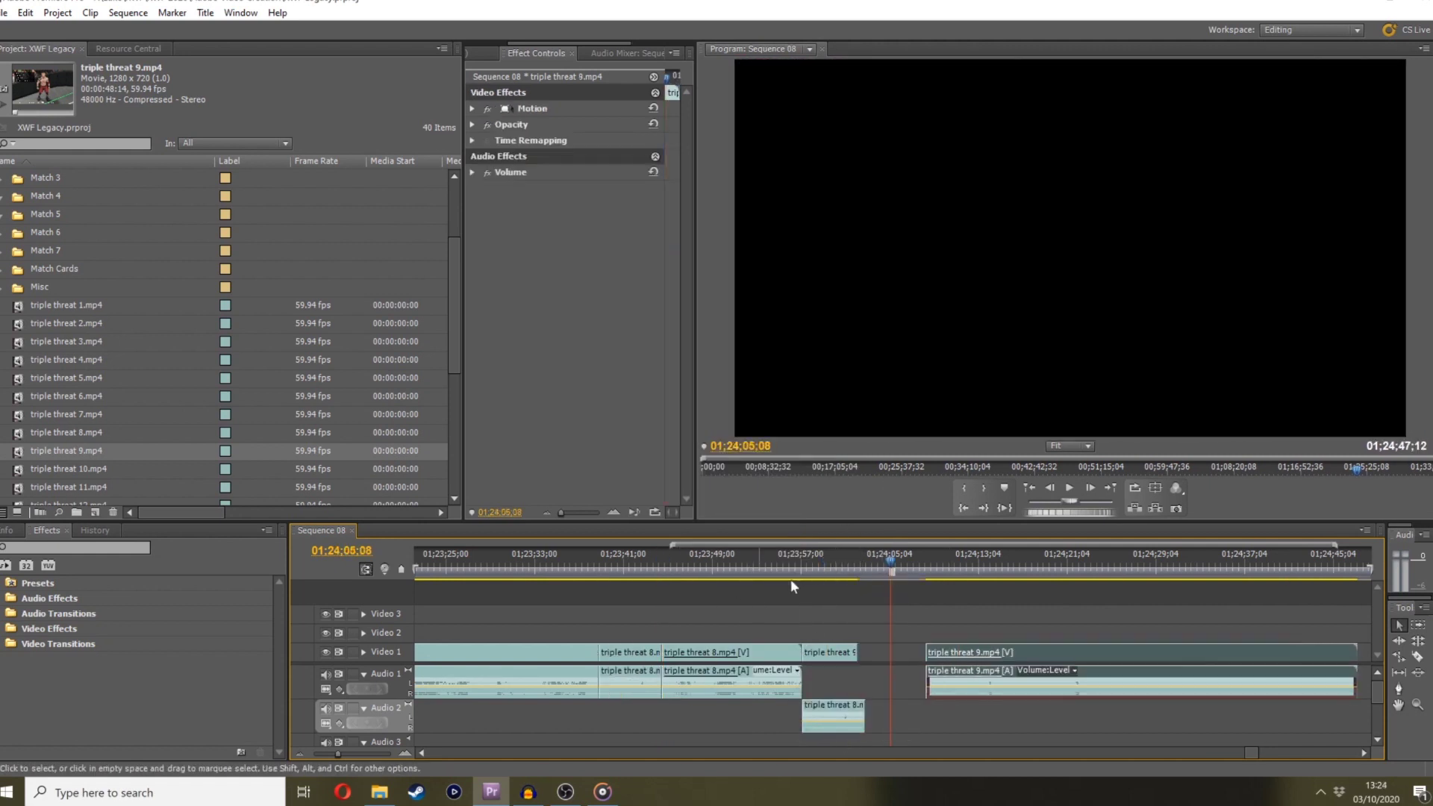
Shorten the end of the Audio 2 piece and review footage around 01;24;10–01;24;15
key(space)
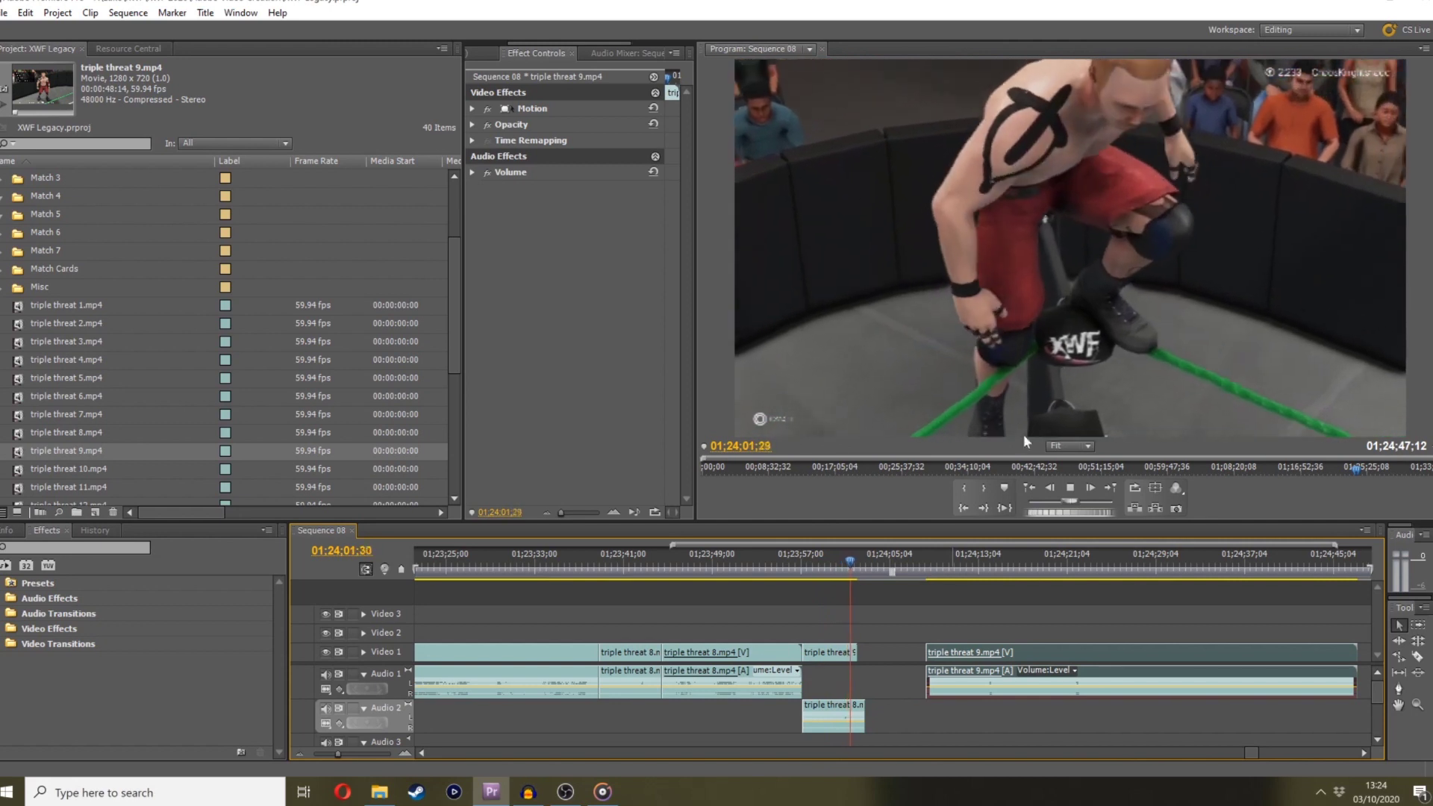
drag(870, 704, 856, 705)
click(971, 566)
drag(972, 567, 863, 558)
key(space)
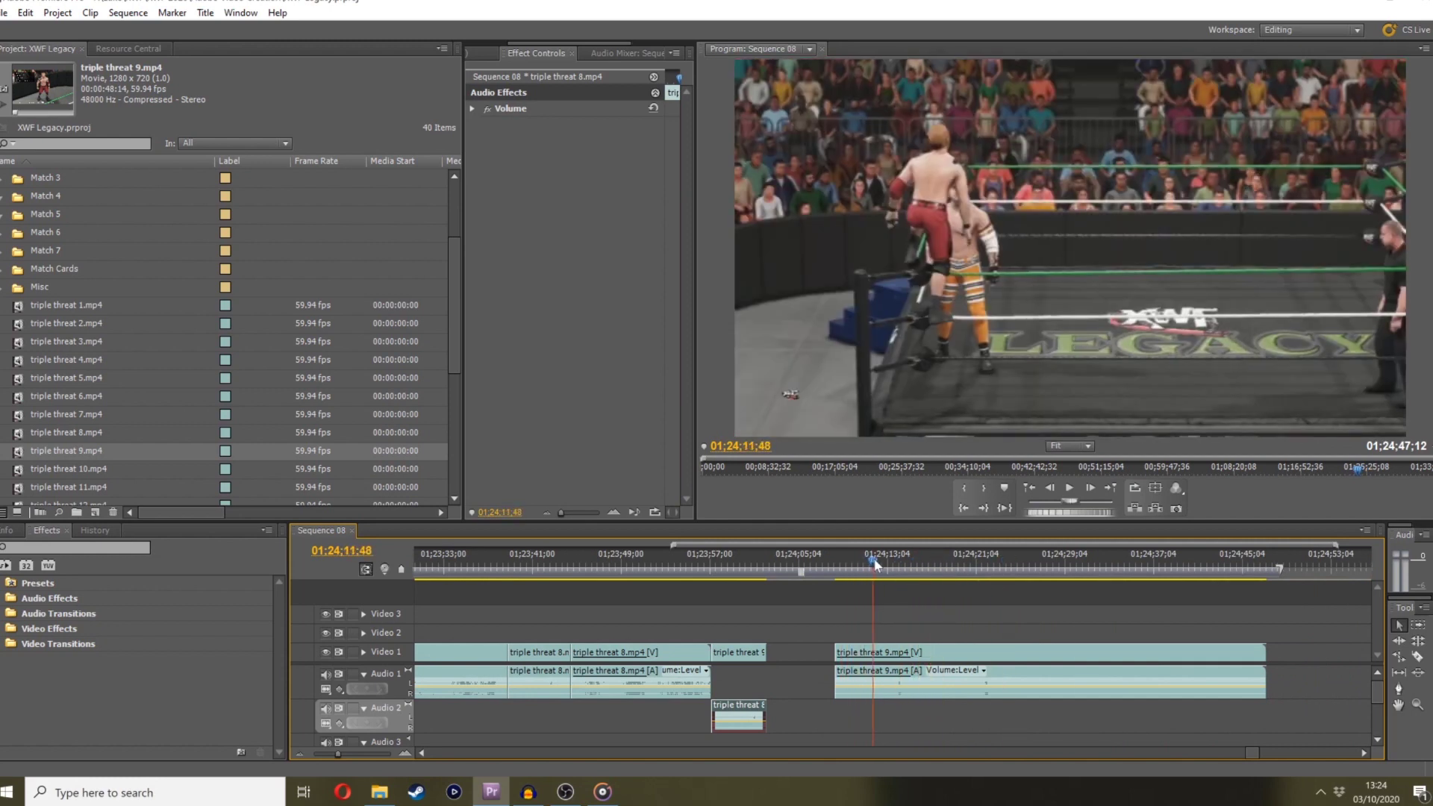
Trim clip 9's start to the playhead, butt it against the earlier pieces, and fine-tune near 01;24;02
drag(831, 658, 787, 610)
click(757, 556)
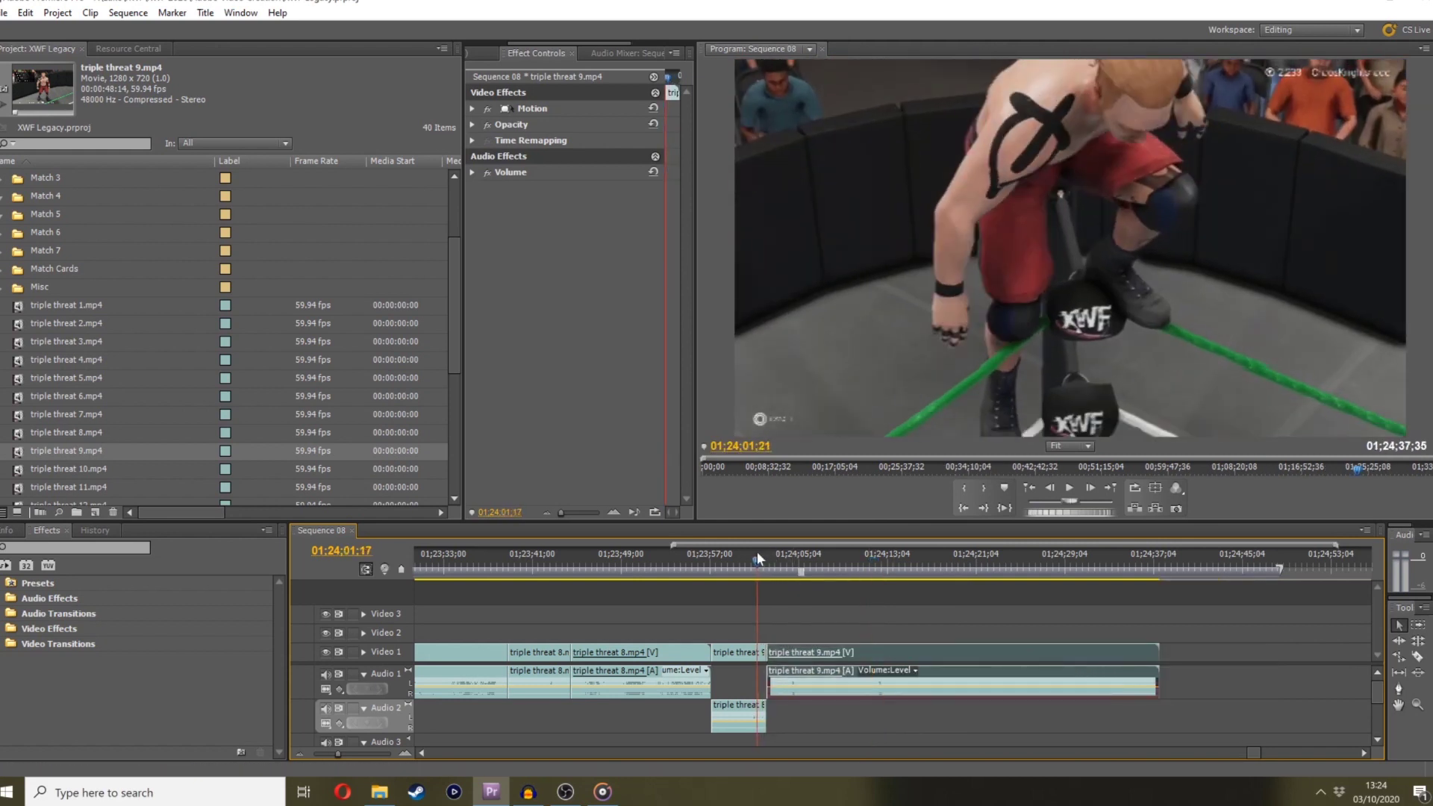
key(space)
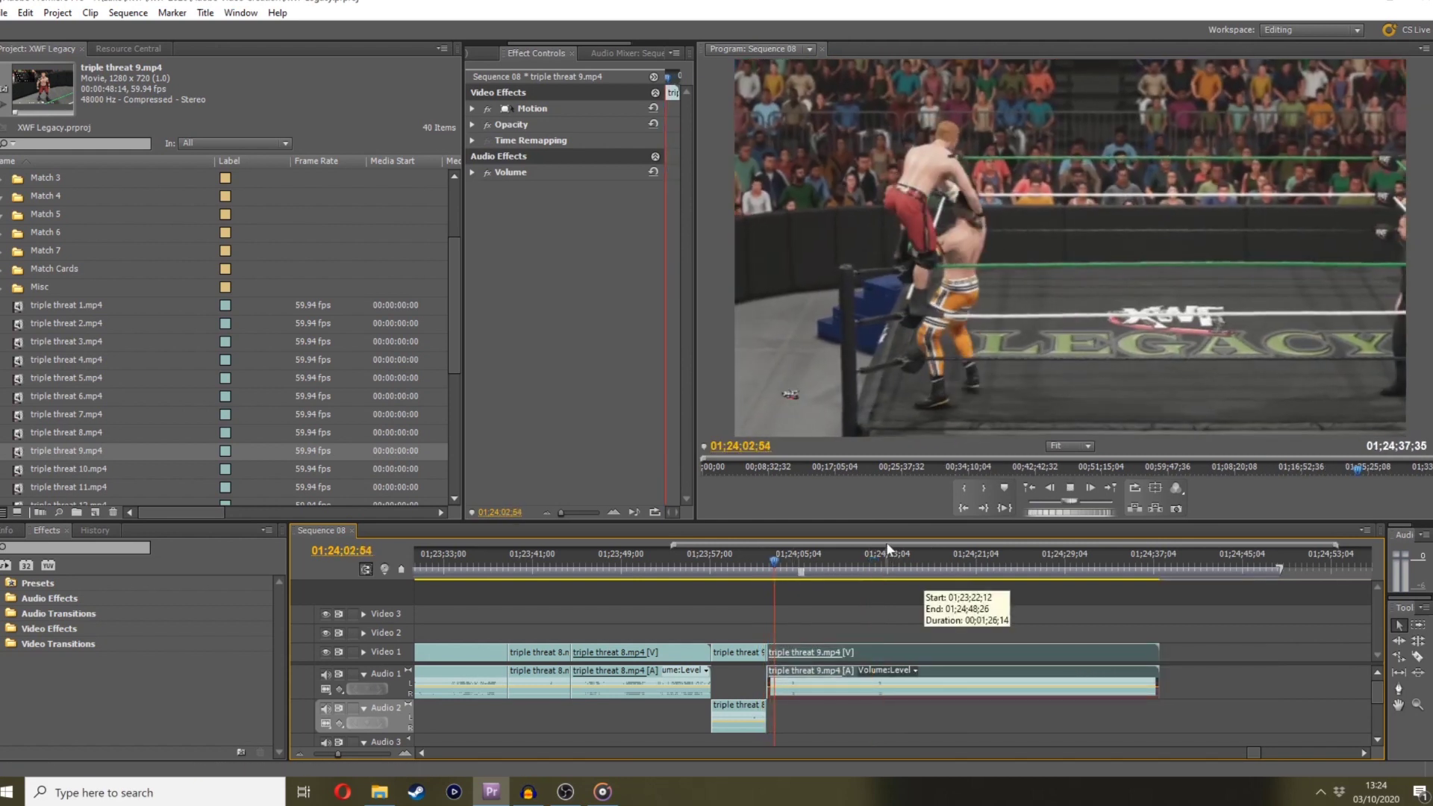
click(352, 753)
click(658, 562)
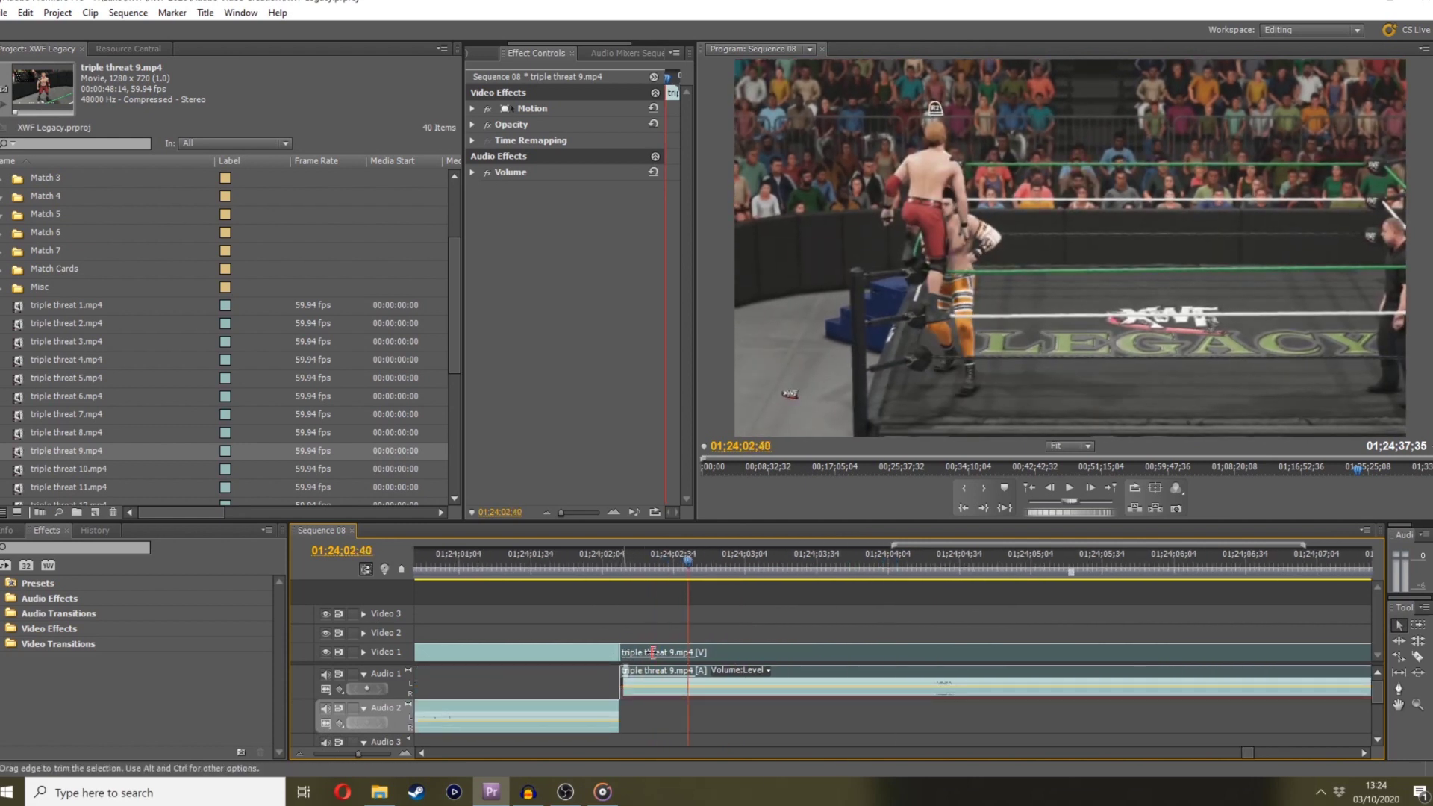
drag(653, 652, 620, 653)
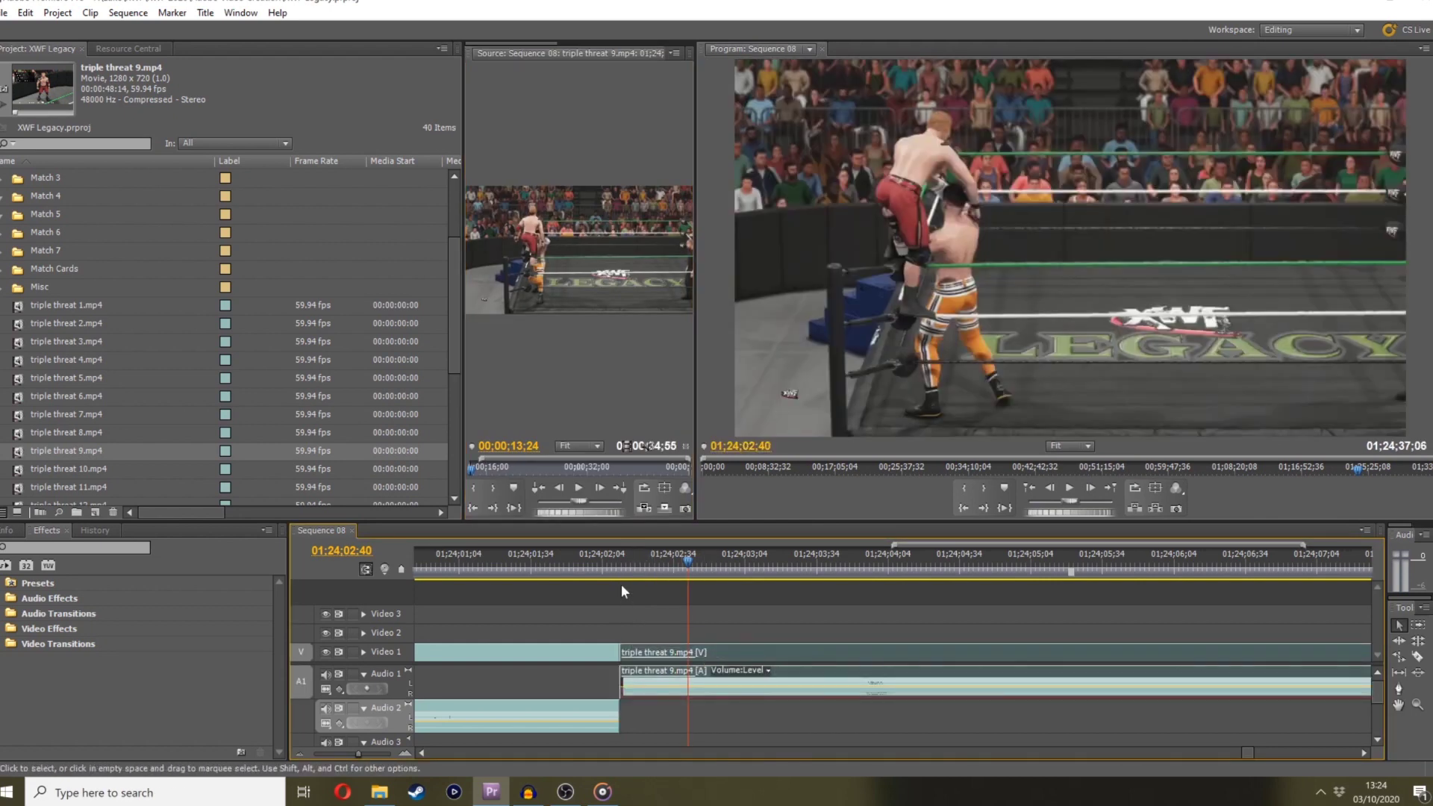
click(601, 563)
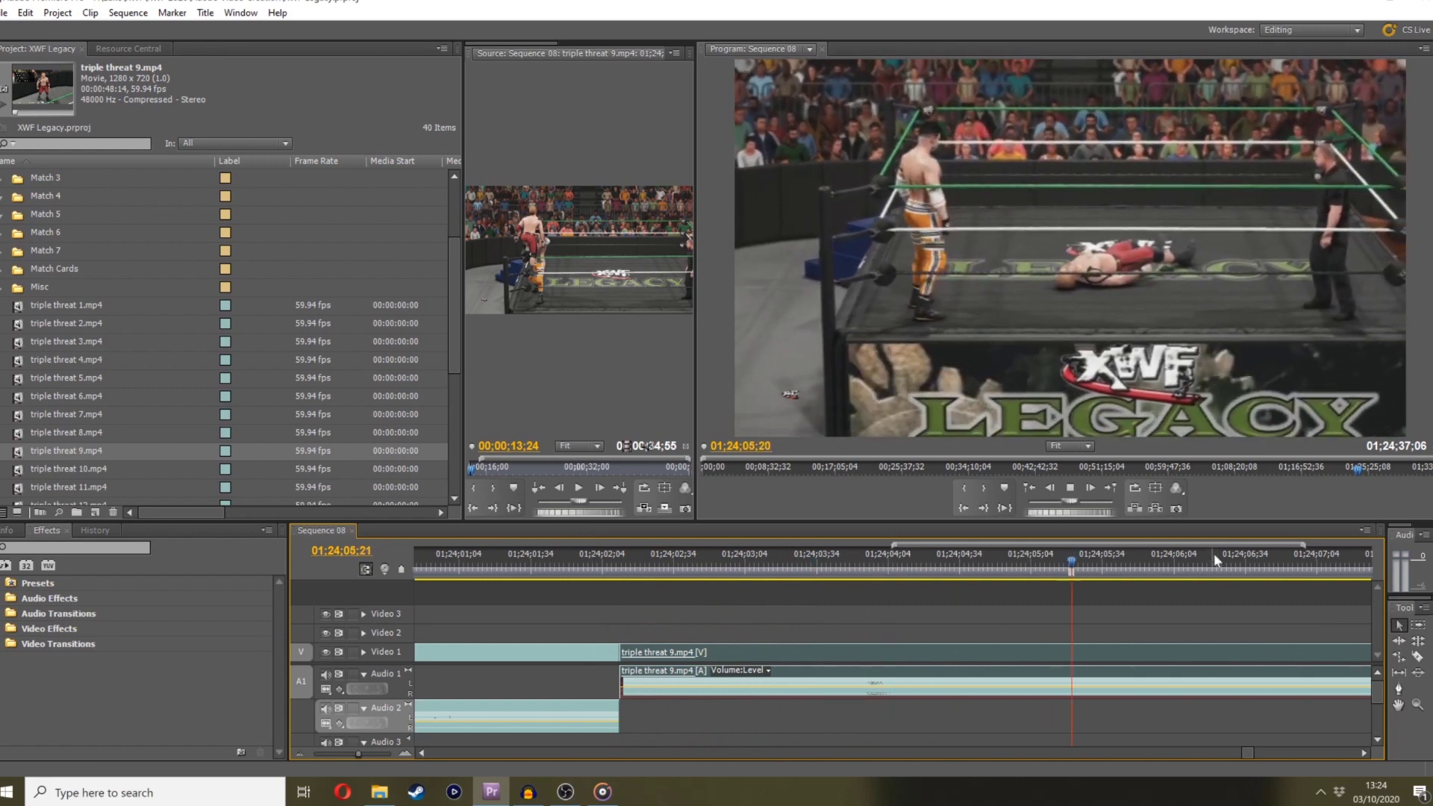
key(c)
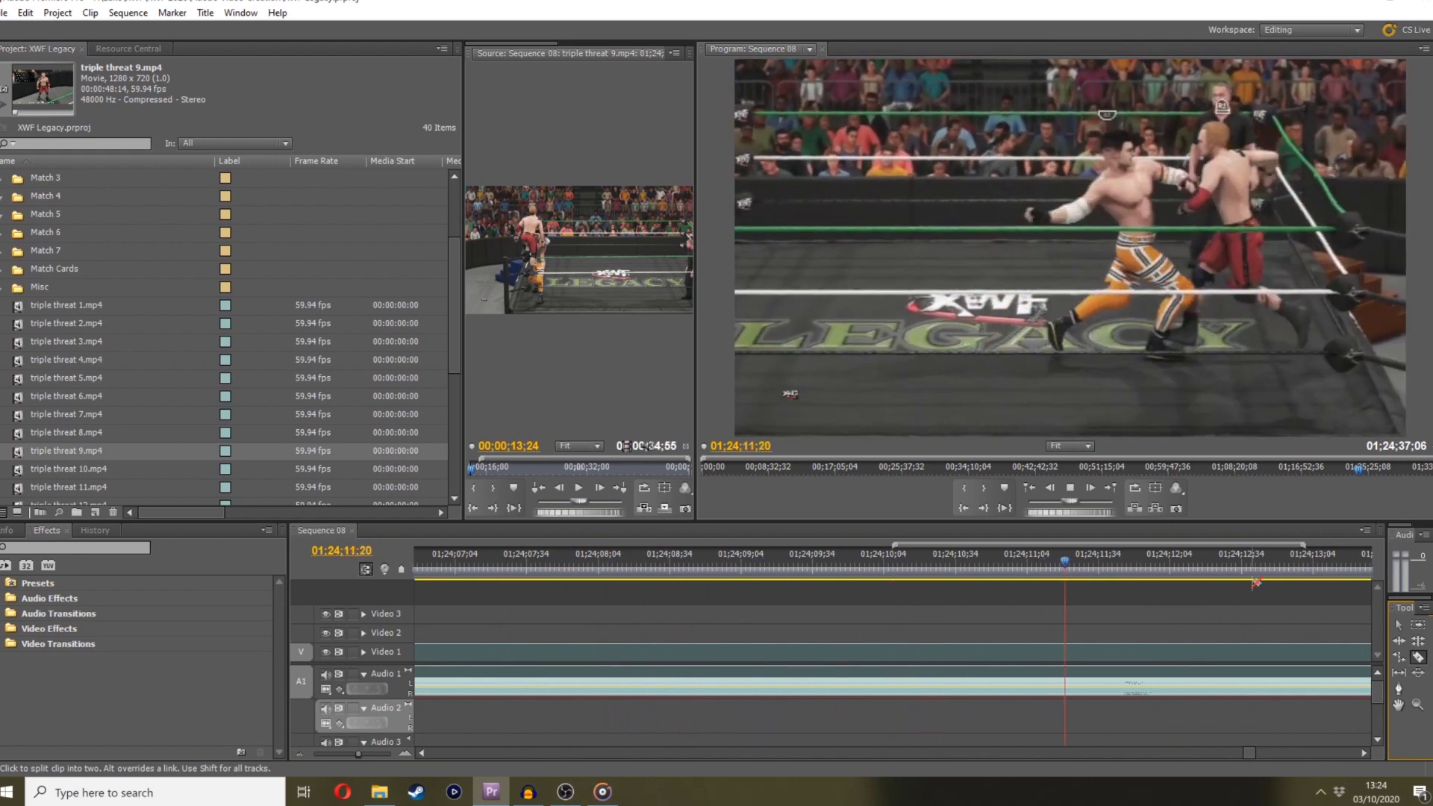
Razor triple threat 9 at two points, around 01;24;10 and 01;24;21
key(space)
drag(358, 754, 343, 754)
click(917, 559)
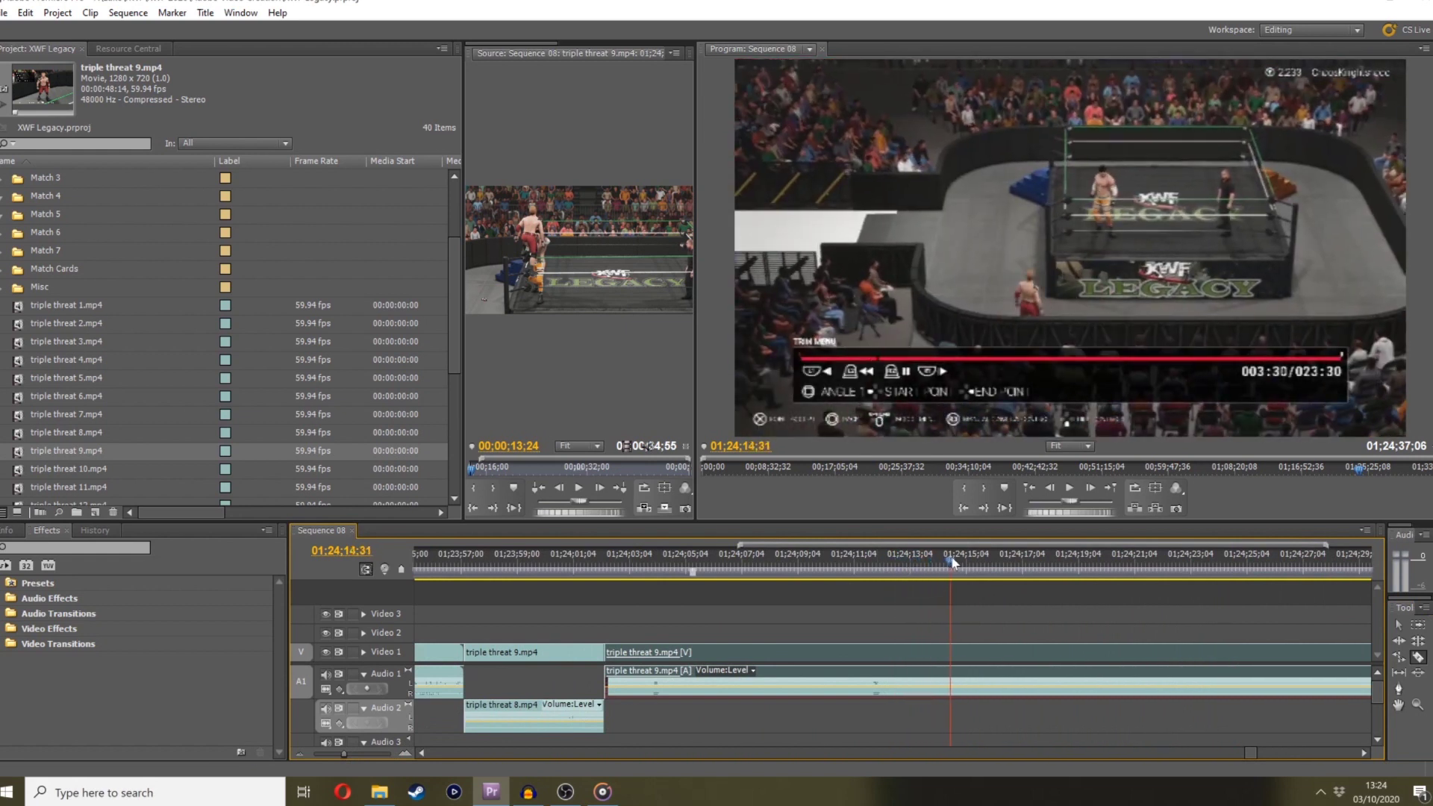
drag(1016, 537, 831, 568)
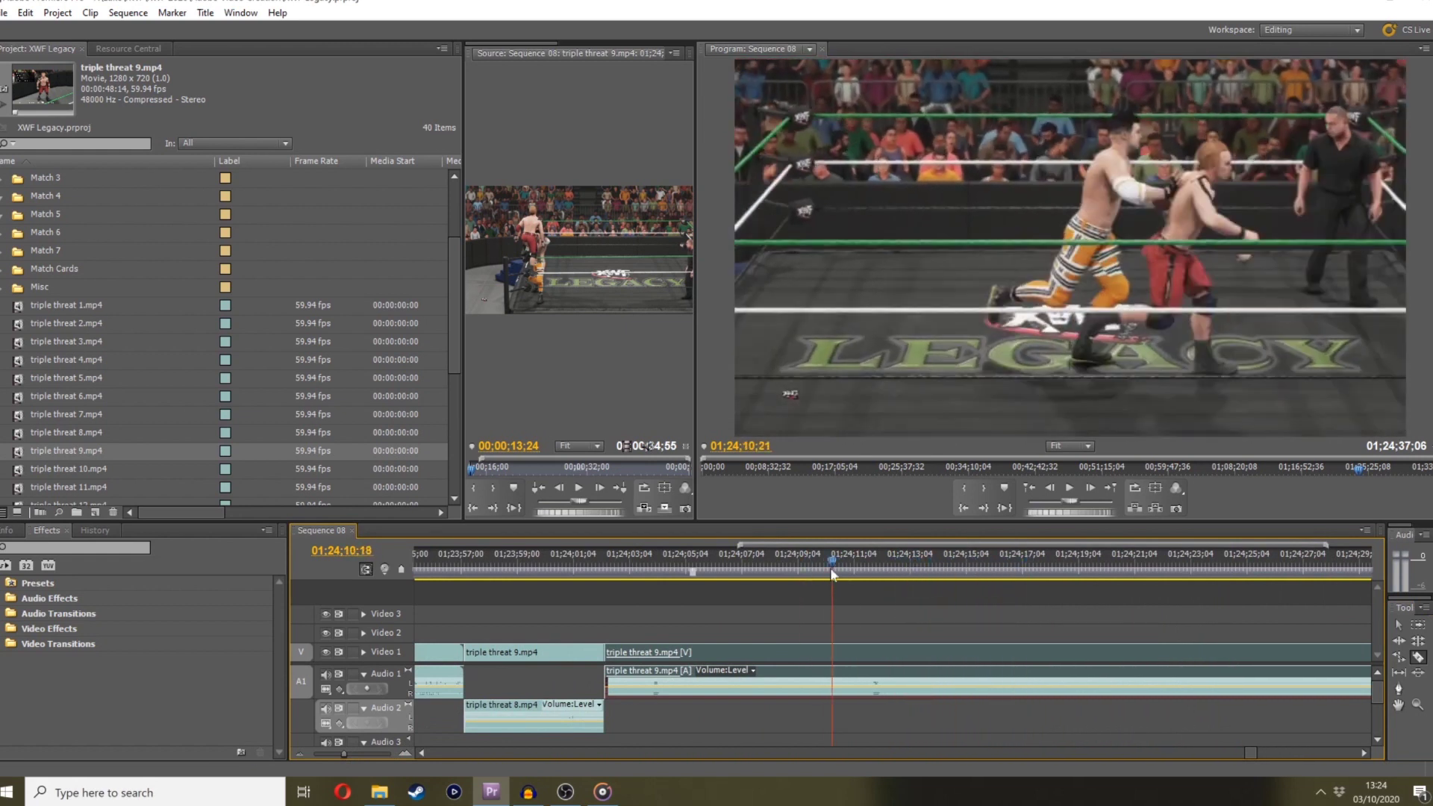
click(883, 659)
drag(889, 565, 1110, 560)
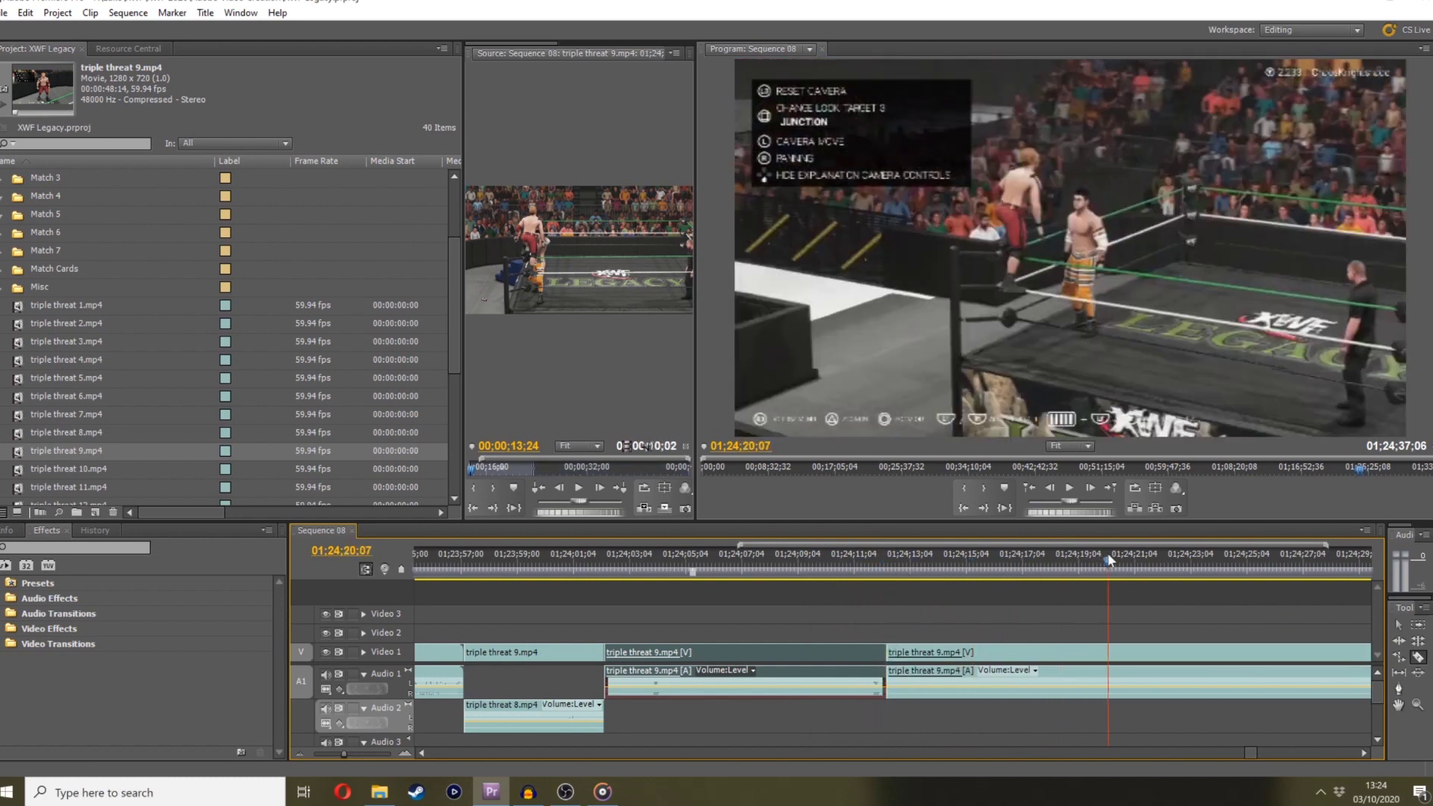
drag(343, 754, 344, 750)
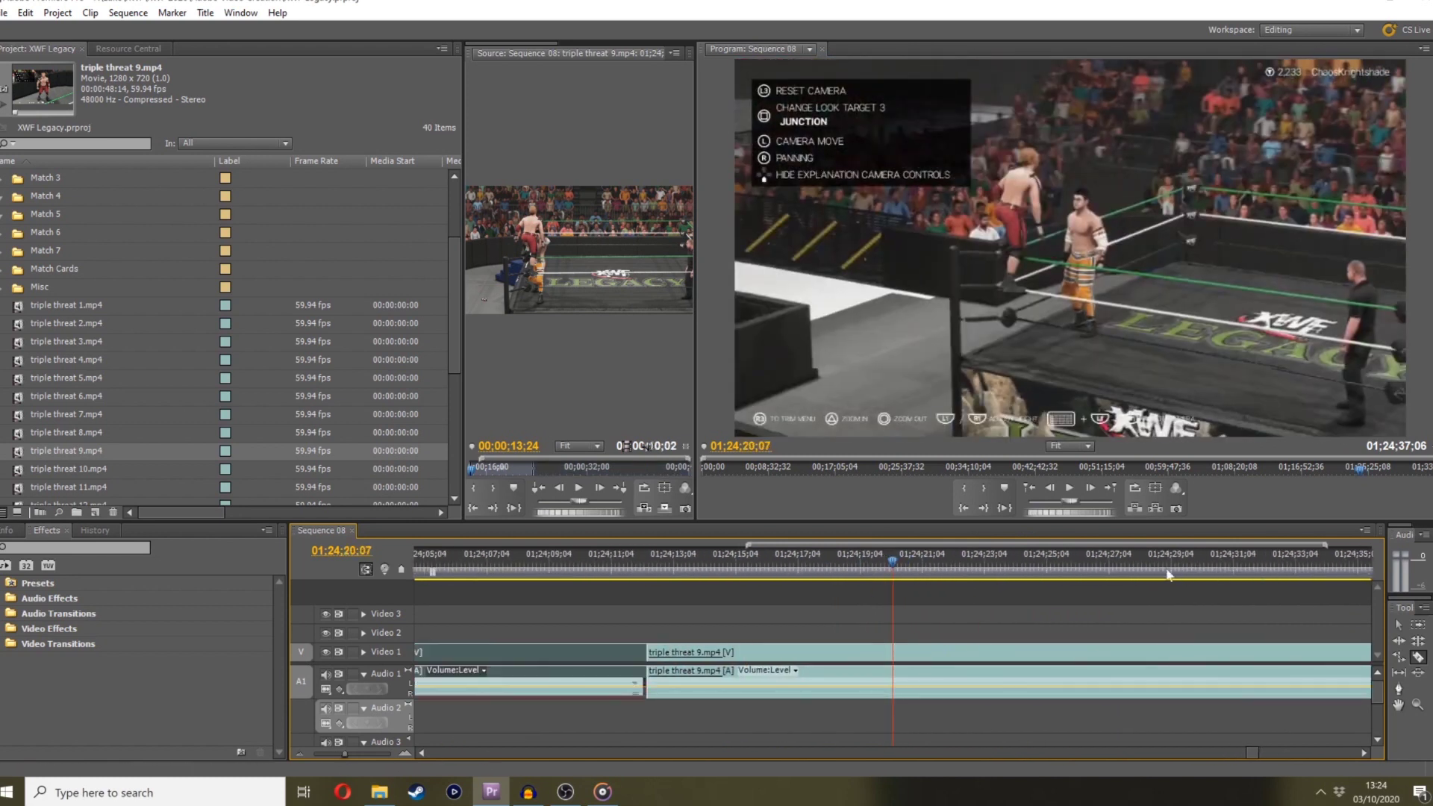
drag(895, 561, 1115, 524)
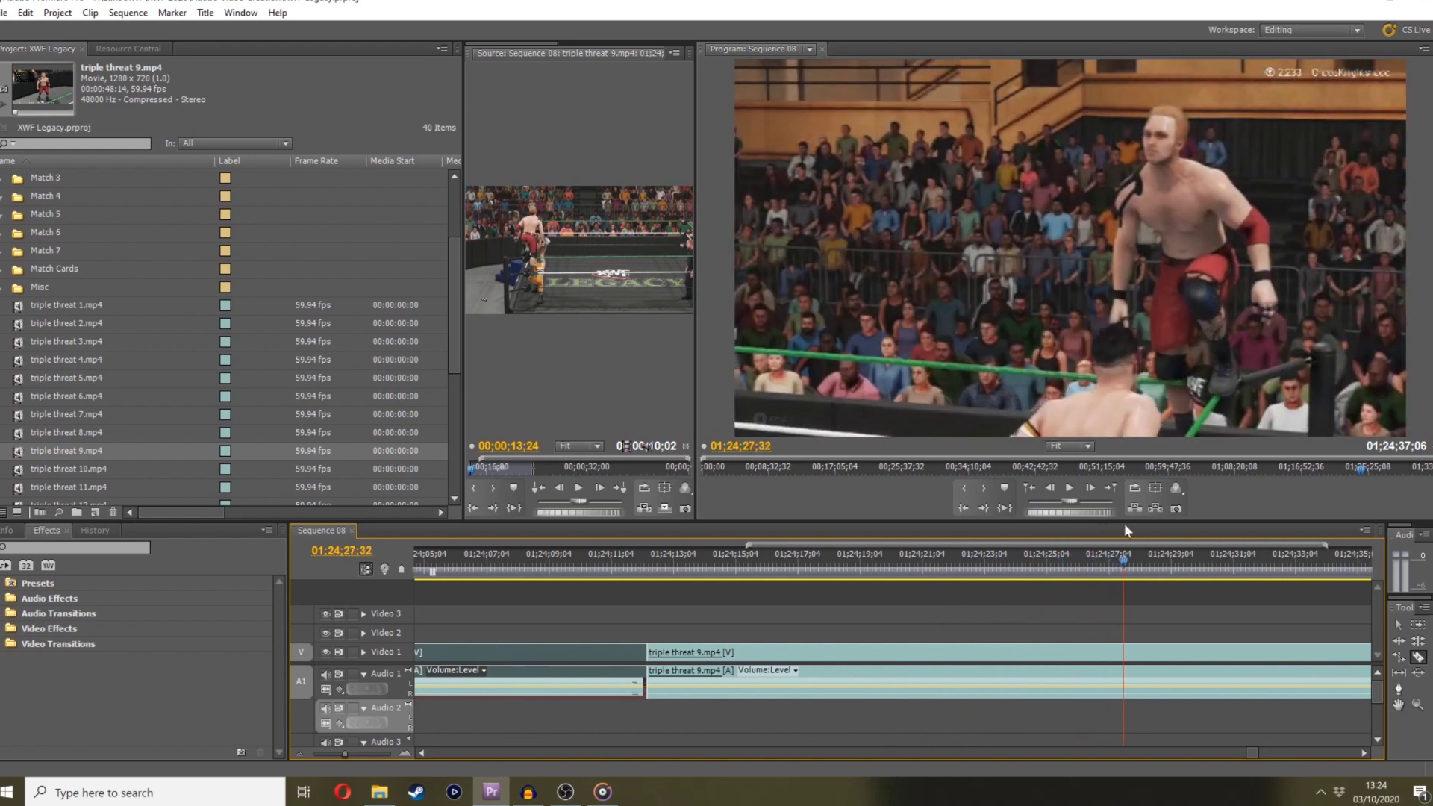
click(1124, 656)
Delete triple threat 9's middle piece and slide the last piece left to close the gap
key(v)
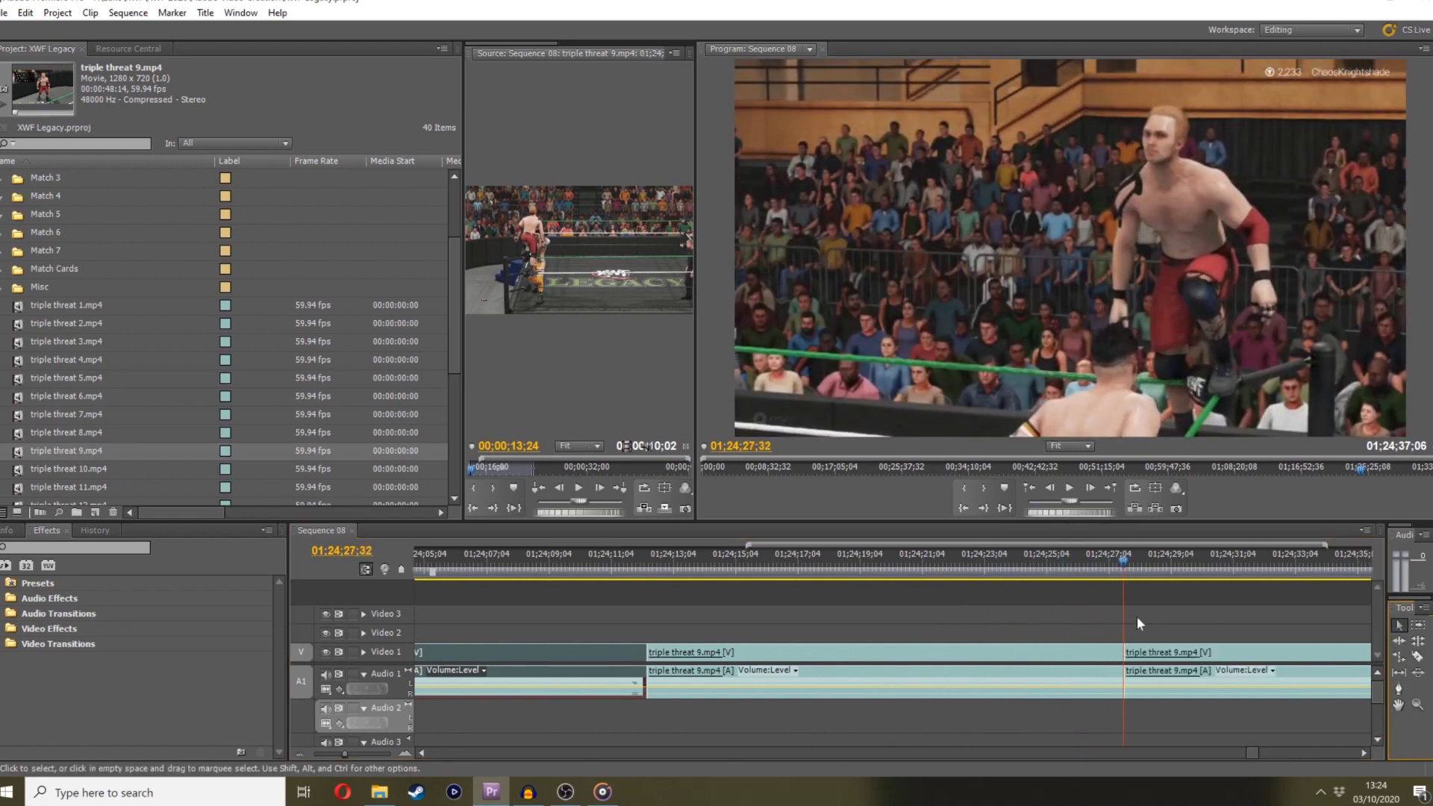
drag(946, 545, 921, 560)
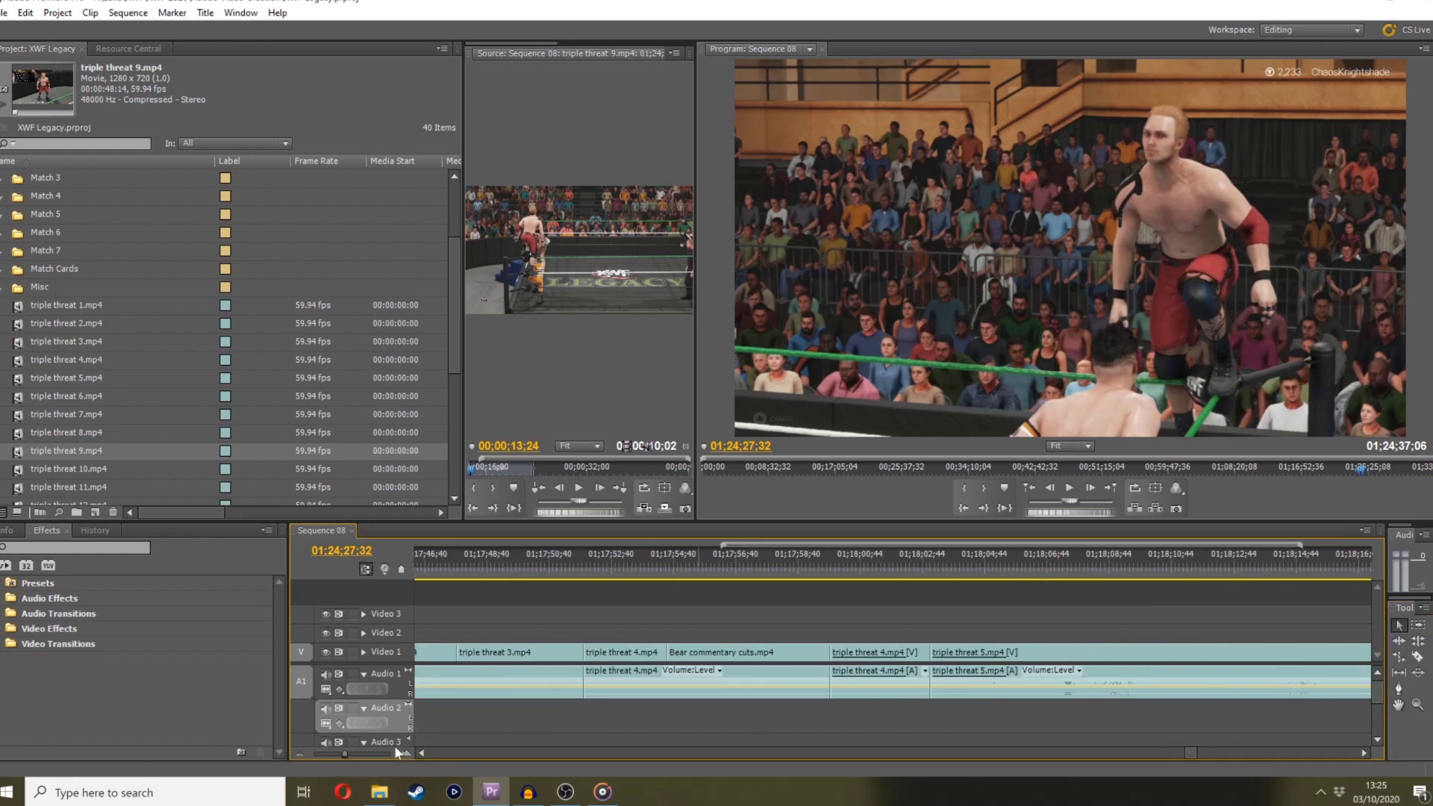
drag(344, 754, 308, 764)
key(equal)
key(equal)
key(equal)
key(equal)
key(equal)
key(equal)
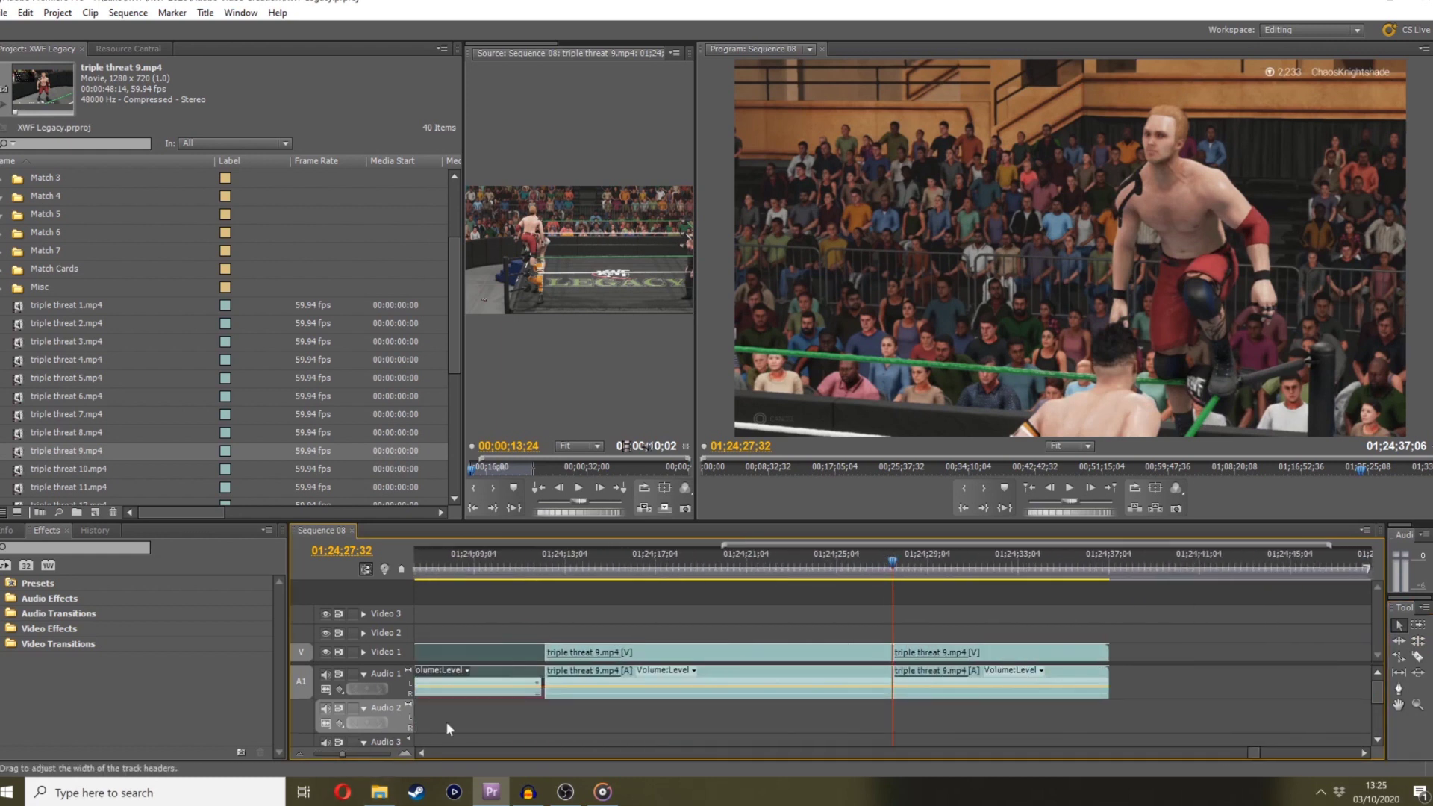
drag(625, 559, 845, 571)
click(826, 675)
key(Delete)
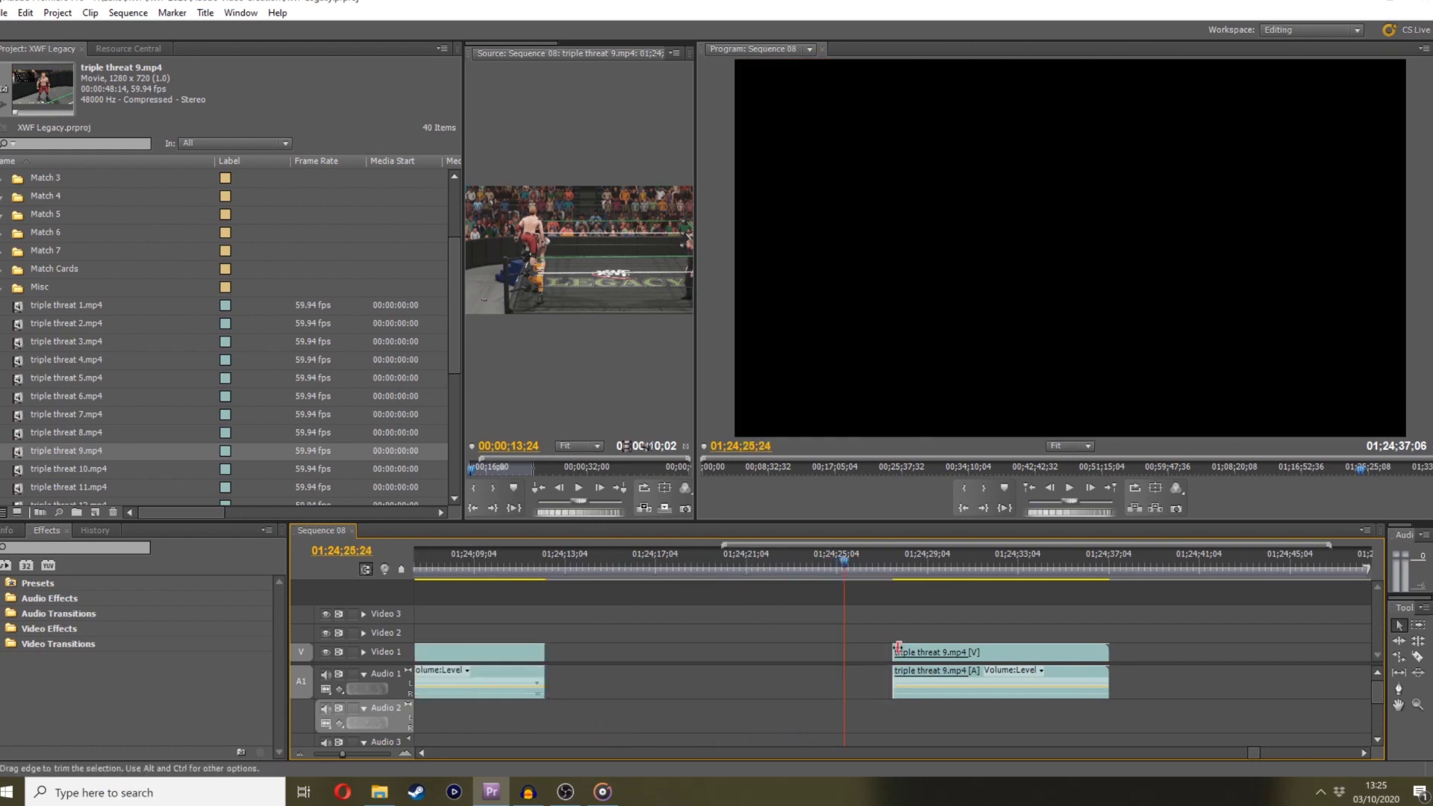
drag(912, 675, 603, 676)
drag(545, 576, 958, 560)
Unlink the last triple threat 9 piece and delete its audio
right_click(808, 679)
click(766, 548)
right_click(789, 691)
click(838, 267)
click(830, 732)
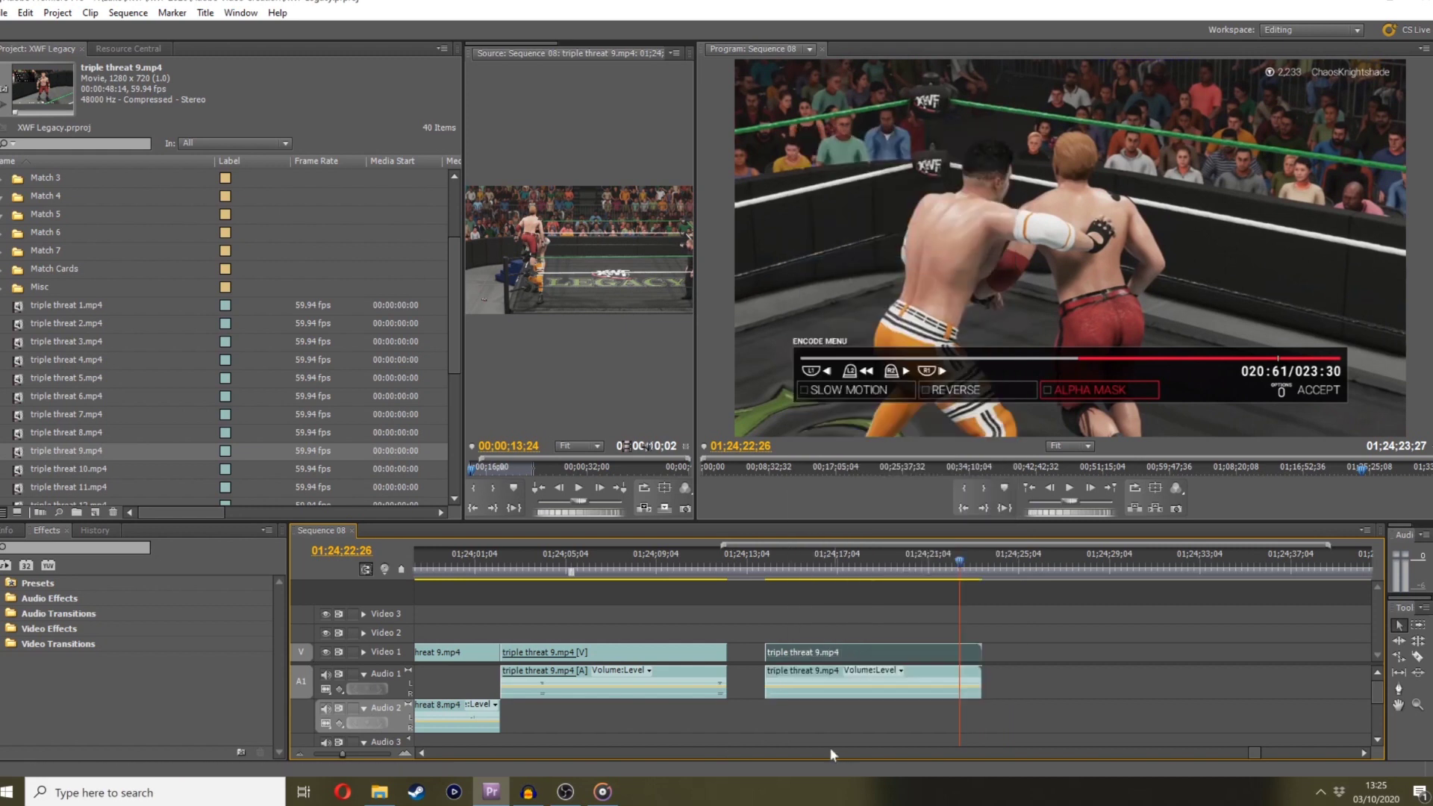
click(824, 686)
key(Delete)
drag(770, 560, 781, 560)
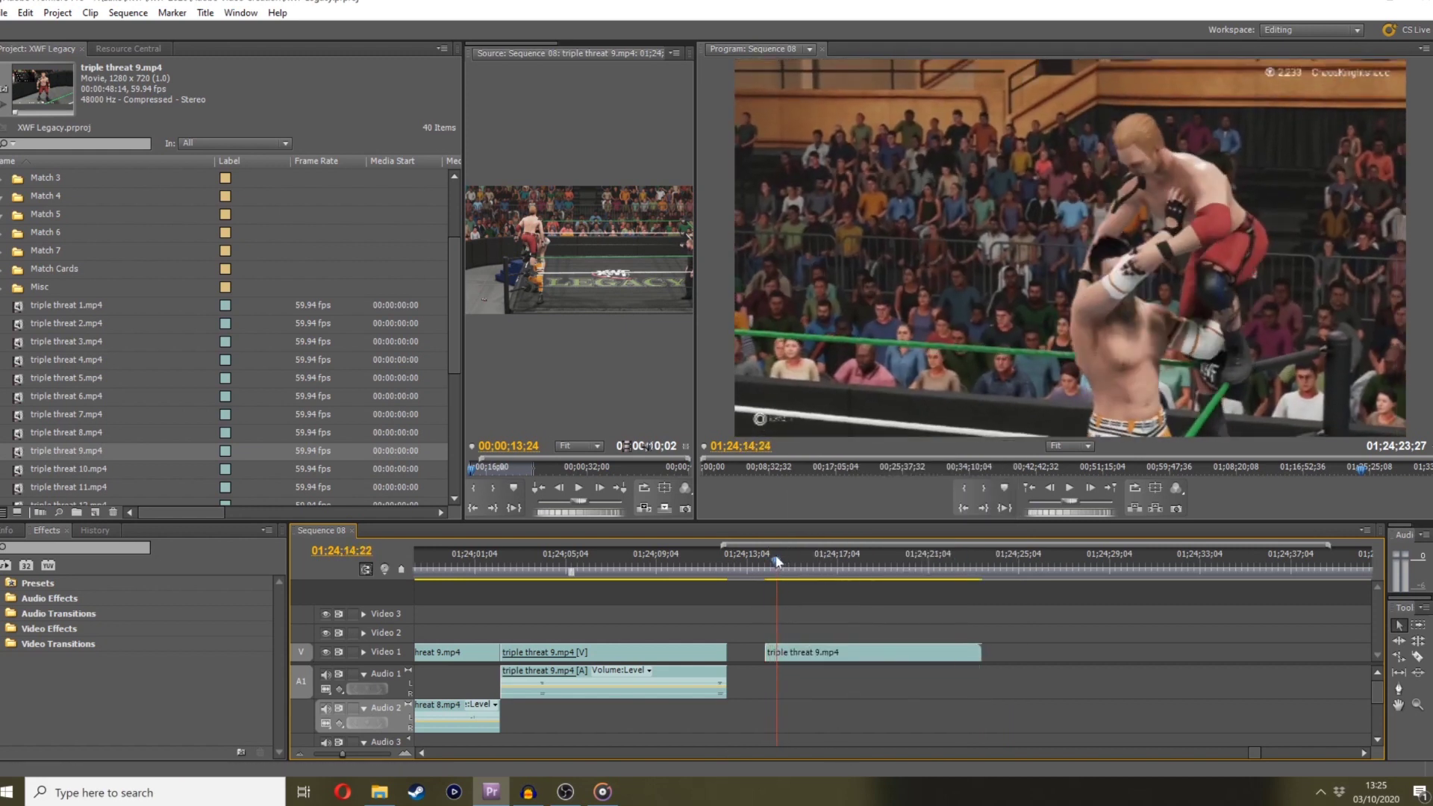
Move the last triple threat 9 piece up to Video 2, aligned and trimmed at the chosen start
mouse_move(783, 657)
mouse_down()
mouse_move(634, 632)
mouse_move(784, 633)
mouse_up()
click(506, 575)
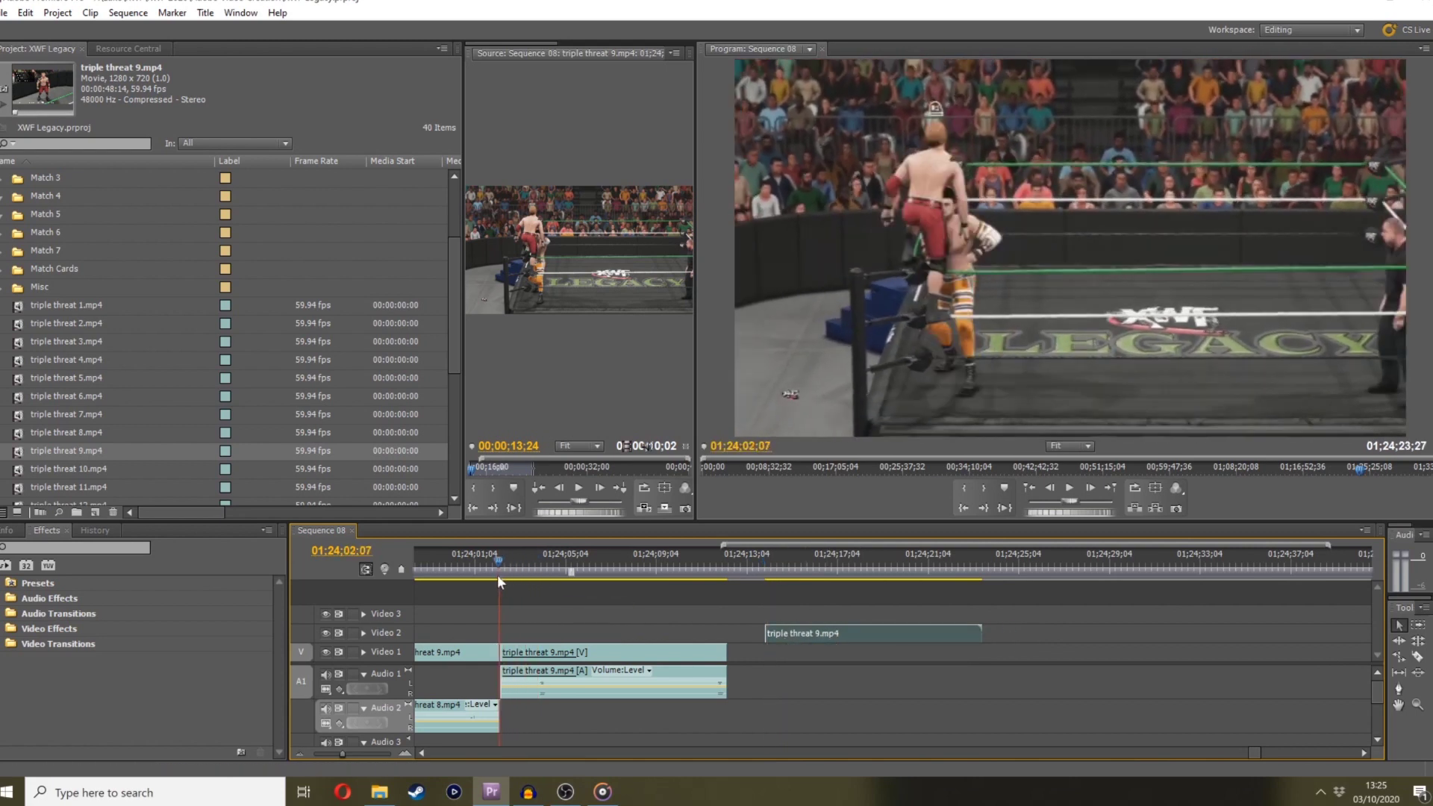
click(500, 574)
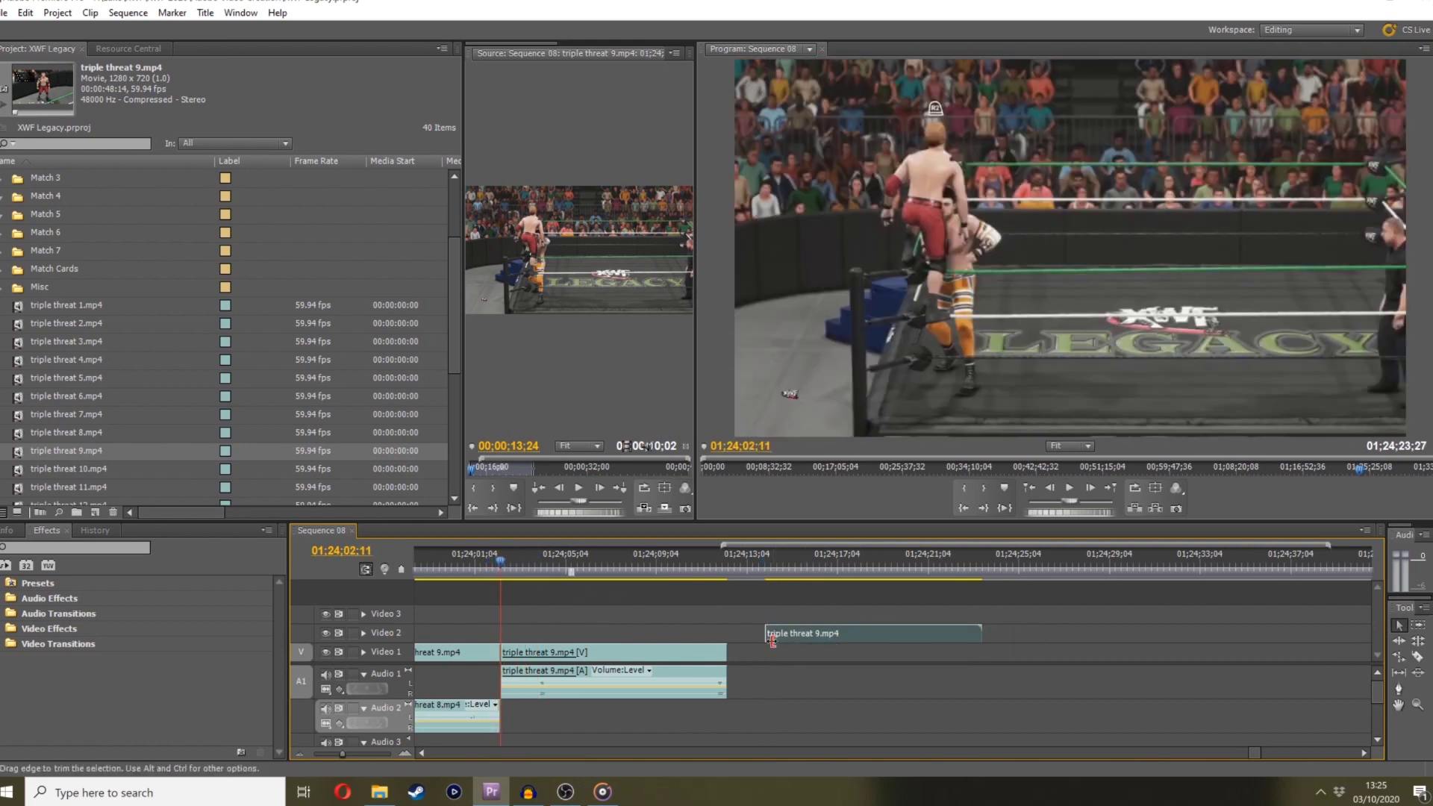
drag(772, 635, 509, 634)
click(485, 573)
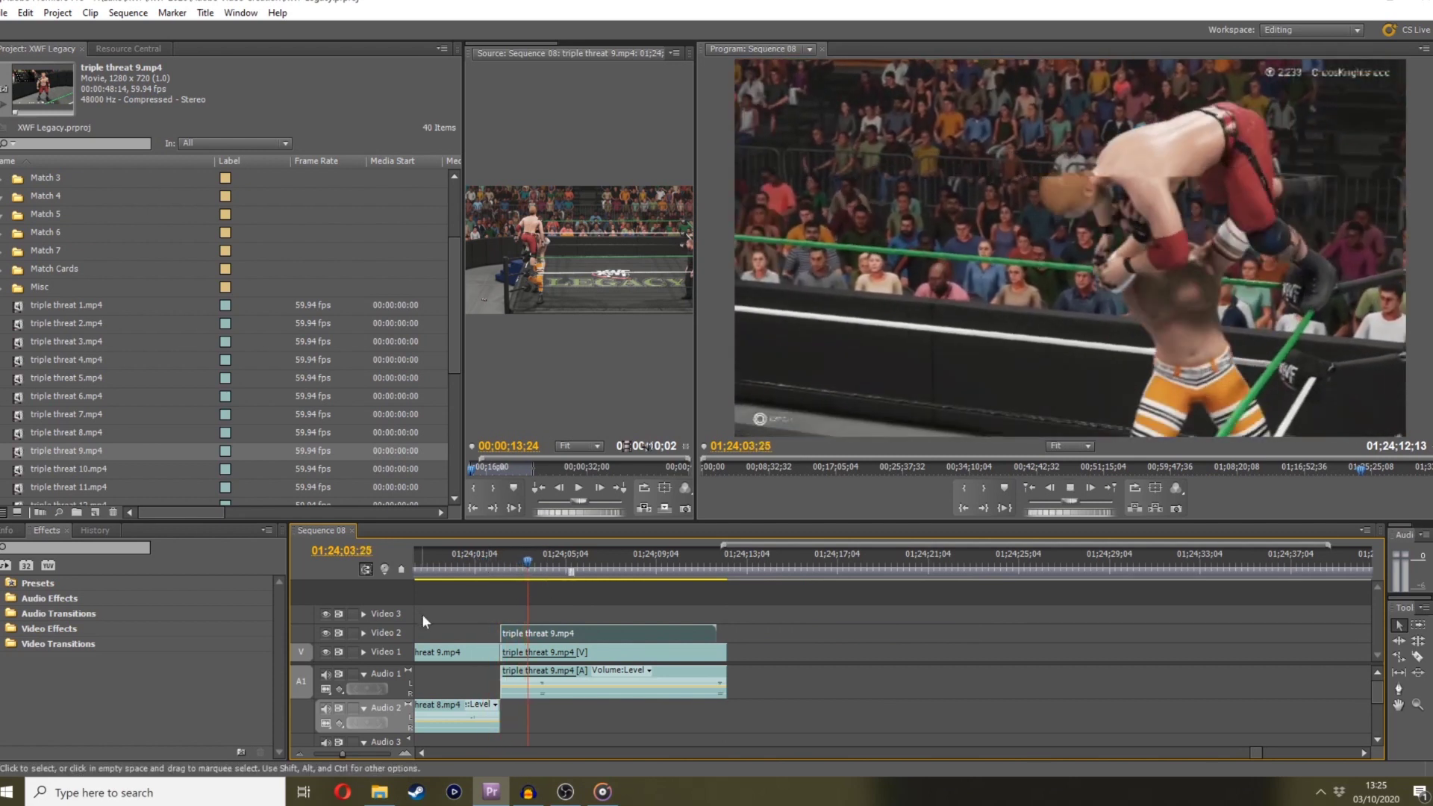
key(space)
drag(342, 754, 361, 755)
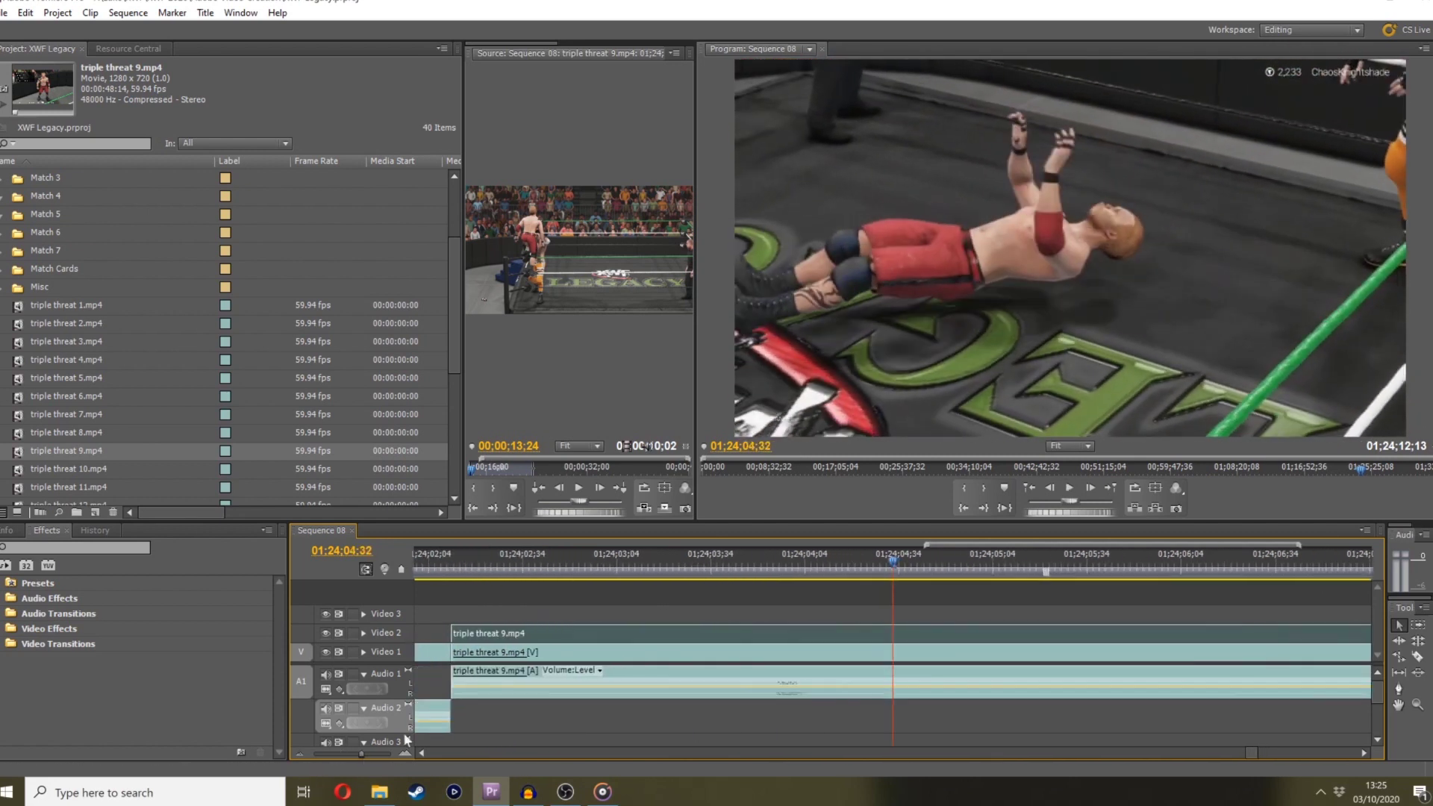
drag(453, 633, 473, 634)
drag(483, 636, 463, 635)
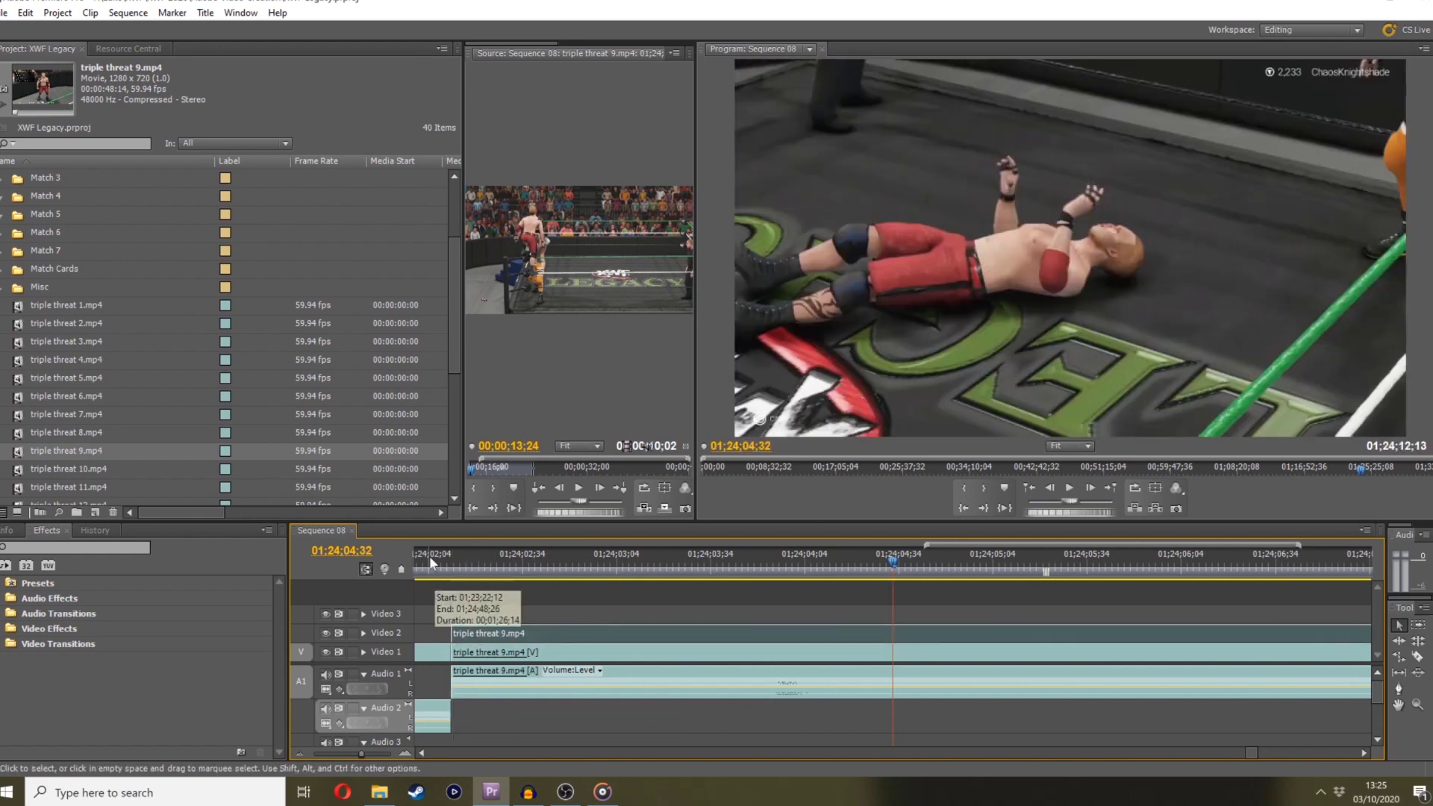
click(428, 558)
key(space)
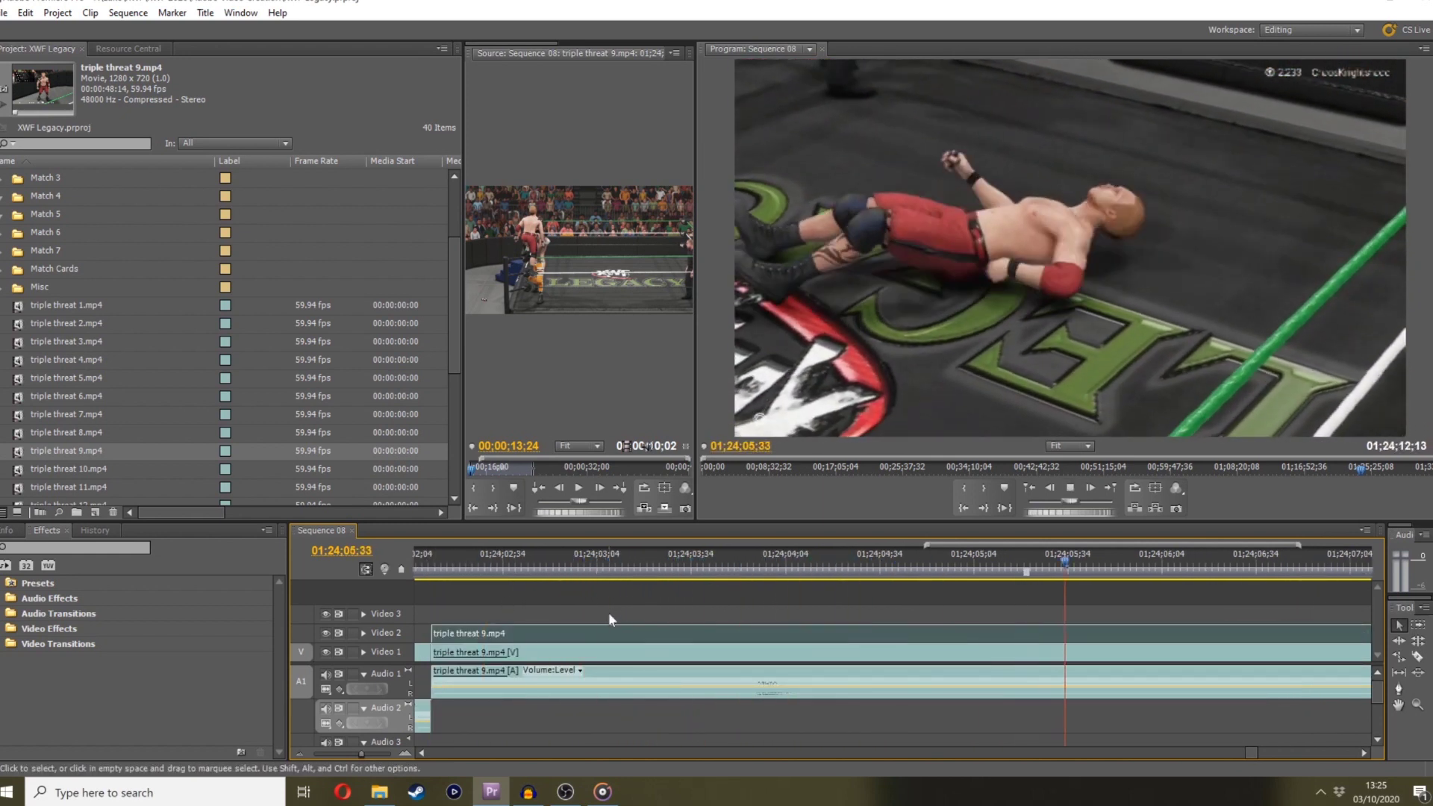
key(space)
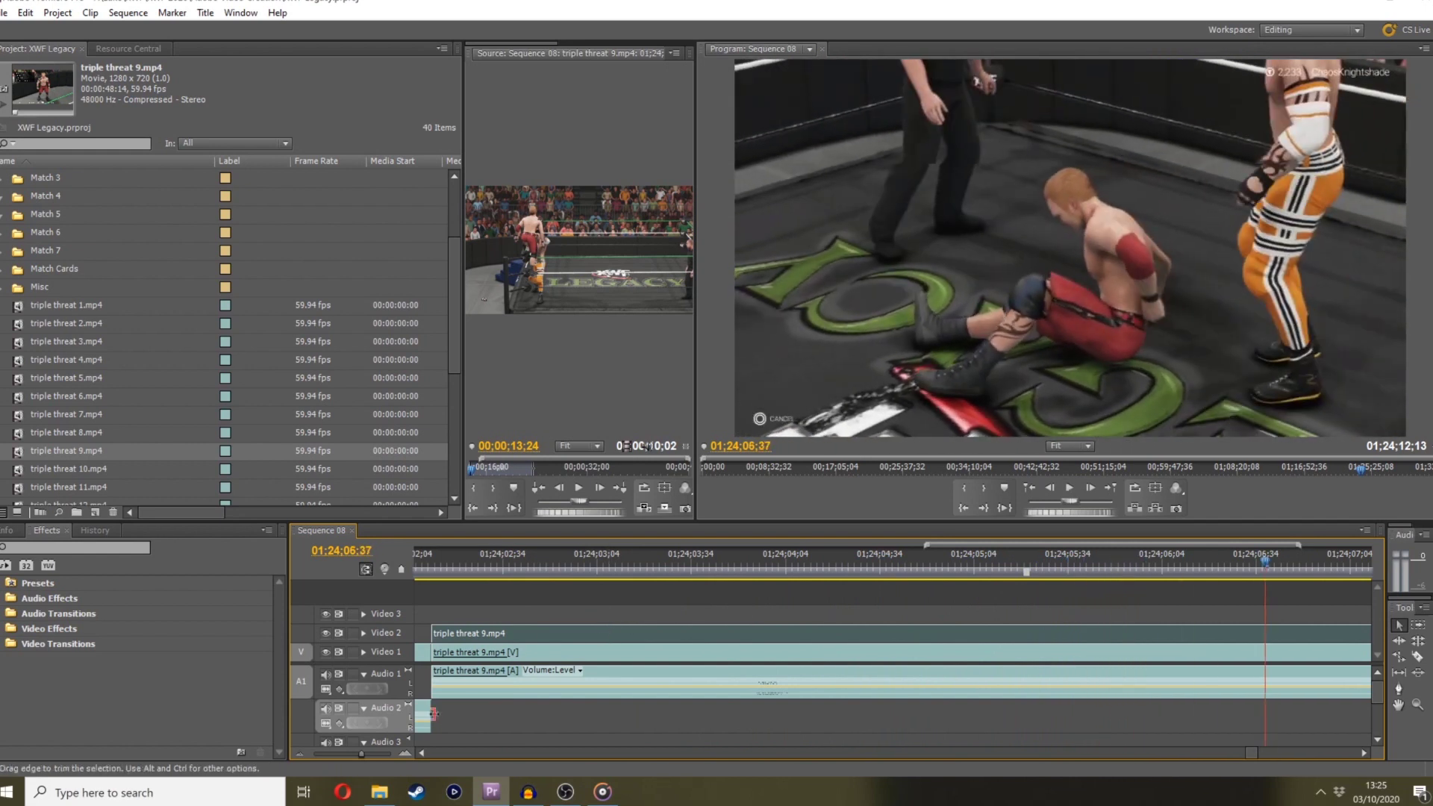
Review the Video 2 piece around 01;24;07–01;24;09, then add triple threat 10.mp4 to the sequence
drag(361, 755, 347, 755)
click(1017, 571)
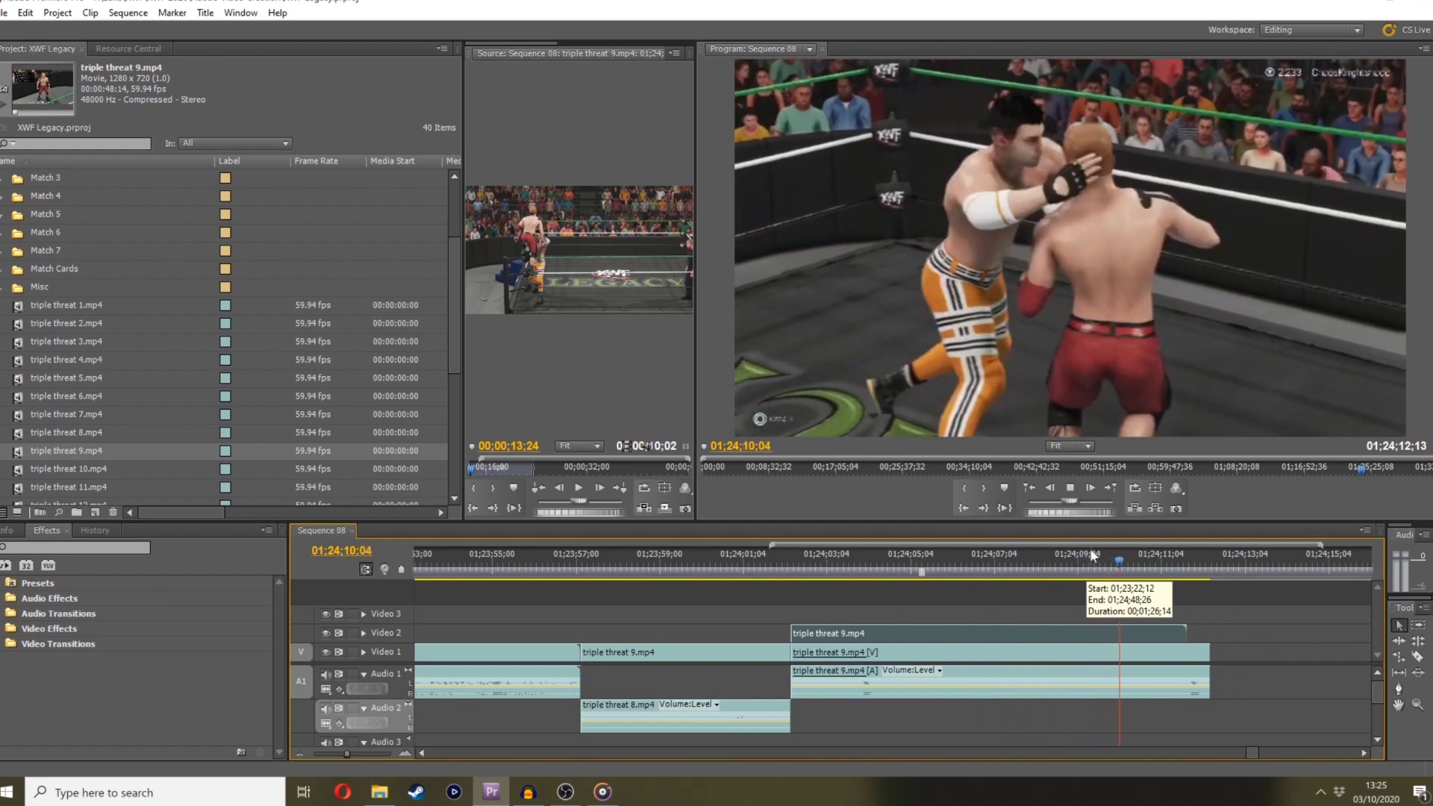
click(1071, 561)
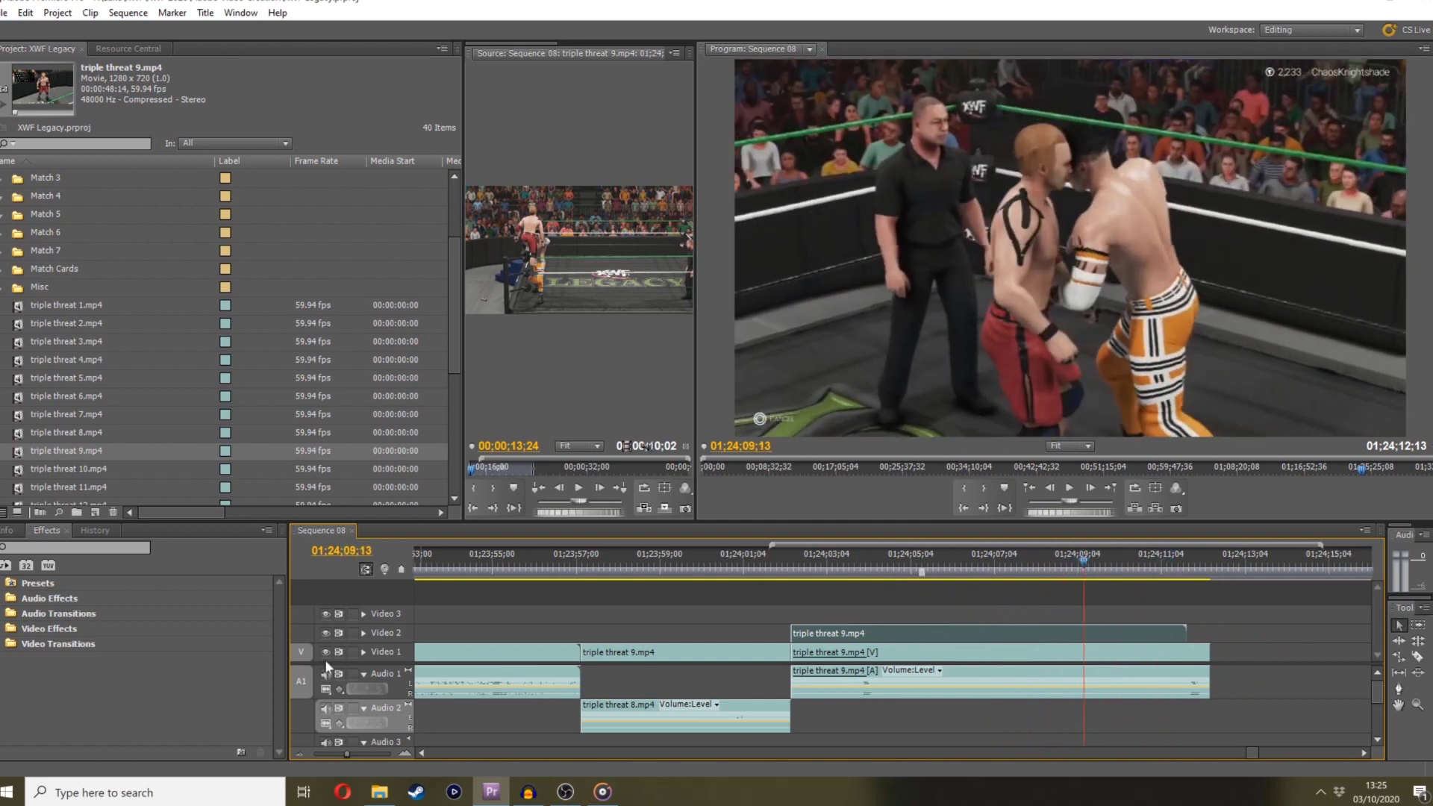
drag(338, 746, 336, 749)
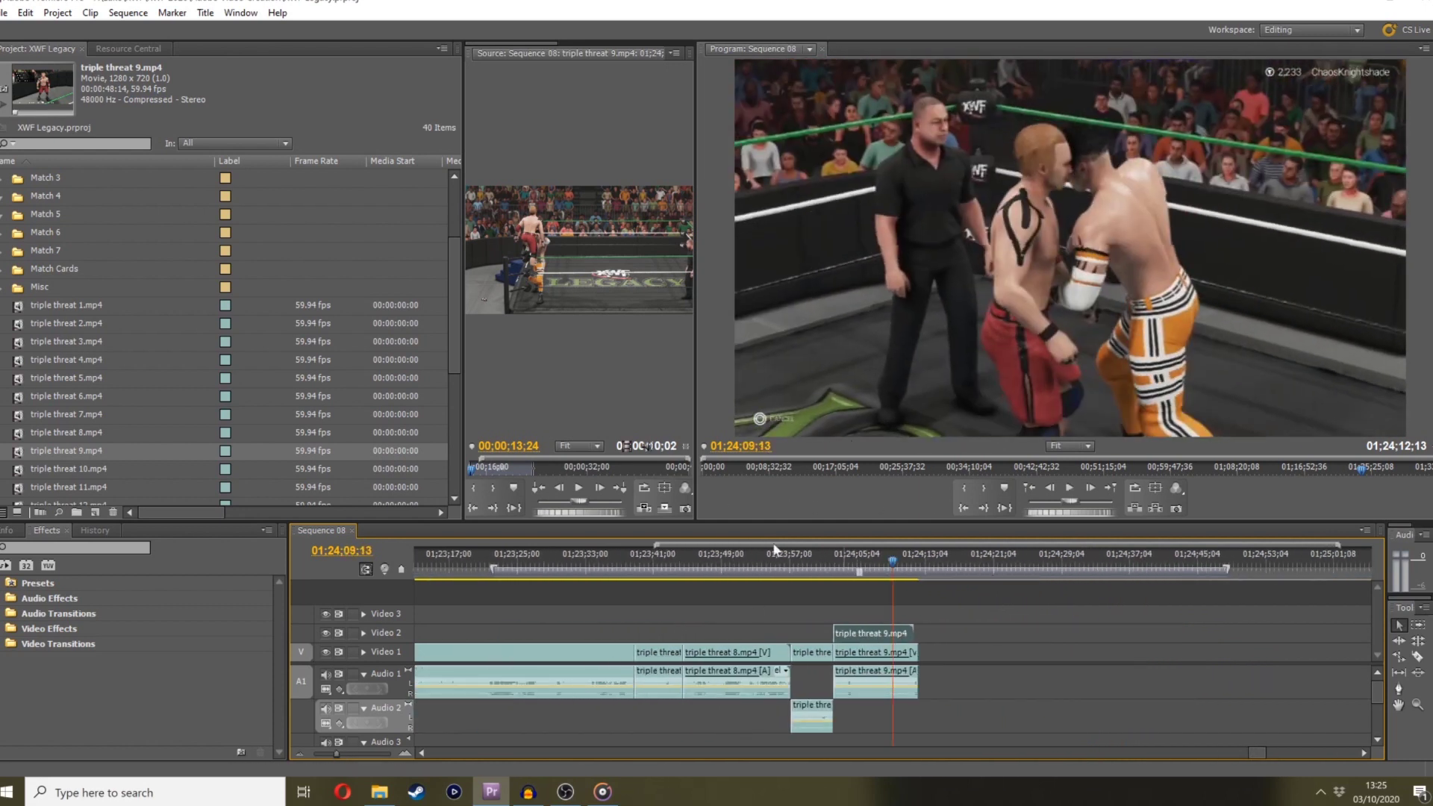
drag(337, 753, 341, 754)
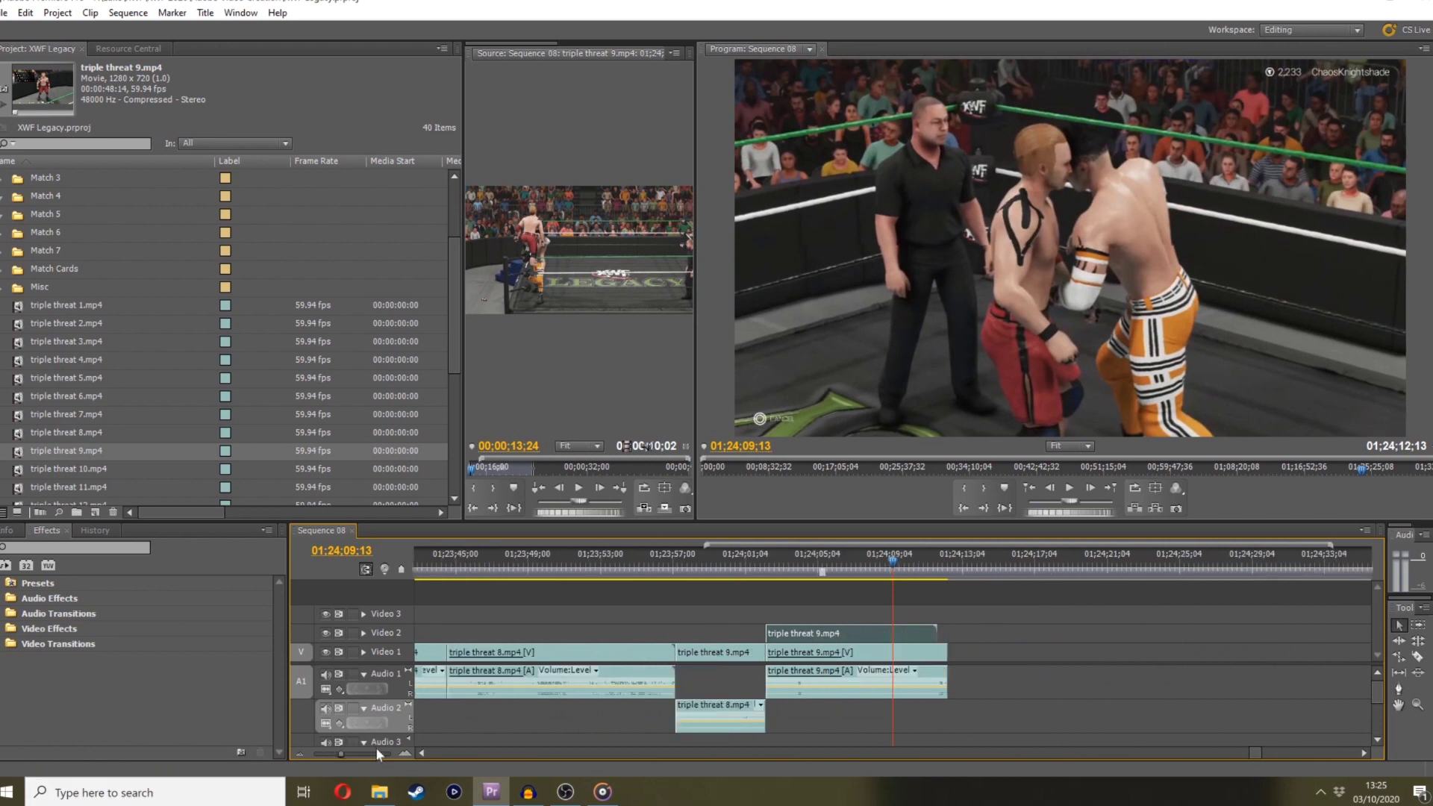
click(925, 632)
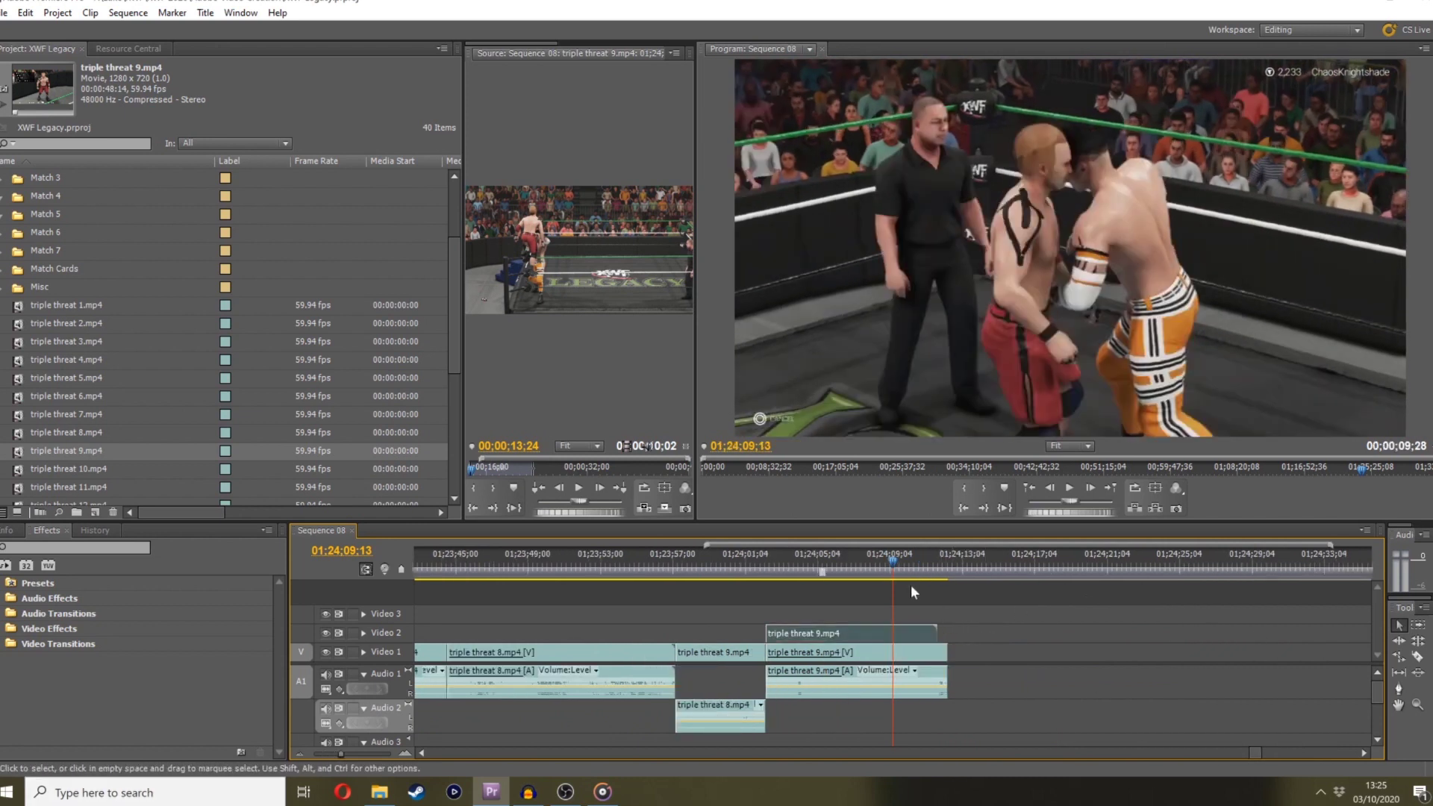
mouse_move(880, 570)
mouse_down()
mouse_move(864, 573)
mouse_move(951, 569)
mouse_move(854, 570)
mouse_up()
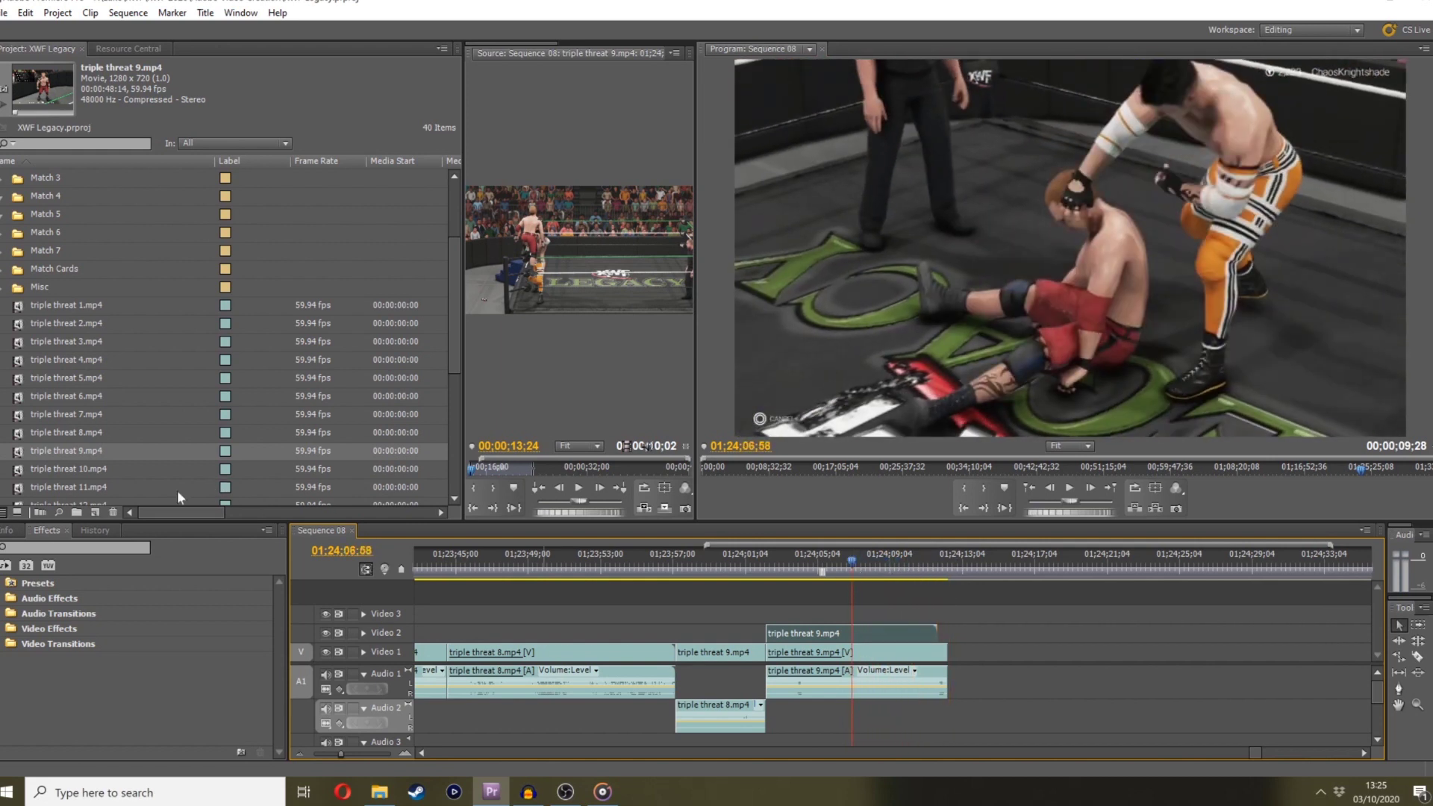
drag(43, 475, 1028, 675)
Set triple threat 10's audio on Audio 1 and scrub its footage to 01;24;14;52
click(1001, 568)
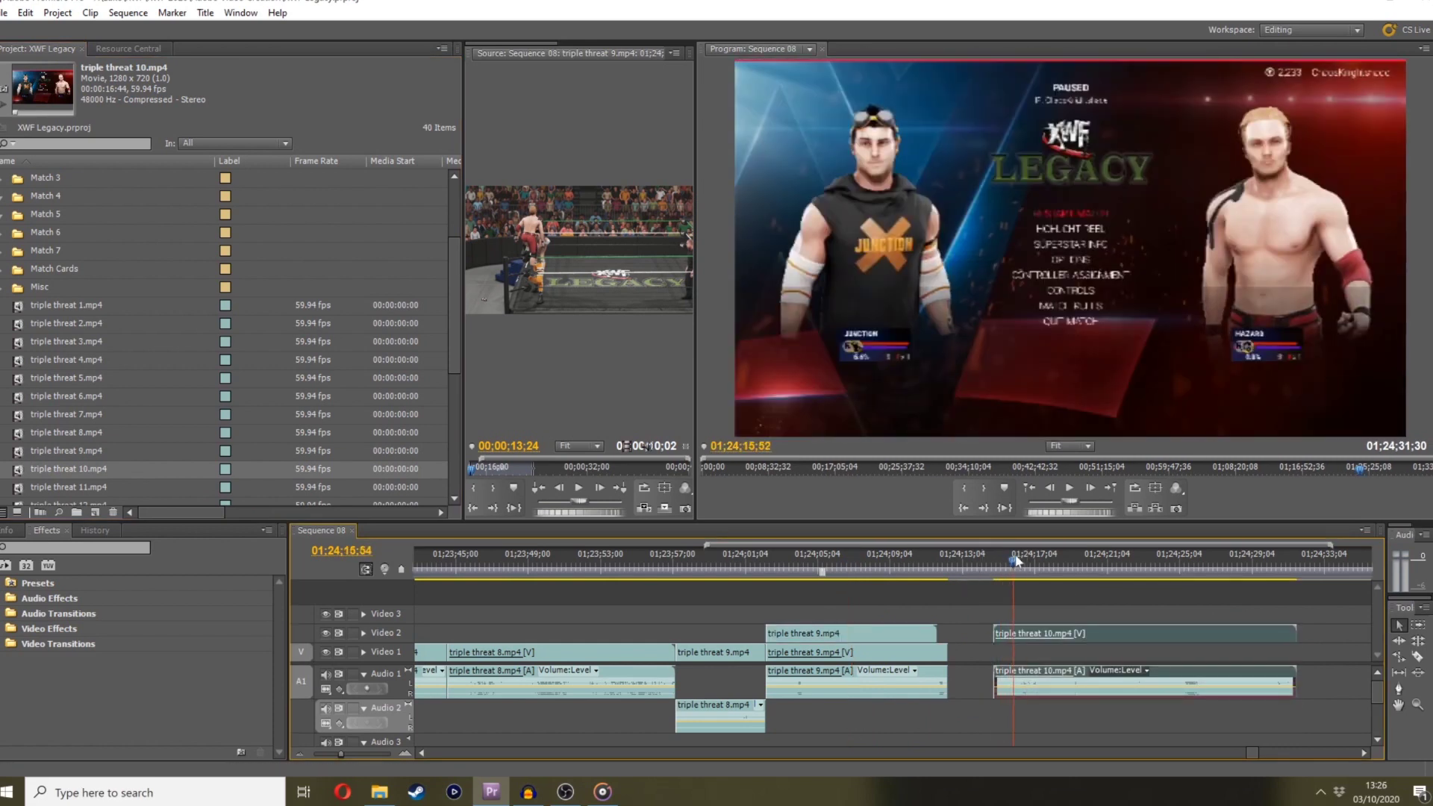
drag(1016, 561, 1020, 515)
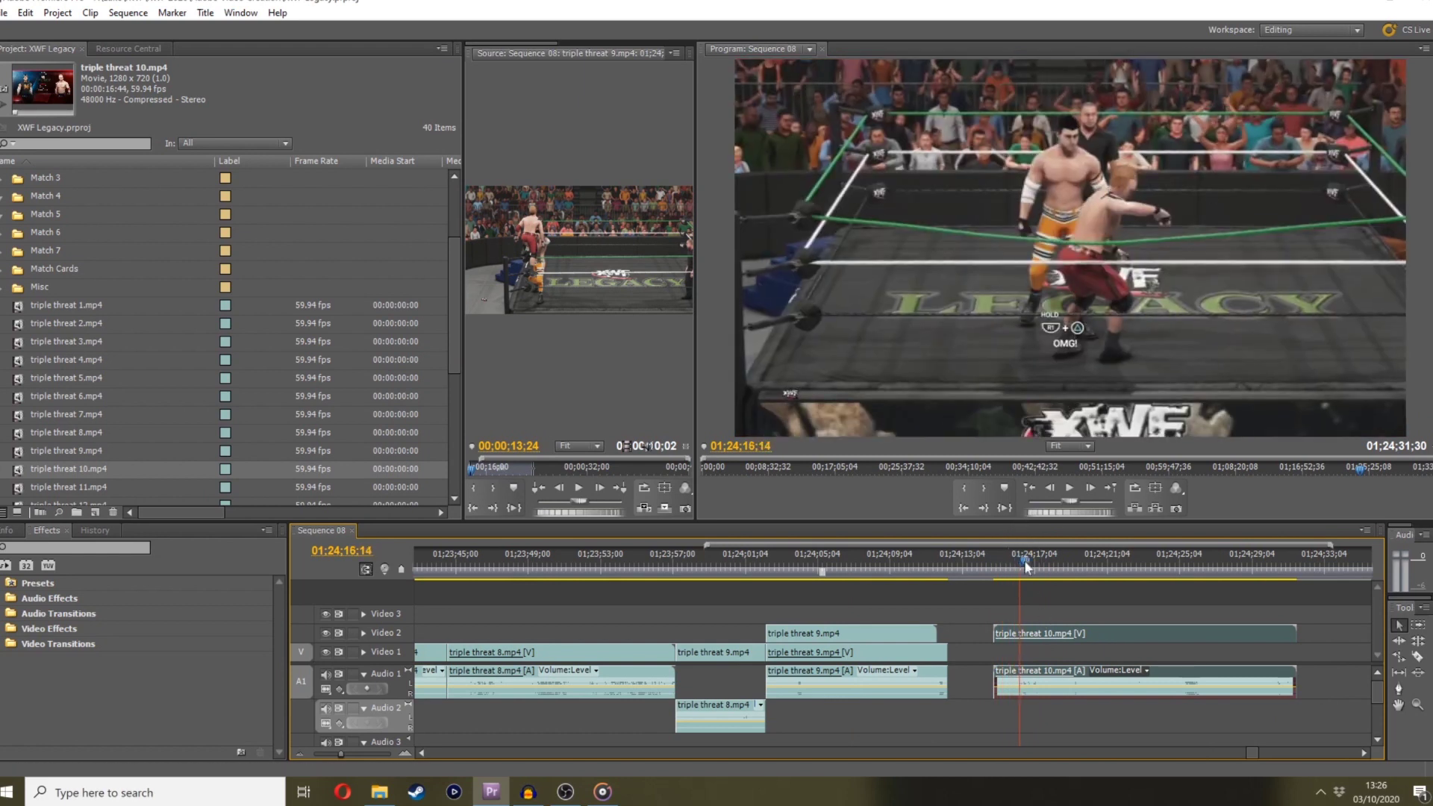
drag(1025, 567, 1087, 501)
scroll(1008, 551, up, 3)
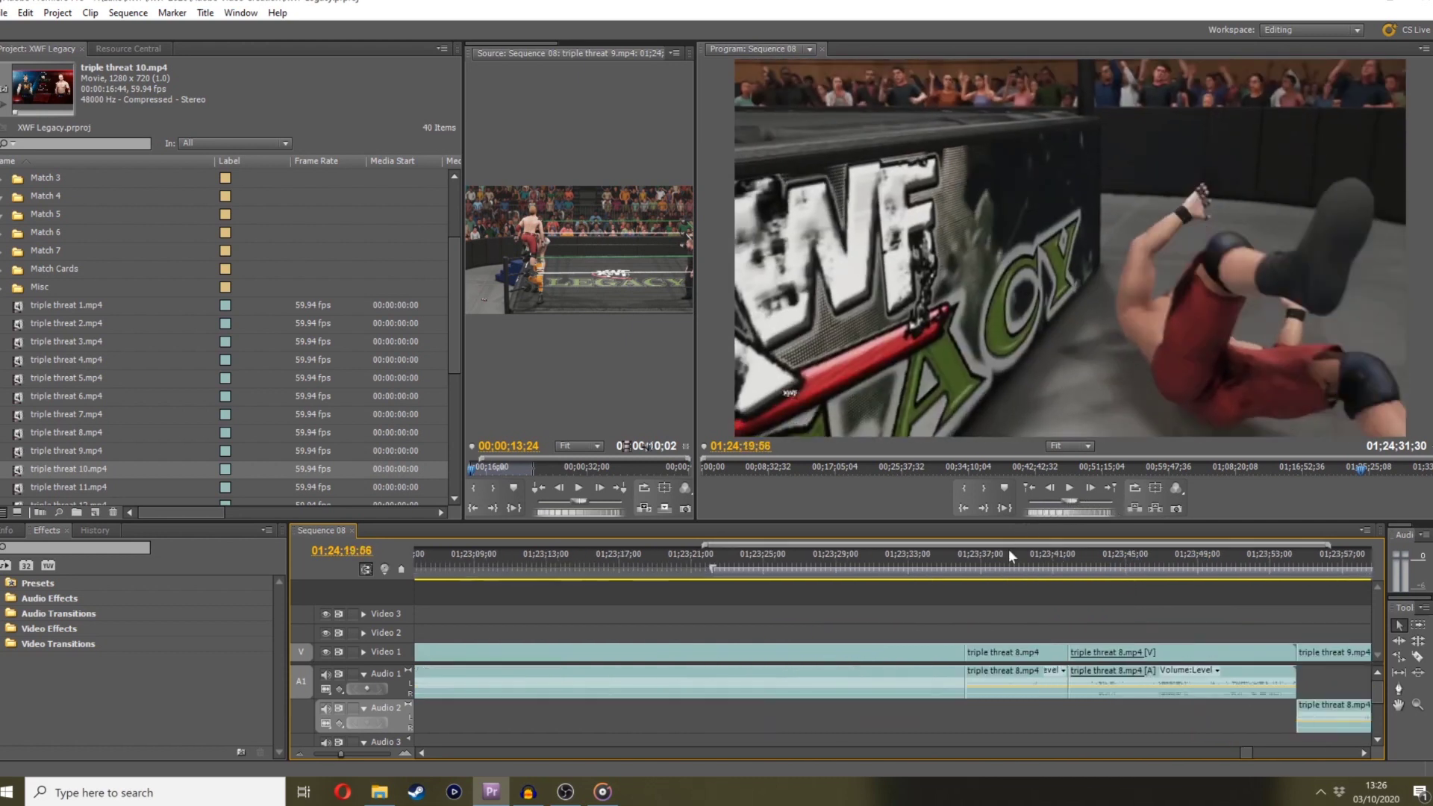
click(899, 565)
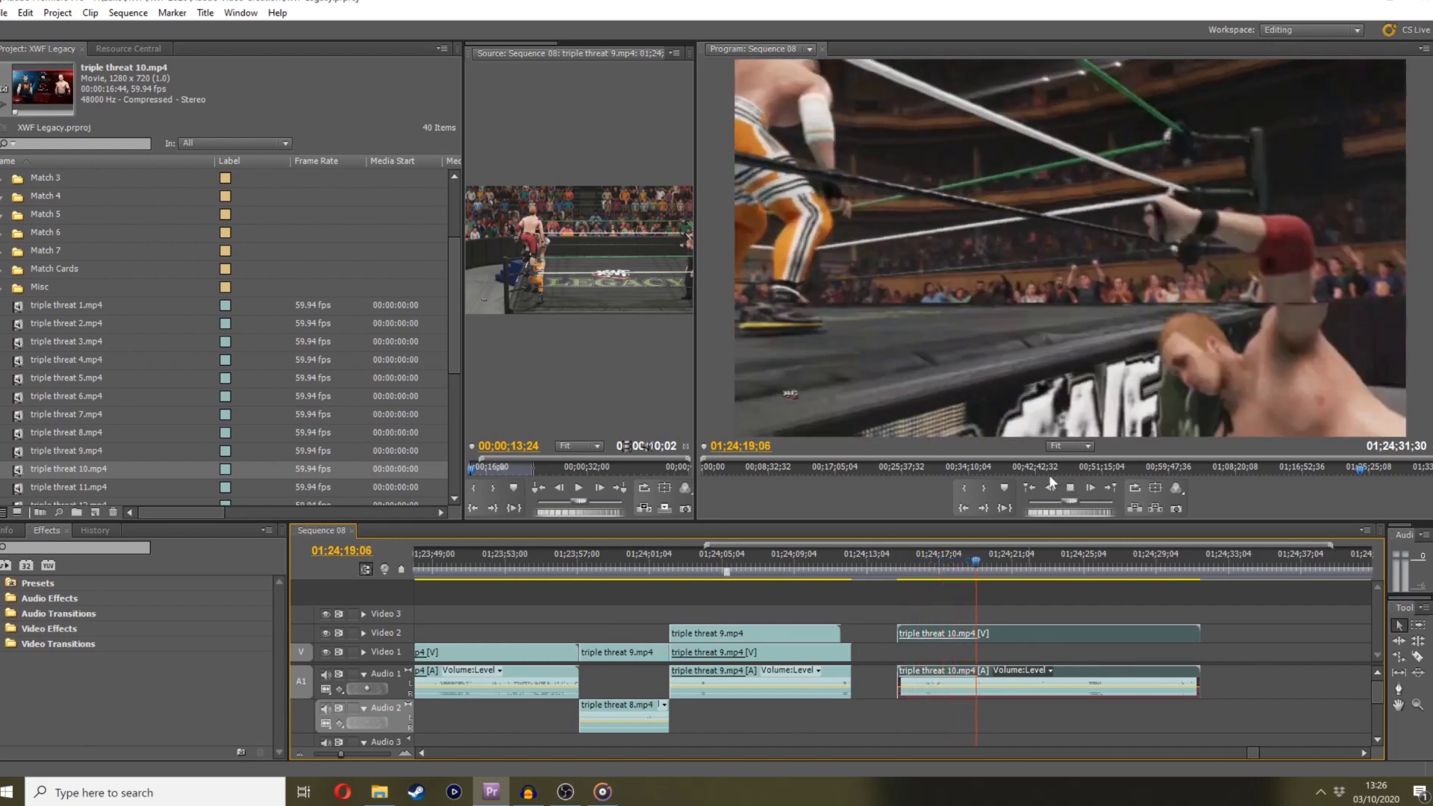
key(space)
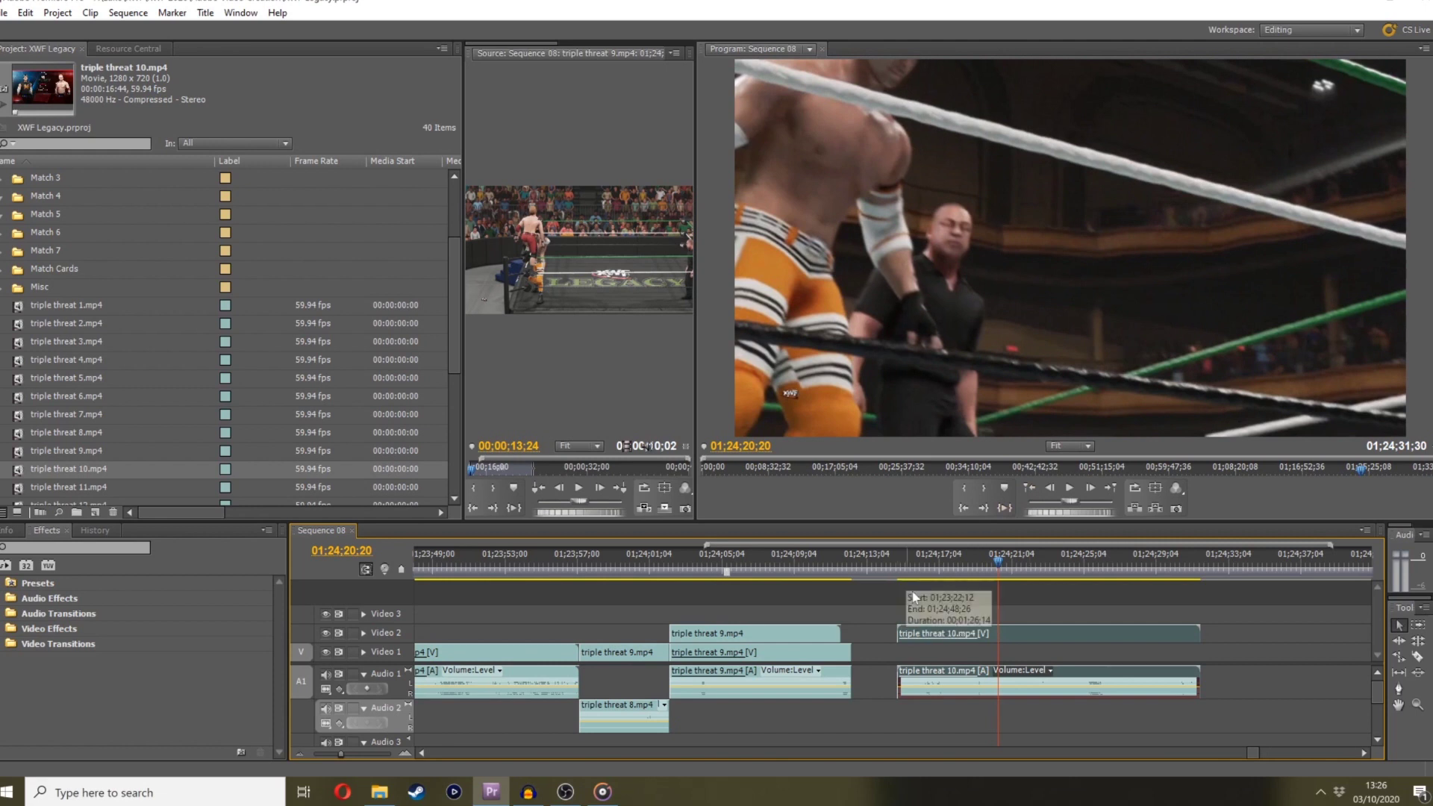
Place triple threat 10 on Video 2 at 01;24;08, trim its start, and butt it against clip 9
drag(912, 634, 855, 654)
click(828, 563)
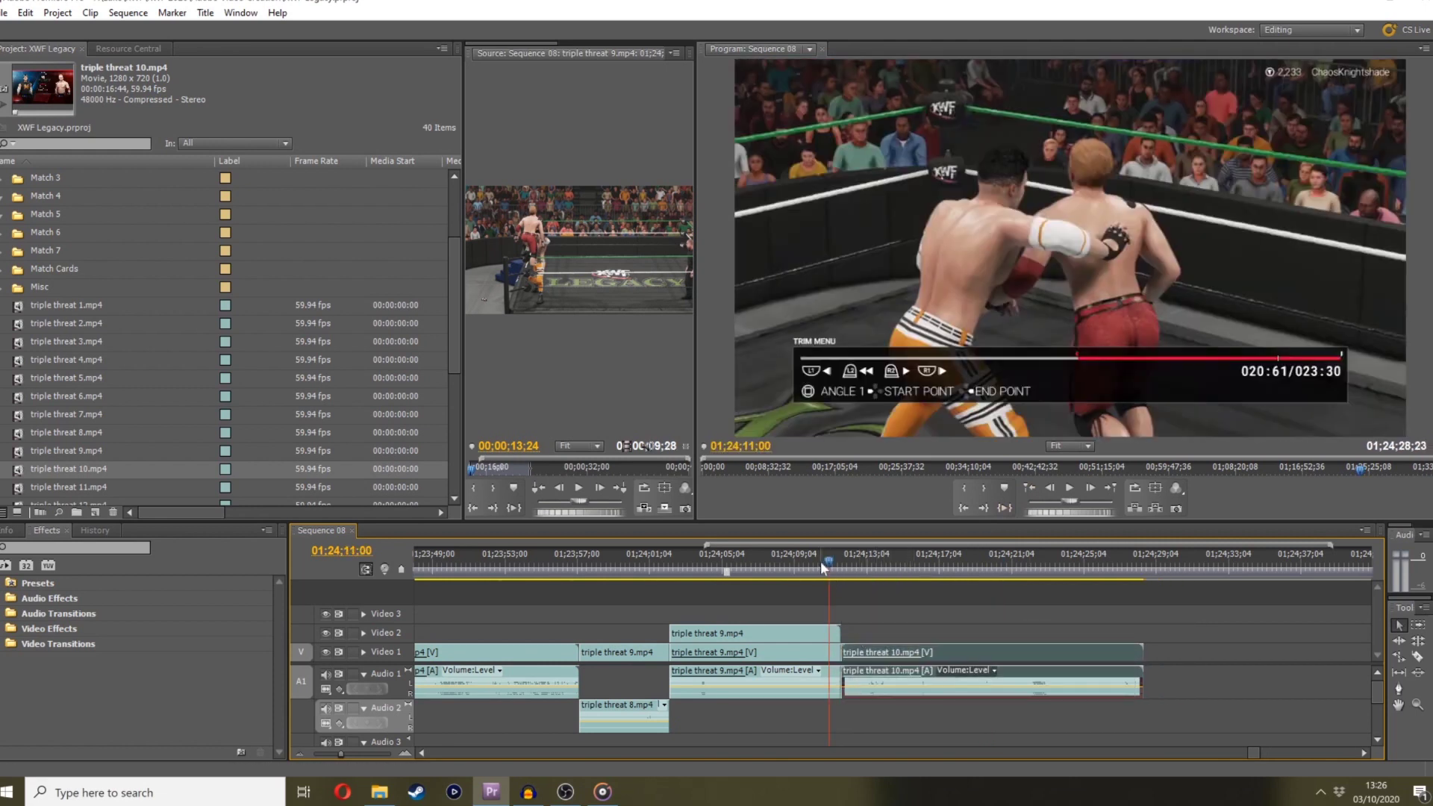
key(space)
click(782, 570)
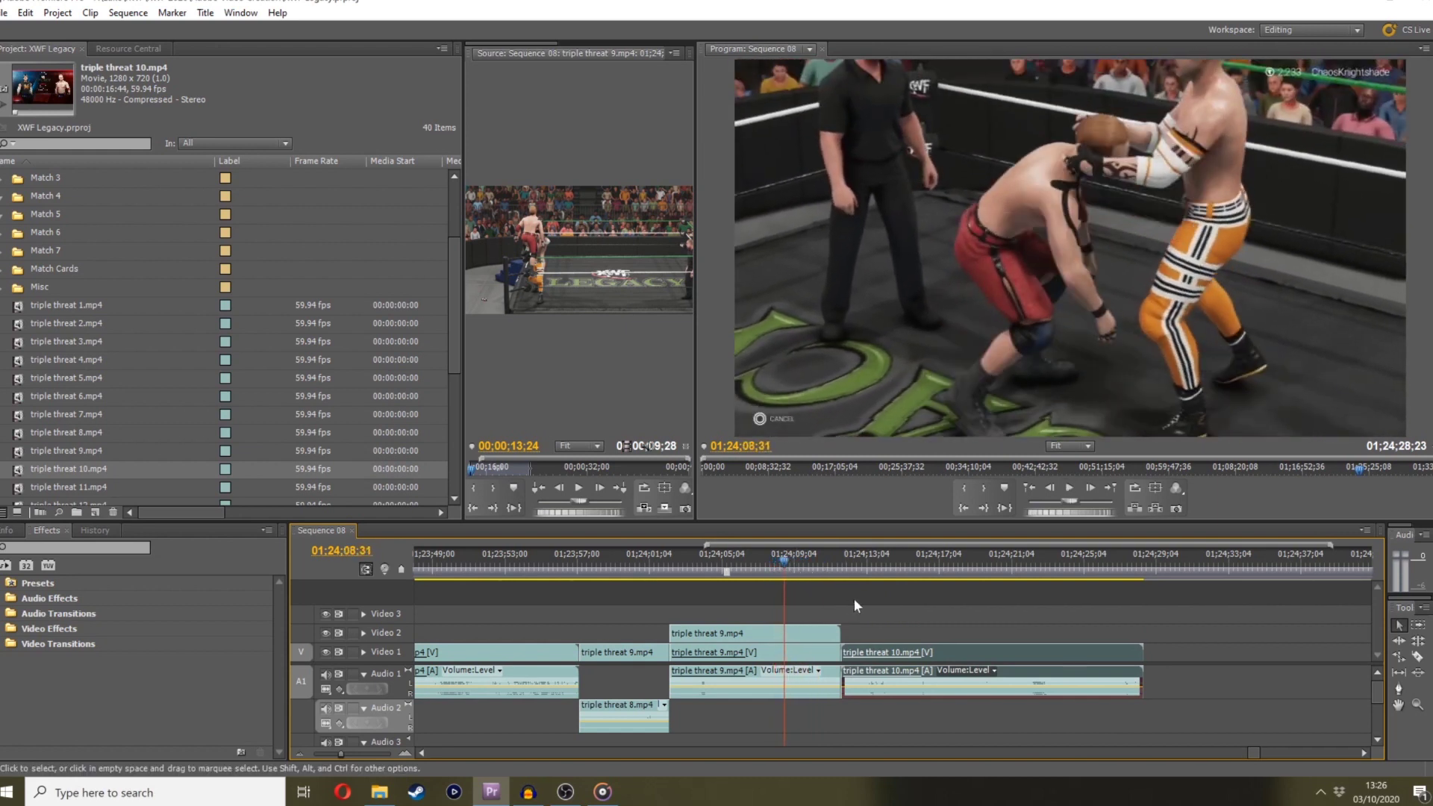
drag(868, 654, 821, 633)
click(786, 573)
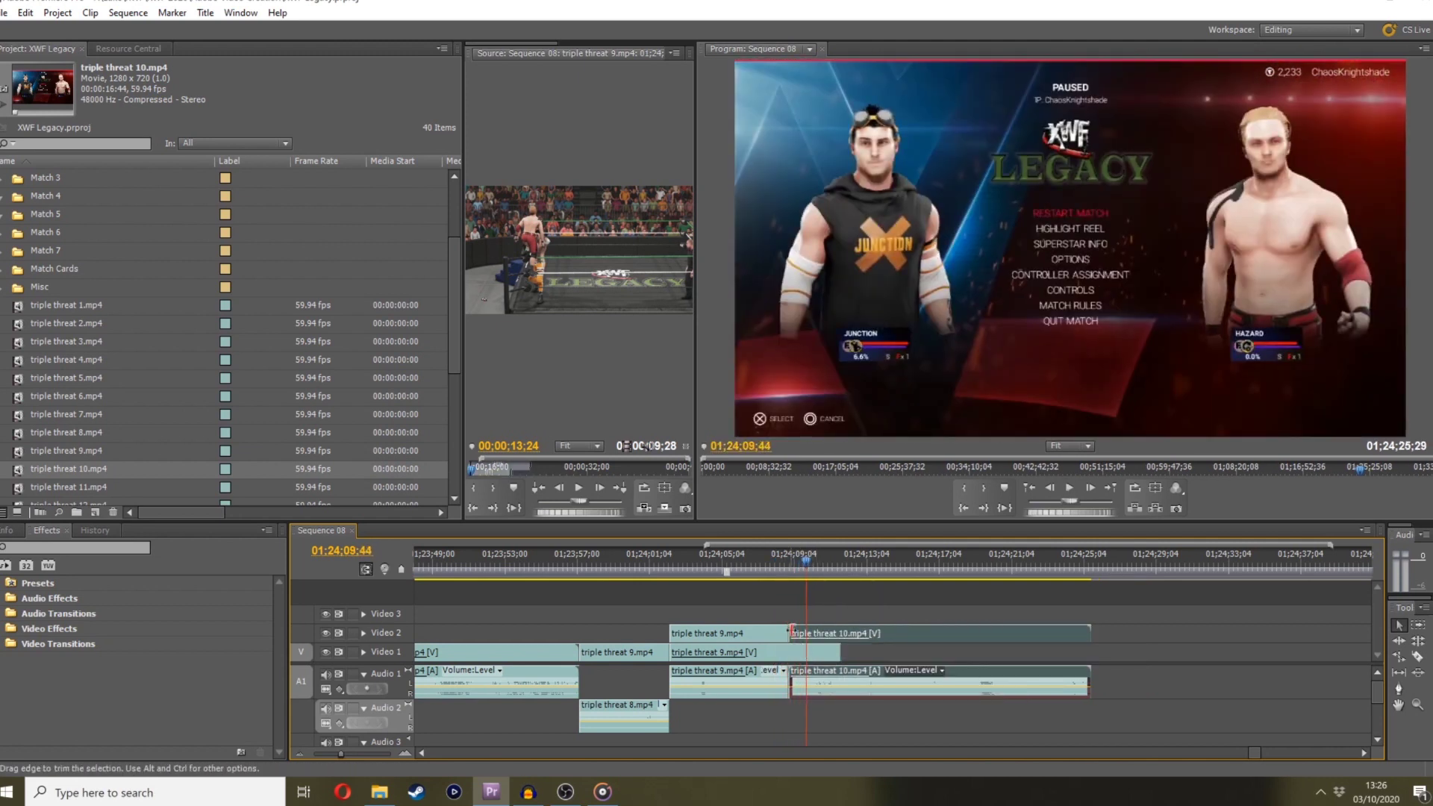
drag(793, 630, 825, 641)
click(777, 571)
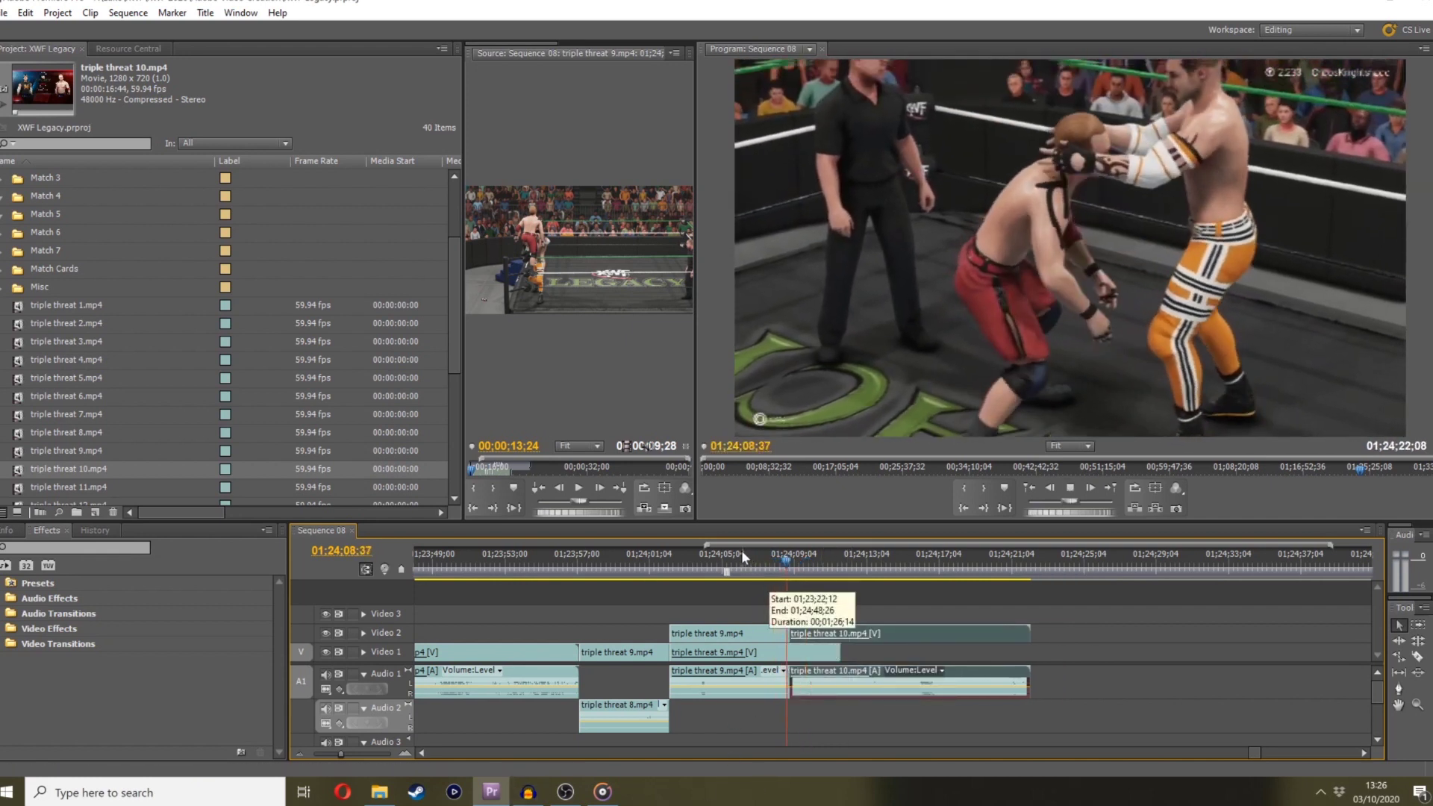
Trim triple threat 10.mp4's start near 01;24;08;21 and close the resulting gap
click(356, 752)
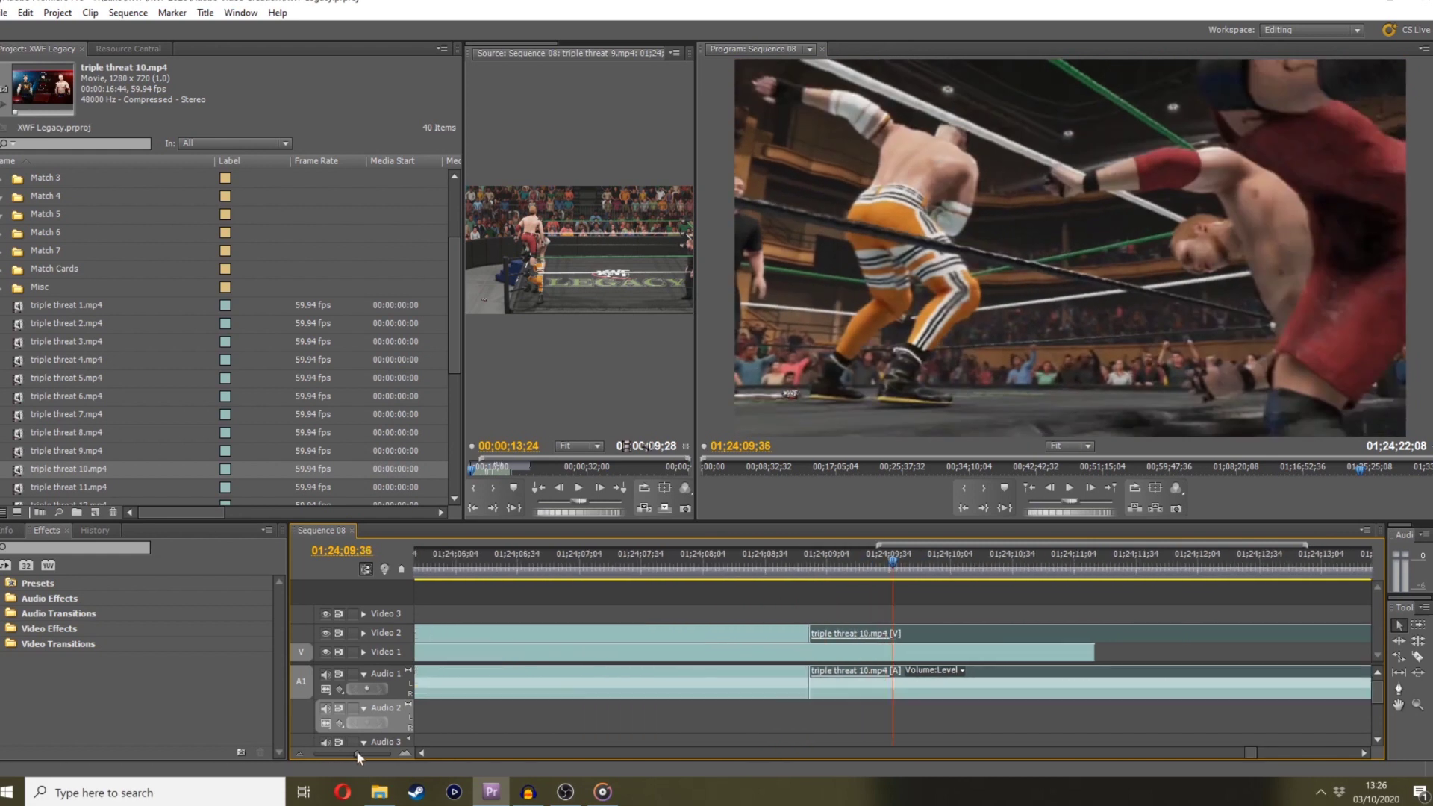
click(688, 574)
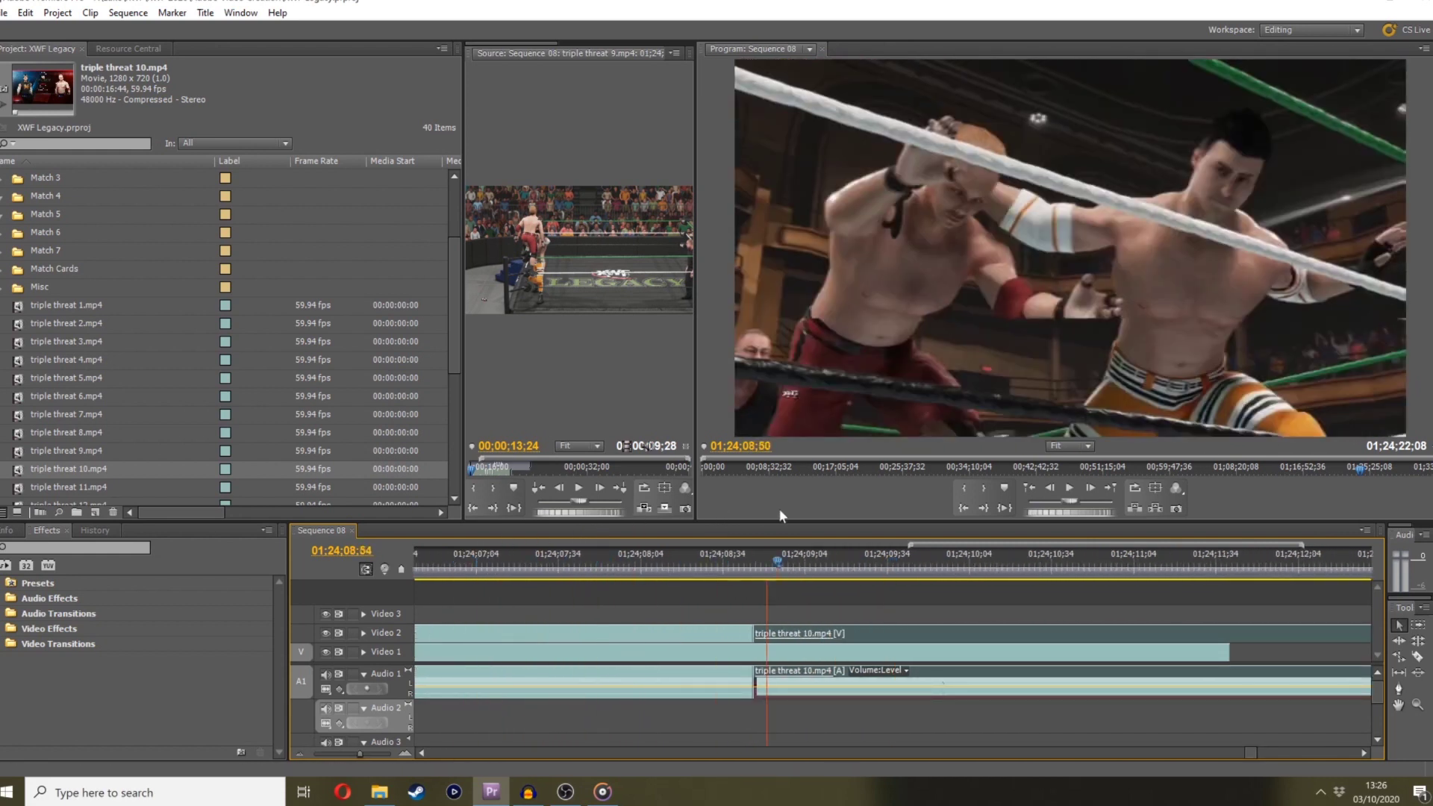
mouse_move(798, 625)
mouse_down()
mouse_move(871, 627)
mouse_move(762, 630)
mouse_move(775, 638)
mouse_up()
click(741, 575)
click(613, 573)
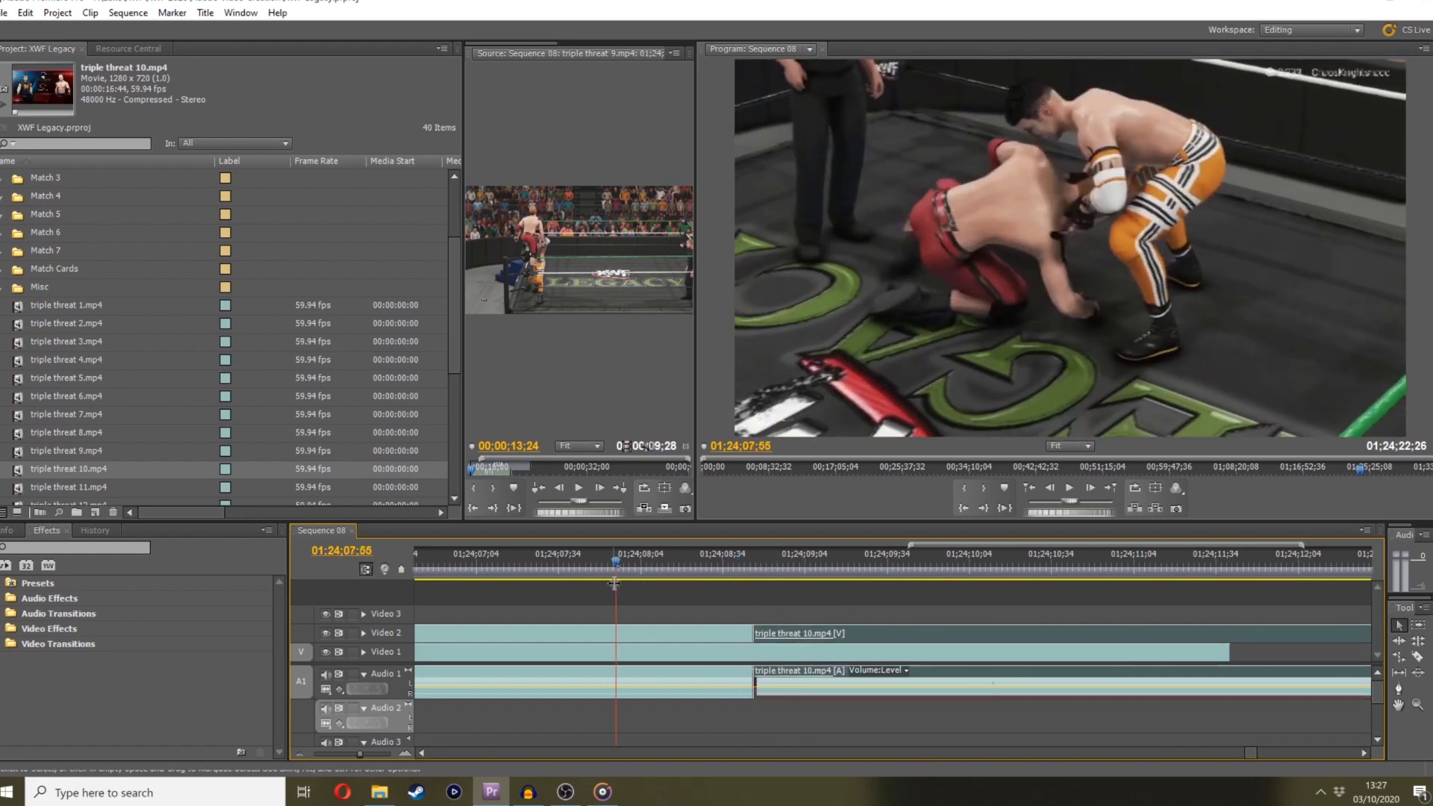
key(space)
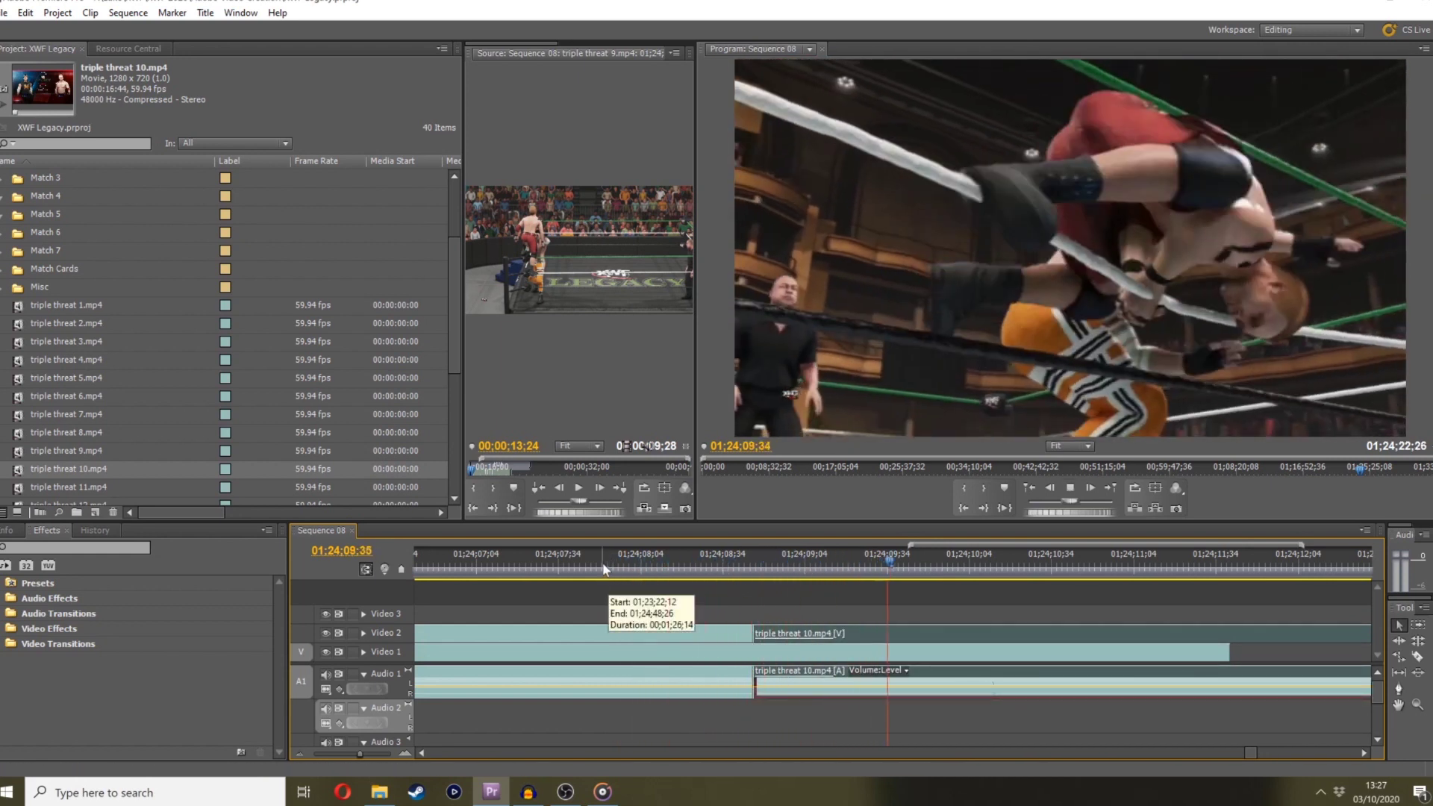
Play from 01;24;07;40, step to 01;24;11;06, and razor the clip and its audio there
drag(690, 574, 420, 571)
key(space)
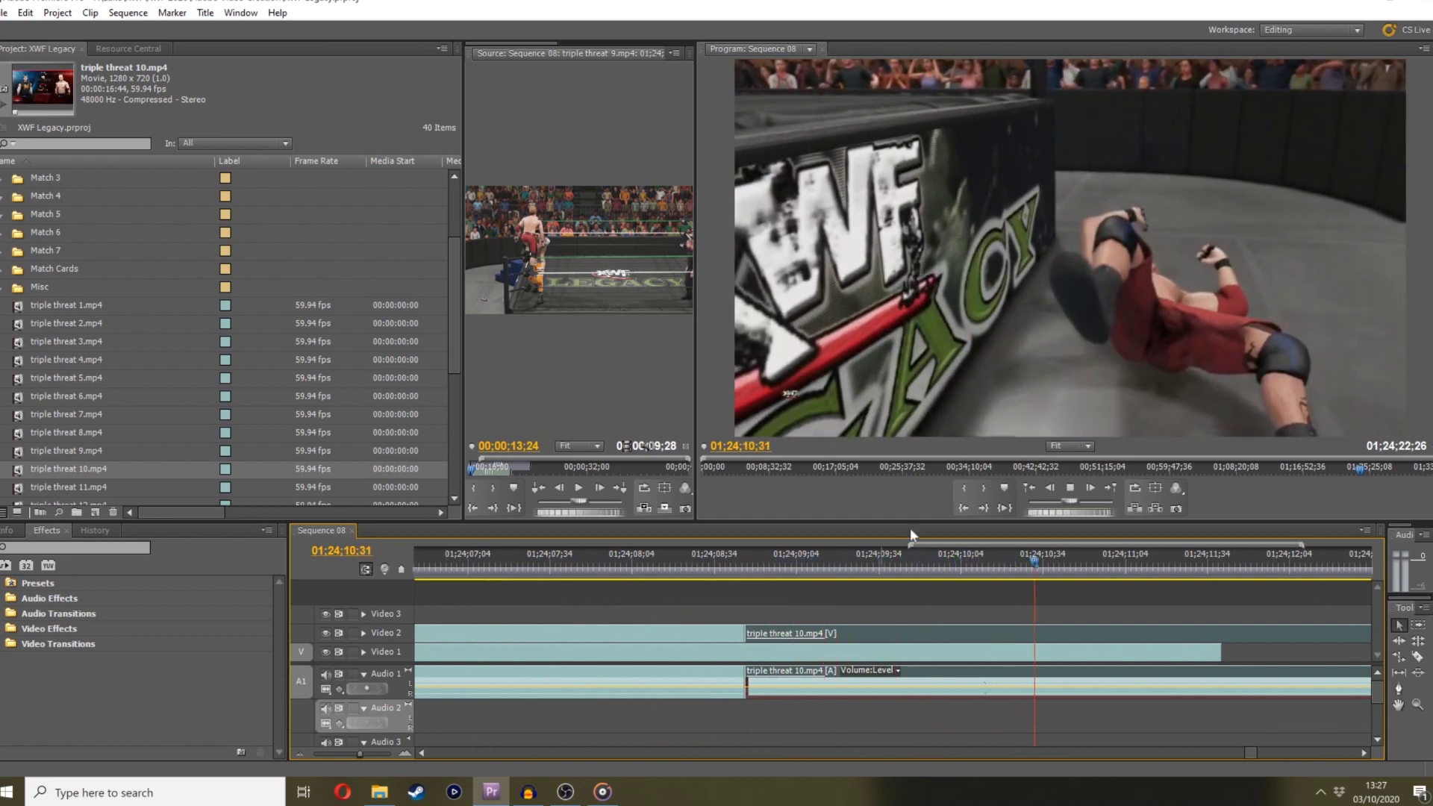
click(1098, 515)
mouse_move(1098, 521)
mouse_down()
mouse_move(1060, 511)
mouse_move(1074, 517)
mouse_up()
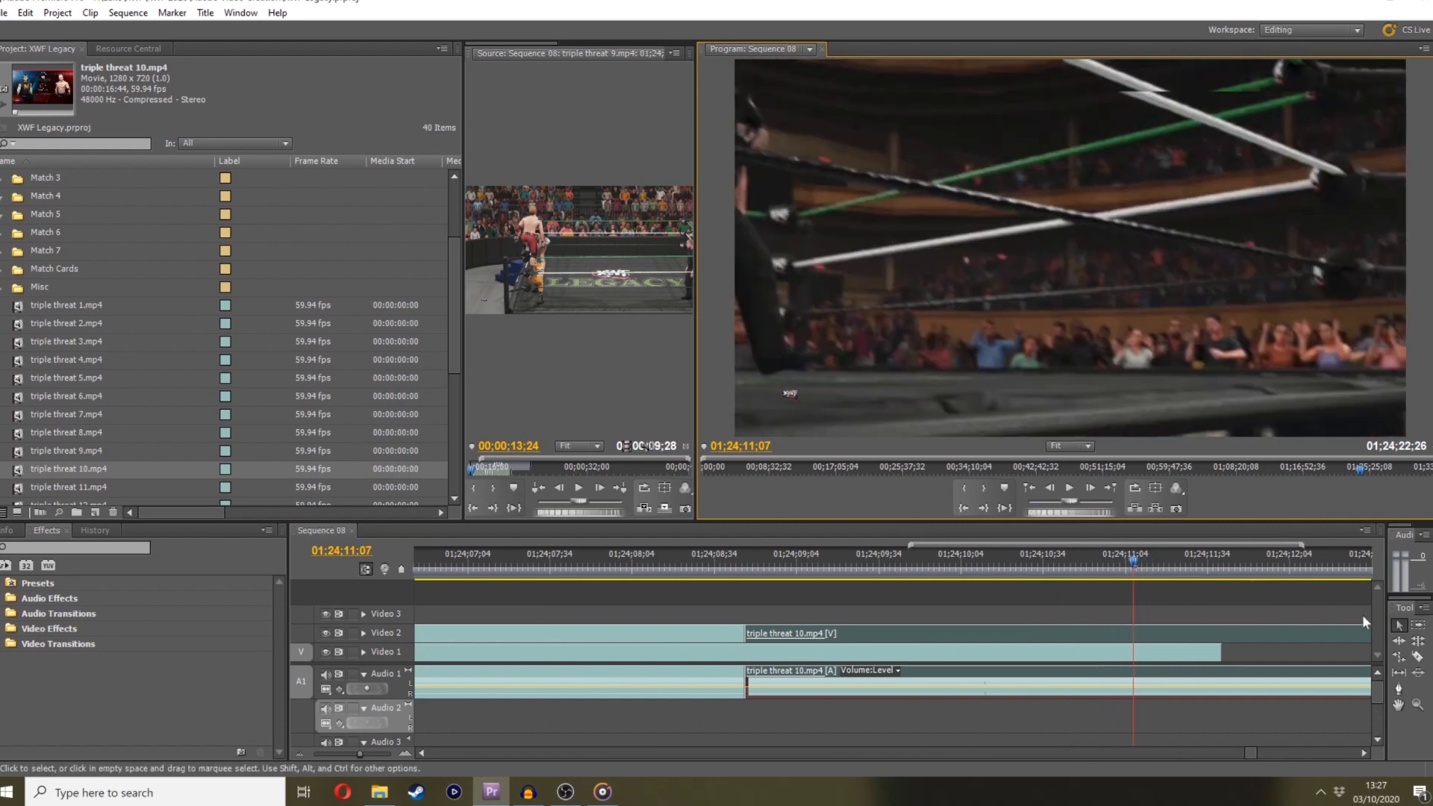
click(1049, 489)
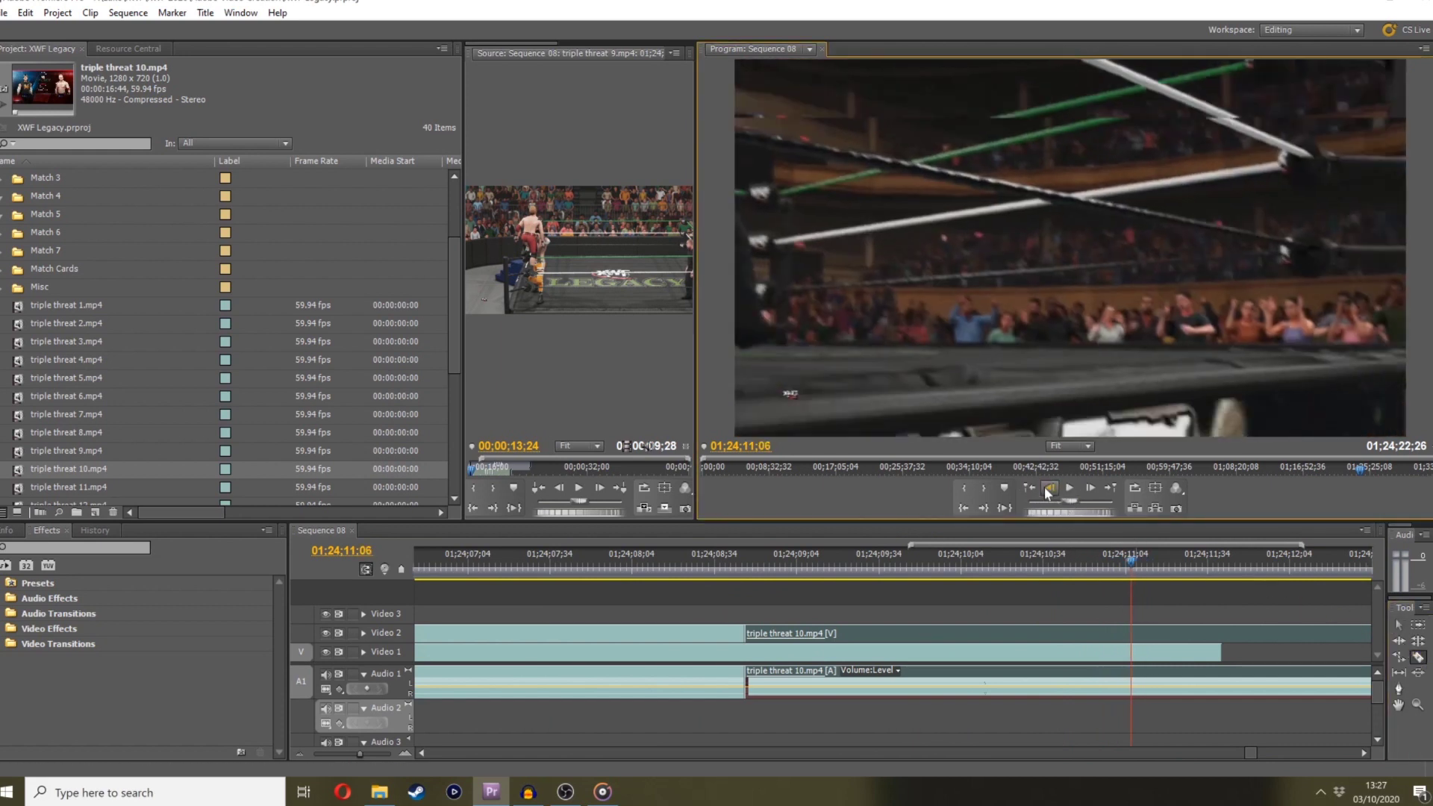
click(1128, 632)
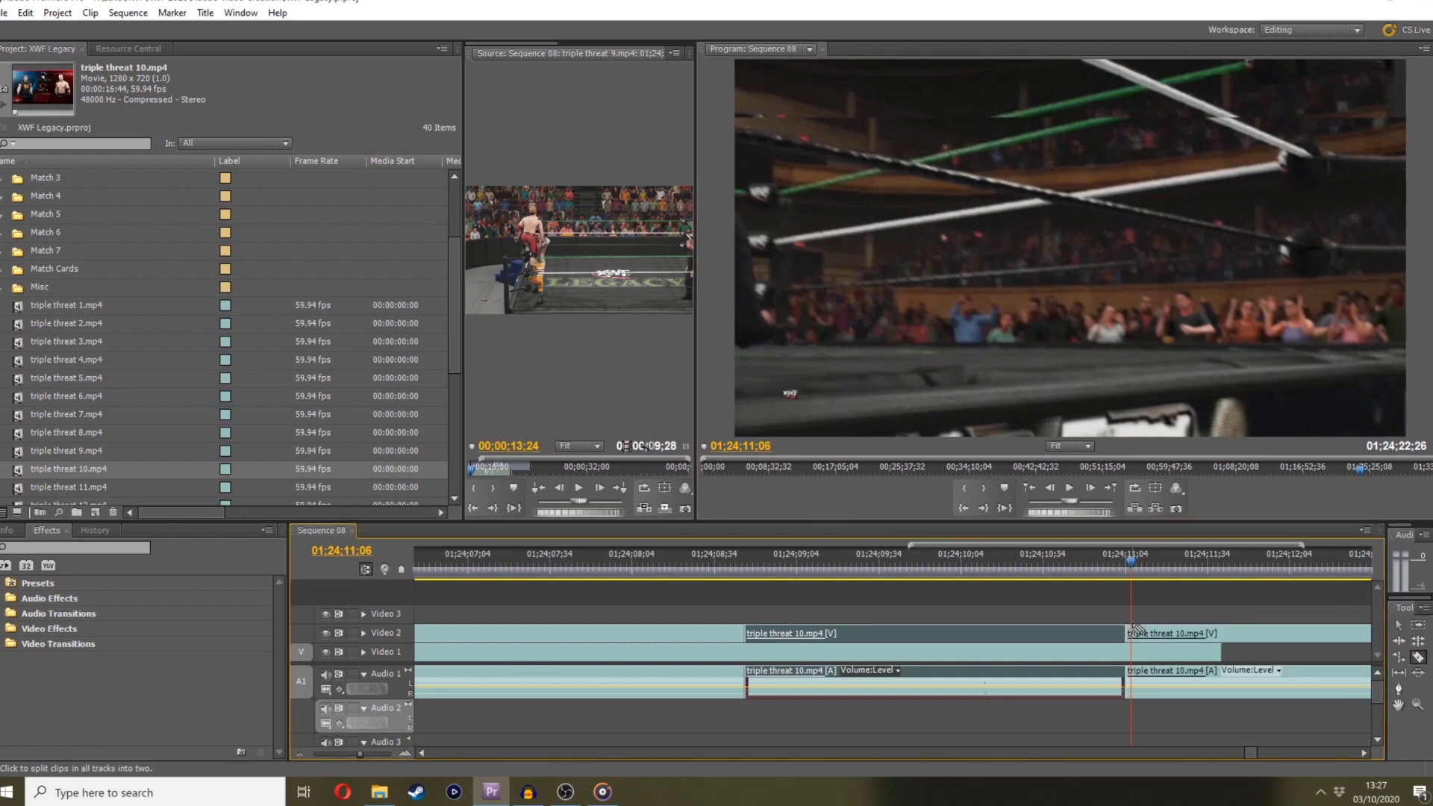
Delete the leftover triple threat 10.mp4 pieces after the 01;24;11;06 cut
drag(926, 556, 1131, 522)
scroll(1238, 590, down, 10)
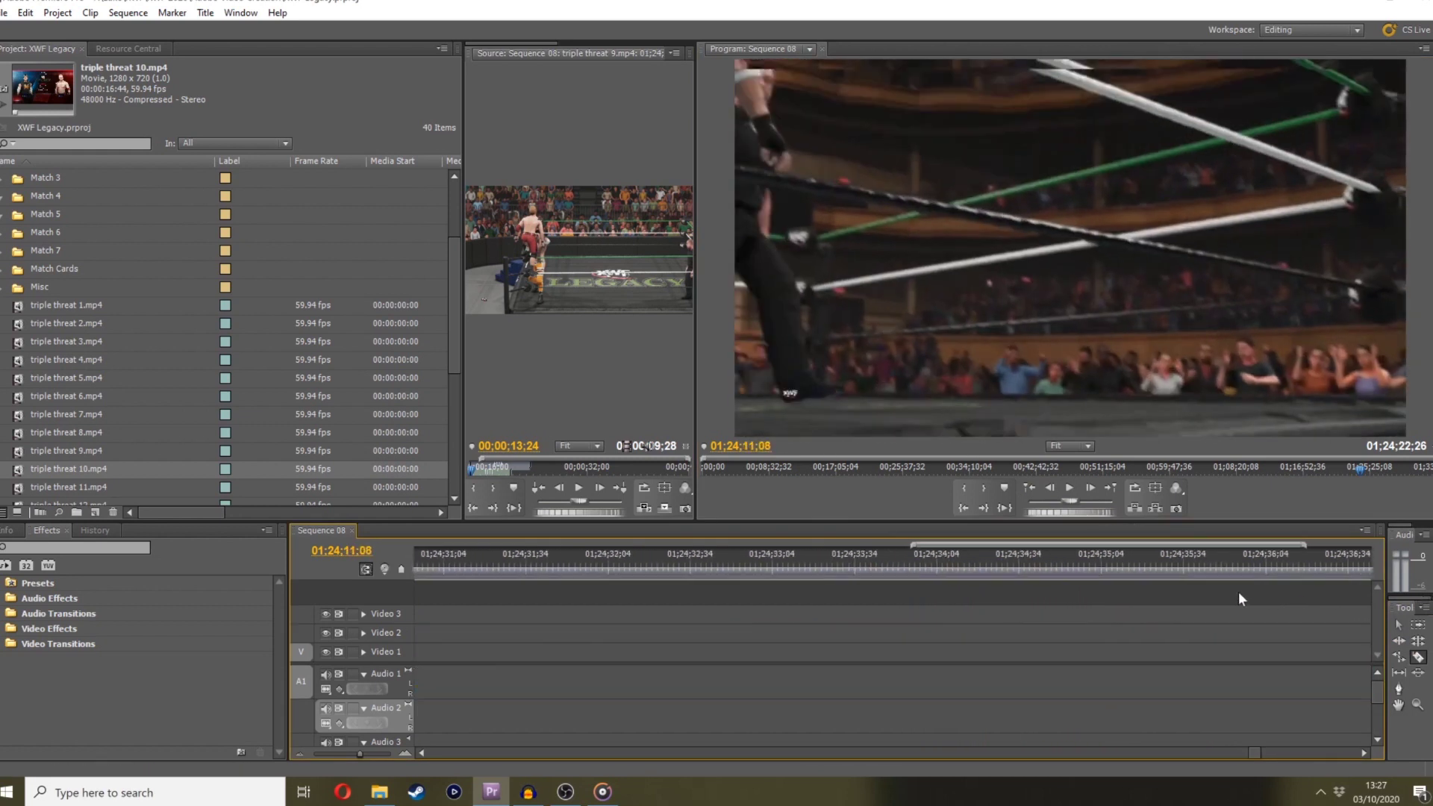
drag(365, 749, 338, 749)
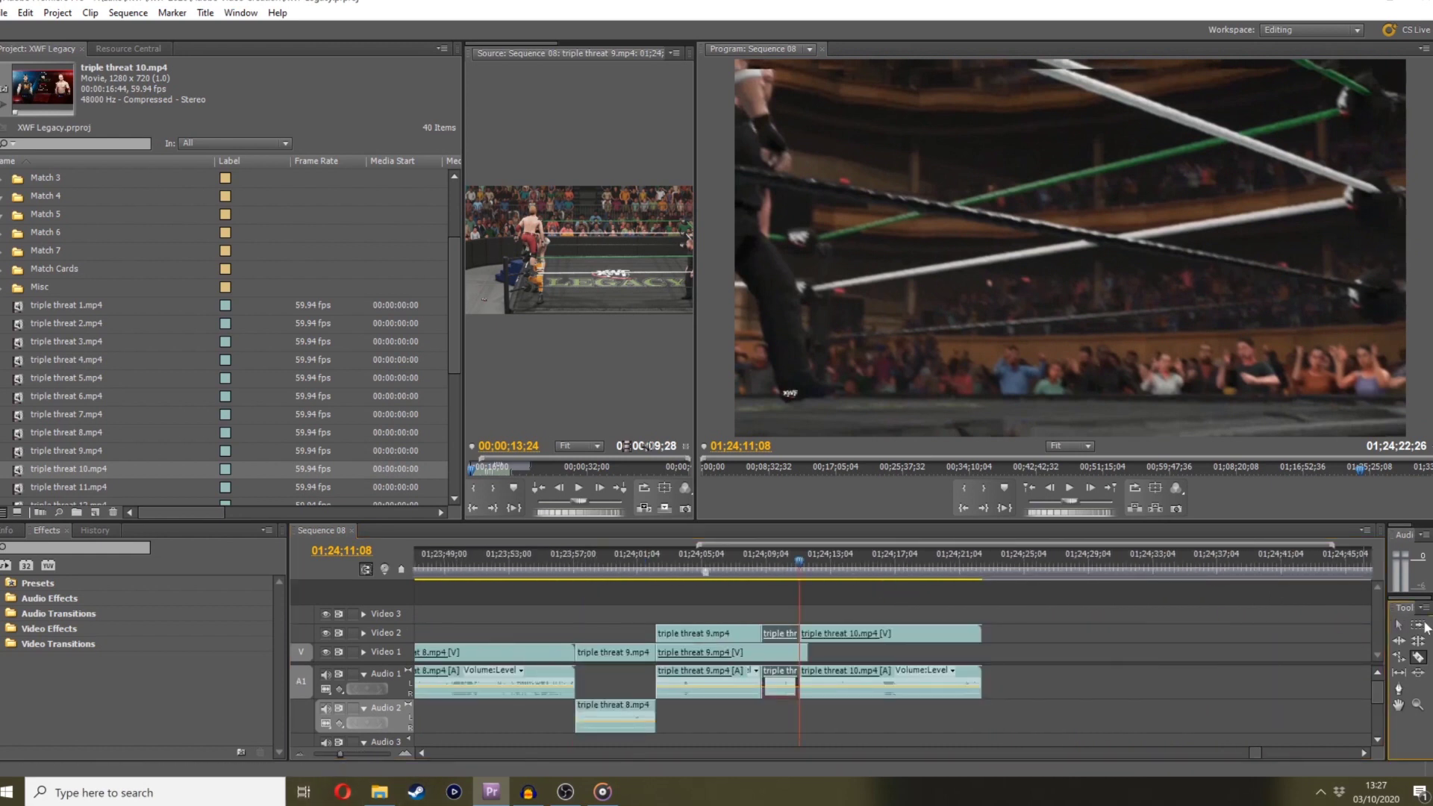
drag(850, 558, 932, 551)
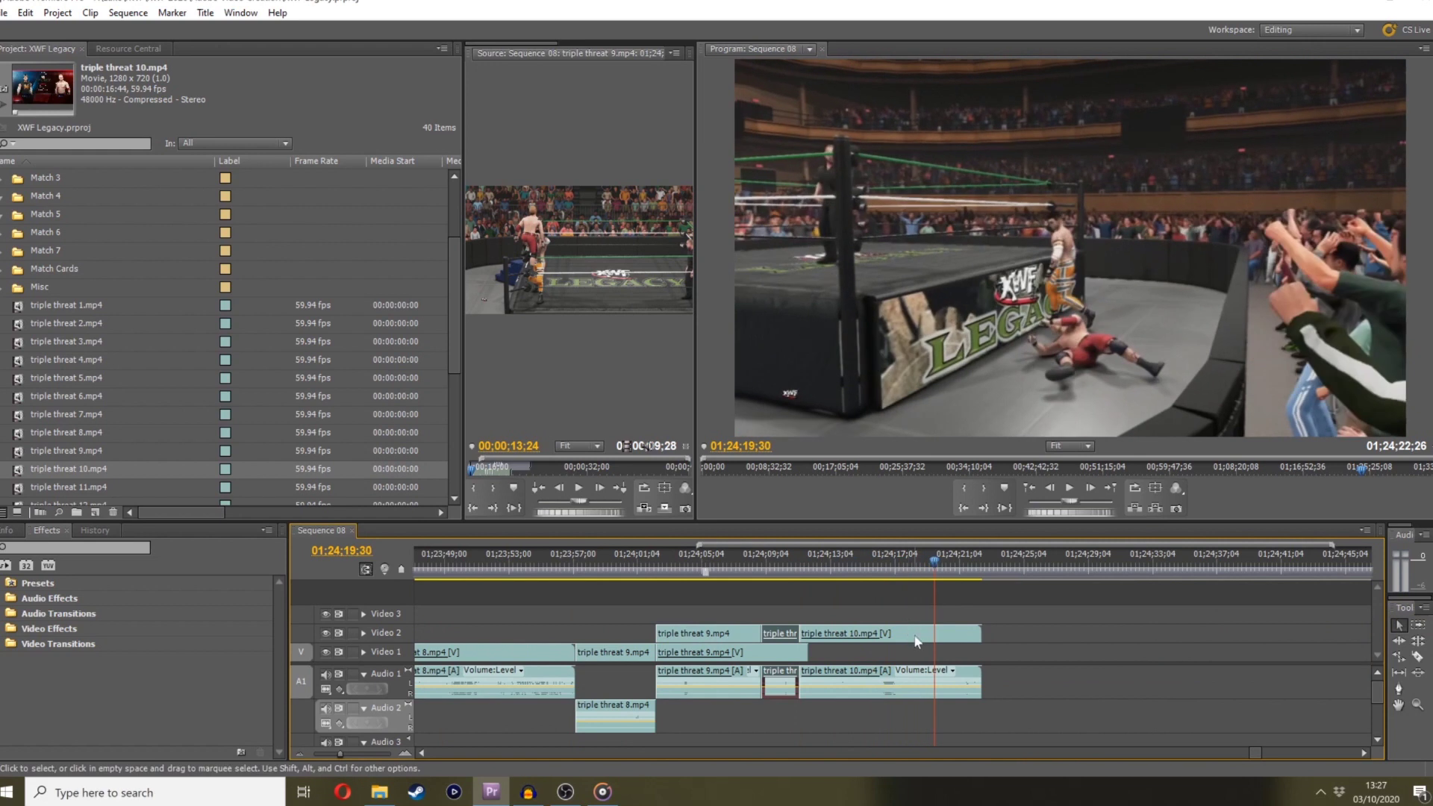
key(Delete)
Unlink triple threat 9.mp4 on Video 1 and shorten its end
drag(812, 654, 799, 655)
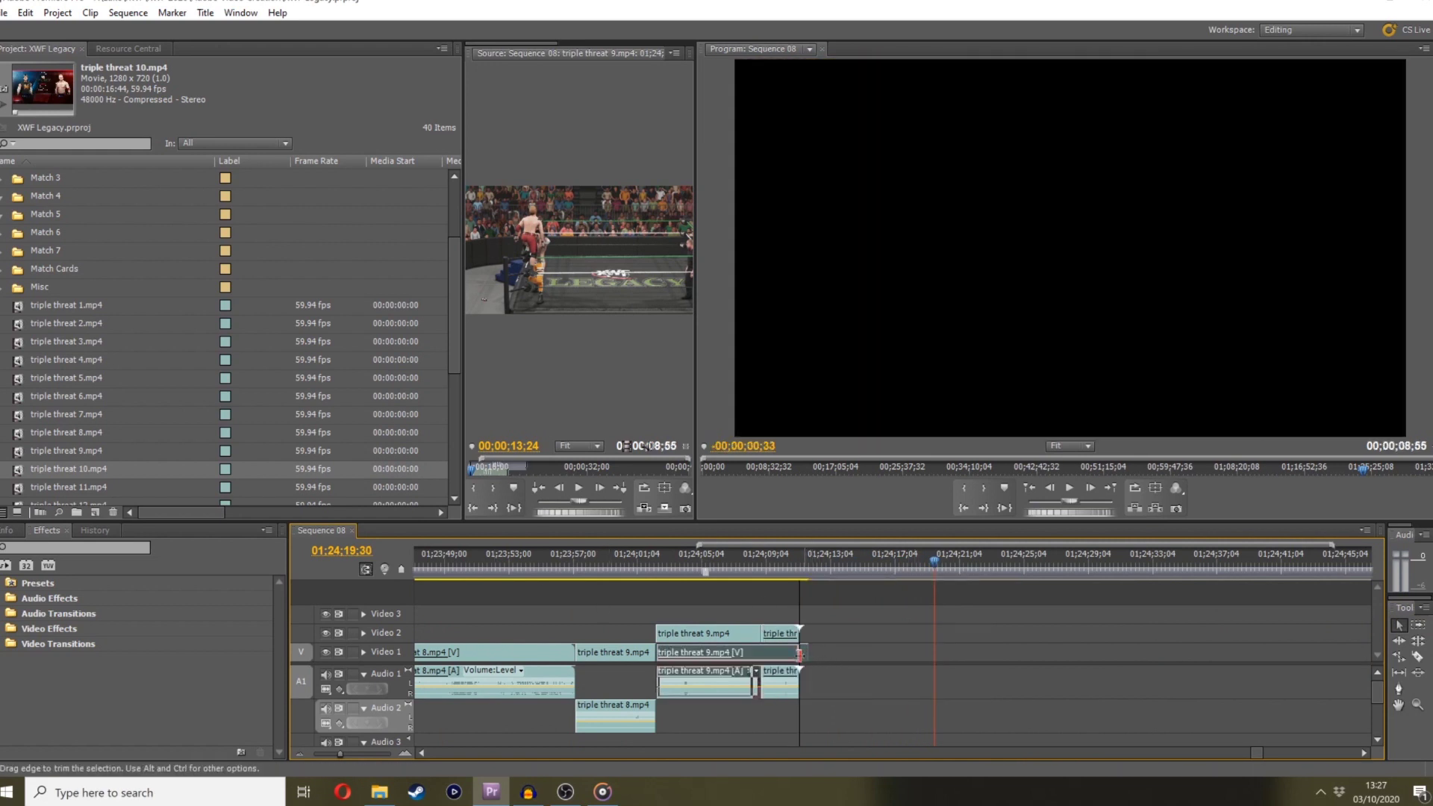
right_click(792, 656)
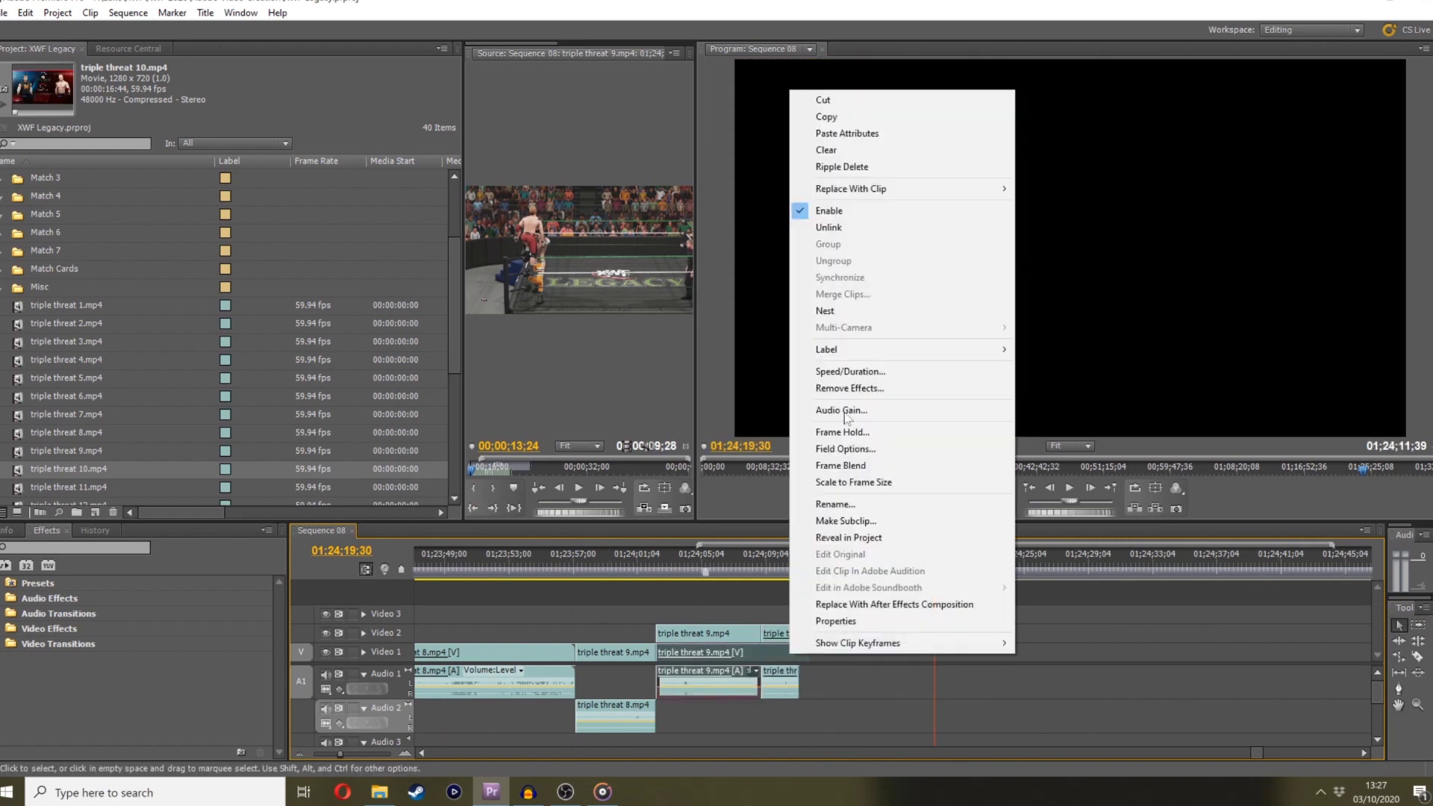
click(848, 235)
drag(804, 651, 795, 652)
Drop triple threat 11.mp4 onto Video 1 and Audio 1 near 01;24;16 and scrub its footage
scroll(67, 465, down, 1)
drag(67, 466, 864, 650)
click(808, 571)
drag(808, 569, 899, 459)
Slide triple threat 11.mp4 left against the preceding clips near 01;24;20, then play the join
key(space)
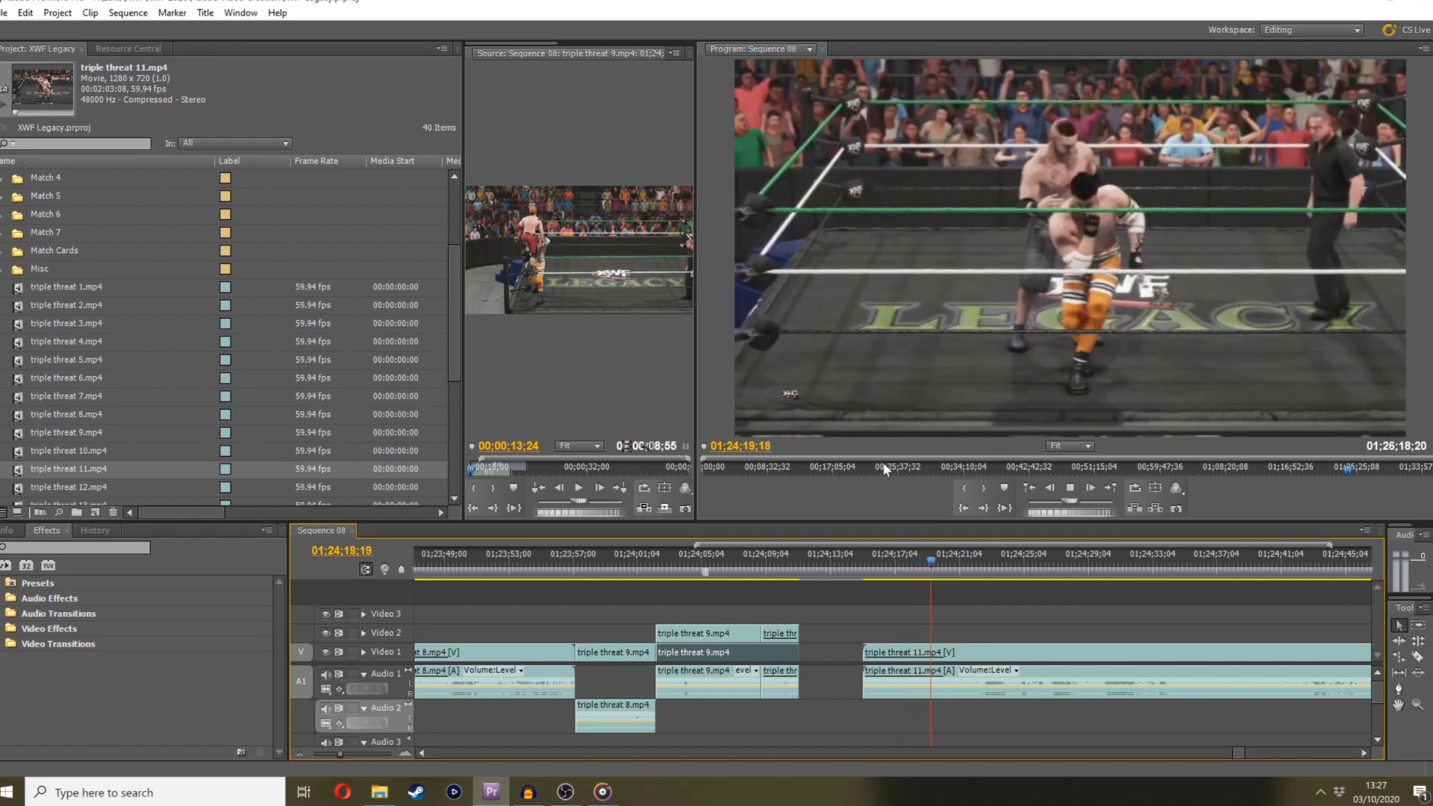
key(space)
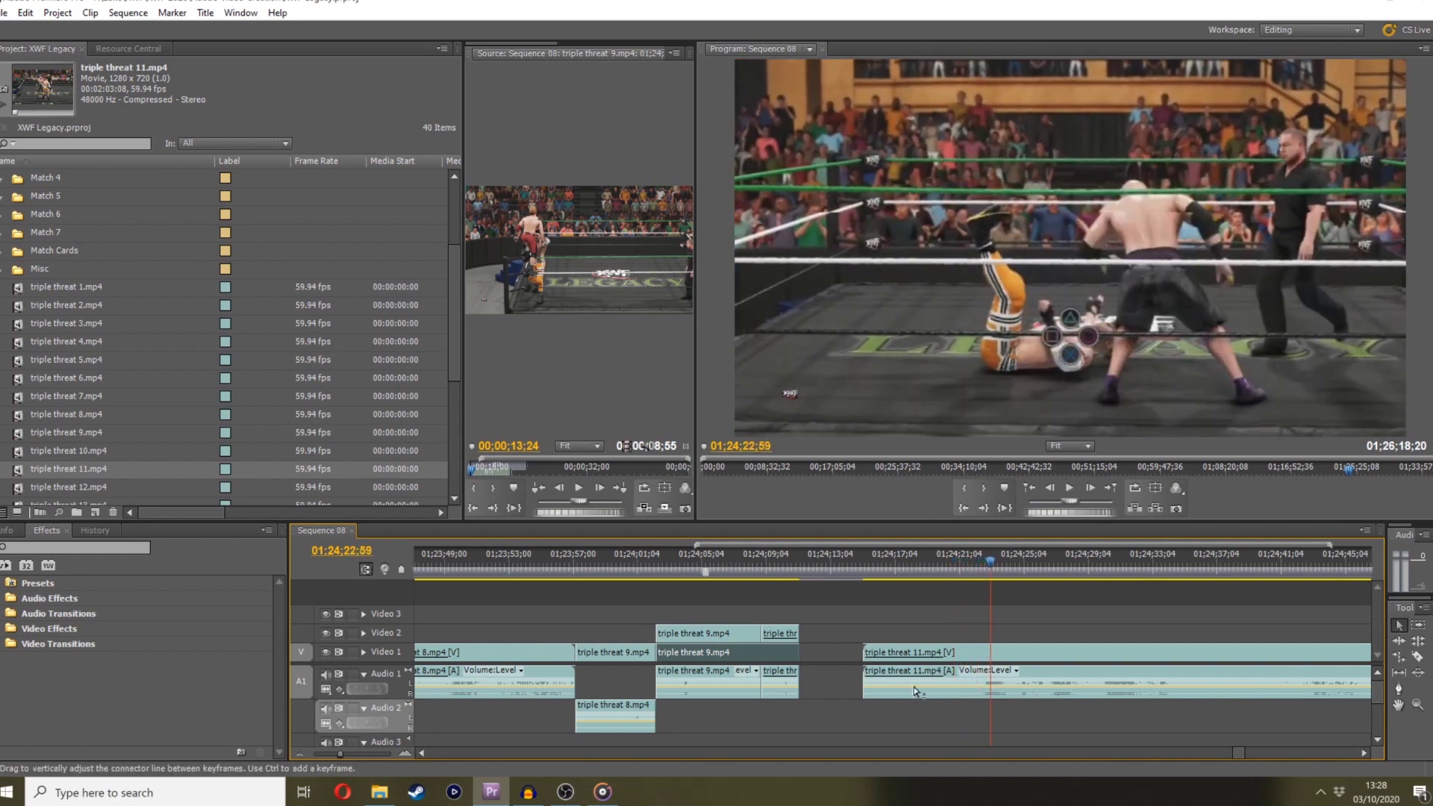
drag(1005, 562, 952, 564)
drag(1046, 512, 1066, 517)
drag(873, 656, 829, 659)
drag(670, 563, 527, 556)
key(space)
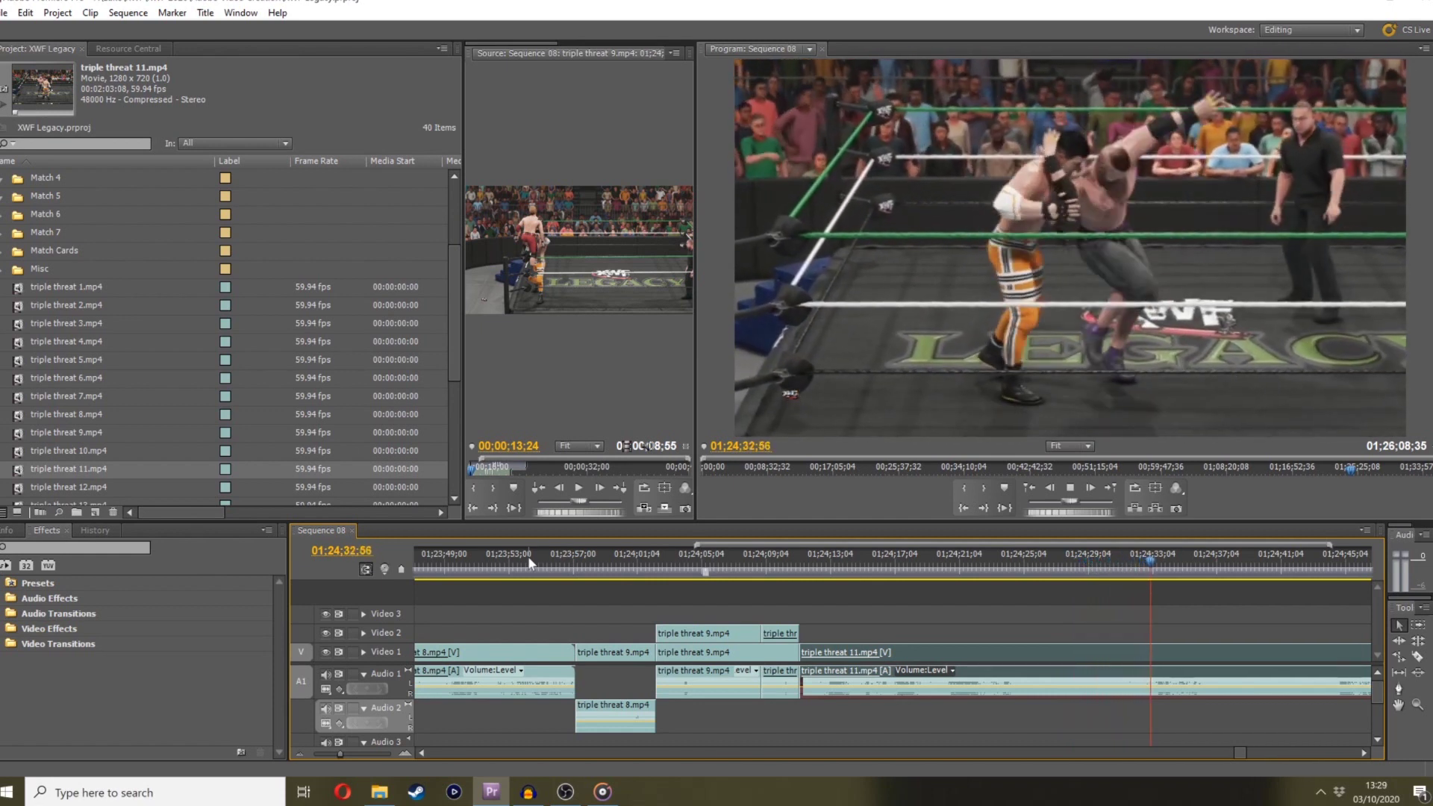
Razor-cut triple threat 11.mp4 and its audio at 01;24;30;57
drag(1159, 575, 1085, 557)
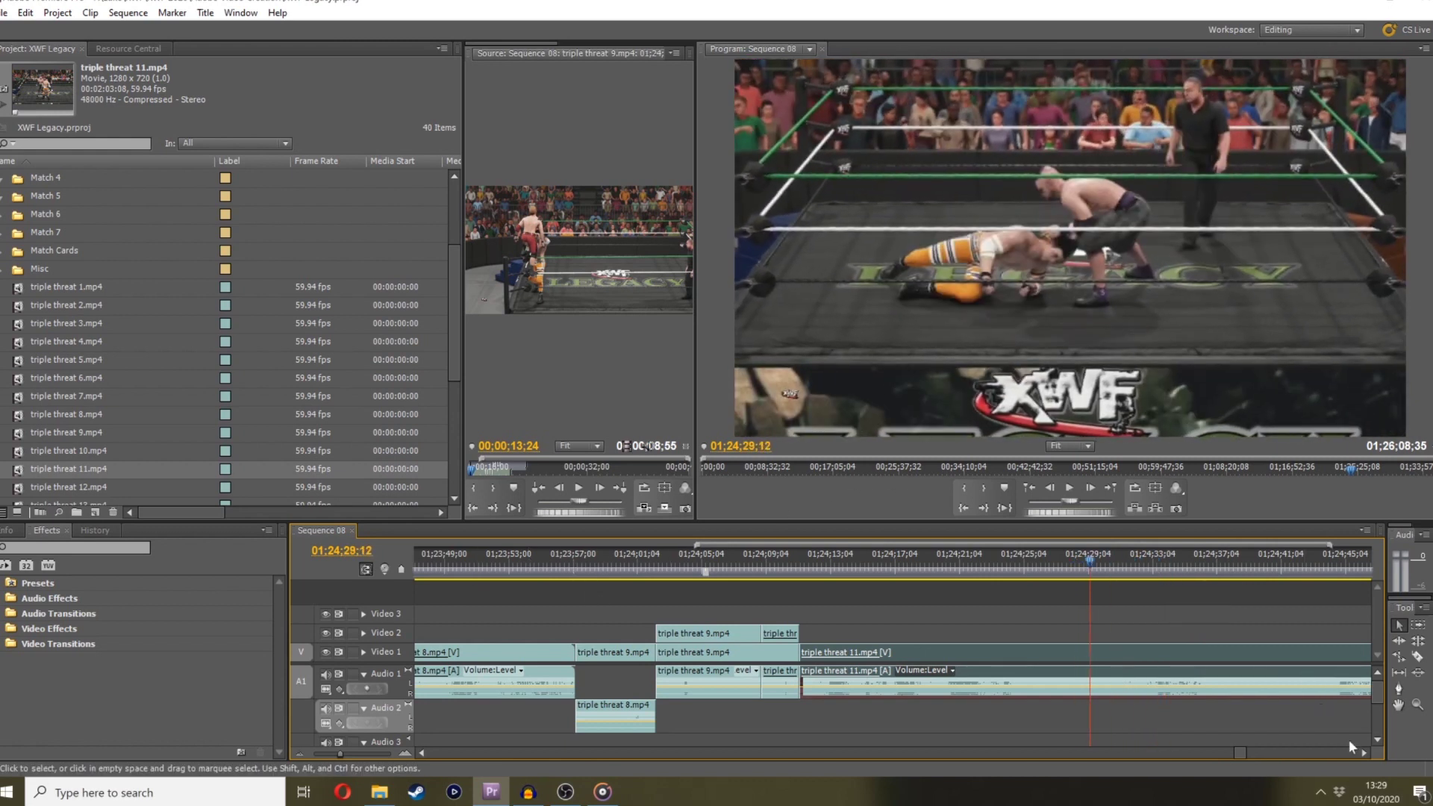
click(1362, 751)
key(space)
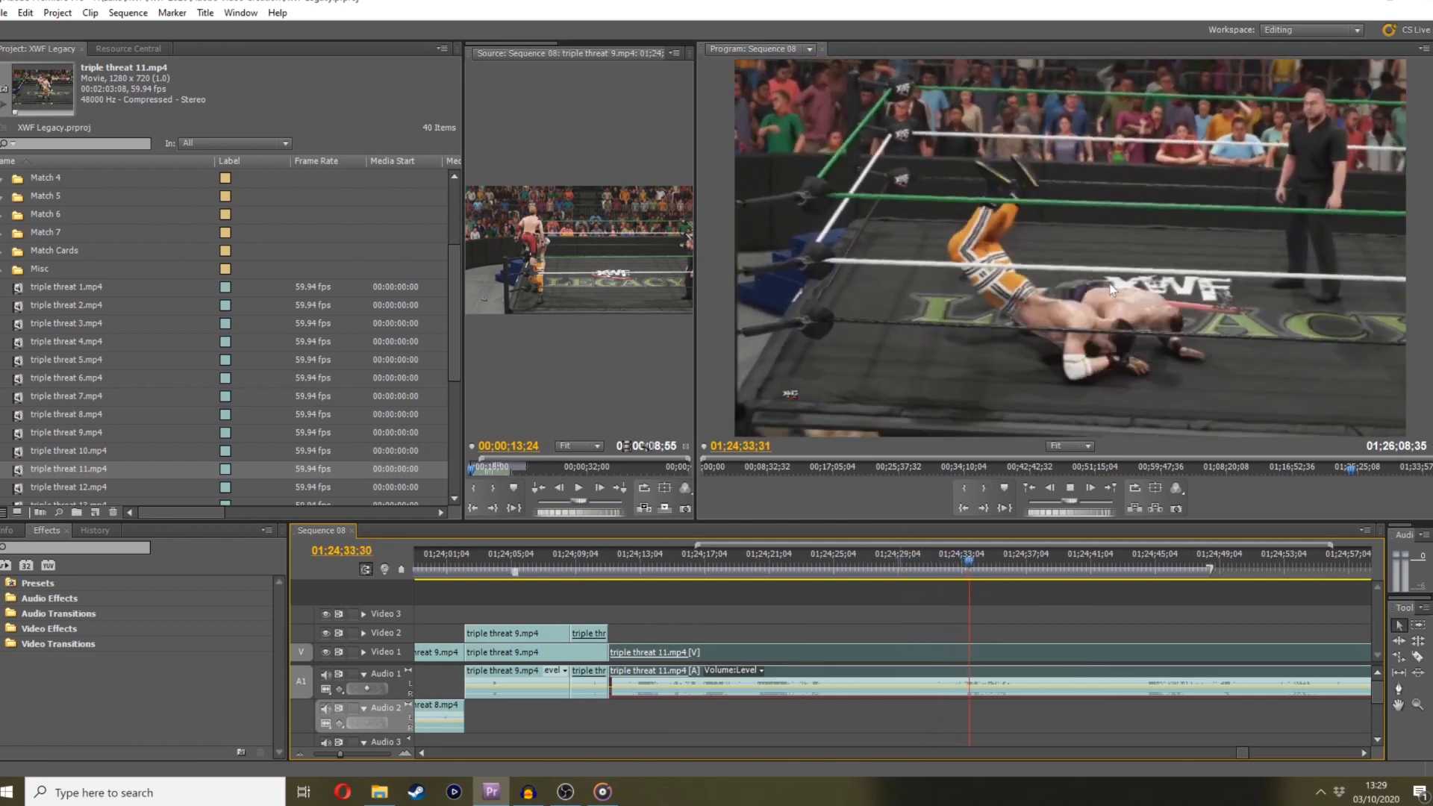
click(954, 570)
drag(955, 572, 920, 569)
click(1417, 656)
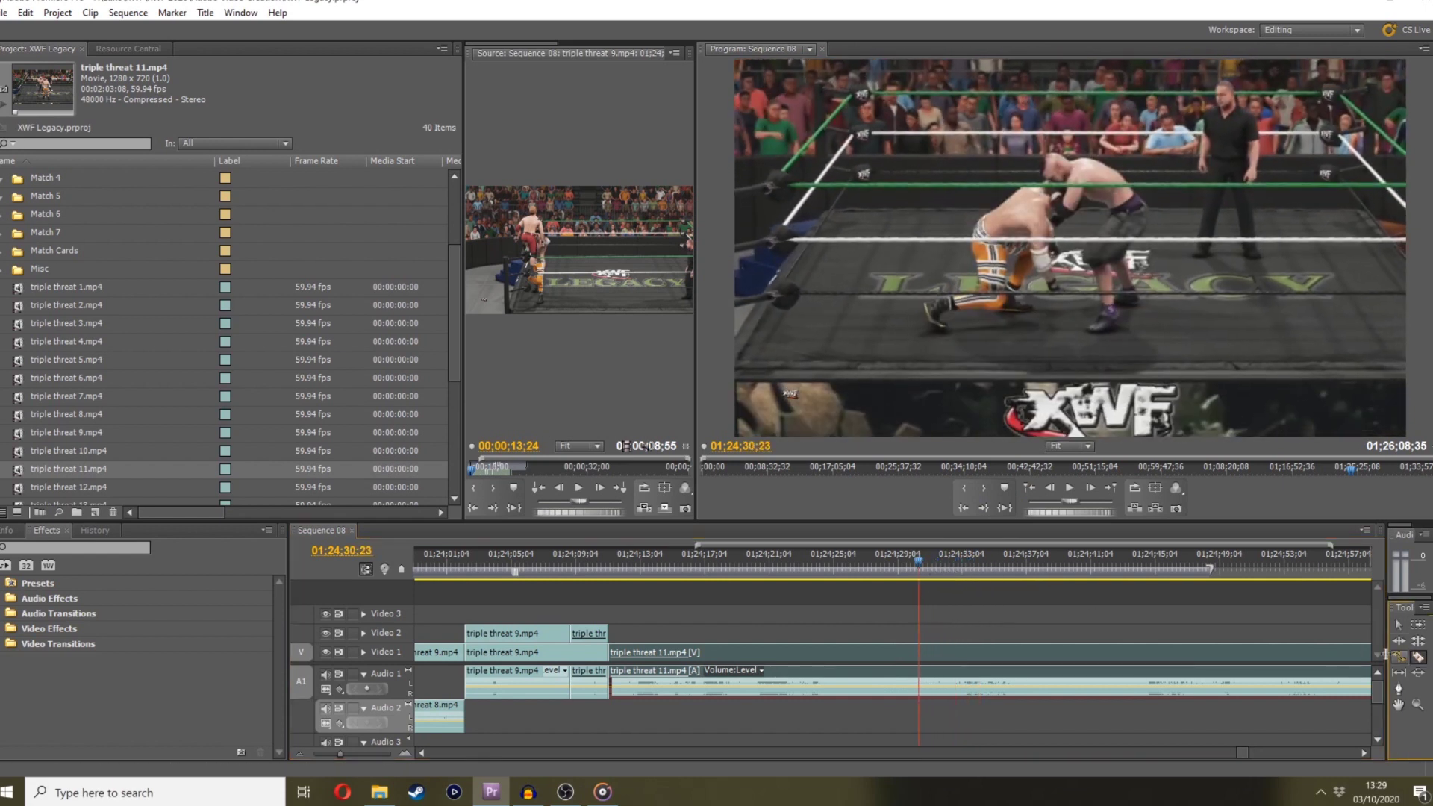
click(890, 560)
key(space)
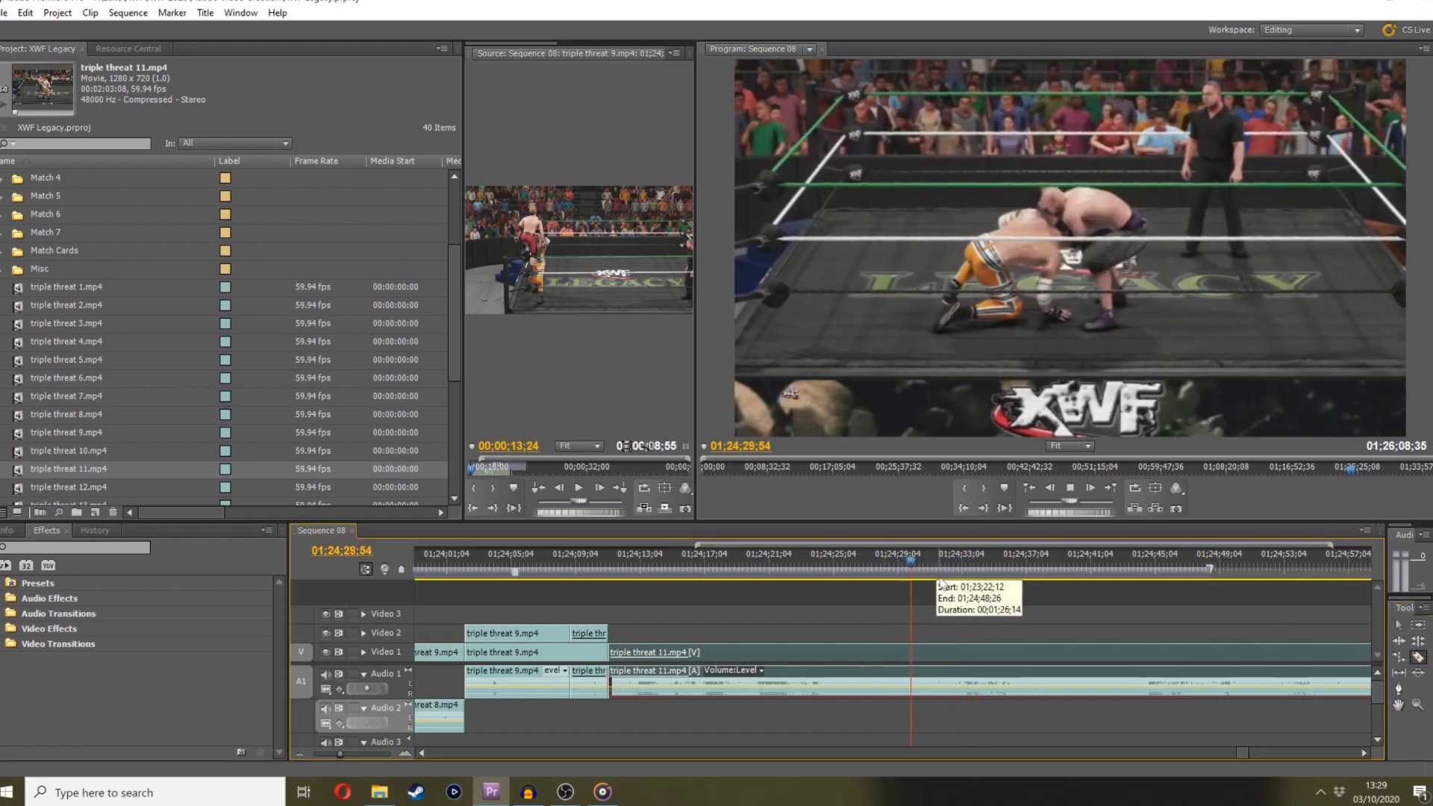
click(928, 676)
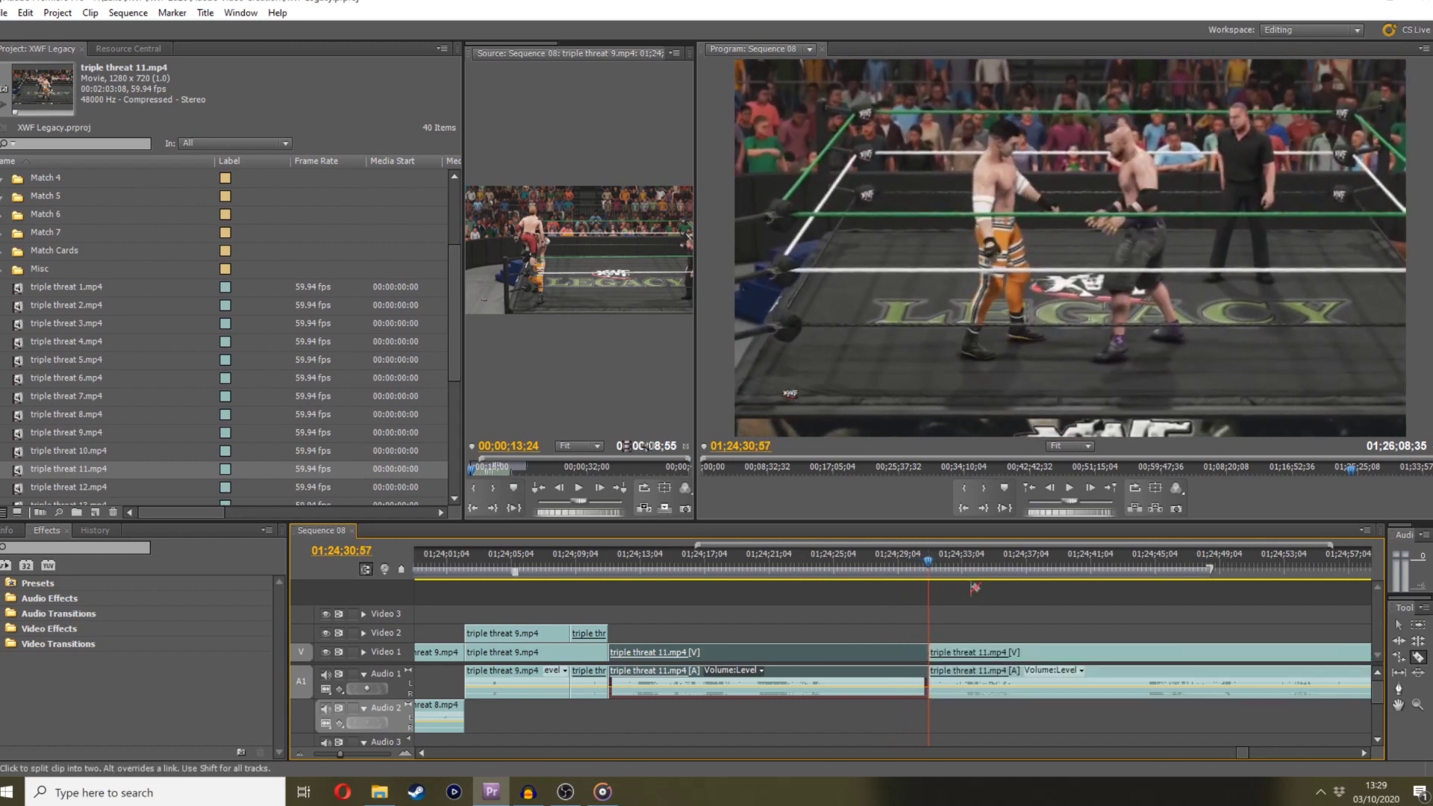
Scrub through 01;24;32;10 to 01;24;36;16 and play the footage after the cut
mouse_move(933, 561)
mouse_down()
mouse_move(948, 559)
mouse_move(919, 560)
mouse_move(921, 545)
mouse_up()
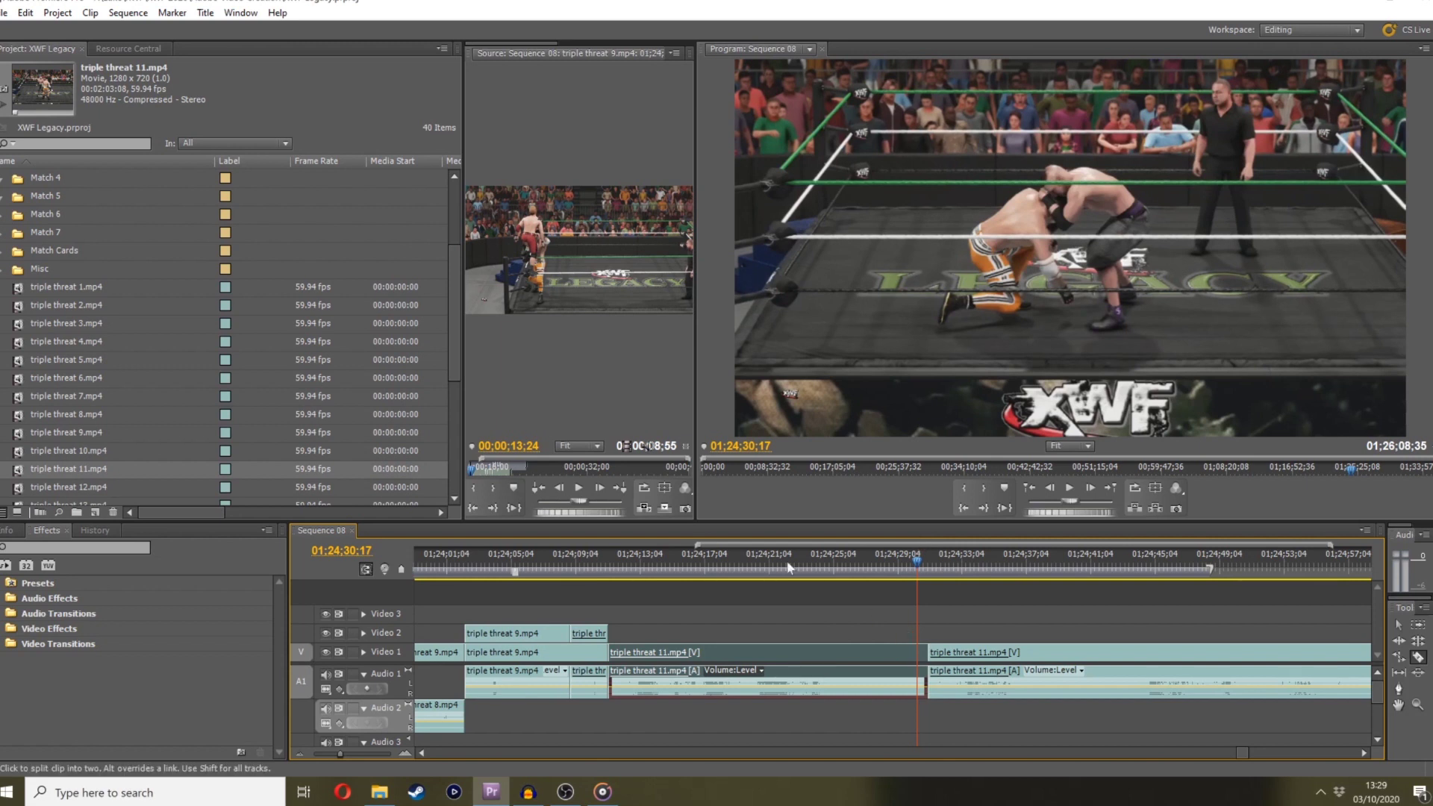
drag(923, 565, 968, 560)
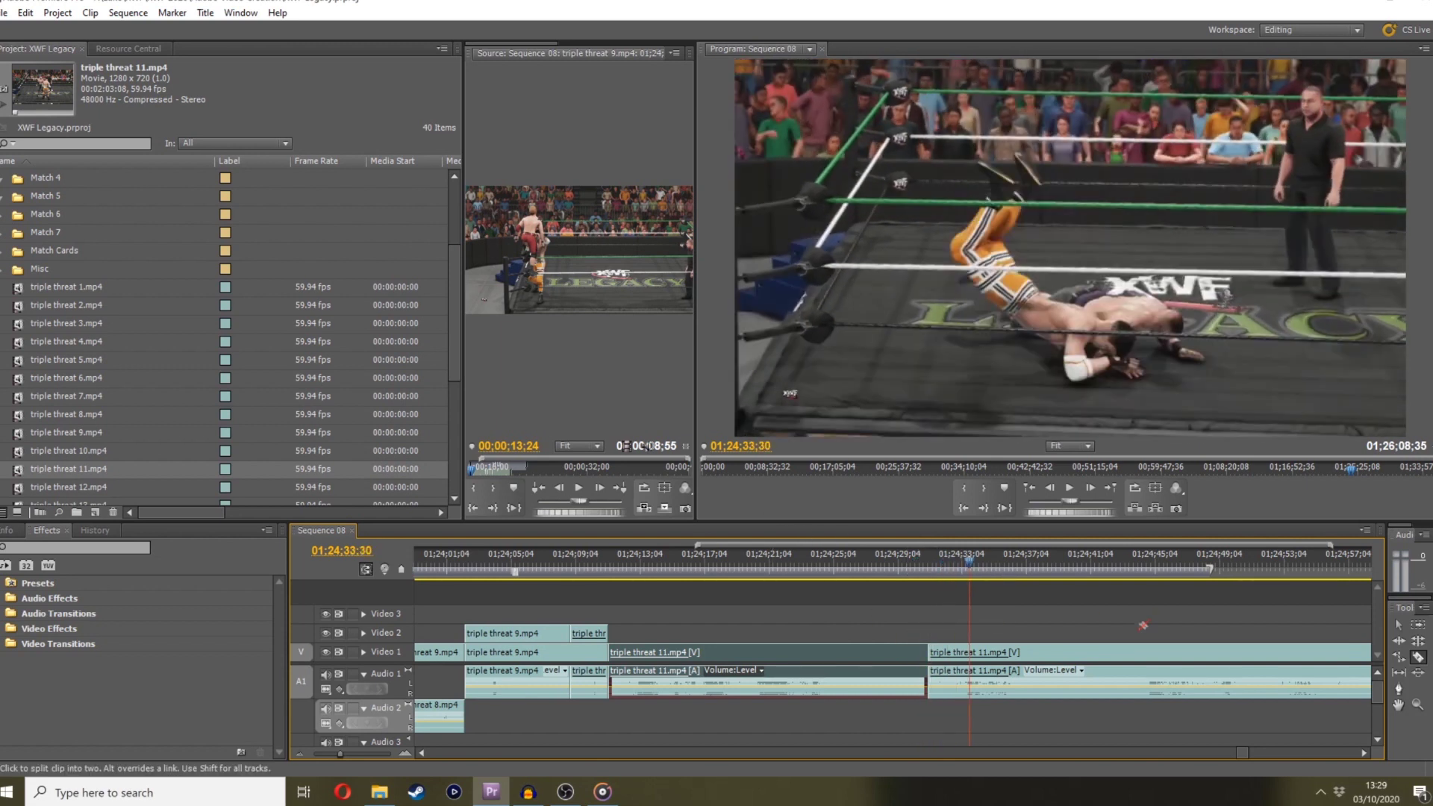
click(1367, 753)
drag(793, 563, 774, 509)
key(space)
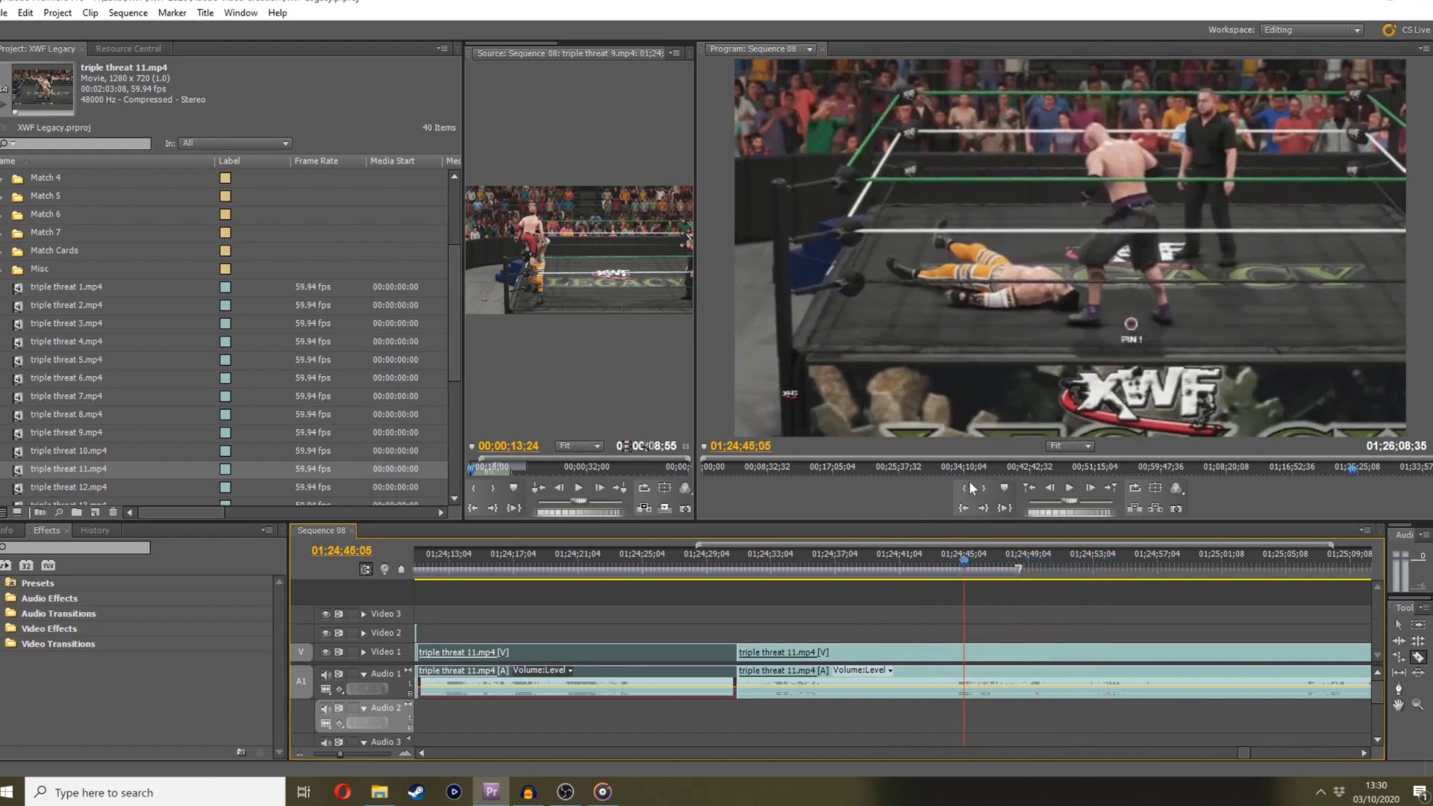
Zoom the timeline out and scrub triple threat 11 from 01;24;58;17 to 01;25;02;23
drag(1112, 457, 1134, 461)
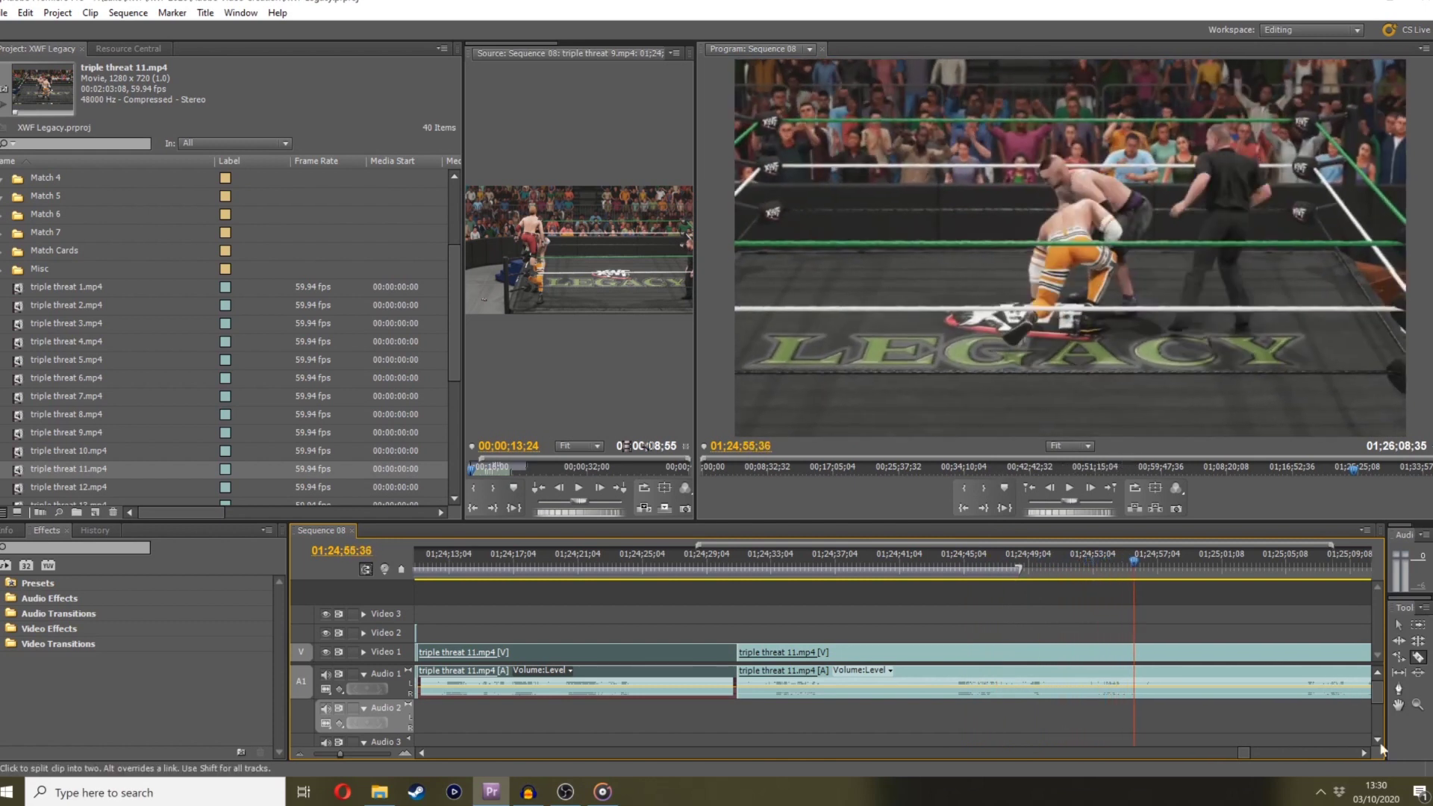
click(1363, 752)
click(1363, 752)
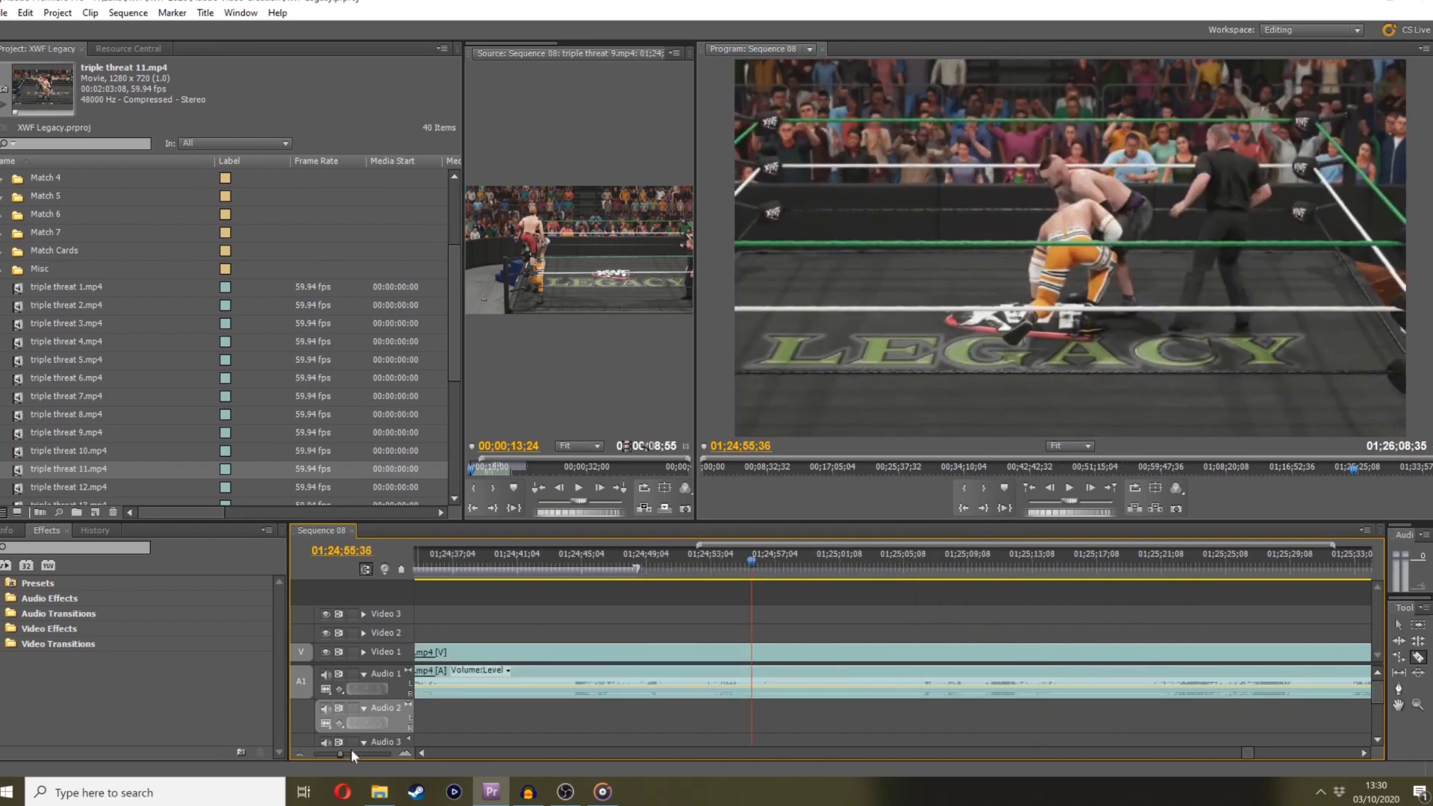
drag(340, 754, 338, 757)
click(925, 561)
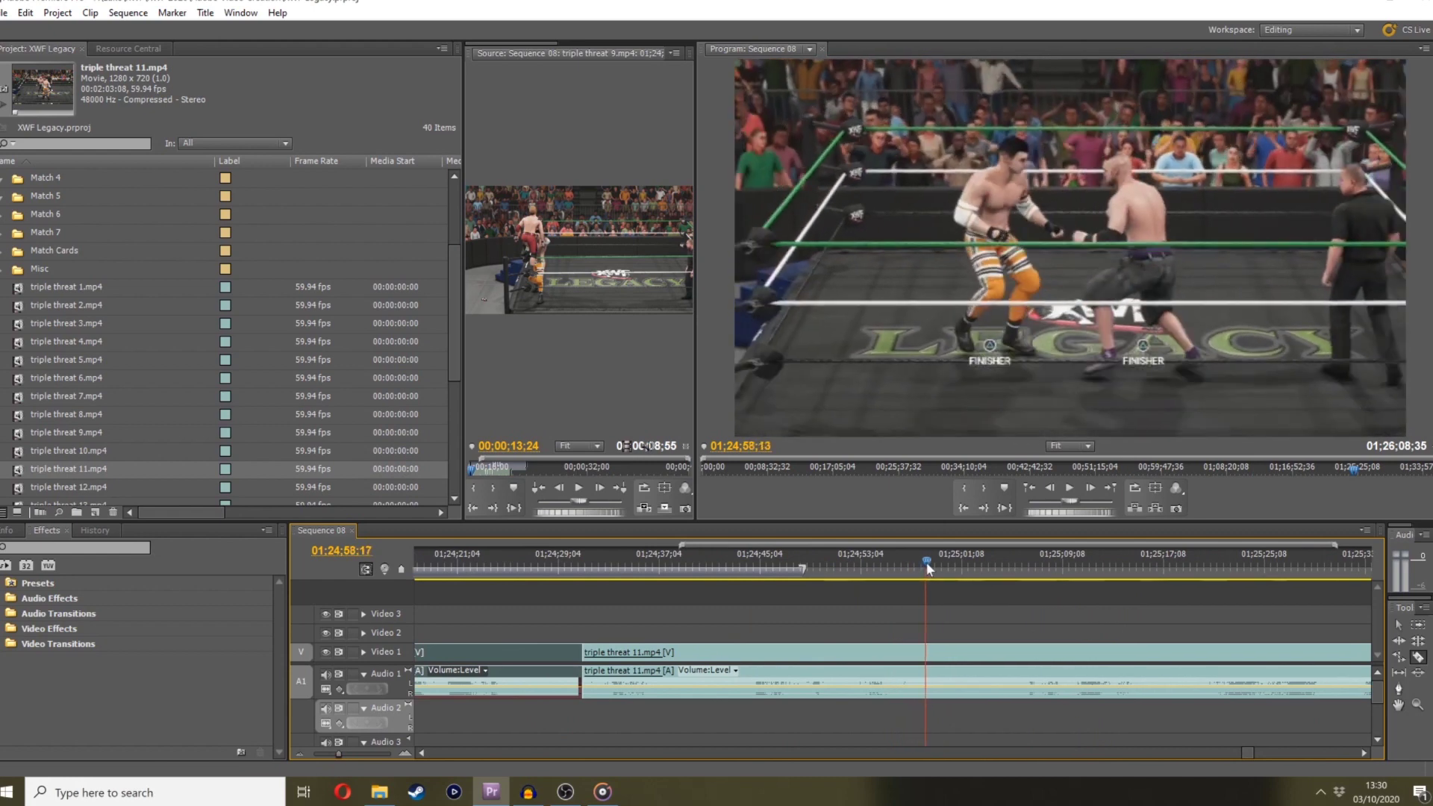
drag(925, 562, 983, 473)
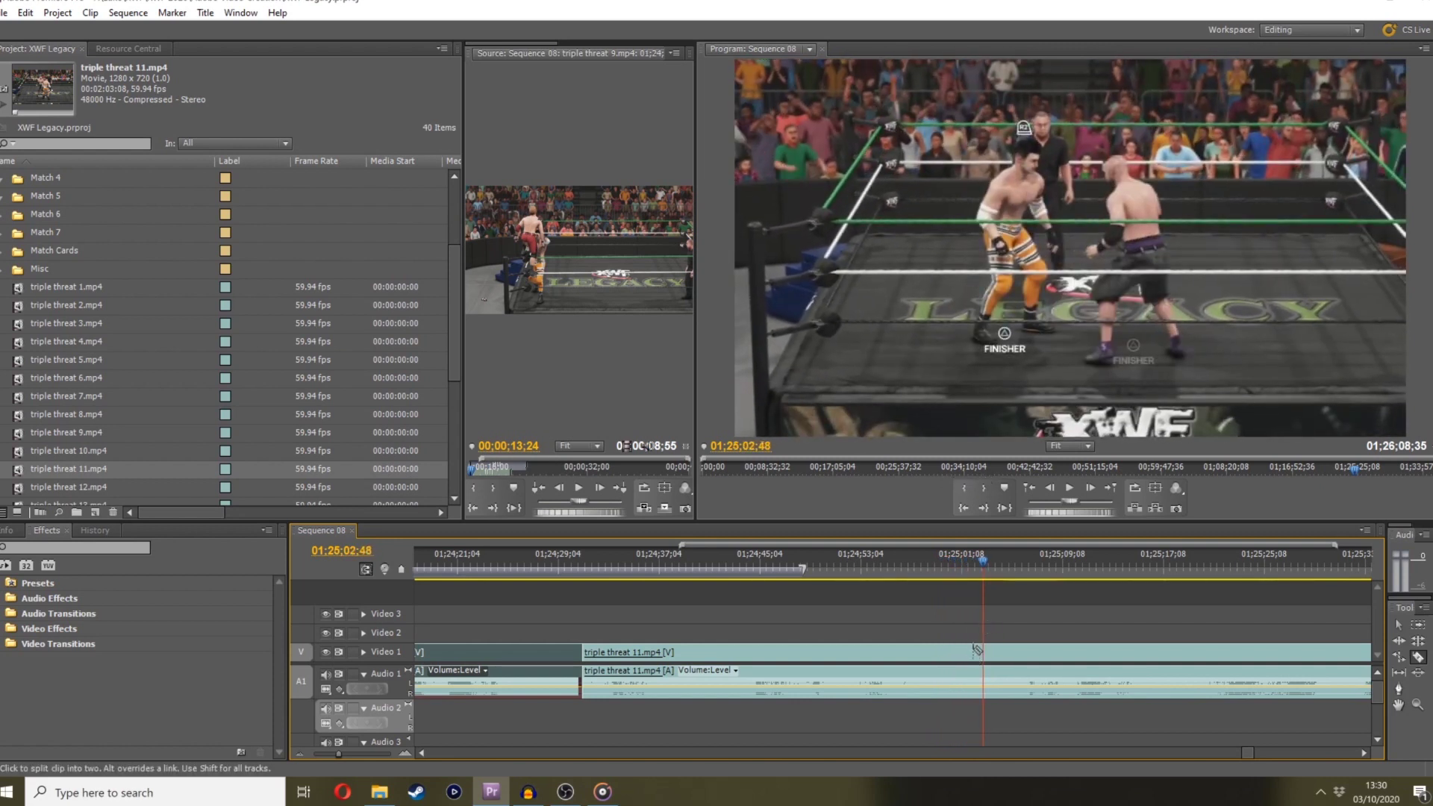
Delete the middle triple threat 11 piece and pull the following clip left to close the gap
click(1409, 622)
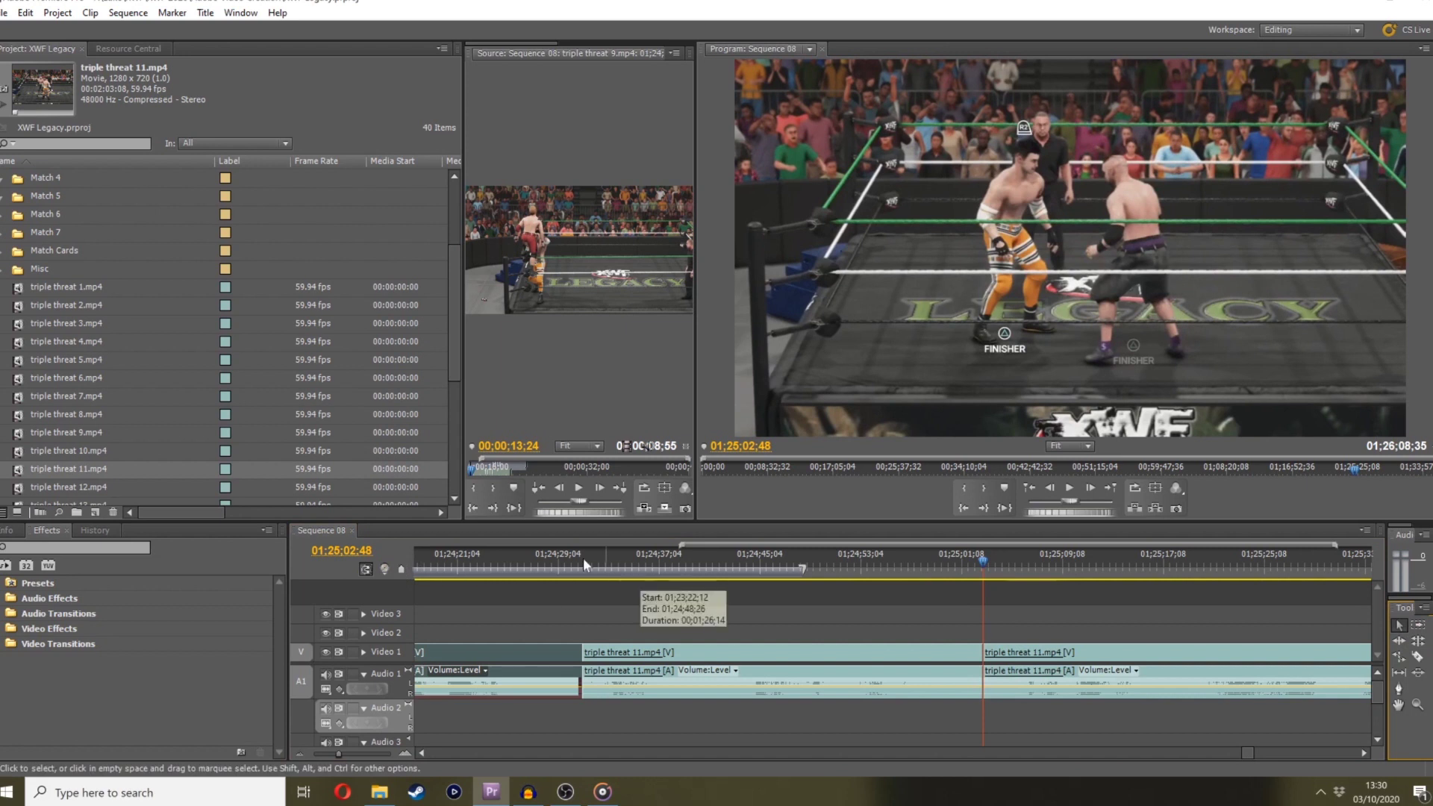
click(584, 558)
click(571, 558)
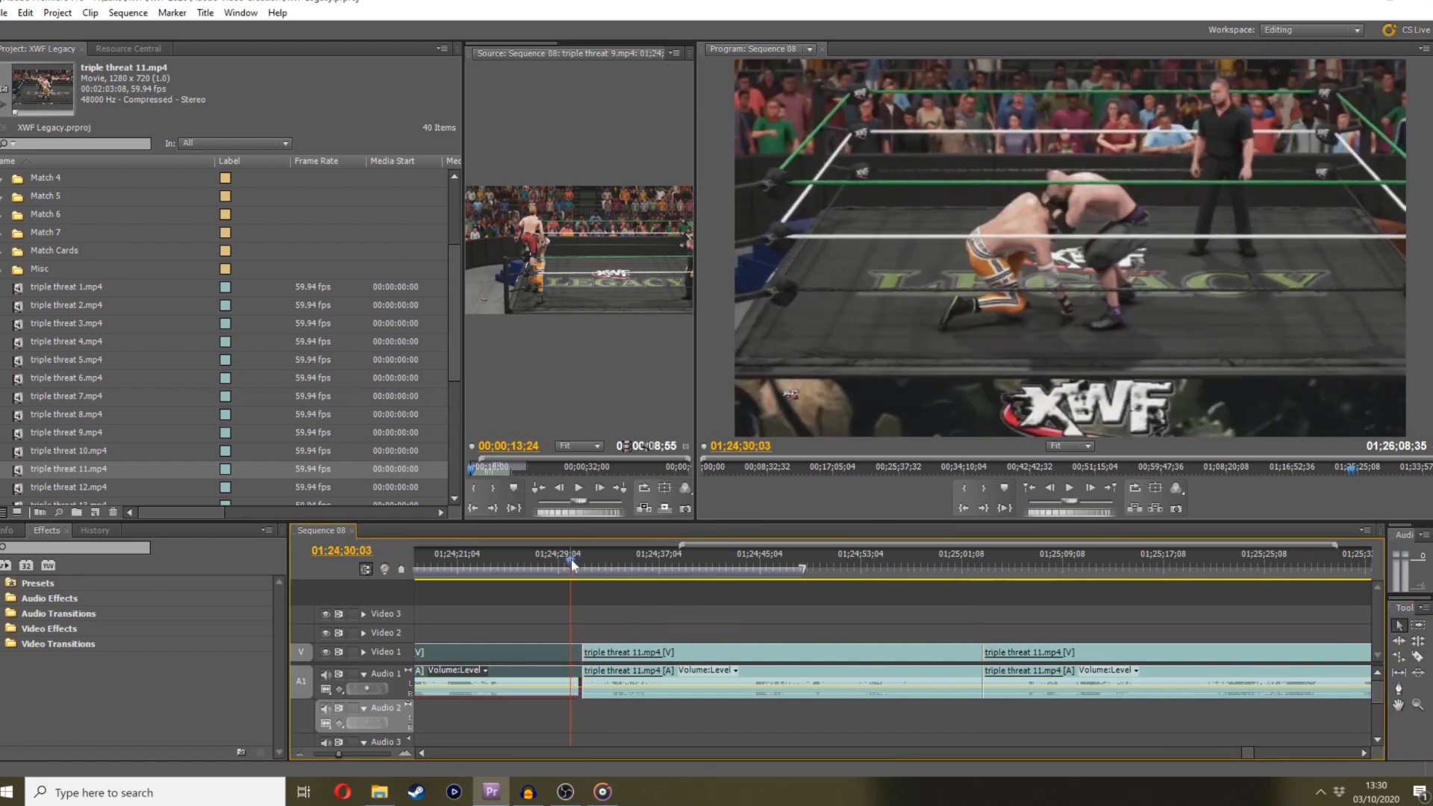
key(space)
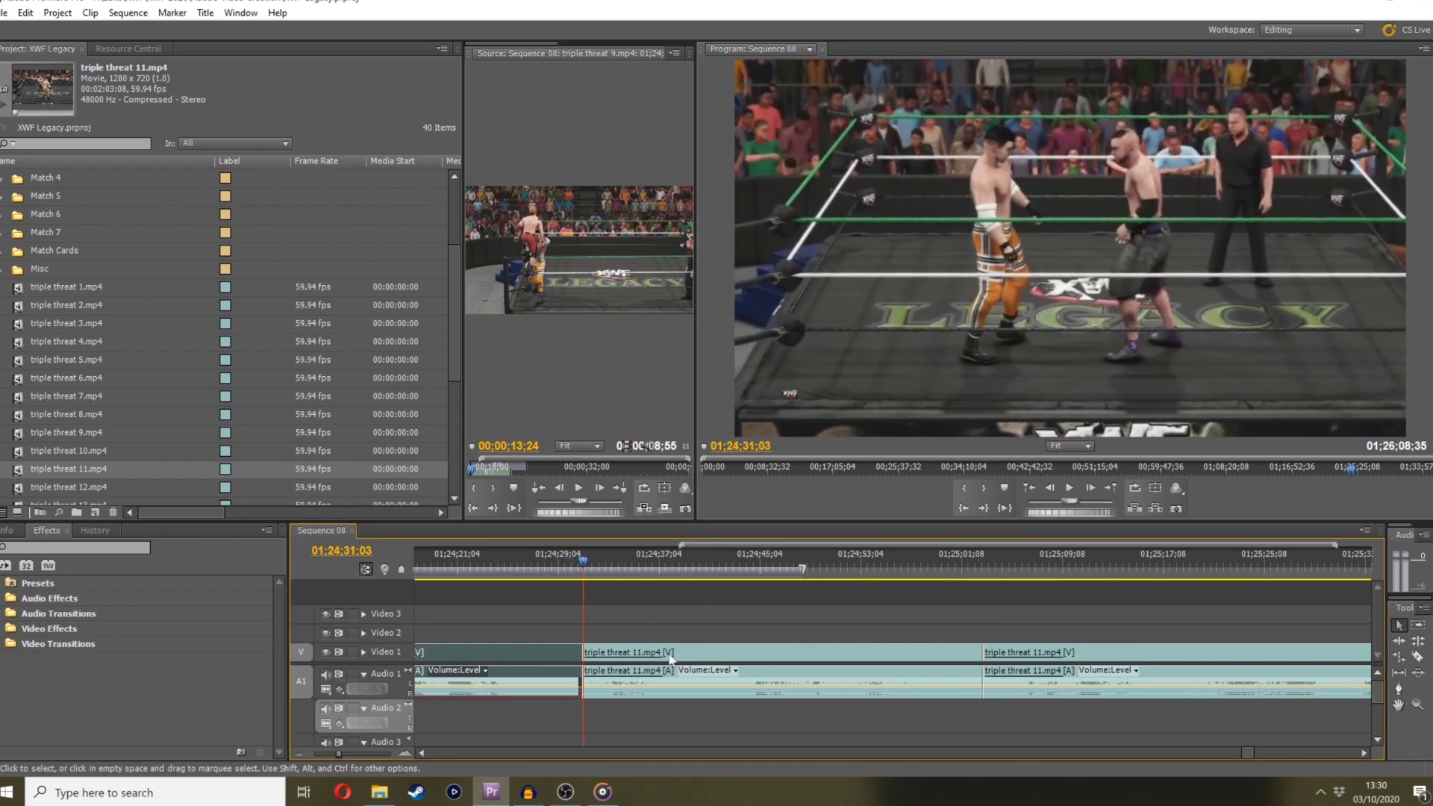
click(669, 655)
key(Delete)
drag(1002, 652, 600, 652)
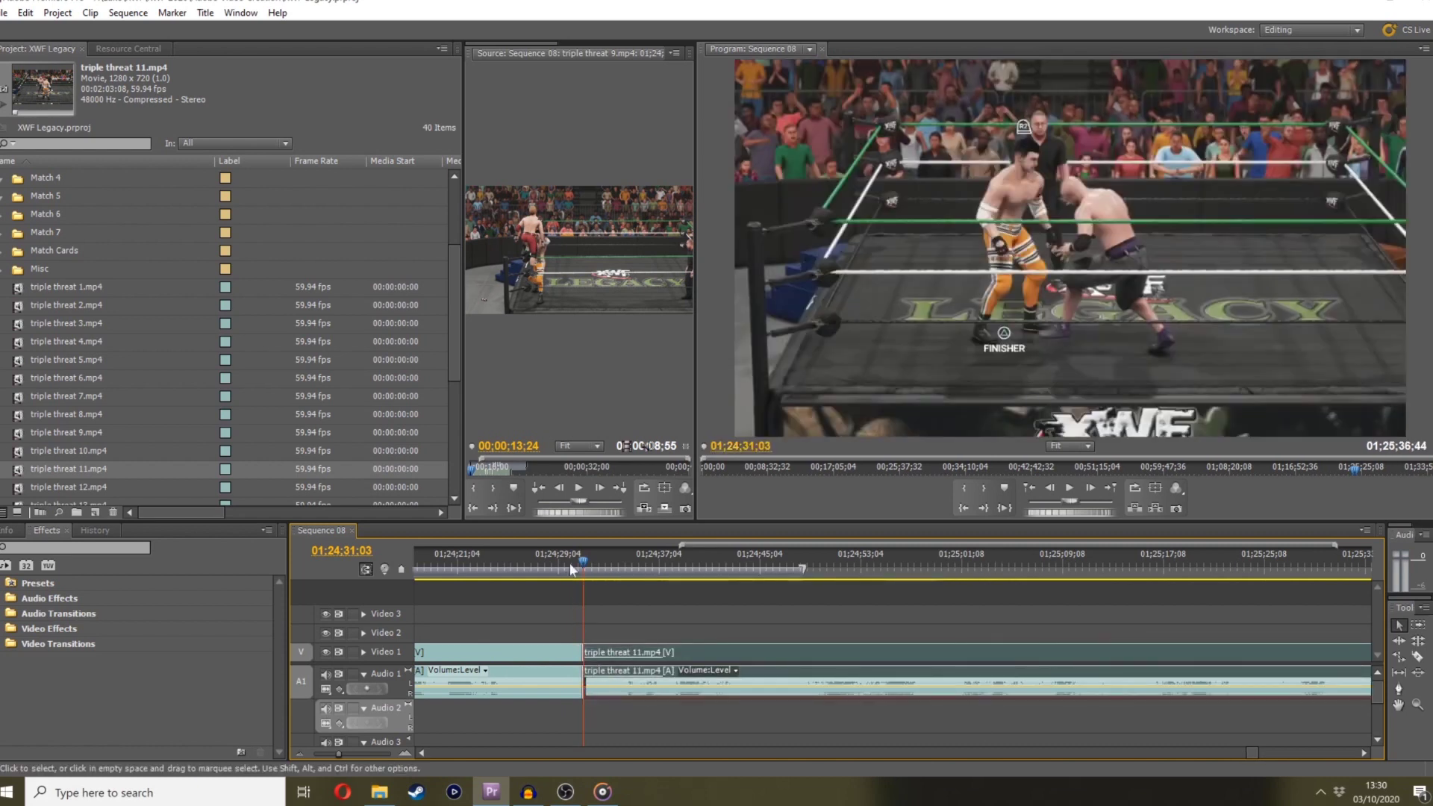
click(571, 565)
key(space)
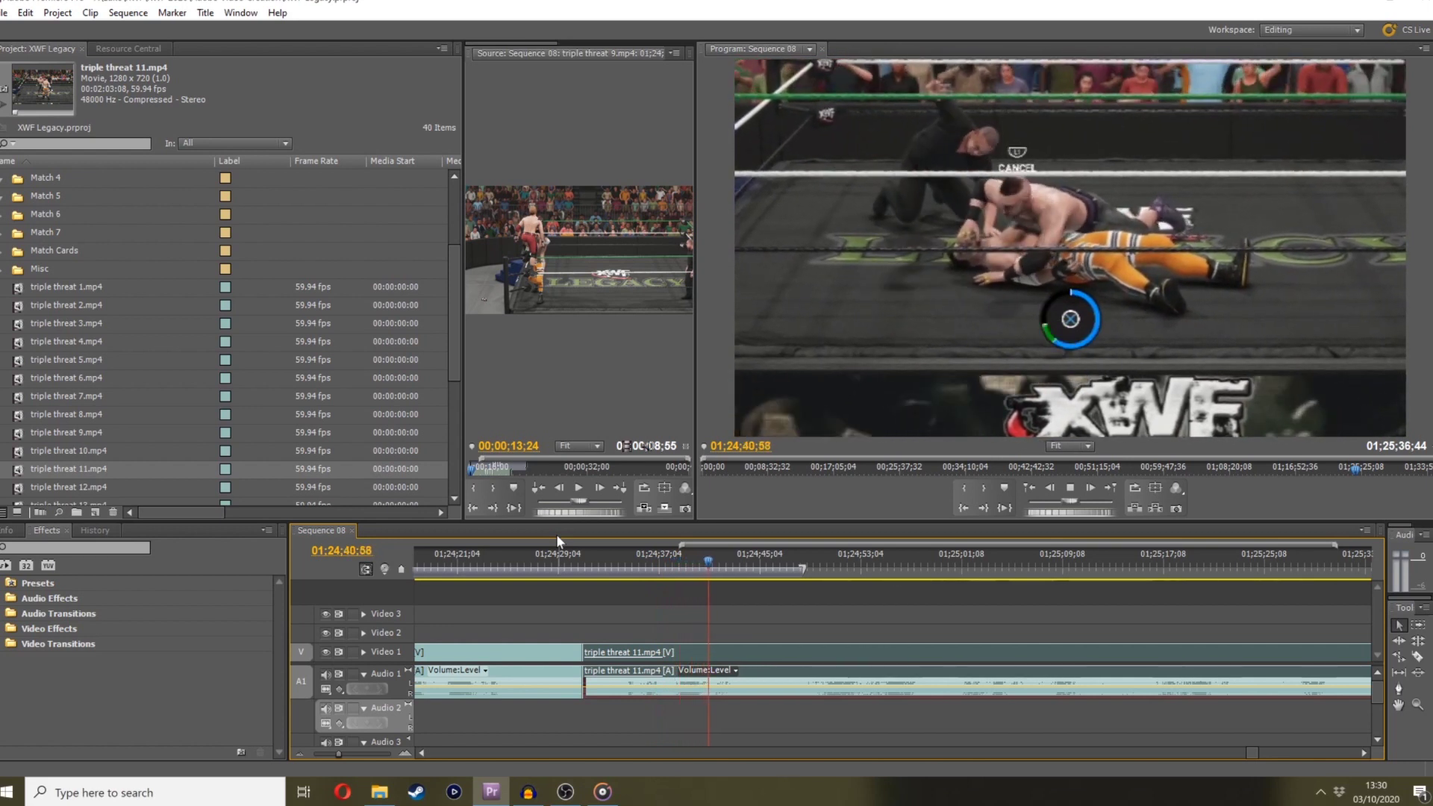
click(1418, 656)
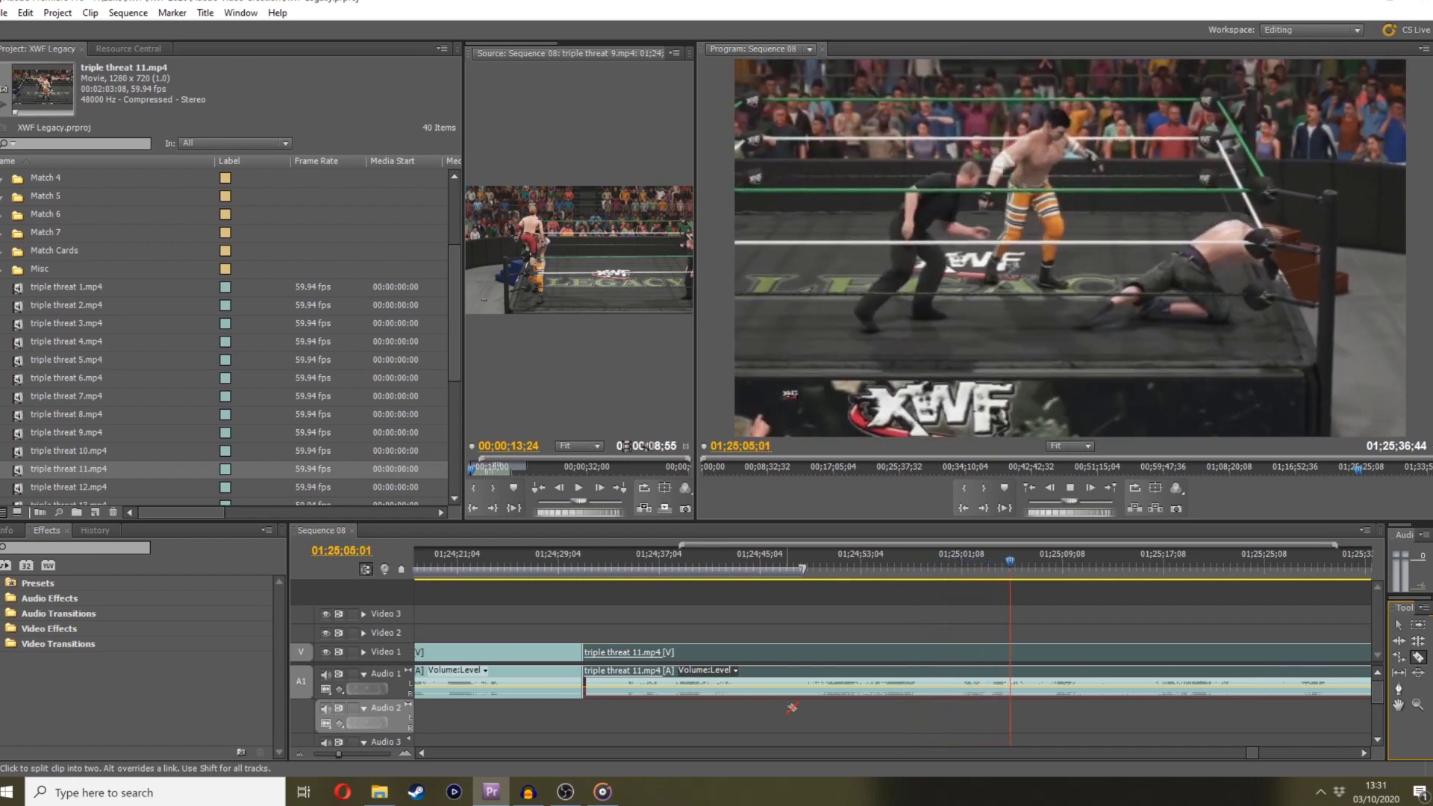
Split triple threat 11 at 01;25;12;09
click(330, 755)
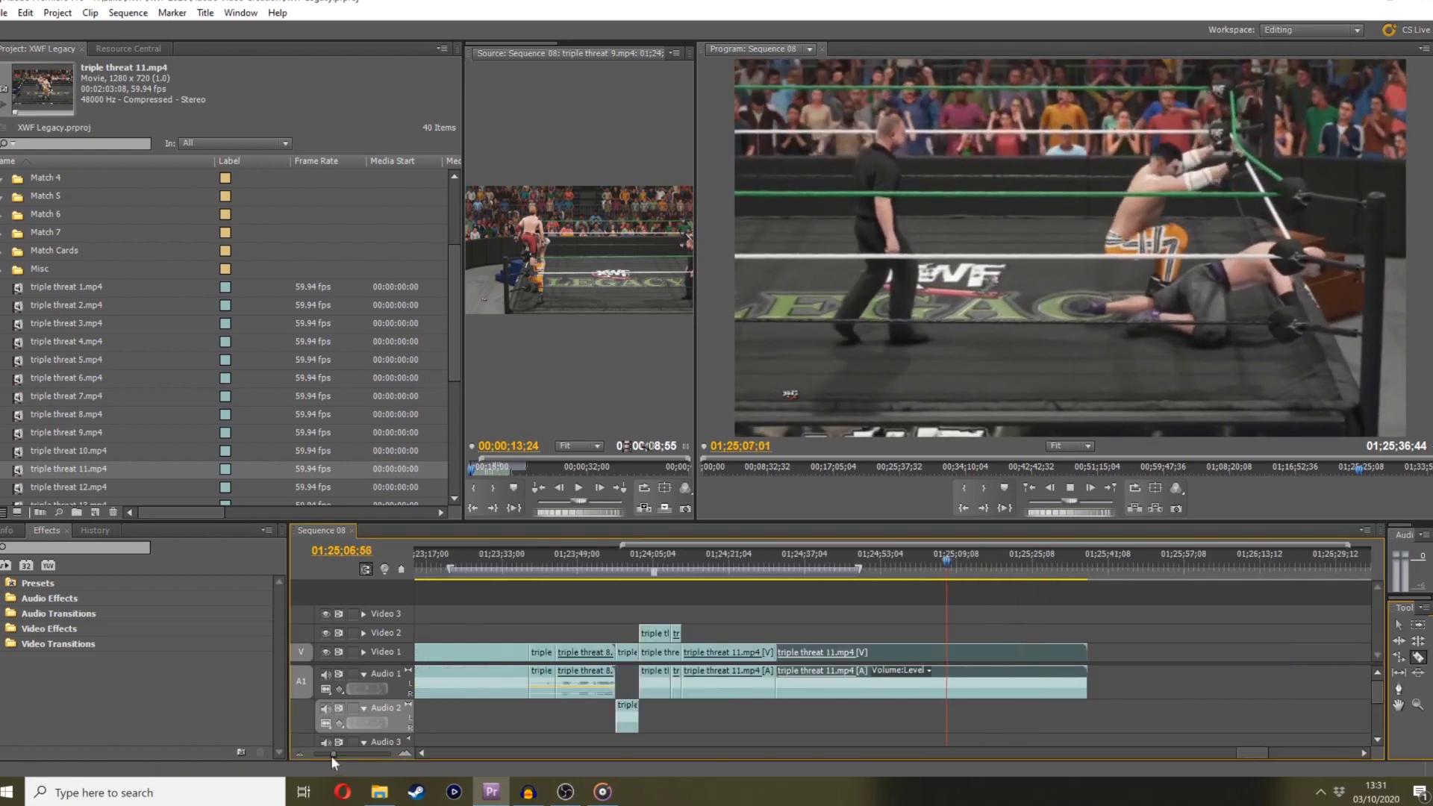
drag(330, 753, 338, 748)
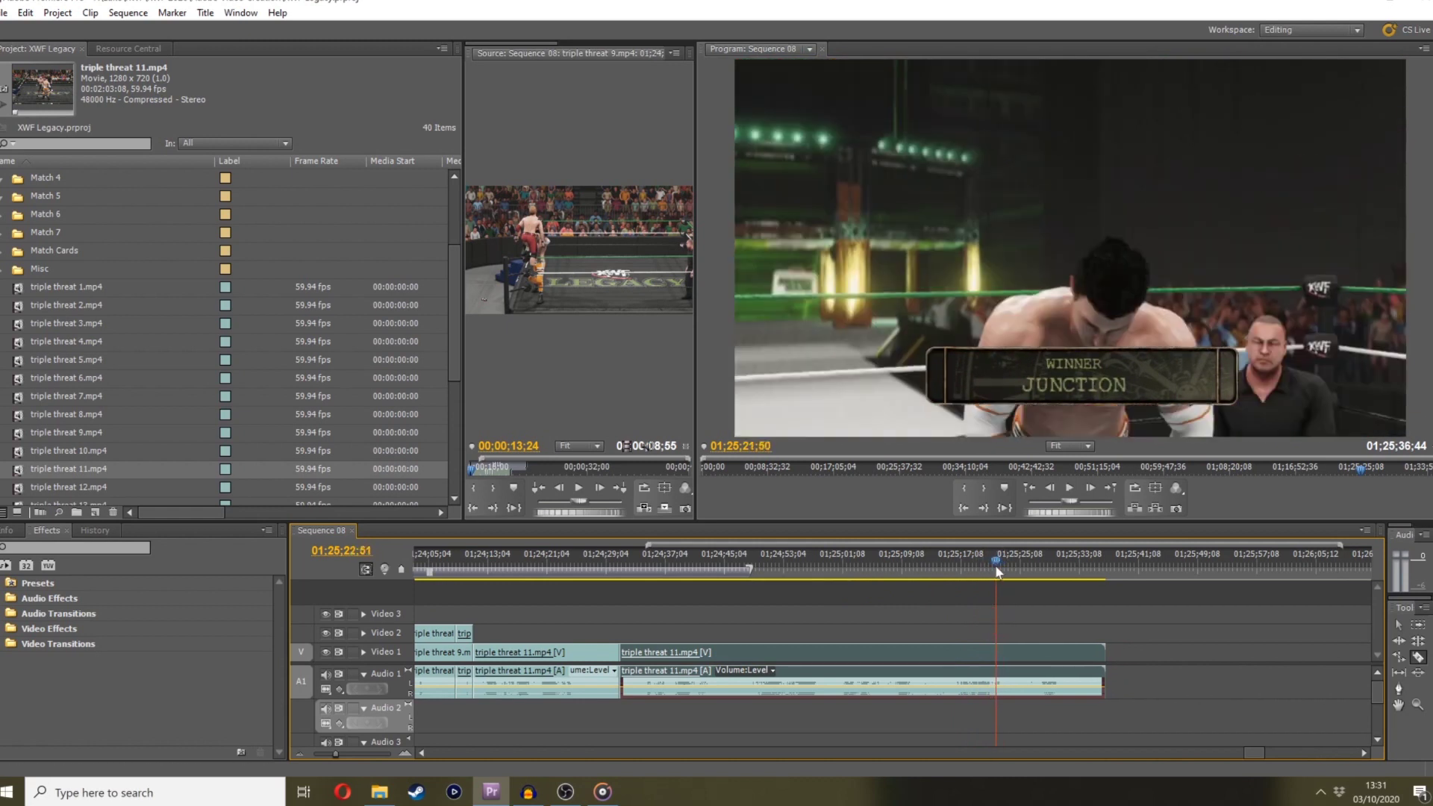
click(990, 567)
drag(990, 569, 850, 584)
key(space)
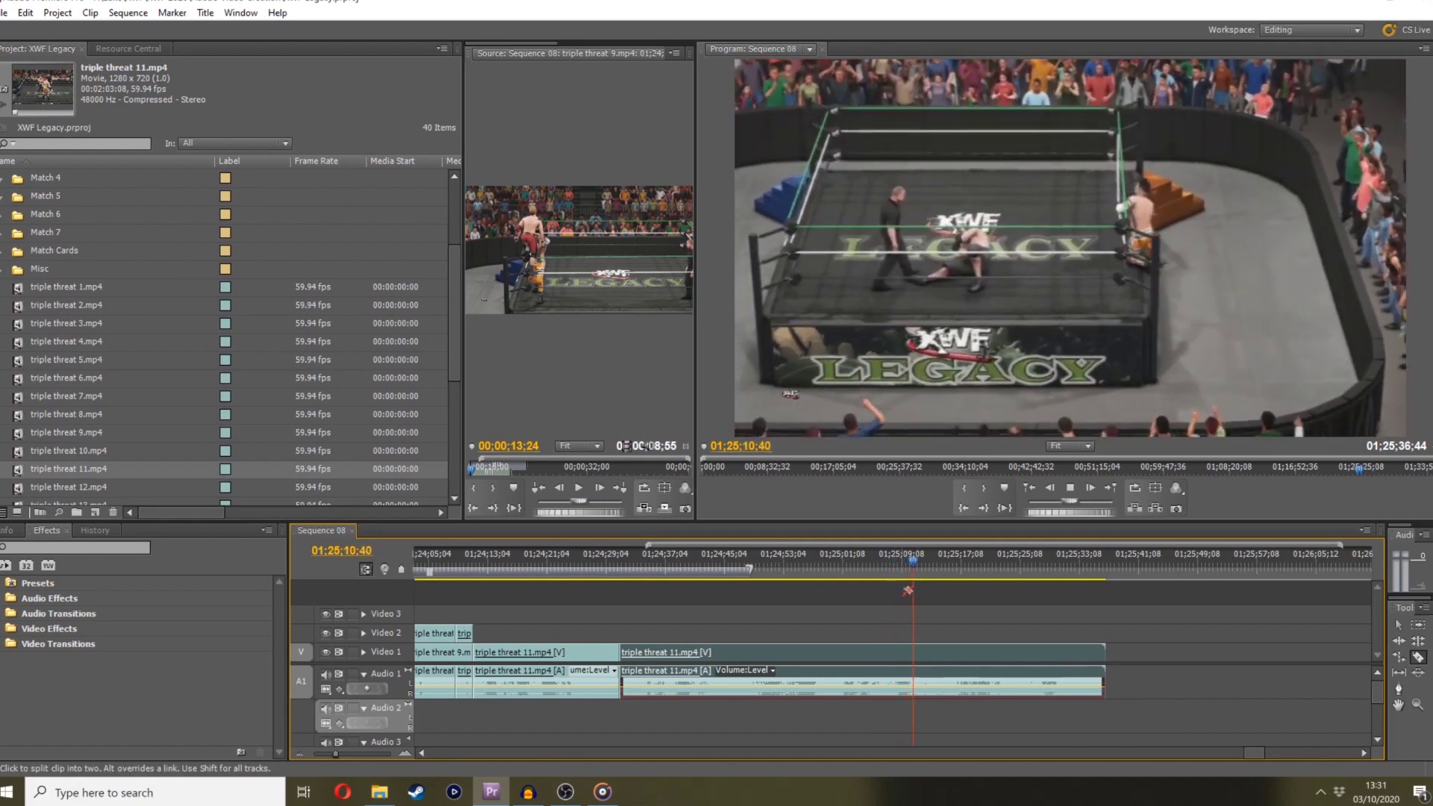
key(space)
key(space)
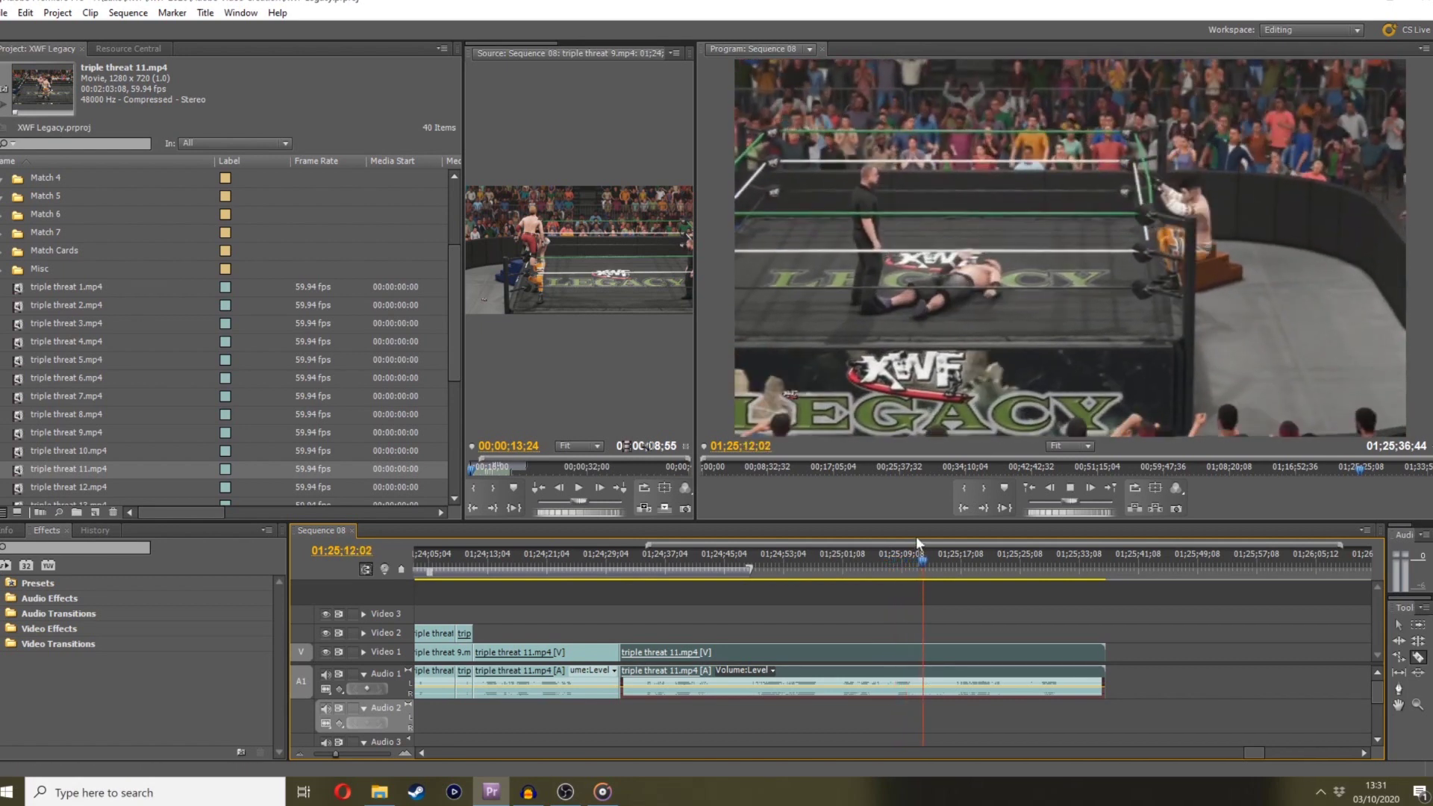
key(space)
drag(1078, 513, 1074, 513)
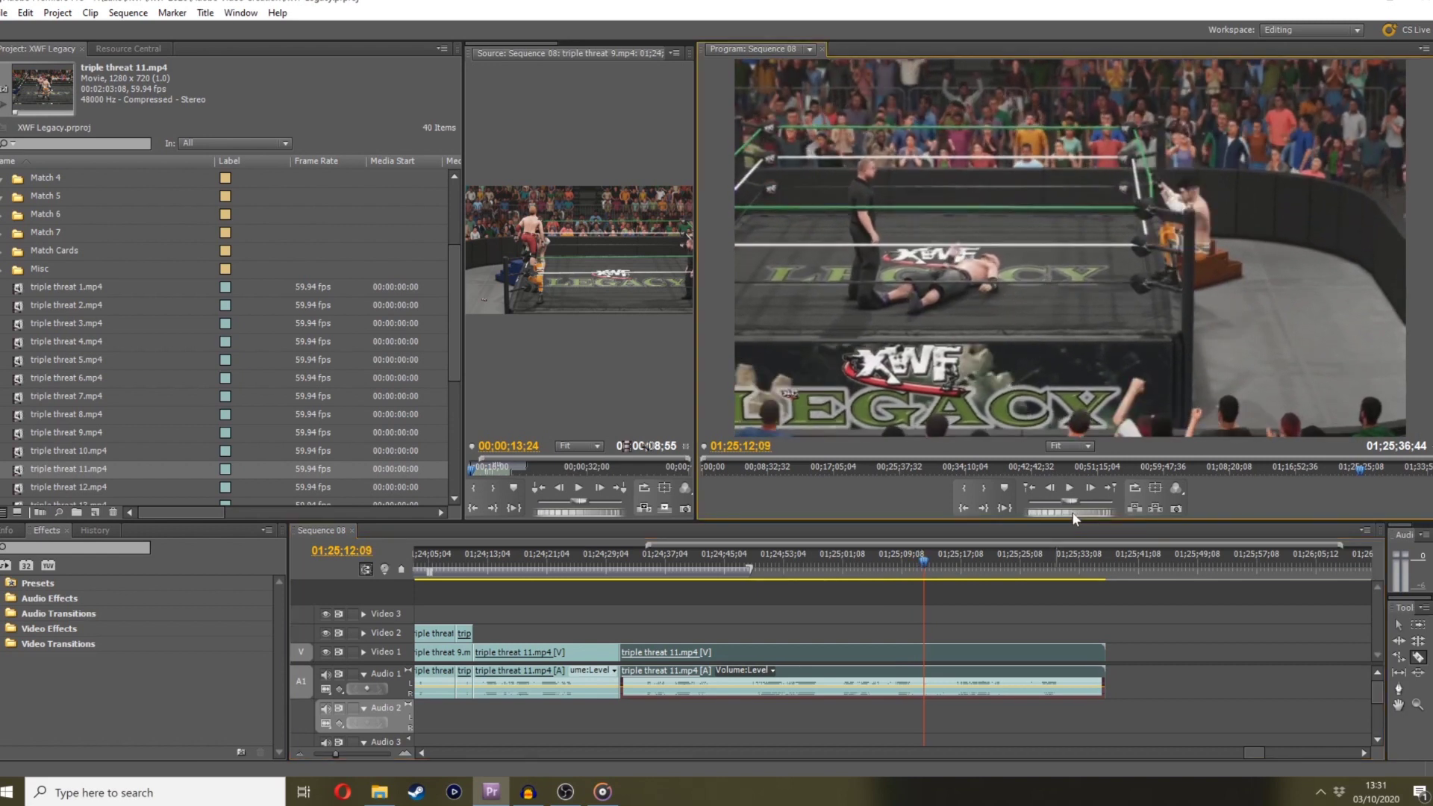
click(929, 651)
Delete triple threat 11's tail and place triple threat 12.mp4 on Video 1 after it
click(1399, 624)
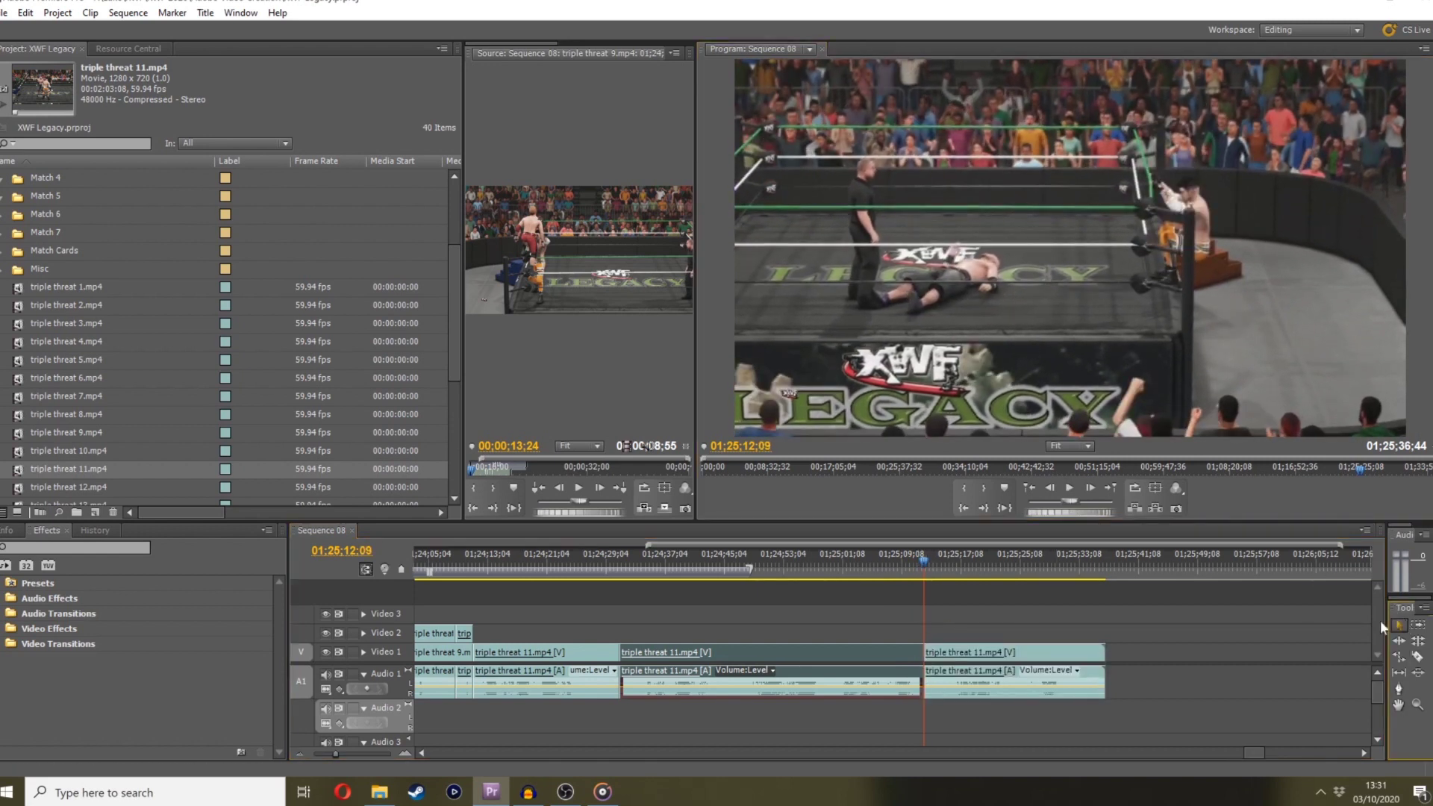
click(1013, 658)
key(Delete)
scroll(187, 469, down, 1)
drag(168, 469, 952, 654)
drag(954, 553, 1085, 543)
key(space)
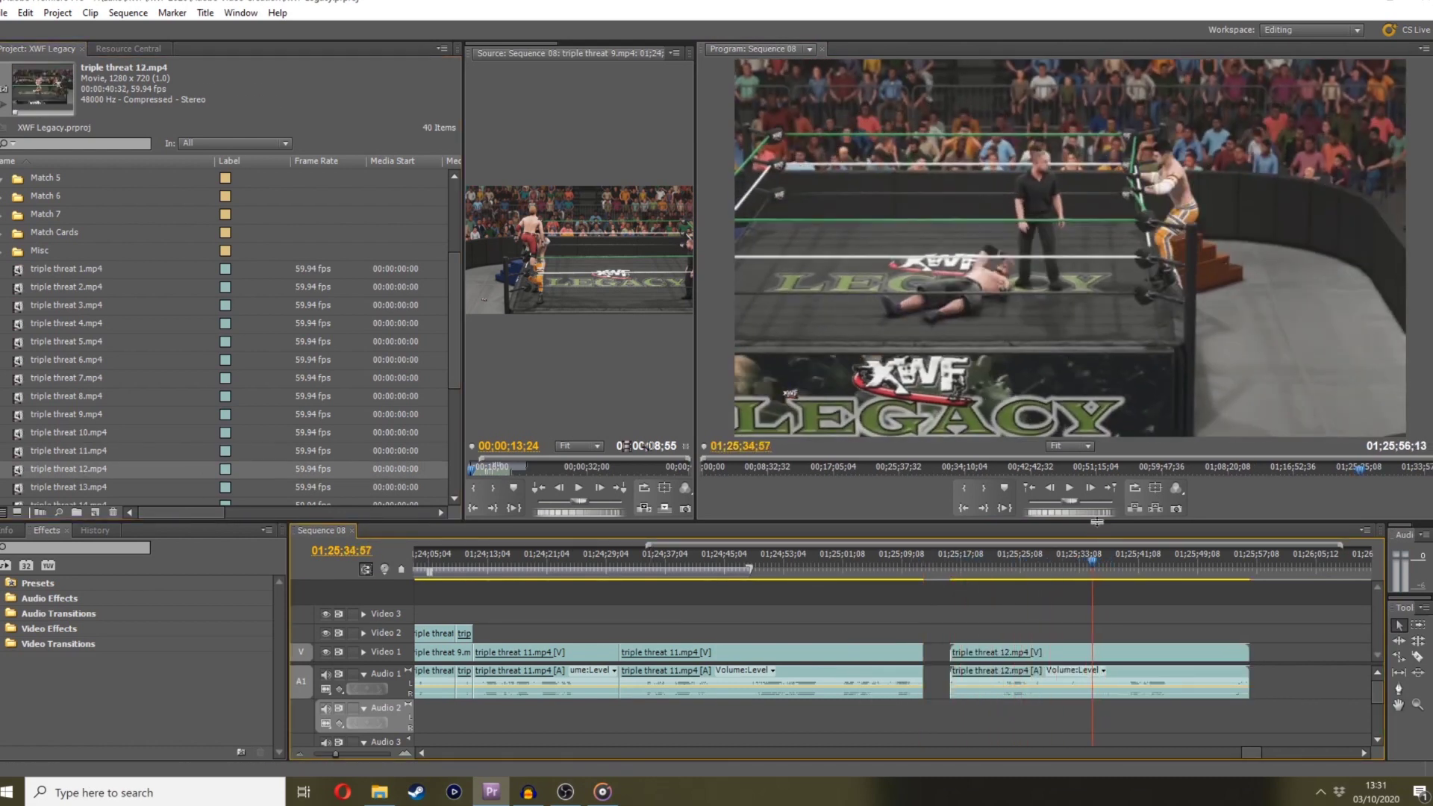
Move triple threat 12 earlier in the sequence and play back the join
click(1064, 509)
drag(1055, 506, 1063, 513)
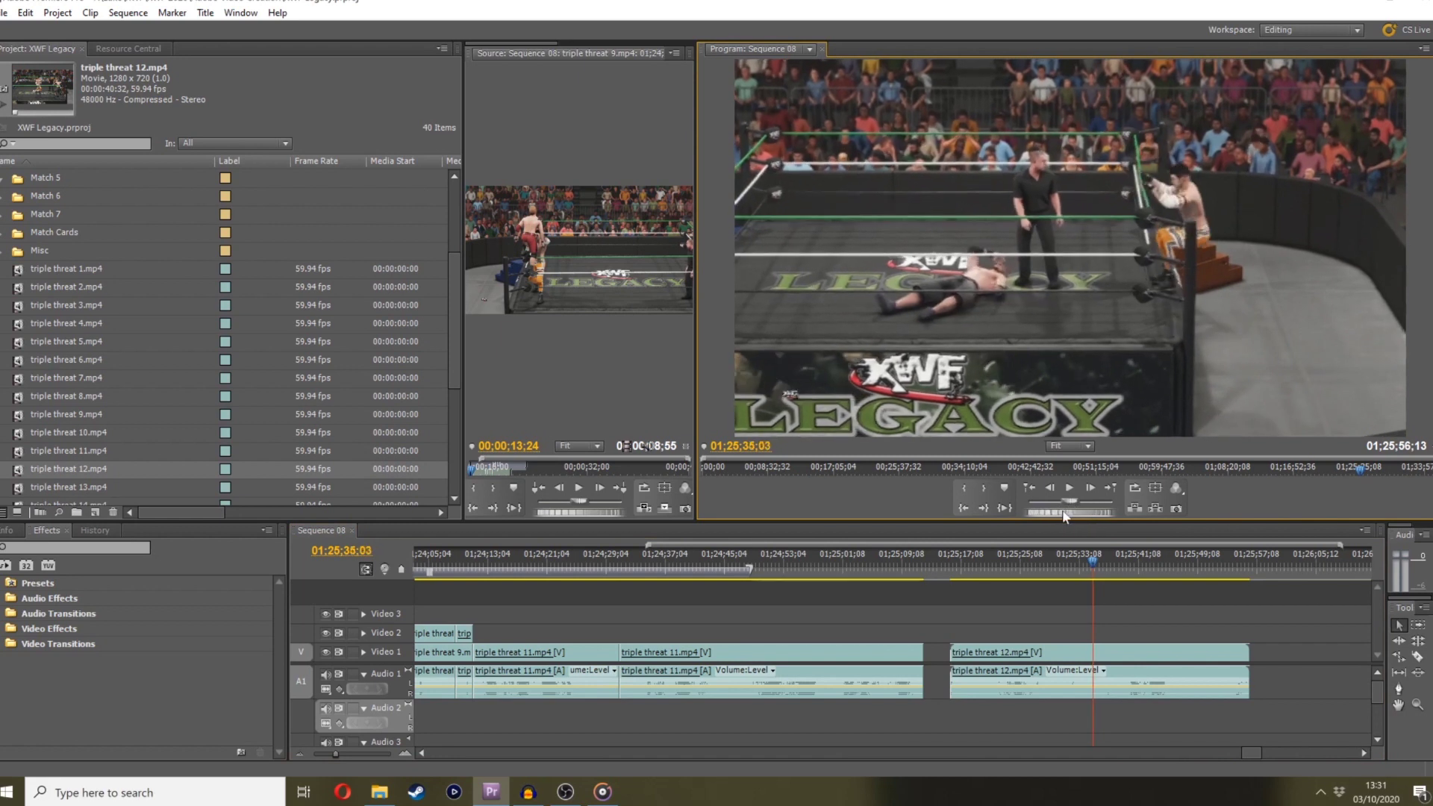
key(c)
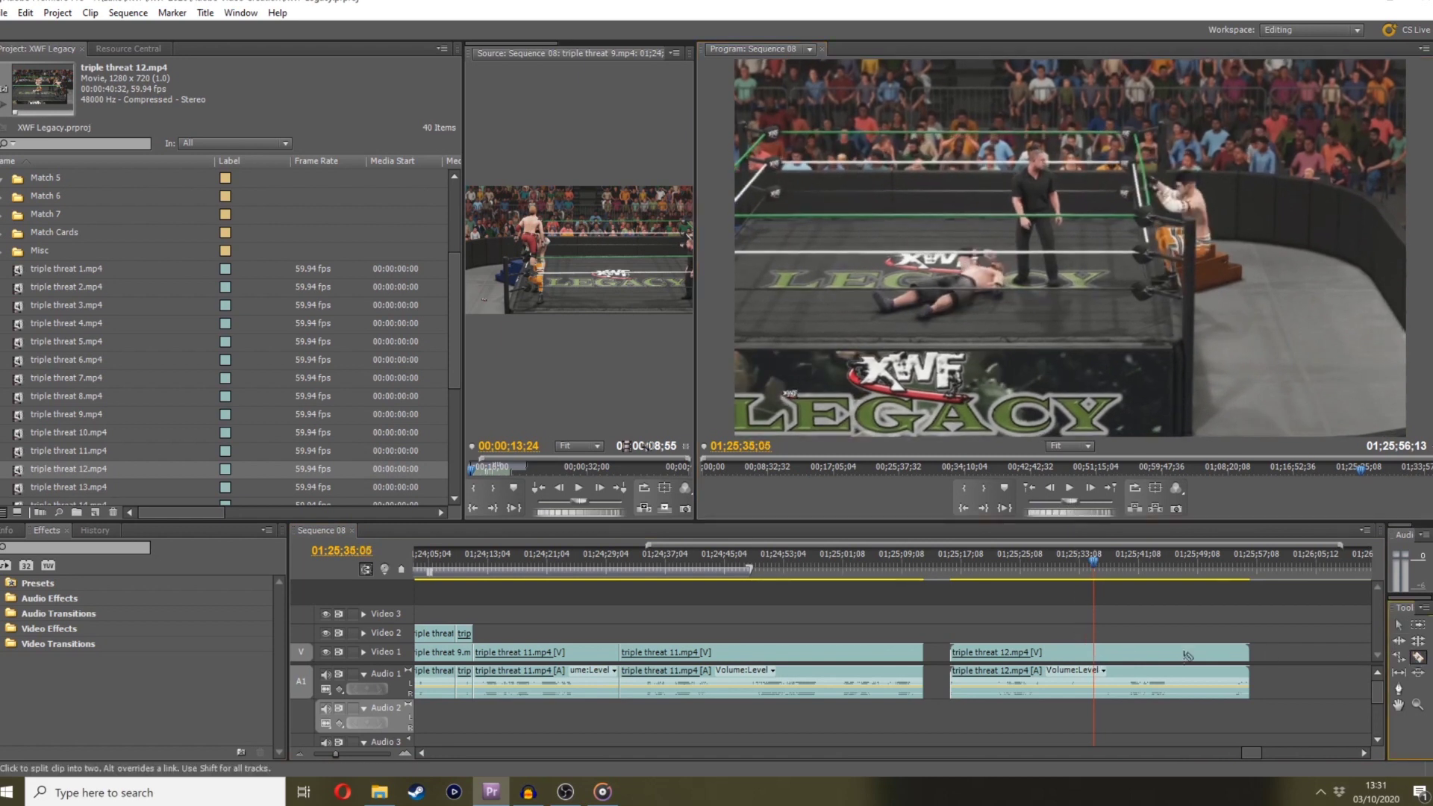
click(1398, 626)
drag(1149, 654, 991, 679)
click(911, 563)
key(space)
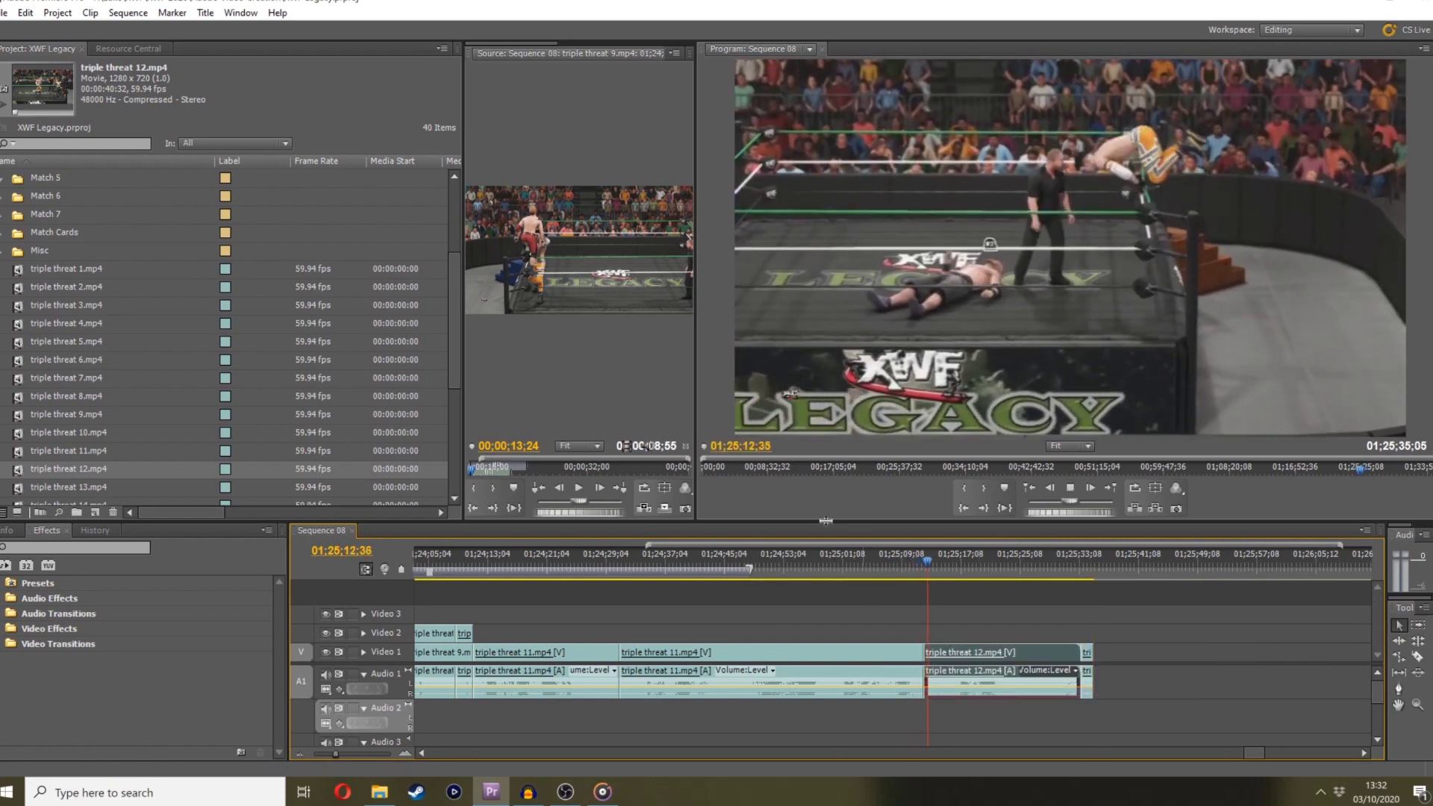
click(920, 566)
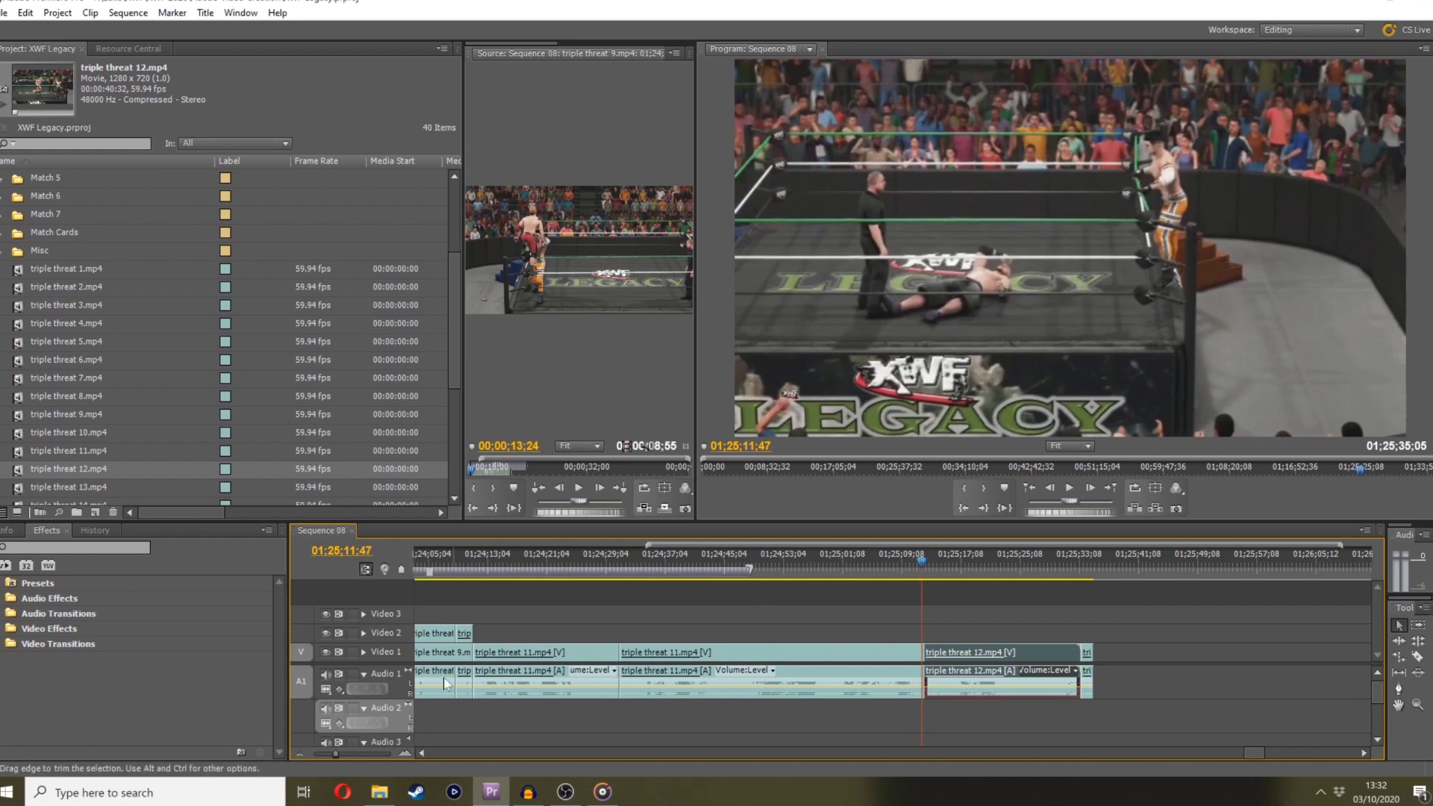
Shift triple threat 12 right and extend the preceding clip's end point
drag(343, 749, 348, 750)
click(897, 561)
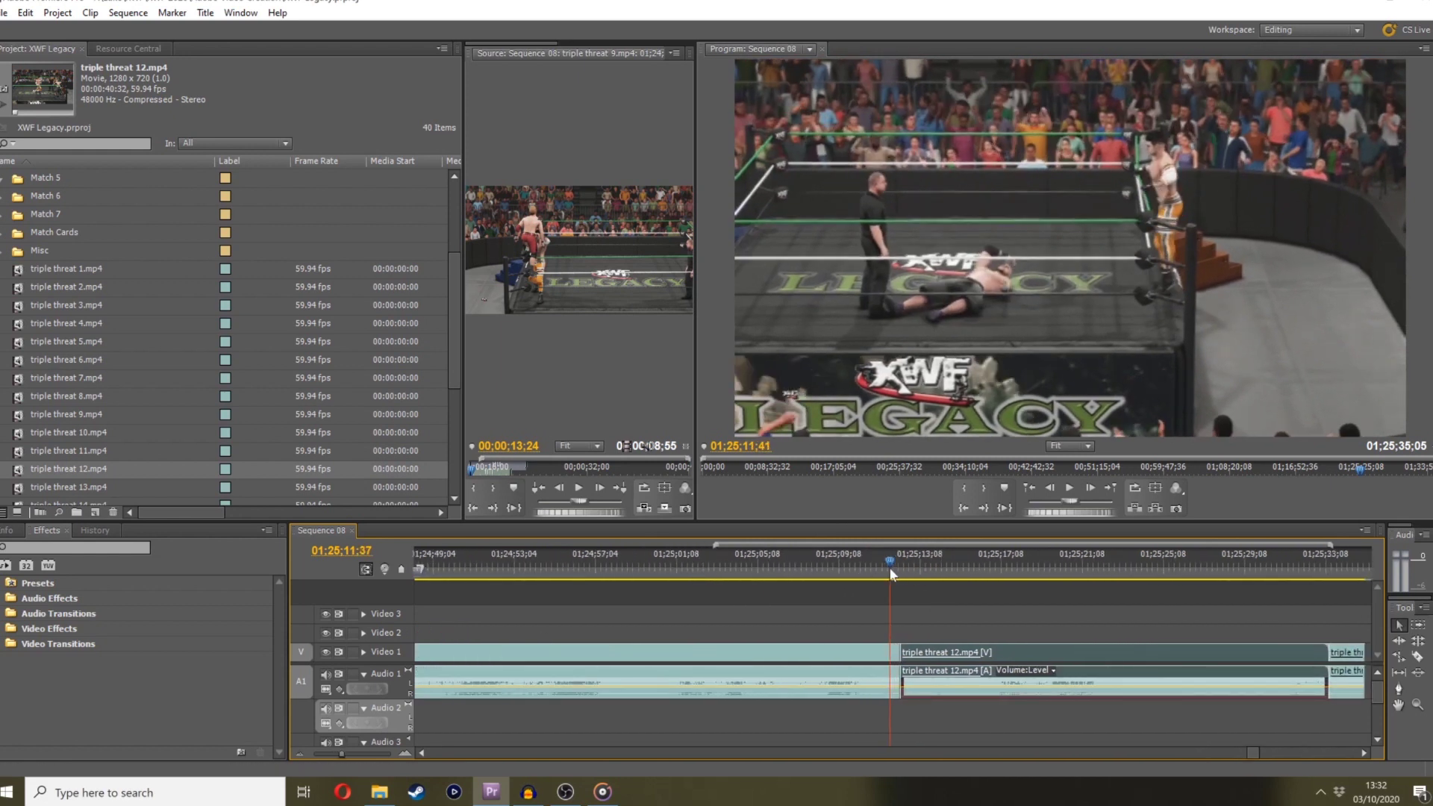
click(909, 560)
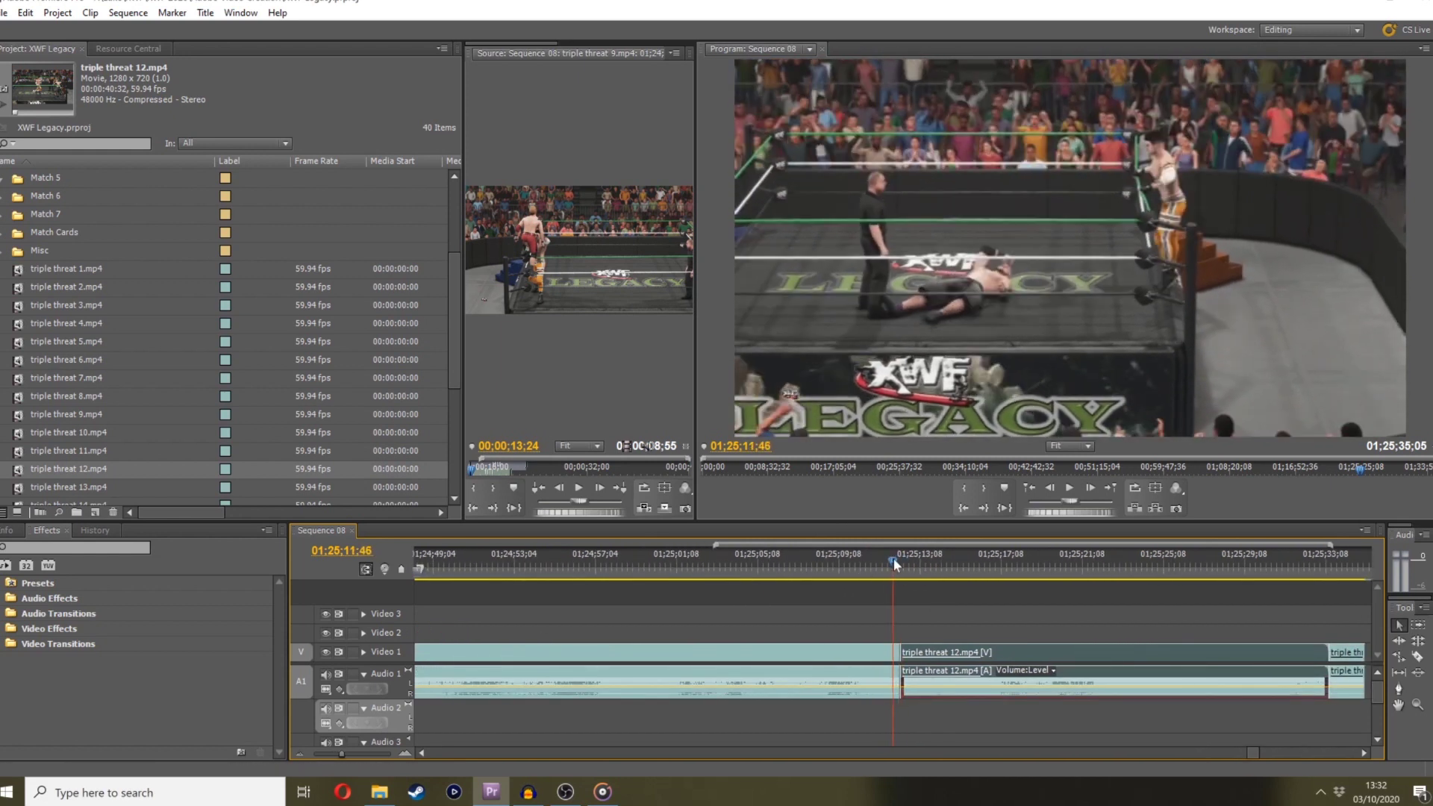
drag(910, 553, 989, 539)
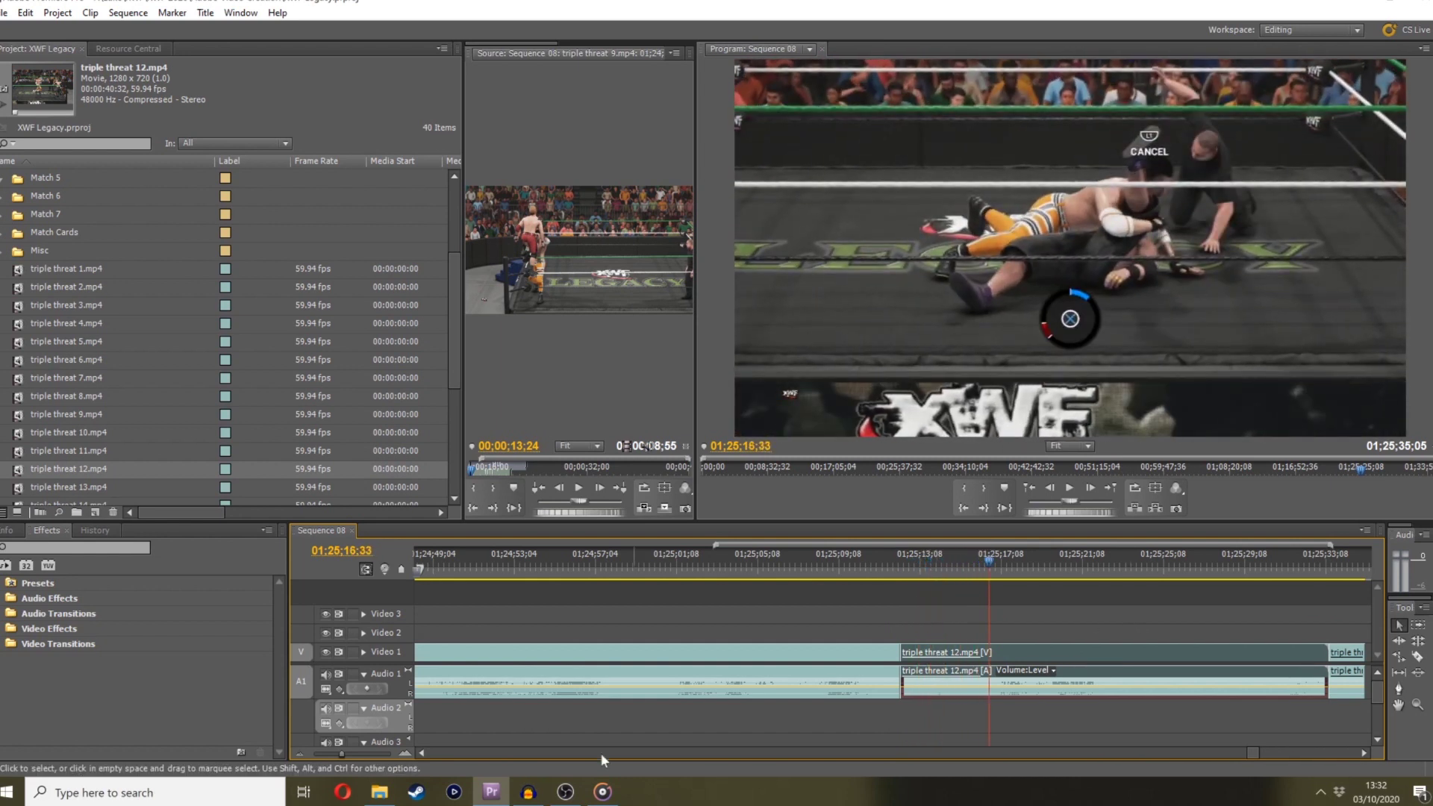
click(330, 753)
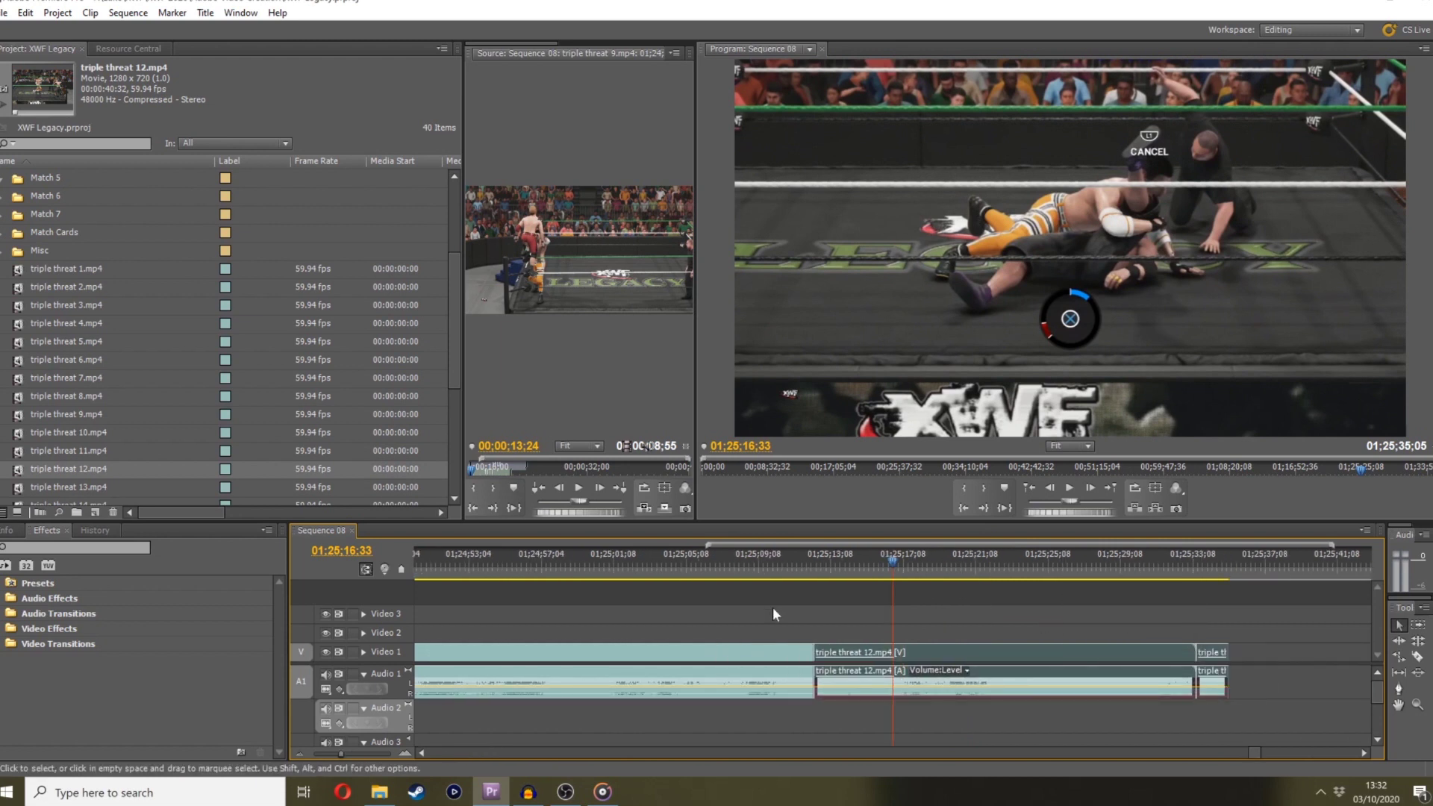
drag(858, 659, 1045, 675)
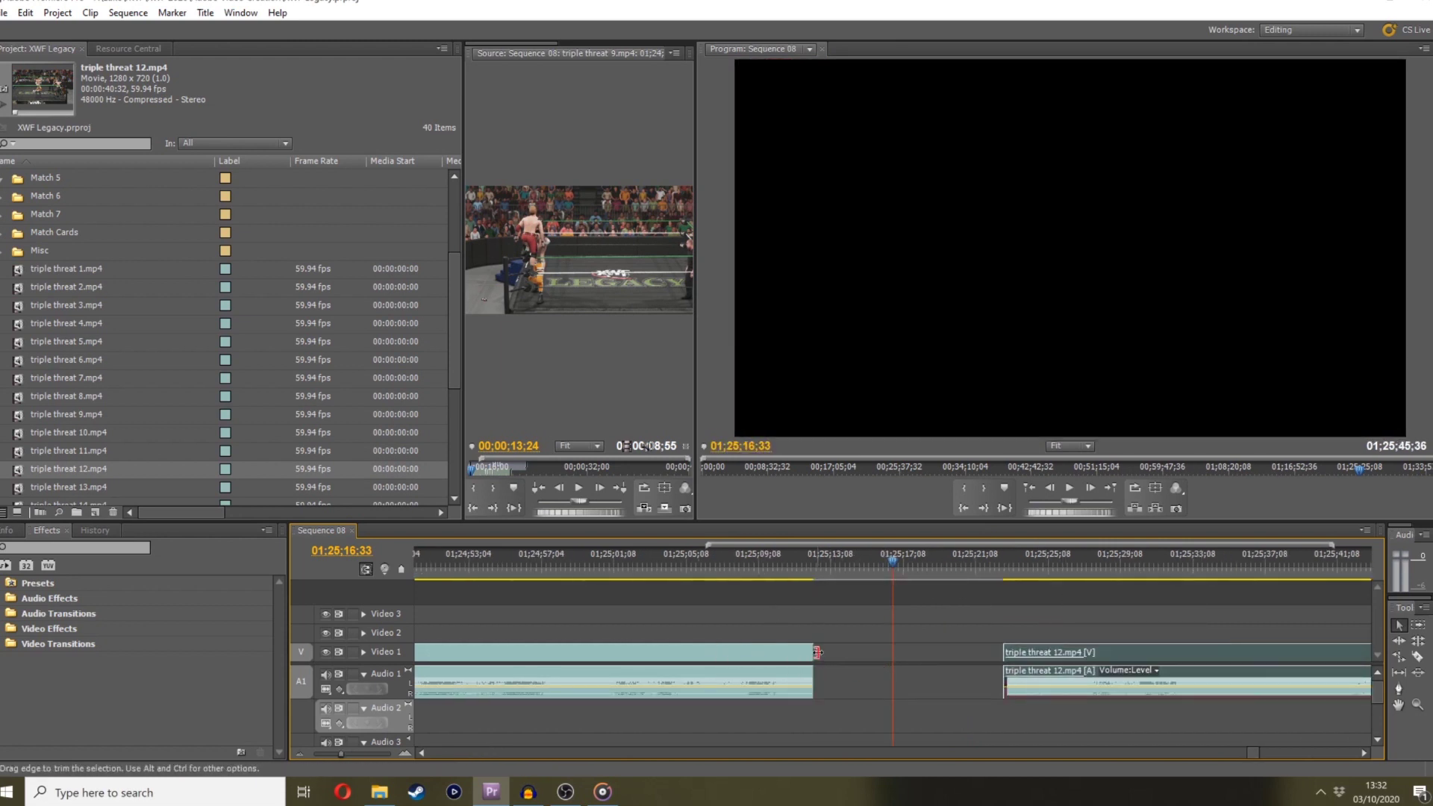
drag(818, 652, 841, 648)
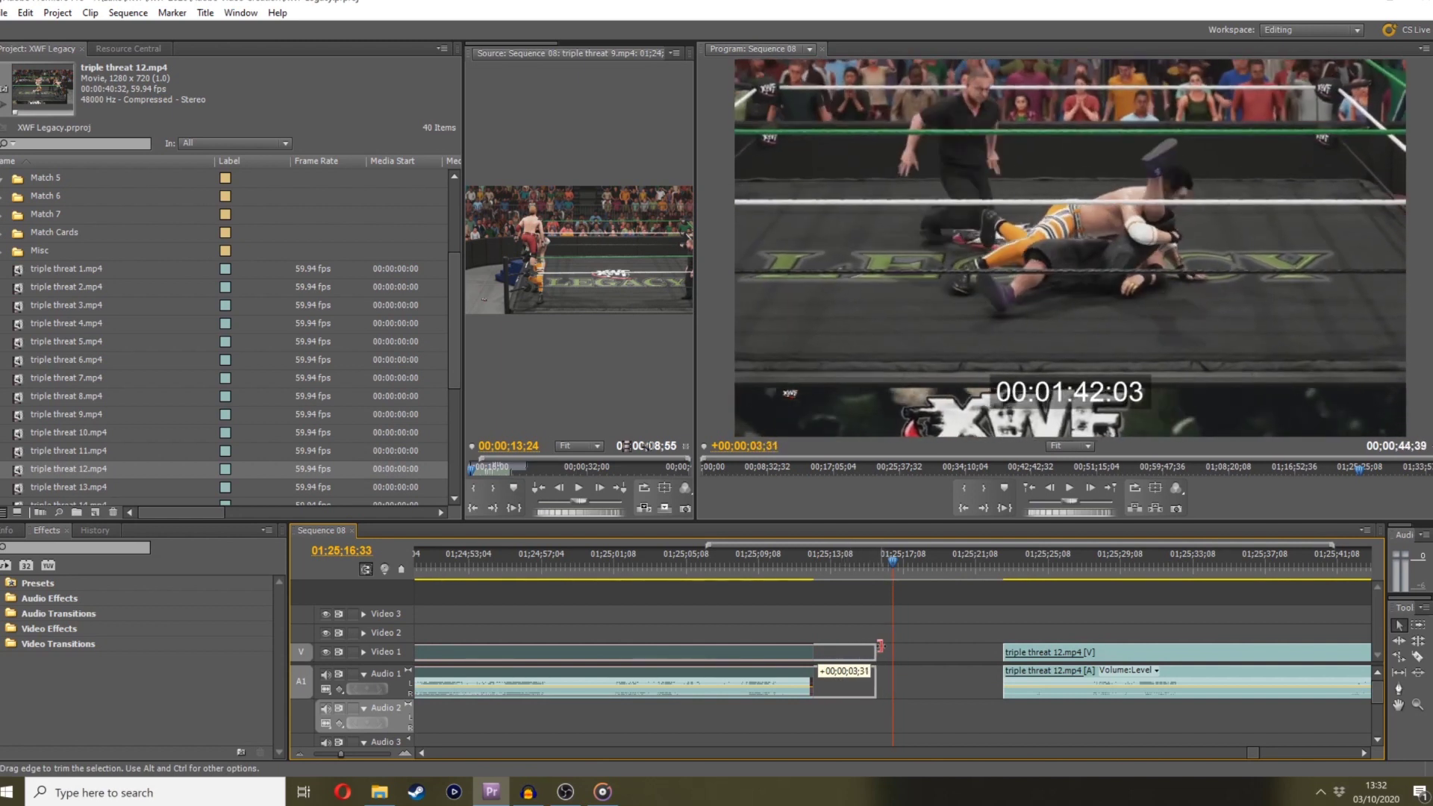
drag(877, 646, 880, 647)
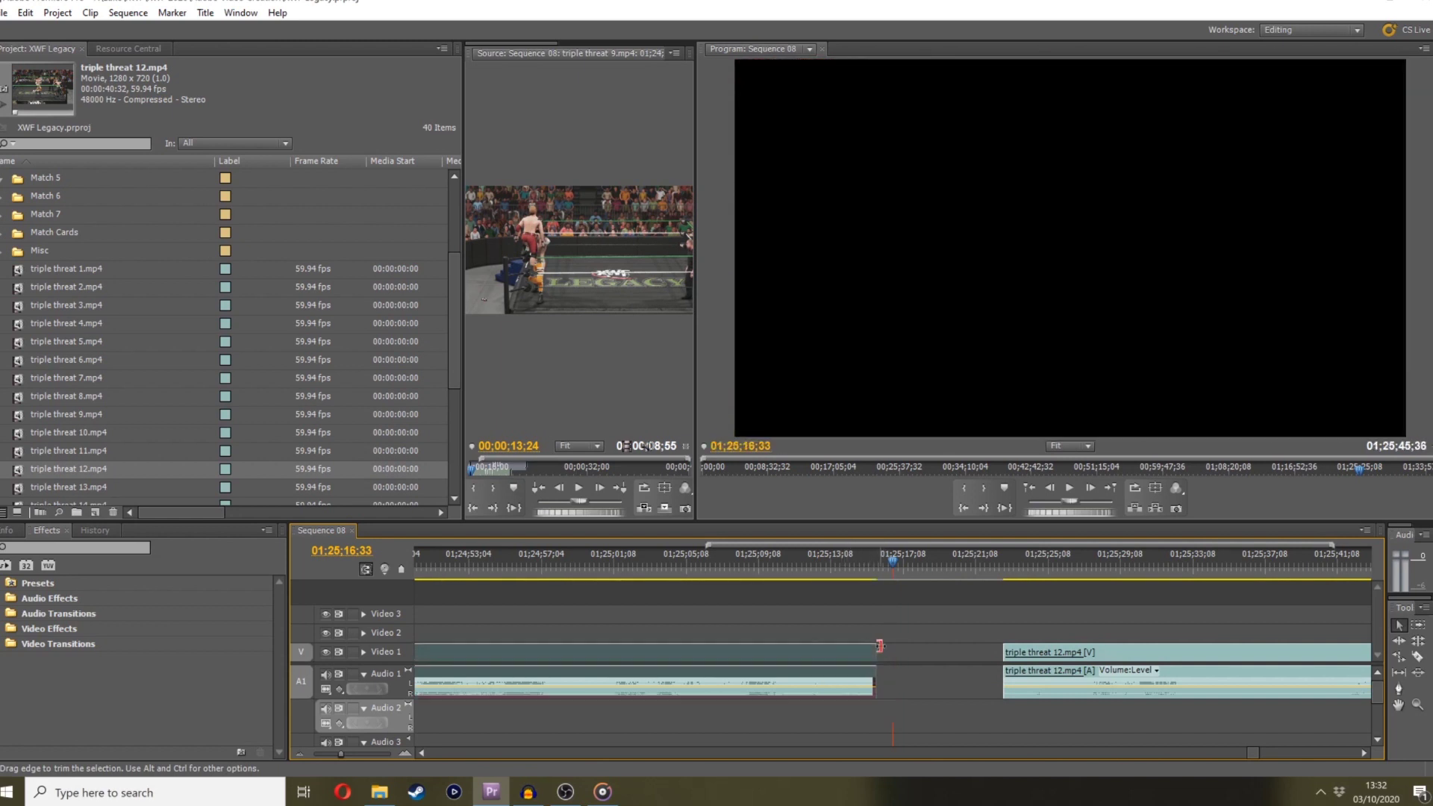
Trim triple threat 12's beginning and butt it against the previous clip near 01;25;15
drag(1022, 558, 1067, 561)
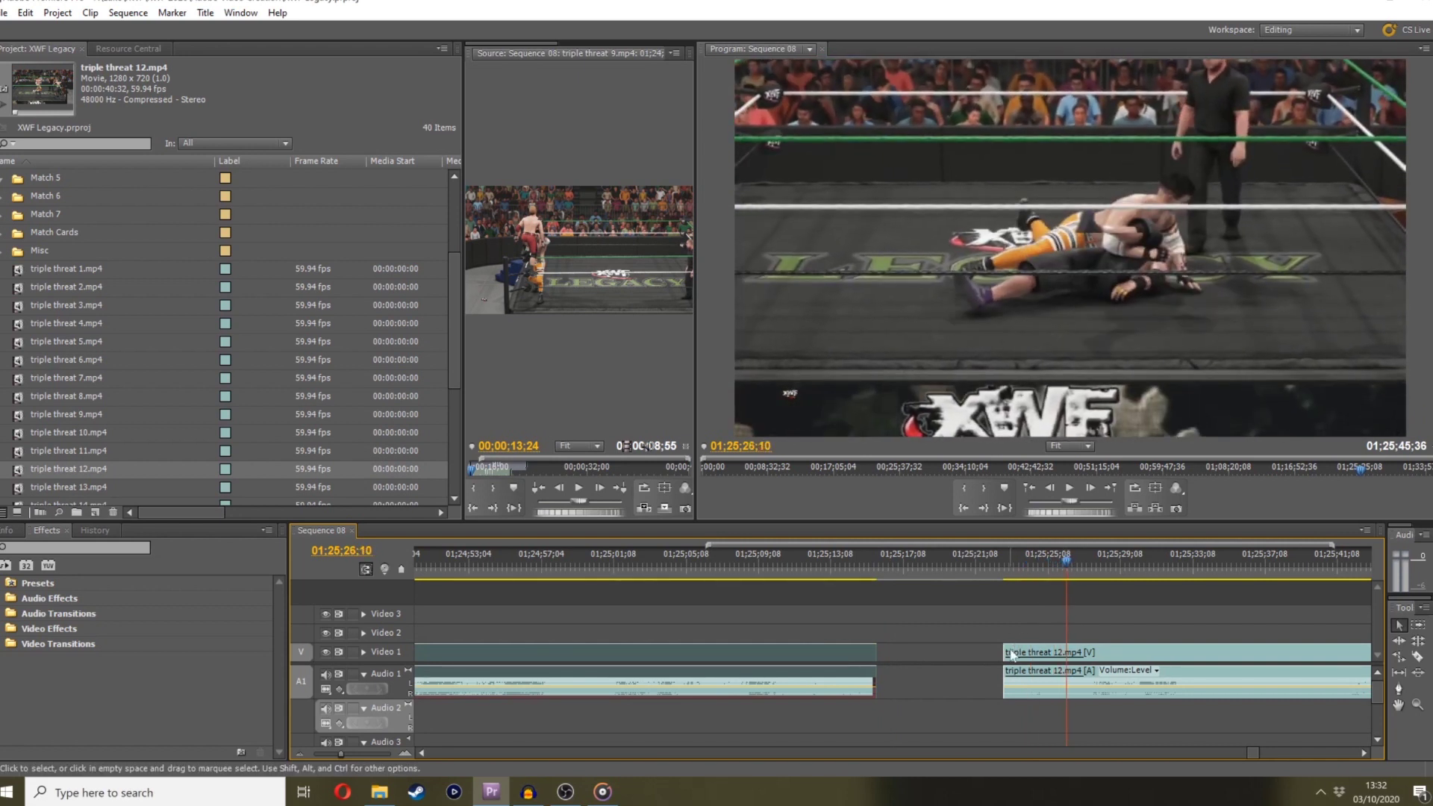
drag(1005, 654, 911, 655)
drag(843, 562, 821, 562)
key(space)
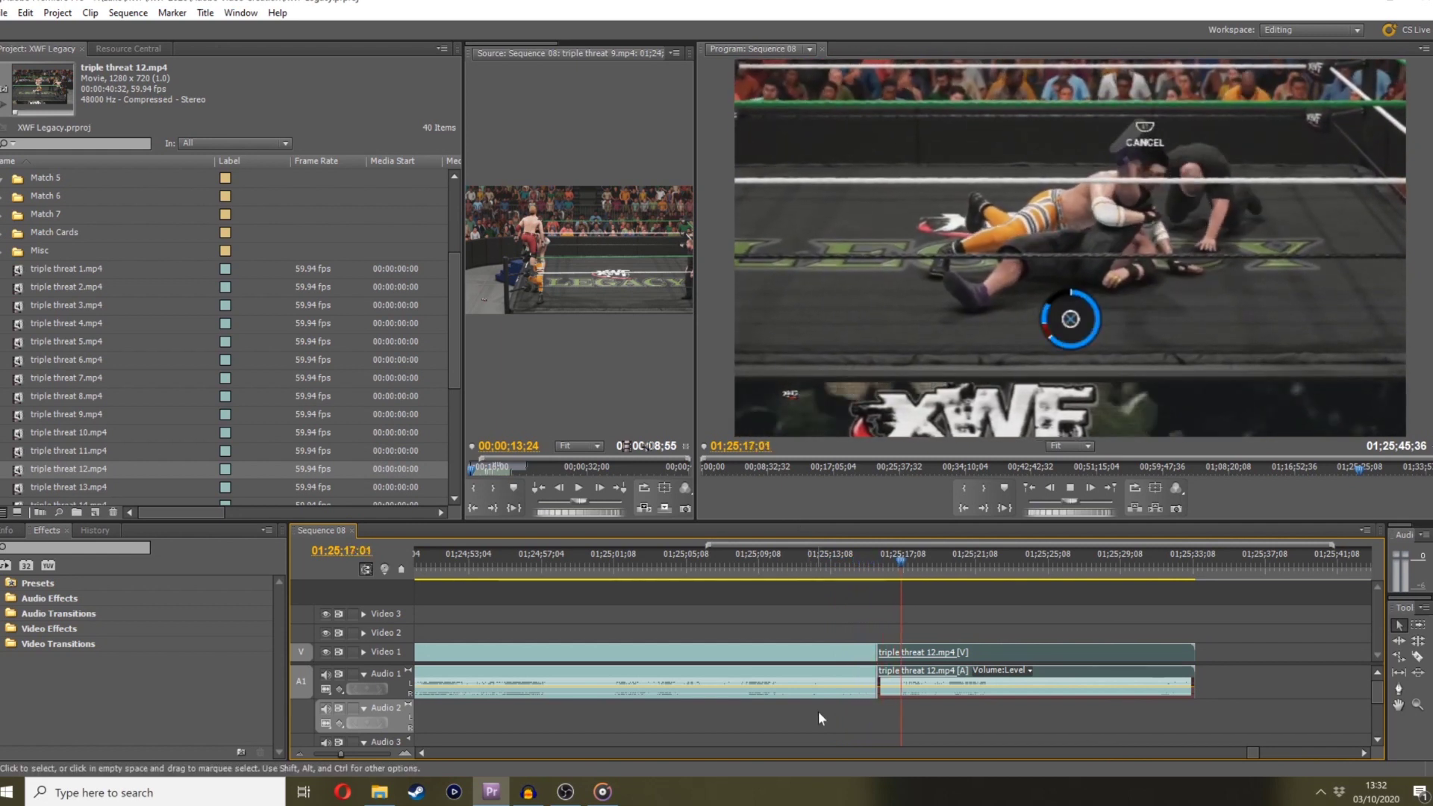
click(864, 574)
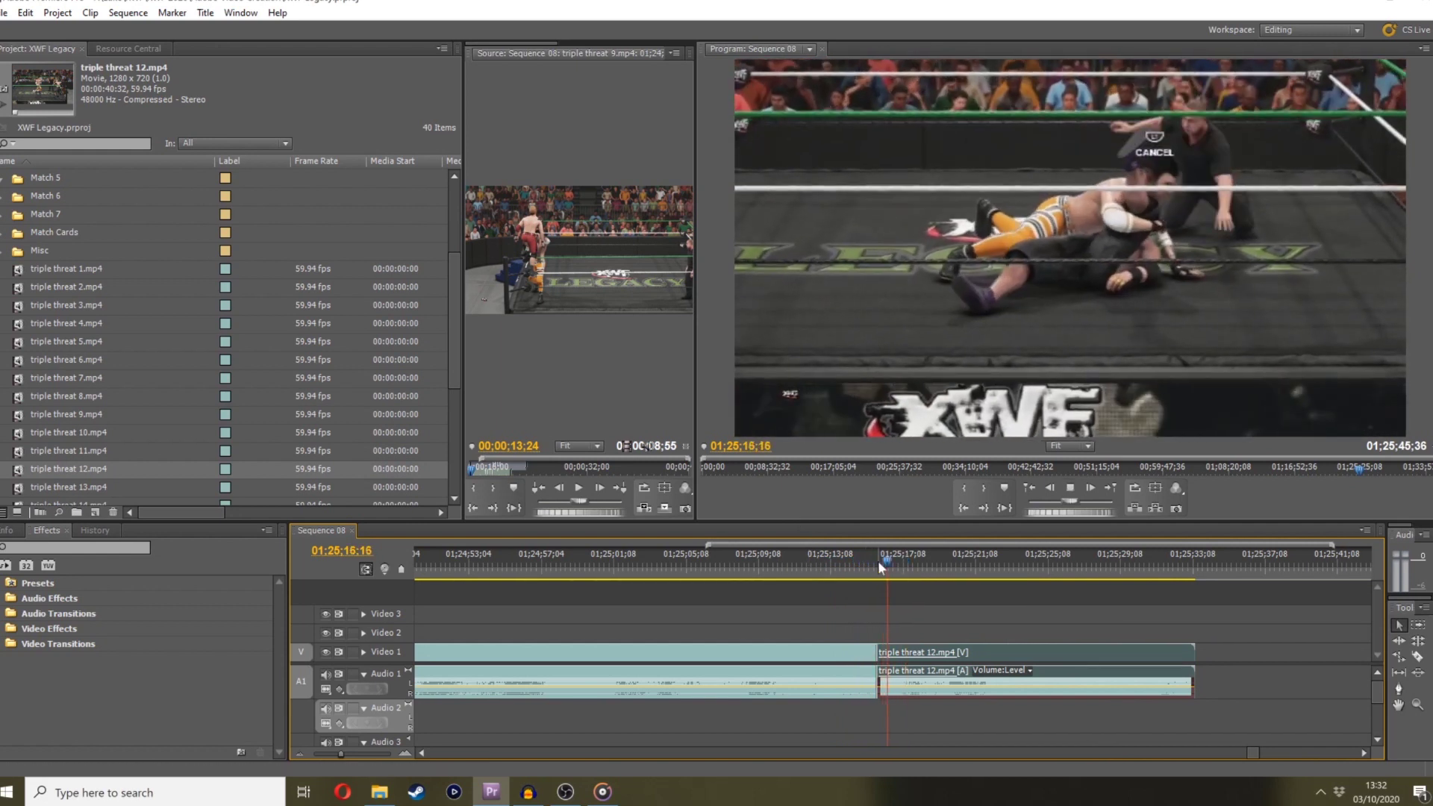
click(812, 569)
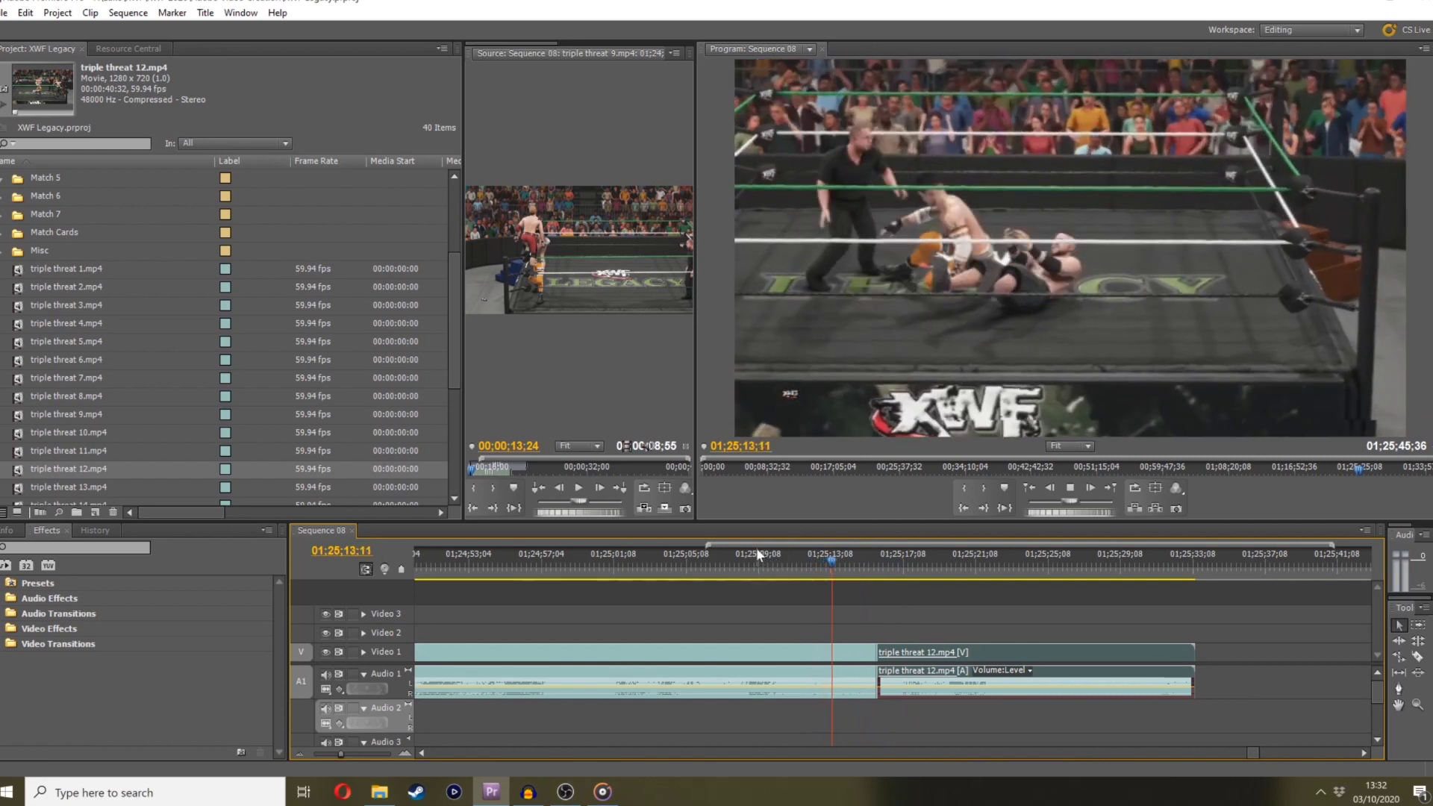
Trim the end of triple threat 11 to 01;25;01;00
drag(341, 754, 337, 755)
drag(961, 651, 1205, 651)
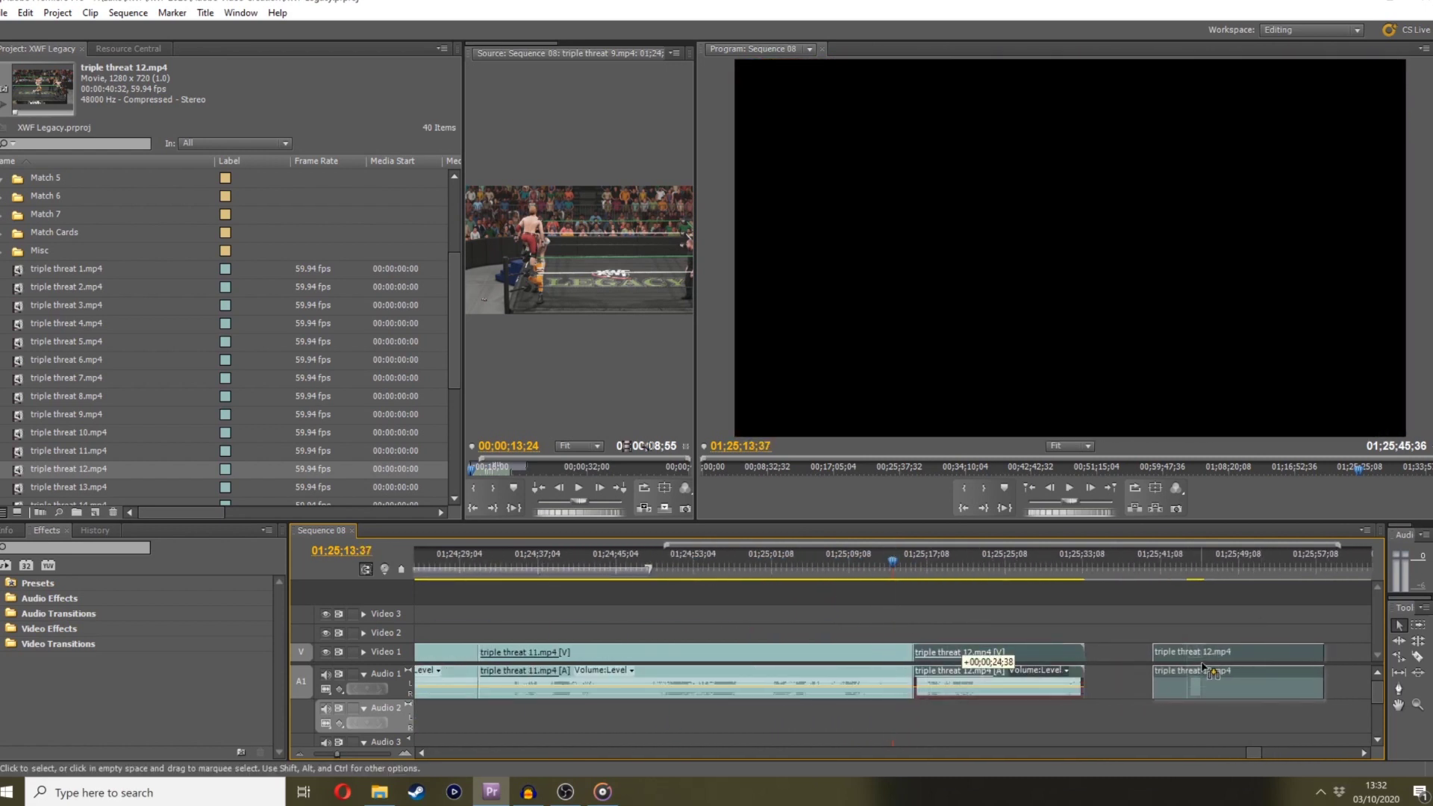
drag(867, 576, 773, 569)
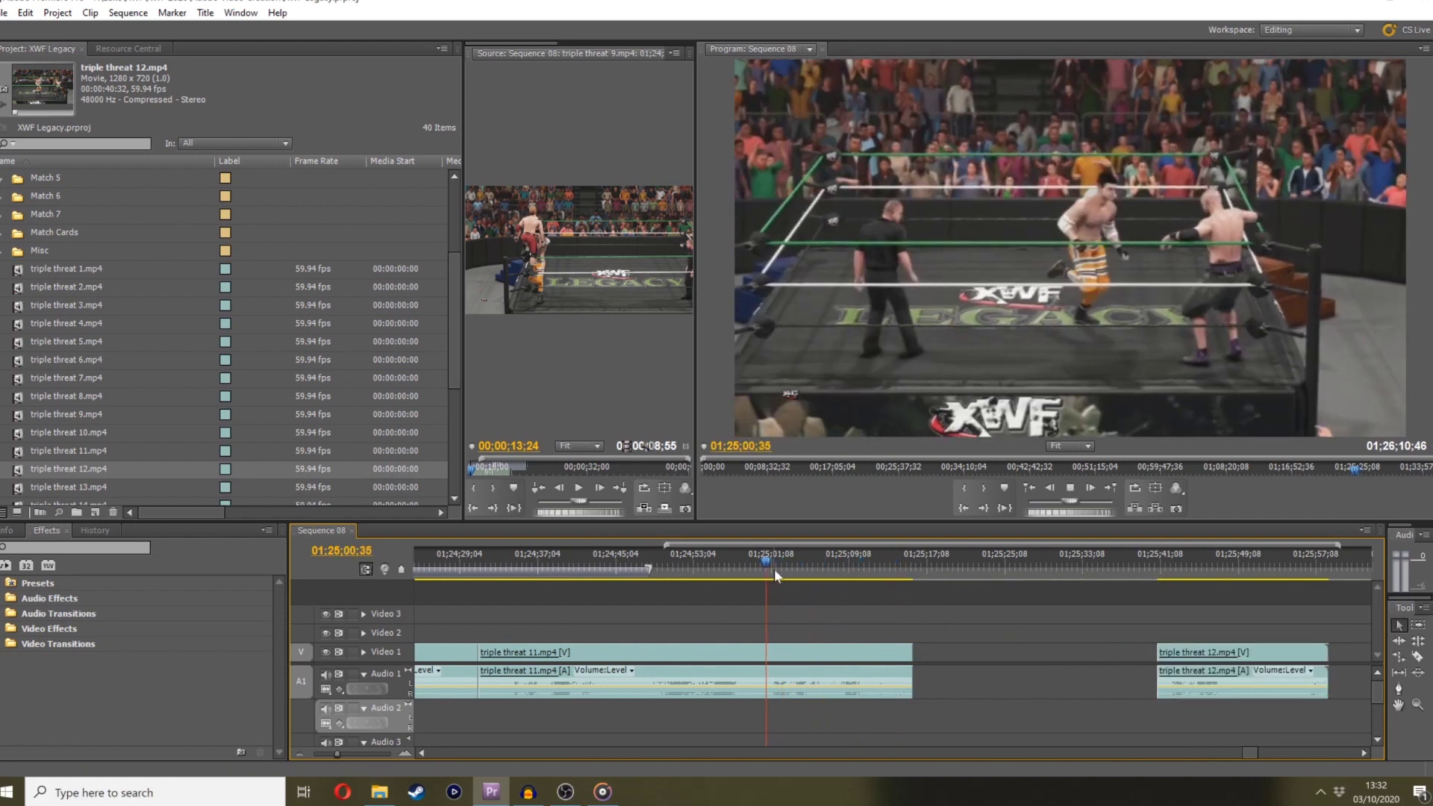
drag(1081, 513, 1071, 514)
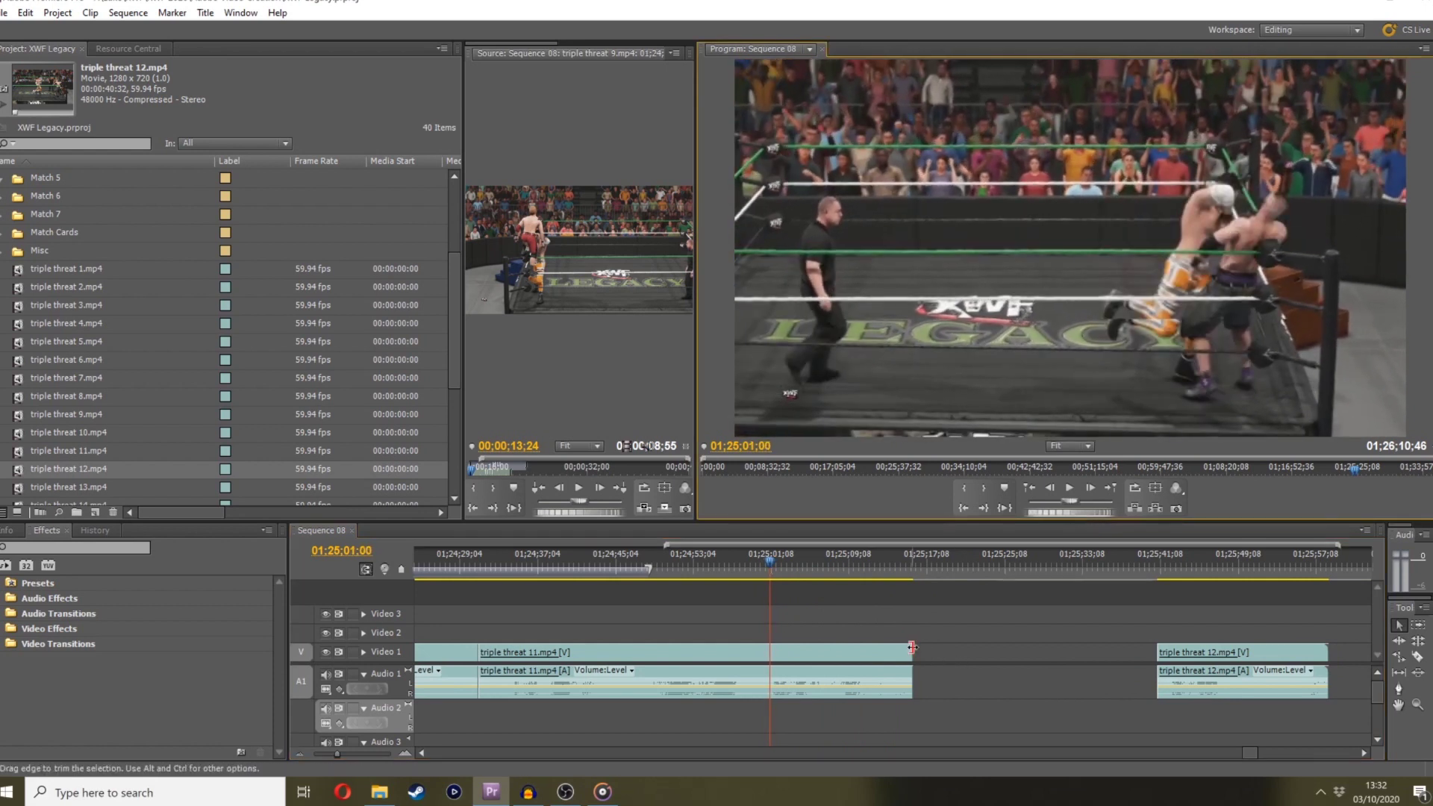
drag(912, 647, 769, 647)
Re-trim triple threat 12's start and snap it flush after triple threat 11
drag(1155, 651, 1014, 647)
drag(1017, 571, 1021, 569)
click(1102, 514)
drag(1100, 513, 1067, 518)
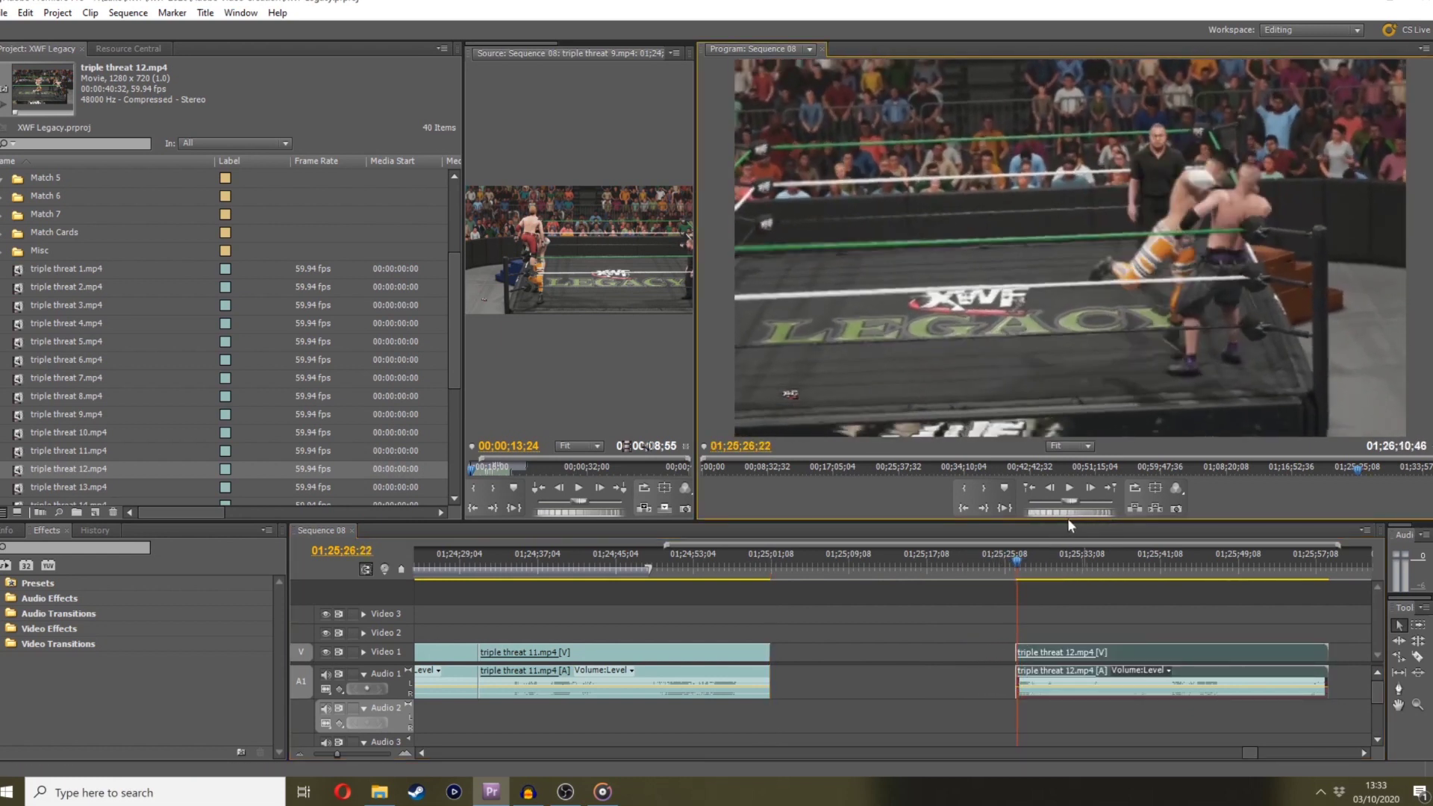
click(1014, 648)
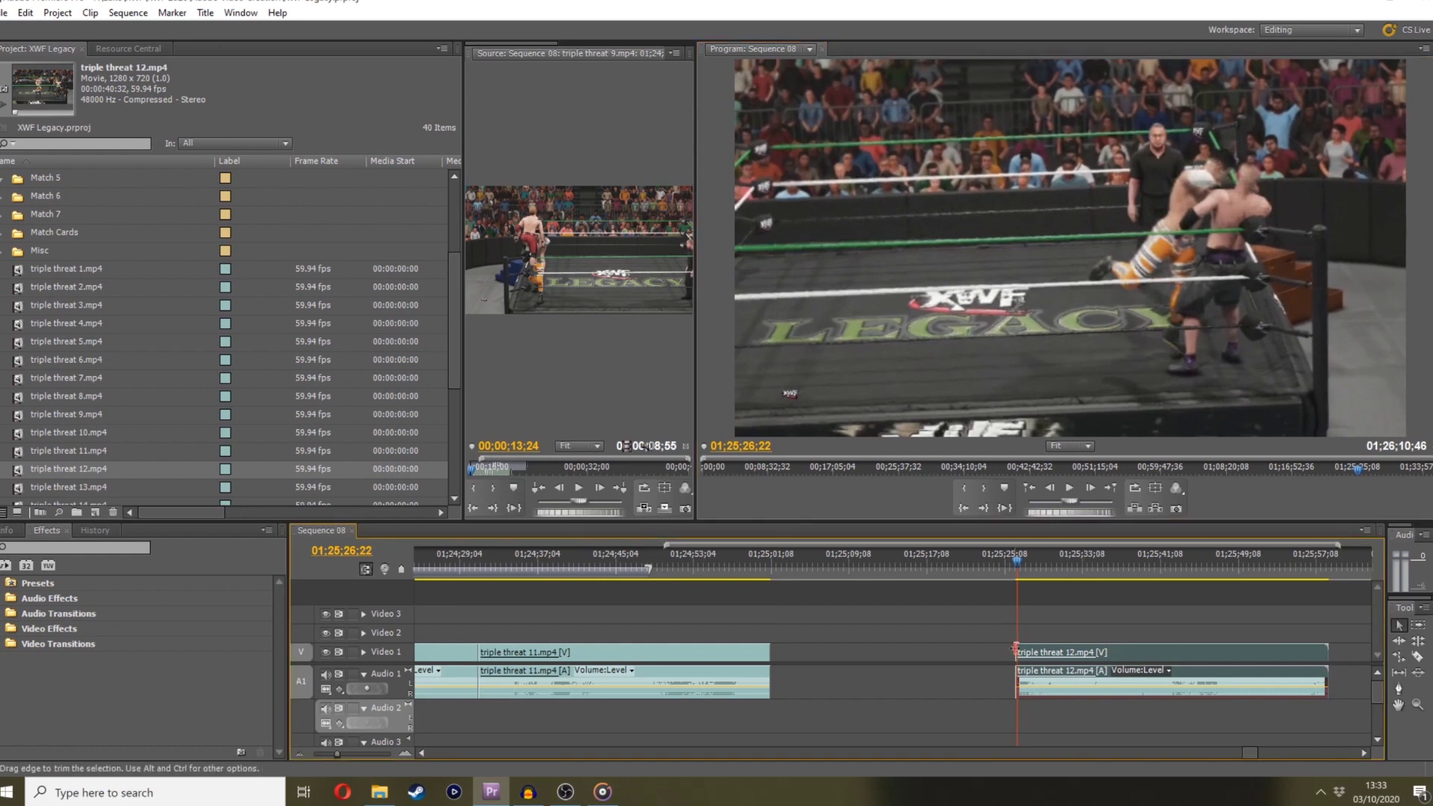
drag(1044, 657, 803, 657)
click(732, 567)
key(space)
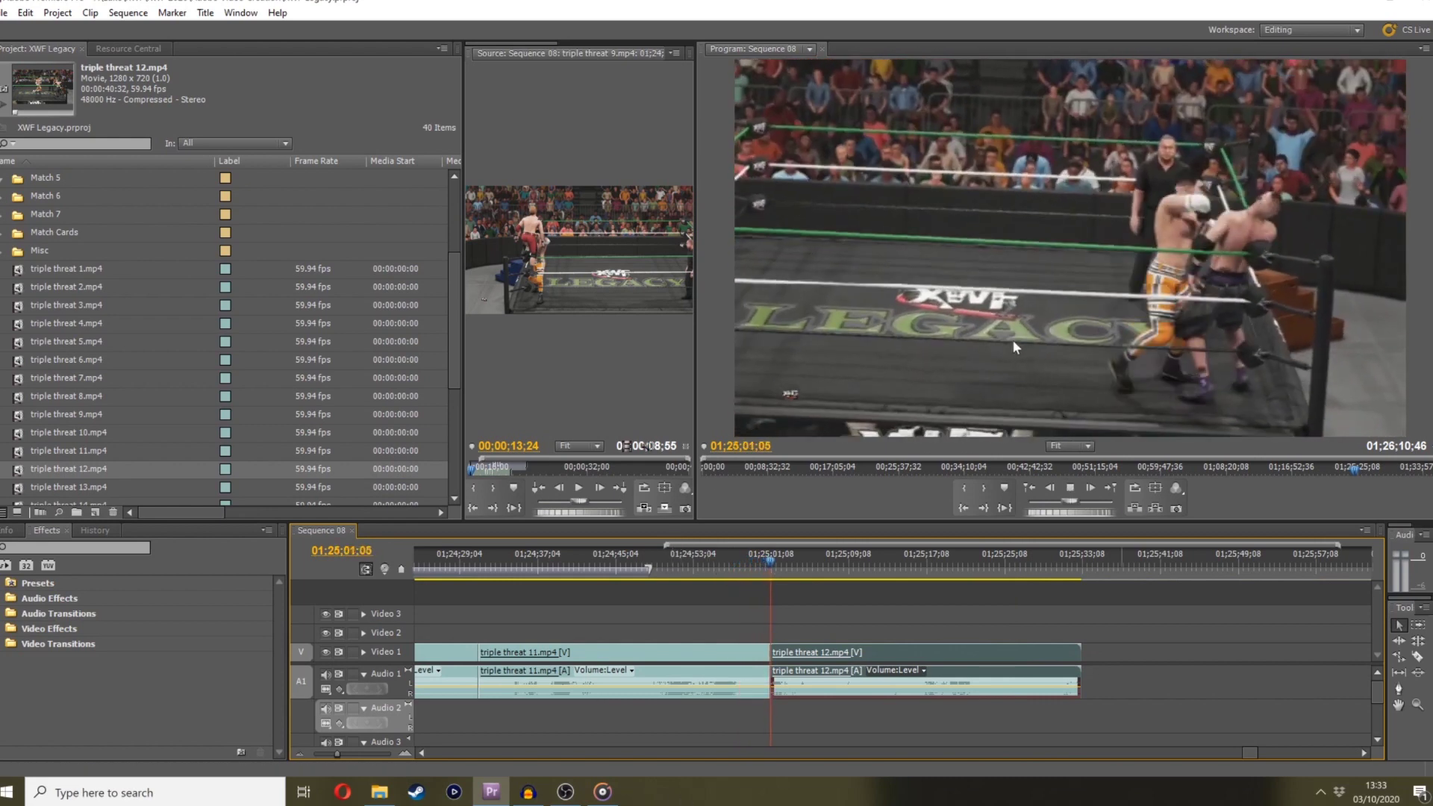
key(space)
drag(782, 562, 760, 555)
Review the end of triple threat 12, then drop triple threat 13.mp4 on Video 1 near 01;25;41
key(space)
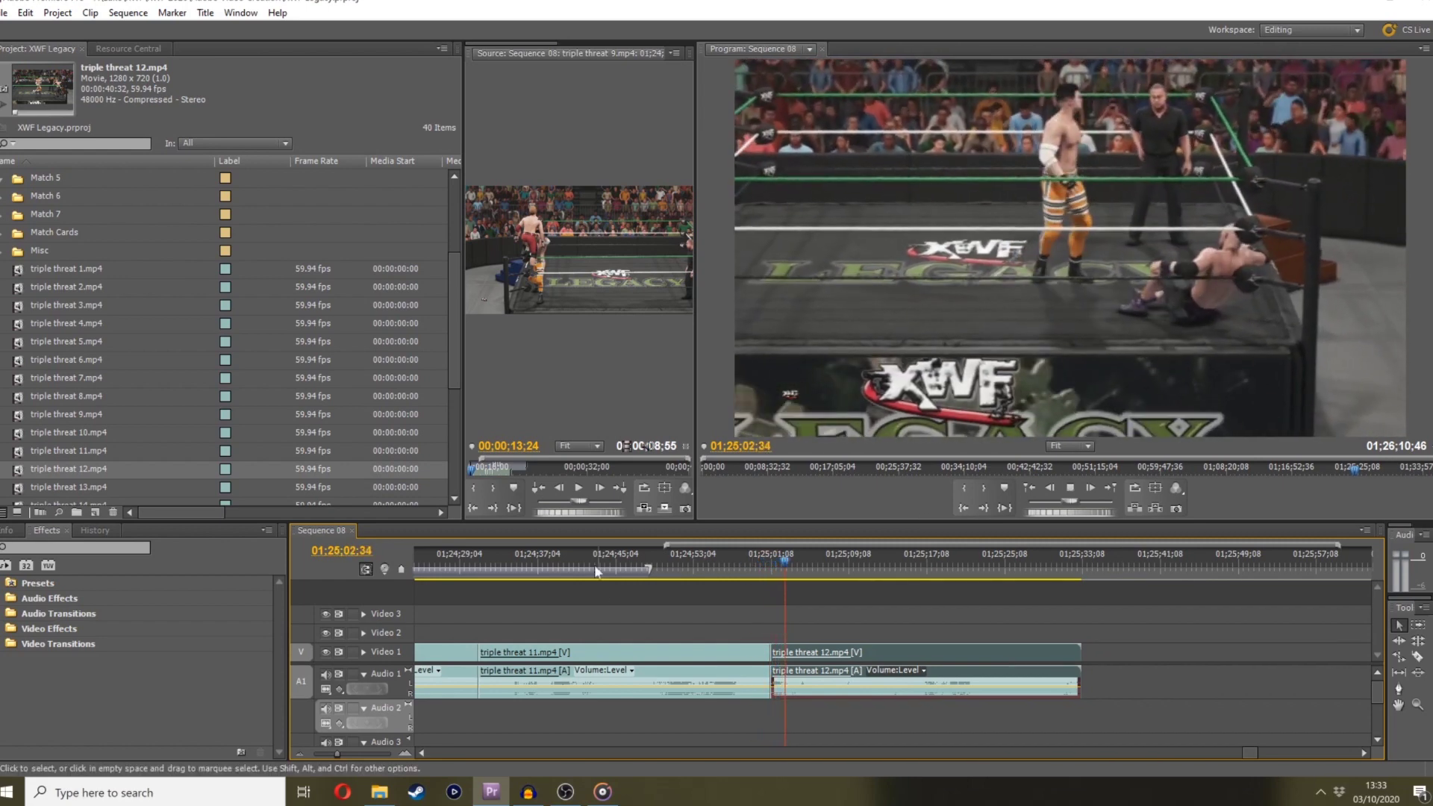
drag(337, 753, 335, 753)
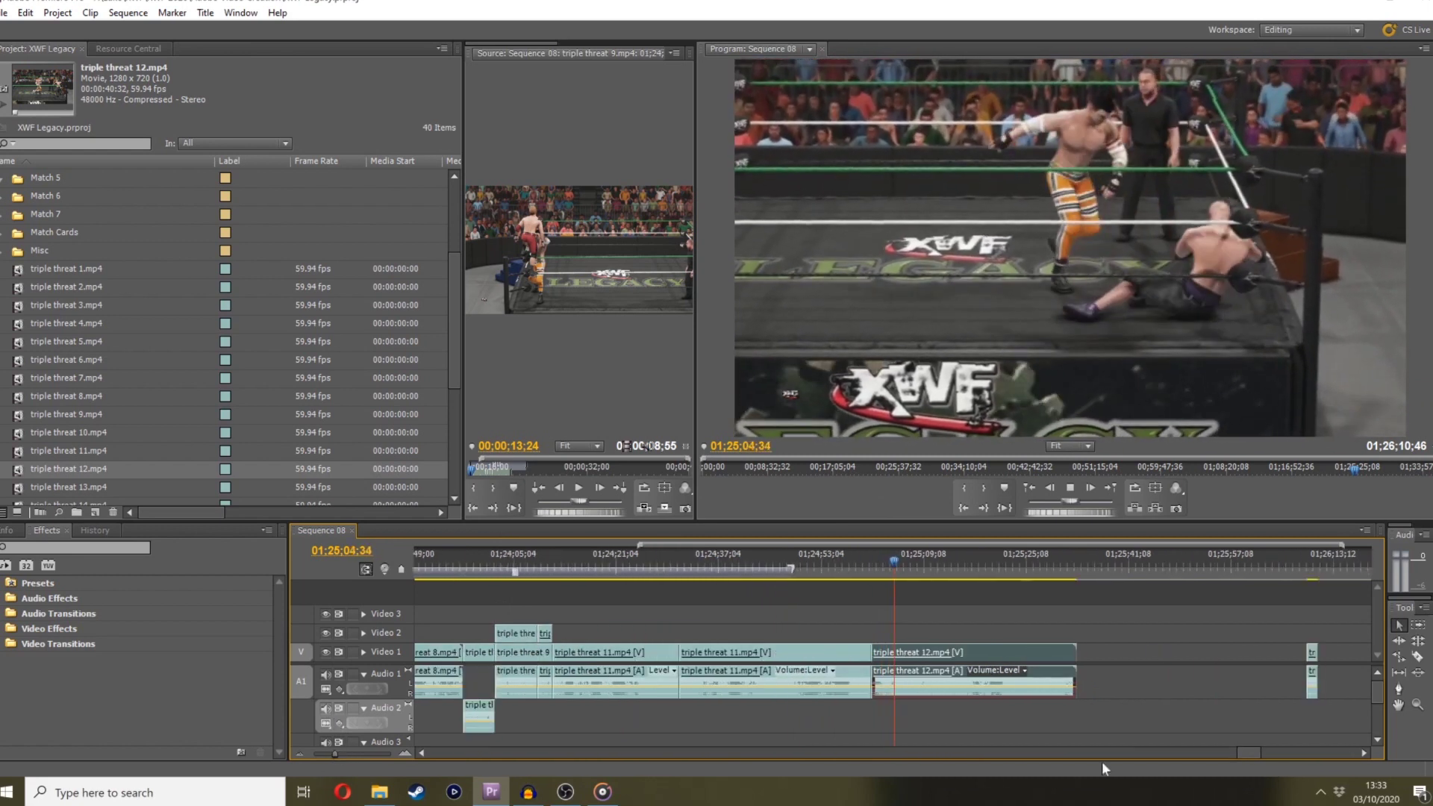
click(1363, 753)
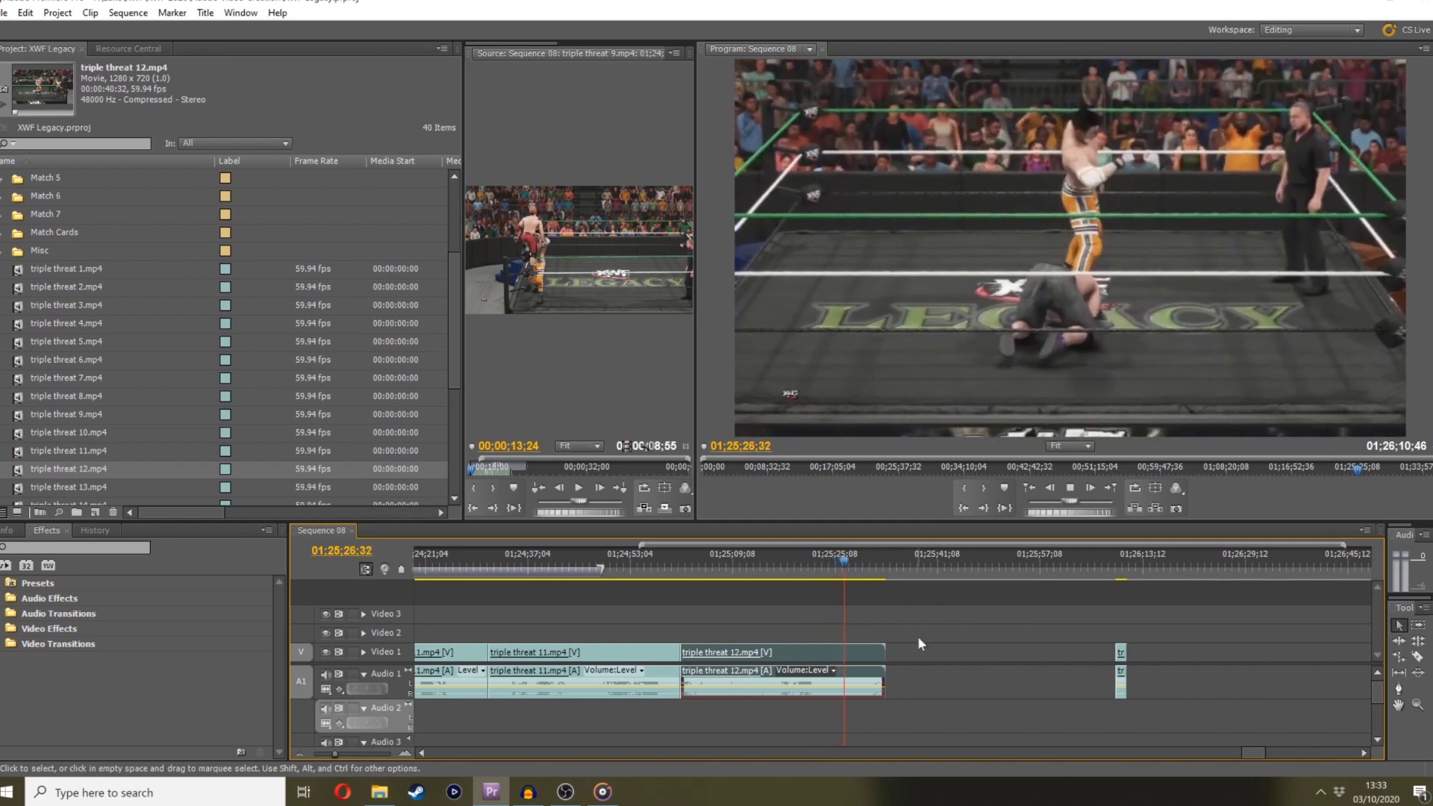
click(1058, 702)
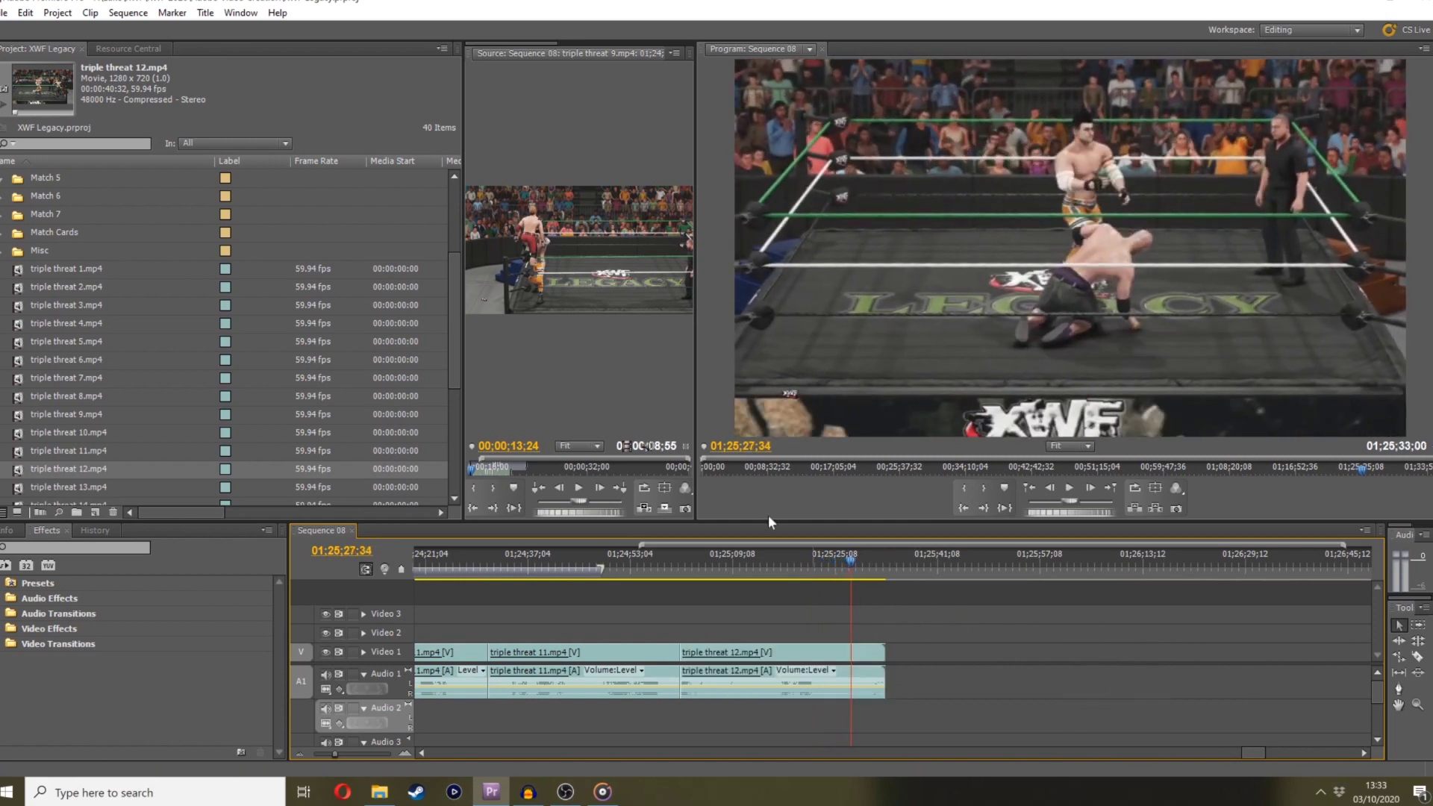
key(space)
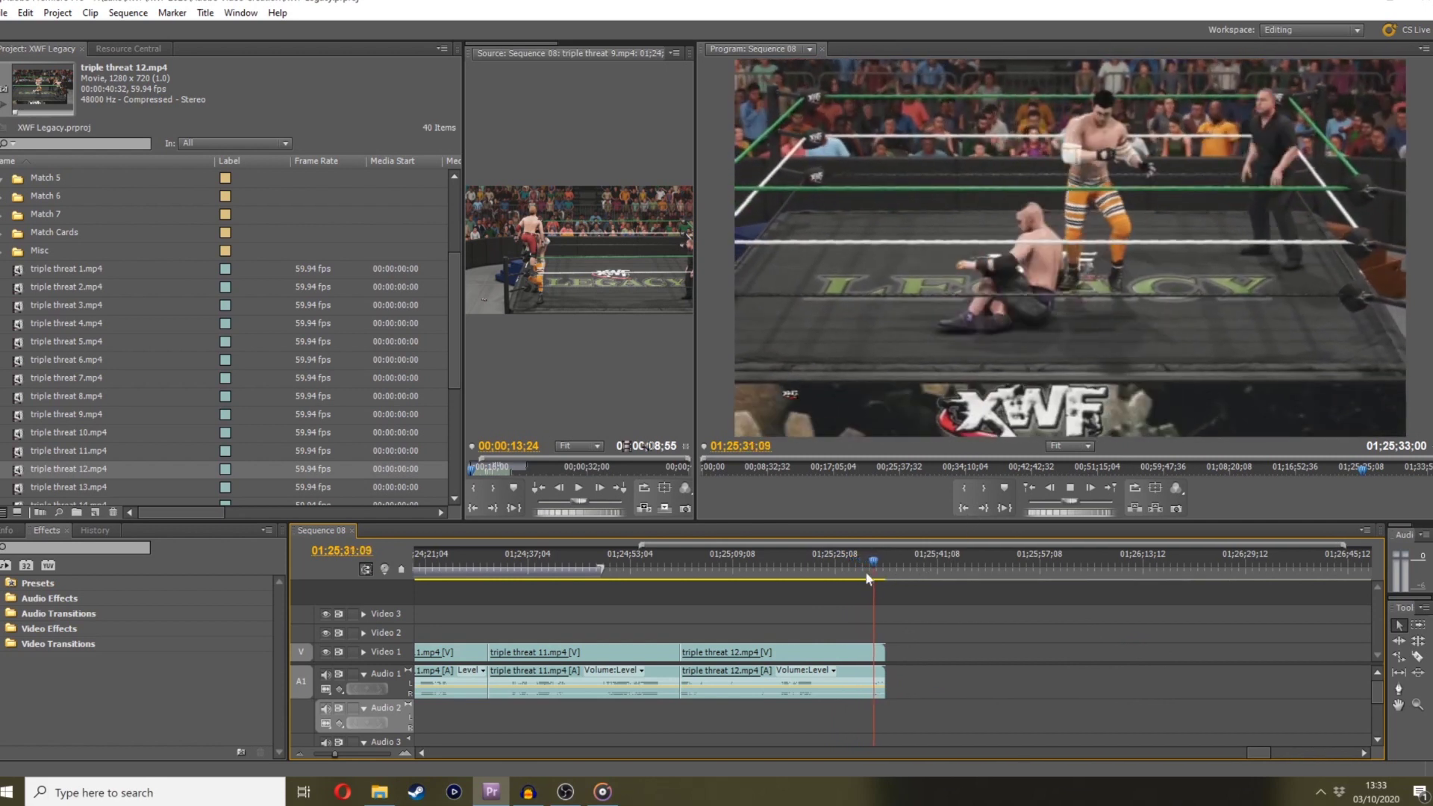
drag(864, 567, 852, 560)
key(space)
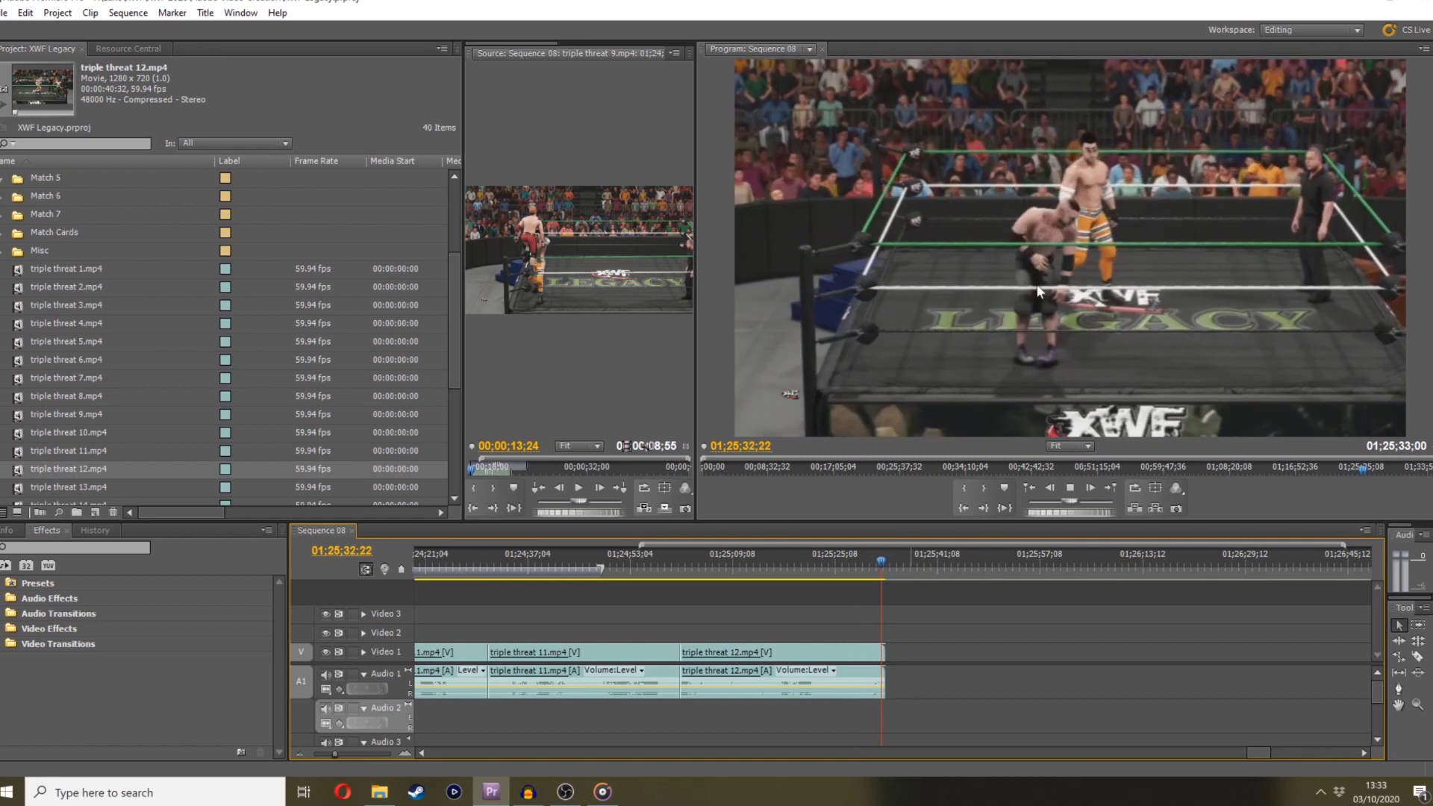
drag(881, 573, 844, 571)
scroll(78, 472, down, 1)
drag(78, 452, 1171, 366)
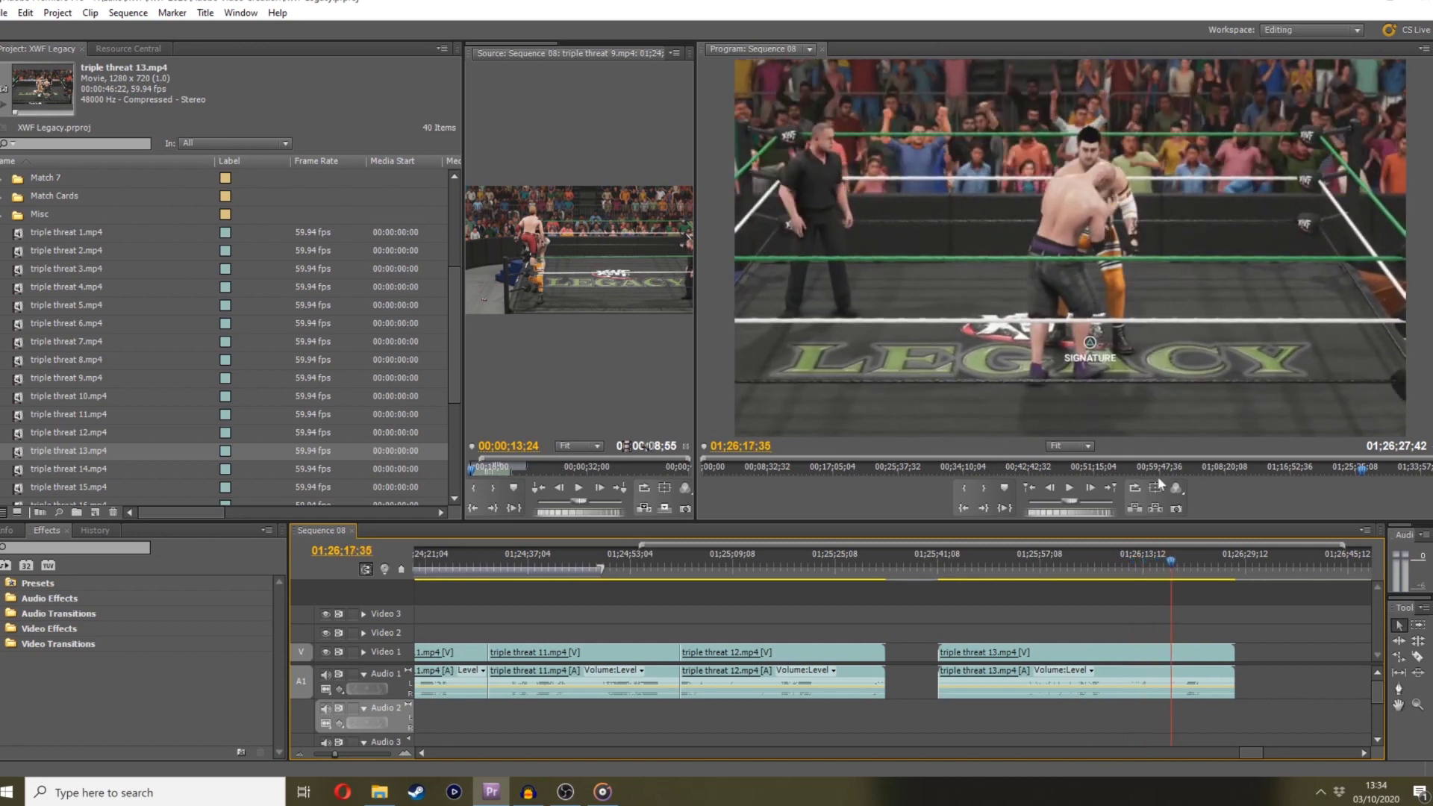
Trim the start of triple threat 13 and end triple threat 12 at 01;25;24;35
click(1087, 511)
drag(1072, 517, 1116, 494)
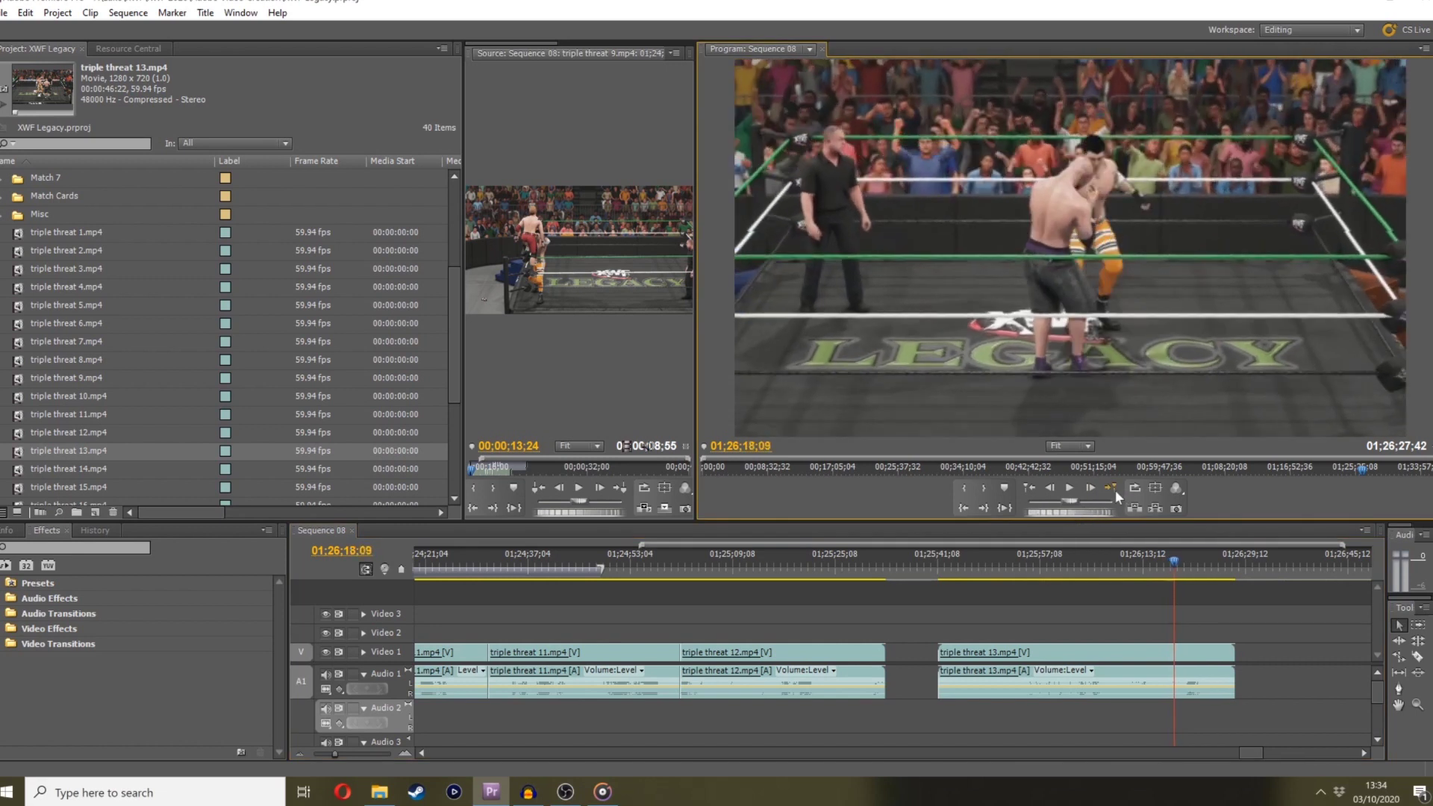
drag(937, 646, 1174, 648)
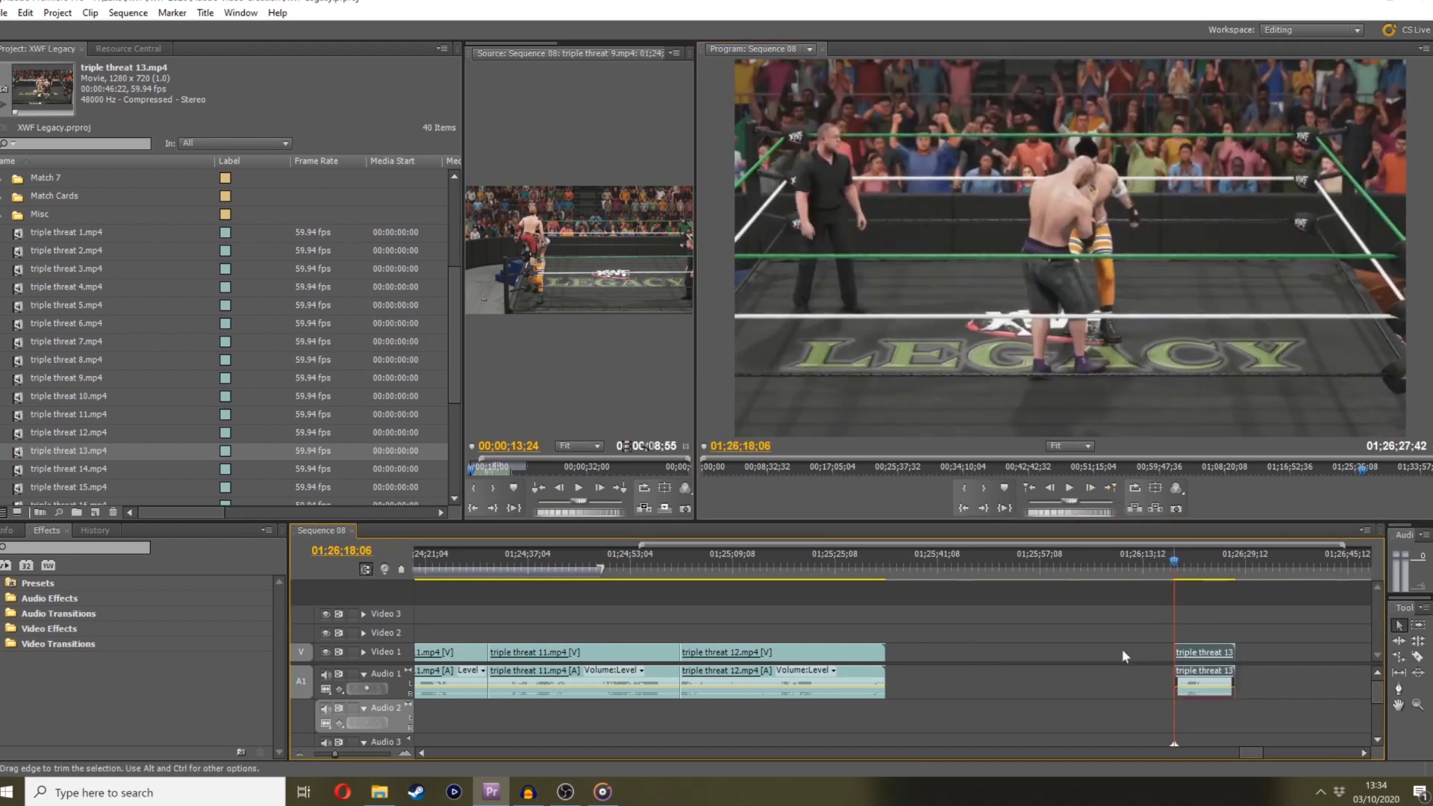
drag(854, 561, 837, 562)
key(space)
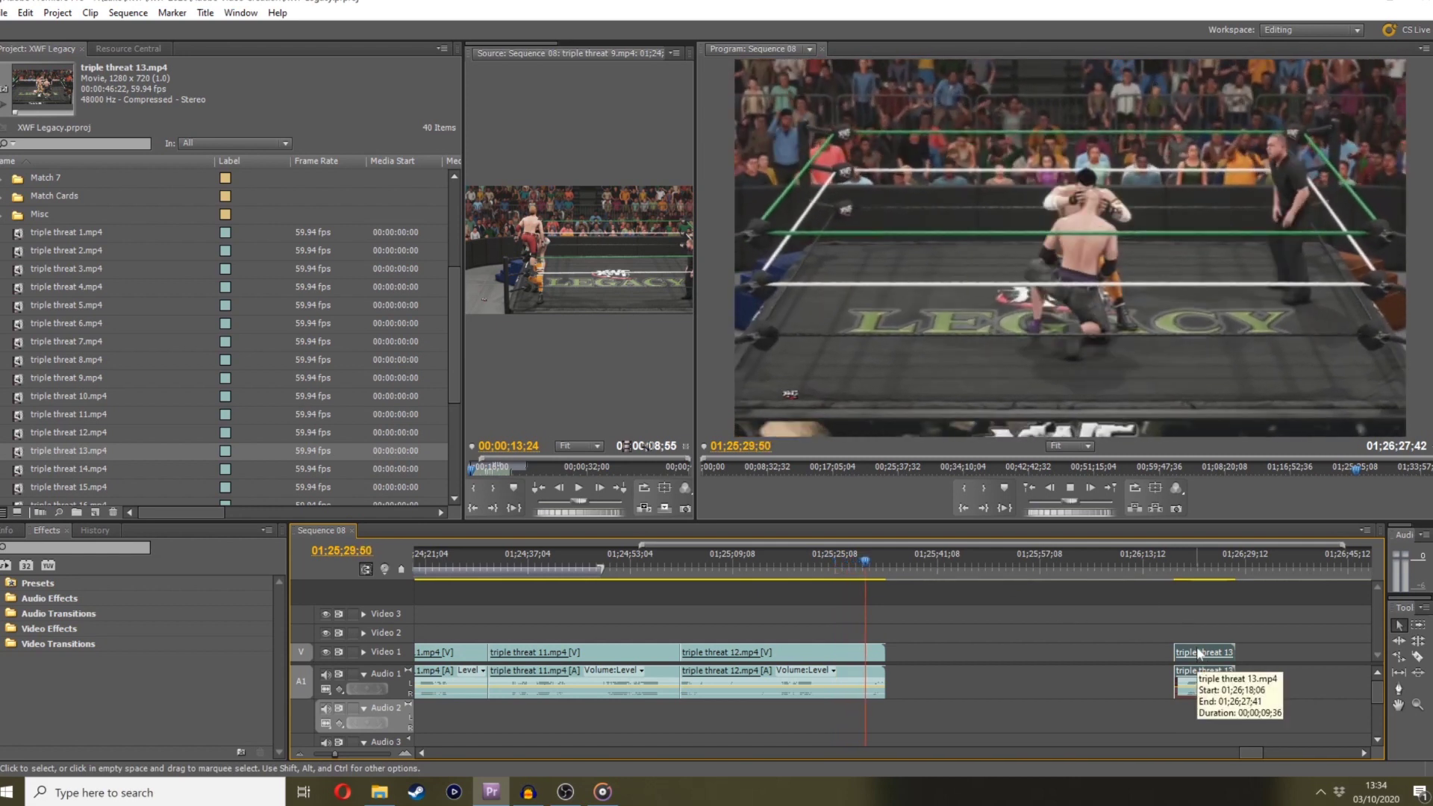
key(space)
drag(857, 569, 834, 569)
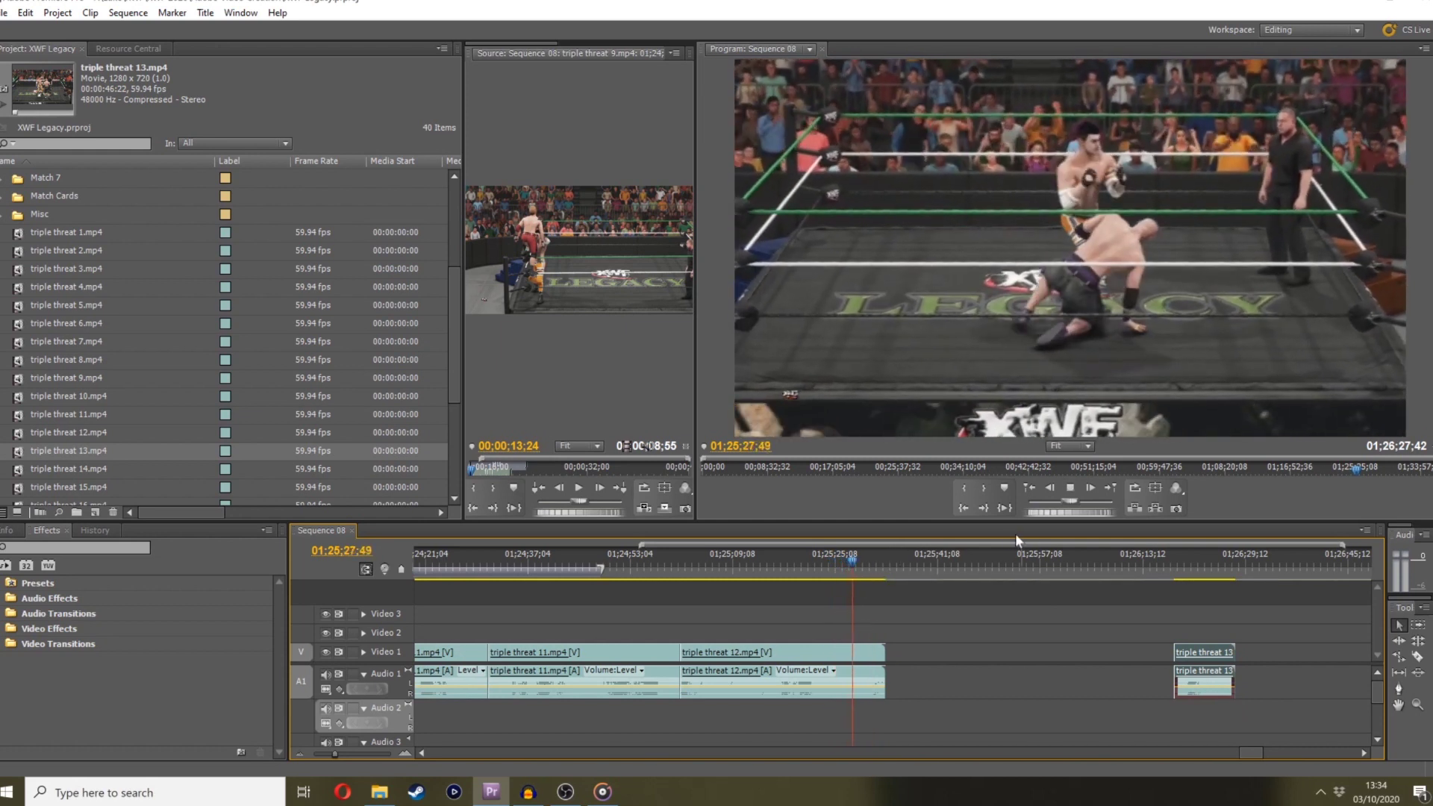
key(space)
drag(854, 642, 852, 645)
Re-trim triple threat 13's start and slide it flush against clip 12, then play the join
scroll(1179, 554, down, 10)
scroll(1176, 551, up, 3)
scroll(1306, 678, up, 8)
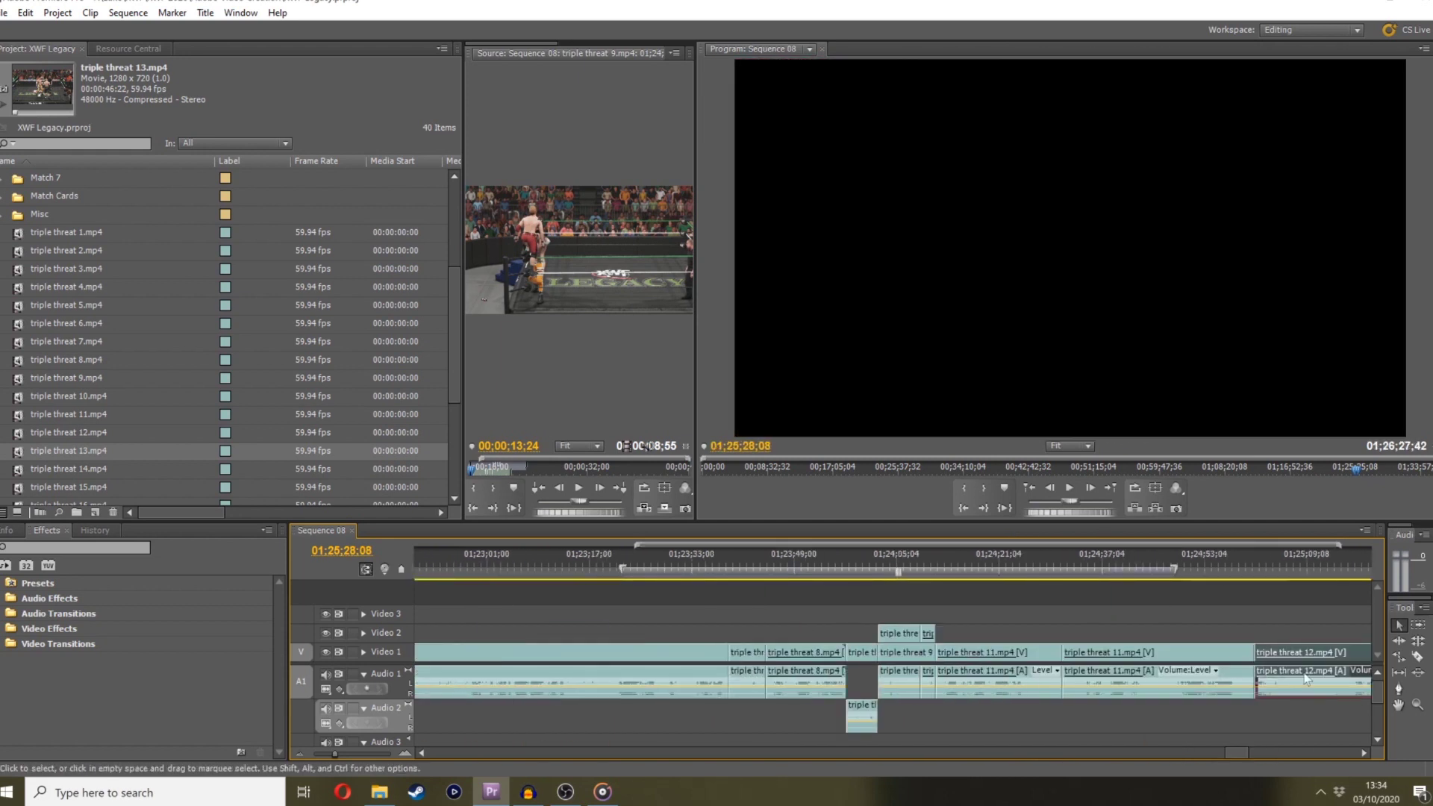
click(1377, 740)
click(1361, 754)
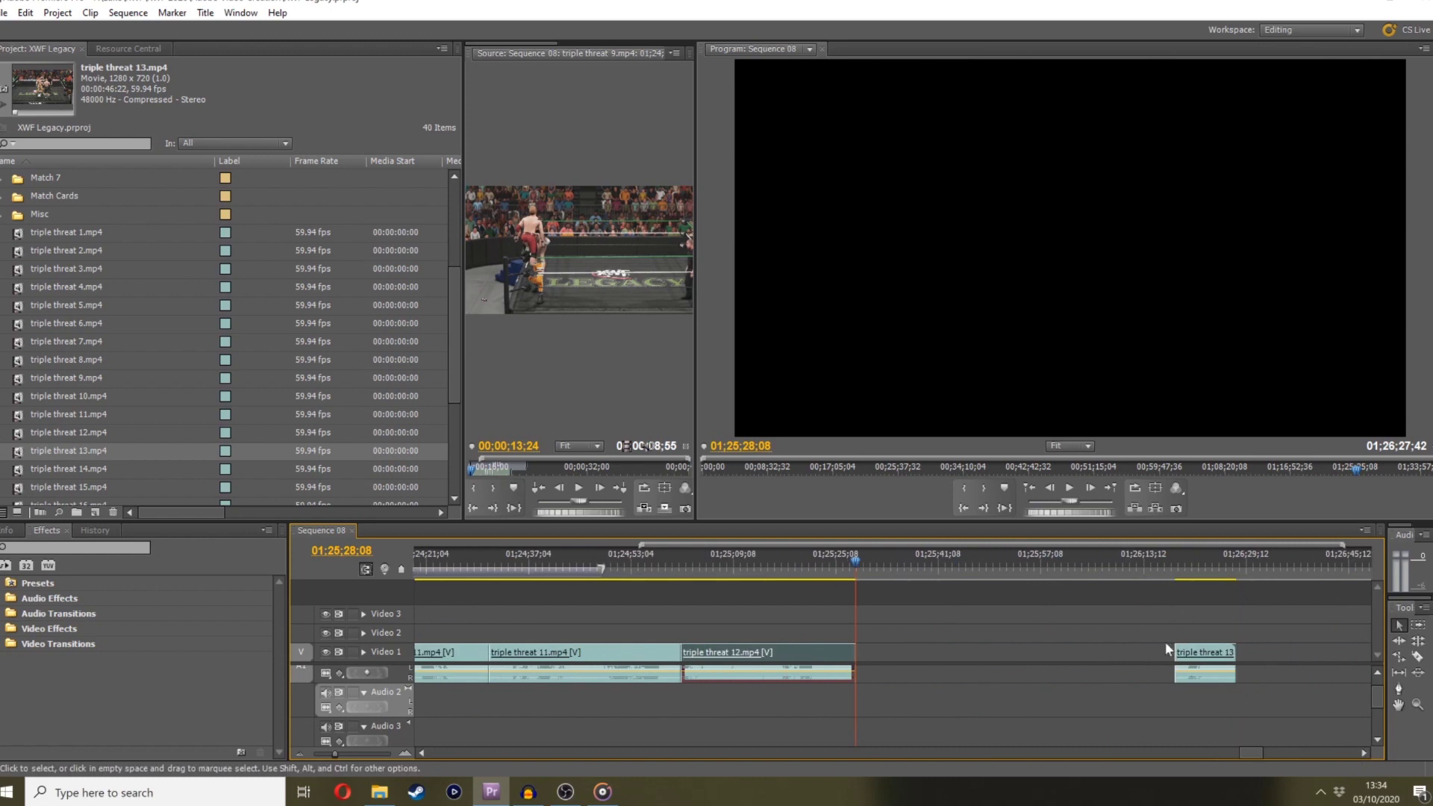
drag(1170, 649, 979, 652)
drag(1033, 558, 1145, 505)
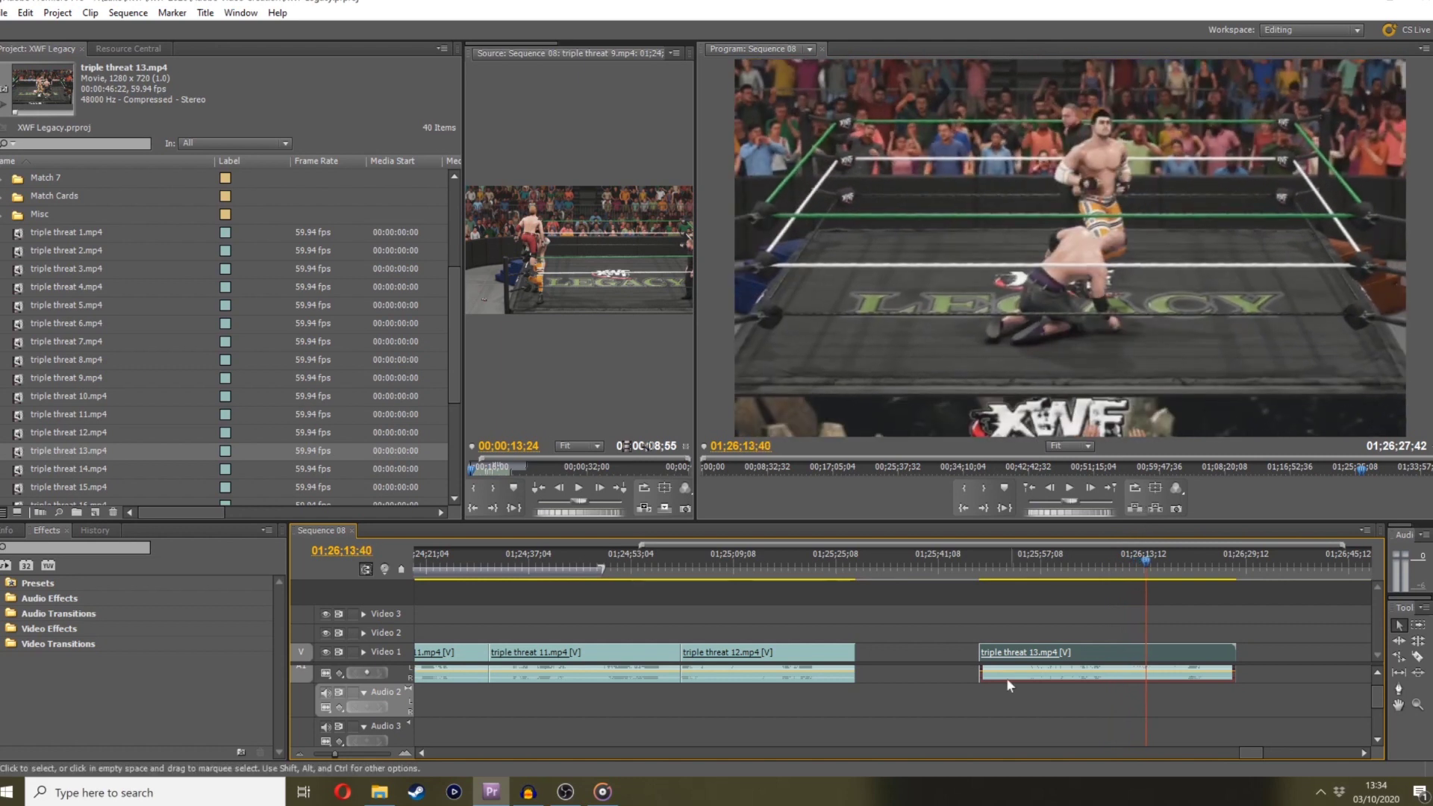
drag(1088, 647, 1146, 647)
drag(1185, 652, 893, 666)
click(852, 566)
key(space)
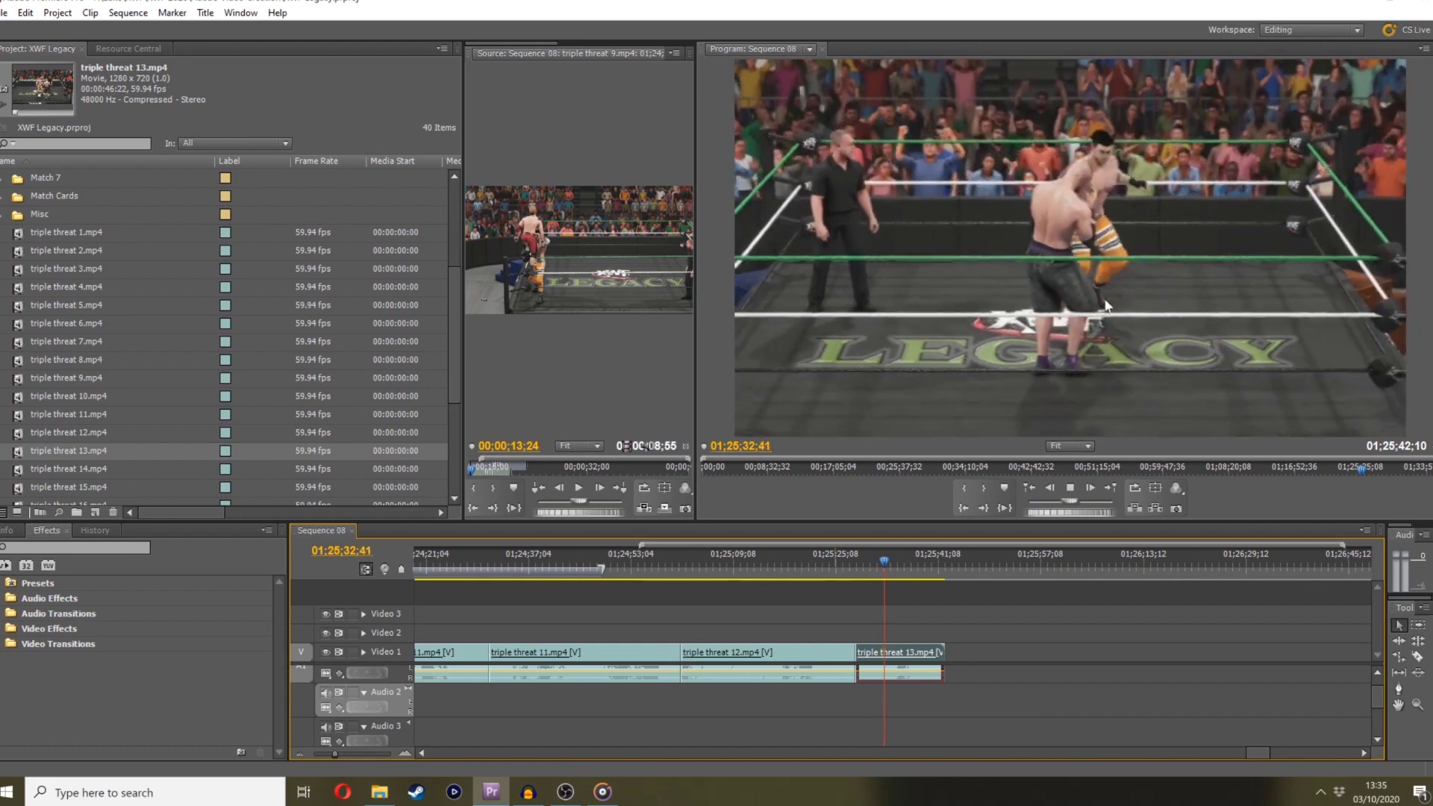
drag(331, 755, 356, 747)
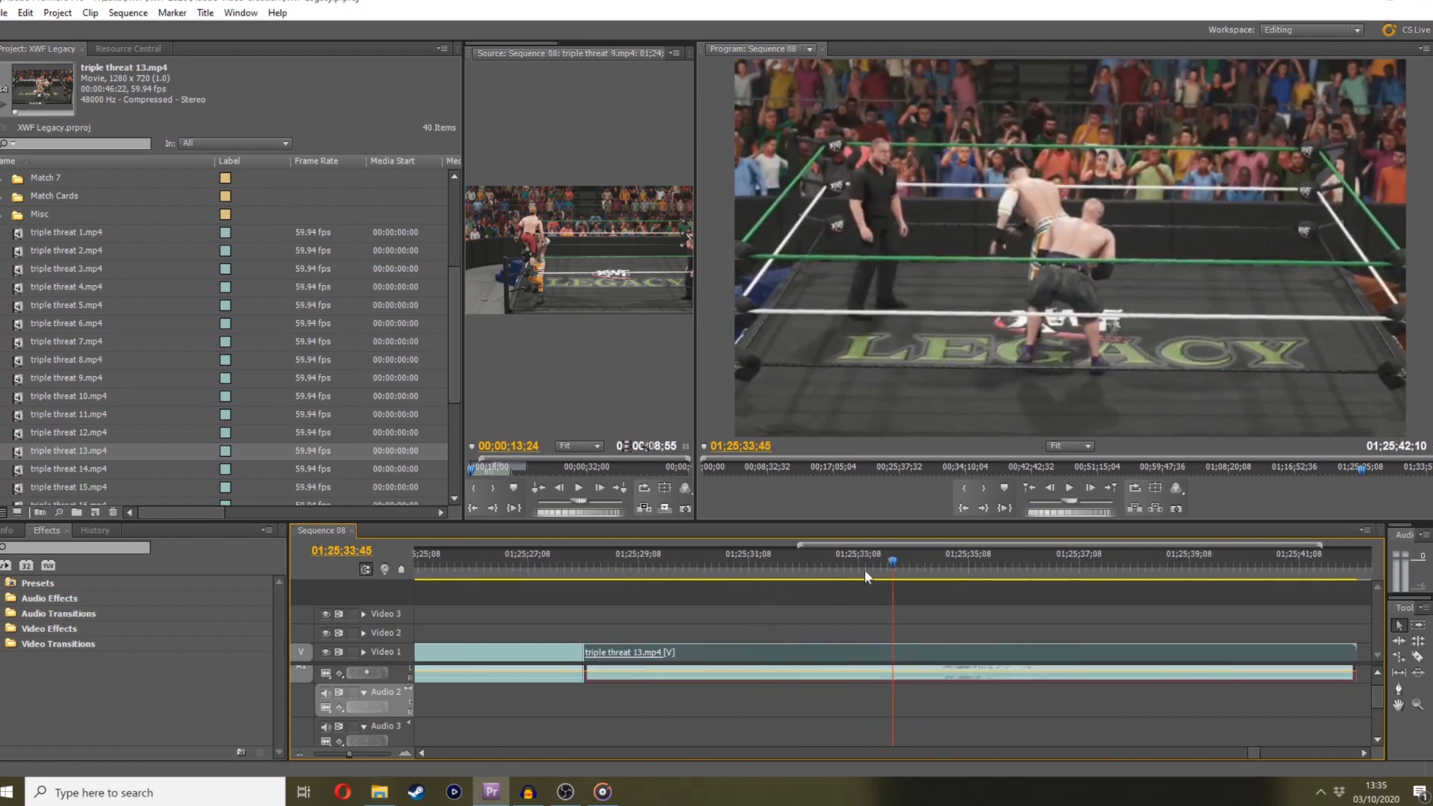
Split triple threat 13 at about 01;25;29 and 01;25;32;24, remove the middle piece, and close the gap
drag(802, 571, 677, 586)
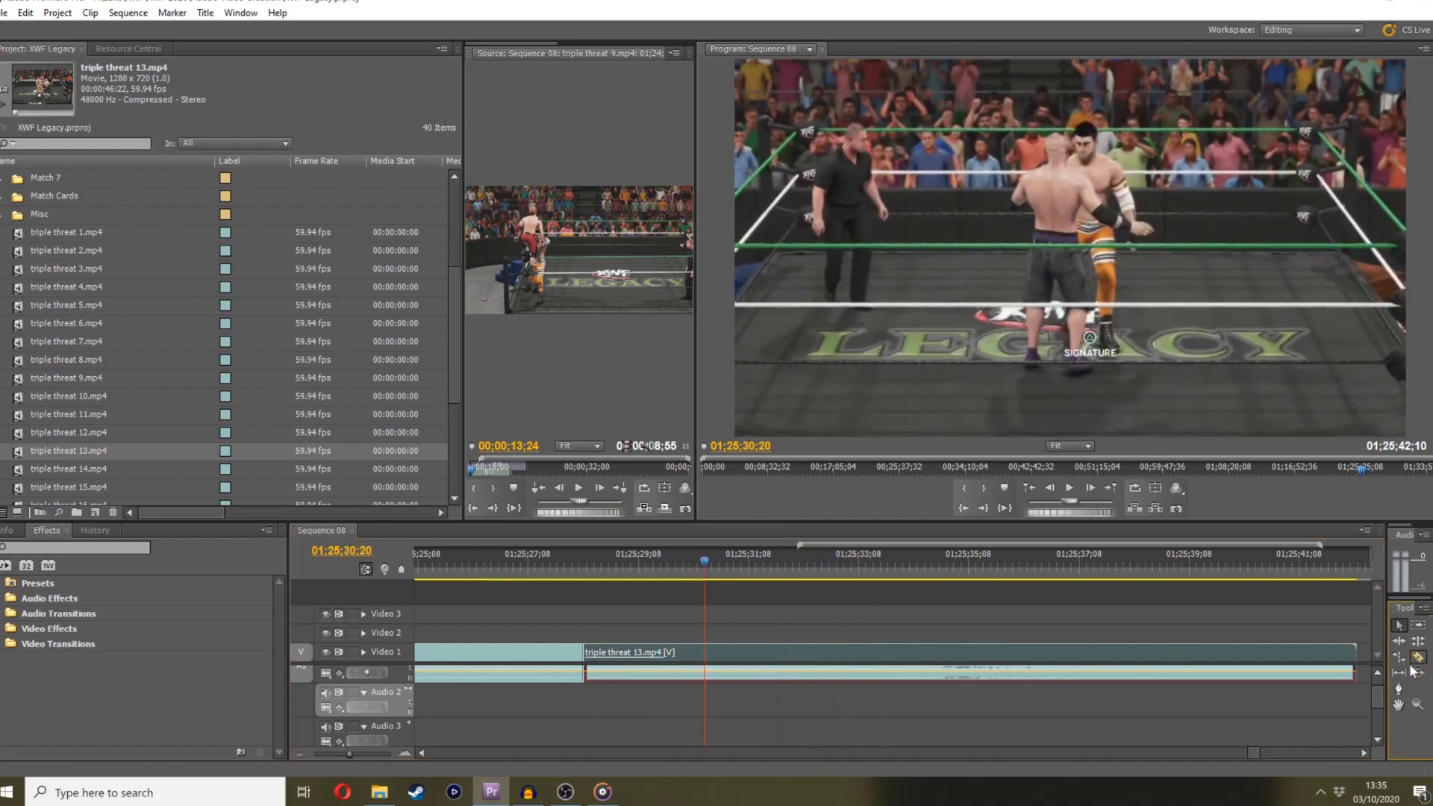
click(706, 654)
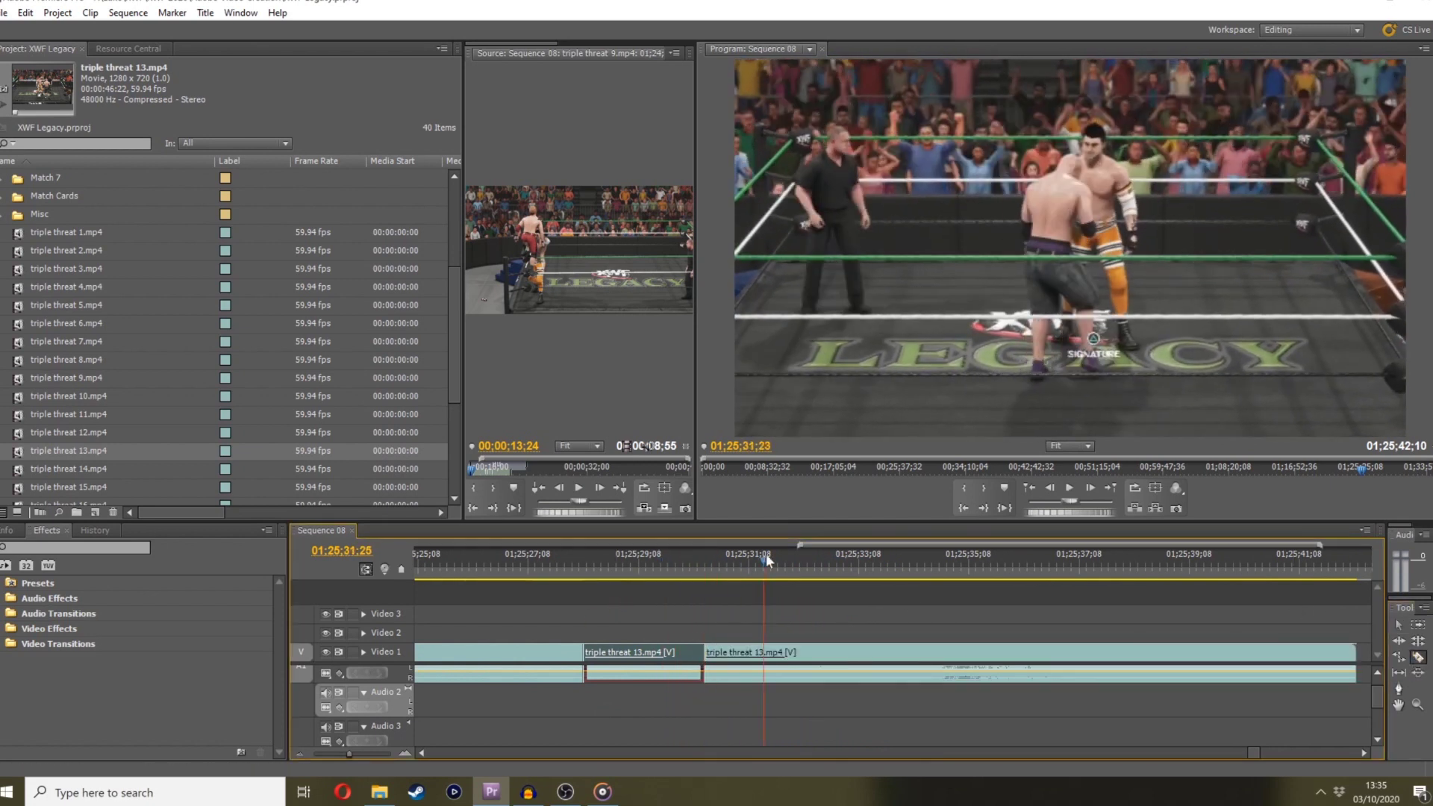
drag(803, 542, 818, 540)
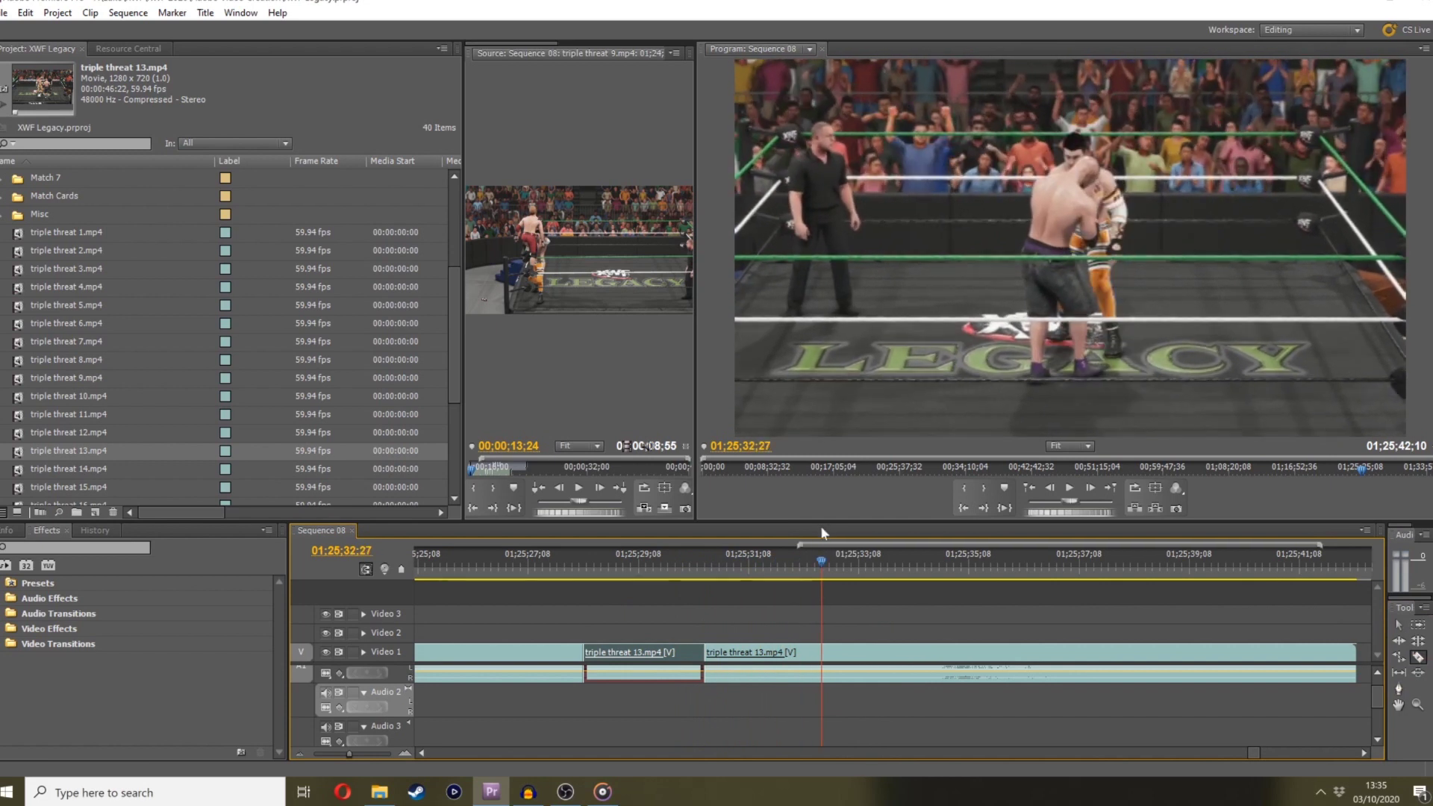
click(820, 653)
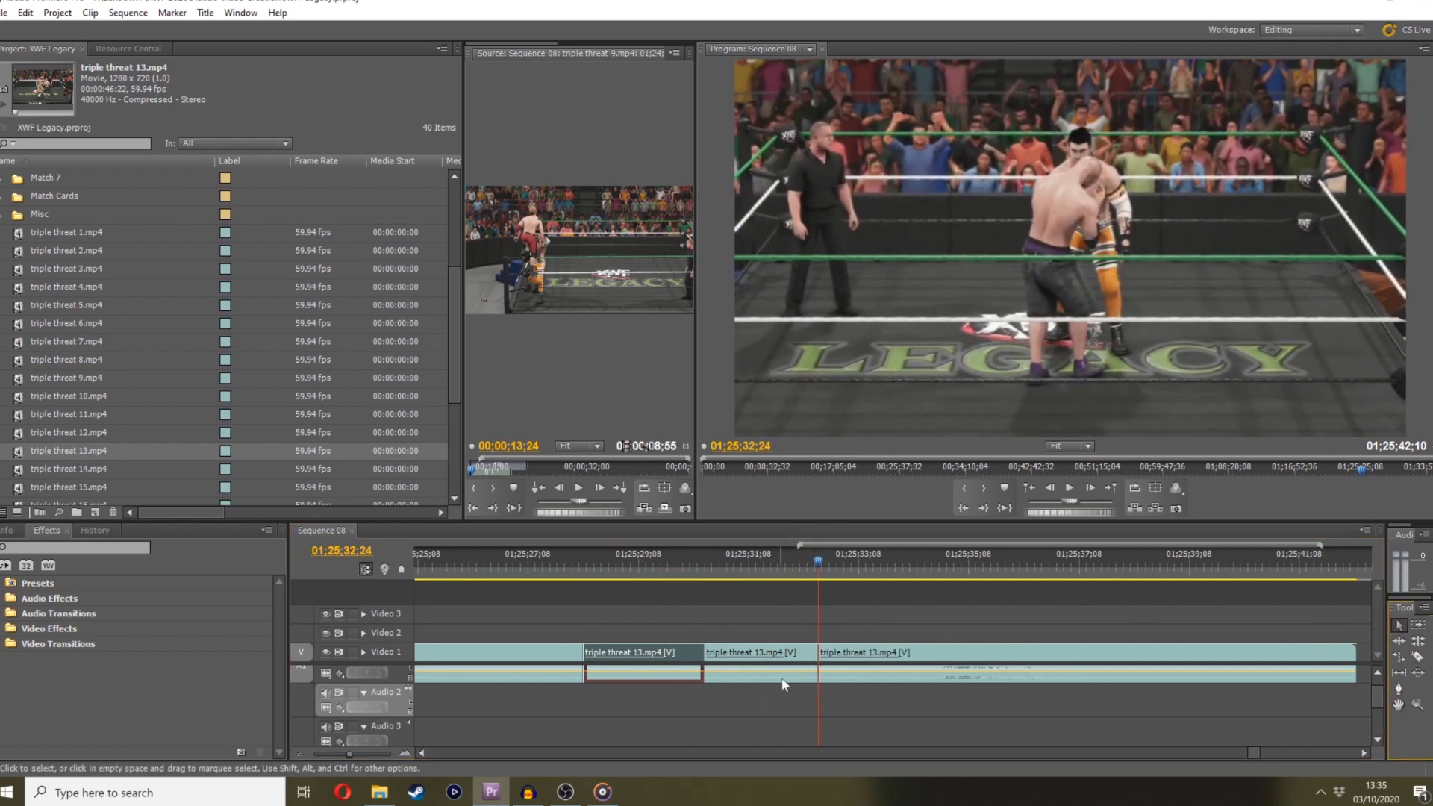
drag(864, 654, 751, 654)
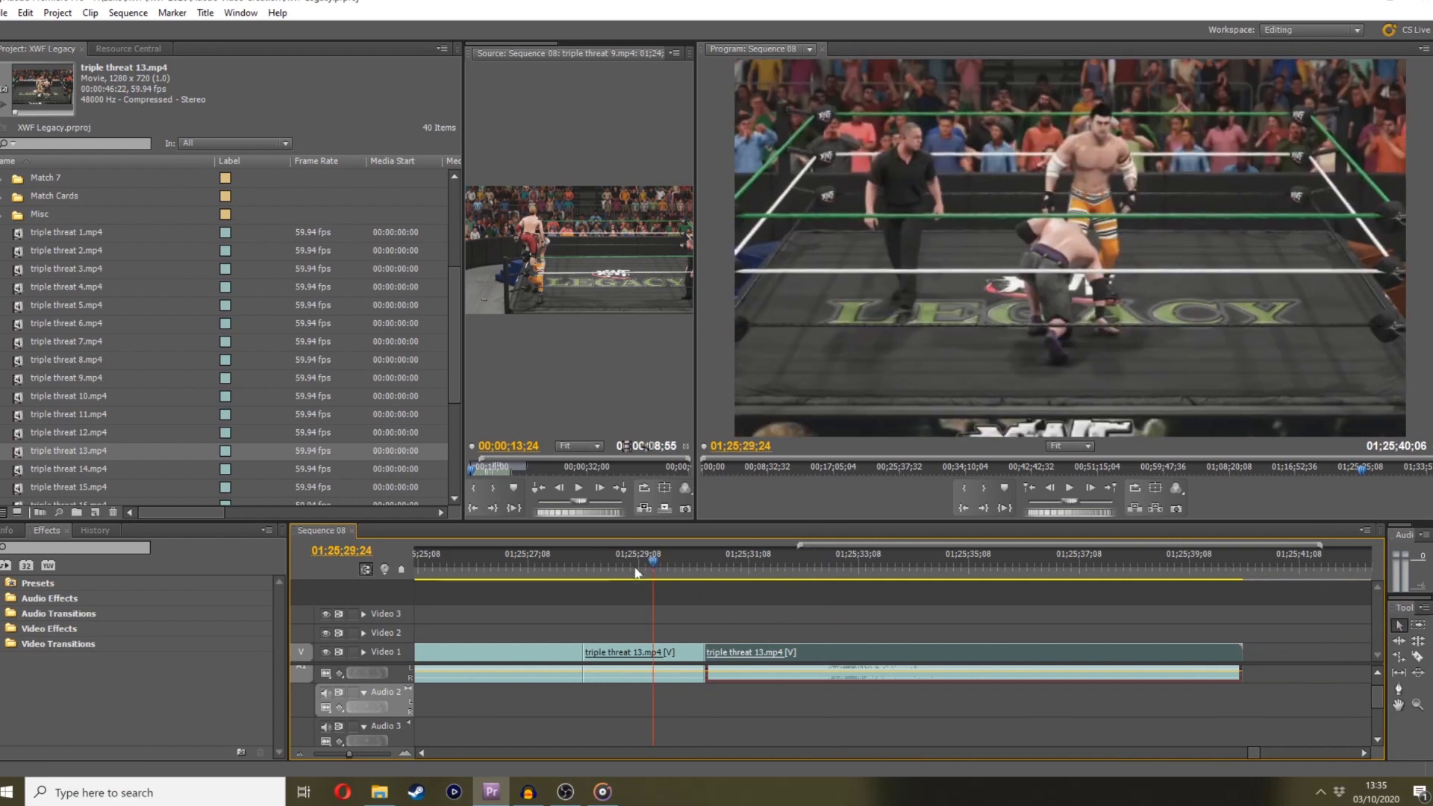
key(space)
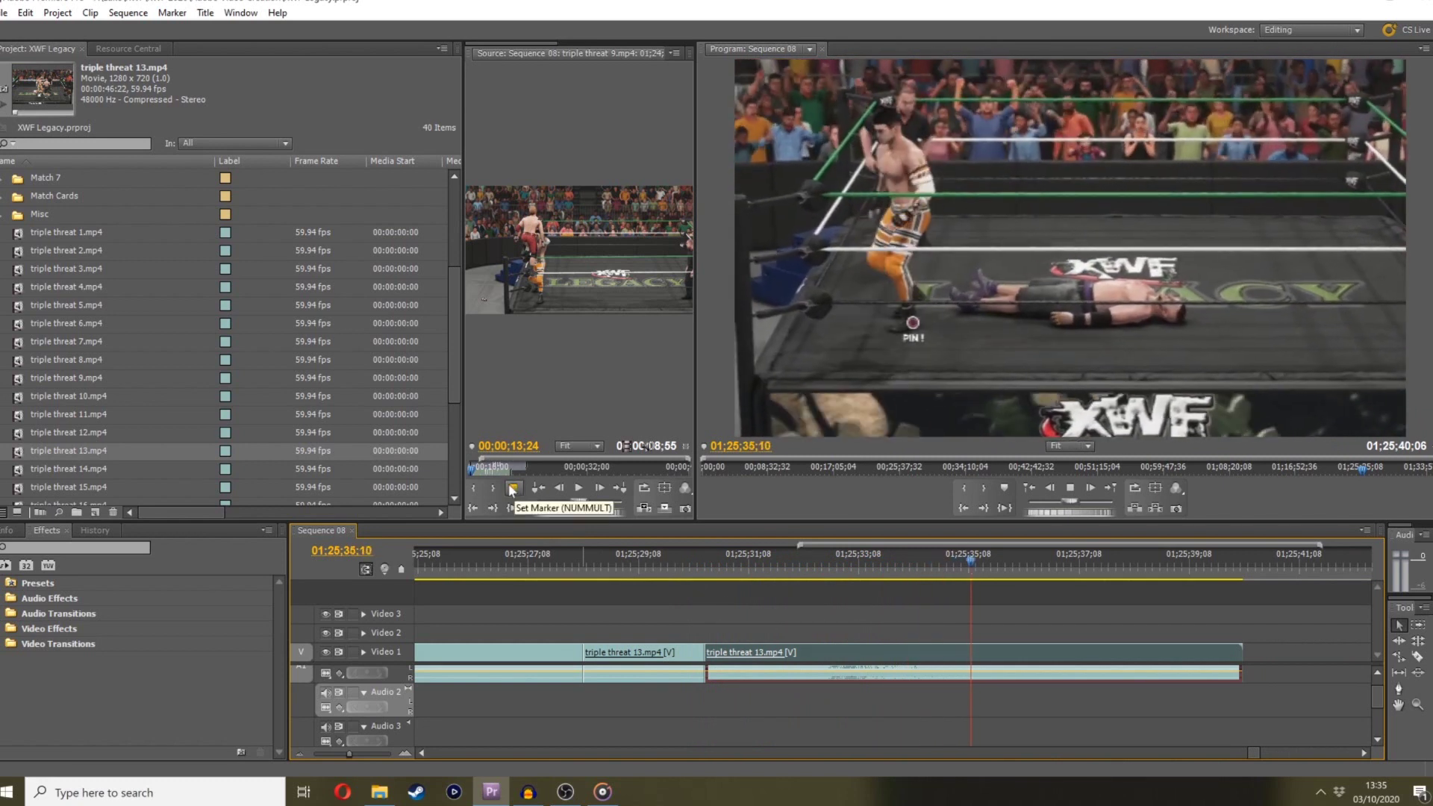
Zoom out to the whole sequence and inspect its end near 01;25;40
click(1416, 658)
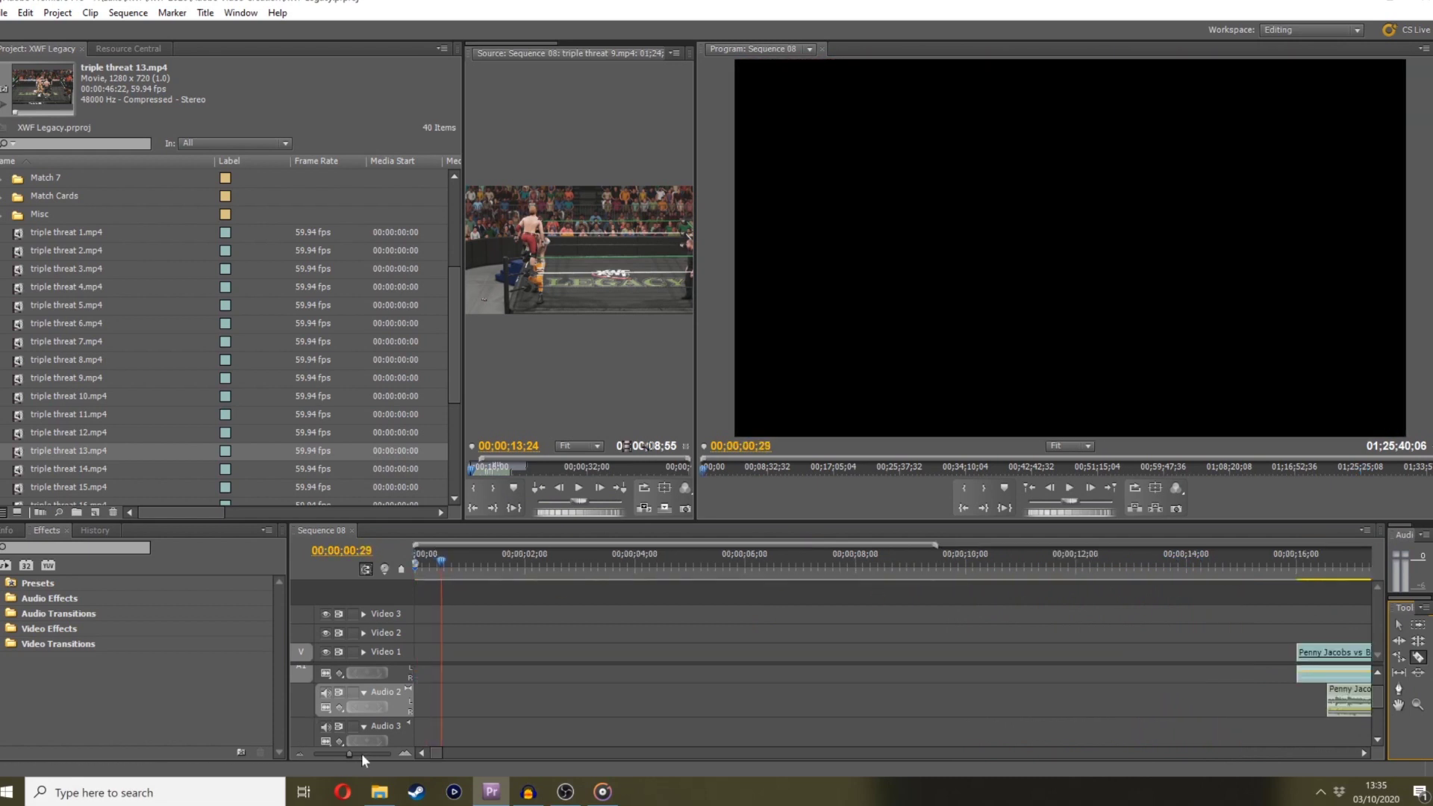
key(backslash)
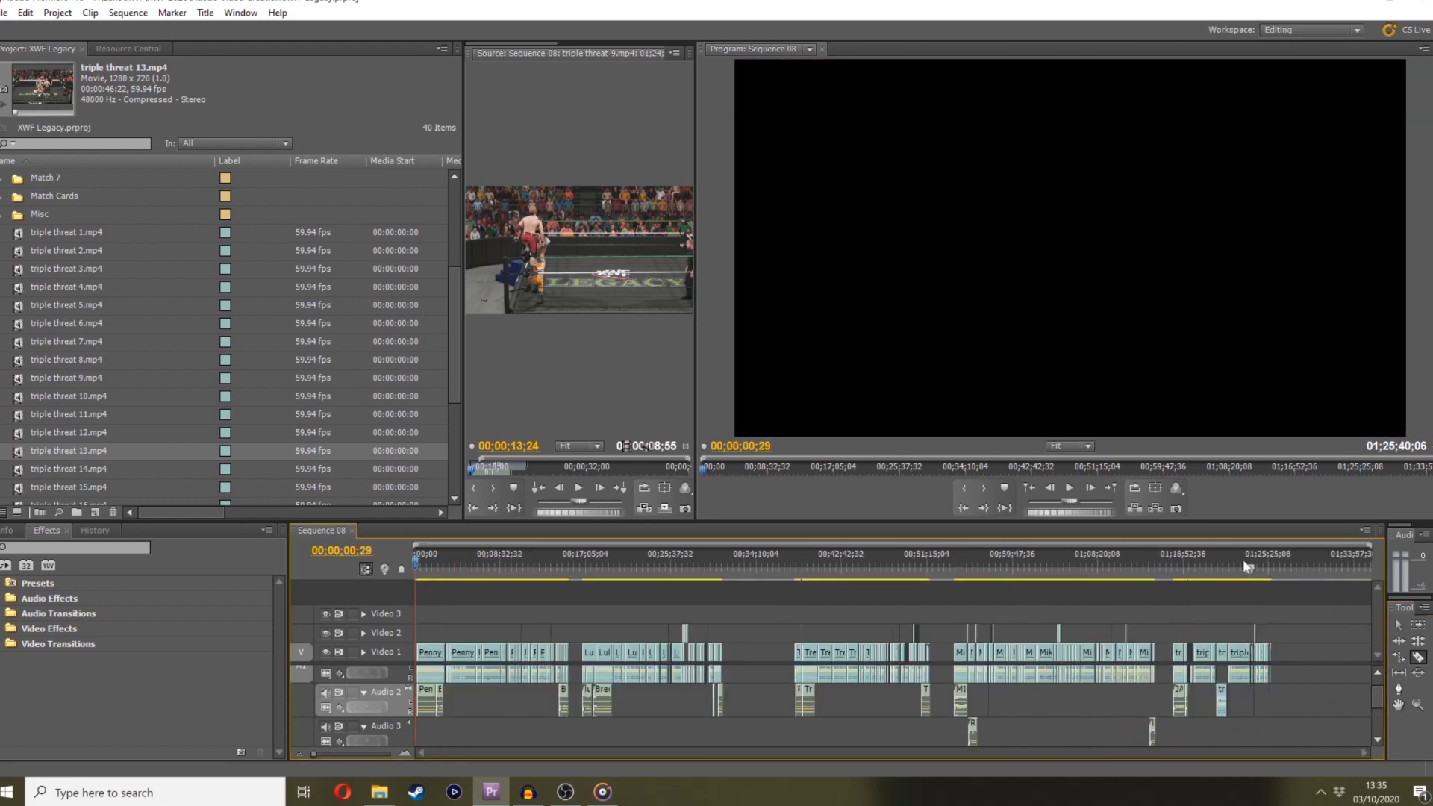
drag(1267, 566, 1271, 566)
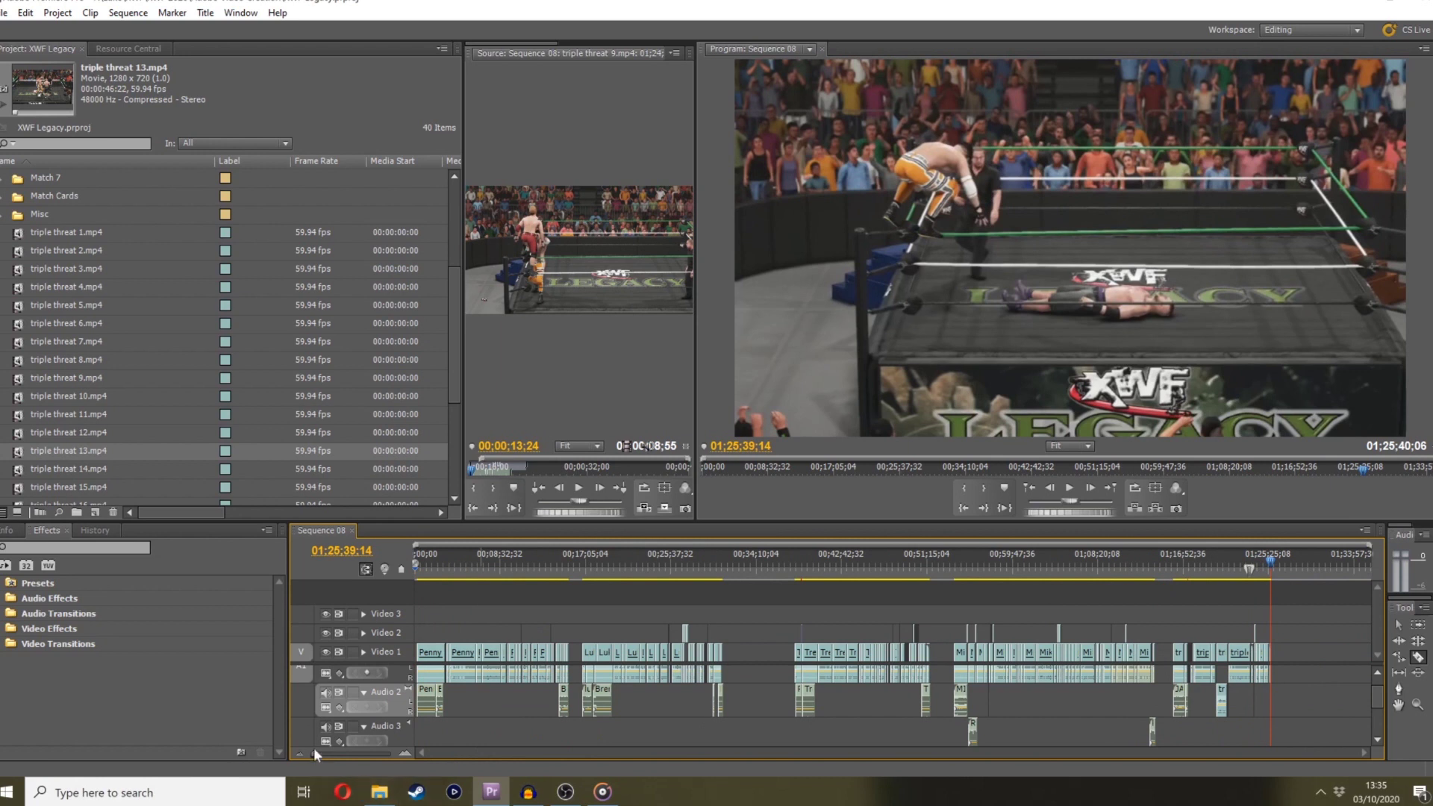
drag(313, 748, 346, 749)
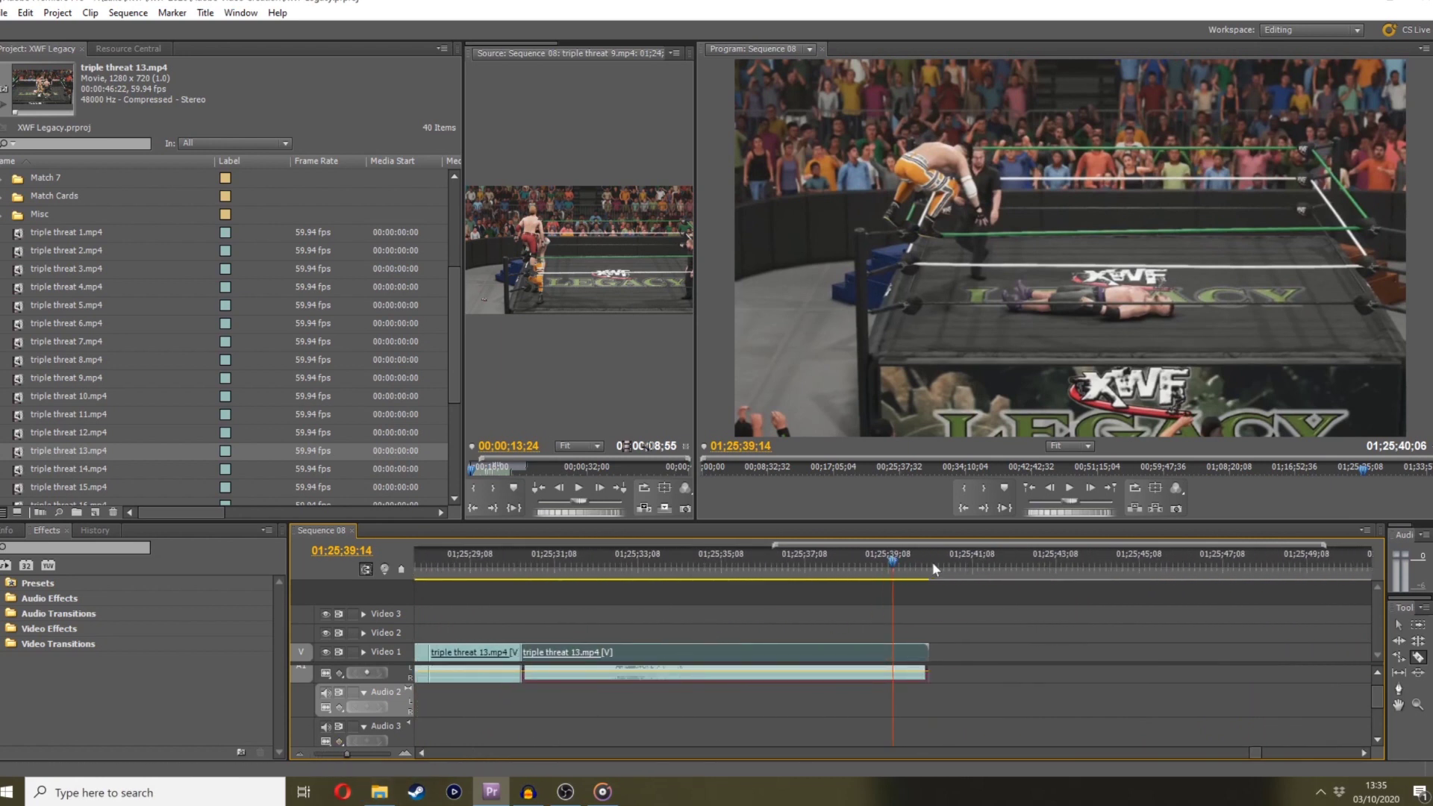
Drop triple threat 14.mp4 from the Project panel onto Video 1 after clip 13
click(925, 570)
drag(88, 468, 994, 652)
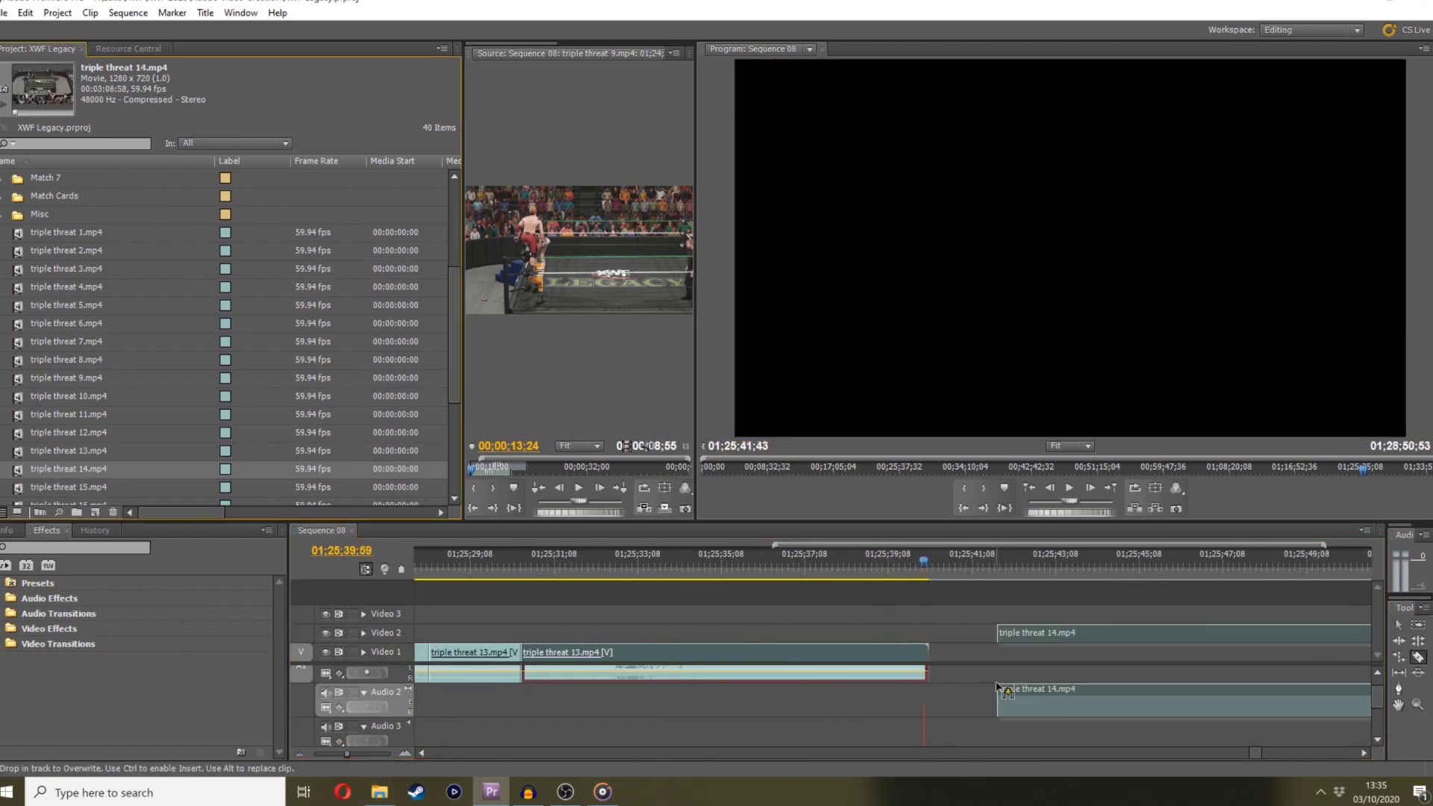
click(987, 570)
drag(987, 584, 1130, 545)
click(1364, 754)
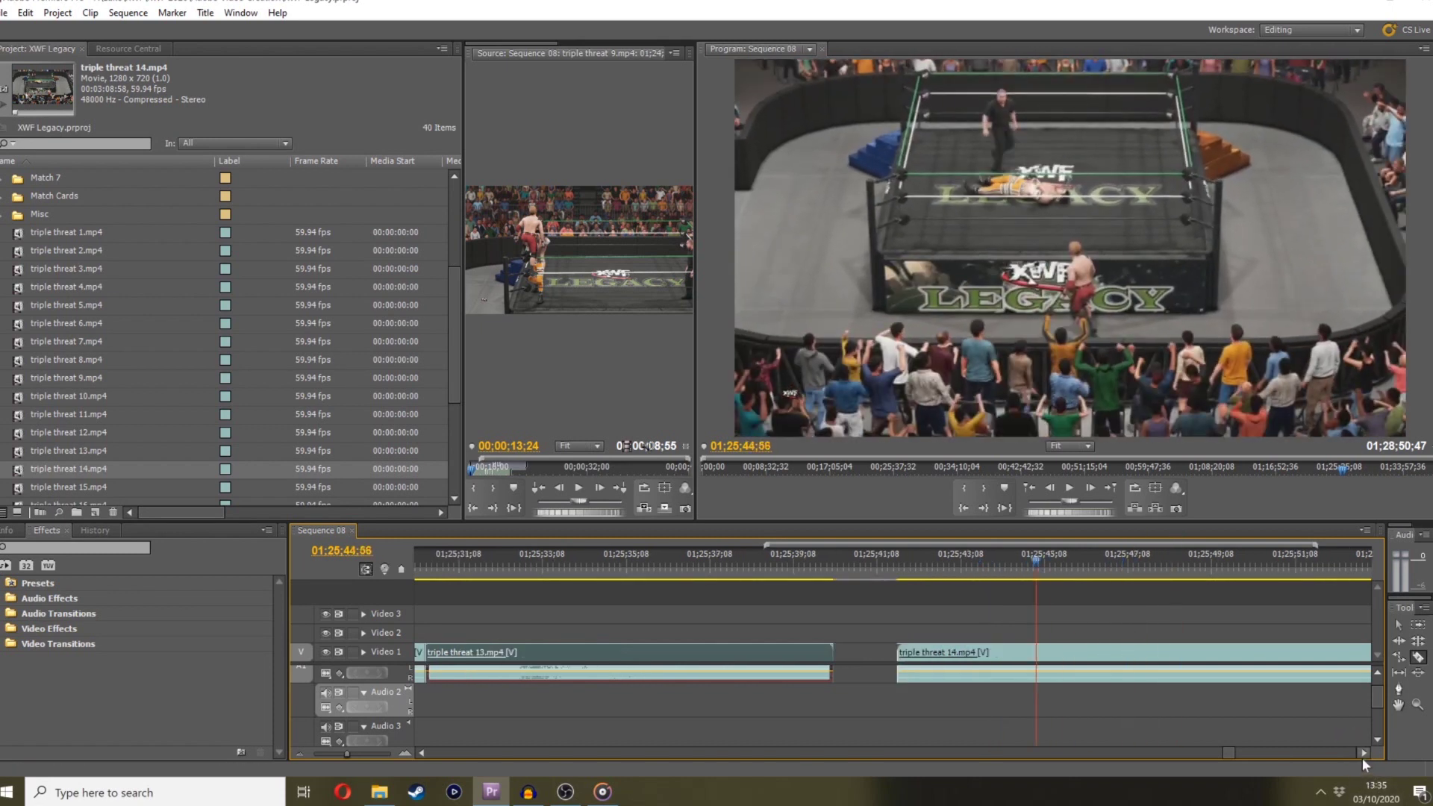
click(1363, 754)
drag(347, 753, 337, 754)
Slide triple threat 14 left flush against clip 13 and play across the join
click(910, 561)
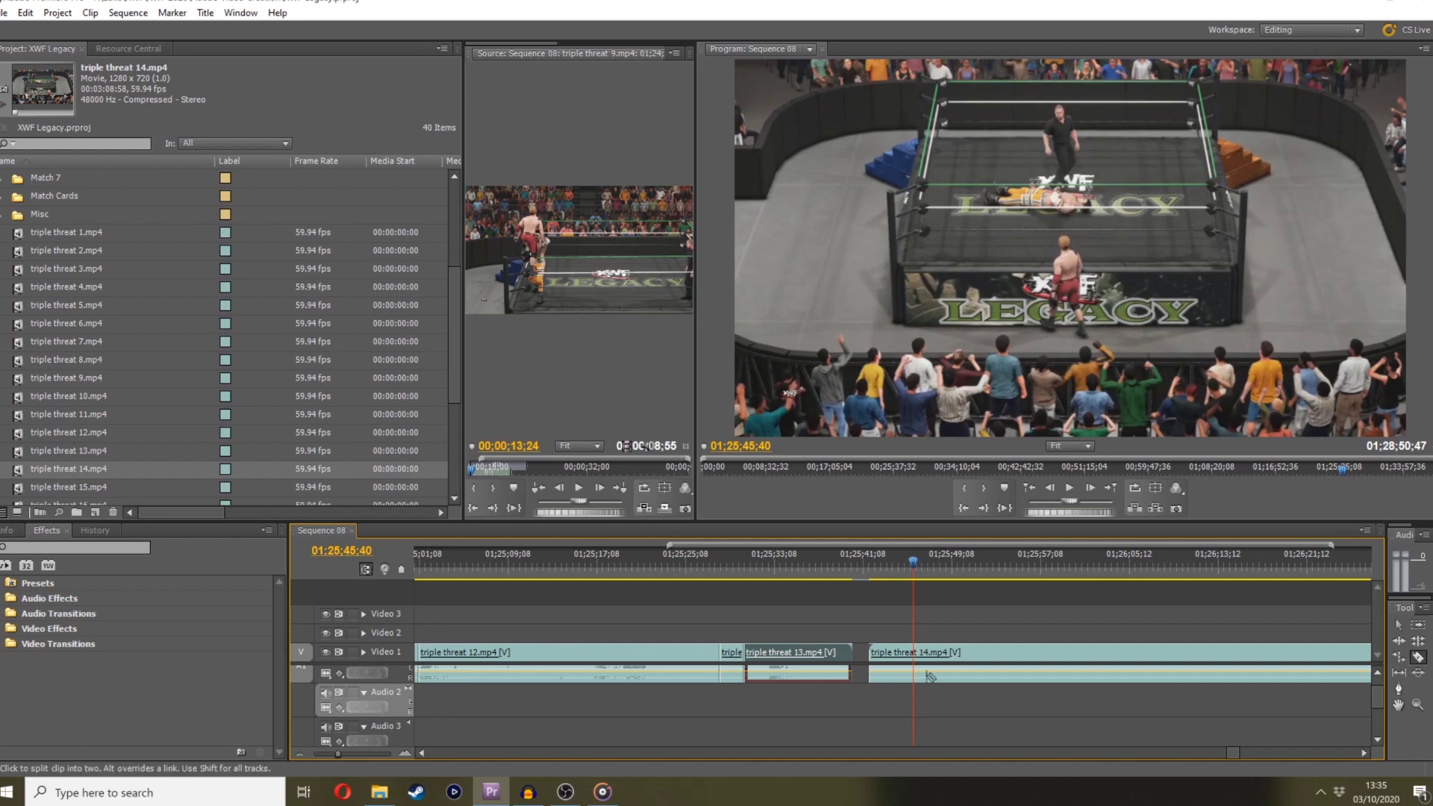
drag(917, 554, 1189, 514)
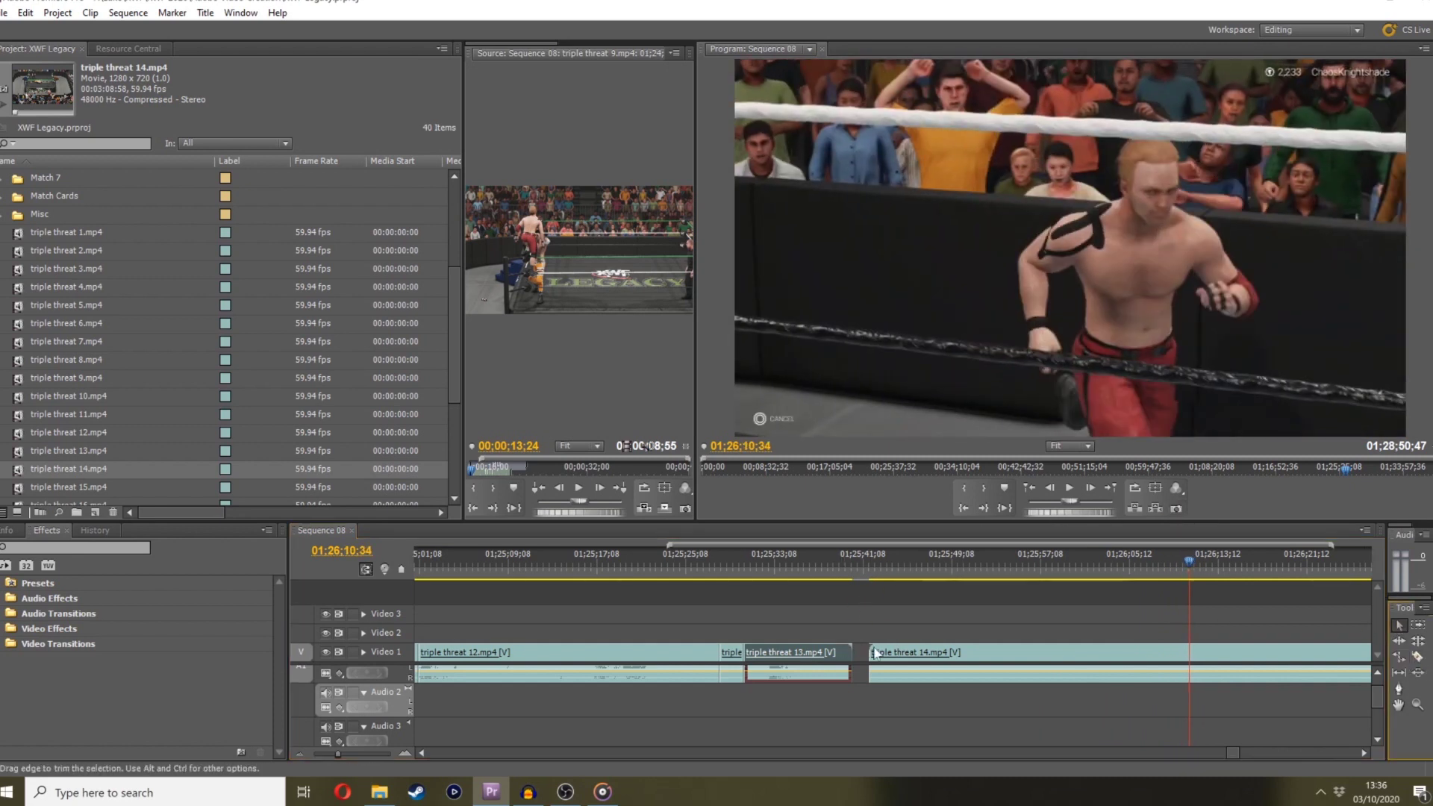
drag(916, 552, 826, 567)
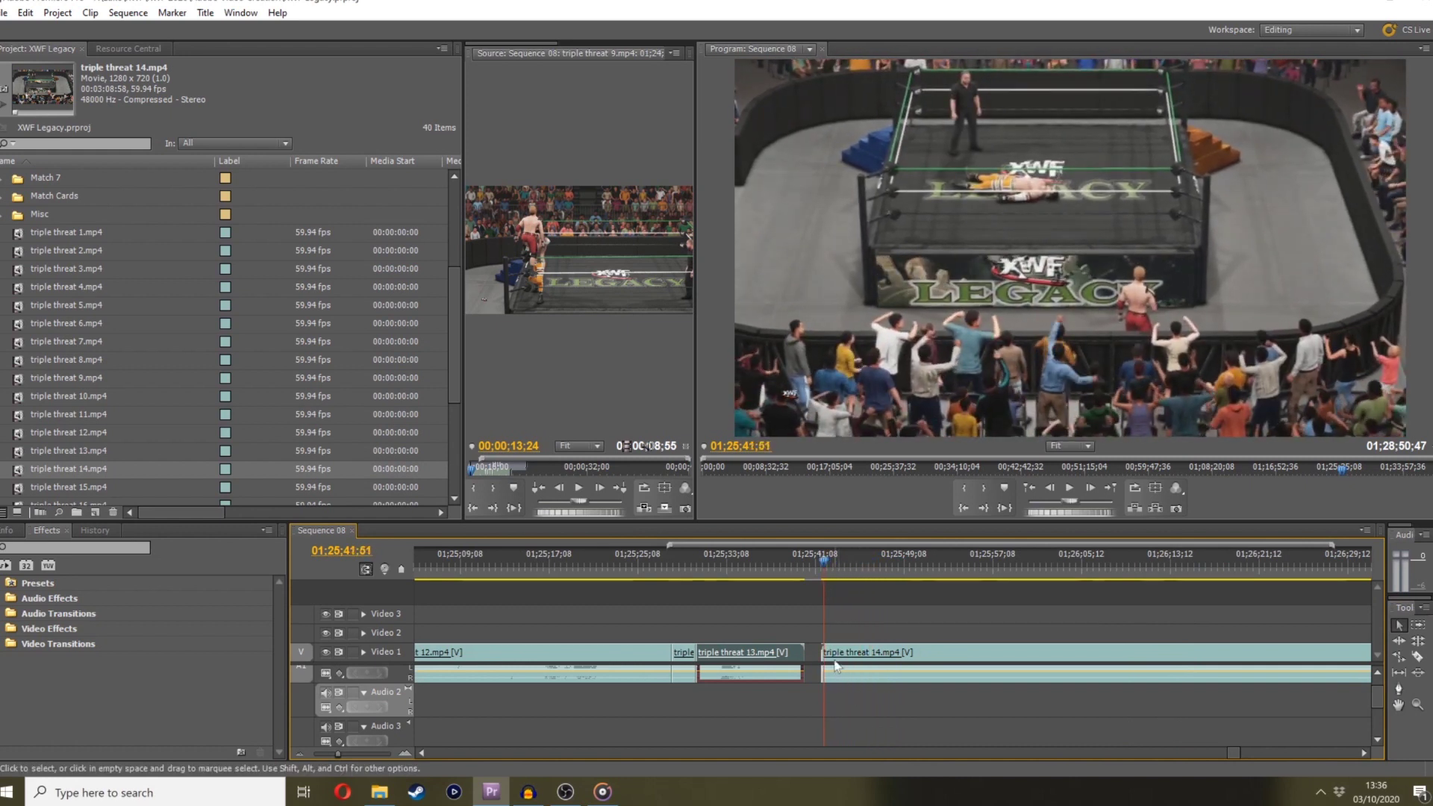
drag(843, 655, 823, 656)
click(804, 571)
key(space)
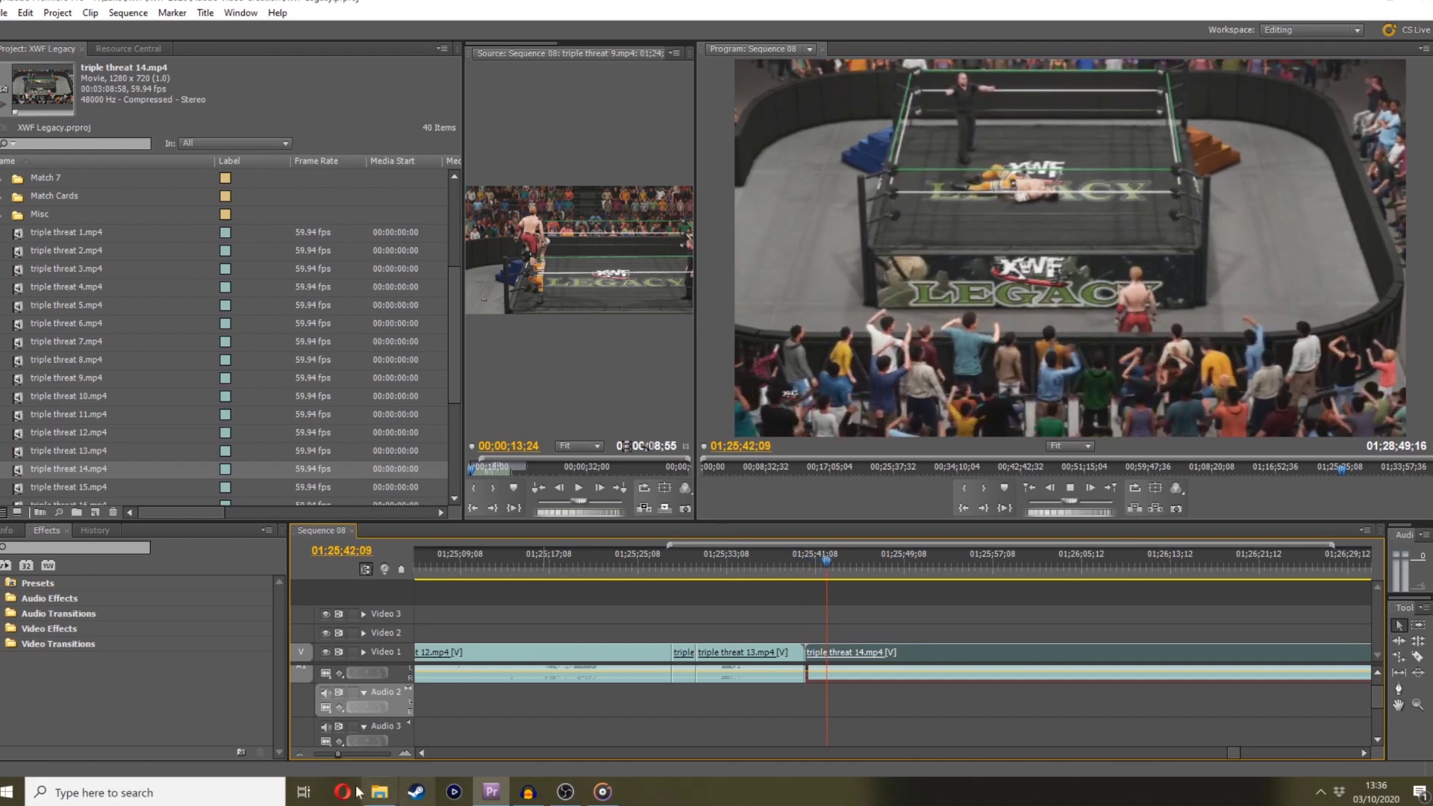
drag(337, 753, 357, 754)
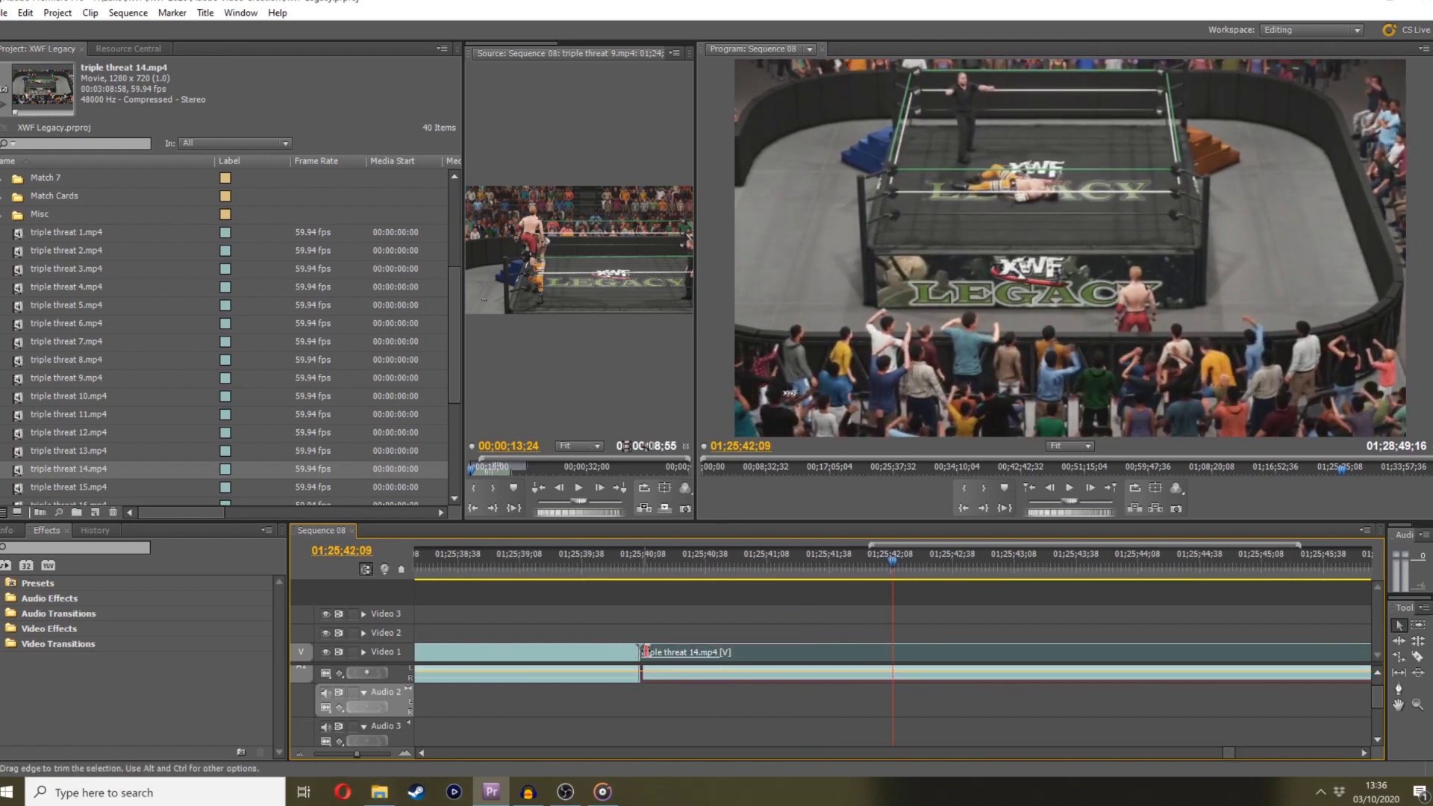
Try a start trim on clip 14, undo it, and scrub the footage for a trim point
drag(646, 651, 1029, 619)
key(ctrl+z)
click(623, 566)
key(space)
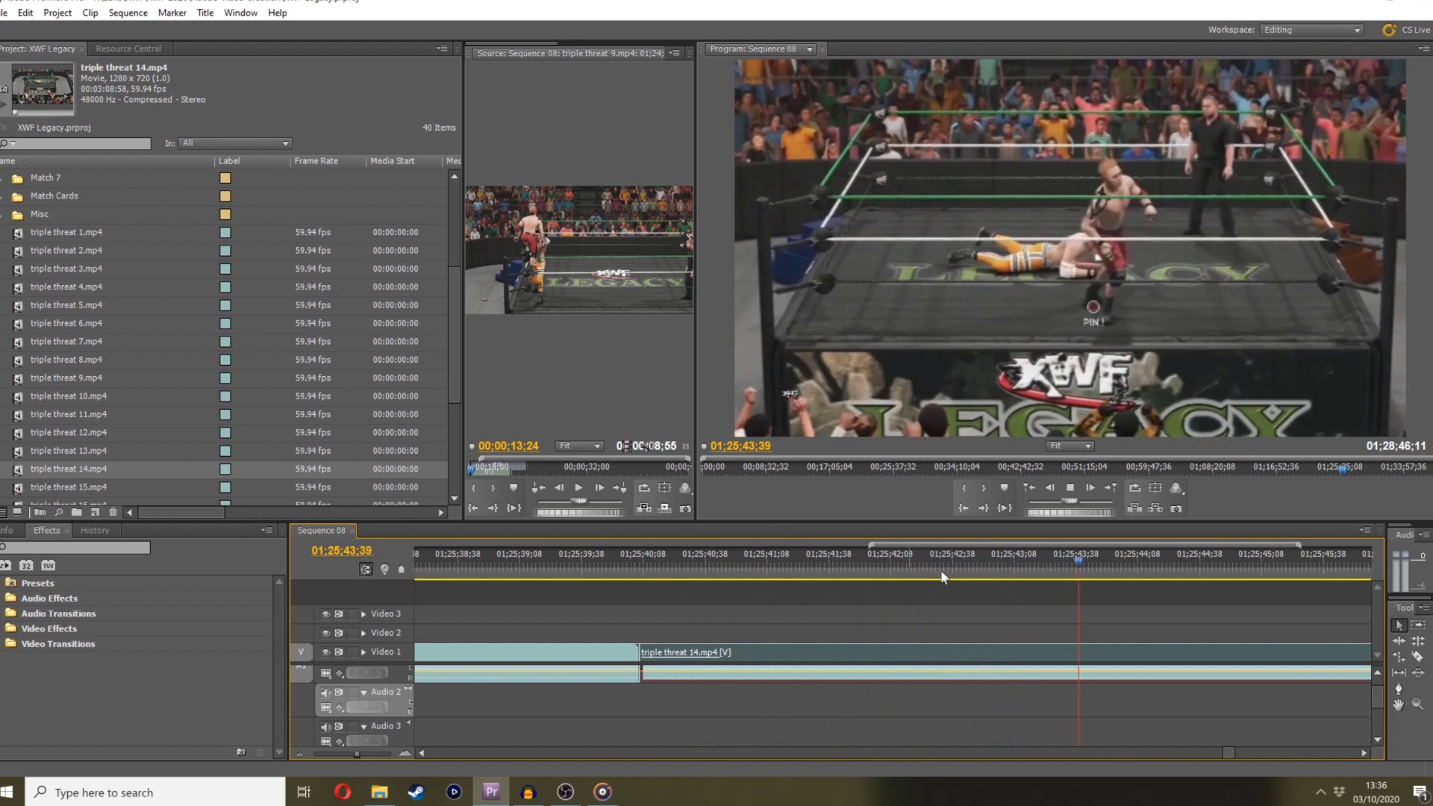
key(space)
click(347, 753)
drag(974, 559, 871, 514)
Trim clip 14's start to the playhead and slide it back against its neighbour
drag(643, 648, 871, 644)
drag(901, 647, 667, 650)
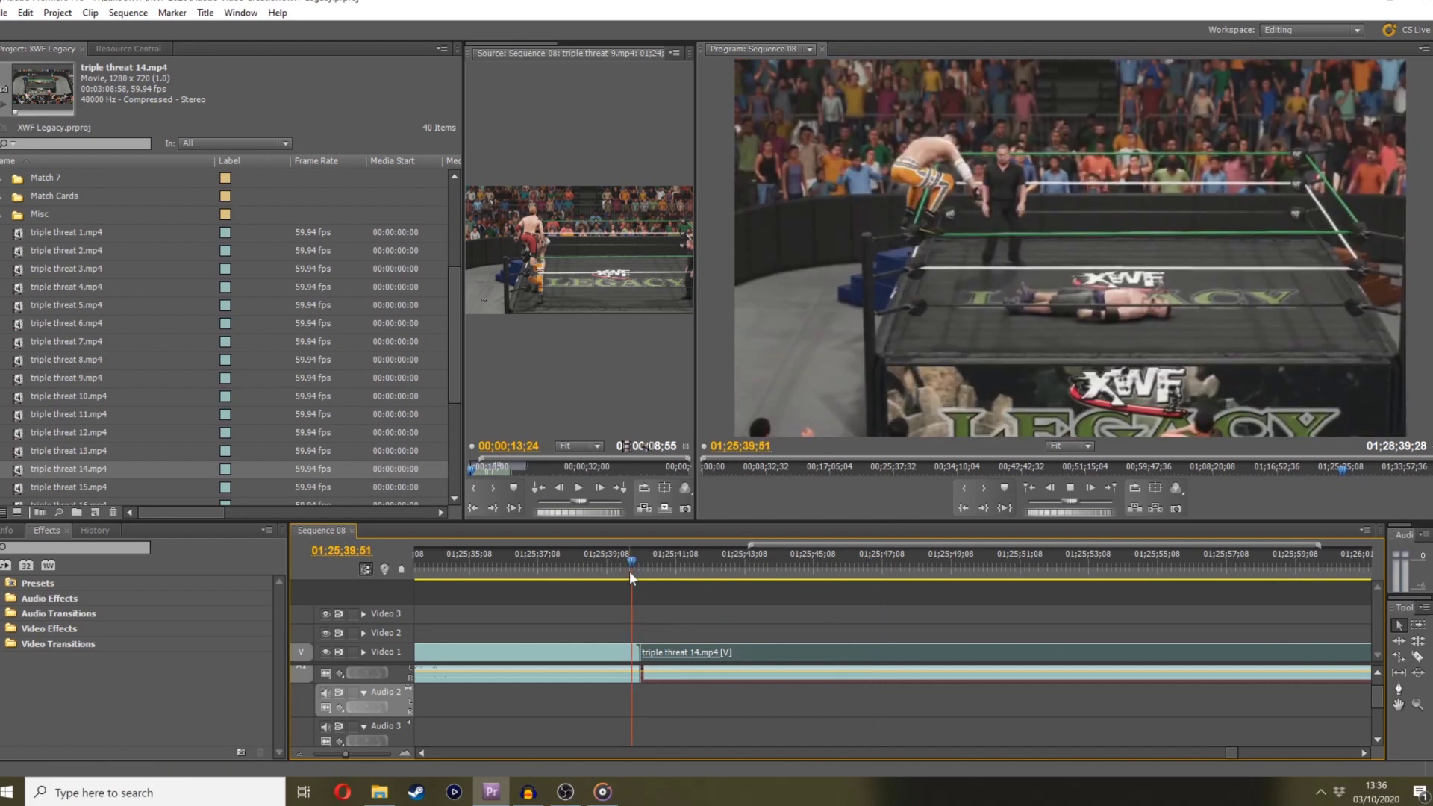
click(614, 554)
key(space)
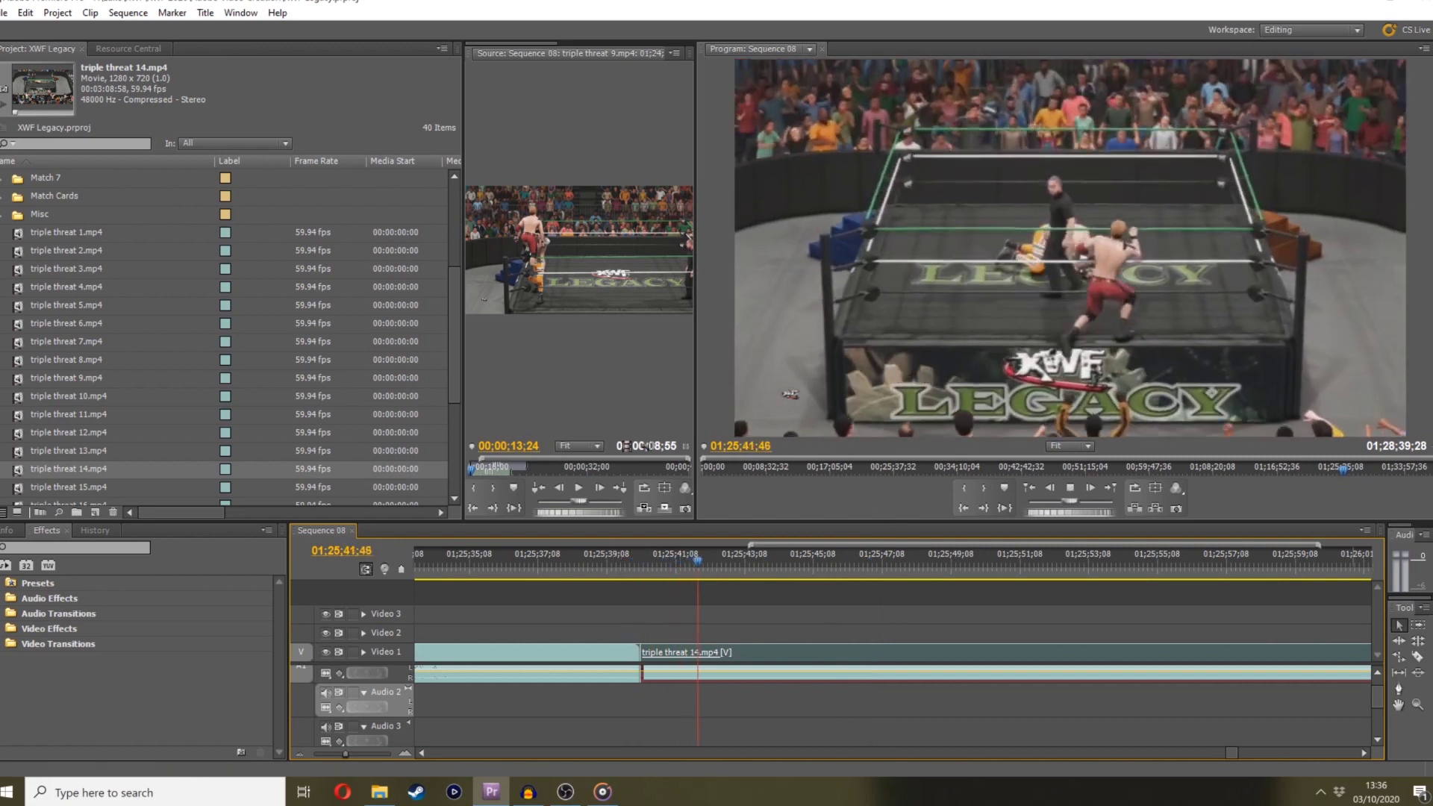
Razor clip 14 at 01;25;43;34, unlink the short opening piece, and delete it
key(c)
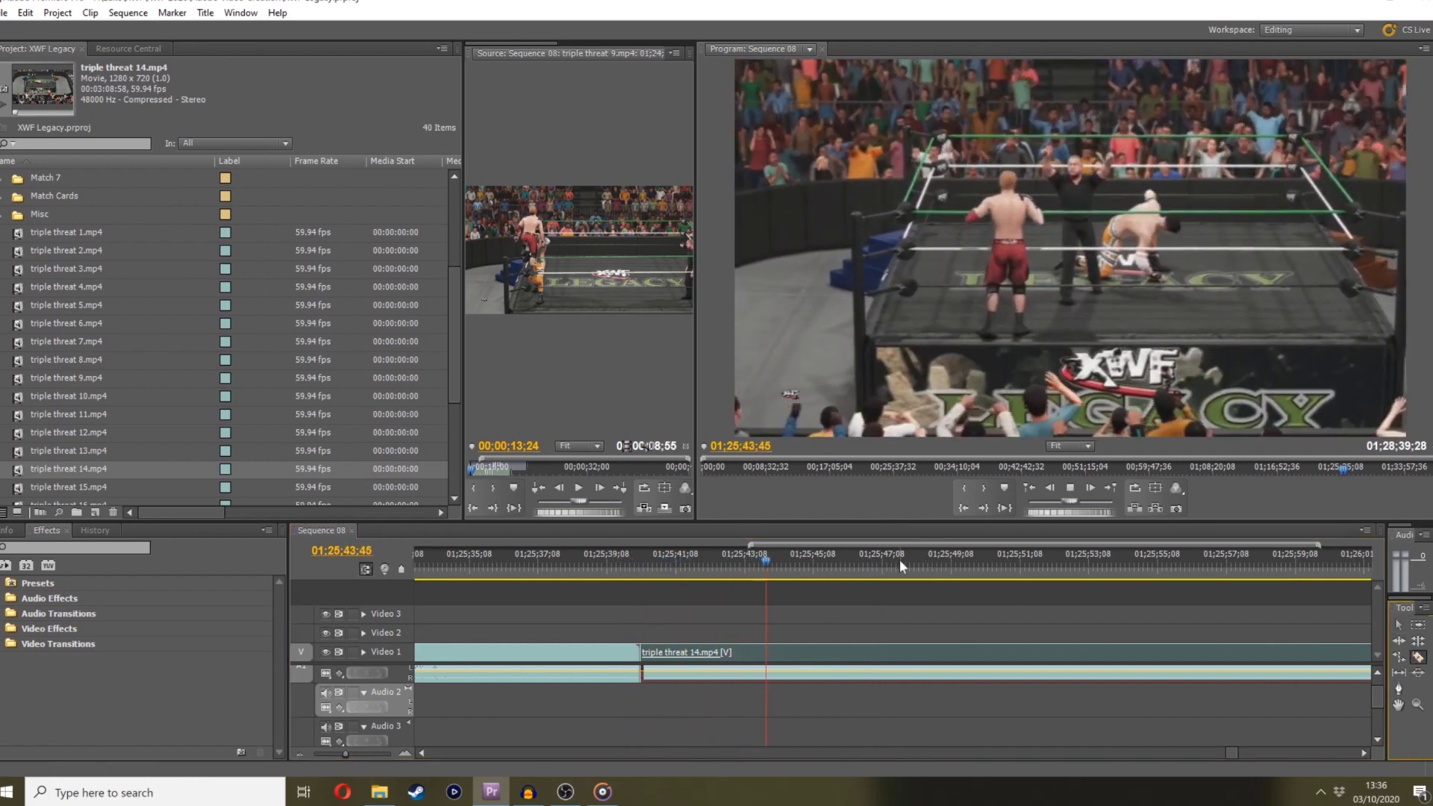
key(space)
drag(1089, 512, 576, 551)
key(space)
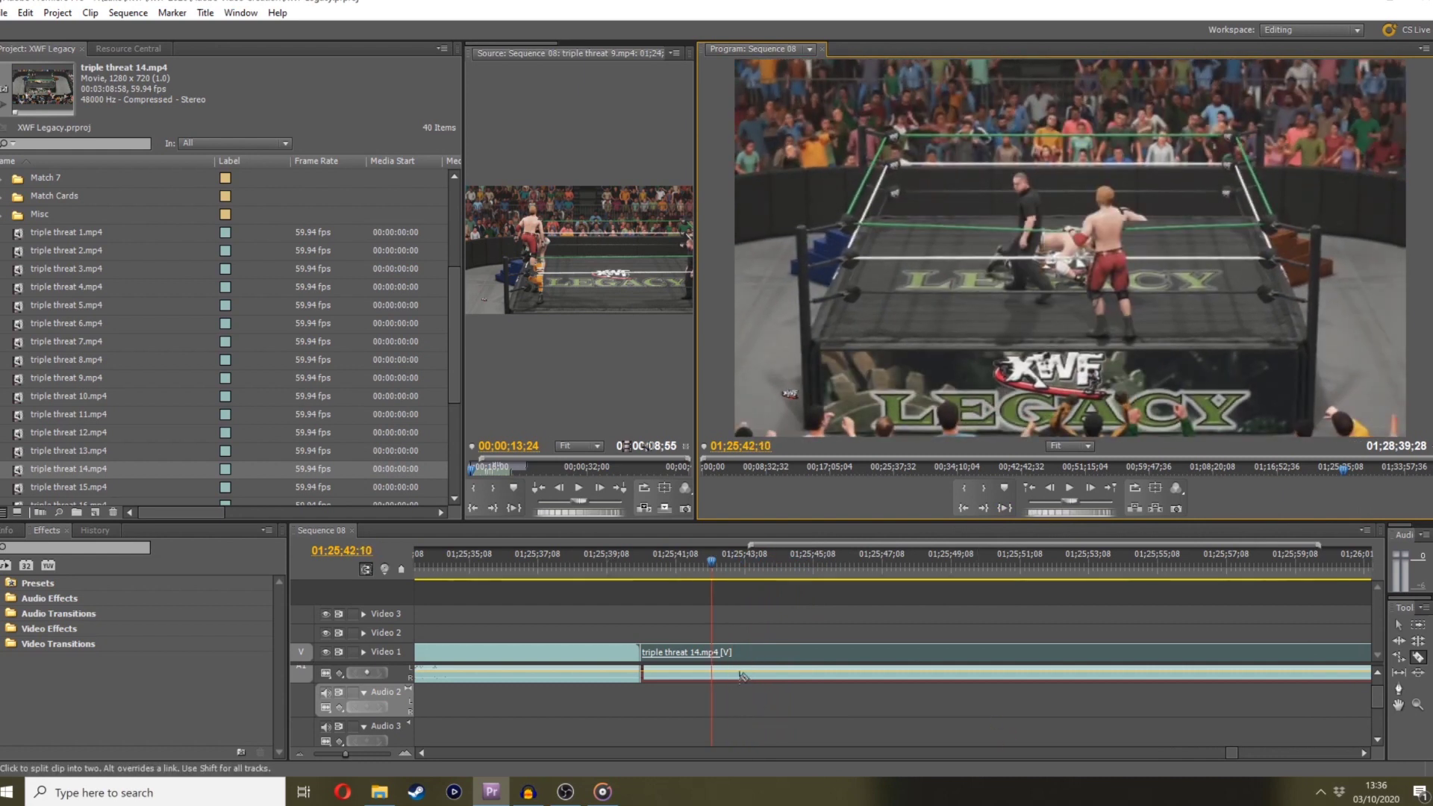
click(709, 653)
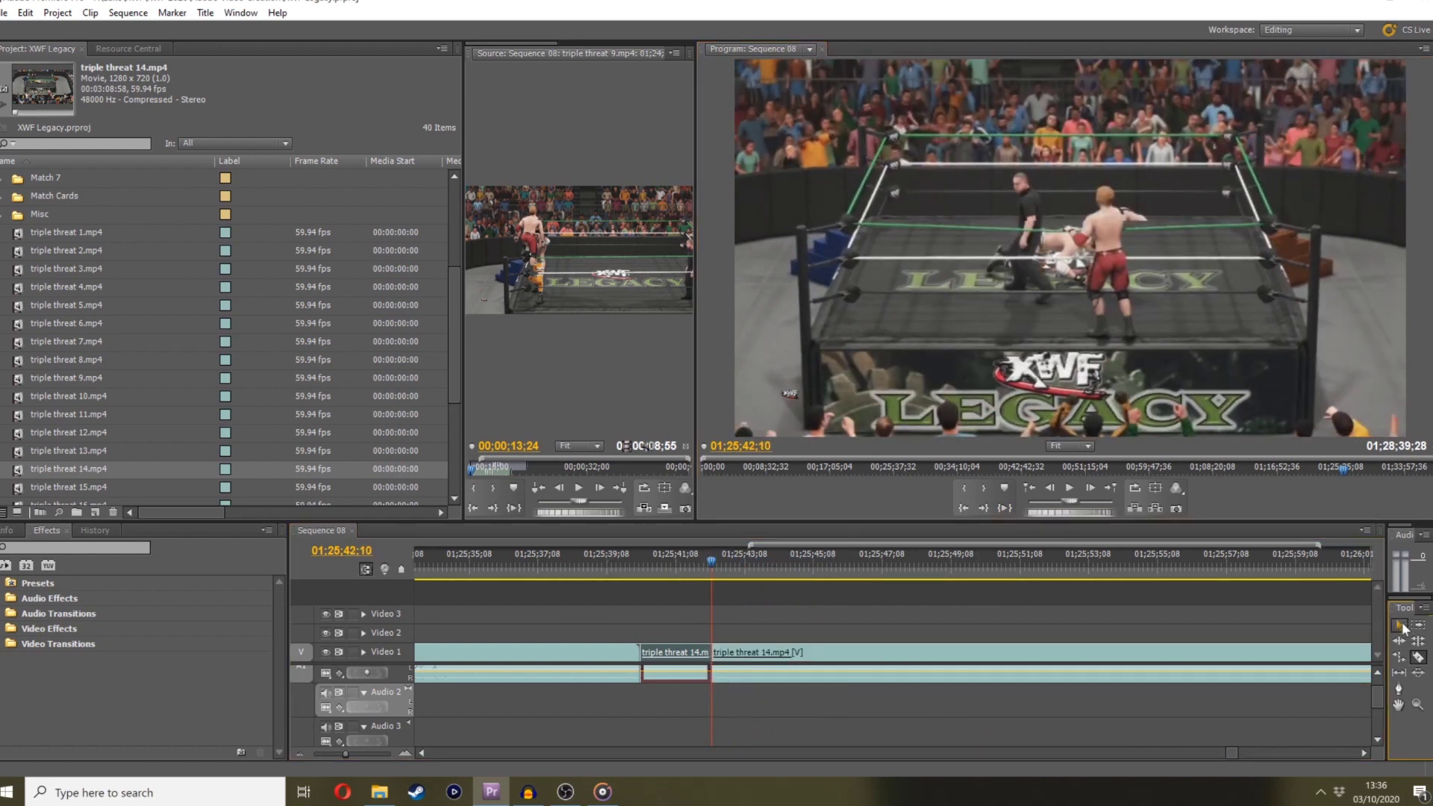
right_click(673, 669)
click(720, 231)
key(Delete)
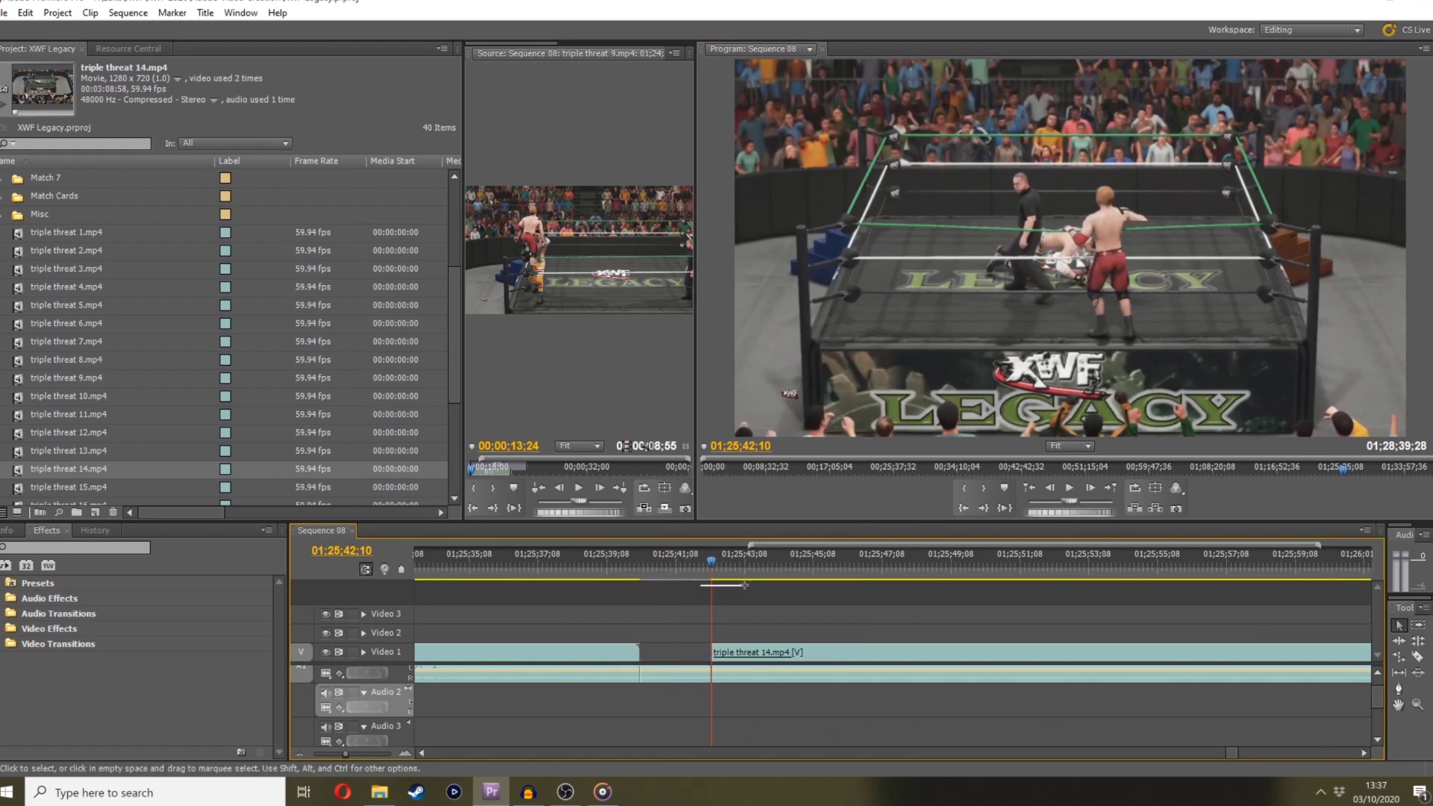
drag(728, 561, 1176, 558)
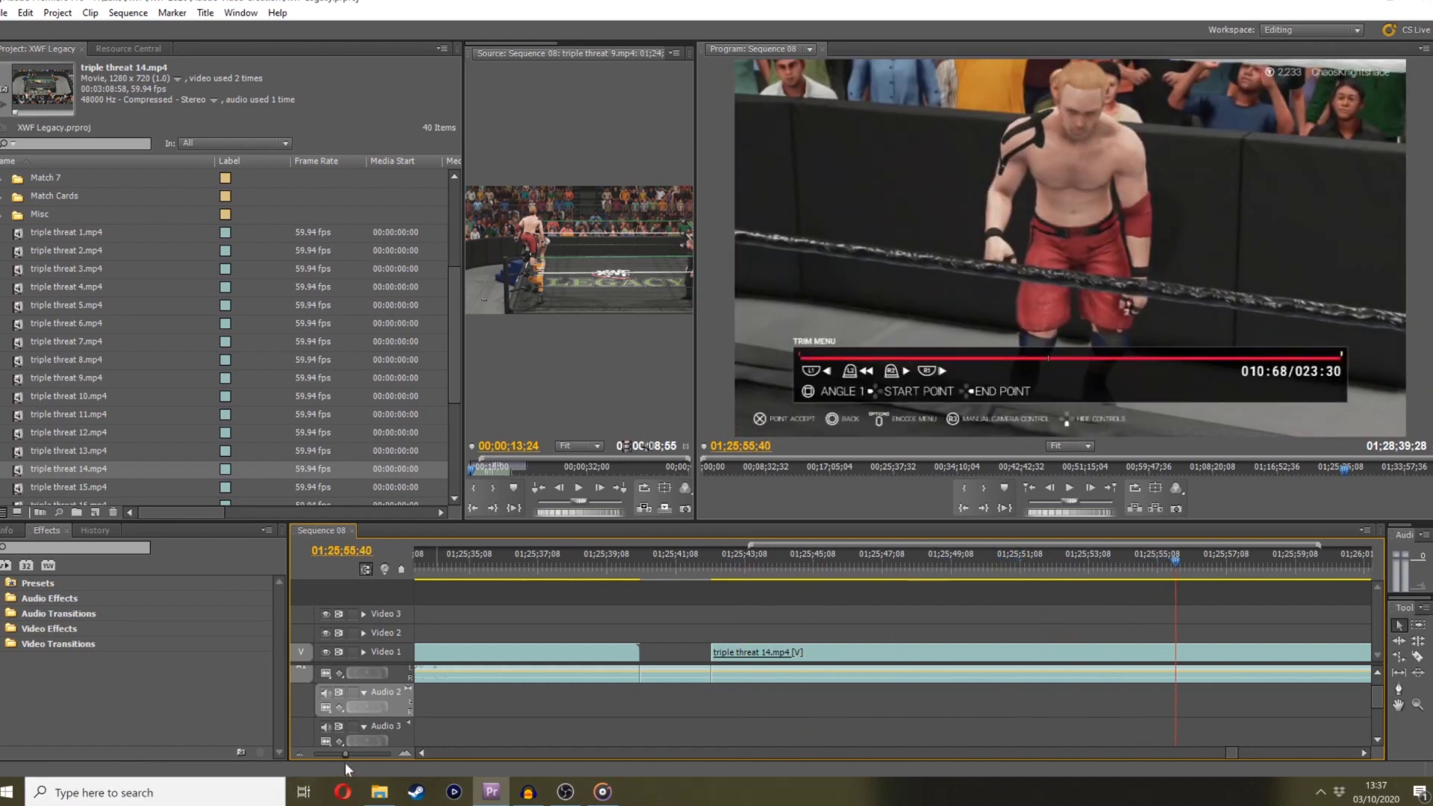
drag(344, 757, 334, 757)
drag(911, 561, 1058, 516)
Ripple-trim clip 14's start later and preview the join
click(1058, 515)
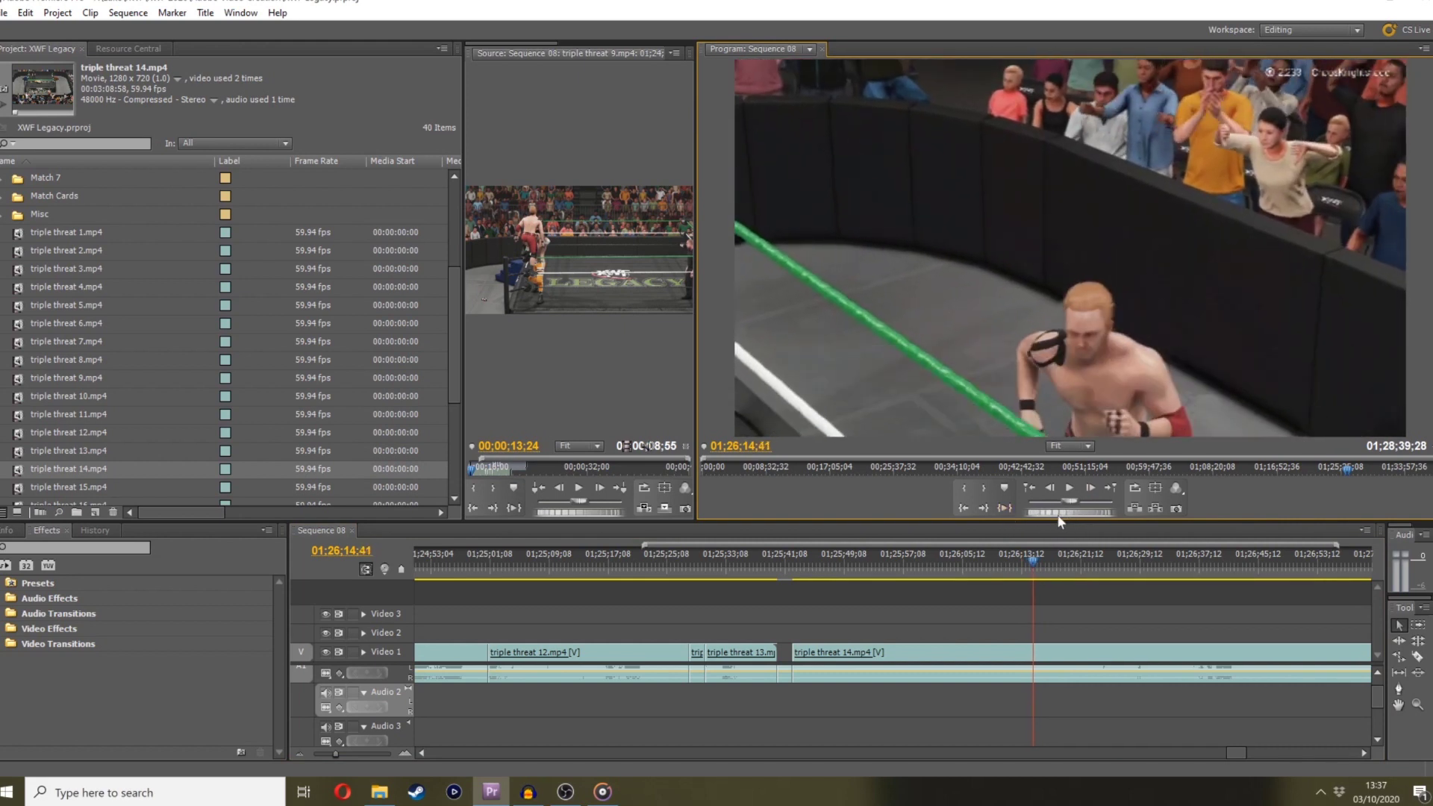
drag(795, 650, 1052, 654)
click(799, 559)
key(space)
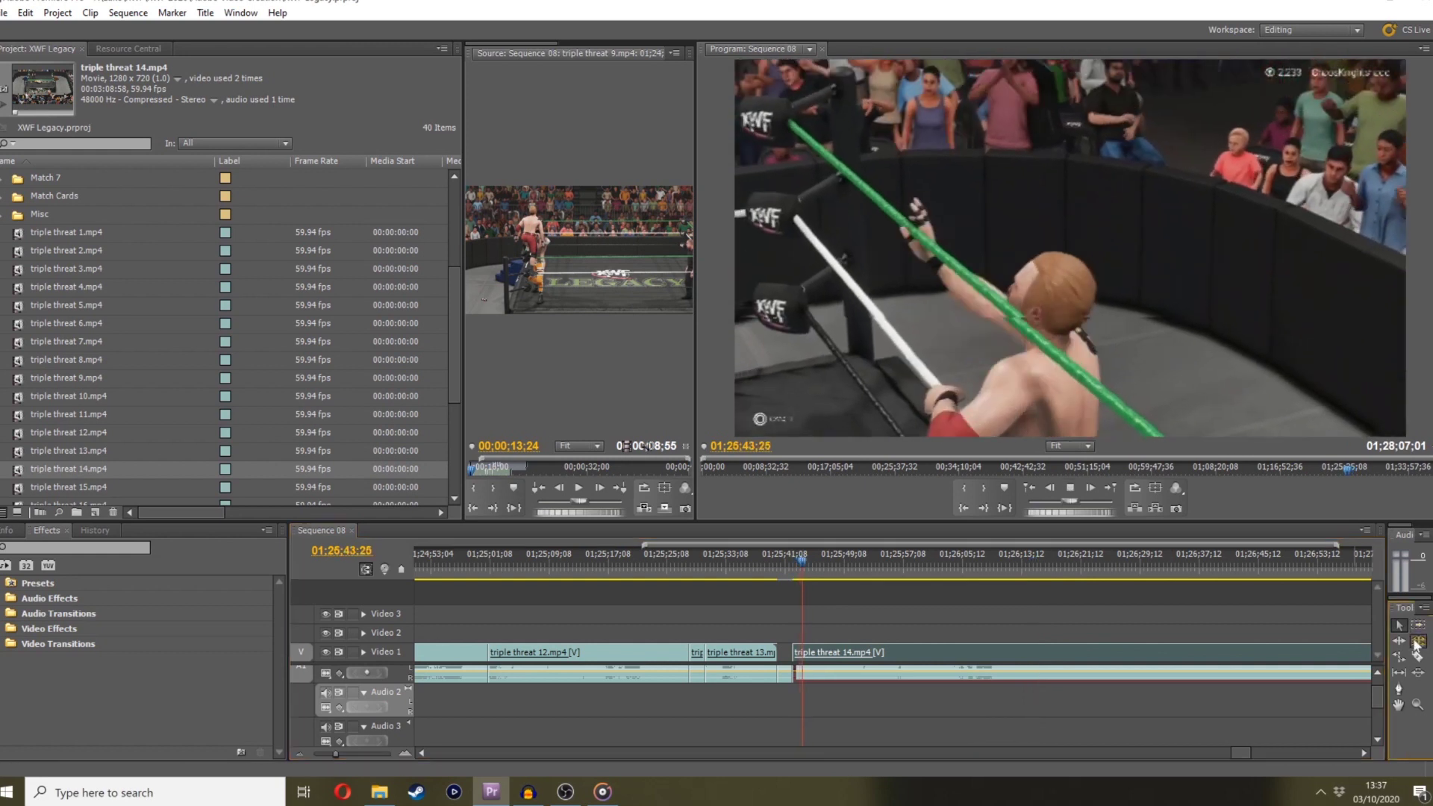
Razor clip 14 at the playhead and unlink the short piece's video from its audio
key(c)
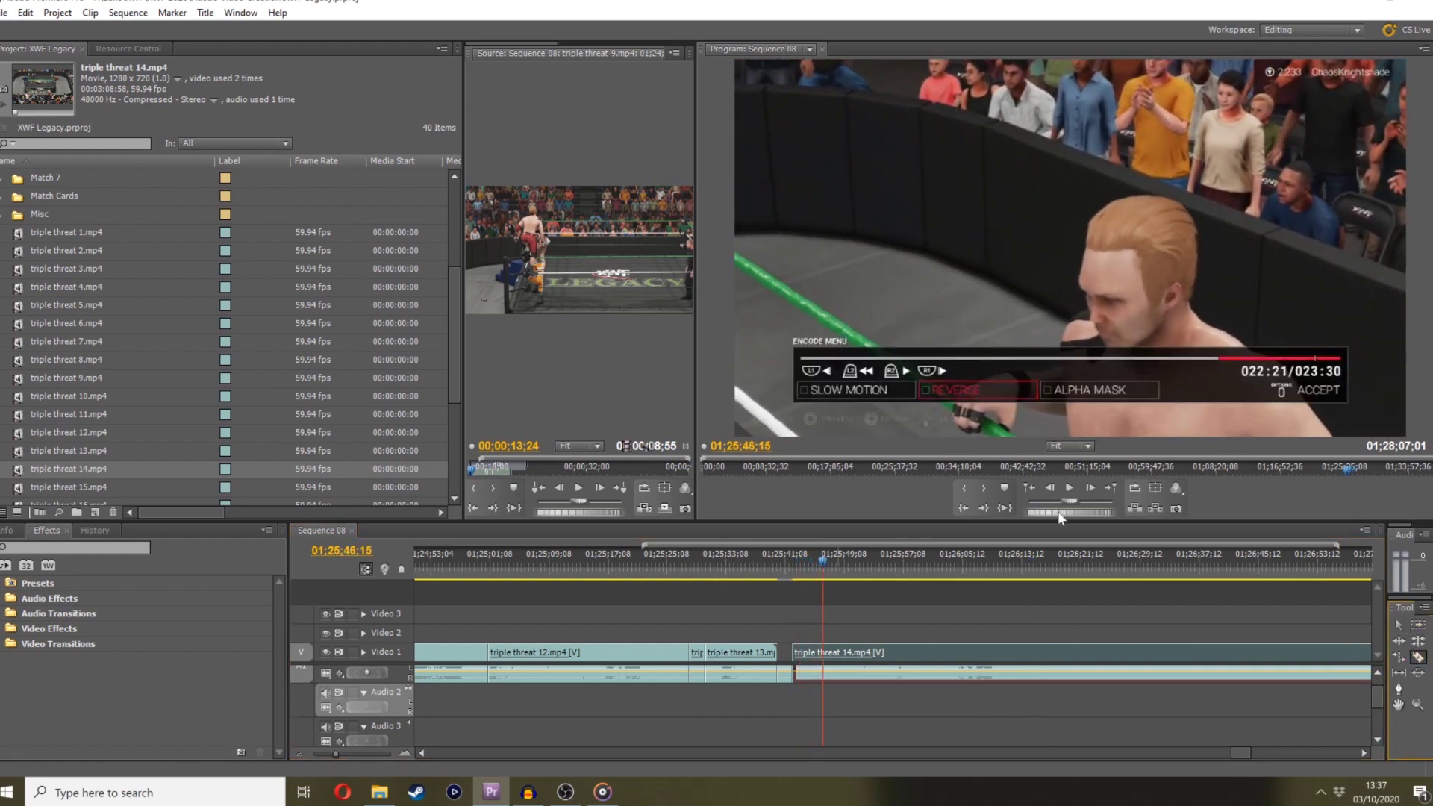
key(space)
click(821, 652)
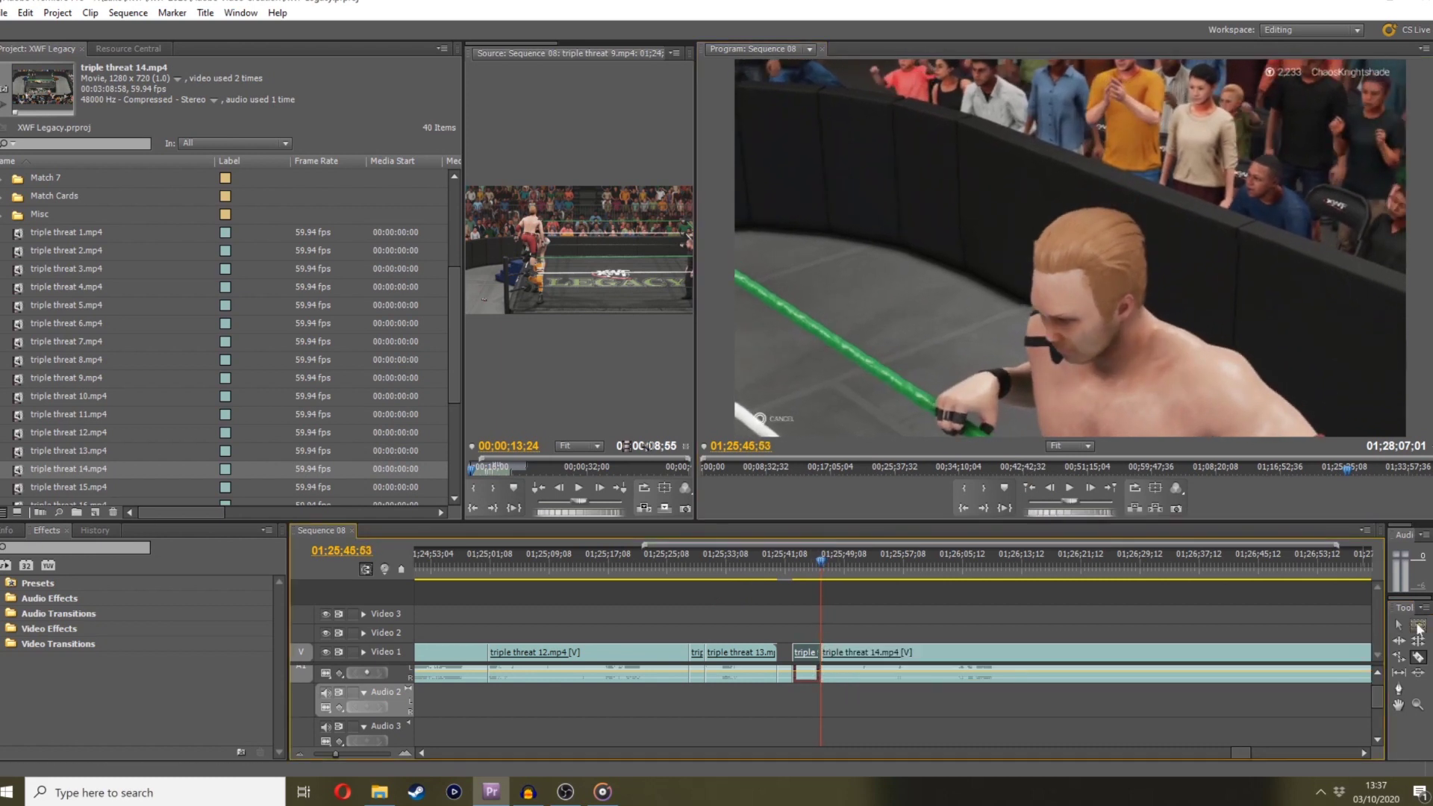
click(1402, 626)
right_click(800, 674)
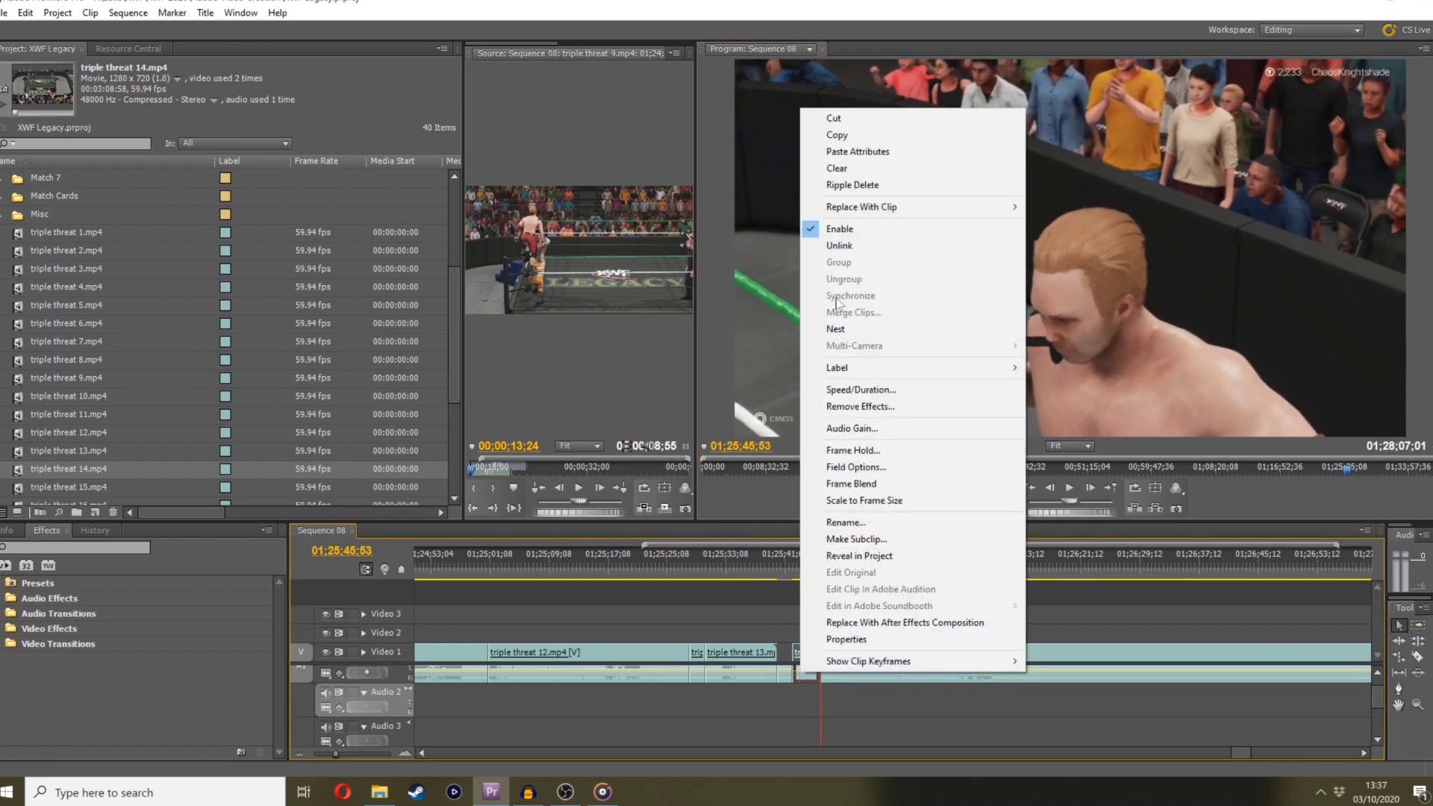
click(838, 244)
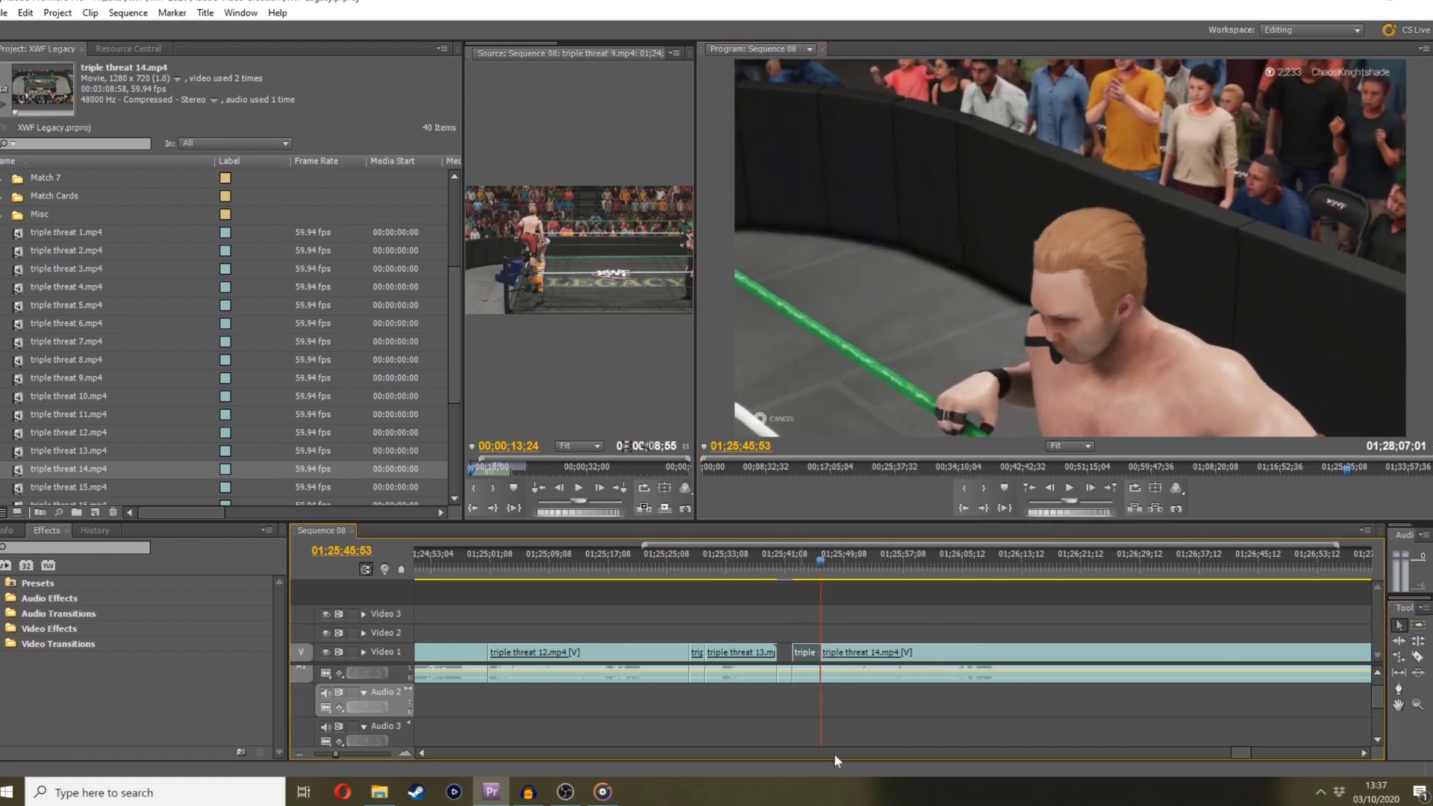
Trim the short piece's audio edge to the cut and play back from 01;25;39
drag(808, 661, 793, 657)
click(808, 658)
key(space)
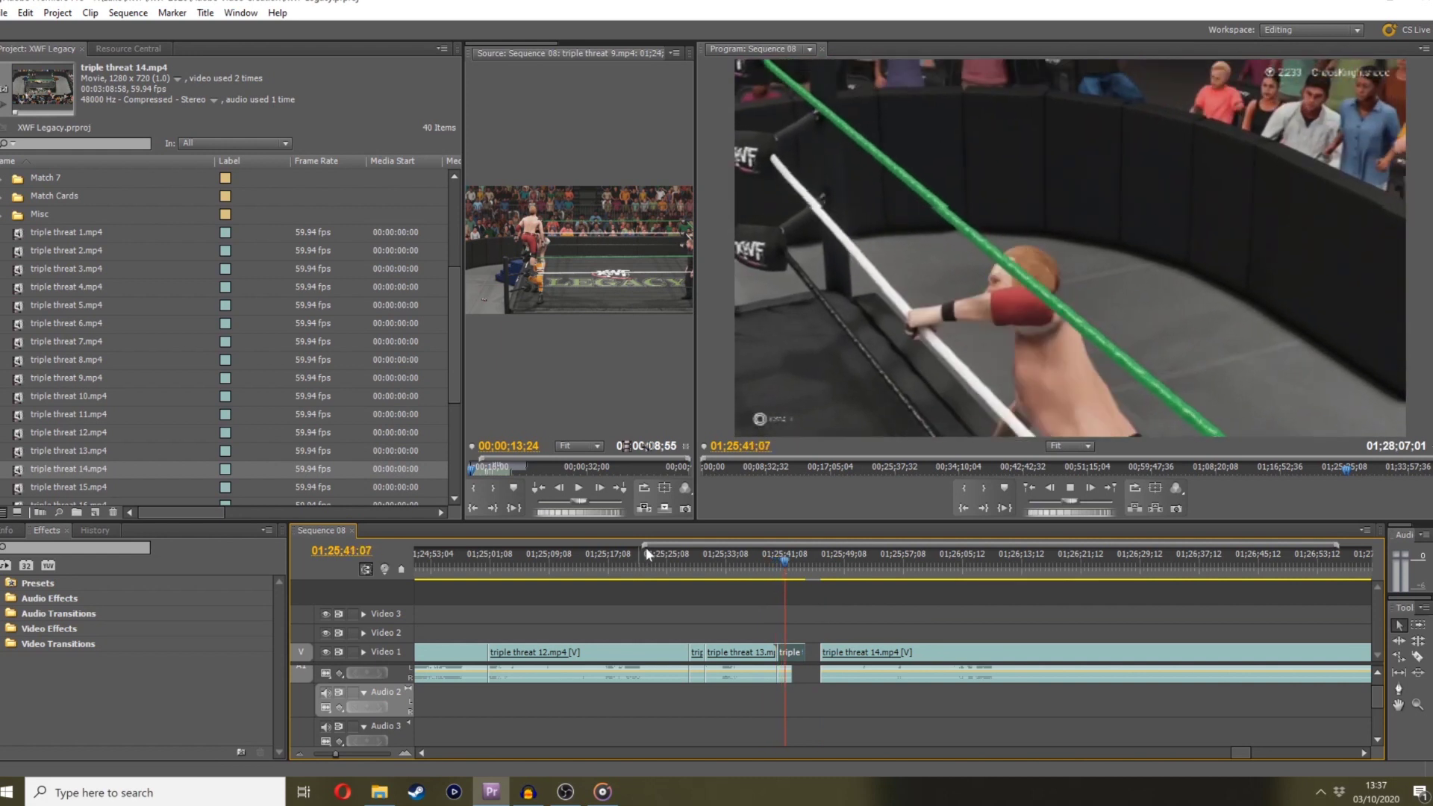
key(space)
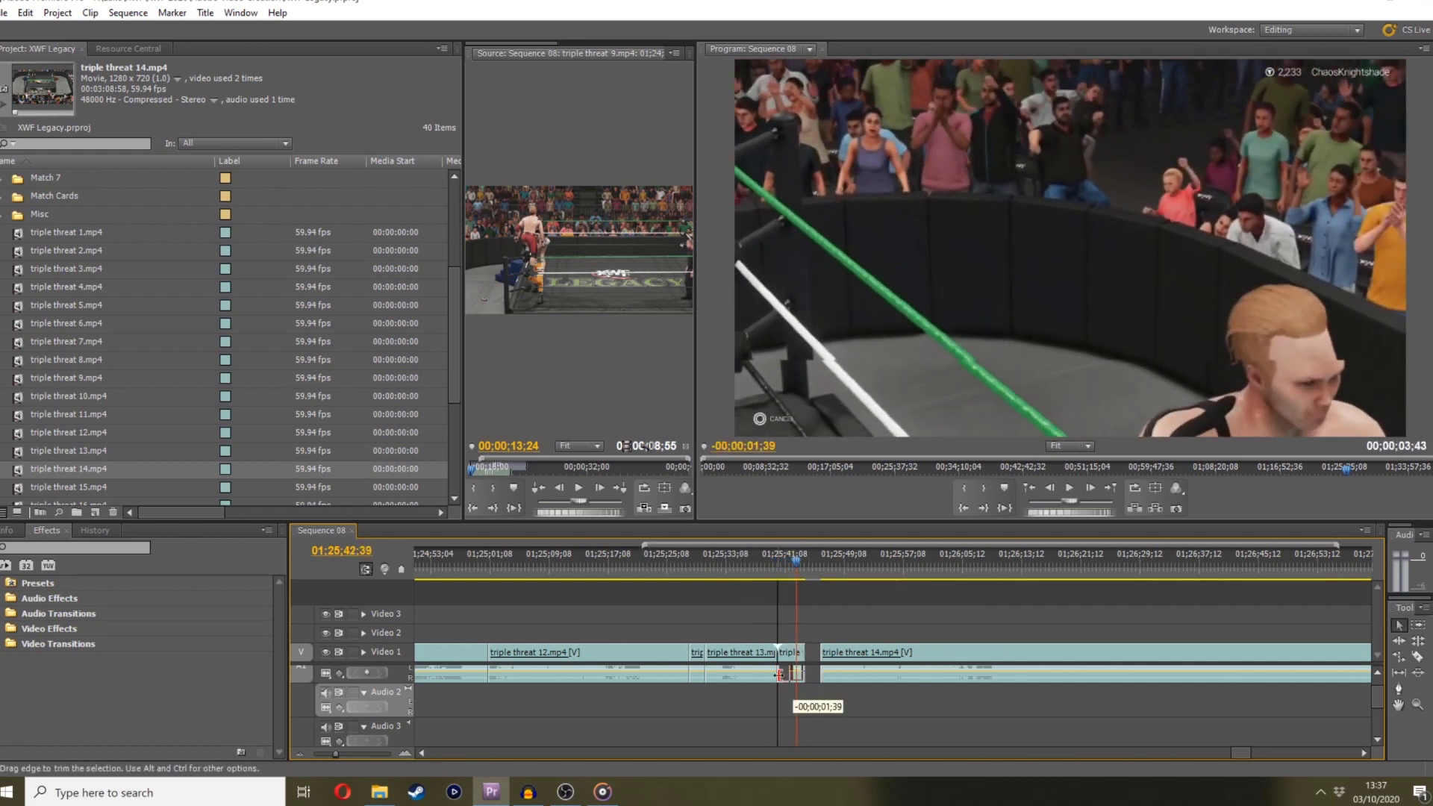
drag(779, 674, 778, 674)
click(772, 559)
key(space)
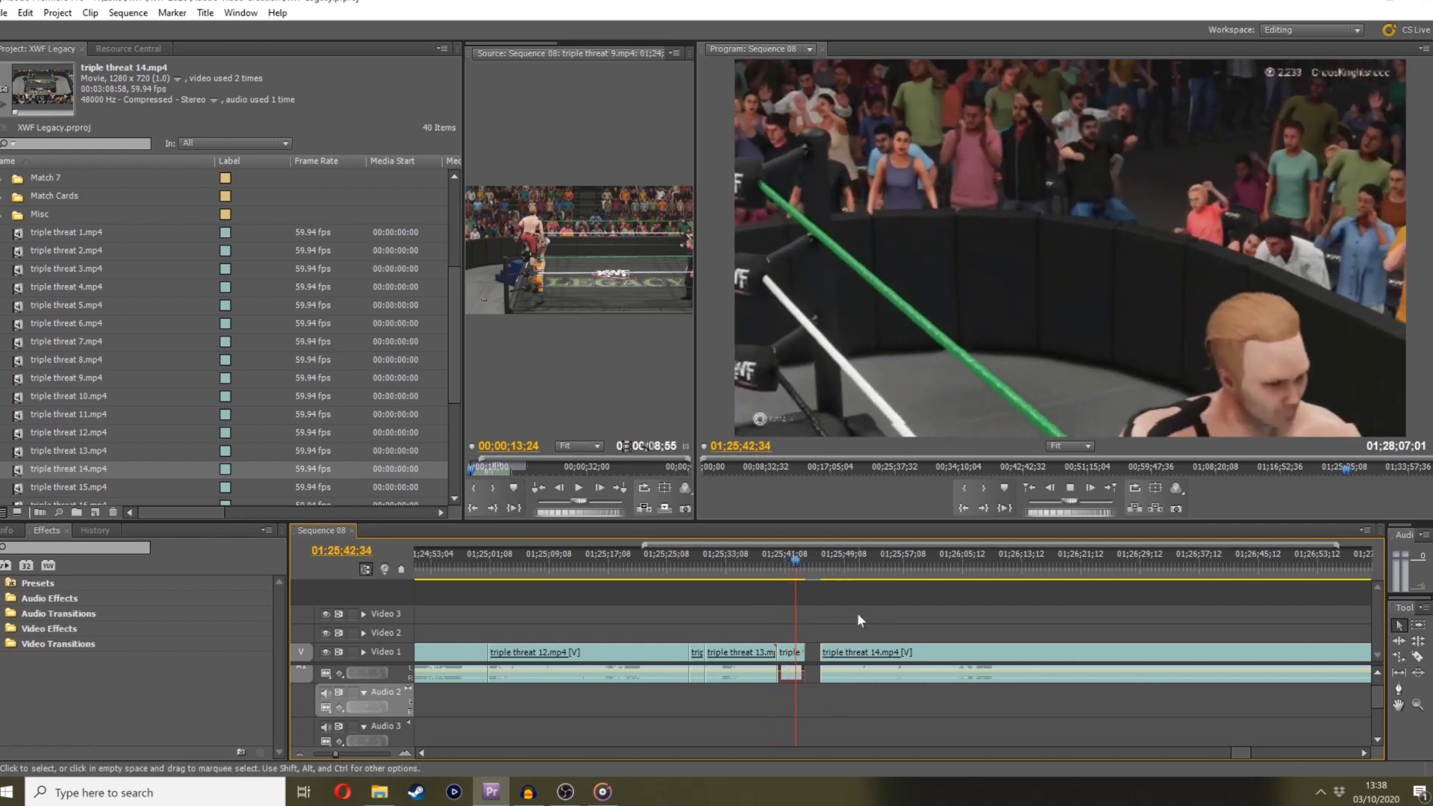
Review footage around 01;26;05 and slide the triple threat 14 clip along Video 1
click(881, 561)
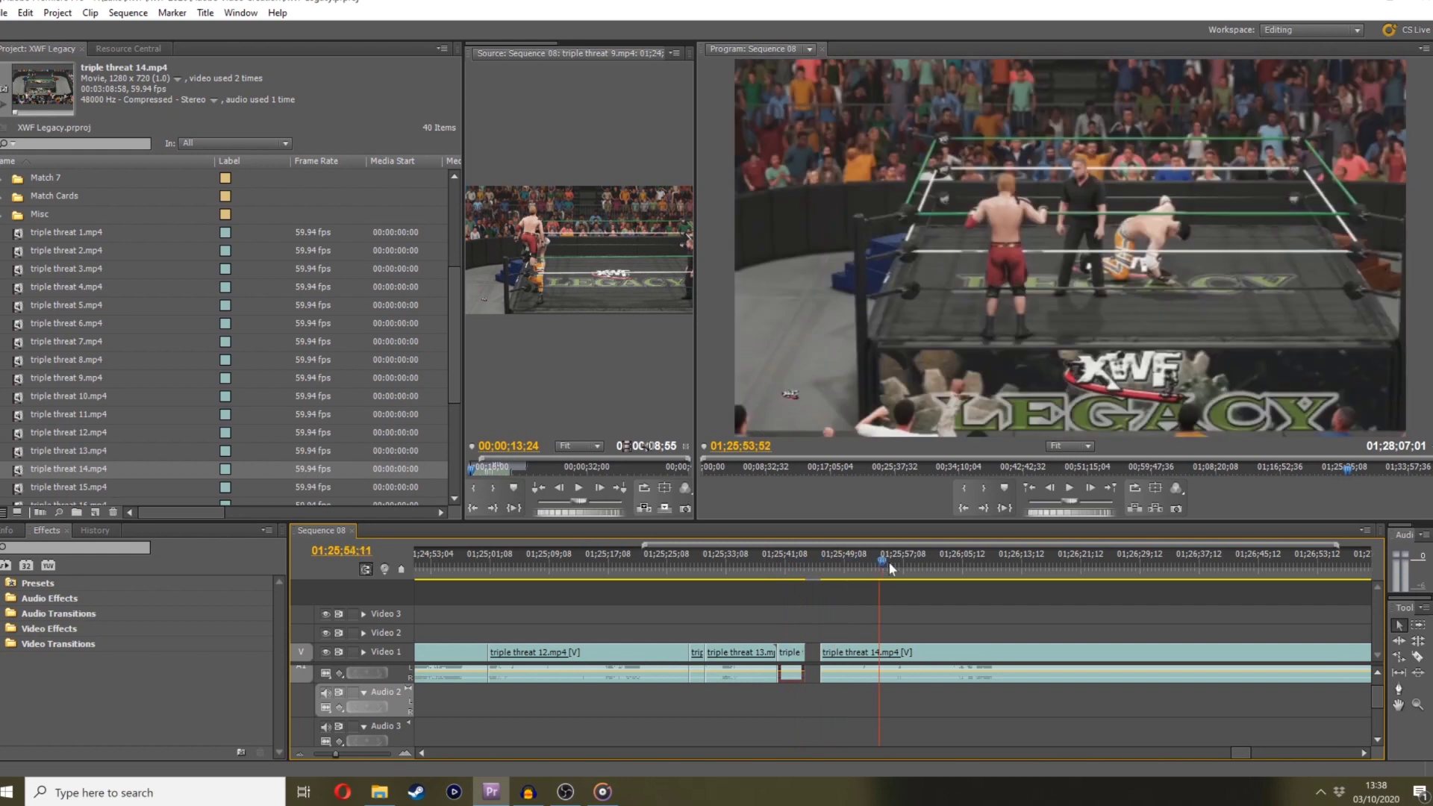
drag(890, 568, 930, 515)
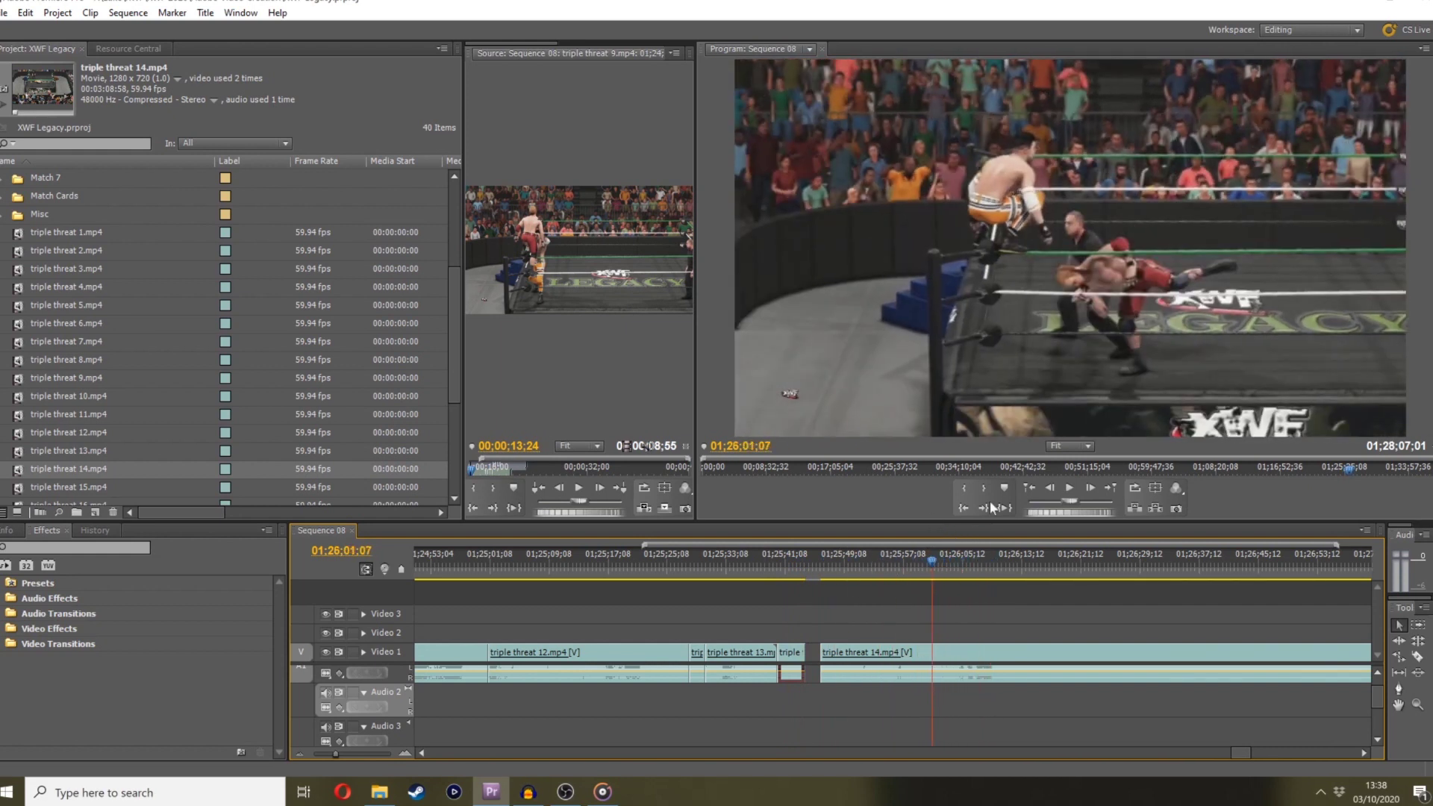
click(1069, 487)
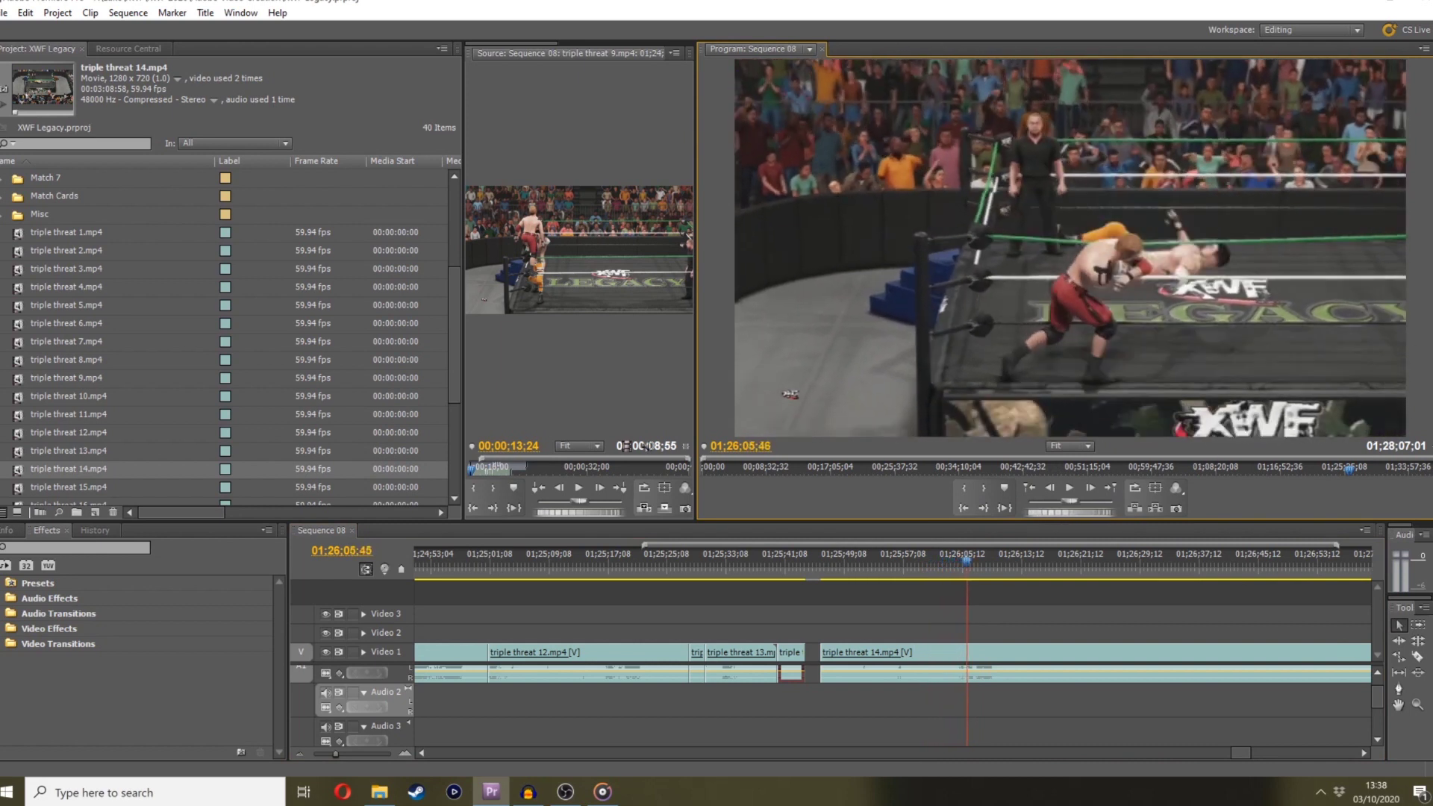
drag(1109, 511, 956, 527)
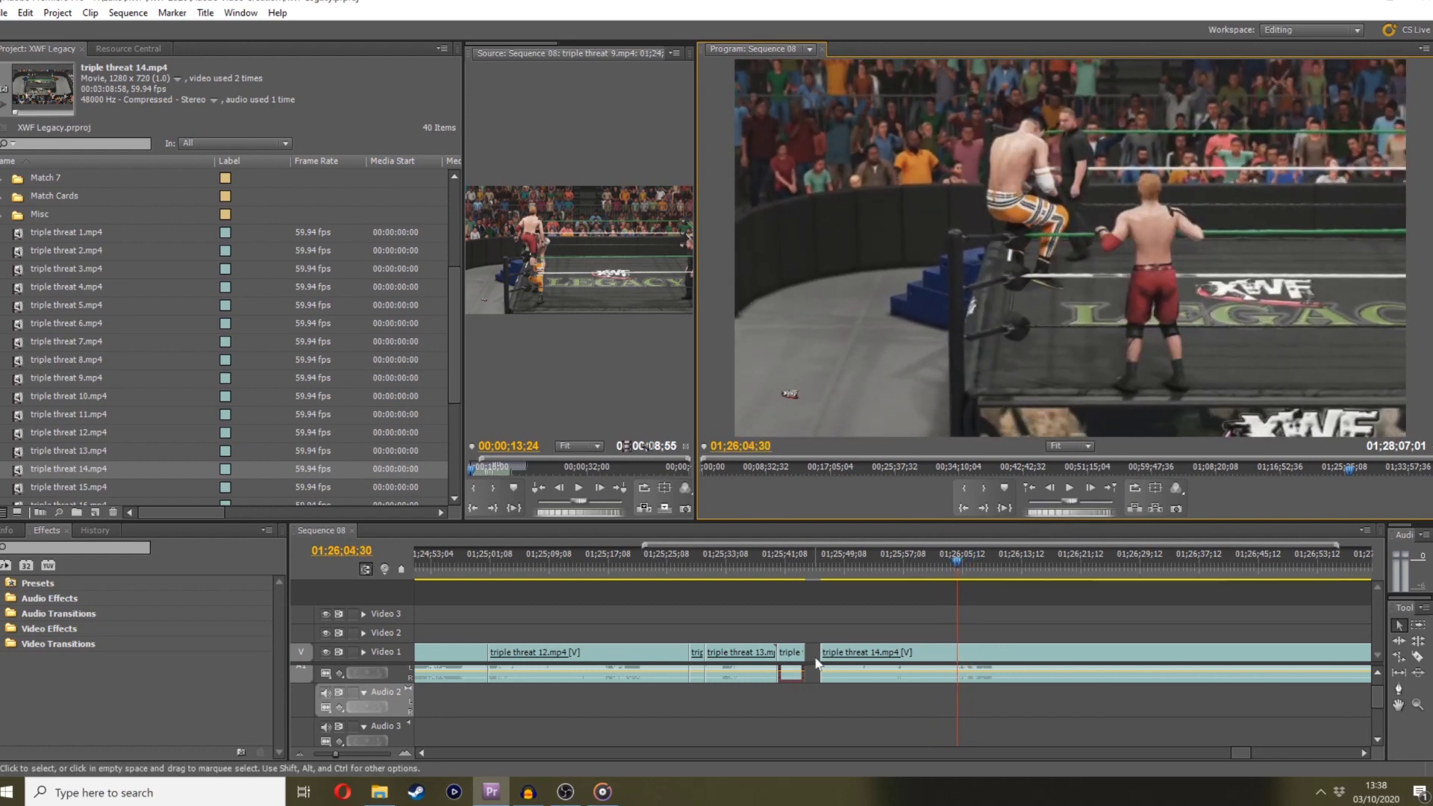
mouse_move(817, 661)
mouse_down()
mouse_move(955, 651)
mouse_move(837, 664)
mouse_up()
click(800, 562)
key(space)
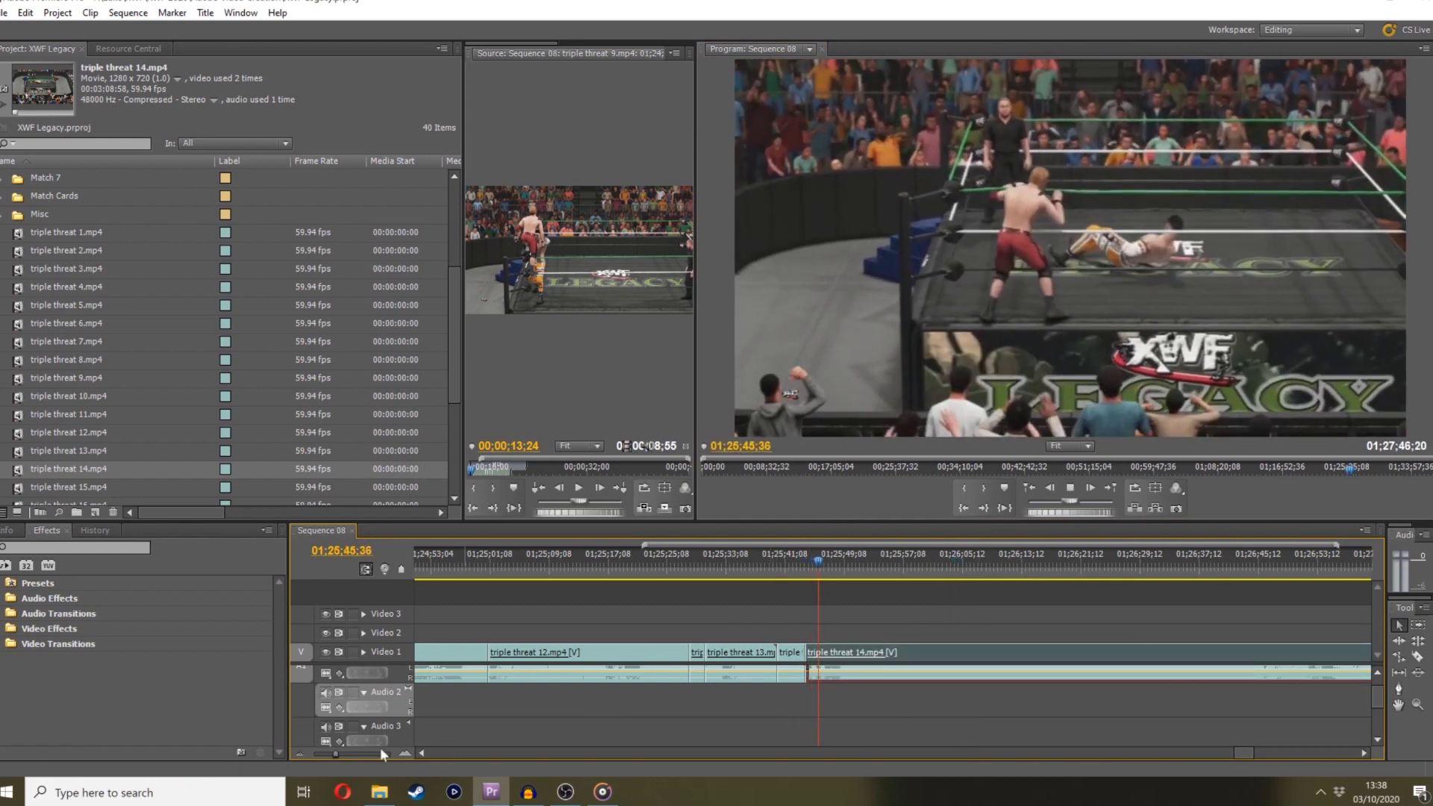
Move the second clip 14 against the previous clip and play the join from 01;25;41
drag(335, 754, 344, 755)
mouse_move(825, 558)
mouse_down()
mouse_move(804, 558)
mouse_move(815, 553)
mouse_up()
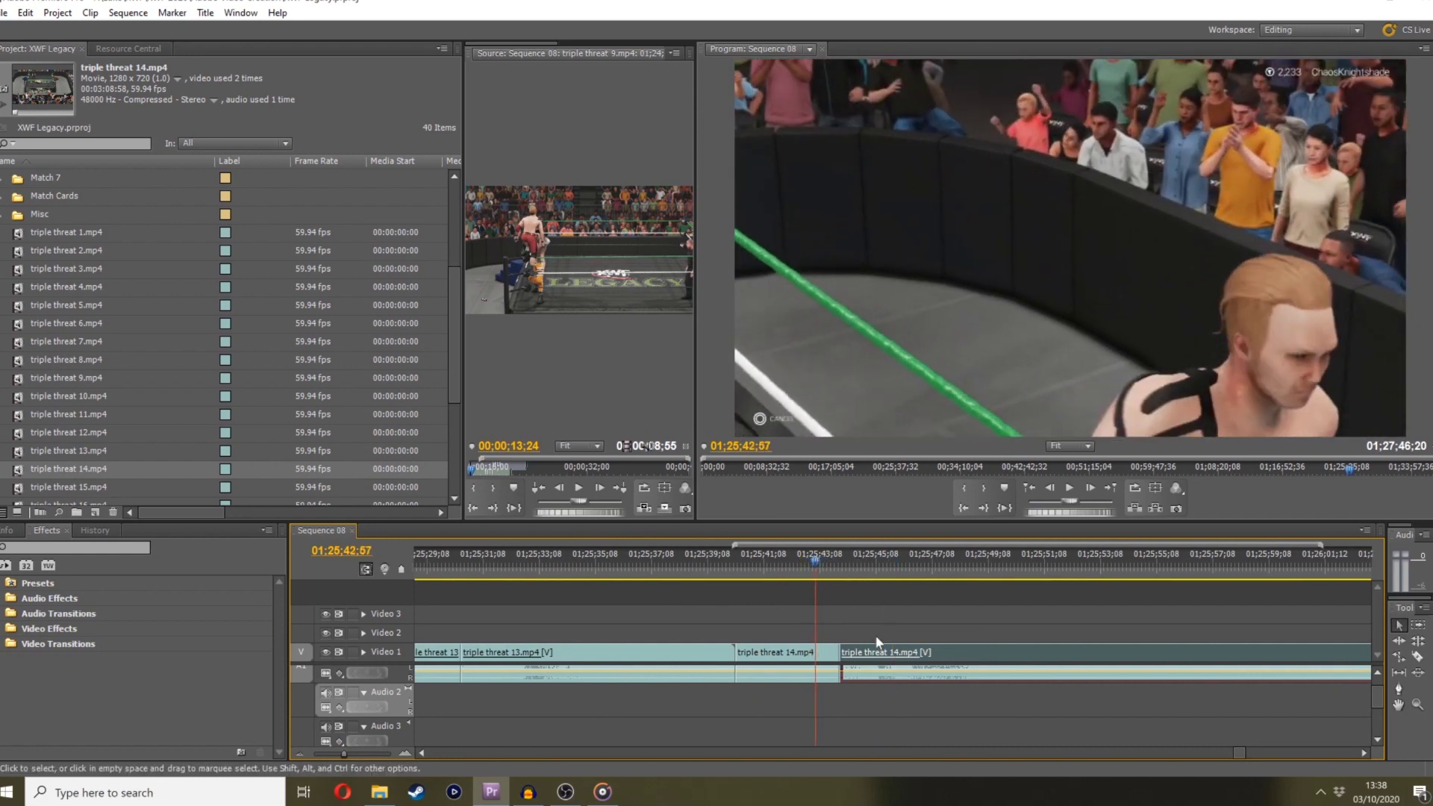
drag(877, 643, 853, 643)
click(755, 562)
key(space)
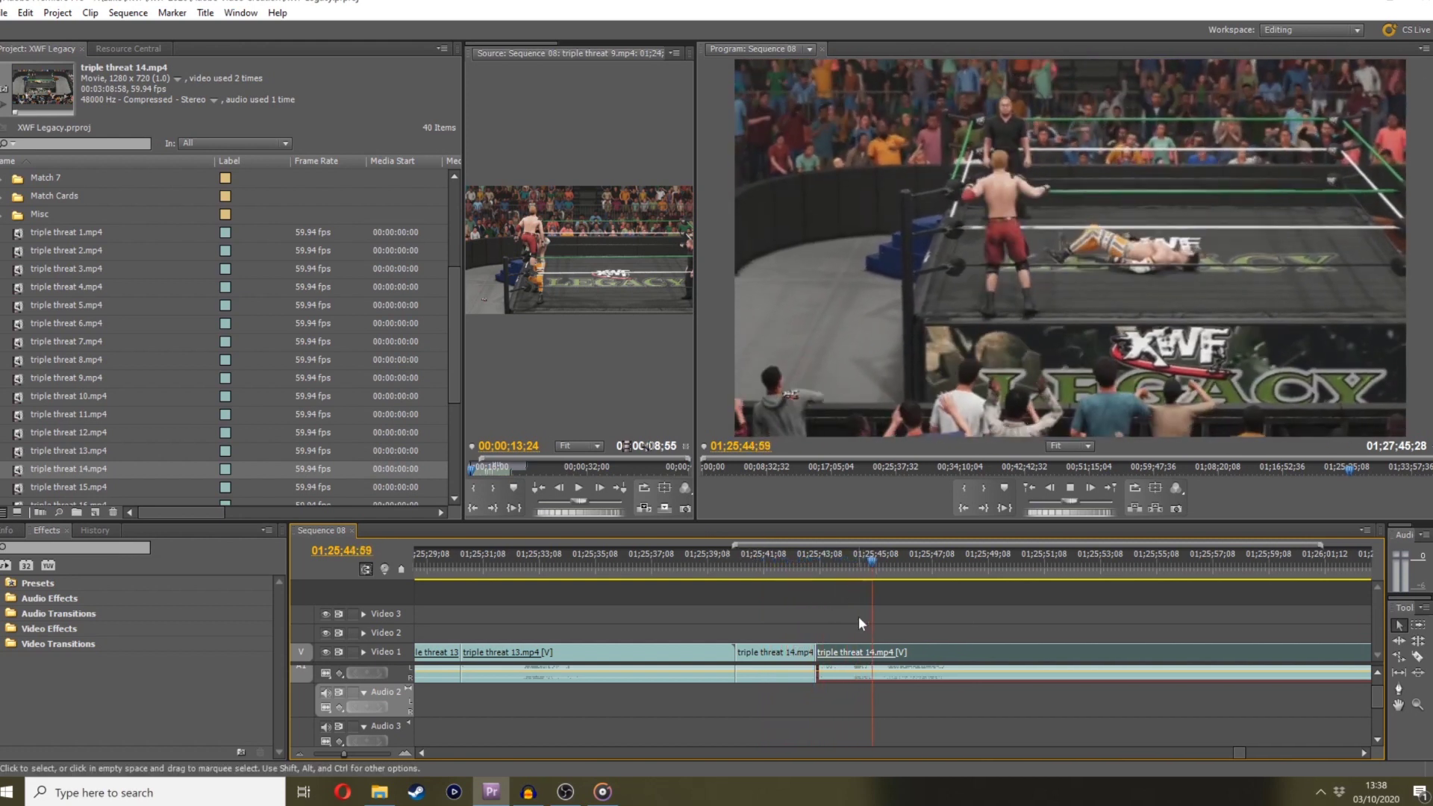
Ripple-trim the second clip 14's start and replay the join from 01;25;41
drag(852, 652, 907, 651)
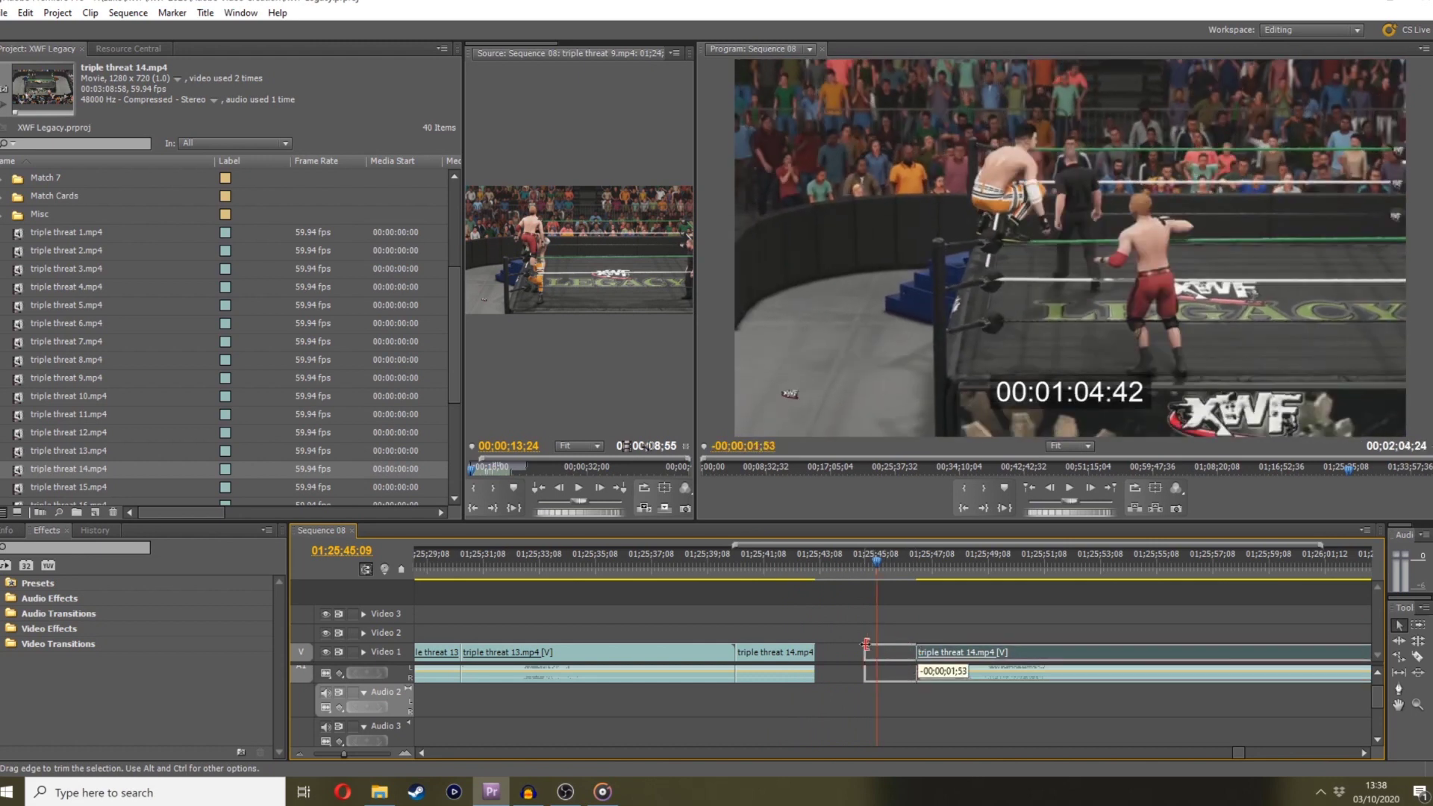
drag(869, 643, 837, 649)
click(761, 563)
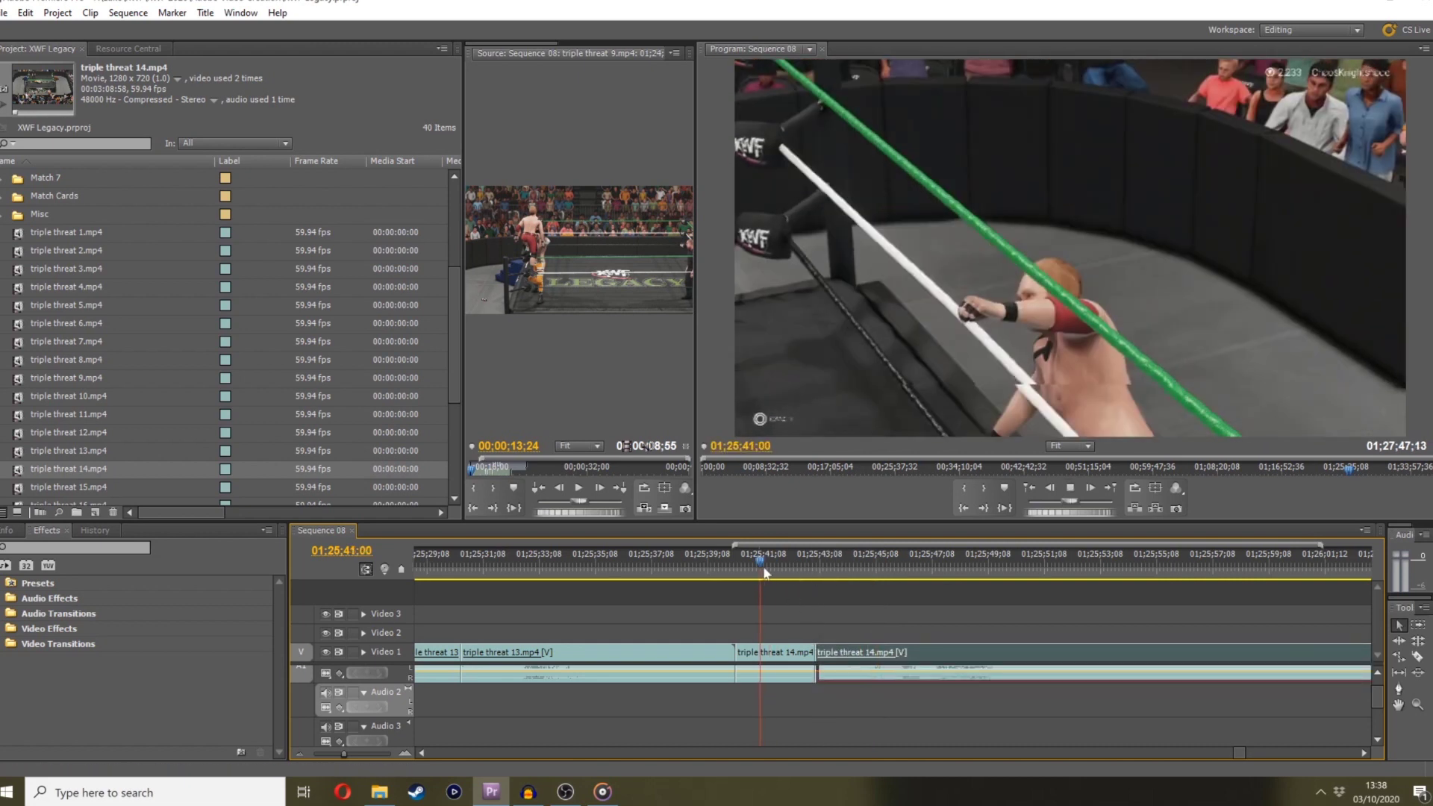
key(space)
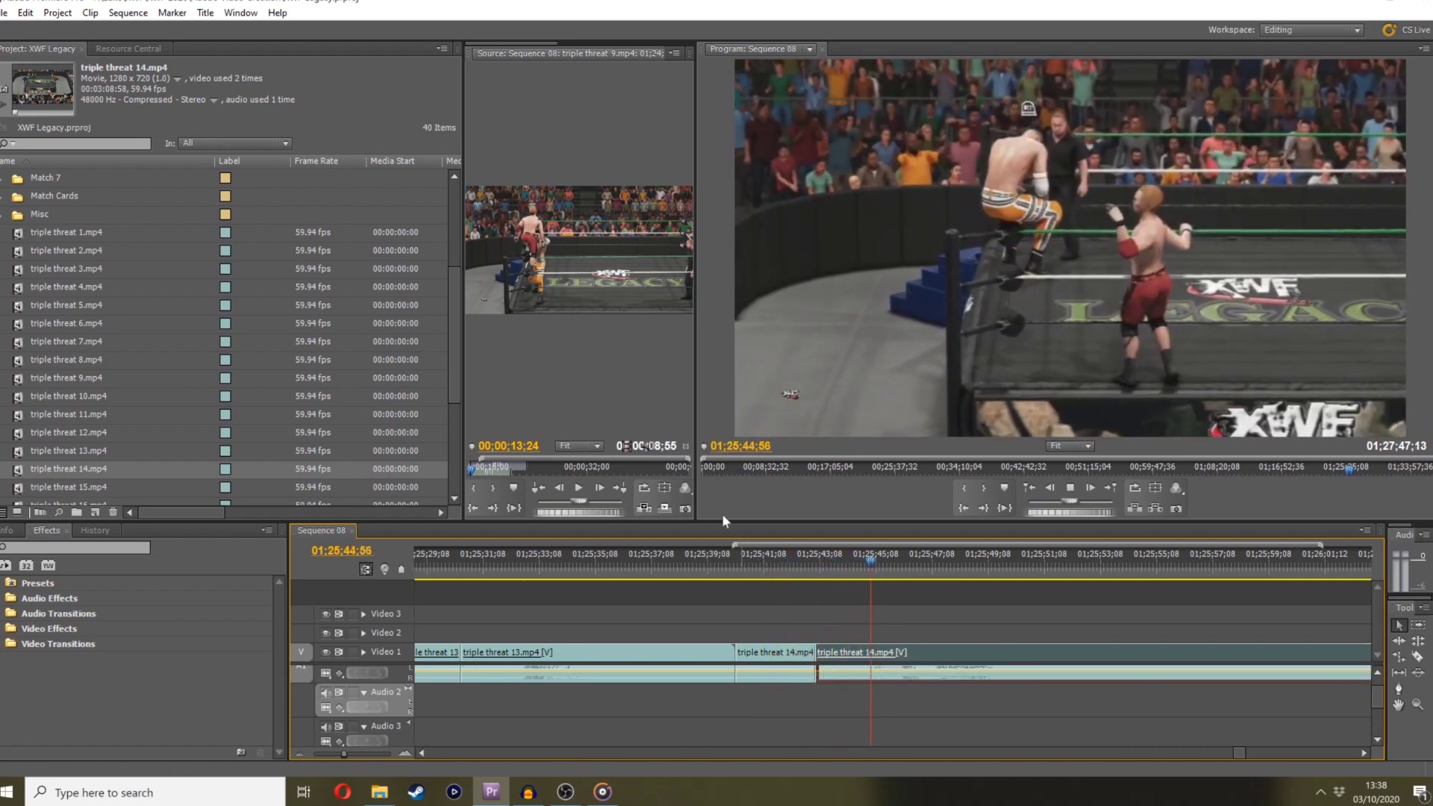
key(c)
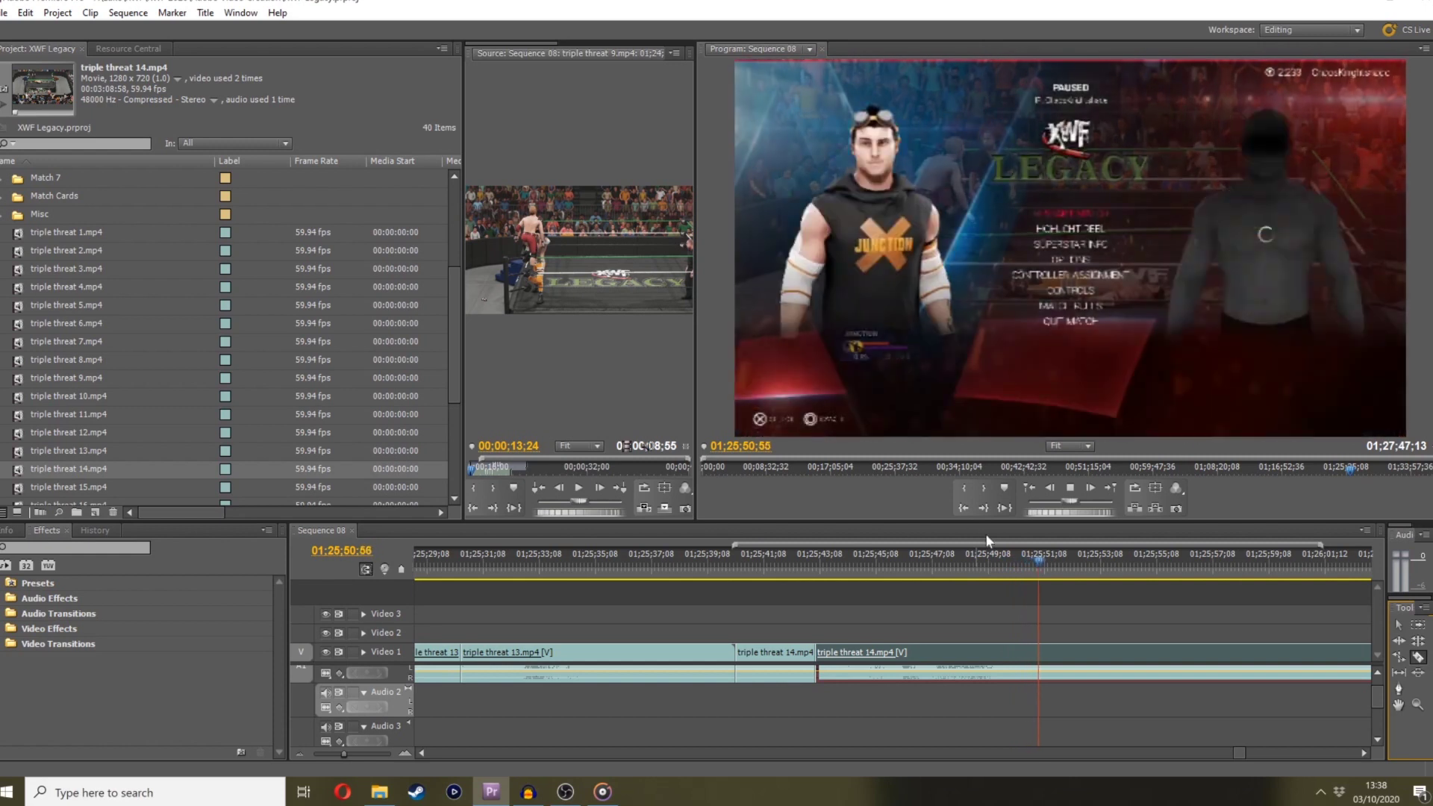
Split clip 14 at 01;25;50;36 and 01;26;06;37, delete the section between, and close the gap
drag(1075, 515, 1164, 554)
click(1027, 650)
key(minus)
key(minus)
key(minus)
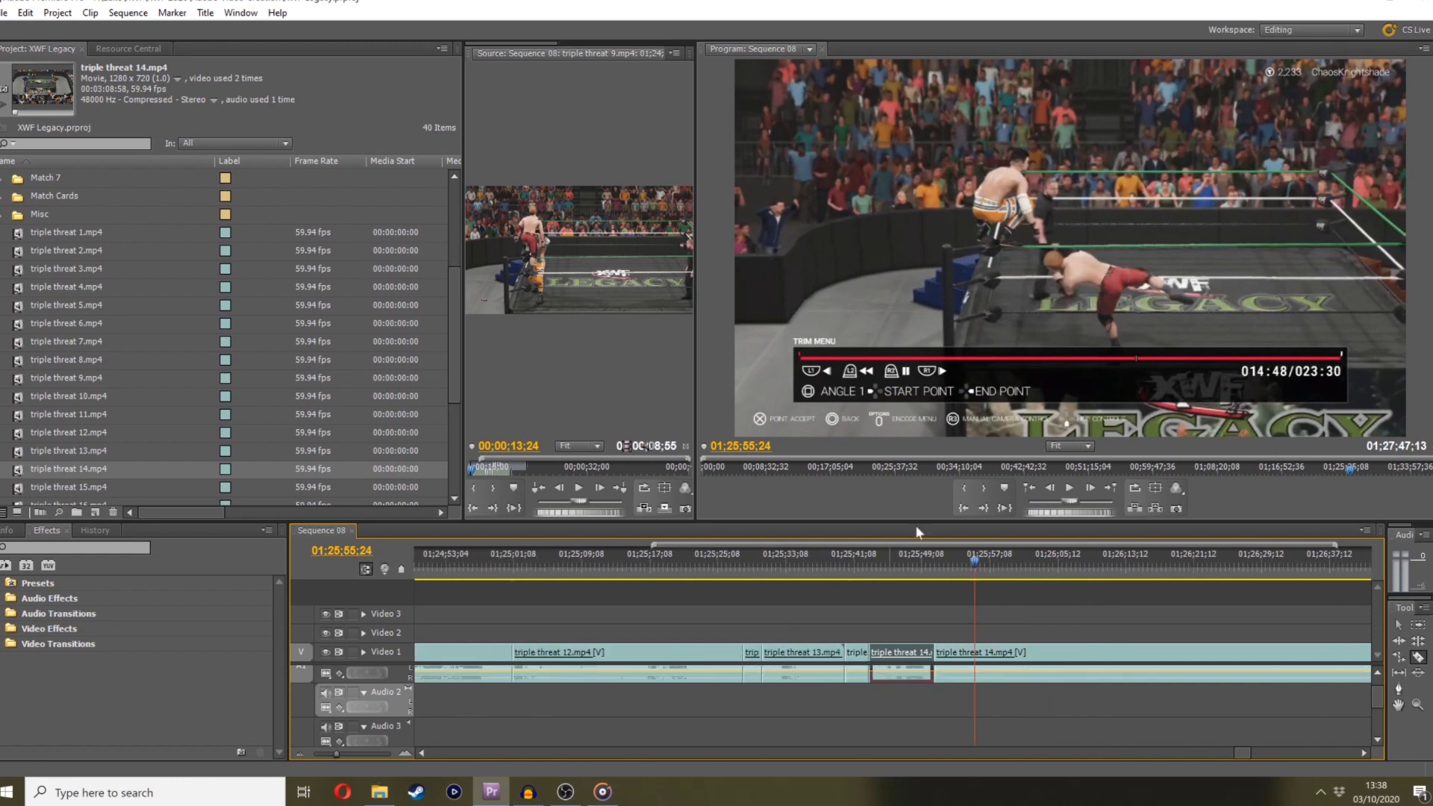
drag(1019, 563, 1091, 511)
click(1076, 650)
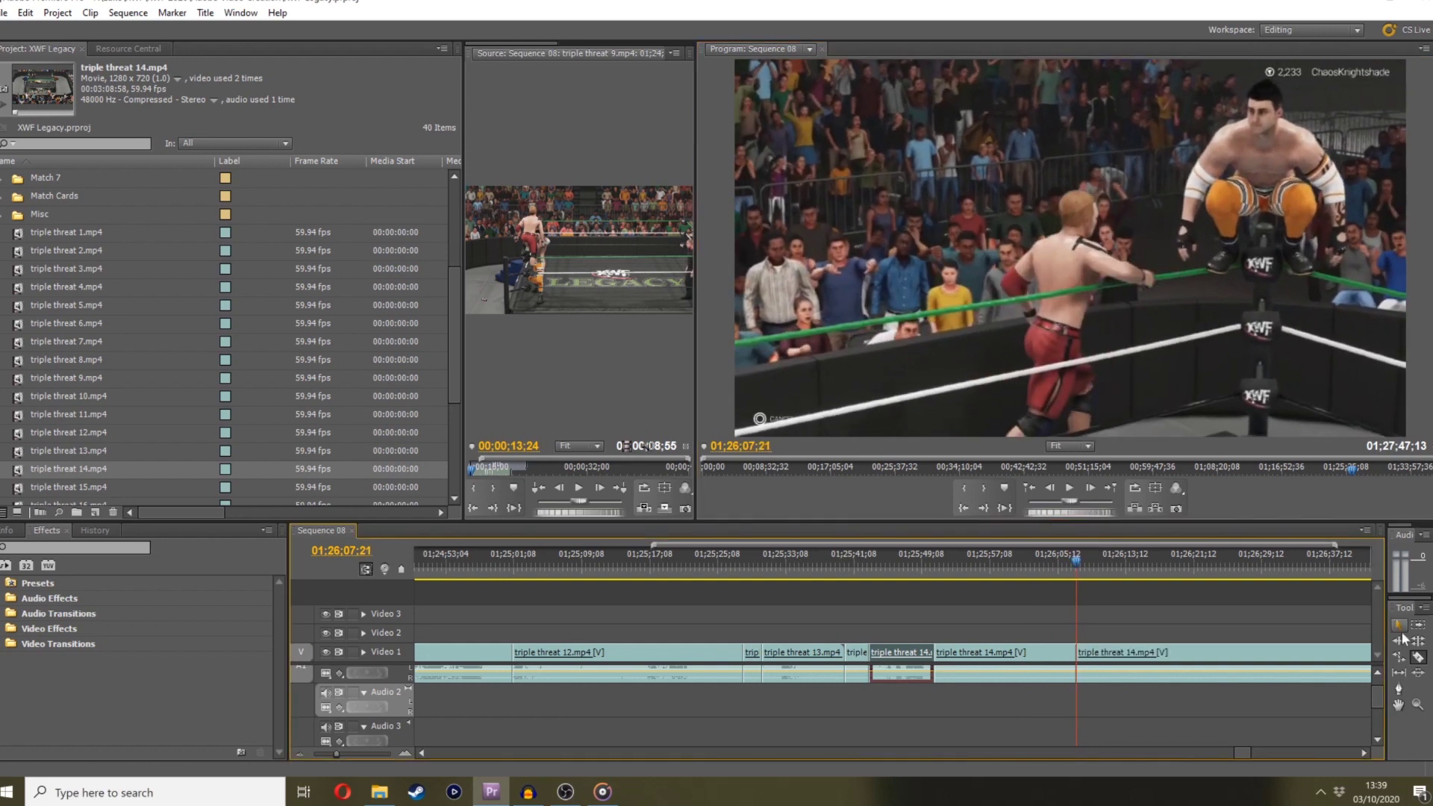
click(1398, 625)
click(1048, 654)
key(Delete)
drag(1093, 656, 963, 649)
drag(958, 567, 965, 561)
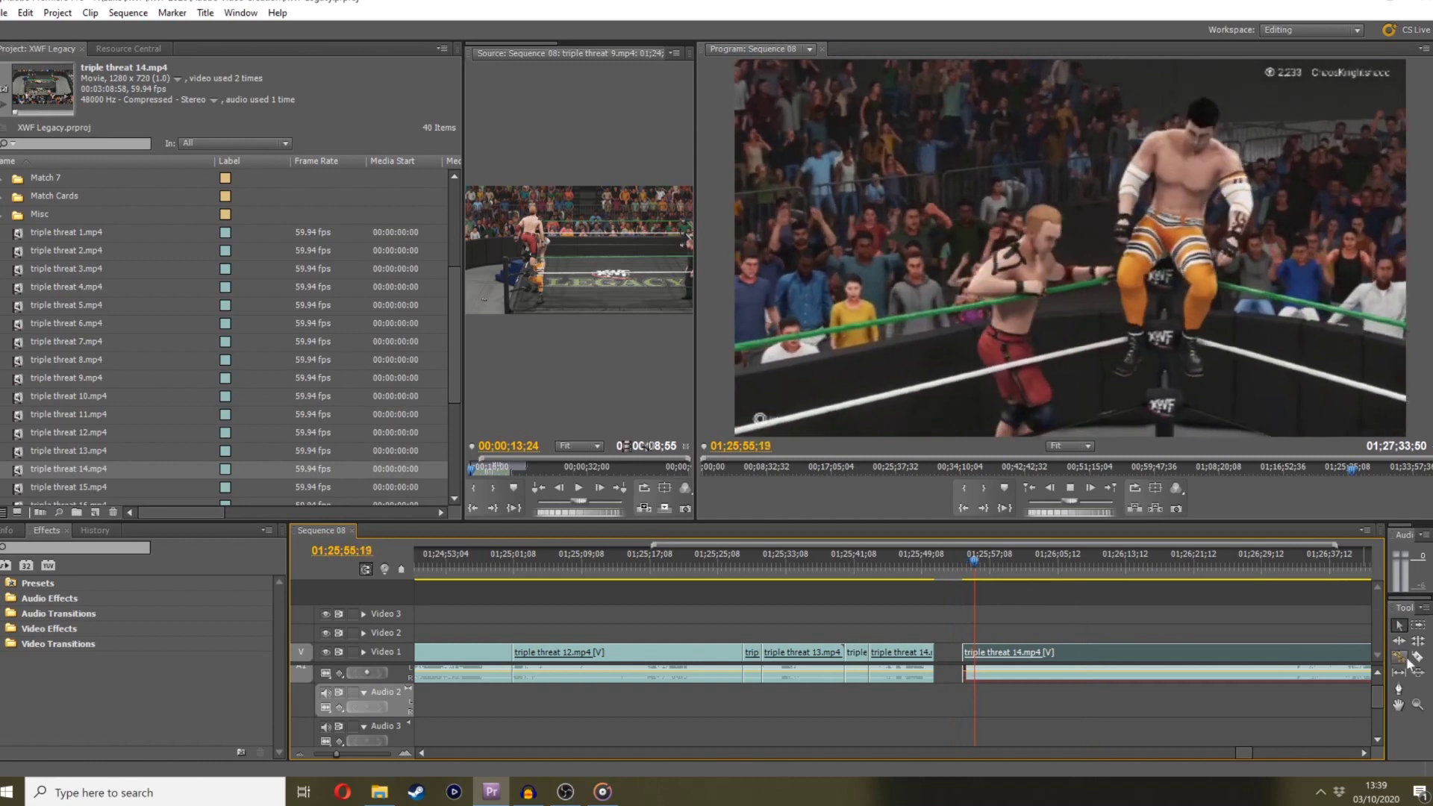
Razor triple threat 14 at 01;26;05;06, delete the piece after it, and show the whole sequence
click(1417, 656)
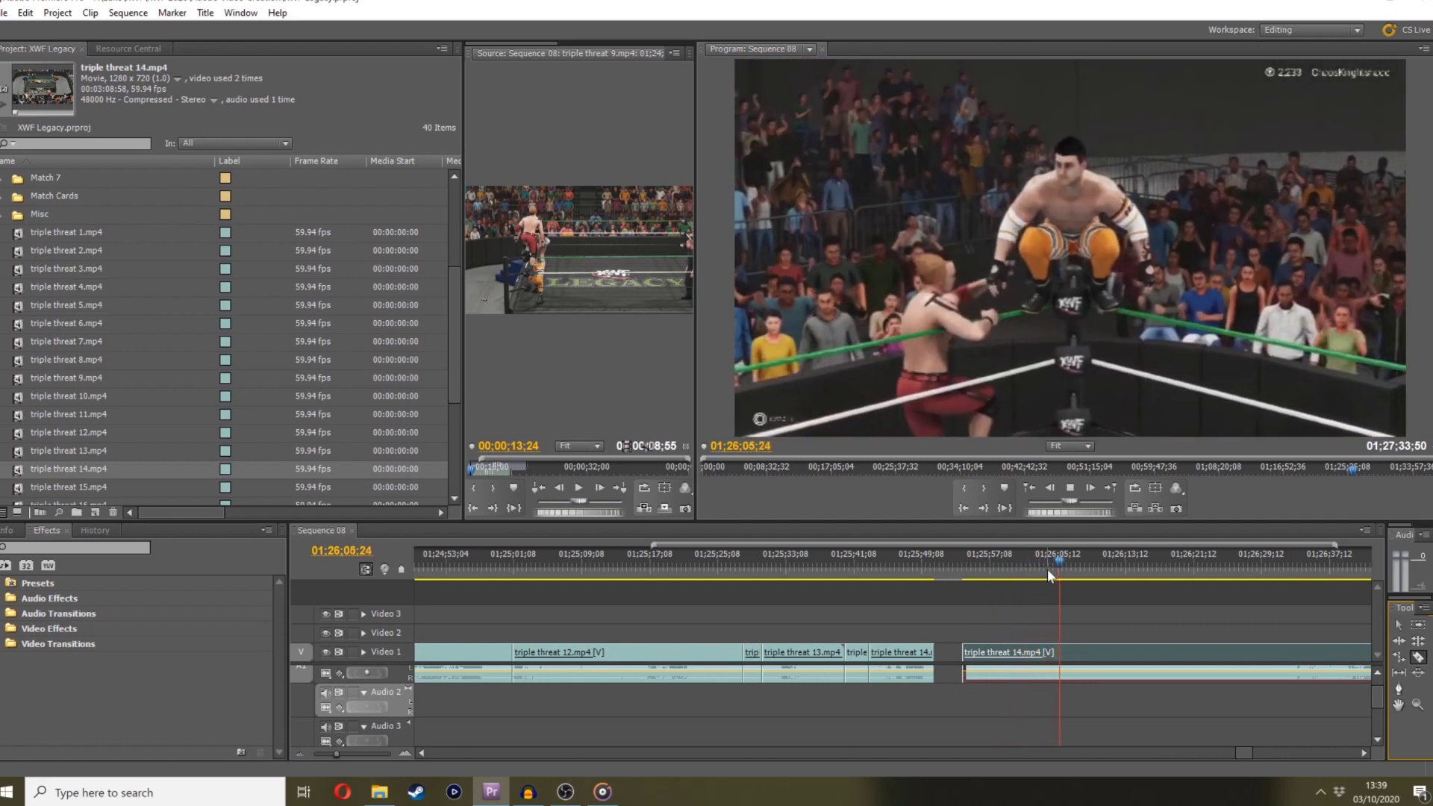
click(1049, 573)
drag(1049, 573, 1056, 570)
click(1063, 515)
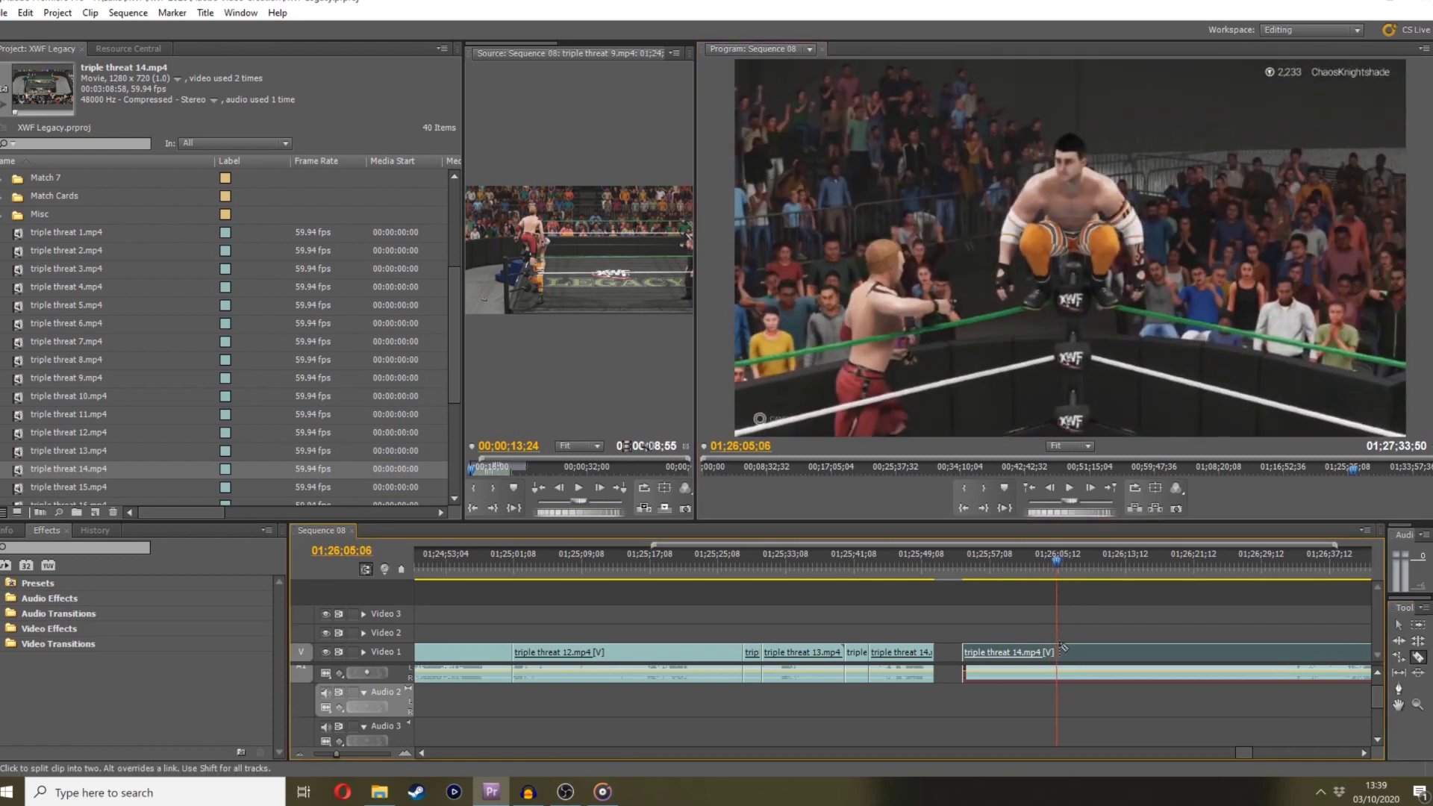
click(1056, 651)
click(1307, 646)
key(Delete)
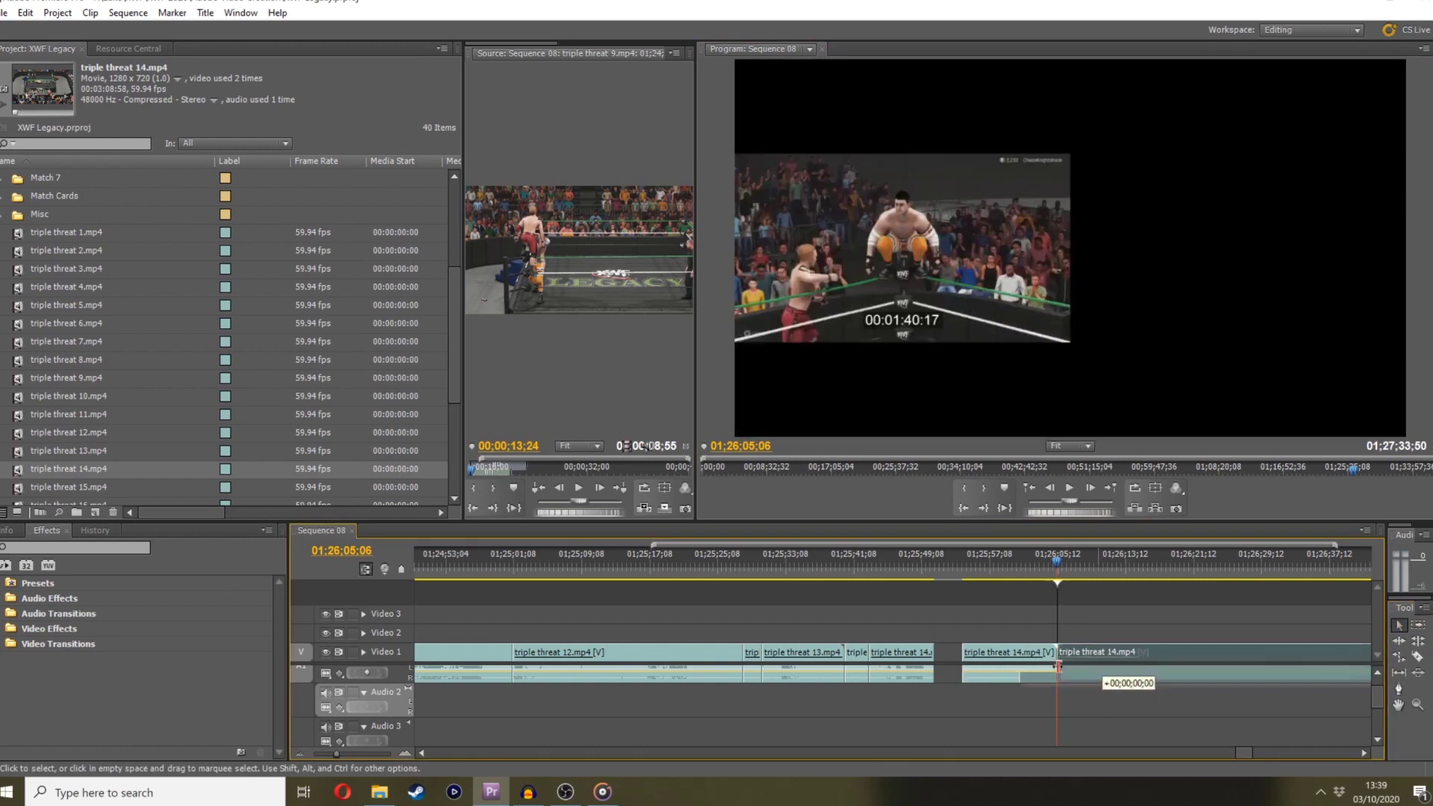
key(backslash)
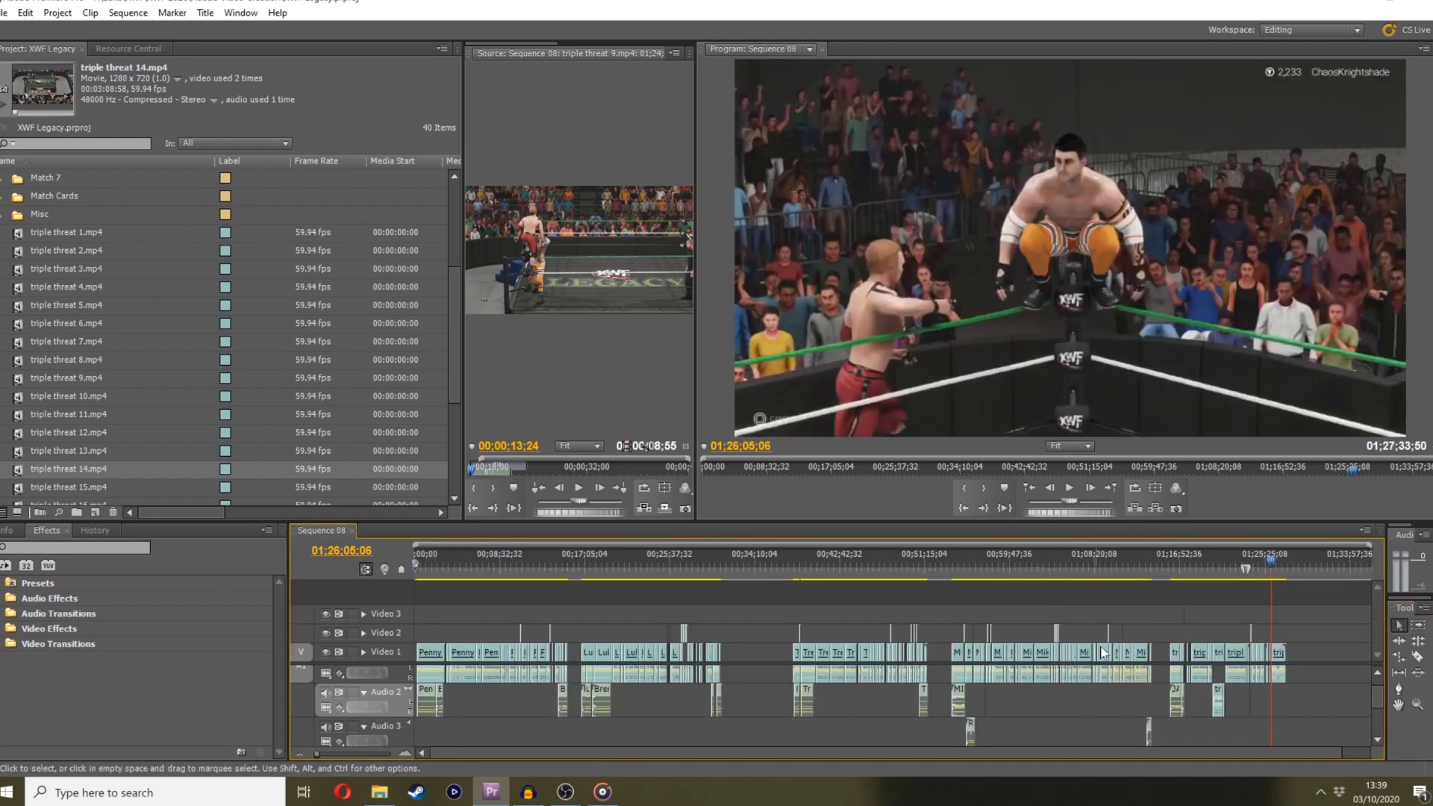
Delete the piece before the cut, remove the middle section near 01;26;23, and close the gap
drag(319, 749, 343, 750)
click(629, 653)
key(Delete)
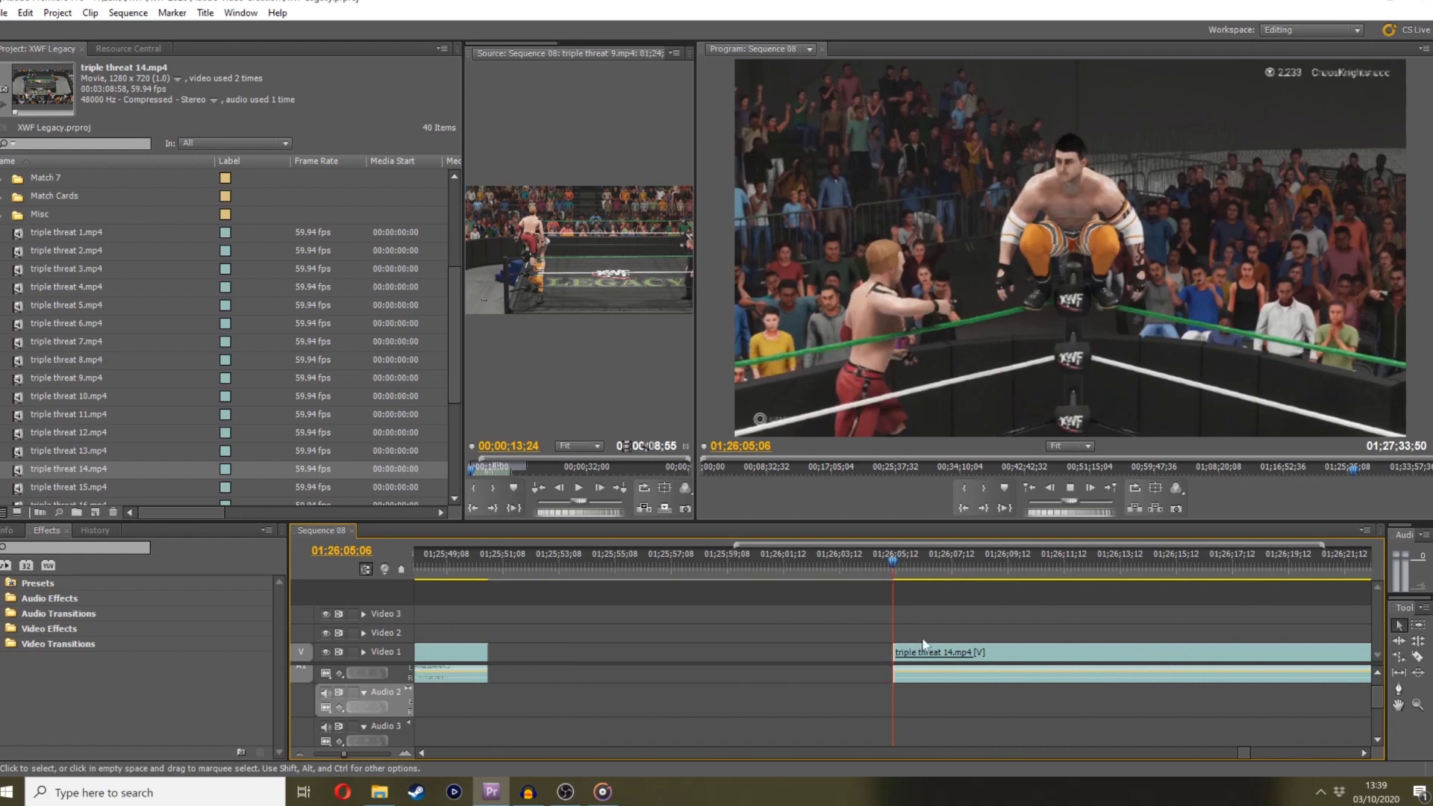
click(1417, 656)
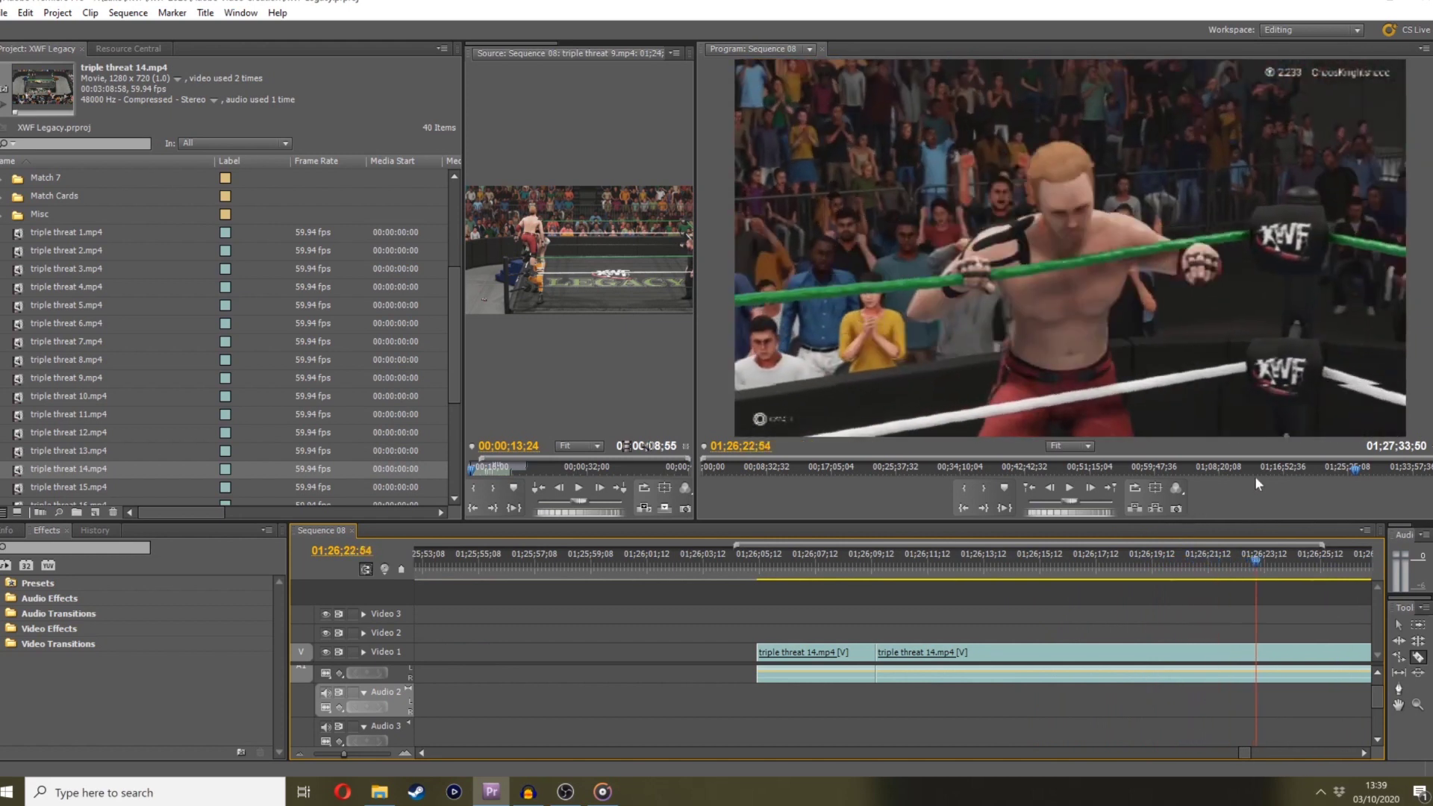
drag(1264, 472, 1265, 473)
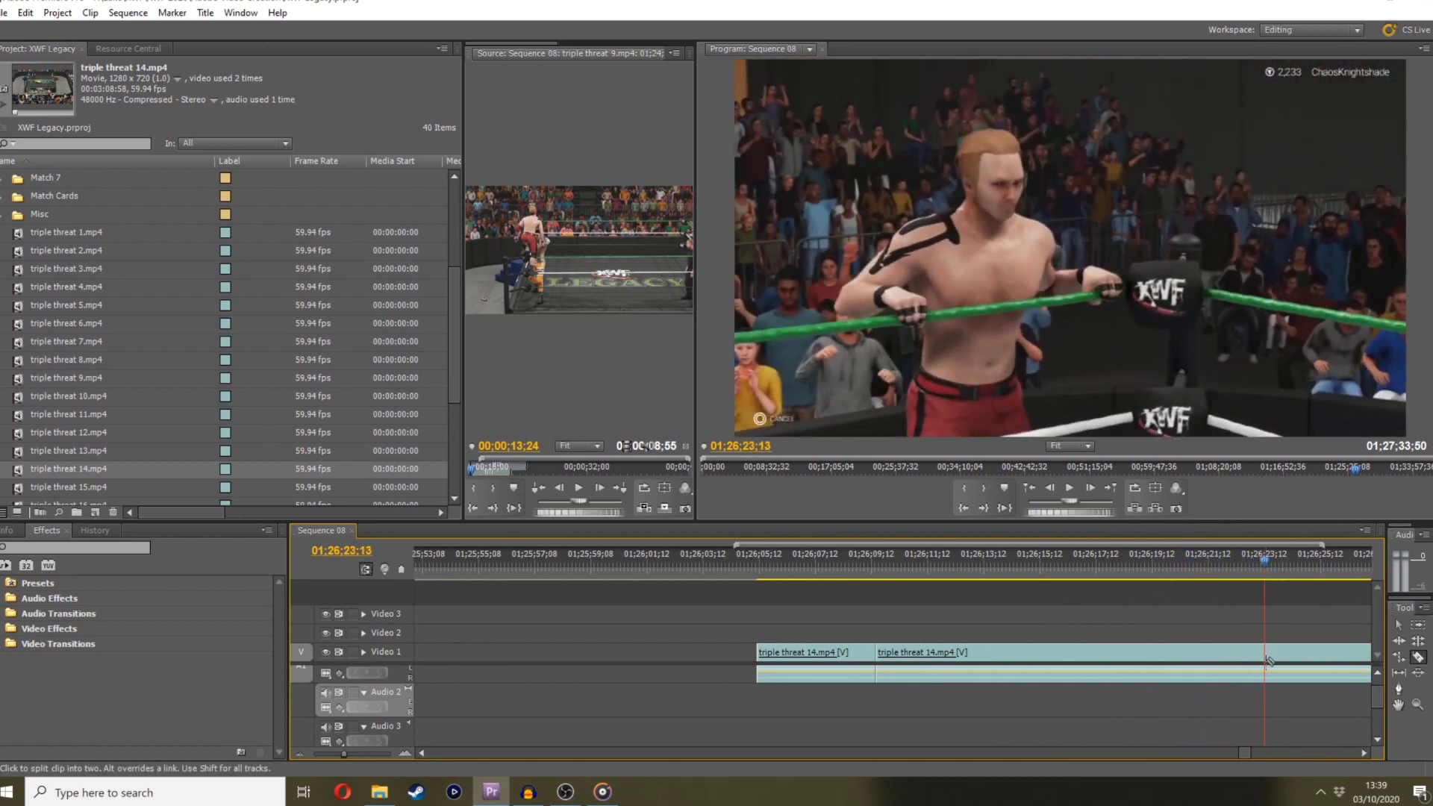
drag(1093, 513, 1098, 514)
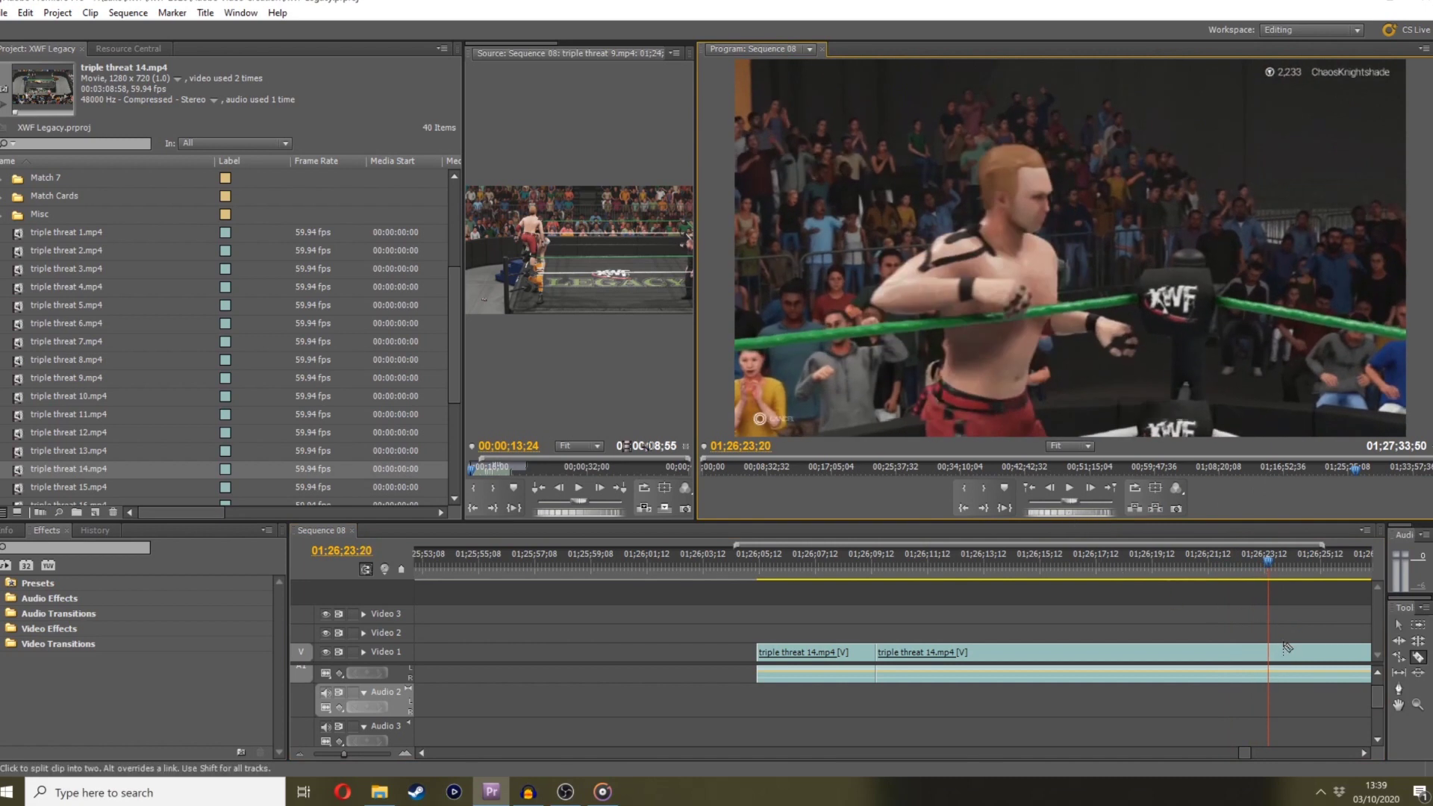
click(1220, 653)
key(Delete)
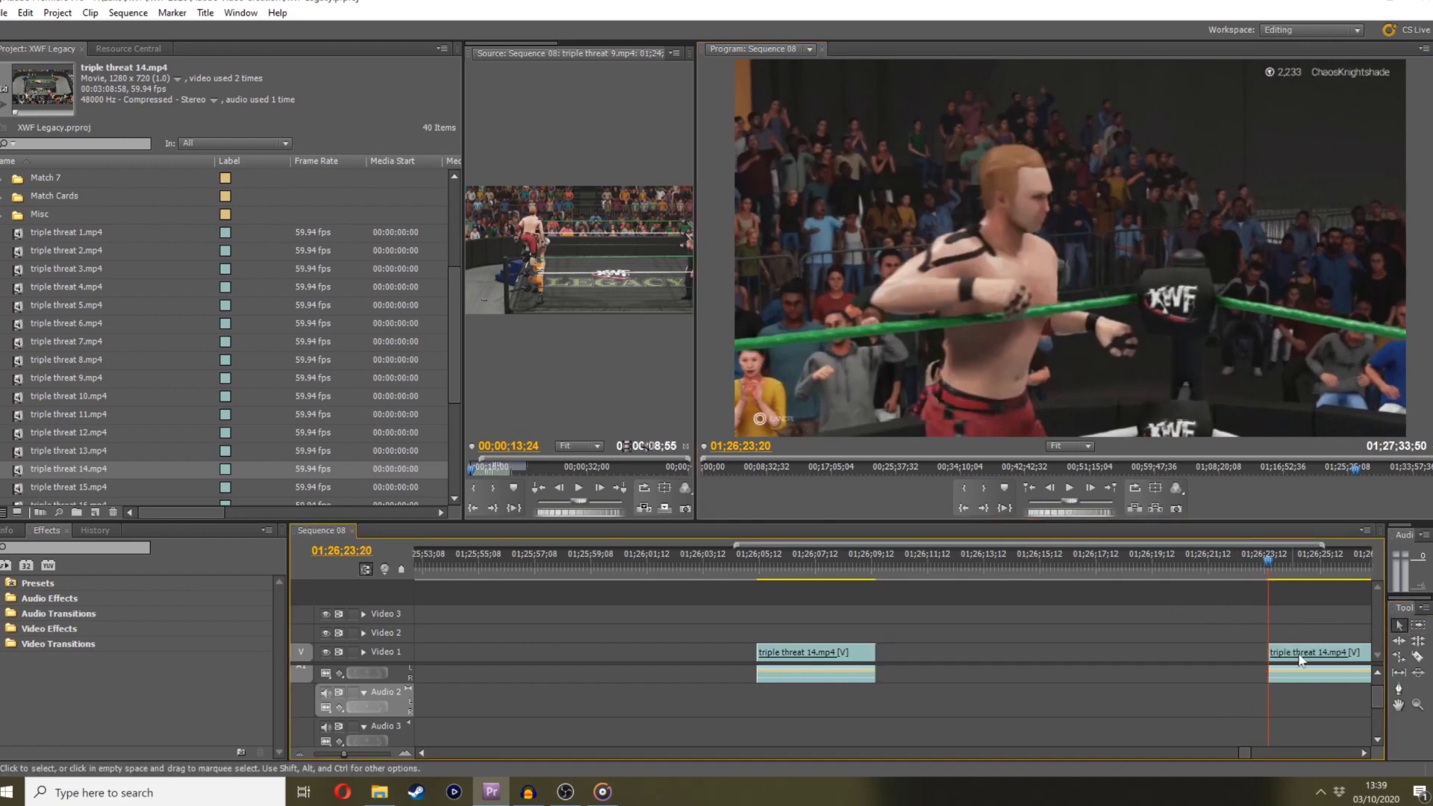
drag(1302, 653, 912, 651)
click(753, 568)
key(space)
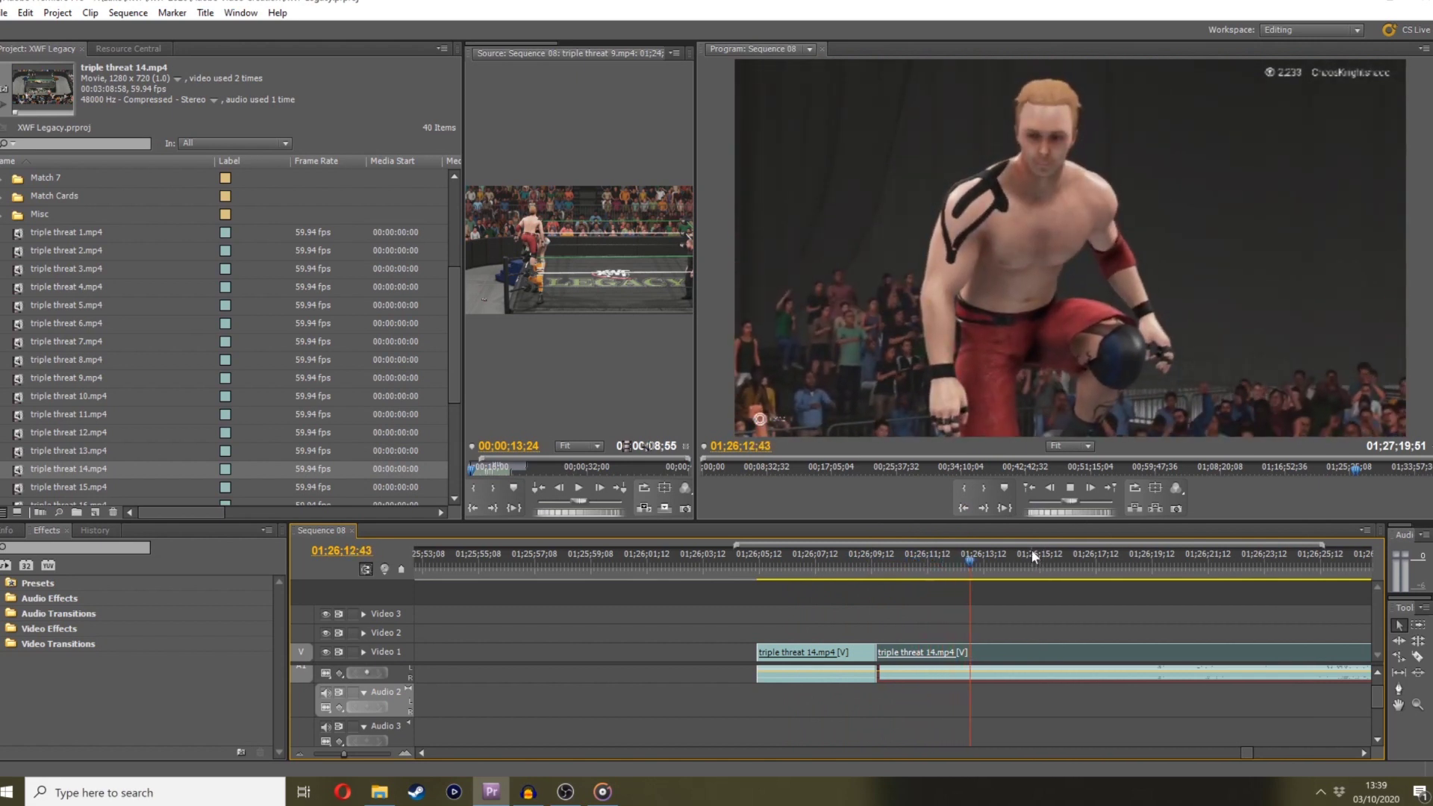
Split the clip at 01;26;12;47 and unlink video from audio on both short pieces
drag(1085, 514, 1076, 520)
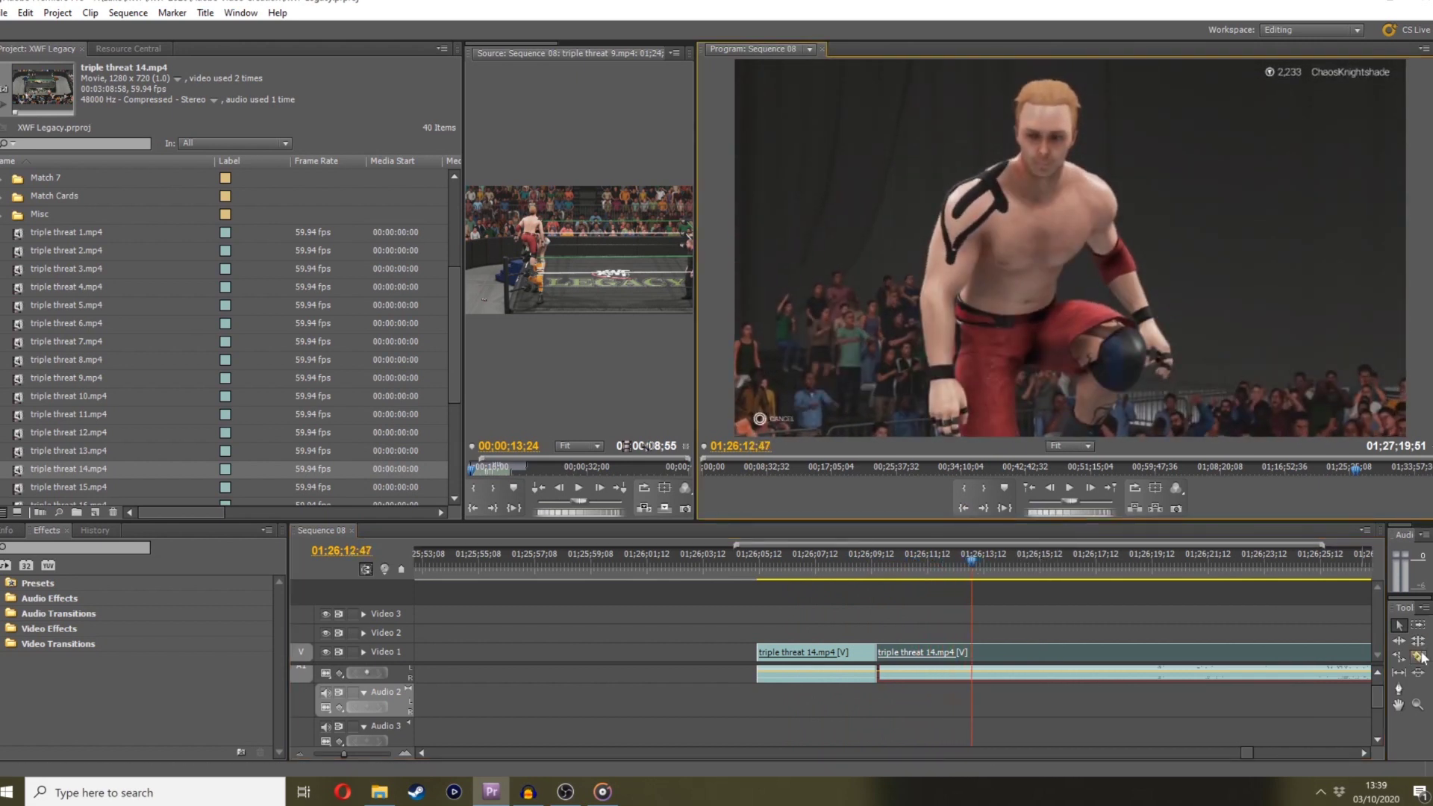
click(969, 659)
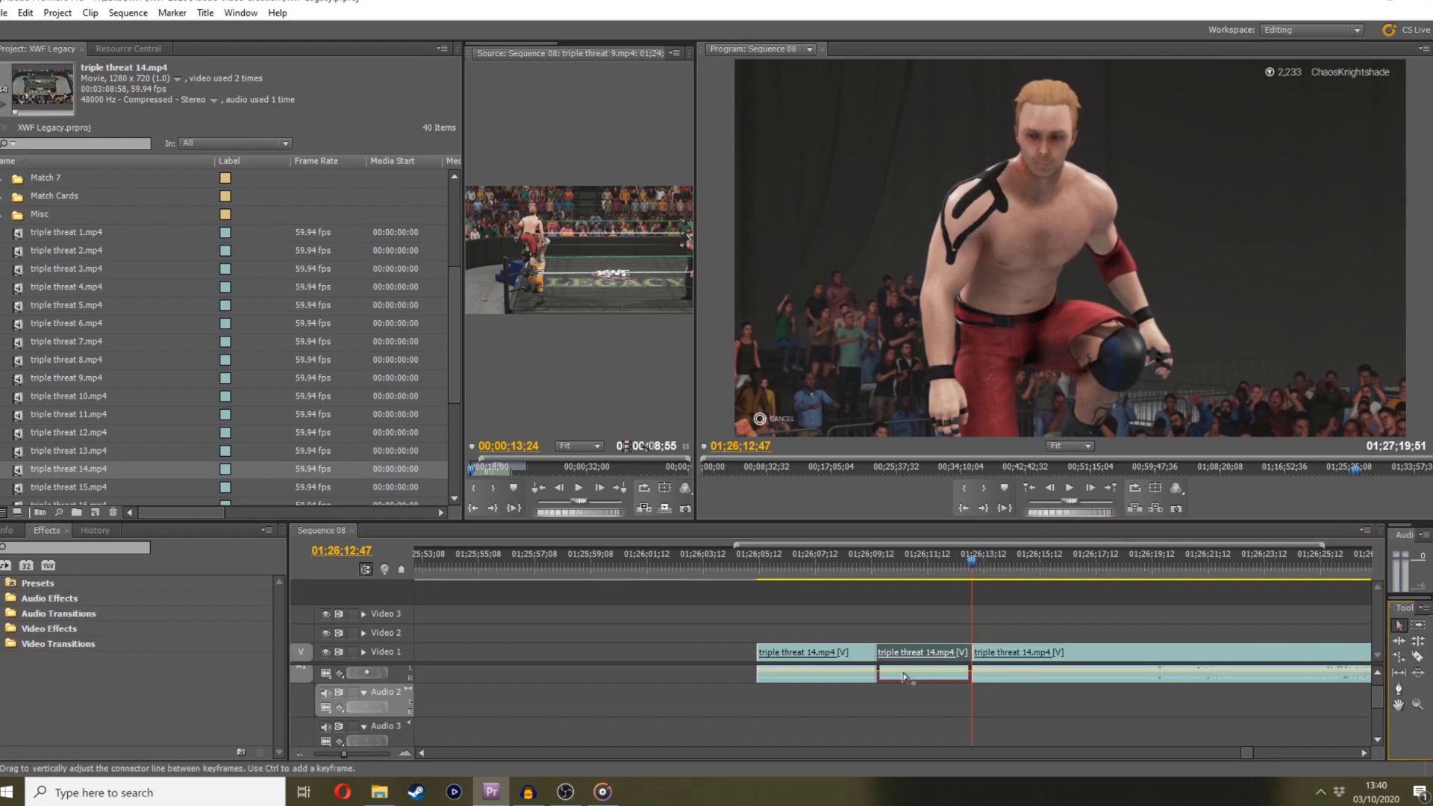
right_click(905, 677)
click(918, 248)
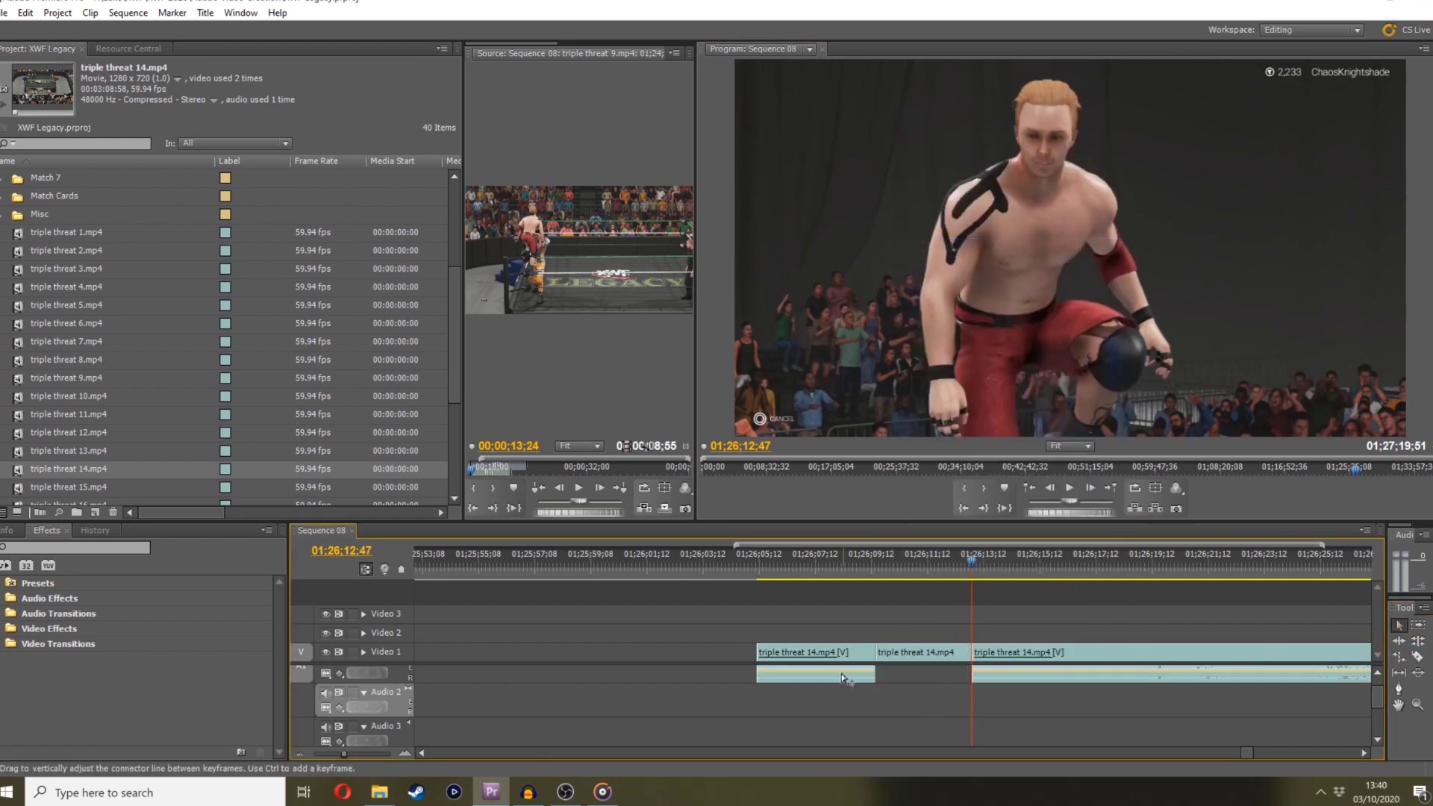
right_click(843, 678)
click(888, 245)
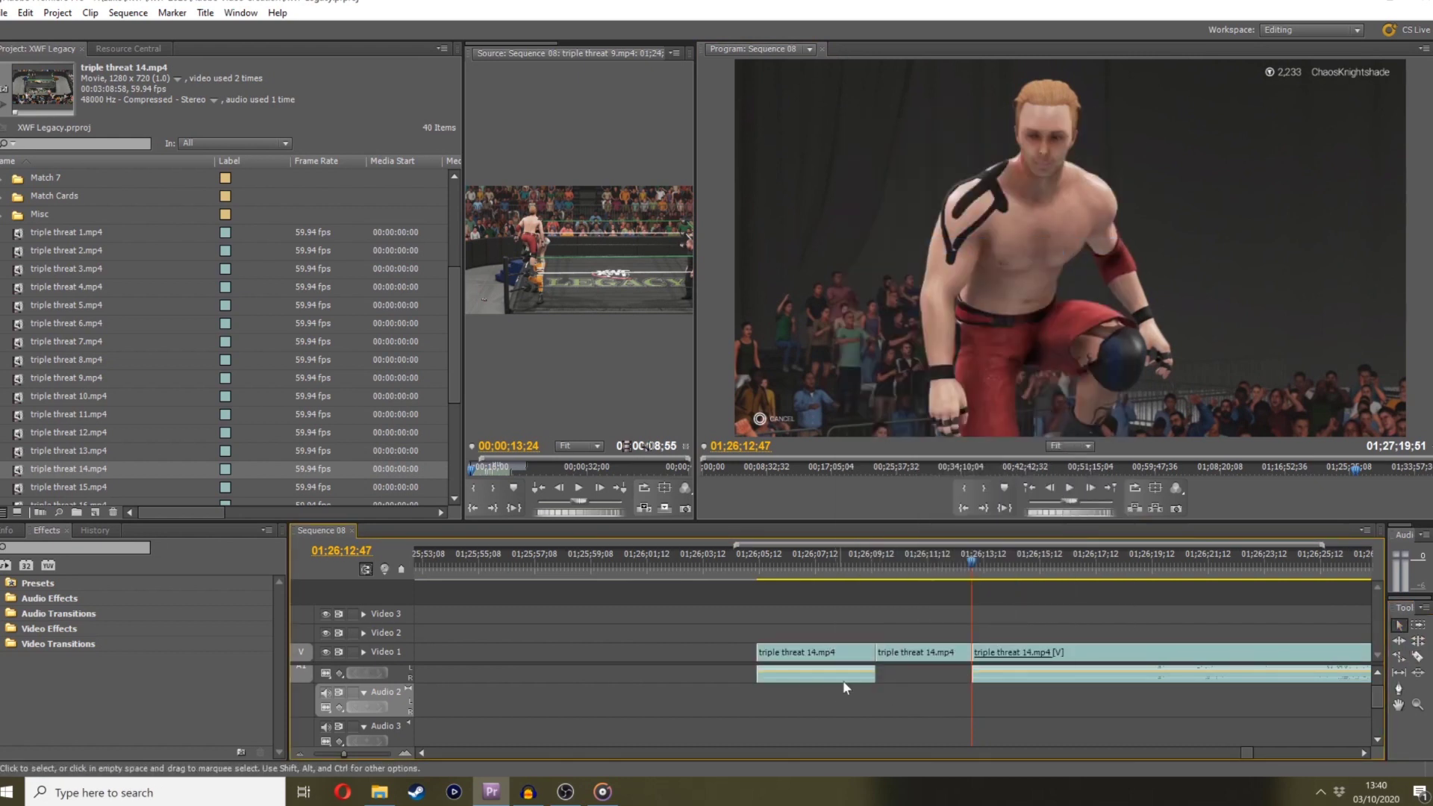
drag(344, 754, 338, 754)
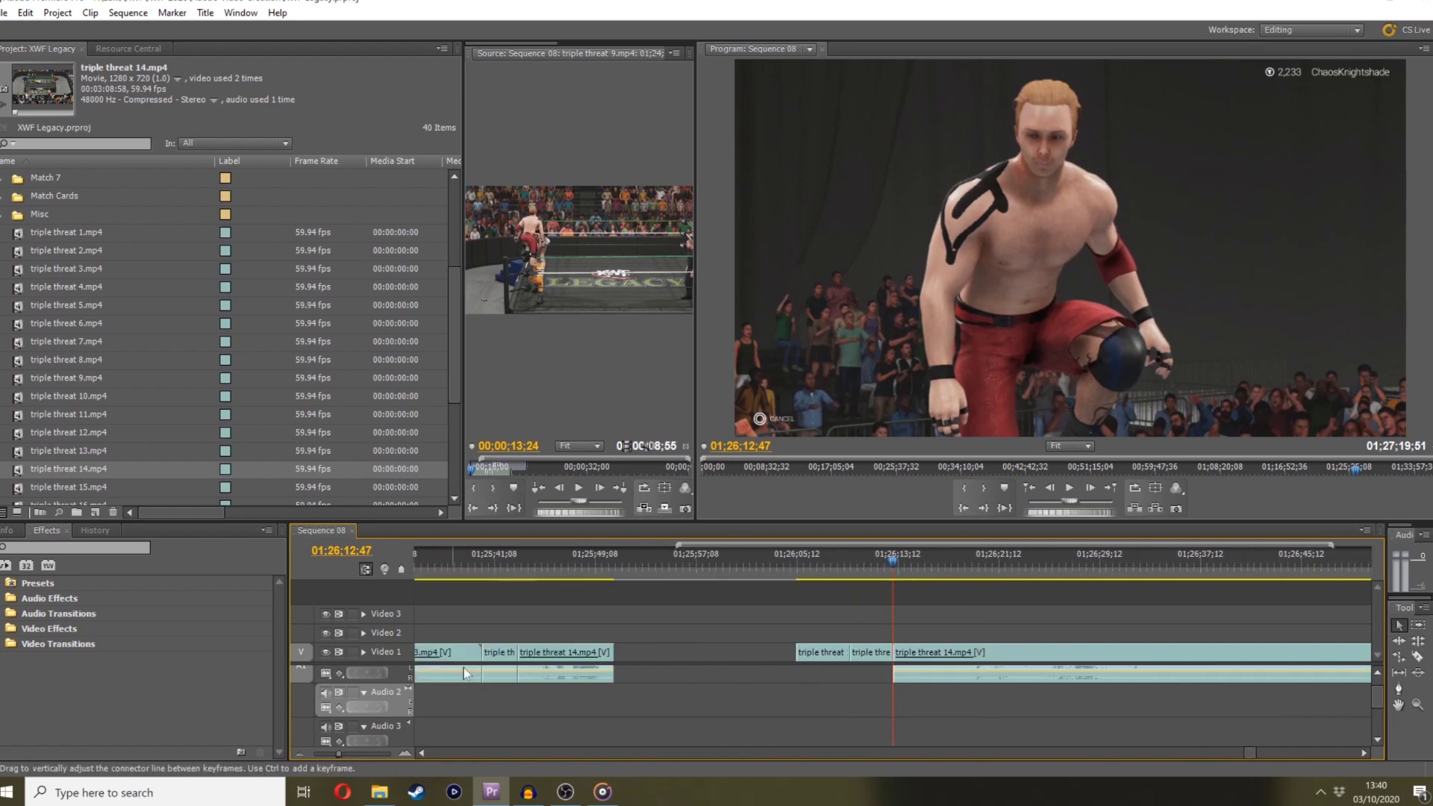
Move the two short unlinked video pieces up onto Video 2 and play back from 01;25;39
drag(721, 669, 880, 649)
drag(761, 641, 601, 634)
click(512, 570)
key(space)
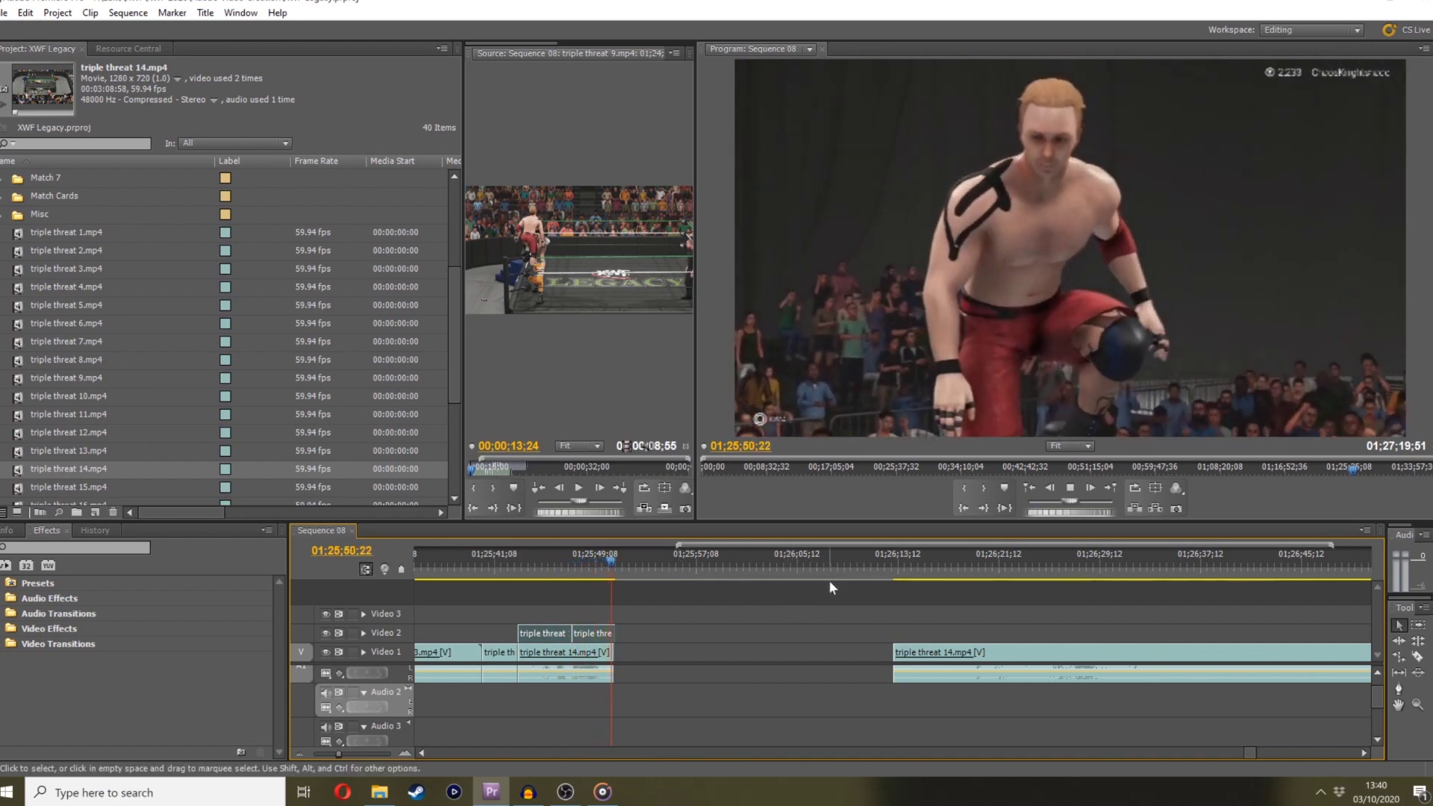
click(473, 563)
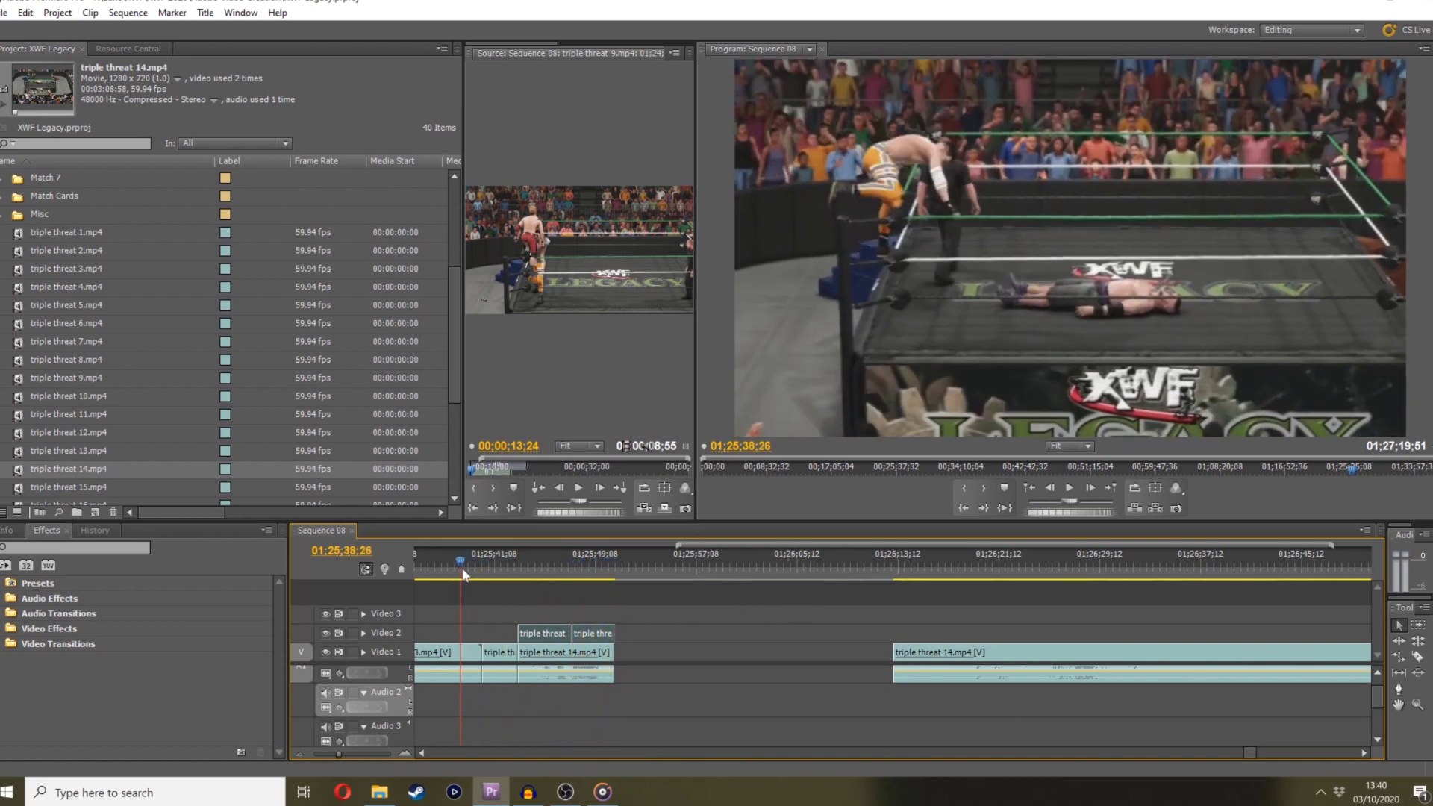
mouse_move(473, 563)
mouse_down()
mouse_move(575, 547)
mouse_move(471, 552)
mouse_up()
key(space)
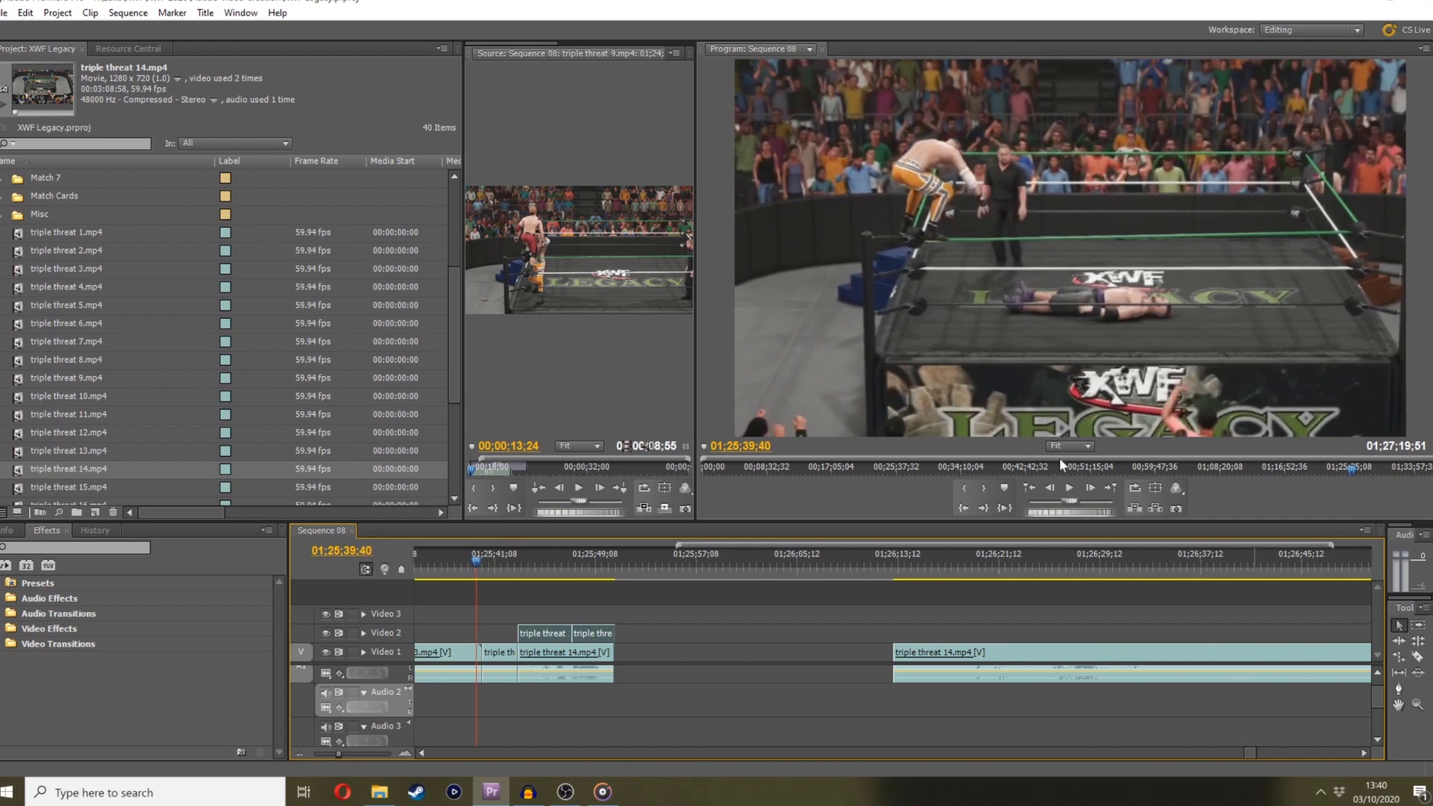
key(space)
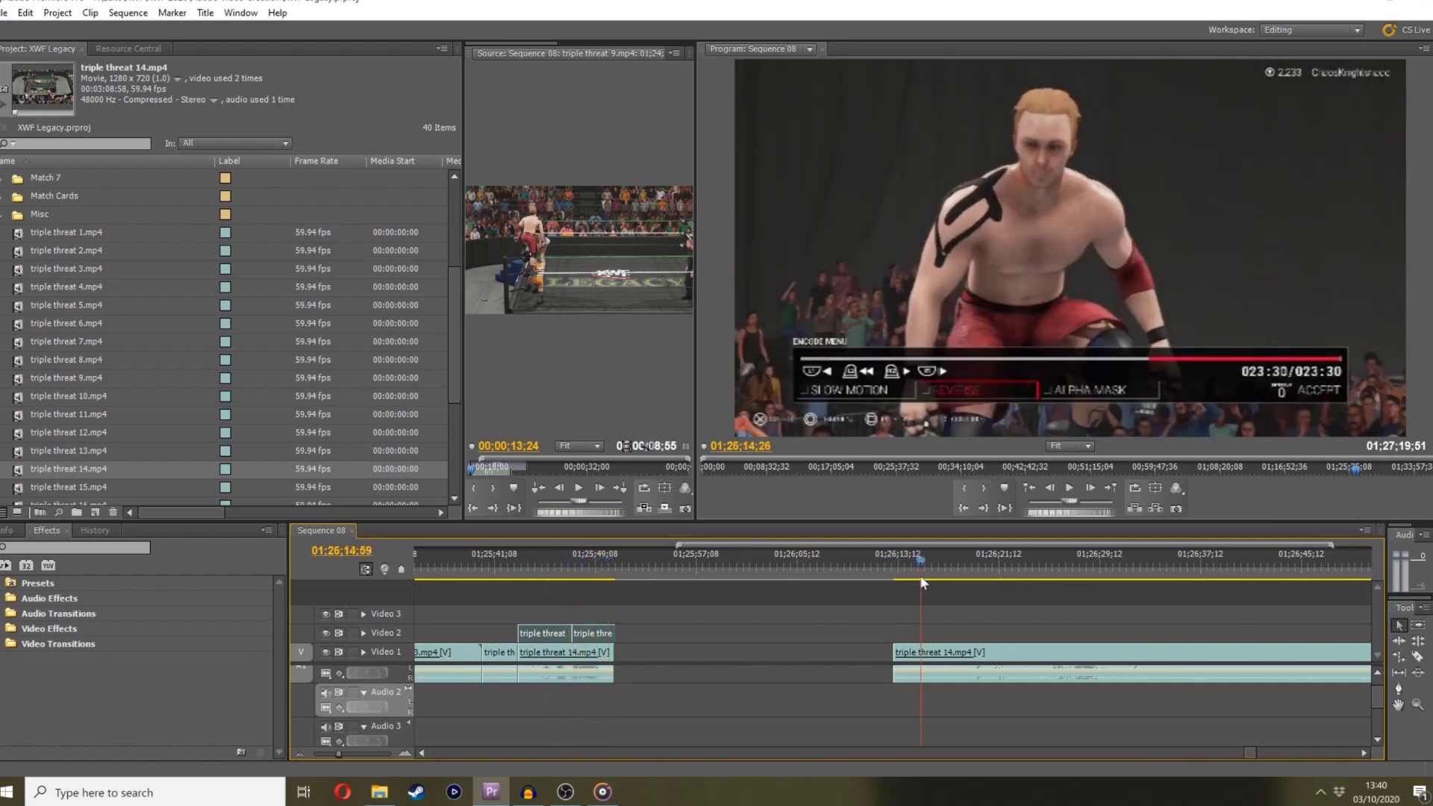
Extend the later triple threat 14 clip's start left to butt the Video 2 pieces, then replay the joint
click(960, 573)
drag(962, 576, 960, 522)
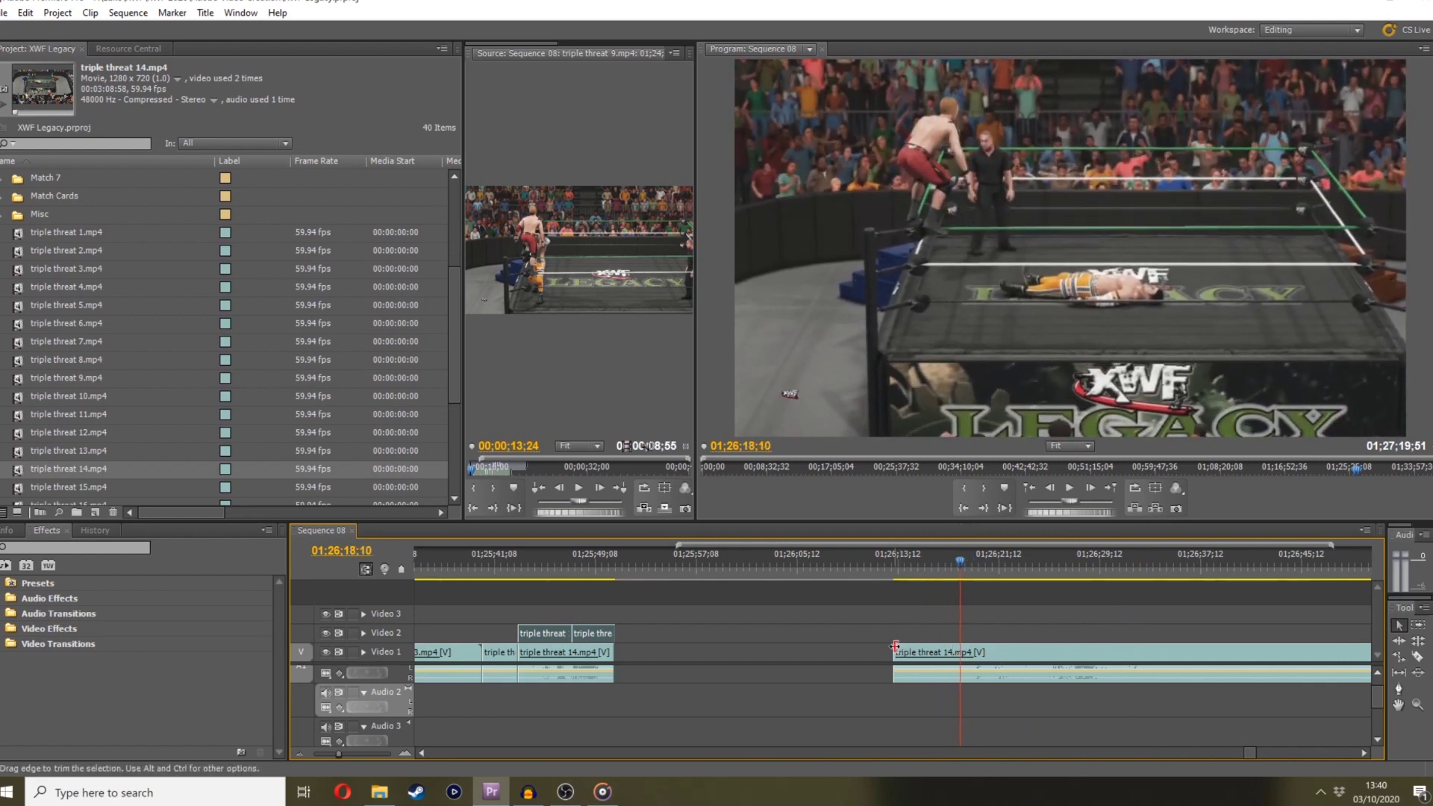
drag(1087, 513, 1048, 515)
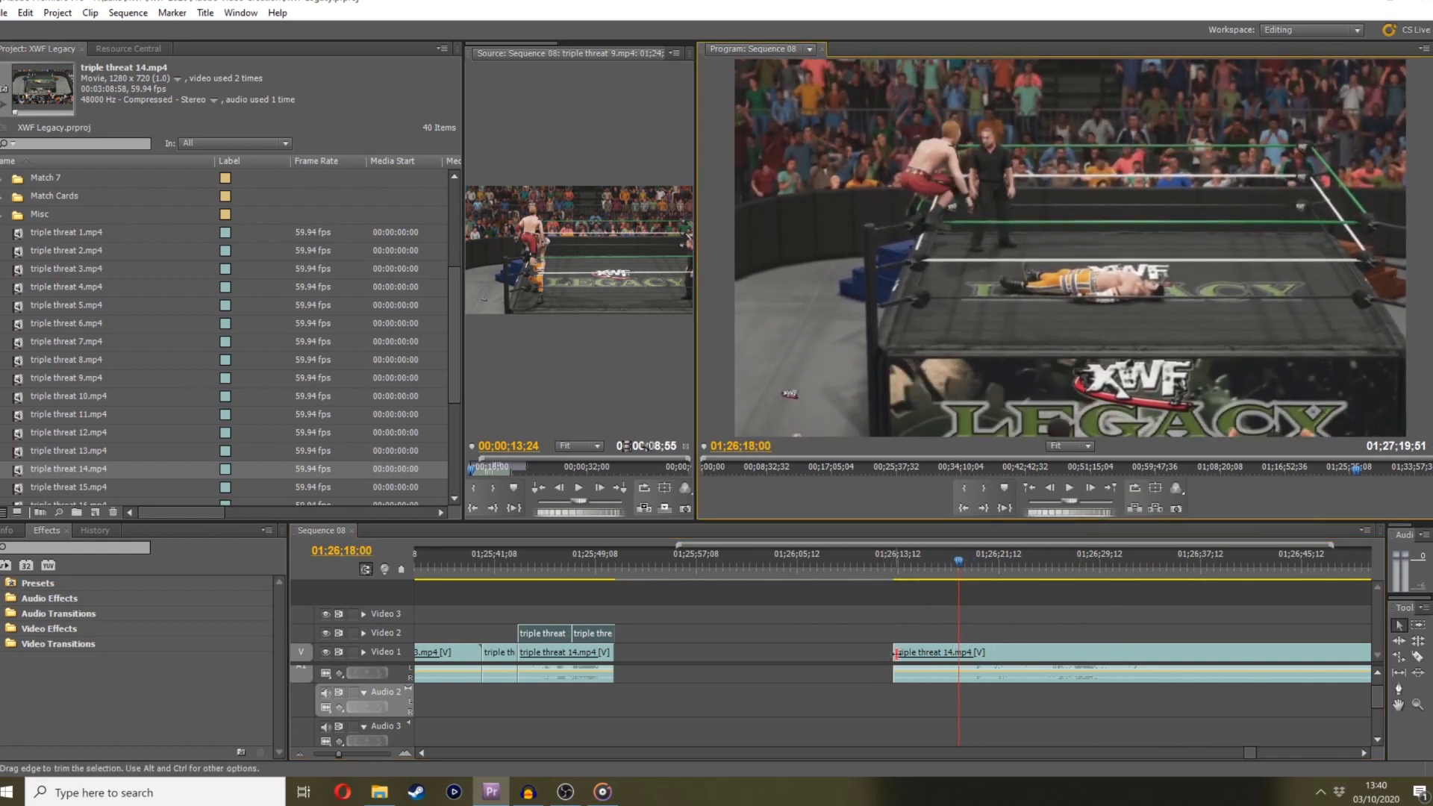
drag(895, 654, 618, 654)
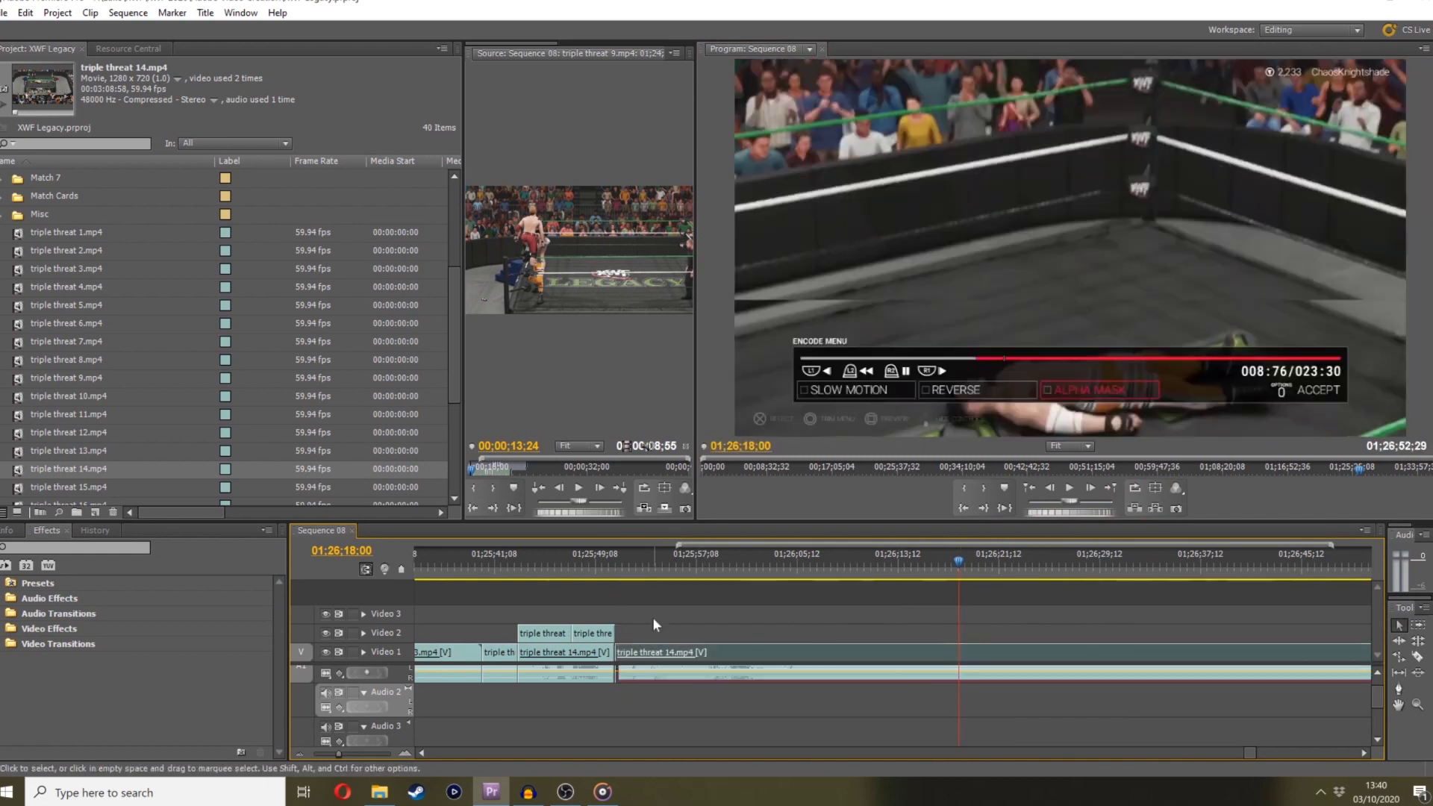
click(615, 563)
key(space)
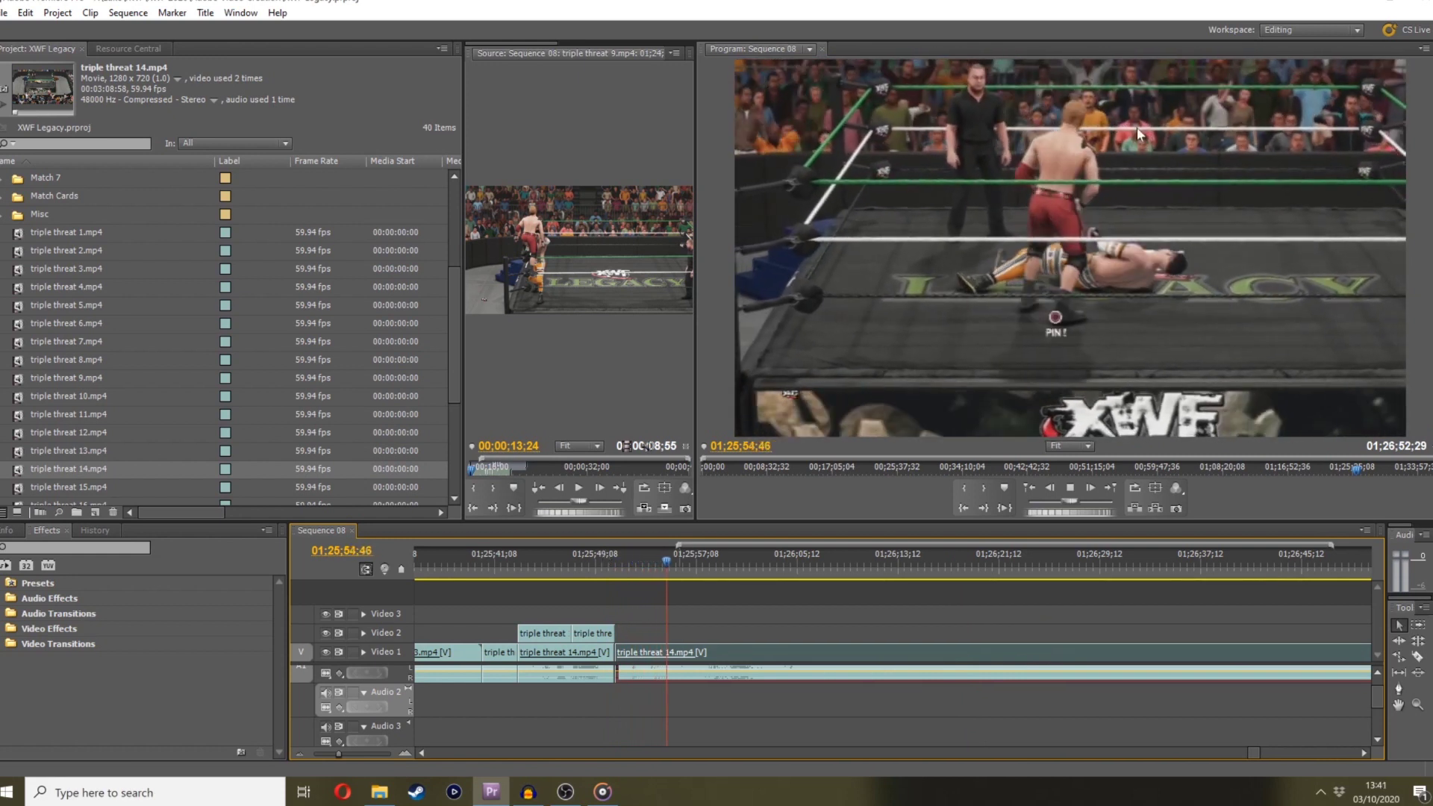
drag(672, 561, 628, 565)
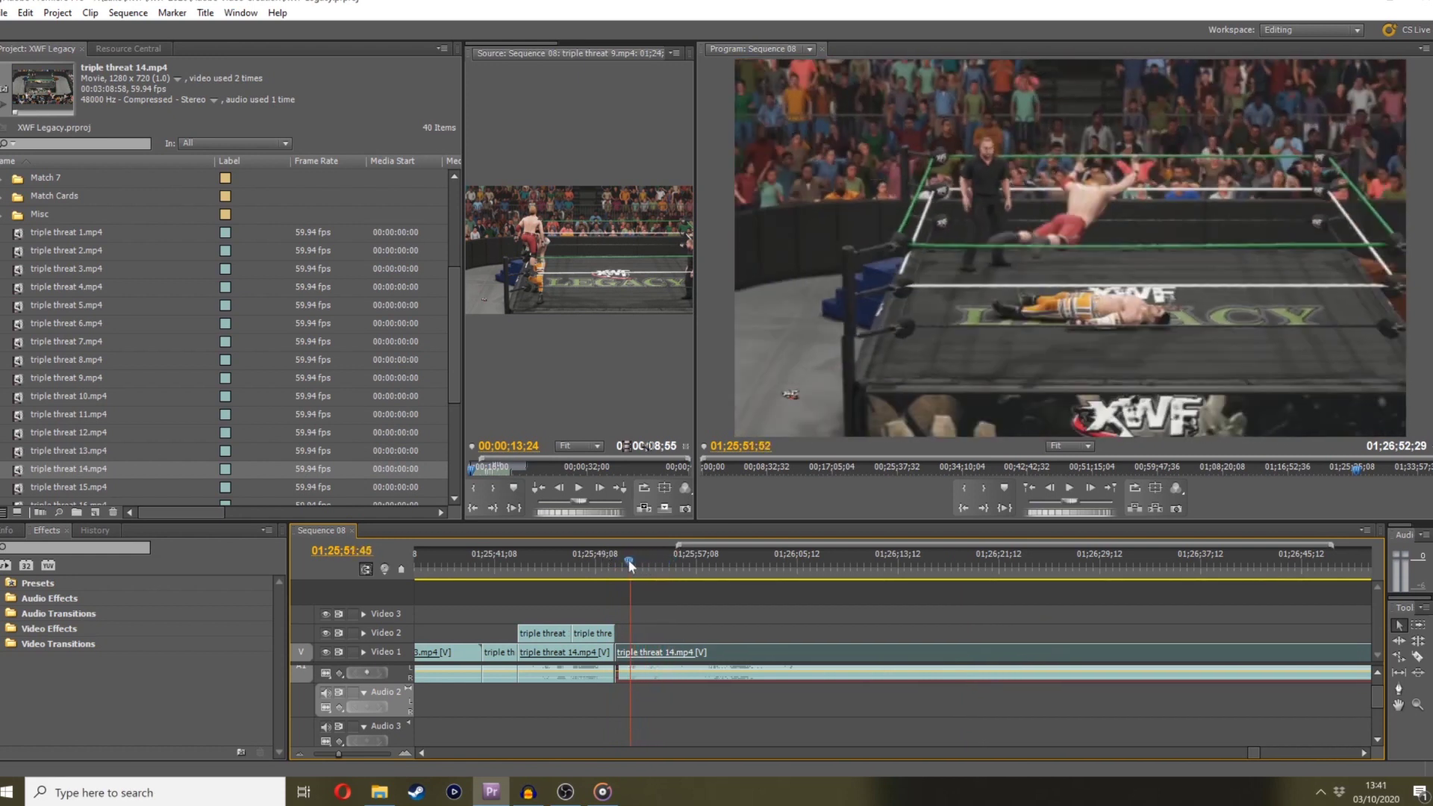
key(space)
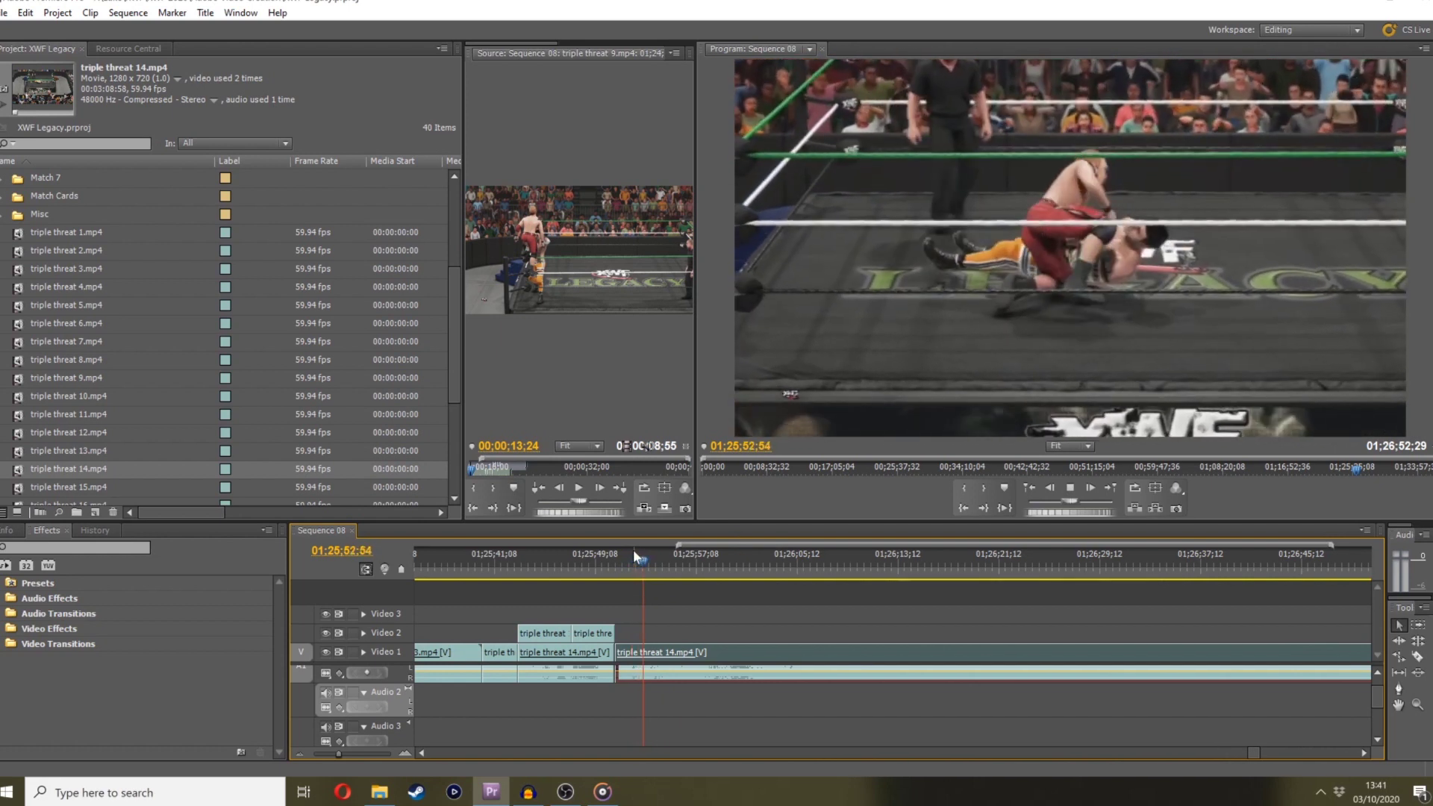
drag(341, 753, 341, 752)
drag(888, 563, 835, 563)
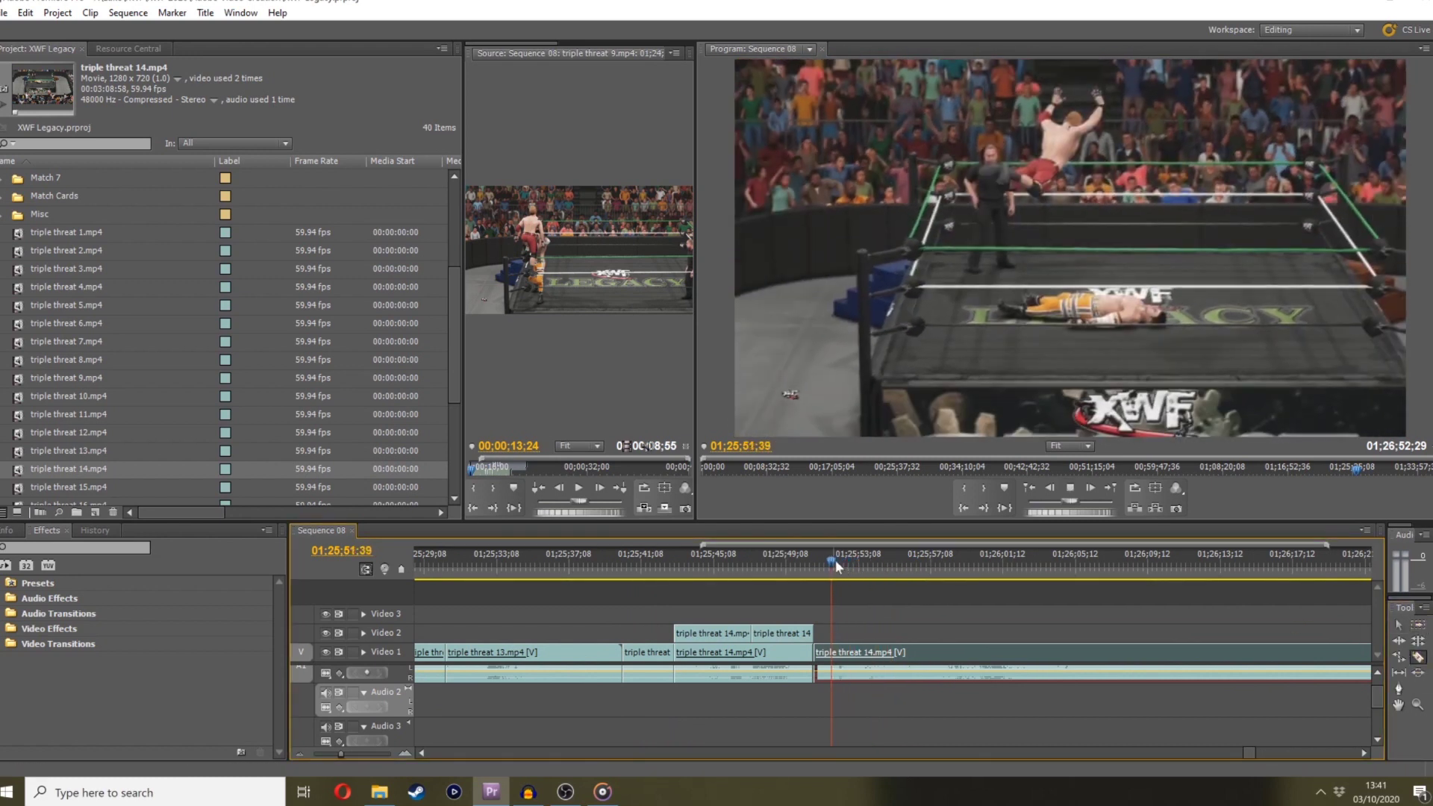
Split the Video 1 clip at 01;25;52;48, slide the later clip over the short piece, and preview
key(space)
key(space)
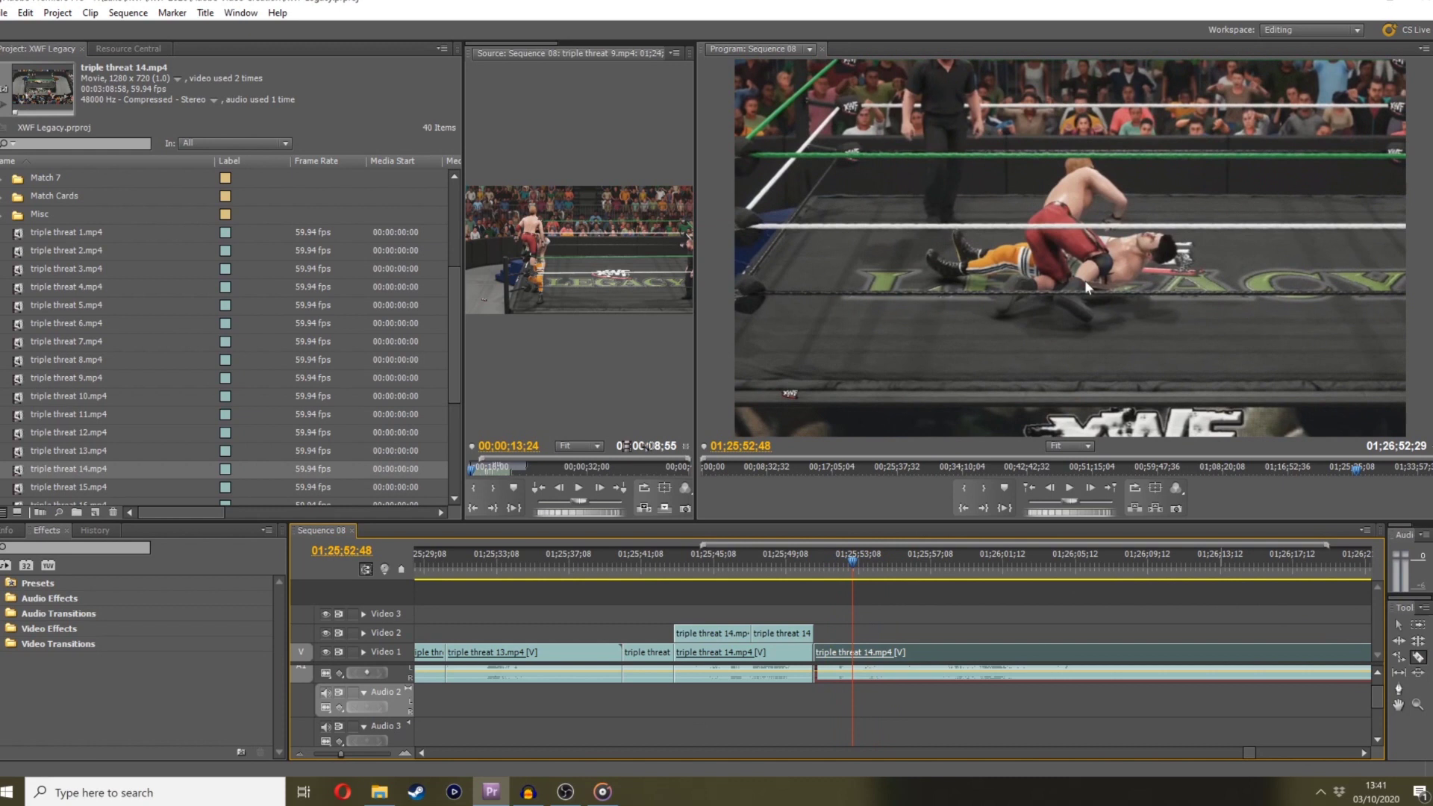
click(855, 652)
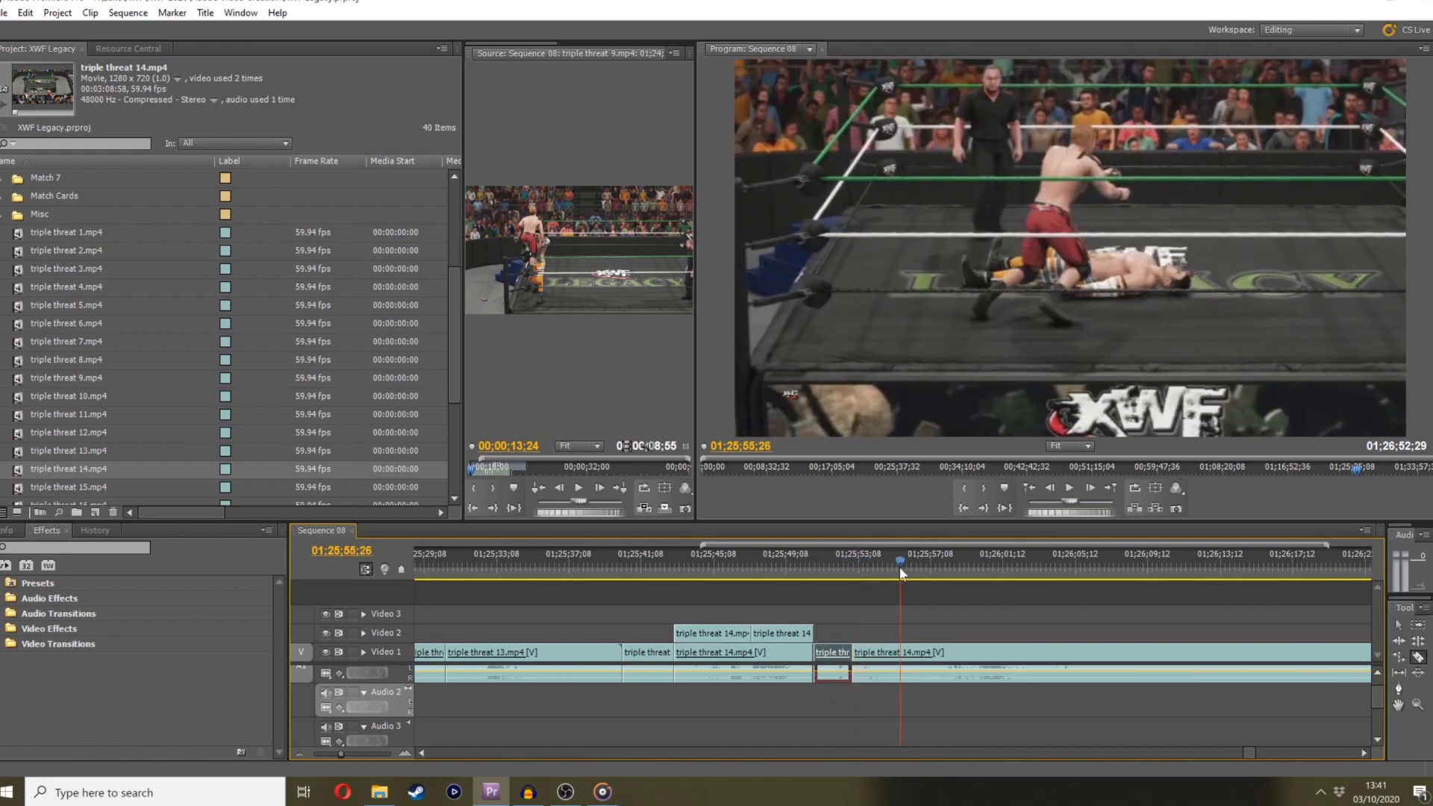
click(898, 567)
drag(898, 566, 907, 578)
drag(1093, 514, 1088, 517)
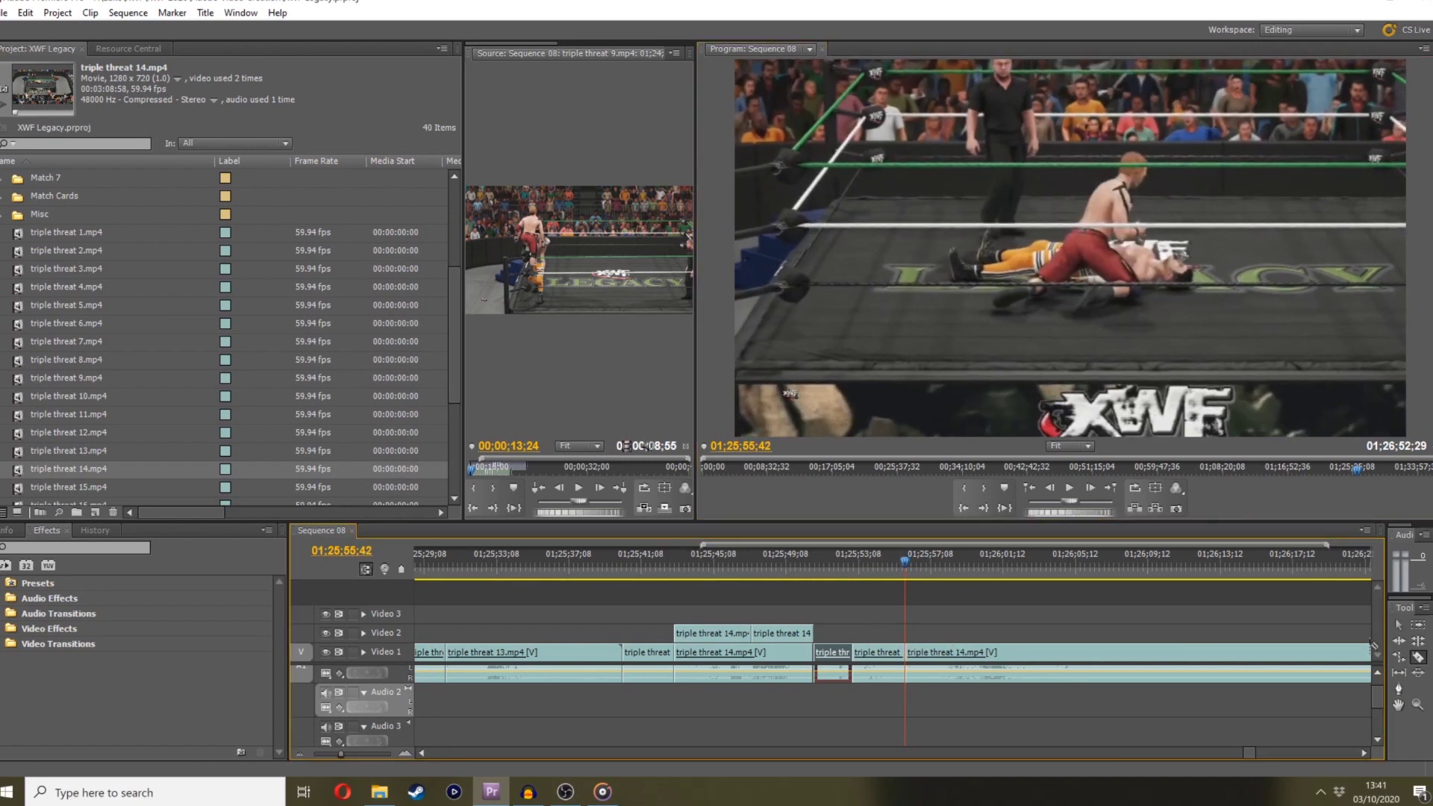
drag(982, 656, 930, 656)
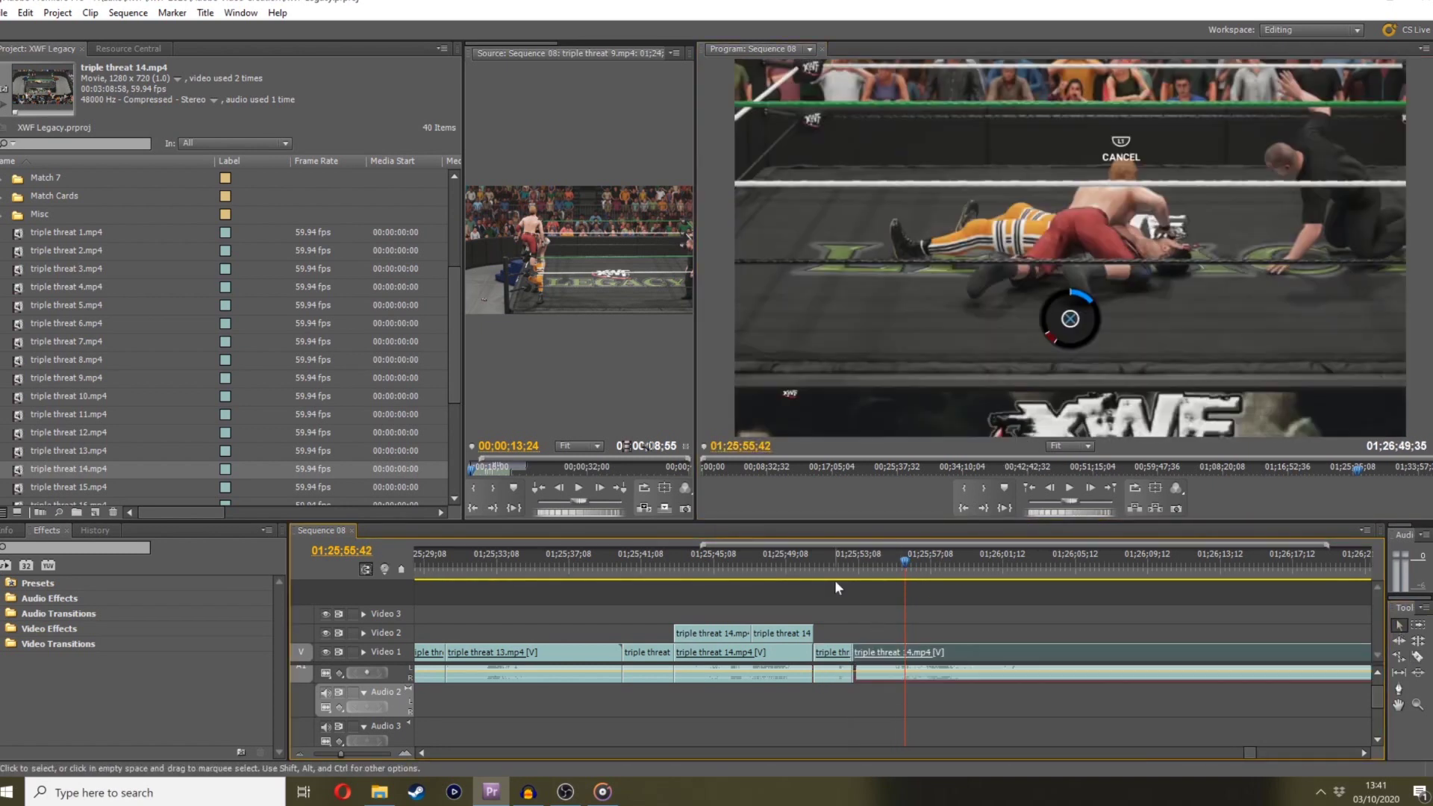
click(840, 570)
key(space)
Step through the footage from 01;25;50 to about 01;25;52;47, then select the Razor tool
key(space)
scroll(814, 549, down, 2)
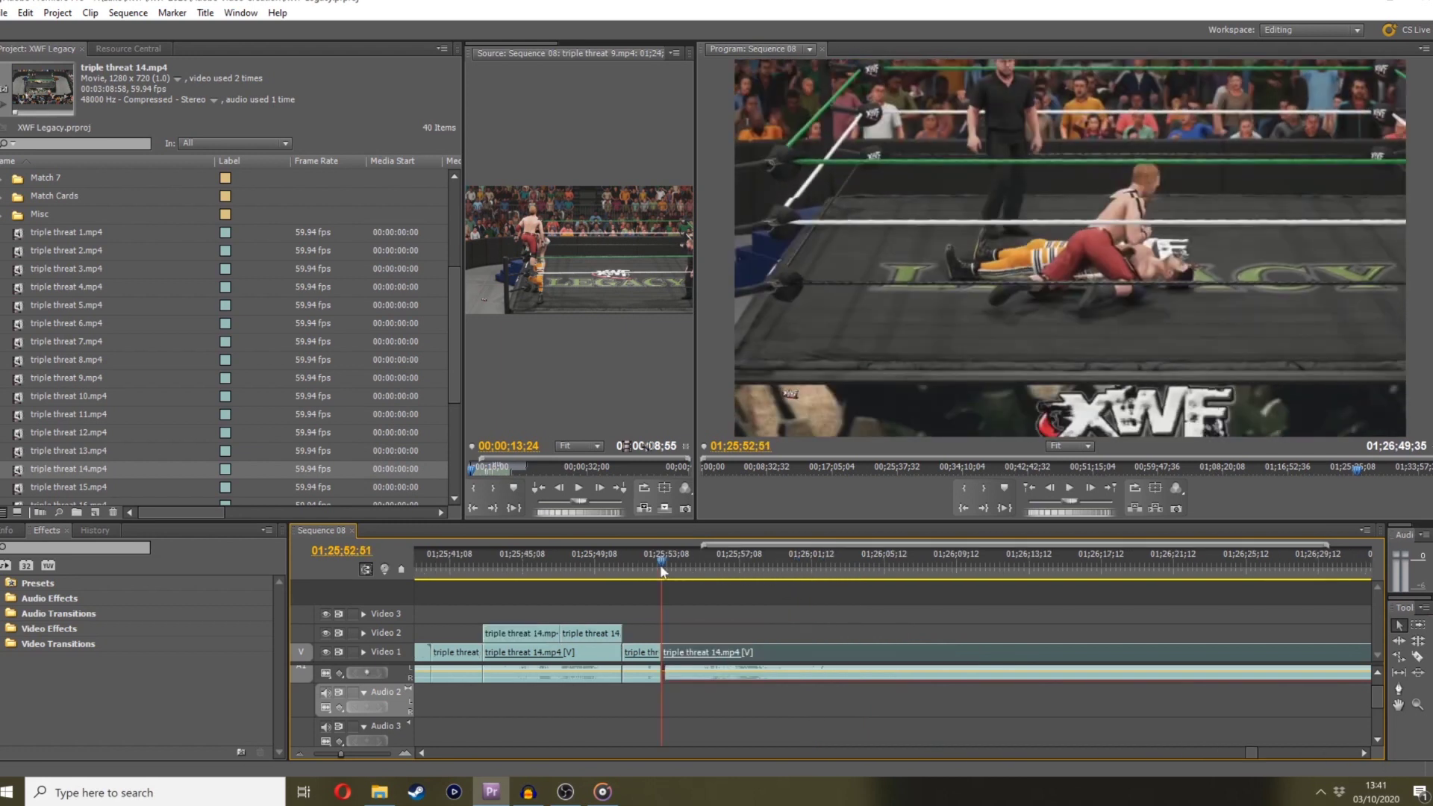
click(638, 564)
key(space)
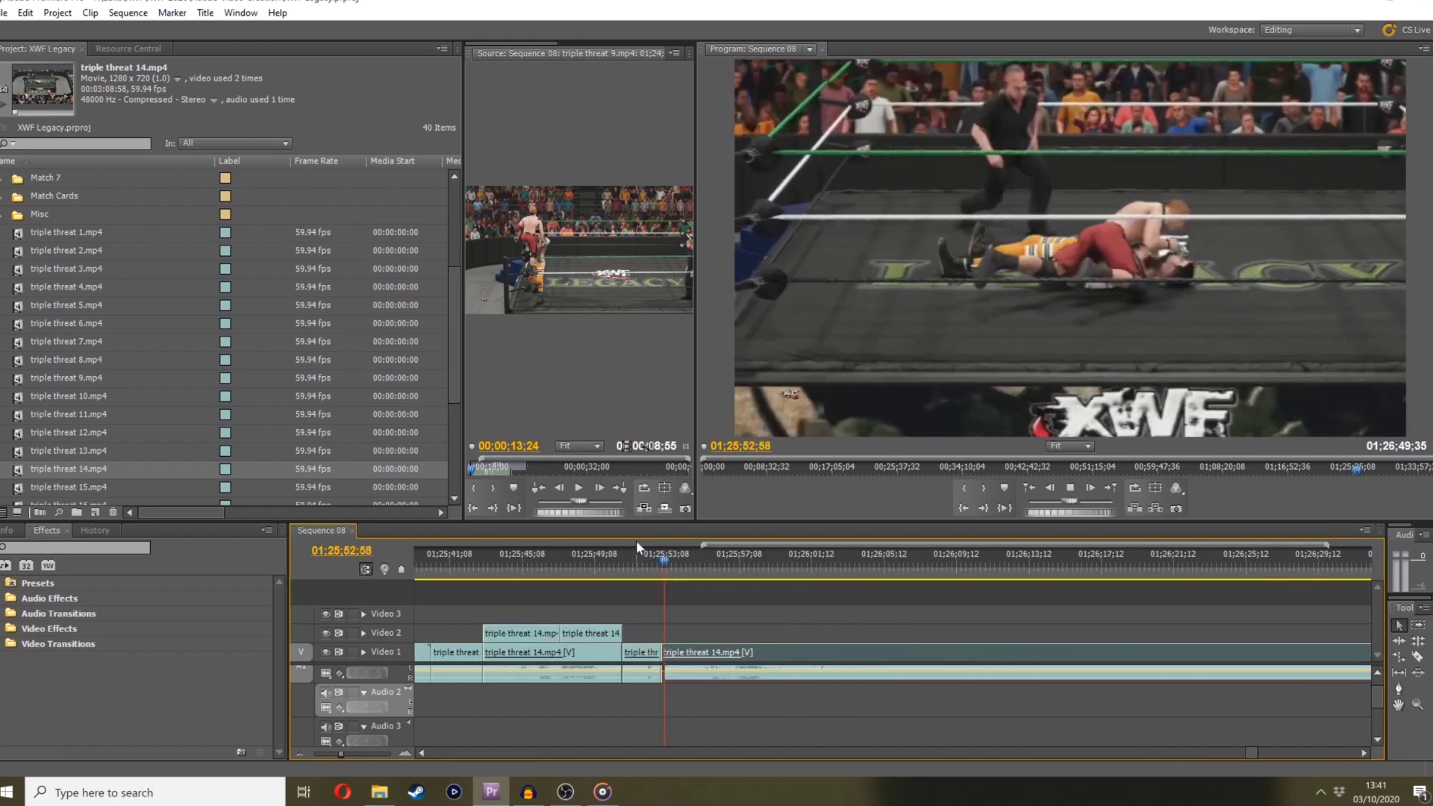
drag(661, 574, 657, 572)
click(1091, 488)
click(1091, 488)
click(1091, 489)
click(1090, 489)
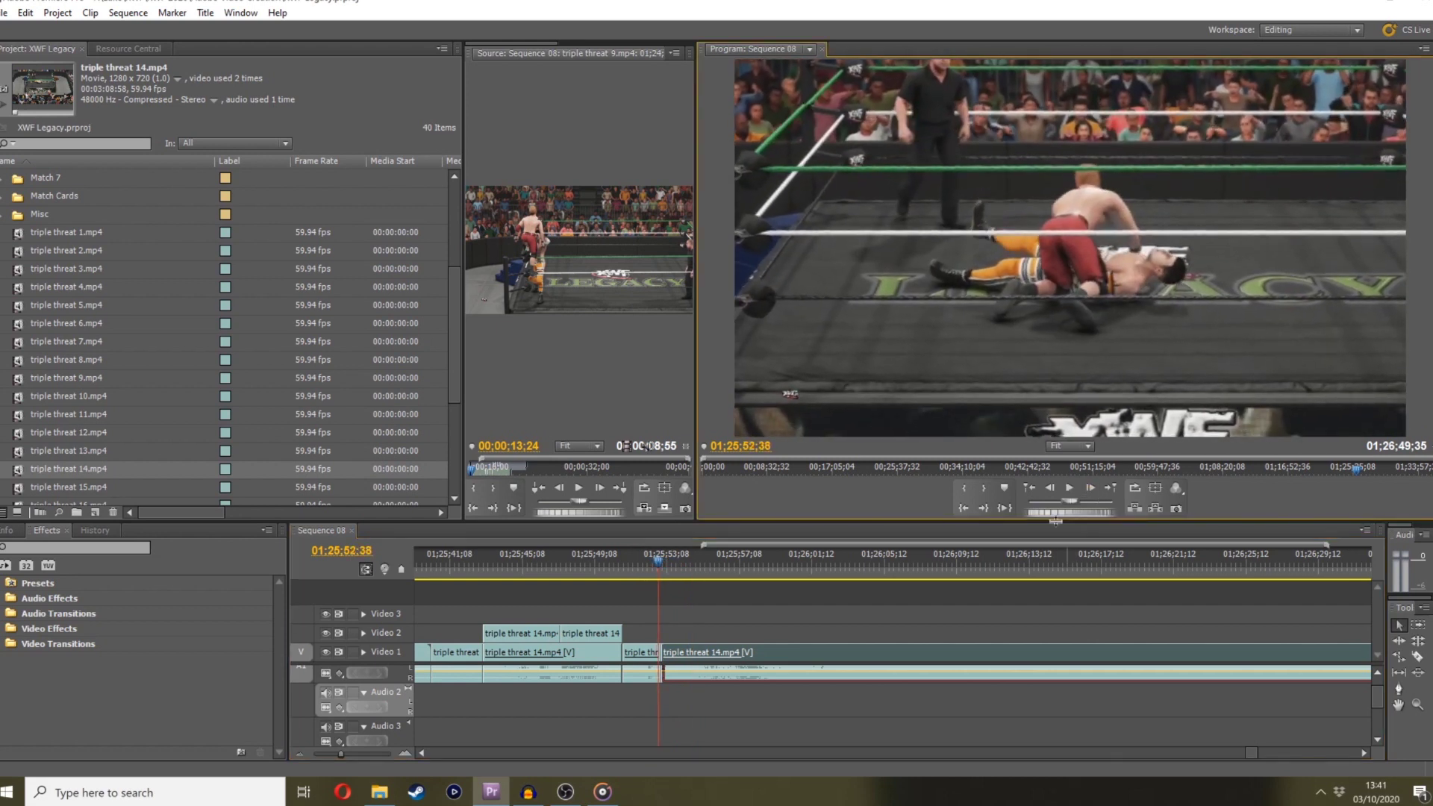
mouse_move(1054, 514)
mouse_down()
mouse_move(1039, 516)
mouse_move(1067, 513)
mouse_up()
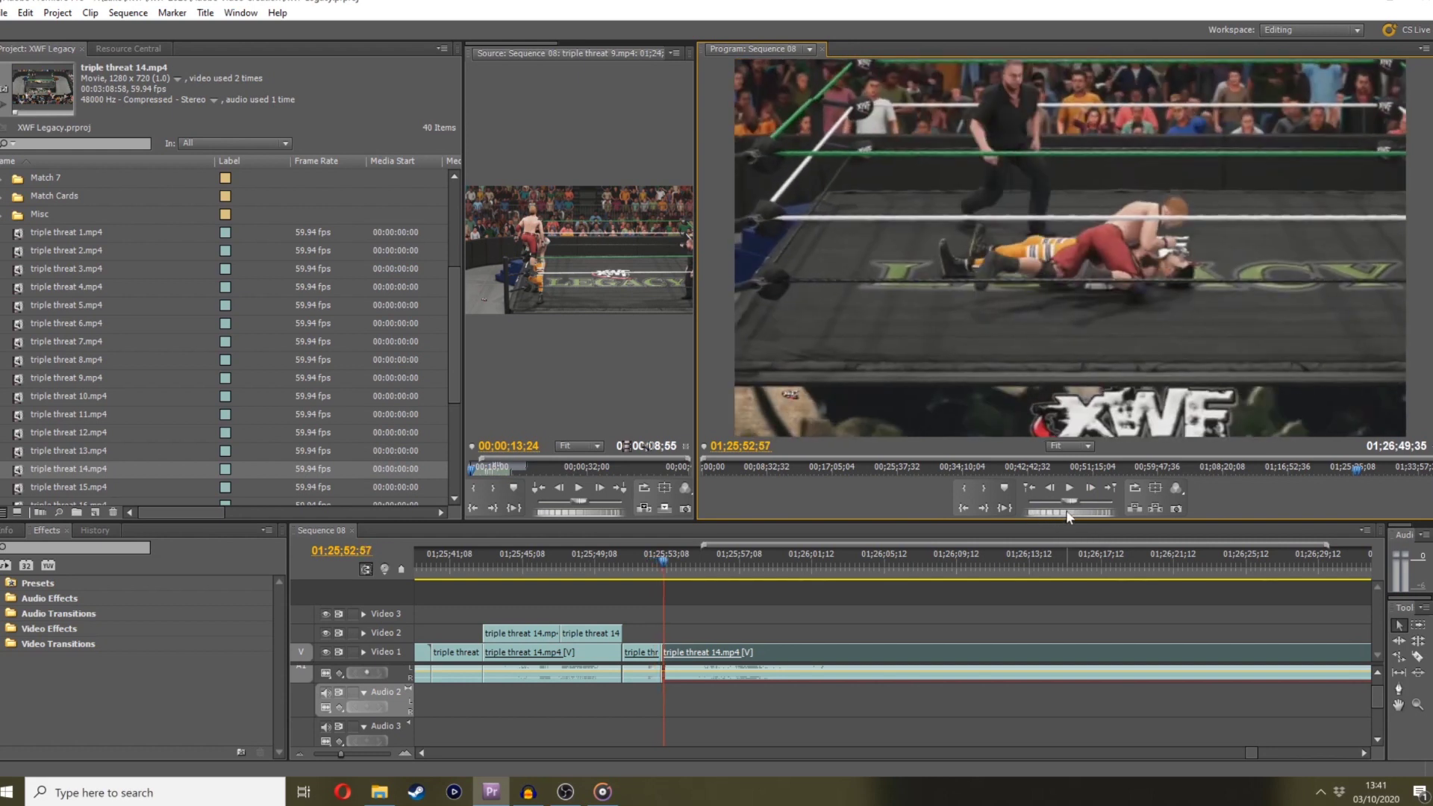
click(724, 596)
click(623, 561)
key(space)
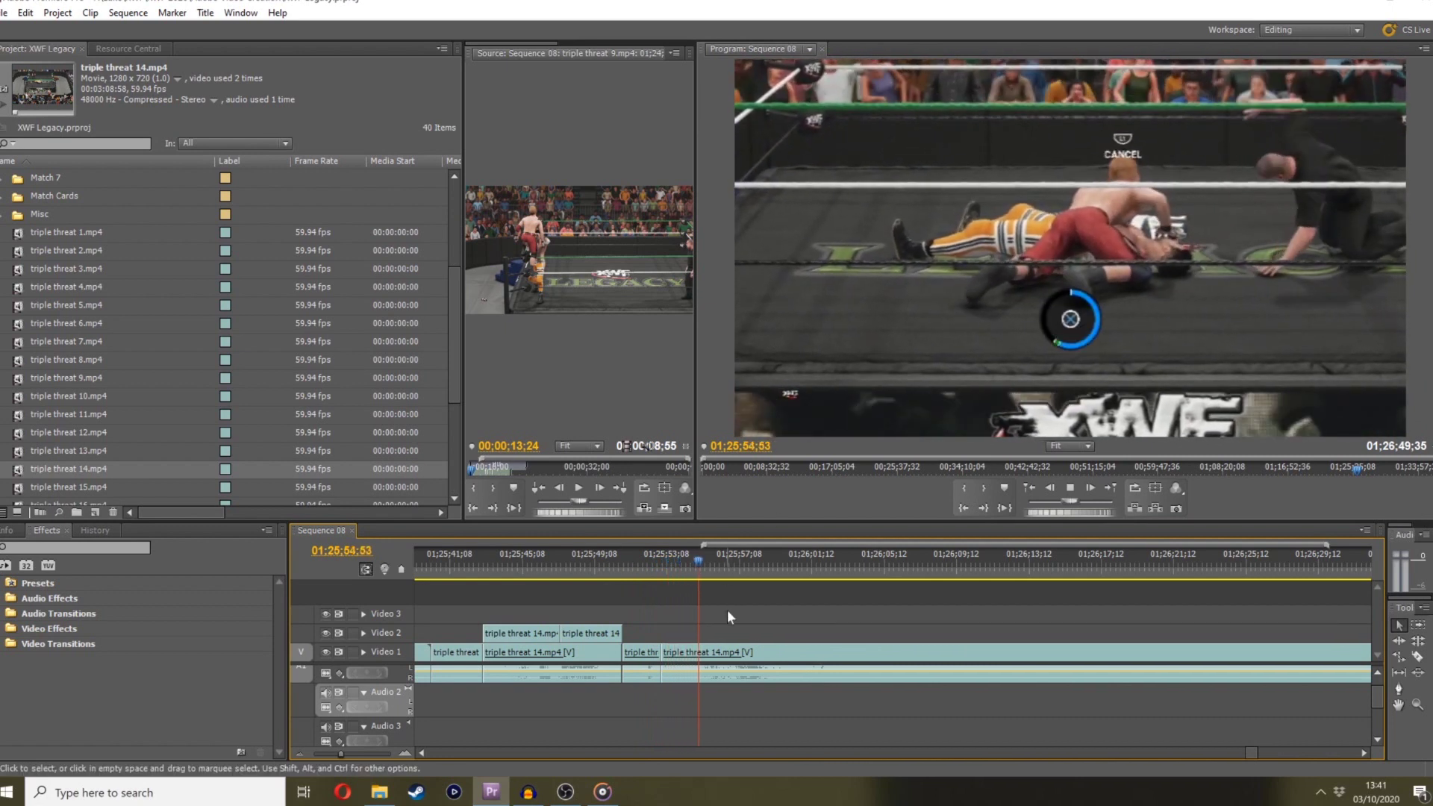
click(1418, 657)
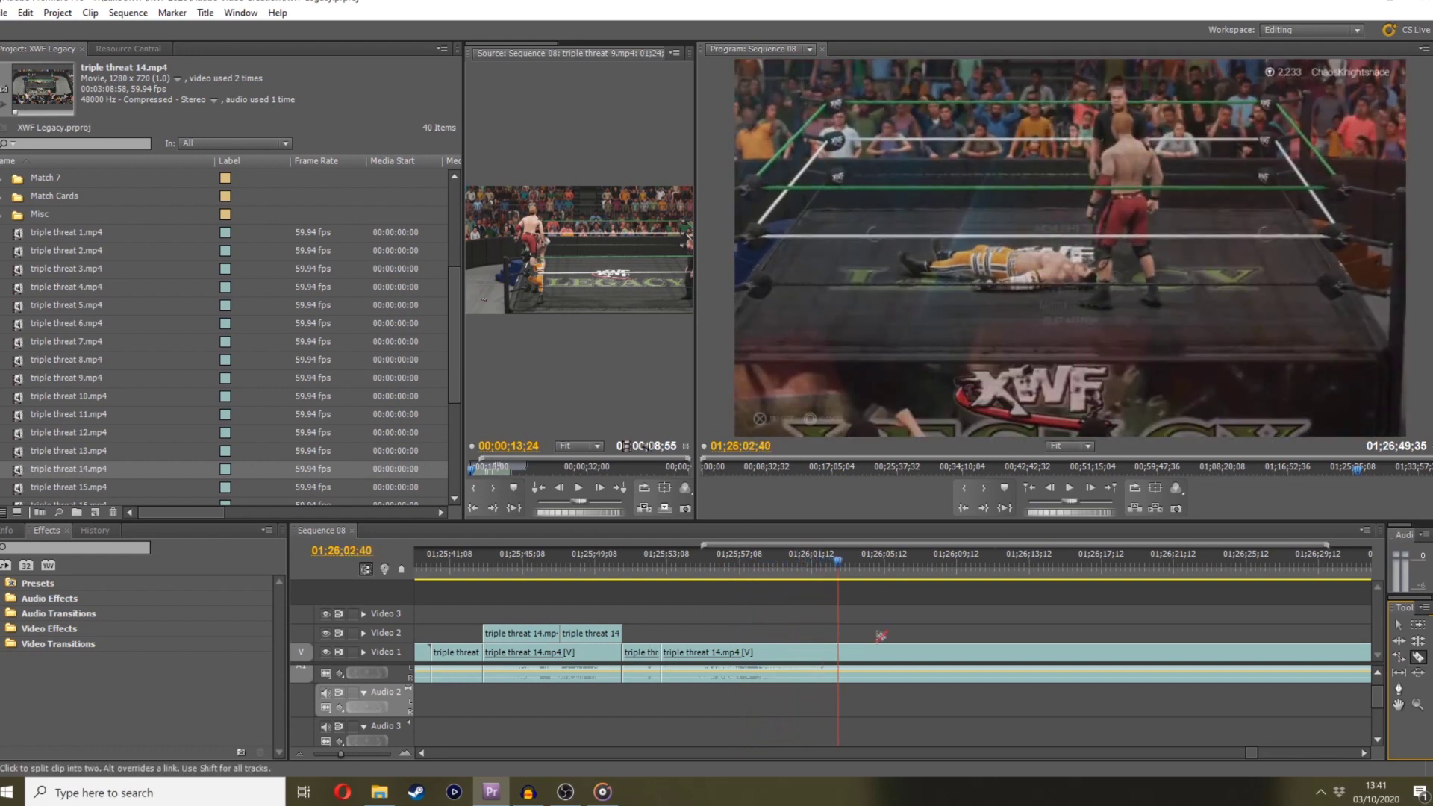
Remove the stretch from 01;26;02 to 01;26;08, slide the later piece left, and trim the next clip's start
click(1071, 516)
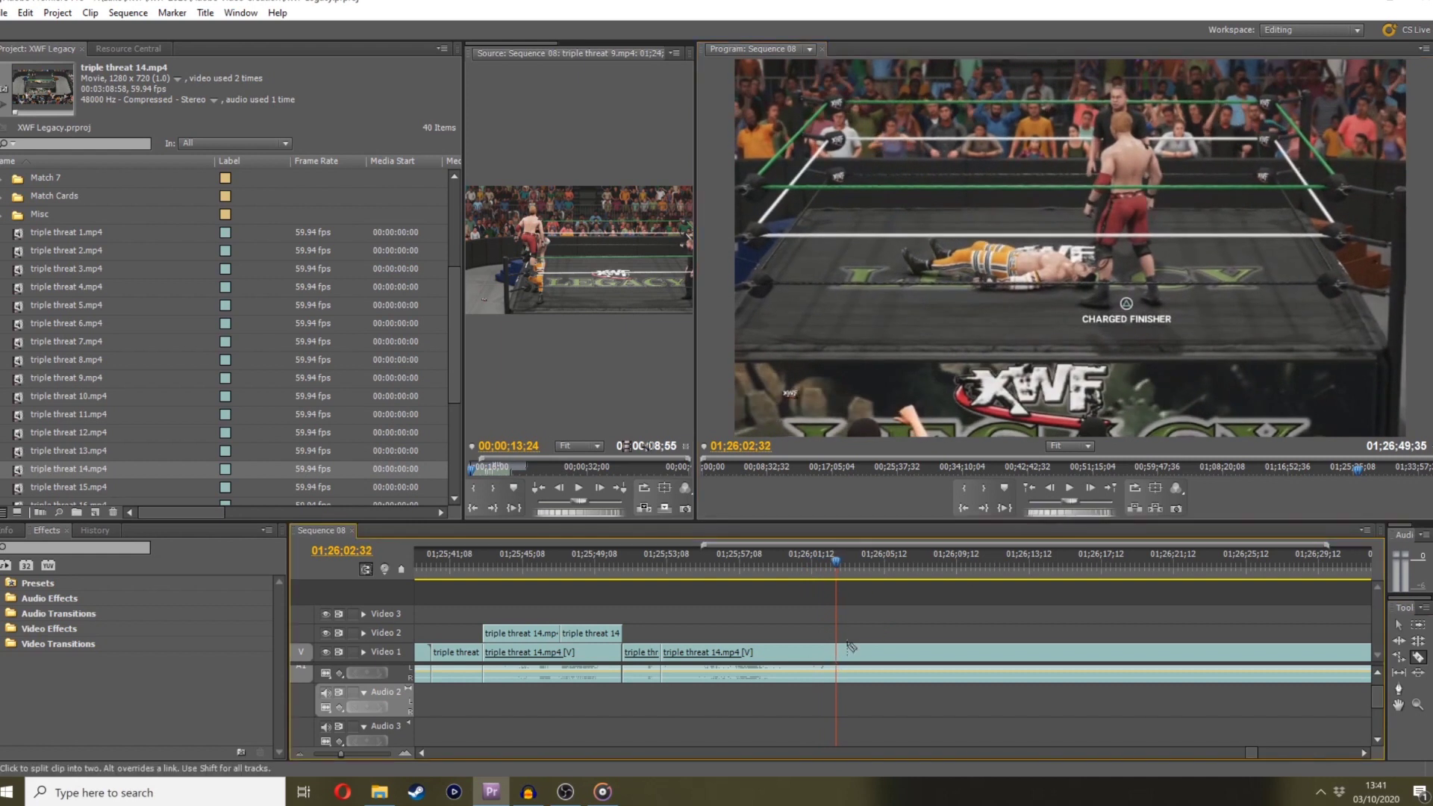
drag(850, 567, 1071, 517)
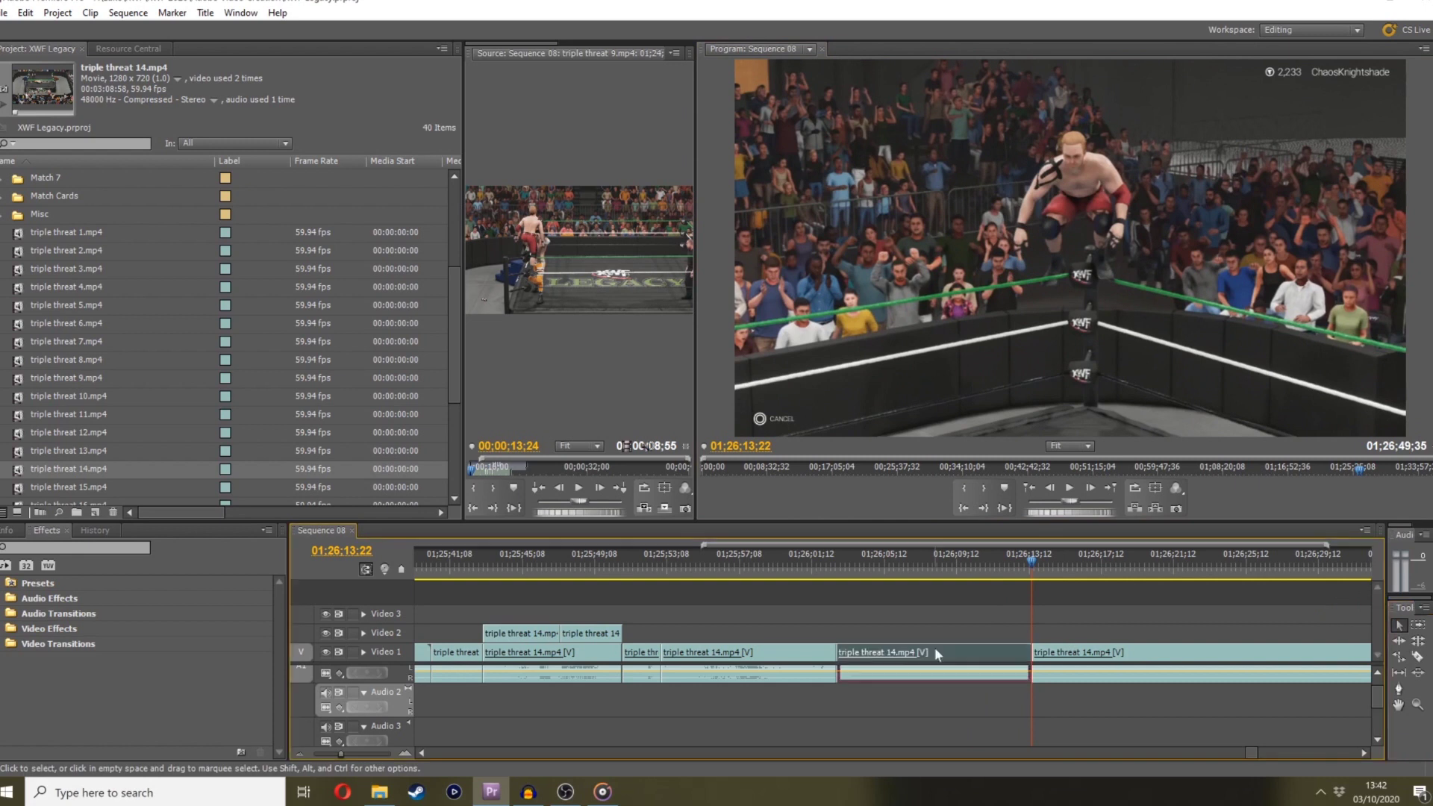
drag(1034, 663, 1033, 638)
drag(839, 552, 835, 590)
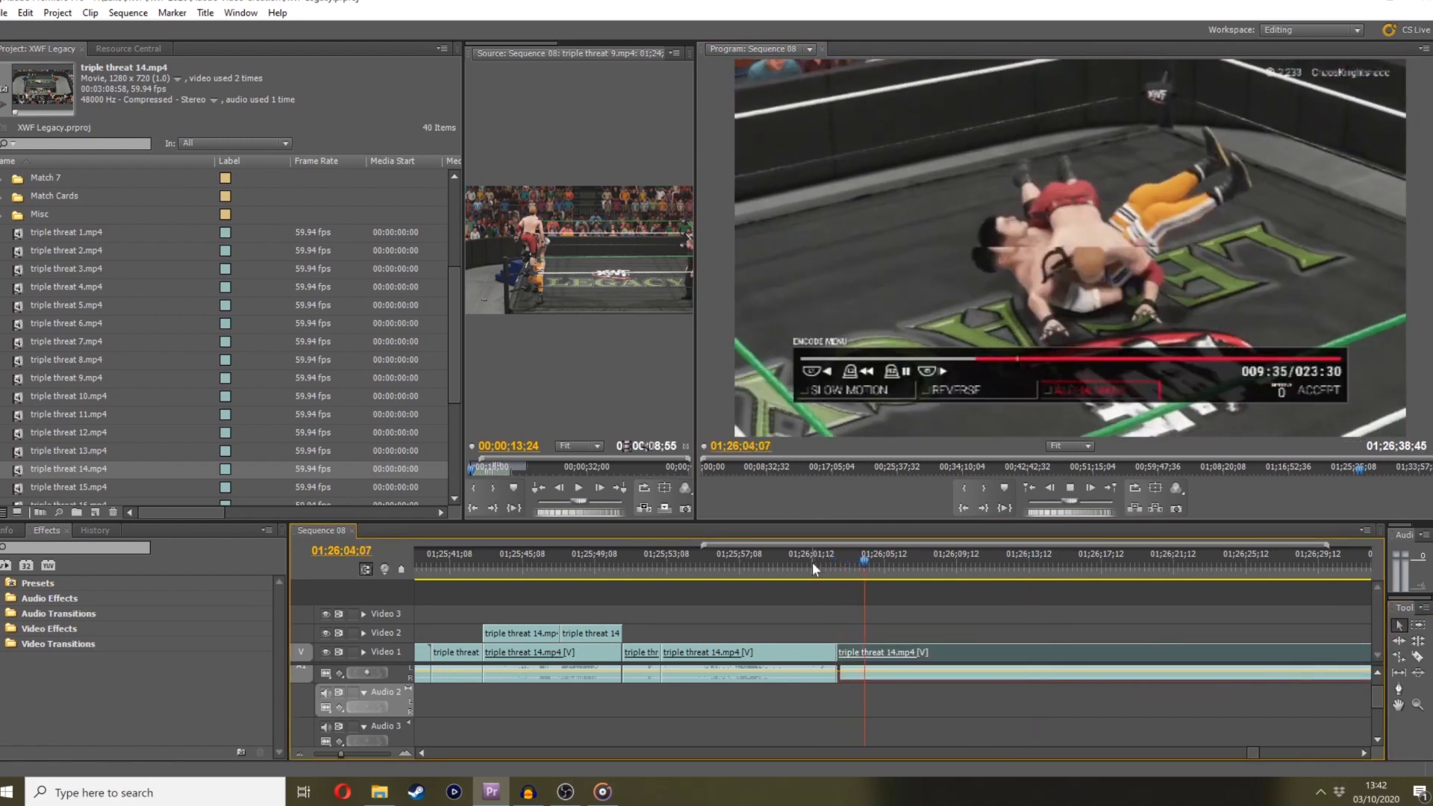
mouse_move(925, 553)
mouse_down()
mouse_move(952, 544)
mouse_move(943, 553)
mouse_up()
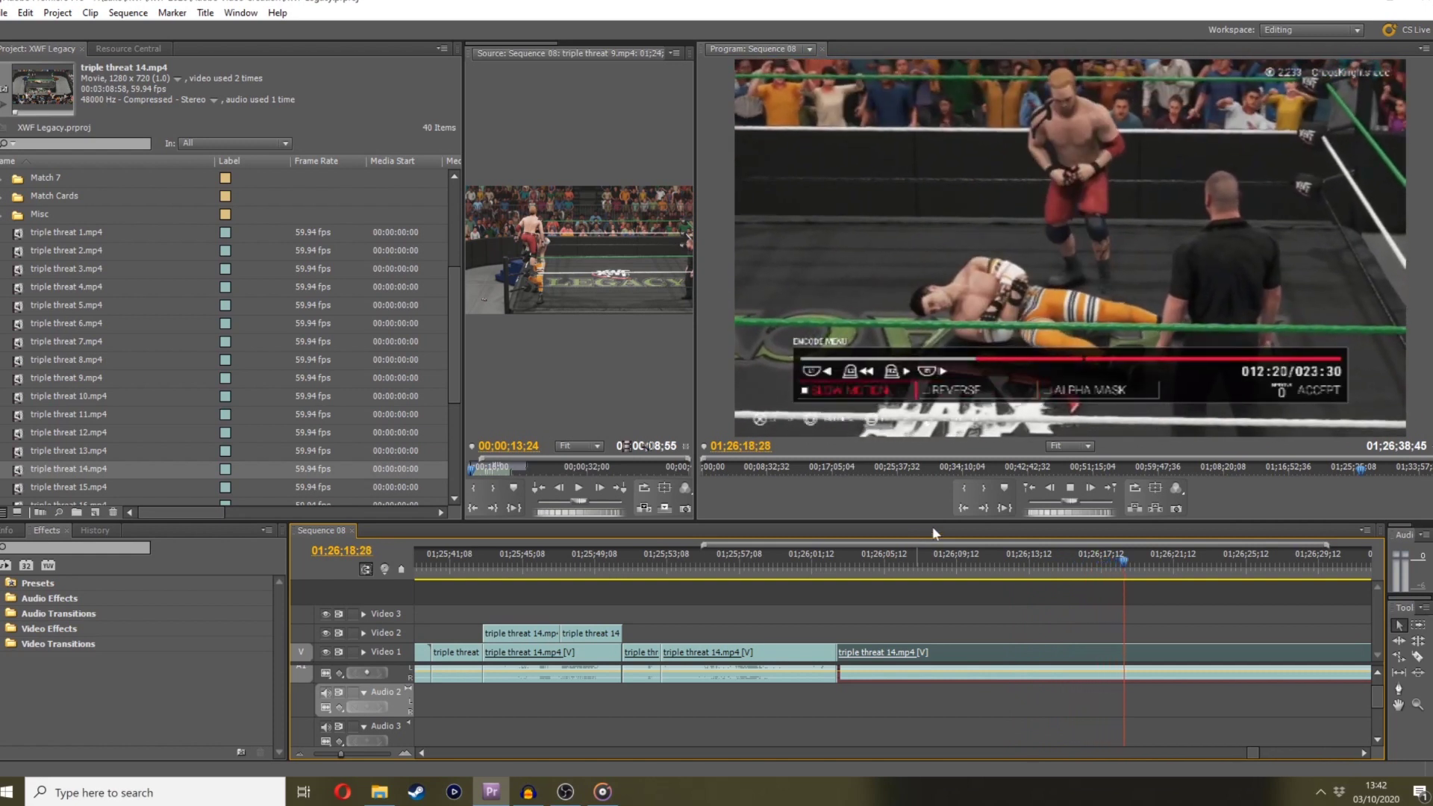
drag(1143, 561, 1022, 513)
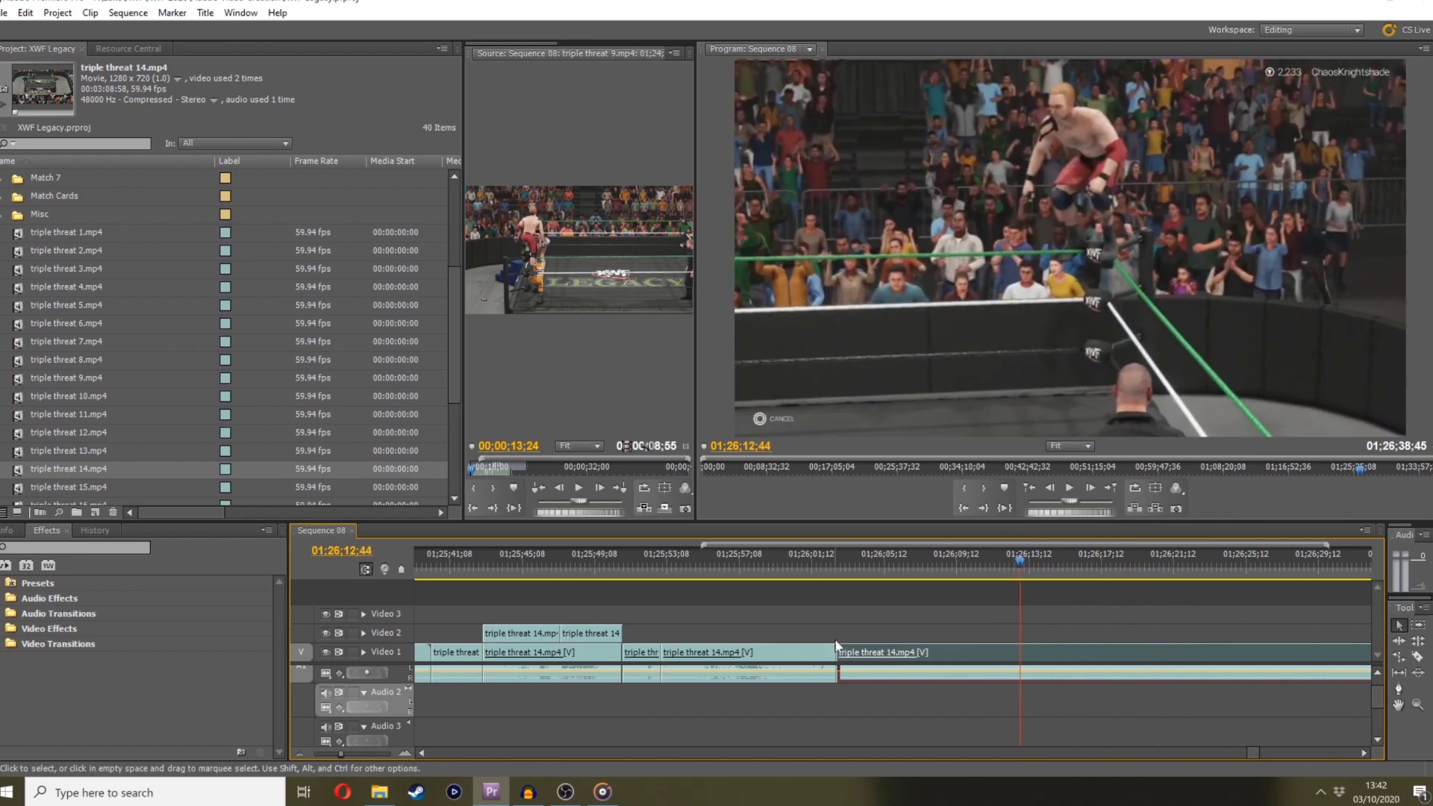
drag(843, 649, 1032, 656)
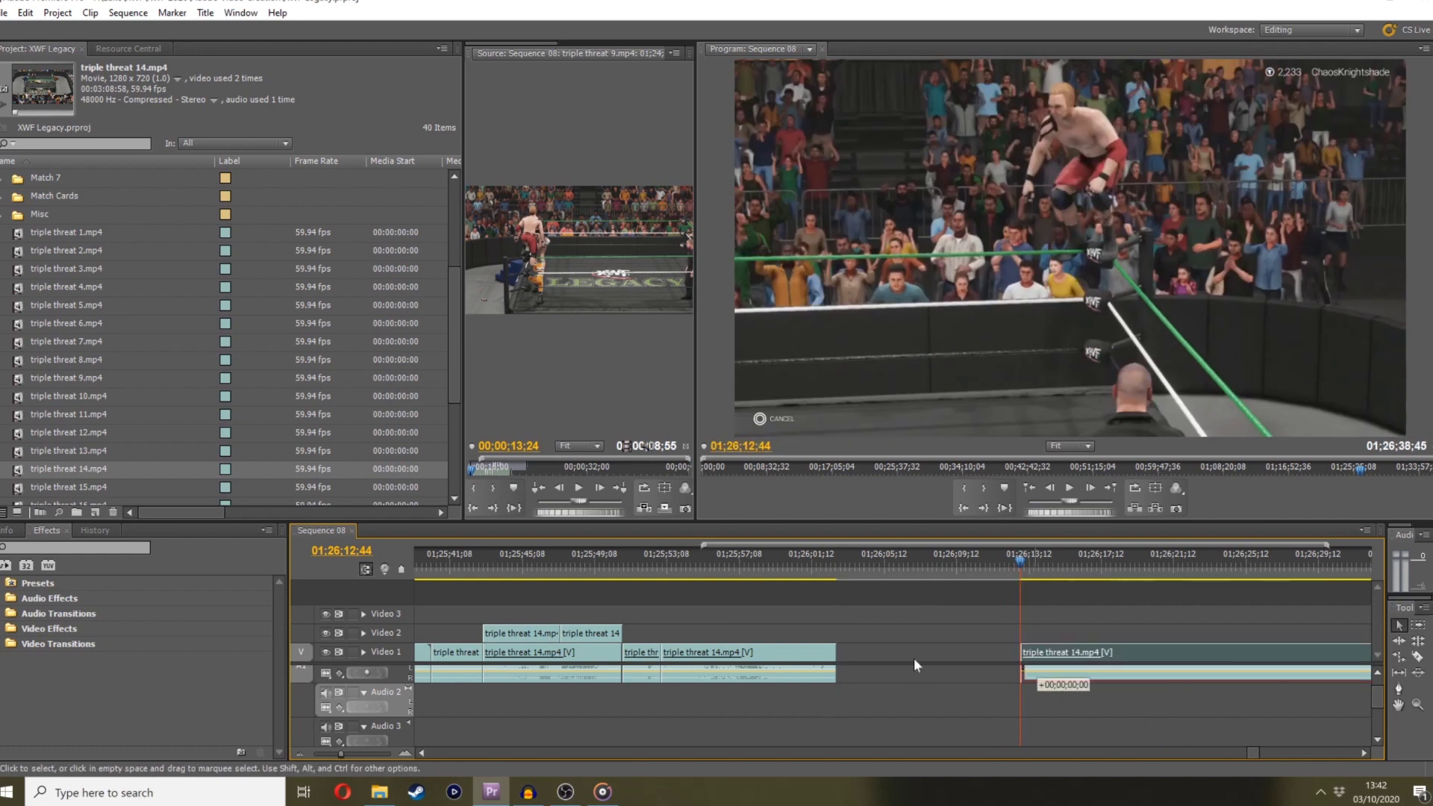
Ripple delete the gap left by the trim and play from the new cut
right_click(914, 660)
click(946, 668)
drag(813, 559, 840, 558)
key(space)
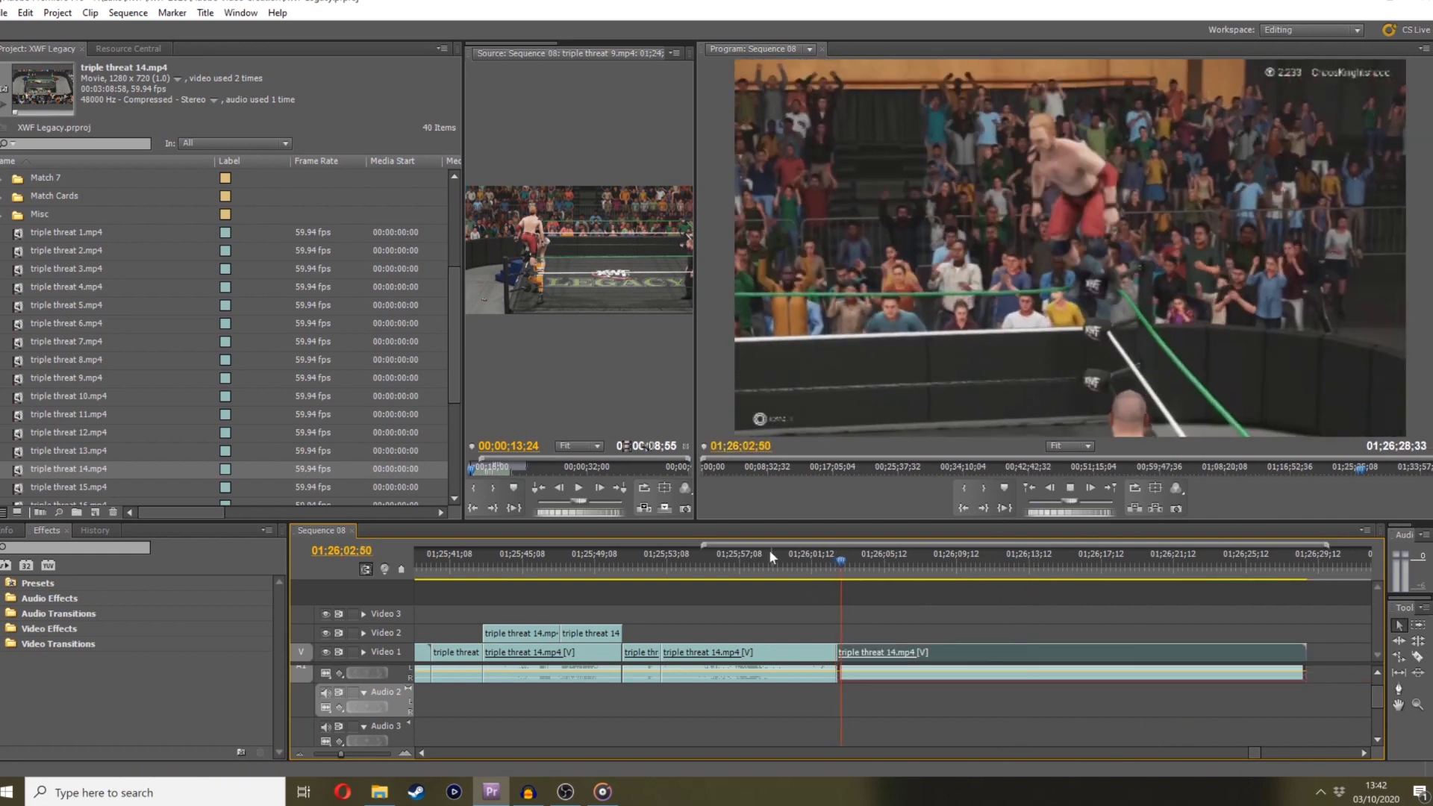
Razor the clip at about 01;26;04 and 01;26;16;56, delete the middle piece, and close the gap
click(1417, 656)
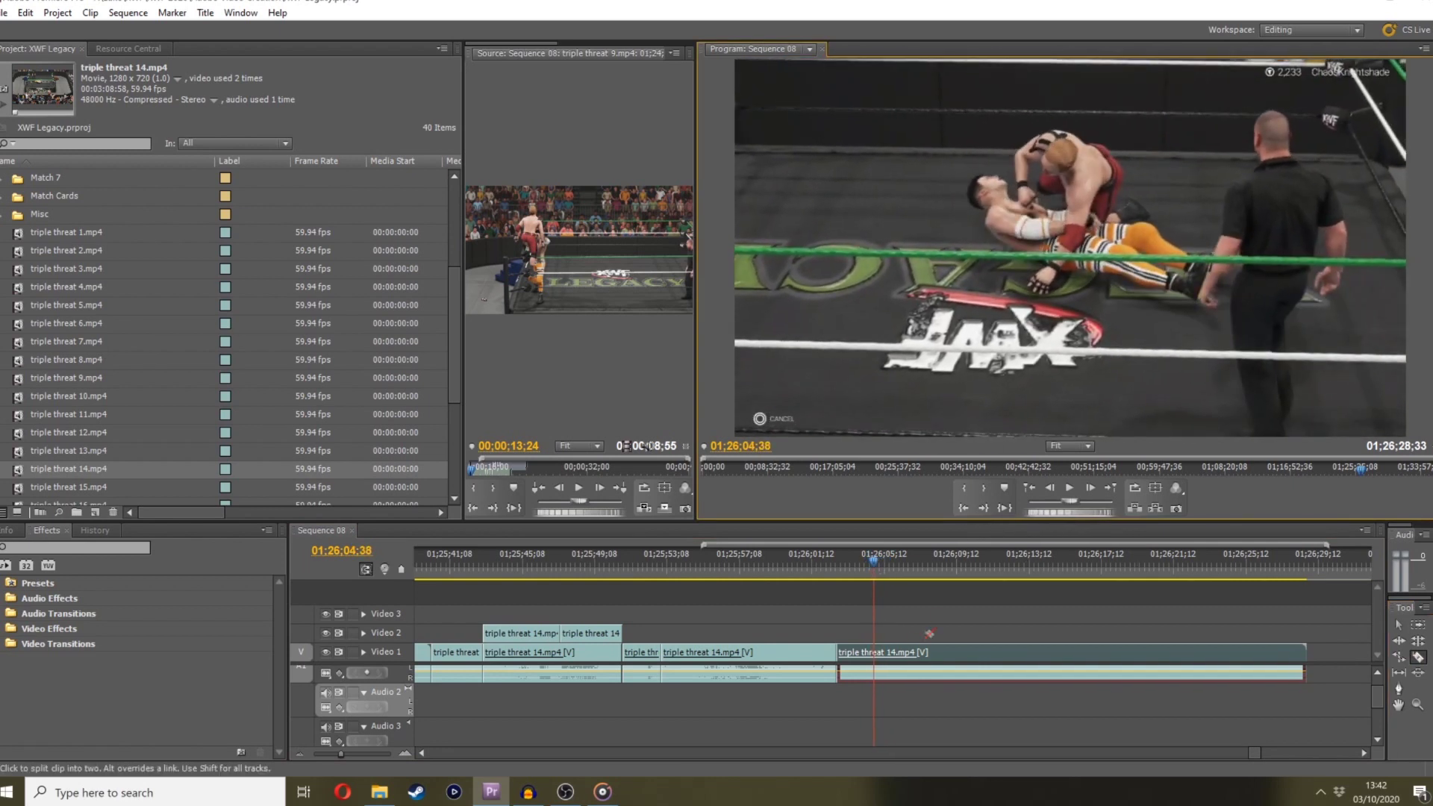
click(875, 652)
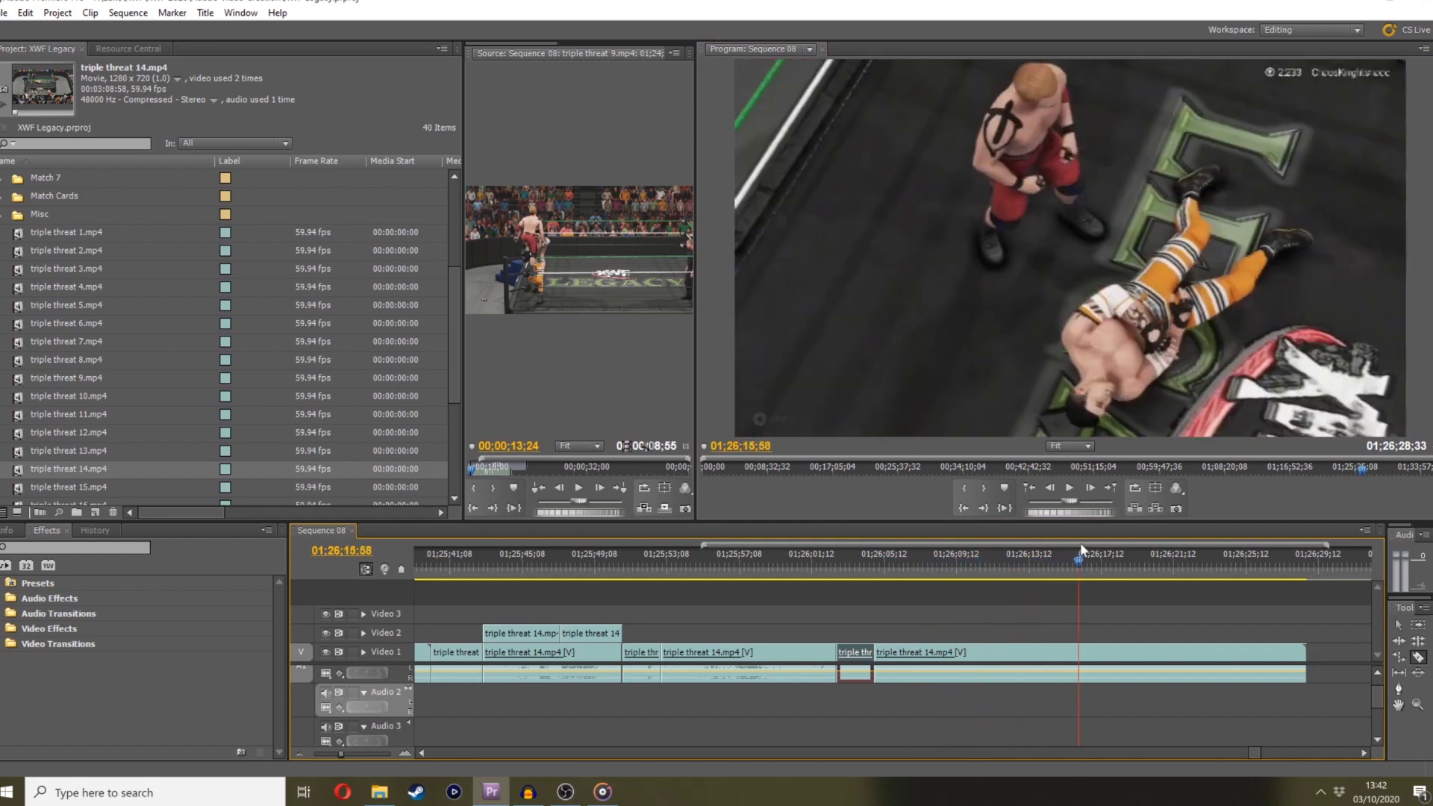
drag(1102, 539, 1095, 540)
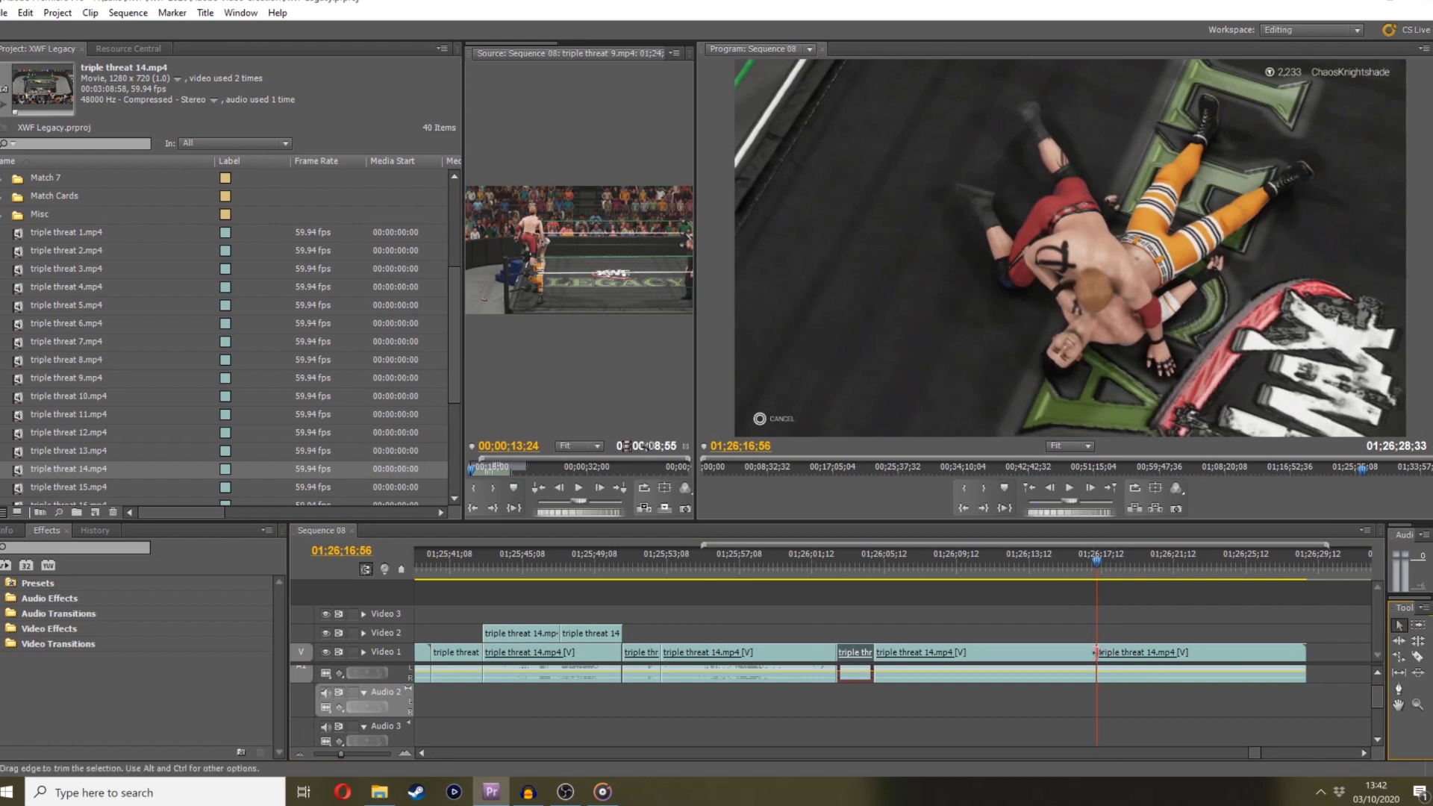
click(1055, 653)
key(Delete)
drag(1127, 657, 903, 672)
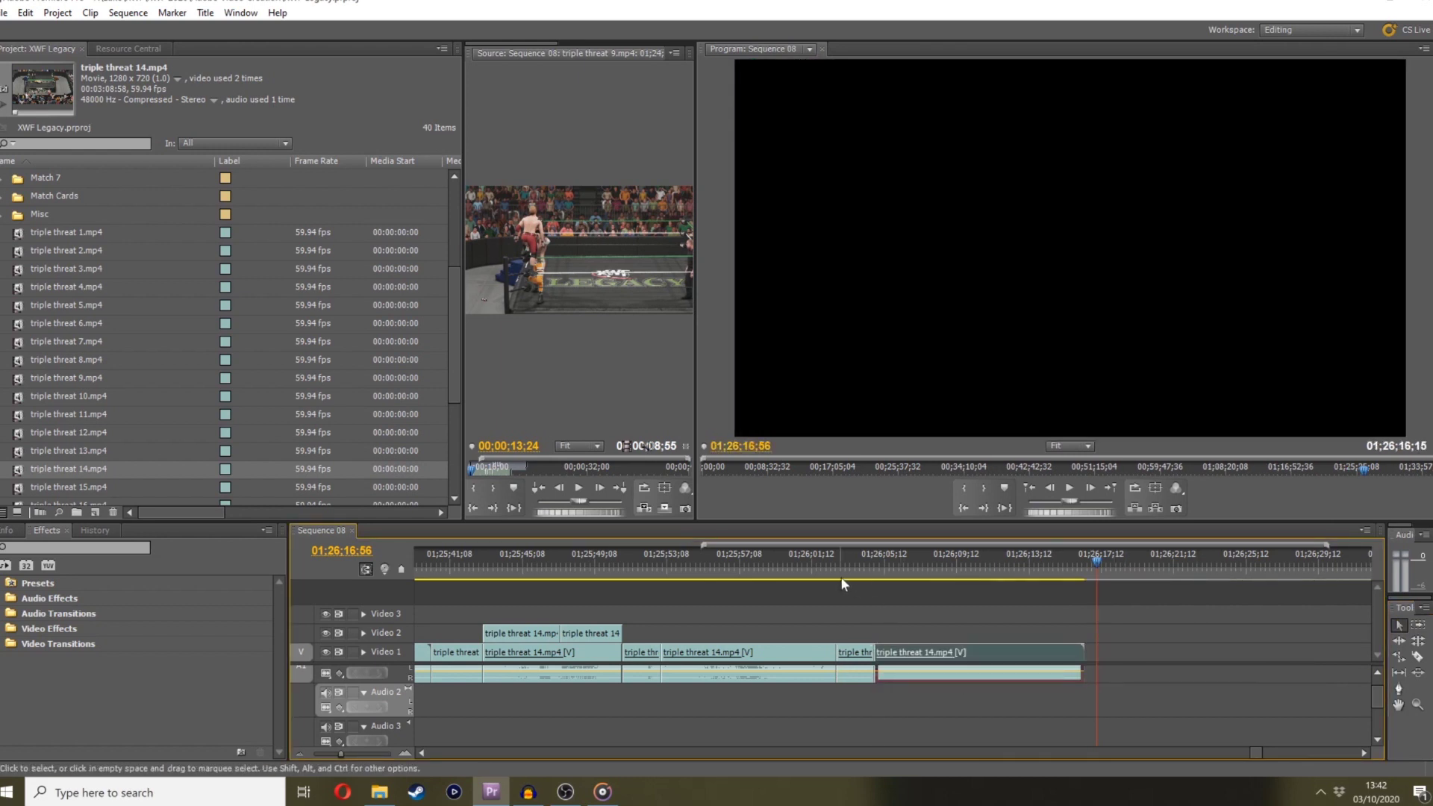
Play back the join and trim the clip's end back to the playhead
click(842, 581)
key(space)
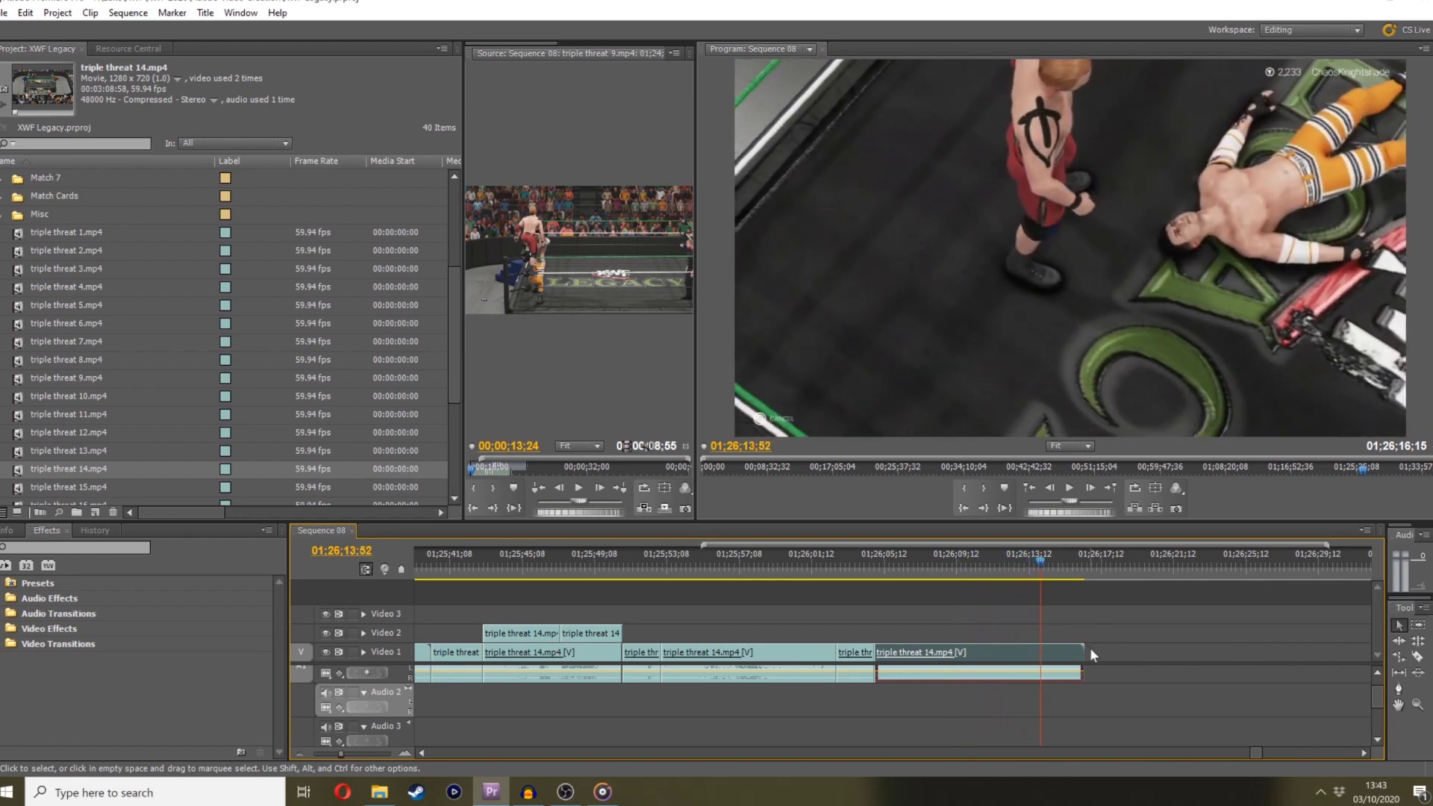
drag(1083, 652, 1040, 652)
Unlink the last clip 14 piece's video from its audio
right_click(1027, 654)
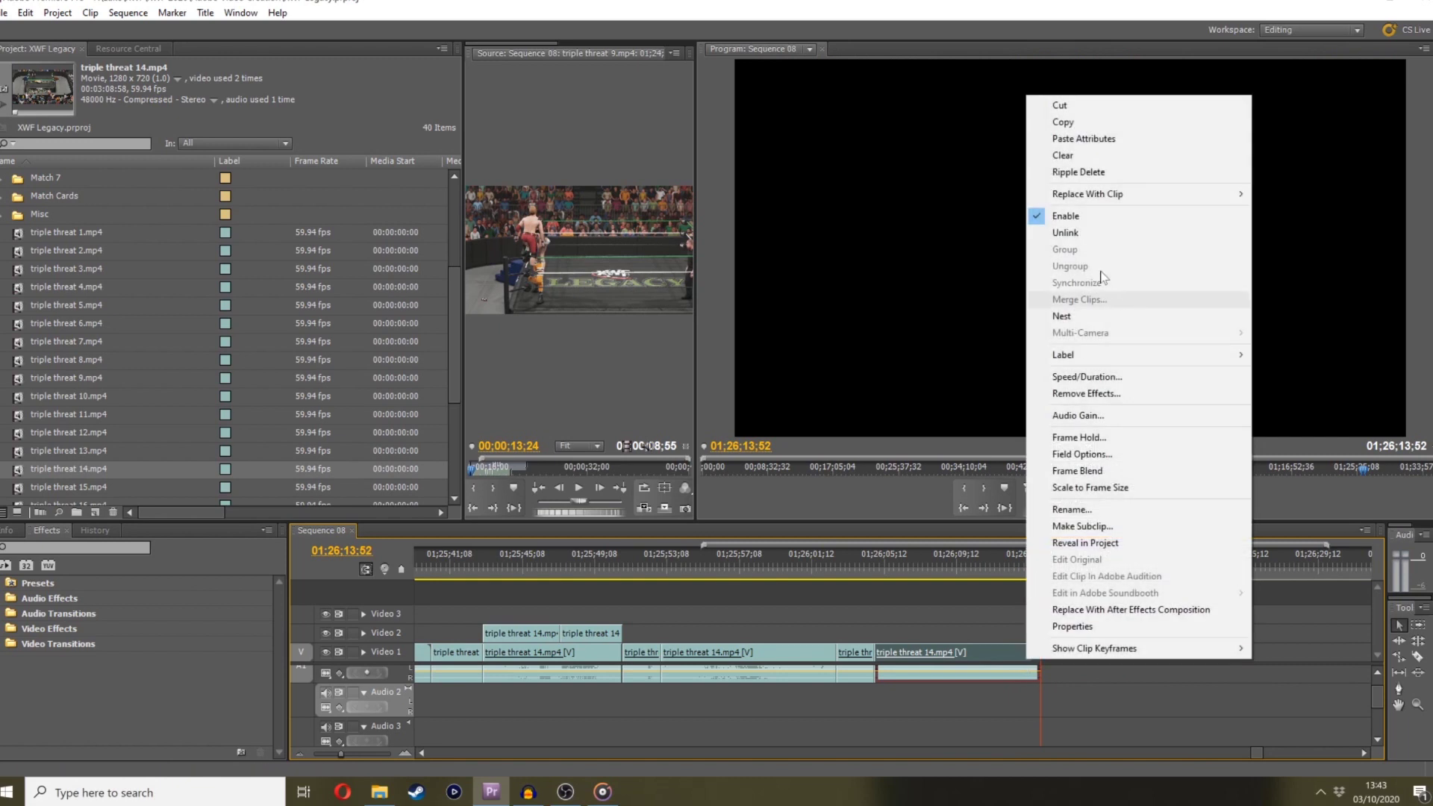
click(1074, 232)
right_click(850, 677)
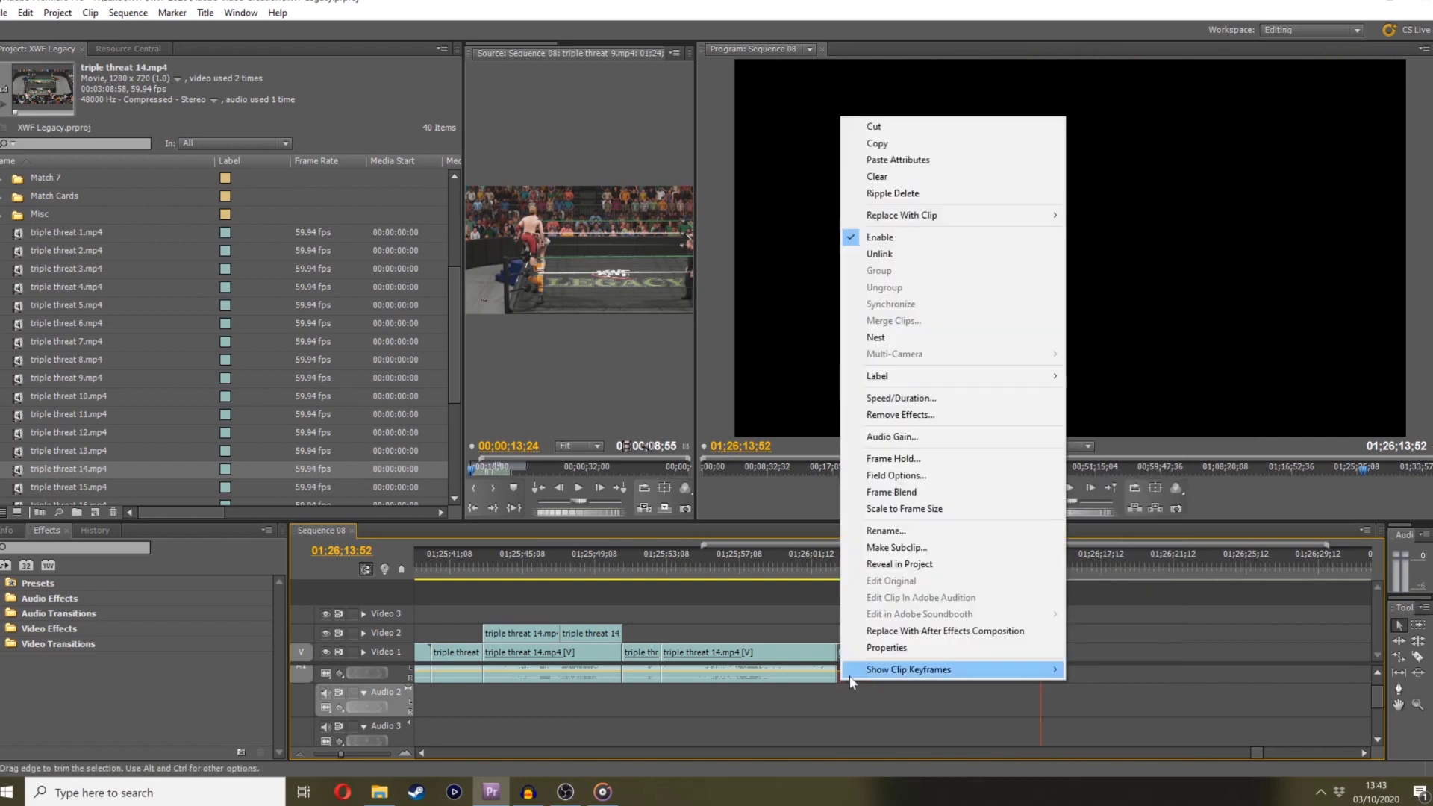
click(879, 253)
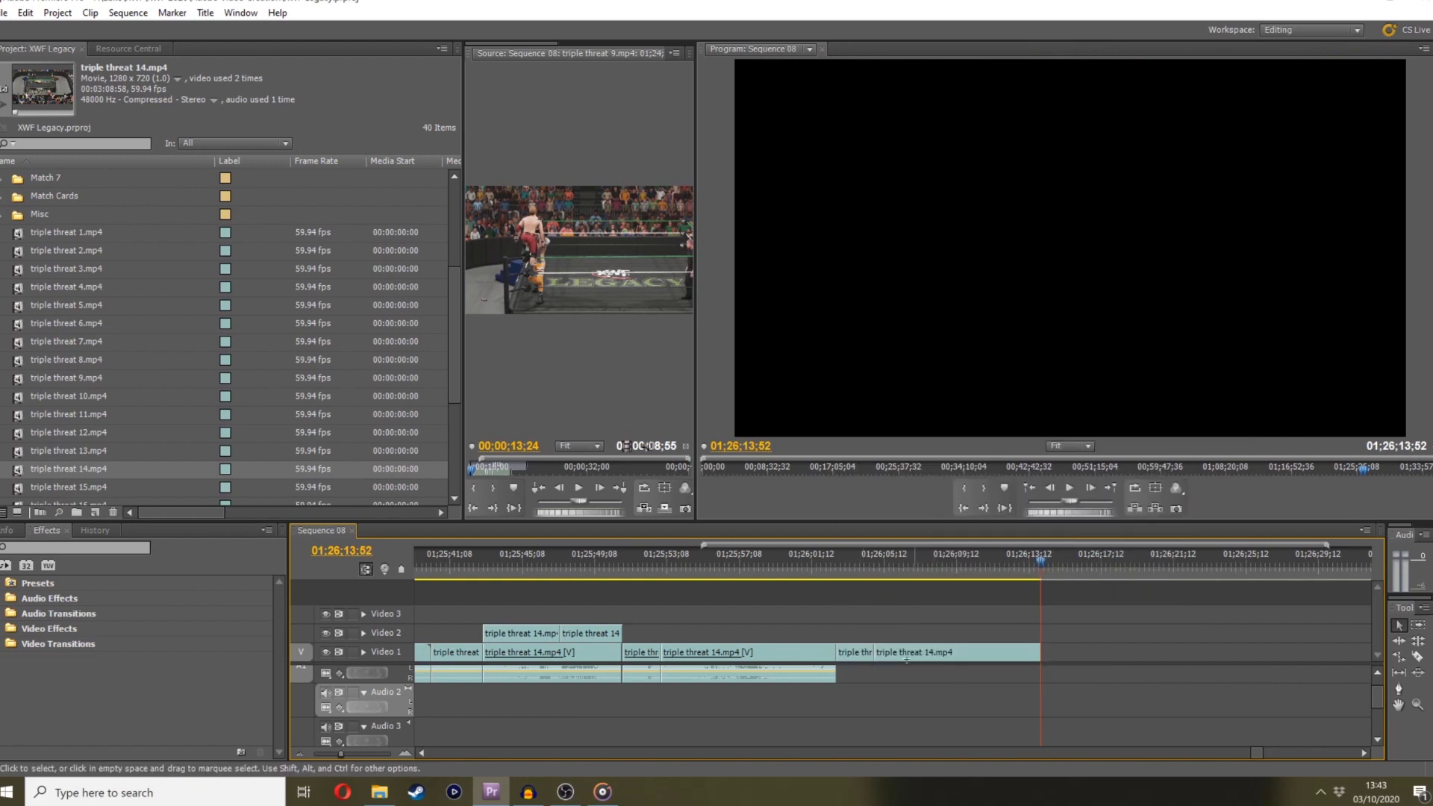
Move the last clip 14 video piece up onto Video 2
drag(848, 651, 722, 633)
click(659, 567)
key(space)
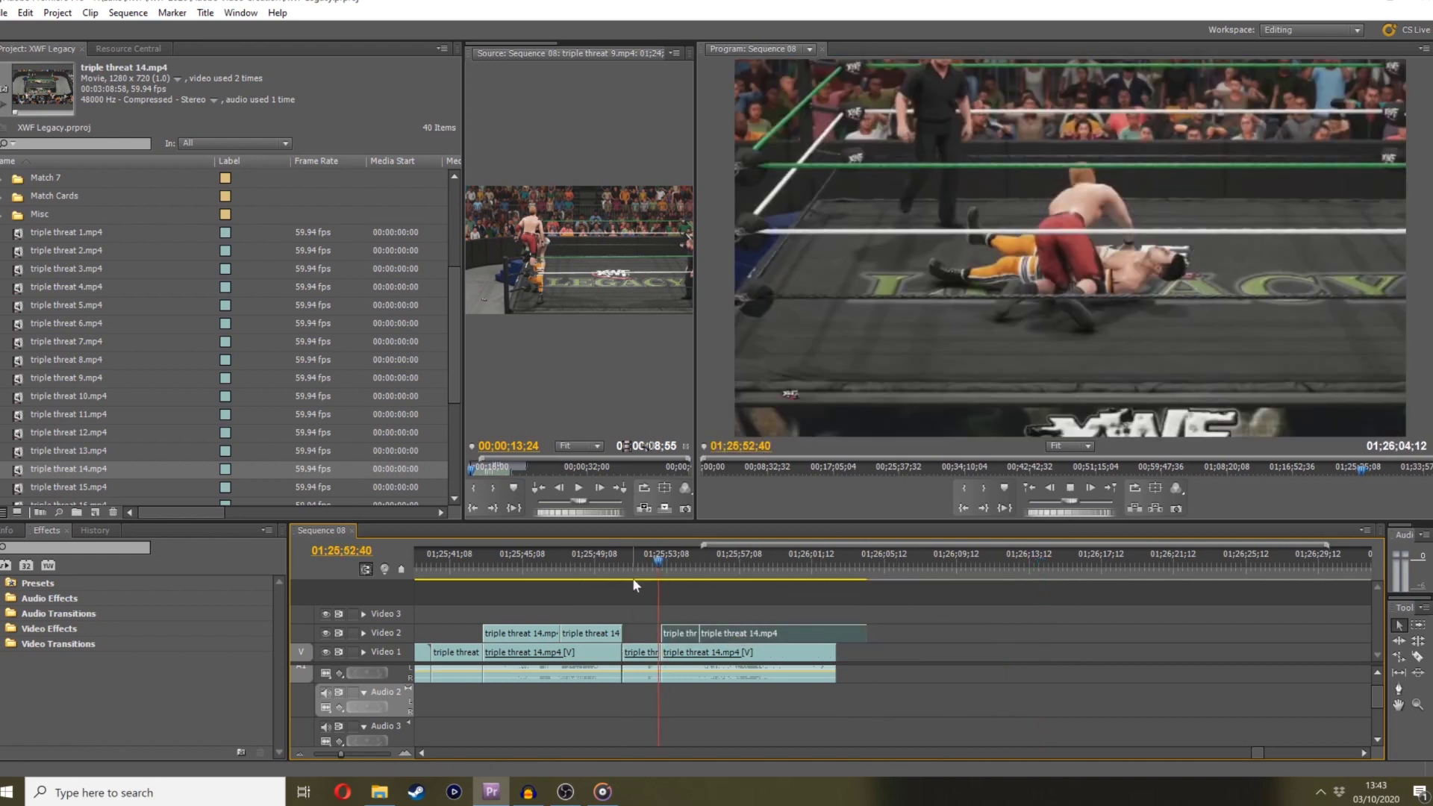
key(space)
Select the Video 2 clips and shift one 6 frames earlier
drag(776, 596, 635, 634)
key(space)
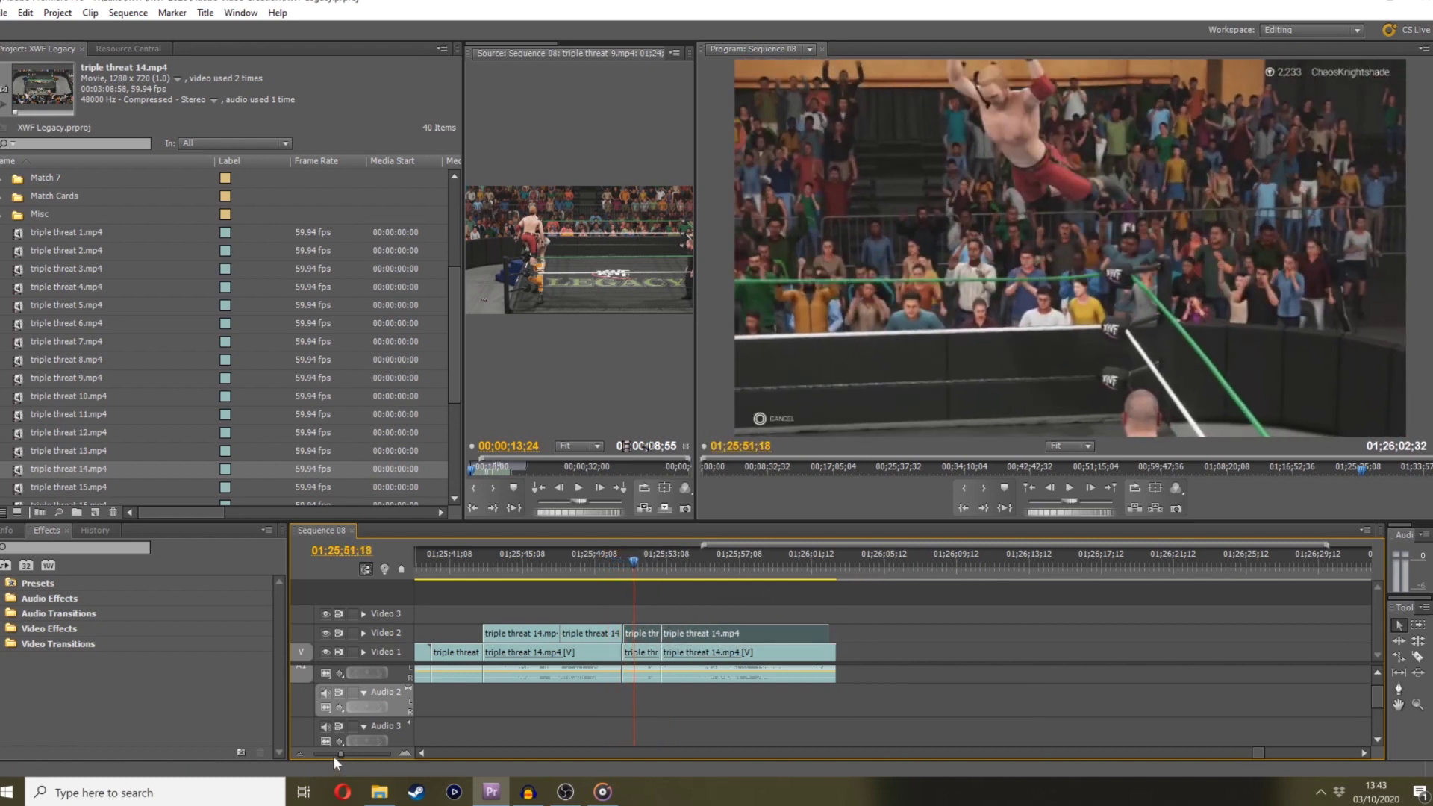
drag(333, 755, 353, 754)
drag(861, 636, 853, 636)
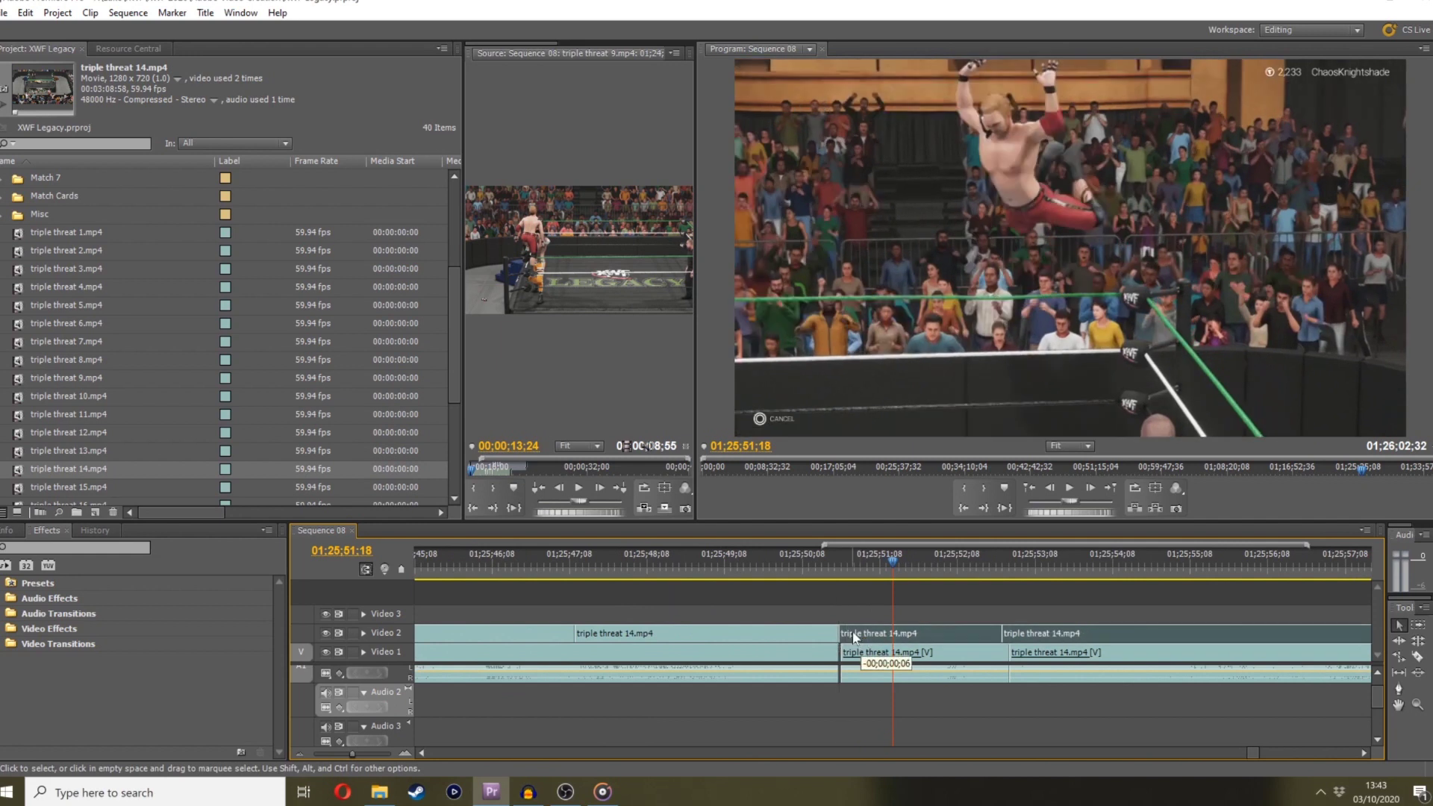
click(833, 558)
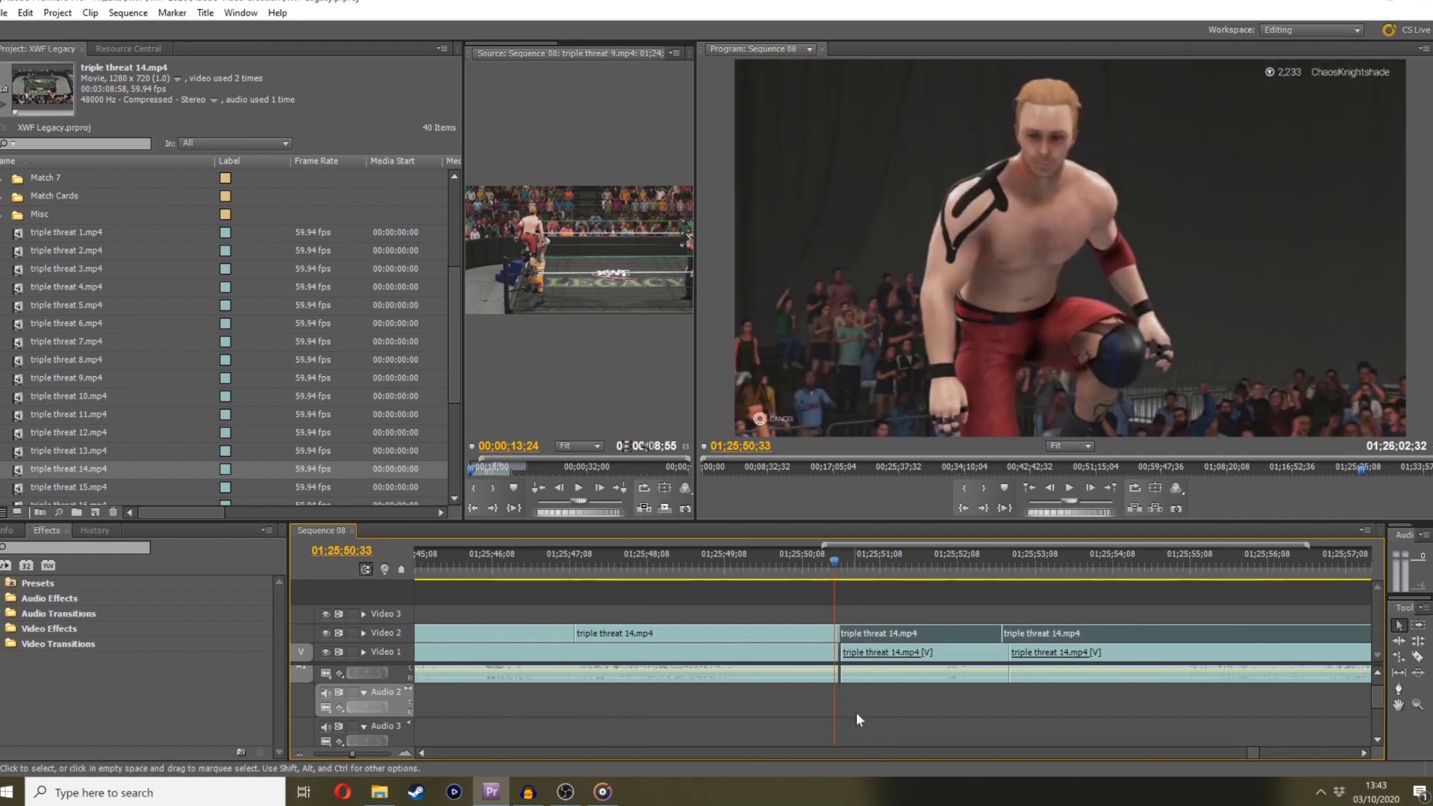
Nudge the Video 1 and audio clips slightly earlier to align, and play back from 01;25;49
drag(855, 713, 1060, 663)
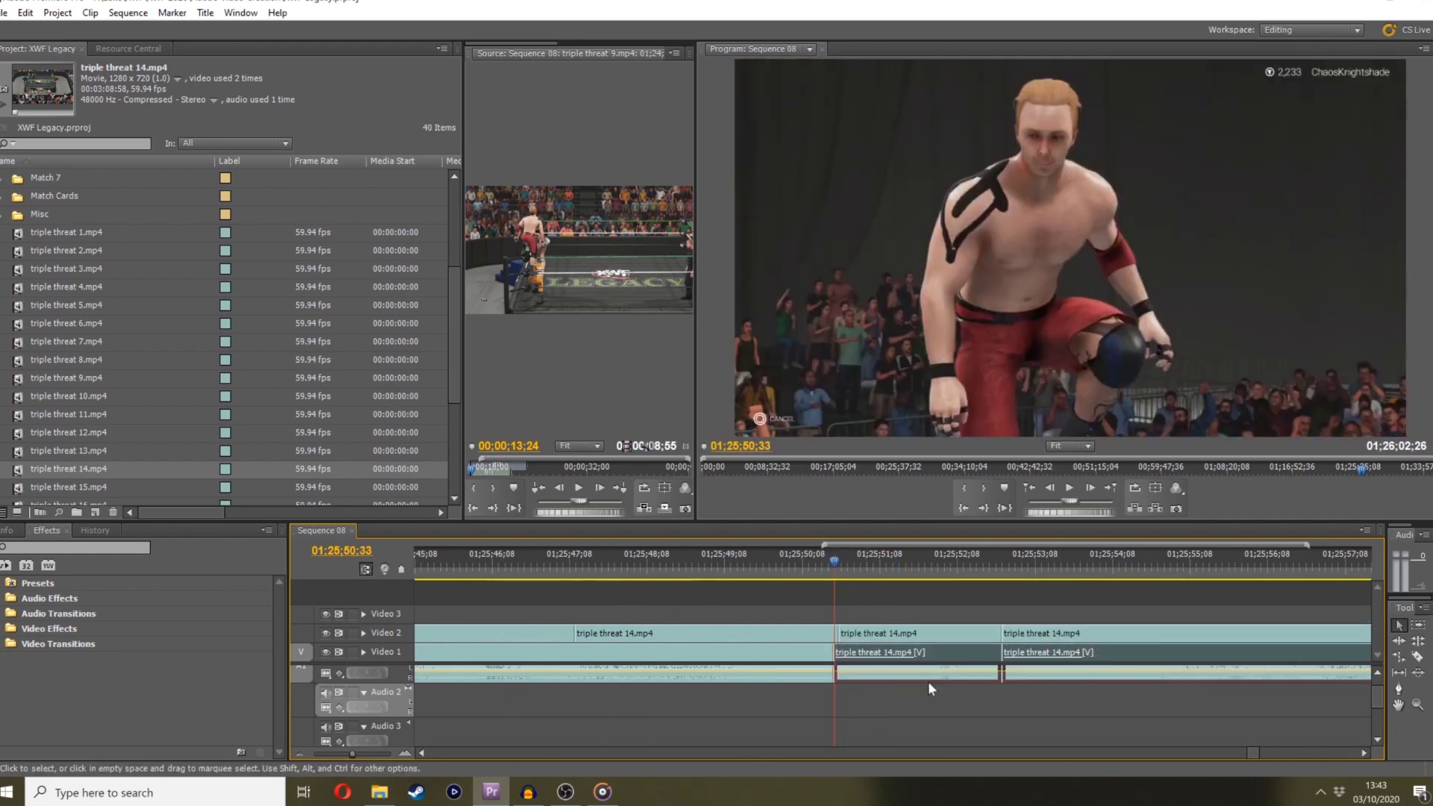
drag(922, 662, 900, 649)
click(788, 567)
key(space)
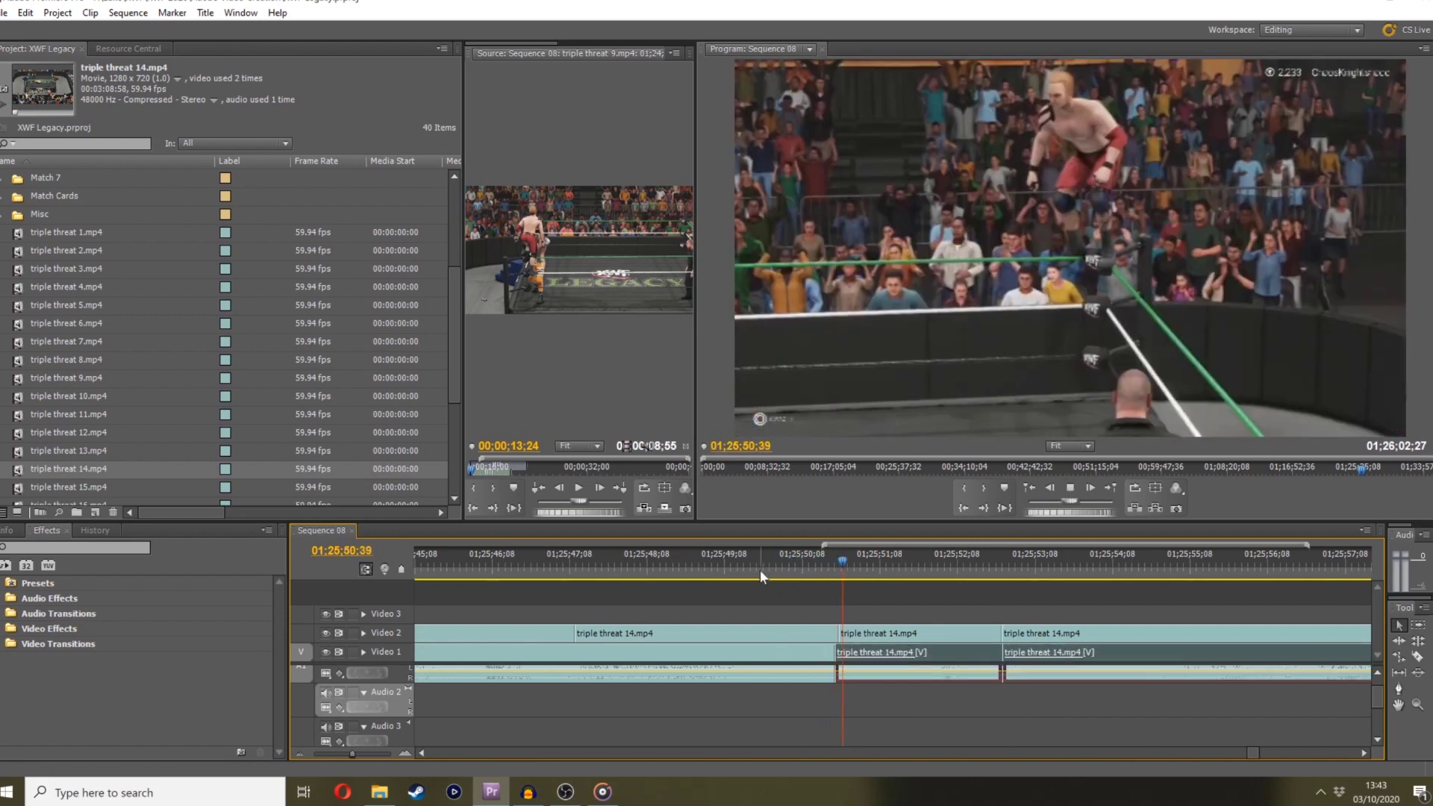
click(731, 572)
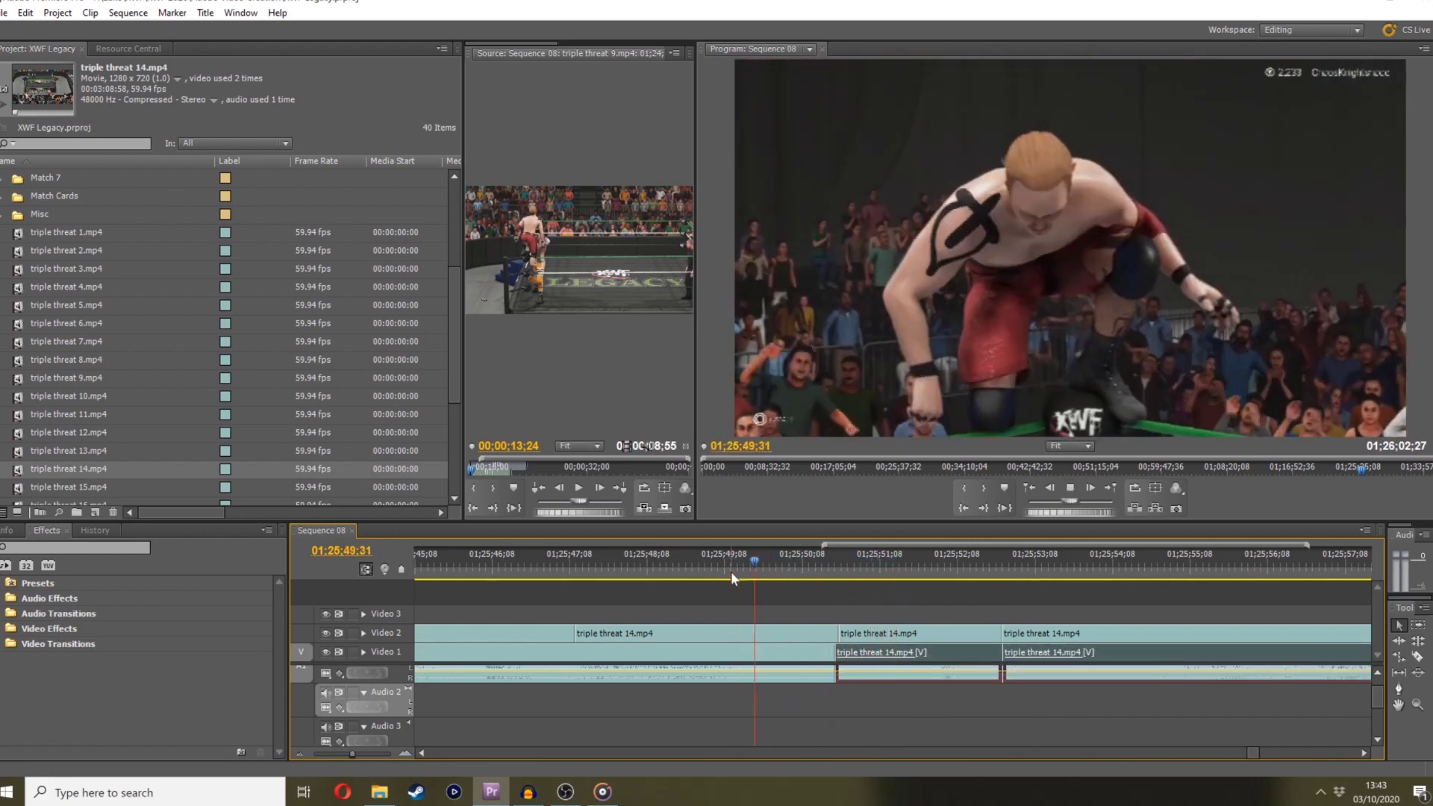
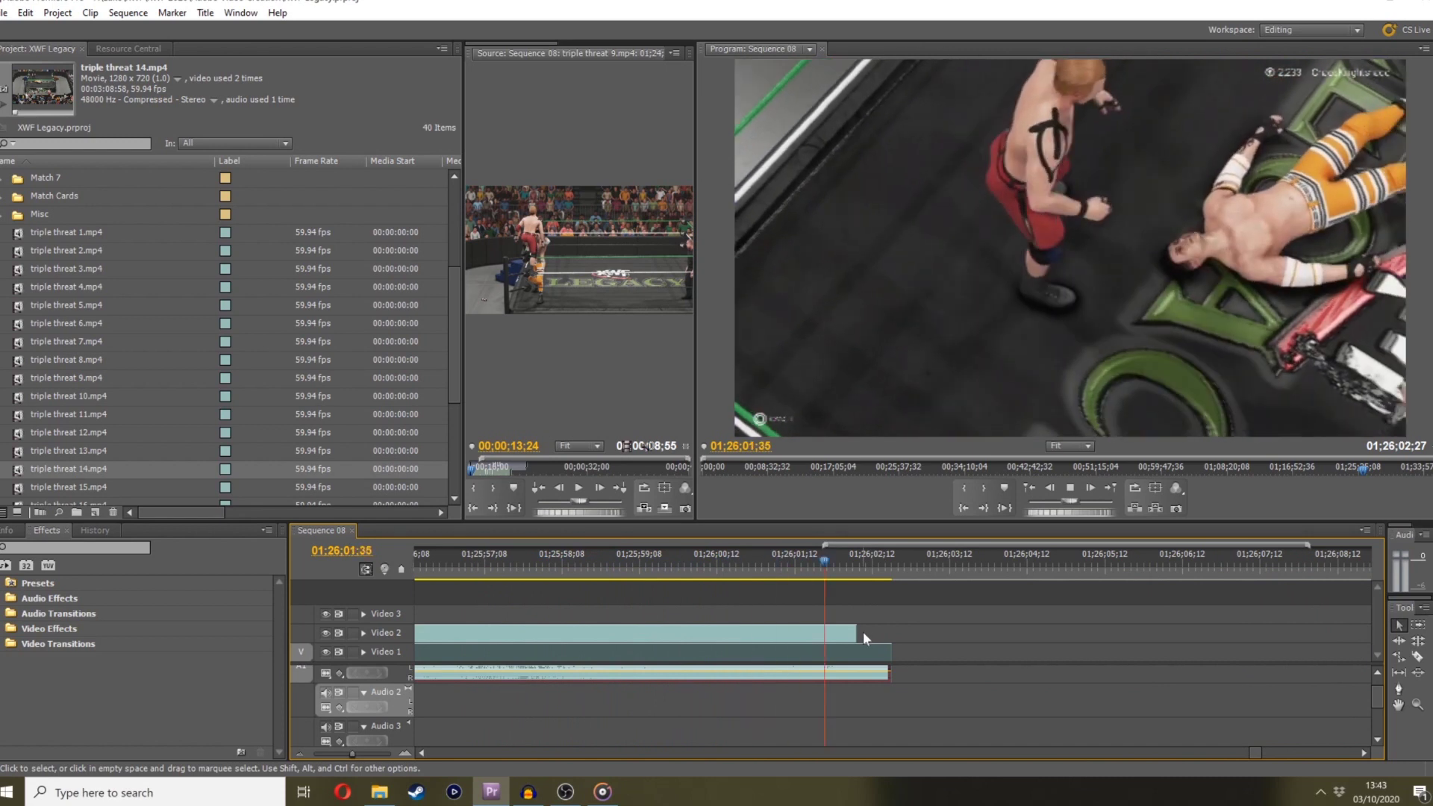
Trim triple threat 14.mp4 to end at 01;26;01;57 and add triple threat 15.mp4 after it
drag(897, 651, 884, 666)
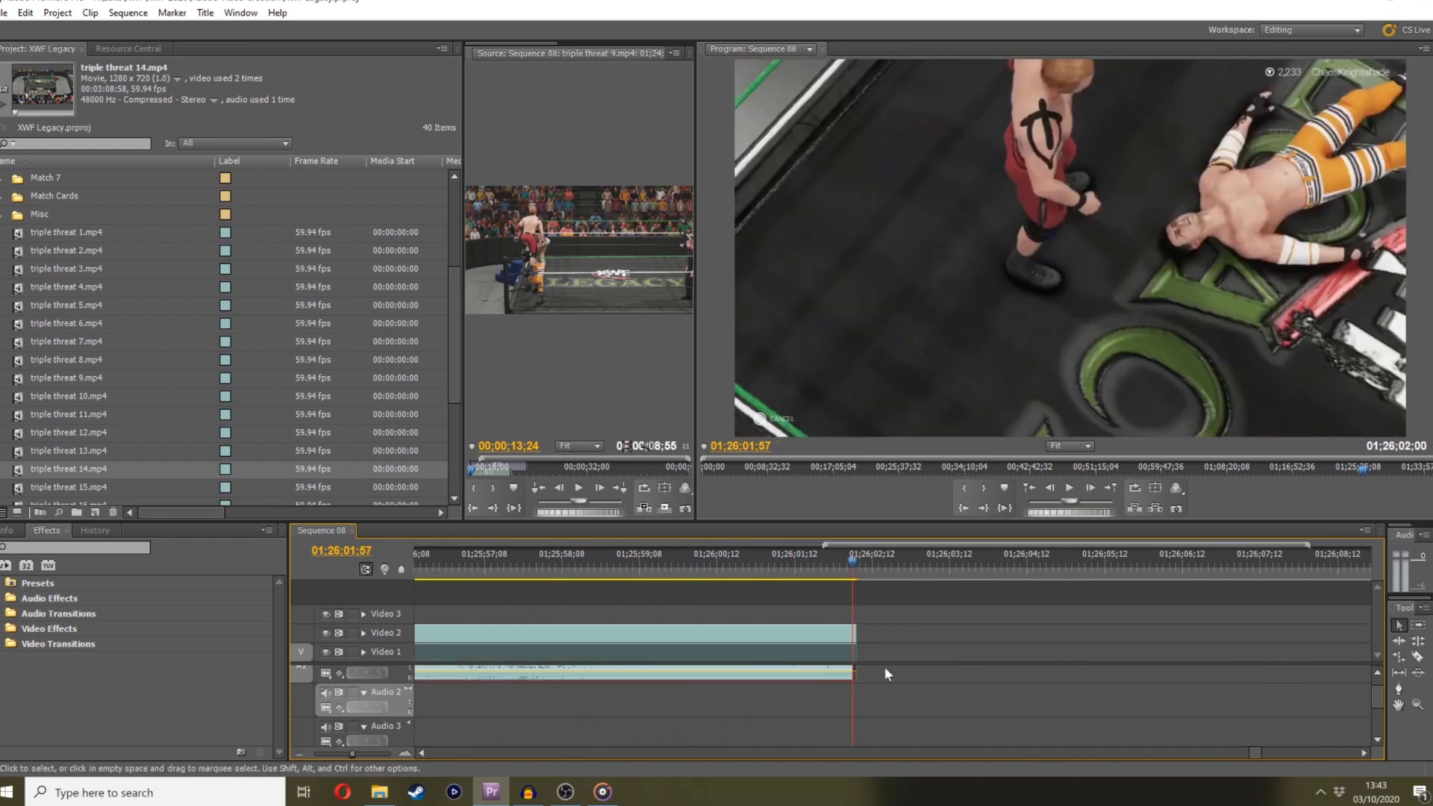
drag(74, 489, 911, 655)
Drop triple threat 15.mp4 on Video 1 and play back to find clip 14's cut point
click(891, 569)
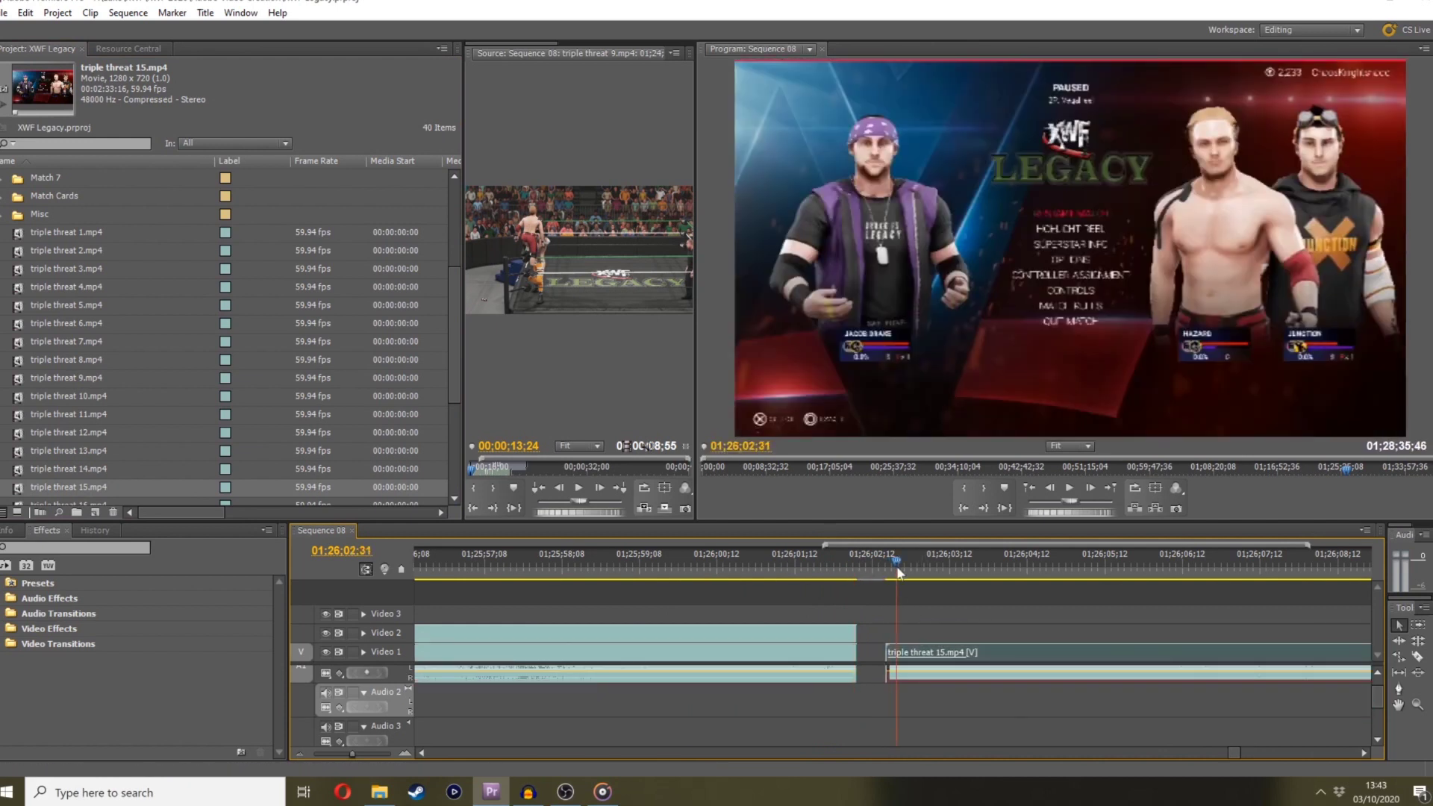
drag(914, 565, 1036, 522)
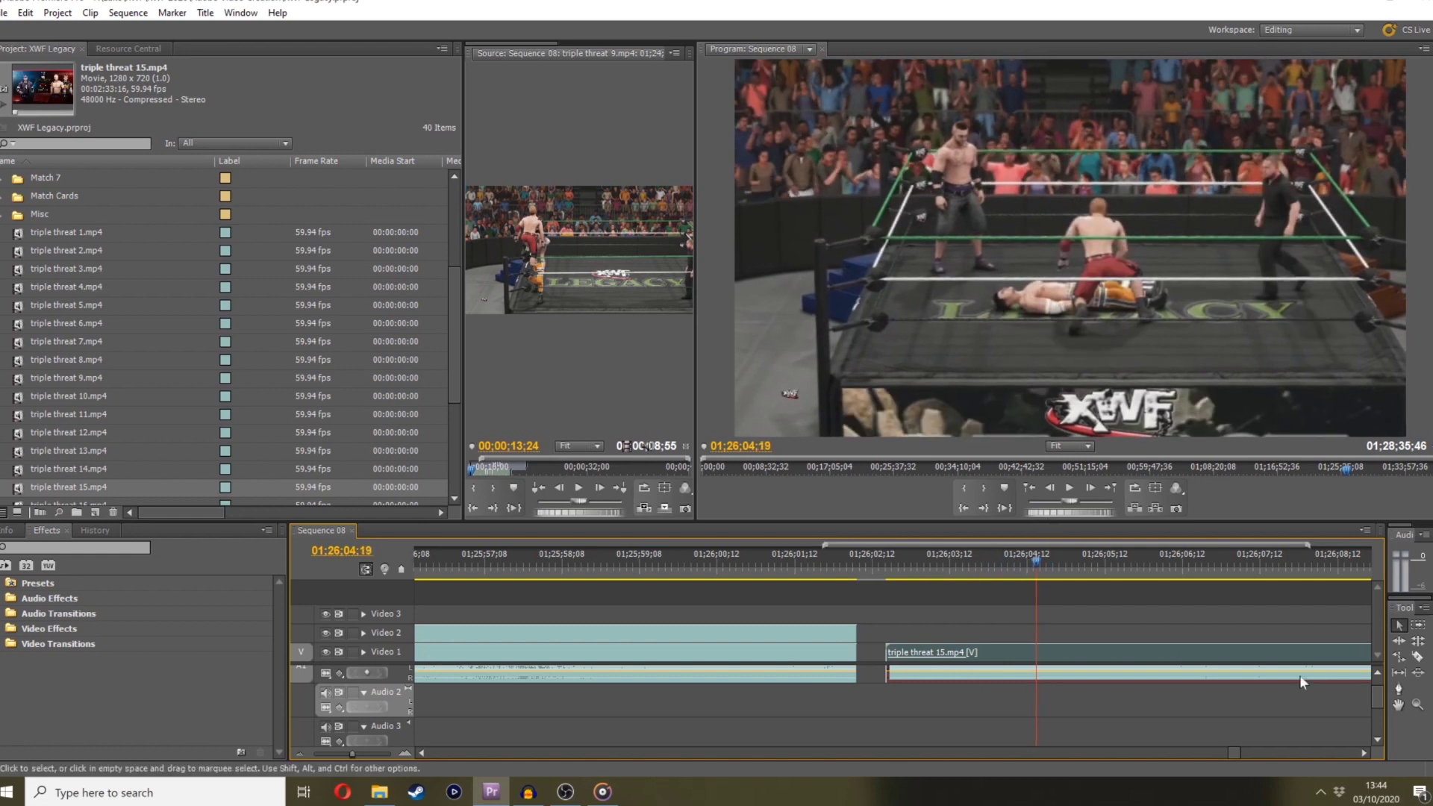
click(1361, 752)
drag(355, 755, 351, 754)
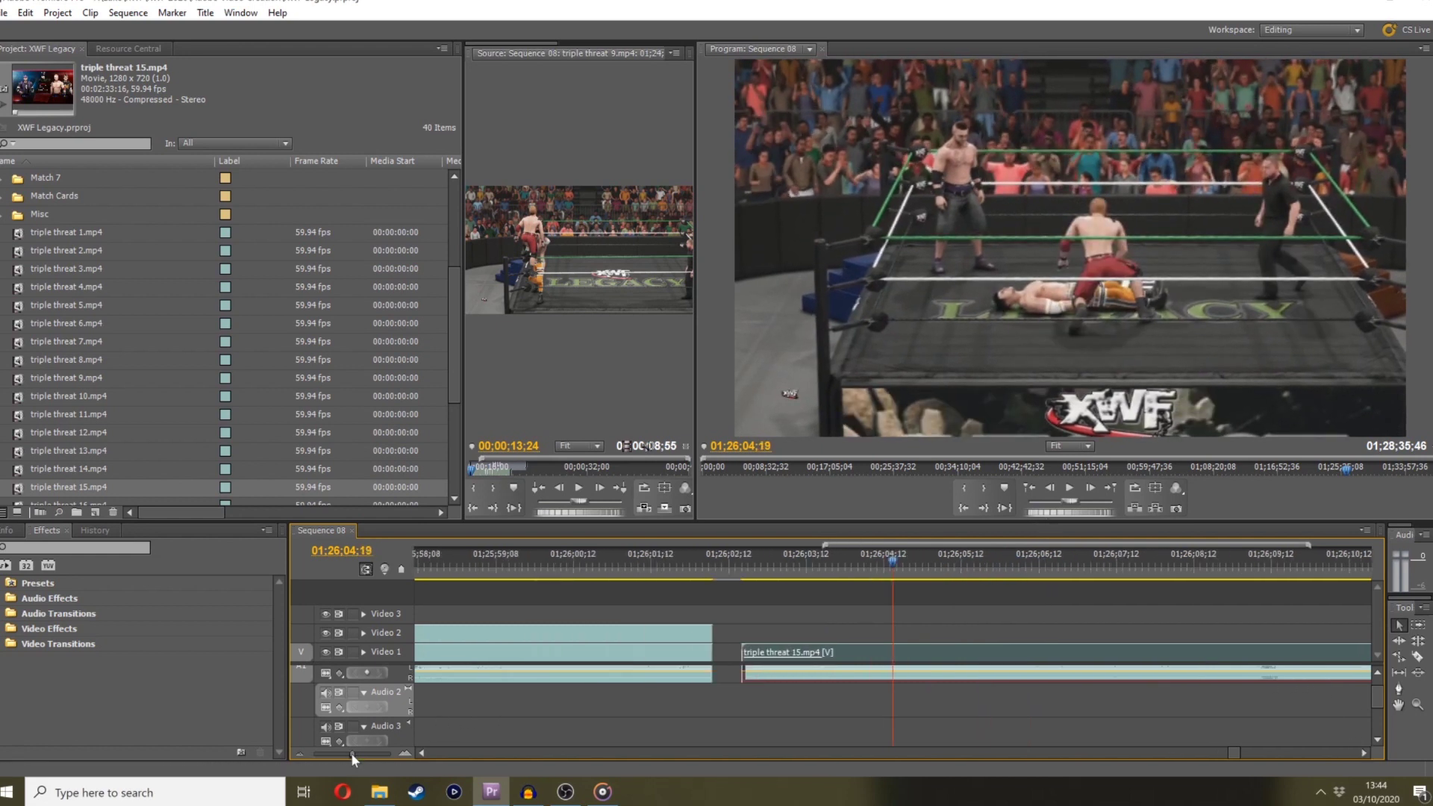
drag(896, 571, 1221, 492)
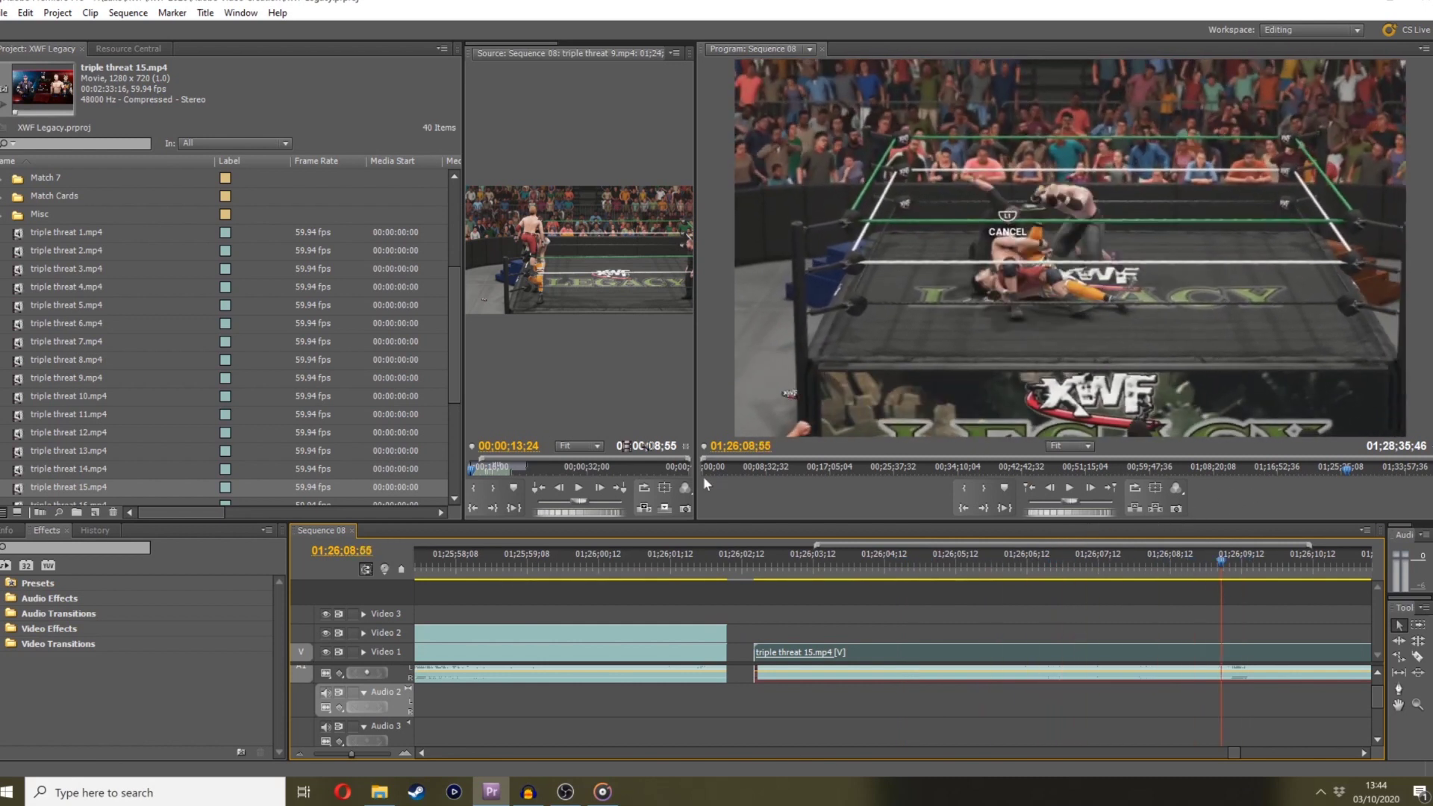
drag(686, 570, 422, 722)
drag(351, 753, 337, 754)
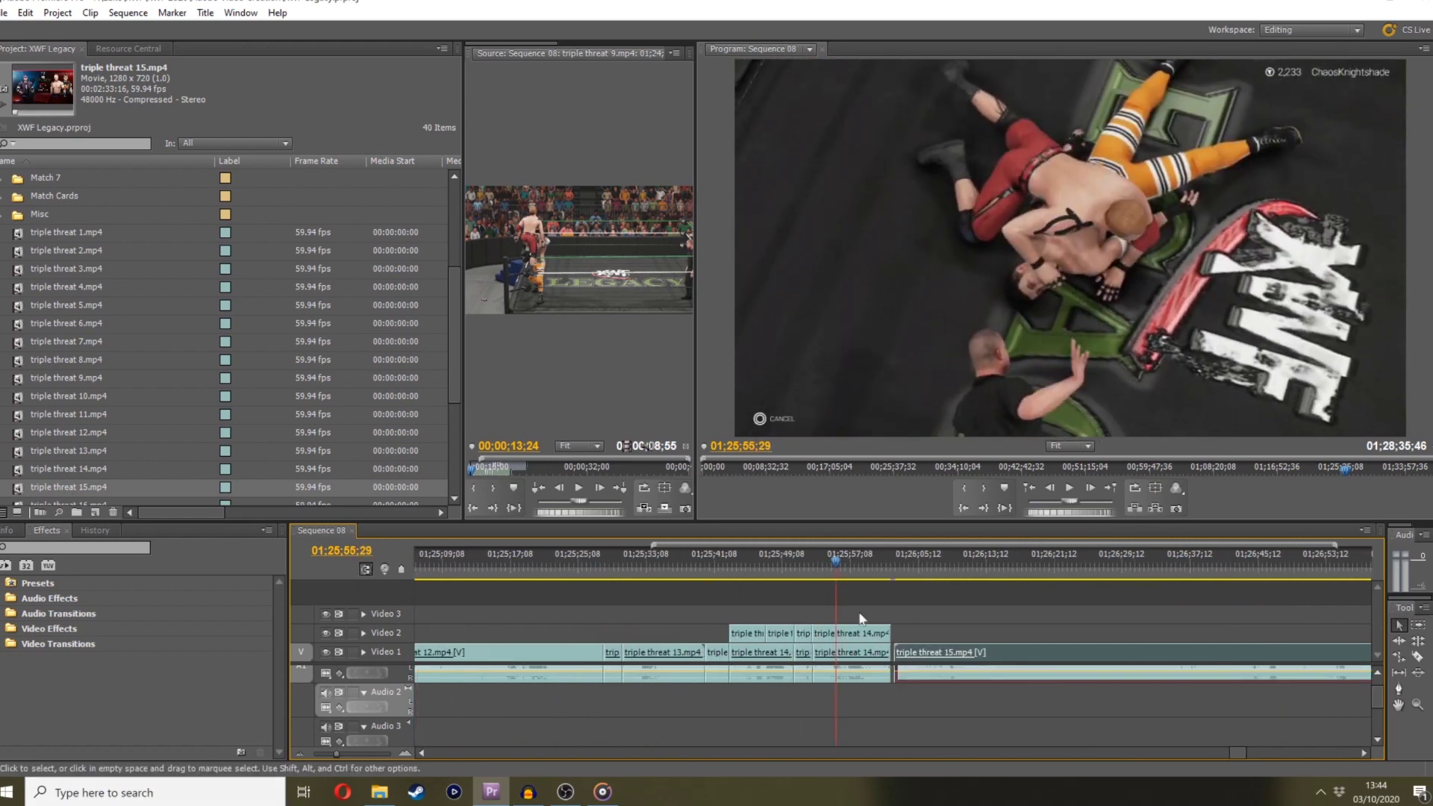
drag(815, 555, 804, 553)
key(space)
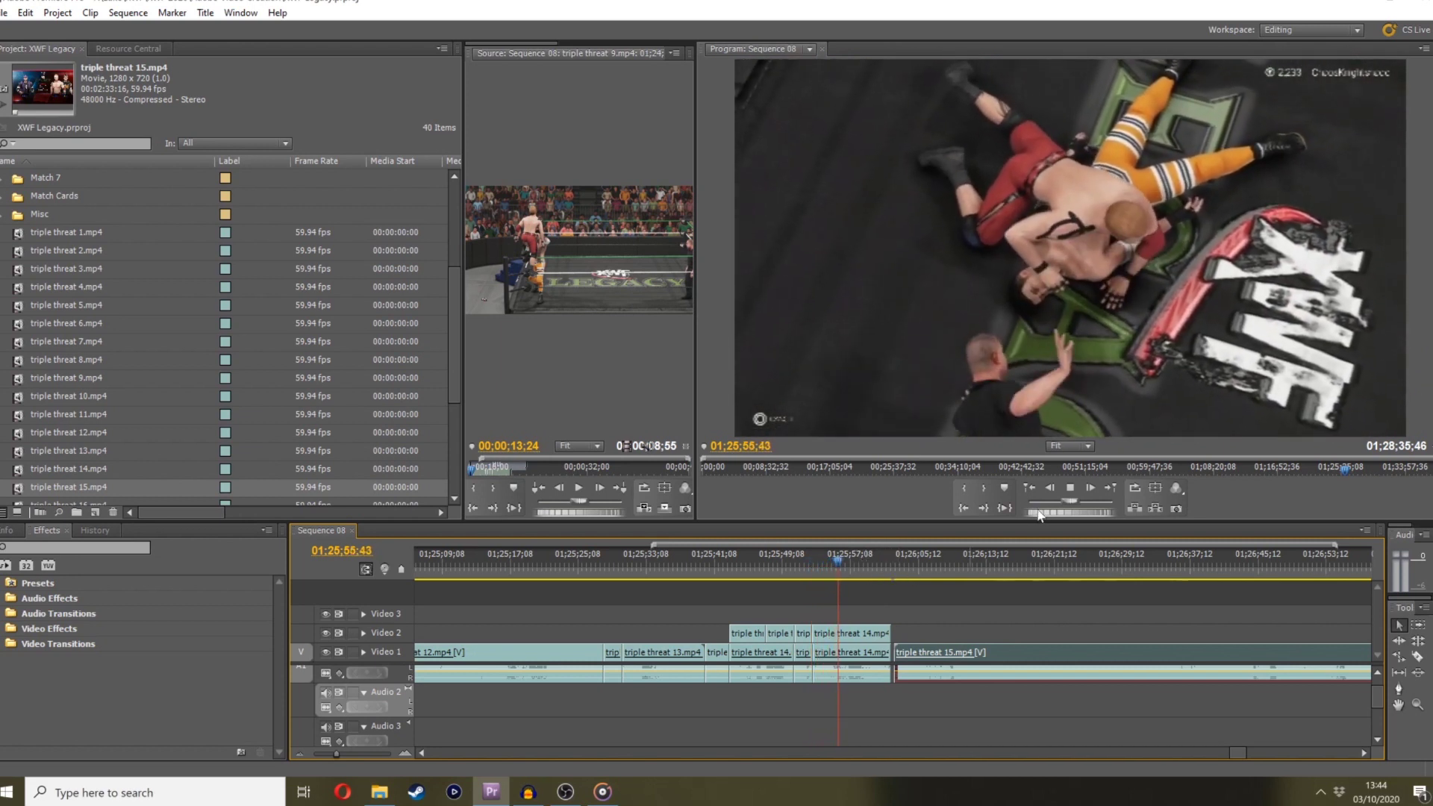
key(space)
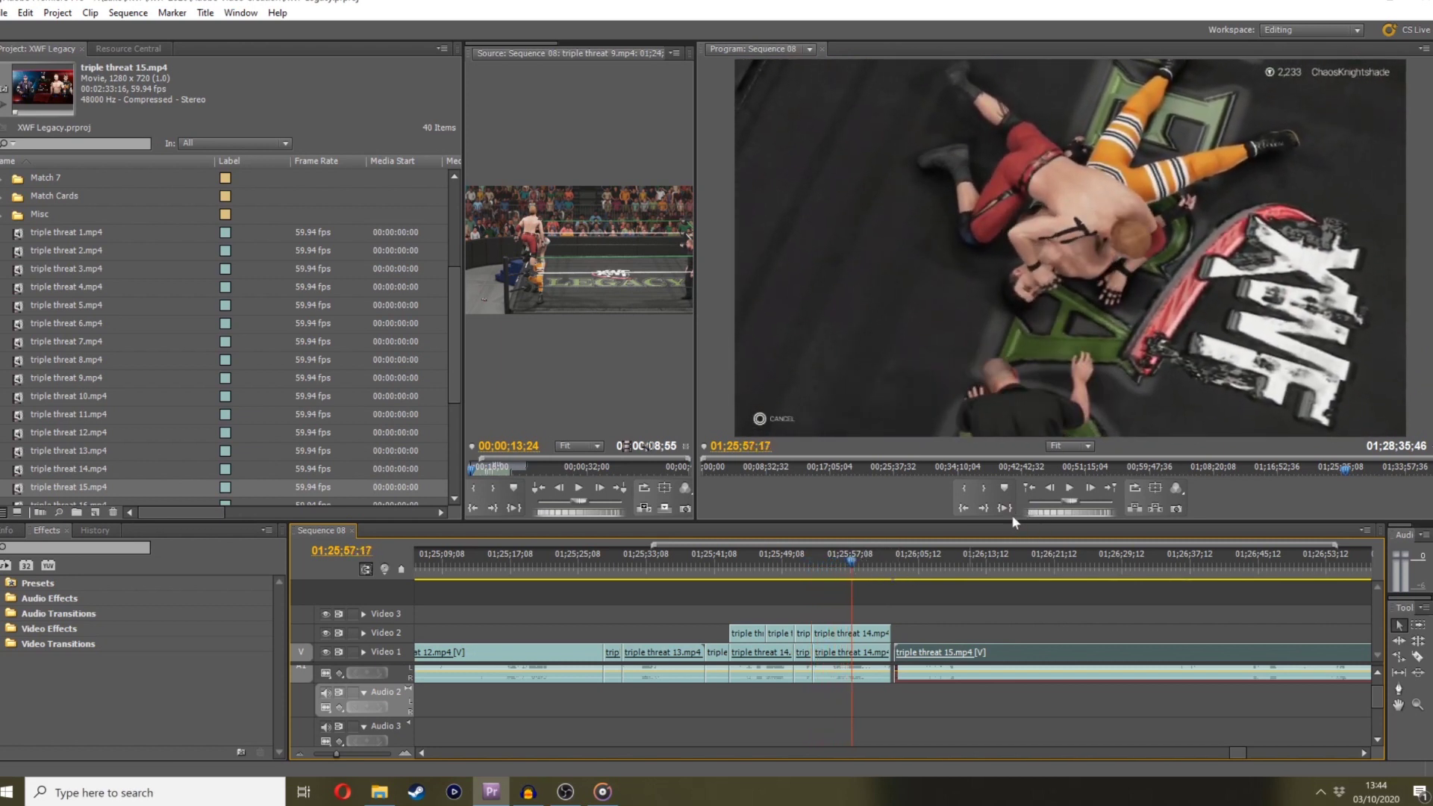
Trim both Video 2 and Video 1 clip 14 ends to the playhead and butt clip 15 against them
drag(889, 629, 852, 632)
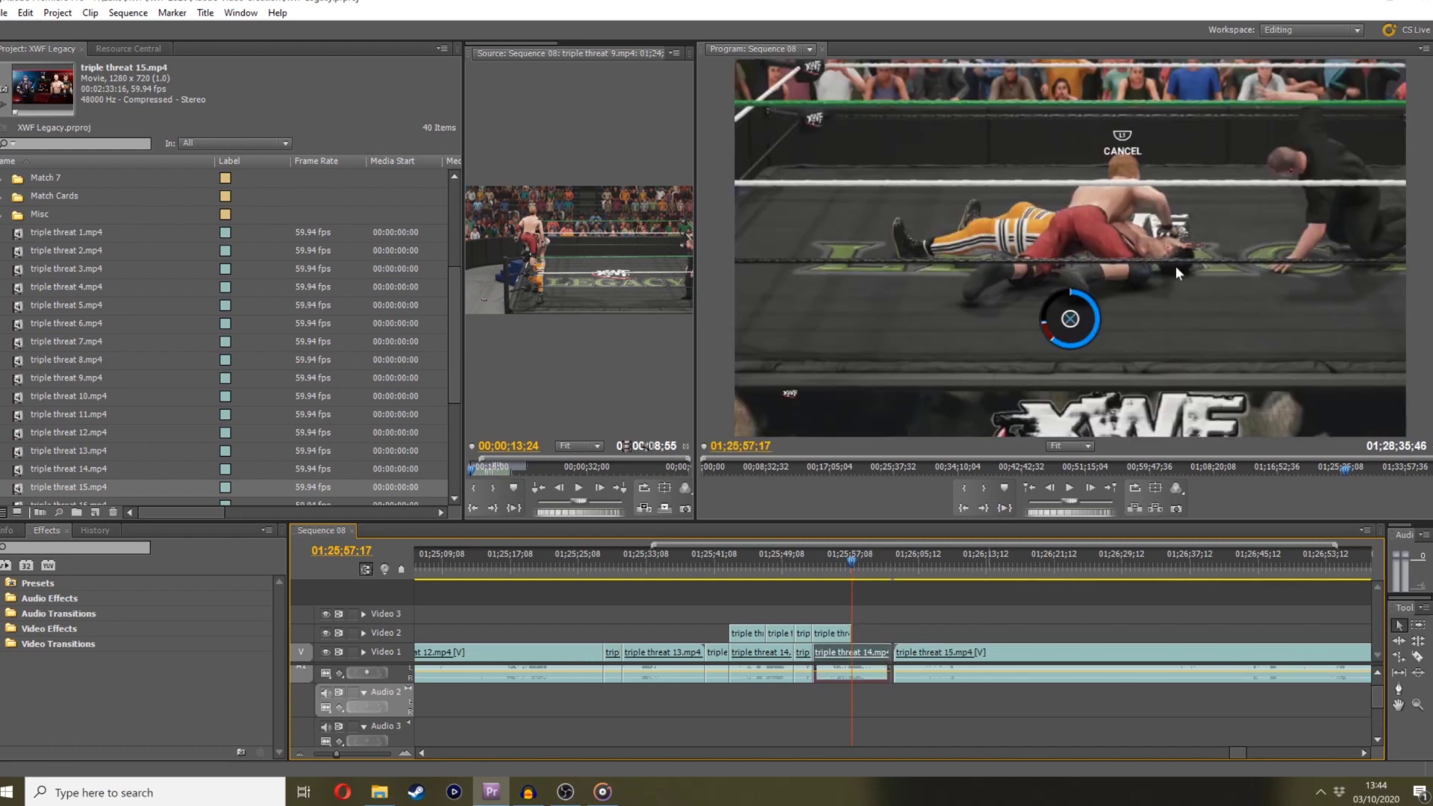
drag(889, 651, 851, 651)
drag(901, 570, 954, 571)
drag(1041, 514, 1067, 515)
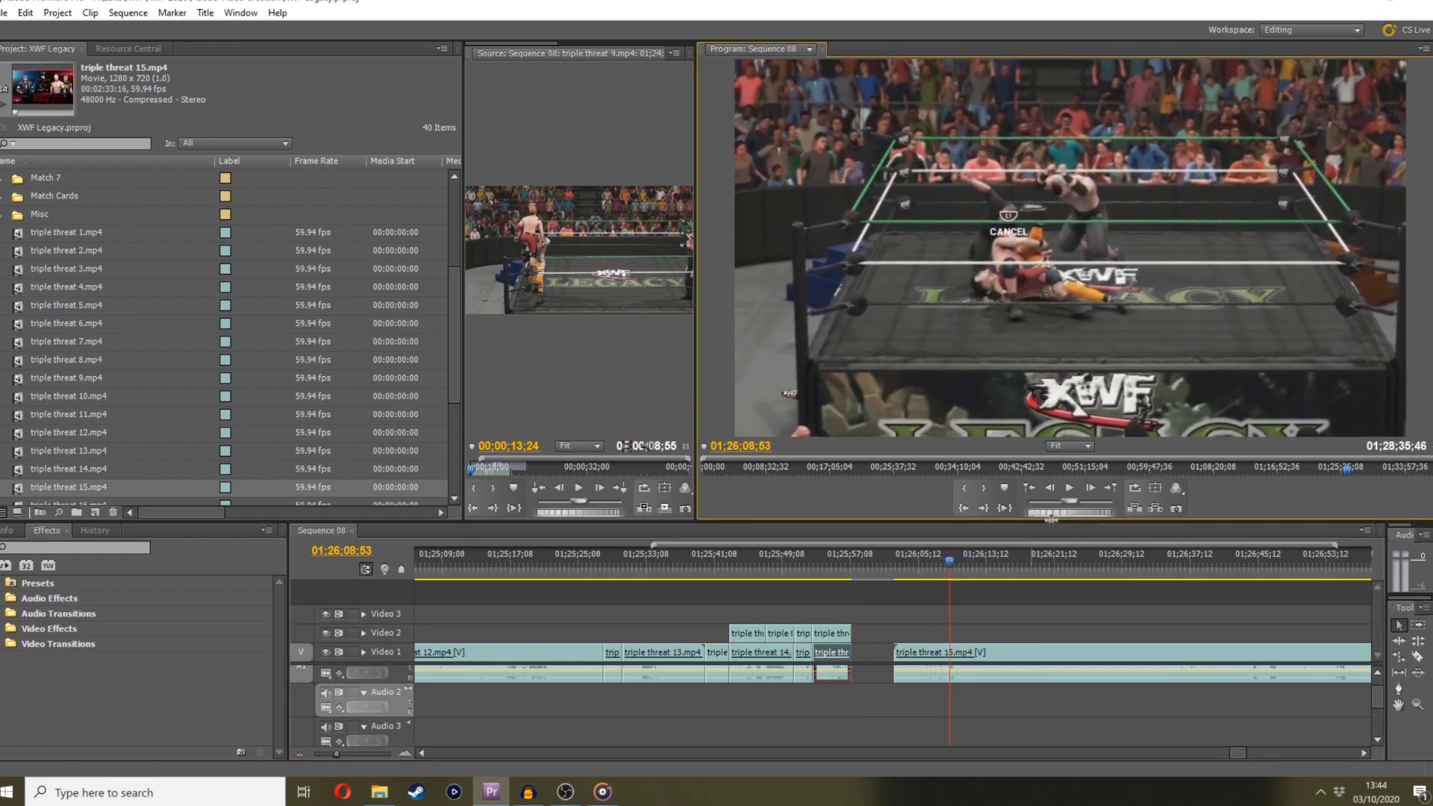
drag(894, 649, 879, 662)
click(847, 565)
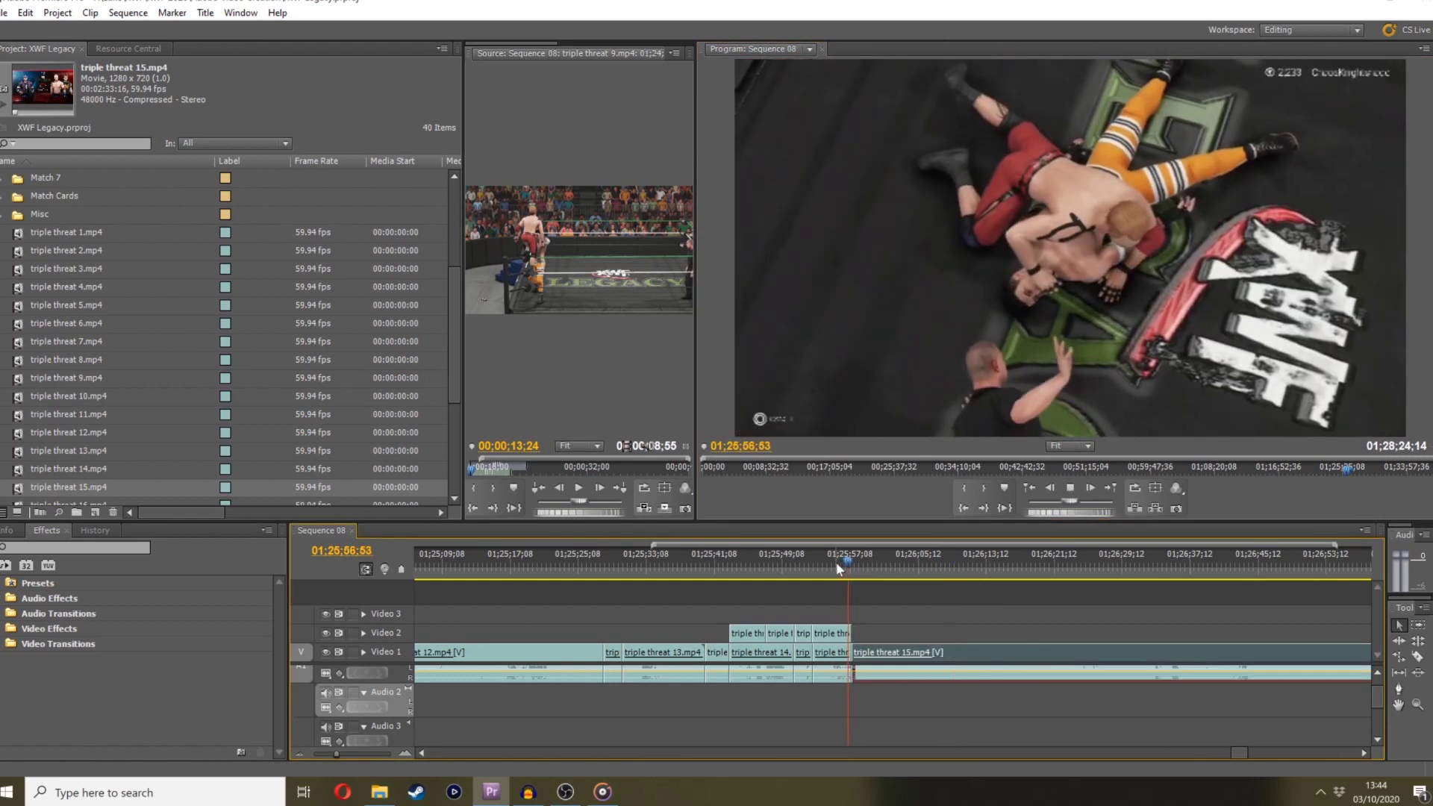
Play back across the join between clips 14 and 15 to review the edit
click(859, 570)
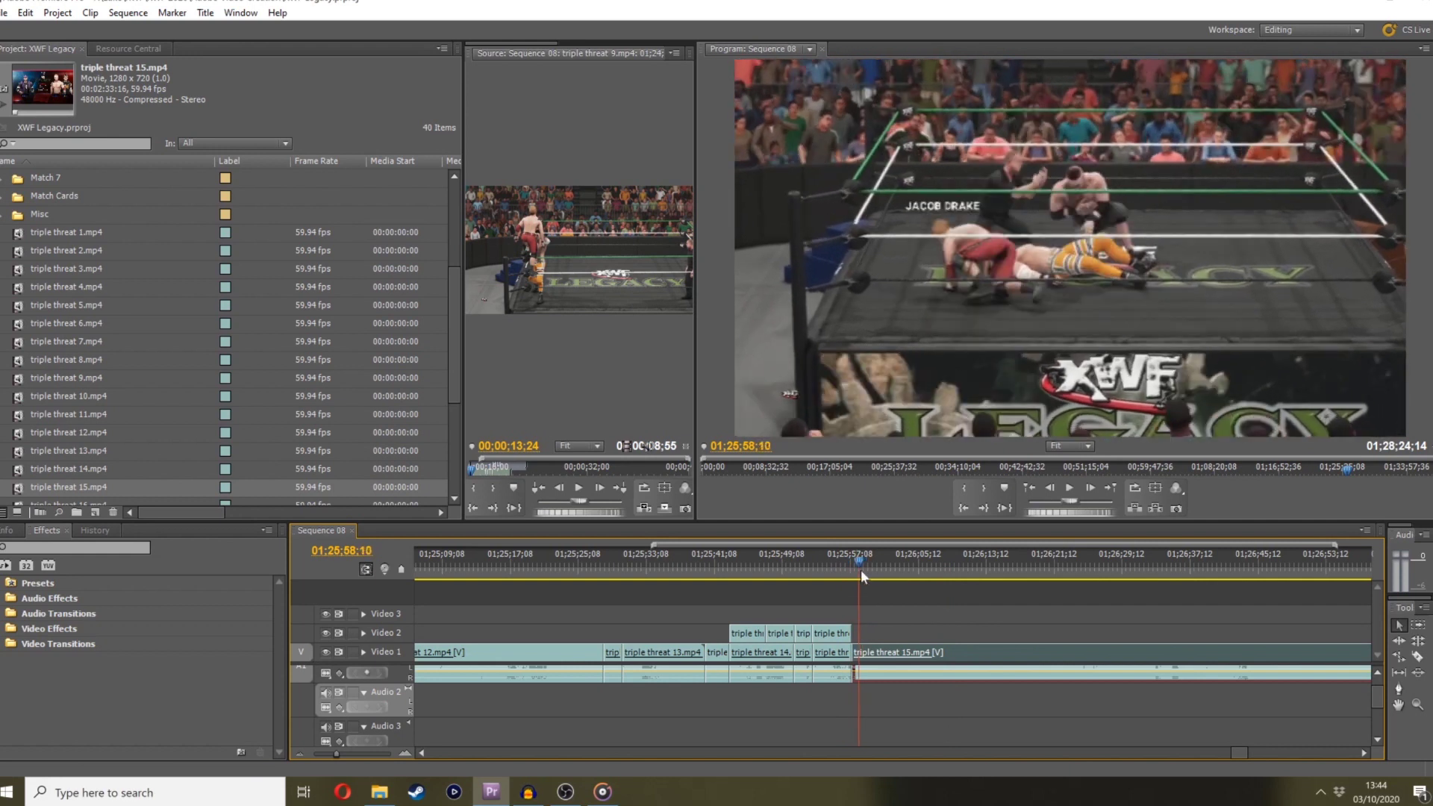
drag(861, 570, 849, 572)
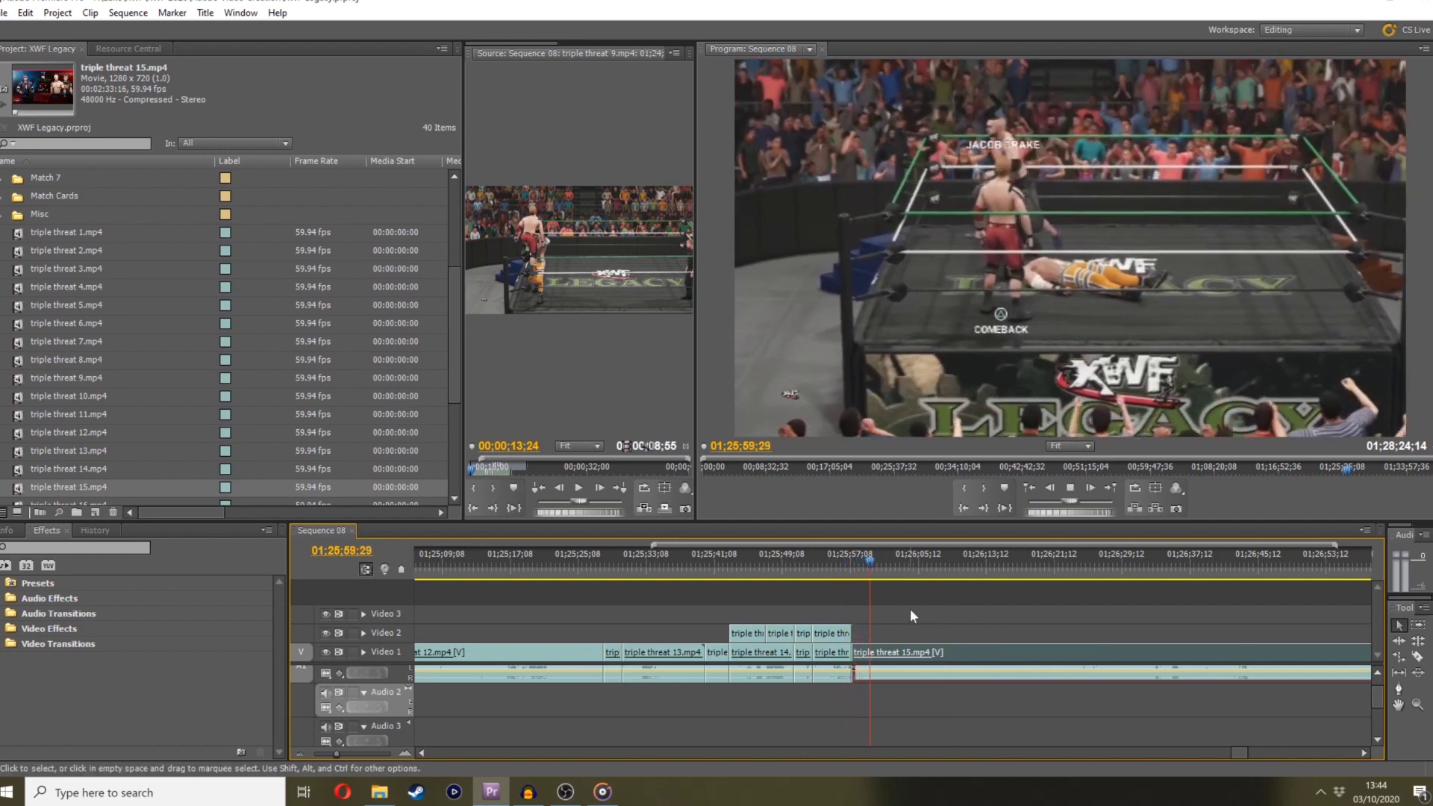
click(868, 574)
drag(865, 571, 852, 568)
key(space)
click(1363, 753)
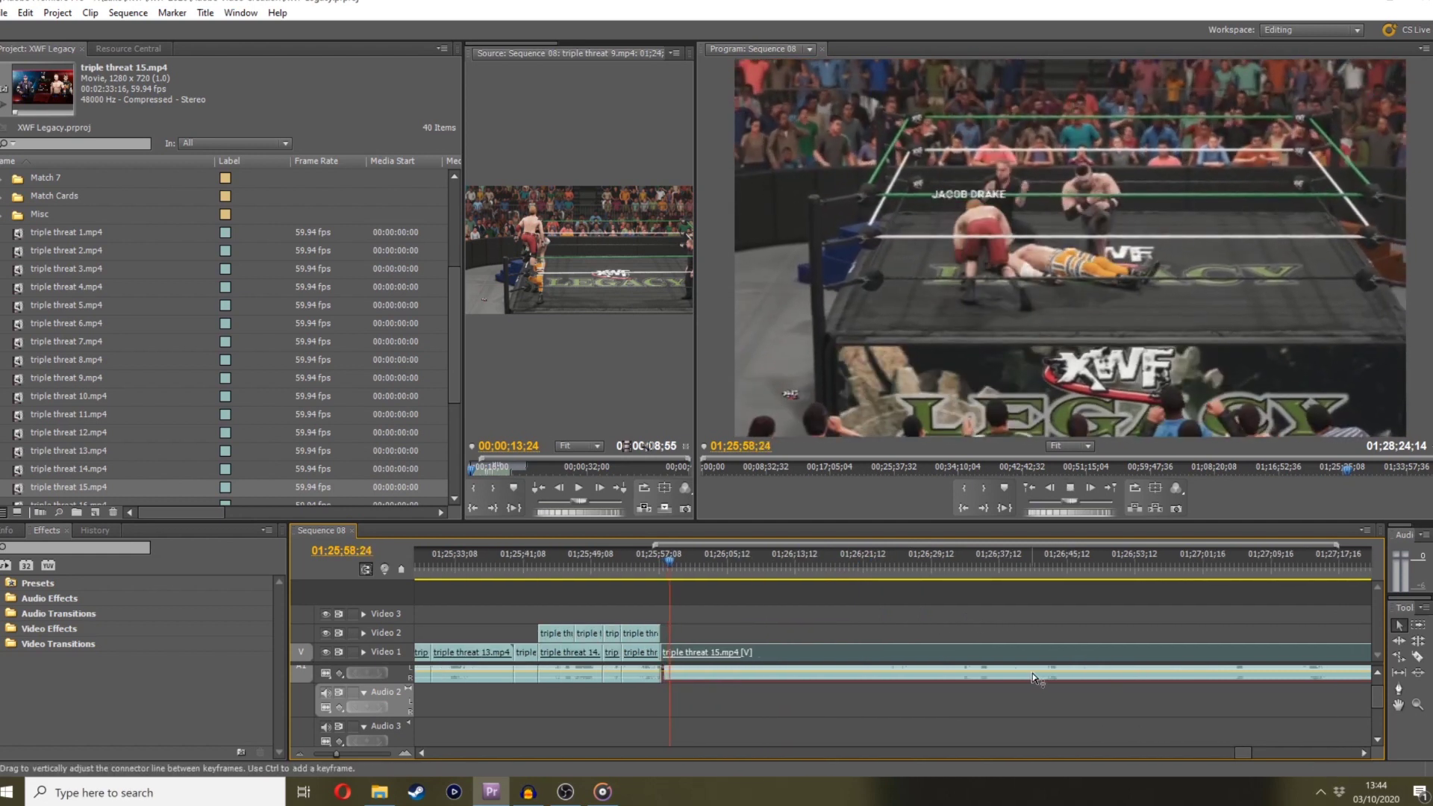
key(space)
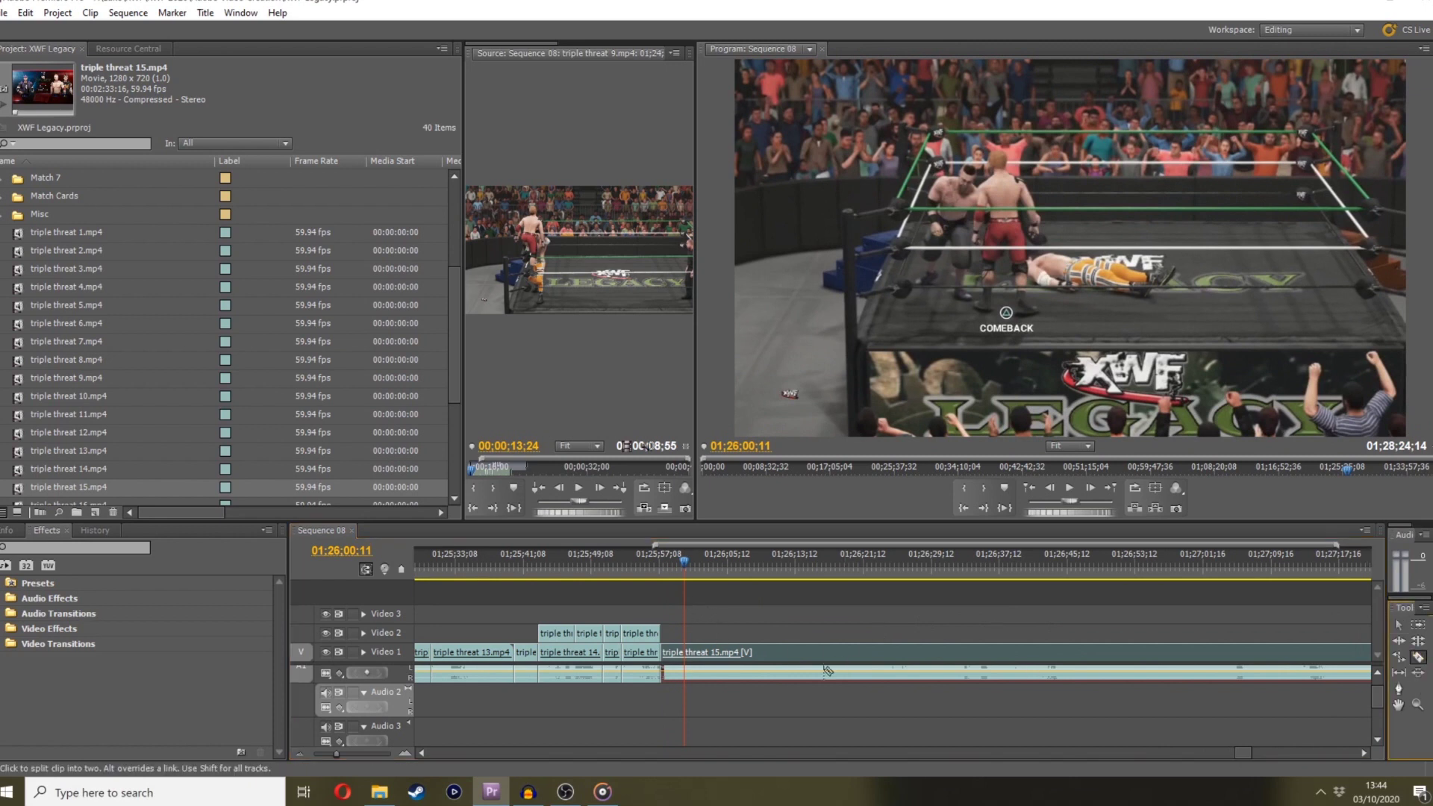
Razor-split triple threat 15.mp4 near its start and replay the opening
click(684, 652)
drag(682, 567, 812, 512)
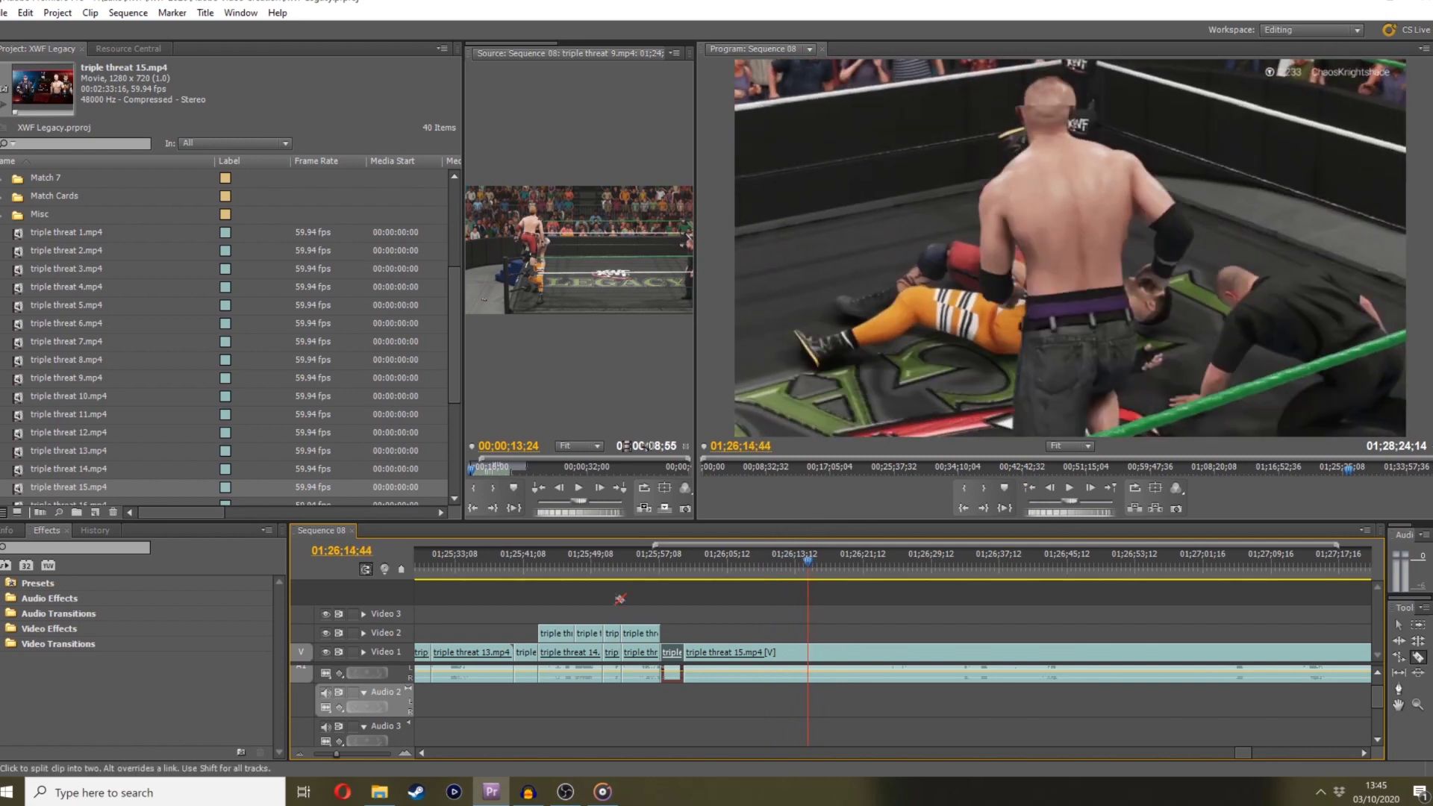
drag(696, 580, 662, 576)
key(space)
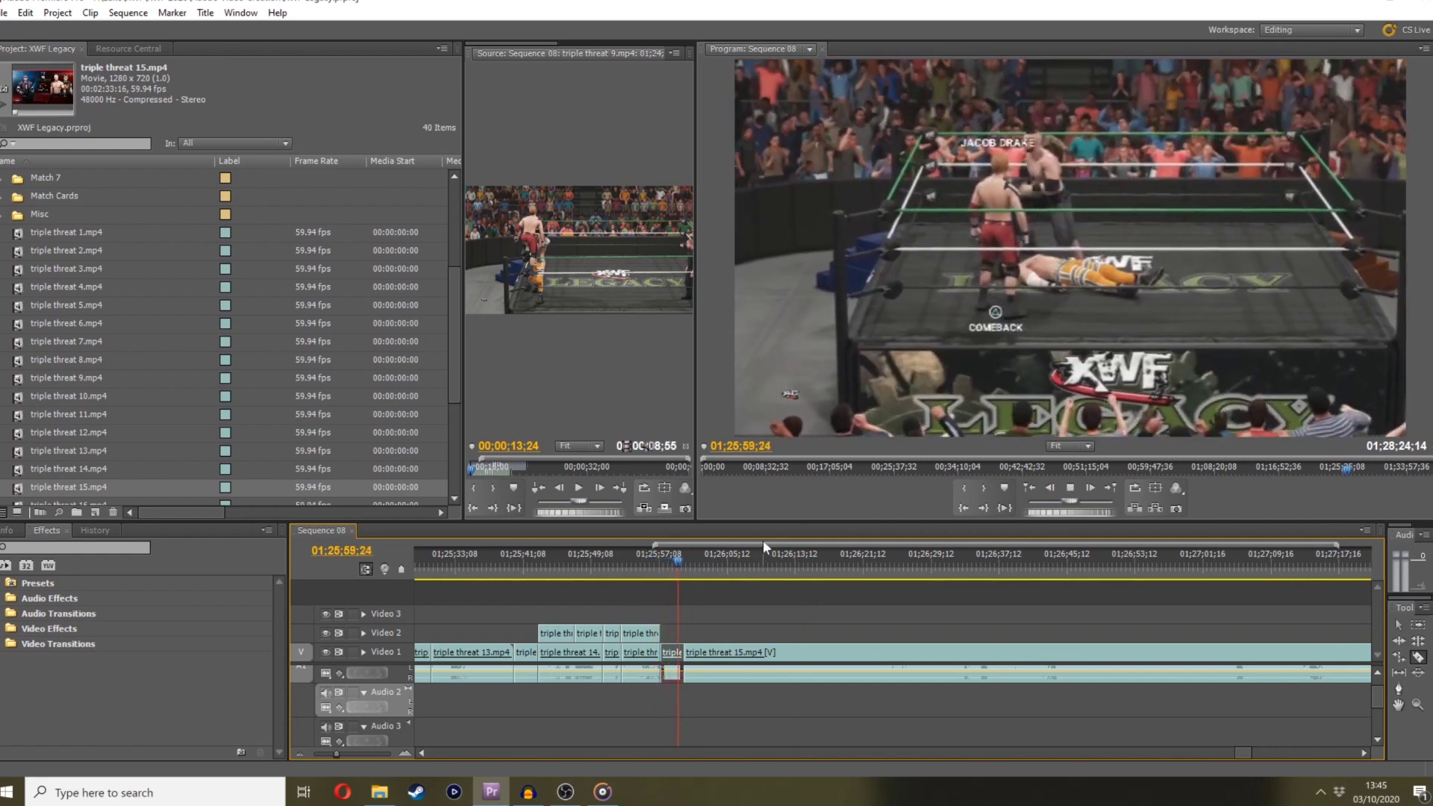
key(space)
Find the ending point near 01;27;00 and split clip 15 there
drag(687, 568, 949, 450)
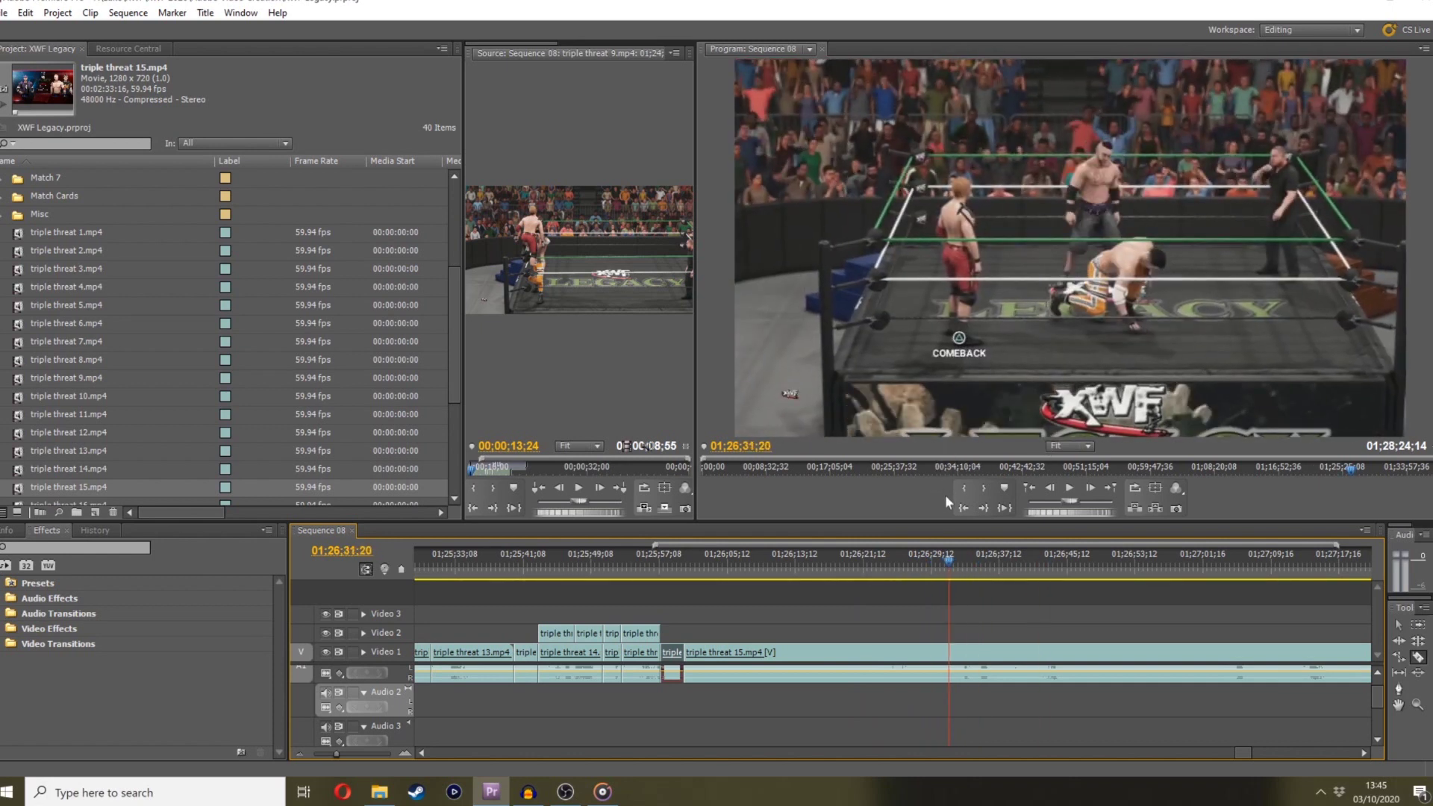
drag(952, 563, 1176, 476)
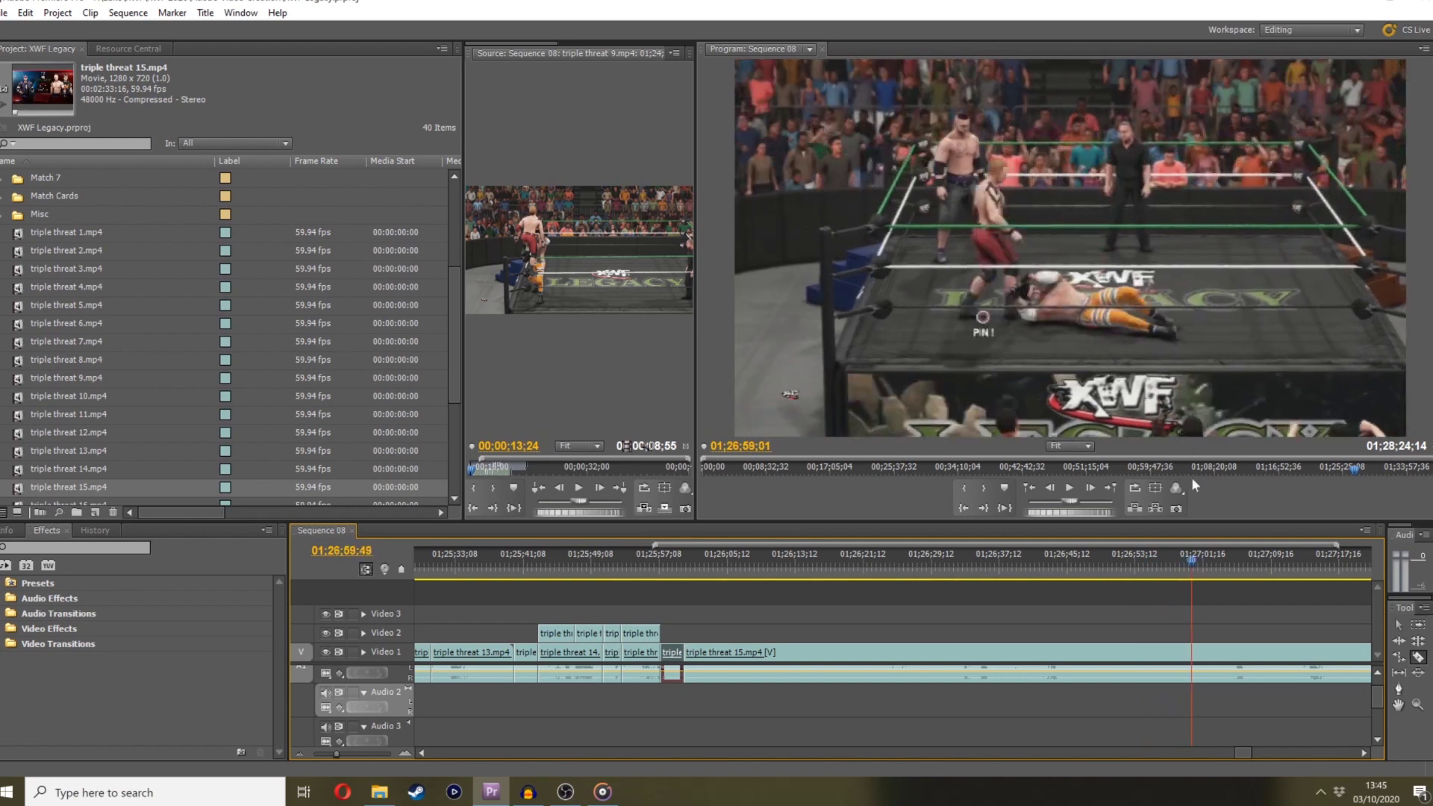
drag(334, 756, 331, 754)
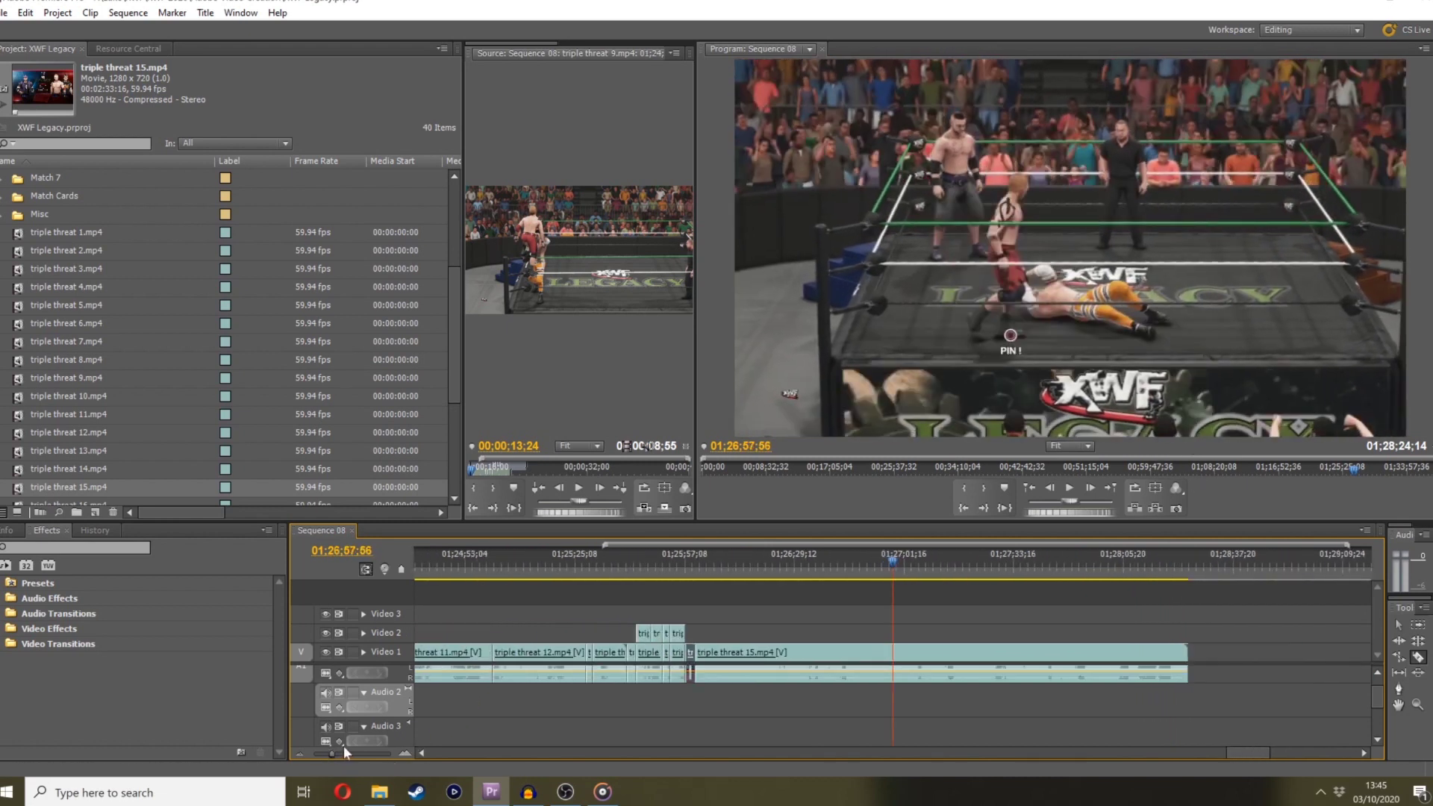
click(905, 567)
drag(903, 565, 1141, 444)
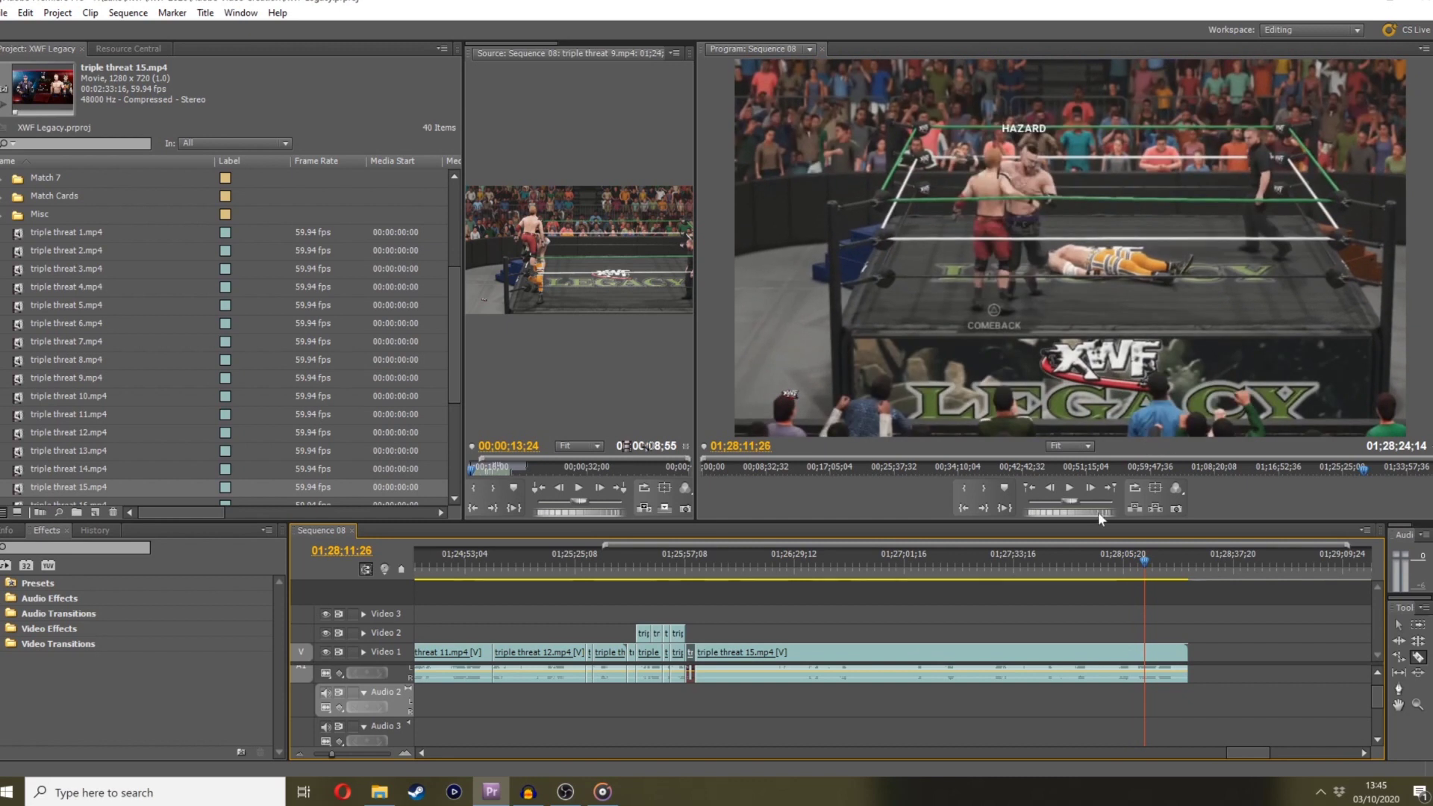
drag(1098, 511, 1086, 513)
click(1144, 648)
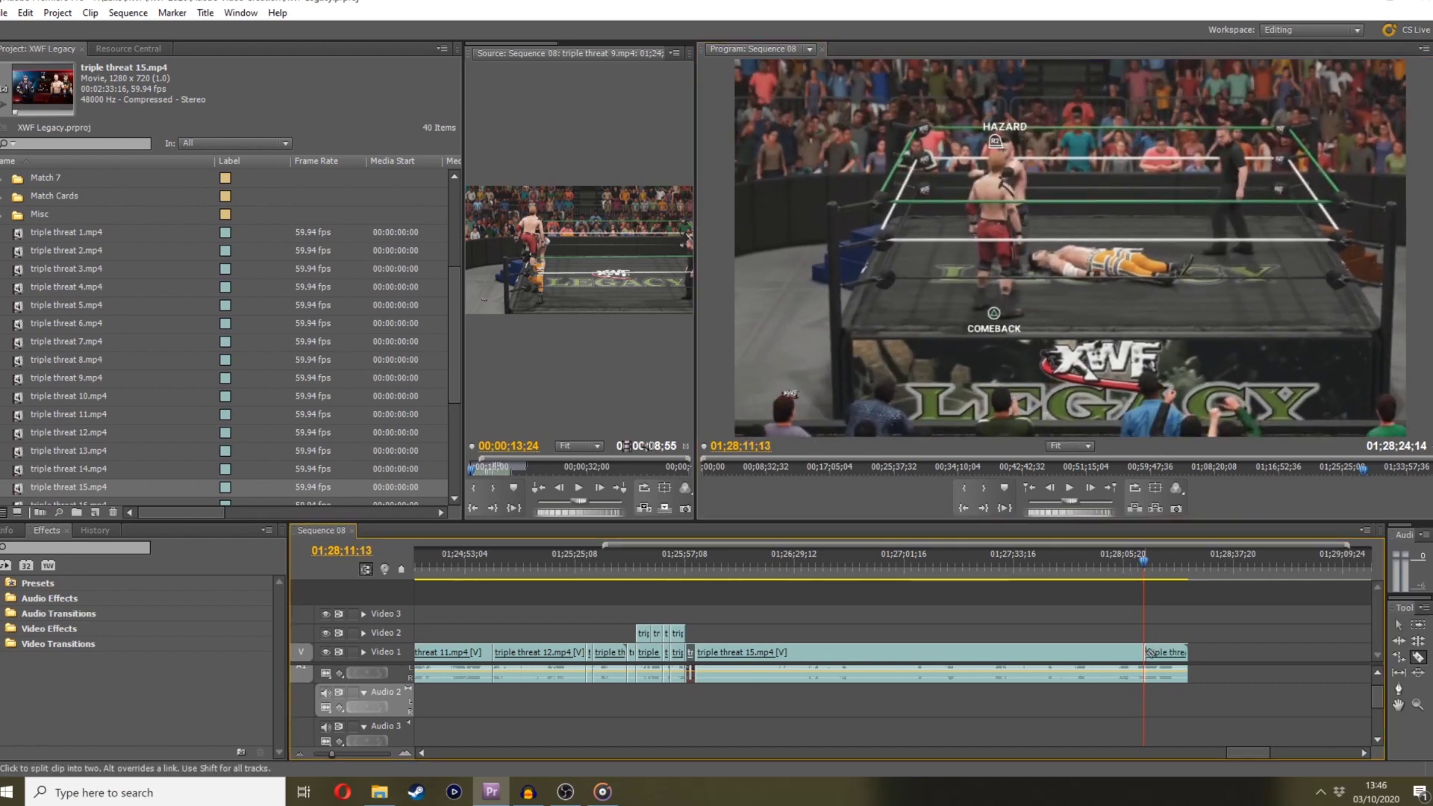
Select the split-off tail piece with the Selection tool and replay clip 15's start
click(1399, 625)
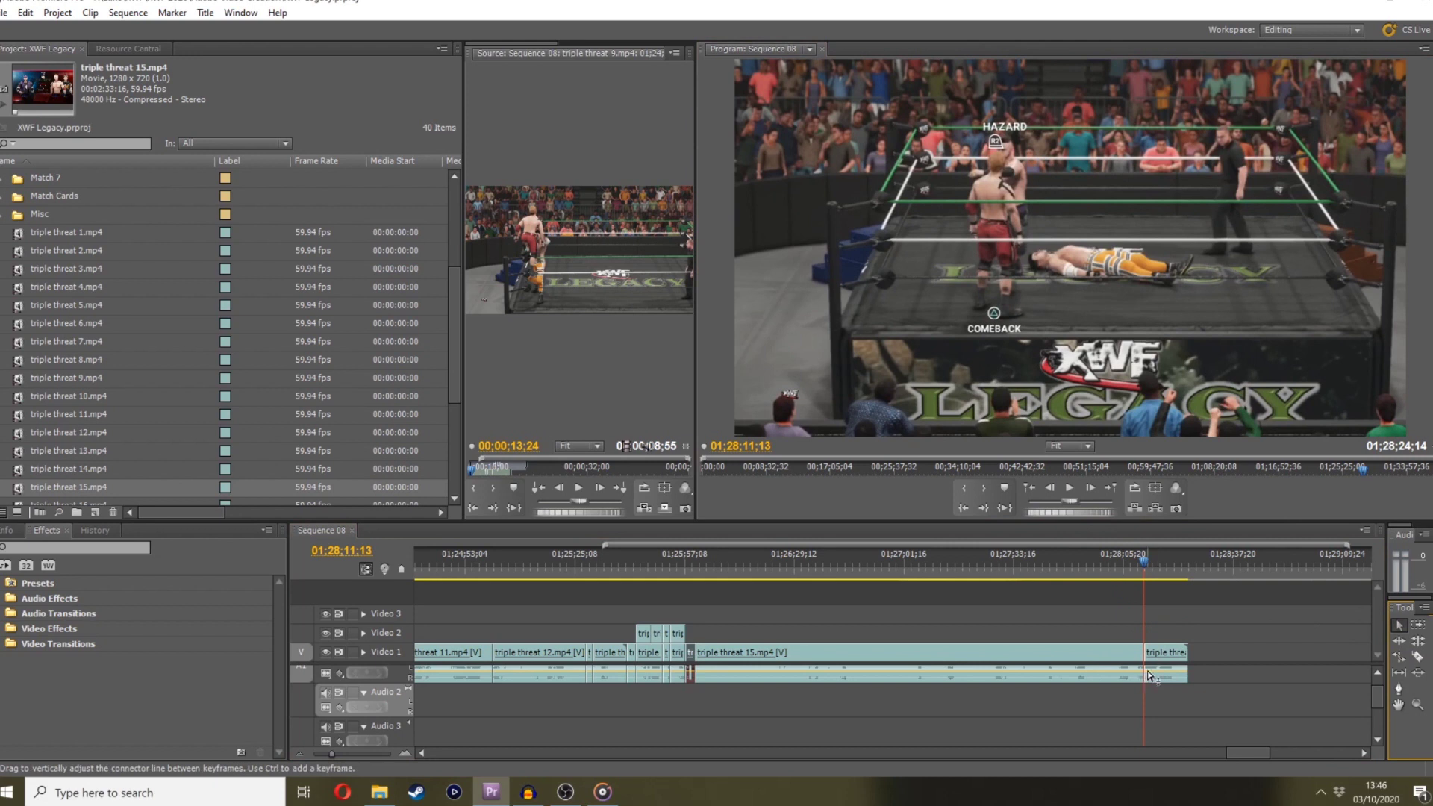
click(1149, 675)
drag(727, 571, 688, 576)
key(space)
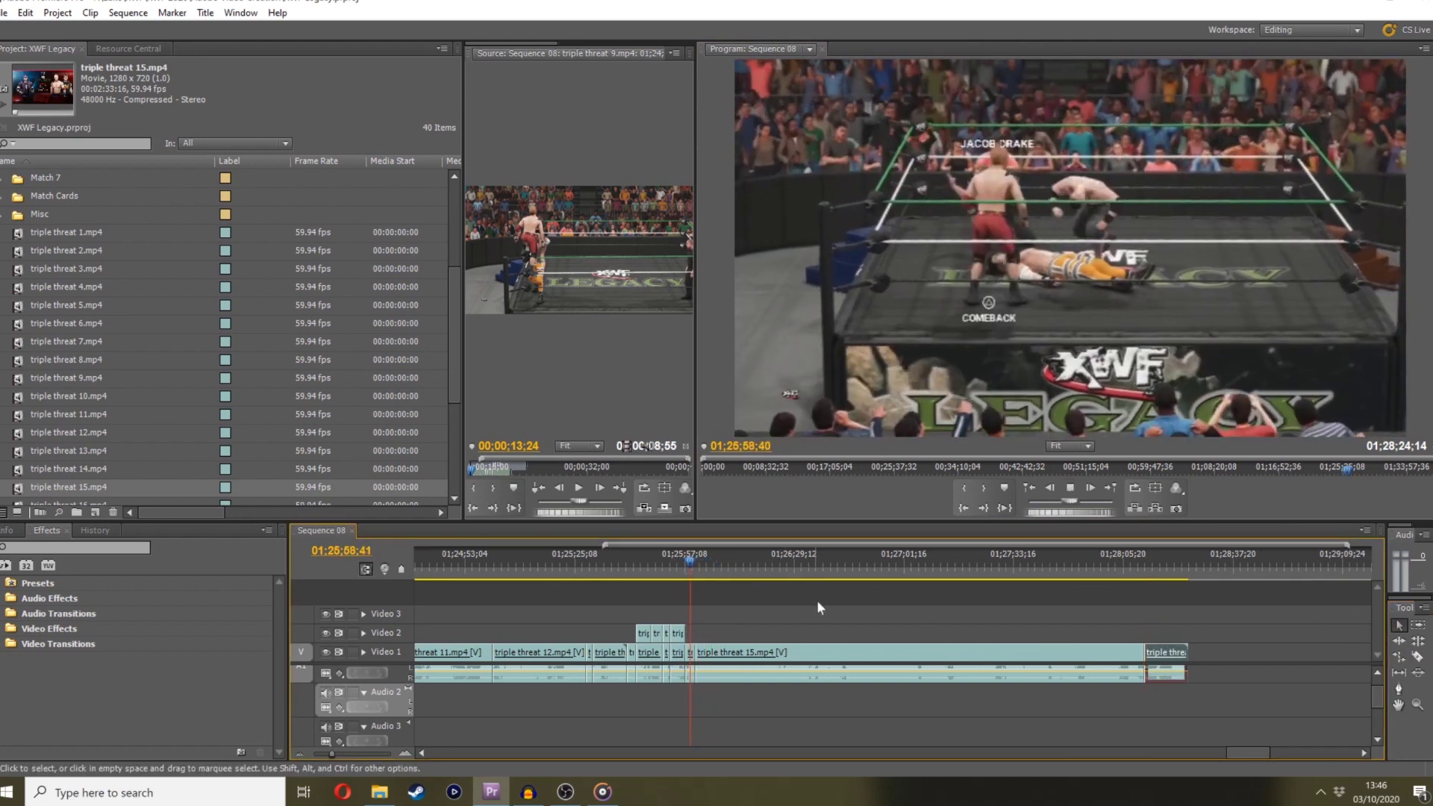
key(space)
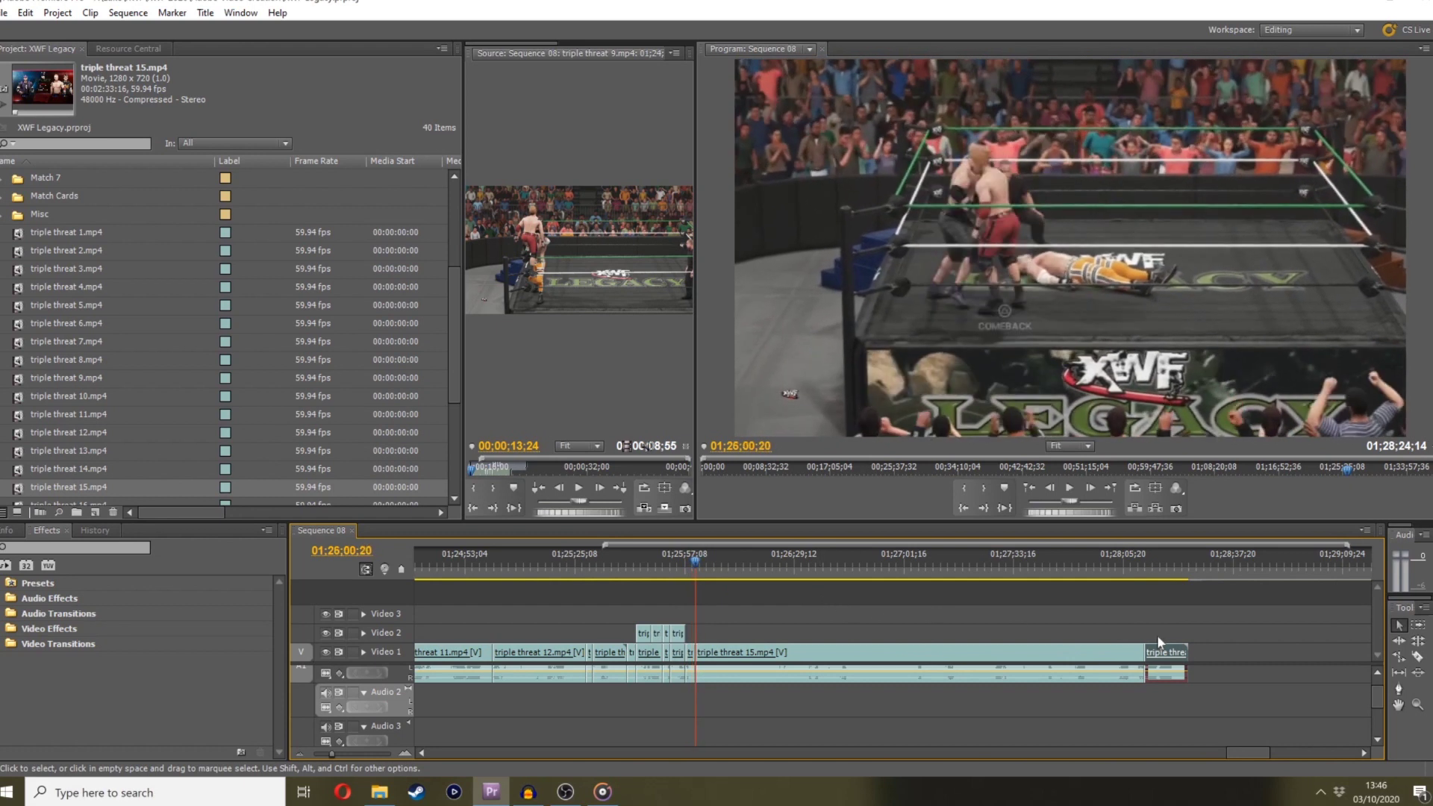
drag(1108, 513, 1081, 514)
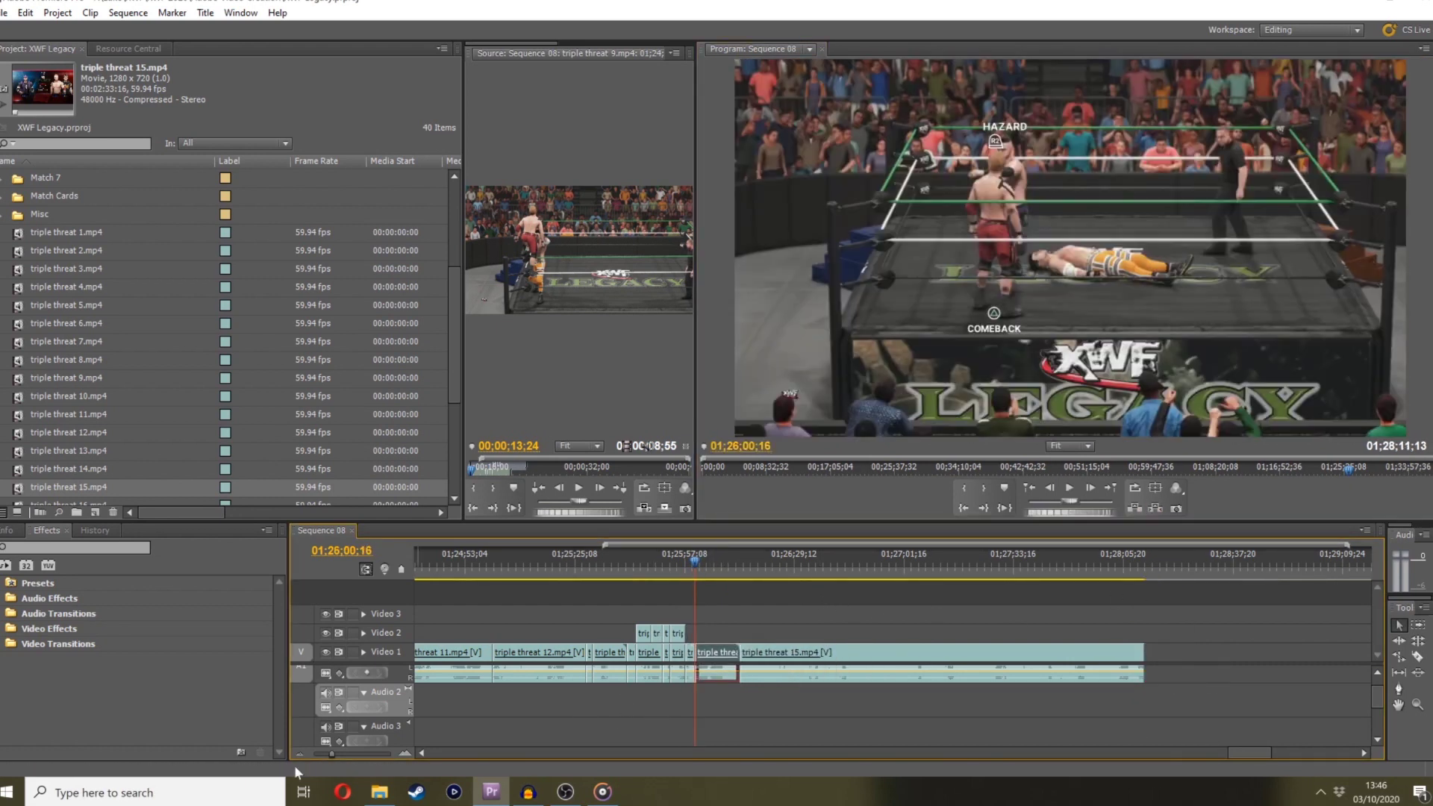
drag(332, 758, 342, 750)
click(875, 570)
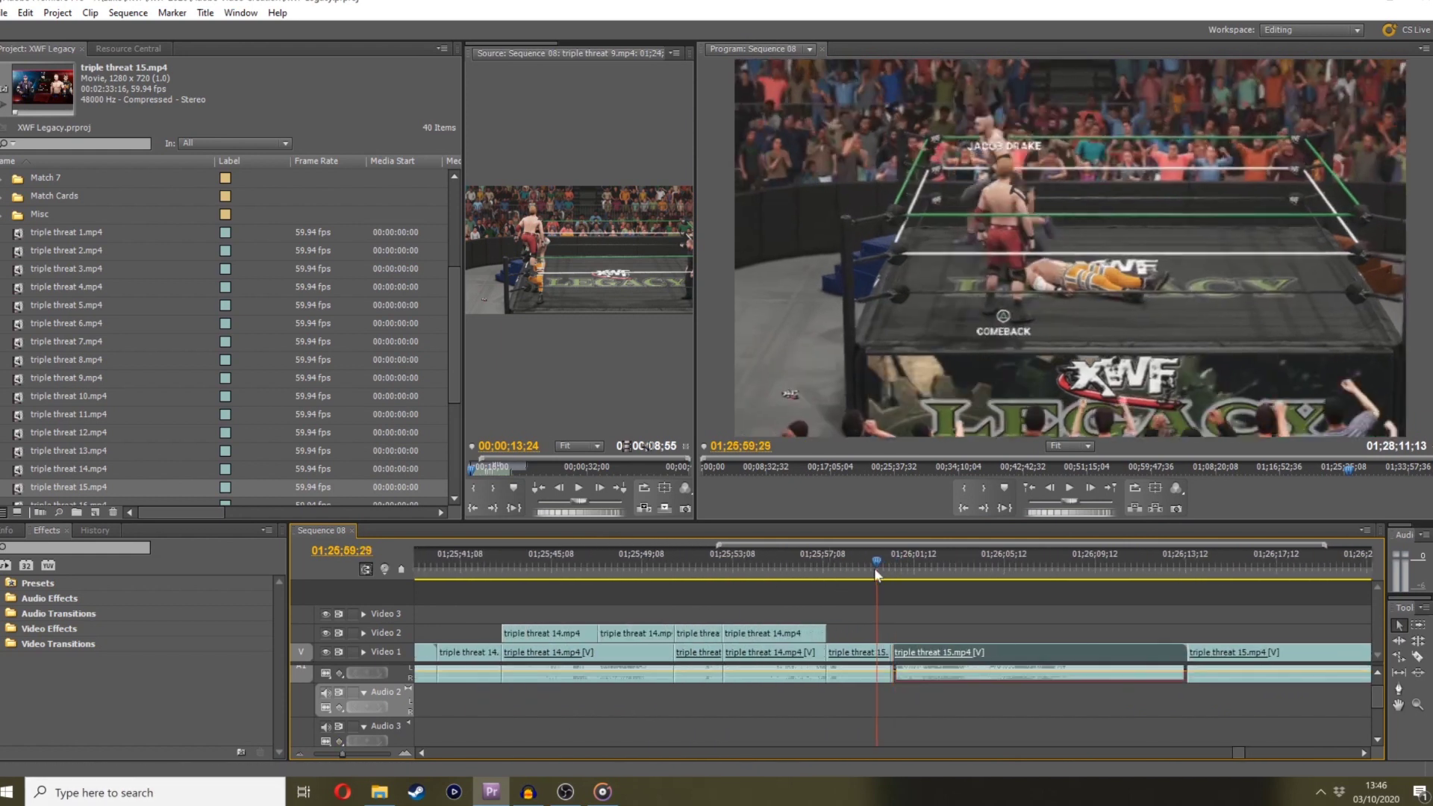
Replay the footage from 01;26;05;02 to locate clip 15's cut point
key(space)
key(l)
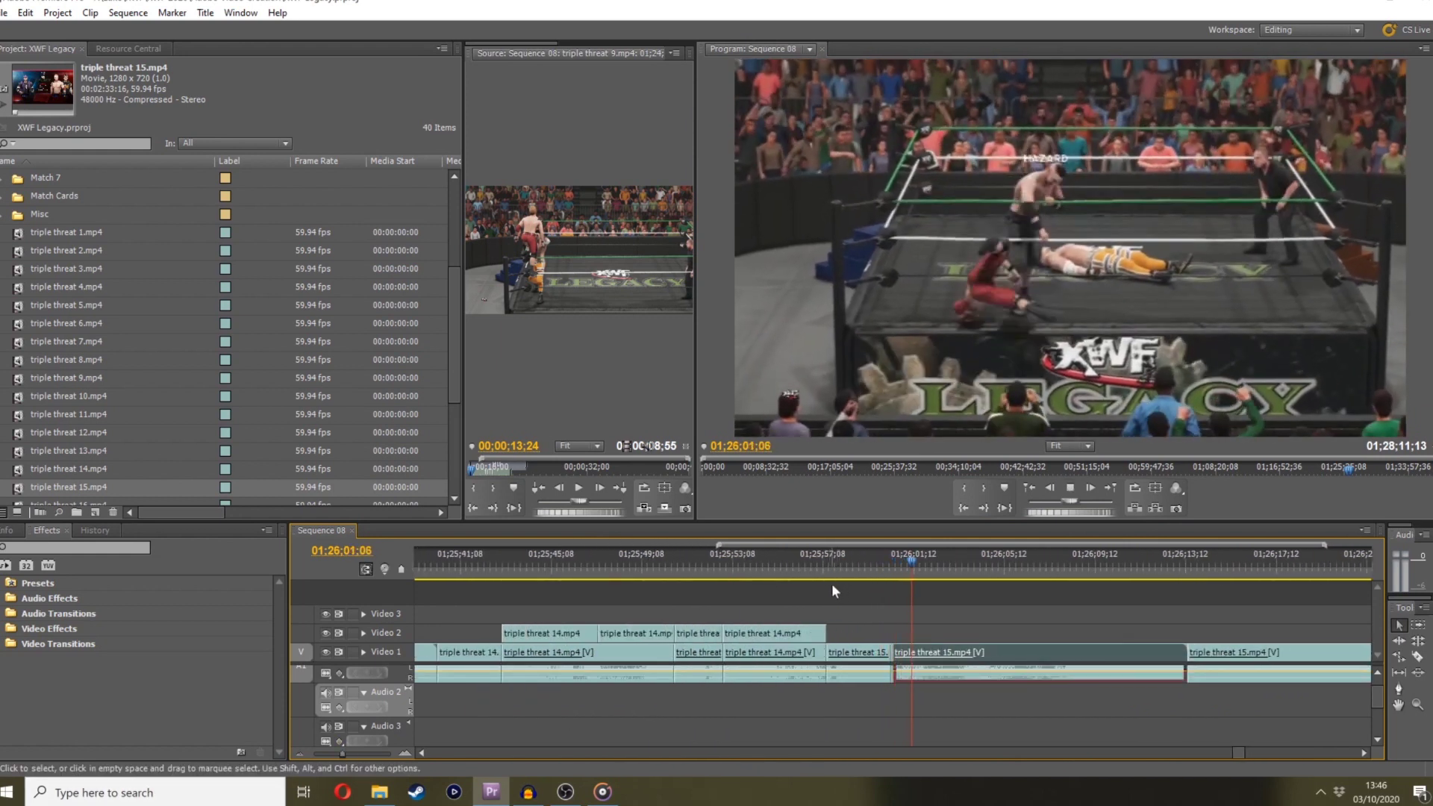
click(777, 551)
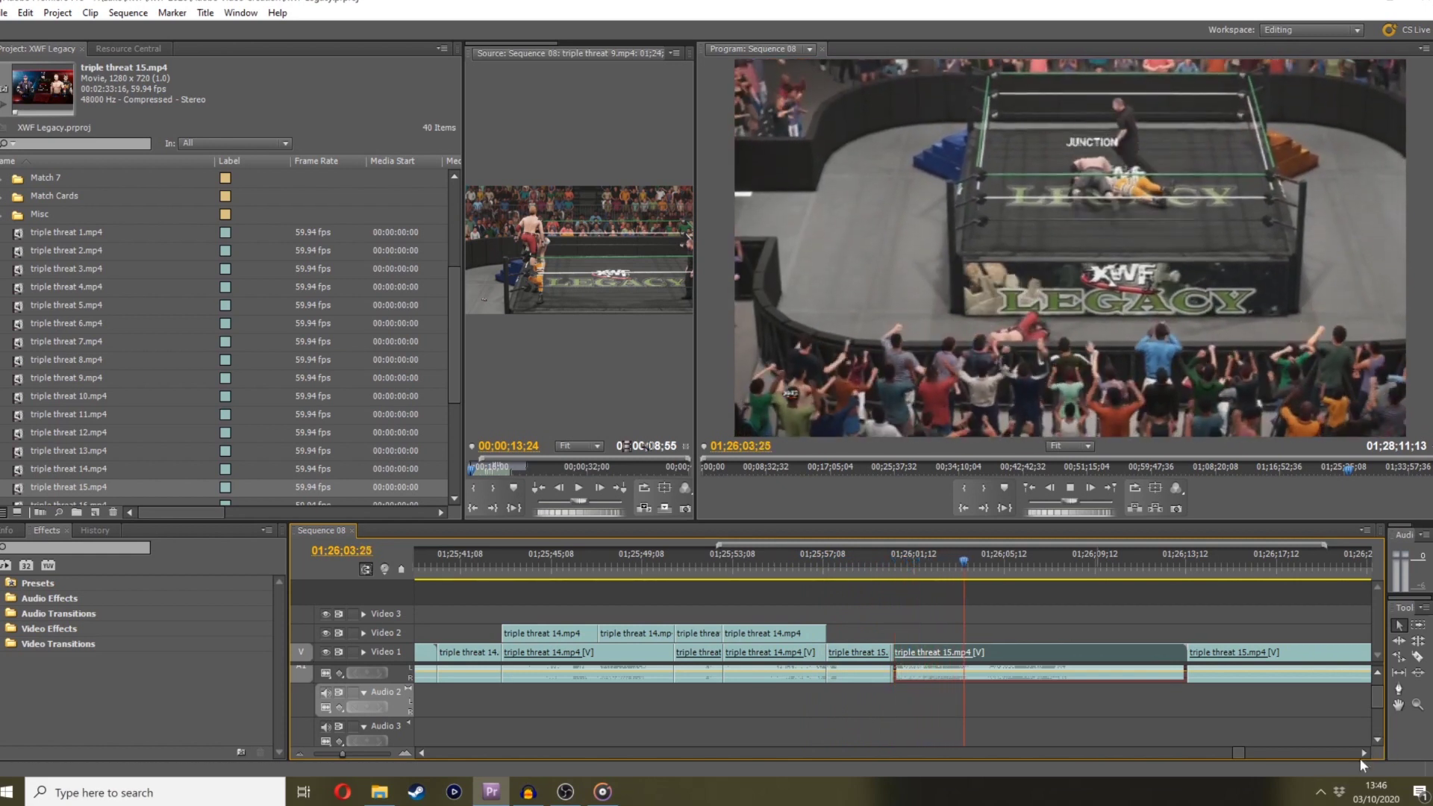
click(1364, 752)
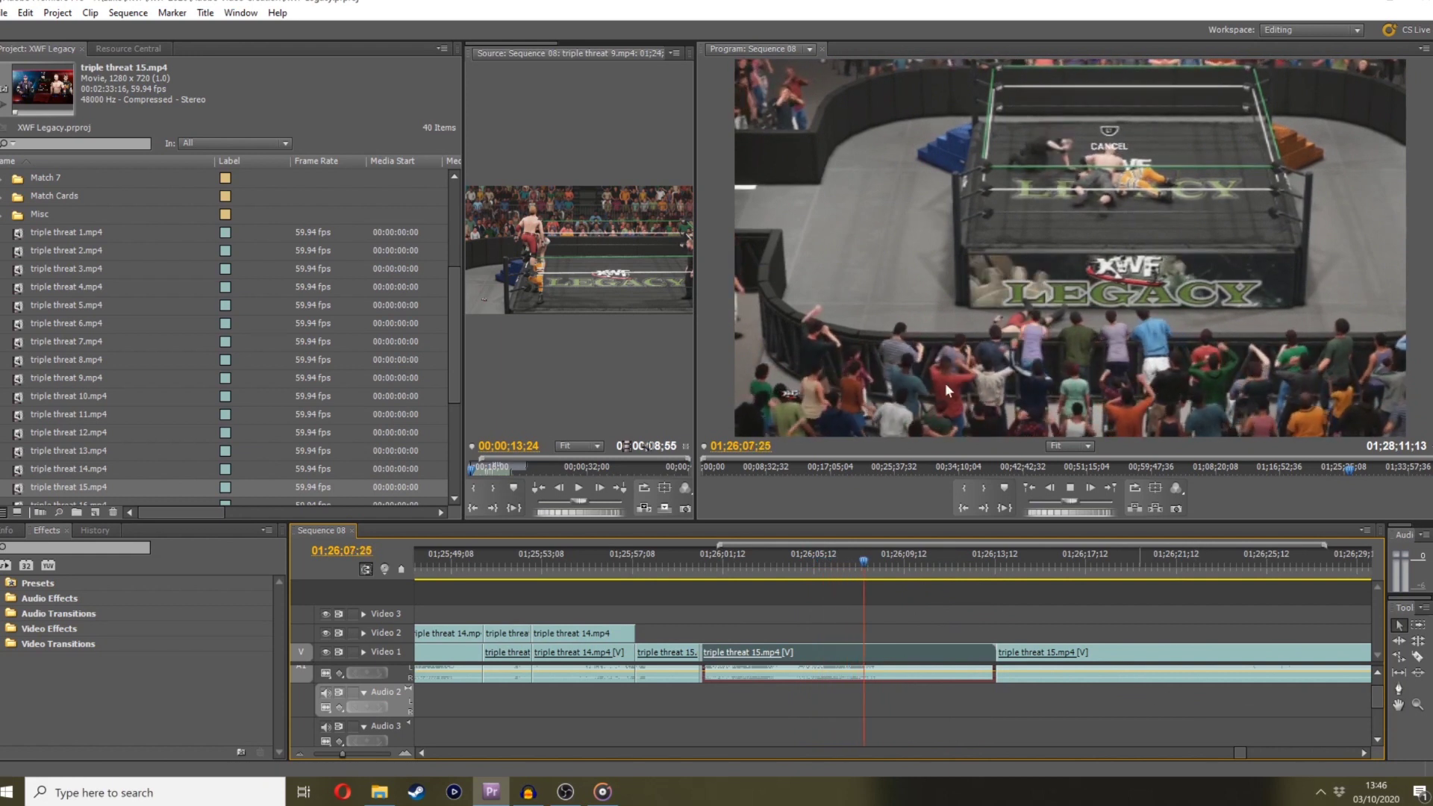
click(855, 561)
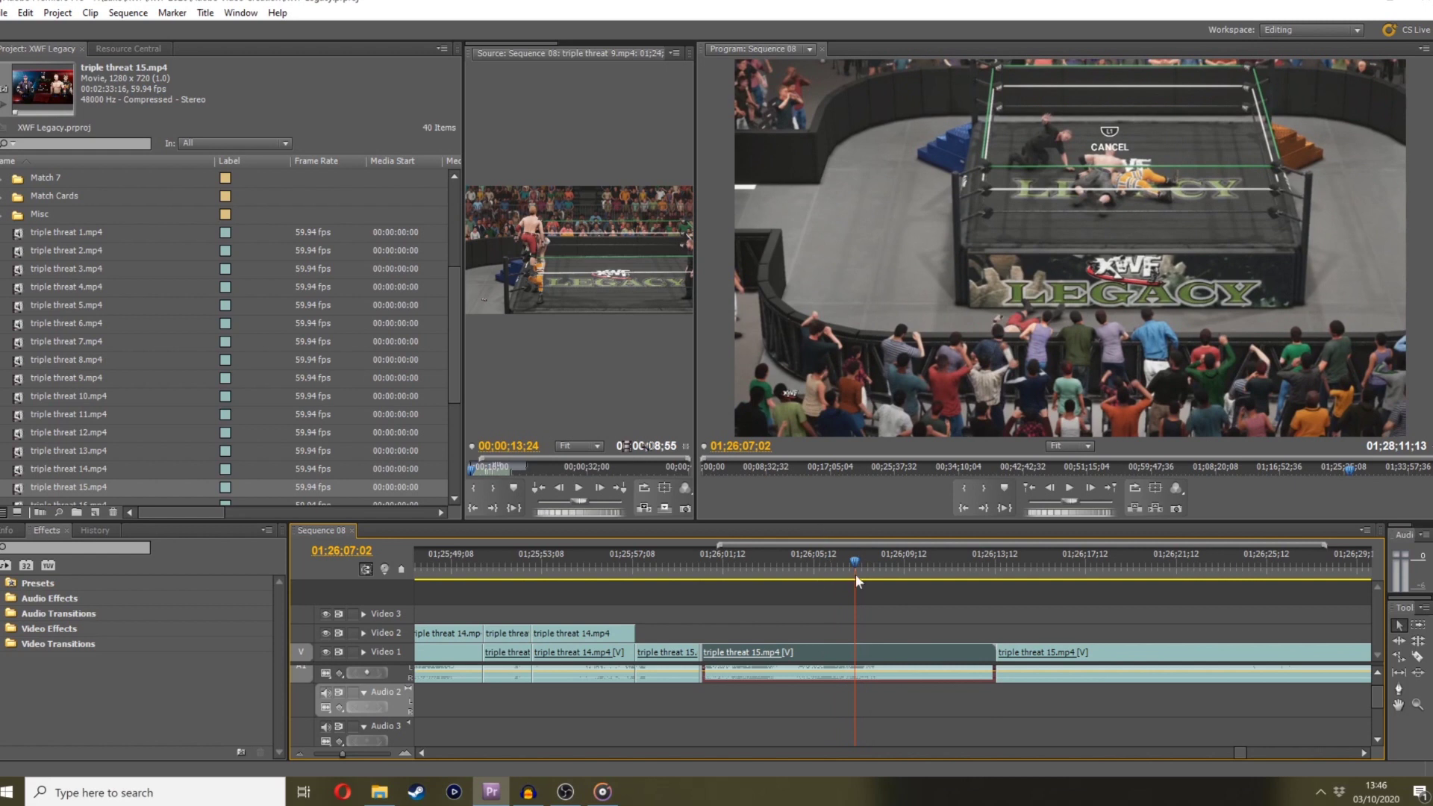
drag(856, 580, 838, 571)
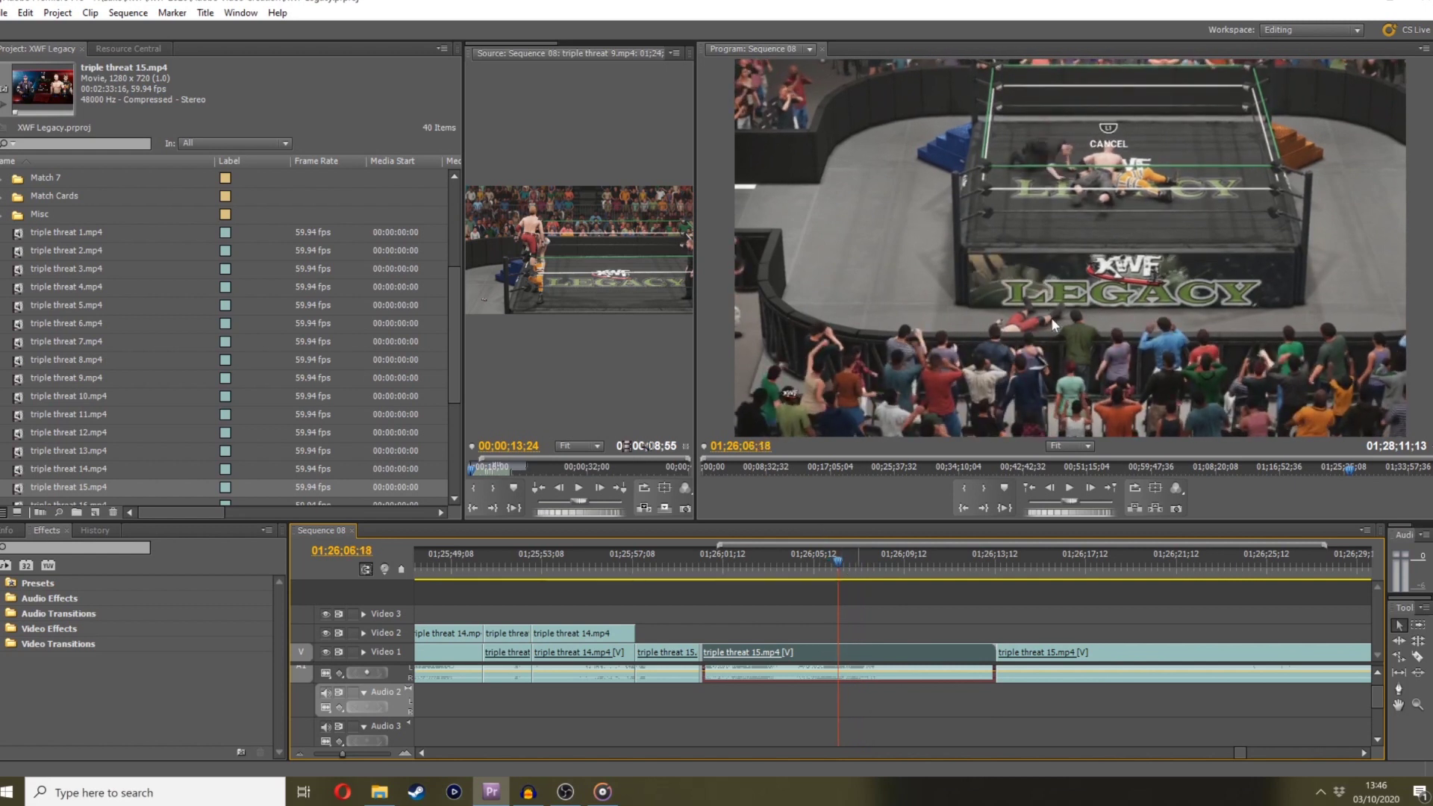
click(810, 563)
key(space)
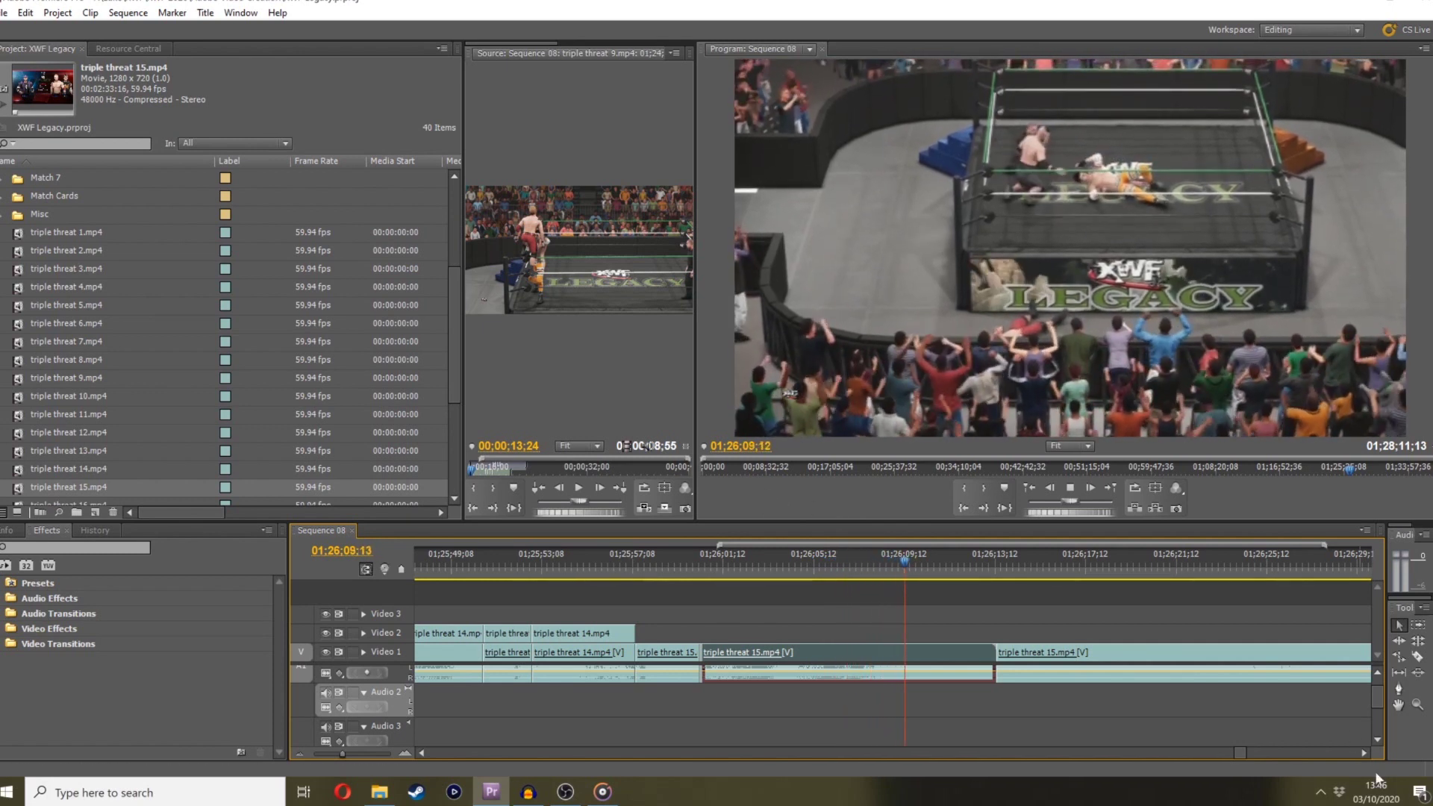
key(space)
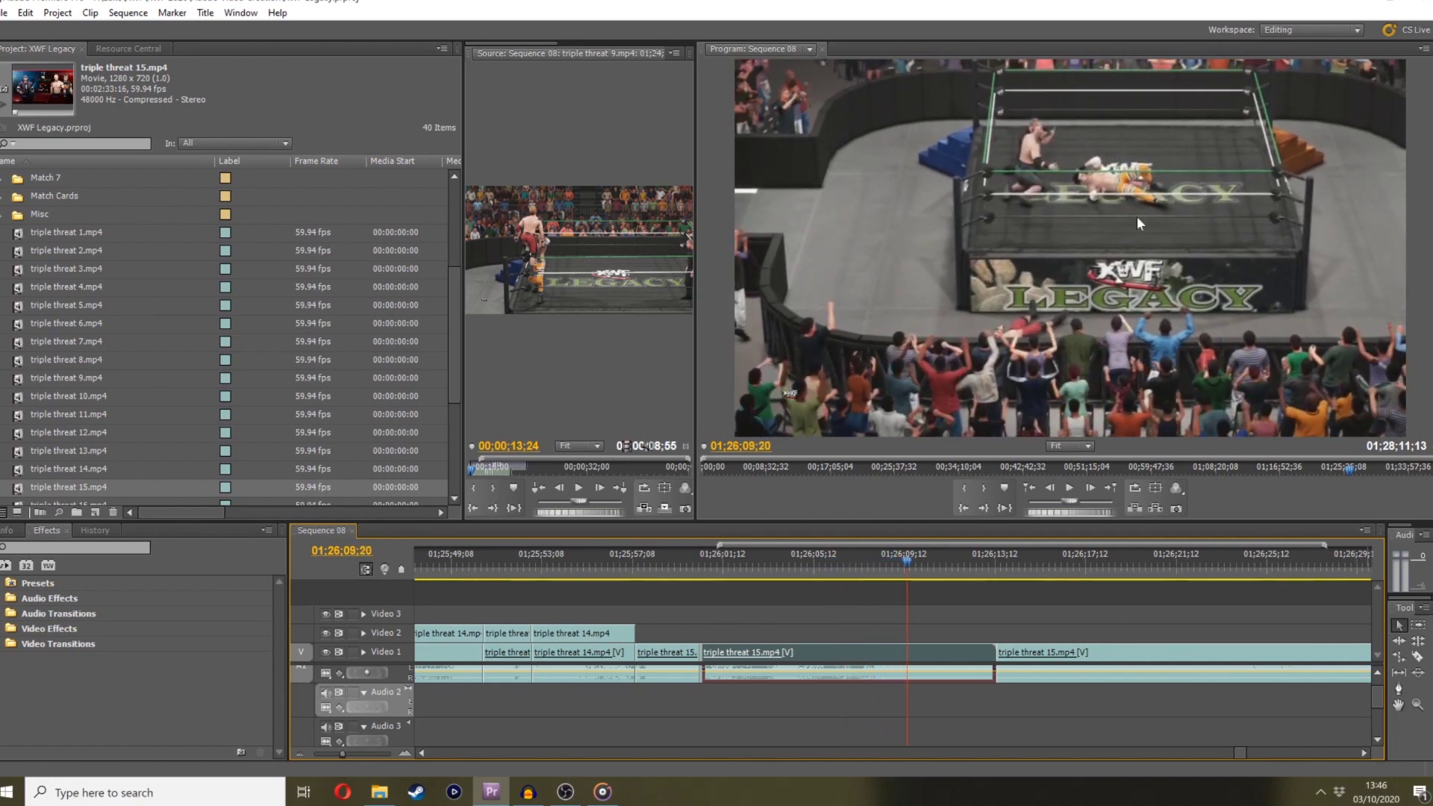
Trim triple threat 15.mp4's end back to the playhead at about 01;26;12;12
drag(908, 563, 890, 568)
click(1364, 753)
click(1364, 754)
key(space)
key(l)
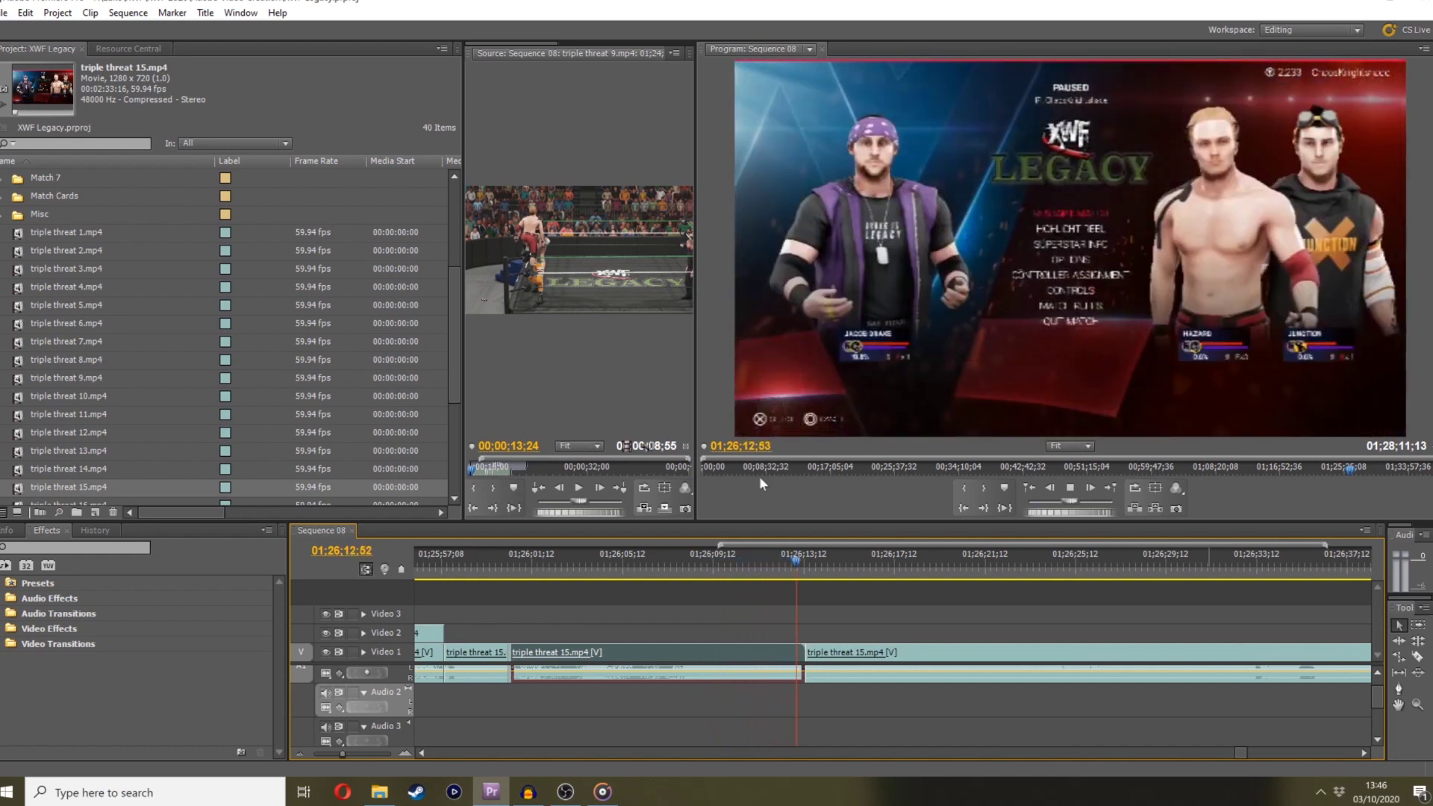
drag(779, 562, 781, 566)
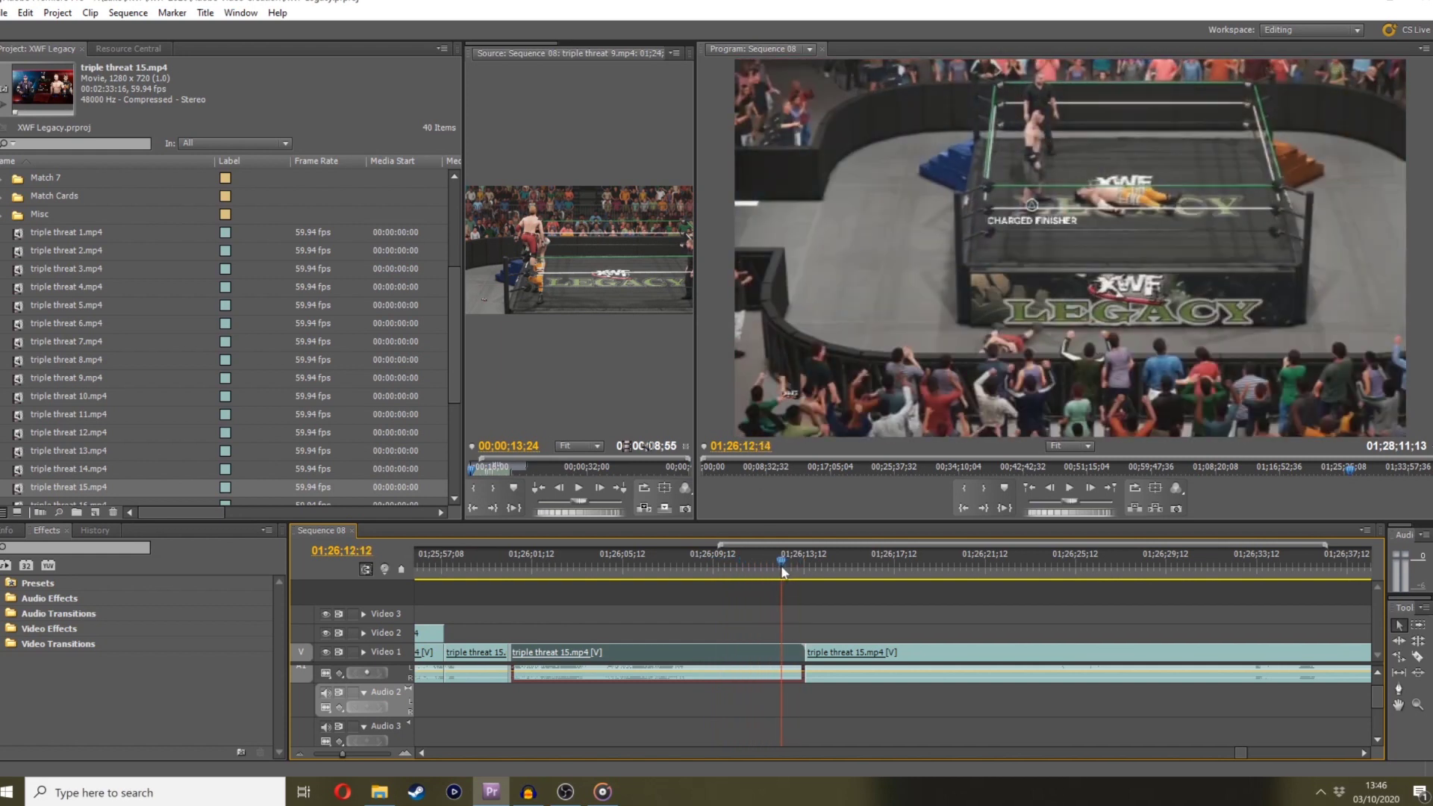
drag(804, 655, 781, 655)
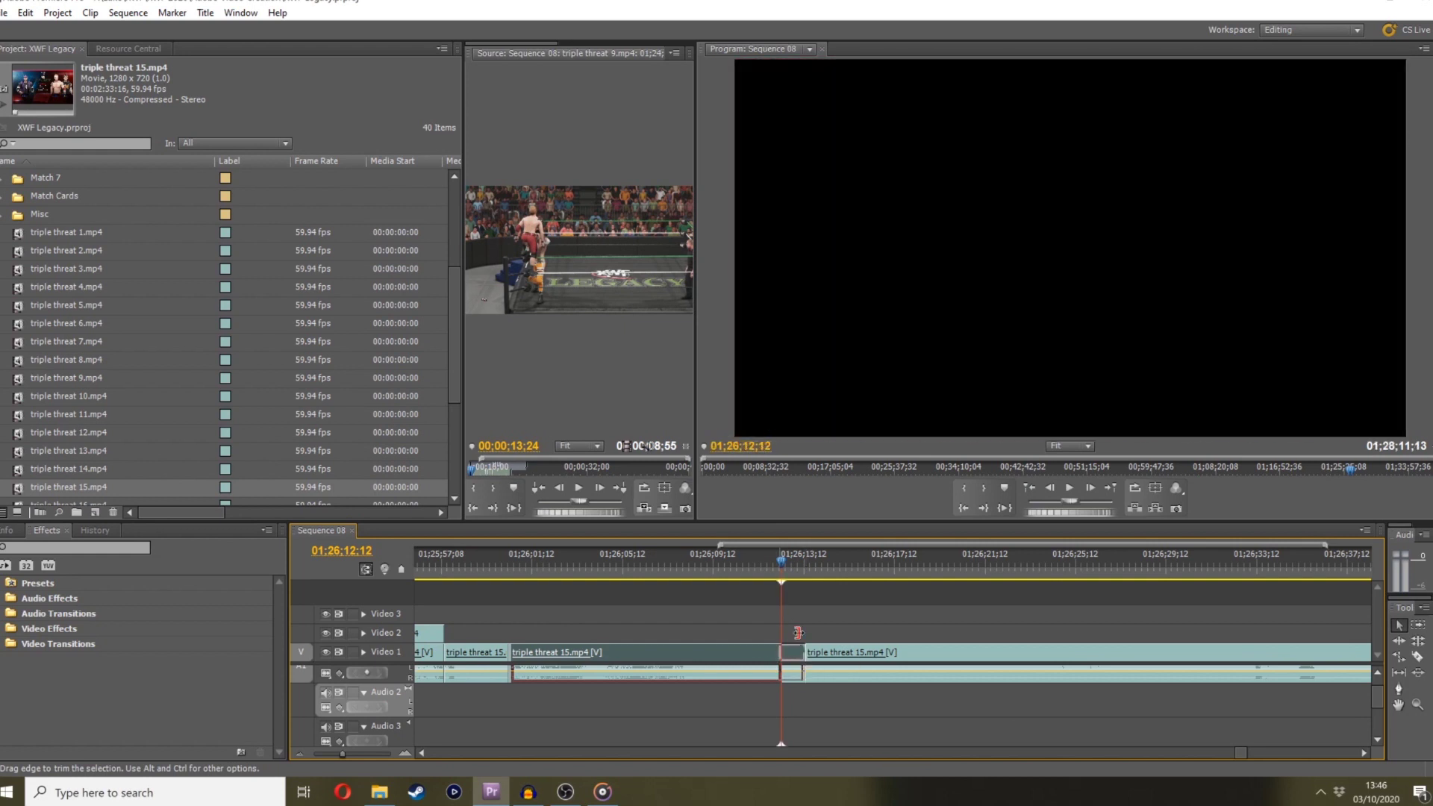
drag(781, 563, 1253, 463)
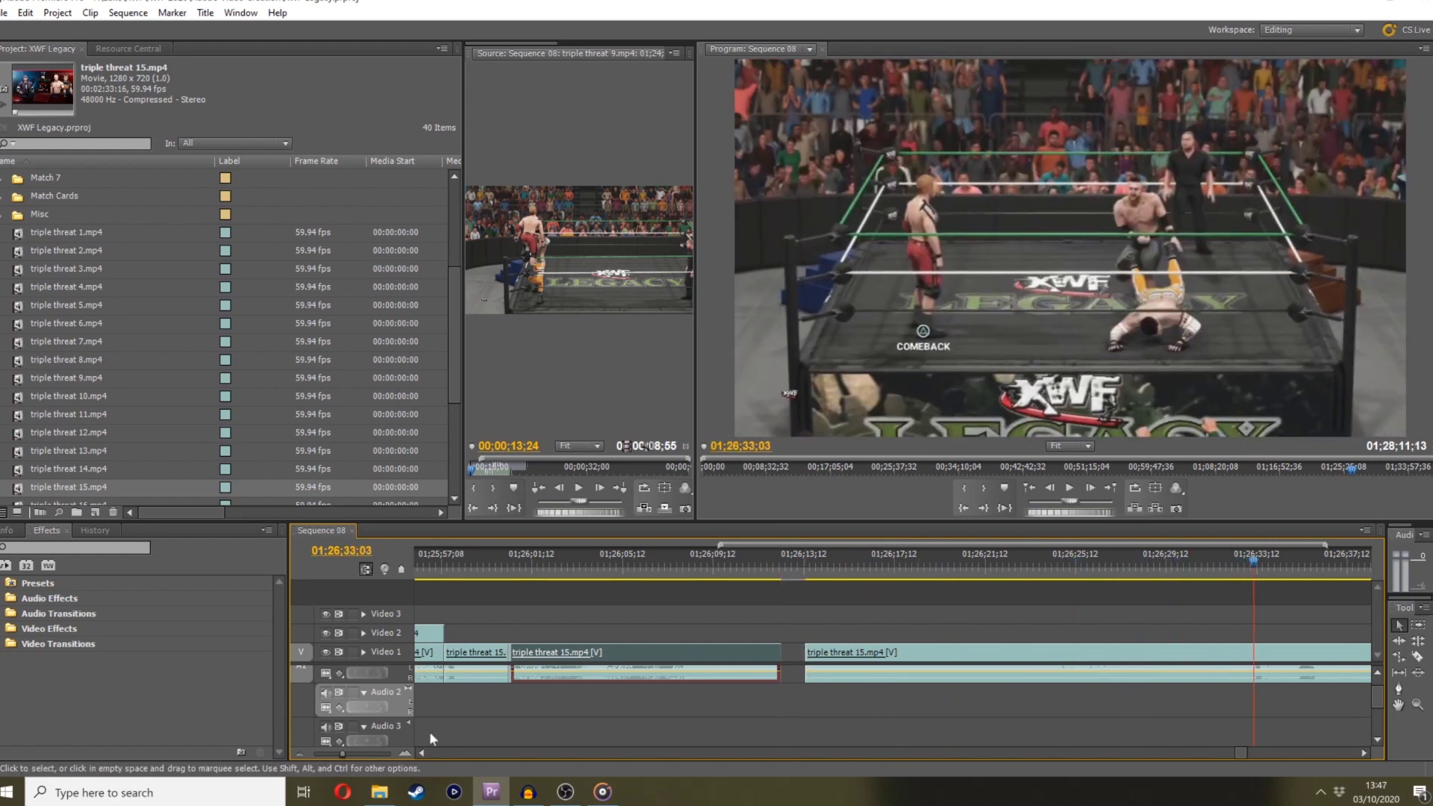
Zoom the timeline out and scrub through the remaining clip 15 footage
drag(342, 752, 334, 753)
click(952, 556)
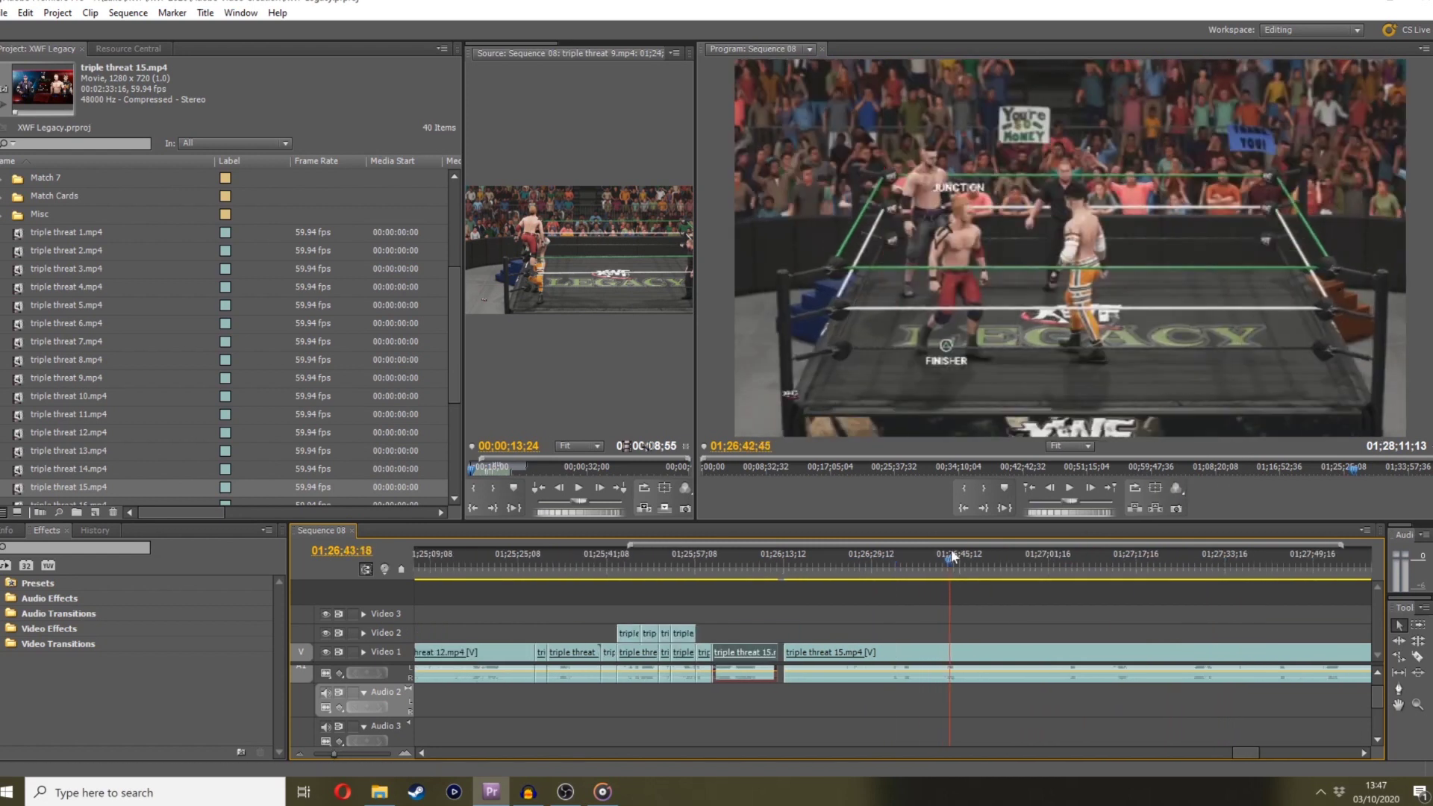
drag(952, 556, 1184, 482)
drag(333, 753, 330, 750)
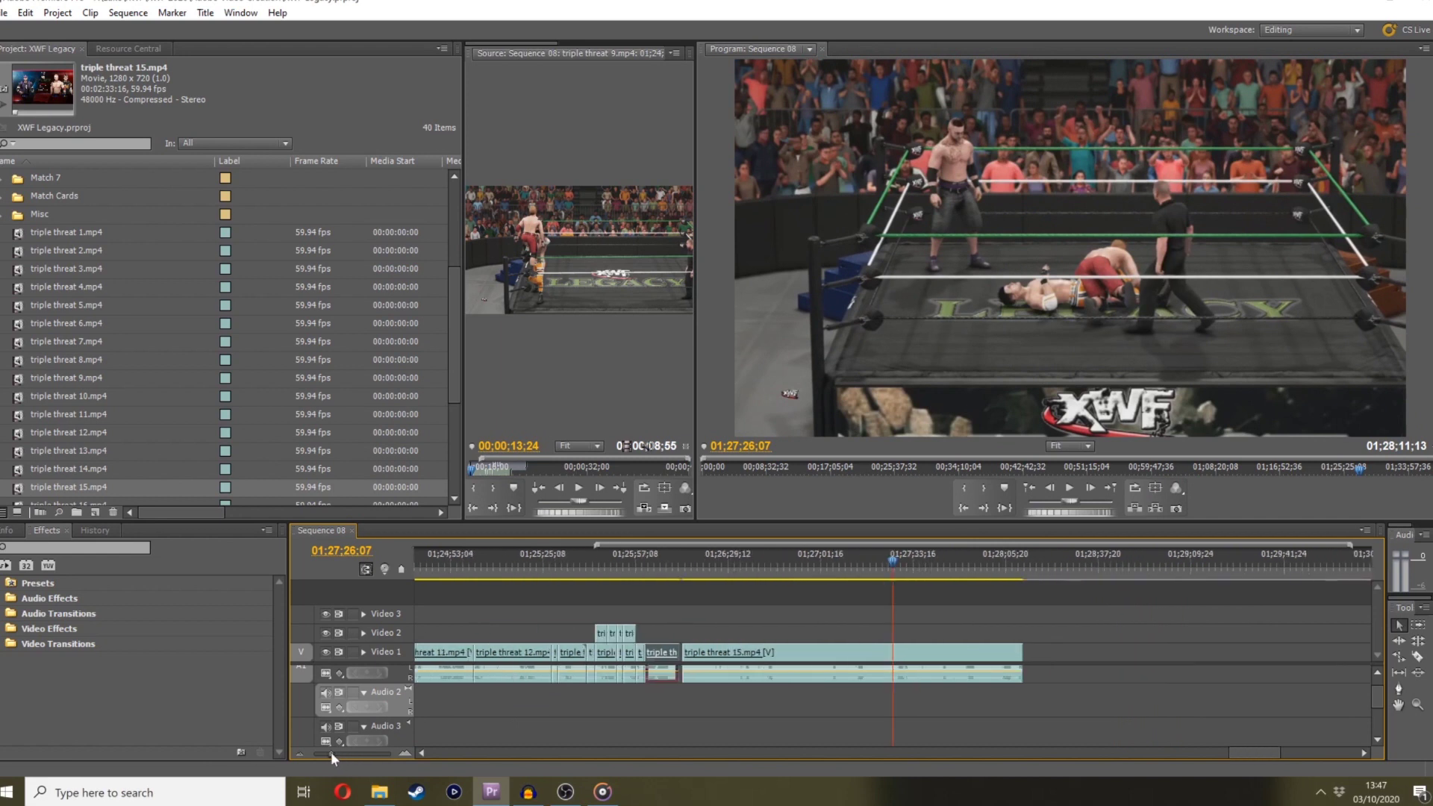
drag(939, 548, 999, 541)
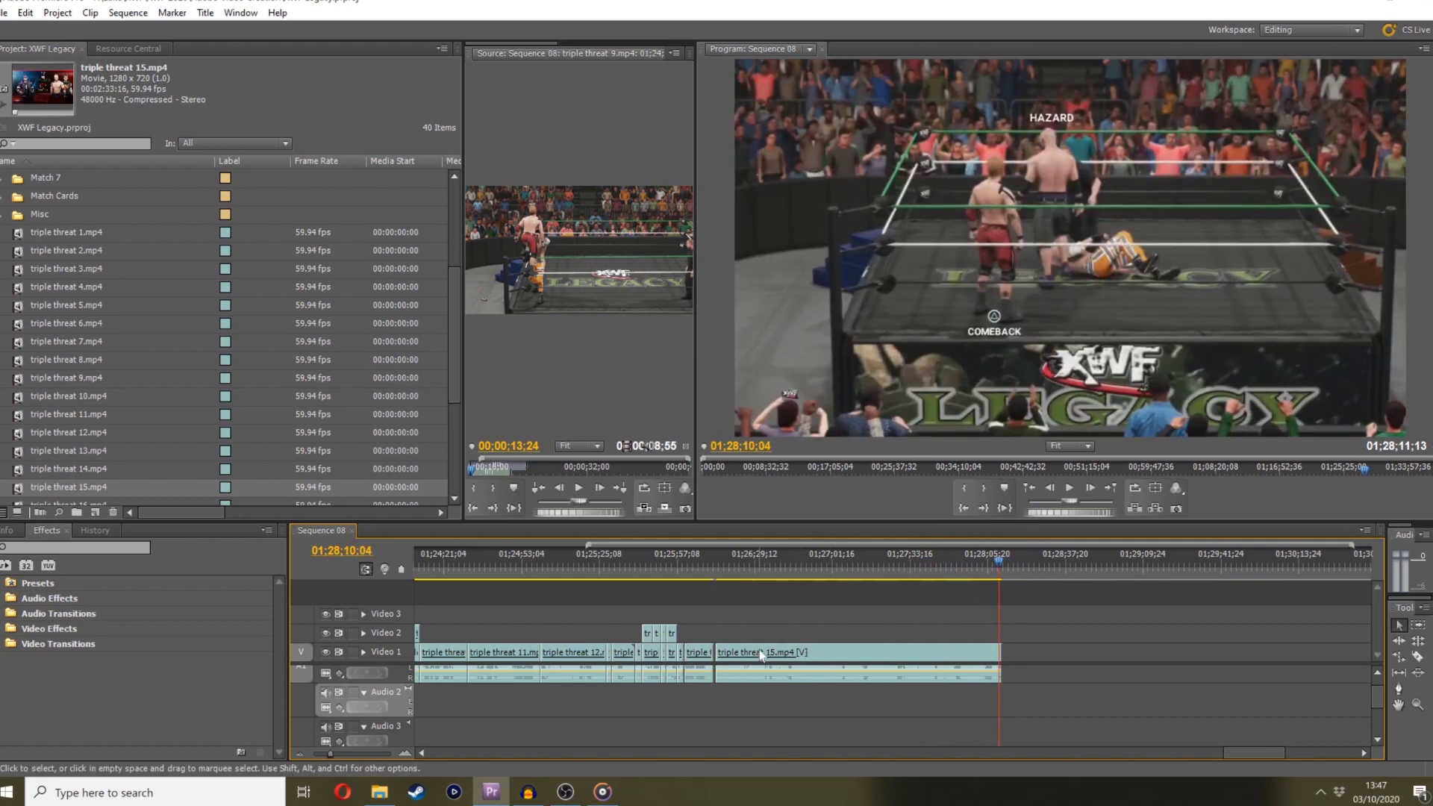
Delete the leftover clip 15 footage and add triple threat 16.mp4 to the timeline
key(Delete)
drag(708, 569, 715, 569)
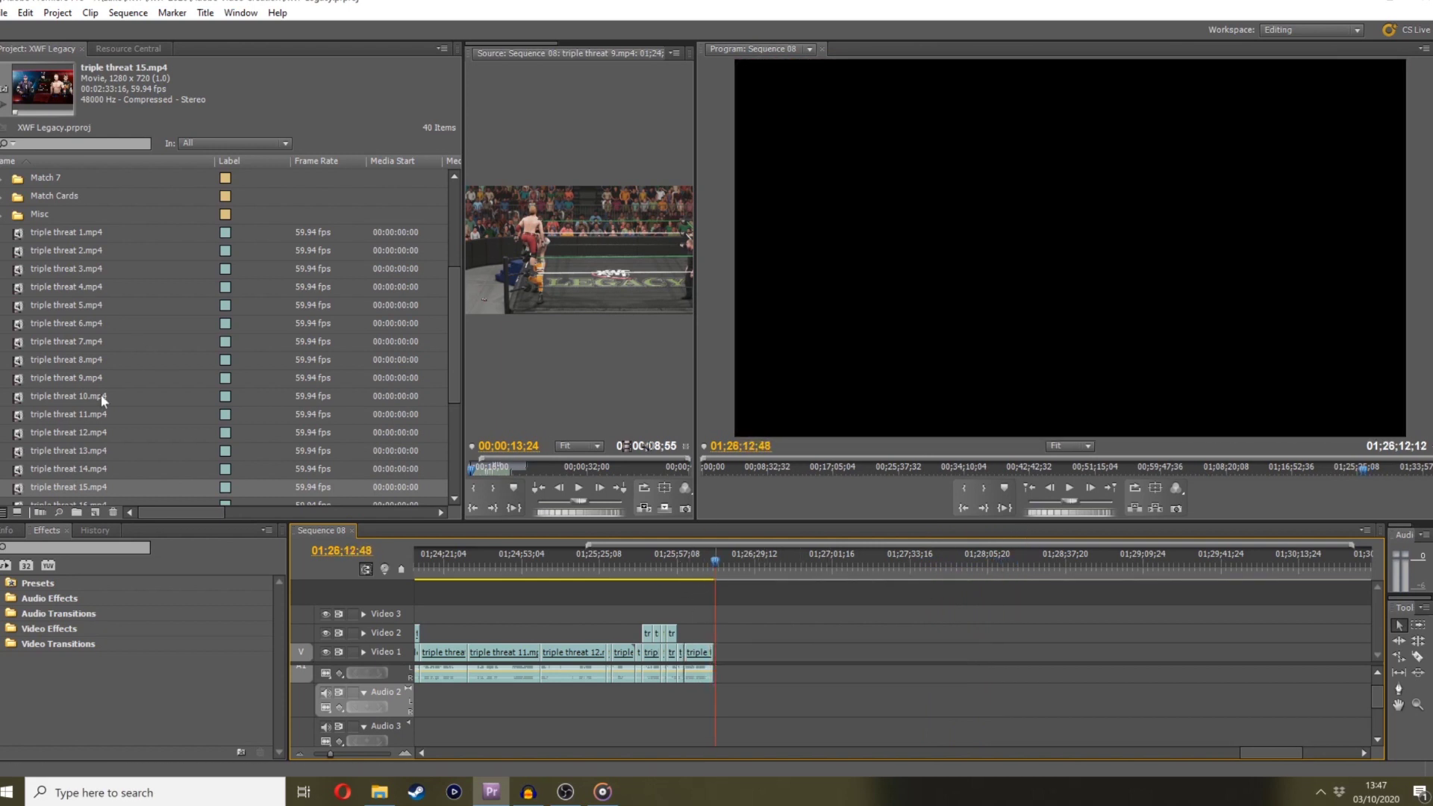
scroll(102, 401, down, 1)
drag(92, 457, 757, 654)
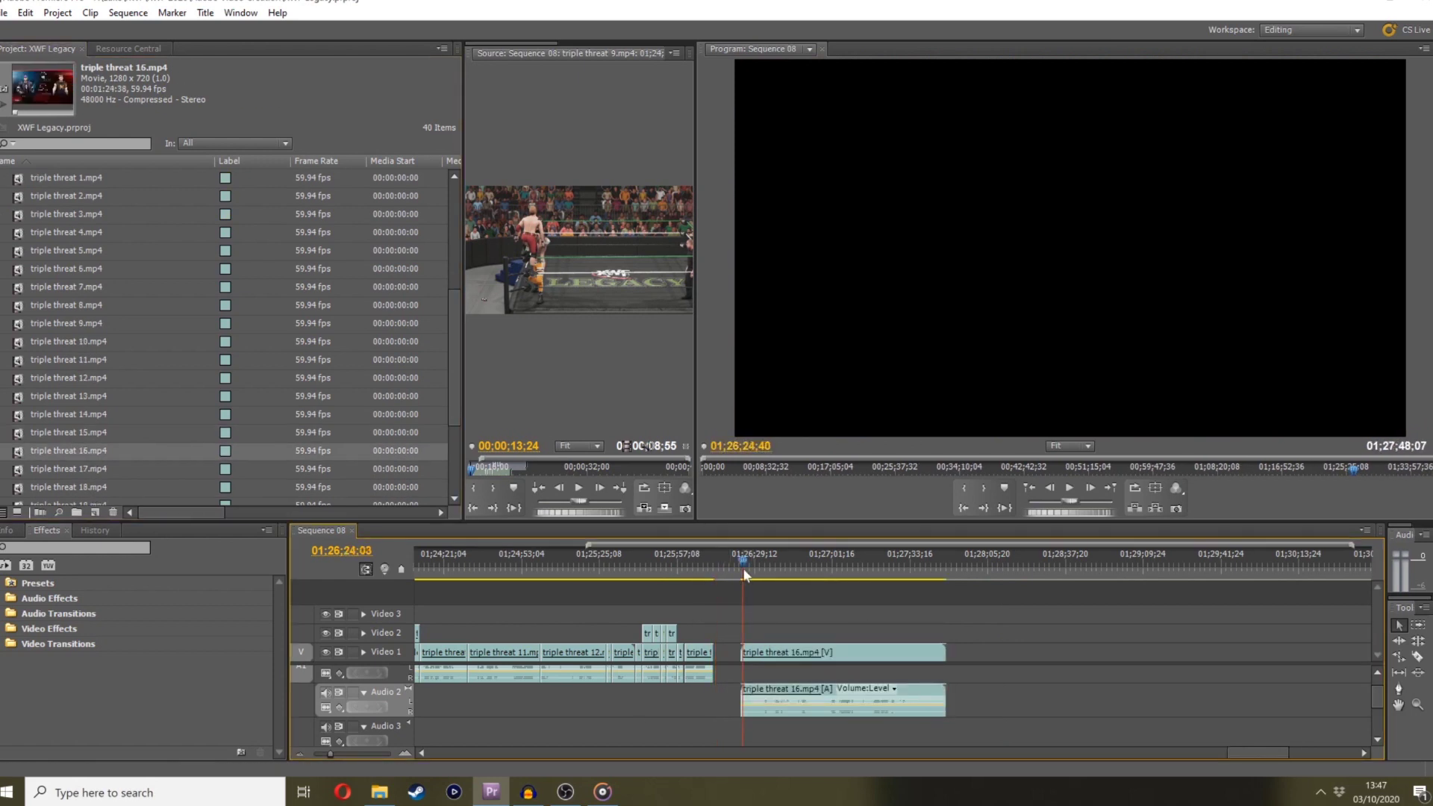
drag(744, 573, 750, 575)
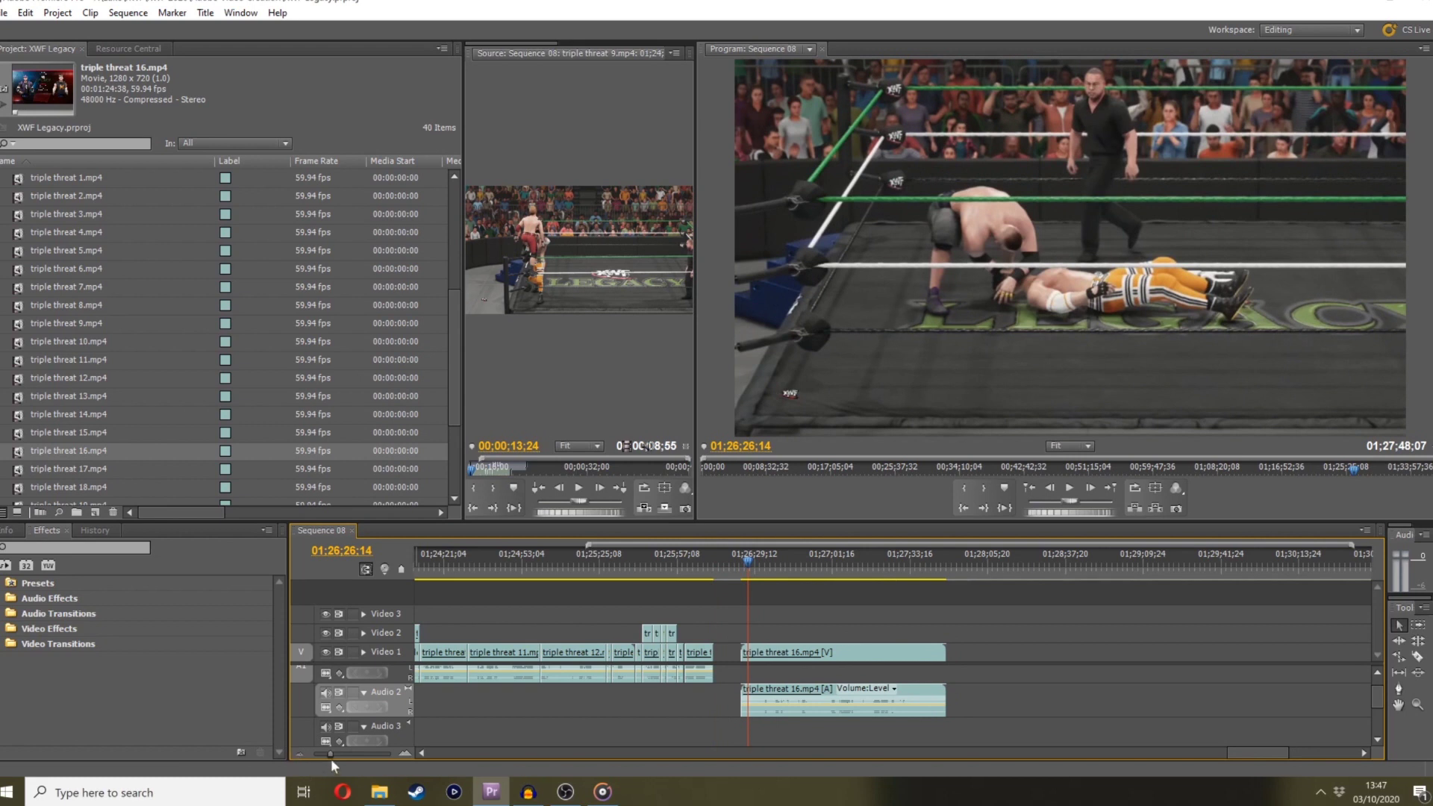
drag(331, 753, 339, 754)
Slide clip 16 against clip 15, move its audio to Audio 1, and play the join
click(672, 574)
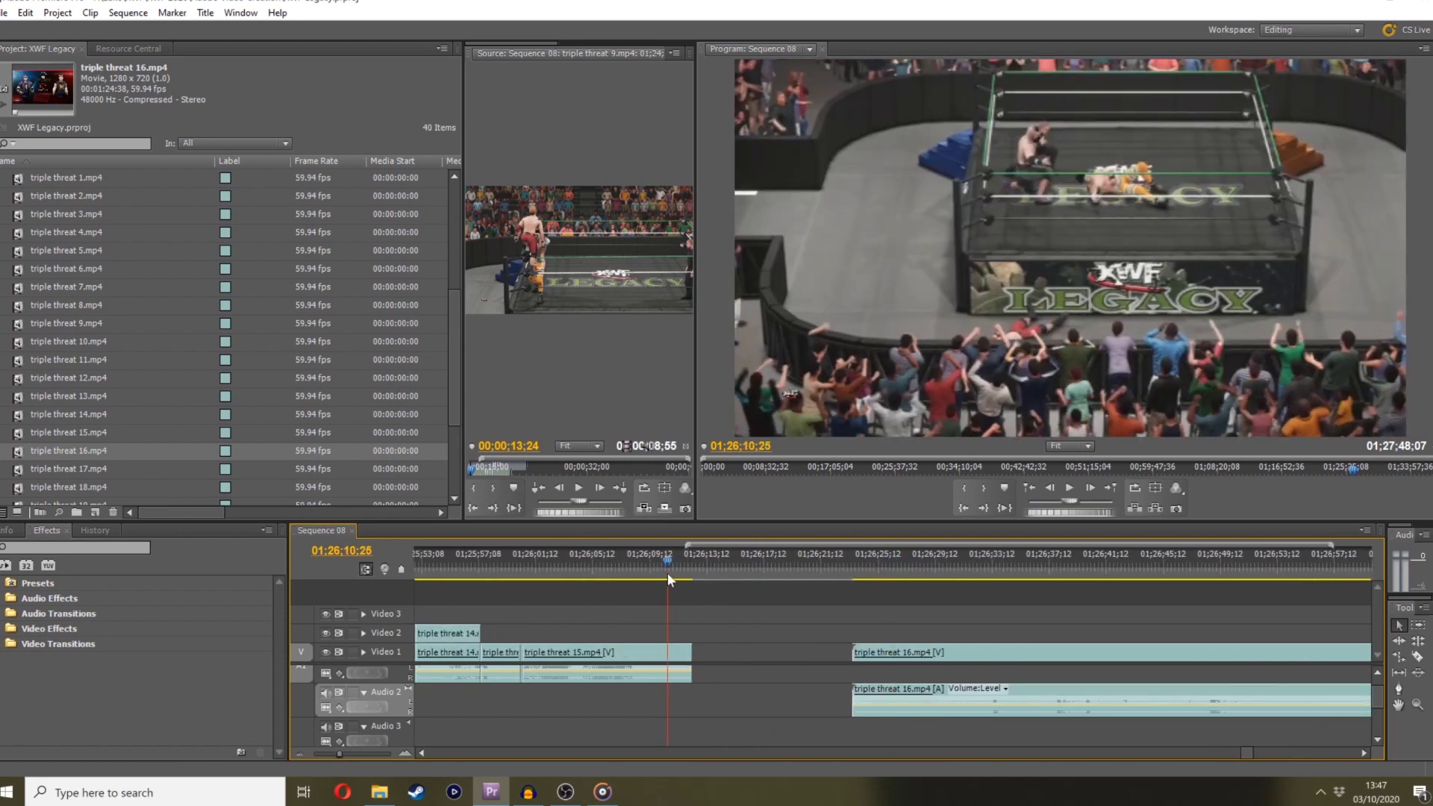
key(space)
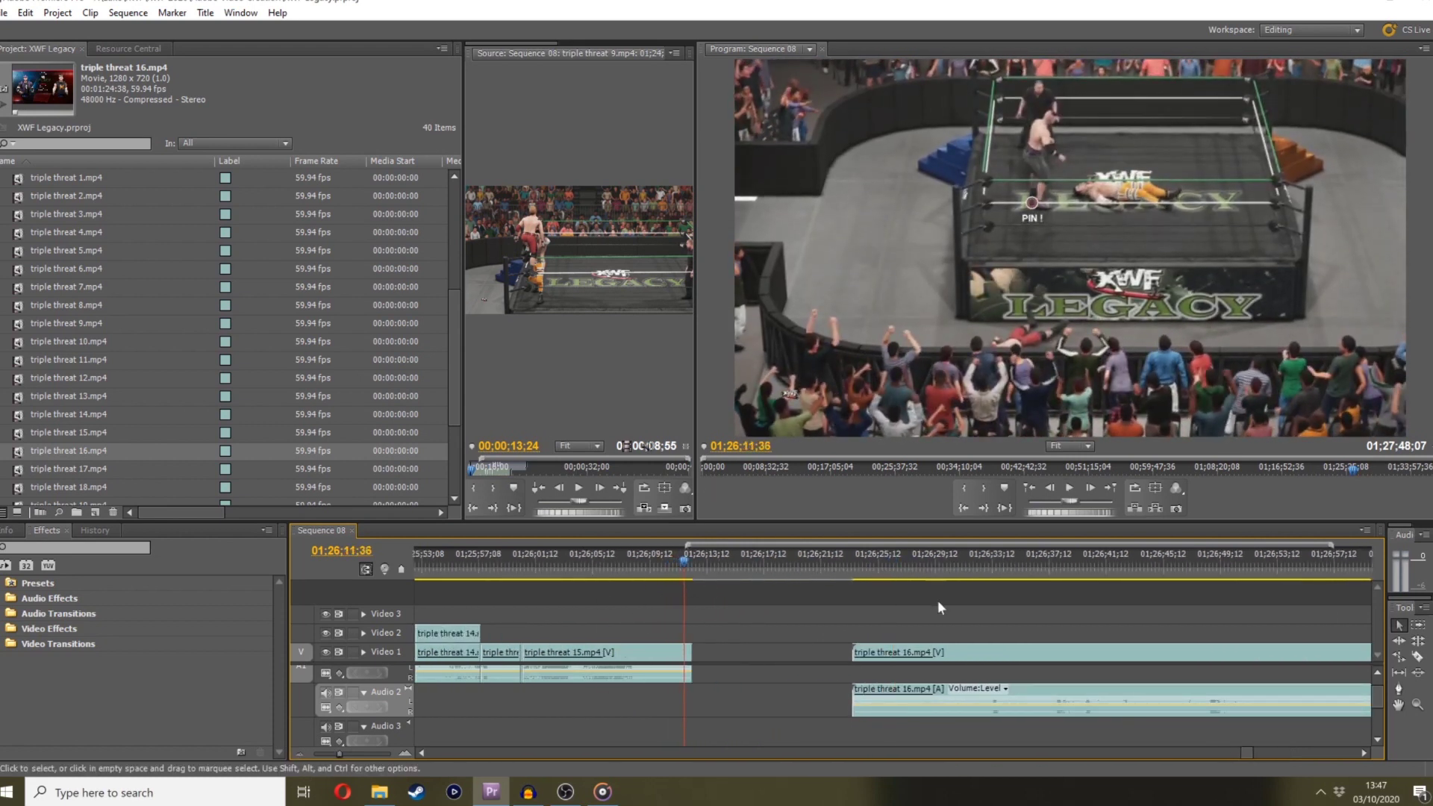
drag(857, 574, 682, 589)
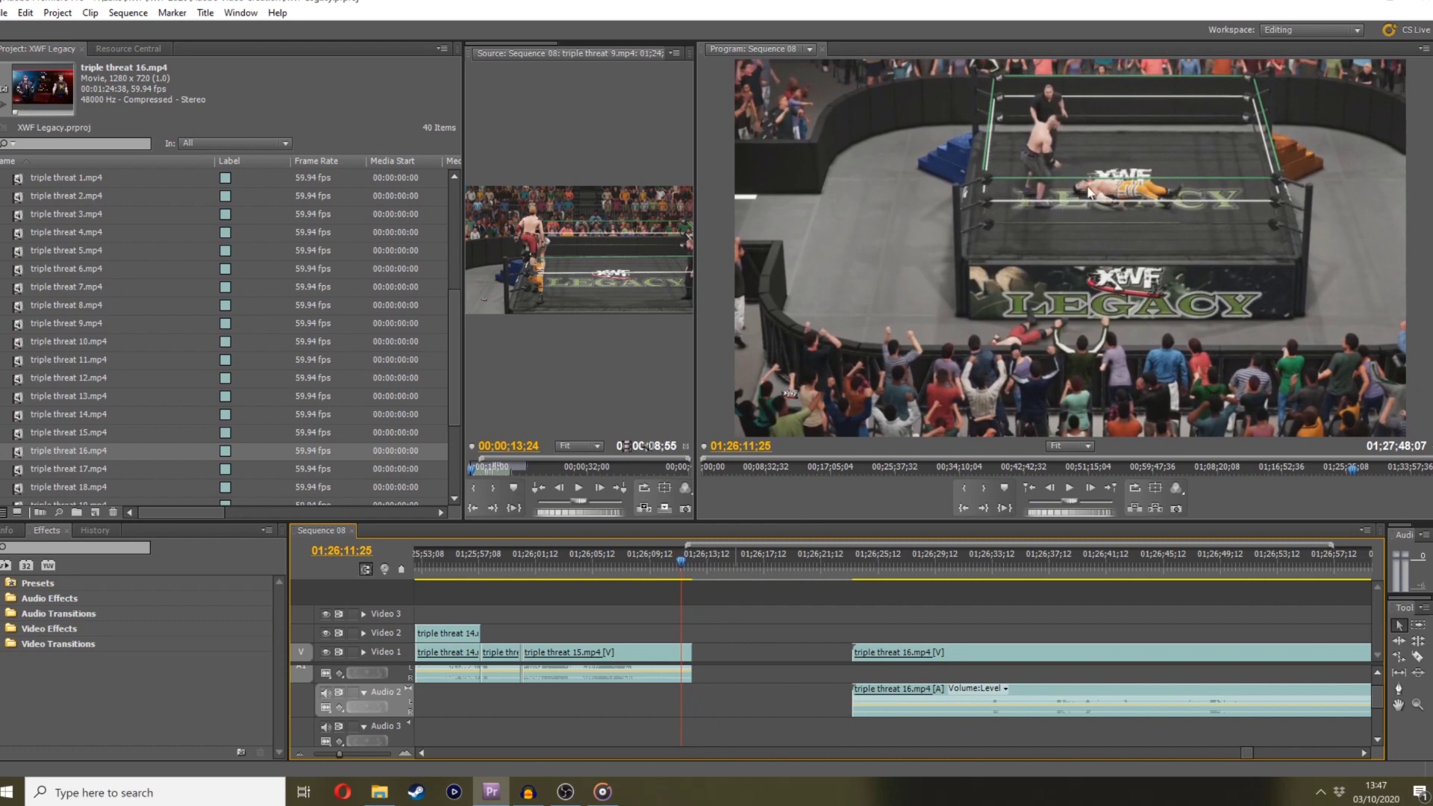
drag(854, 574, 882, 556)
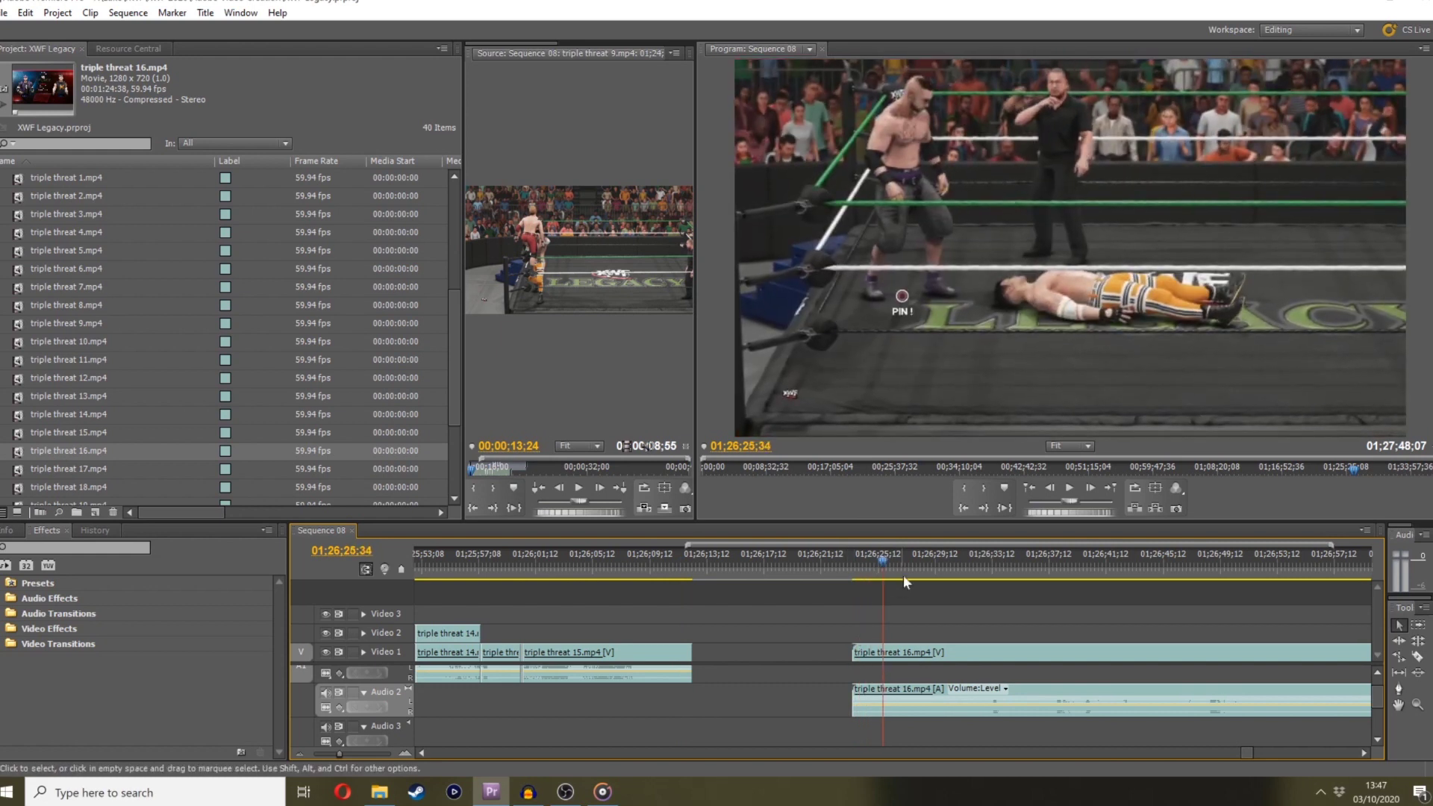
drag(1061, 515, 1047, 520)
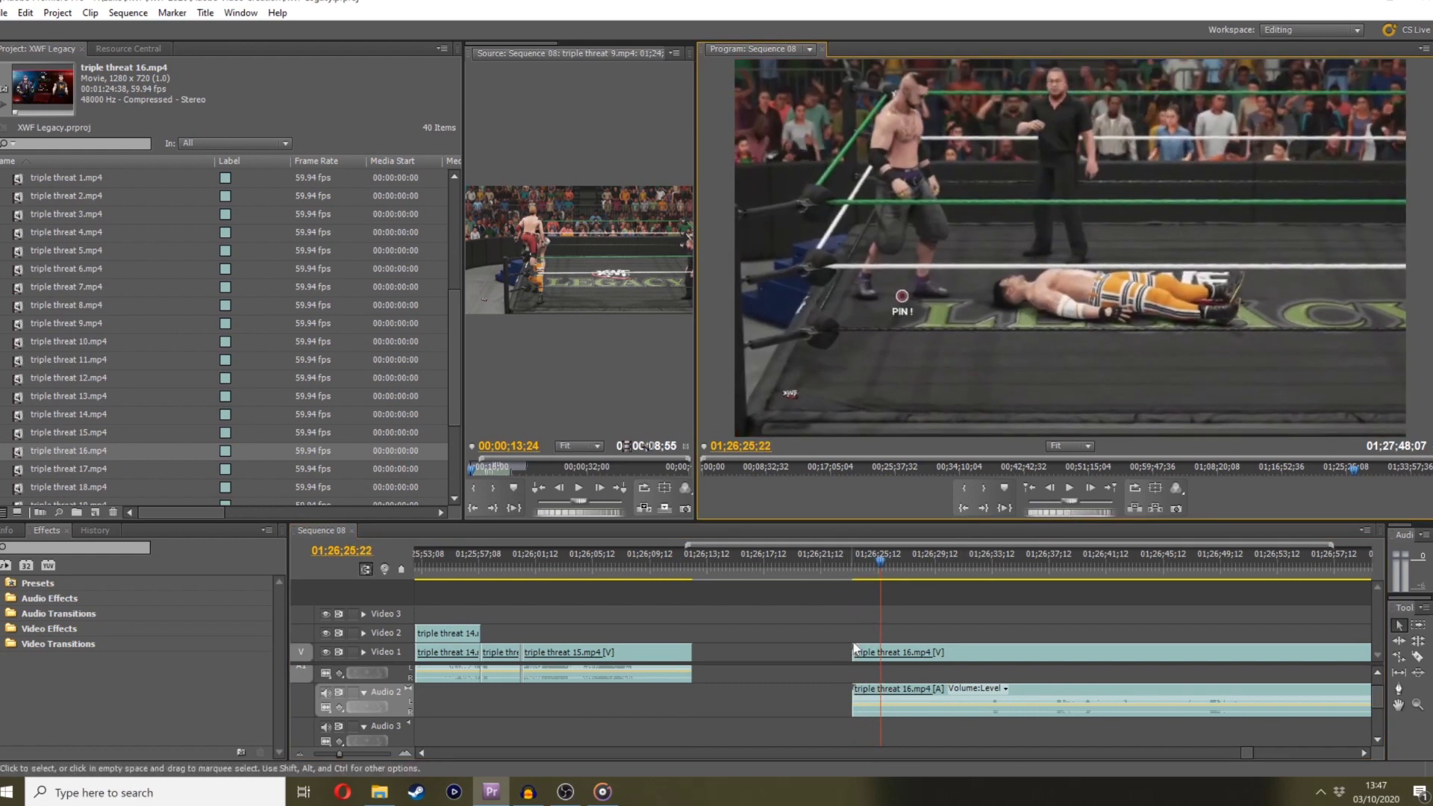
drag(880, 643, 727, 673)
mouse_move(673, 557)
mouse_down()
mouse_move(692, 552)
mouse_move(651, 558)
mouse_move(700, 550)
mouse_move(666, 549)
mouse_up()
key(space)
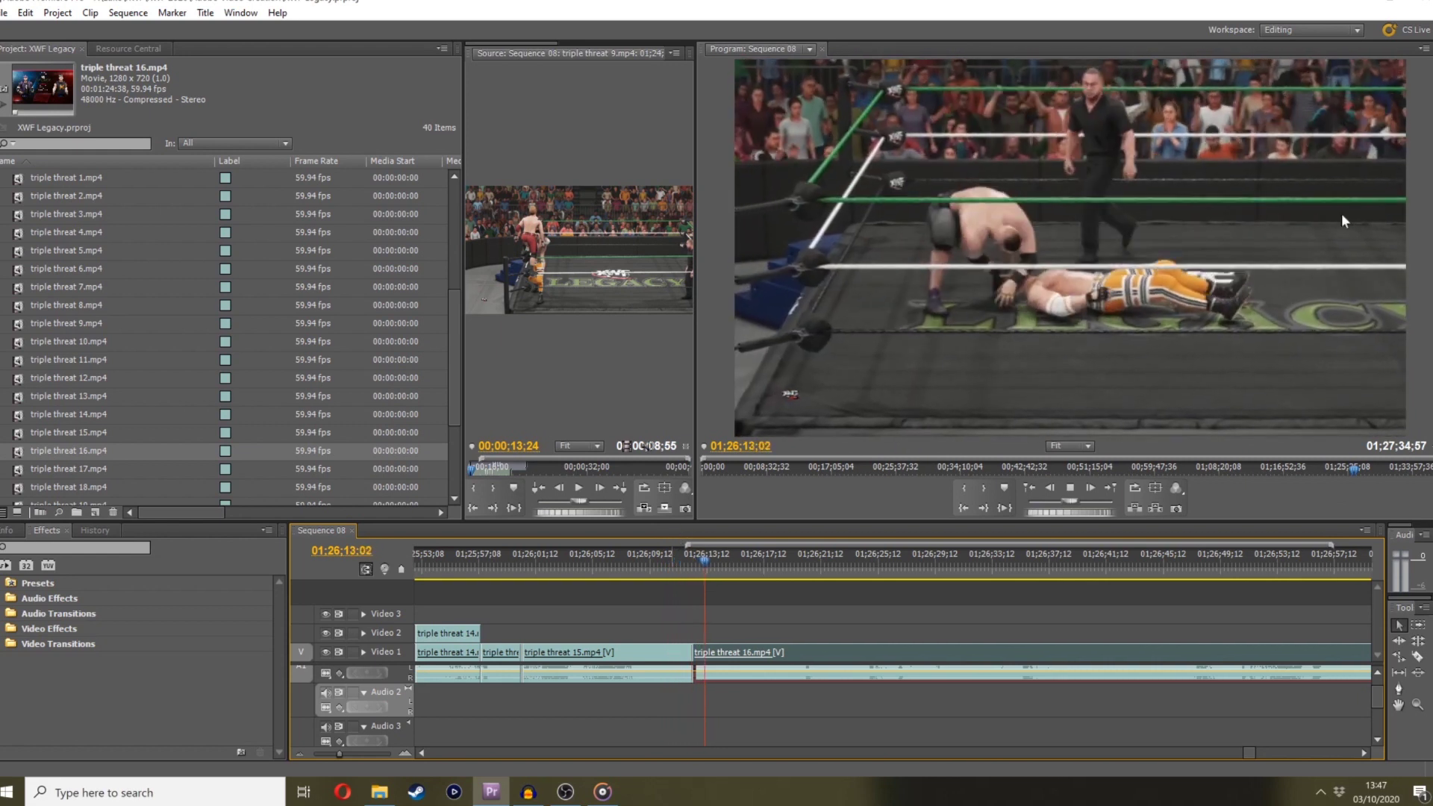
Replay the transition from clip 15 into triple threat 16.mp4
click(695, 571)
drag(694, 572, 680, 562)
key(space)
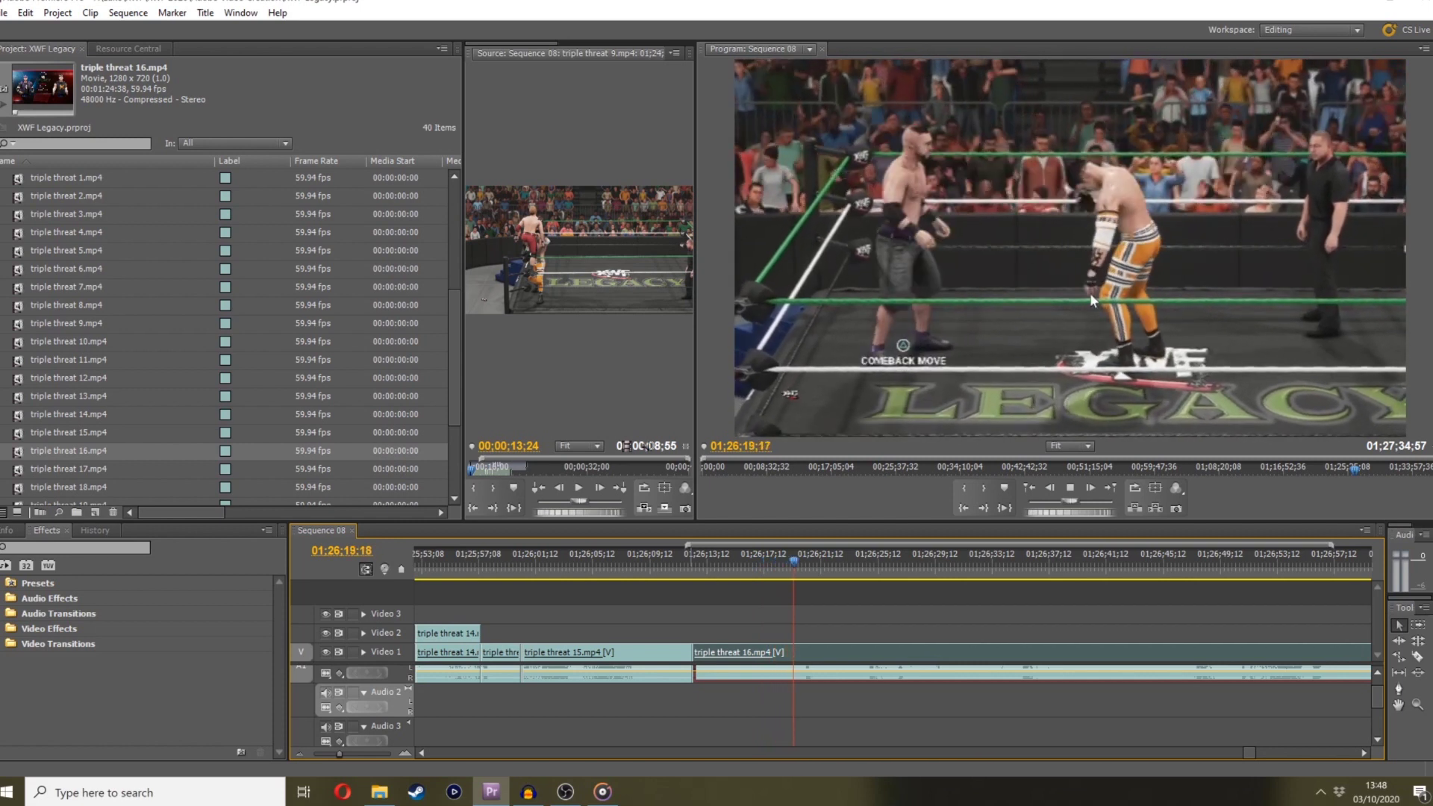
key(space)
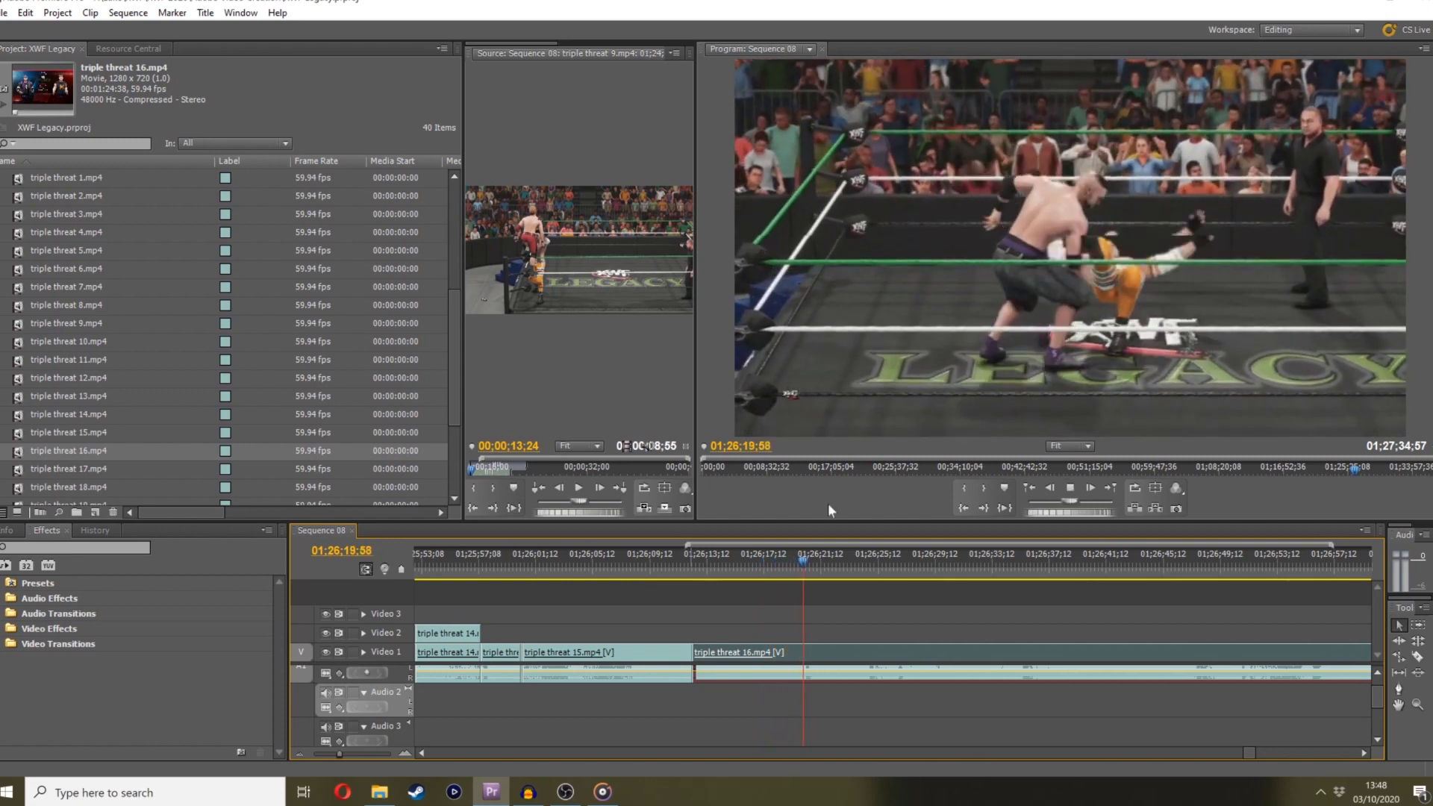
mouse_move(833, 561)
mouse_down()
mouse_move(855, 570)
mouse_move(844, 549)
mouse_up()
key(space)
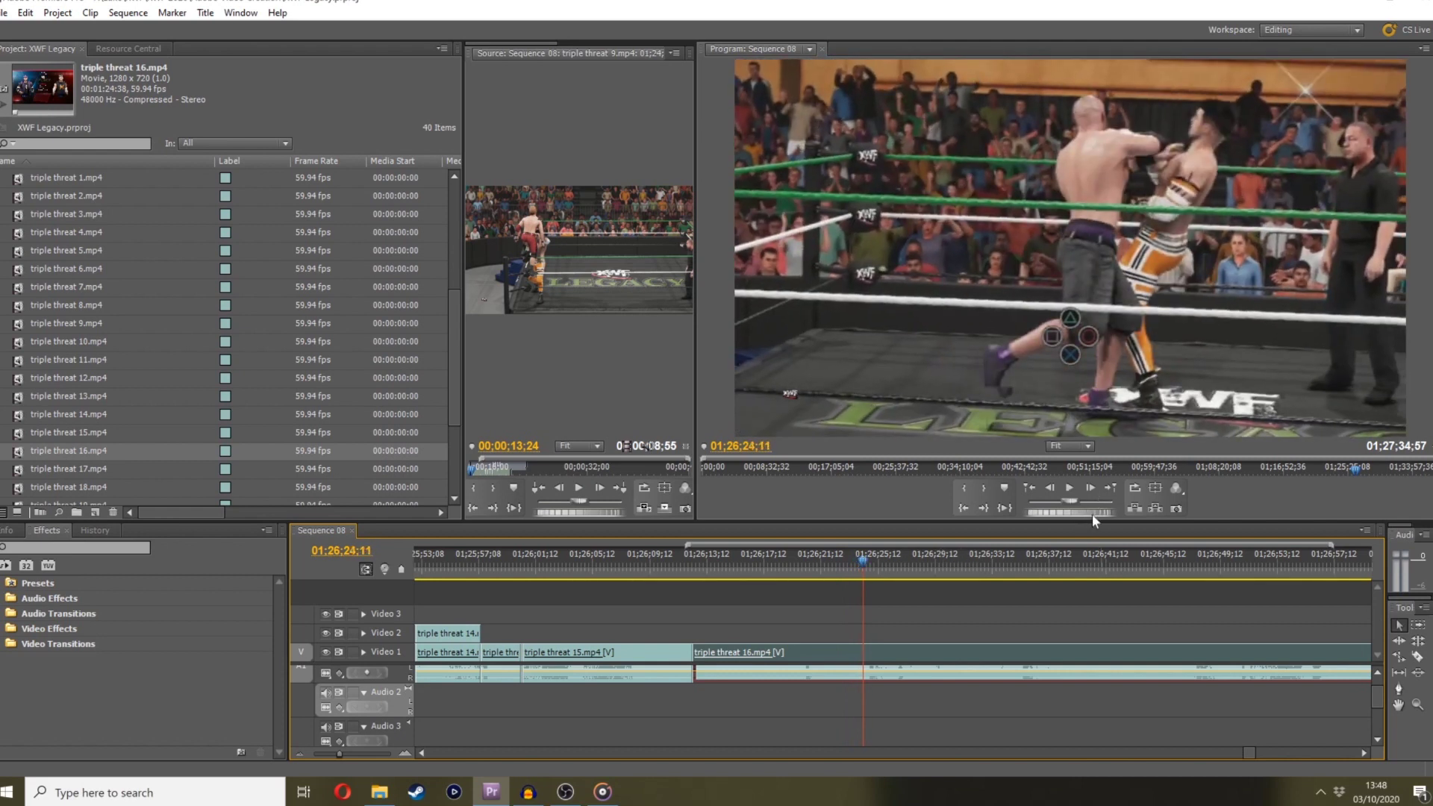
Rewatch clip 16's action and stop playback at the next cut point
drag(1091, 514, 1060, 513)
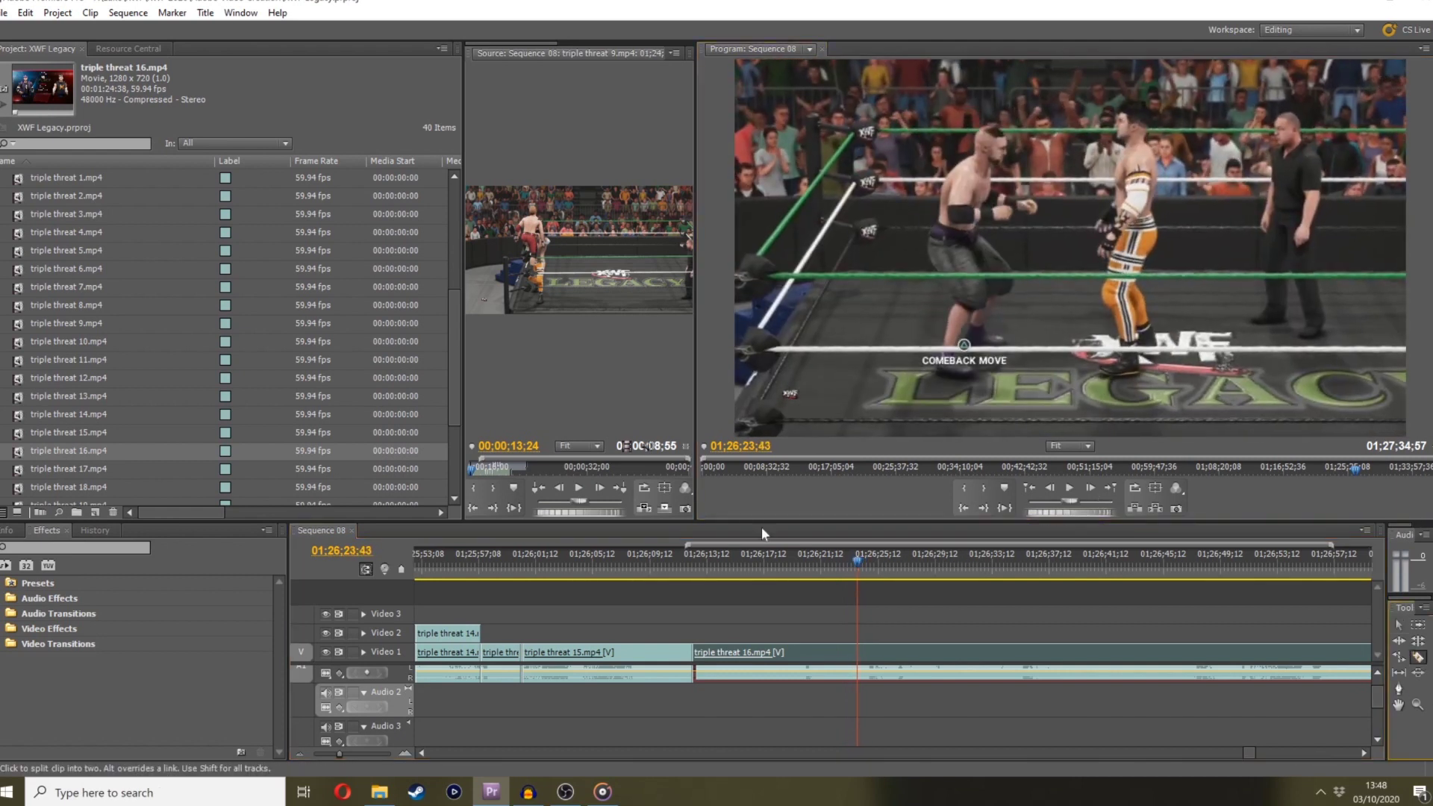
drag(751, 571, 704, 561)
key(space)
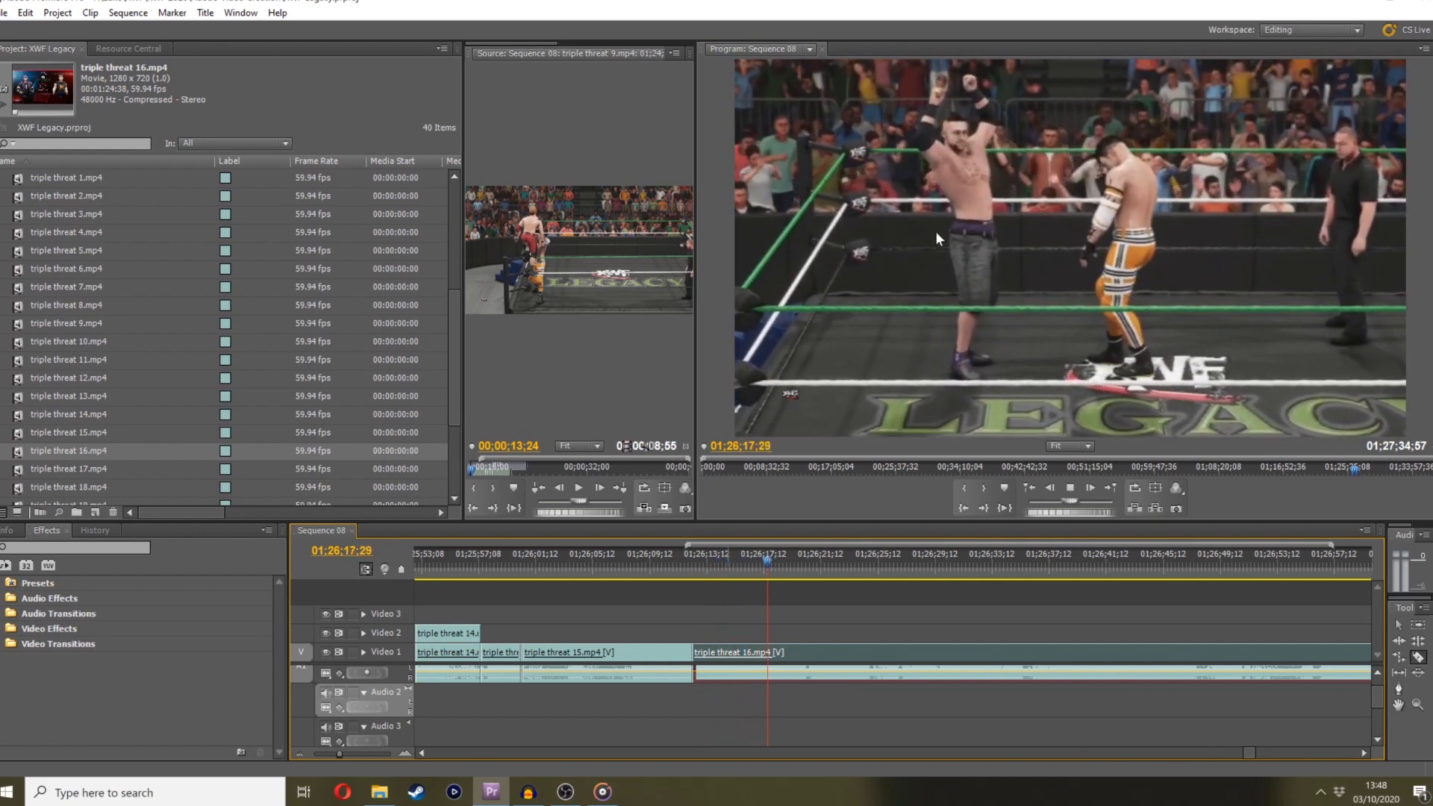
drag(765, 536, 736, 539)
key(space)
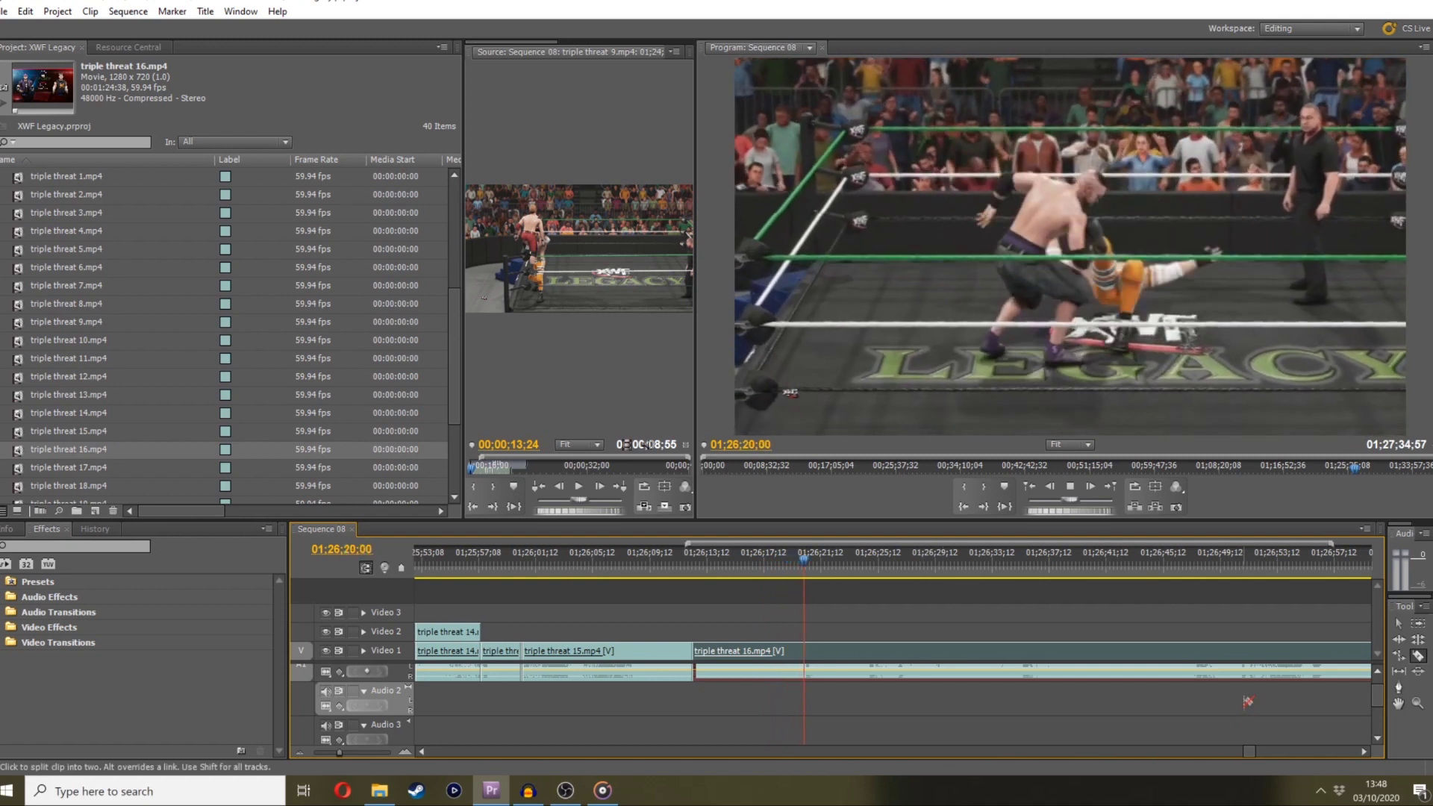
mouse_move(798, 556)
mouse_down()
mouse_move(885, 556)
mouse_move(776, 557)
mouse_up()
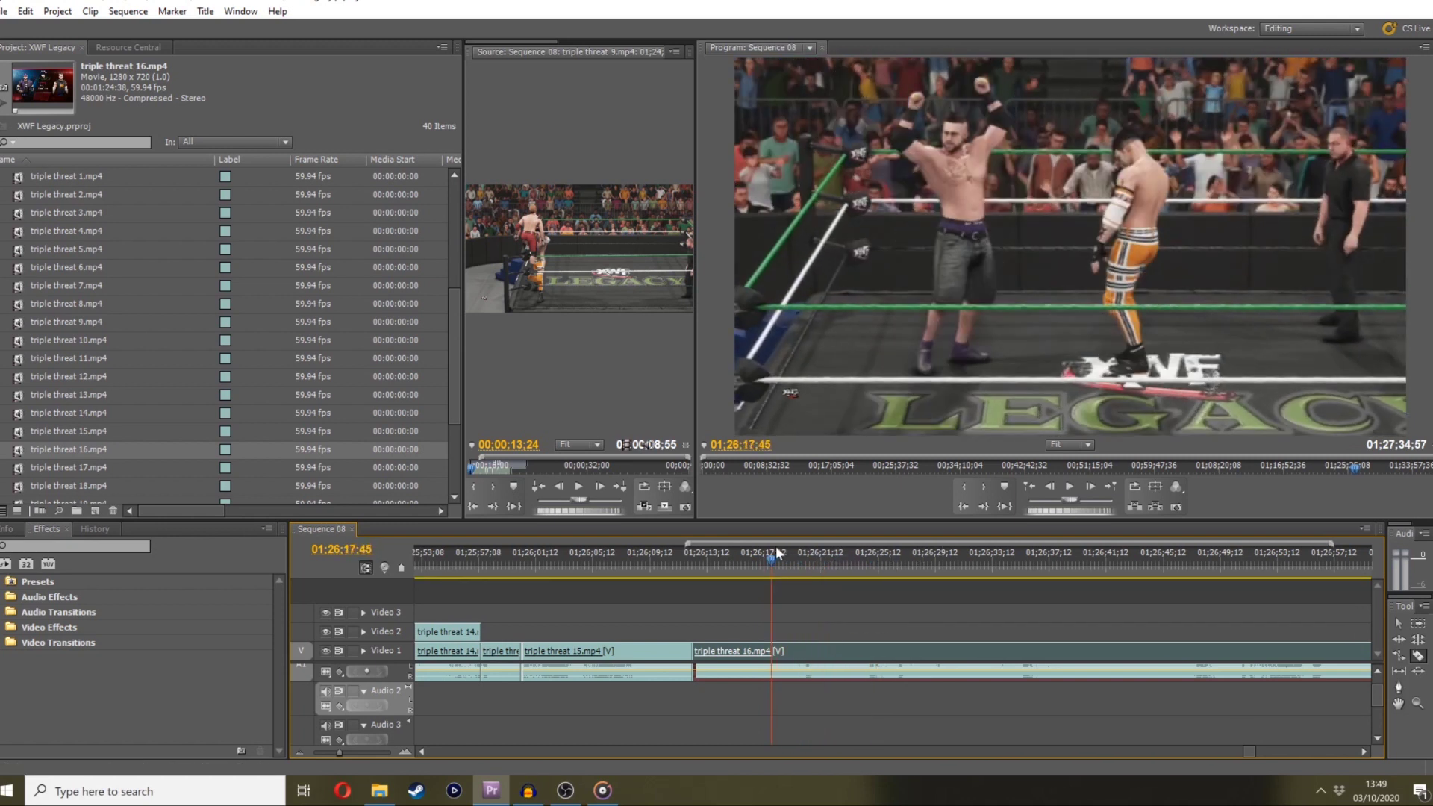
key(space)
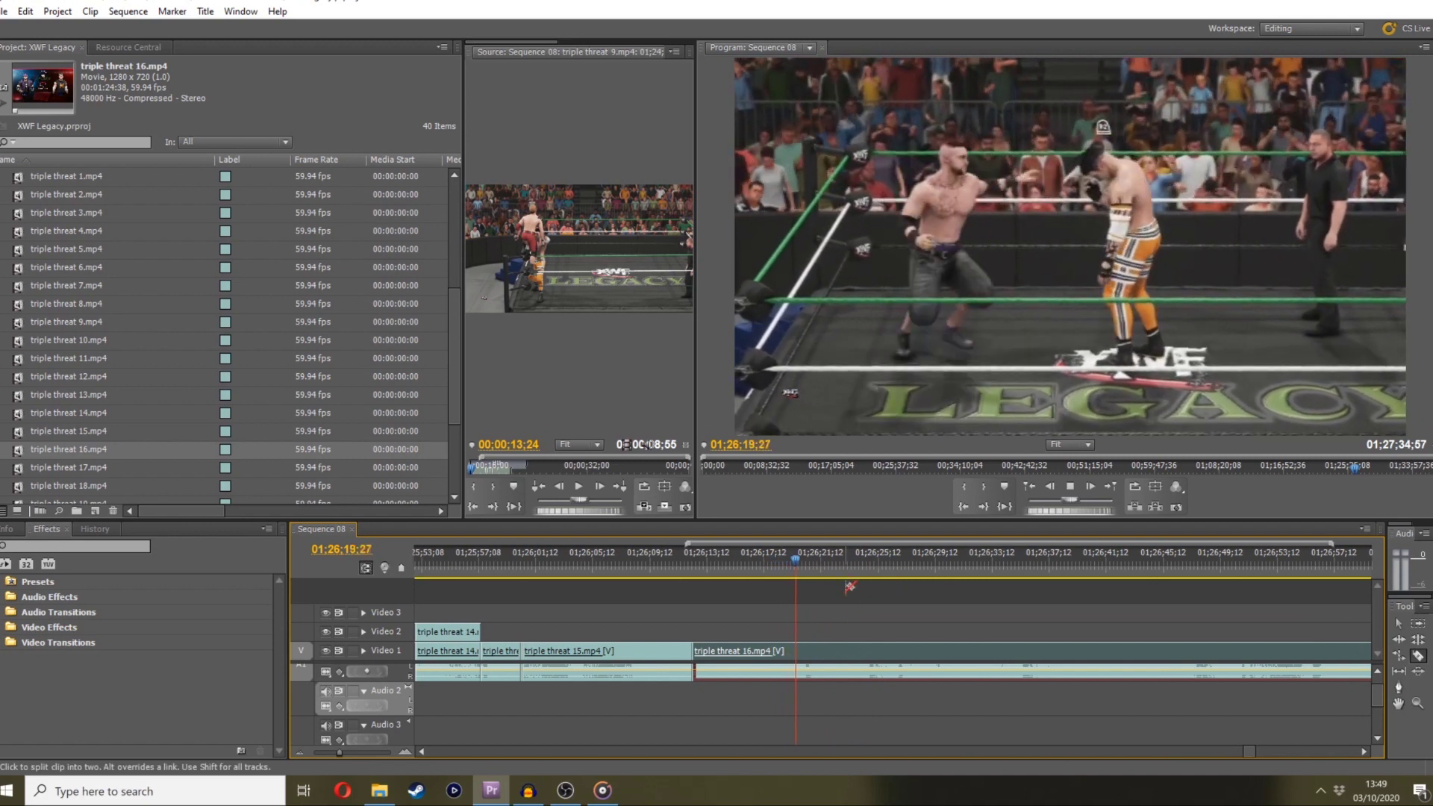
key(space)
Razor out a short piece of triple threat 16.mp4, delete it, close the gap, and review the join
click(797, 650)
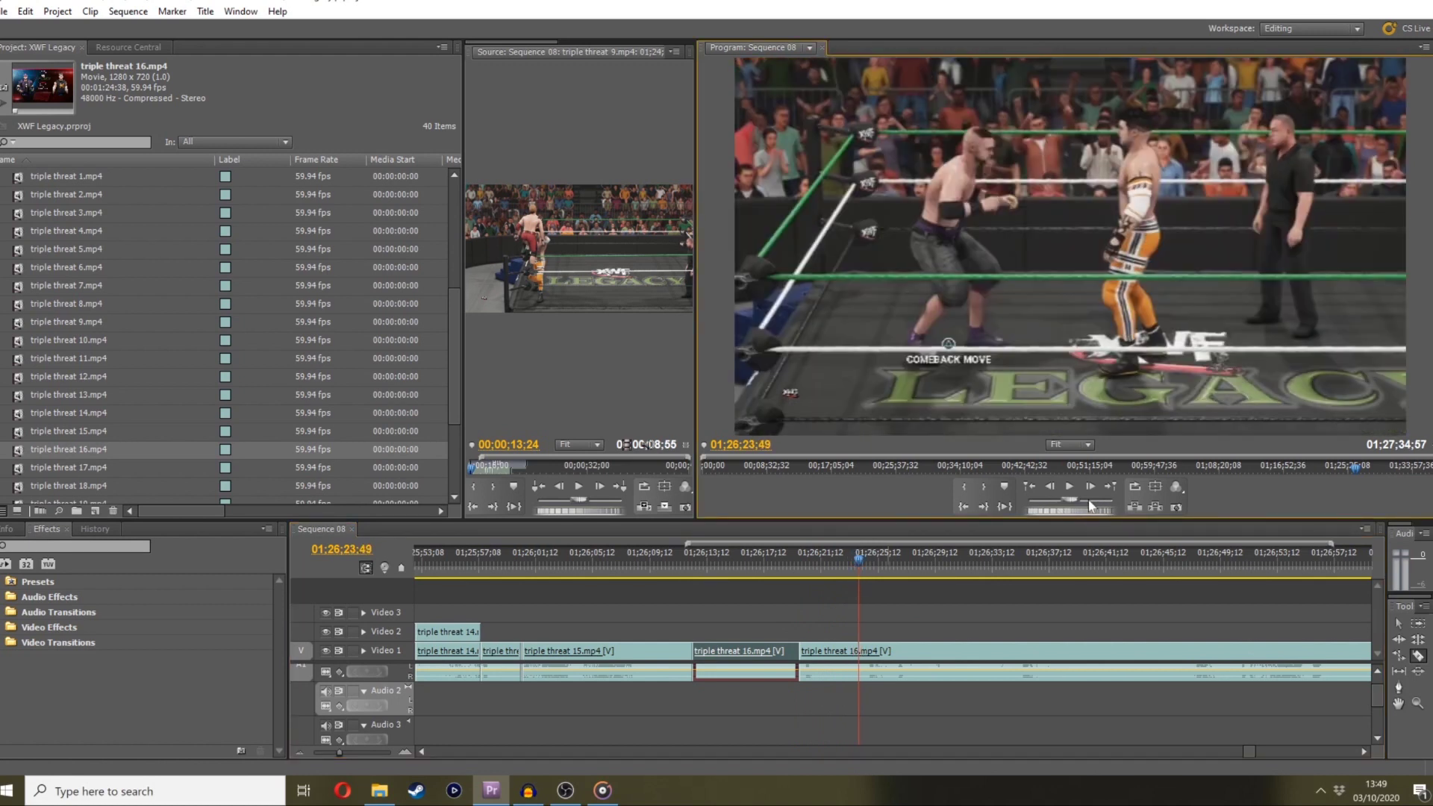
drag(1089, 500, 1096, 493)
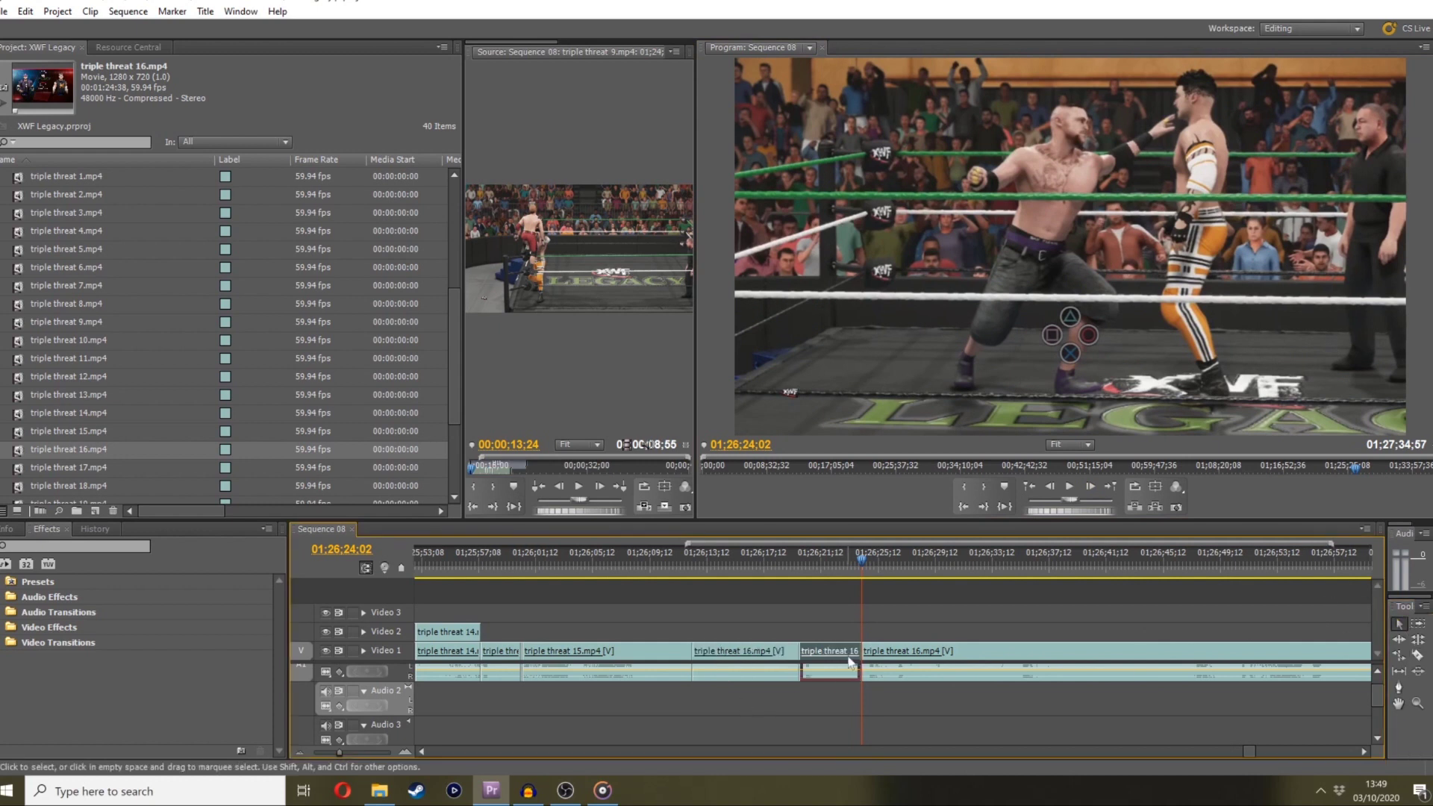
key(Delete)
drag(884, 655, 819, 652)
click(792, 562)
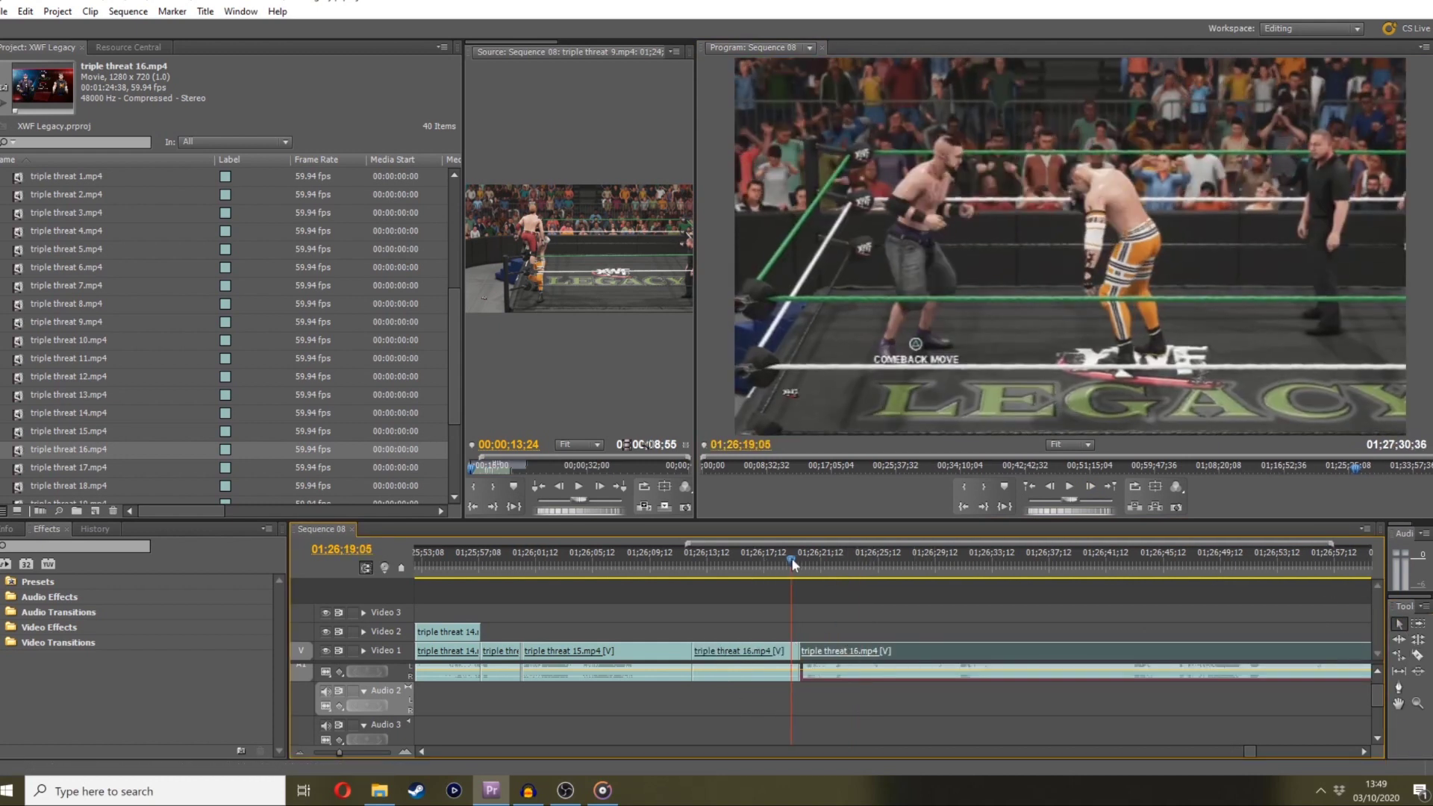
key(space)
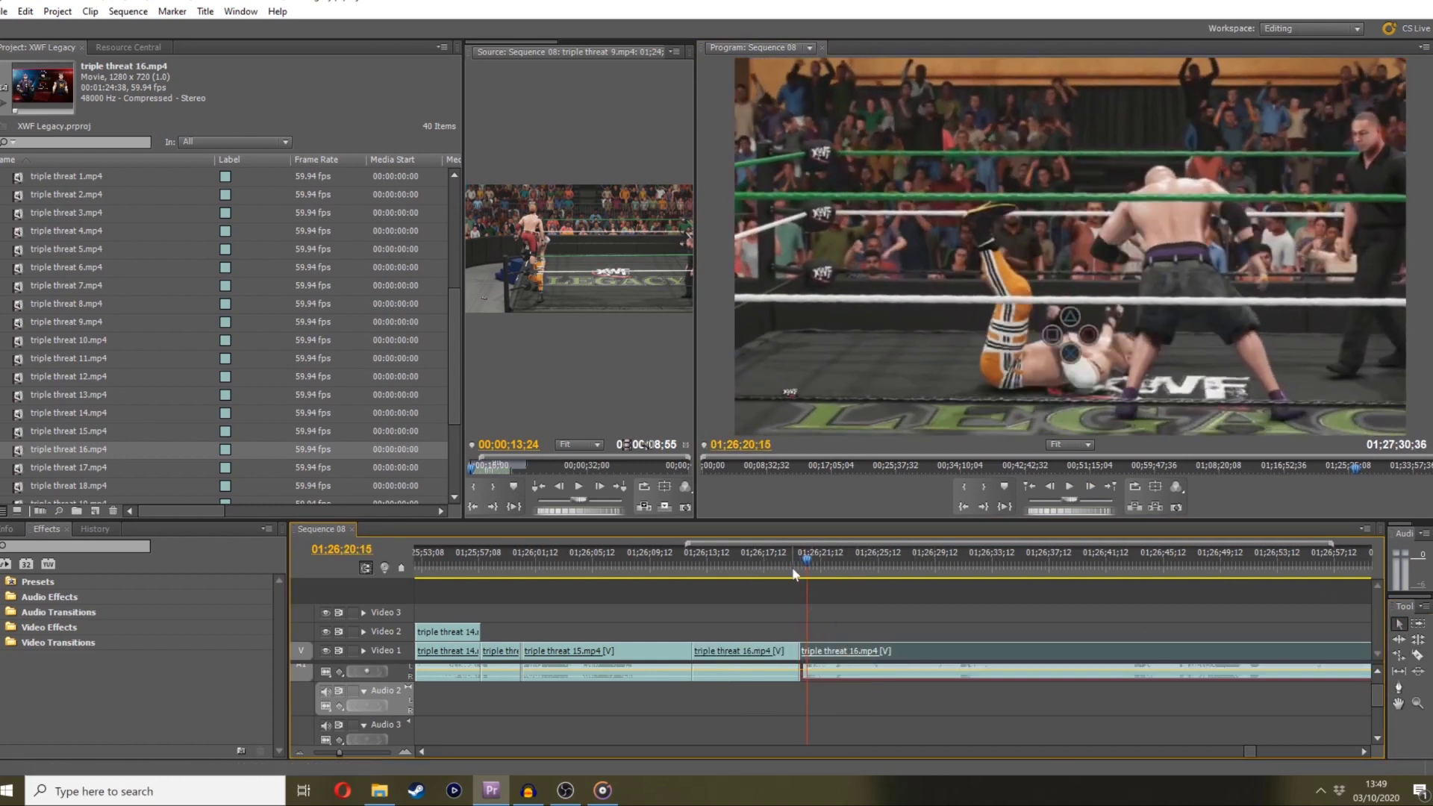
click(792, 571)
drag(340, 751, 356, 752)
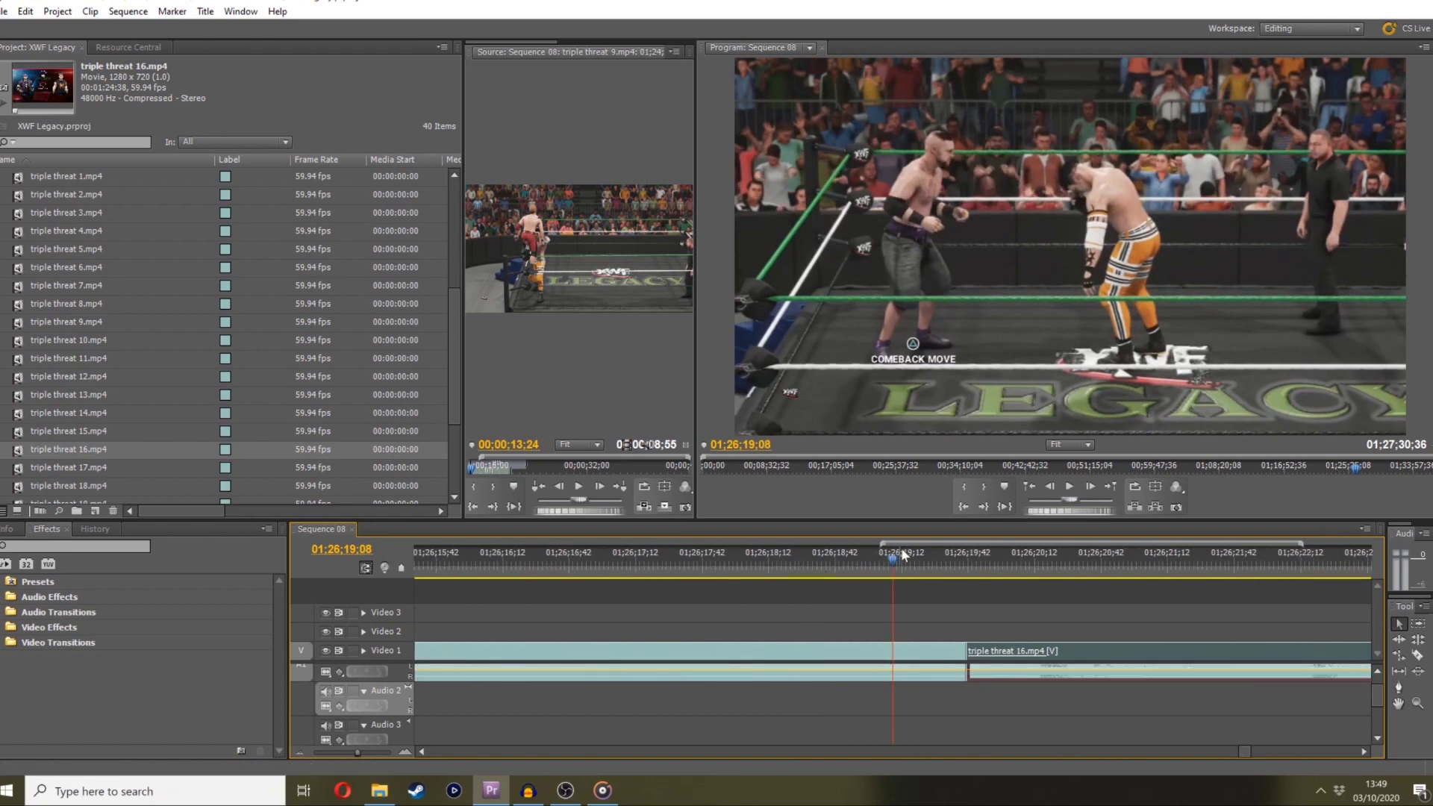
Split triple threat 16.mp4 on Video 1 at 01;26;25;05
click(955, 549)
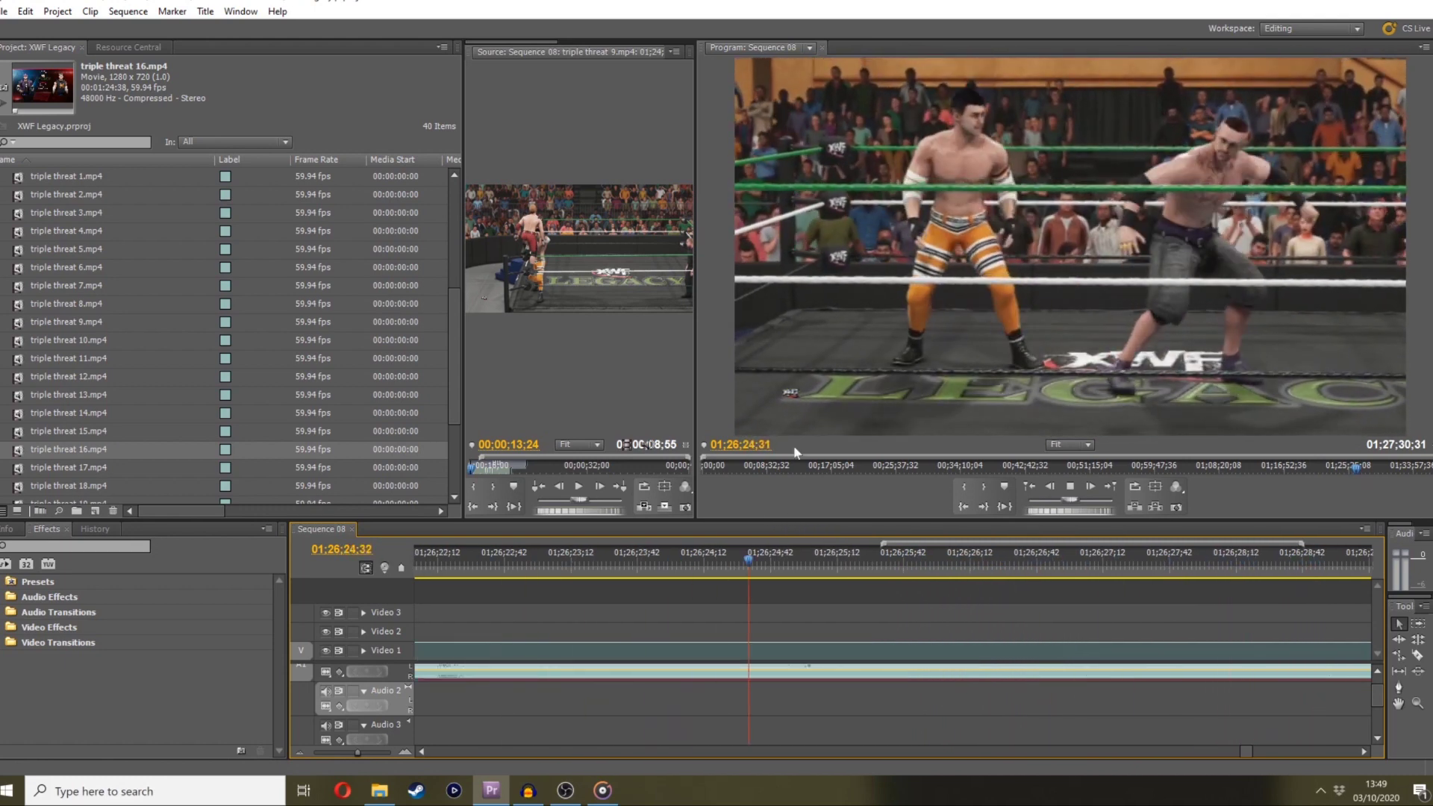
drag(801, 556, 540, 575)
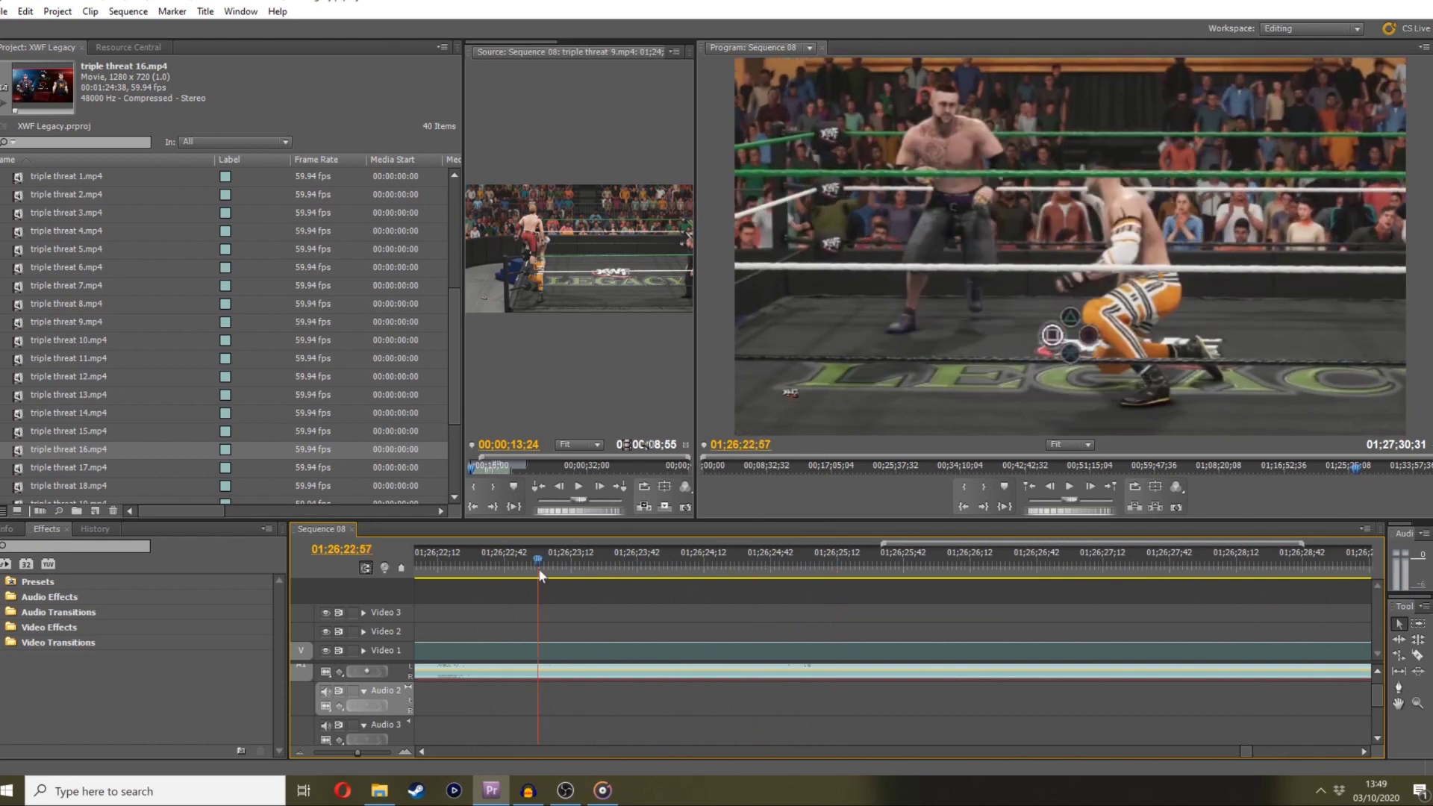
drag(360, 752, 355, 752)
key(space)
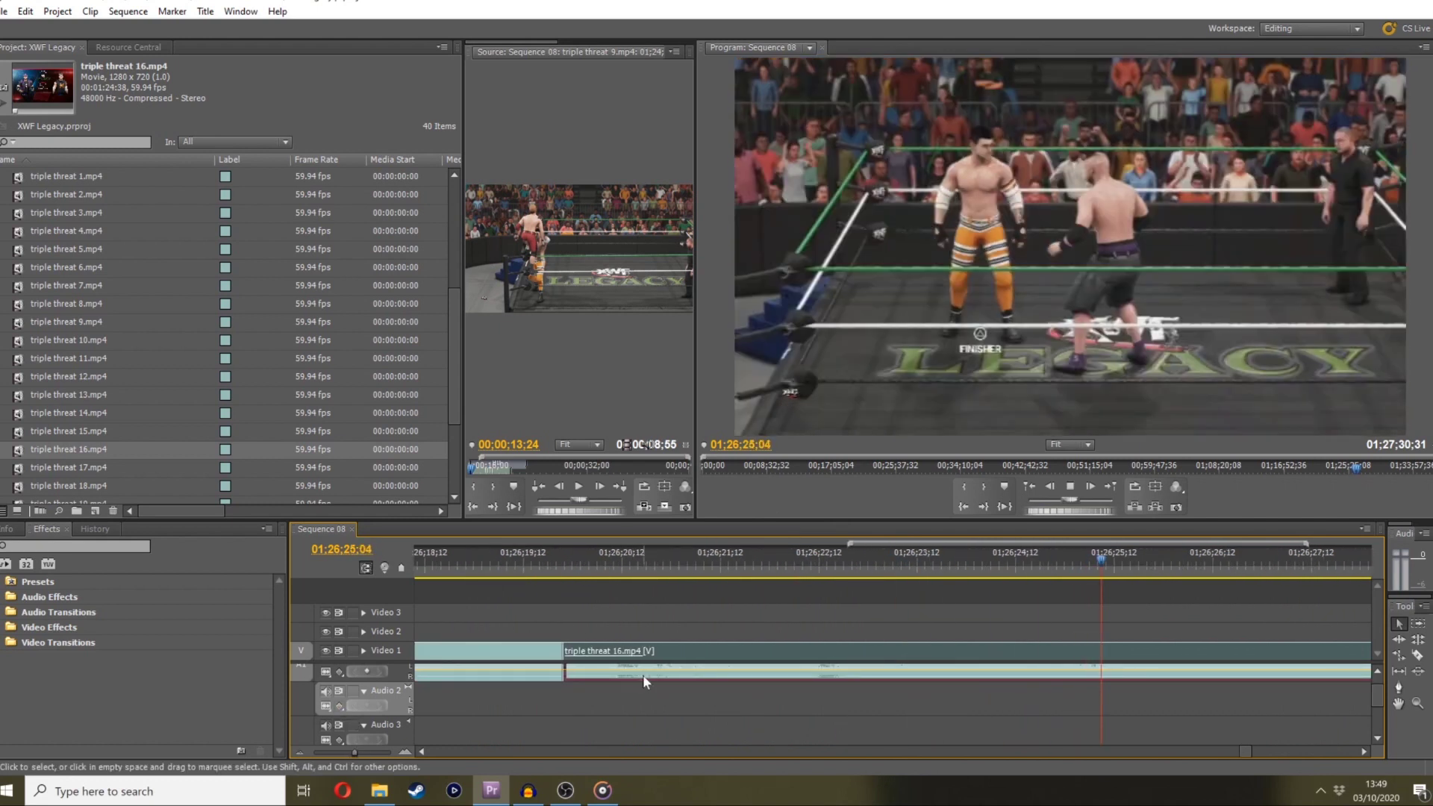
key(space)
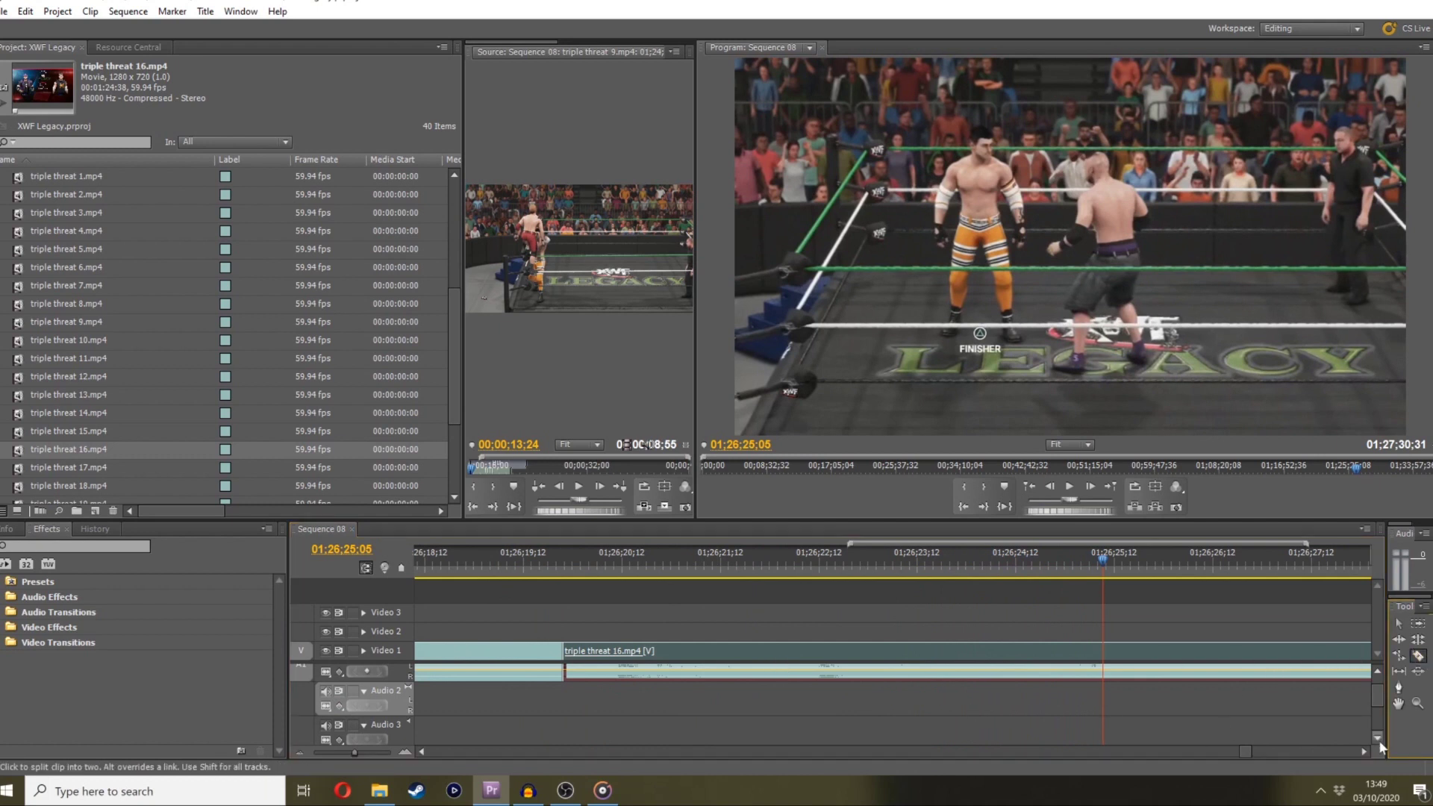
click(1364, 751)
click(533, 652)
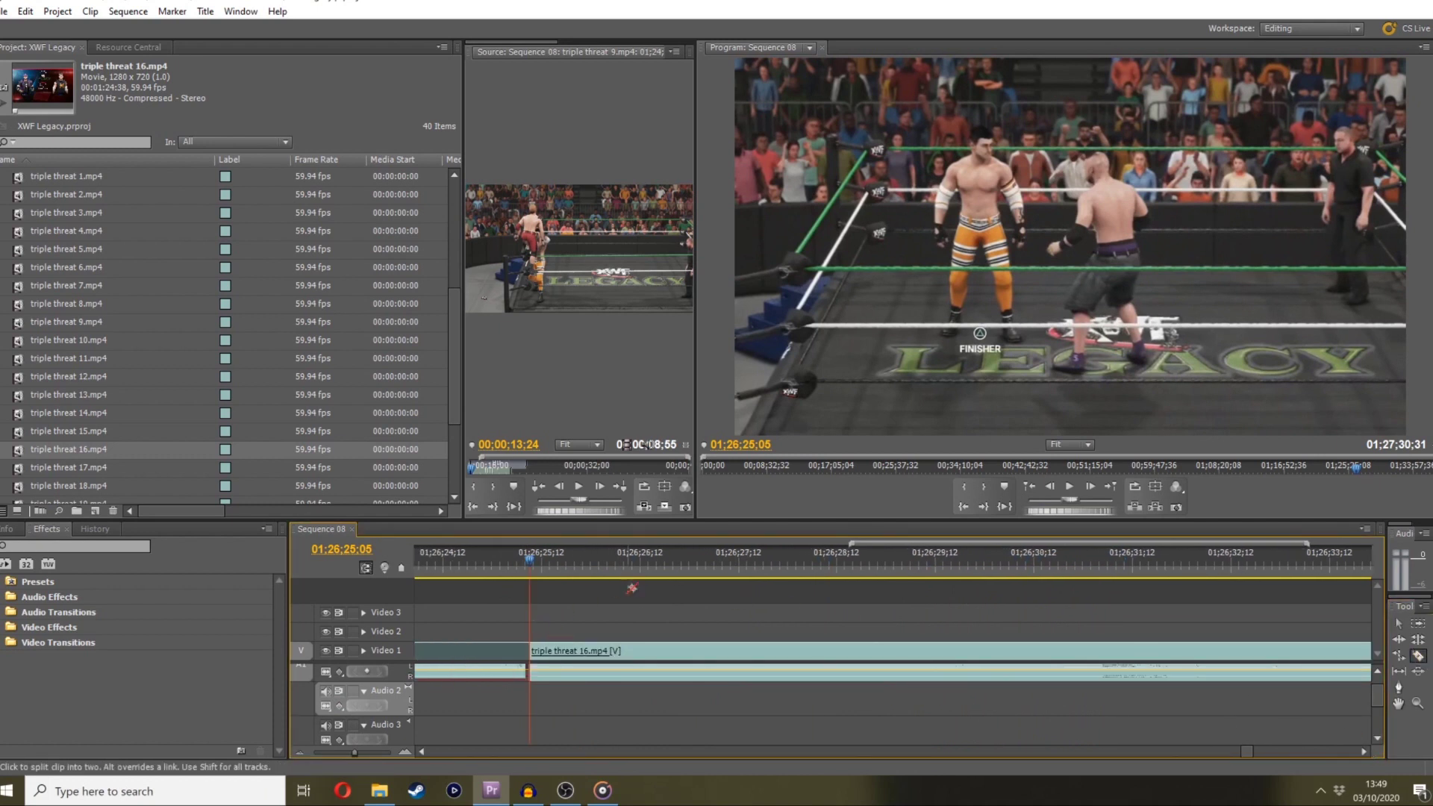
Scrub forward and split clip 16 again at 01;26;42;09
drag(567, 573, 653, 587)
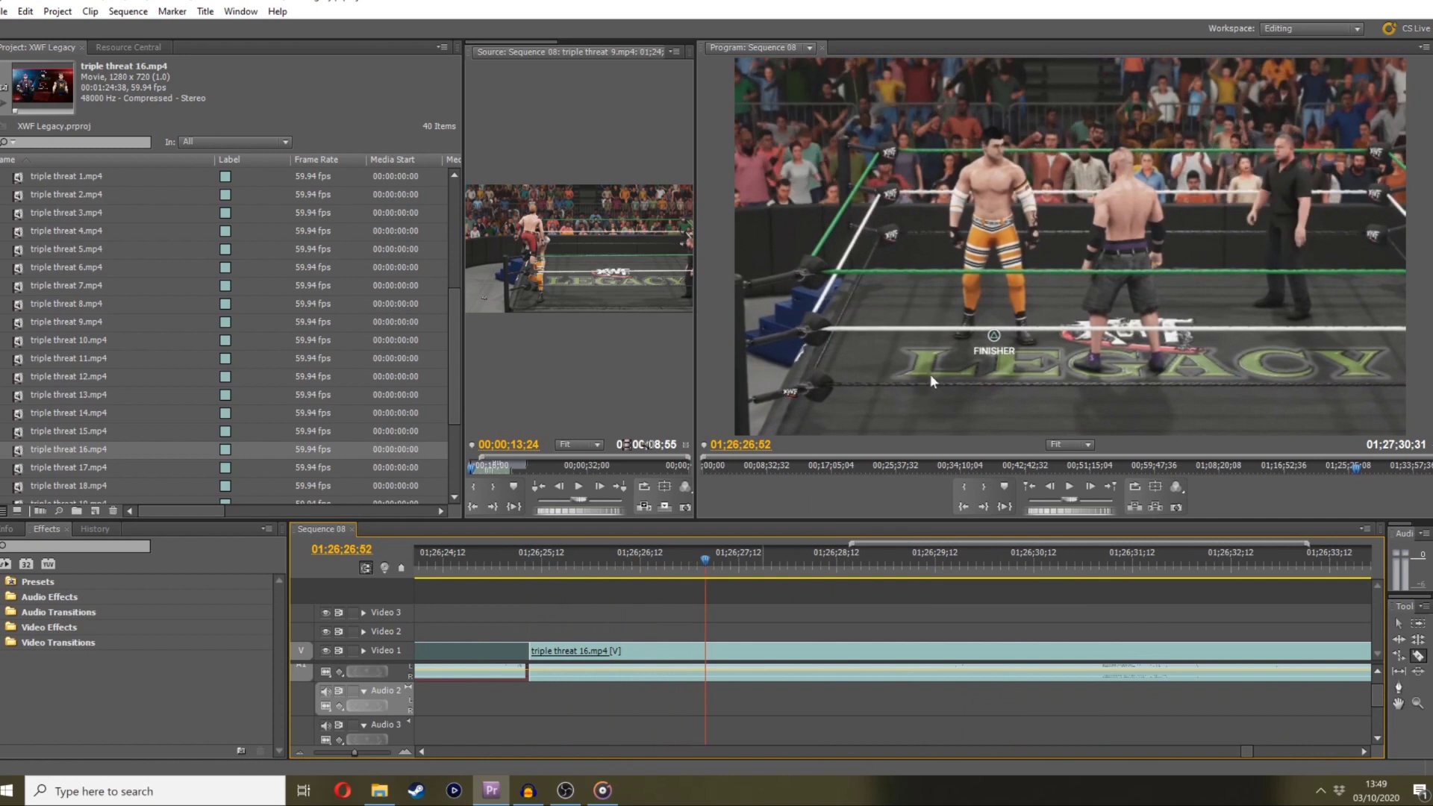
drag(782, 561, 859, 570)
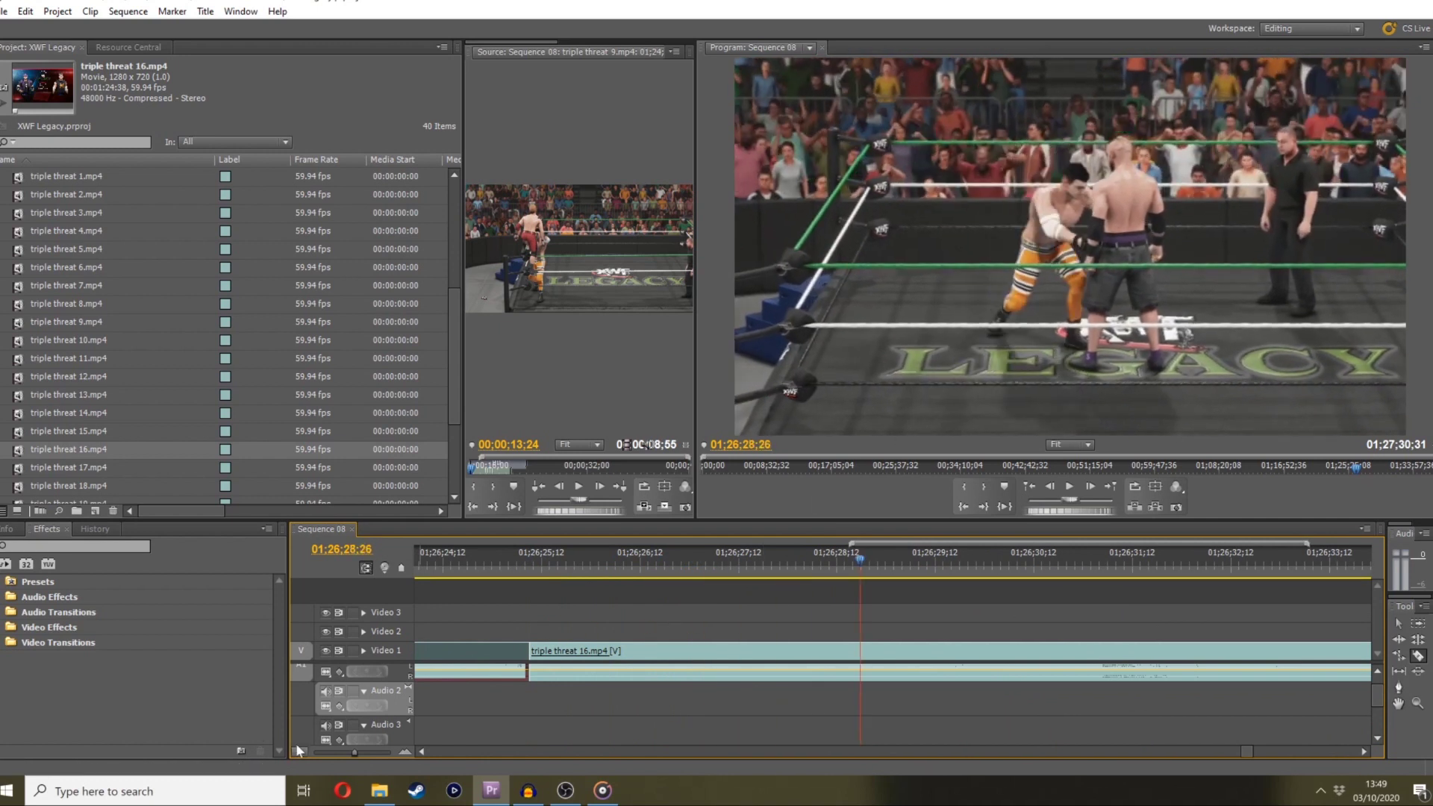
drag(354, 752, 350, 752)
drag(873, 567, 1250, 508)
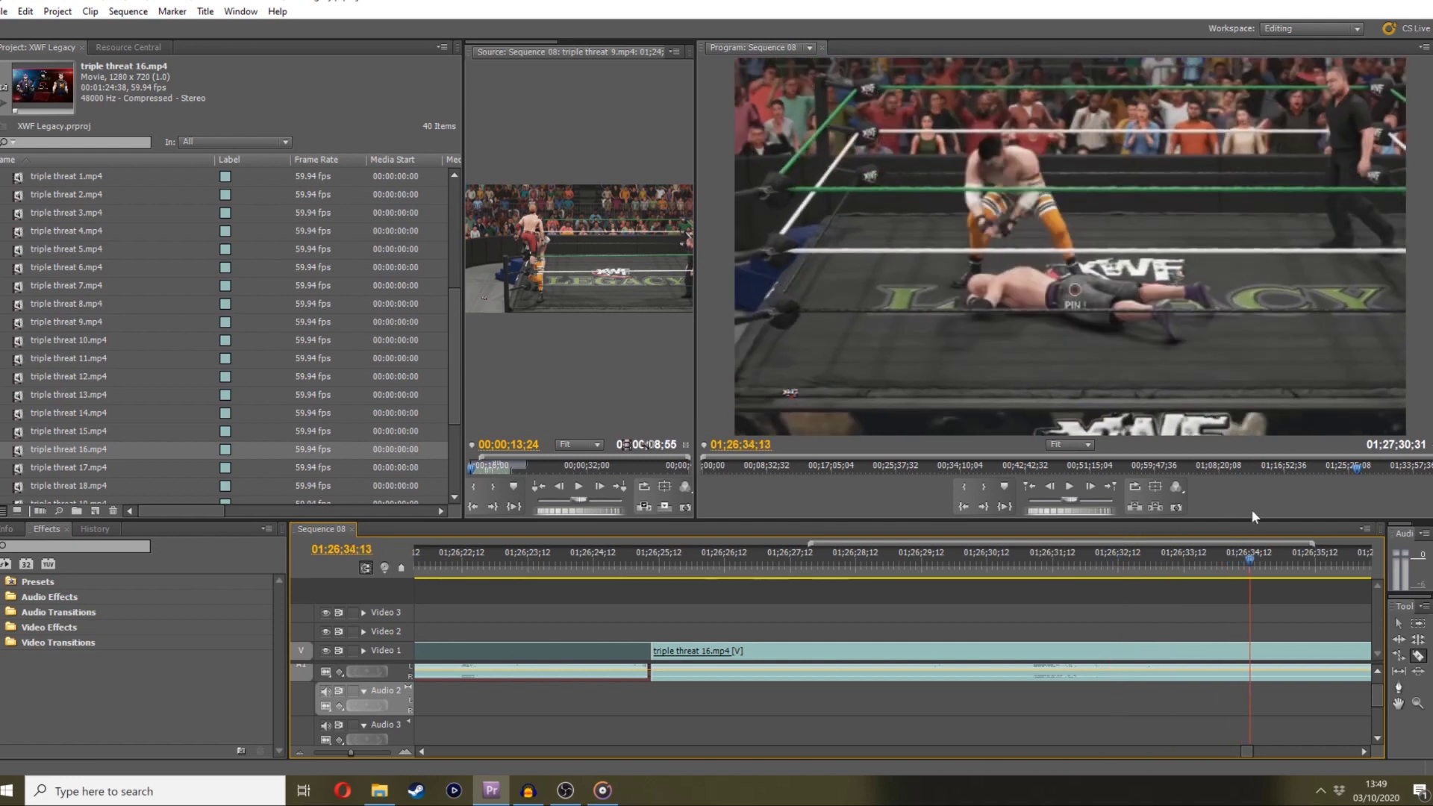
drag(351, 751, 345, 753)
drag(1091, 554, 1266, 520)
click(1363, 752)
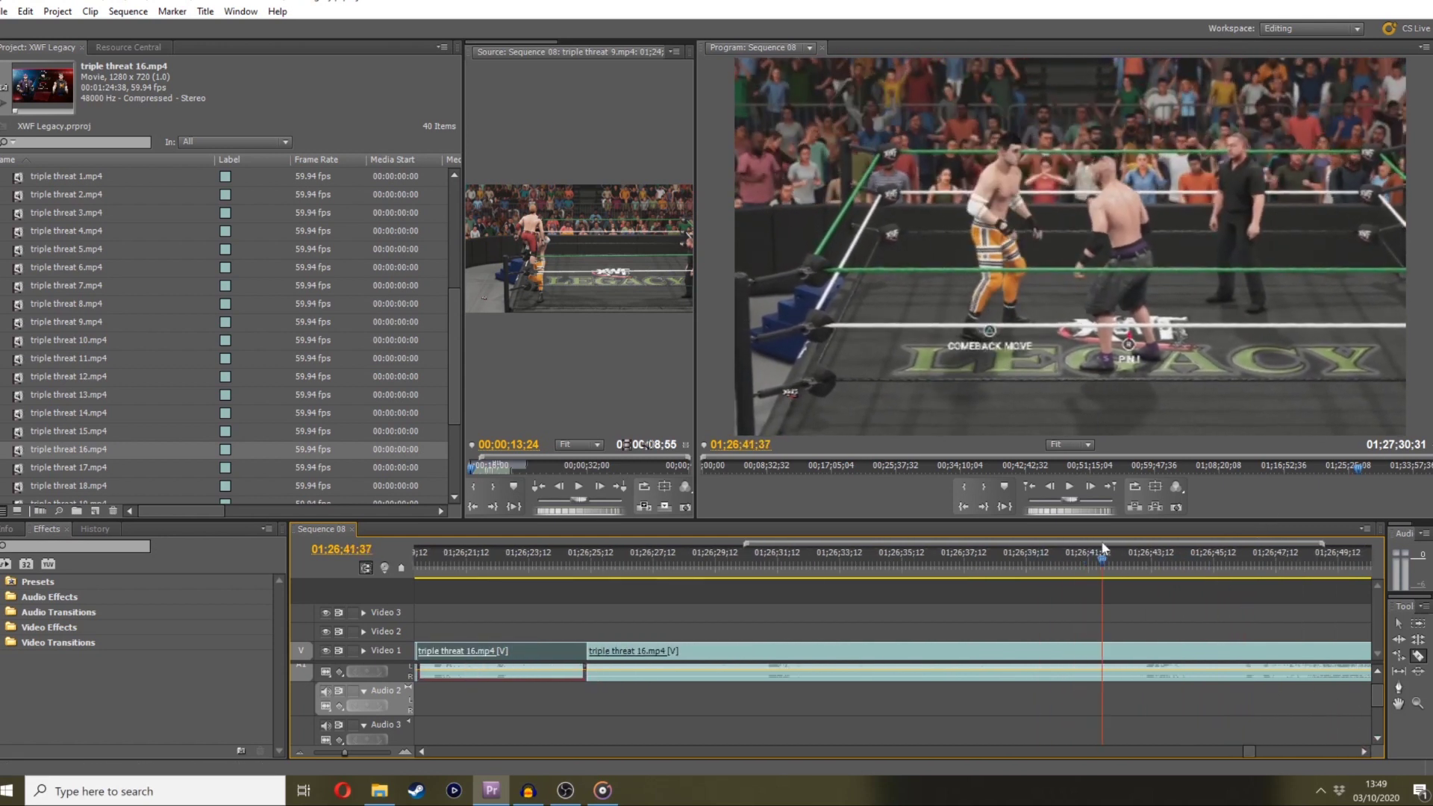
drag(1112, 543, 1118, 540)
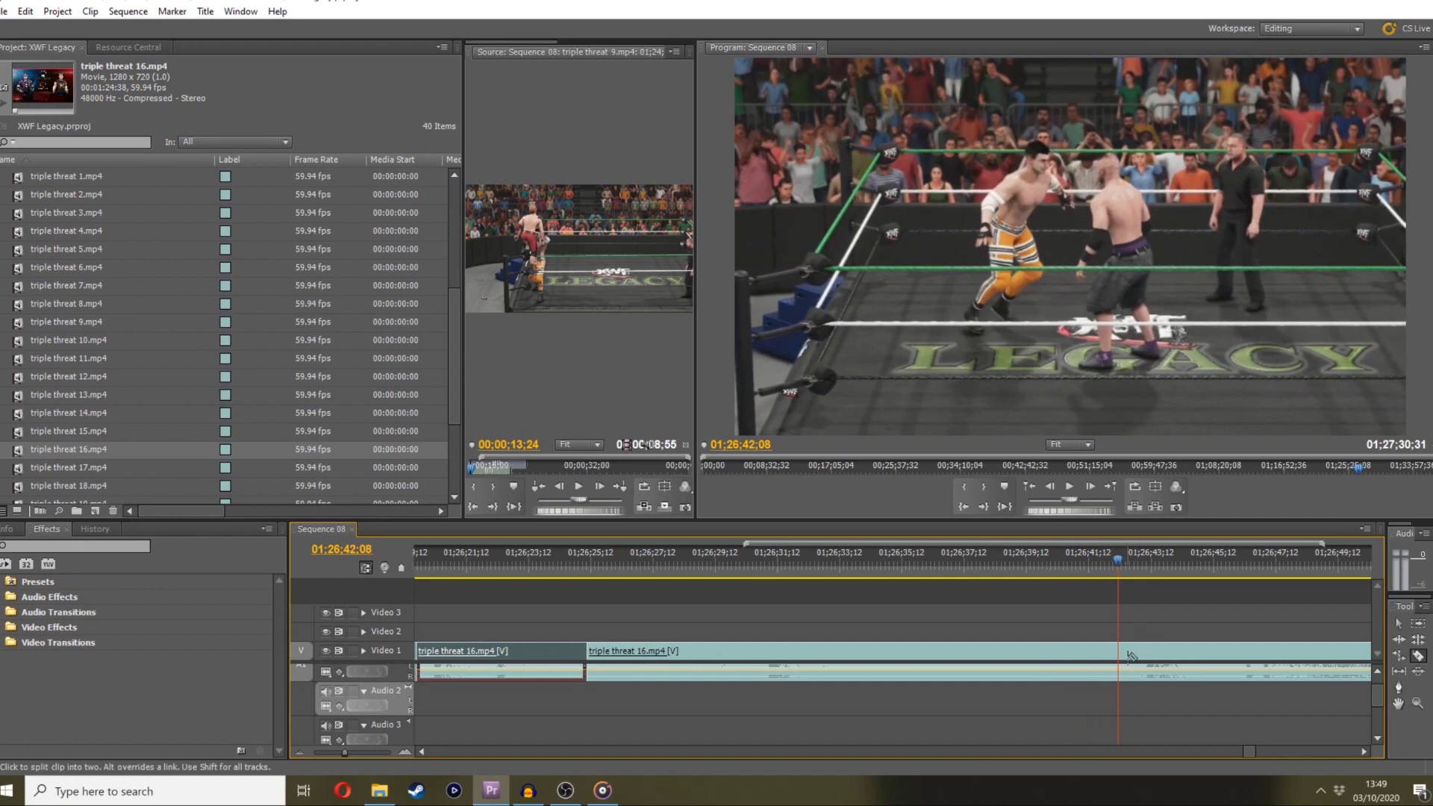
click(1398, 623)
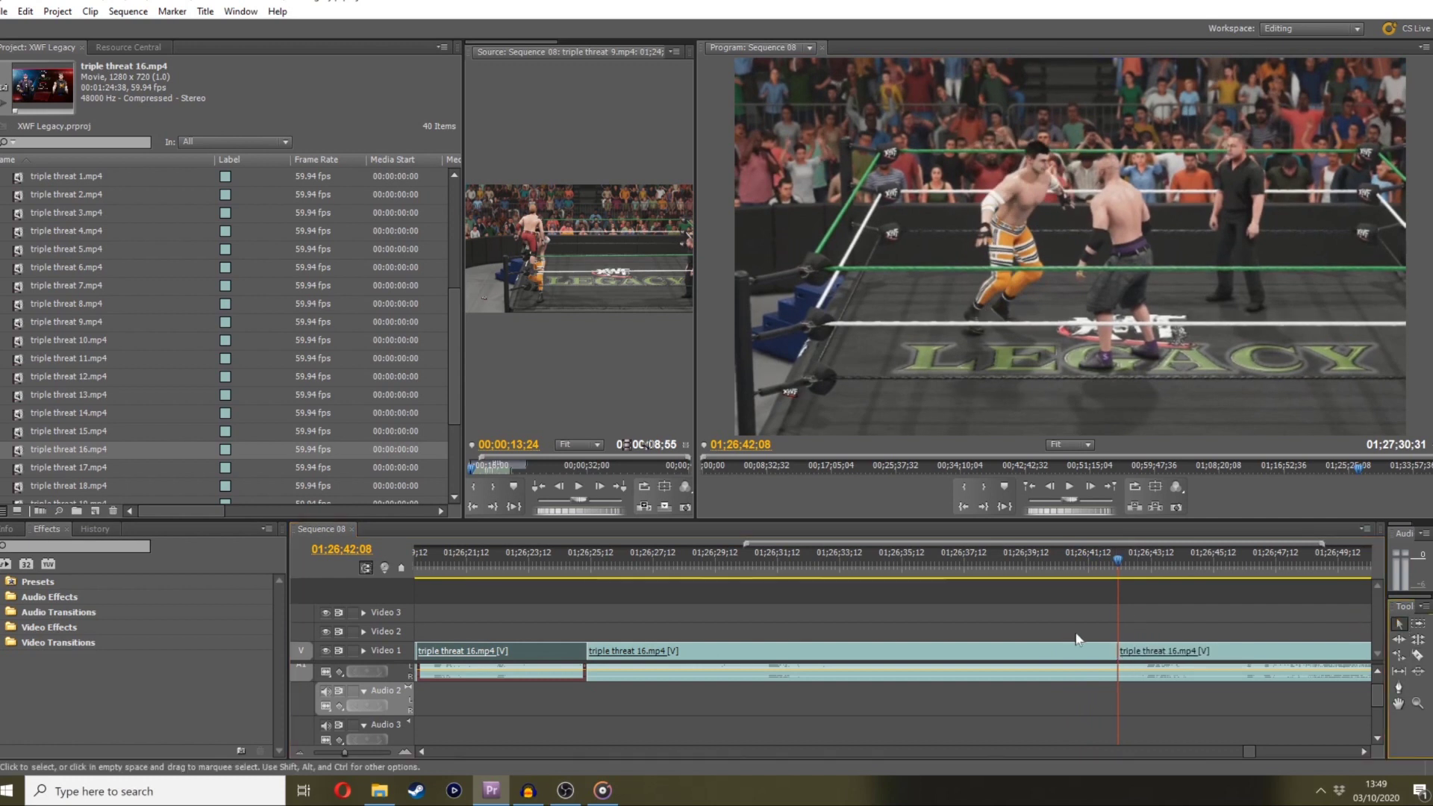
Pull the following clip left to close the removed middle section's gap and play on
drag(1134, 650, 606, 612)
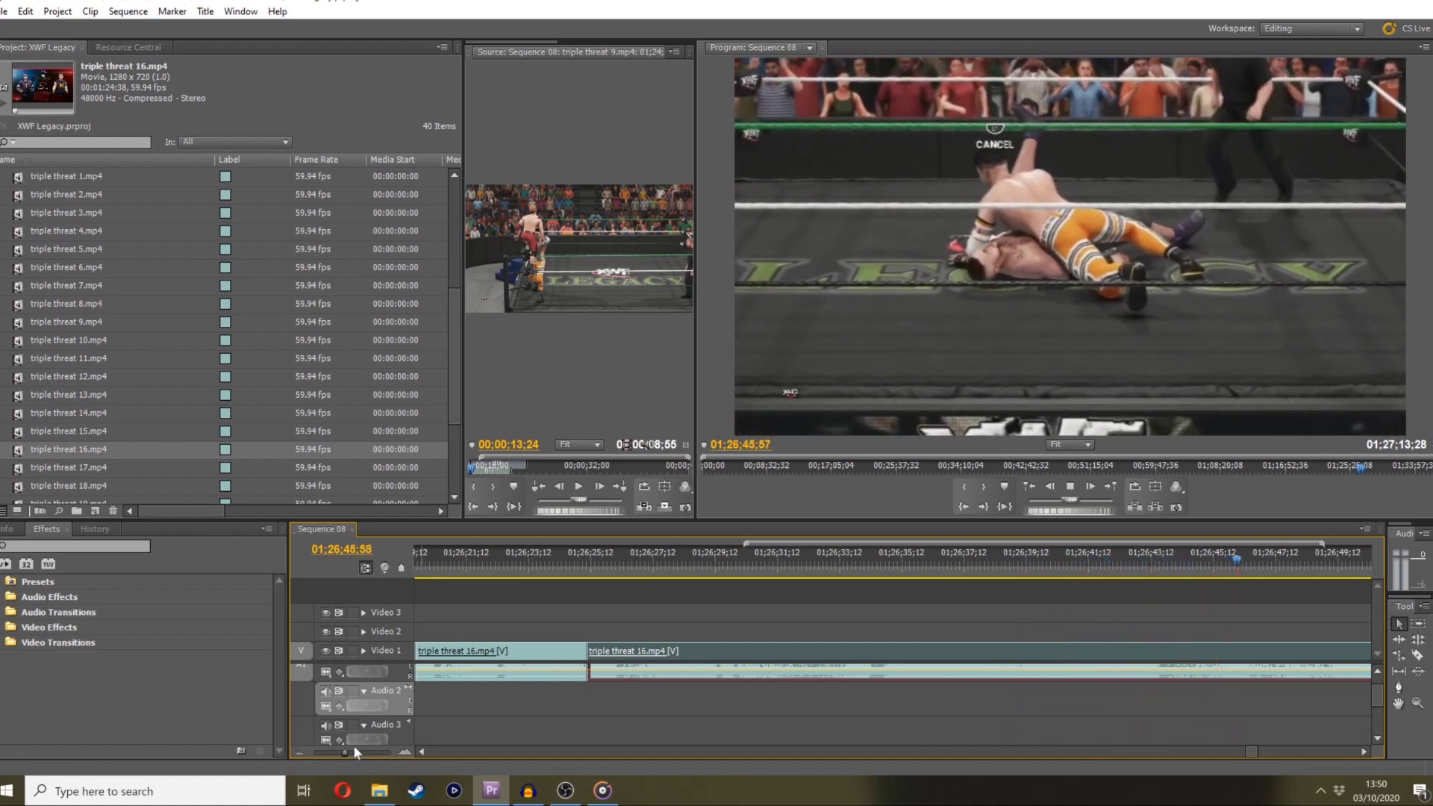
drag(345, 751, 340, 751)
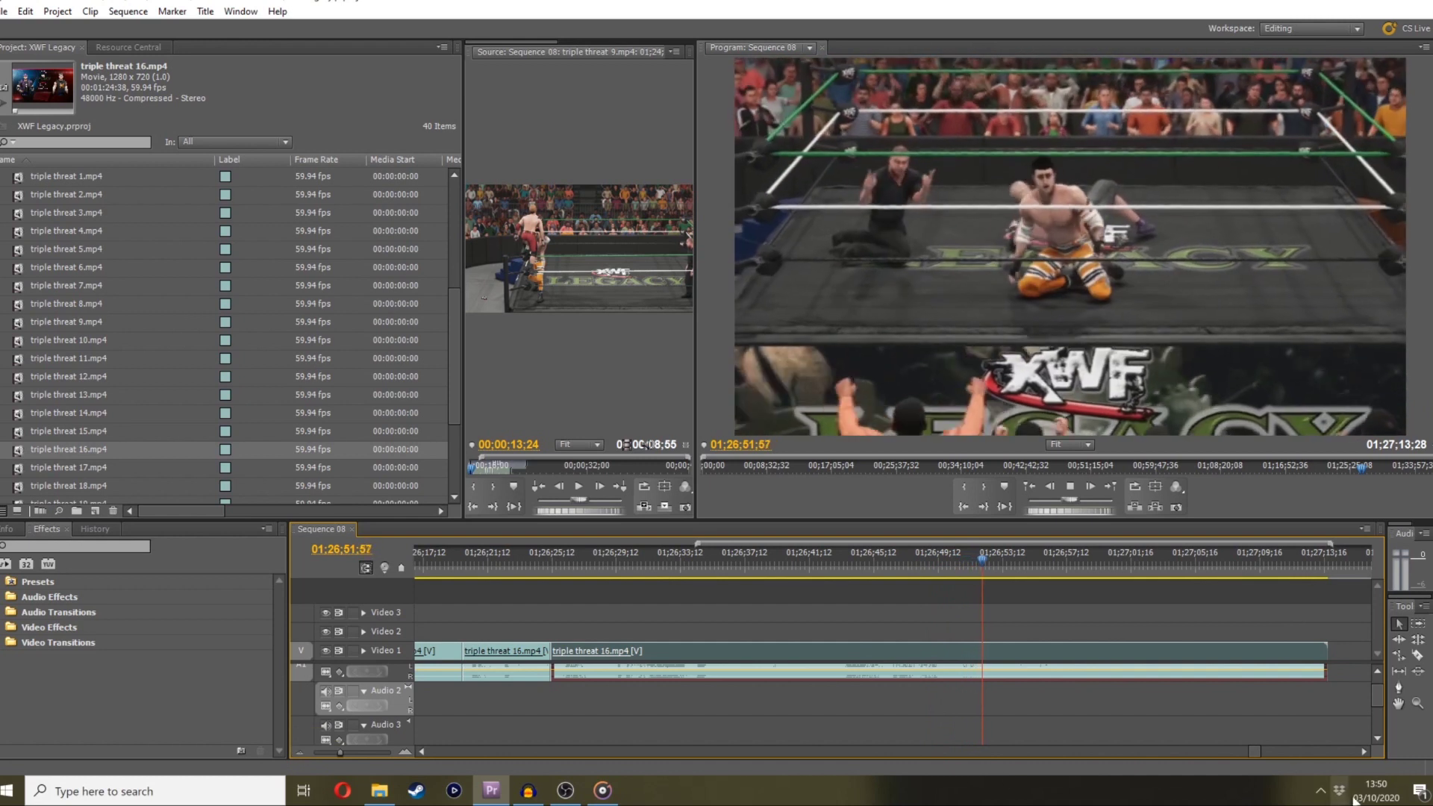
click(1360, 753)
click(1360, 752)
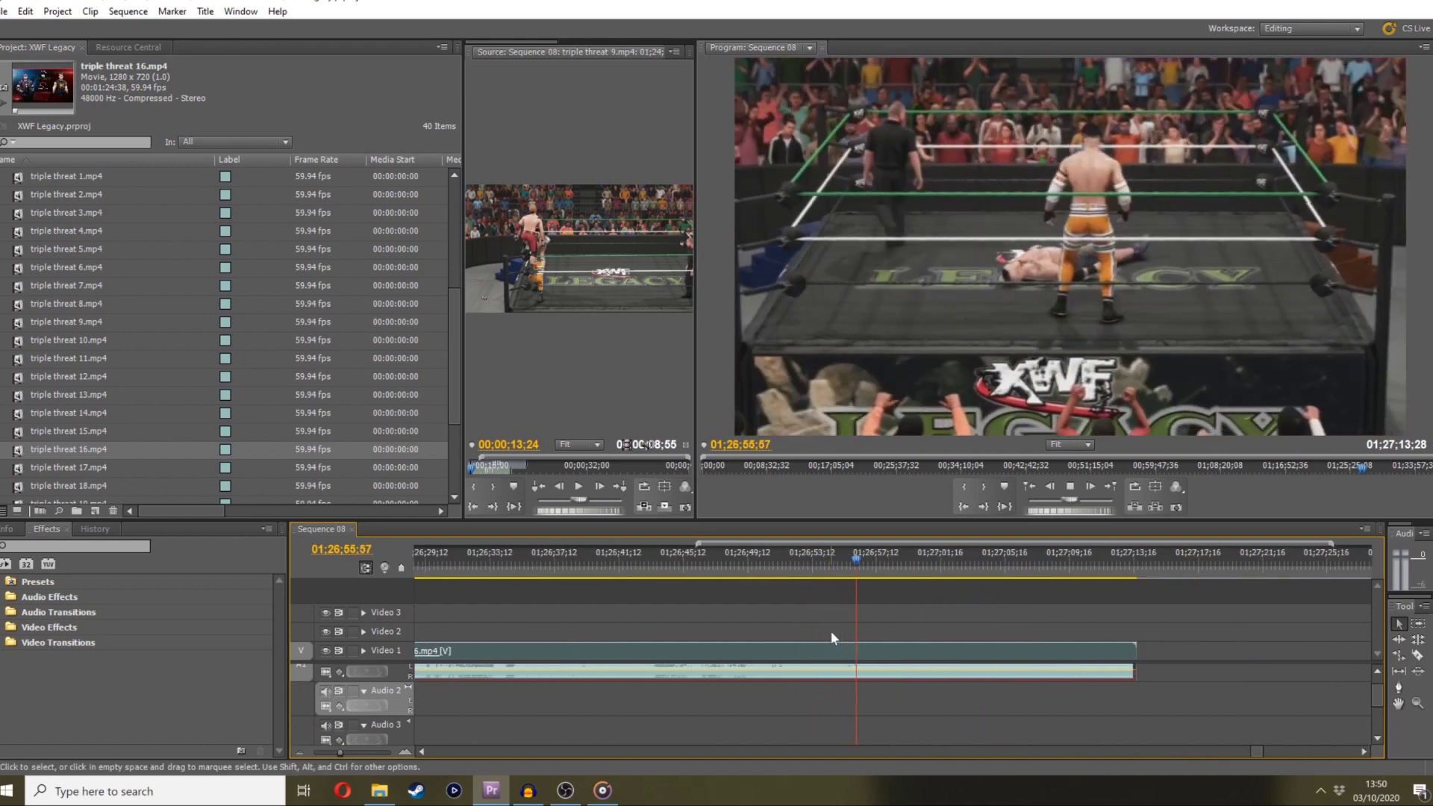
Split triple threat 16.mp4 at 01;26;56;17 to separate its closing footage
key(space)
drag(1104, 512, 825, 624)
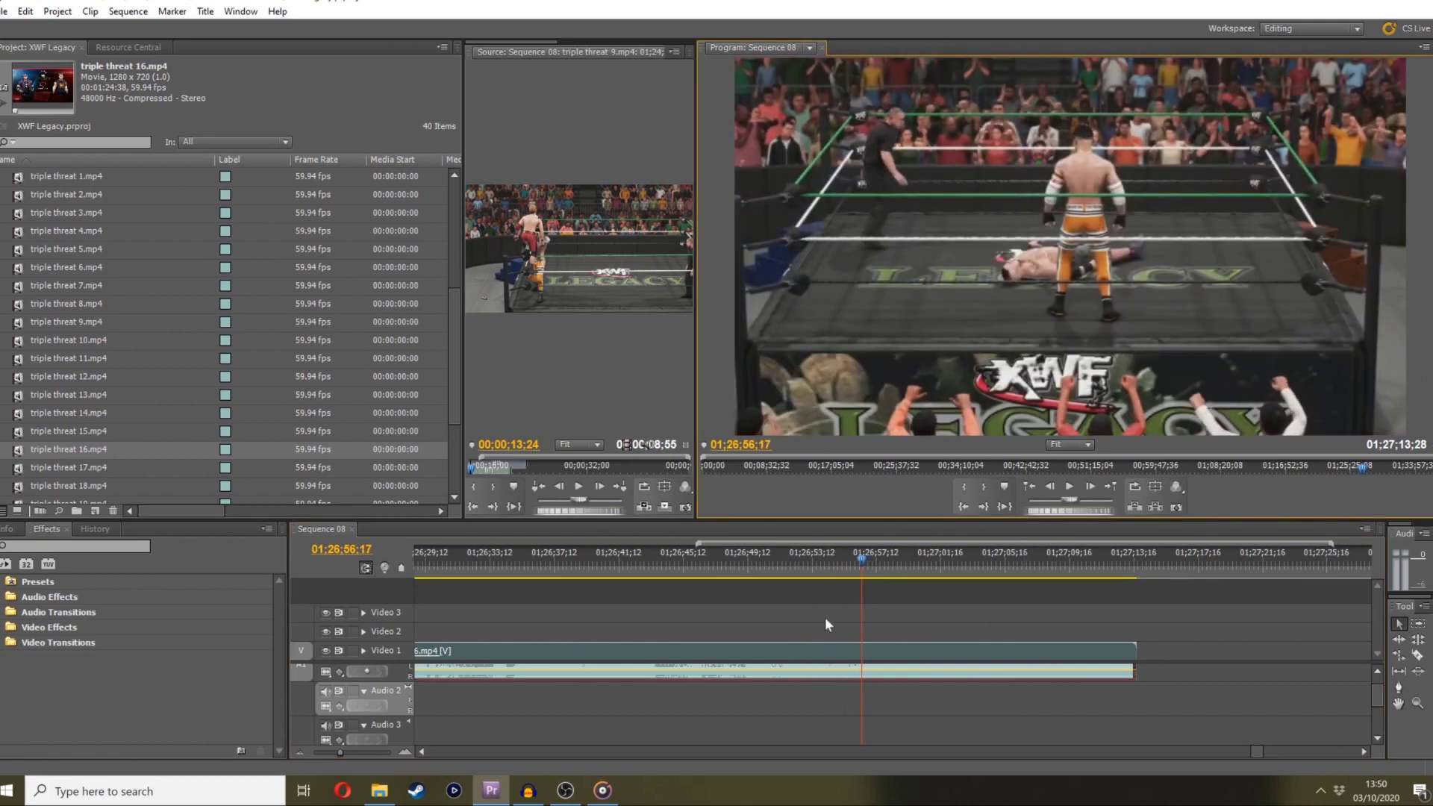
click(852, 652)
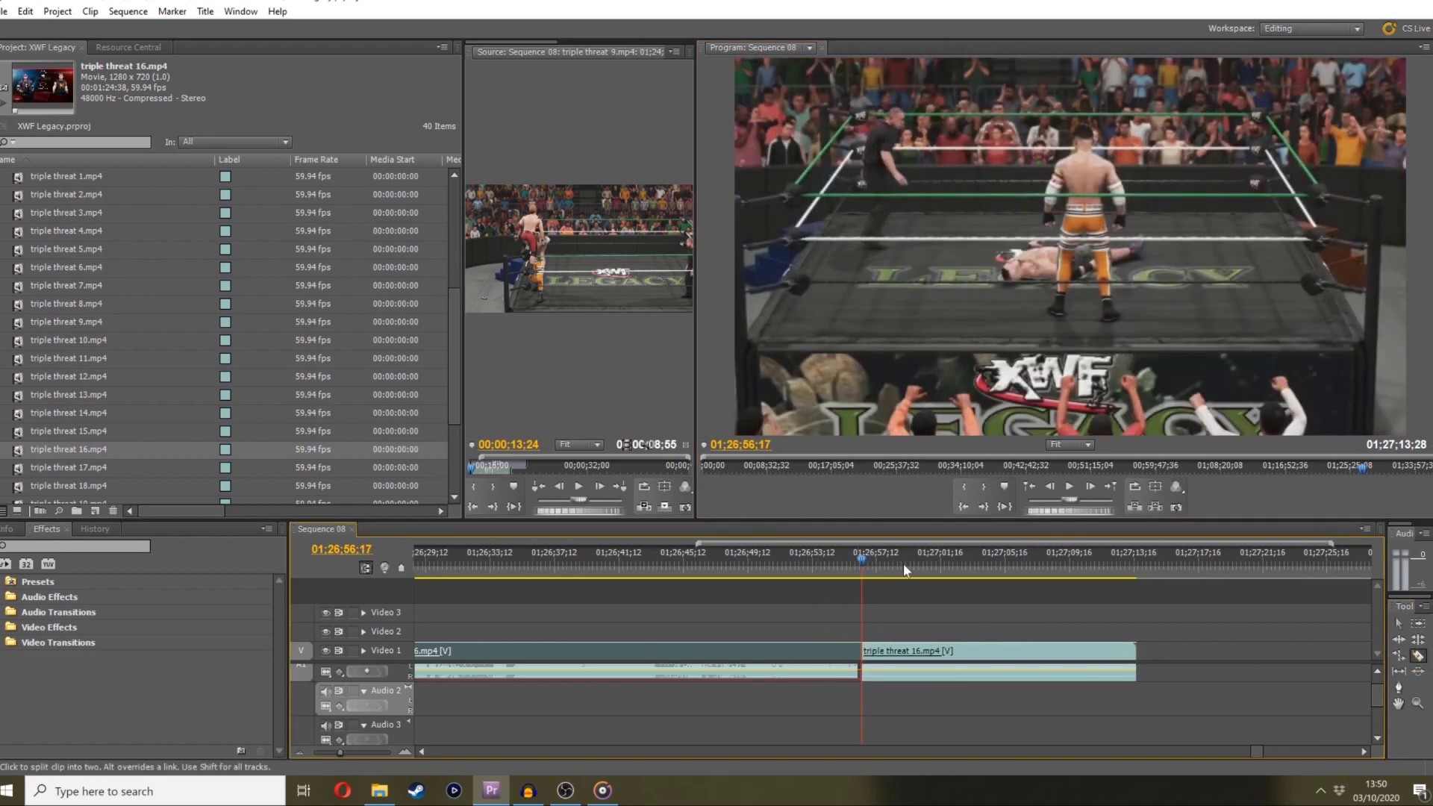
Review the footage and split the clip at both ends of the unwanted section
drag(903, 563, 760, 541)
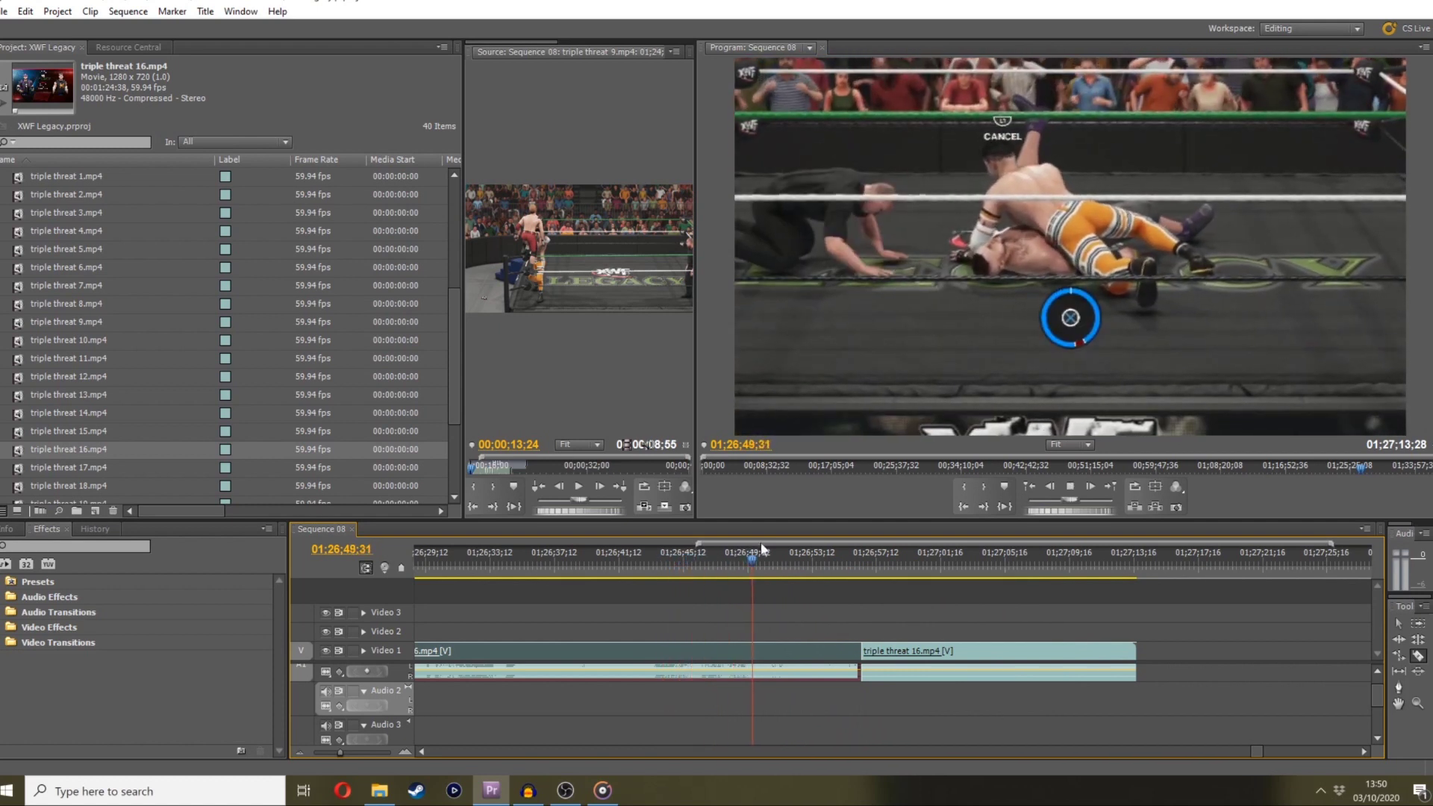
key(space)
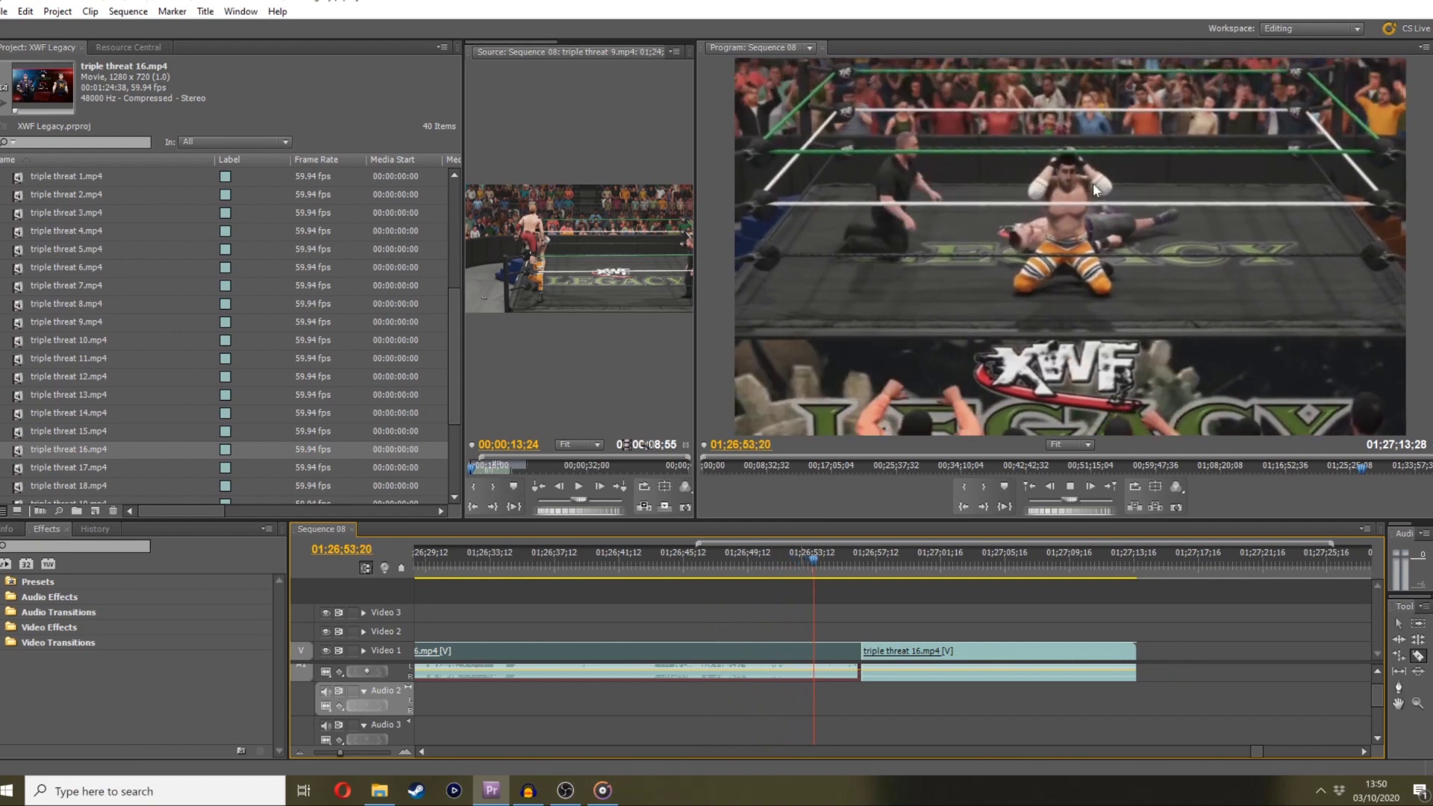
click(811, 571)
drag(811, 571, 753, 570)
key(space)
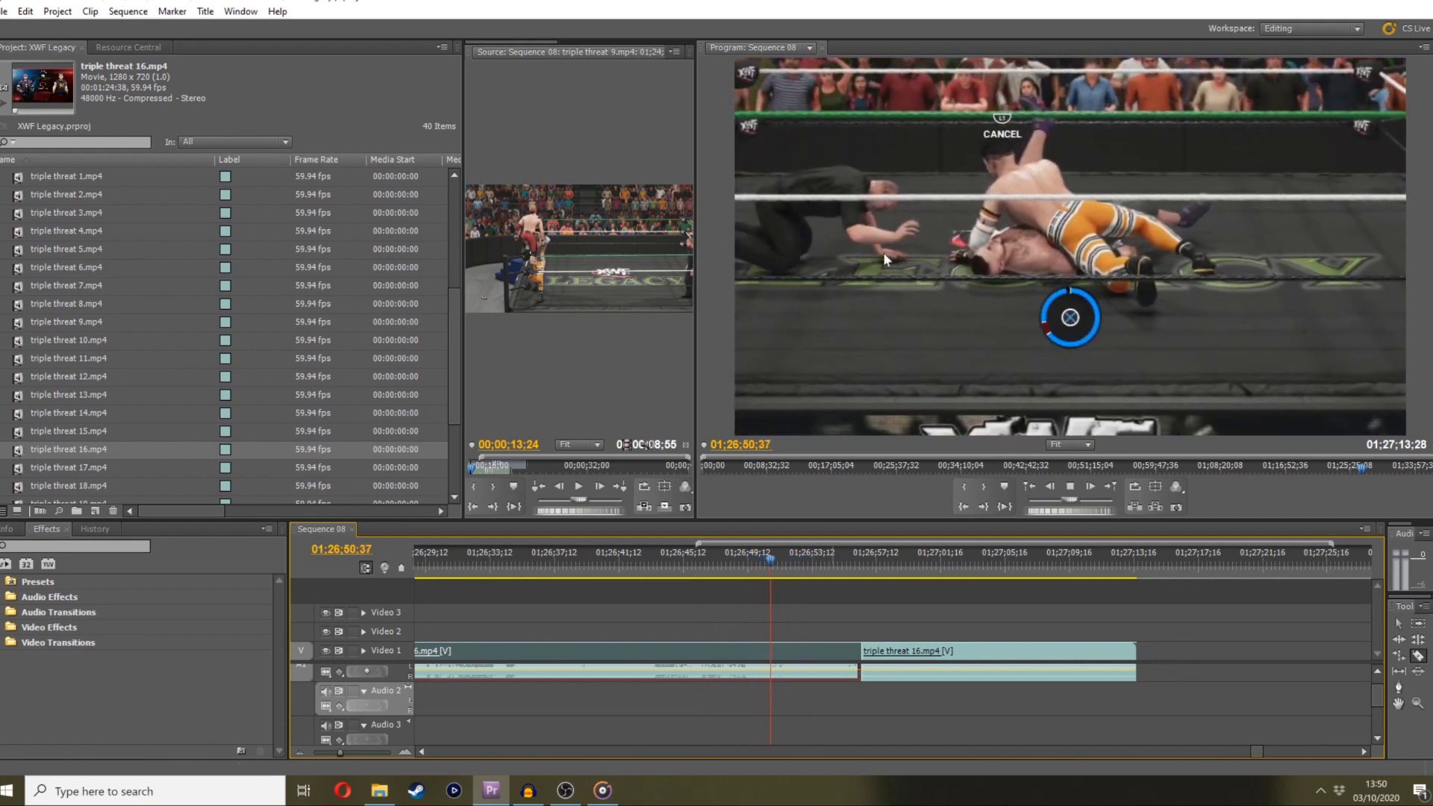
key(space)
drag(1094, 511, 1076, 512)
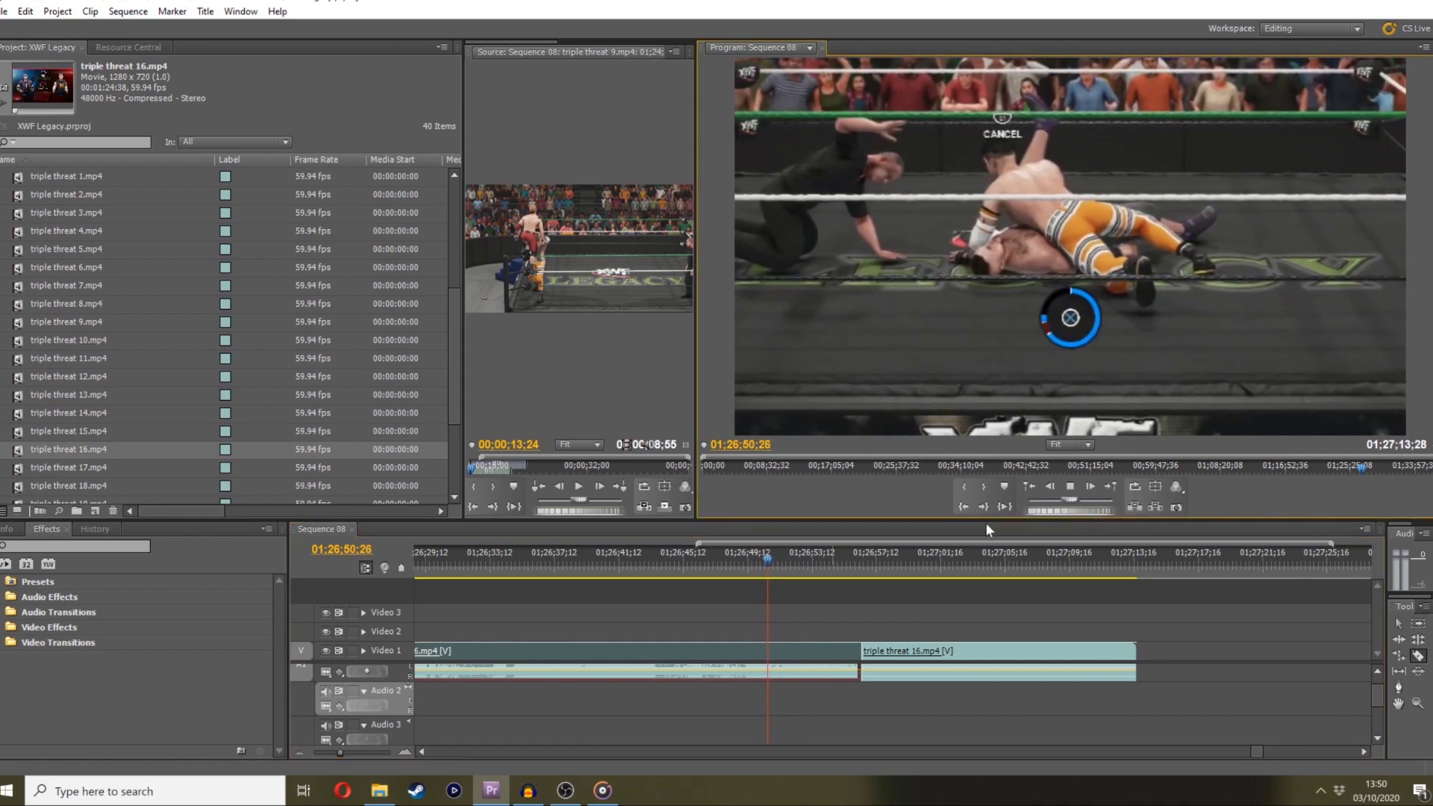
click(776, 663)
drag(951, 566, 1071, 516)
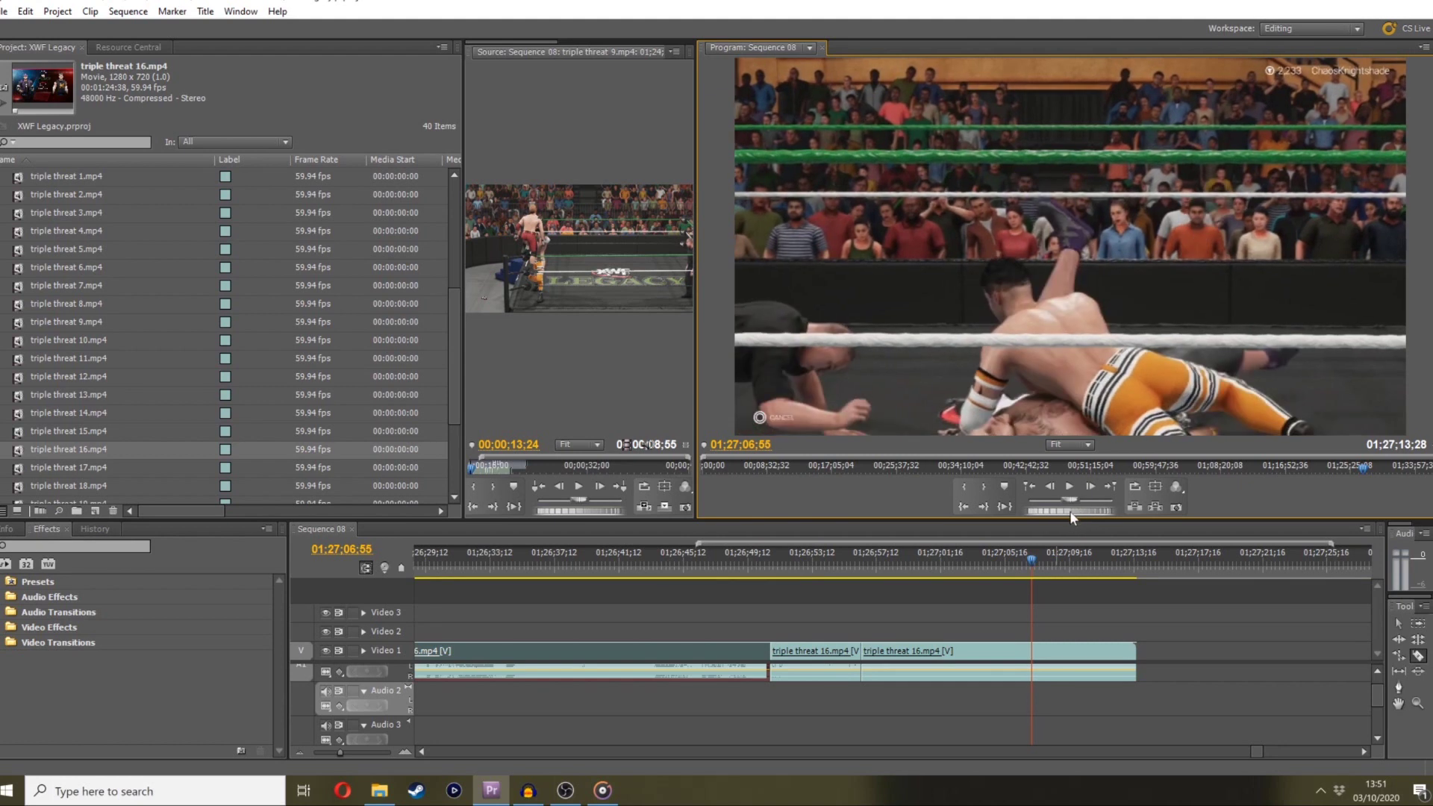
click(1037, 652)
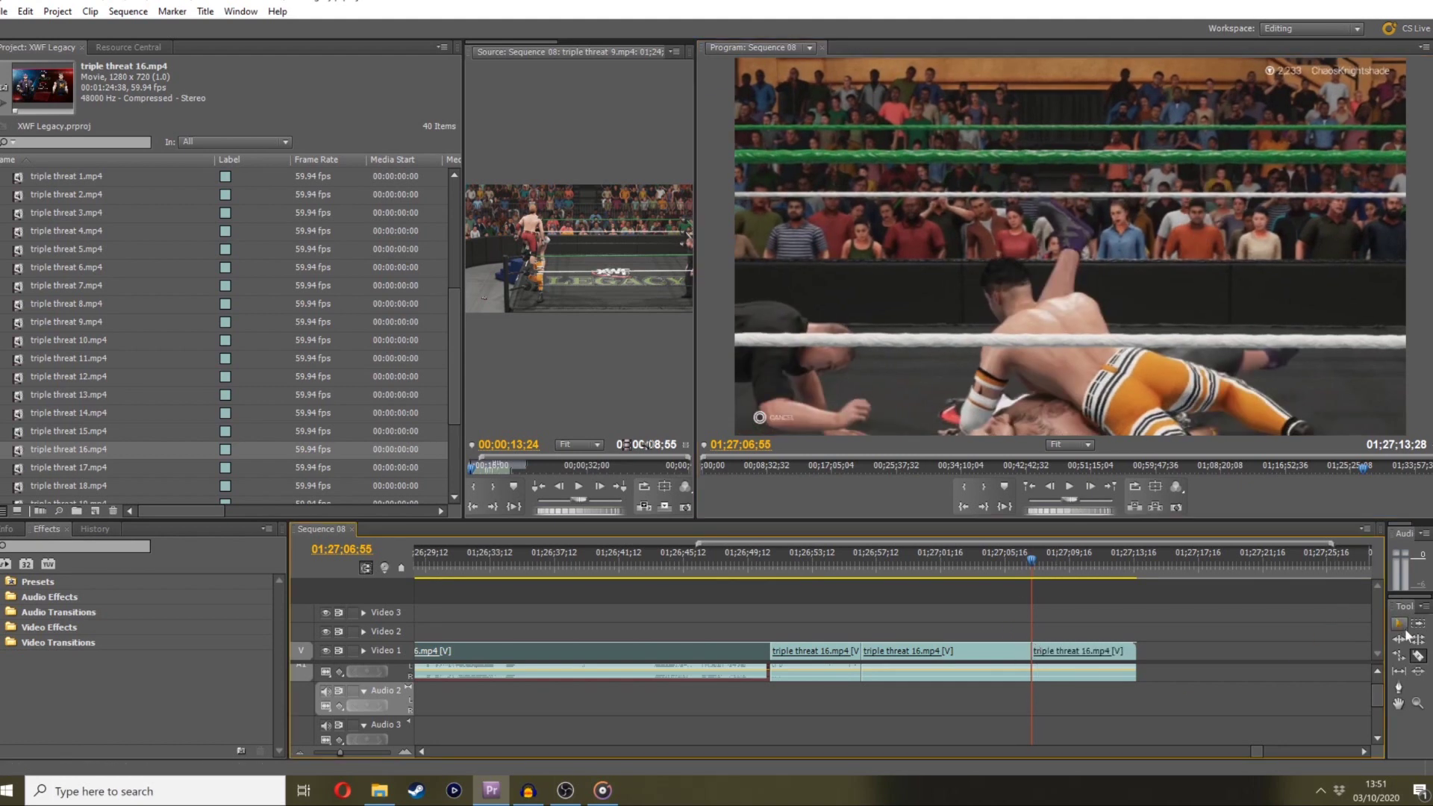
Delete the middle piece and slide the last piece left to close the gap
click(1398, 624)
click(980, 660)
key(Delete)
drag(1052, 656, 900, 657)
Unlink the last clip's video from its audio and review the clip end
click(837, 570)
drag(839, 573, 797, 573)
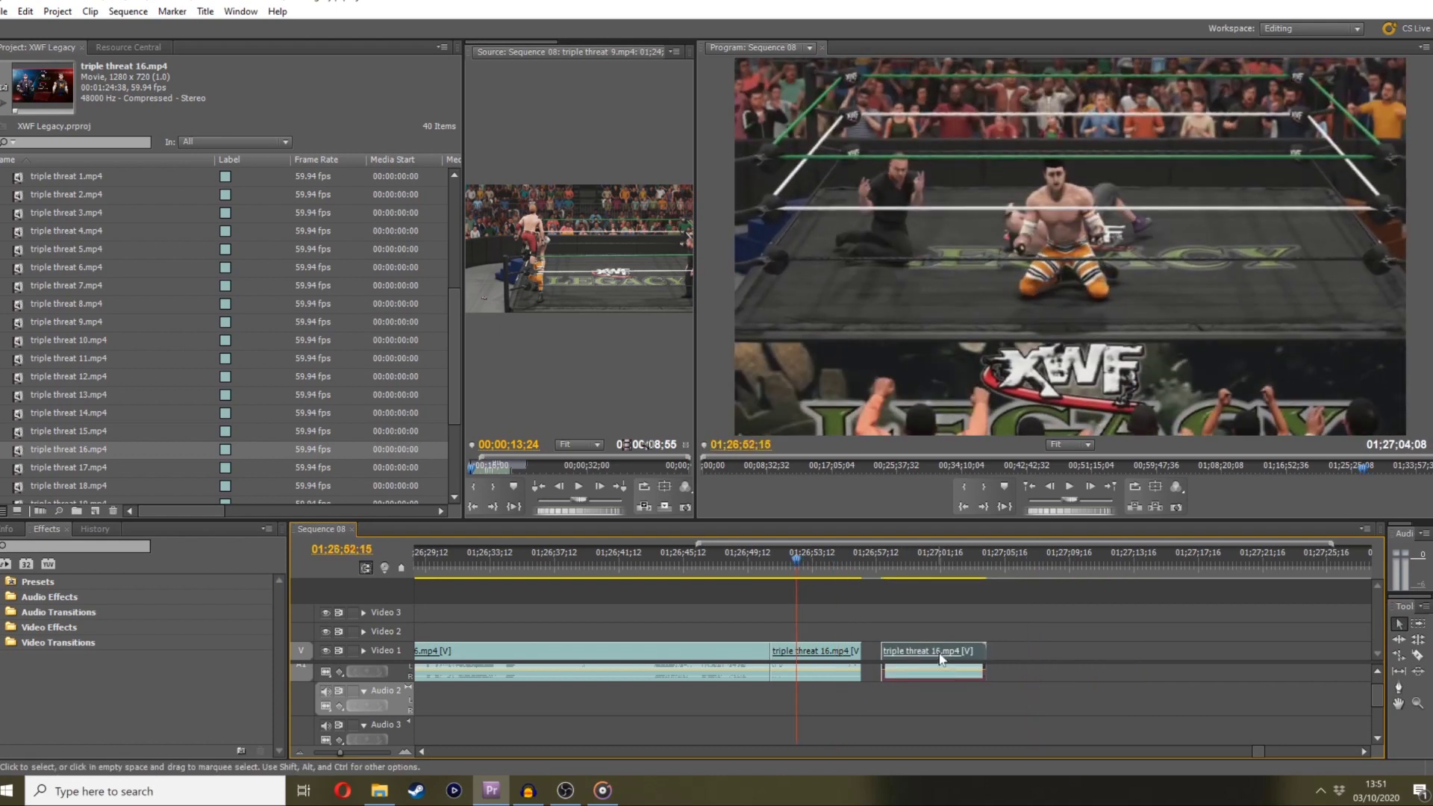
right_click(942, 661)
click(974, 228)
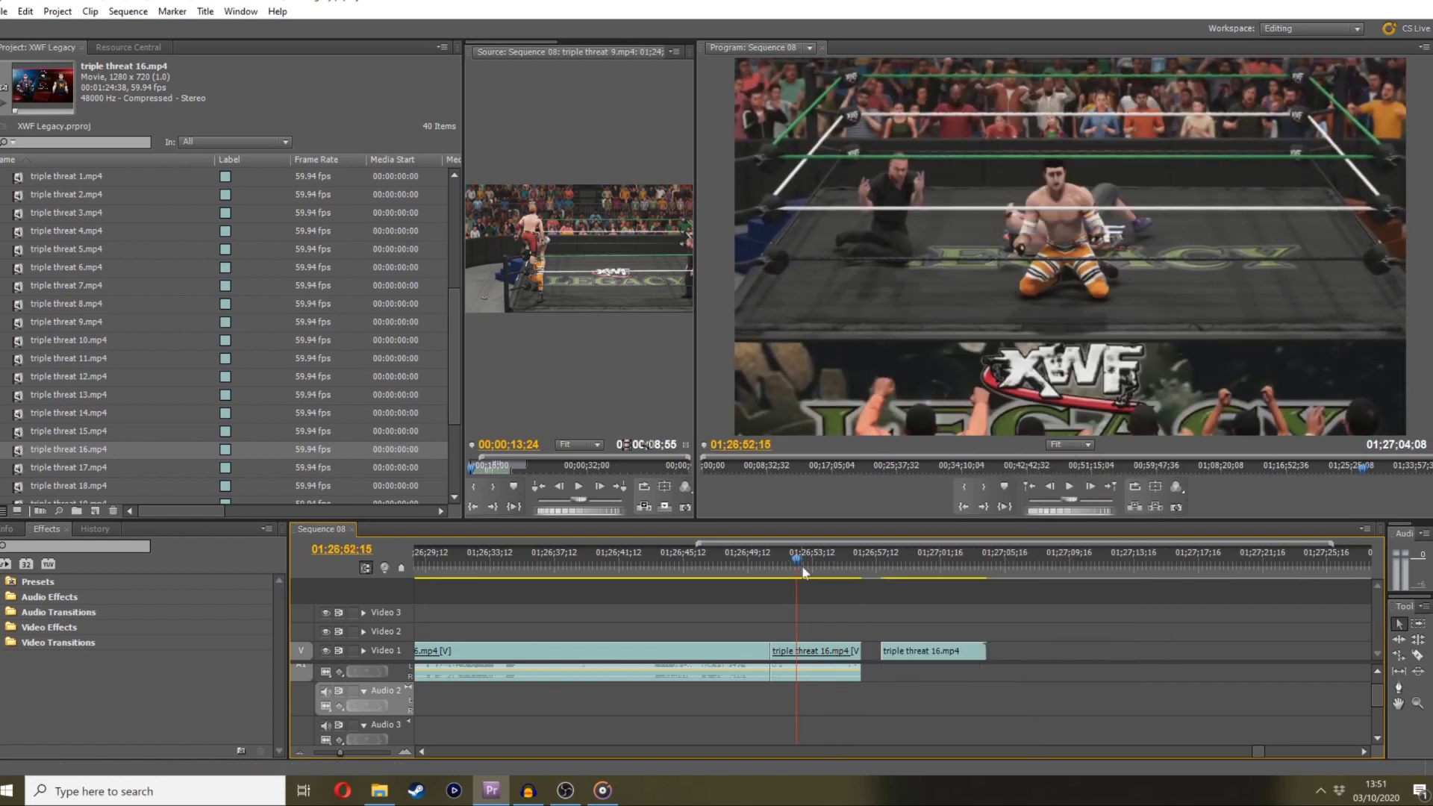
drag(805, 573, 782, 573)
key(space)
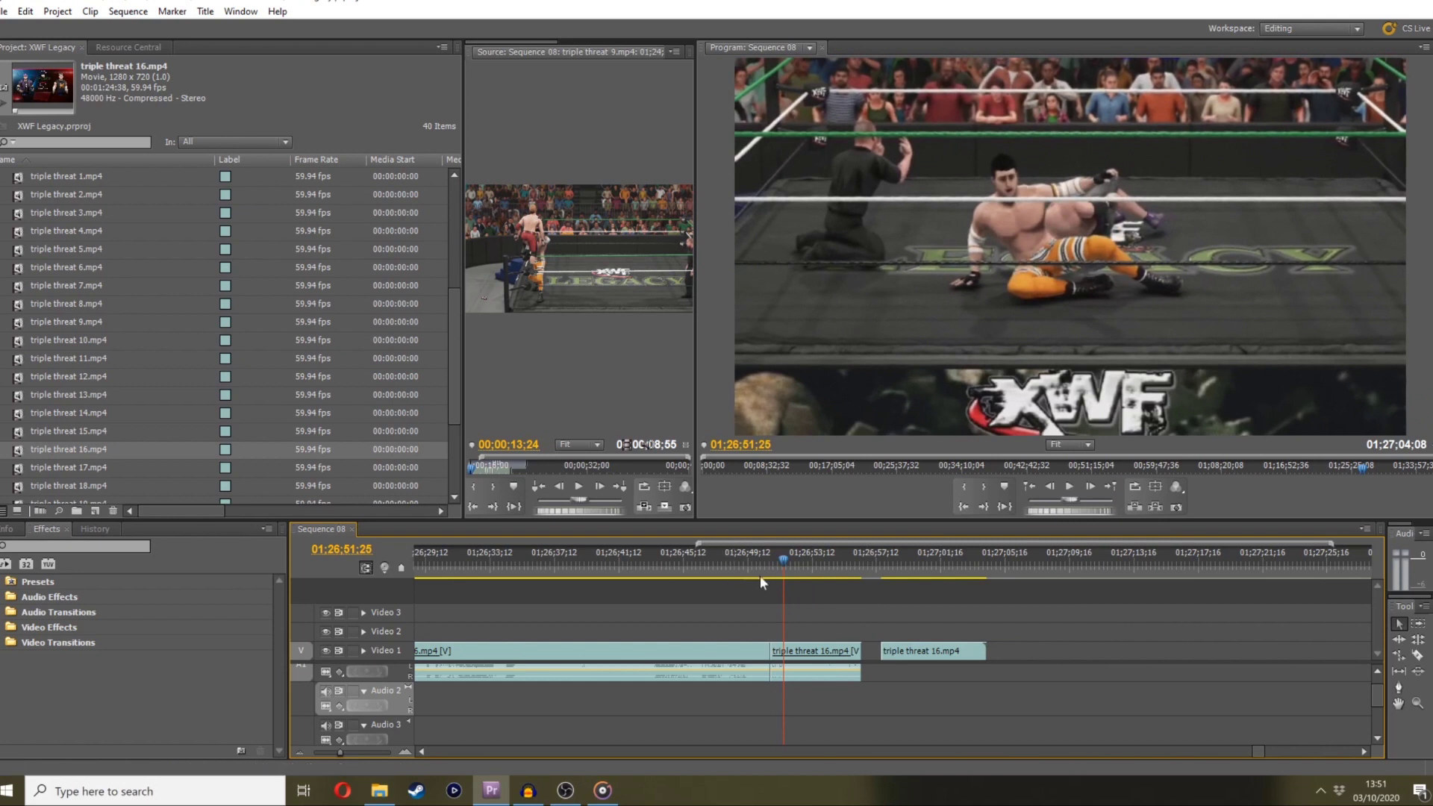
Move triple threat 16.mp4 up onto Video 2 and trim its end level with Video 1
click(760, 576)
drag(906, 651, 794, 633)
click(745, 574)
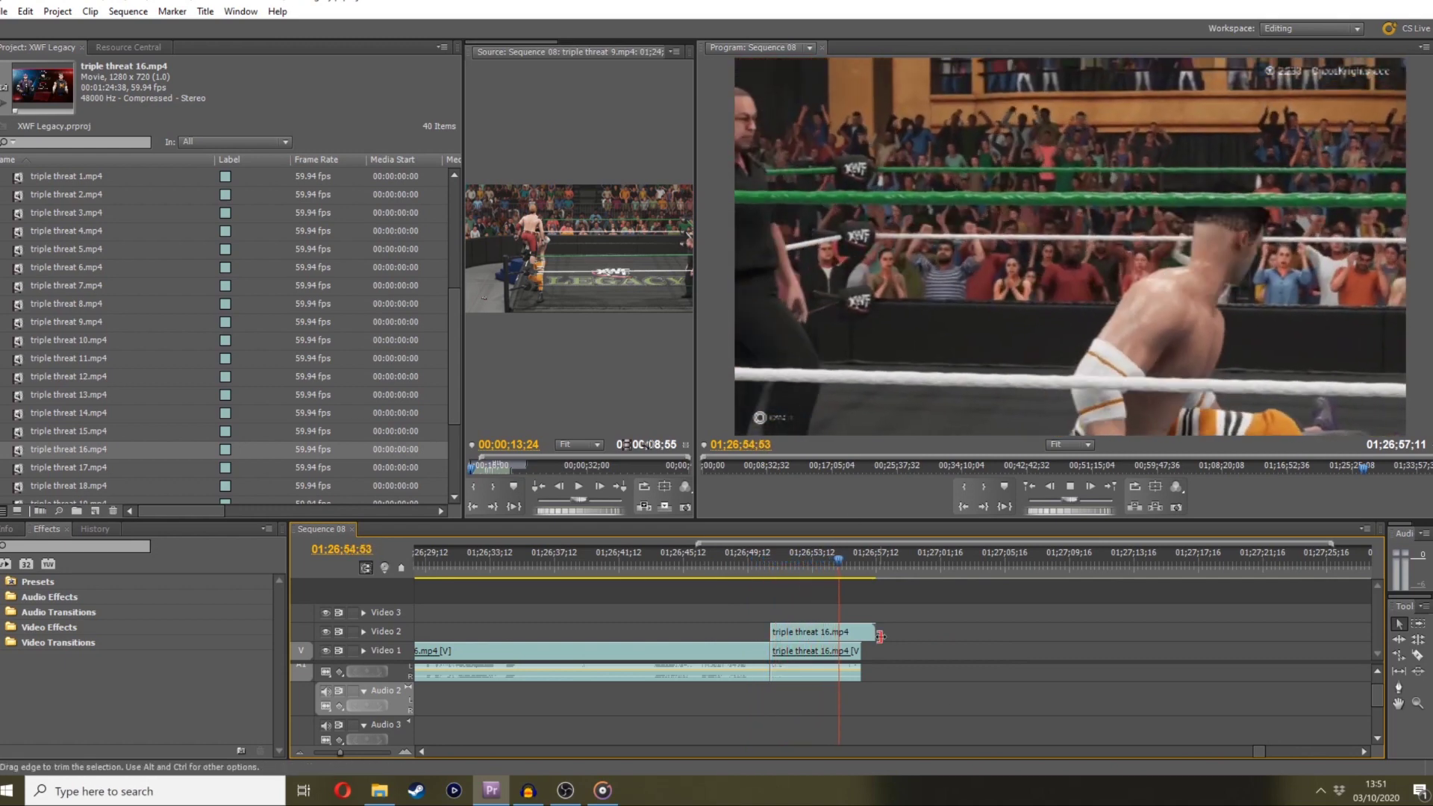
drag(880, 636, 860, 636)
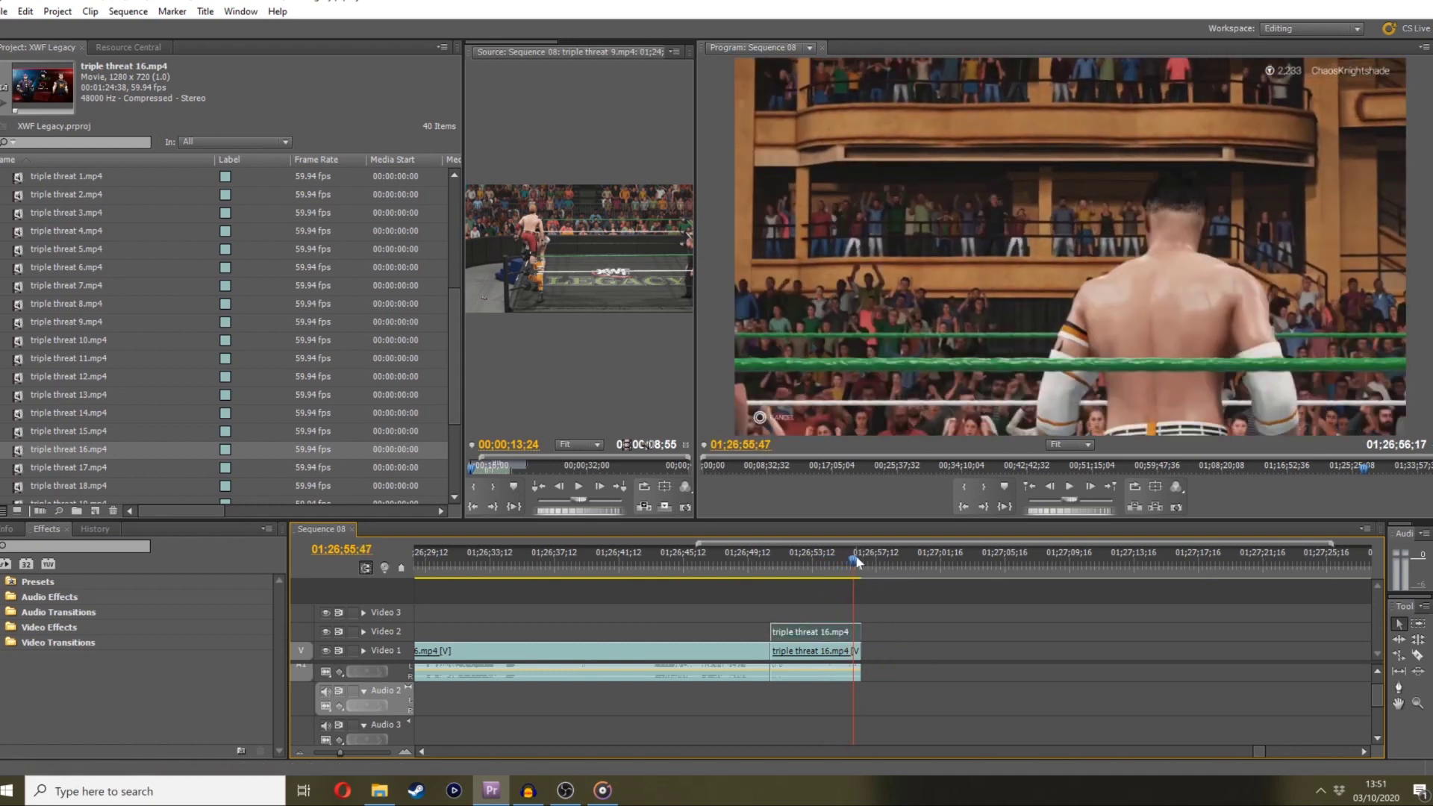
scroll(61, 441, down, 1)
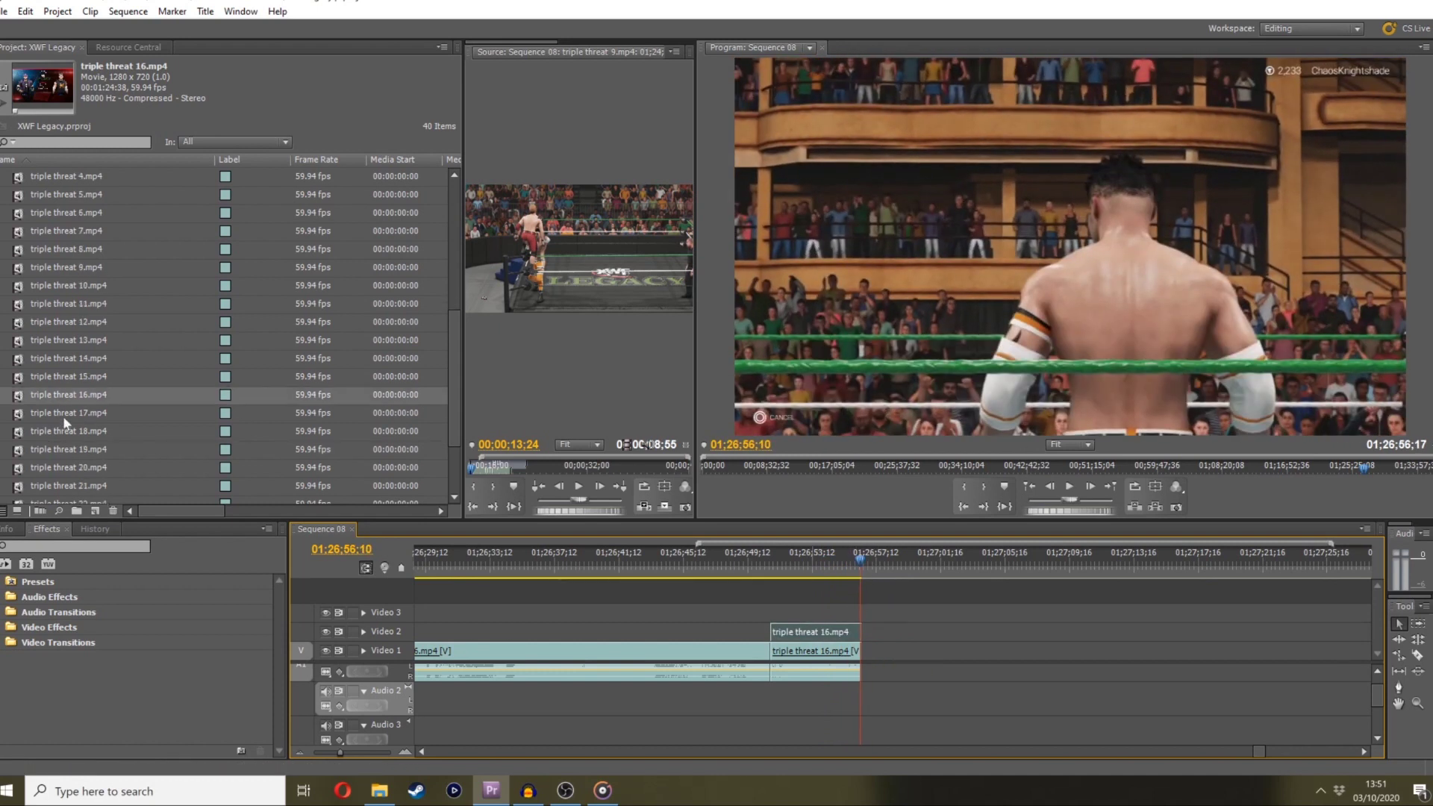
Add triple threat 17.mp4 to Video 1 after the gap and scrub back through it
drag(63, 415, 923, 649)
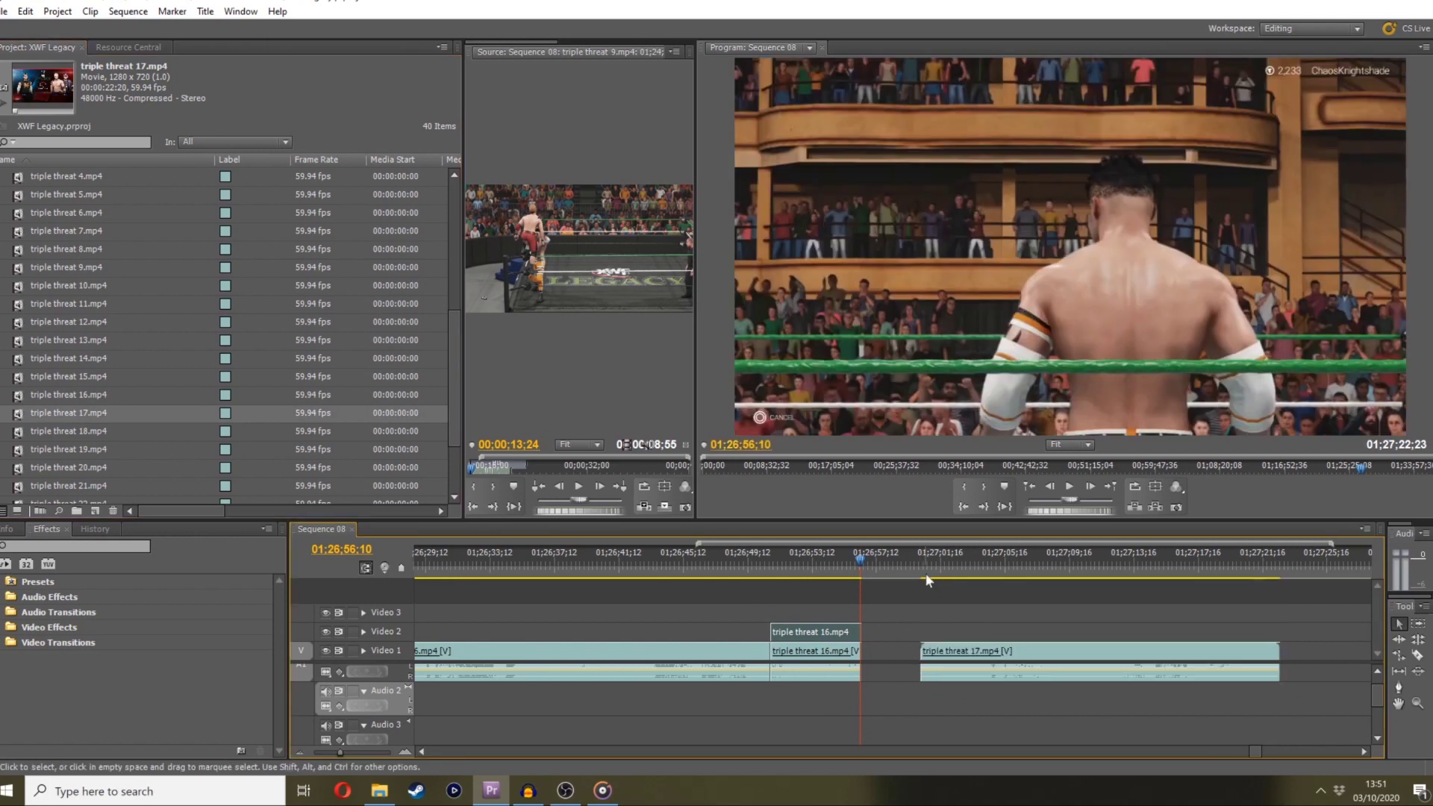
drag(927, 571, 1001, 557)
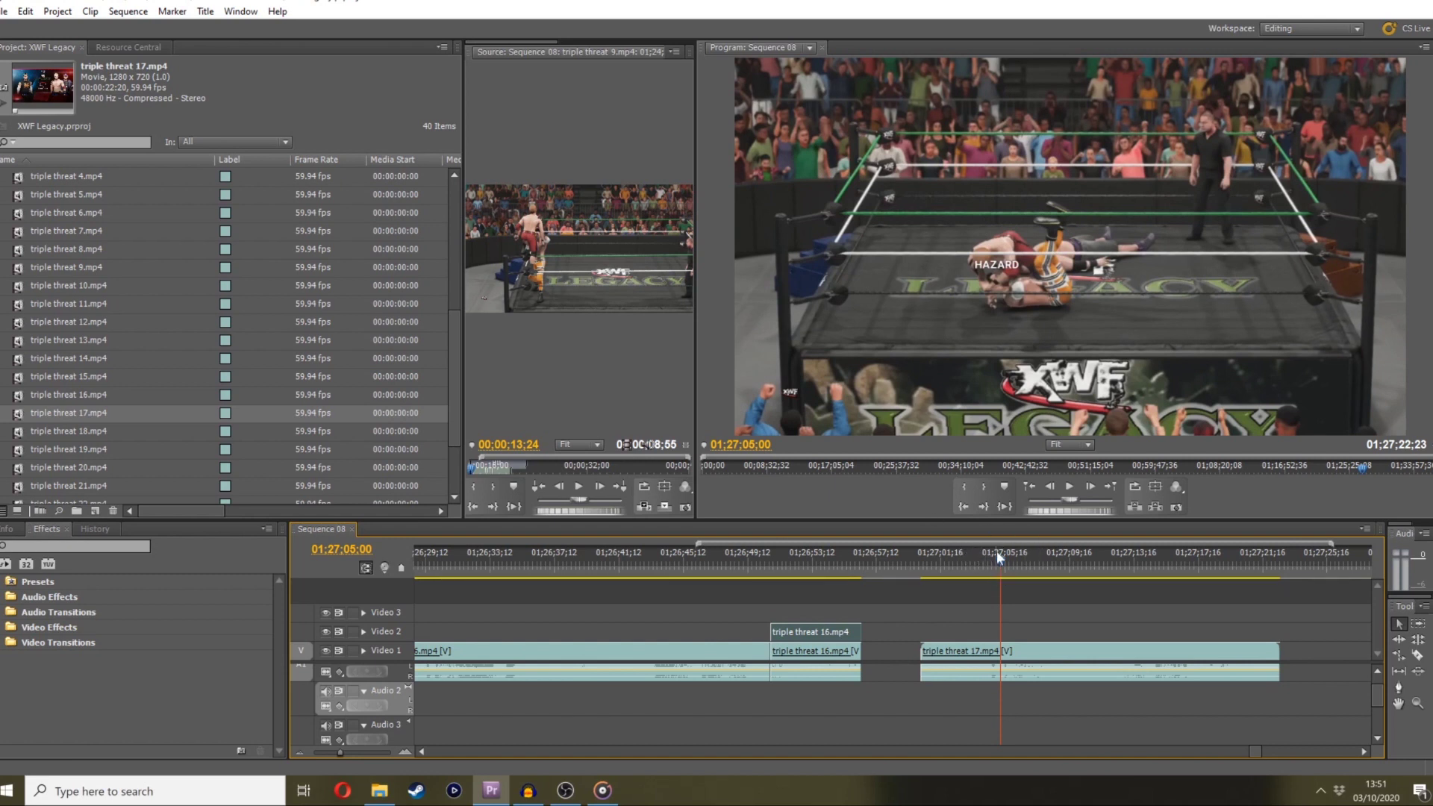
drag(1000, 556, 977, 558)
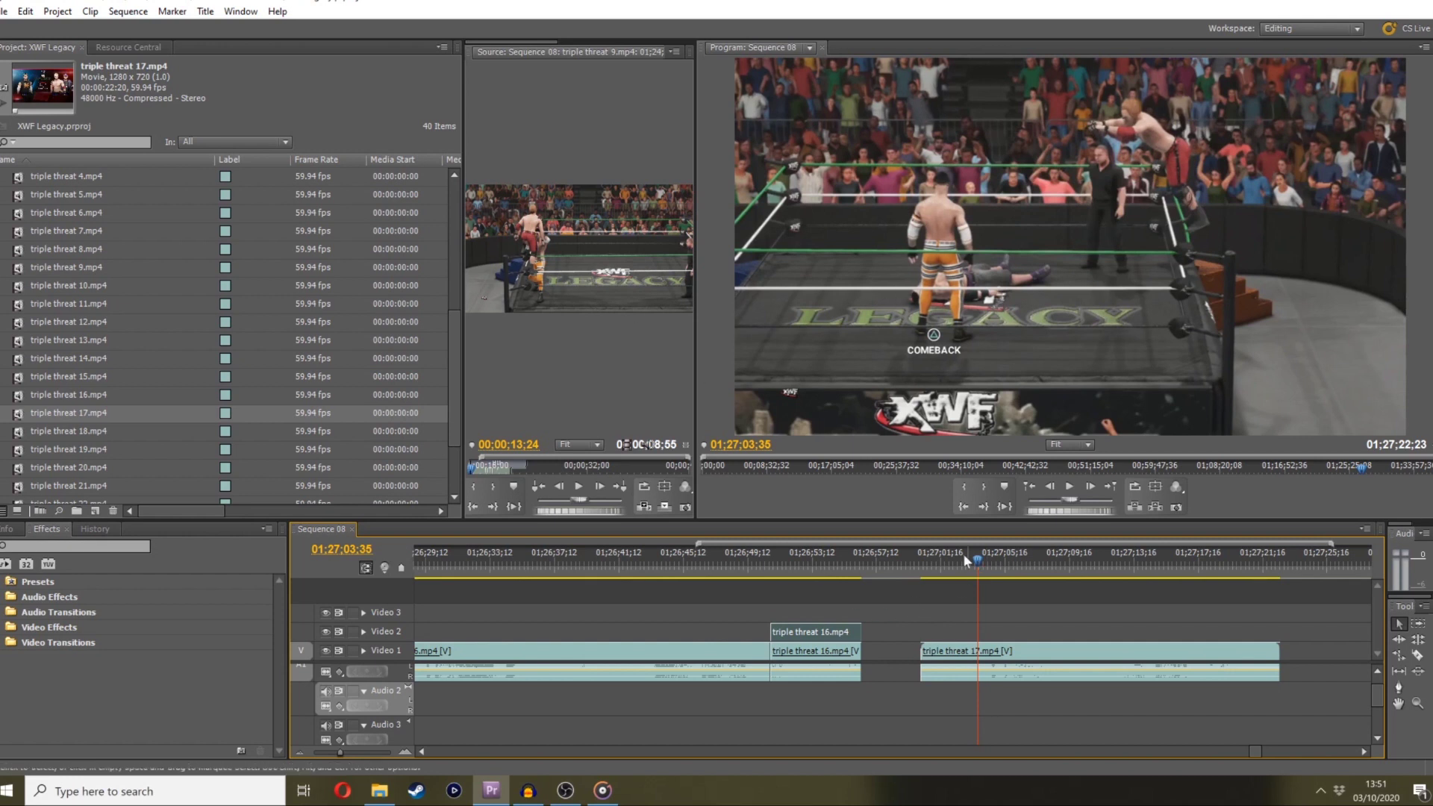
drag(962, 557, 760, 558)
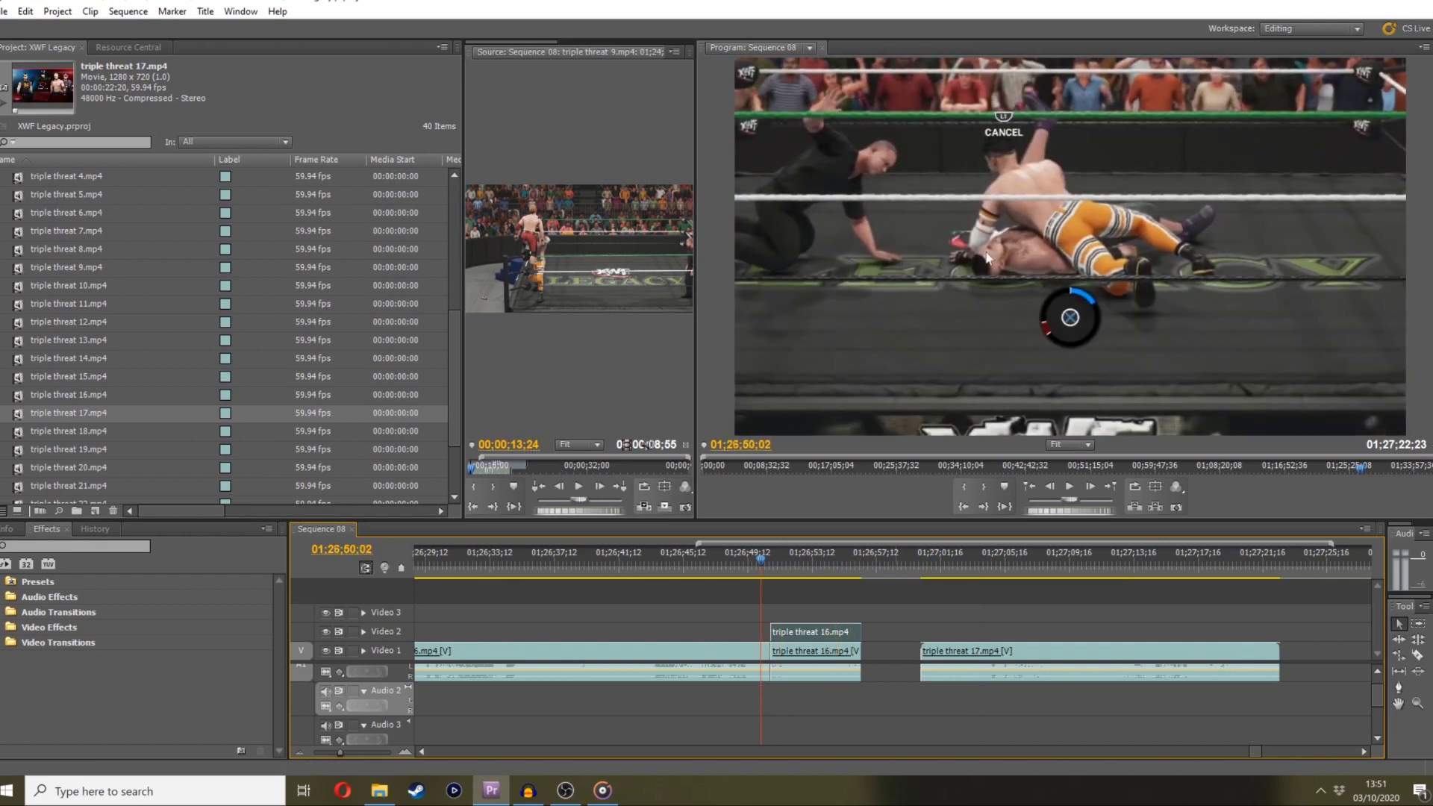
Trim clip 17's start to where the ring action begins and slide it against clip 16
click(930, 567)
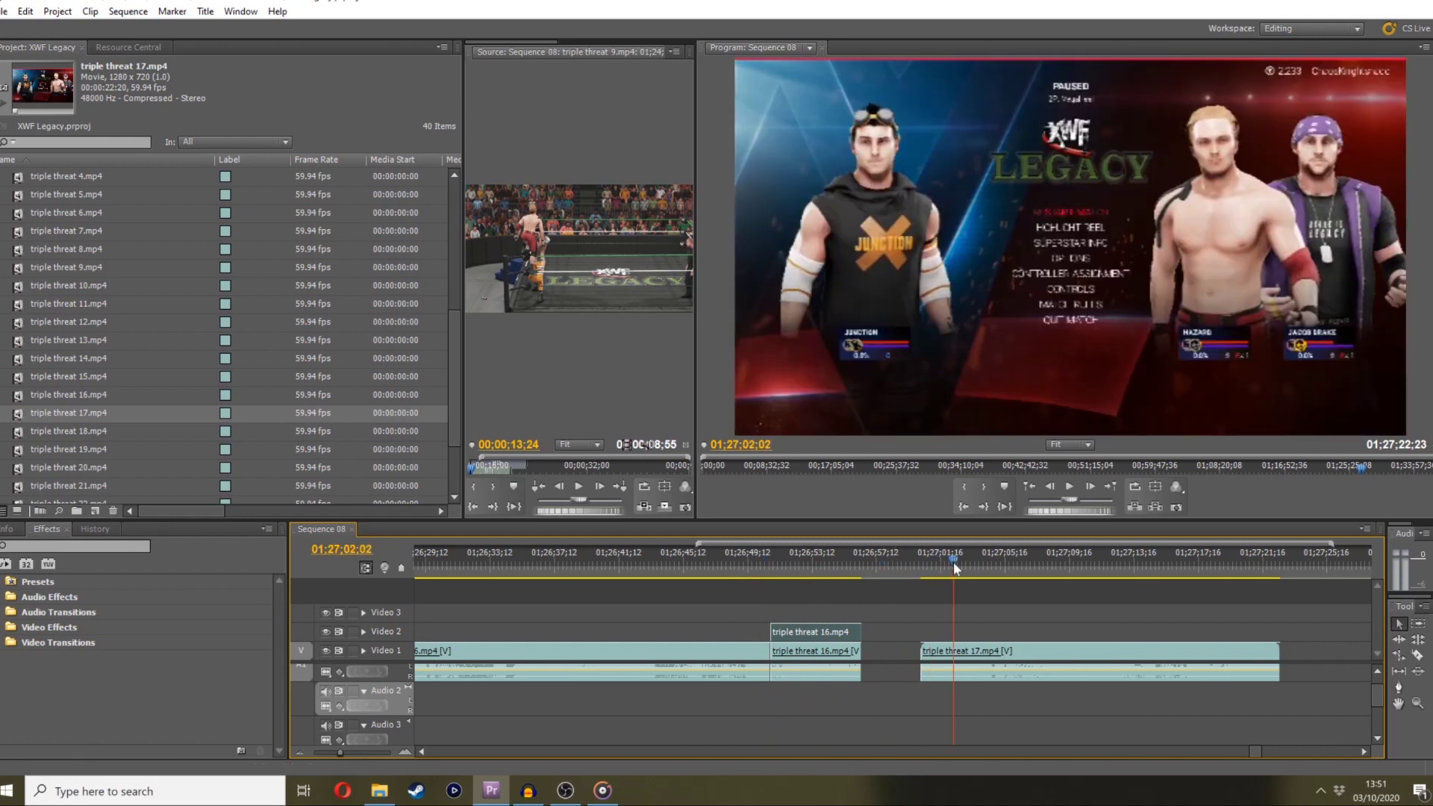
drag(955, 563, 961, 558)
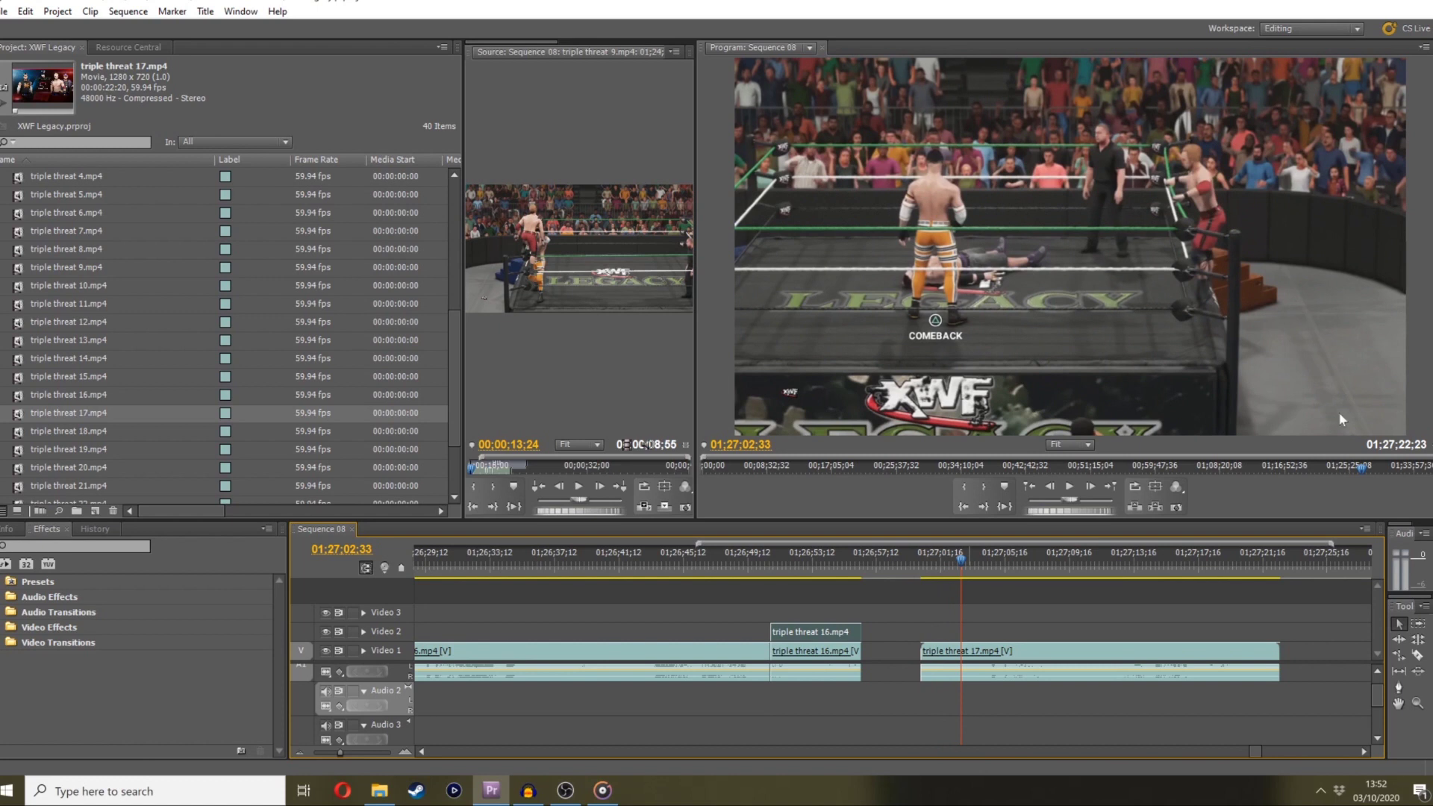
drag(962, 566, 982, 567)
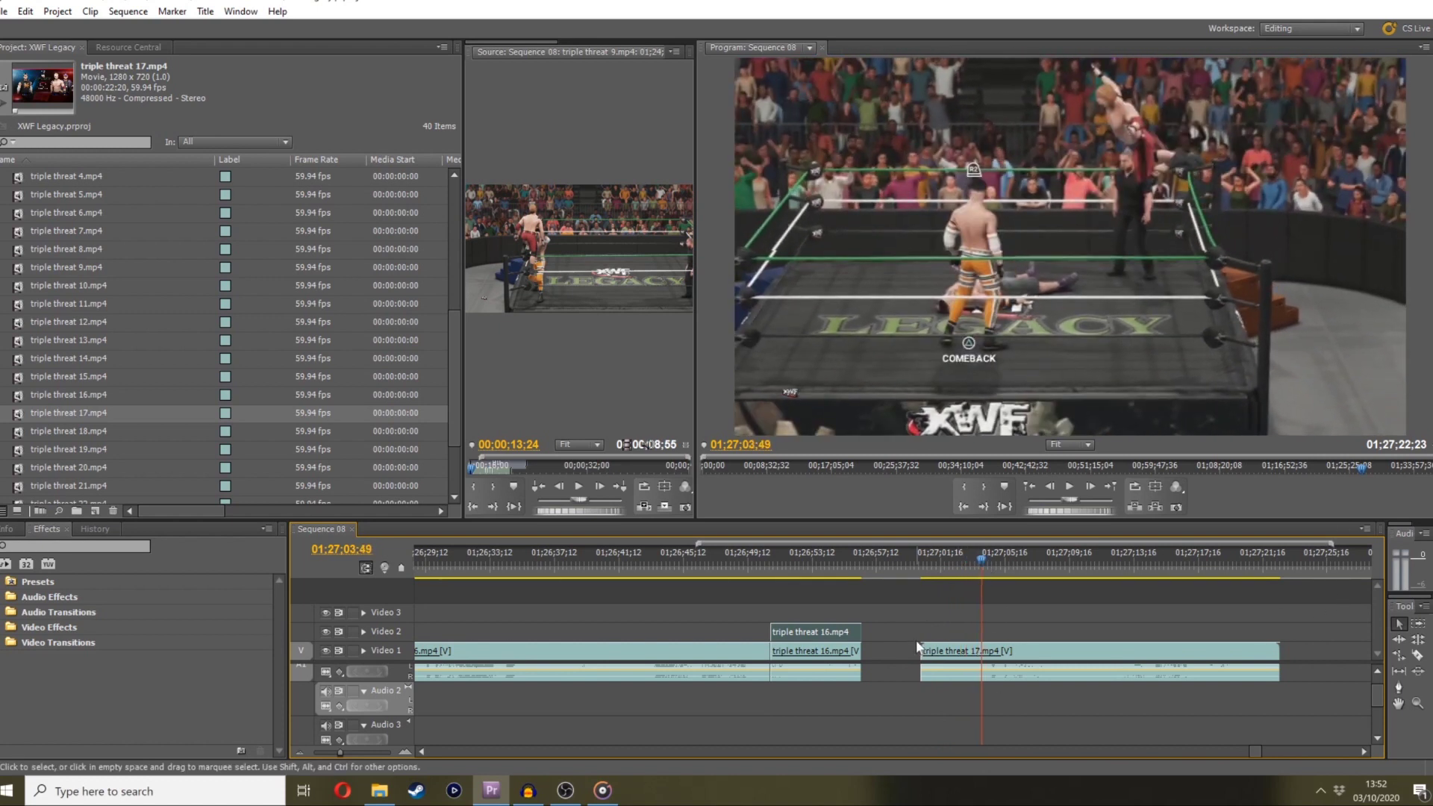
drag(1108, 510, 1084, 518)
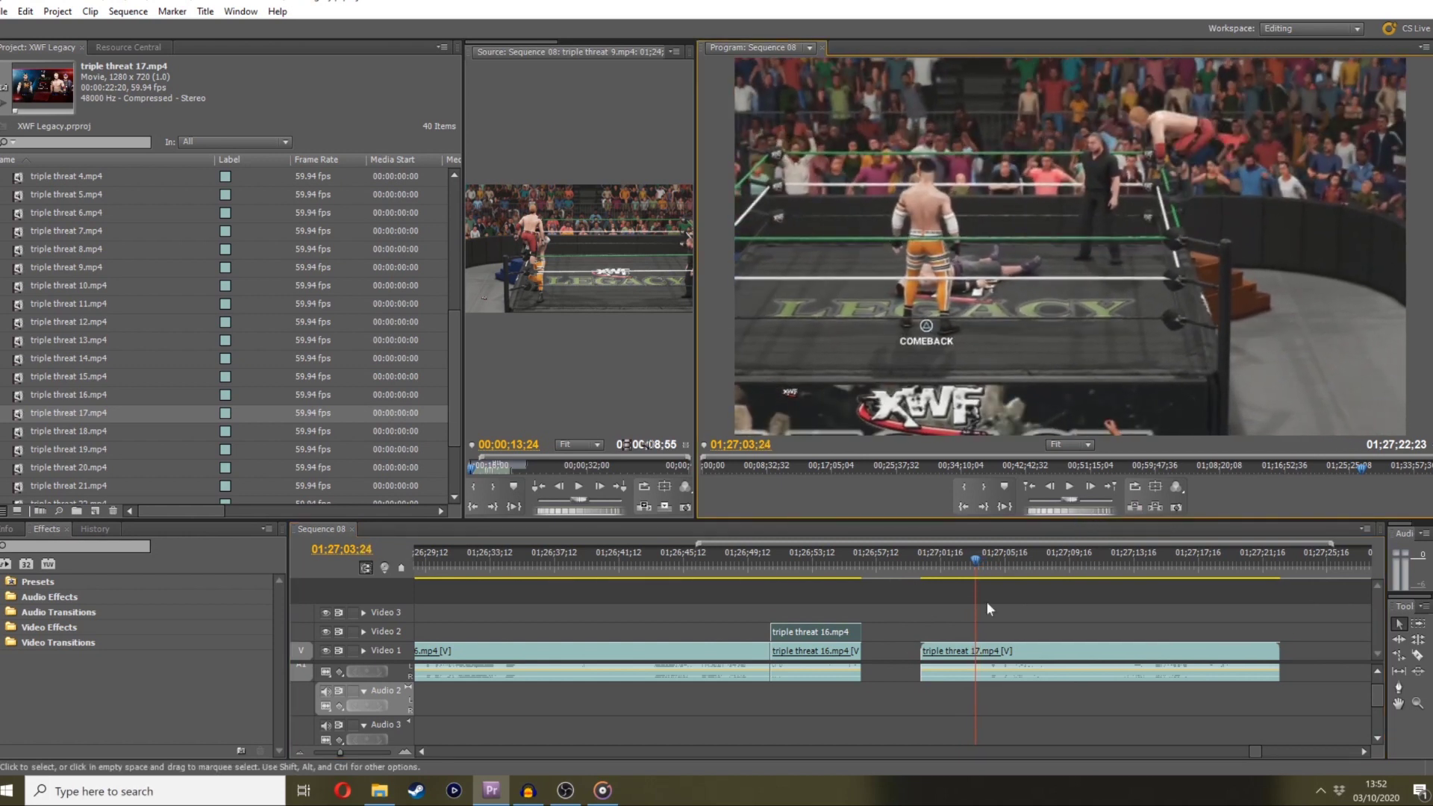
drag(922, 651, 978, 653)
drag(1112, 650, 997, 651)
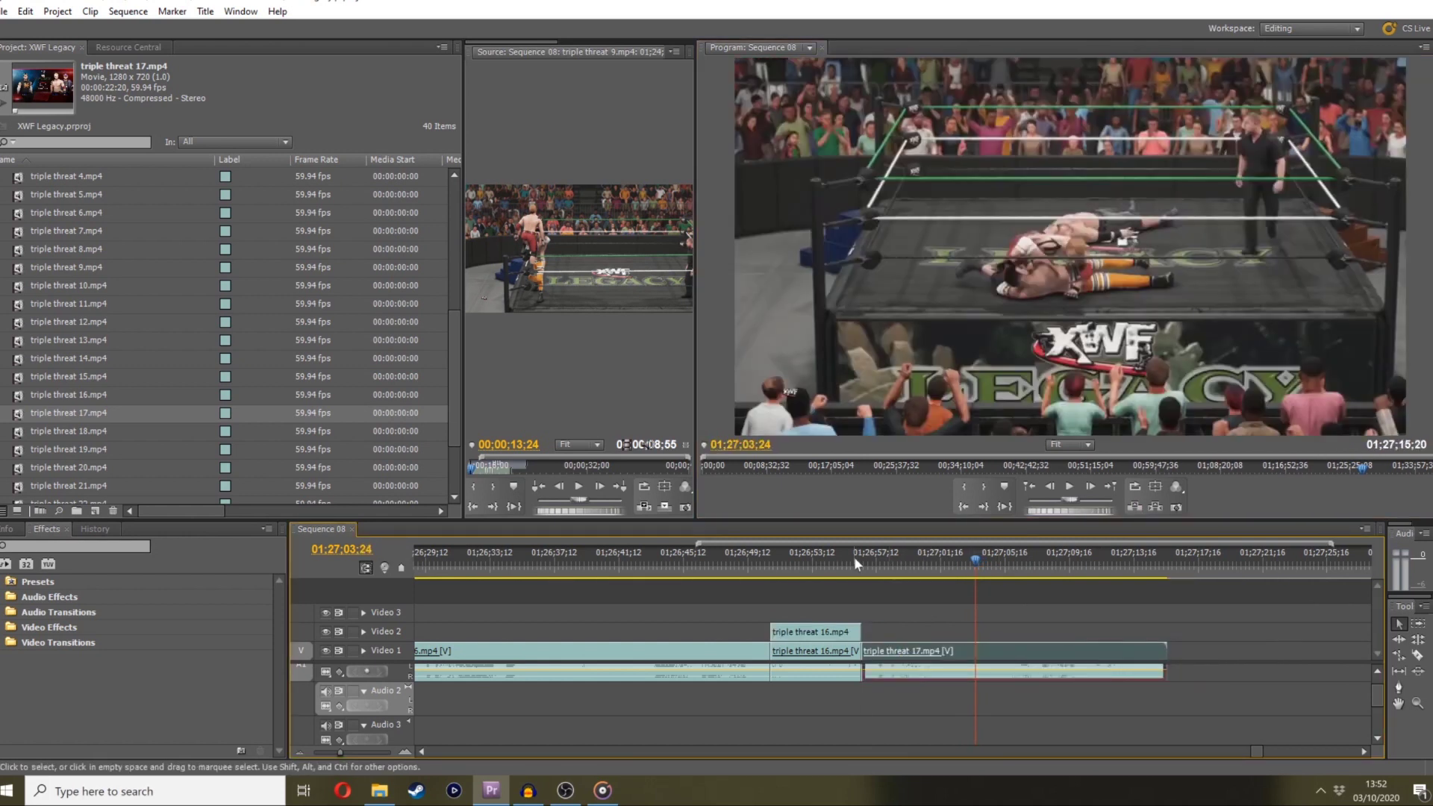
Play back across the join between clips 16 and 17
scroll(881, 557, up, 4)
drag(1229, 556, 1204, 557)
key(space)
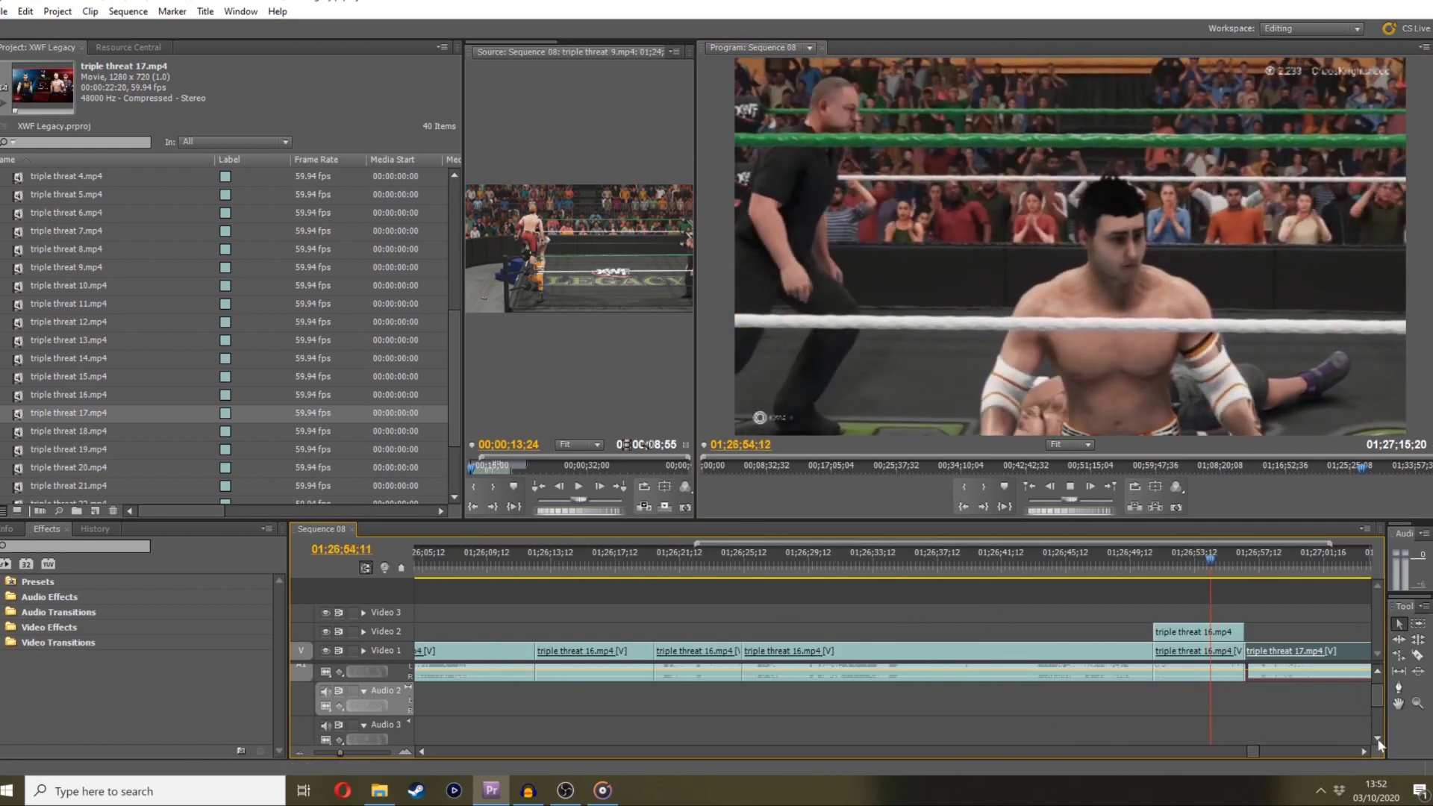
click(1363, 751)
click(1363, 751)
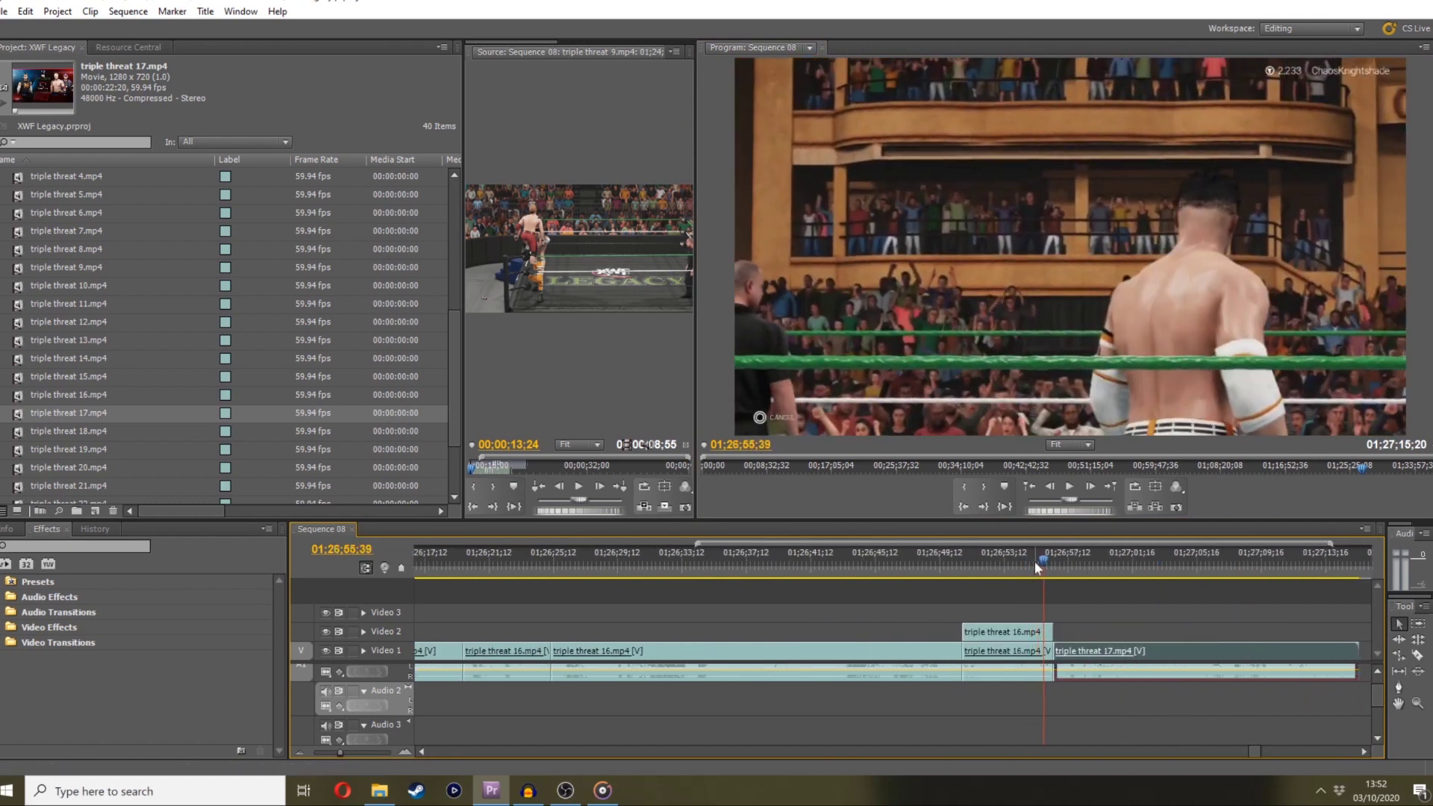
key(space)
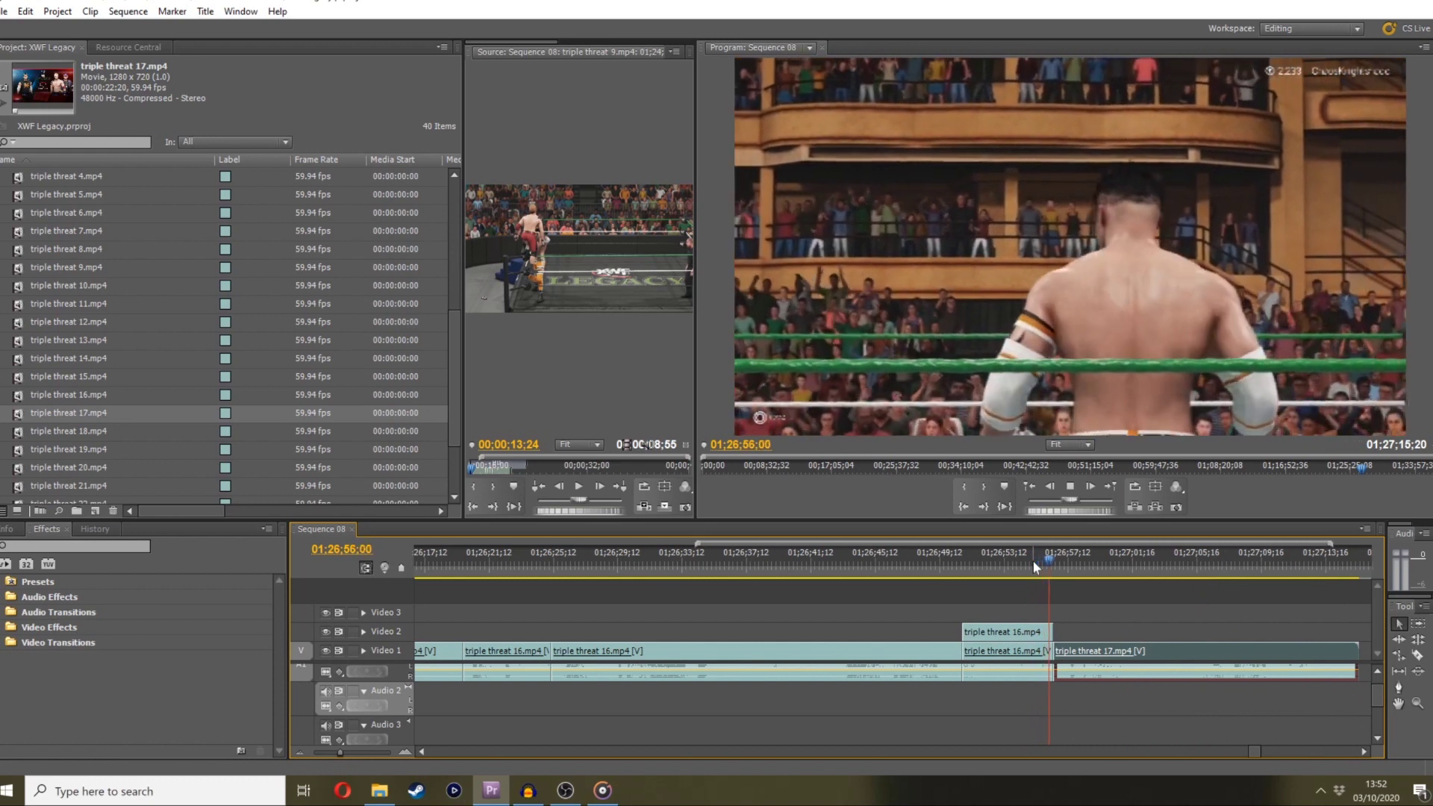
key(space)
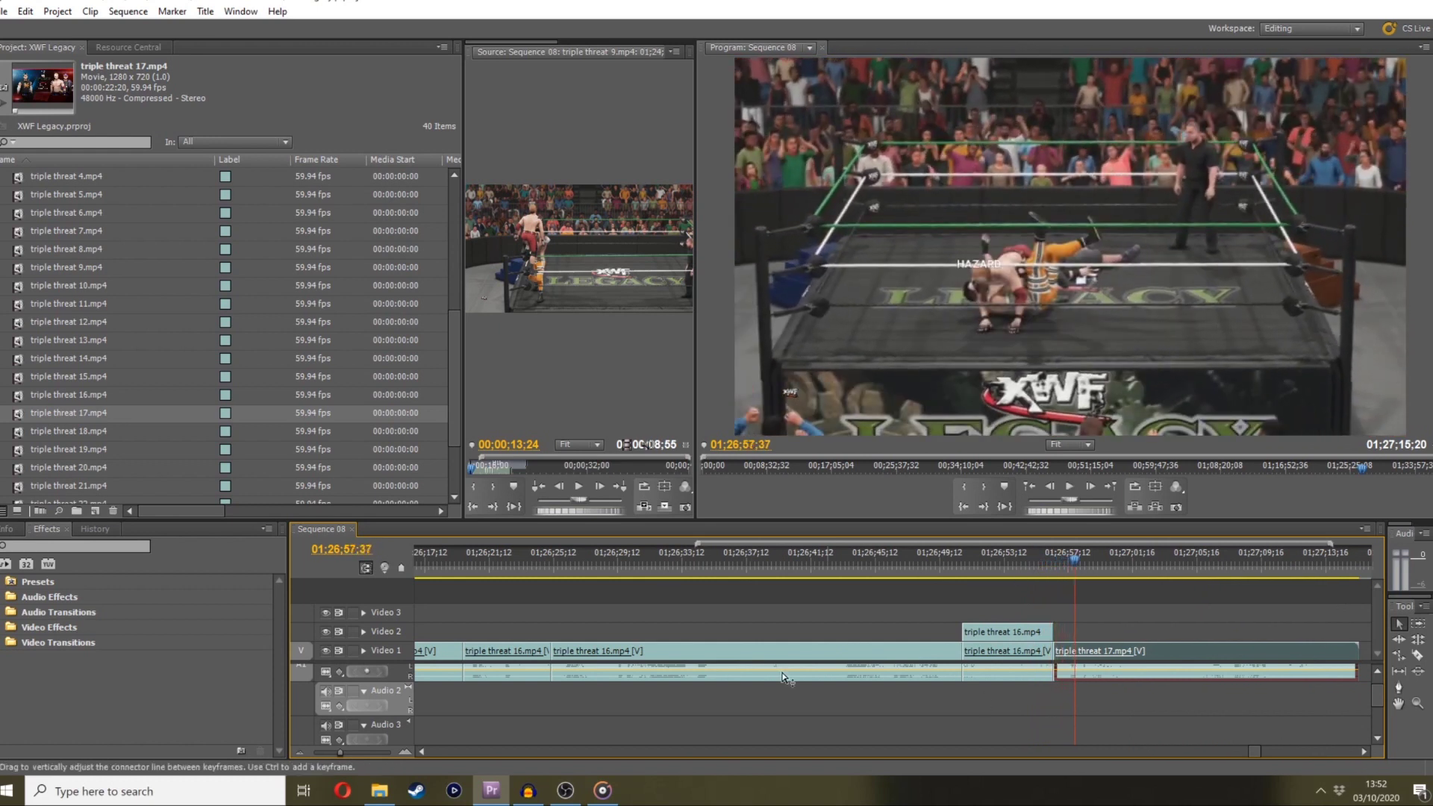
Trim the Video 2 clip's end back to the playhead and review the new cut
drag(339, 752, 346, 750)
click(832, 564)
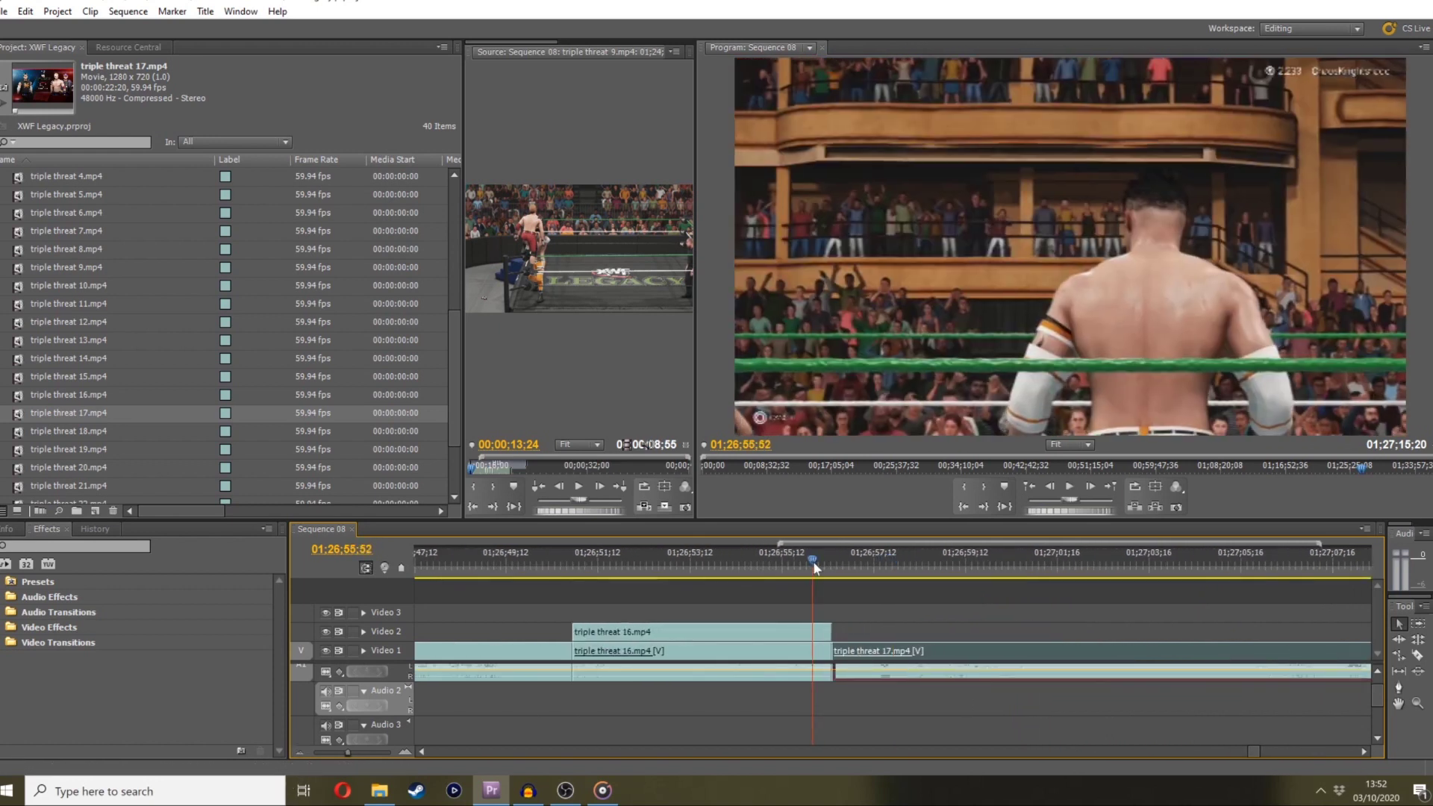
click(835, 559)
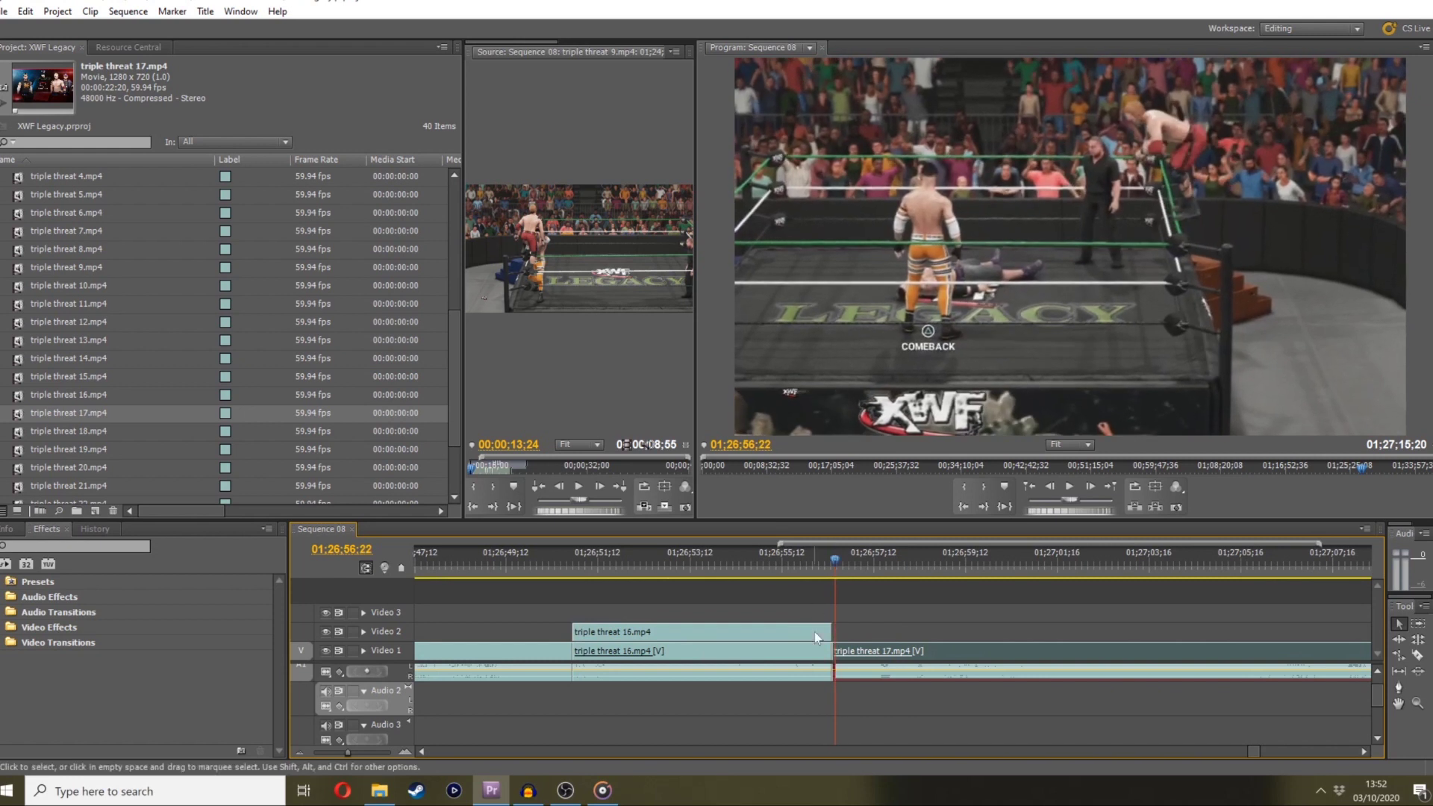
click(828, 565)
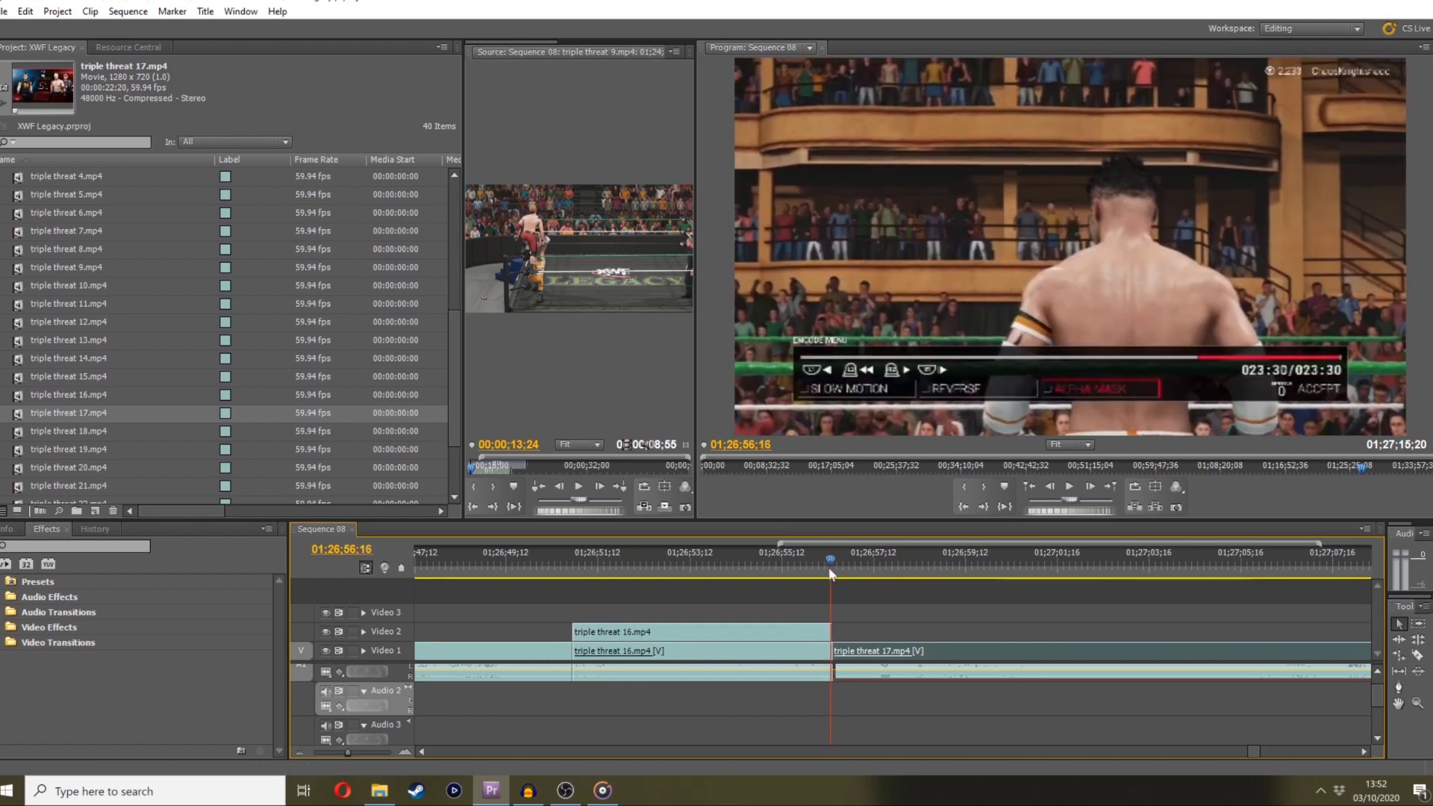
drag(832, 625, 846, 653)
key(space)
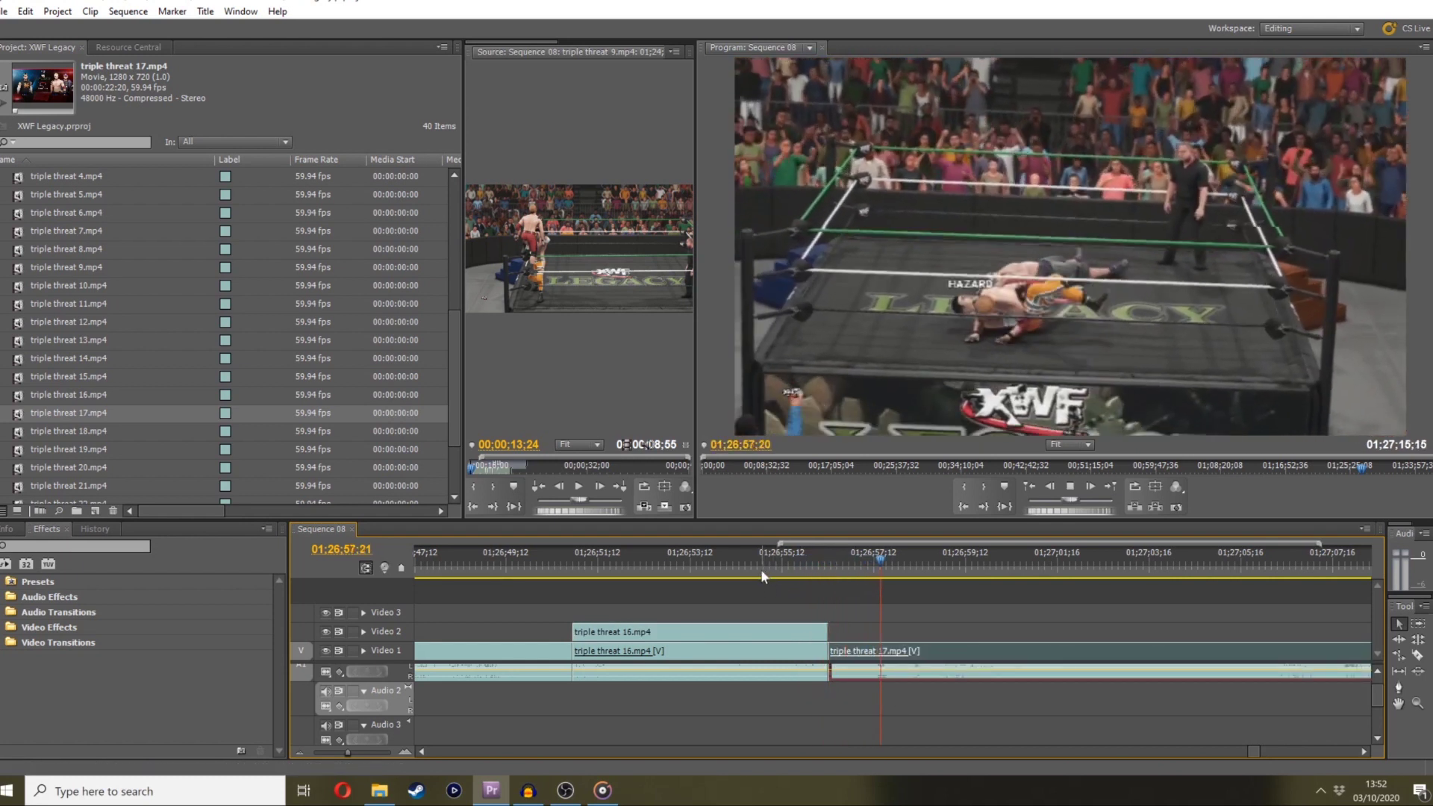
click(810, 569)
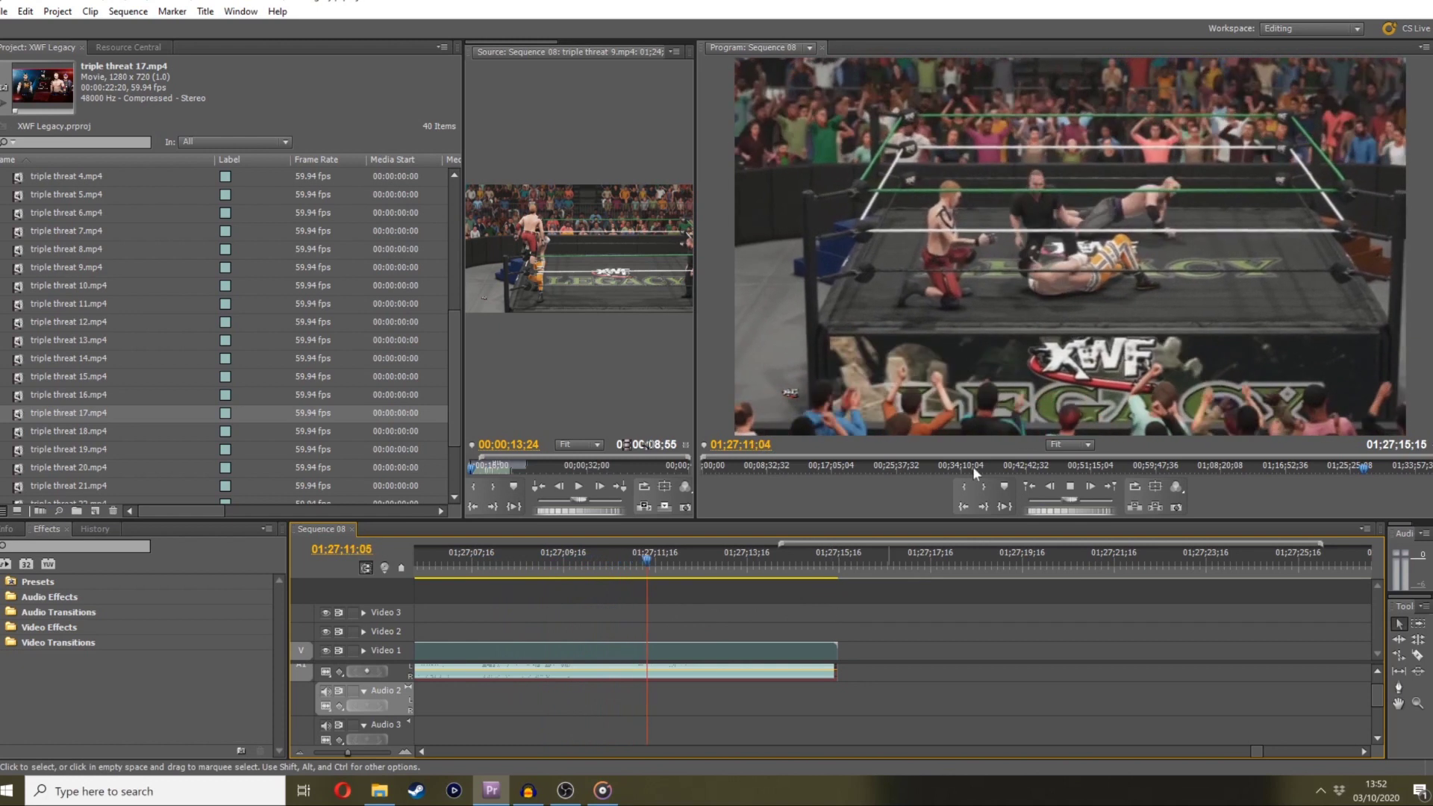
drag(668, 574, 346, 606)
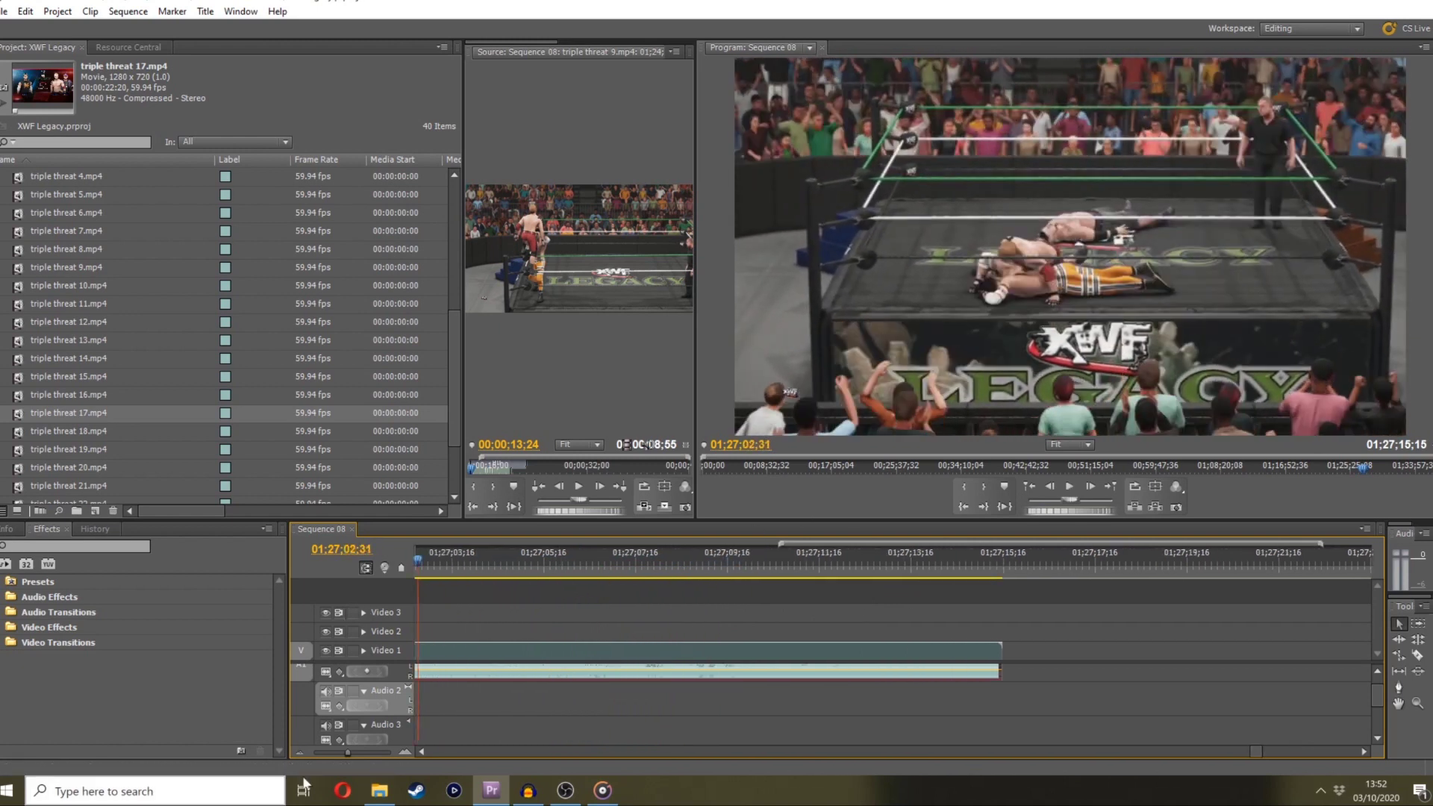
Play through clip 17 to pick the cut point and trim its end back to 01;27;14;23
drag(347, 752, 337, 754)
click(758, 566)
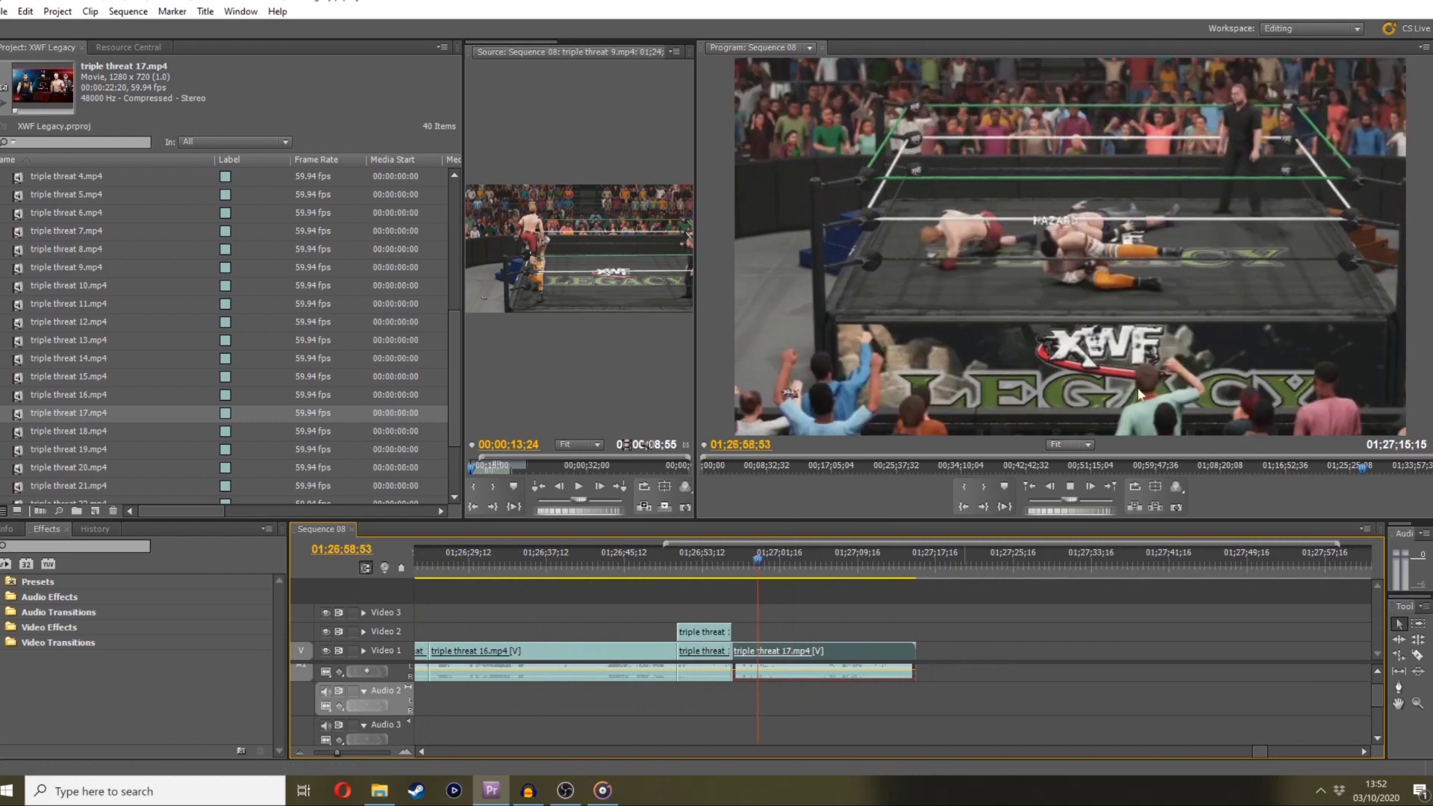
key(space)
drag(758, 567, 741, 569)
key(space)
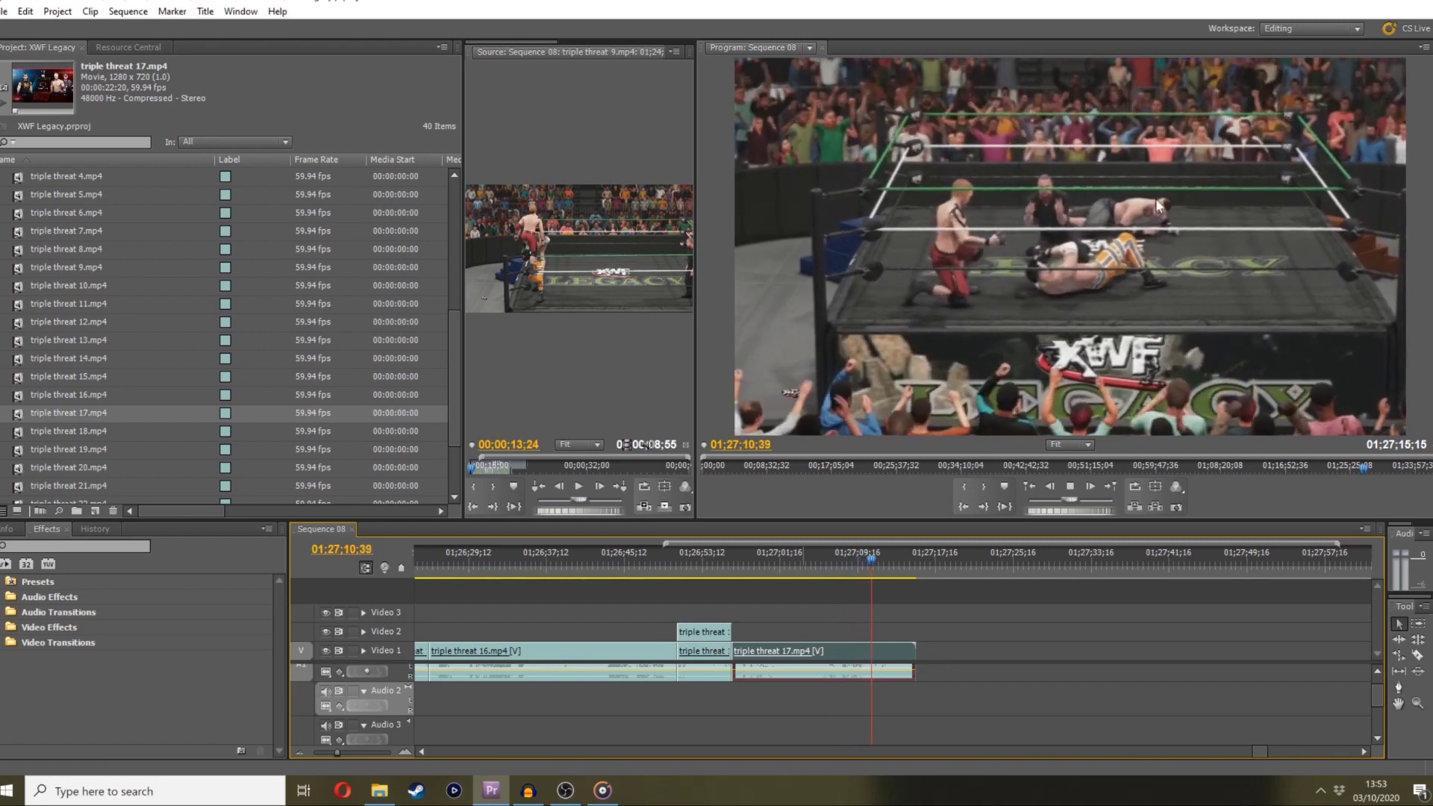
click(1070, 486)
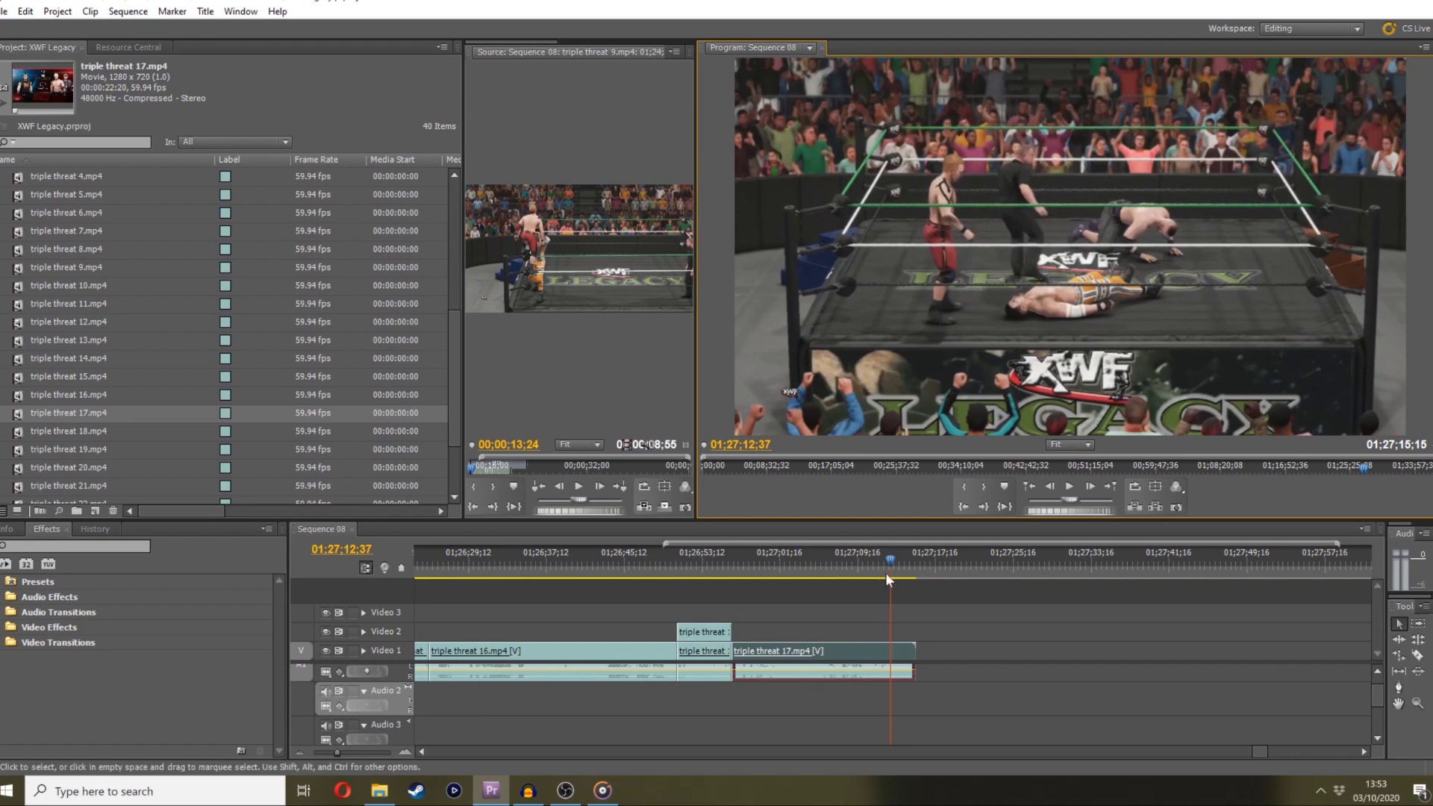
key(space)
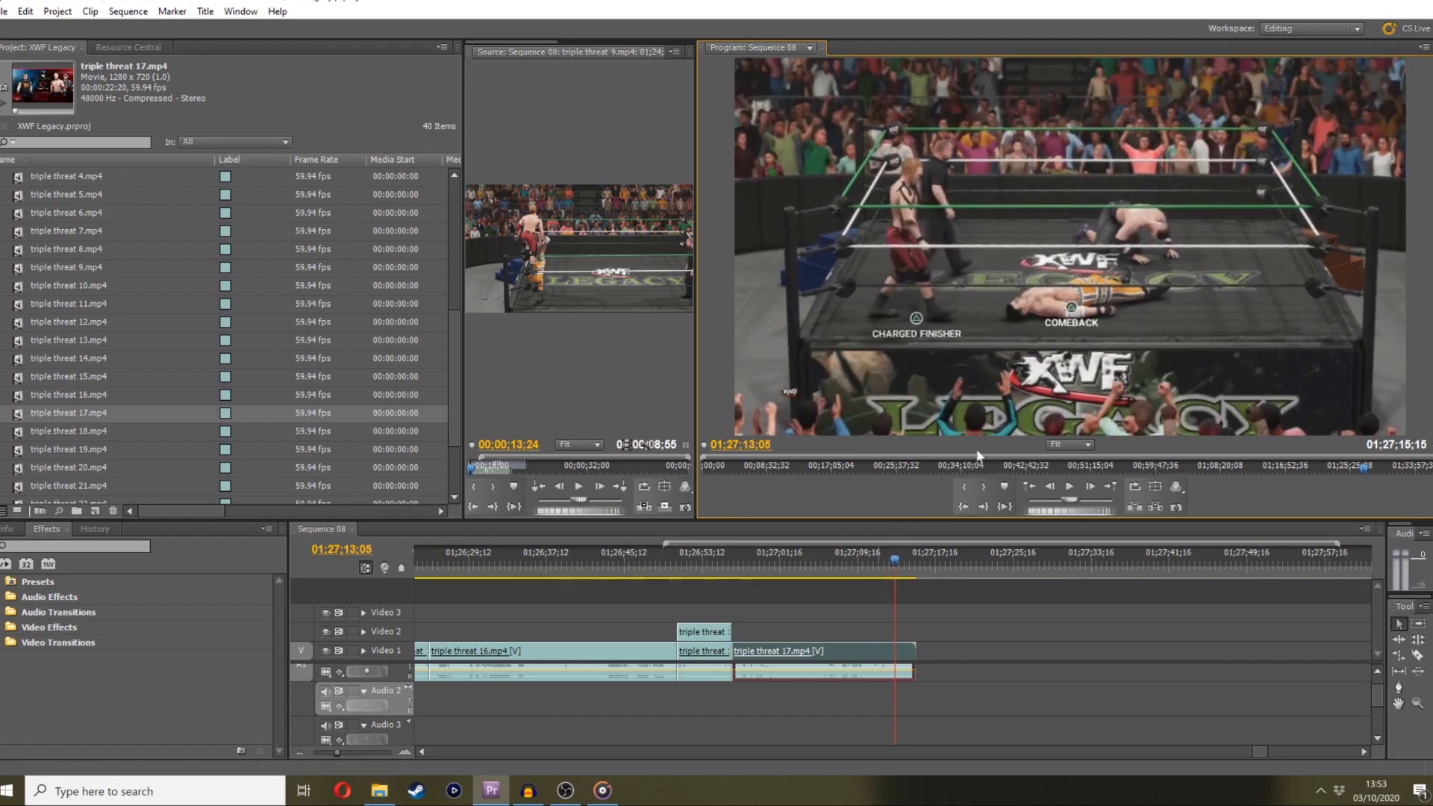
click(887, 556)
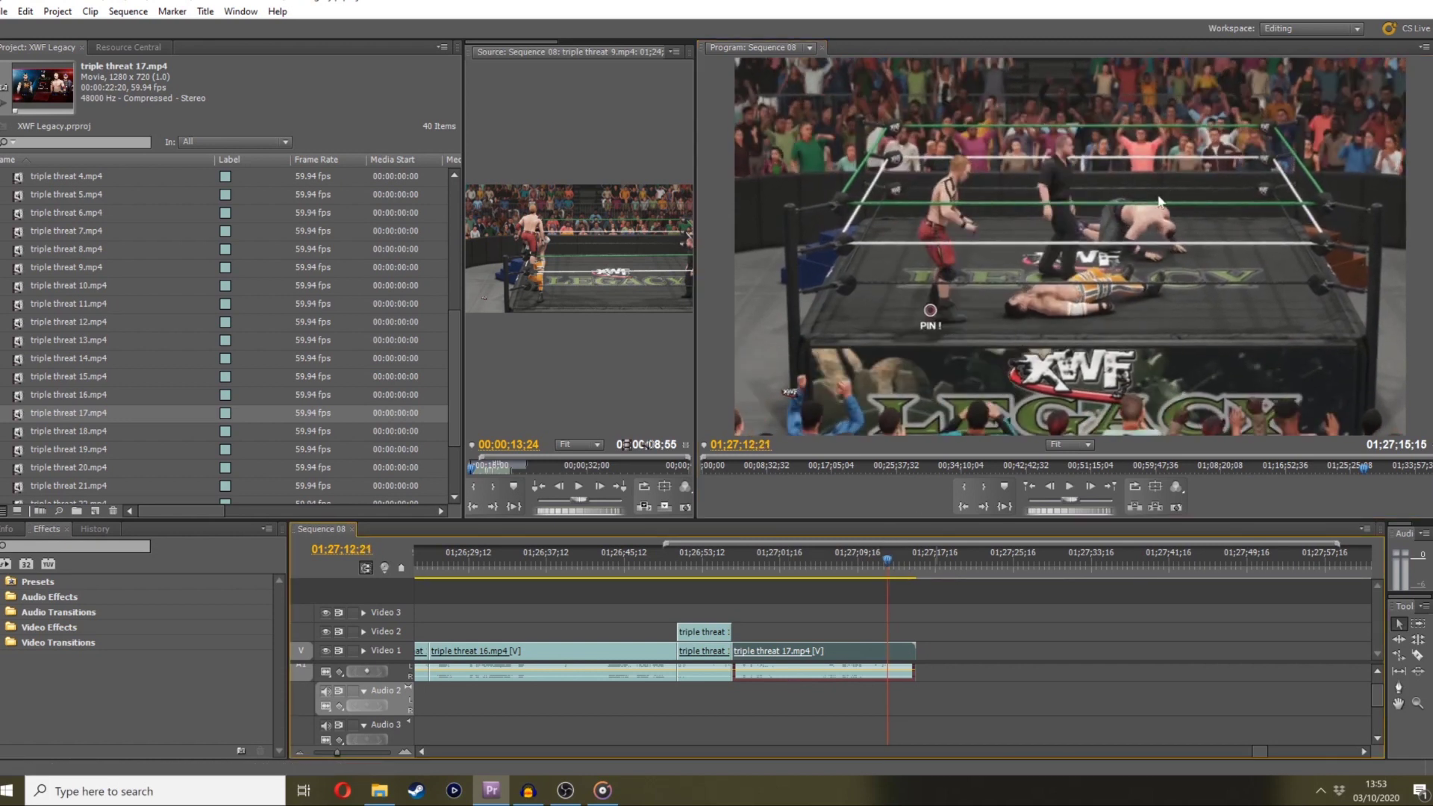
key(space)
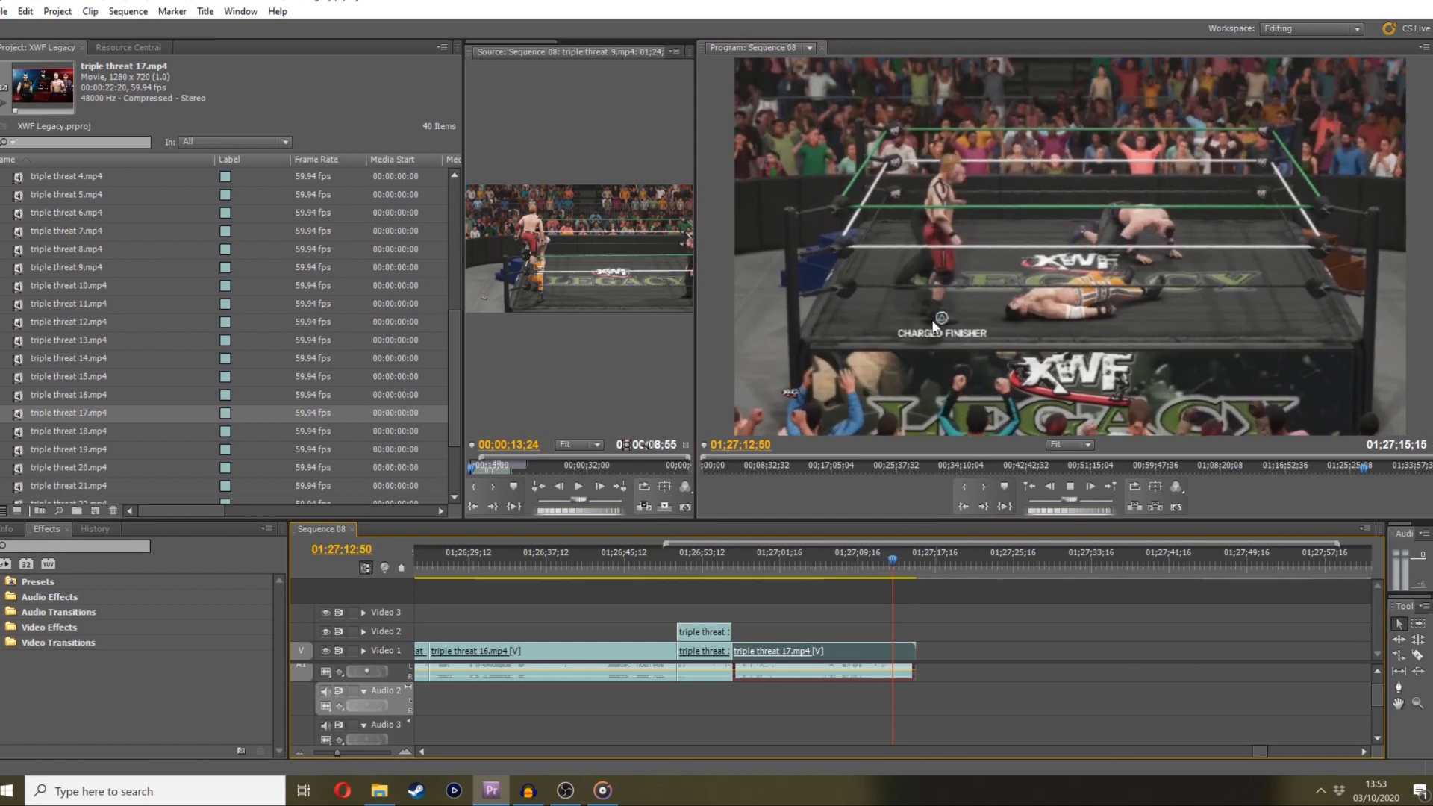
key(space)
key(space)
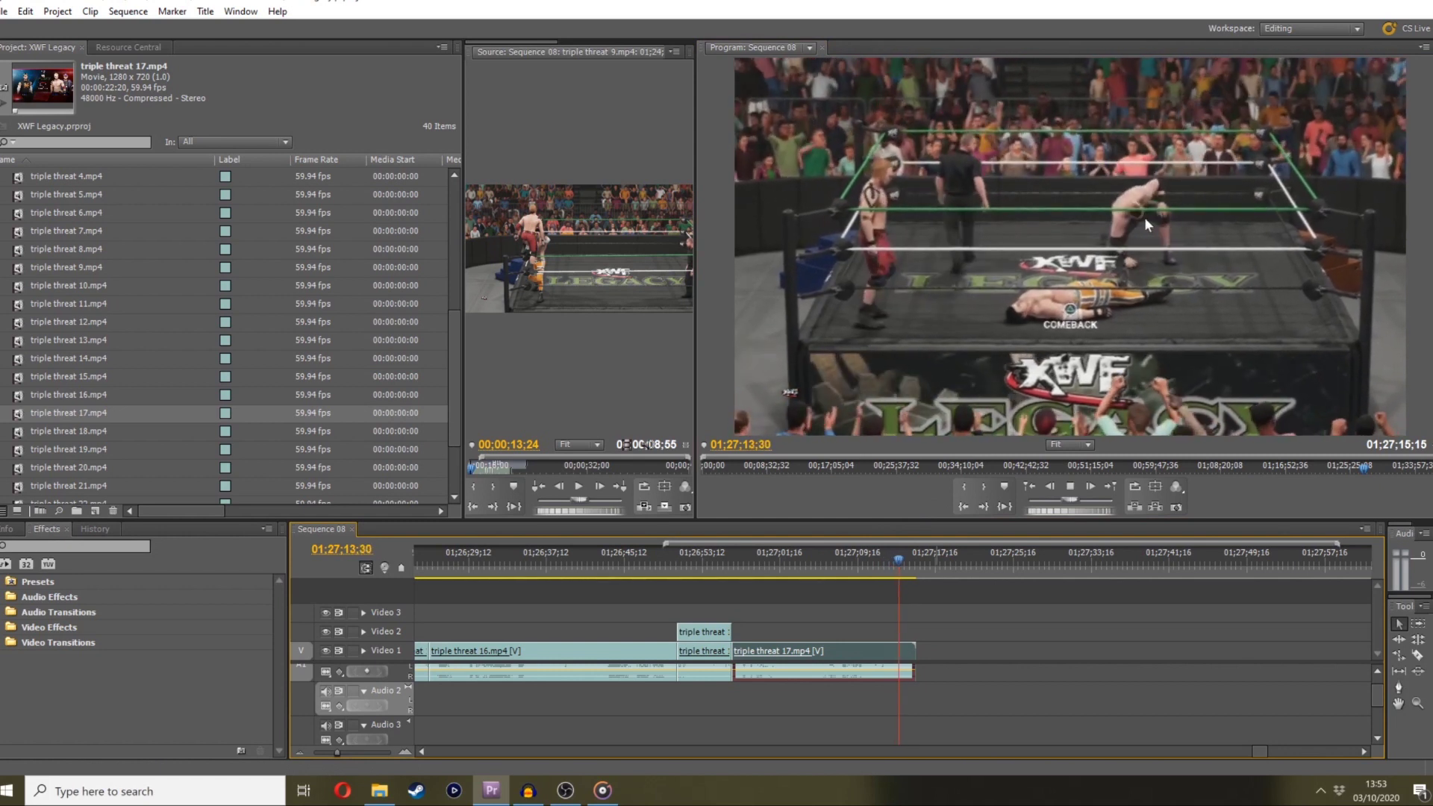
key(space)
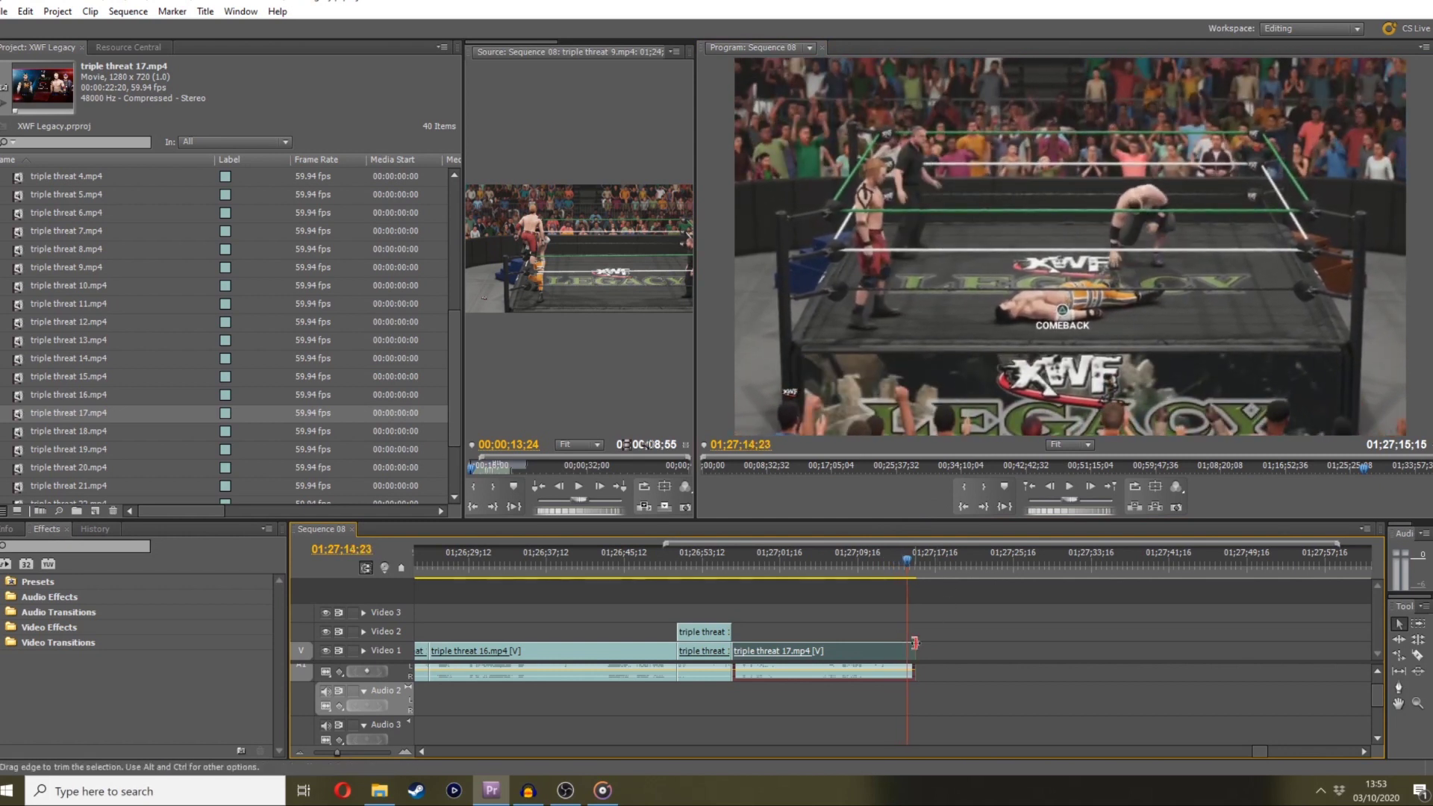
drag(915, 643, 907, 644)
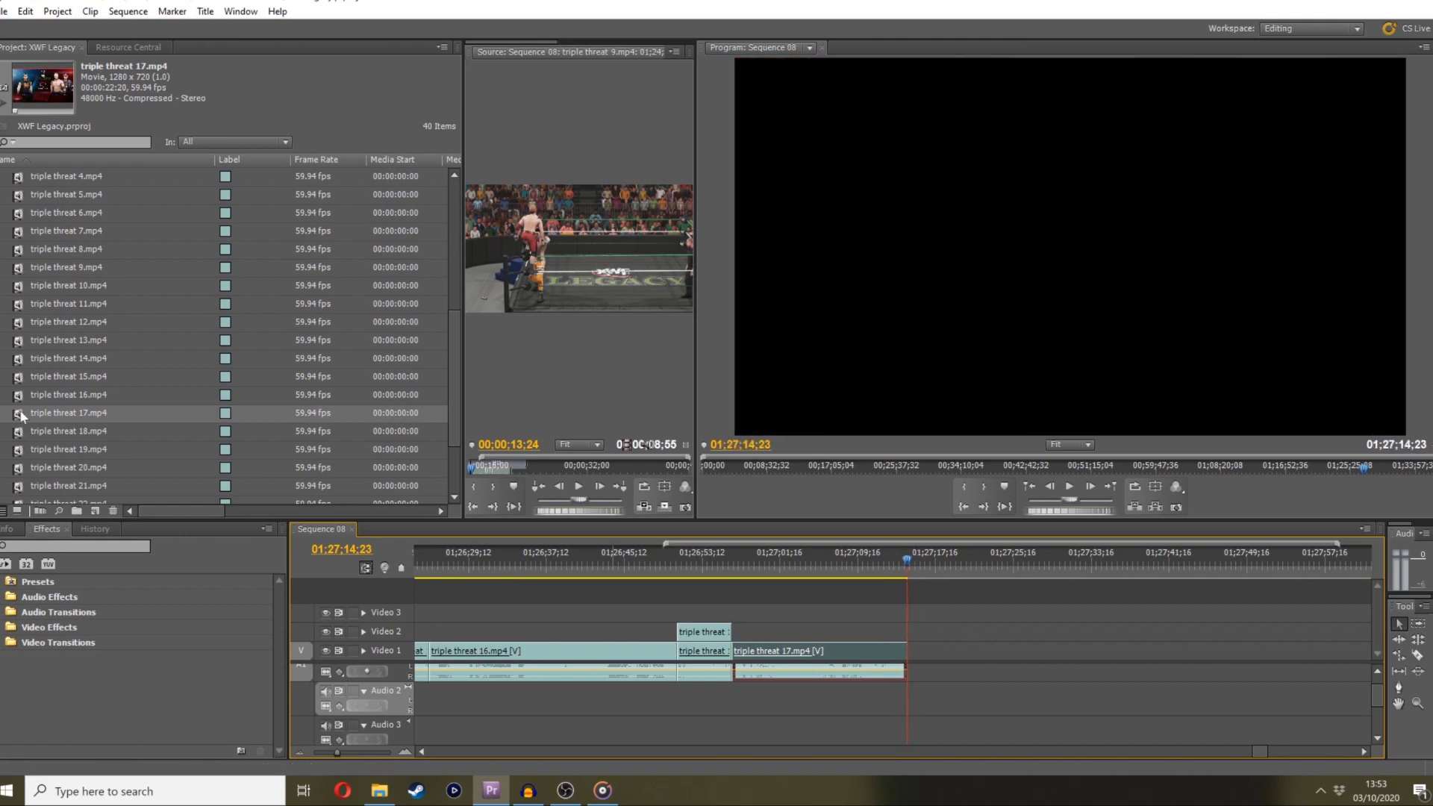
Drop triple threat 18.mp4 onto Video 1 after clip 17 and scrub around its start
drag(67, 436, 929, 651)
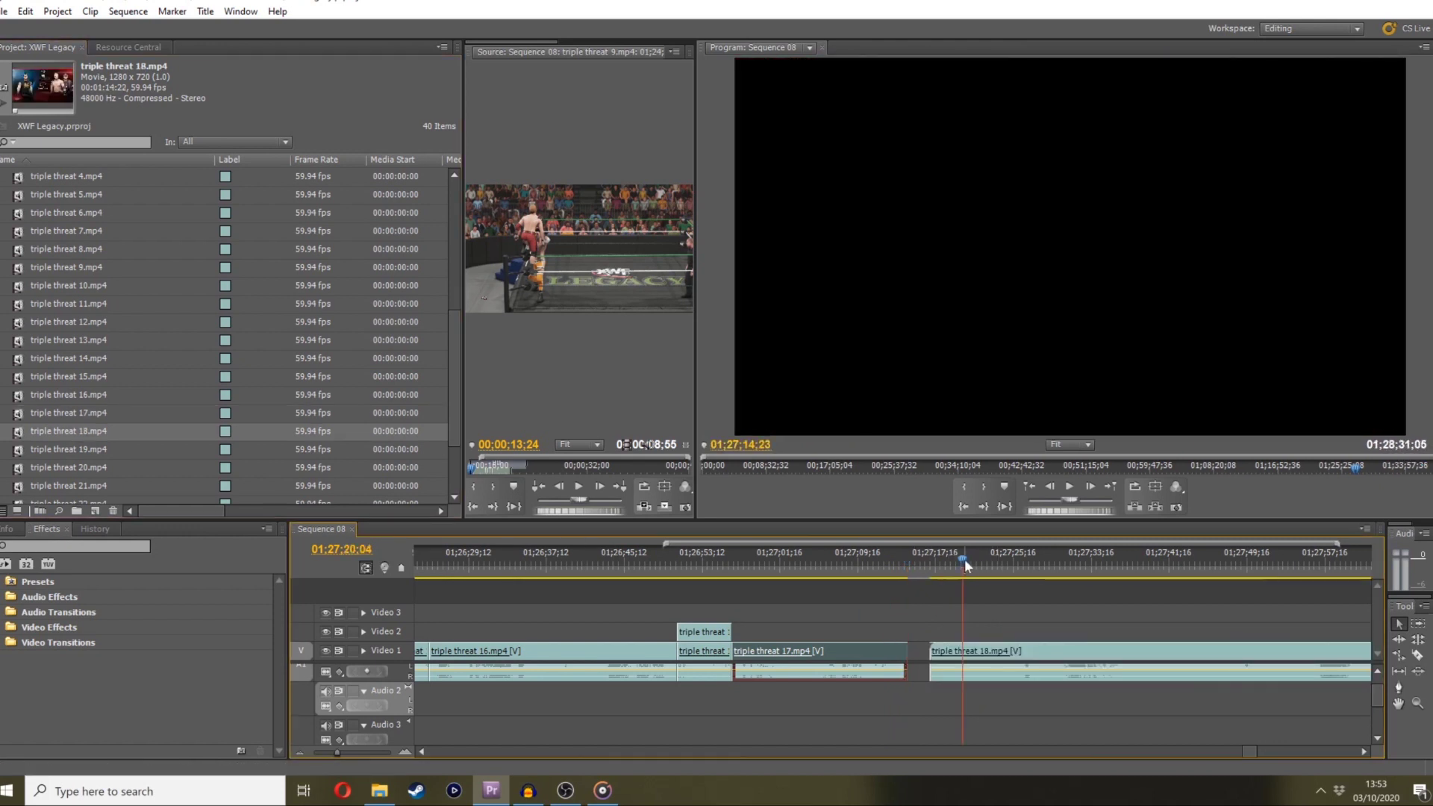
drag(964, 558, 934, 555)
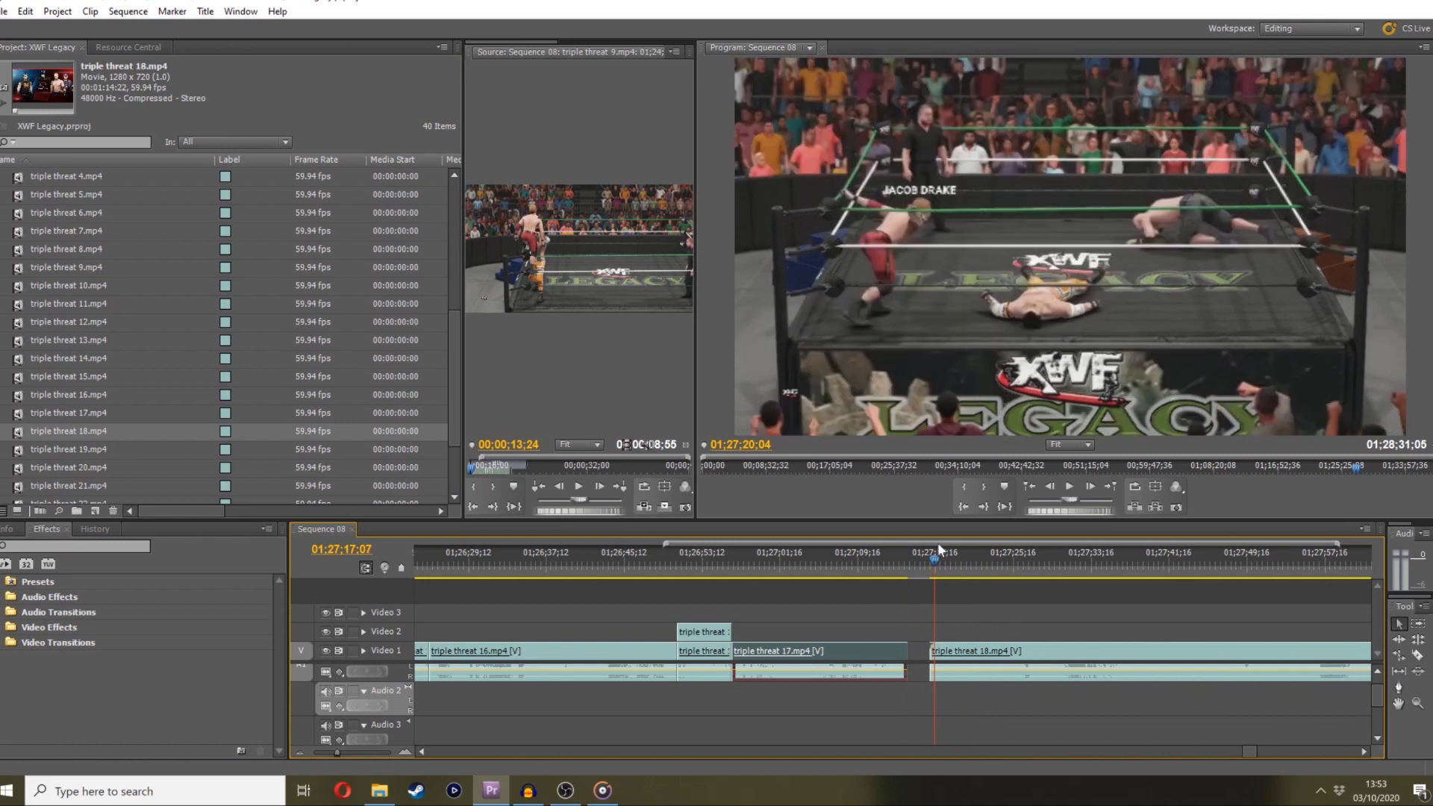
click(1363, 751)
click(1363, 751)
mouse_move(792, 557)
mouse_down()
mouse_move(749, 558)
mouse_move(804, 558)
mouse_move(769, 558)
mouse_up()
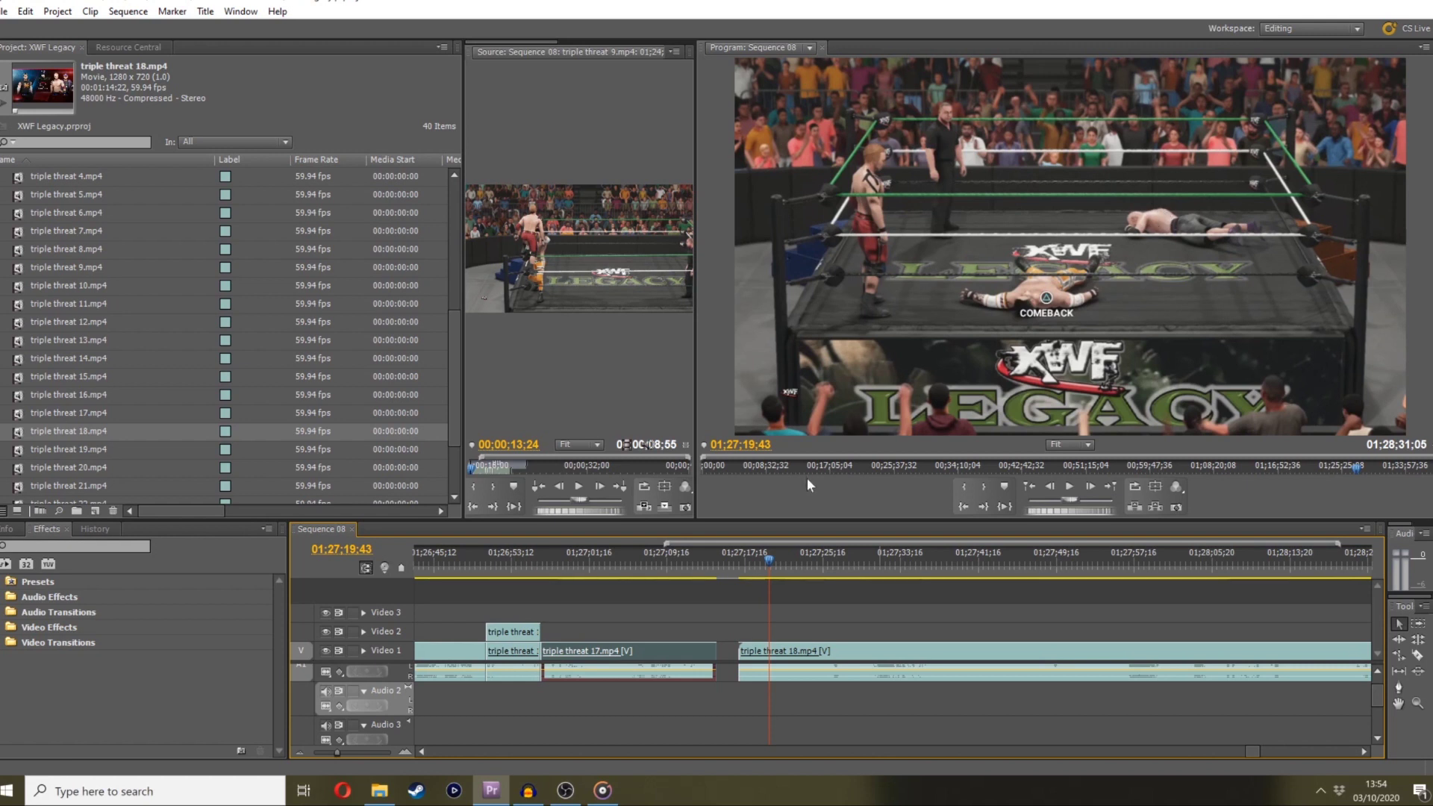
click(772, 566)
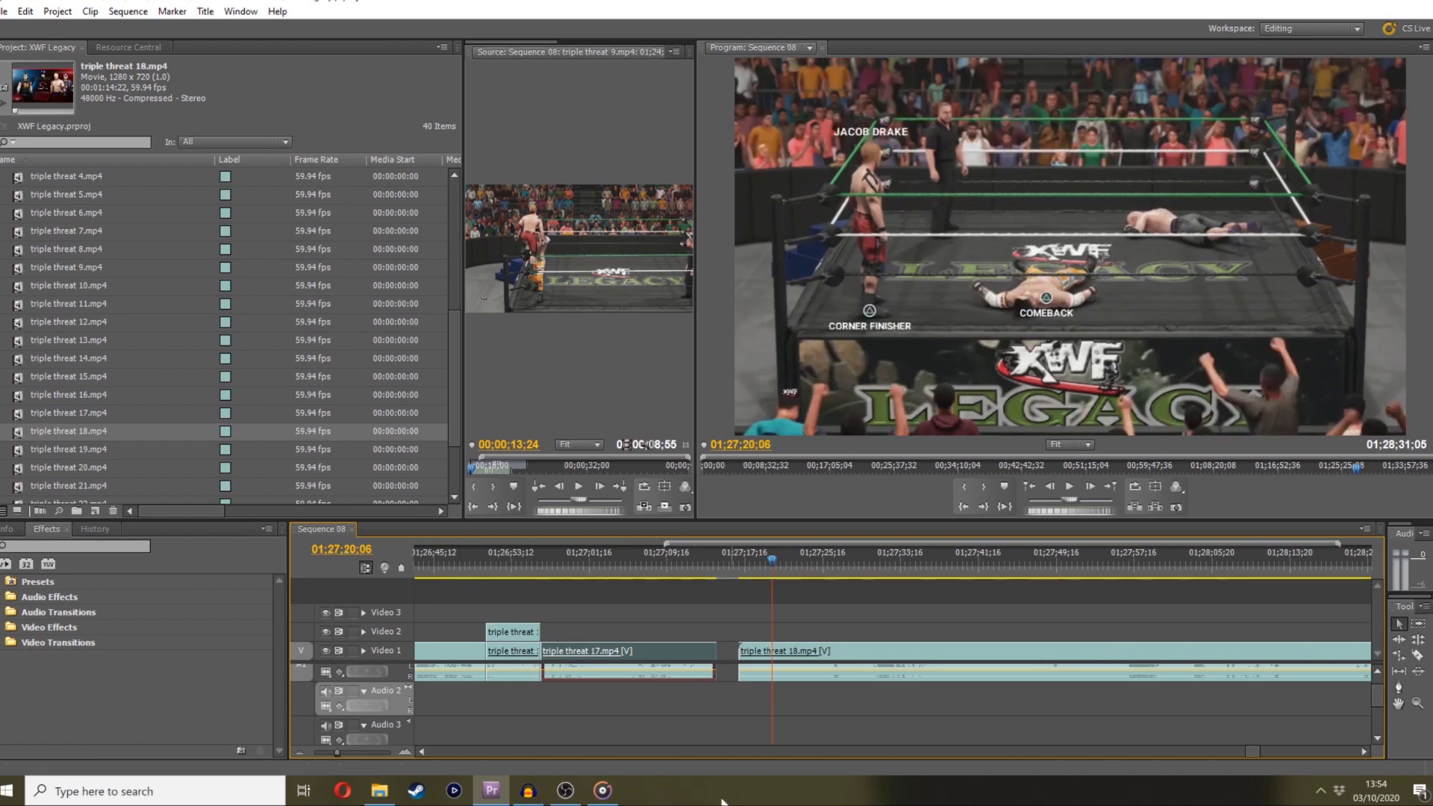
click(687, 575)
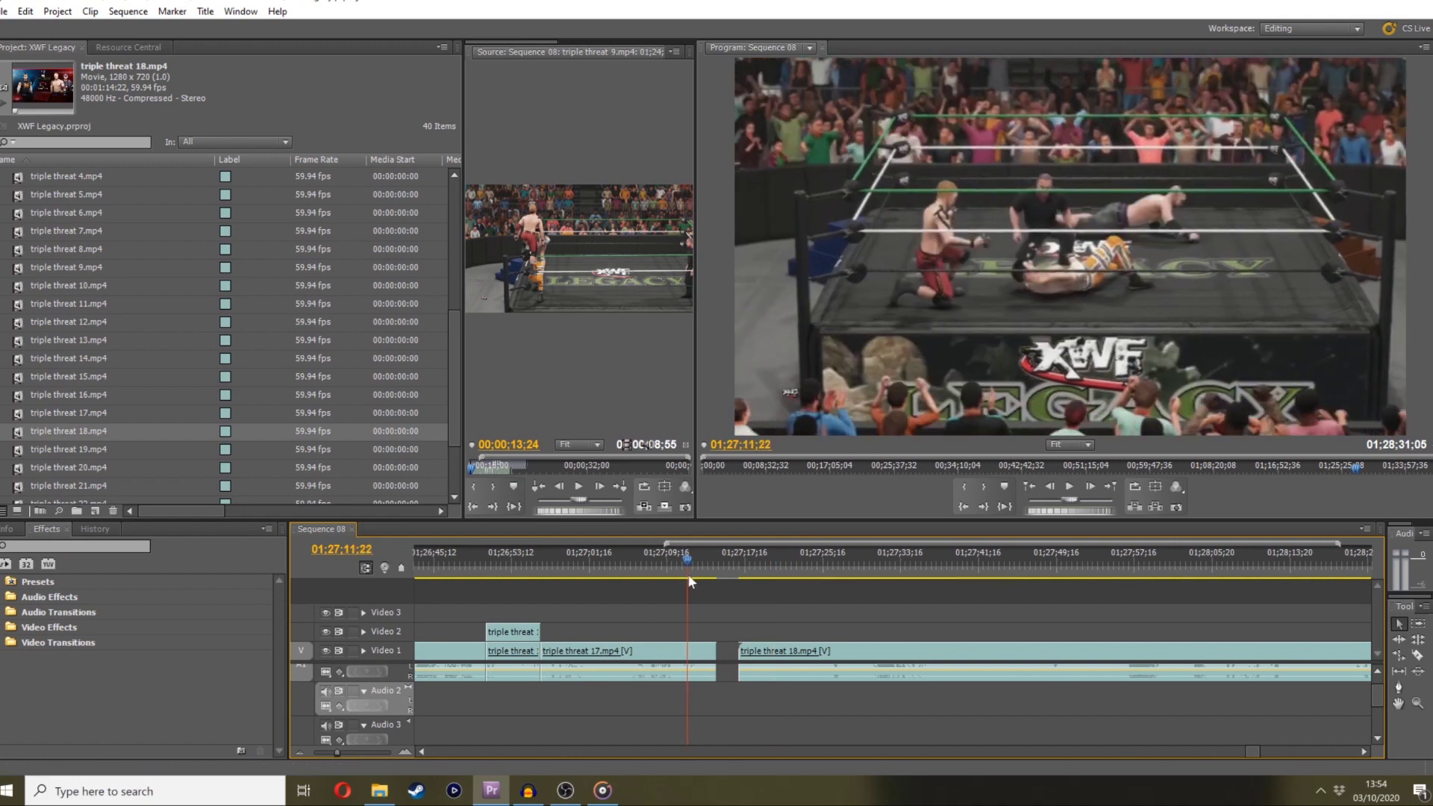
Slide clip 18 left and trim its start to the playhead at 01;27;16;00
drag(687, 575, 778, 567)
mouse_move(759, 655)
mouse_down()
mouse_move(791, 661)
mouse_move(736, 653)
mouse_up()
click(709, 567)
key(space)
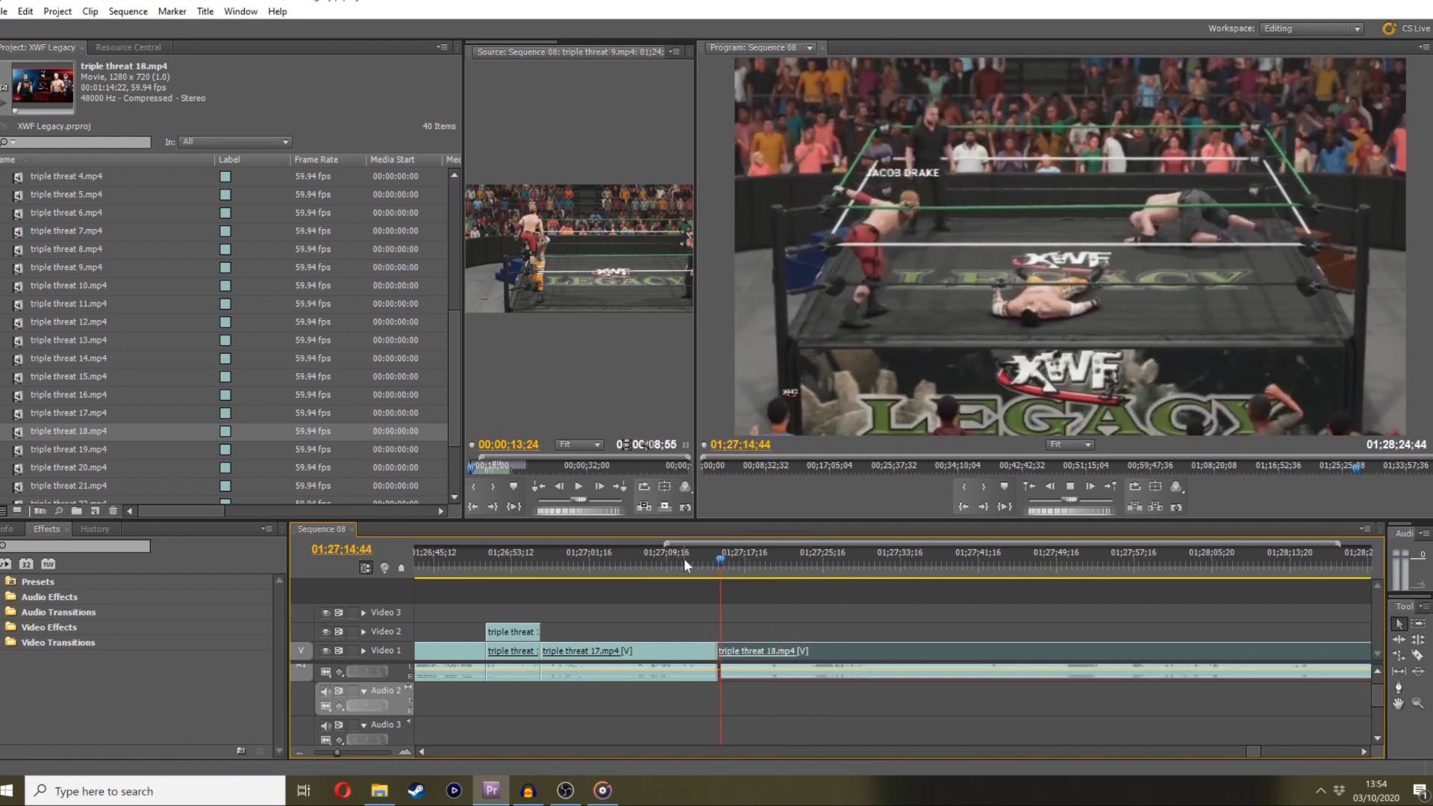
key(space)
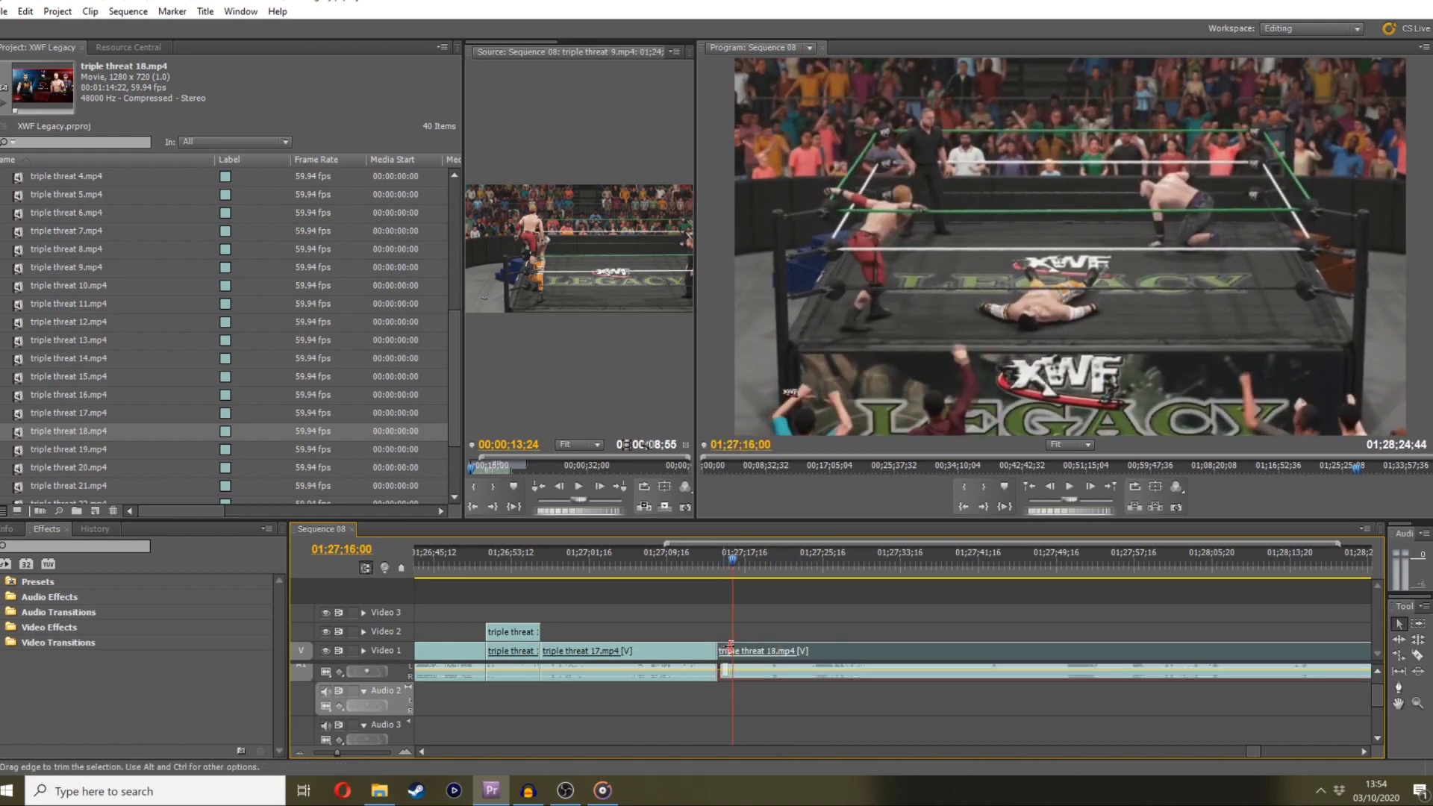
drag(730, 648, 710, 633)
click(725, 564)
Extend clip 17's end and slide clip 18 left to meet it at 01;27;14;01
click(692, 565)
key(space)
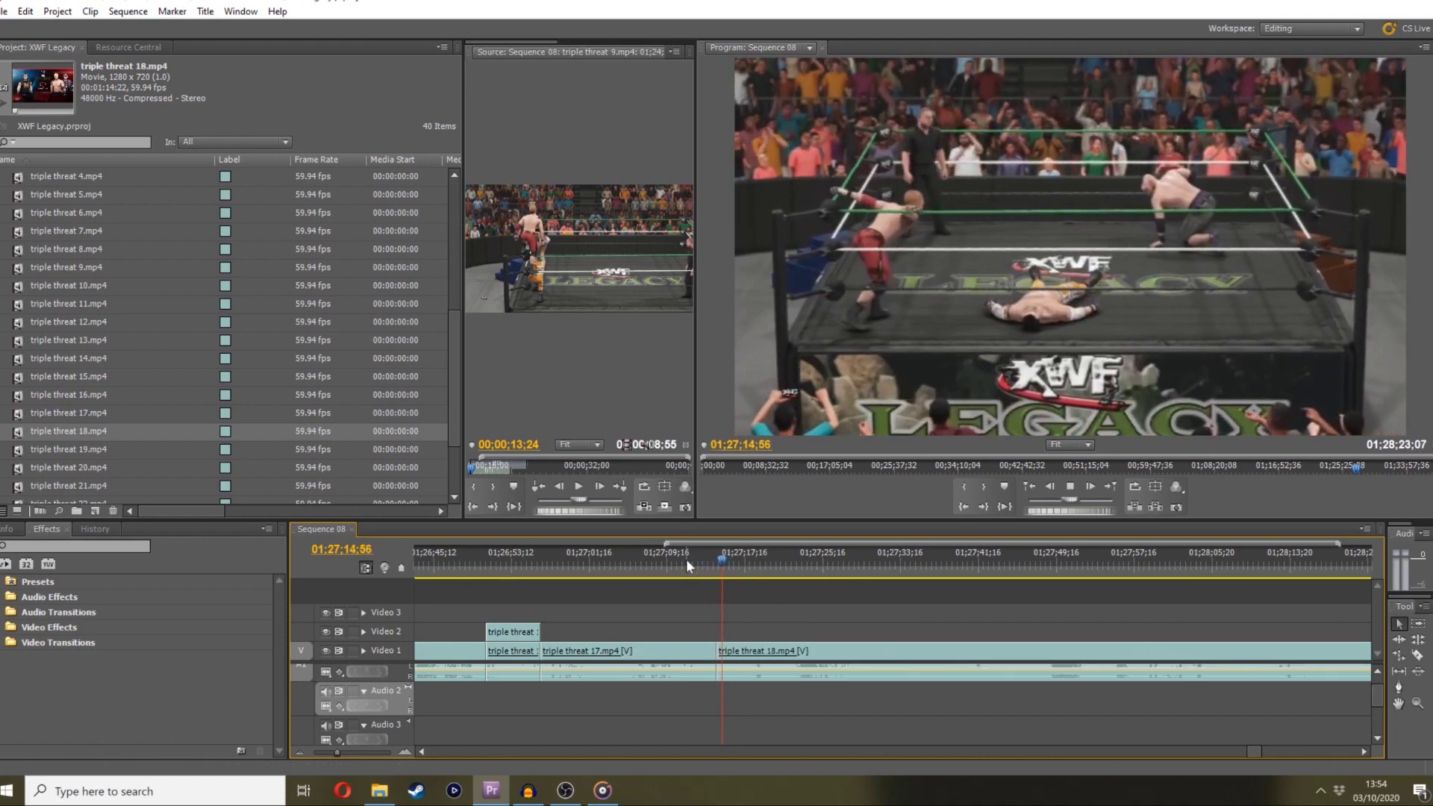
key(space)
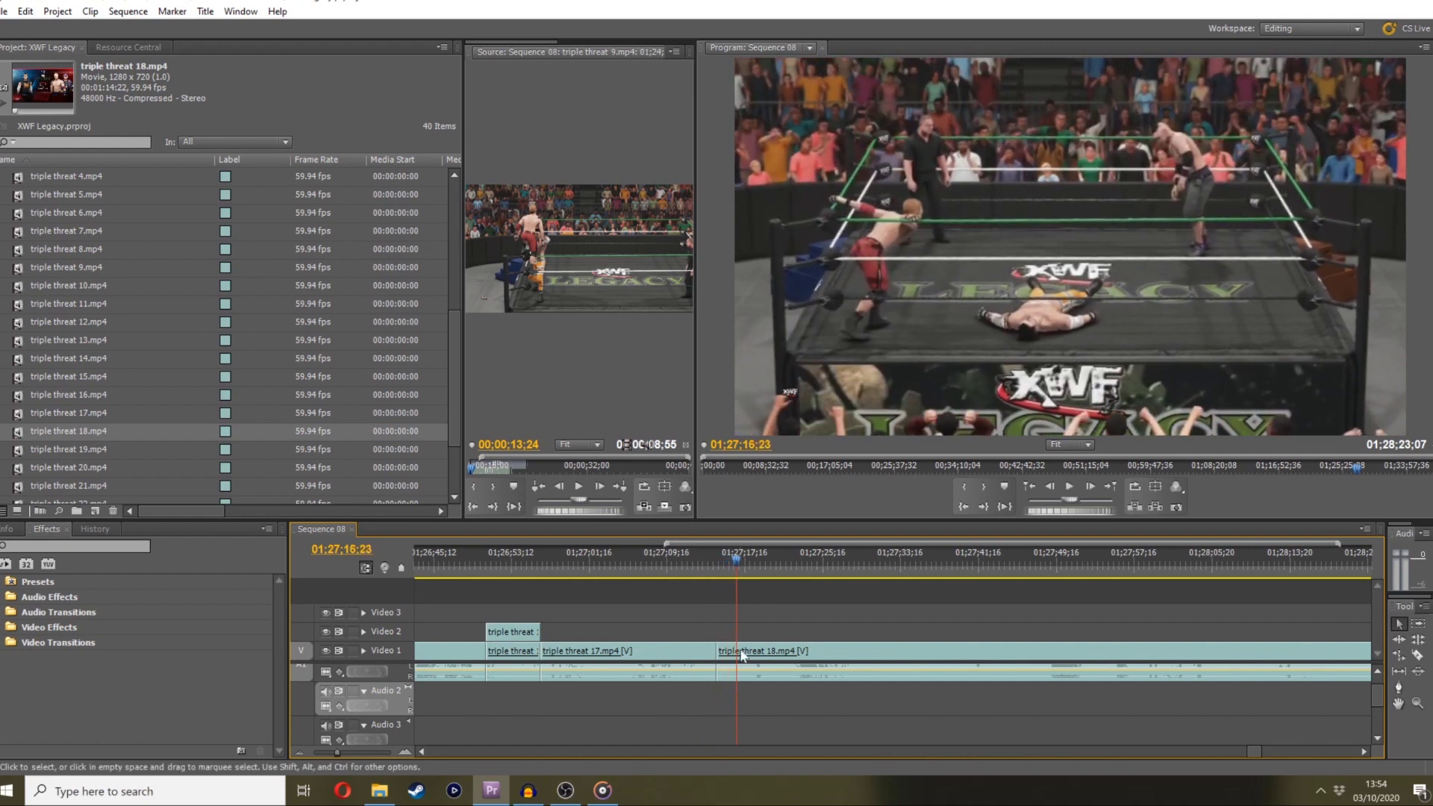
drag(741, 655, 784, 655)
click(719, 561)
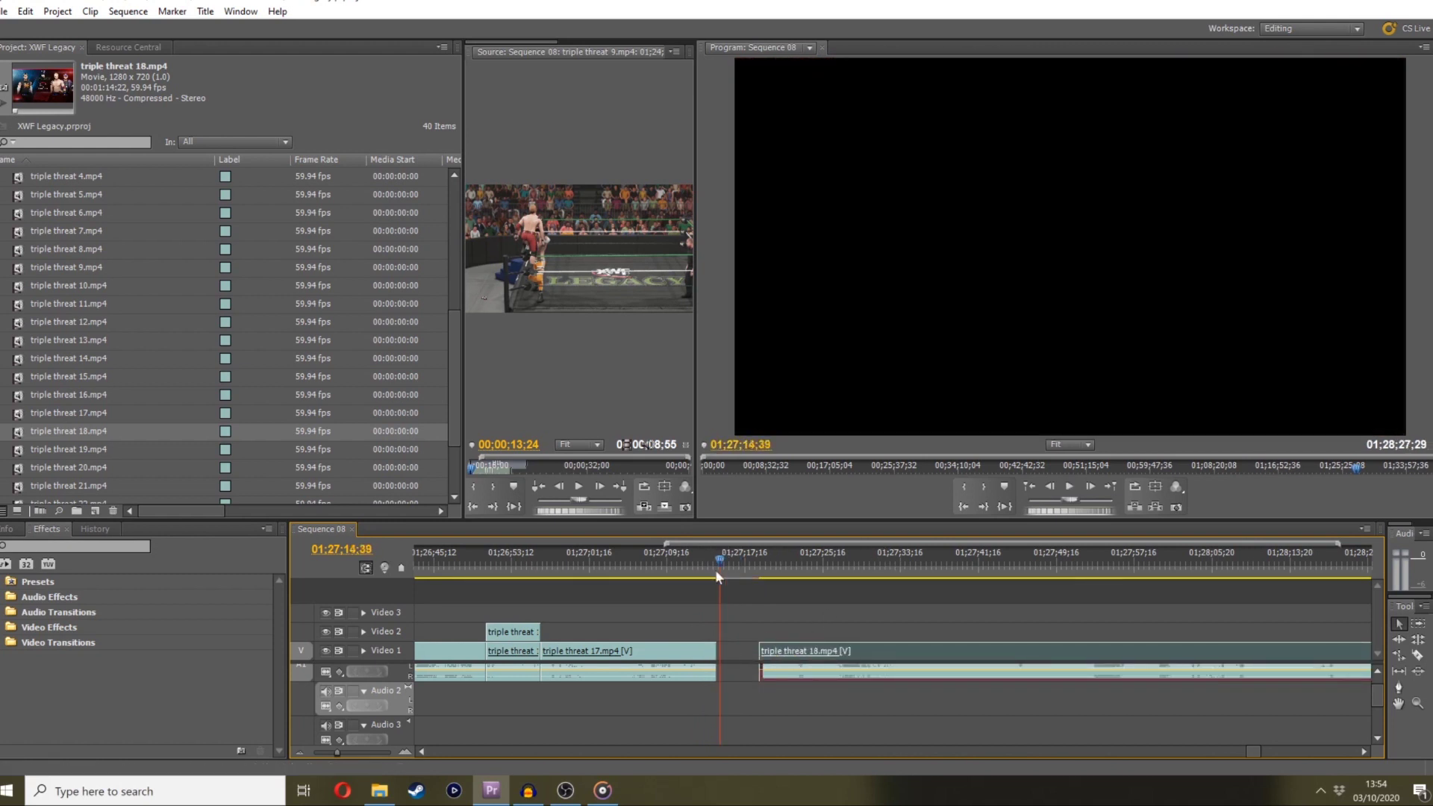
mouse_move(715, 570)
mouse_down()
mouse_move(773, 567)
mouse_move(691, 580)
mouse_move(761, 579)
mouse_move(709, 588)
mouse_up()
drag(717, 646, 738, 642)
drag(1057, 511, 1086, 508)
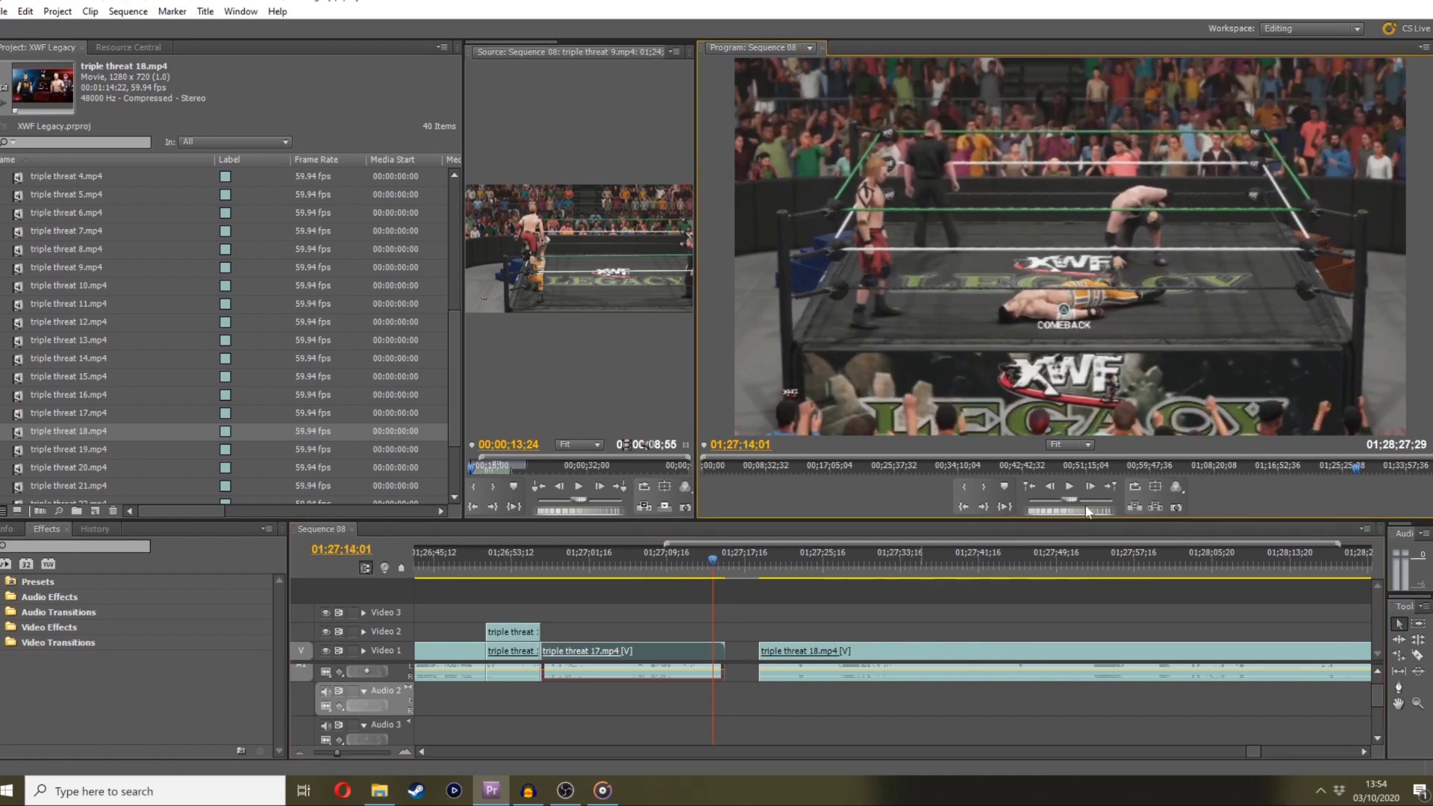
drag(798, 651, 738, 661)
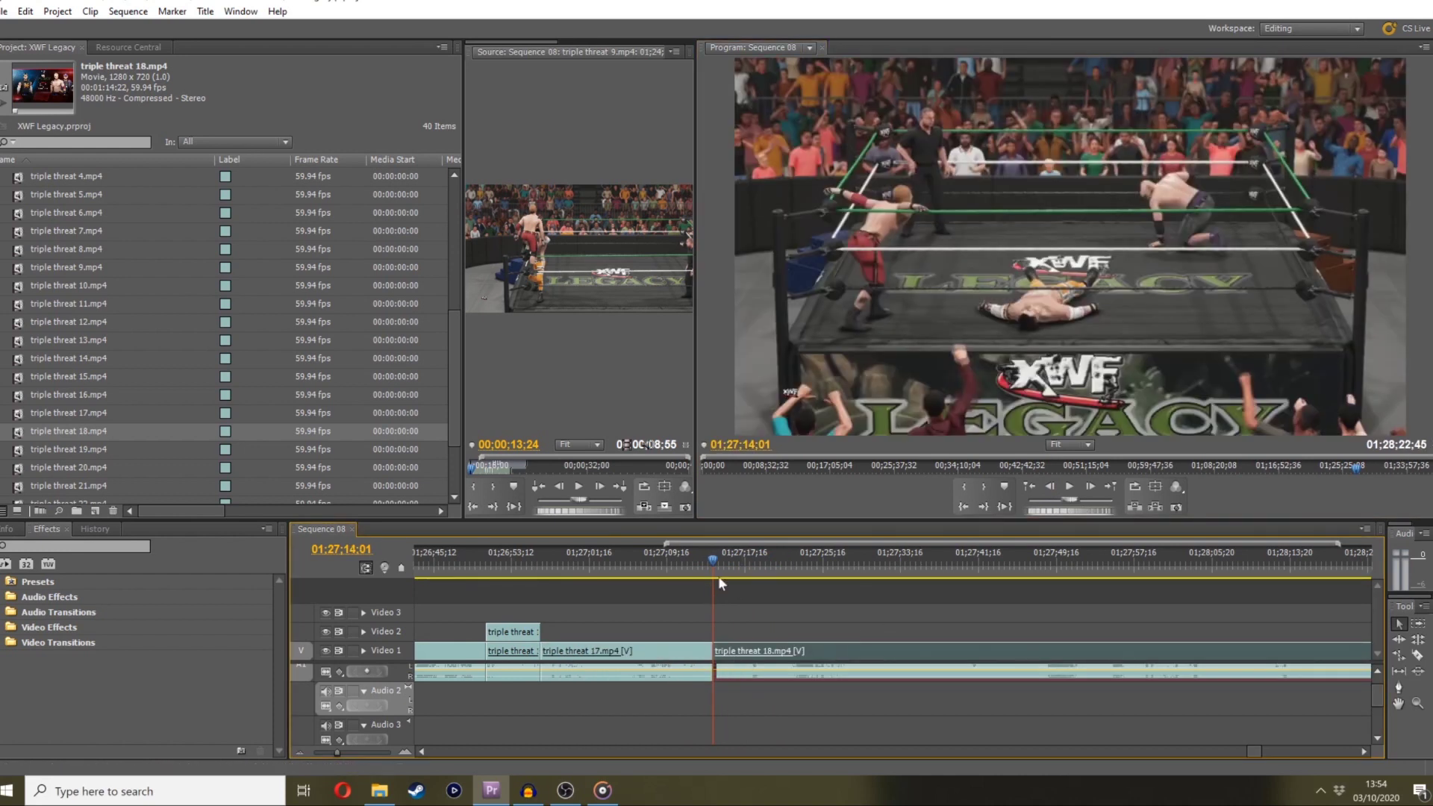
Reopen a gap before clip 18 and park the playhead in it at 01;27;15;12
drag(720, 582, 701, 575)
key(space)
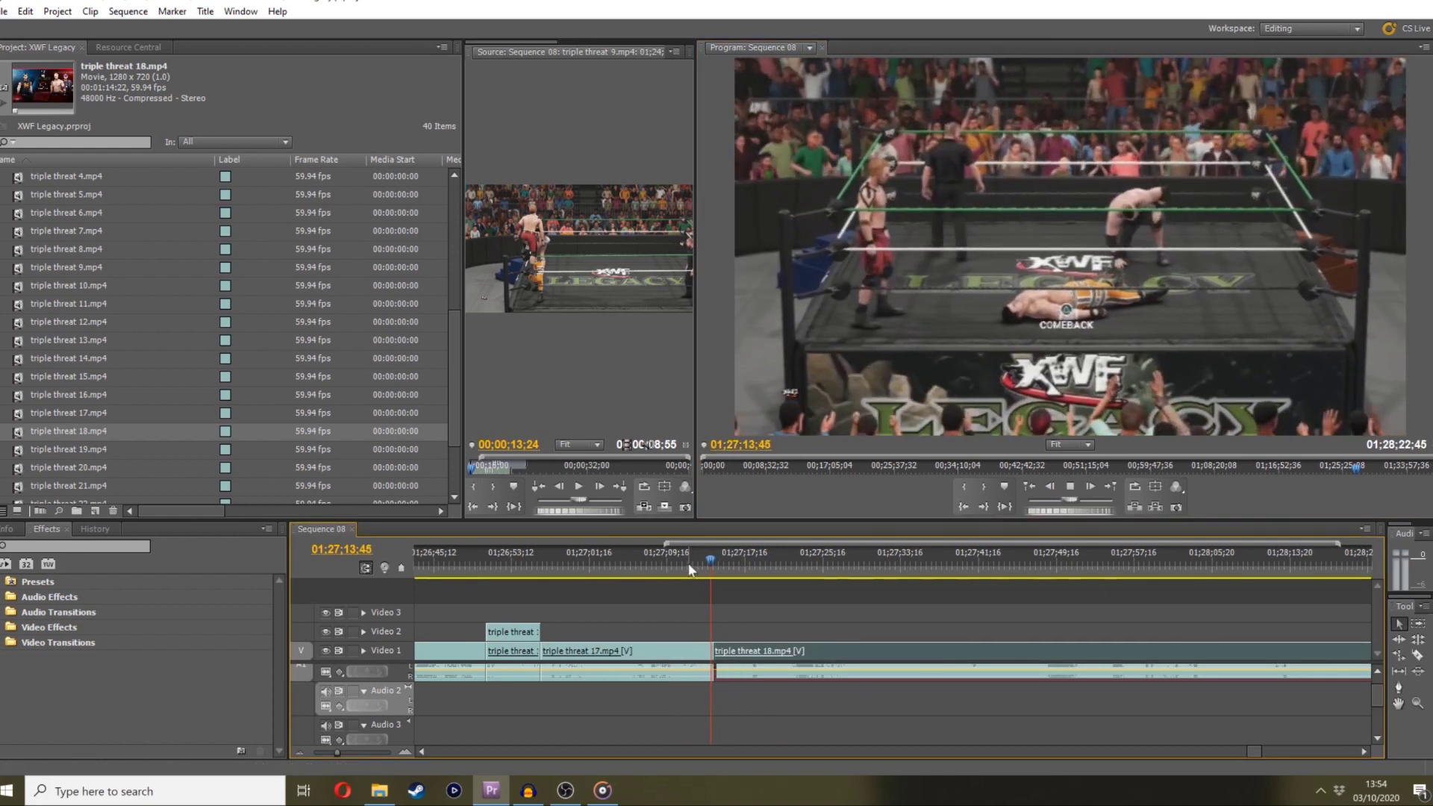
key(space)
drag(765, 661, 820, 661)
click(423, 752)
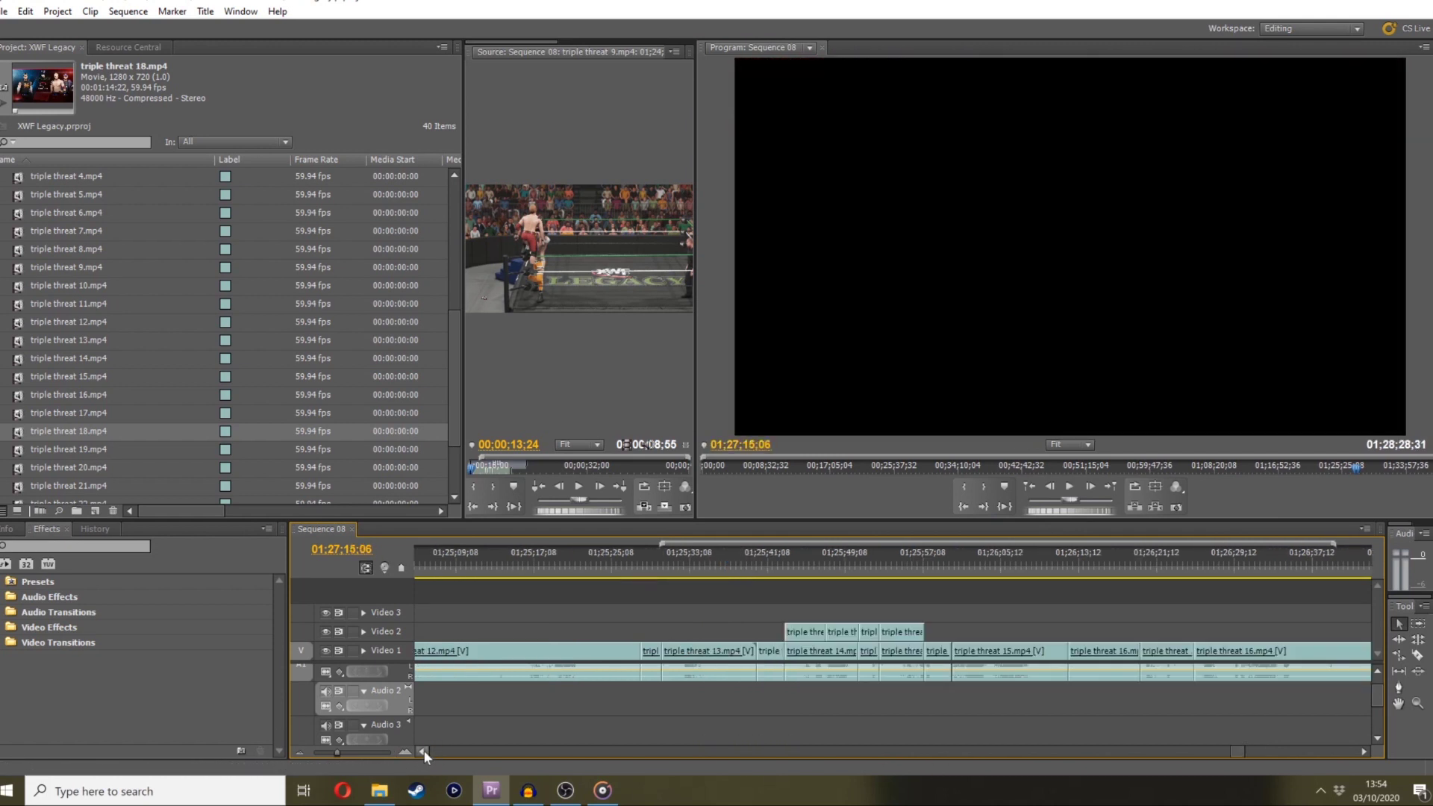
drag(336, 751, 330, 754)
click(721, 555)
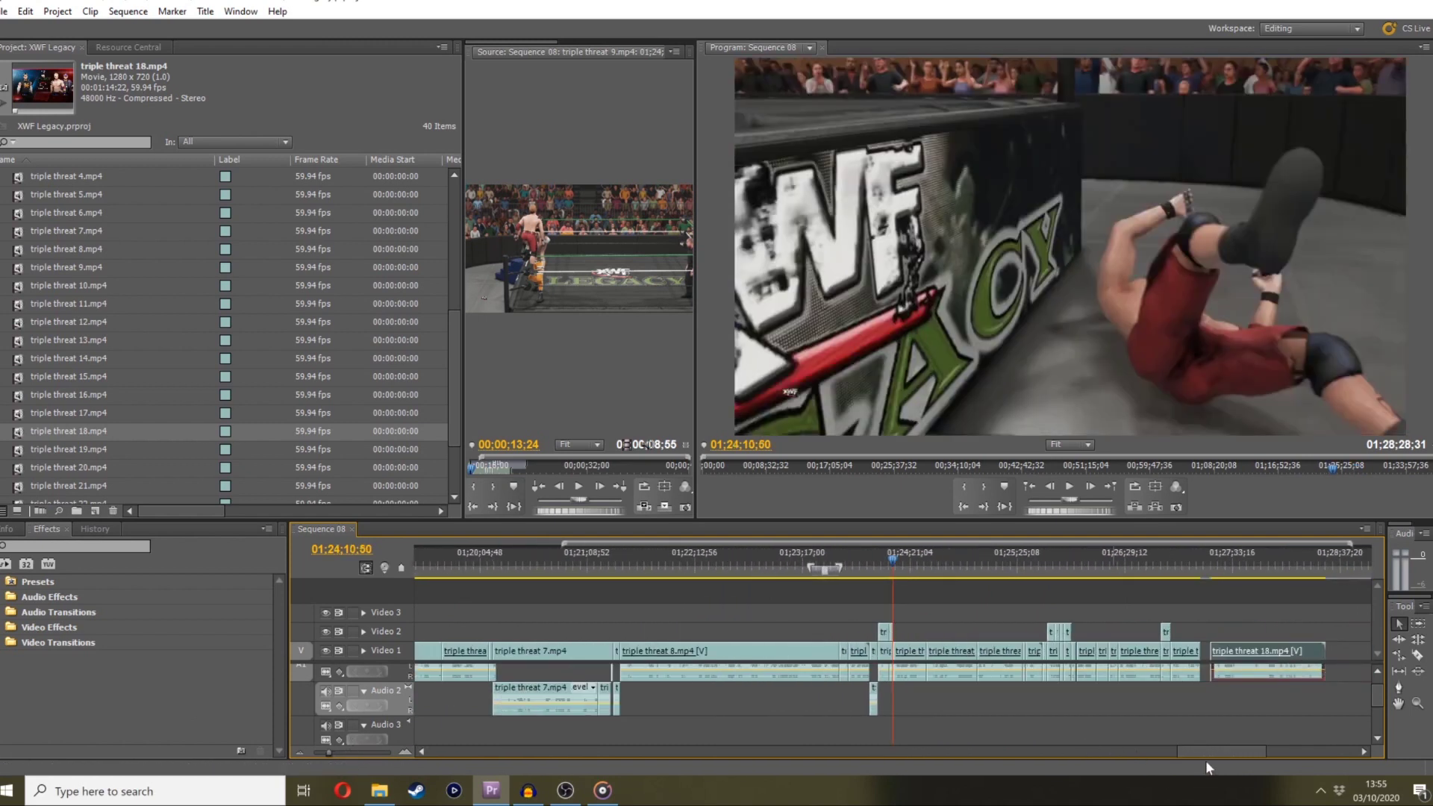
drag(1206, 750, 1235, 753)
click(806, 569)
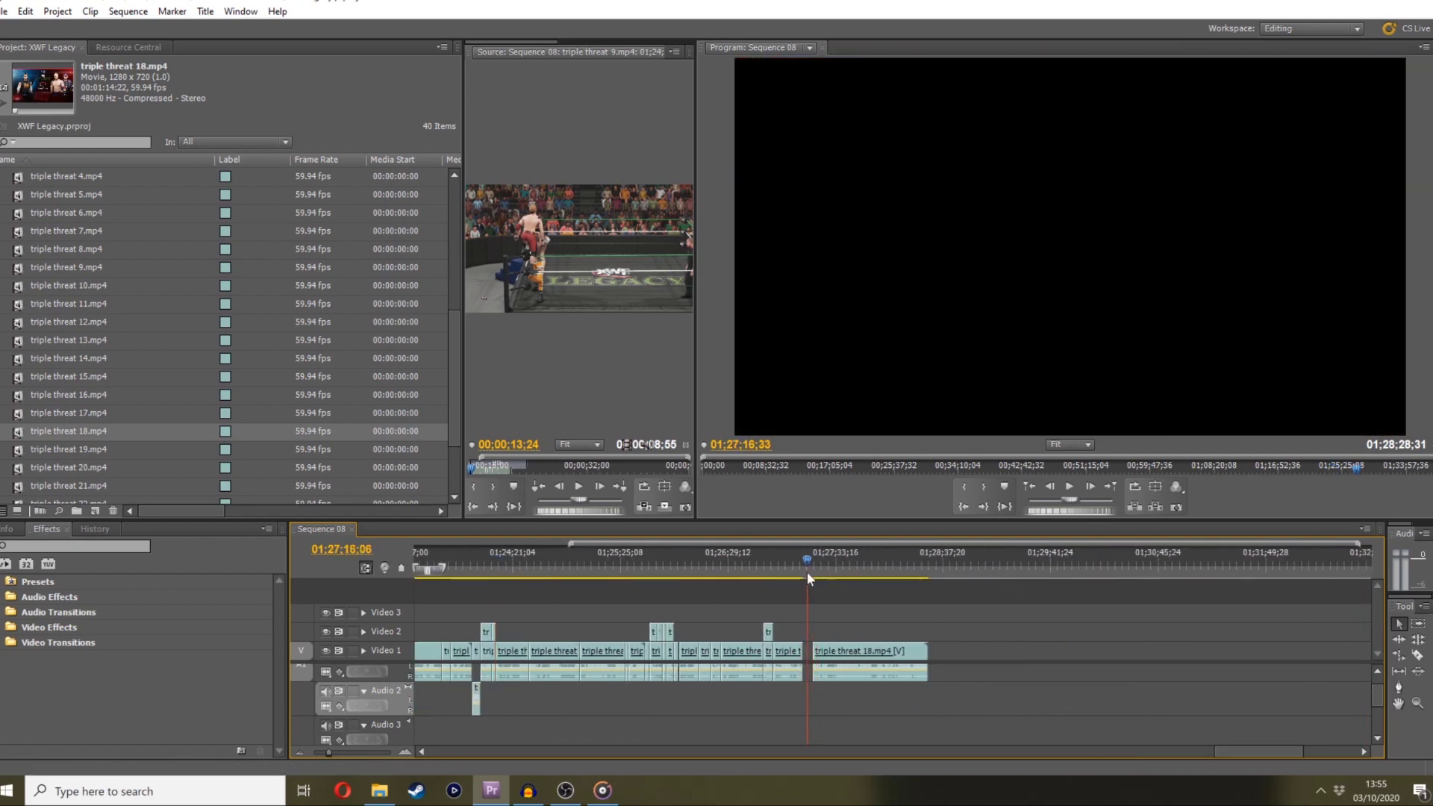
Trim the start and extend the end of the Bear commentary clip in the gap
drag(329, 753, 346, 753)
key(ctrl+v)
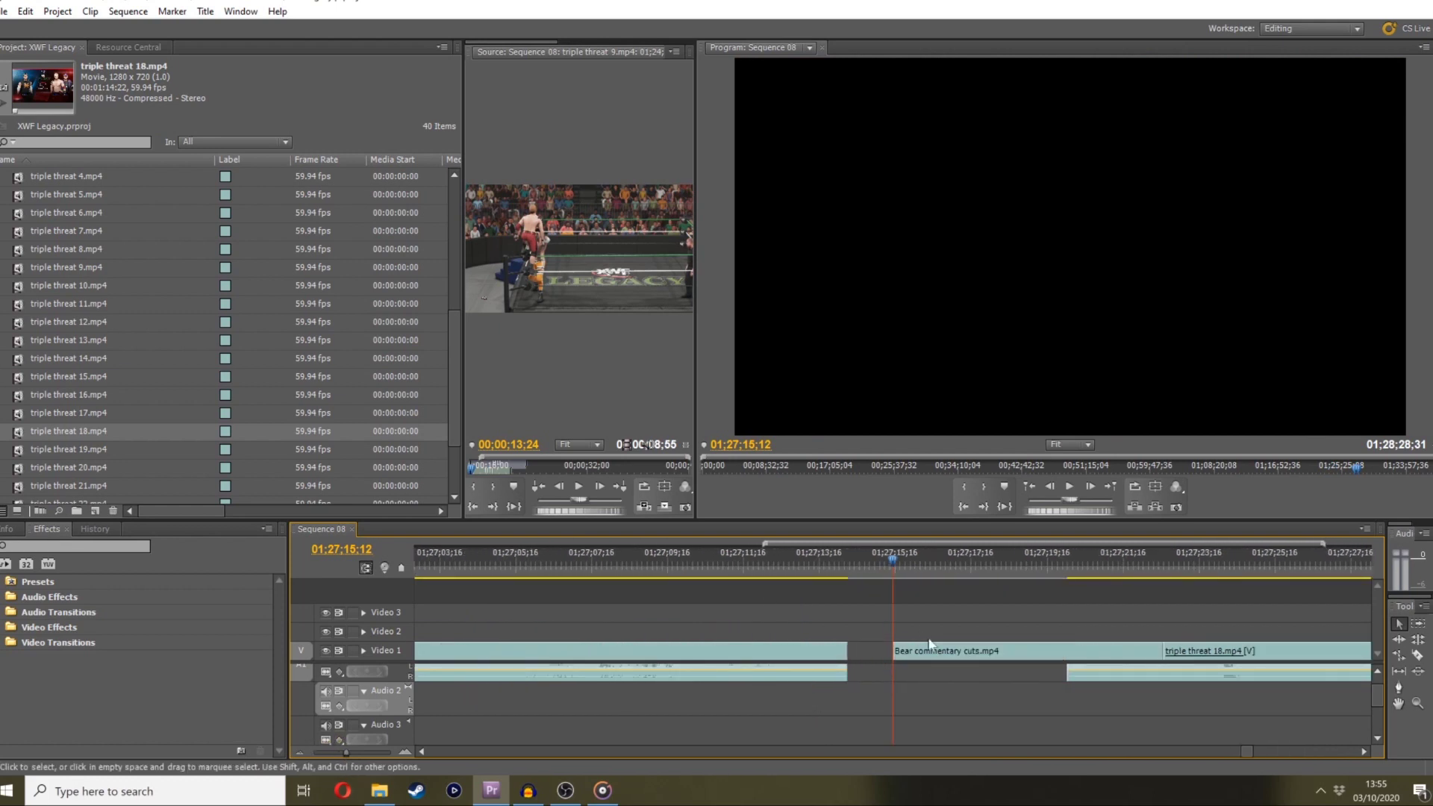
key(ctrl+z)
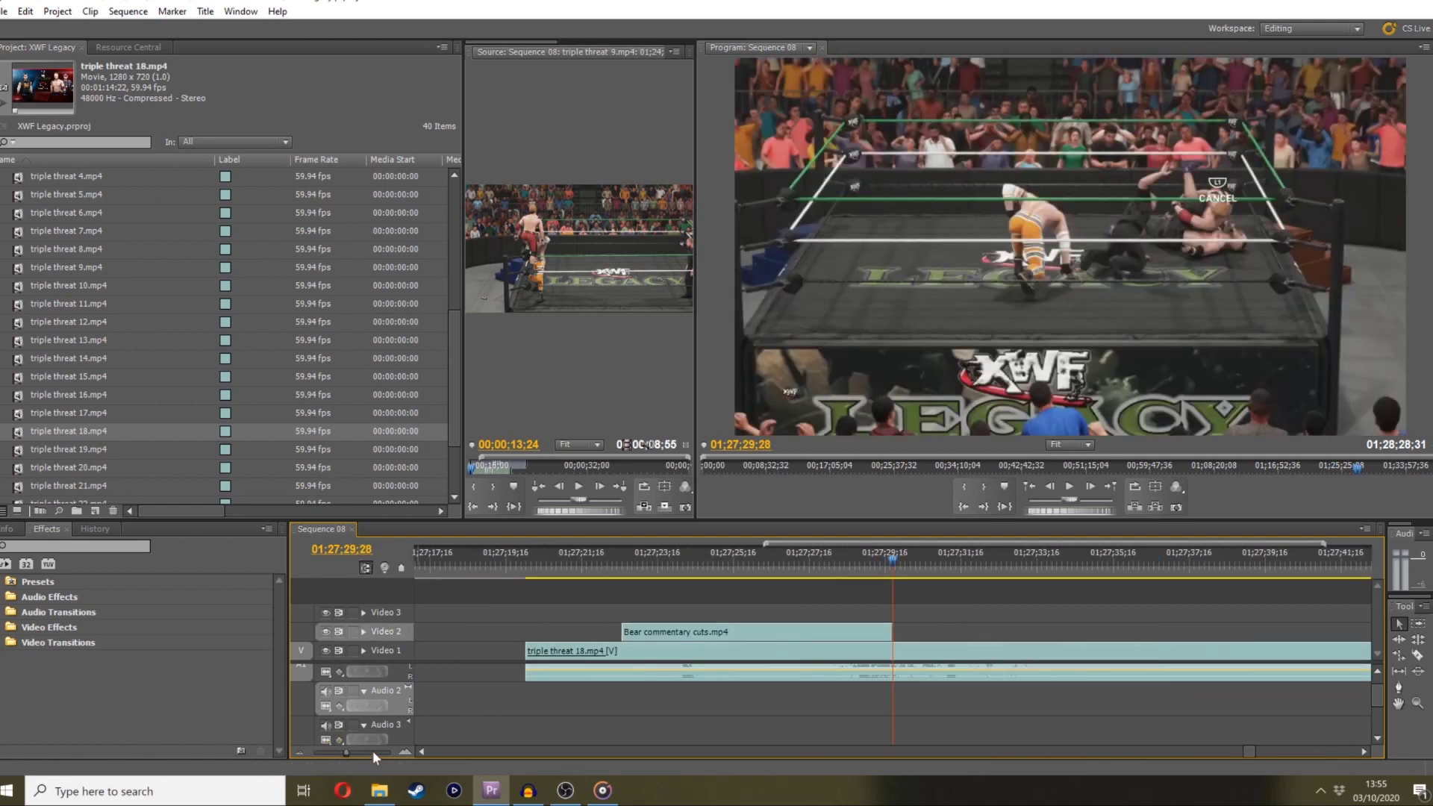
drag(346, 753, 343, 754)
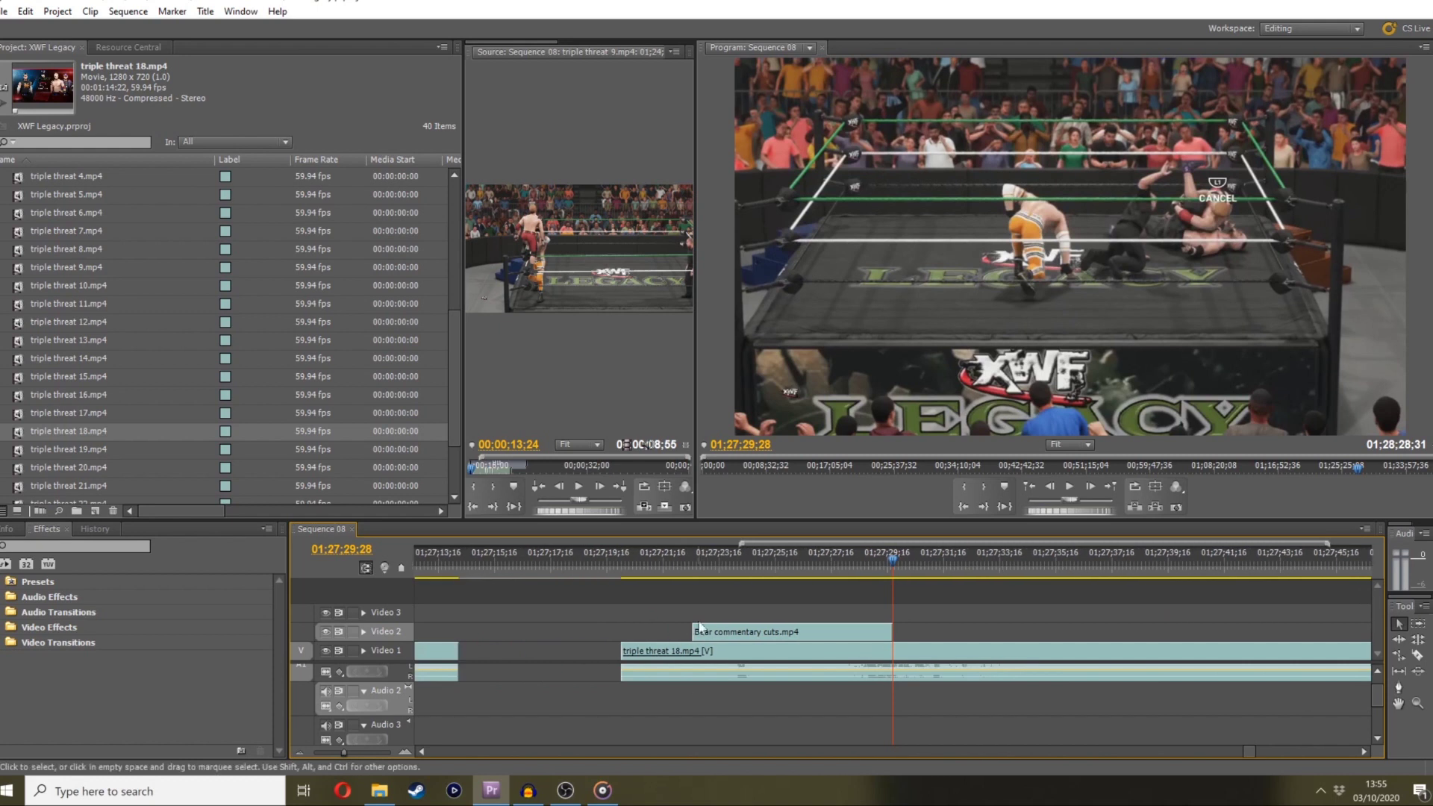
drag(693, 632, 583, 642)
click(863, 631)
drag(440, 569, 521, 571)
key(space)
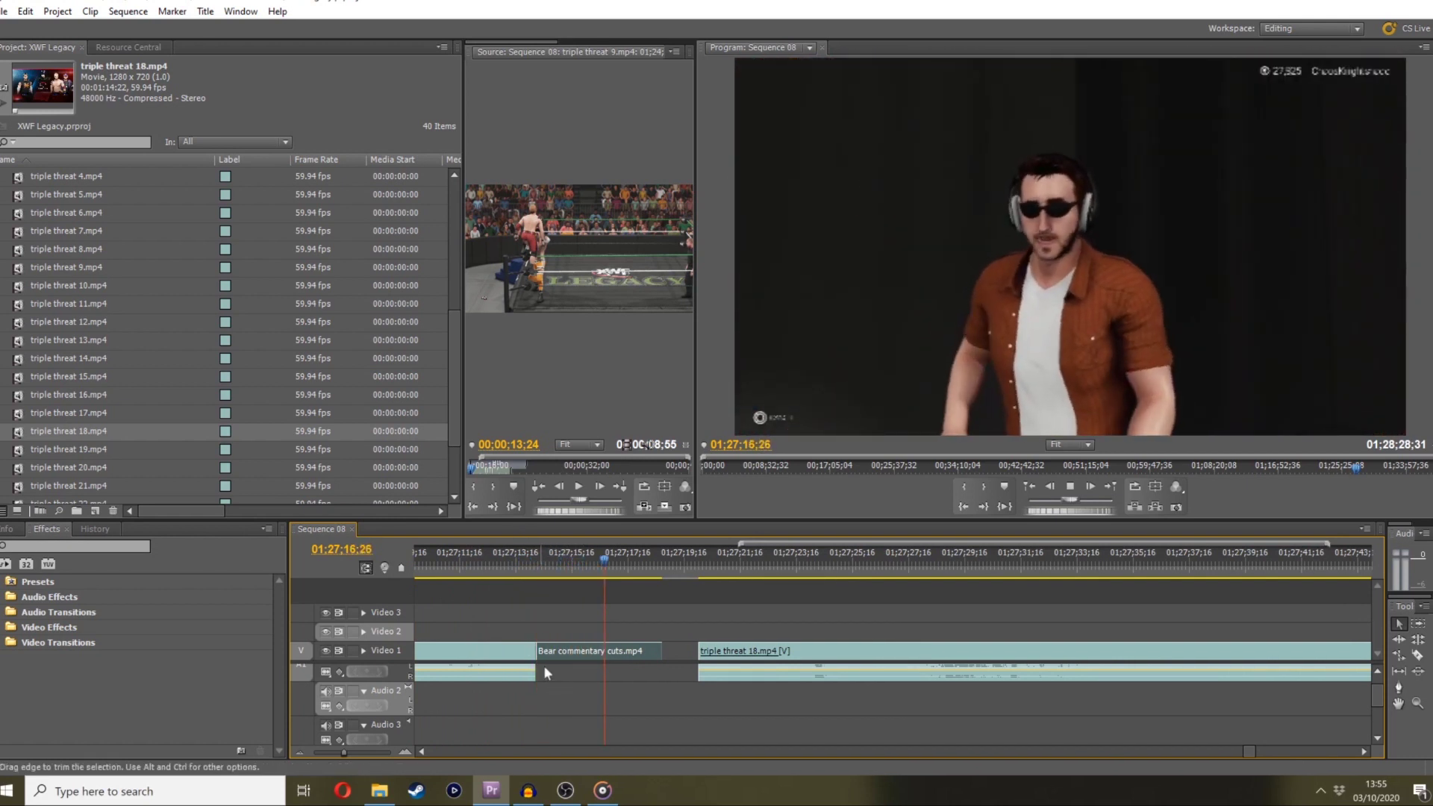
Unlink the Bear commentary audio and trim its end to 01;27;13;48
right_click(514, 669)
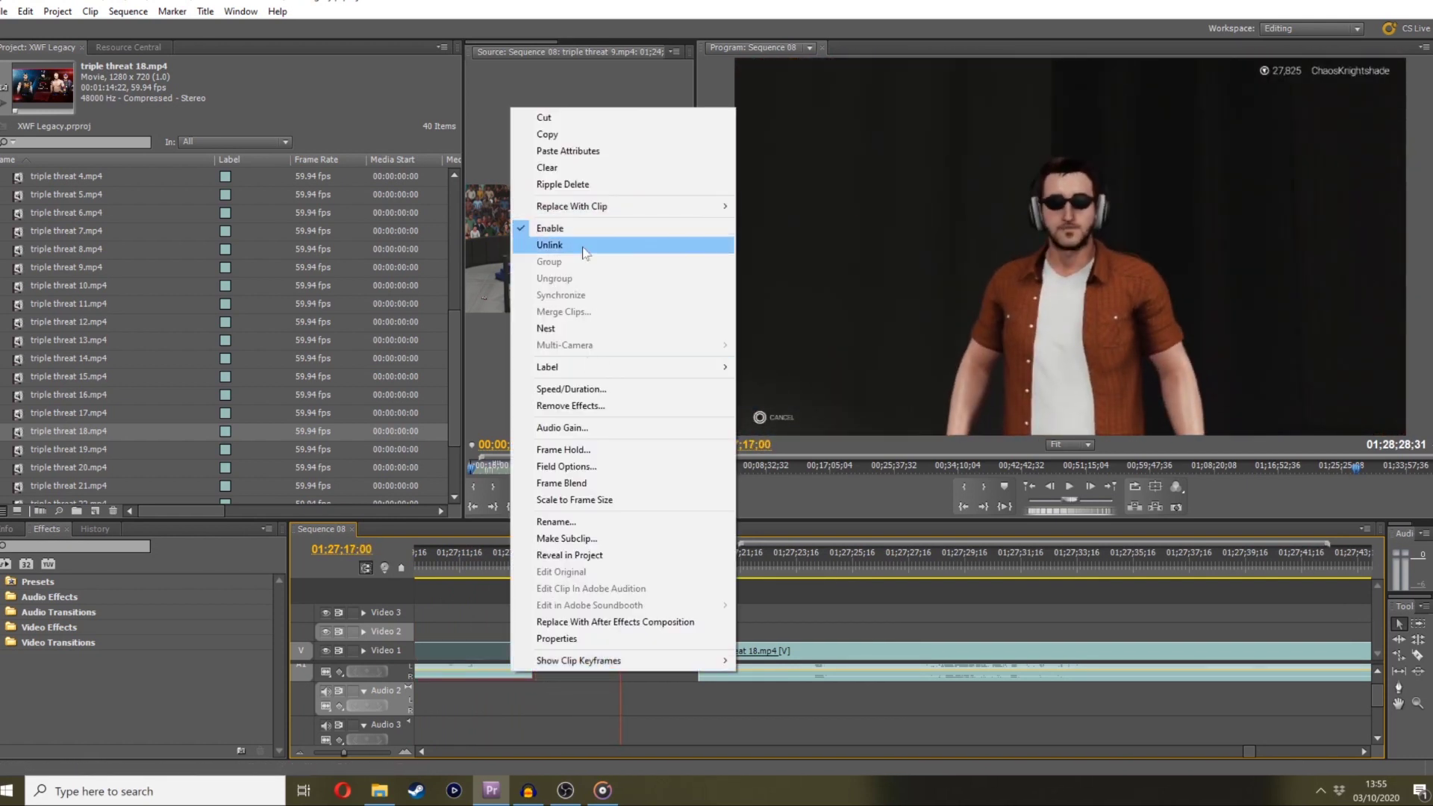
click(549, 244)
drag(534, 671, 566, 674)
click(532, 555)
key(space)
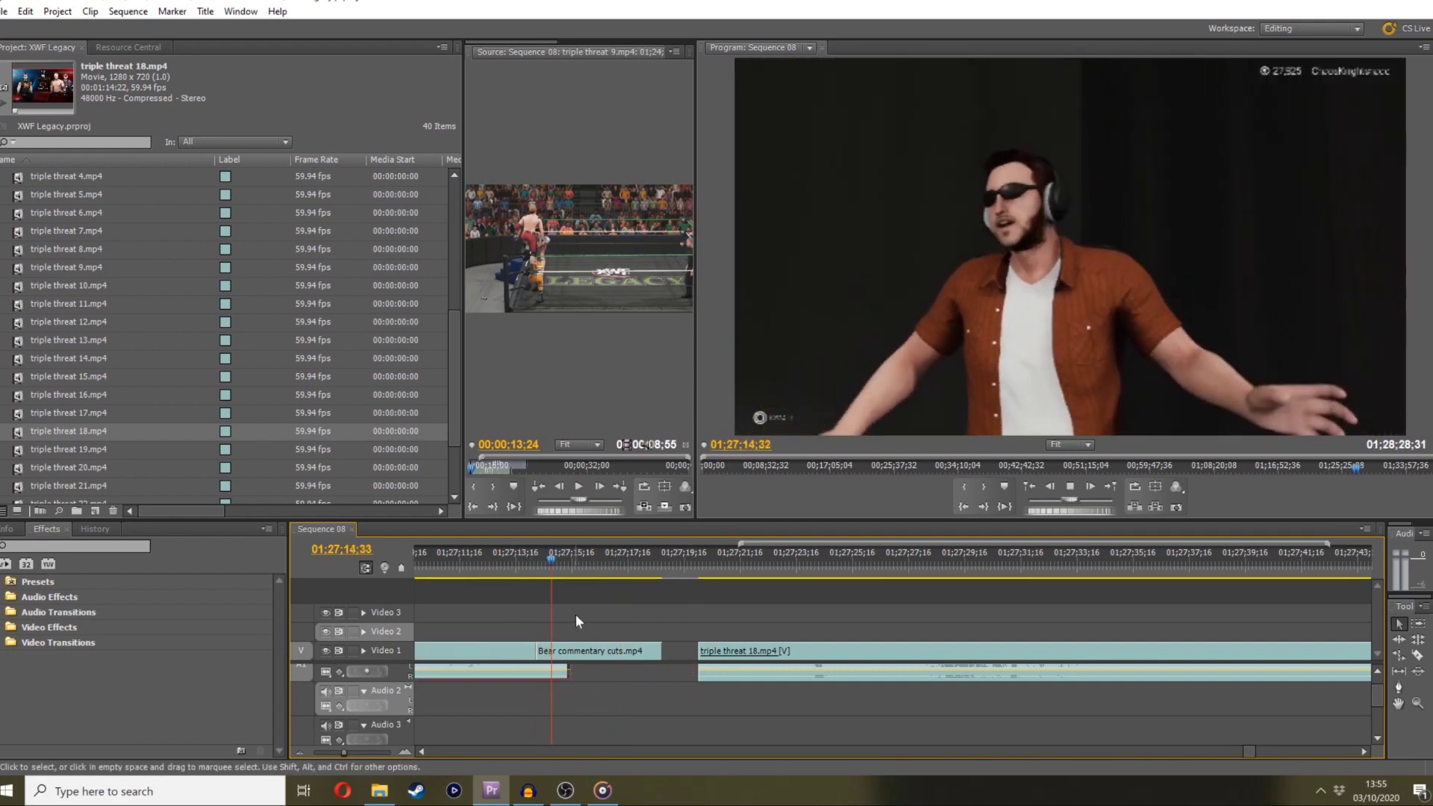
click(531, 560)
drag(567, 673, 531, 673)
drag(343, 752, 338, 750)
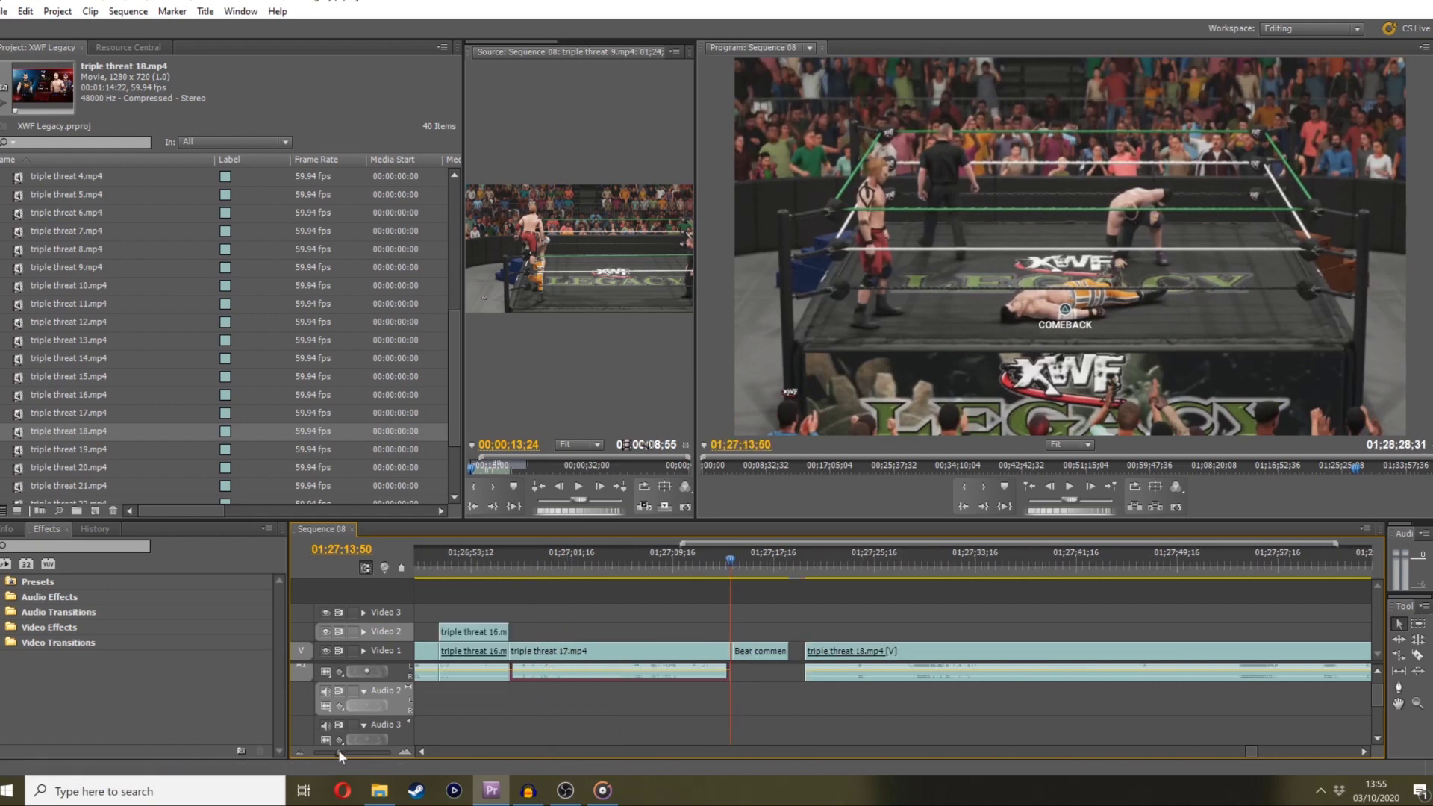
Split triple threat 18 with the Razor at two cut points found by playback
click(578, 559)
key(space)
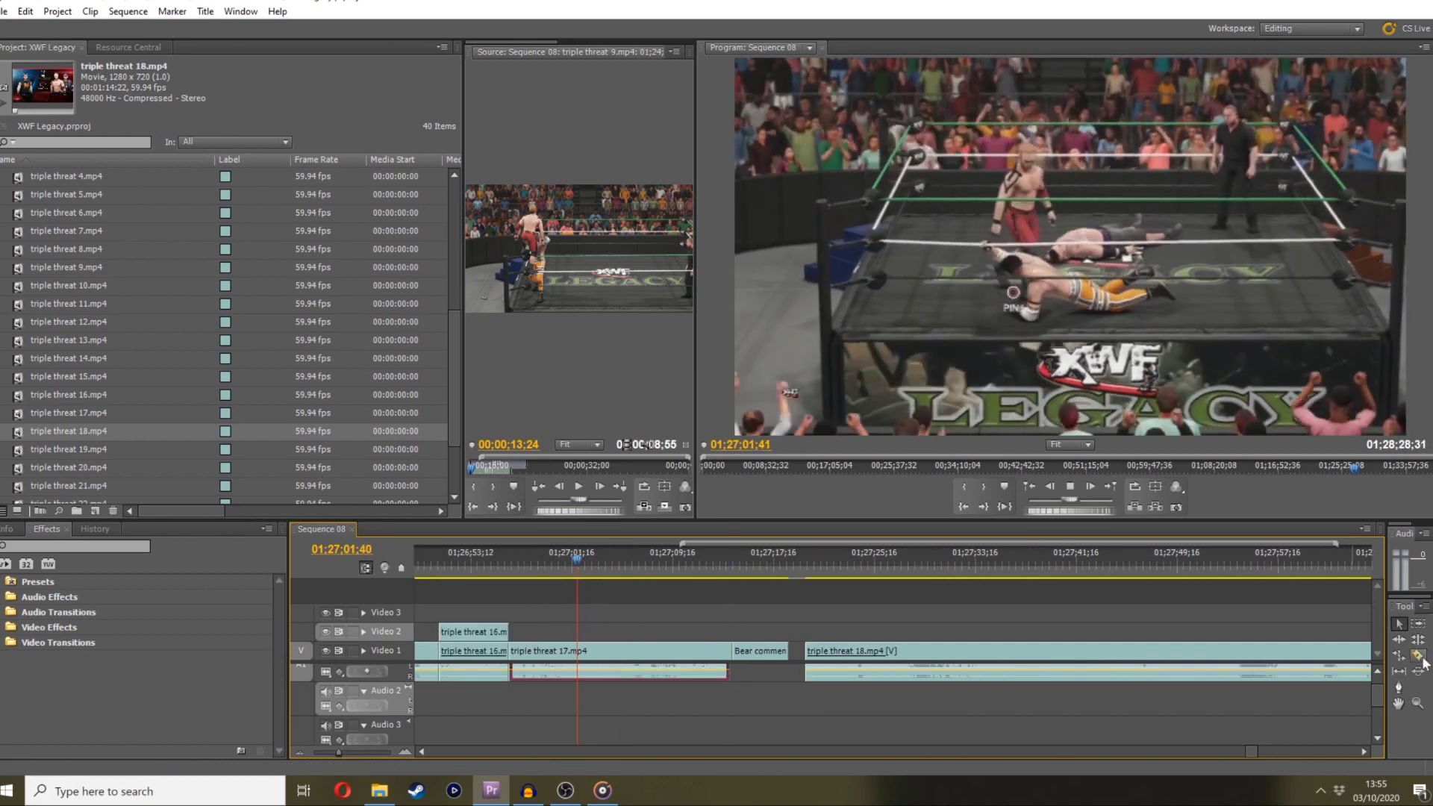
key(c)
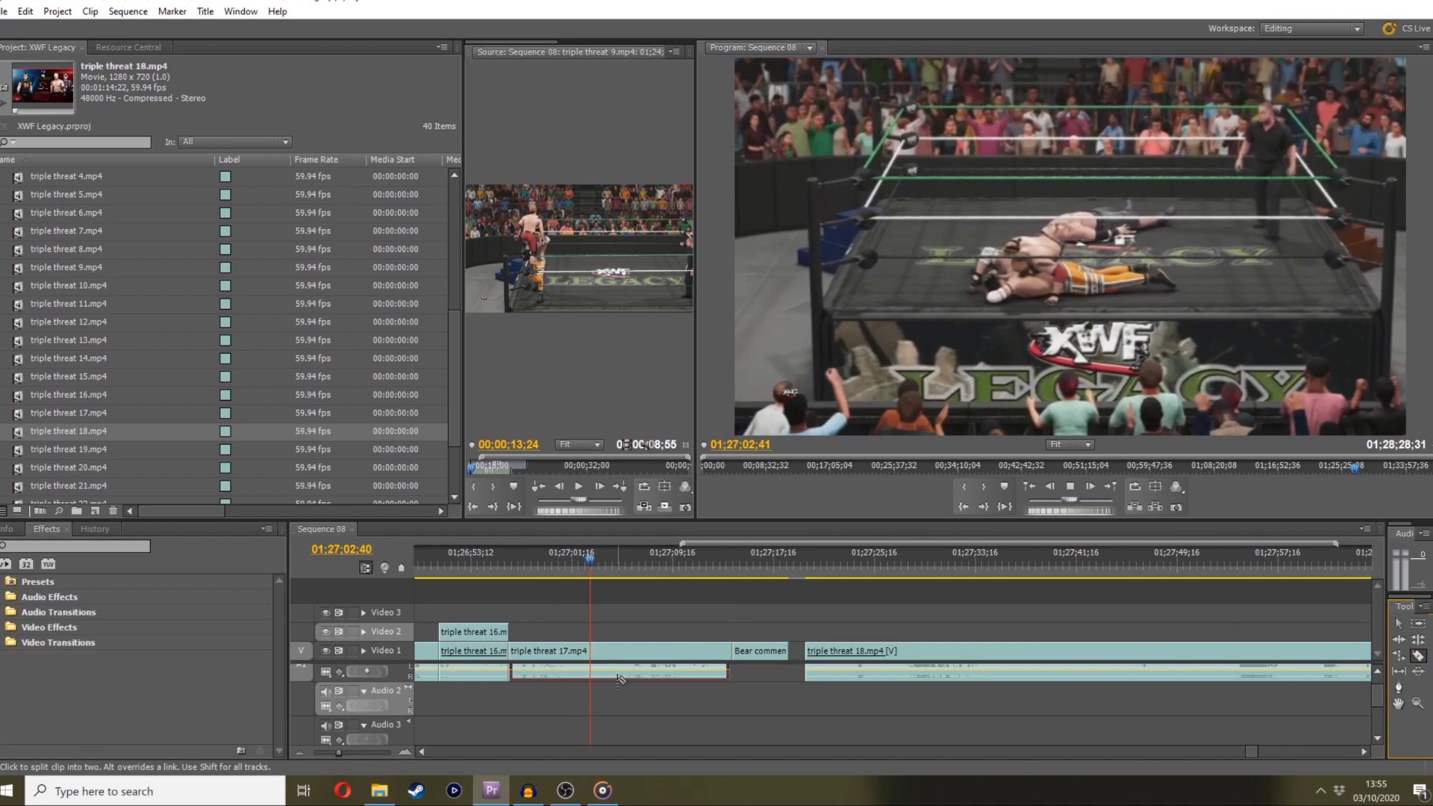
click(985, 582)
key(space)
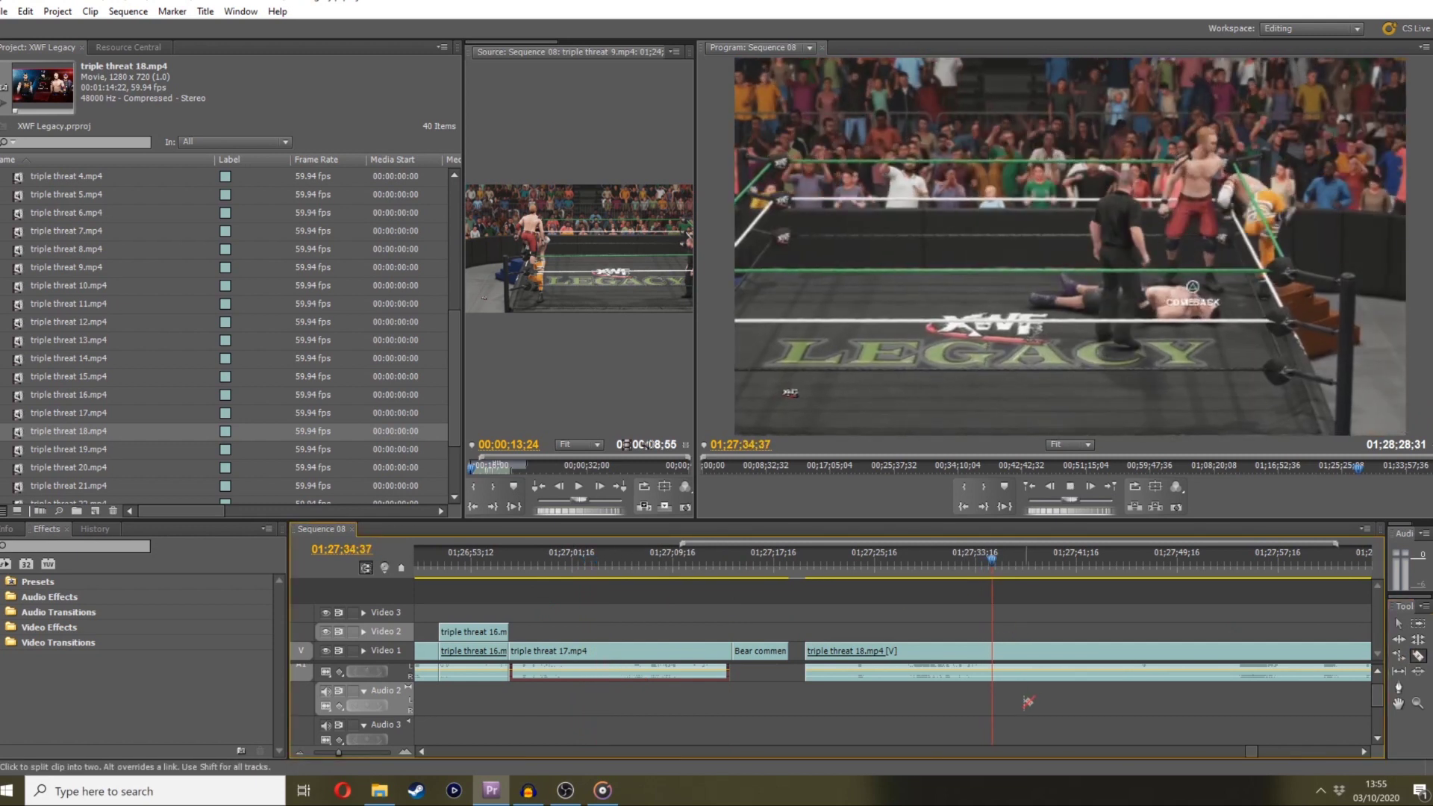
key(space)
click(998, 670)
key(space)
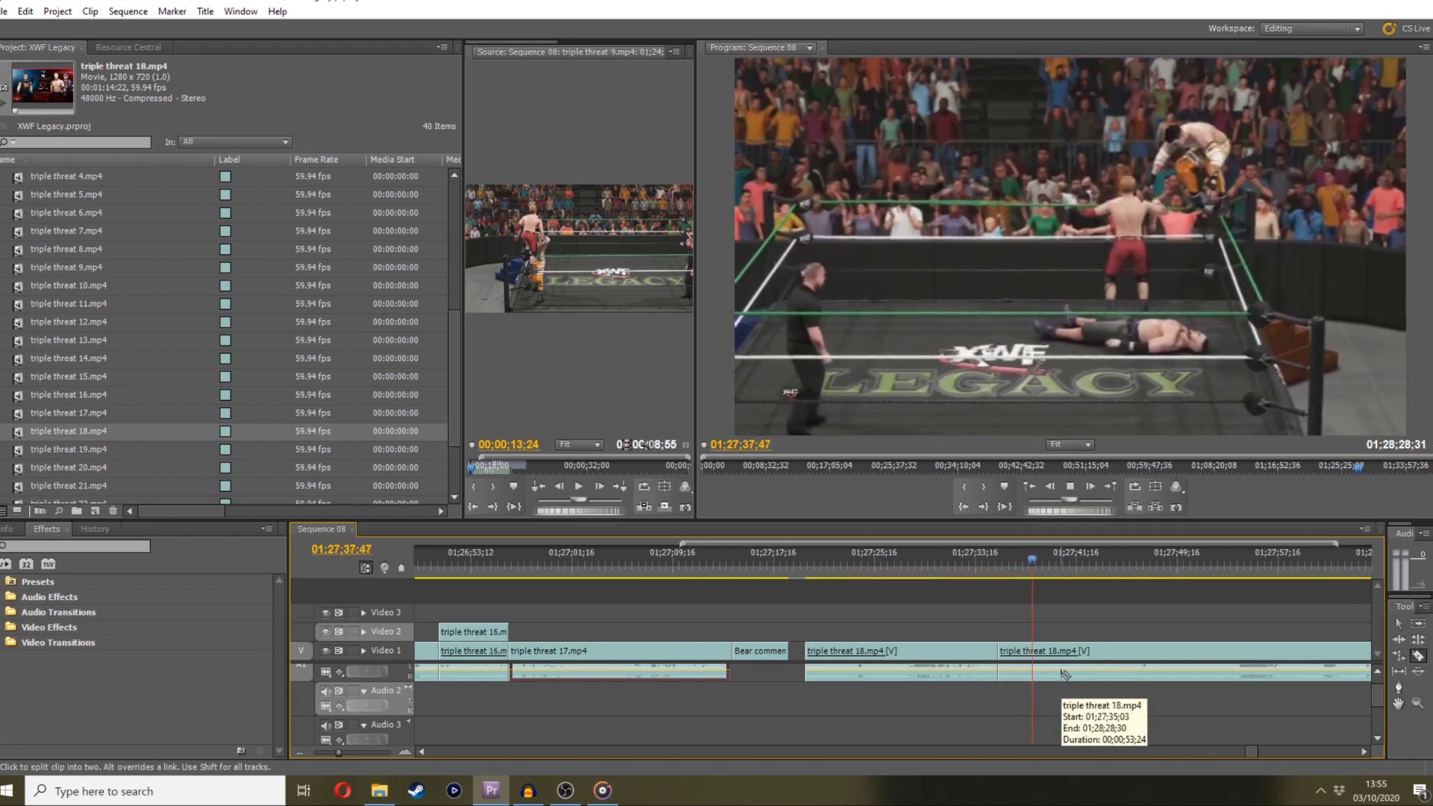
key(space)
click(1034, 672)
Unlink the short middle piece's video from its audio
click(1398, 623)
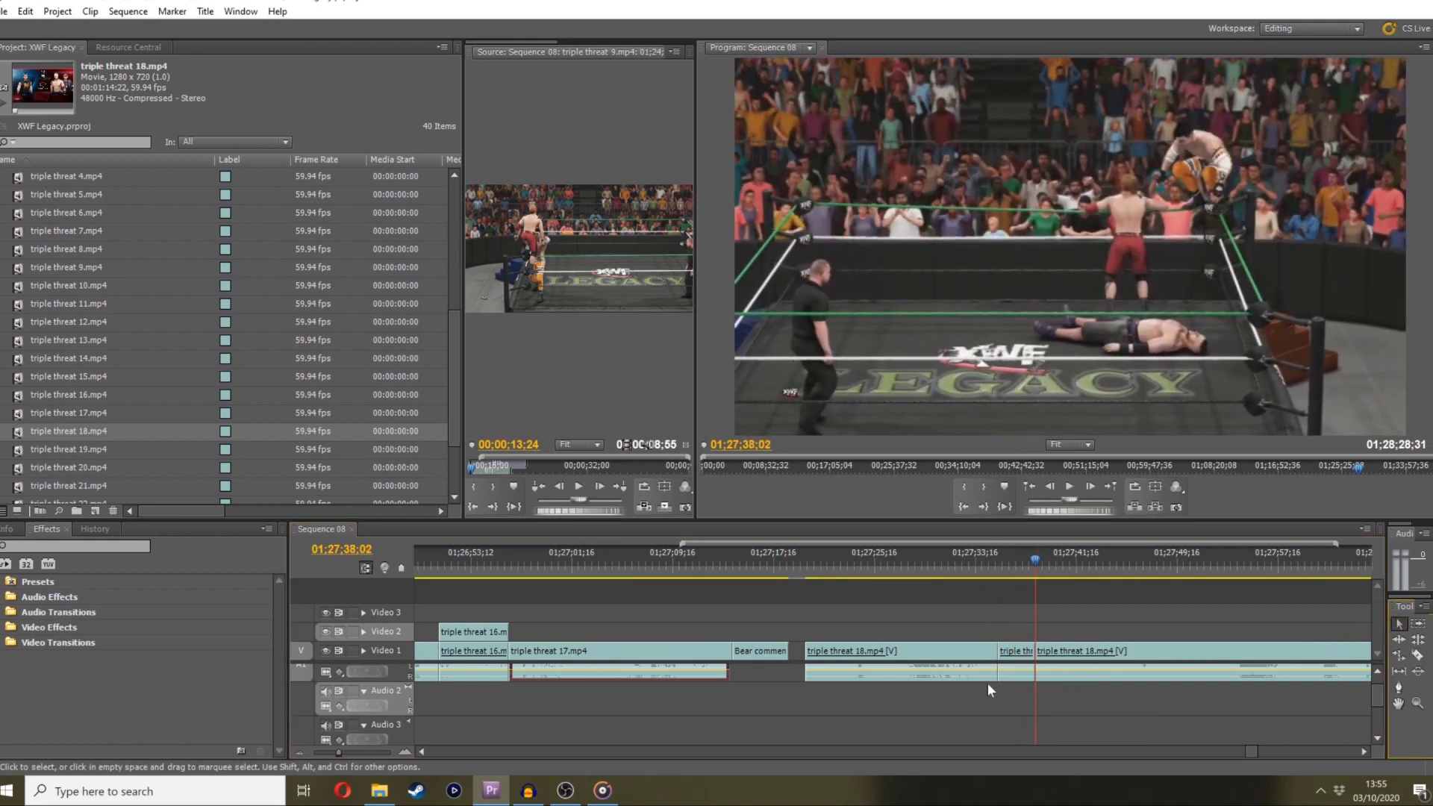
right_click(1028, 673)
click(1074, 244)
click(1036, 691)
click(1020, 674)
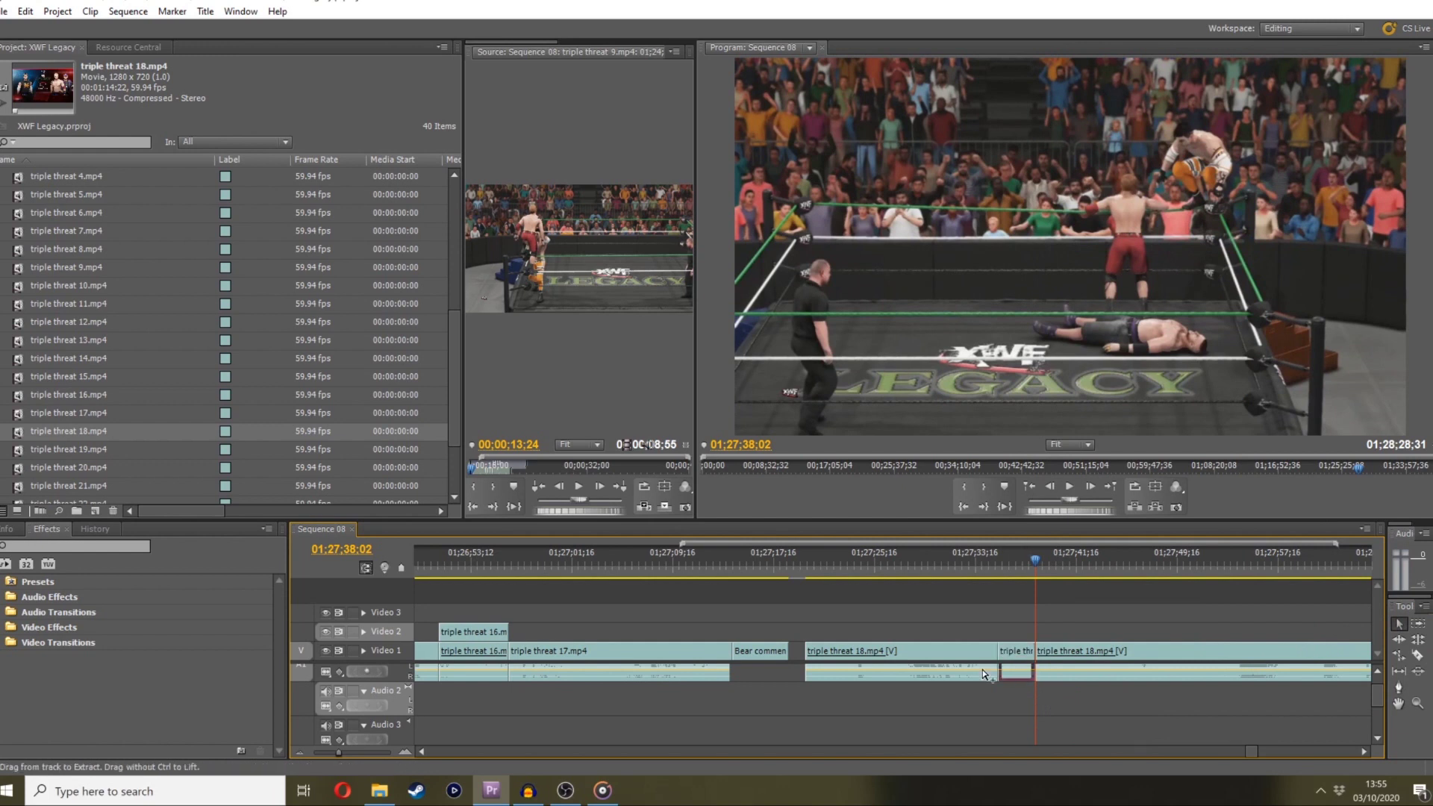
click(986, 674)
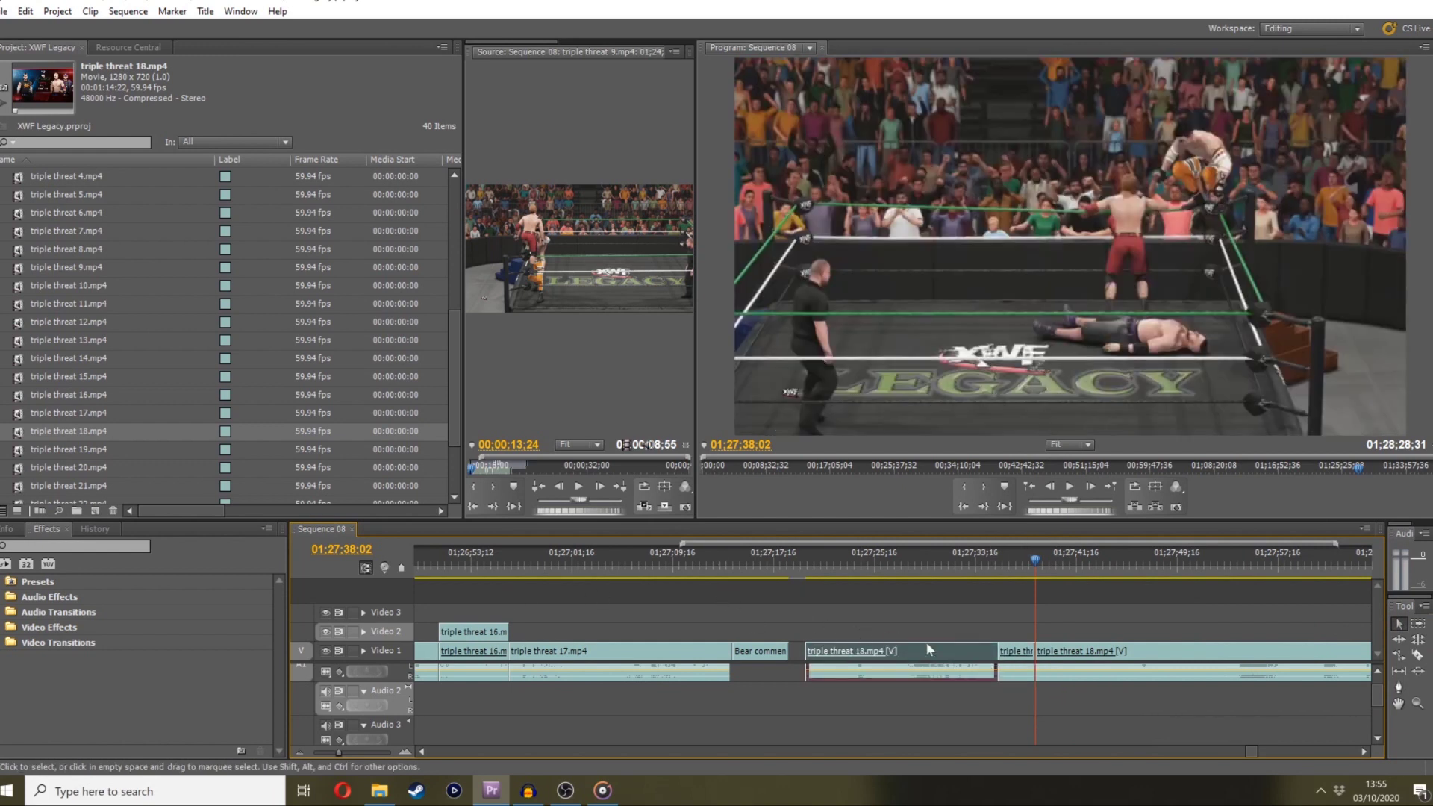
click(742, 560)
Paste the copied audio onto Audio 1, lined up with the Bear commentary clip
key(ctrl+v)
drag(761, 696, 752, 674)
click(721, 558)
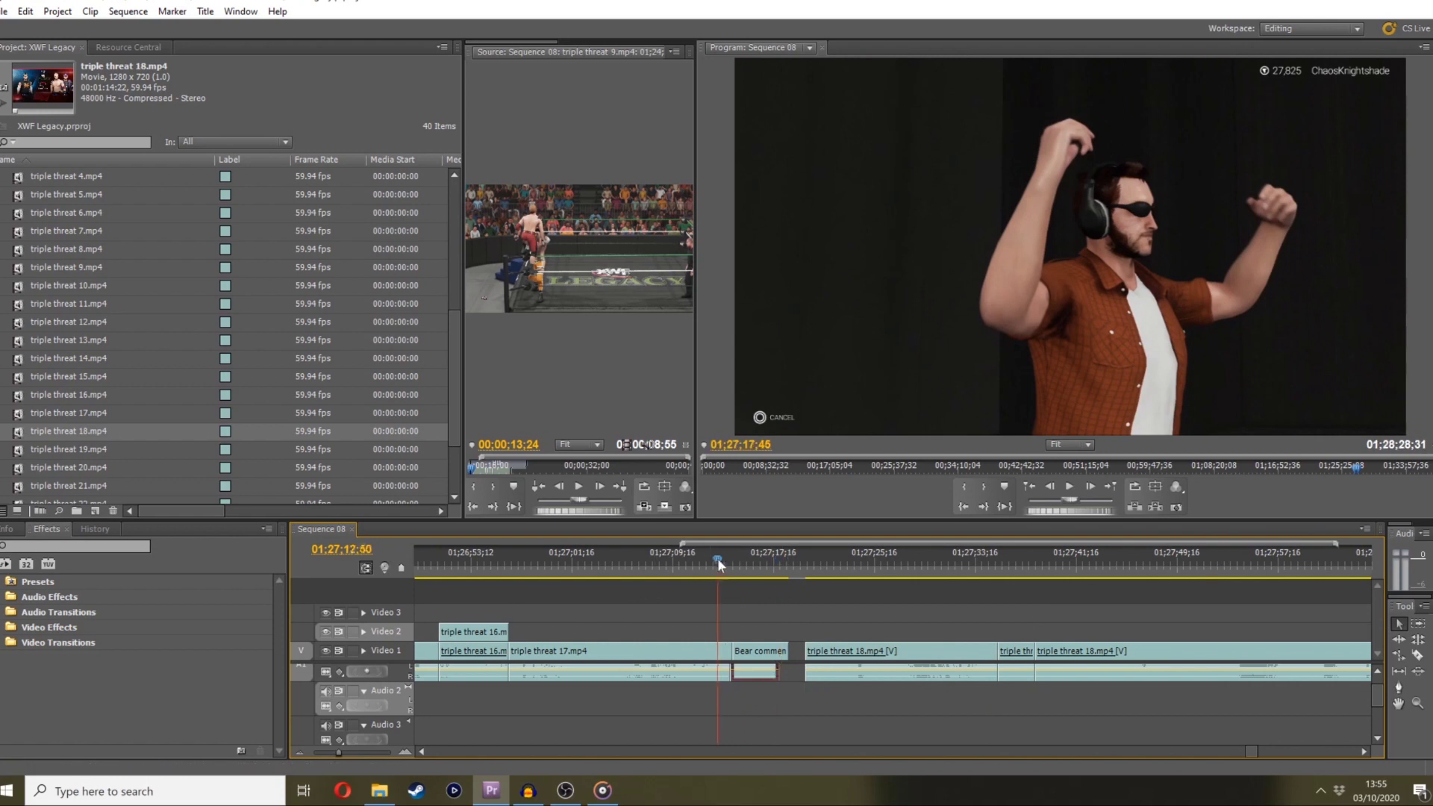
drag(753, 669, 763, 671)
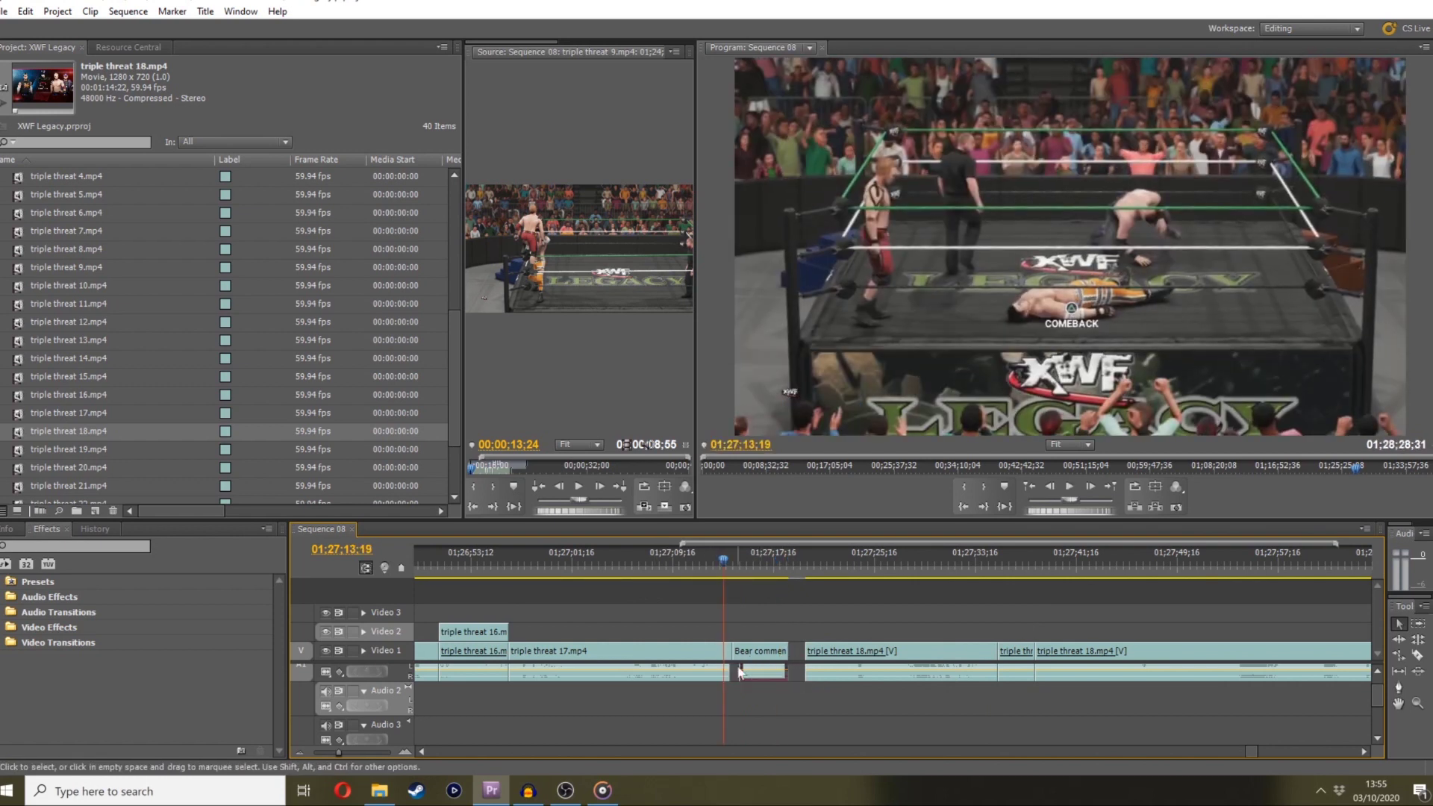
click(736, 669)
Trim the Bear commentary's end and slide triple threat 18 left against it
key(space)
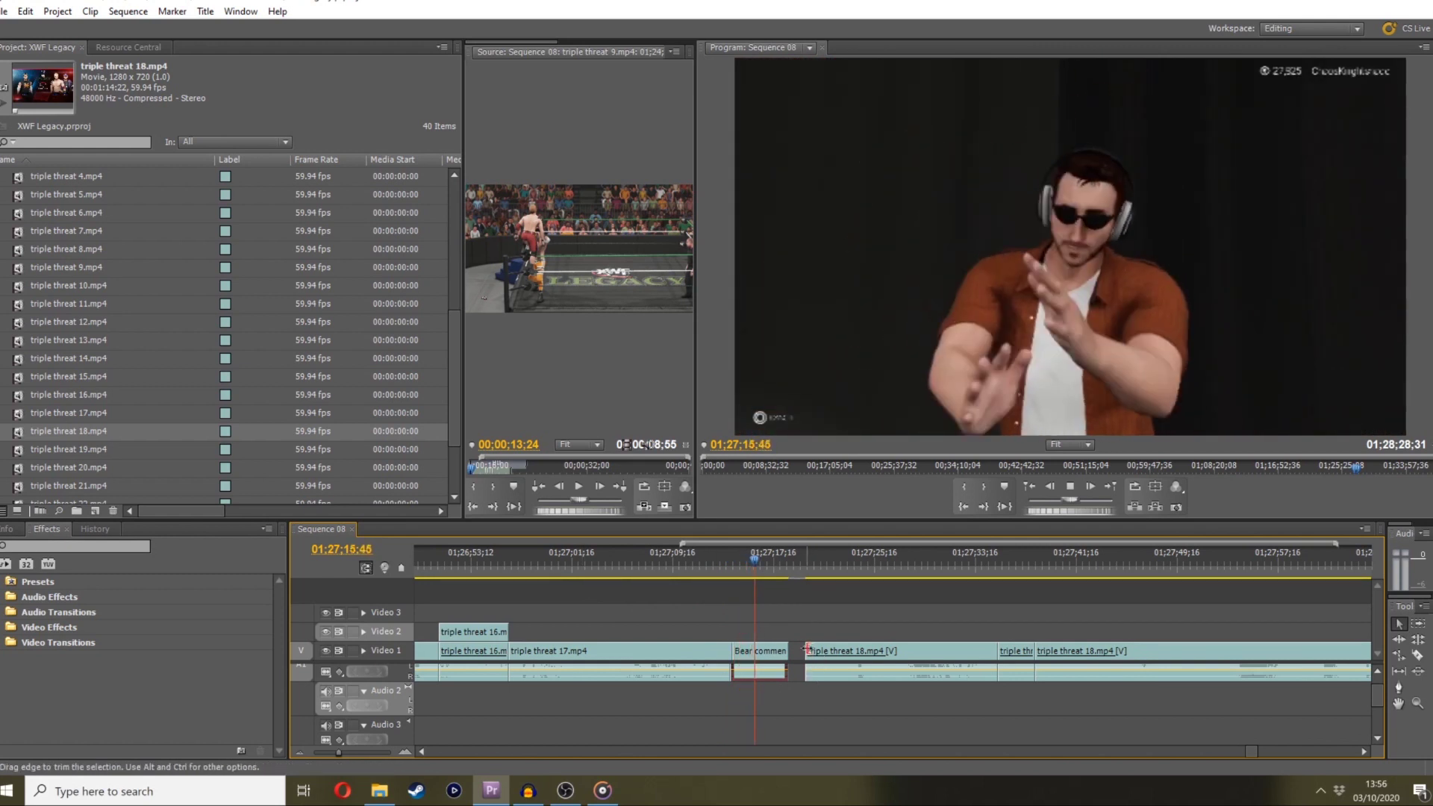
key(space)
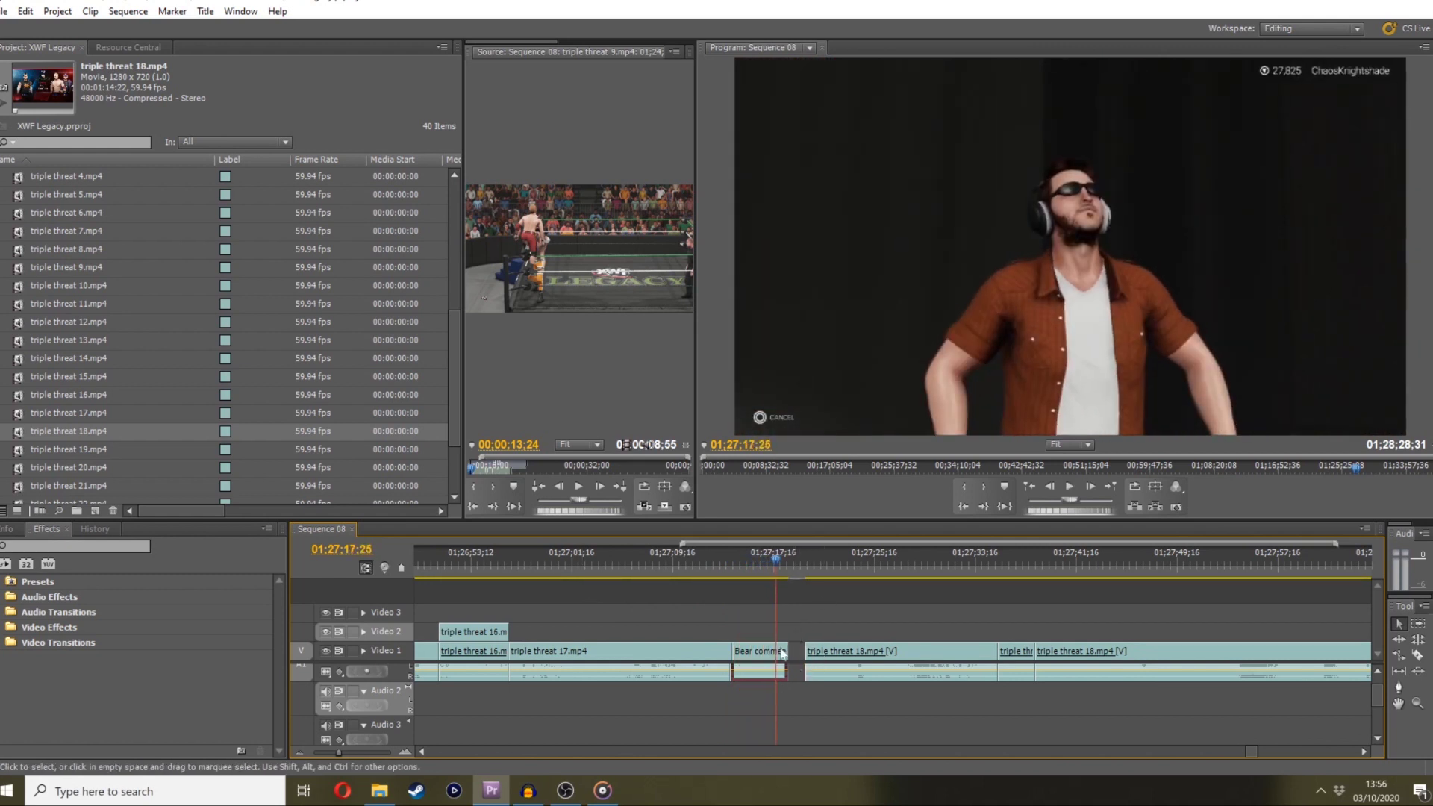
drag(787, 649, 774, 649)
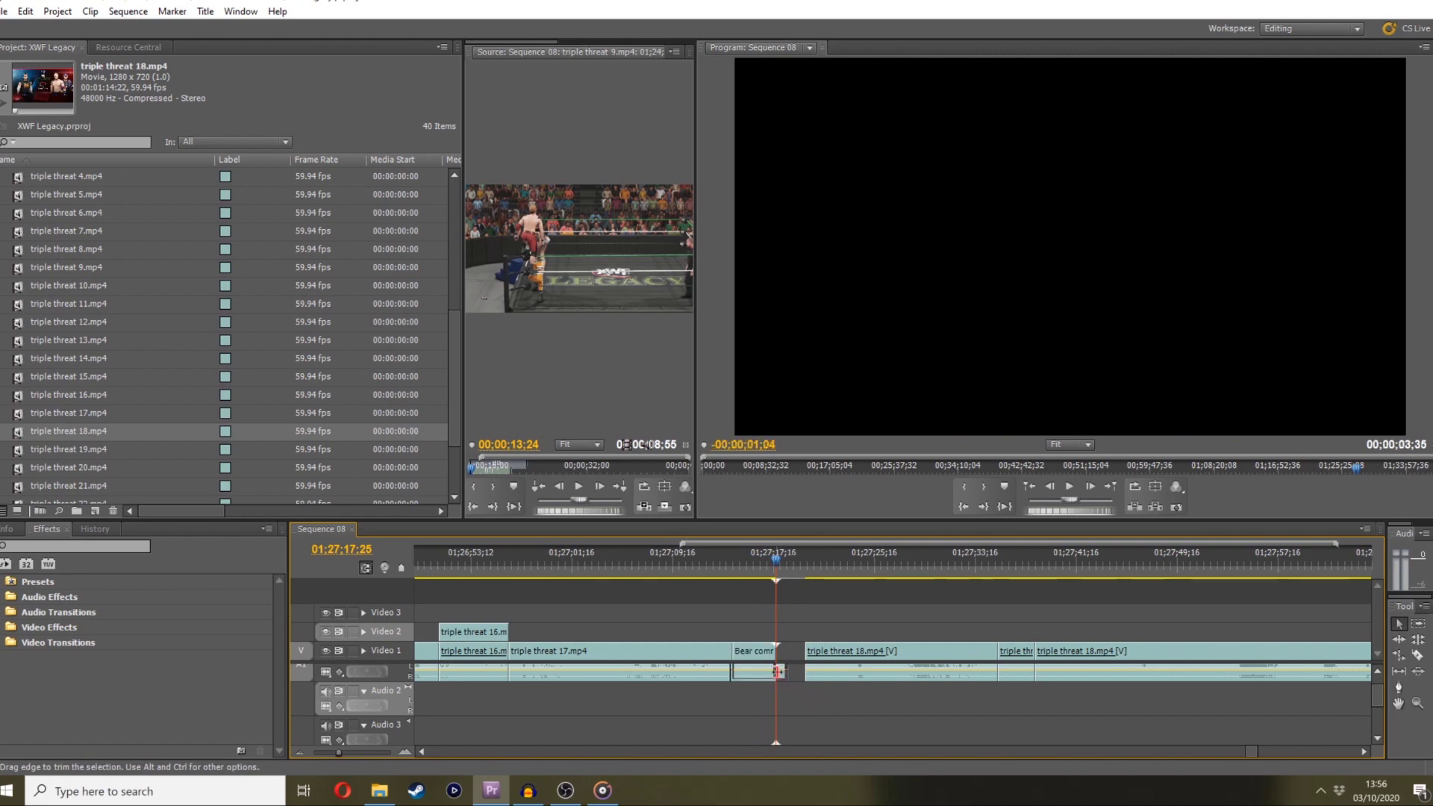
click(813, 560)
drag(813, 559, 811, 561)
drag(838, 651, 810, 651)
click(759, 590)
mouse_move(728, 571)
mouse_down()
mouse_move(786, 563)
mouse_move(712, 561)
mouse_up()
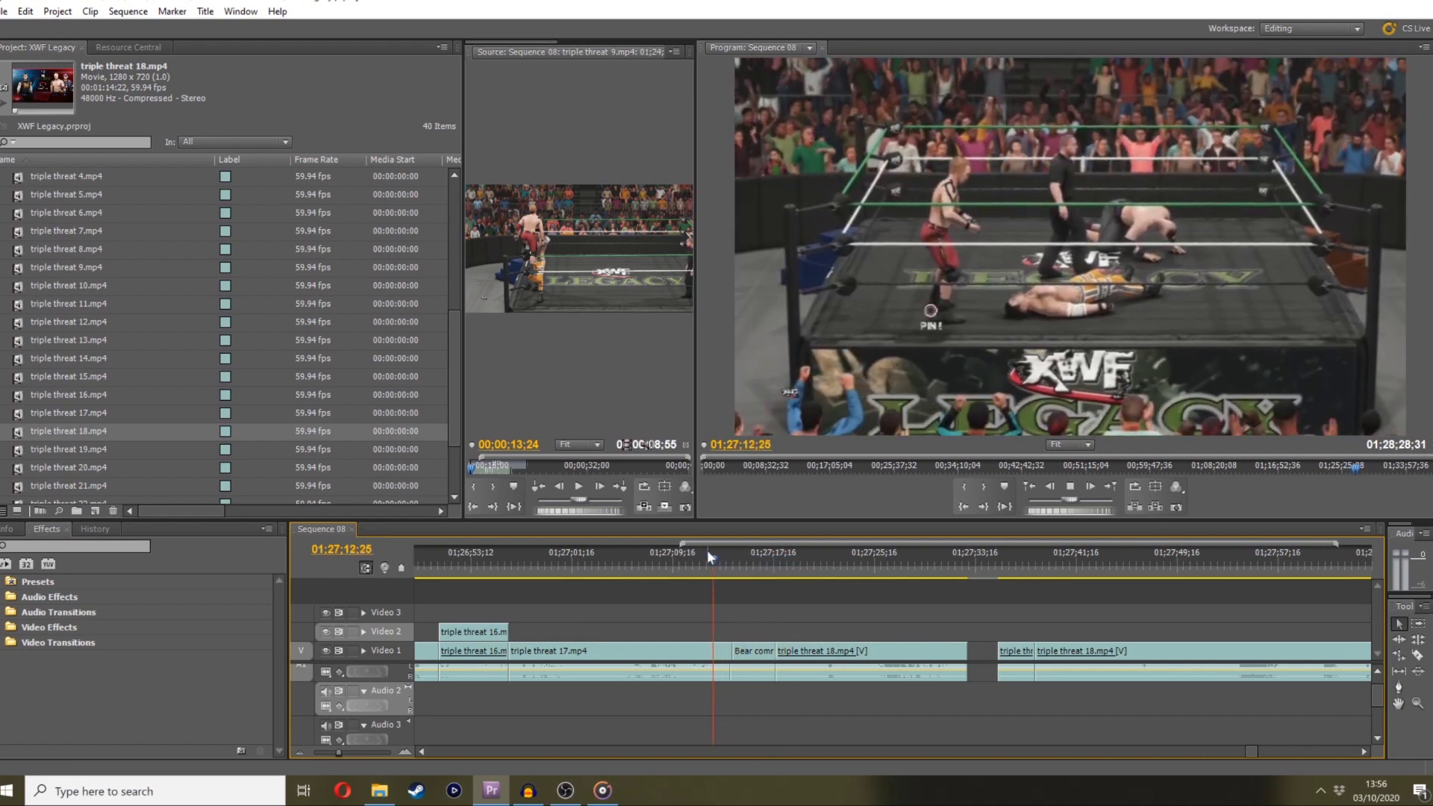
Trim the first triple threat 18 piece so it ends where the pin finishes
key(space)
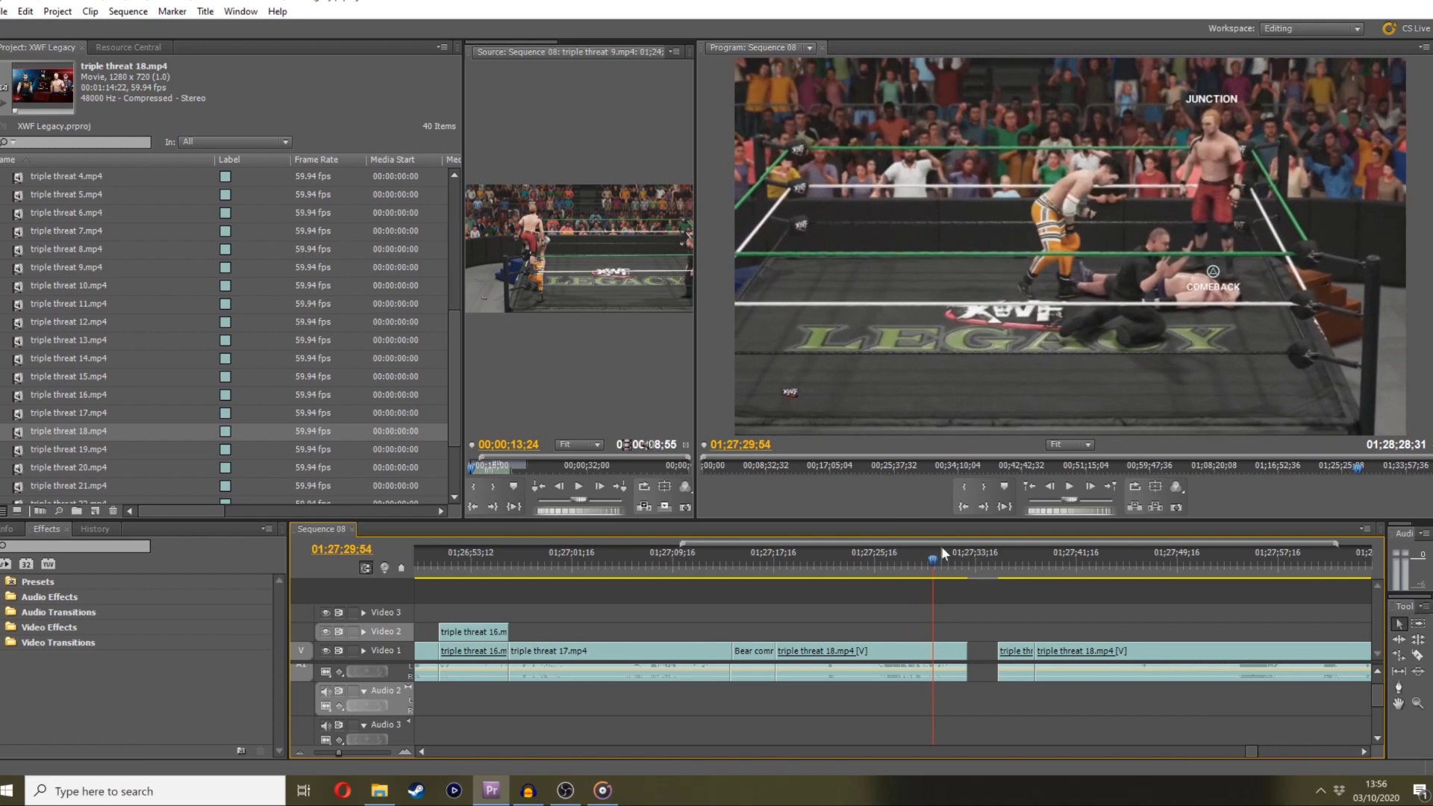
key(space)
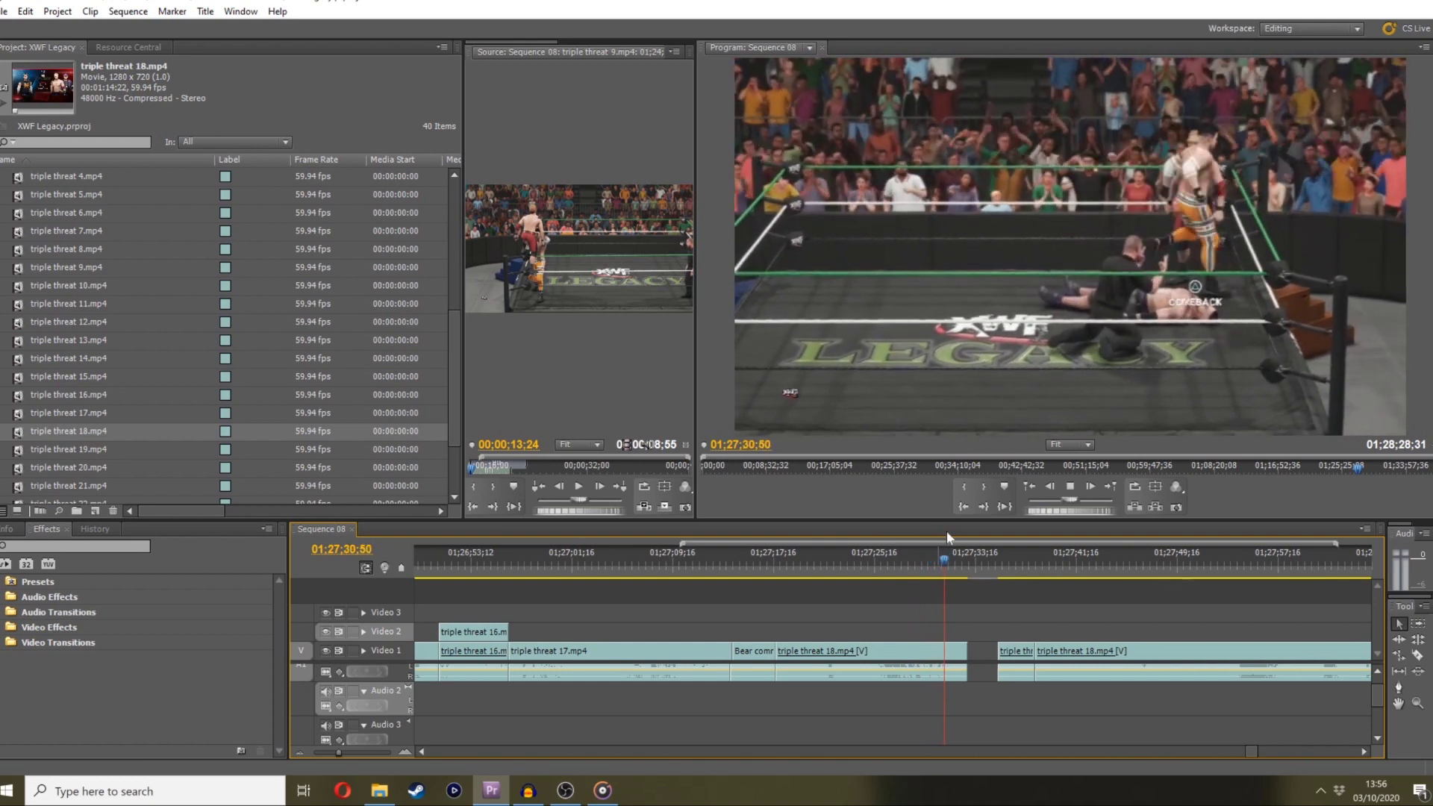
click(946, 561)
drag(886, 559, 829, 534)
key(space)
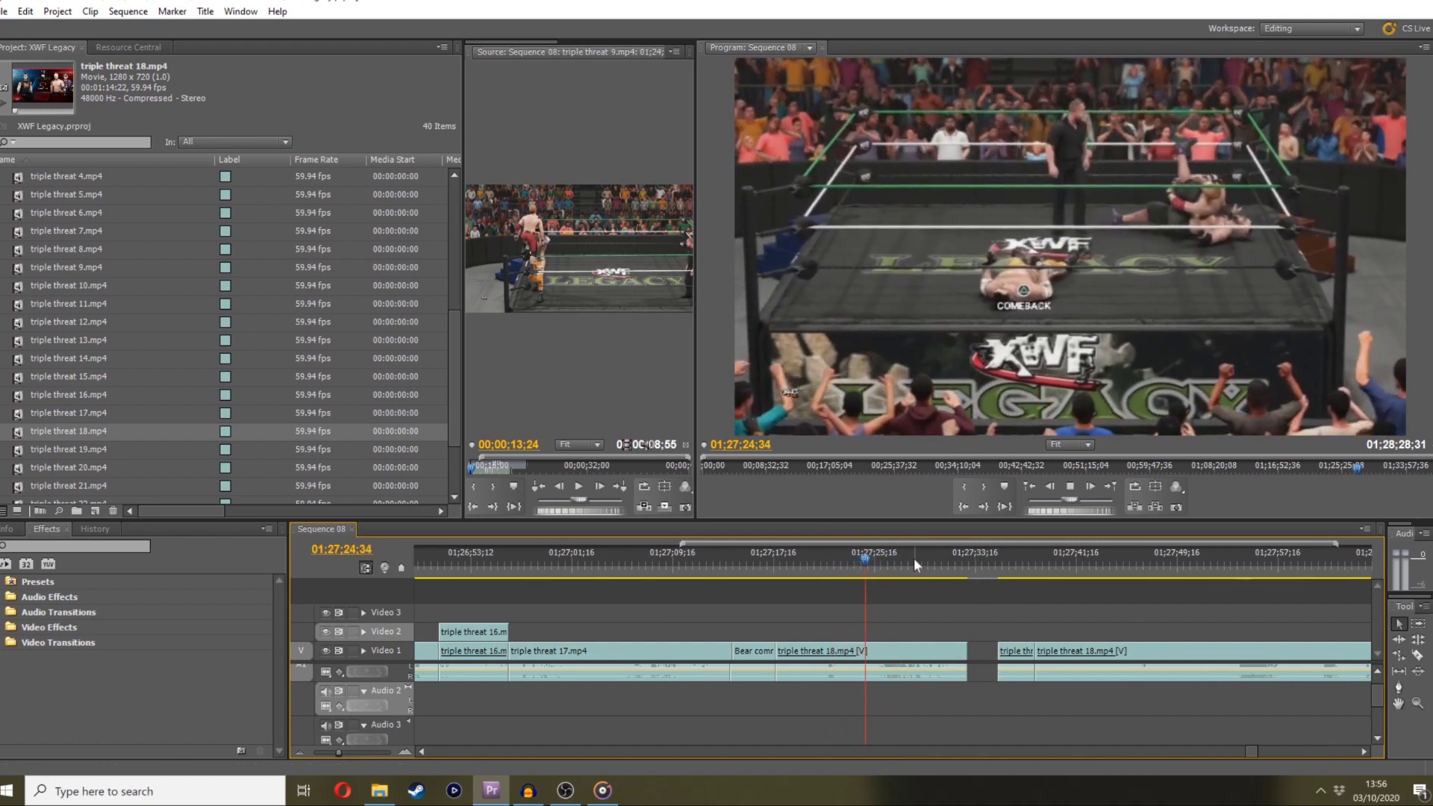
click(921, 566)
drag(931, 572, 894, 579)
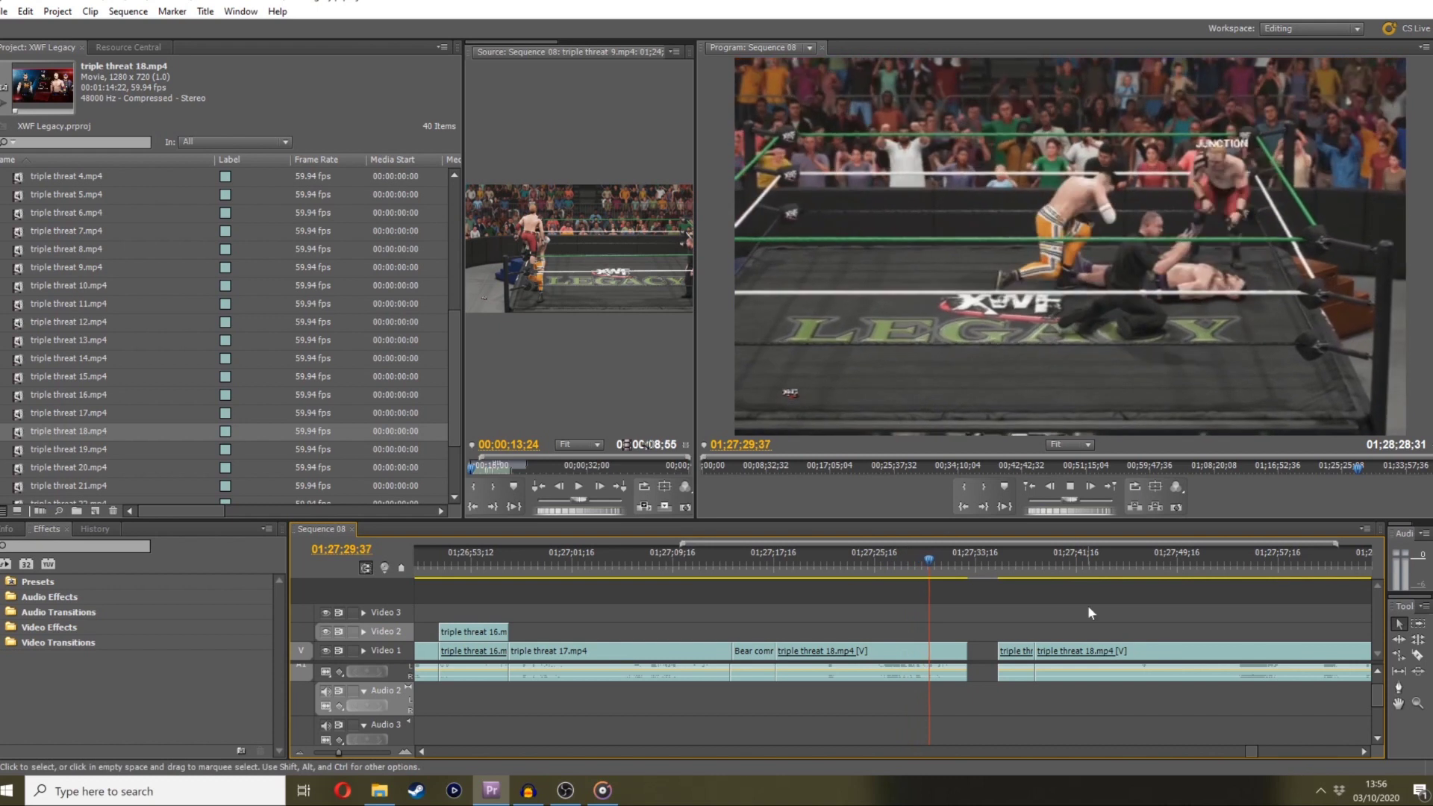
key(space)
drag(971, 646, 938, 646)
Save the project and look through the remaining triple threat 18 footage
drag(941, 561, 880, 568)
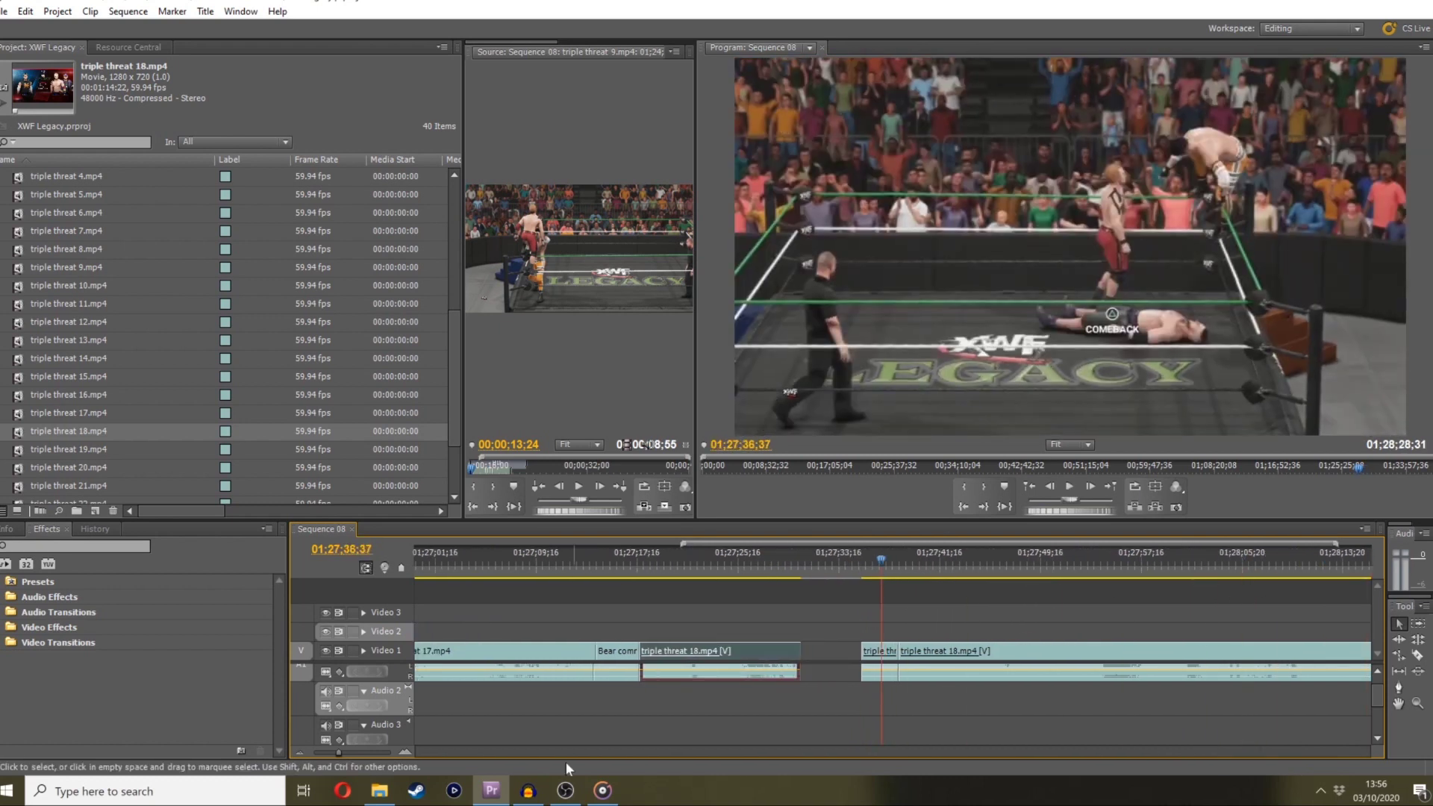
key(ctrl+s)
drag(336, 753, 337, 752)
drag(920, 566, 1202, 515)
mouse_move(336, 752)
mouse_down()
mouse_move(326, 745)
mouse_move(338, 751)
mouse_up()
Add triple threat 19.mp4 to Video 1 after clip 18, preview it, then delete it
click(916, 570)
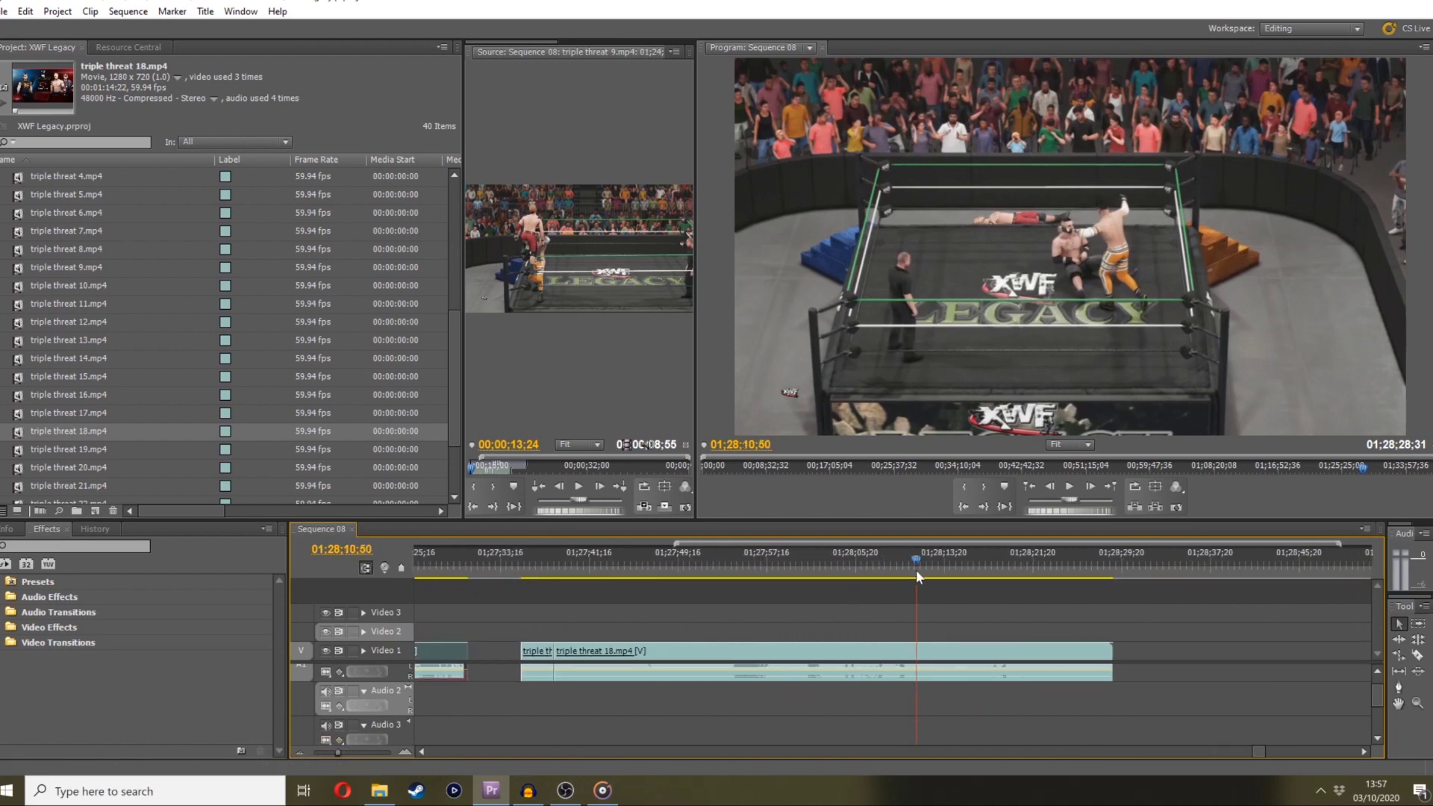
drag(915, 570, 1118, 494)
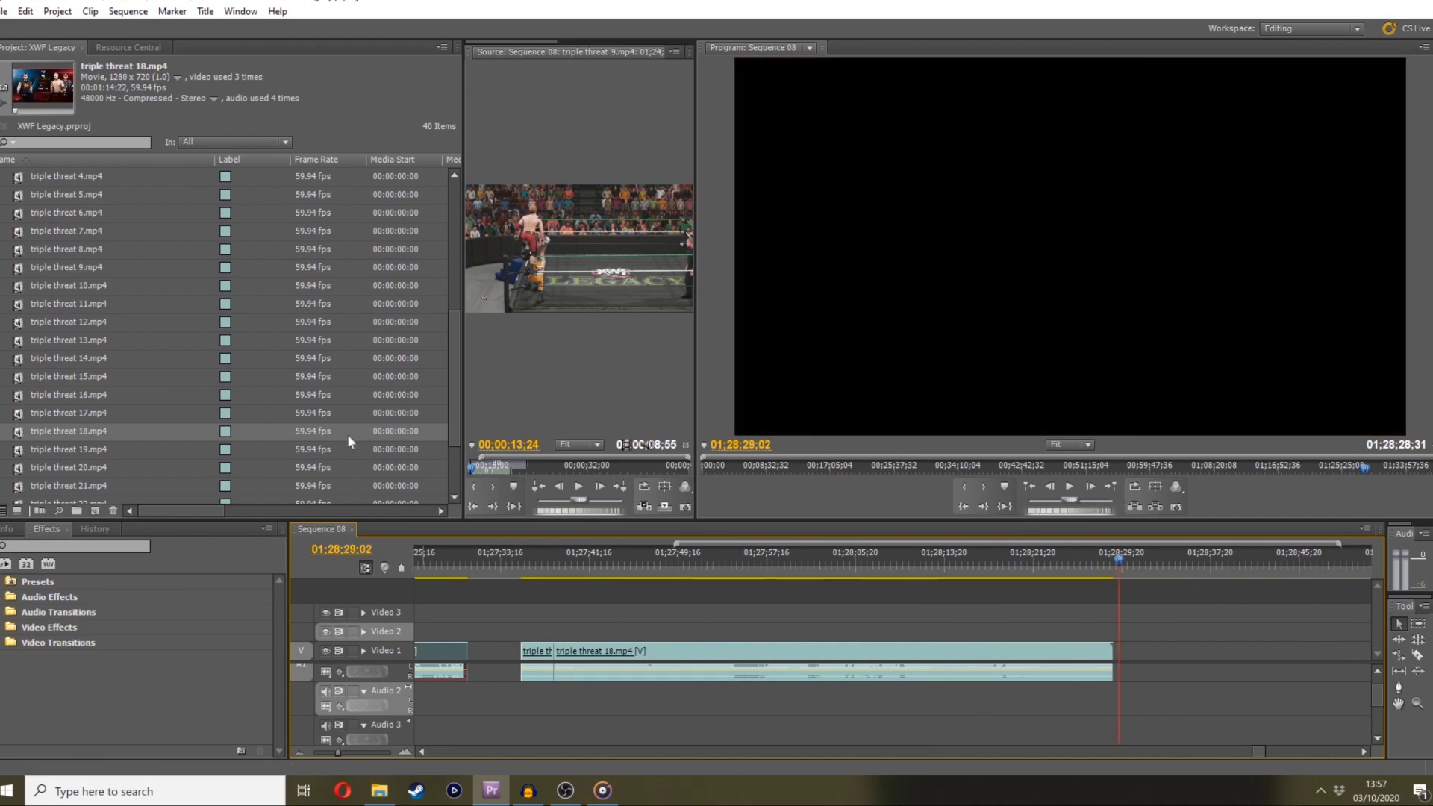
drag(54, 455, 1119, 650)
click(1140, 558)
drag(1140, 558, 1306, 547)
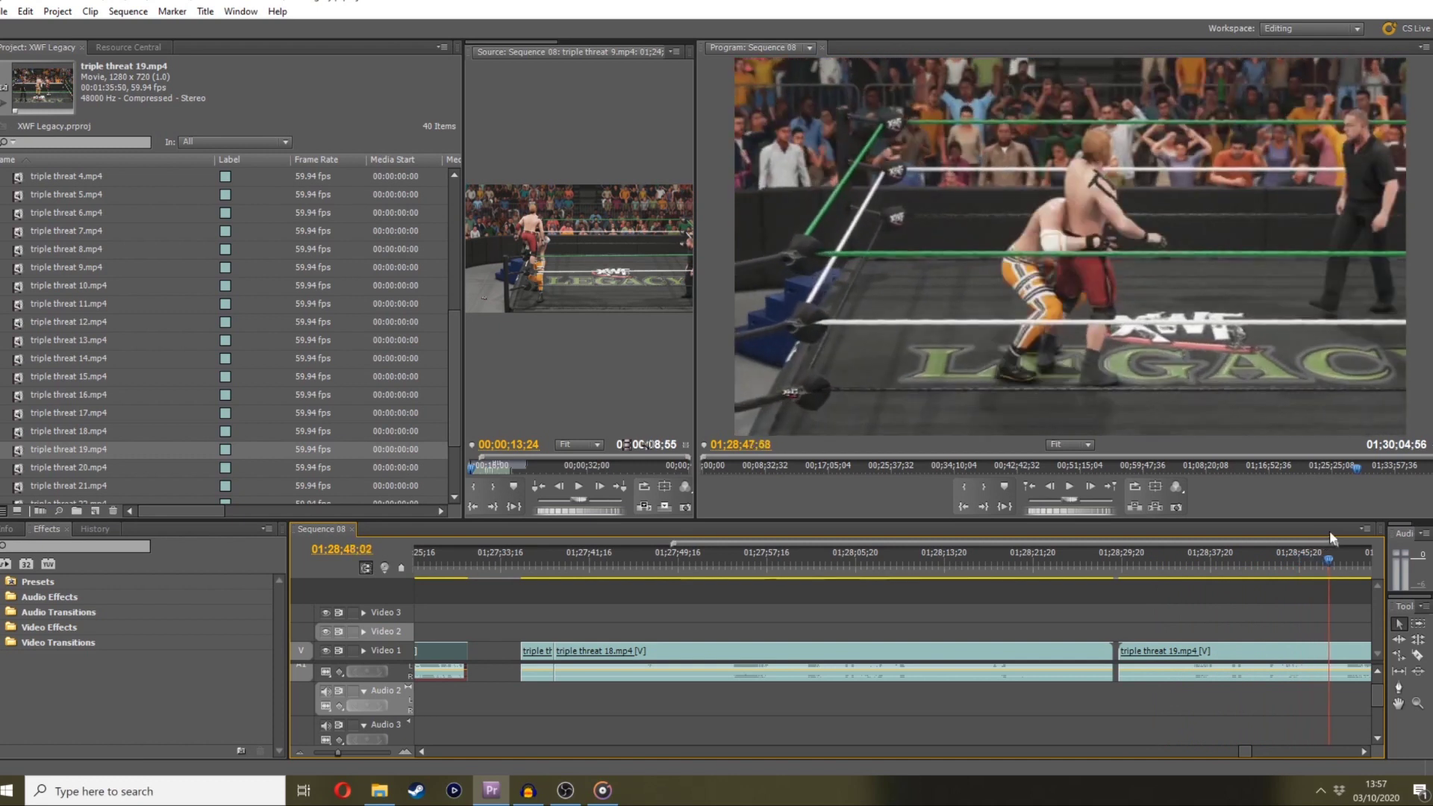
drag(337, 753, 332, 754)
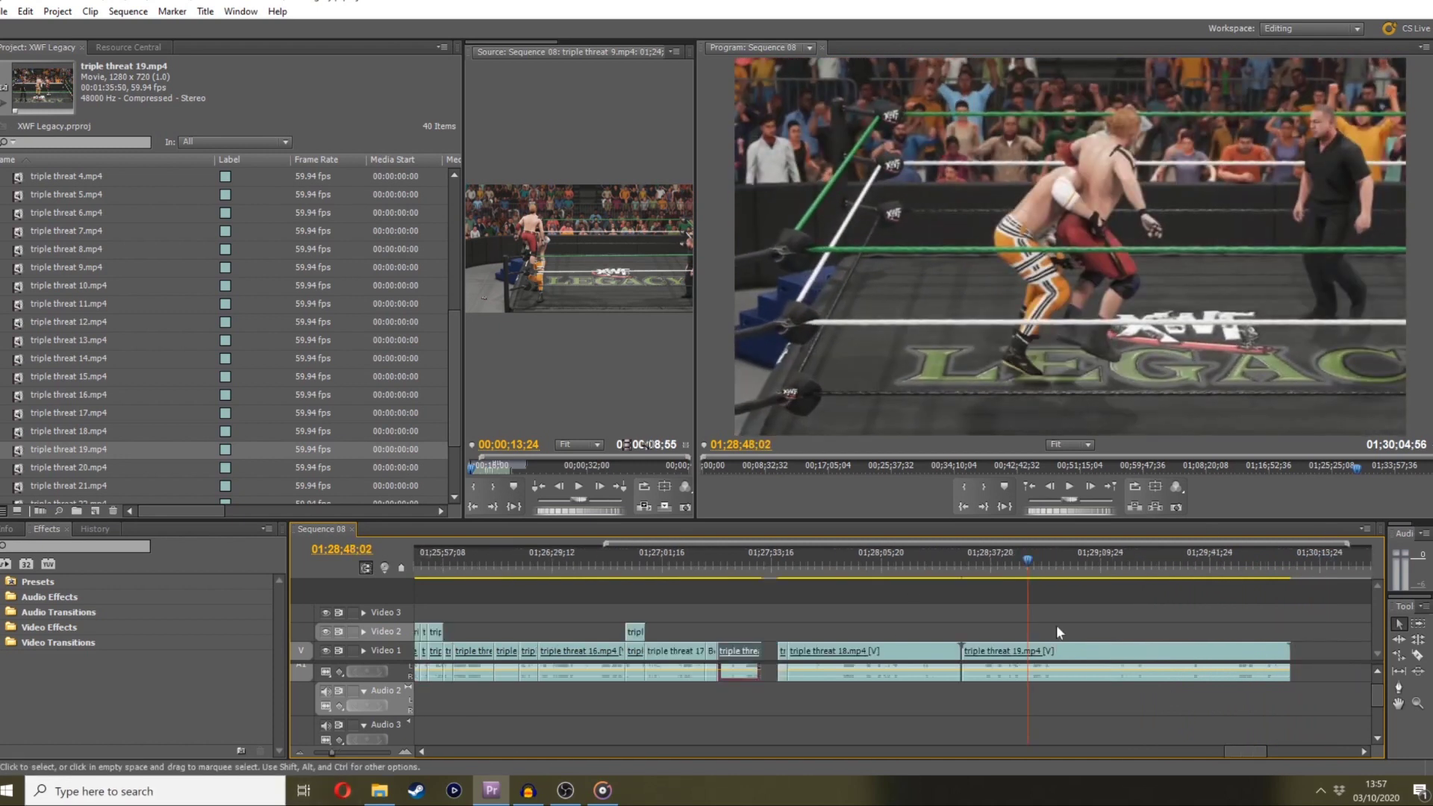
drag(1041, 561, 882, 557)
click(994, 654)
key(Delete)
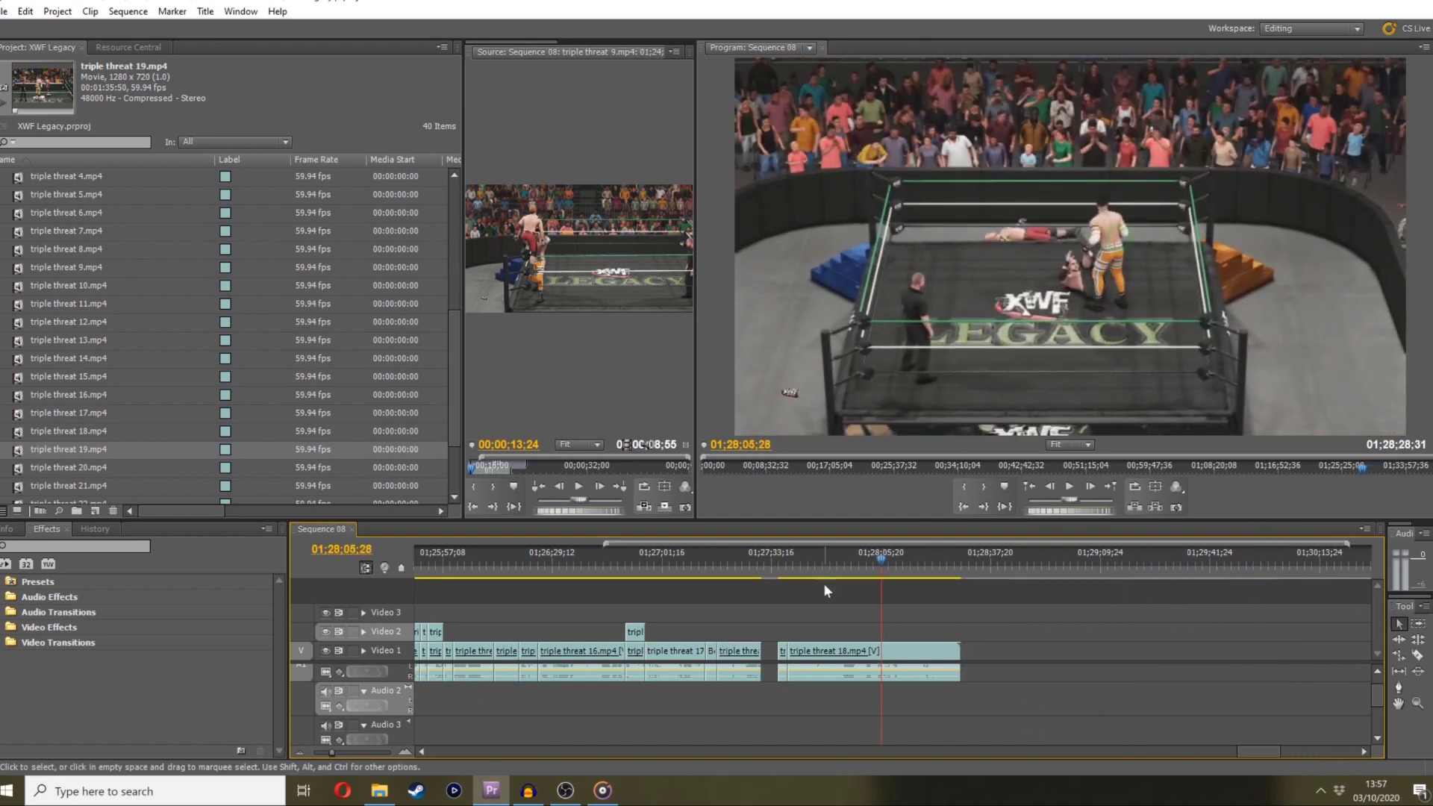
Delete the leftover triple threat 18 clips sitting after the gap
click(795, 571)
drag(784, 576, 754, 548)
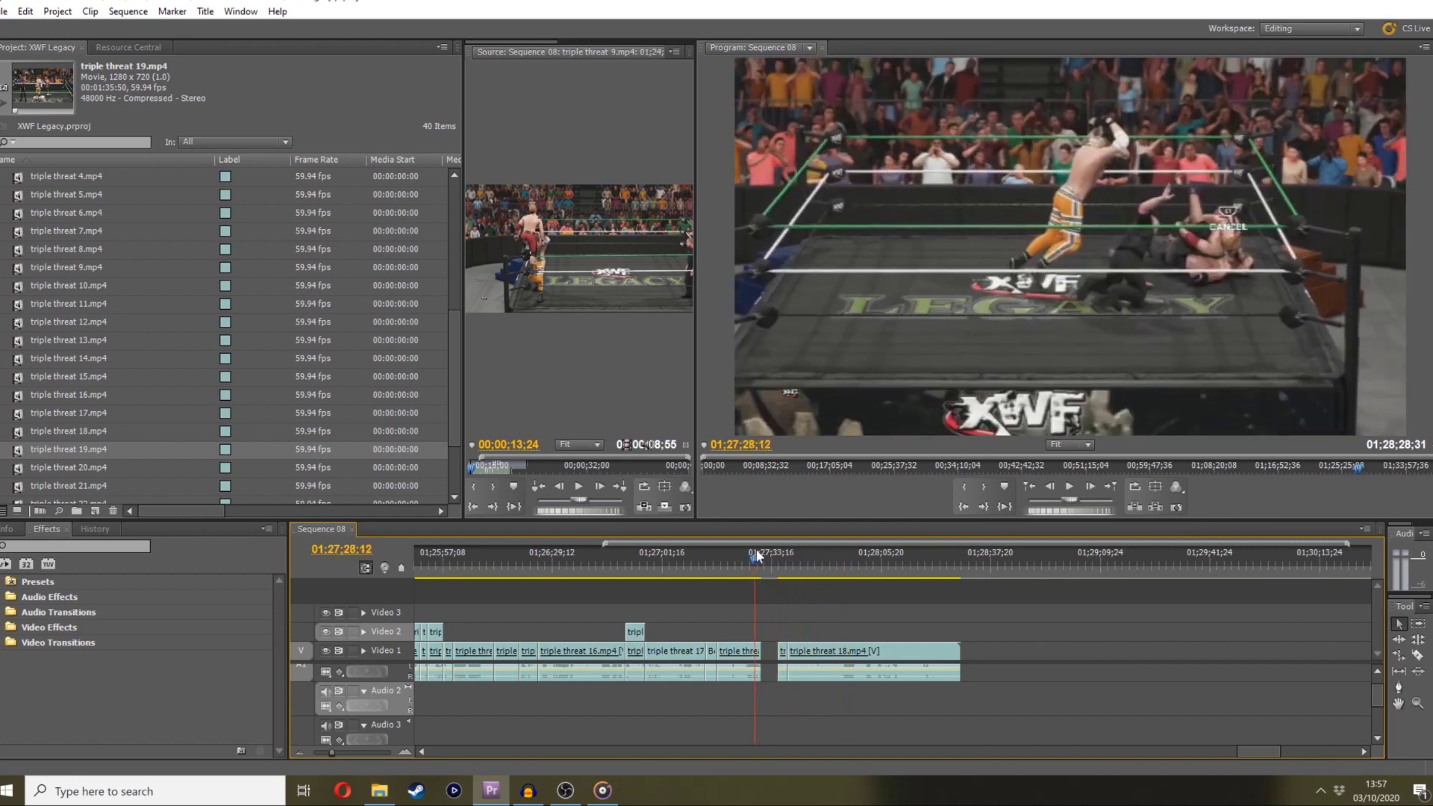
key(space)
key(space)
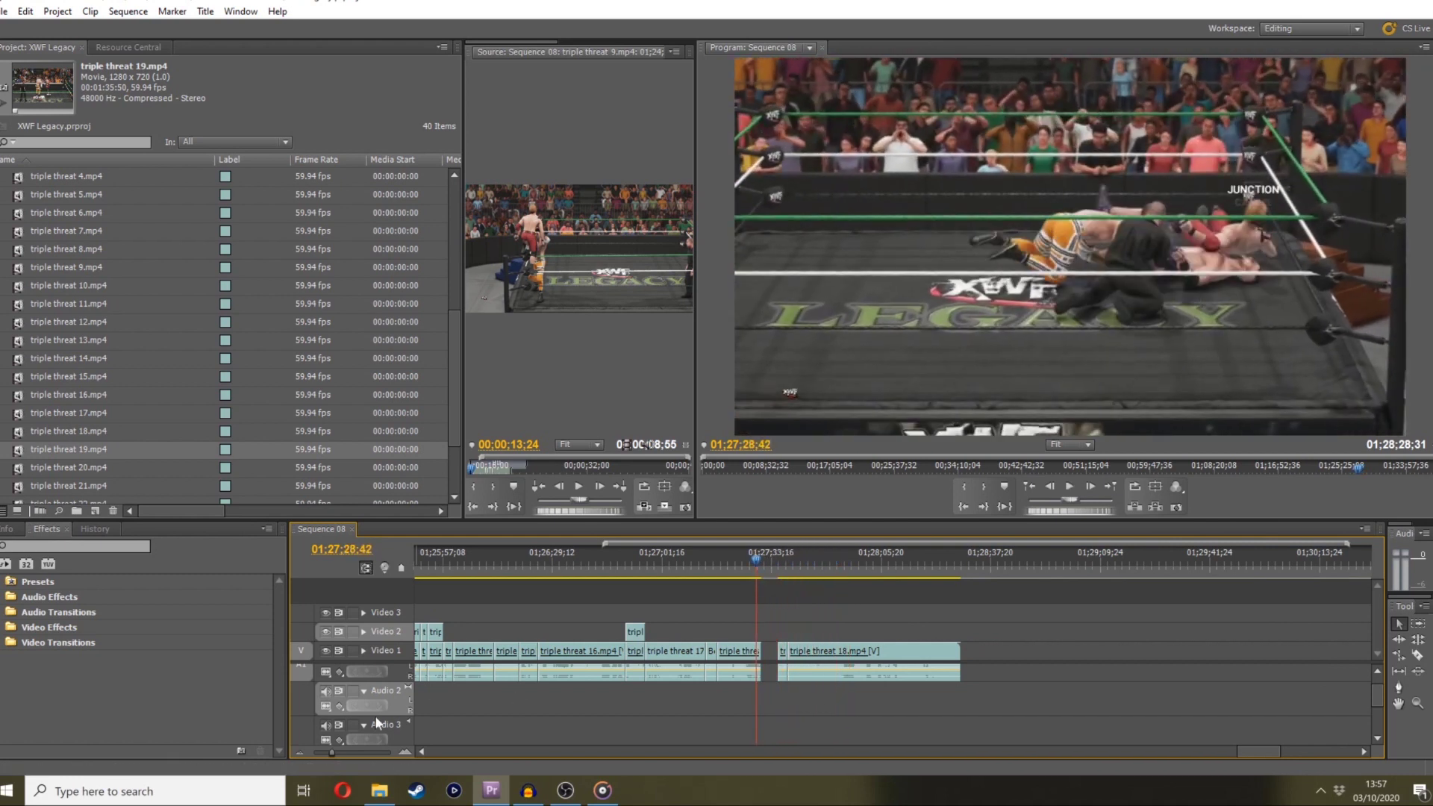
click(338, 751)
key(Delete)
drag(945, 717, 1188, 638)
key(space)
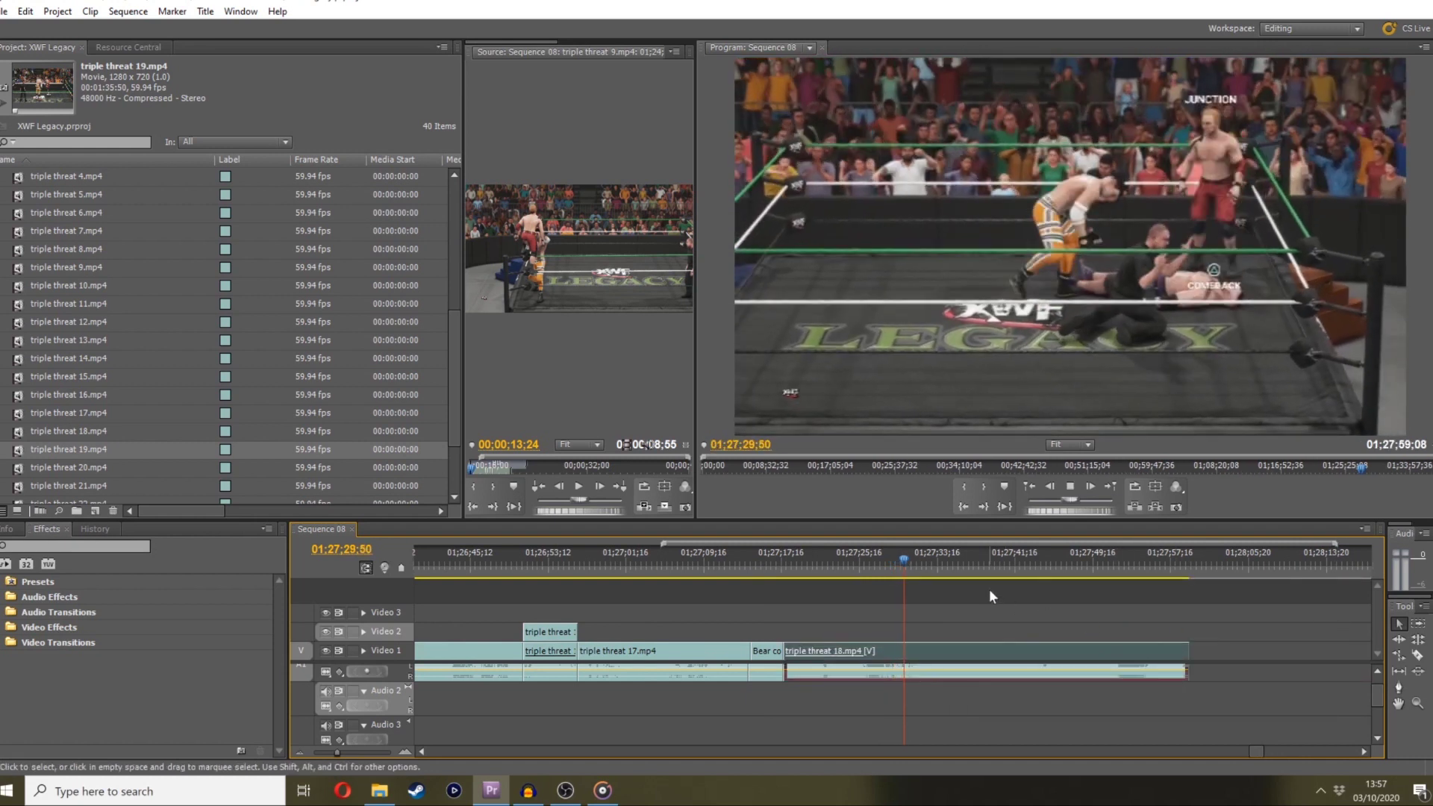
Razor-cut triple threat 18.mp4 at the end of the pin section
key(space)
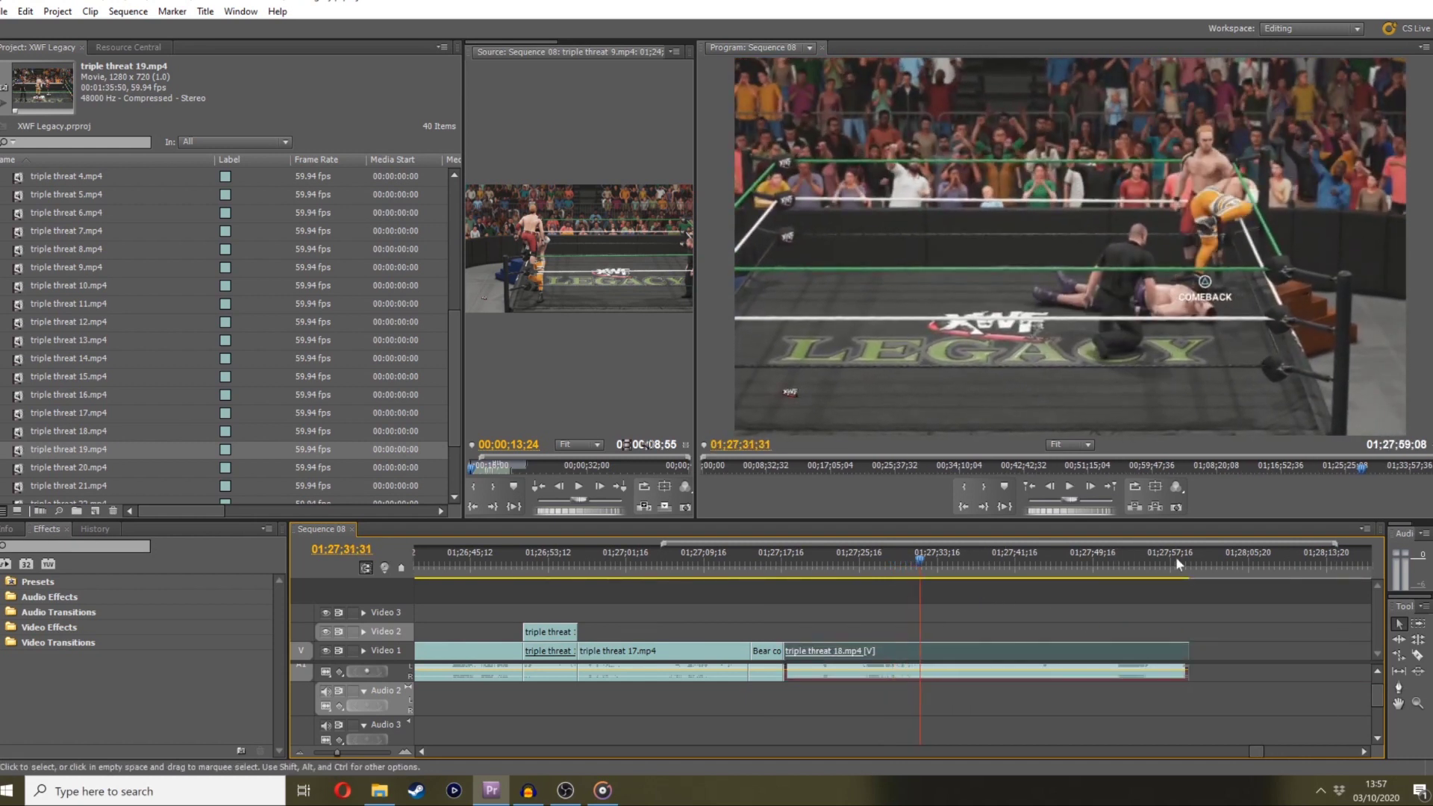
drag(1103, 514, 1028, 510)
drag(918, 561, 1073, 497)
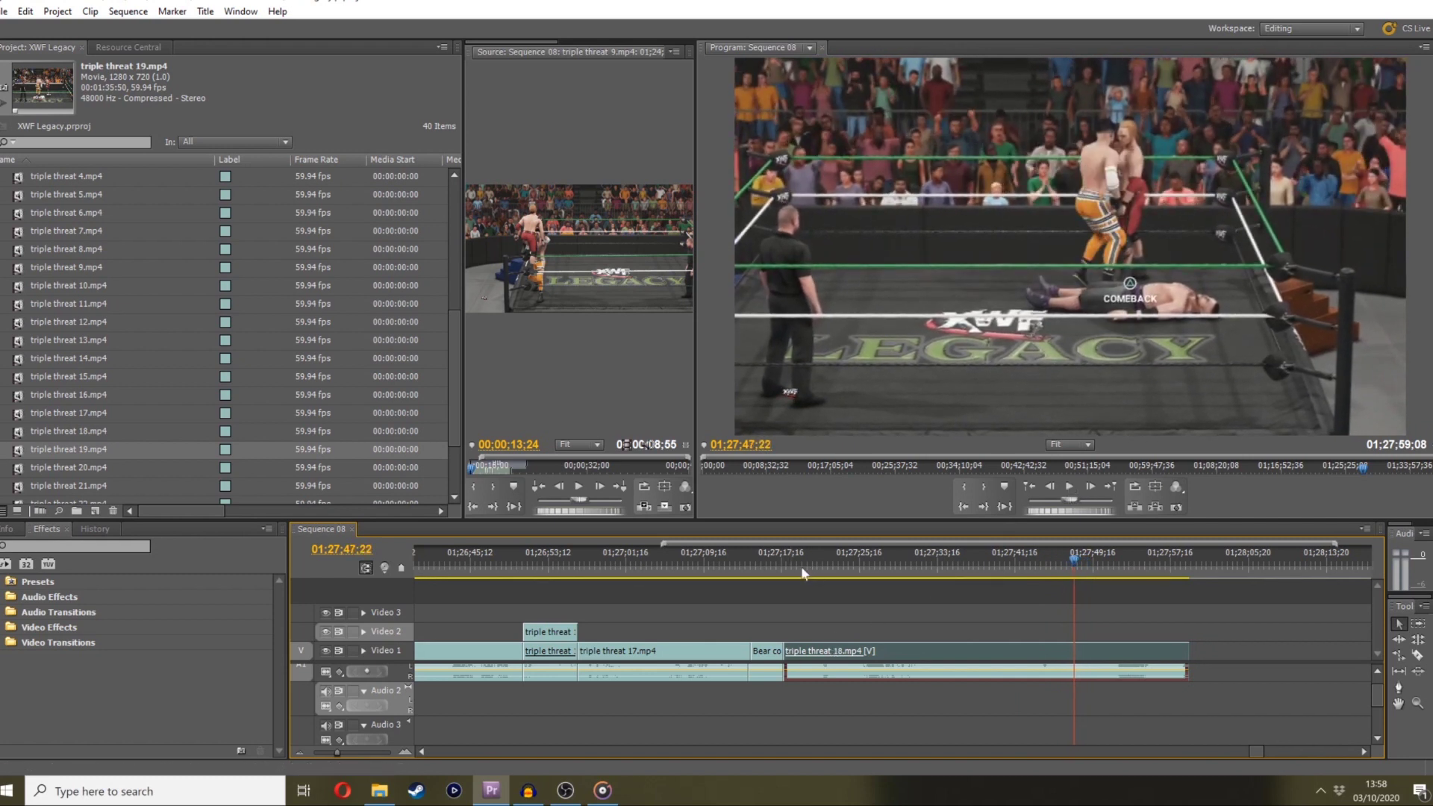
drag(803, 573, 879, 548)
key(space)
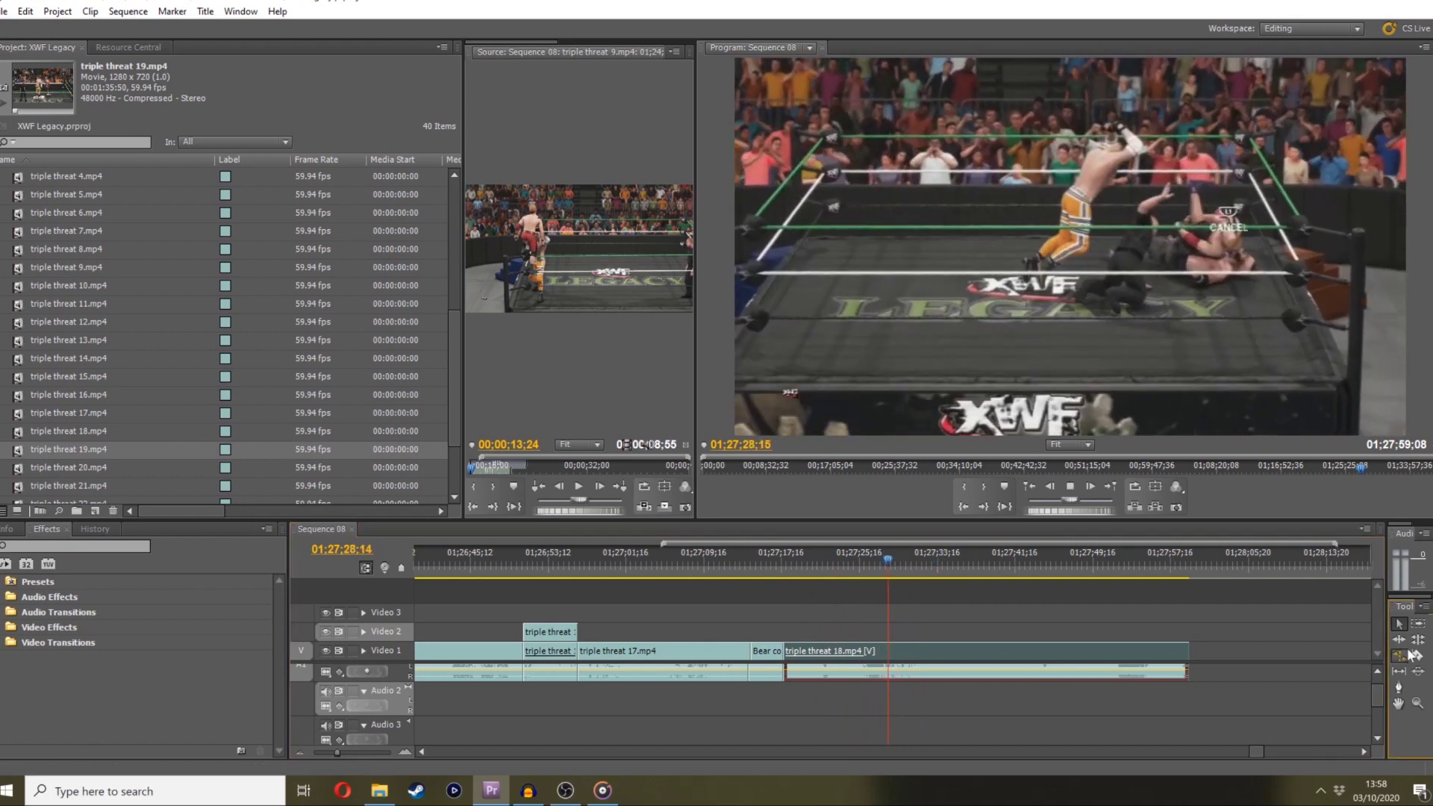
click(1414, 655)
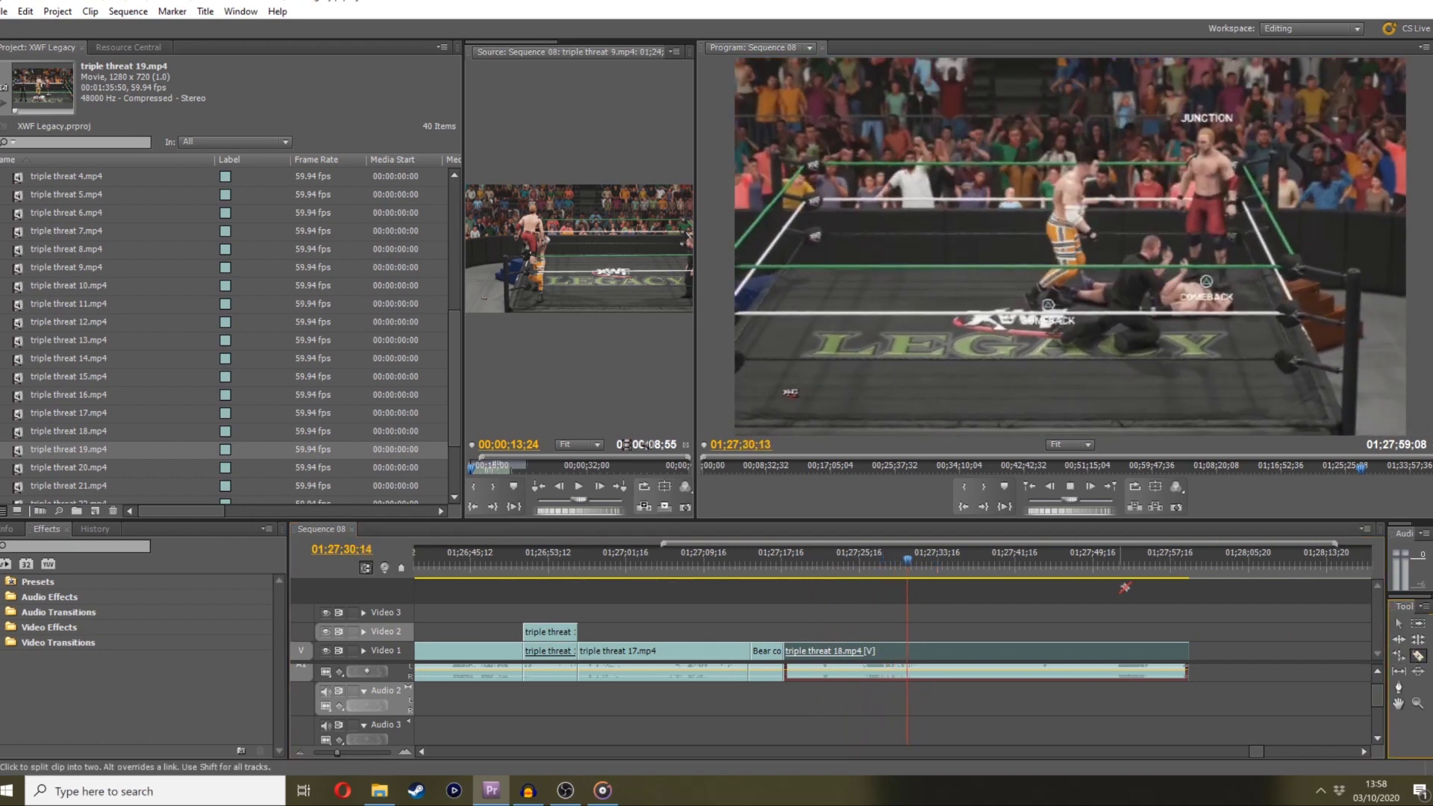
key(space)
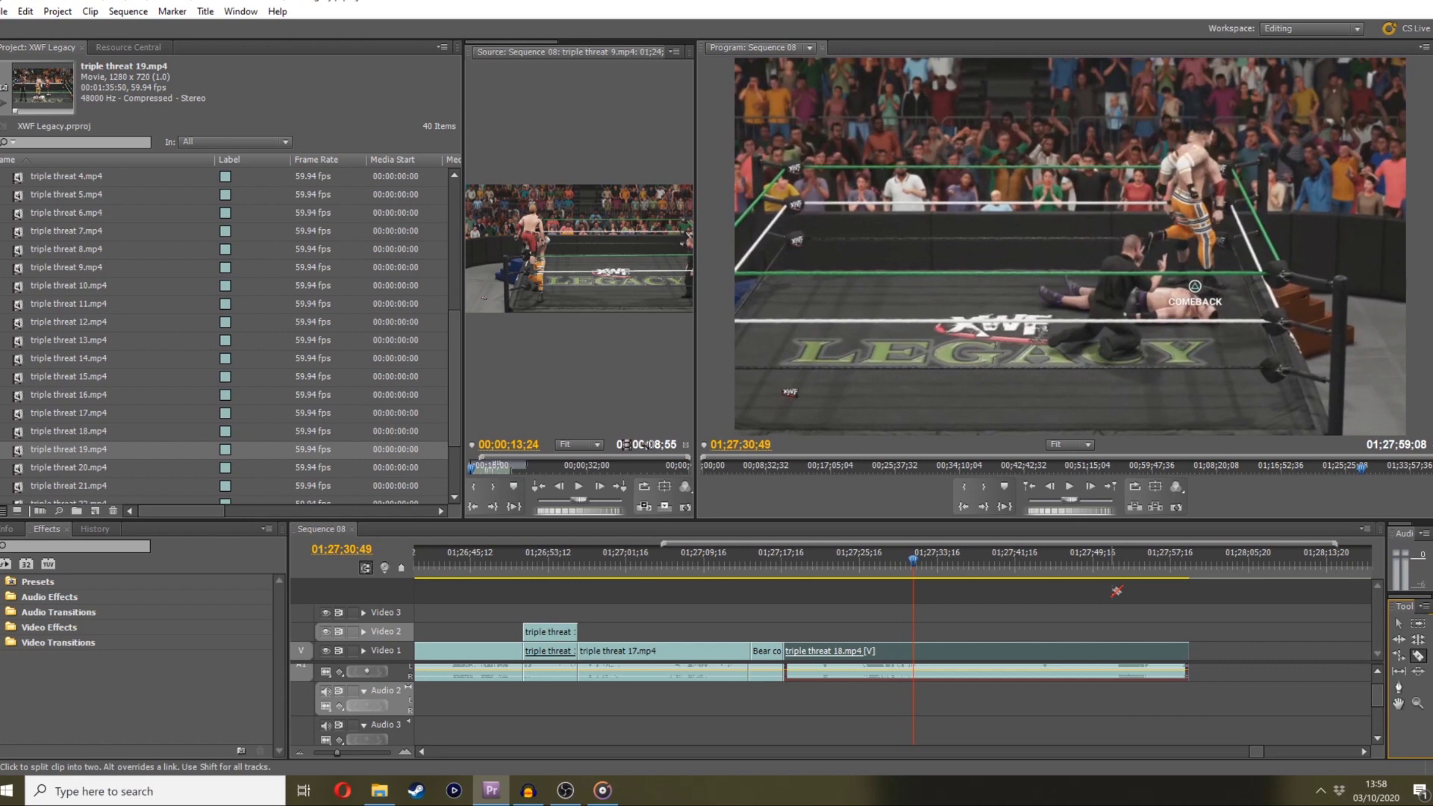
click(913, 652)
drag(936, 558, 1078, 518)
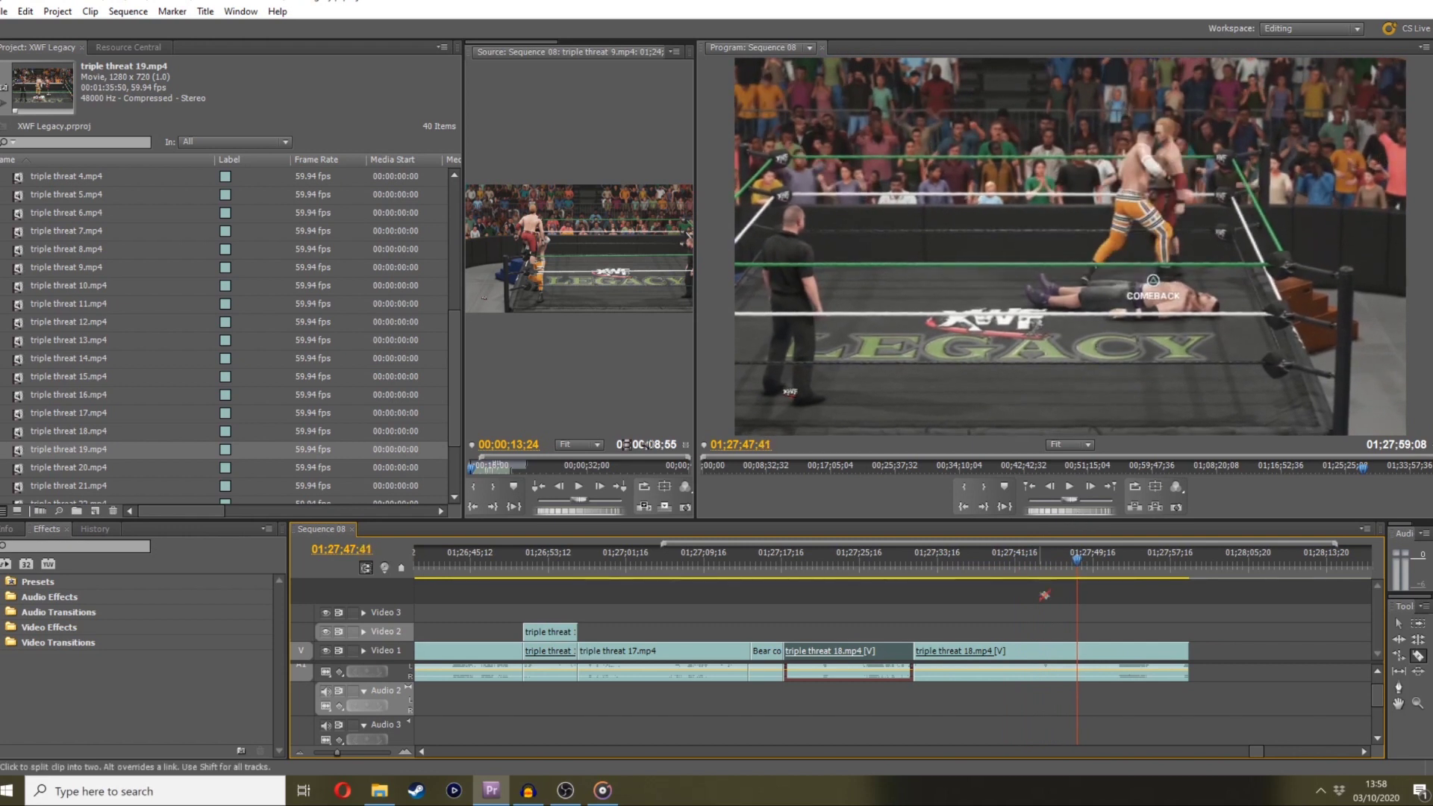
Slide the last triple threat 18.mp4 clip earlier and play back the join
click(1398, 624)
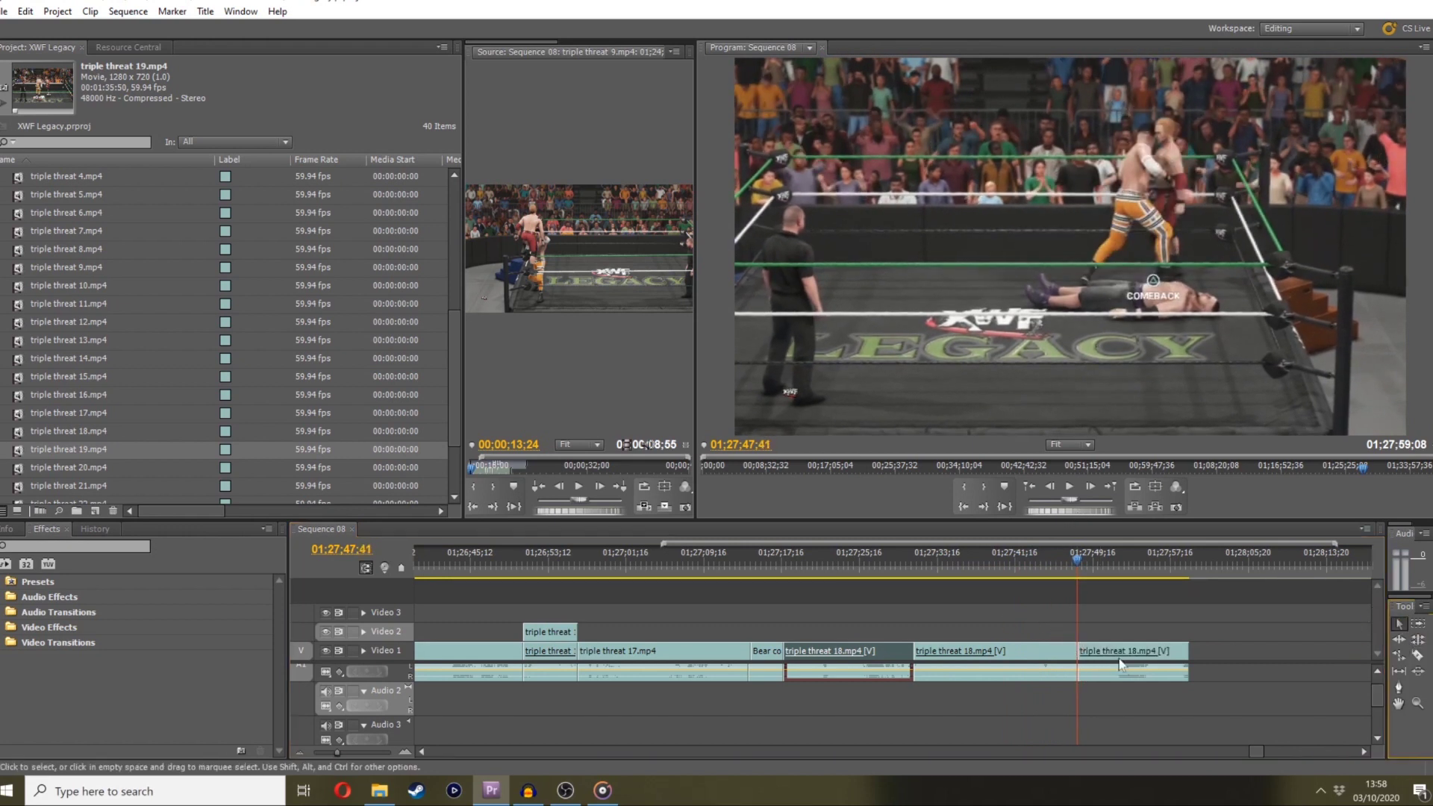
drag(1119, 664, 945, 655)
click(906, 569)
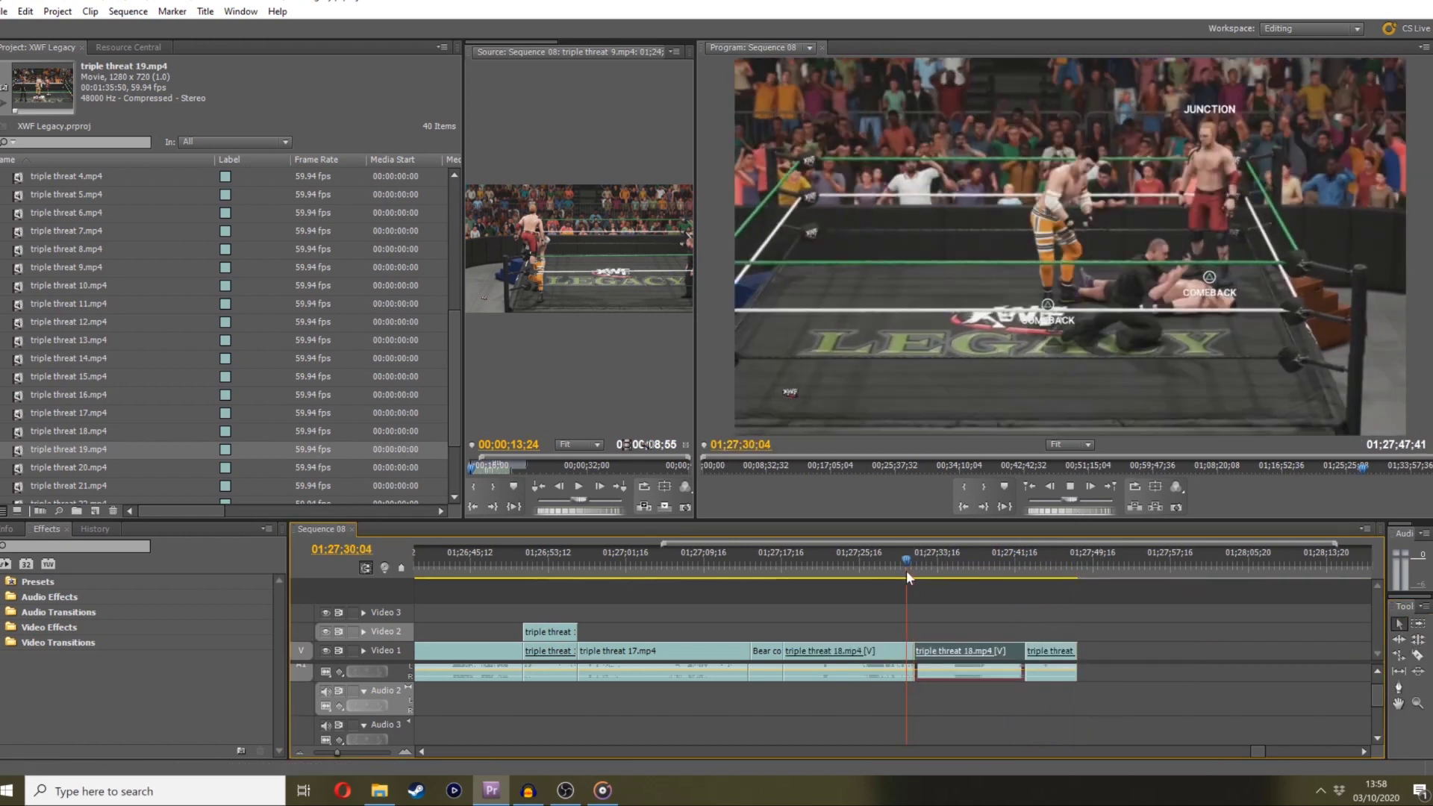
key(space)
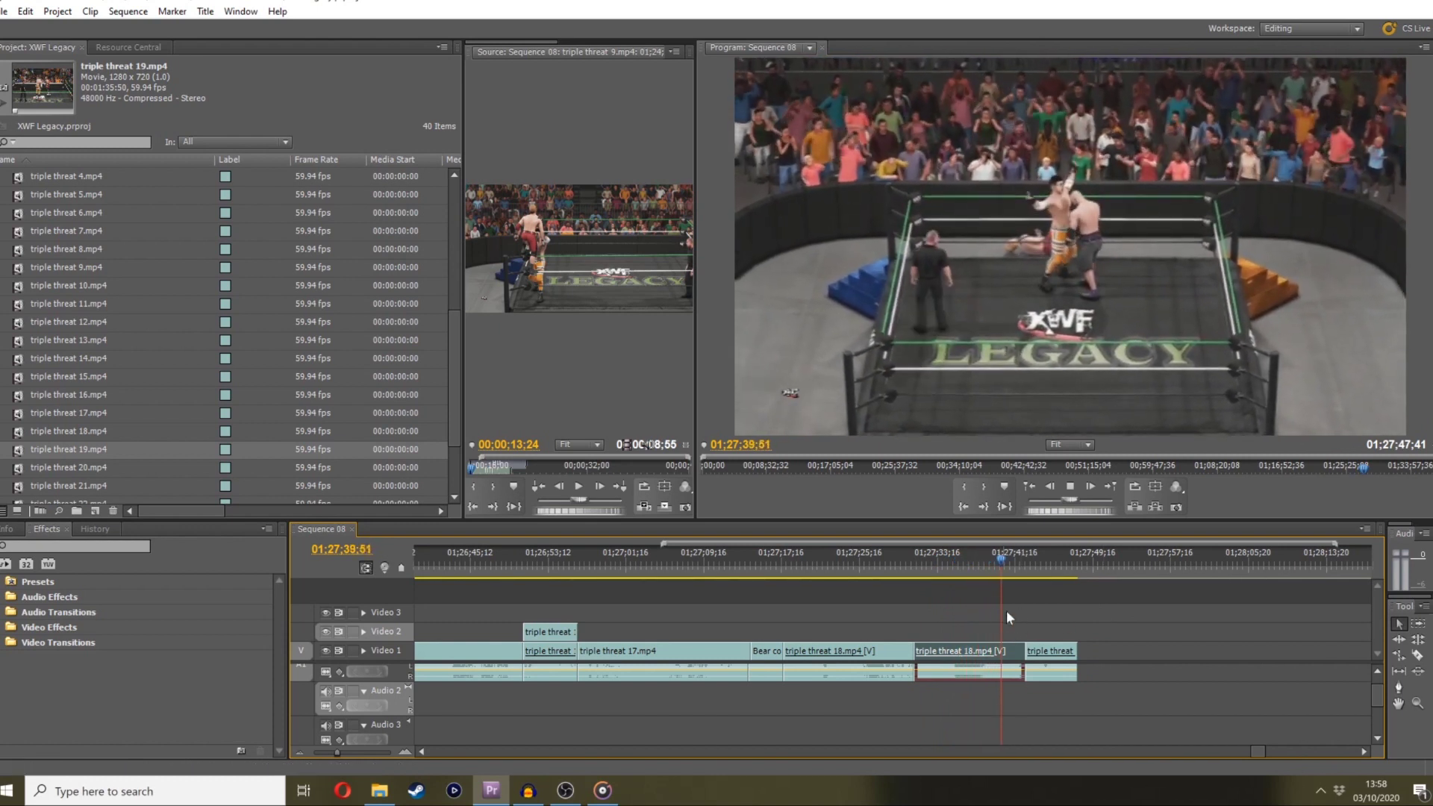
Razor-cut triple threat 18.mp4 at about 01;27;37 and again at 01;27;41;03
drag(336, 751, 356, 752)
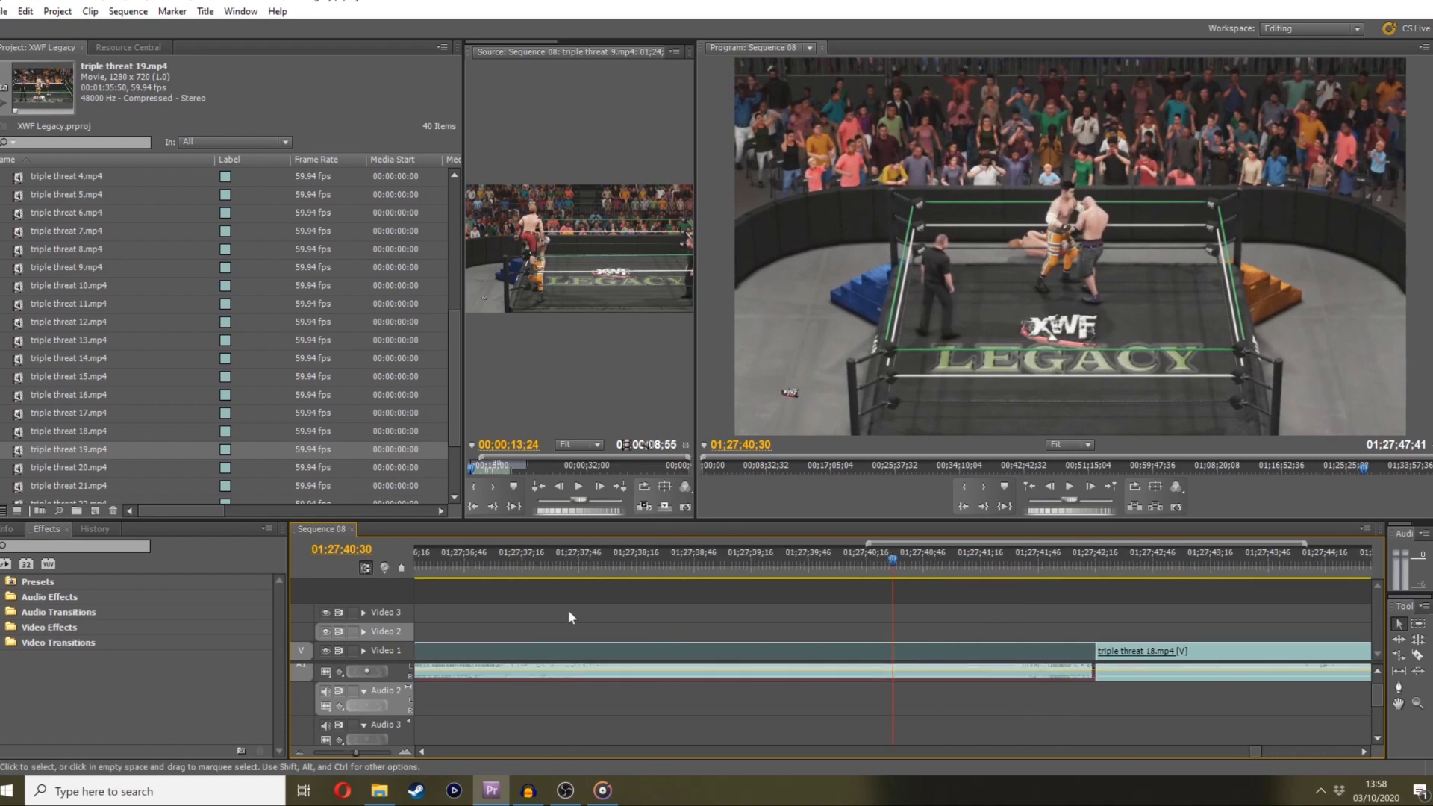
drag(864, 567, 580, 581)
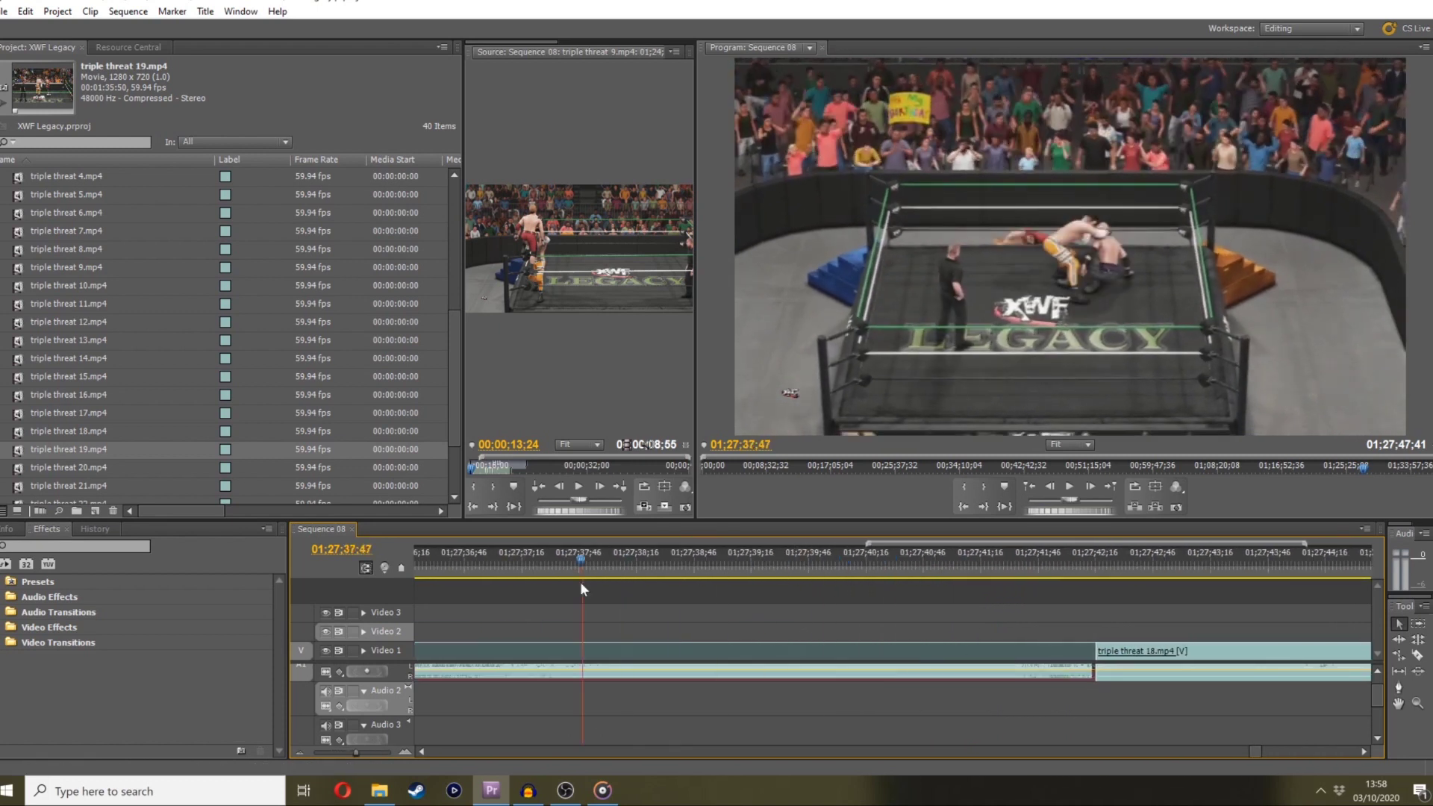
key(space)
click(1417, 655)
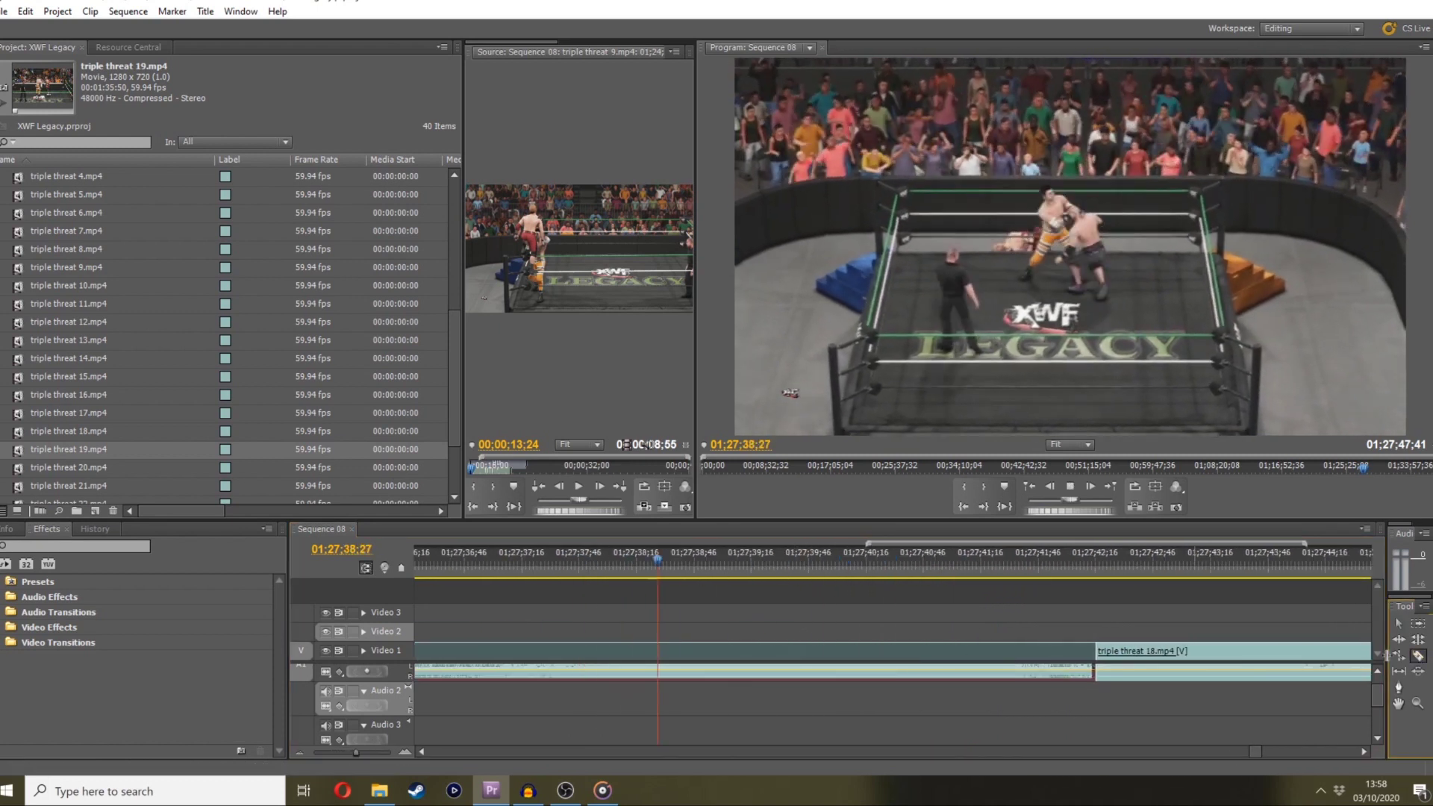
click(698, 651)
key(ctrl+z)
click(706, 654)
click(743, 569)
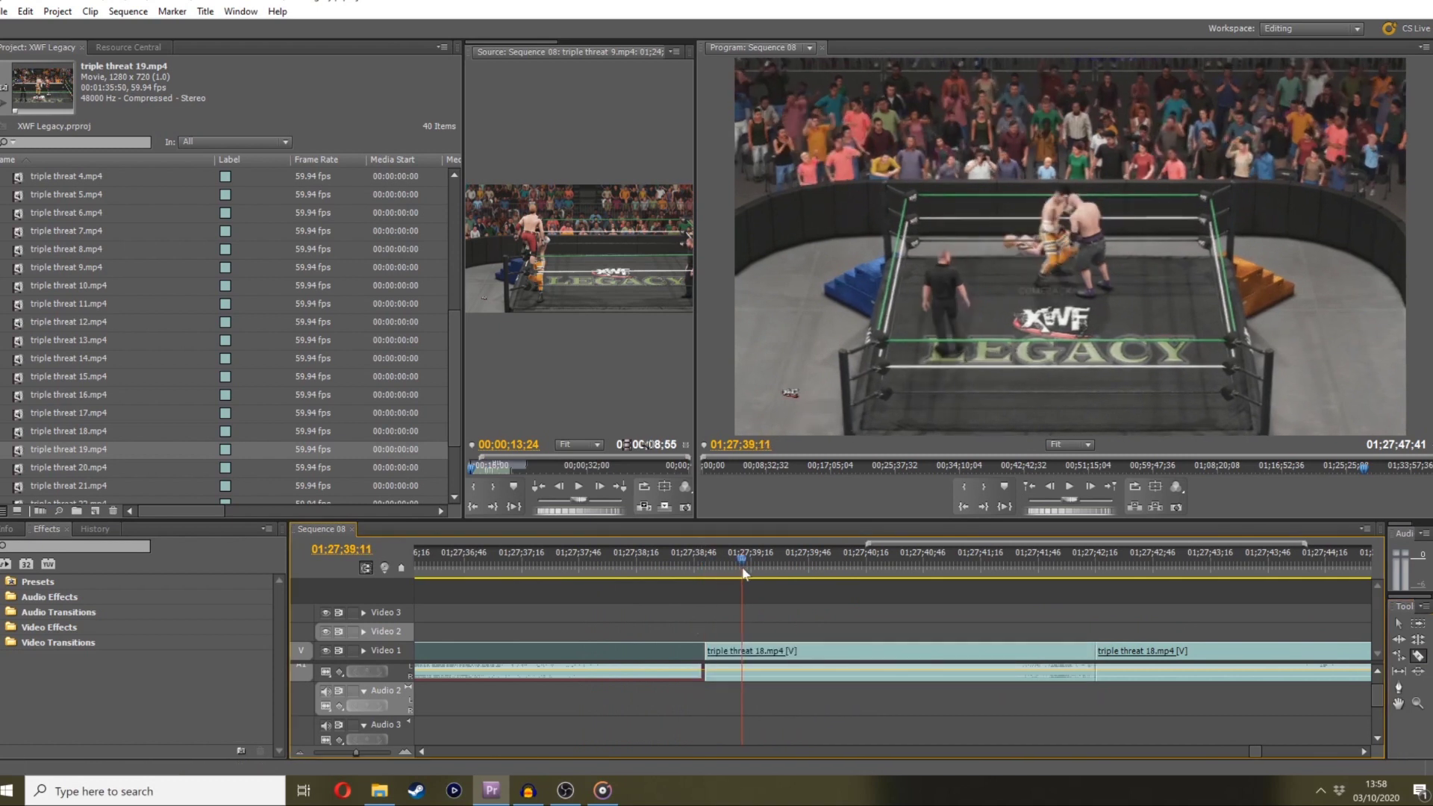
drag(813, 559, 886, 557)
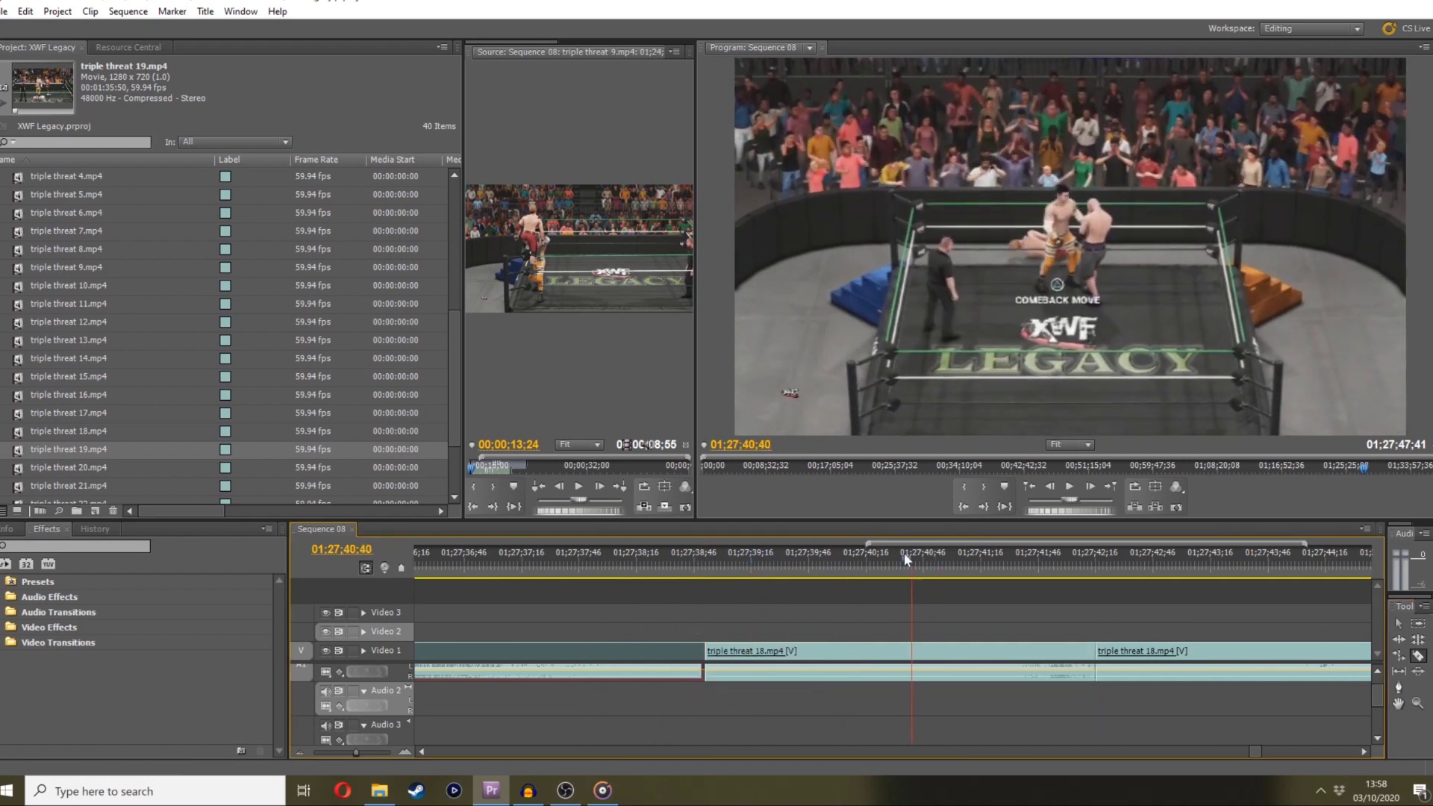
click(907, 556)
drag(1030, 512, 1004, 490)
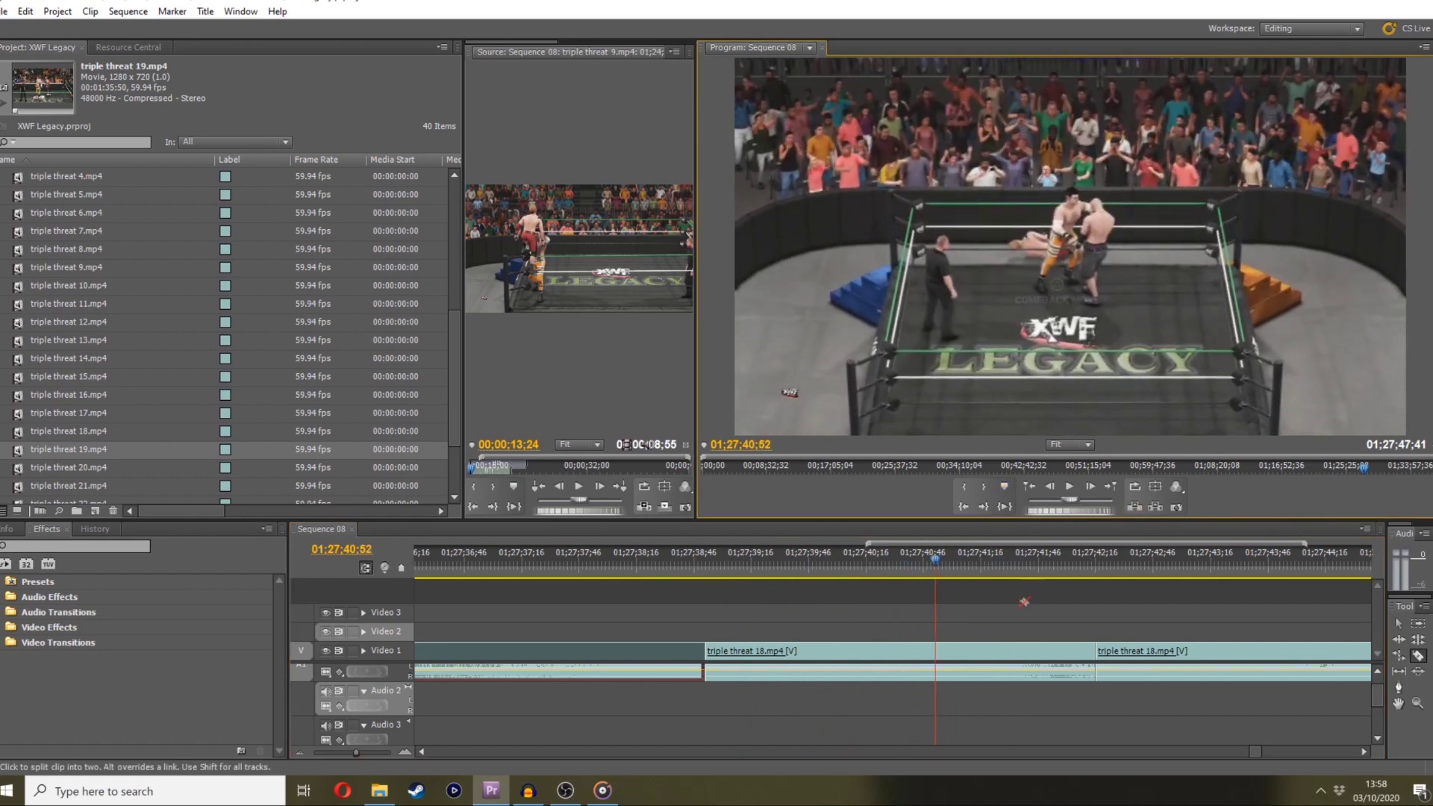
click(935, 652)
Delete the short cut piece and extend the left clip to close the gap
click(1396, 624)
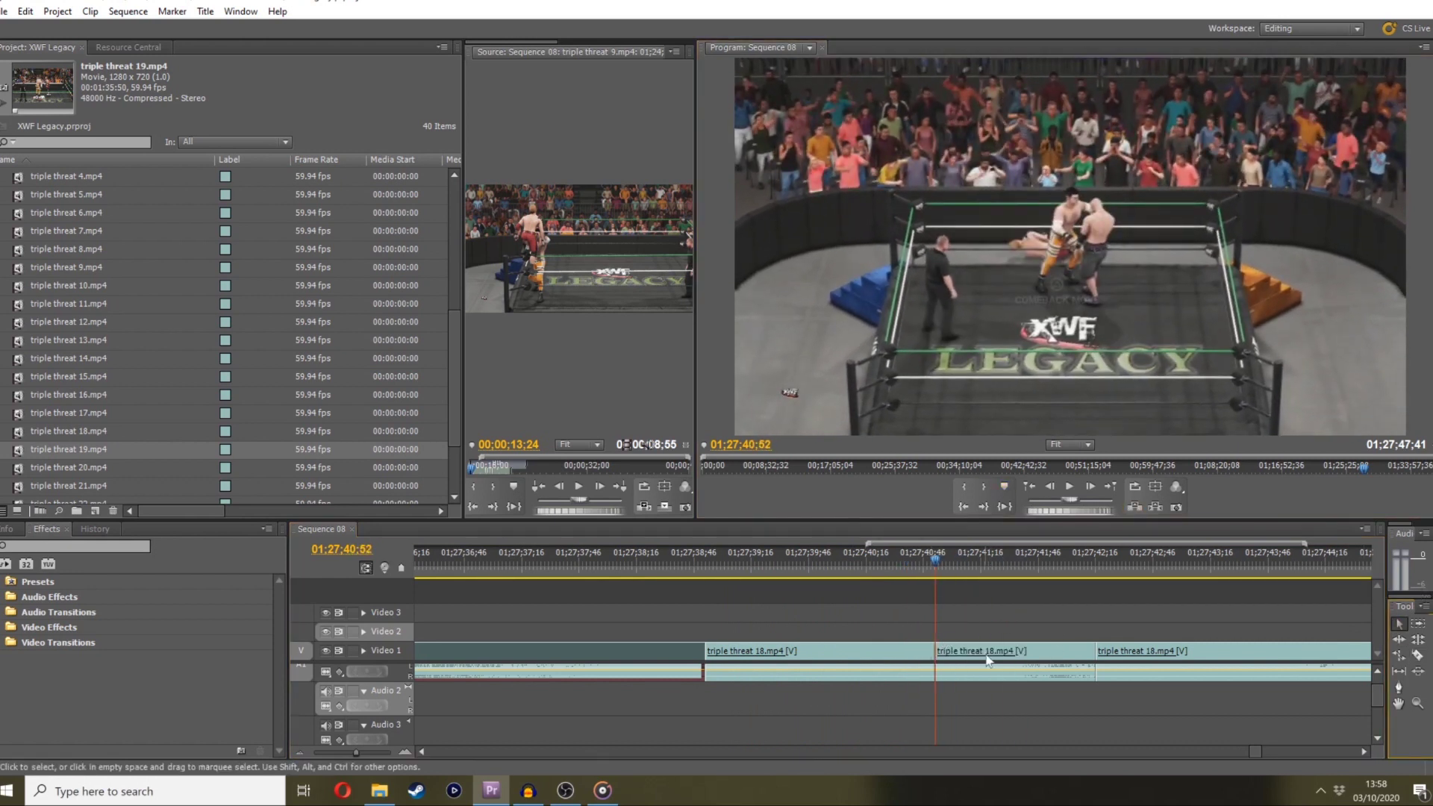
drag(989, 658, 756, 664)
drag(700, 571, 624, 572)
key(space)
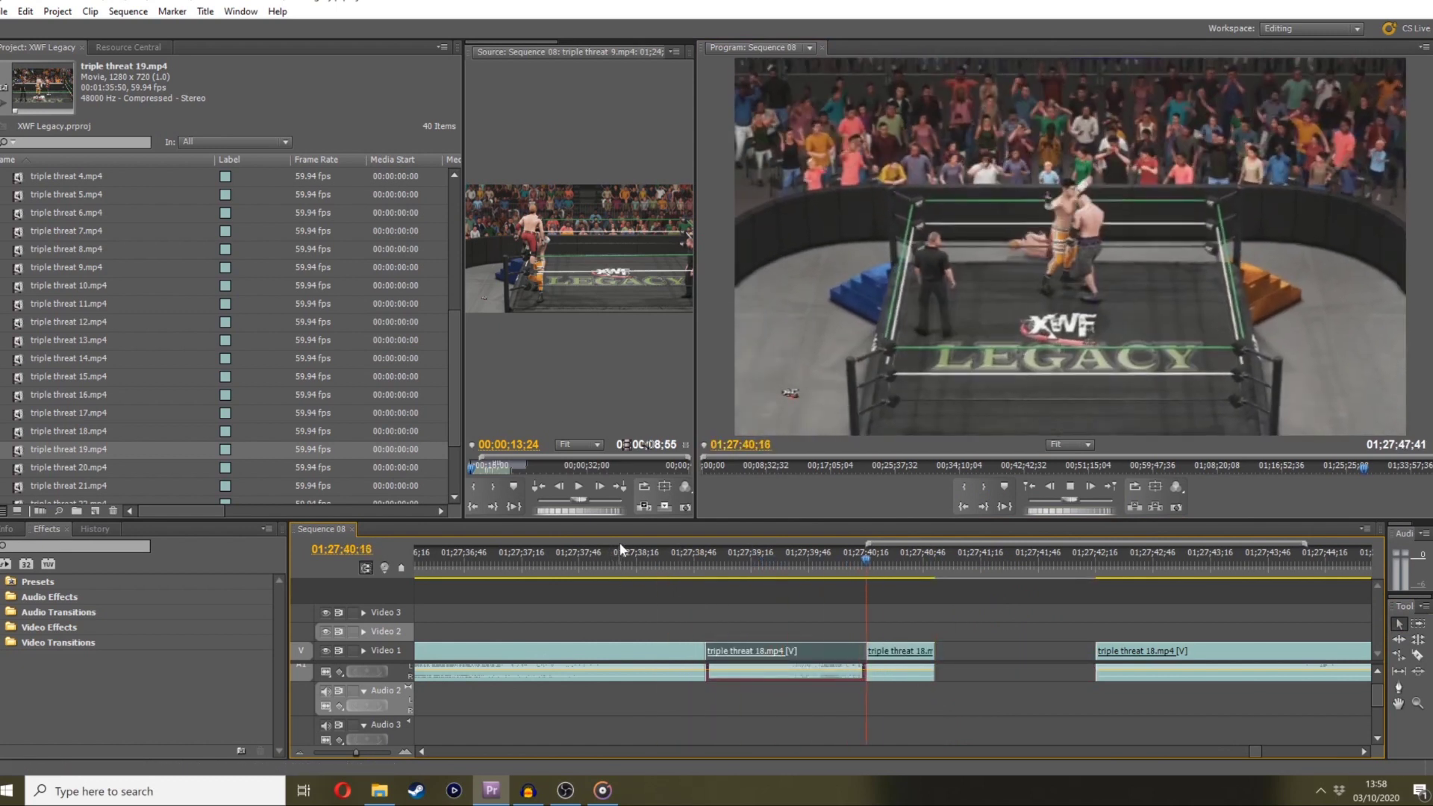
drag(906, 651, 1095, 647)
key(Delete)
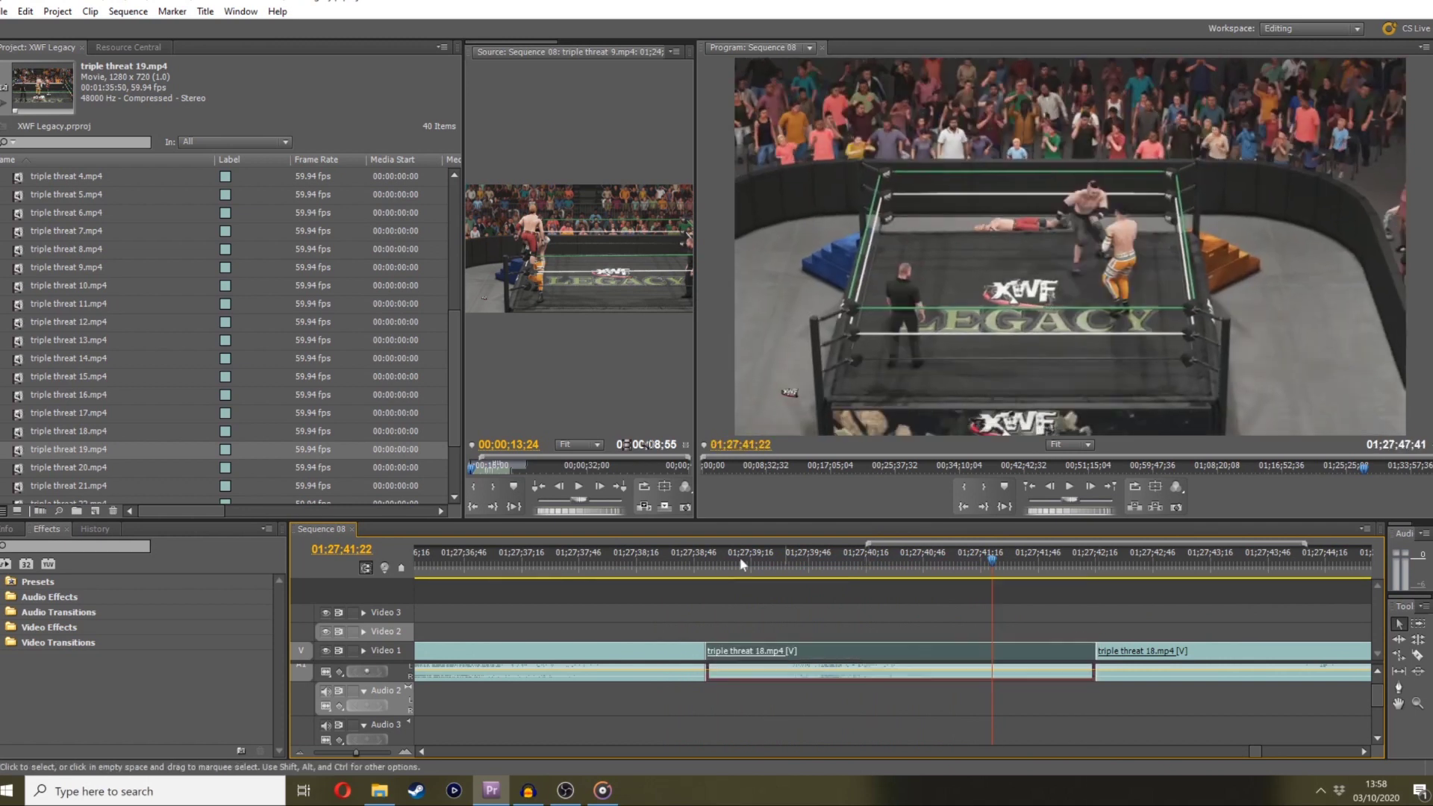
click(694, 592)
click(688, 571)
key(space)
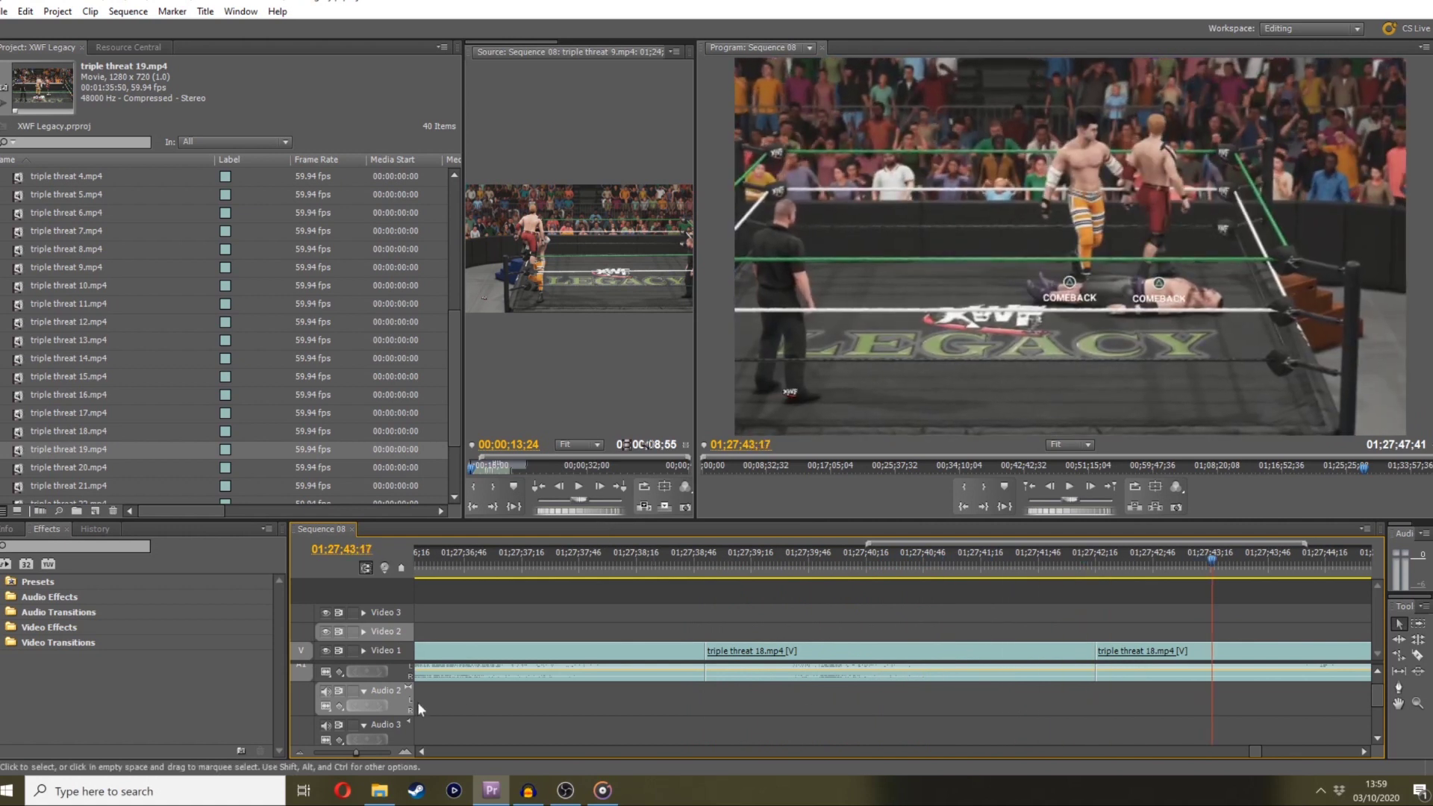
drag(356, 753, 338, 753)
Delete the last clip on Video 1 and extend the final triple threat 18.mp4 clip
click(904, 668)
key(Delete)
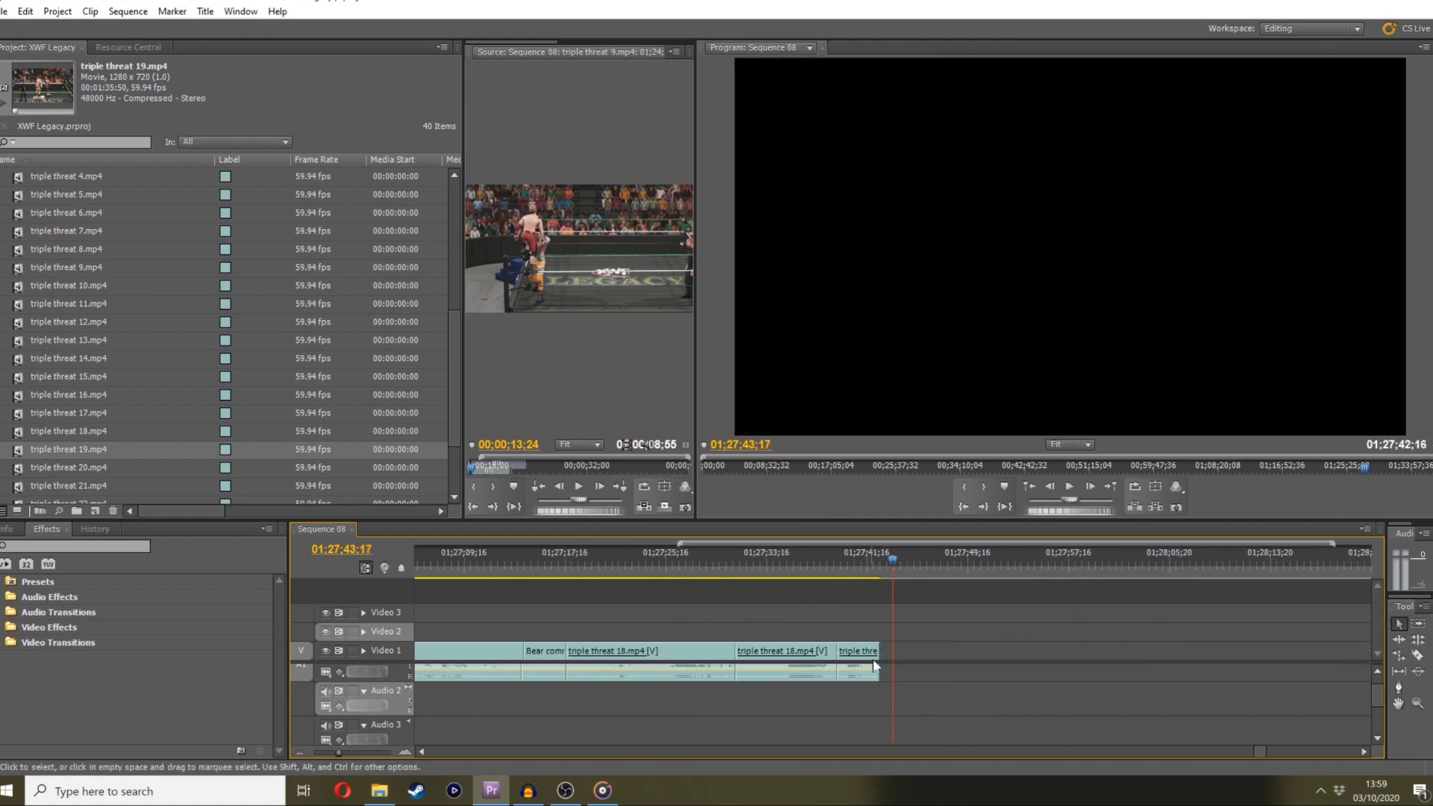
drag(925, 643, 1185, 643)
click(830, 561)
key(space)
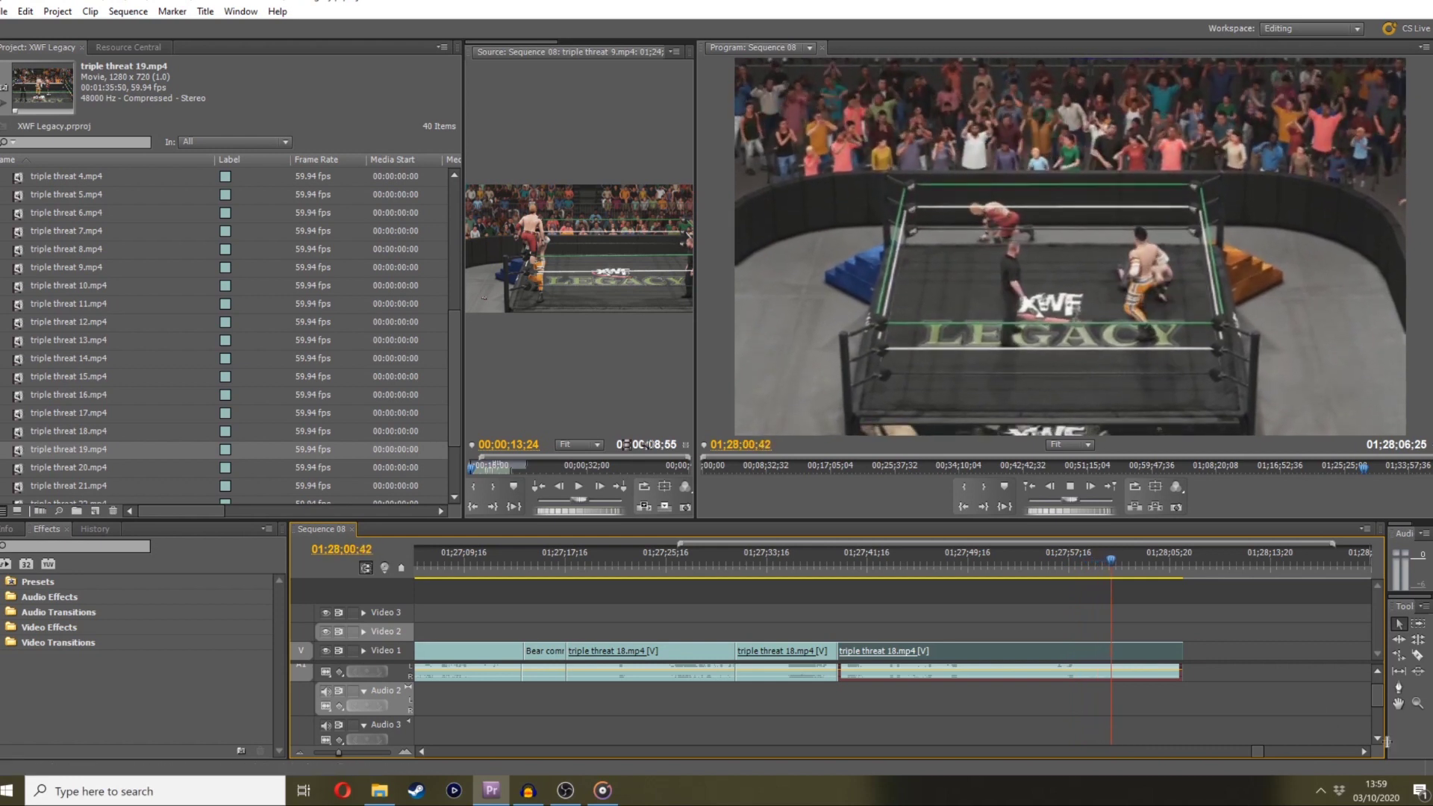
Find the end near 01;28;02;37 and add triple threat 19.mp4 to Video 1 after it
click(1363, 752)
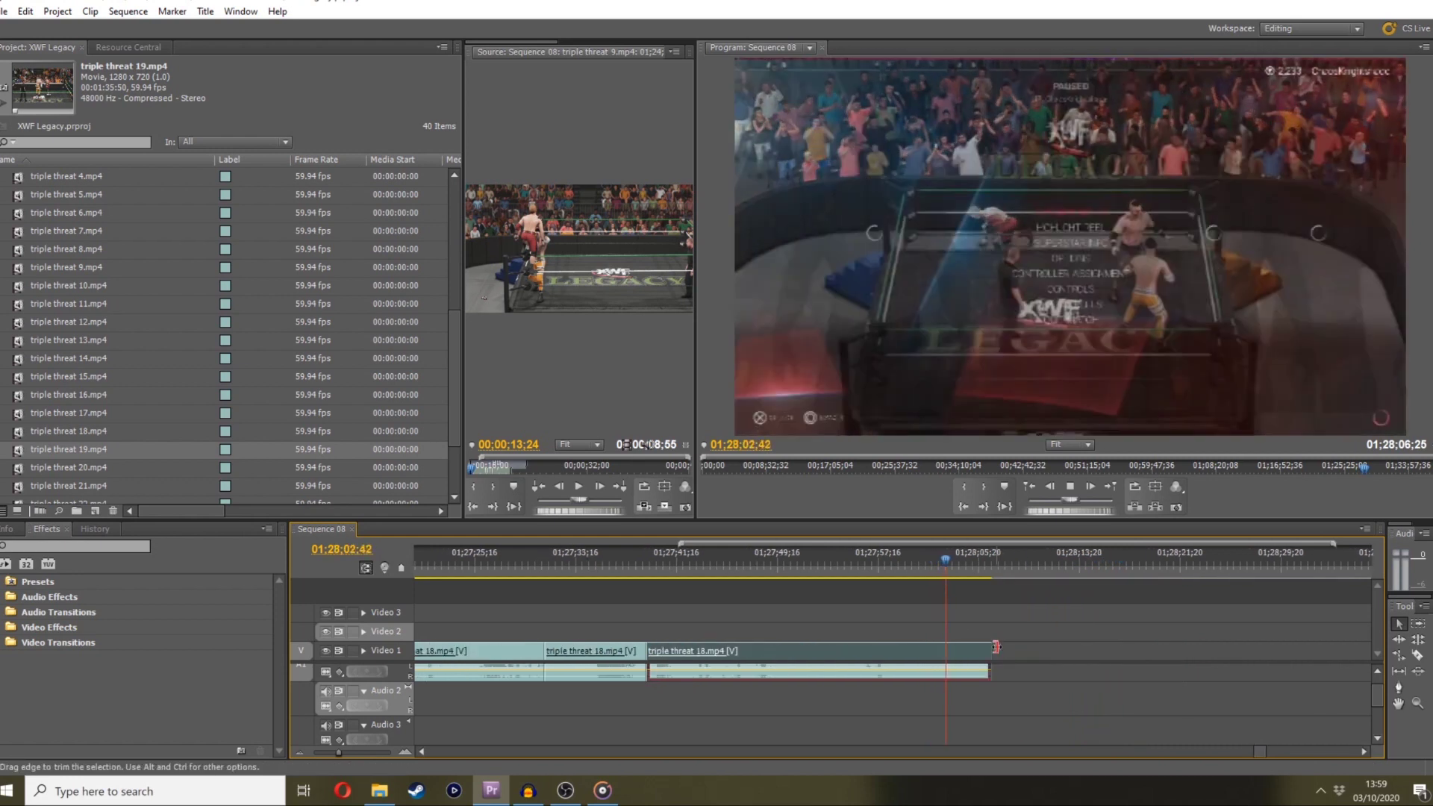
drag(1086, 511, 1054, 516)
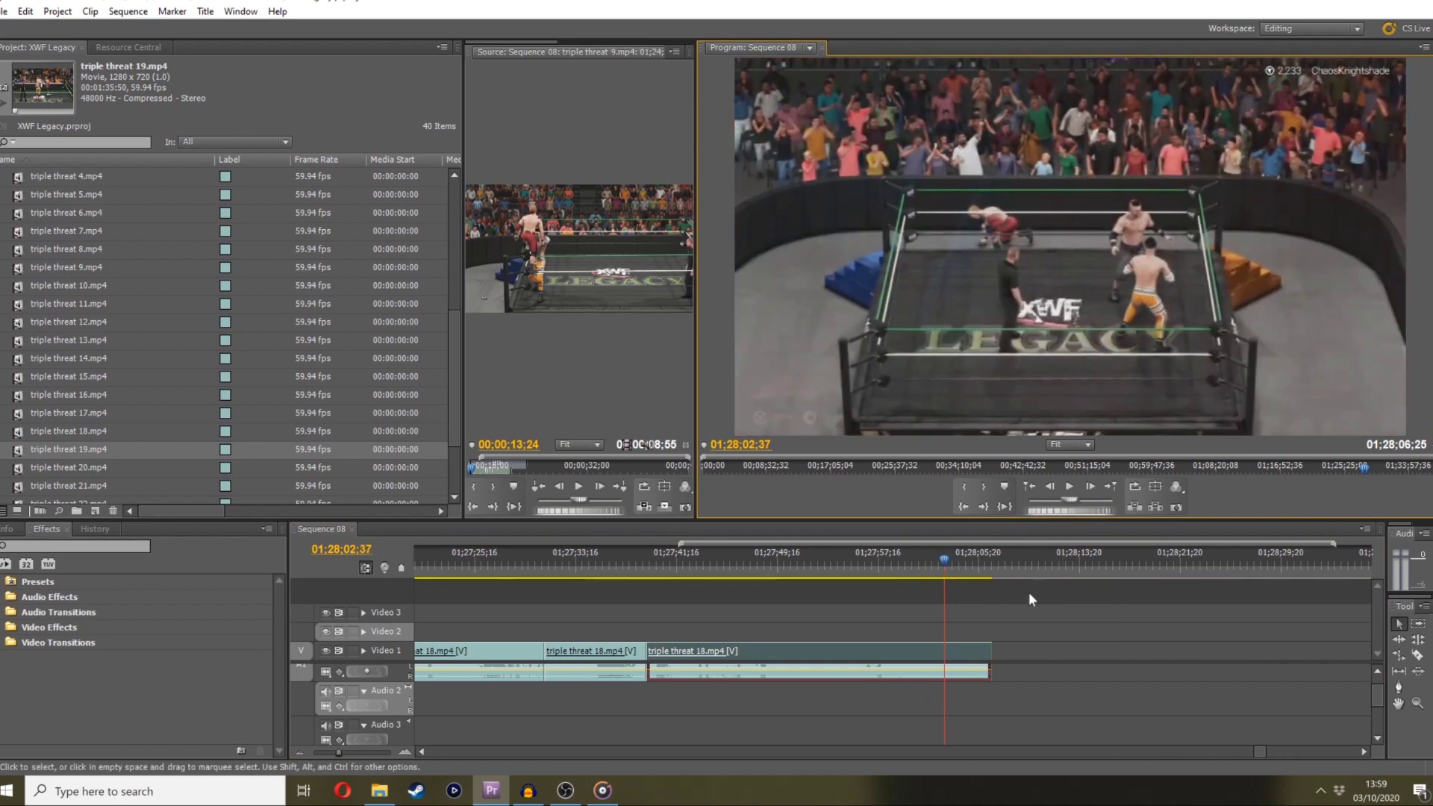
mouse_move(961, 564)
mouse_down()
mouse_move(1010, 561)
mouse_move(939, 576)
mouse_up()
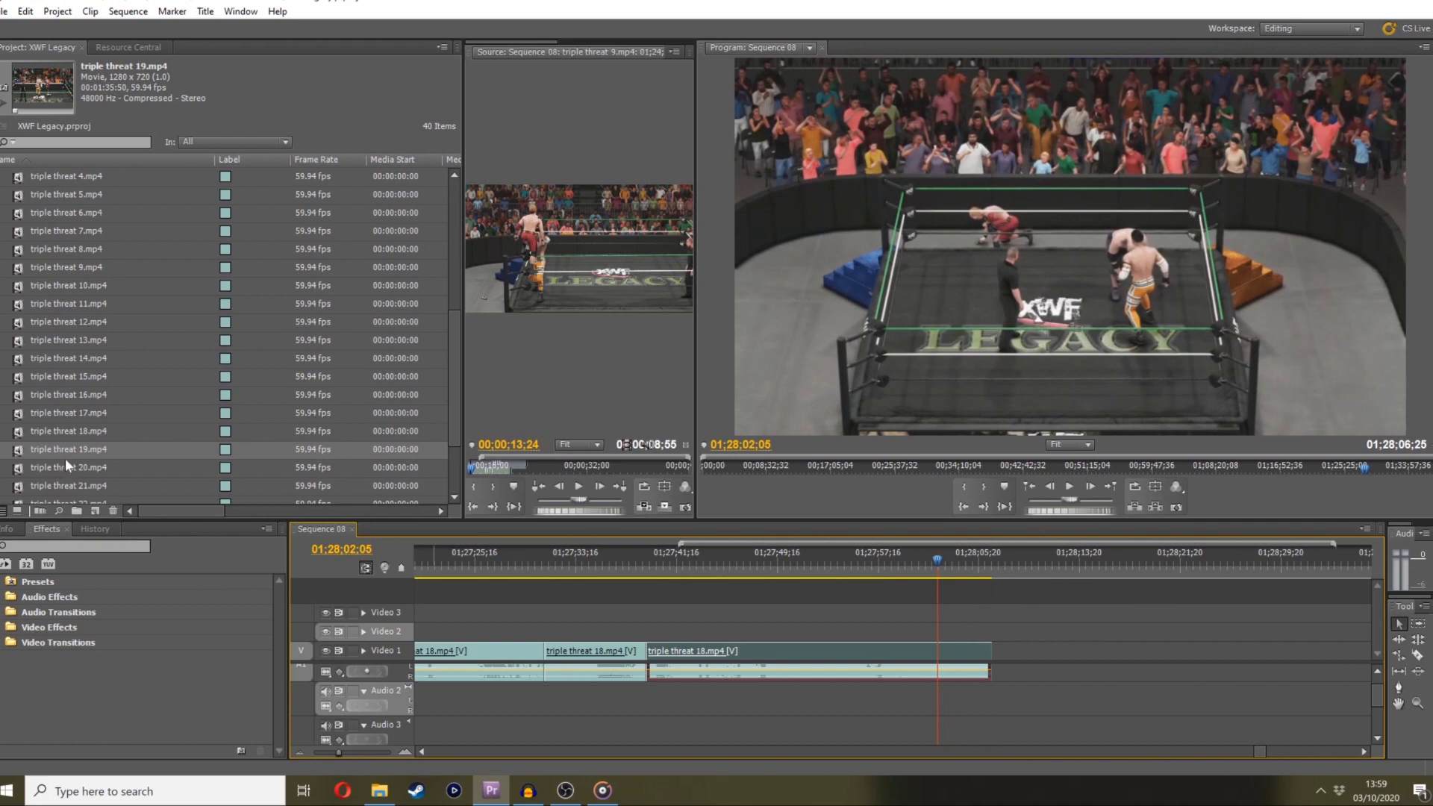
drag(65, 449, 1023, 648)
drag(1029, 570, 1296, 496)
click(1363, 750)
click(1363, 751)
click(1364, 751)
drag(1041, 586, 1133, 531)
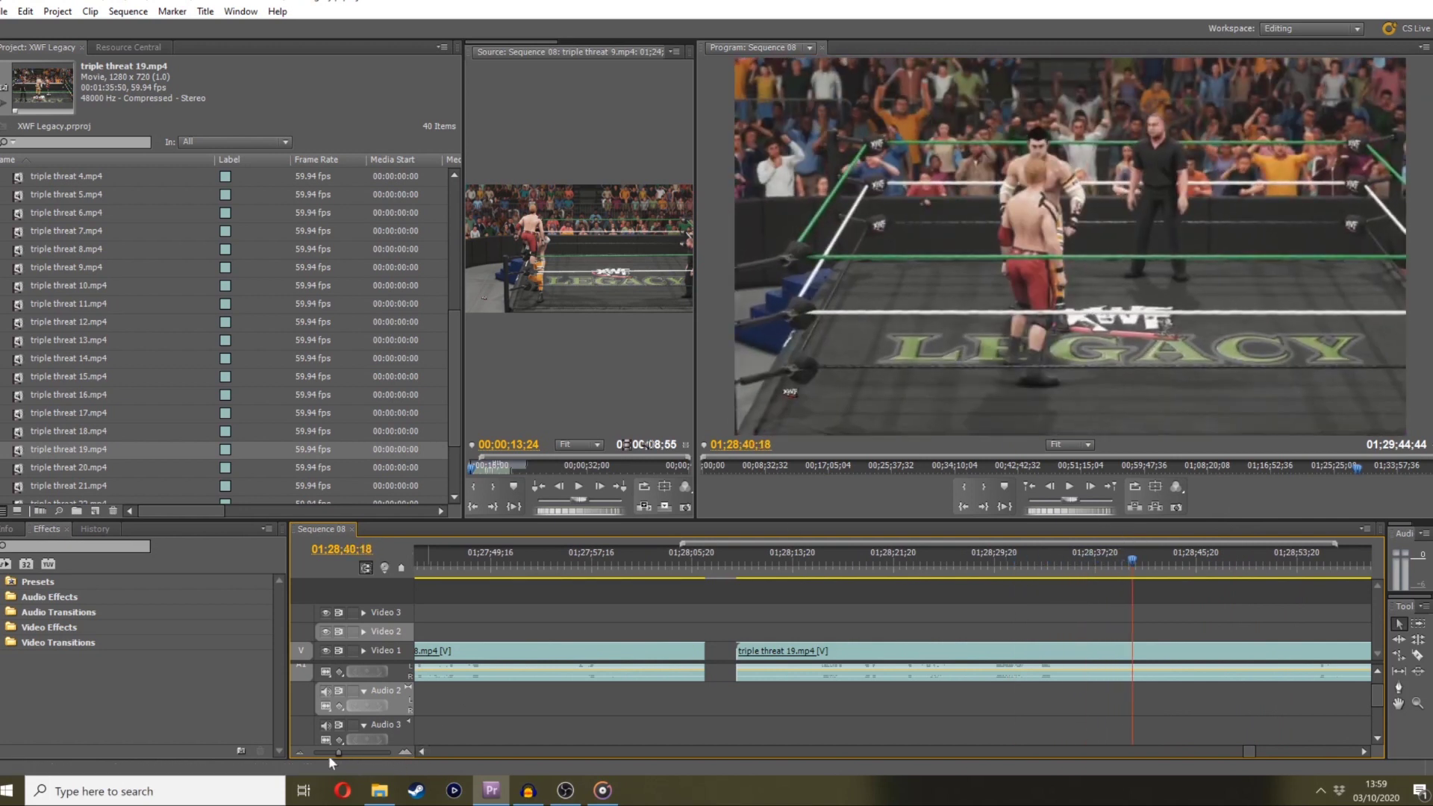
drag(330, 752, 337, 751)
click(913, 553)
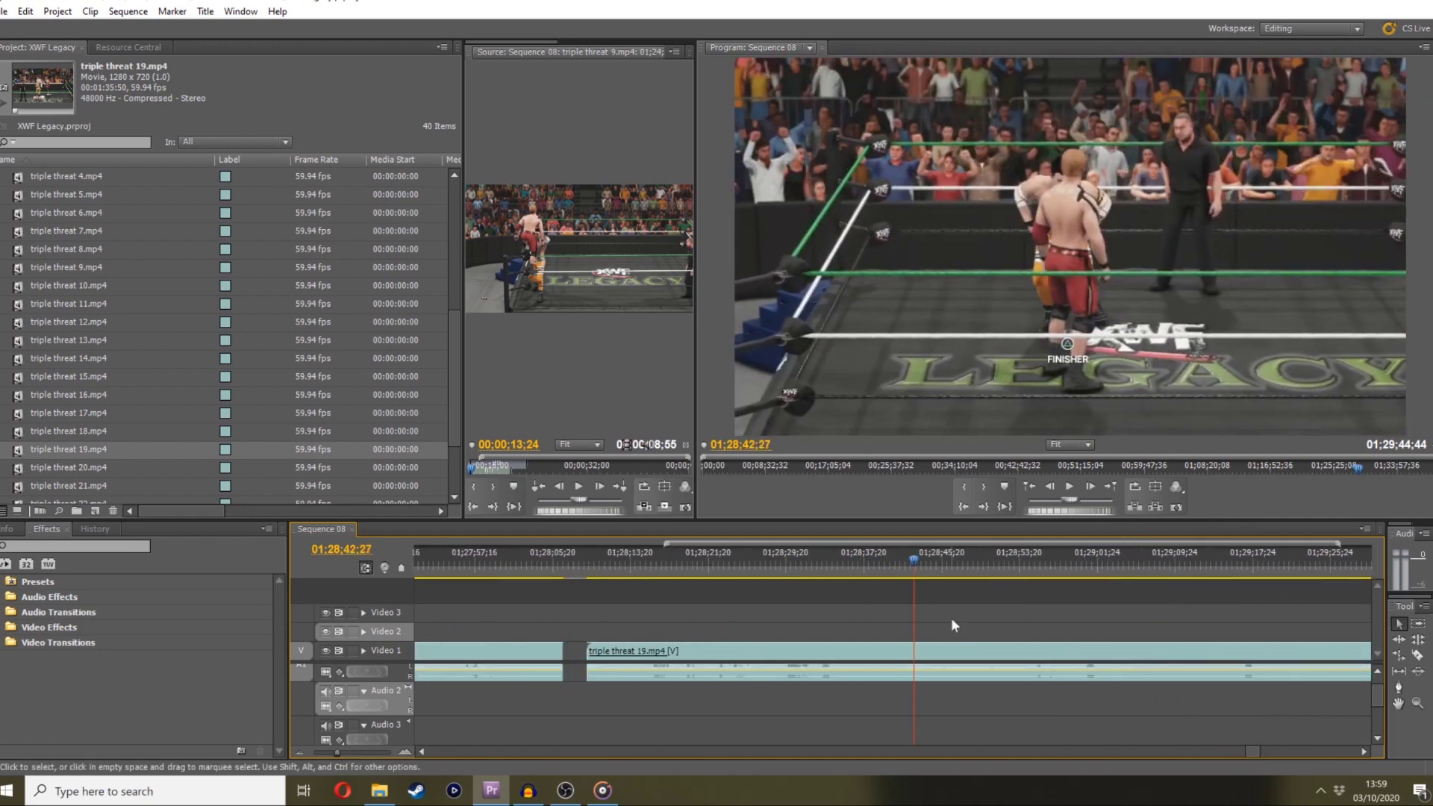
drag(931, 557, 1108, 516)
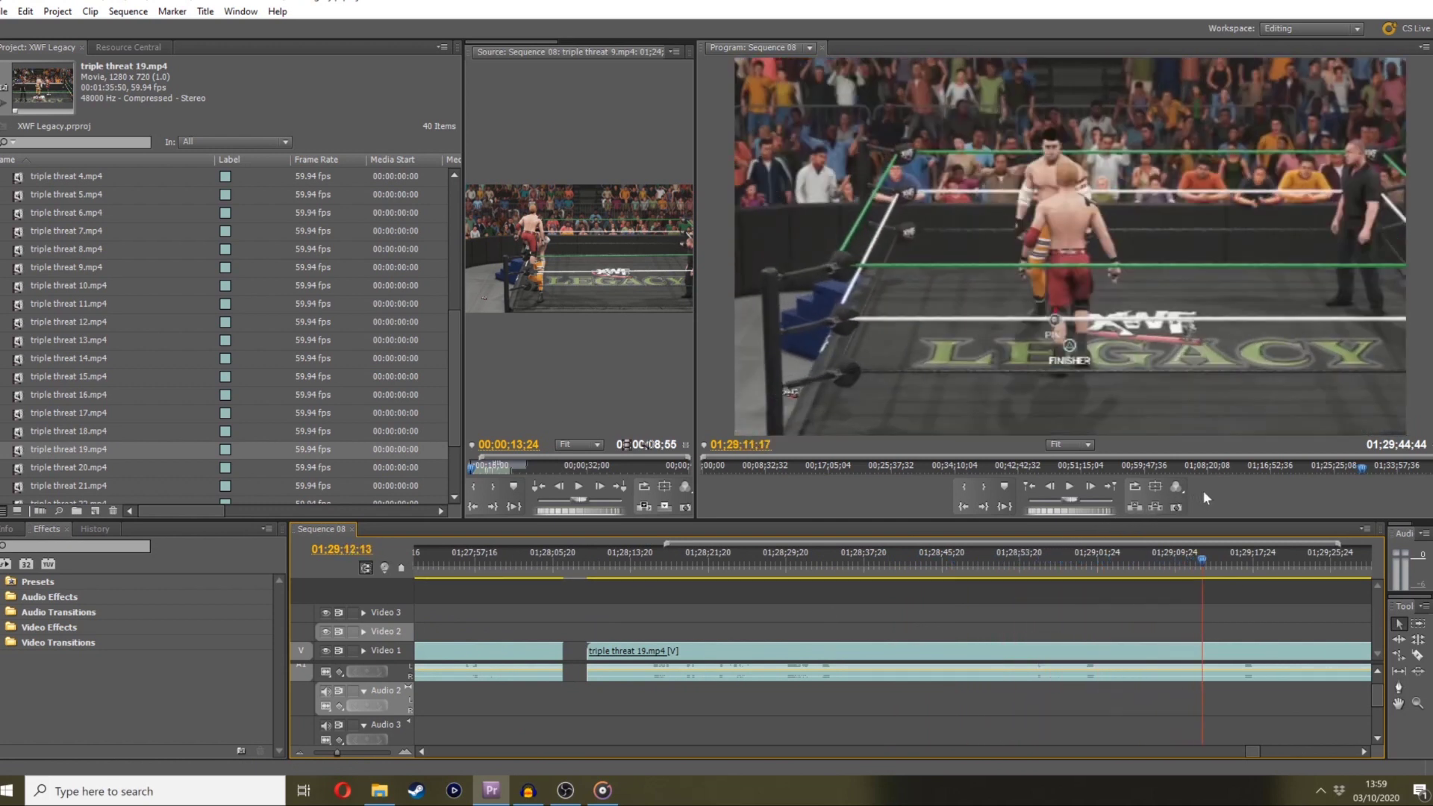
click(339, 741)
mouse_move(336, 752)
mouse_down()
mouse_move(322, 754)
mouse_move(334, 752)
mouse_up()
click(914, 563)
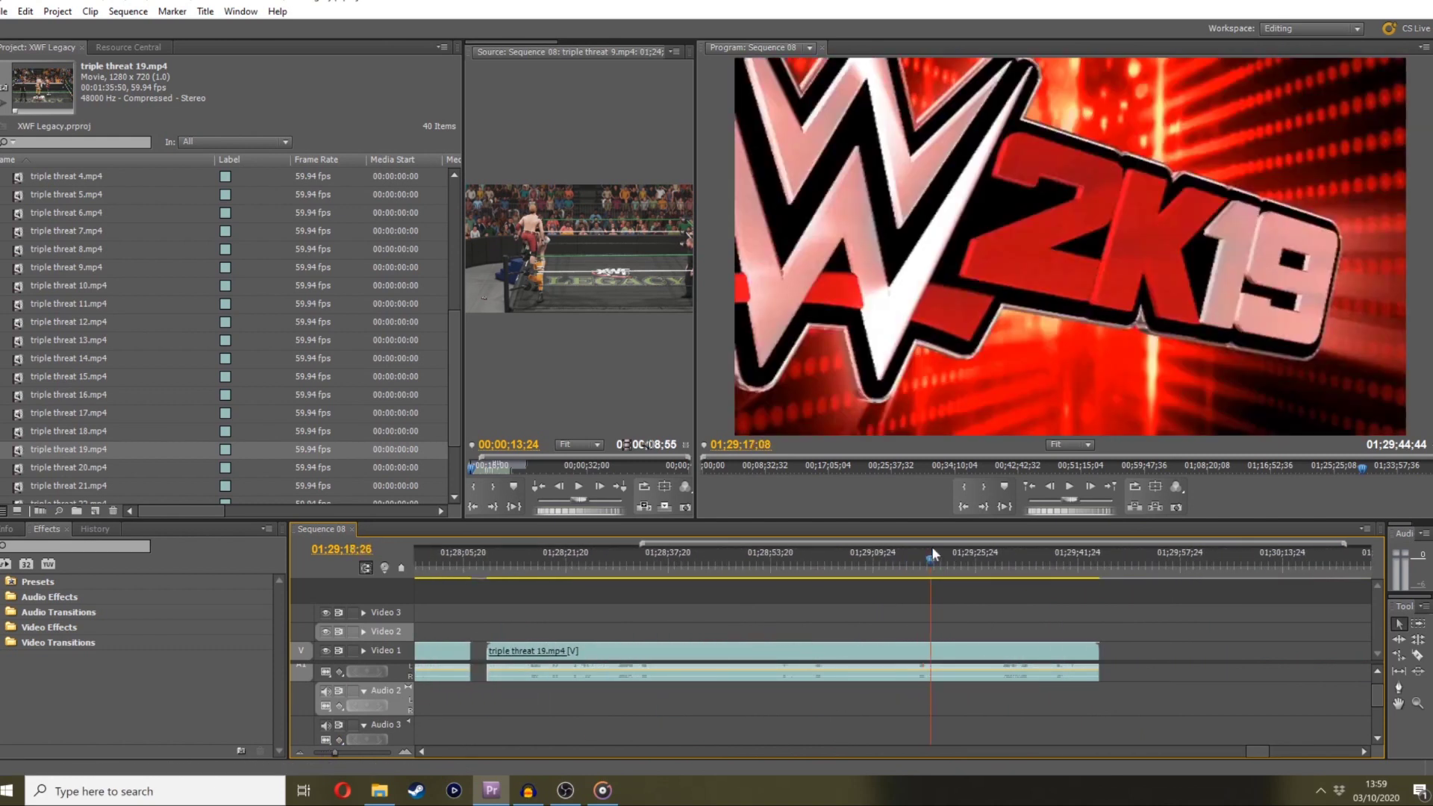
drag(962, 556, 1072, 543)
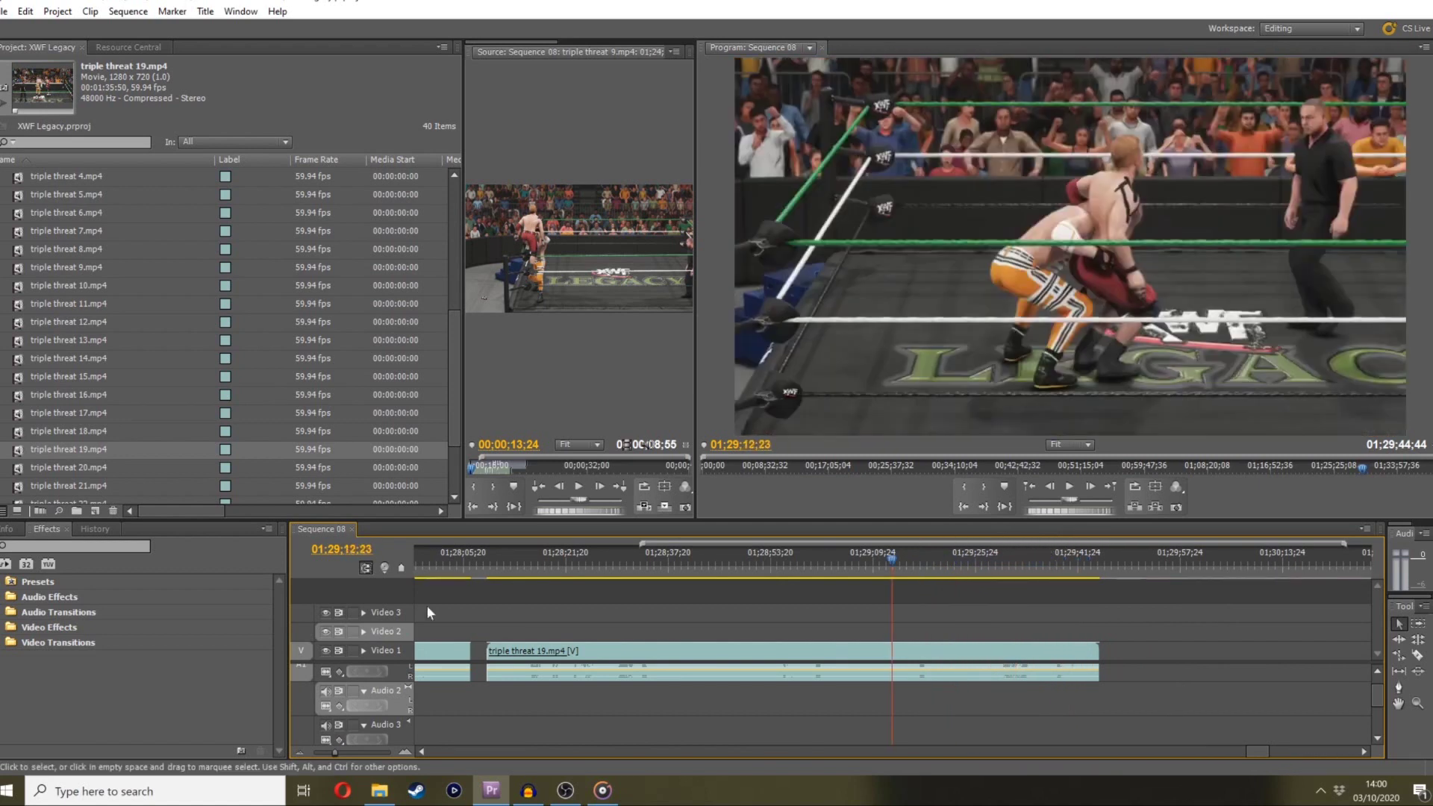
click(436, 572)
drag(404, 584, 570, 582)
drag(334, 752, 333, 750)
click(677, 558)
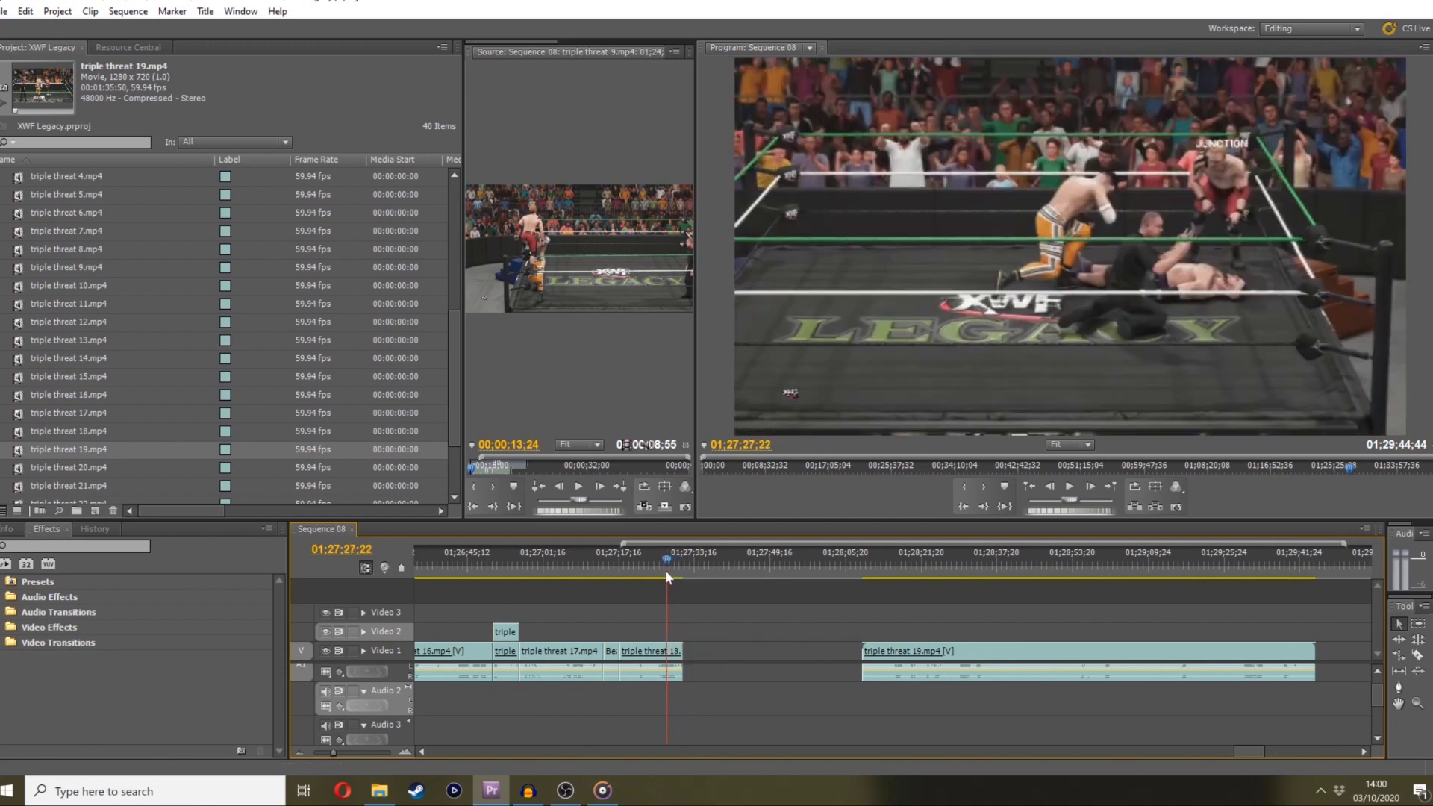
Move Bear commentary cuts.mp4 down to Video 1, unlink its audio, and extend the audio to match
key(space)
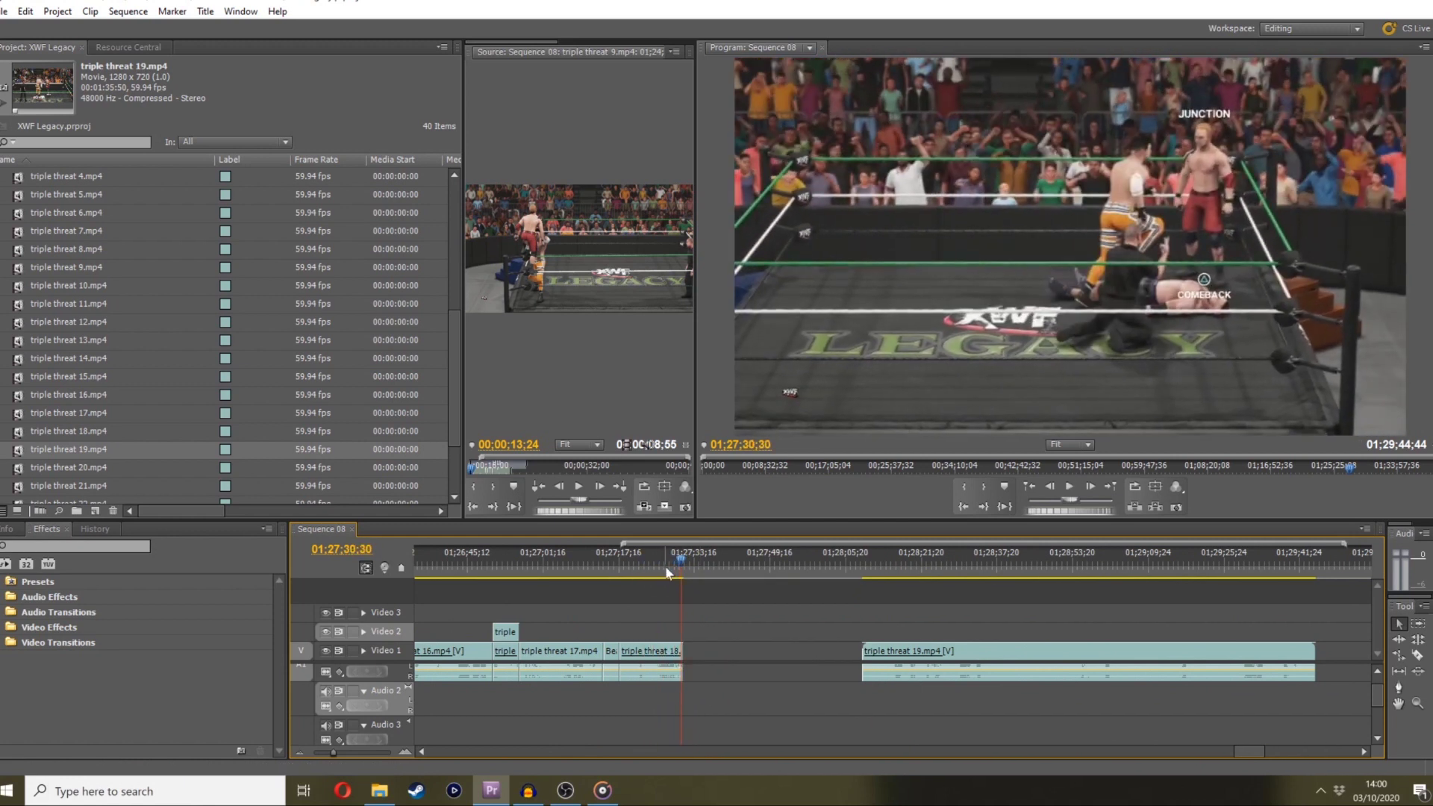
click(1006, 506)
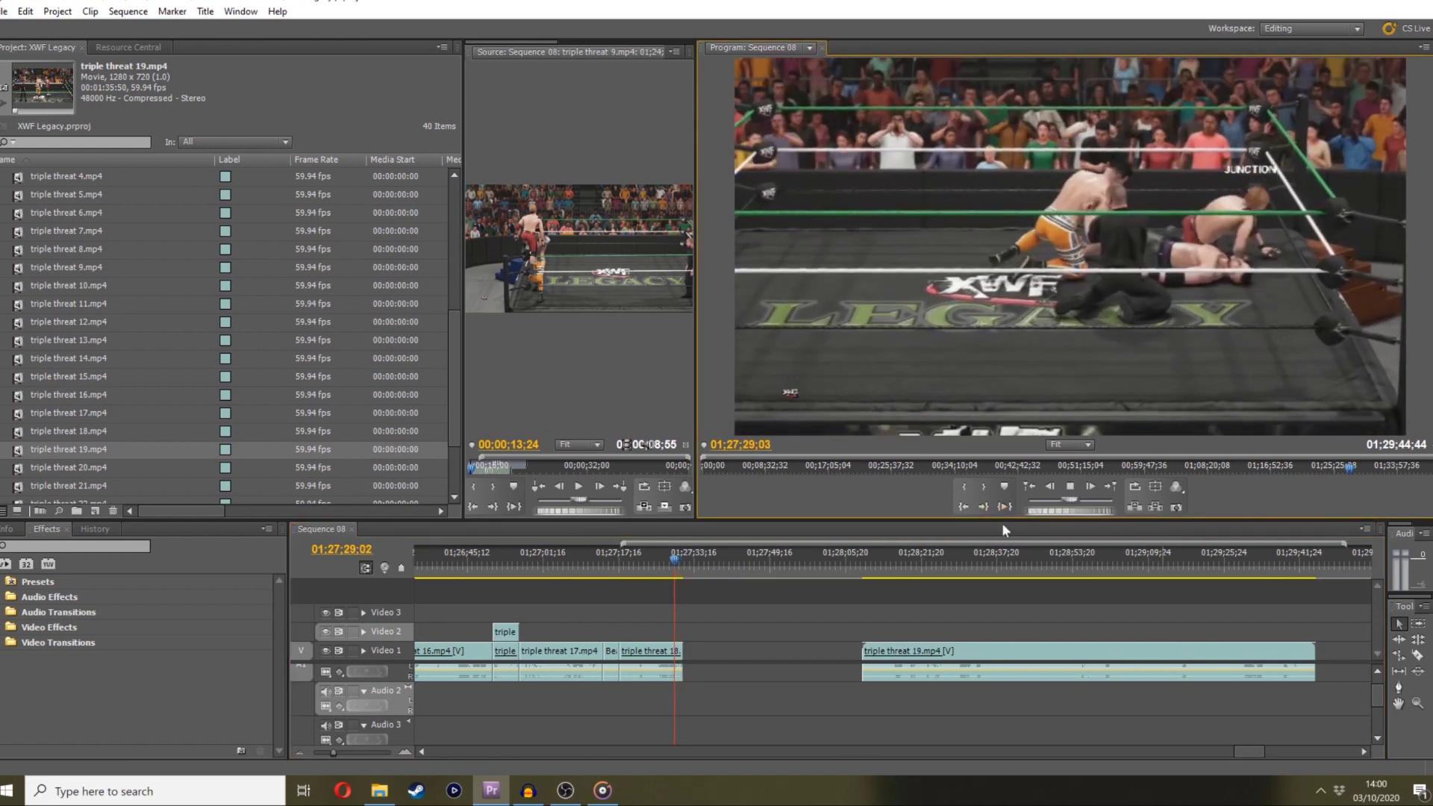
key(space)
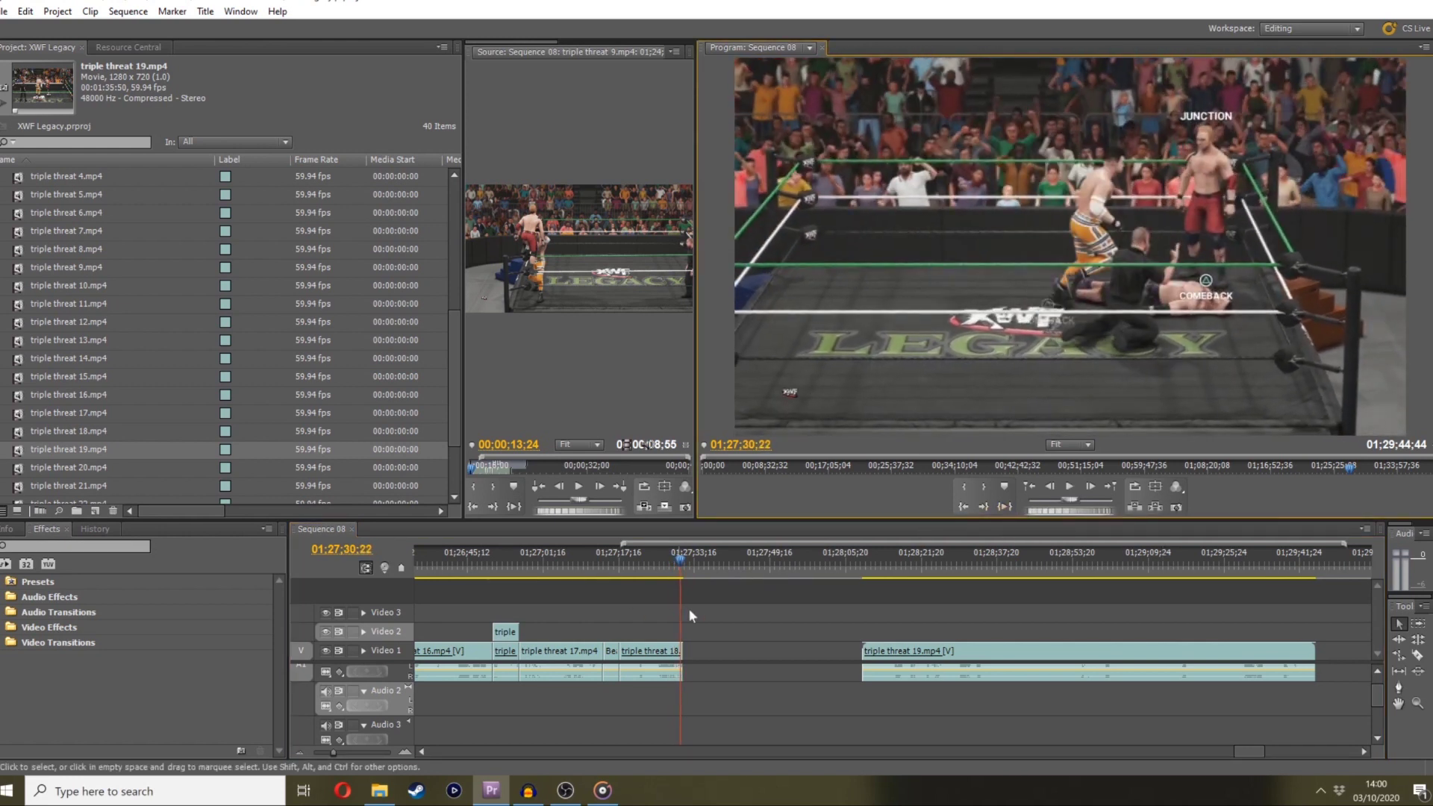
drag(333, 753, 330, 755)
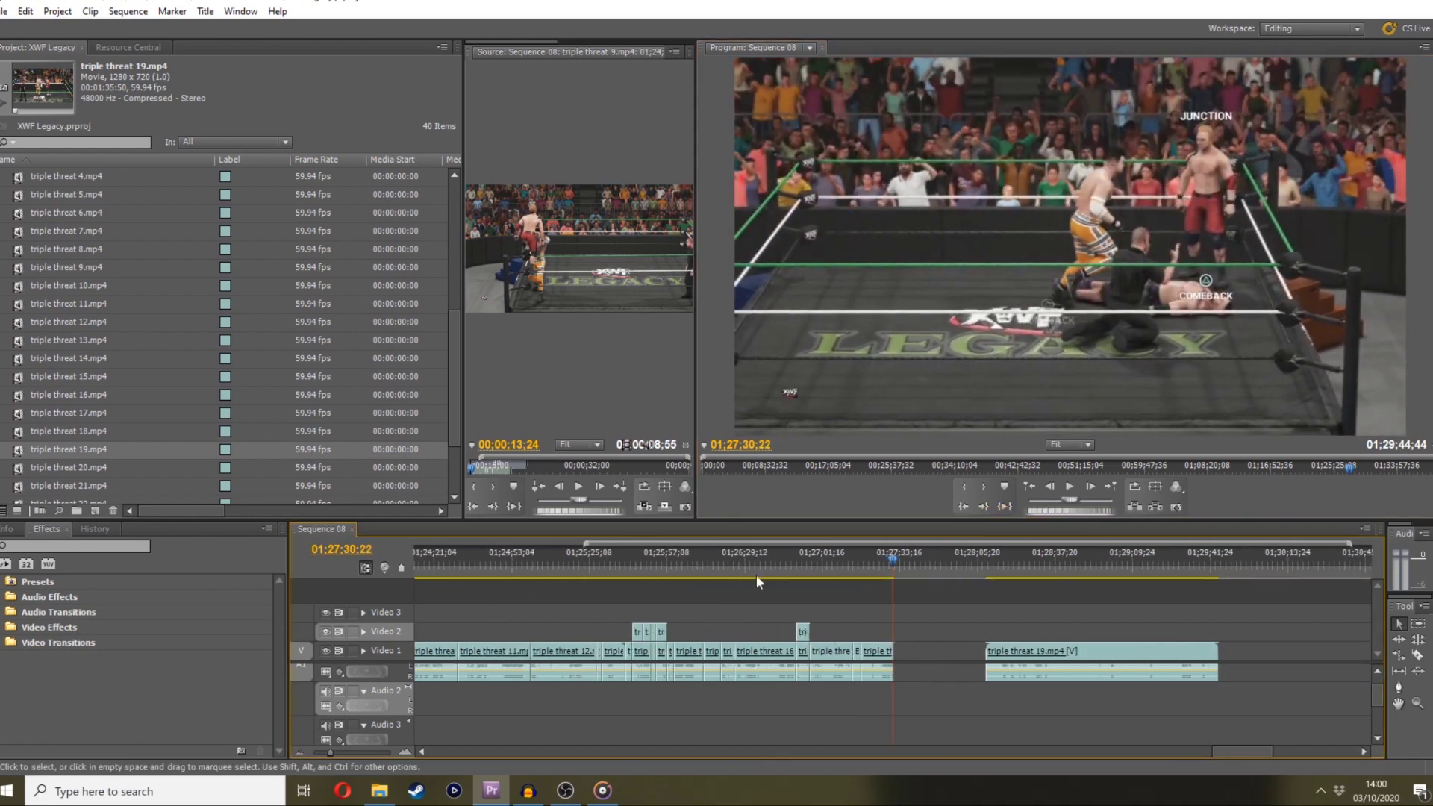
drag(771, 561, 856, 573)
click(897, 567)
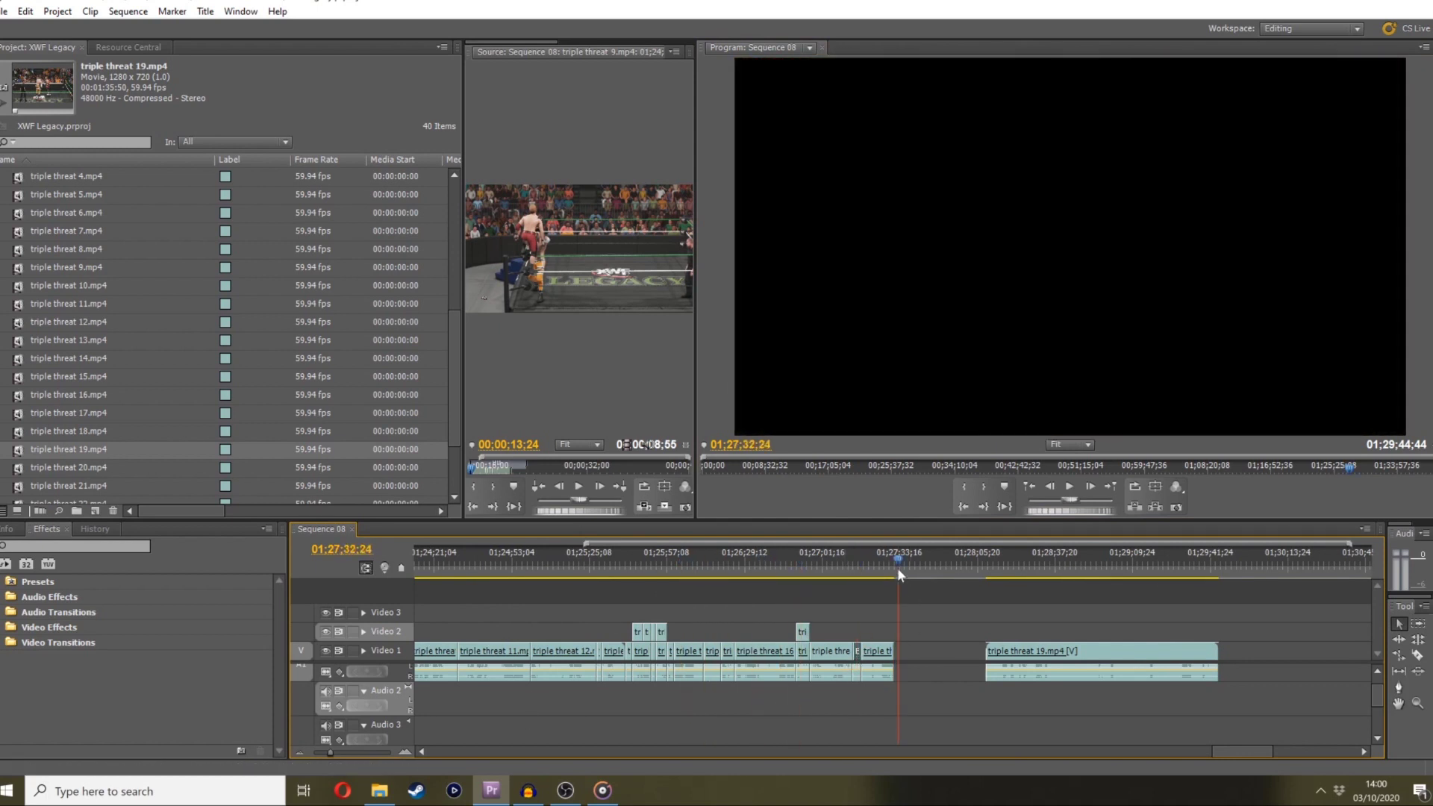
drag(333, 751, 364, 759)
drag(571, 660, 532, 653)
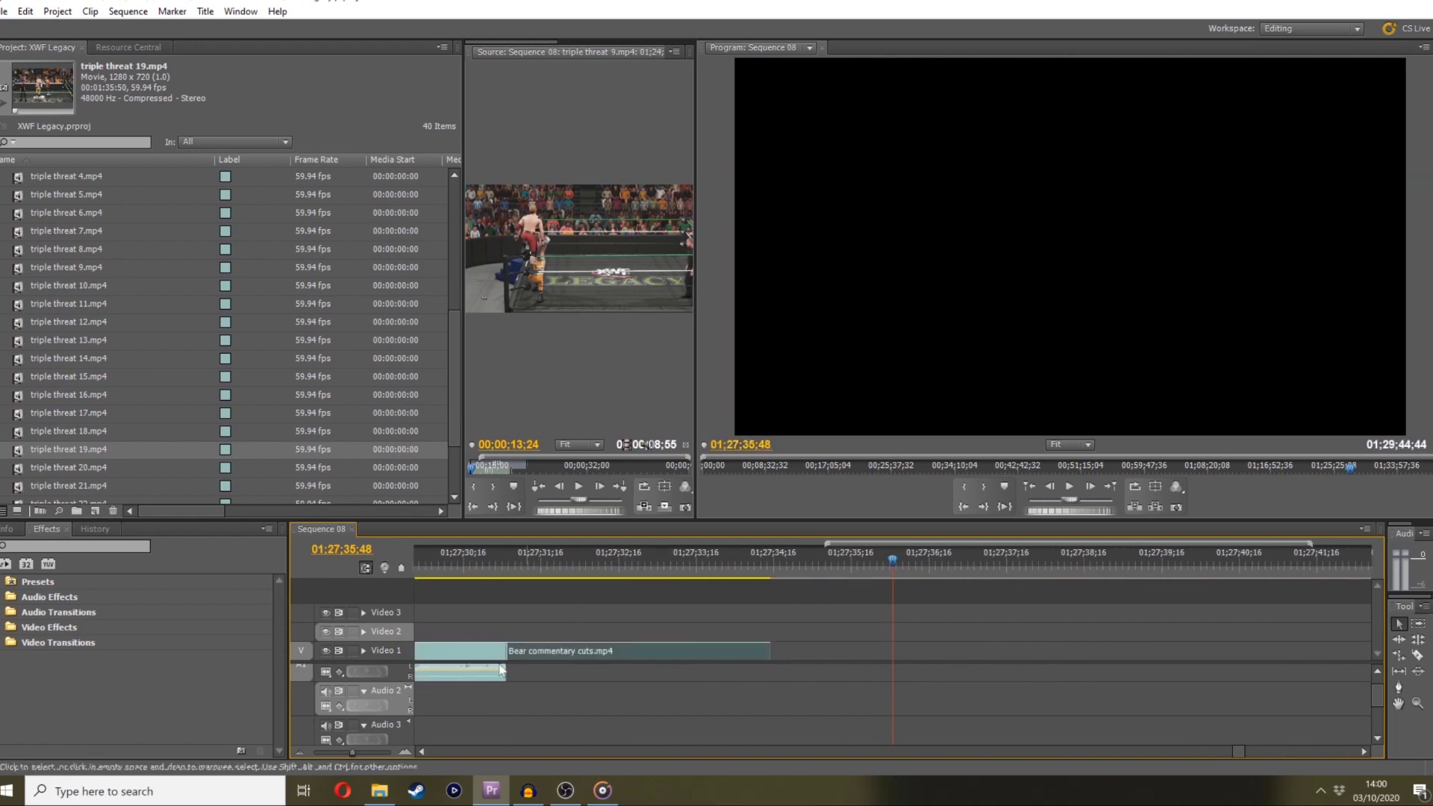
right_click(532, 653)
click(532, 239)
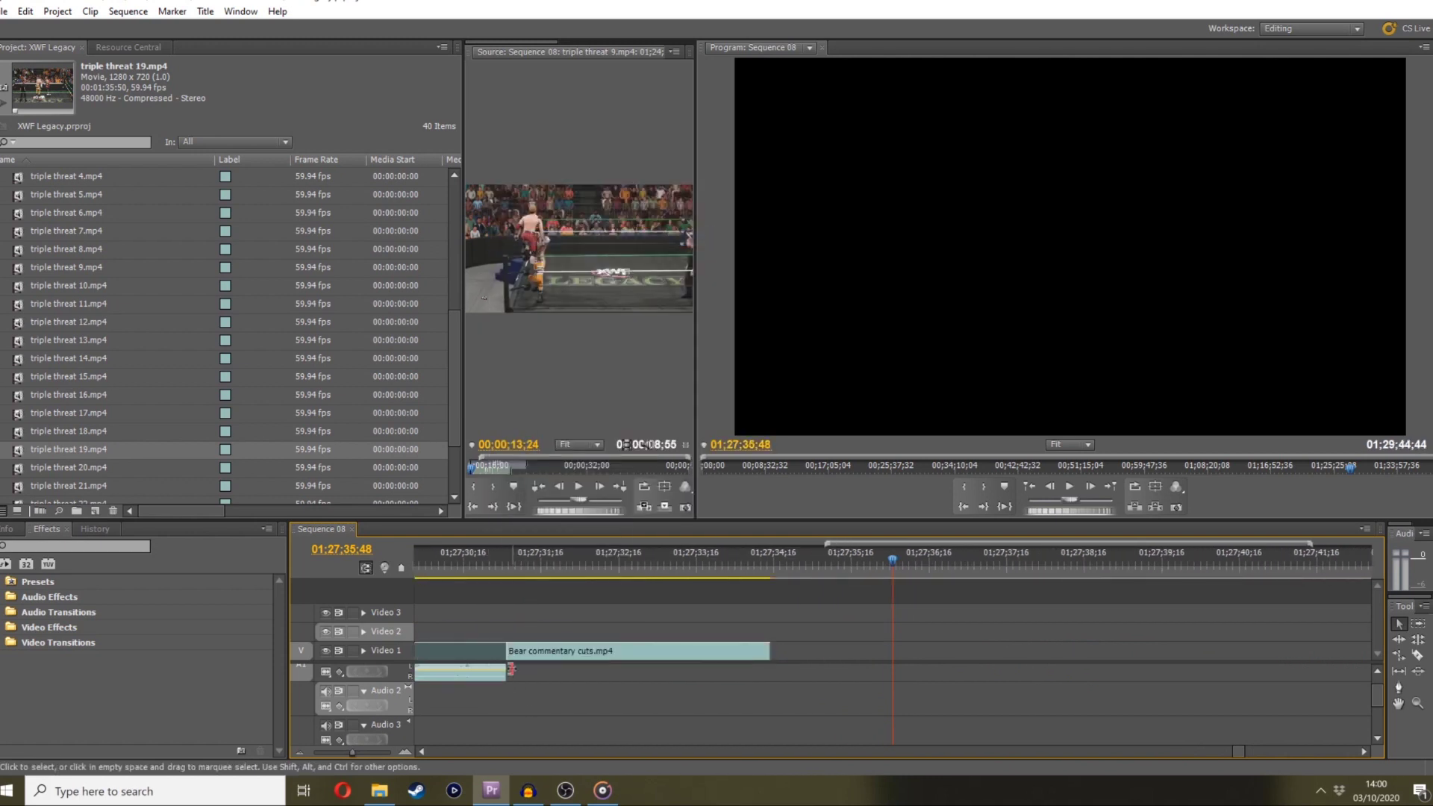
drag(770, 658, 770, 658)
drag(524, 555, 489, 559)
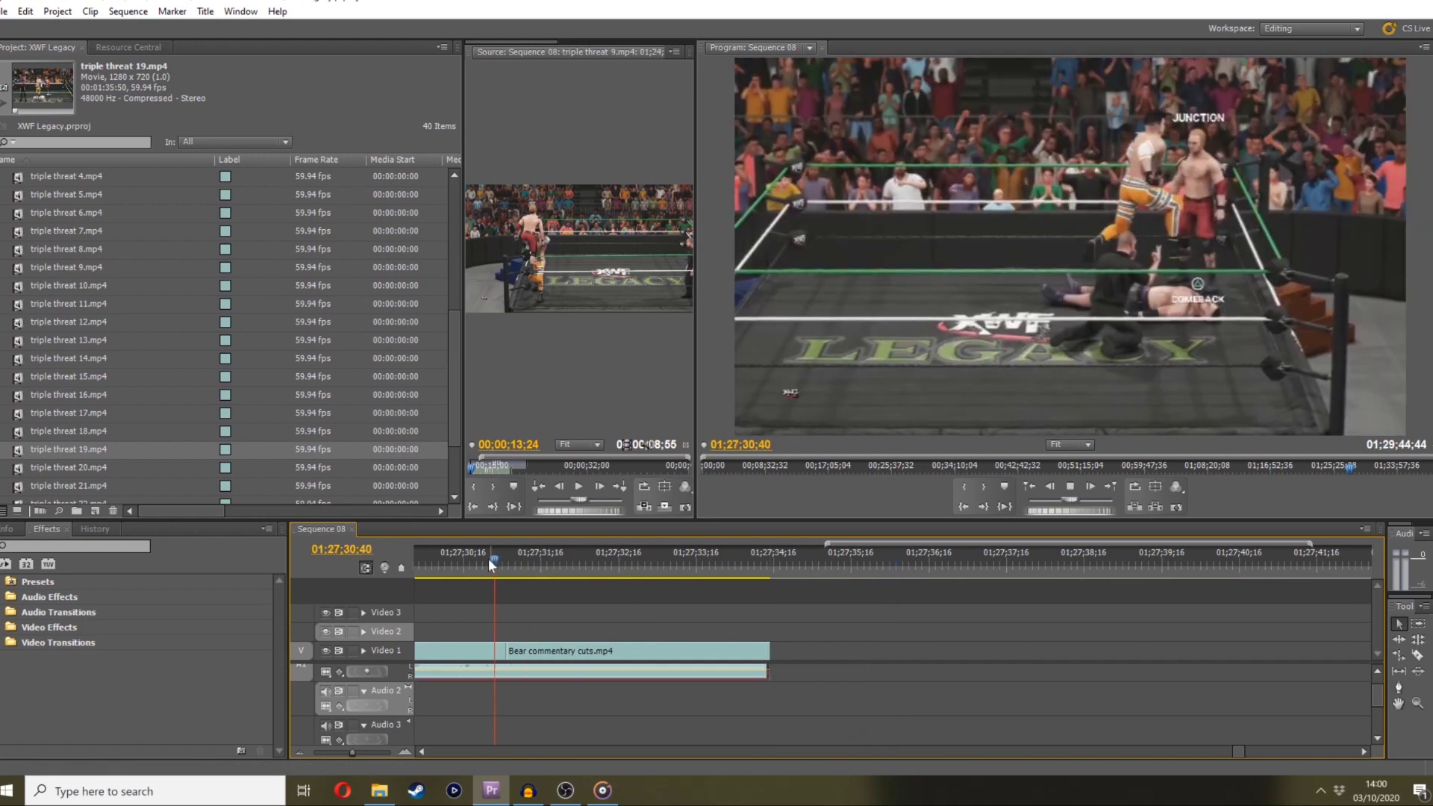
Slide triple threat 19.mp4 left against the Bear commentary clip and trim off its opening
key(space)
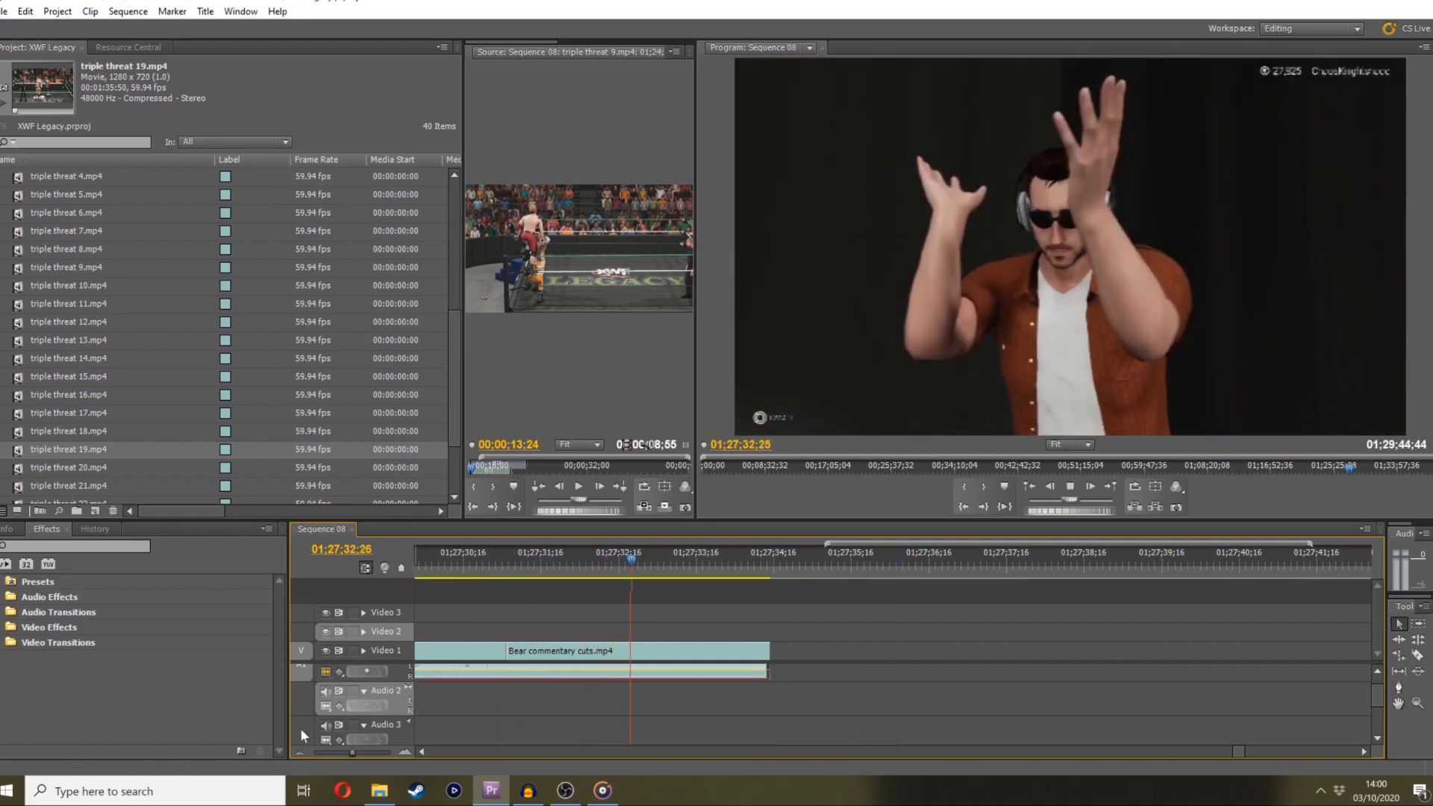
drag(352, 752, 338, 749)
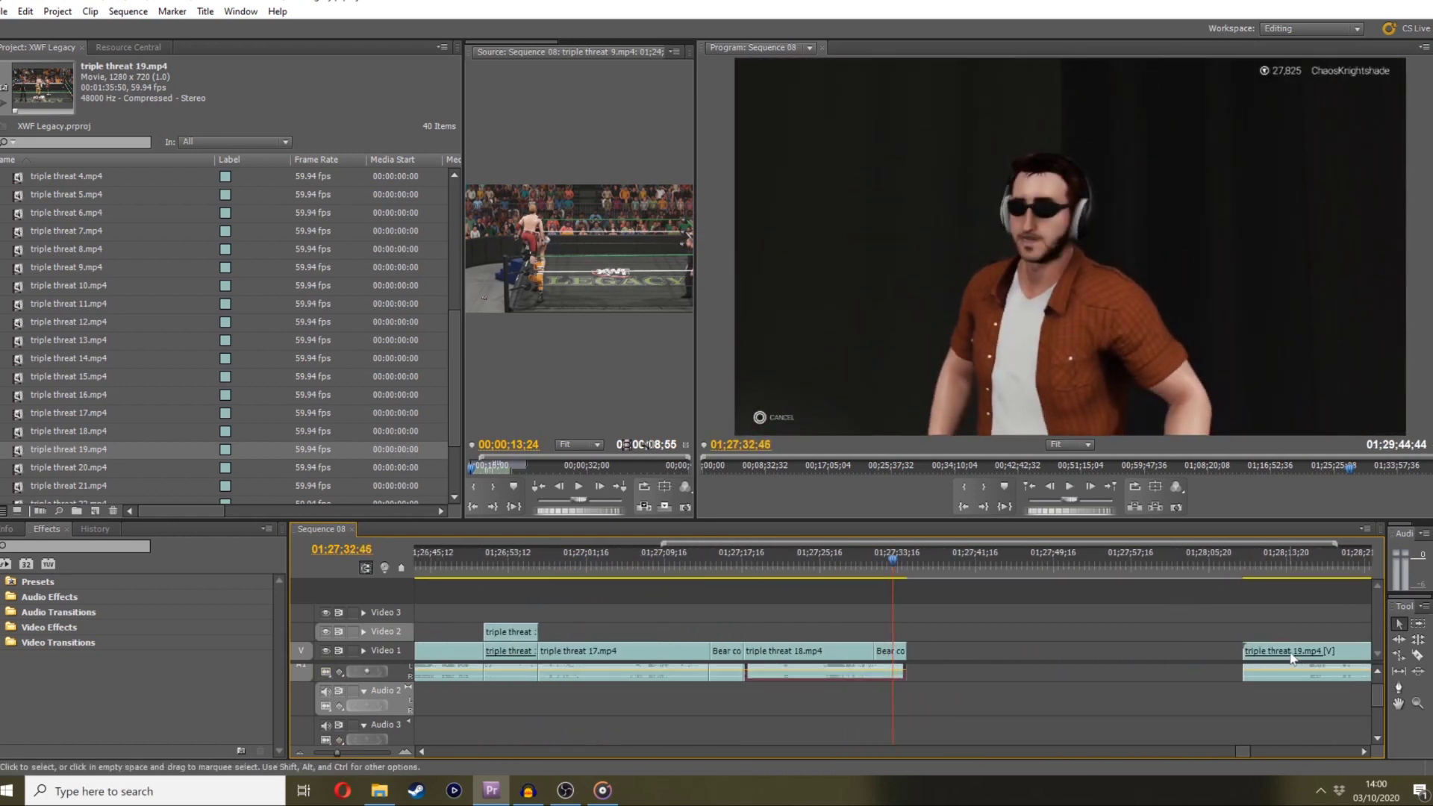
drag(1302, 662, 952, 660)
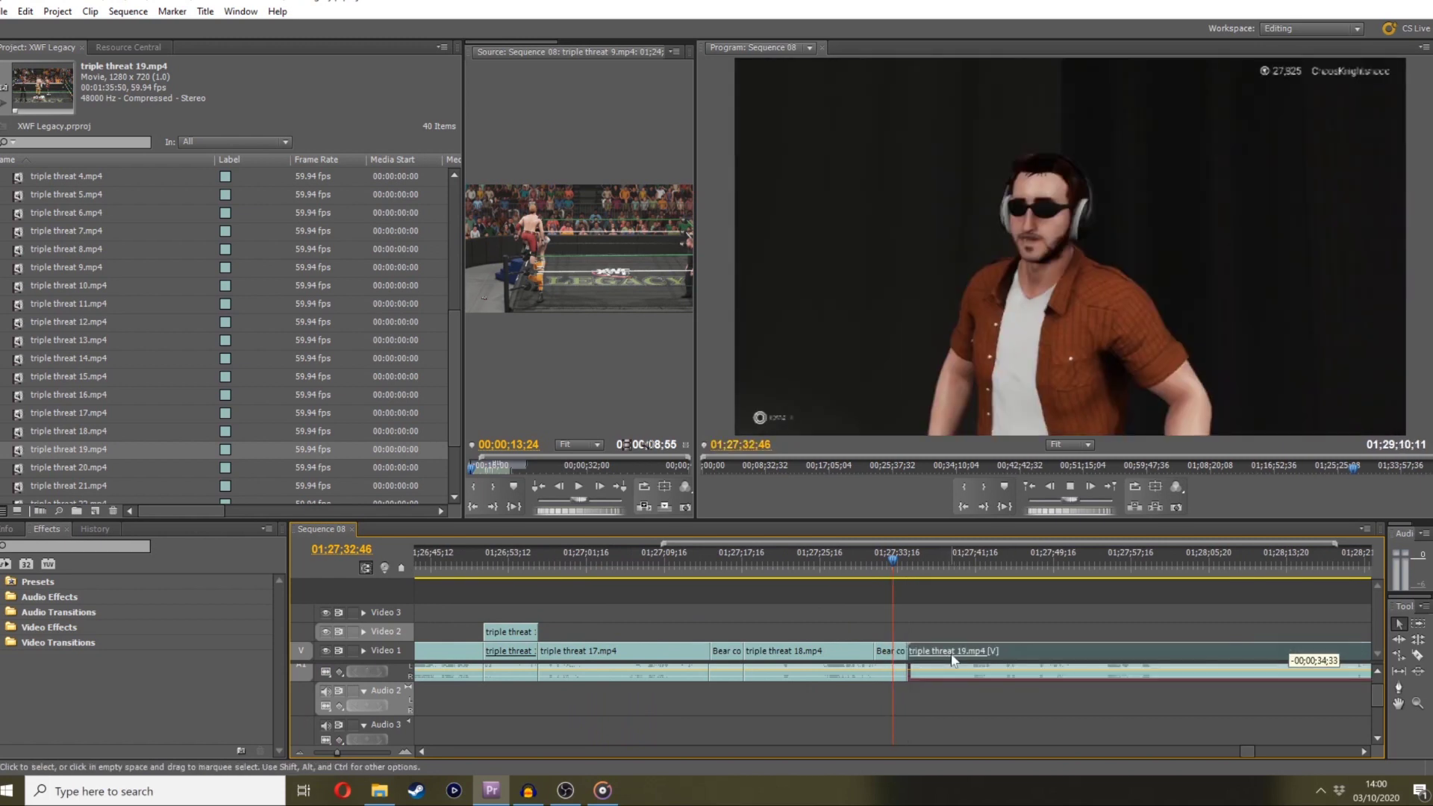
click(1364, 752)
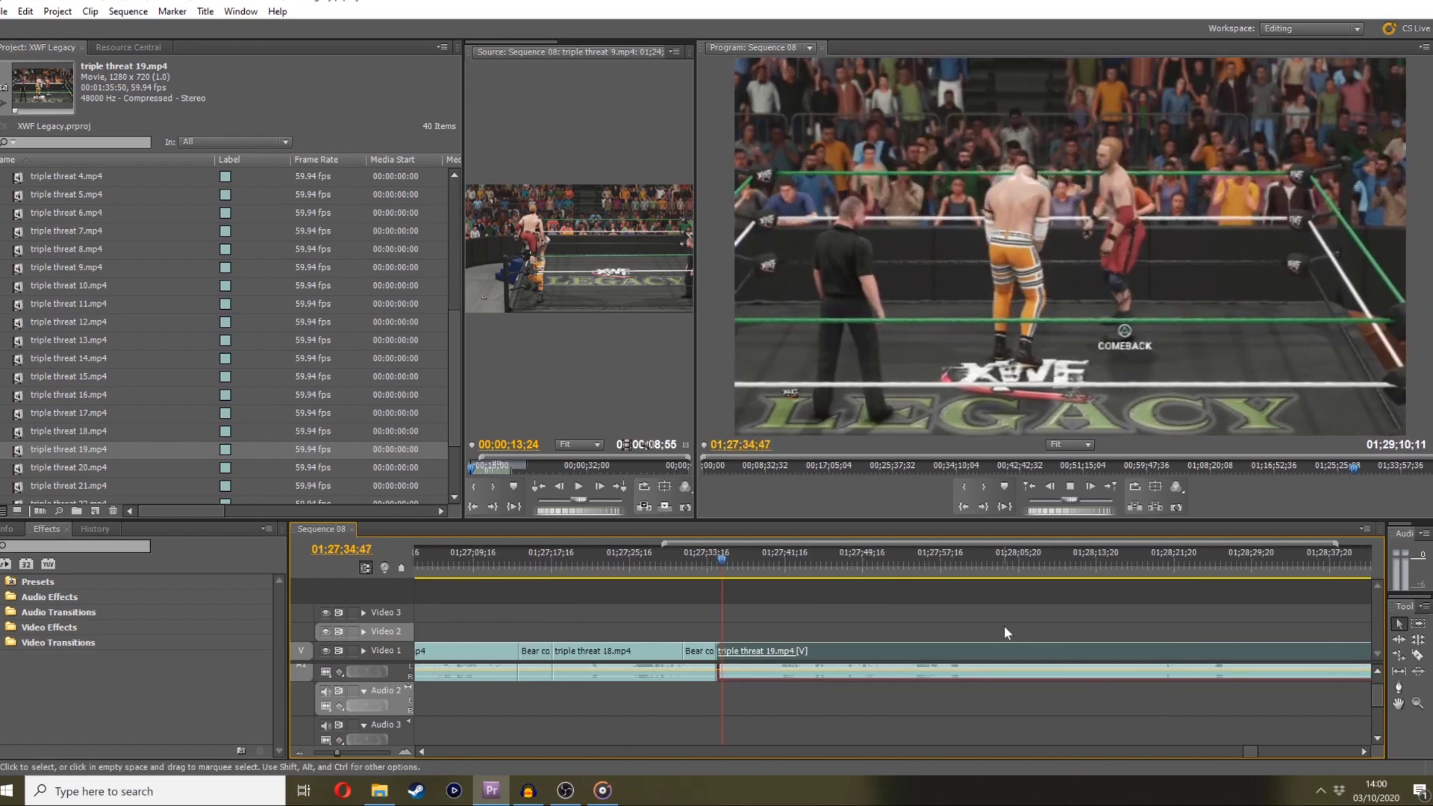
drag(717, 651, 768, 649)
click(704, 564)
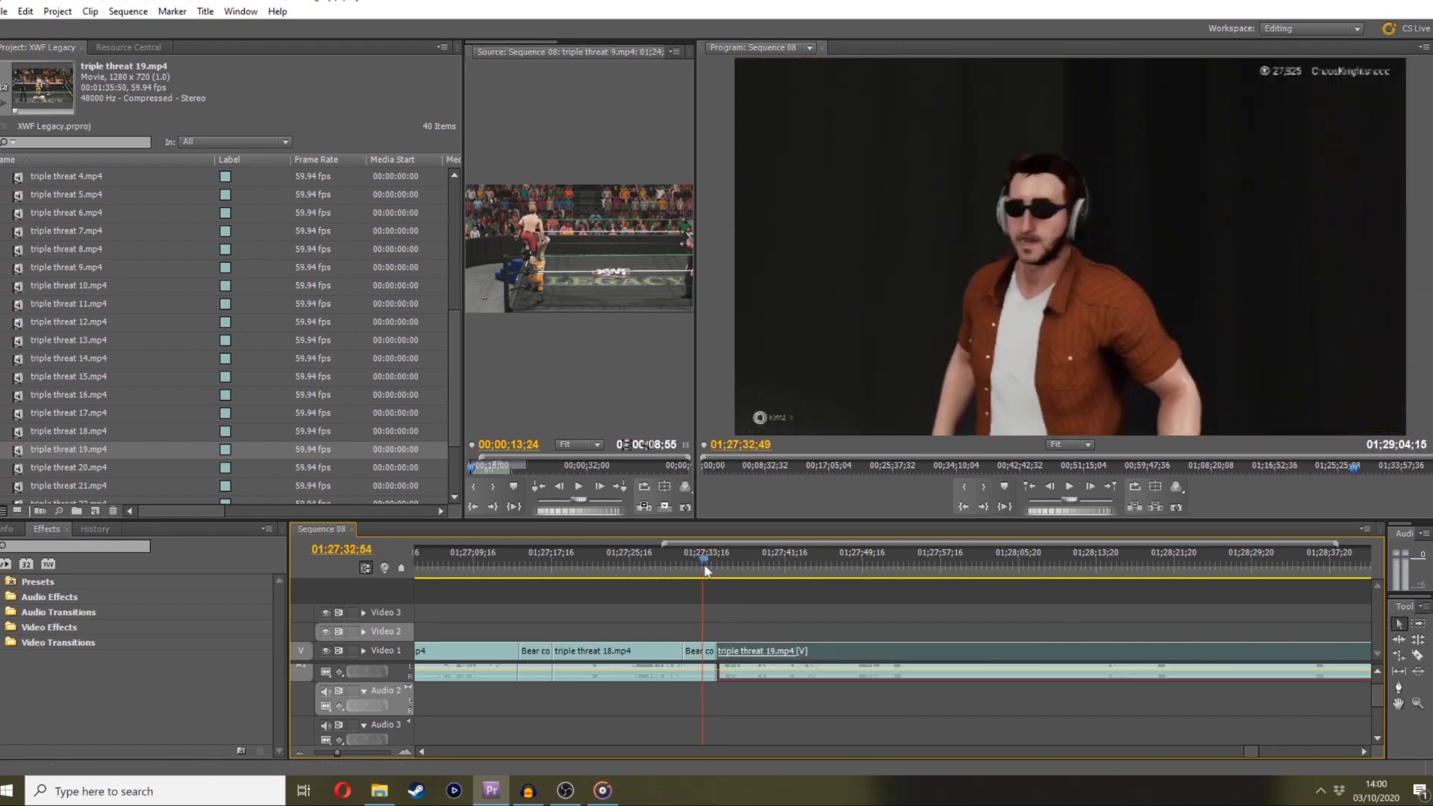
key(space)
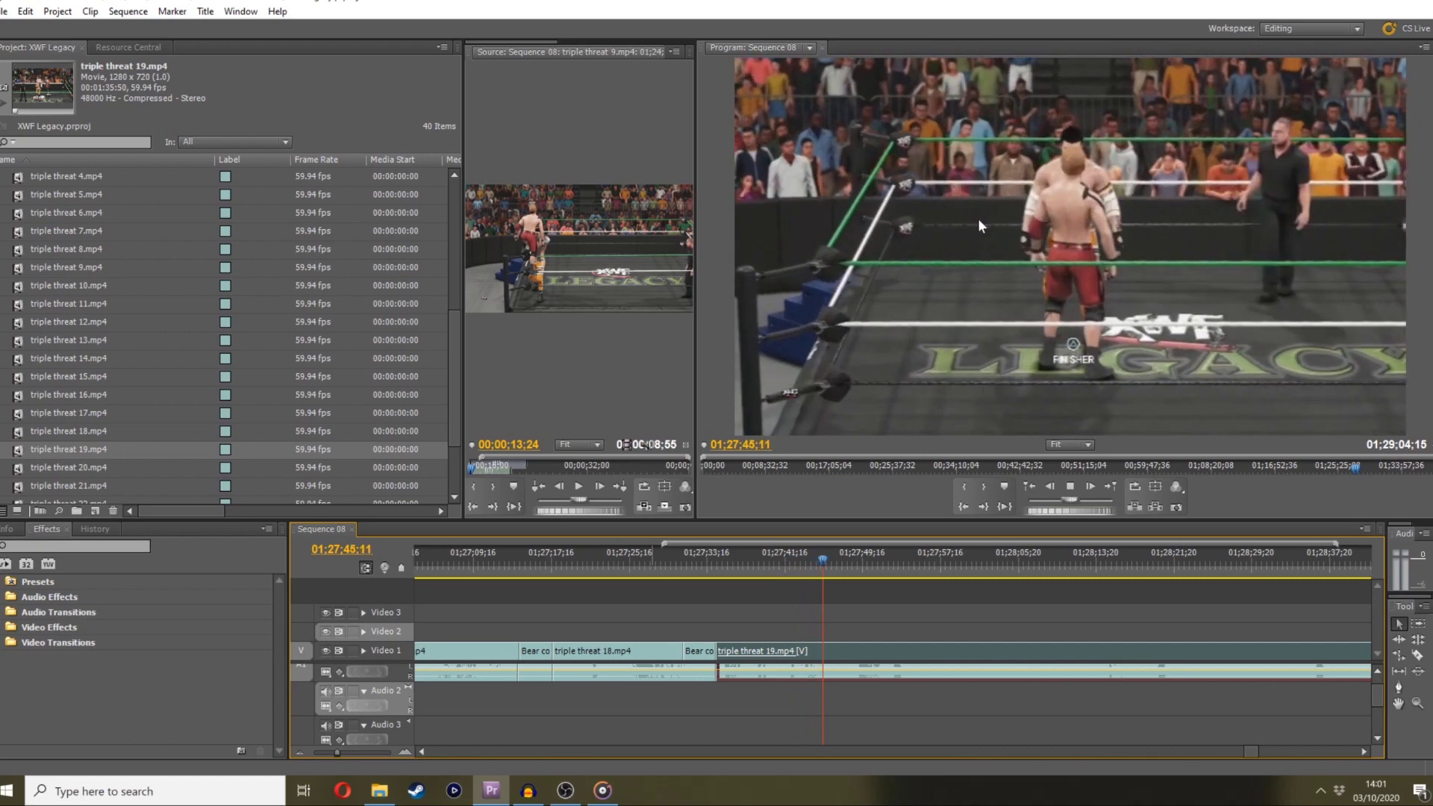
Razor-split triple threat 19.mp4 and slide the later piece left over the removed stretch
drag(866, 546, 722, 554)
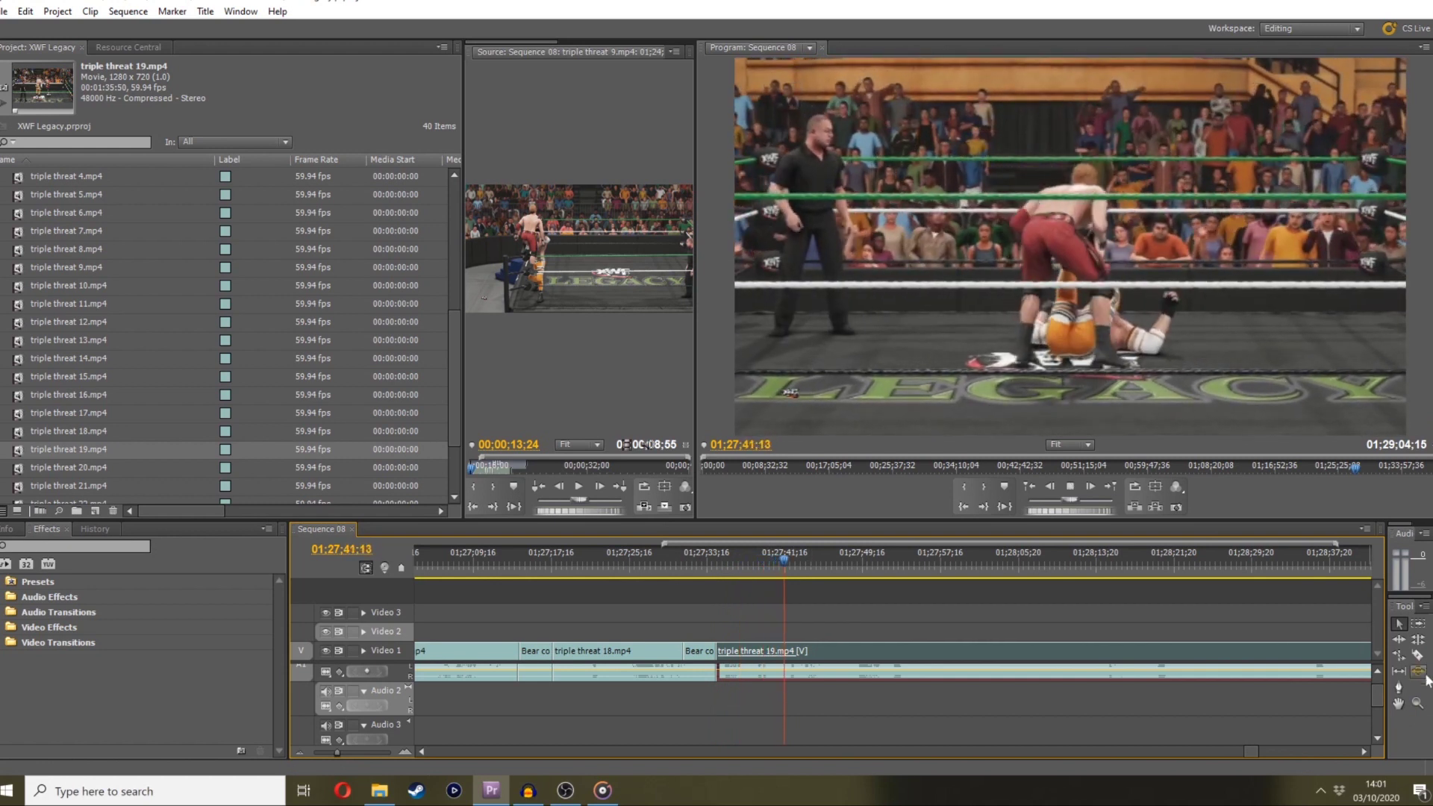
key(c)
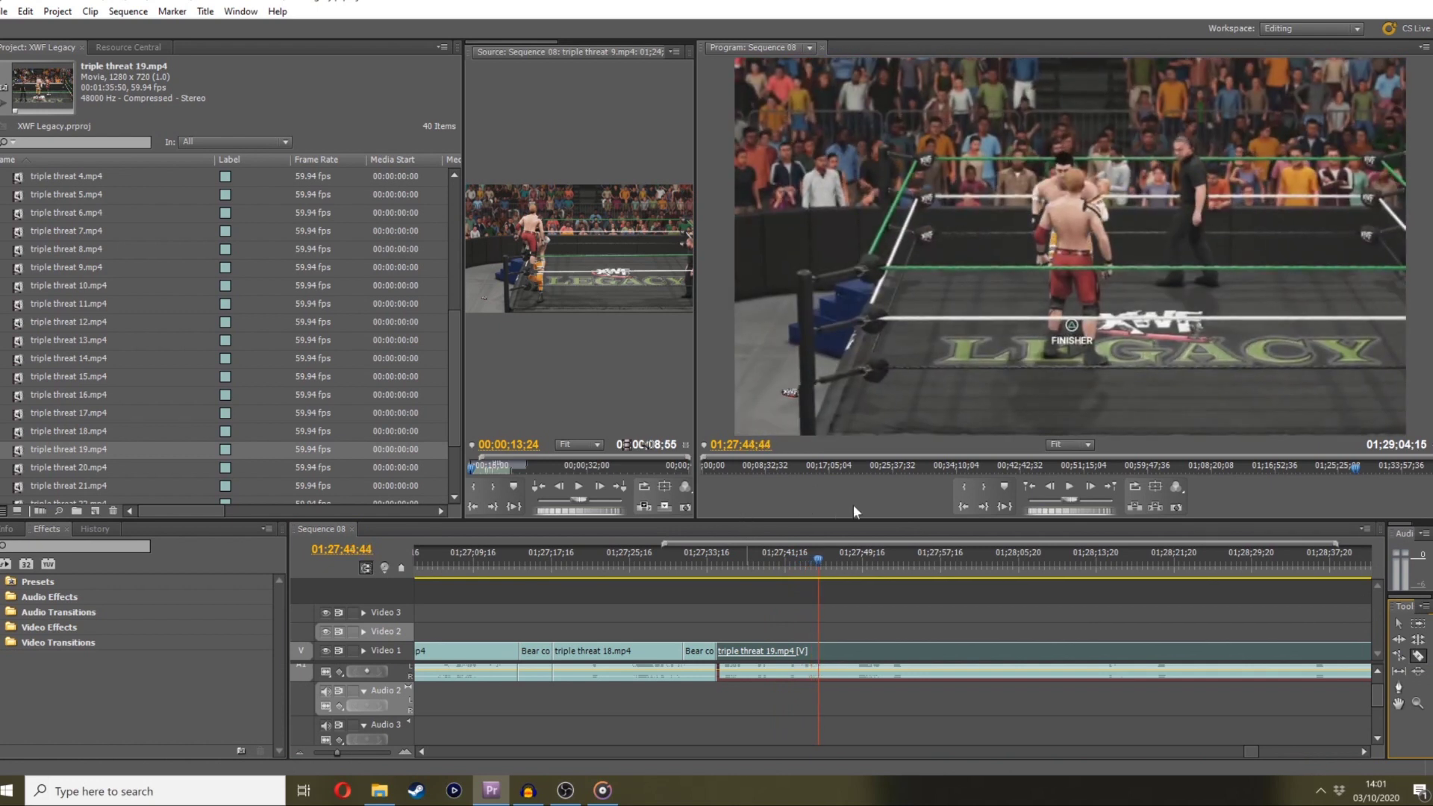
mouse_move(1077, 511)
mouse_down()
mouse_move(978, 530)
mouse_move(1069, 510)
mouse_up()
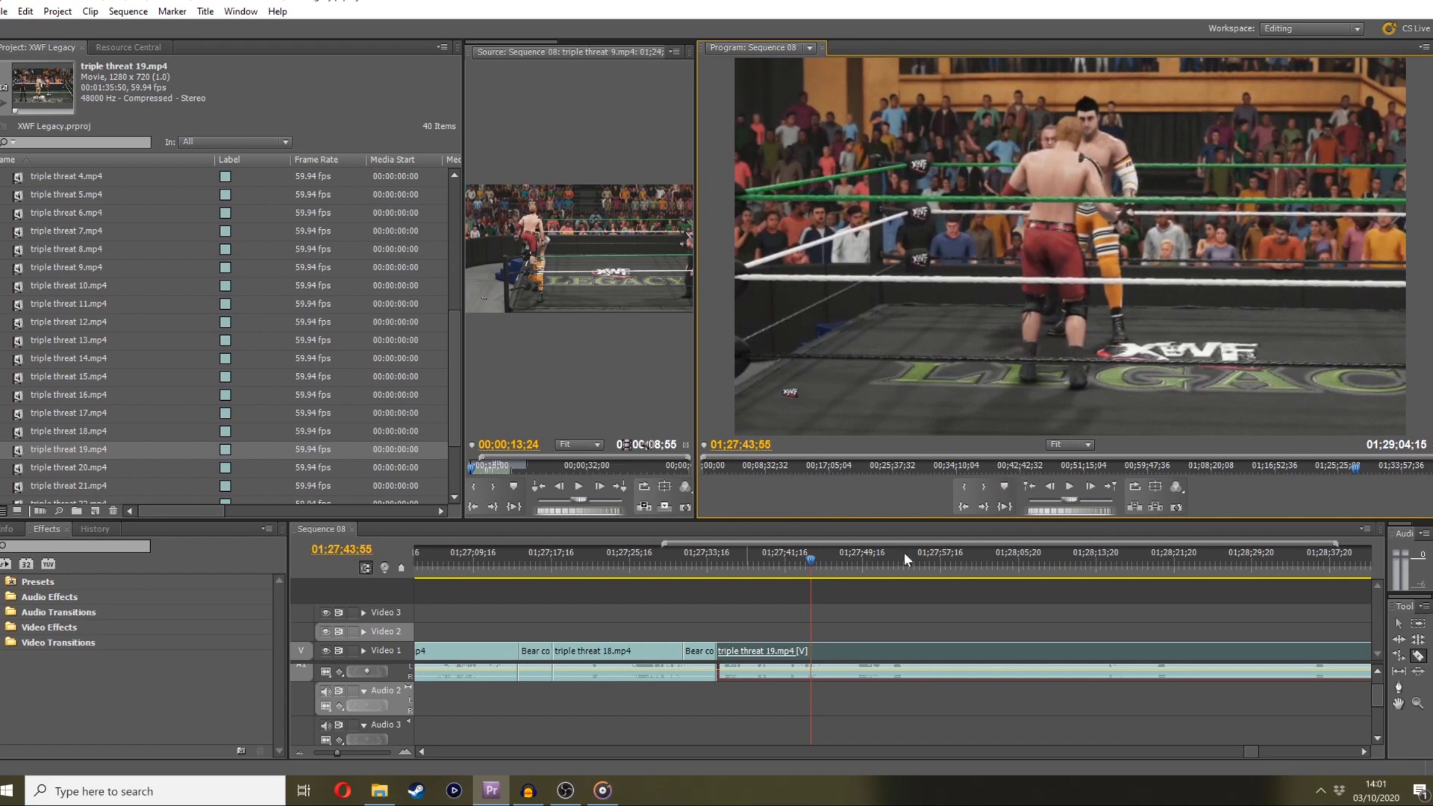
click(818, 647)
drag(810, 556, 993, 350)
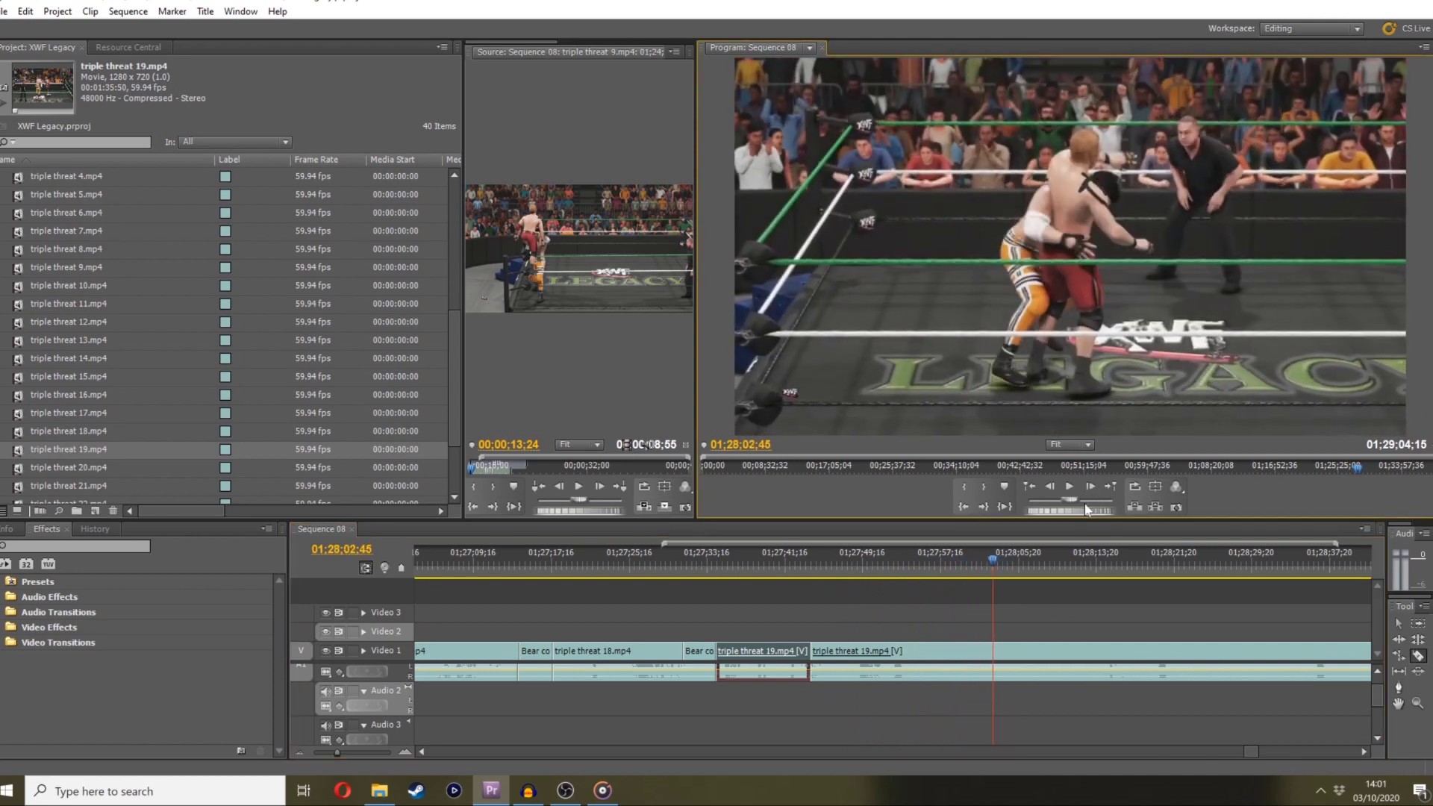
drag(1095, 514, 1053, 490)
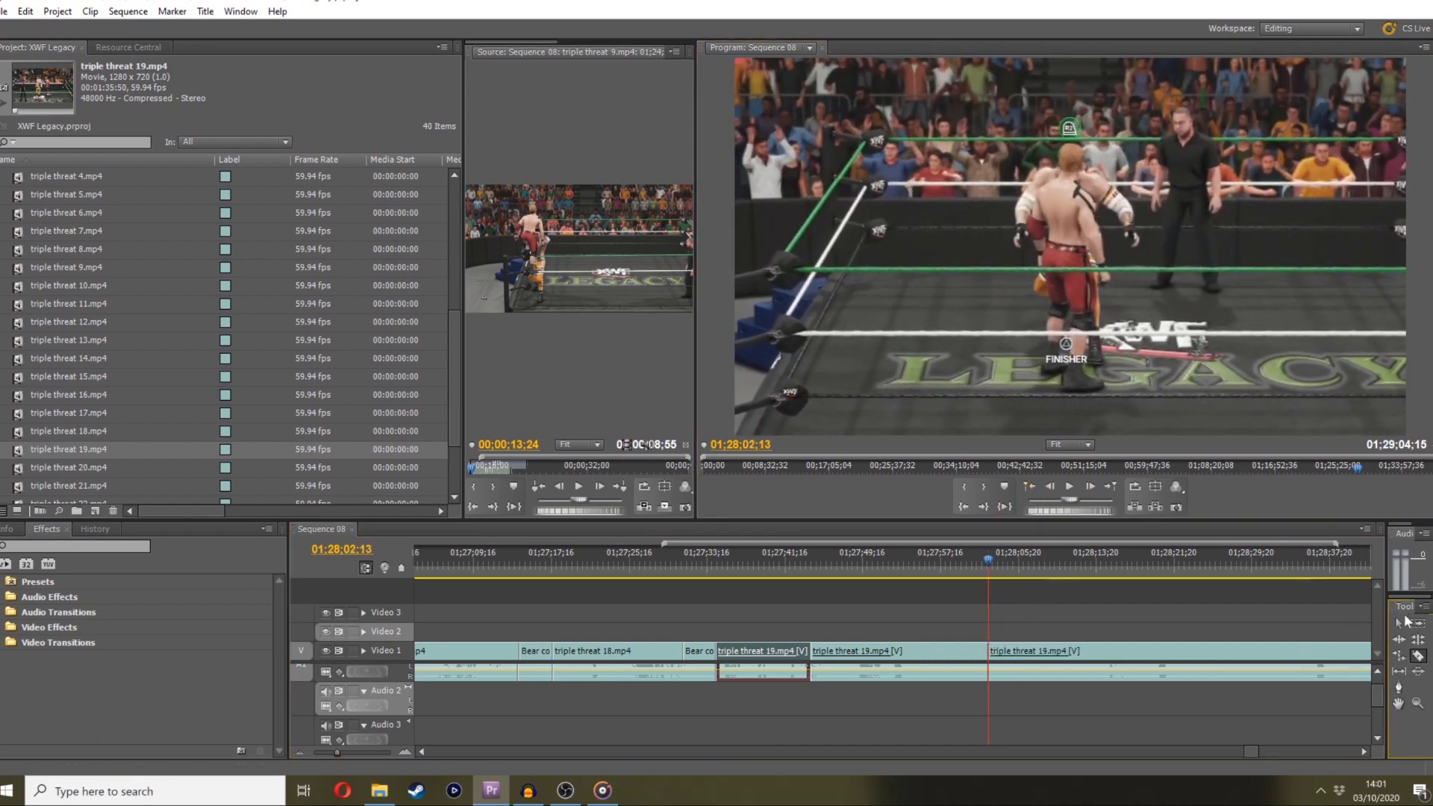
drag(1011, 651, 833, 654)
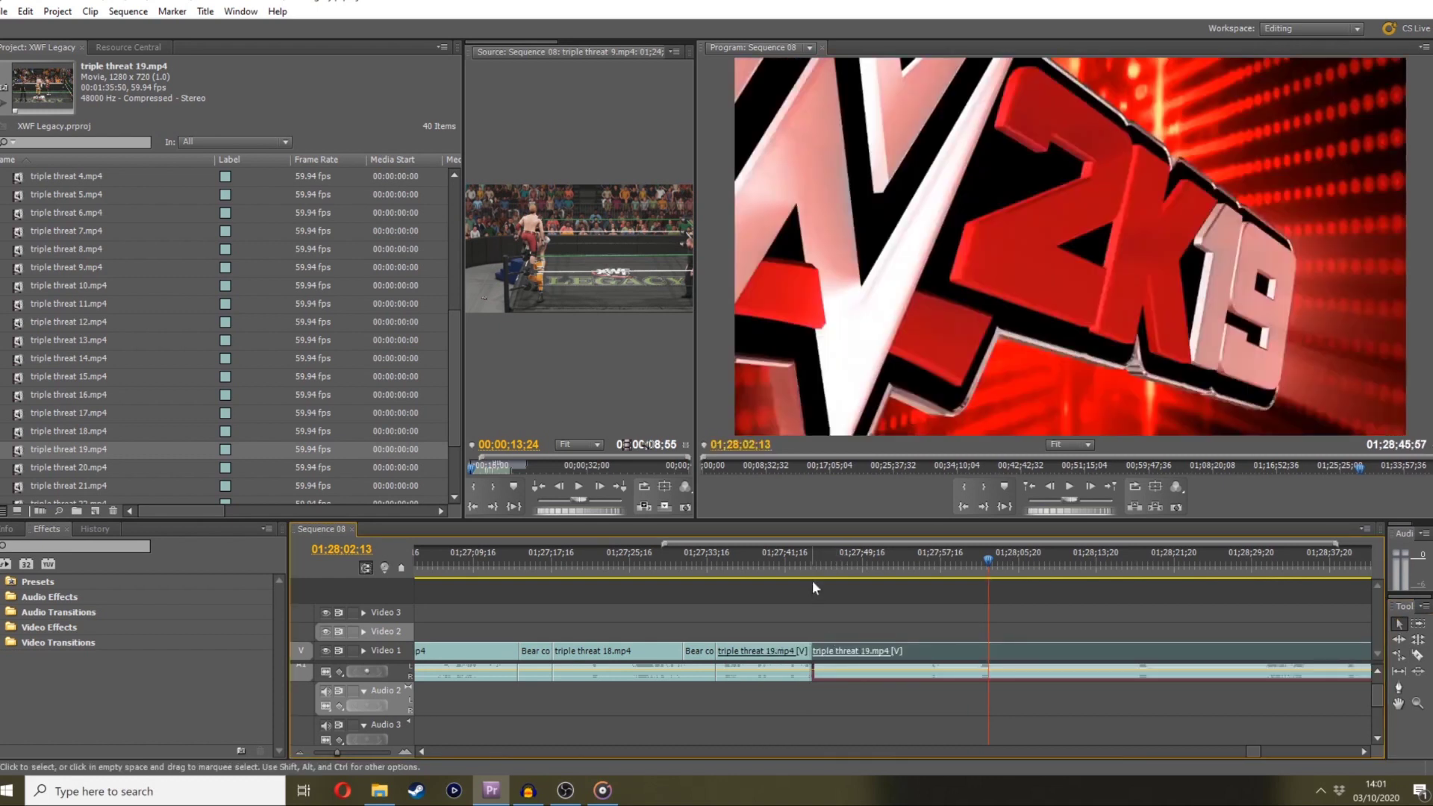
click(790, 567)
key(space)
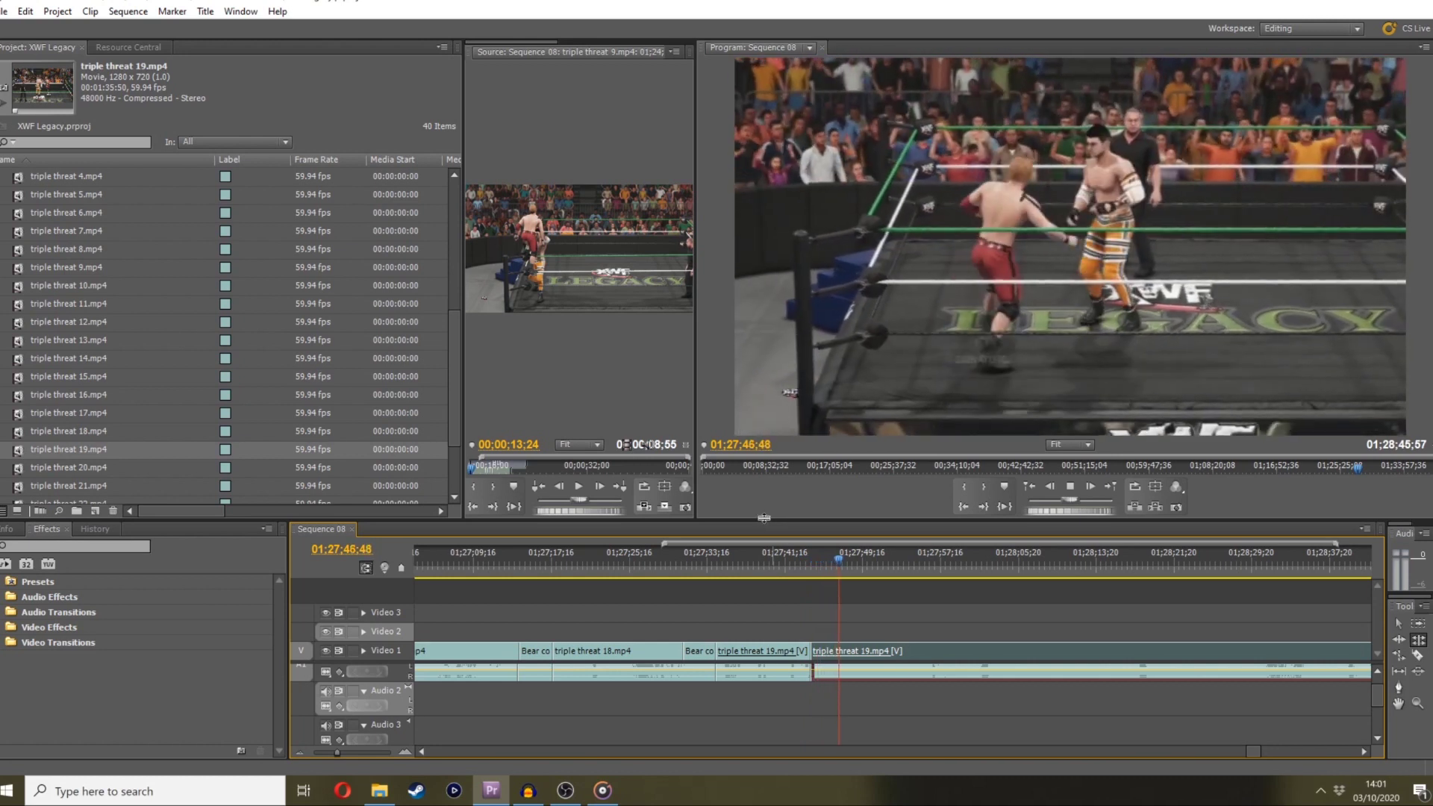
Make two more splits in clip 19 and slide the last piece over the short fragment
drag(1087, 514, 865, 543)
key(space)
key(k)
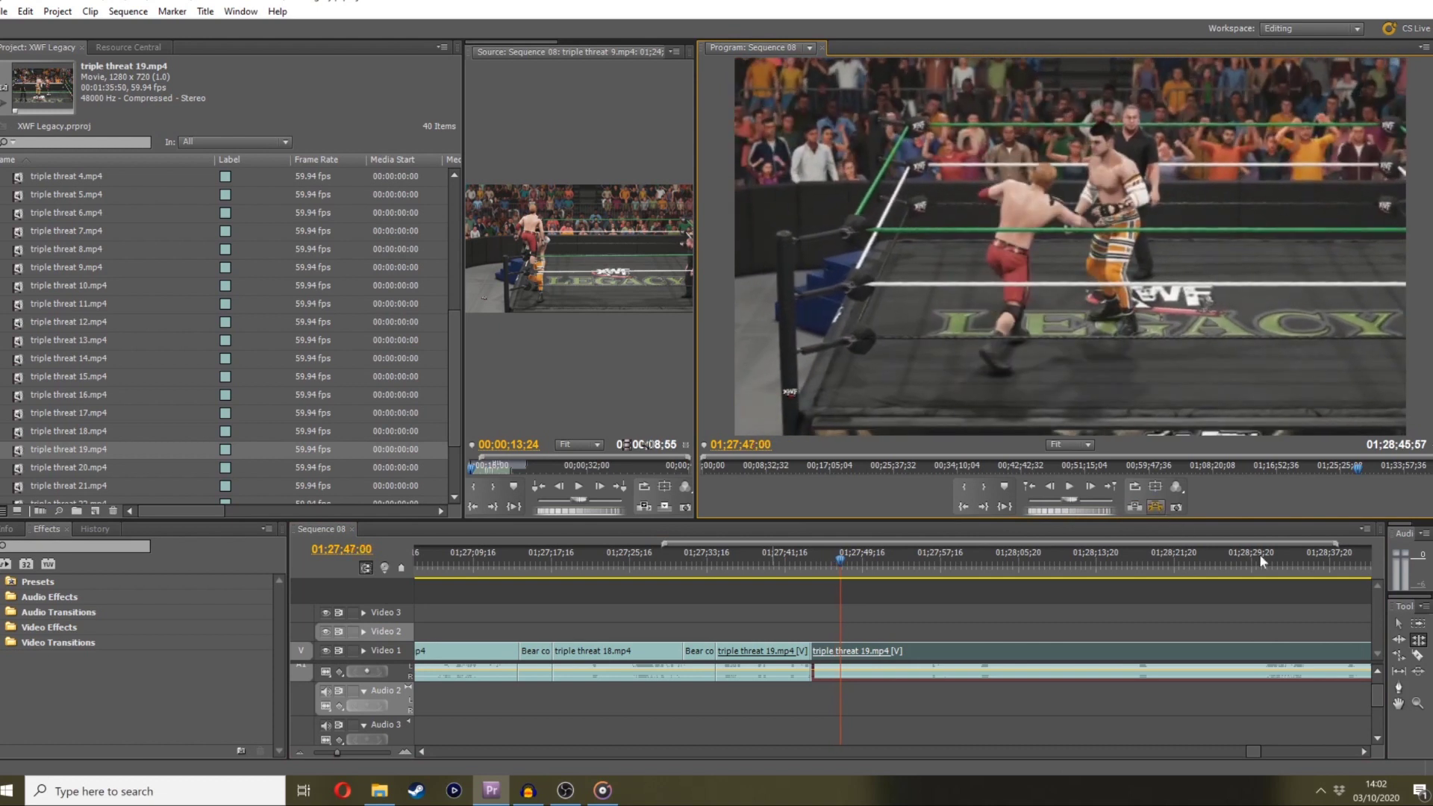
click(842, 651)
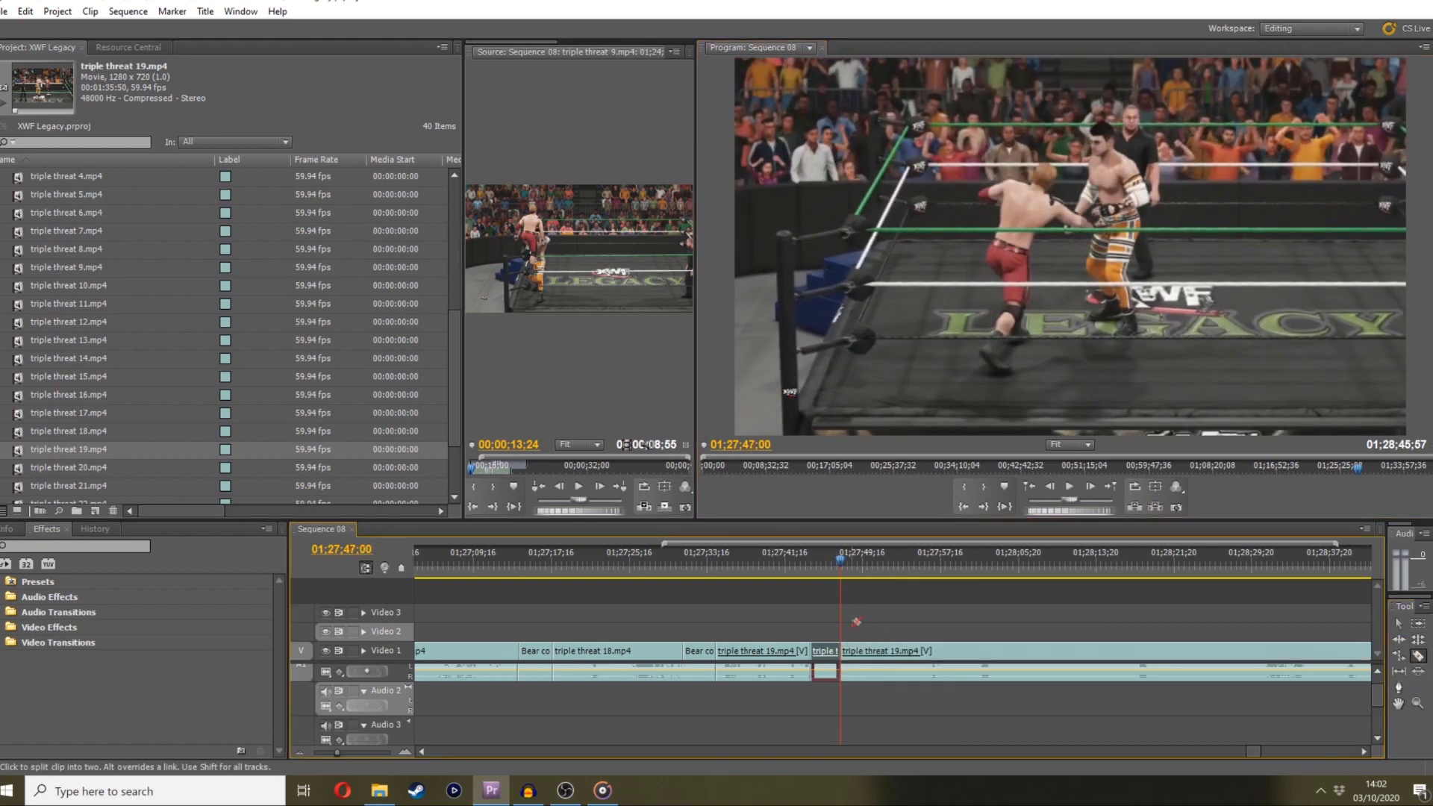
key(l)
drag(855, 560, 847, 559)
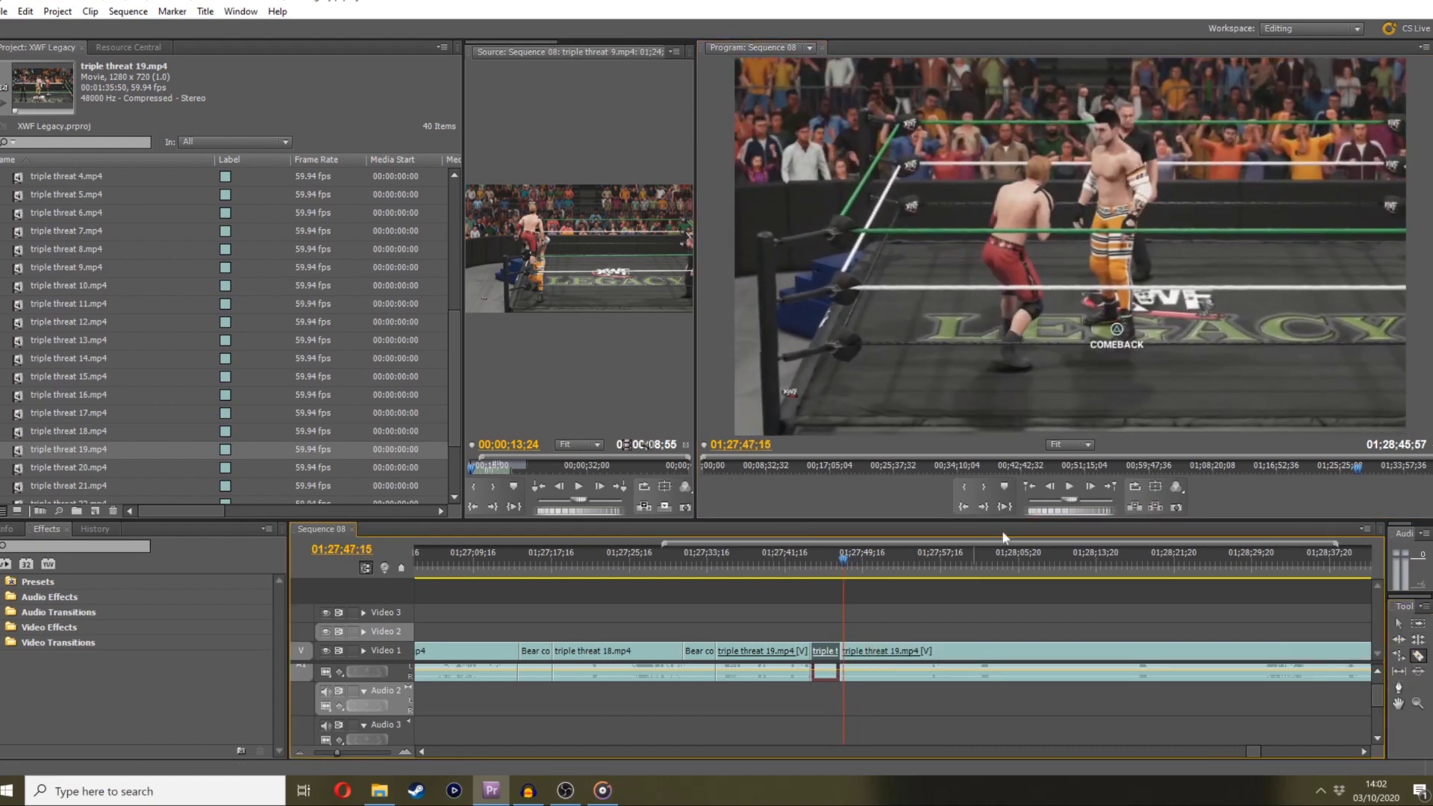
drag(1041, 520, 1043, 516)
click(1060, 510)
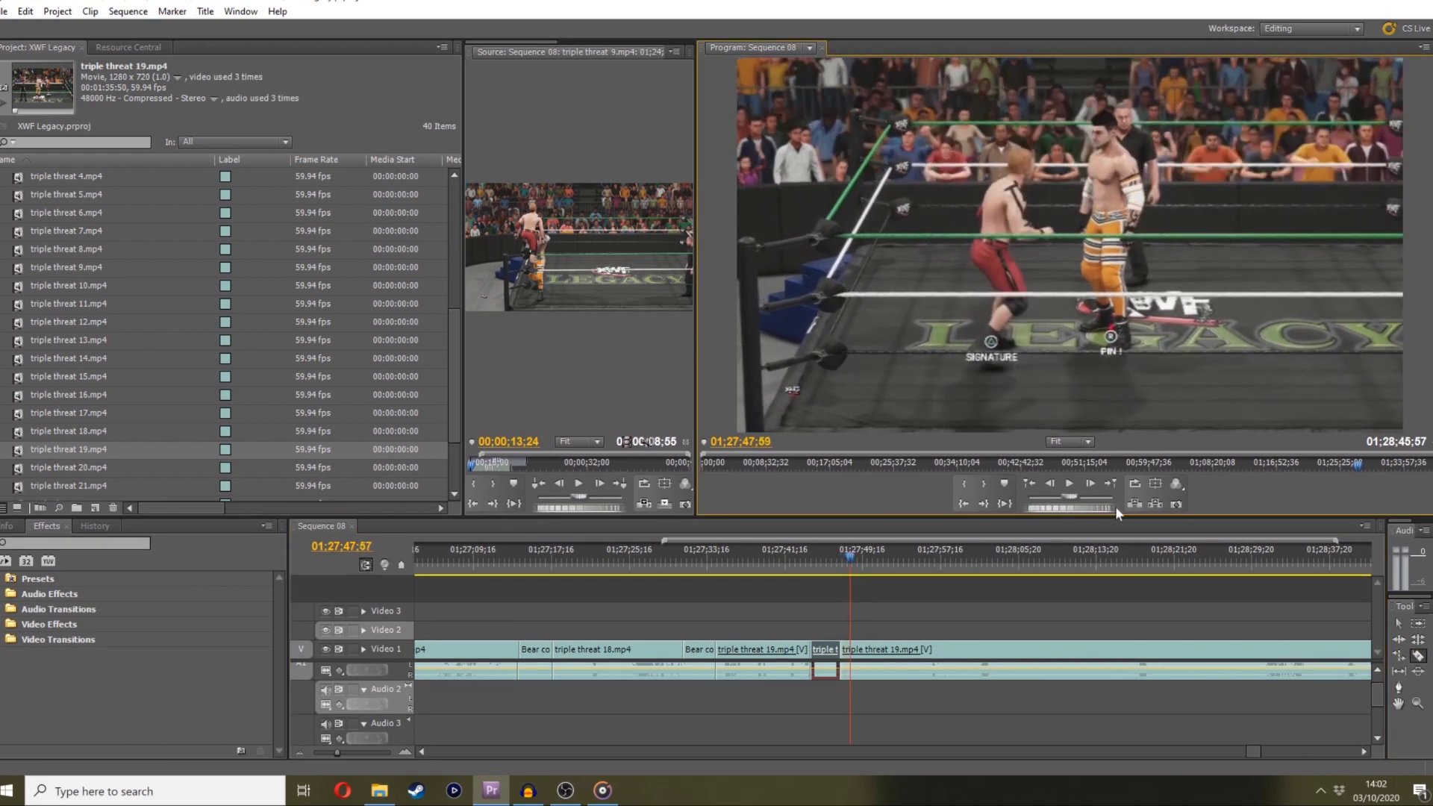
drag(1204, 483, 1198, 482)
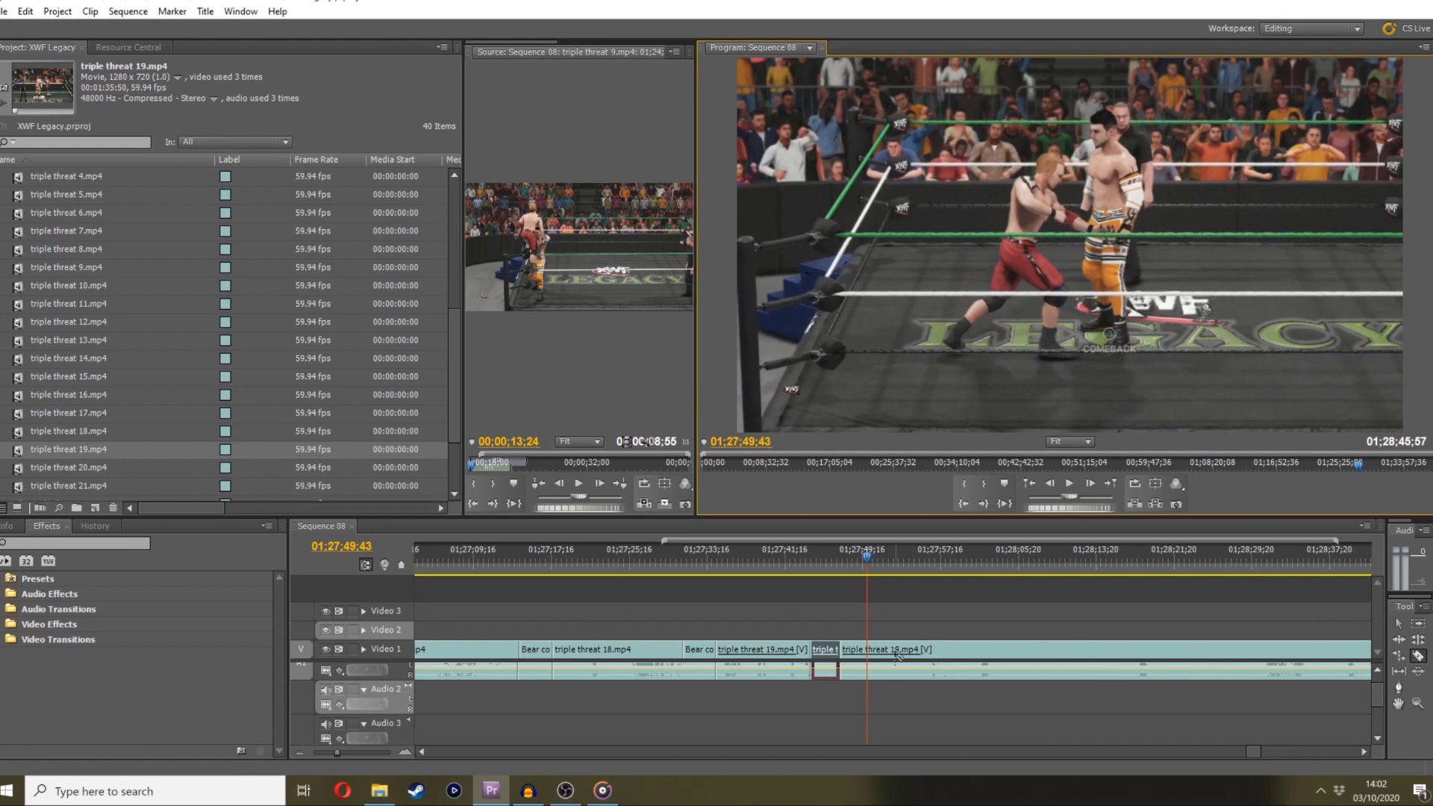
click(869, 646)
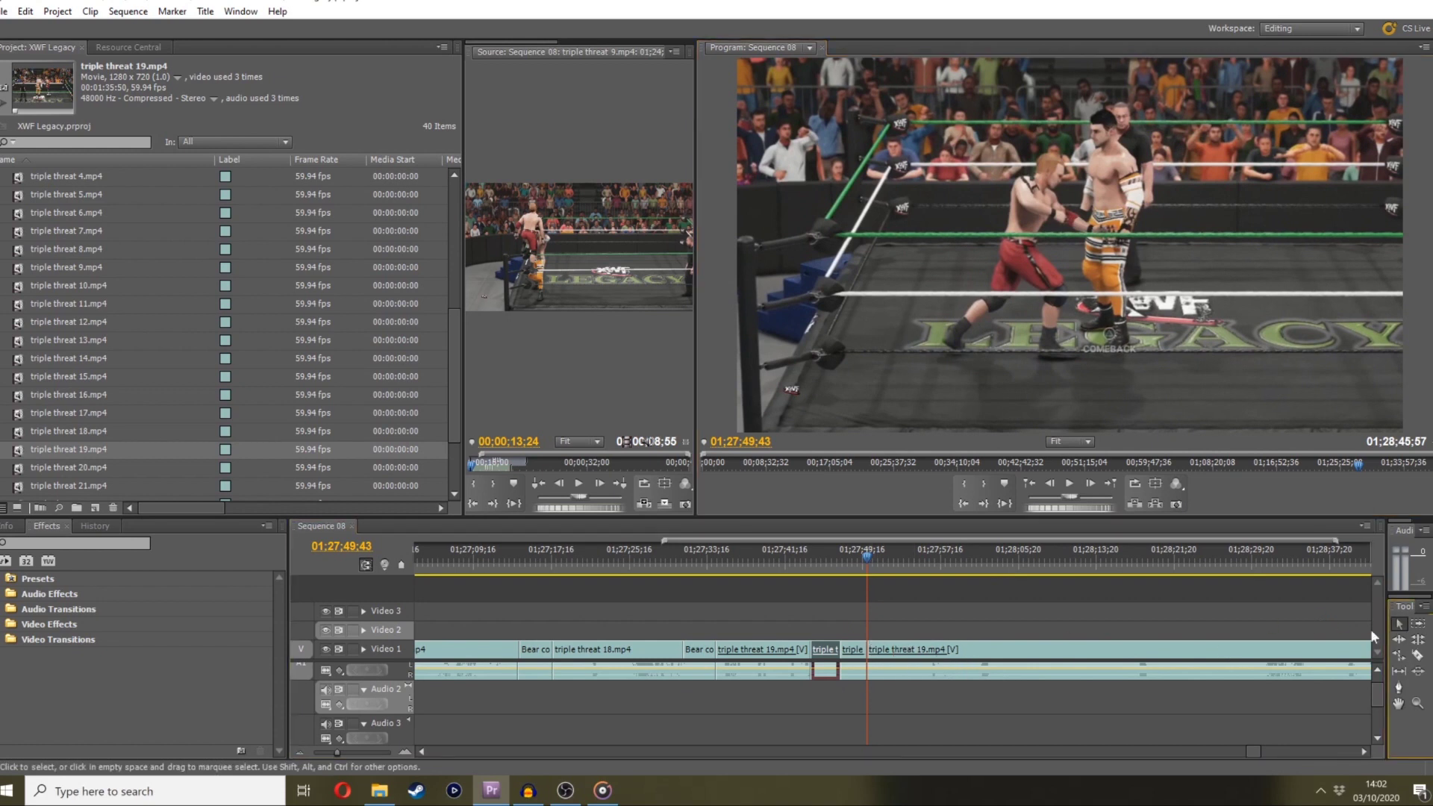
drag(896, 649, 870, 655)
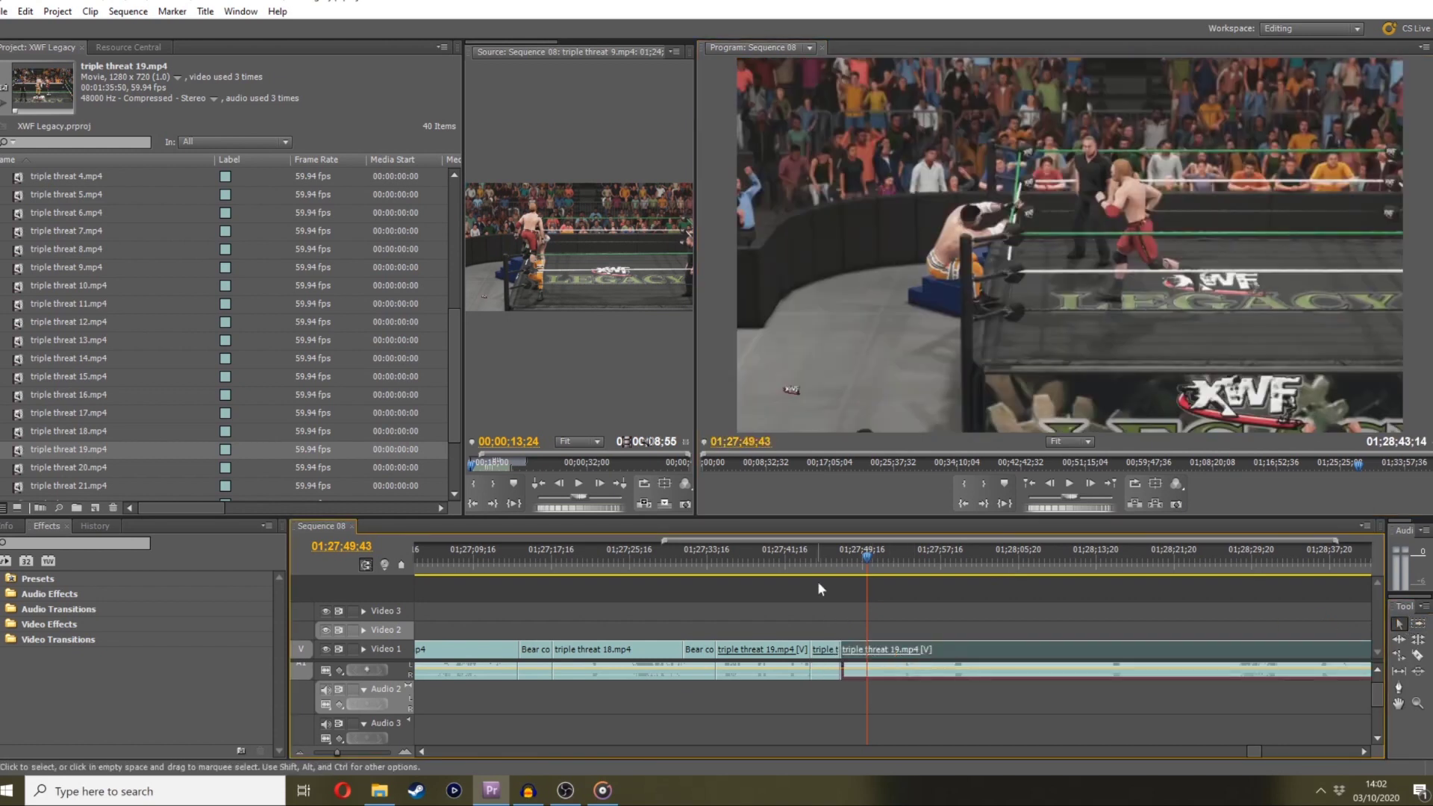
click(837, 565)
key(space)
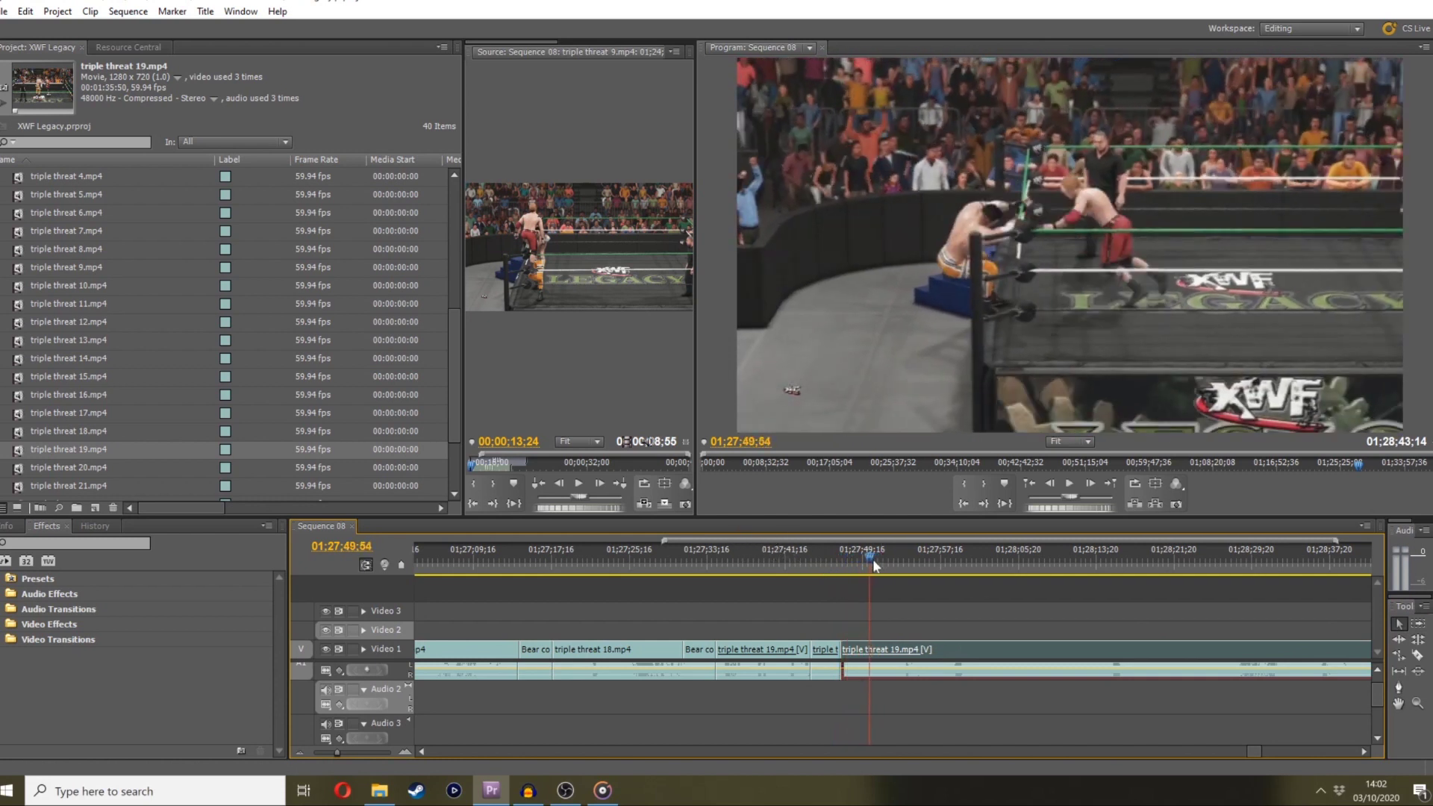
Trim the start of the last clip 19 piece to the playhead
drag(871, 558, 1073, 555)
drag(343, 747, 339, 751)
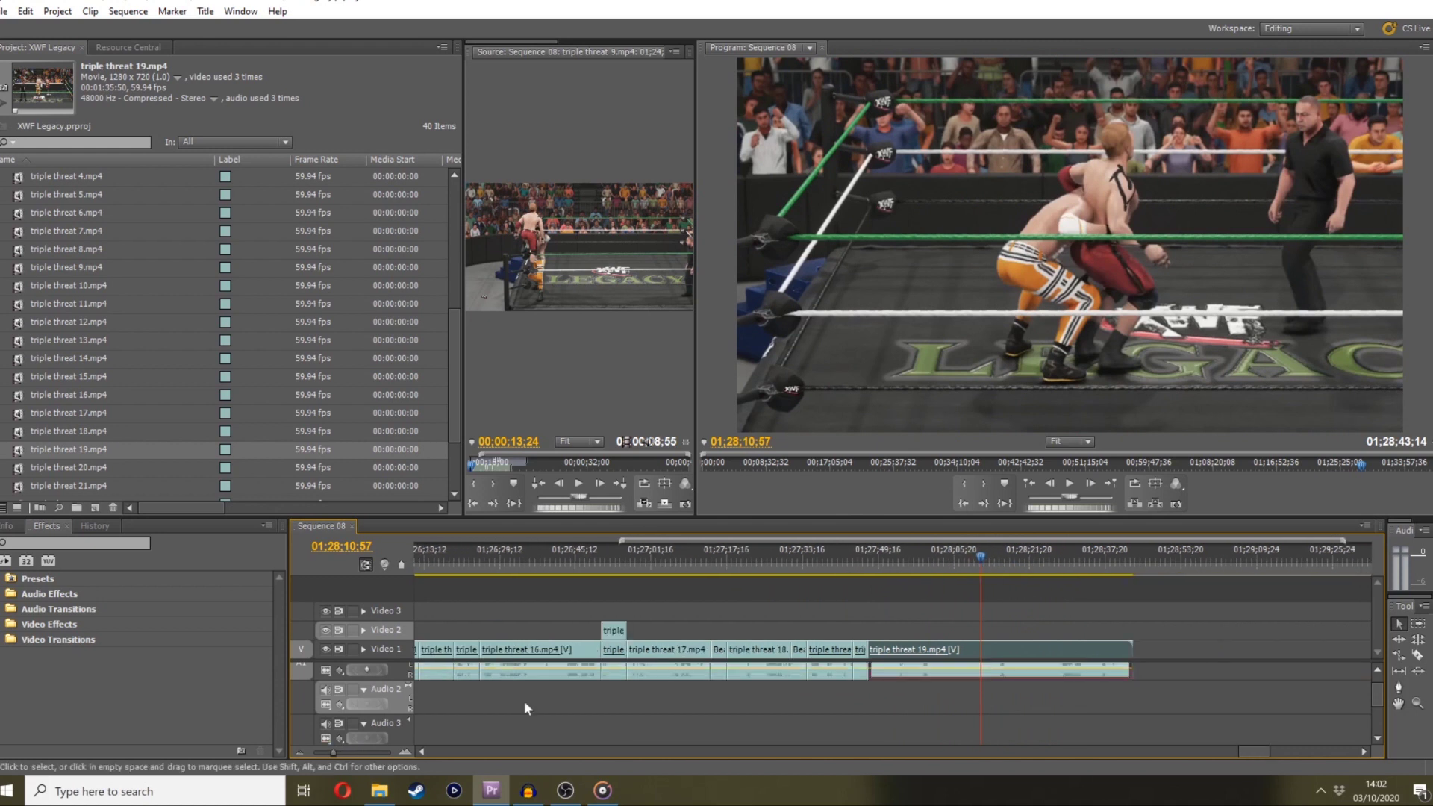
drag(982, 540, 1056, 481)
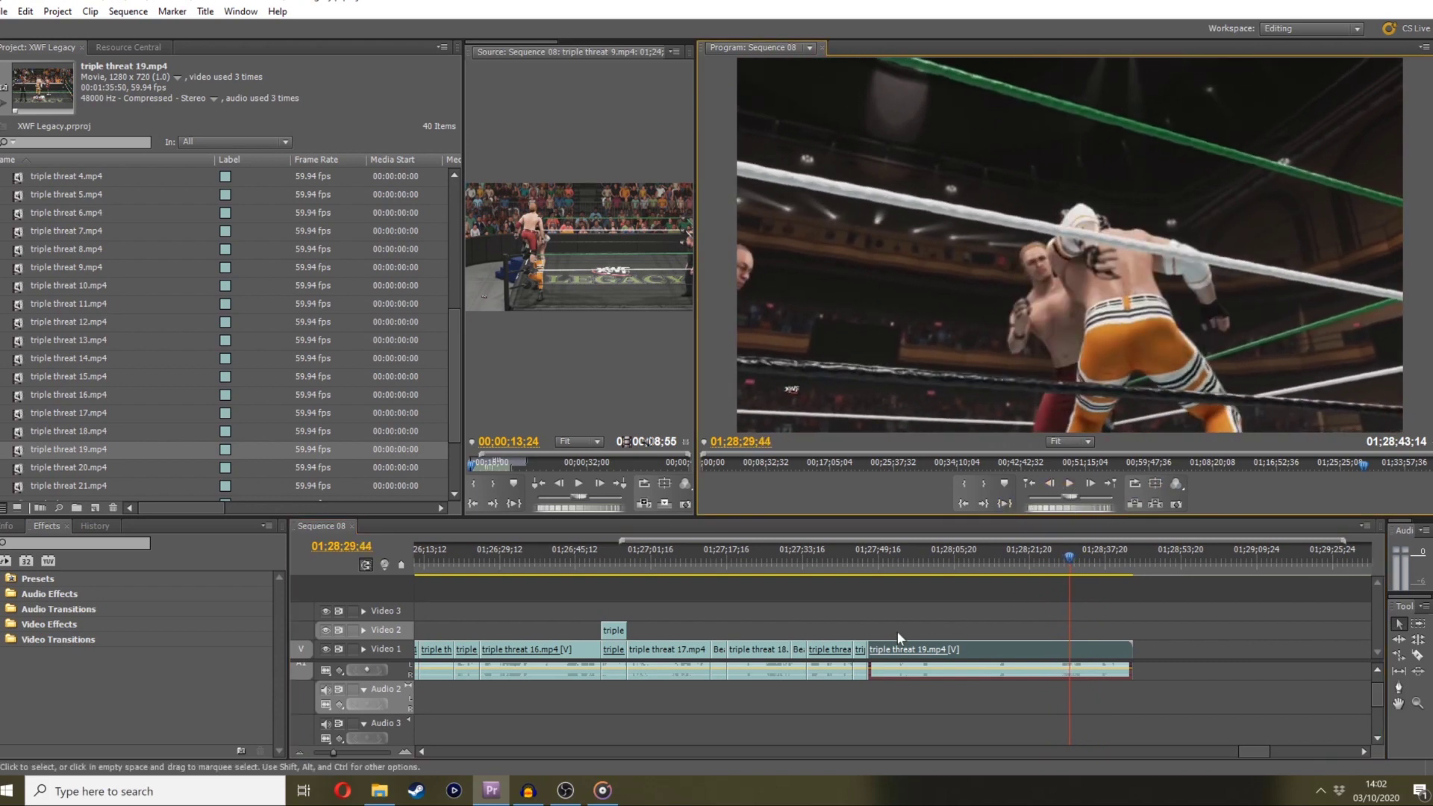
mouse_move(888, 643)
mouse_down()
mouse_move(1095, 643)
mouse_move(904, 653)
mouse_up()
click(858, 568)
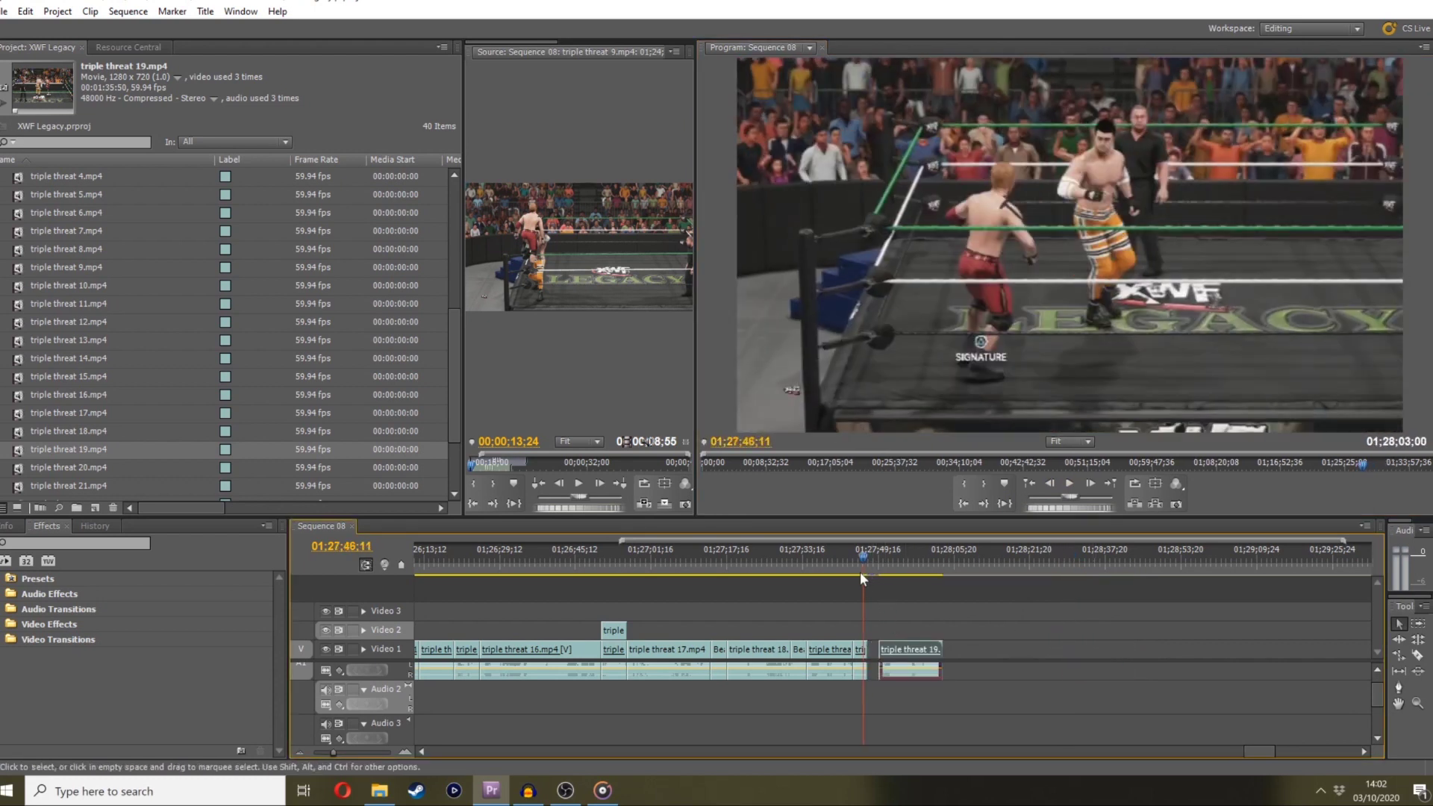
Slide the second triple threat 19 piece left to close the gap, then review the cut
drag(333, 752, 350, 752)
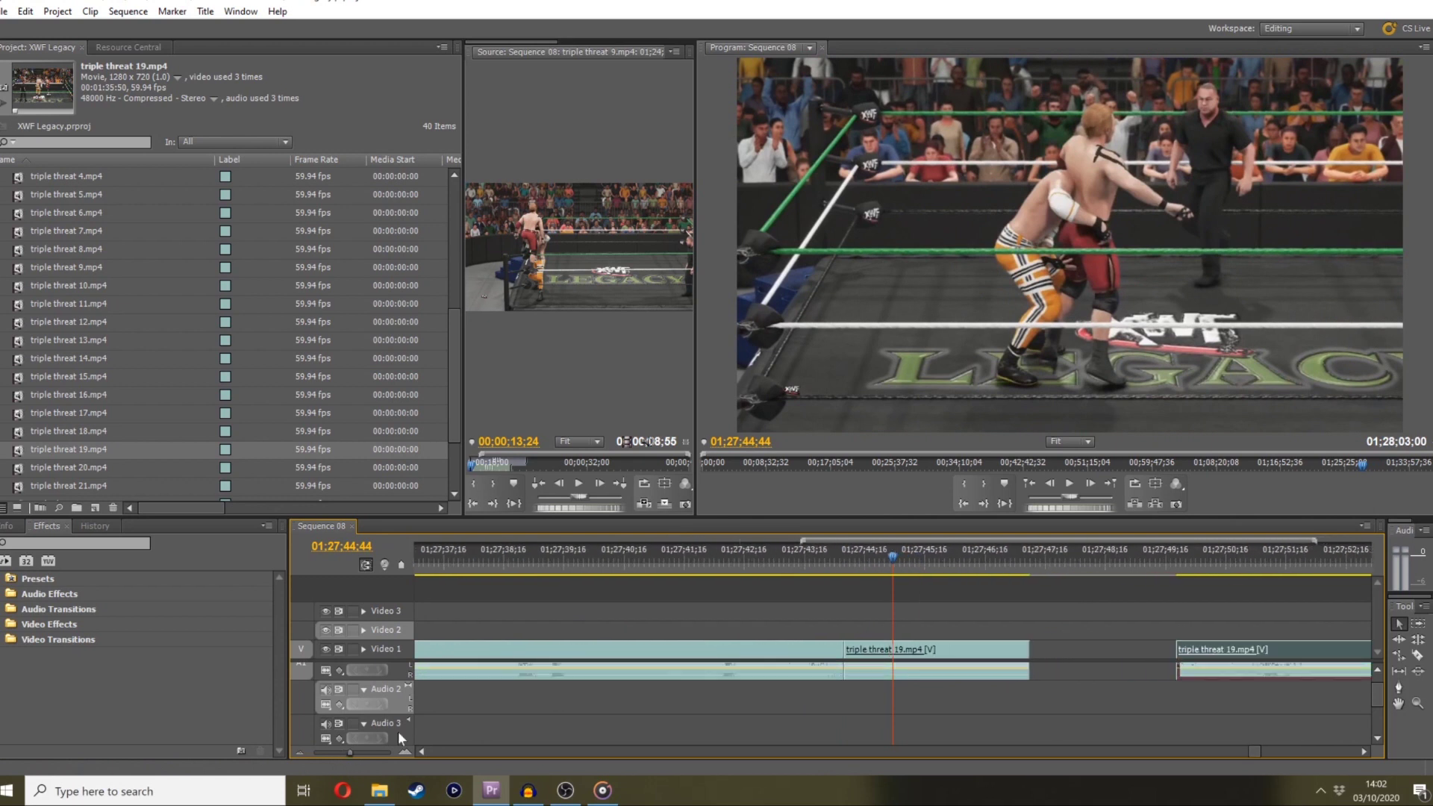
key(space)
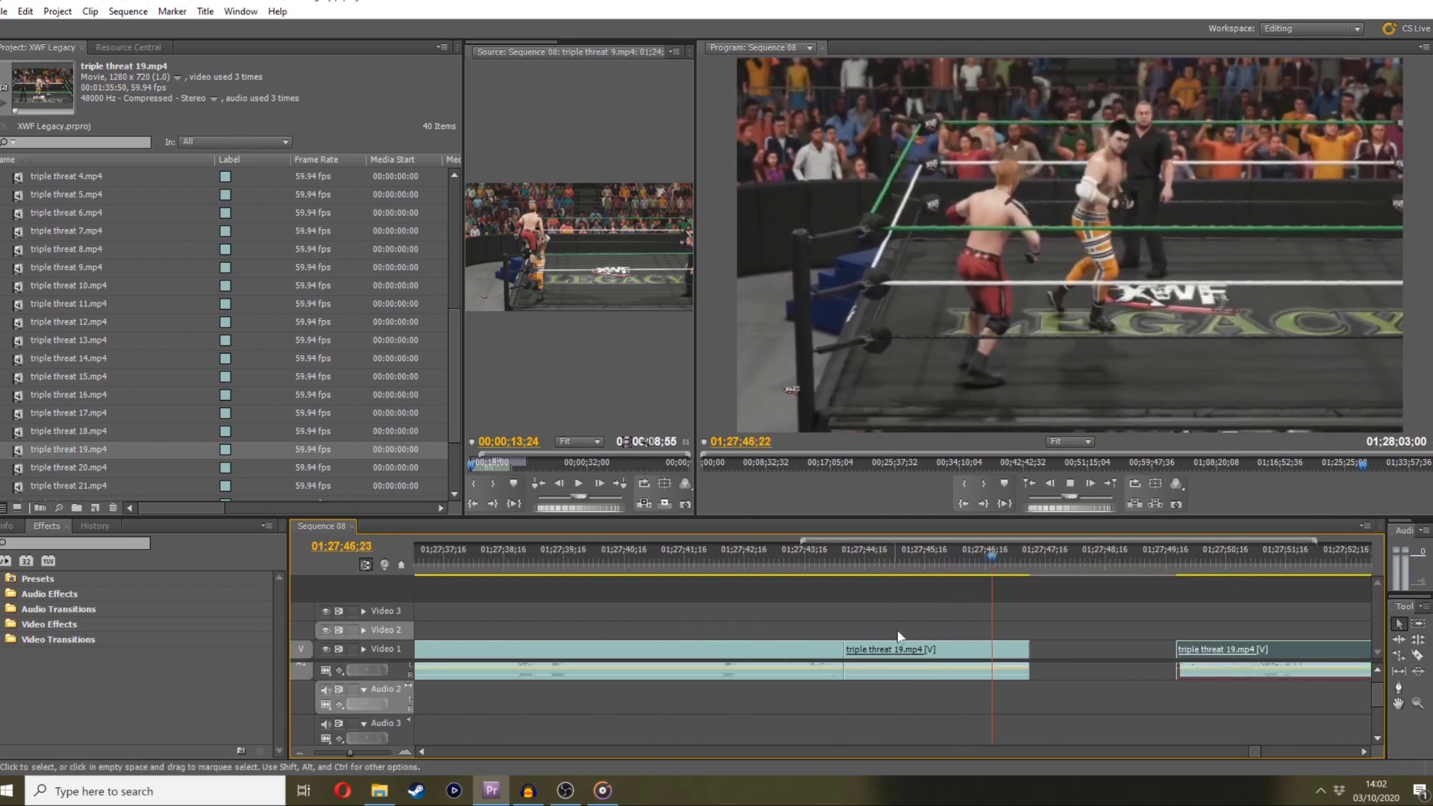
key(space)
drag(1186, 641, 1037, 646)
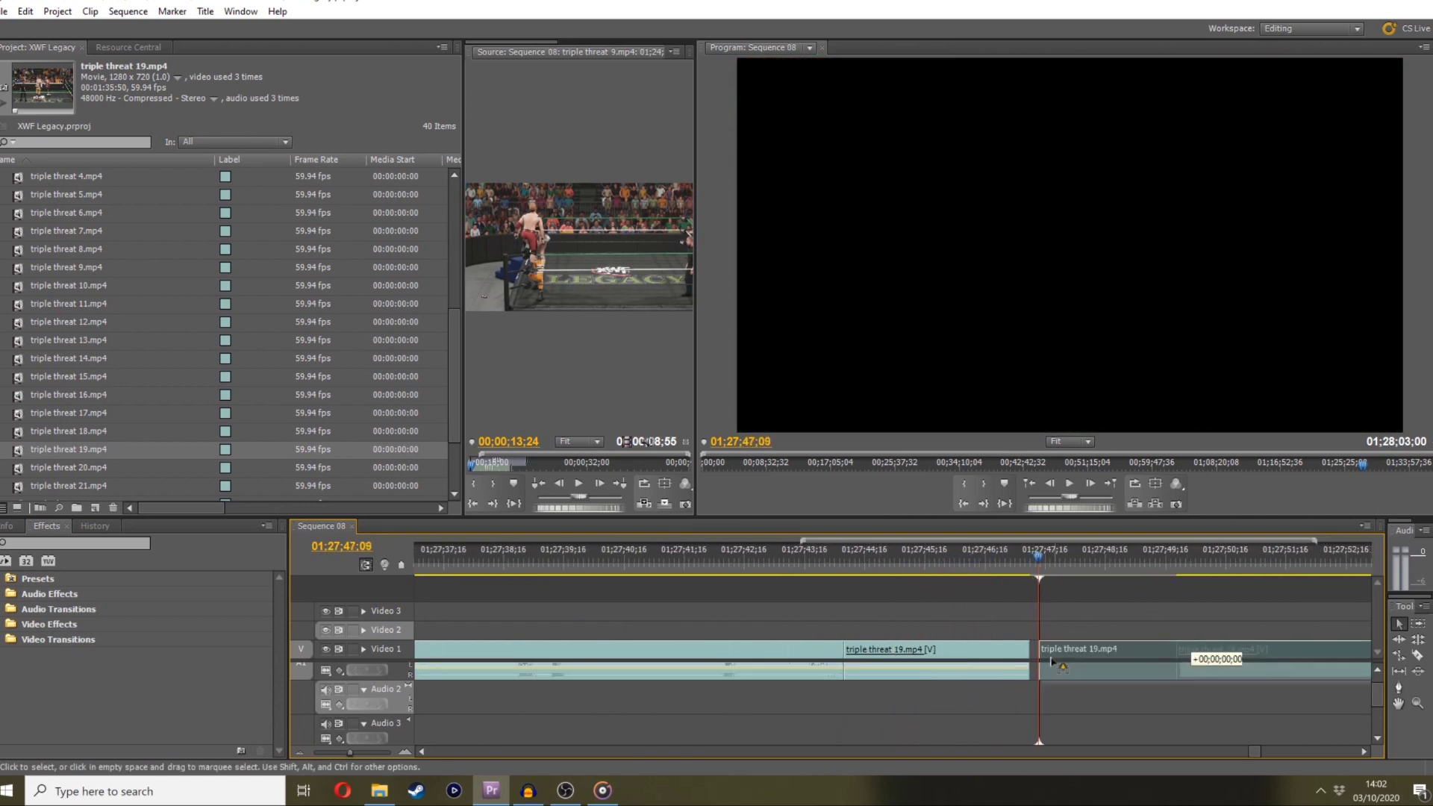
click(998, 558)
key(space)
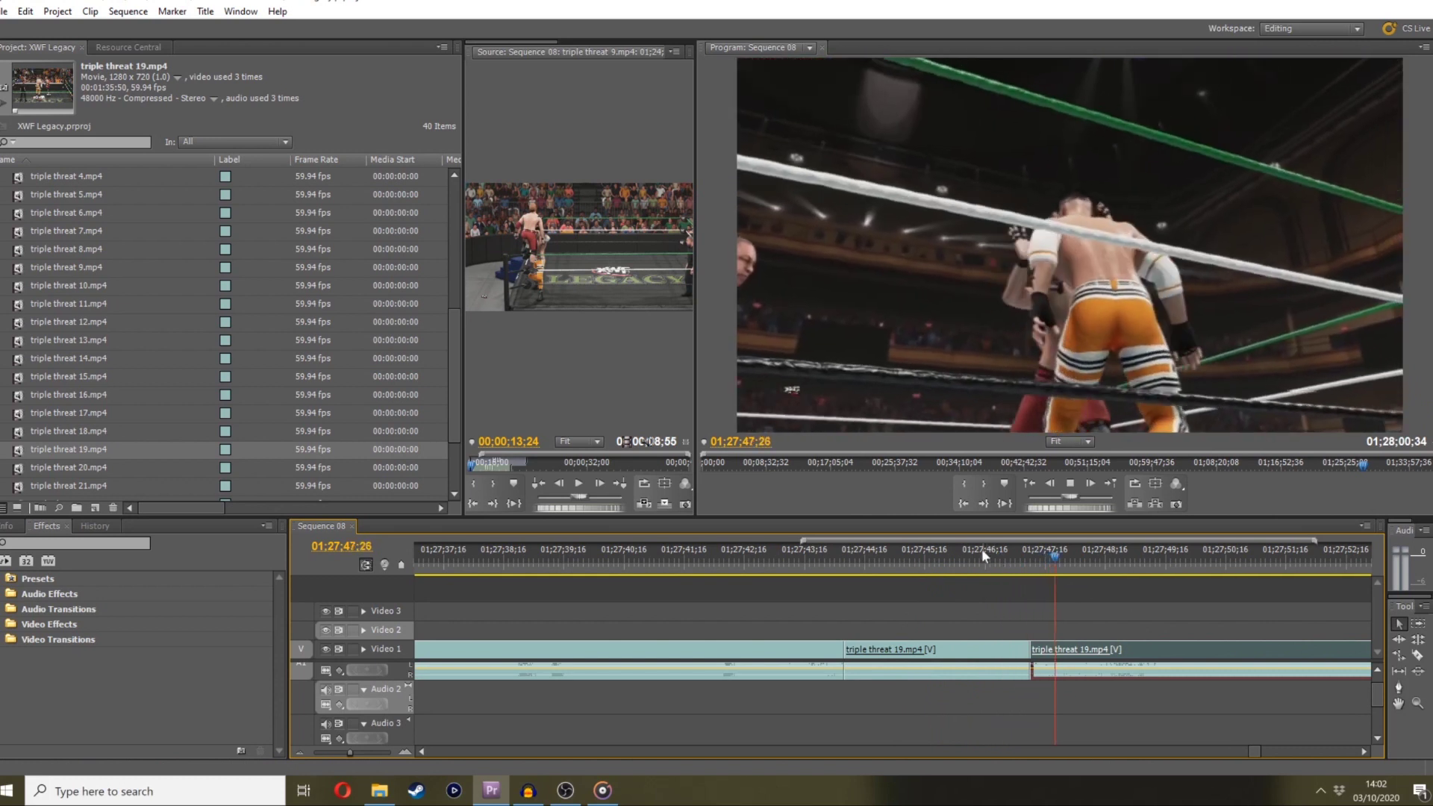
click(997, 560)
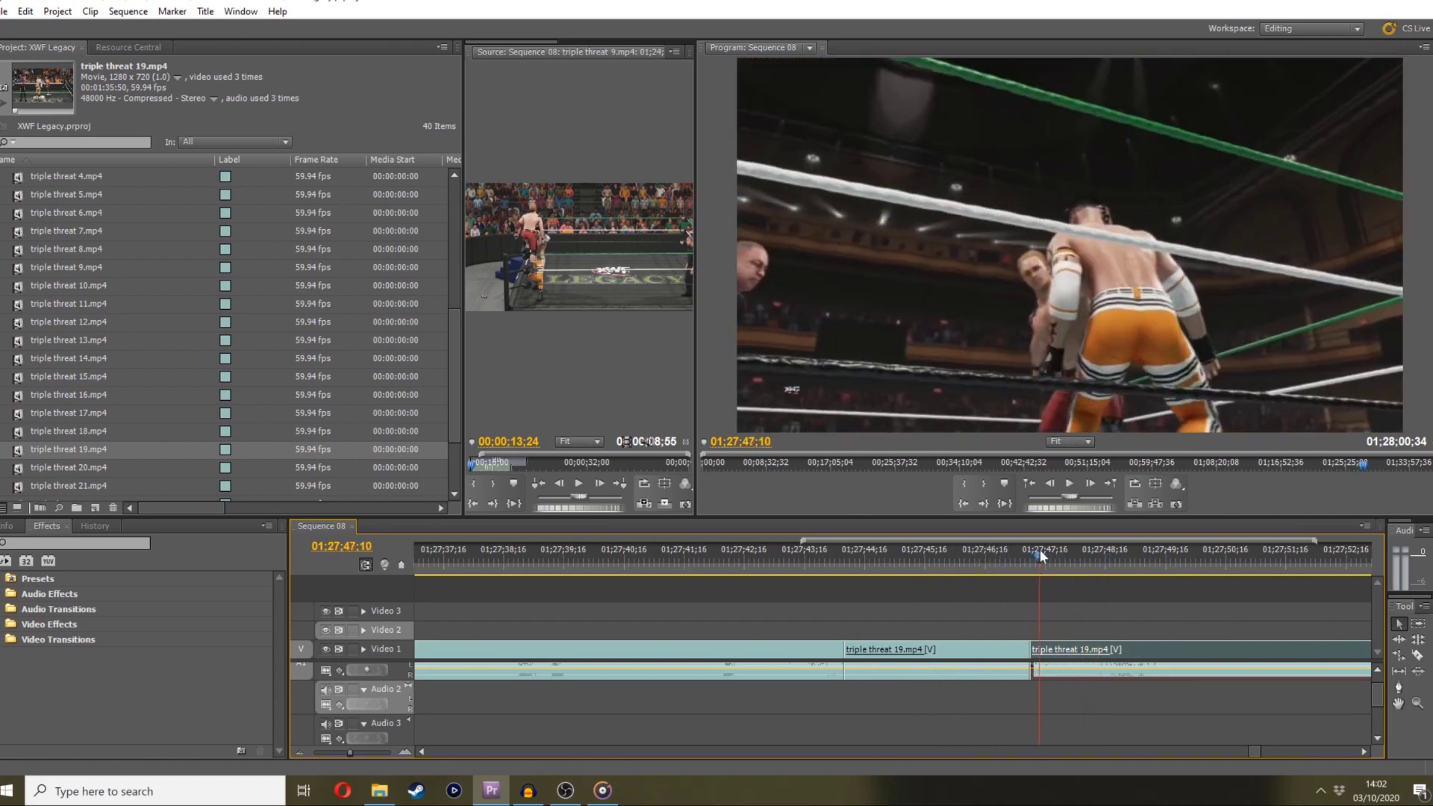
Reposition the second piece so it starts at the playhead at 01;27;46;39
click(1007, 553)
drag(1109, 650, 1166, 651)
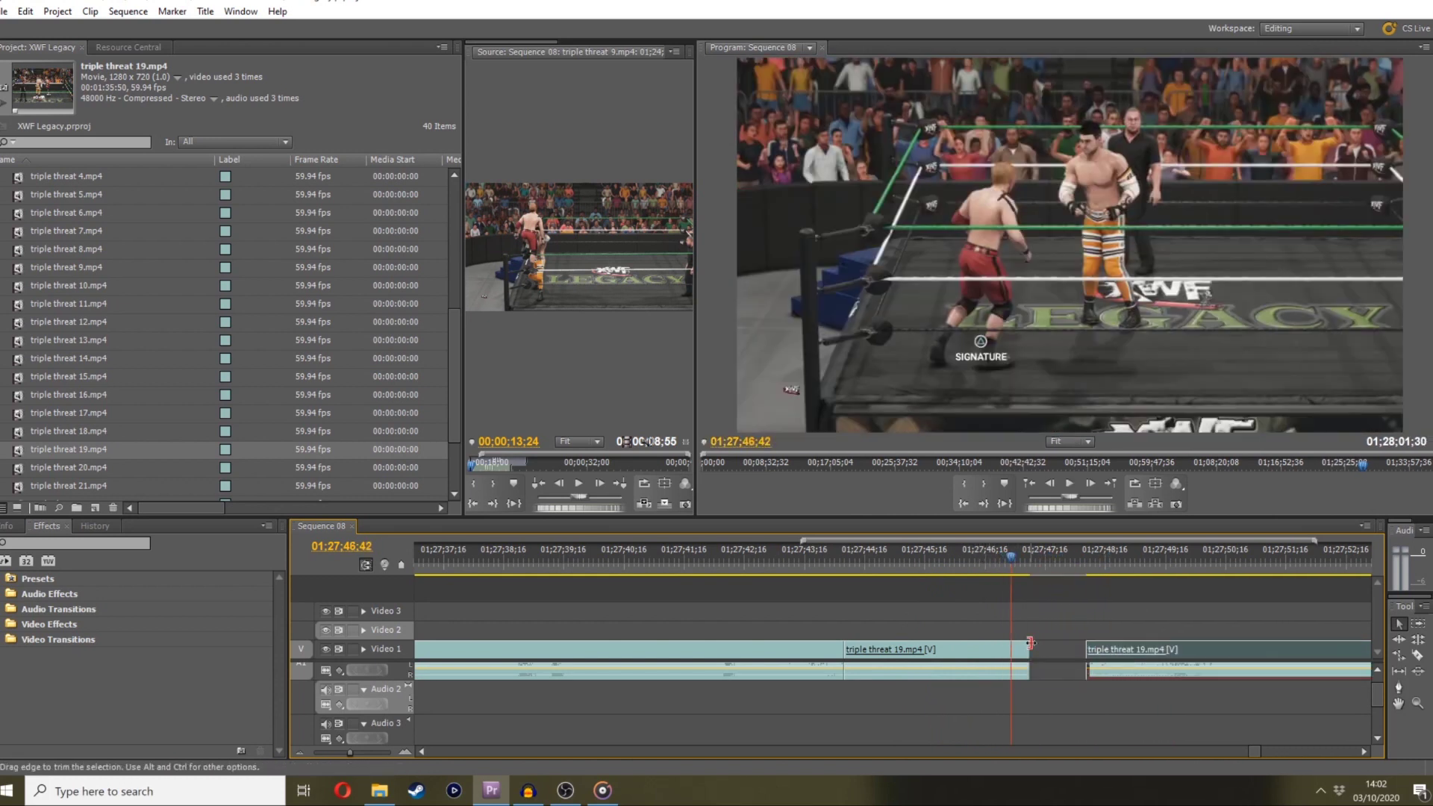
drag(1030, 650, 1048, 641)
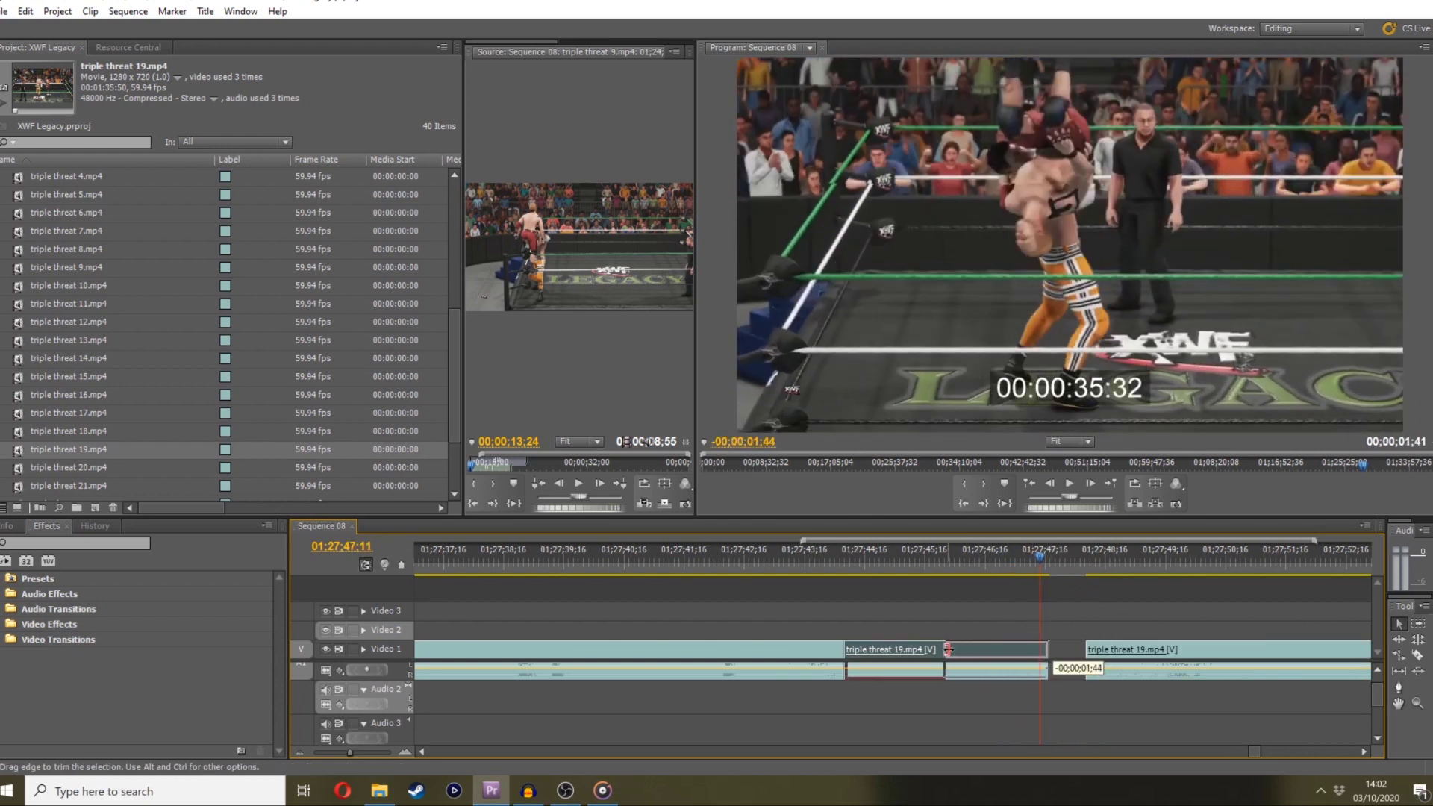
key(ctrl+z)
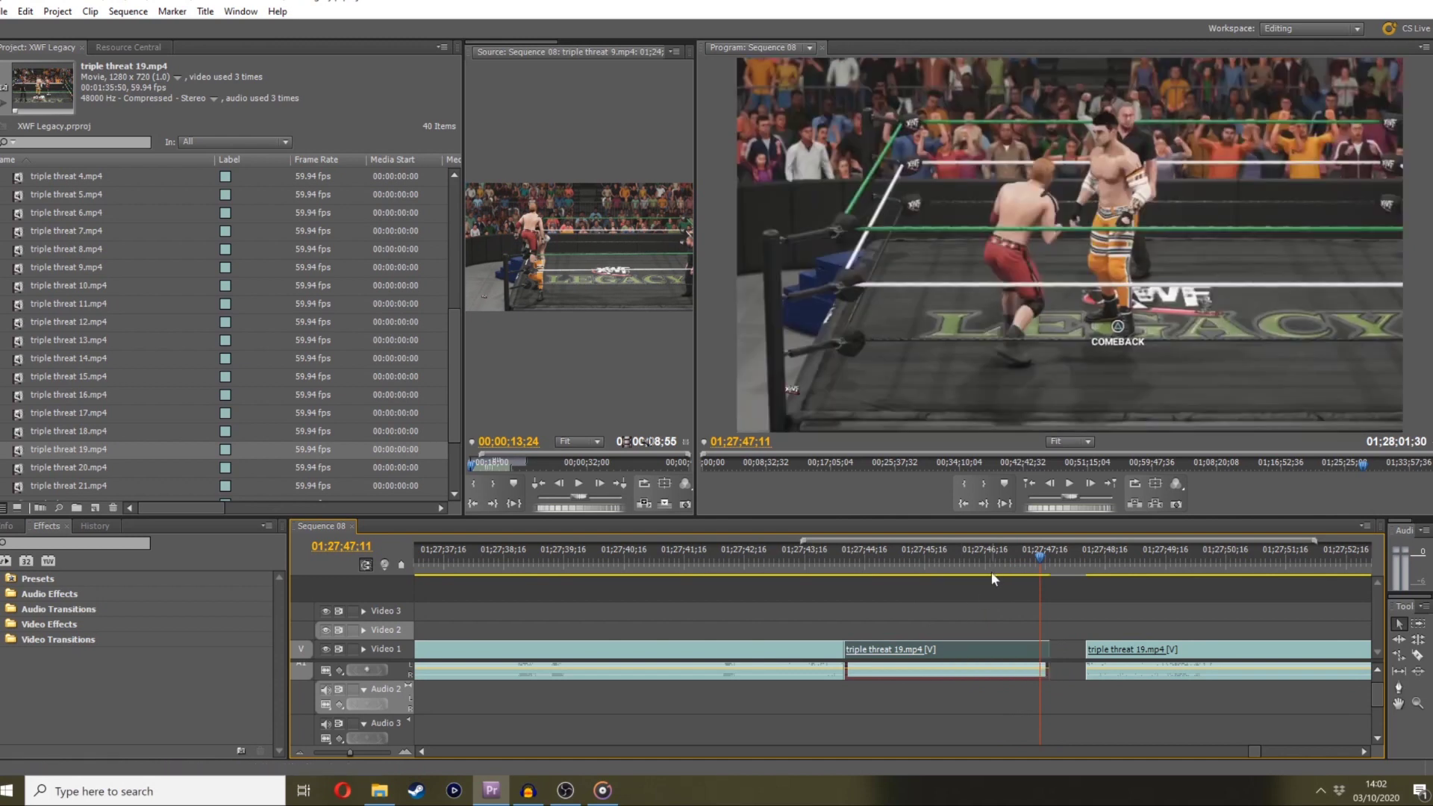
click(1007, 562)
drag(1111, 661, 1054, 659)
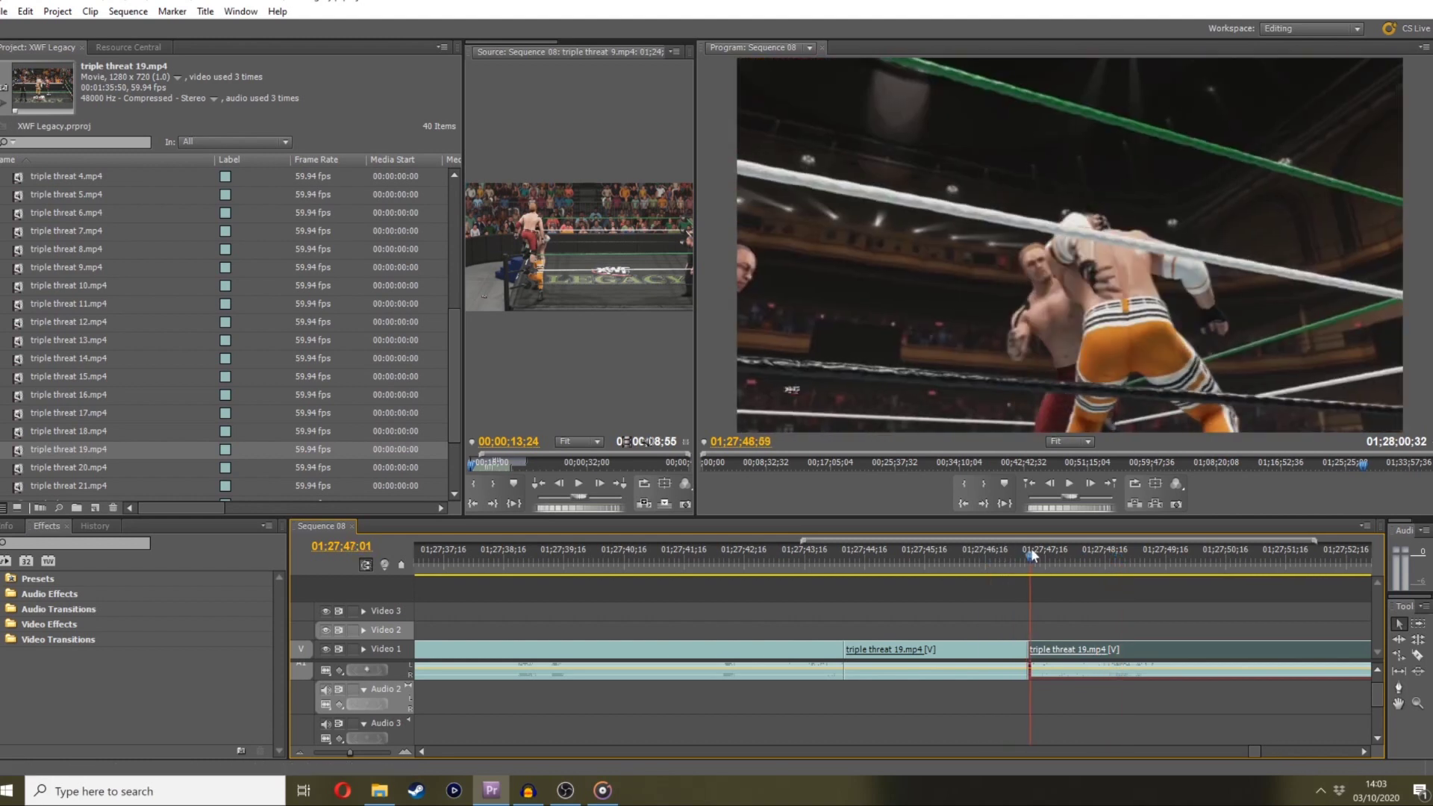
Extend the end of the first piece and push the second piece later
click(1032, 549)
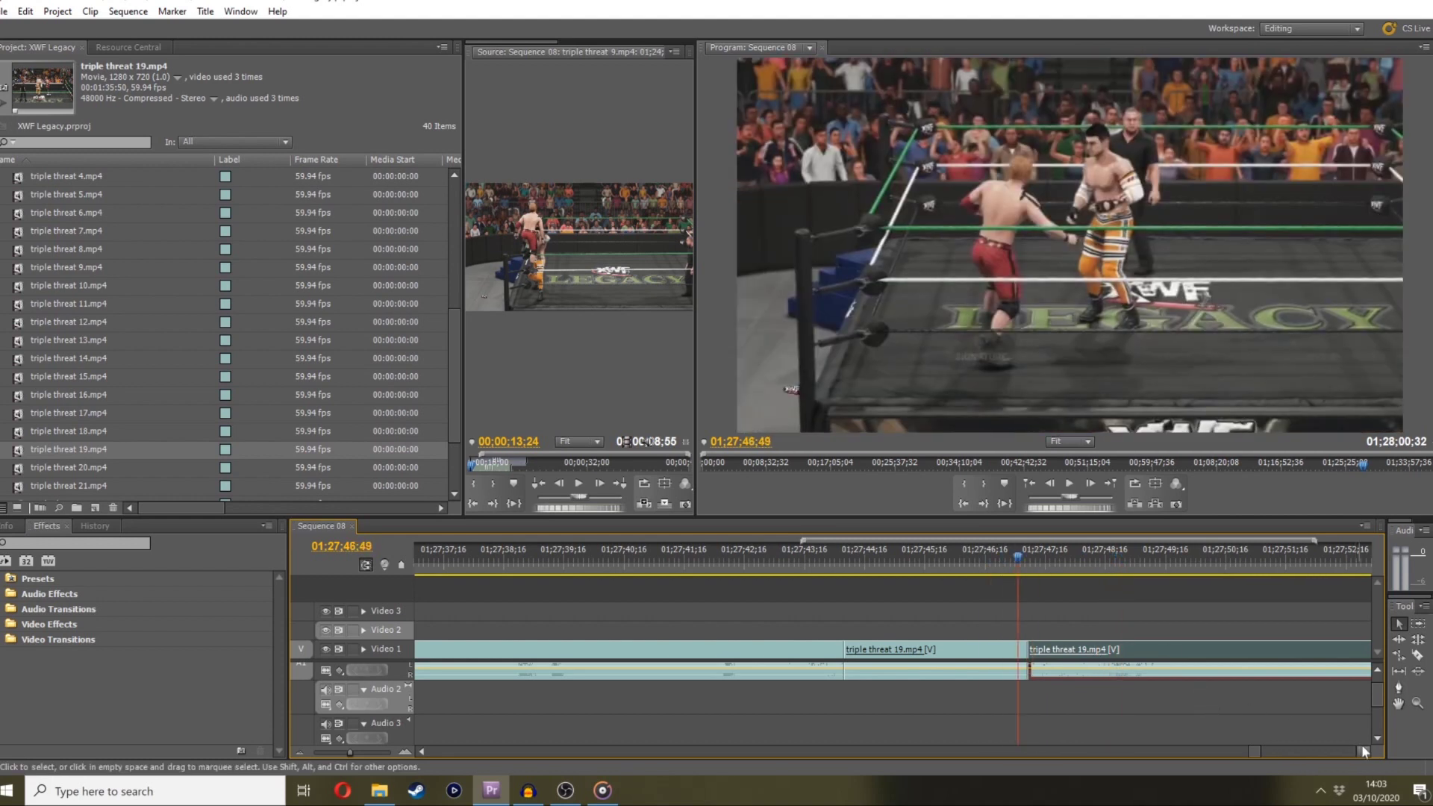
click(1363, 750)
key(ctrl+z)
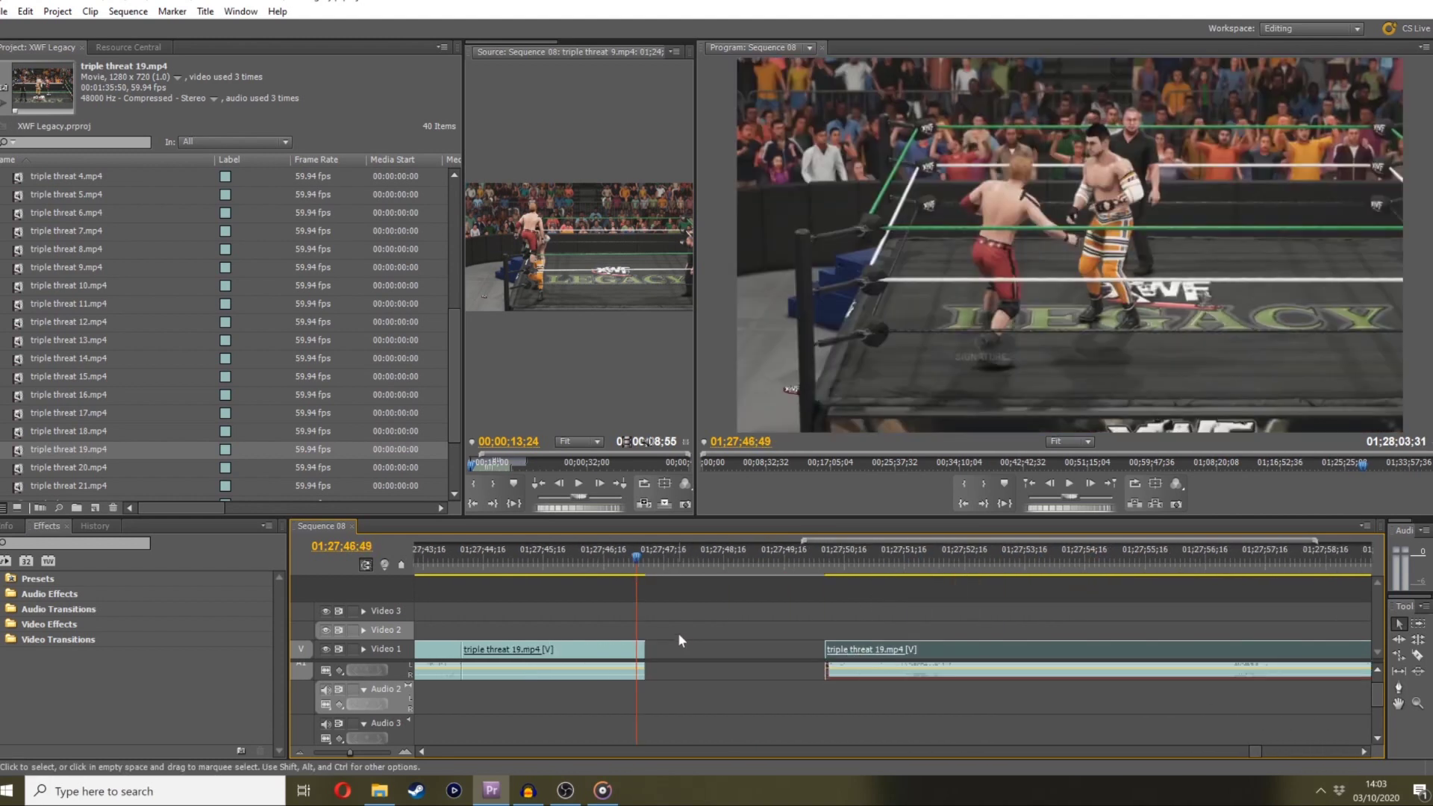
drag(646, 640, 760, 637)
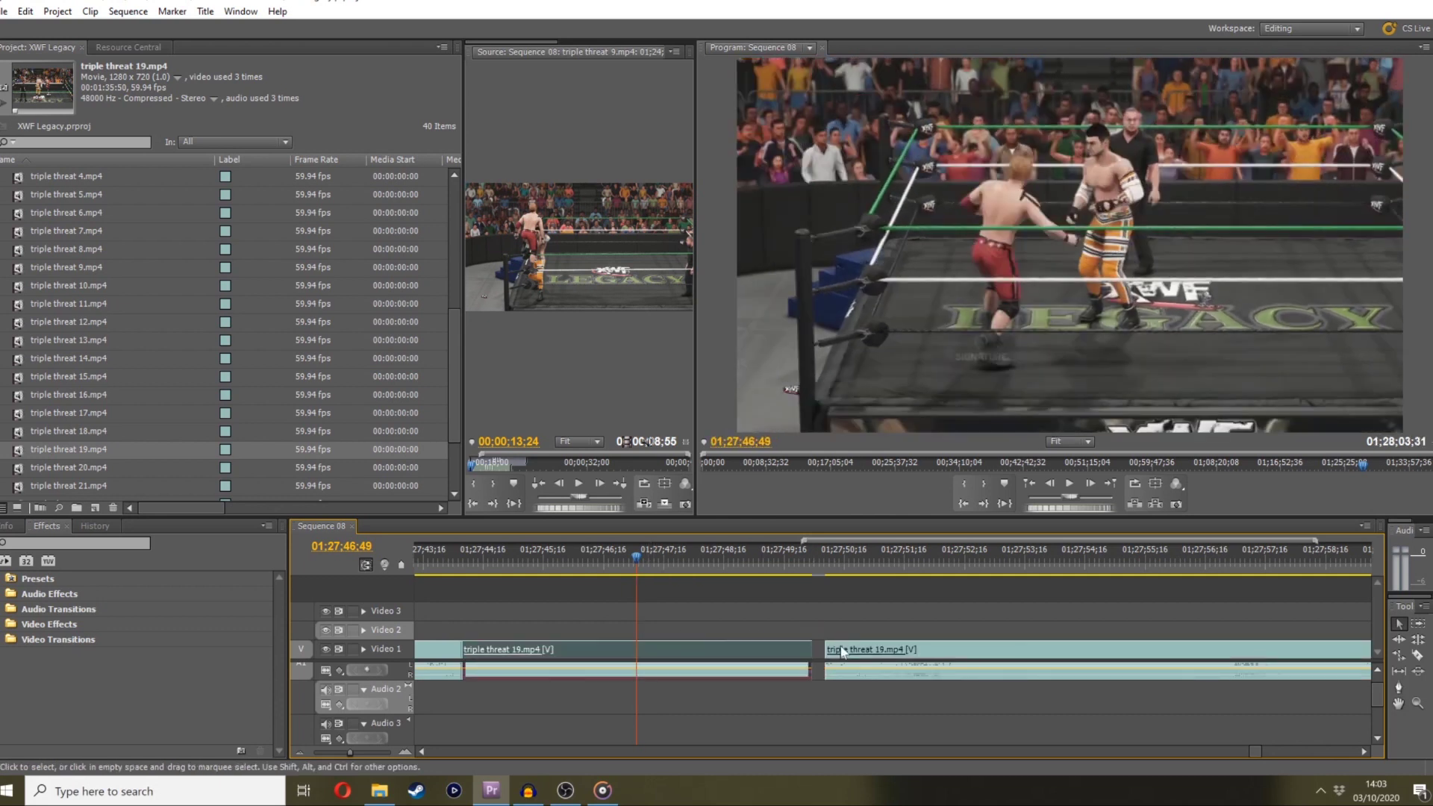
mouse_move(843, 651)
mouse_down()
mouse_move(1087, 649)
mouse_move(845, 647)
mouse_up()
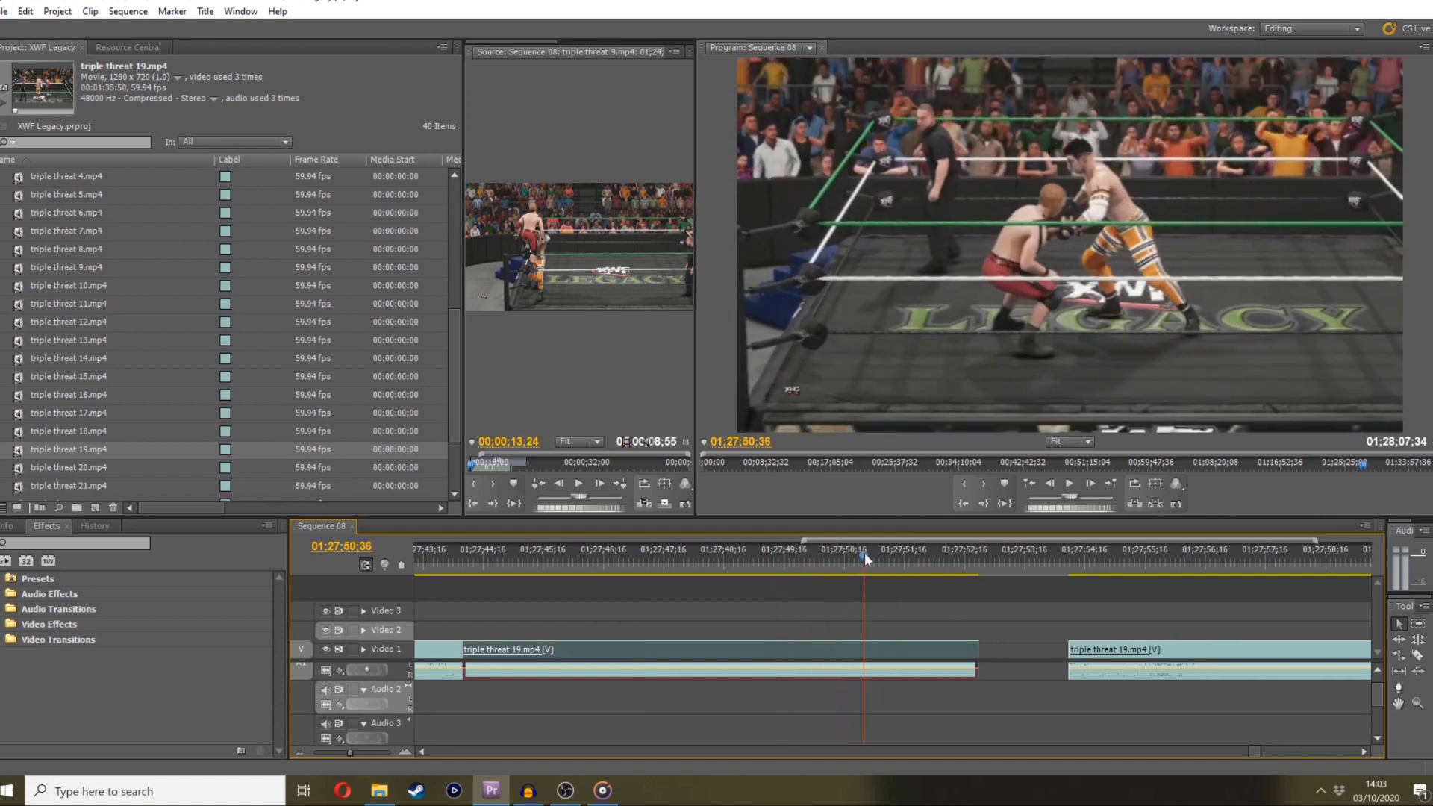
Butt the second piece against the chosen cut frame and play back the new cut
drag(864, 552, 884, 552)
click(1065, 653)
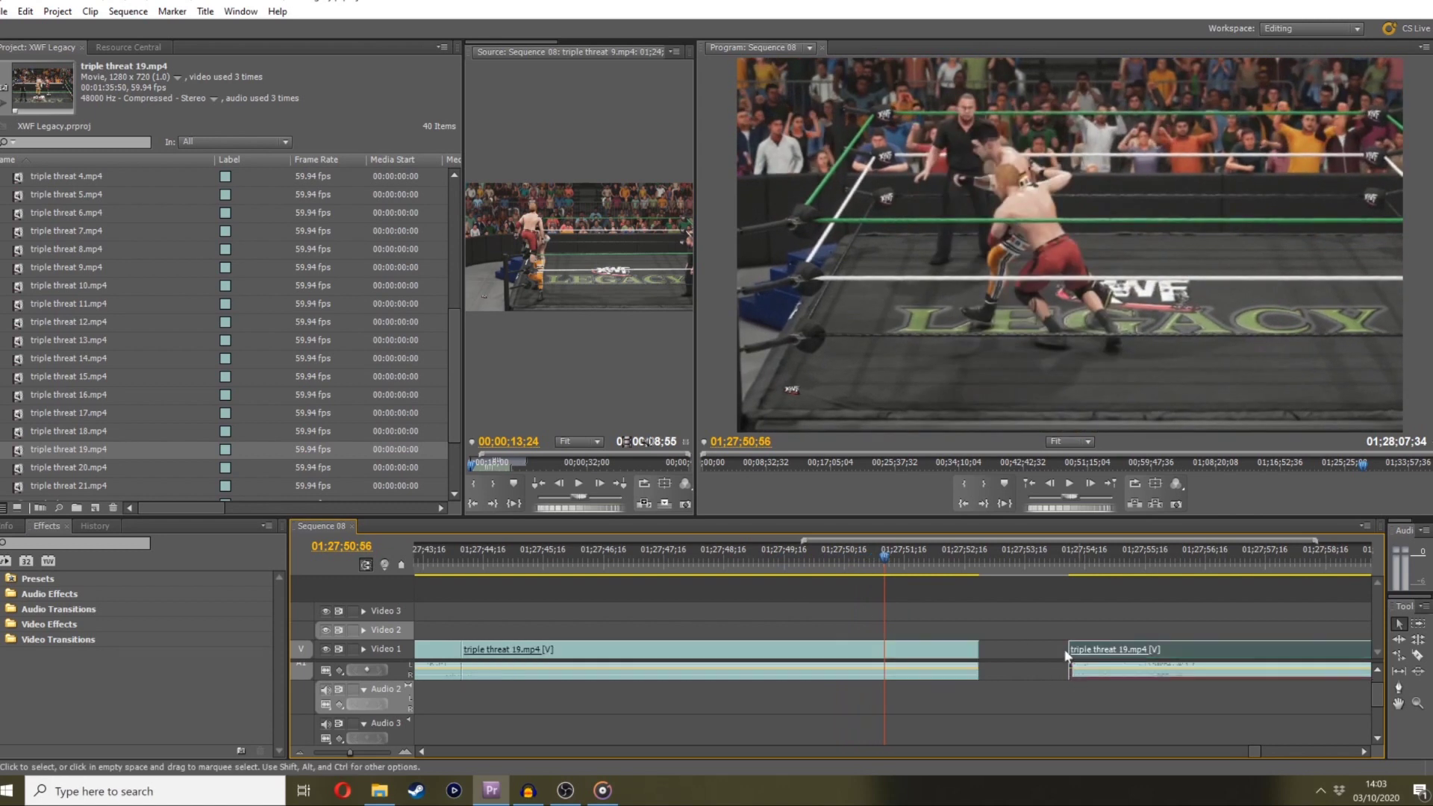
drag(1253, 650, 1078, 650)
drag(915, 647, 905, 647)
click(851, 561)
key(space)
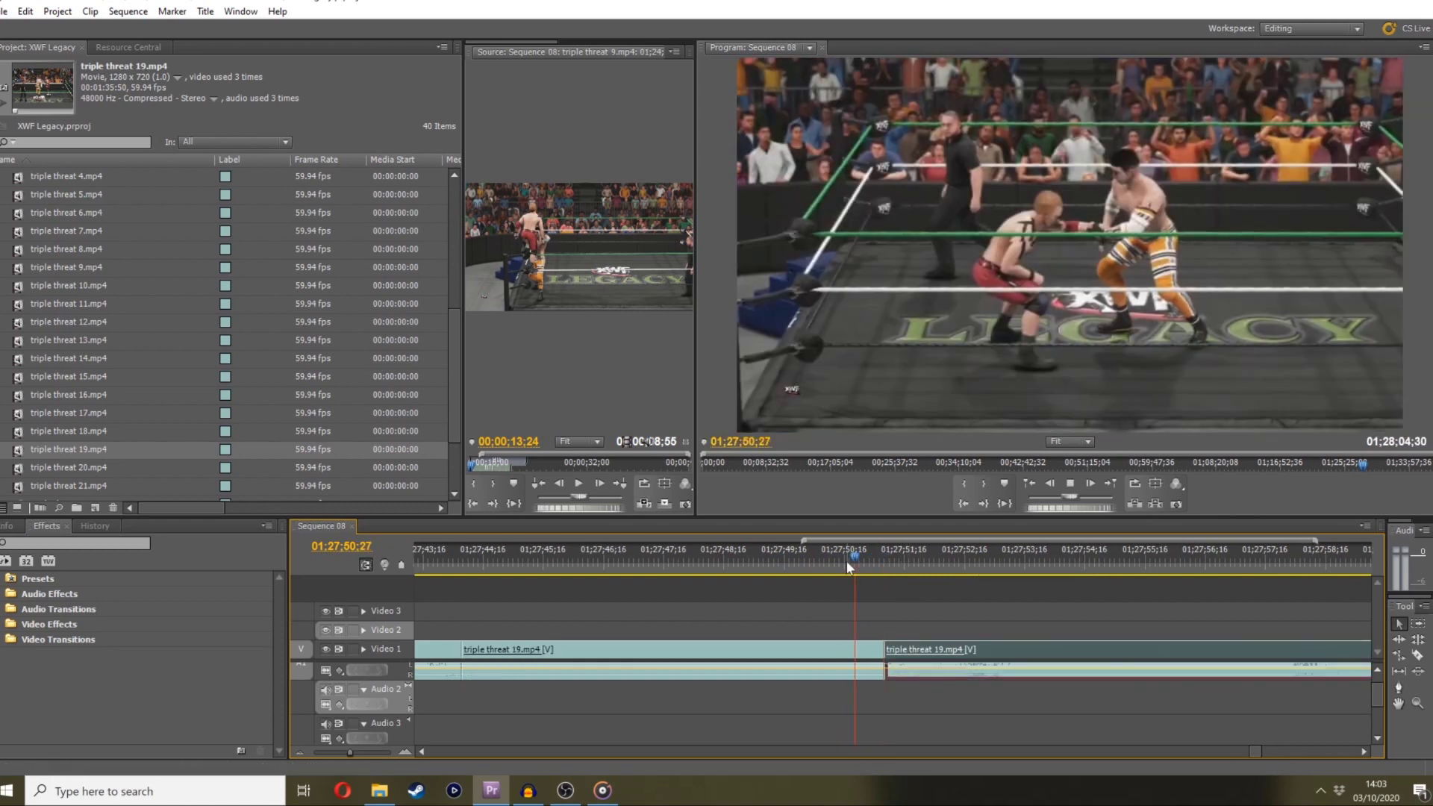
Replay the cut around 01;27;50 and scrub back to about 01;27;44;39 for a new cut point
click(865, 570)
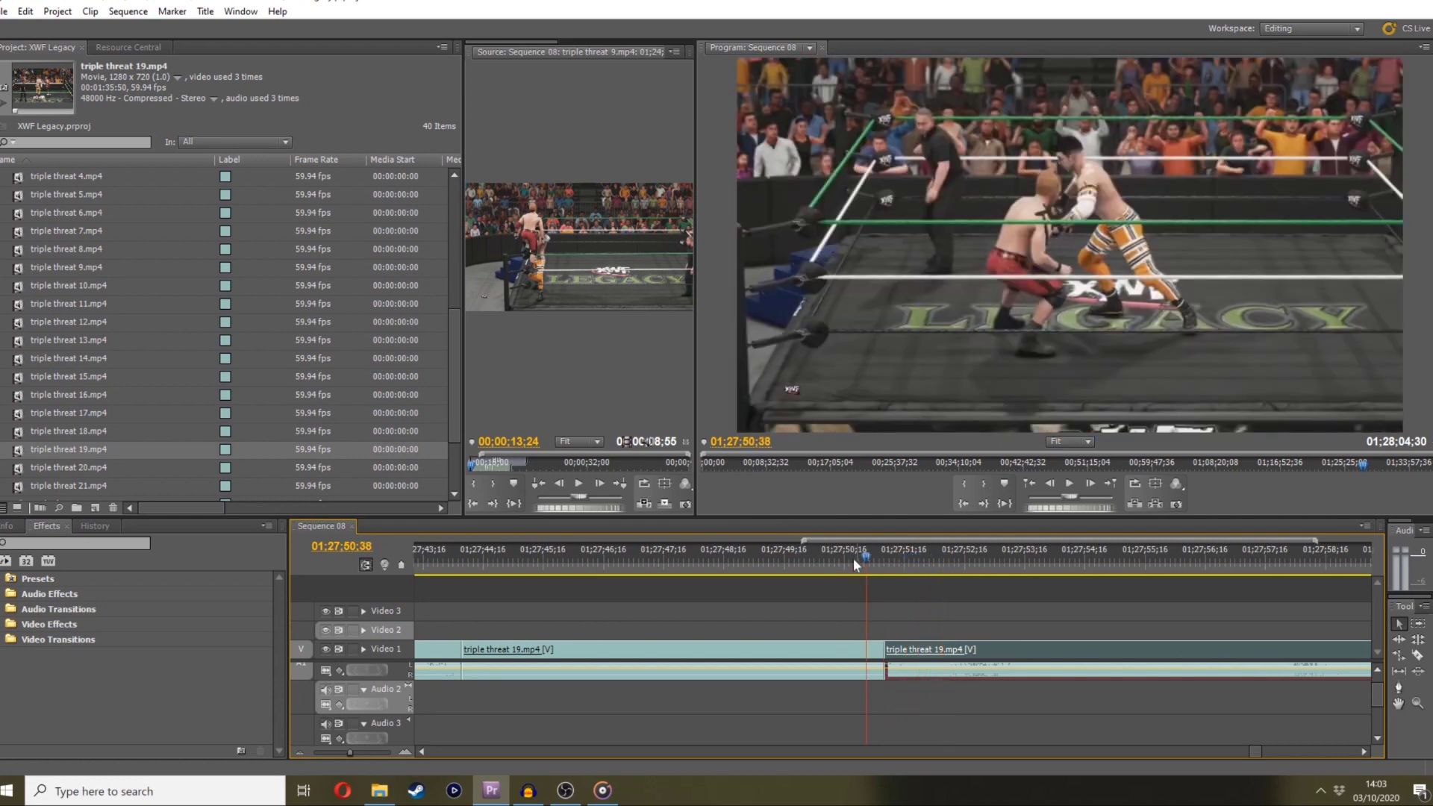
key(space)
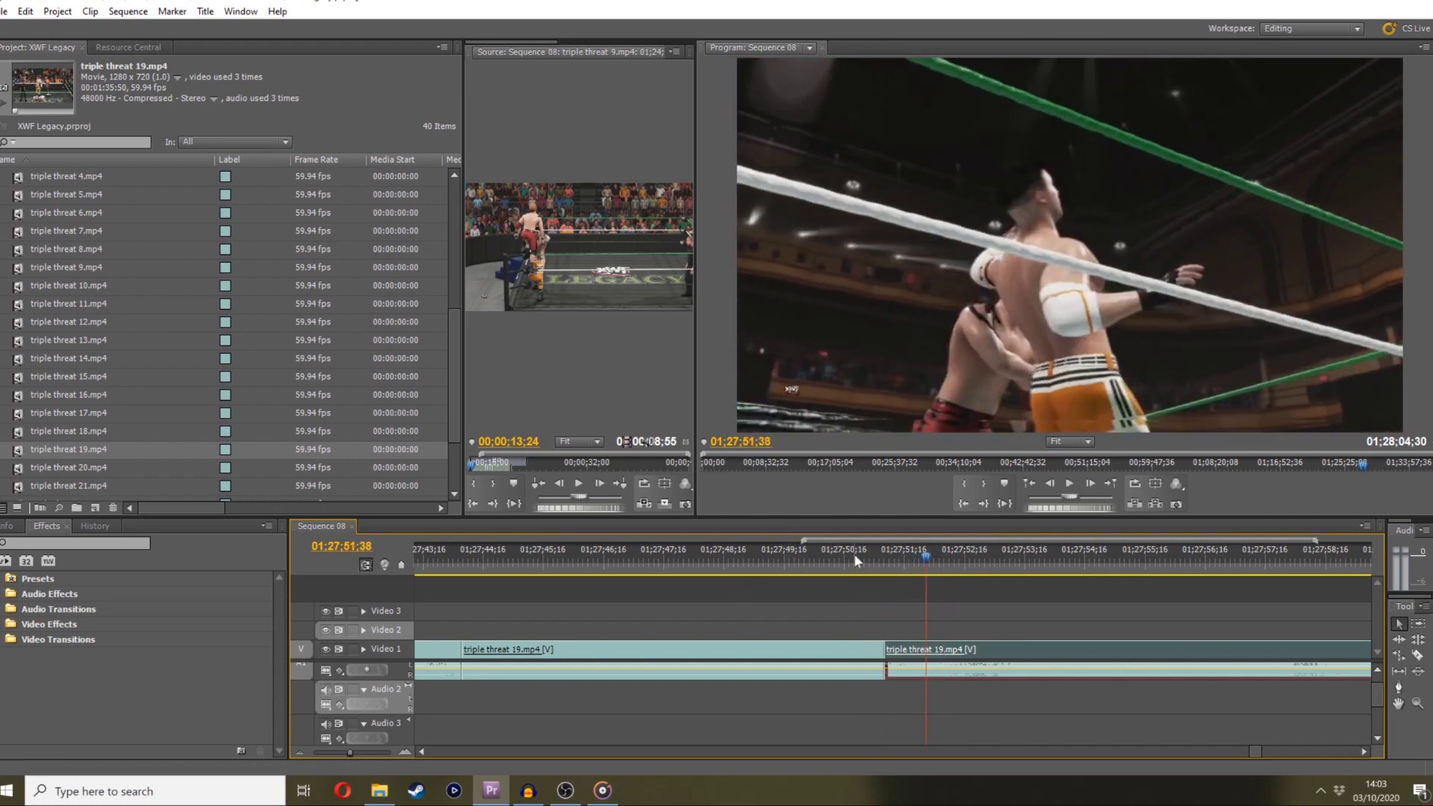
click(854, 555)
click(872, 544)
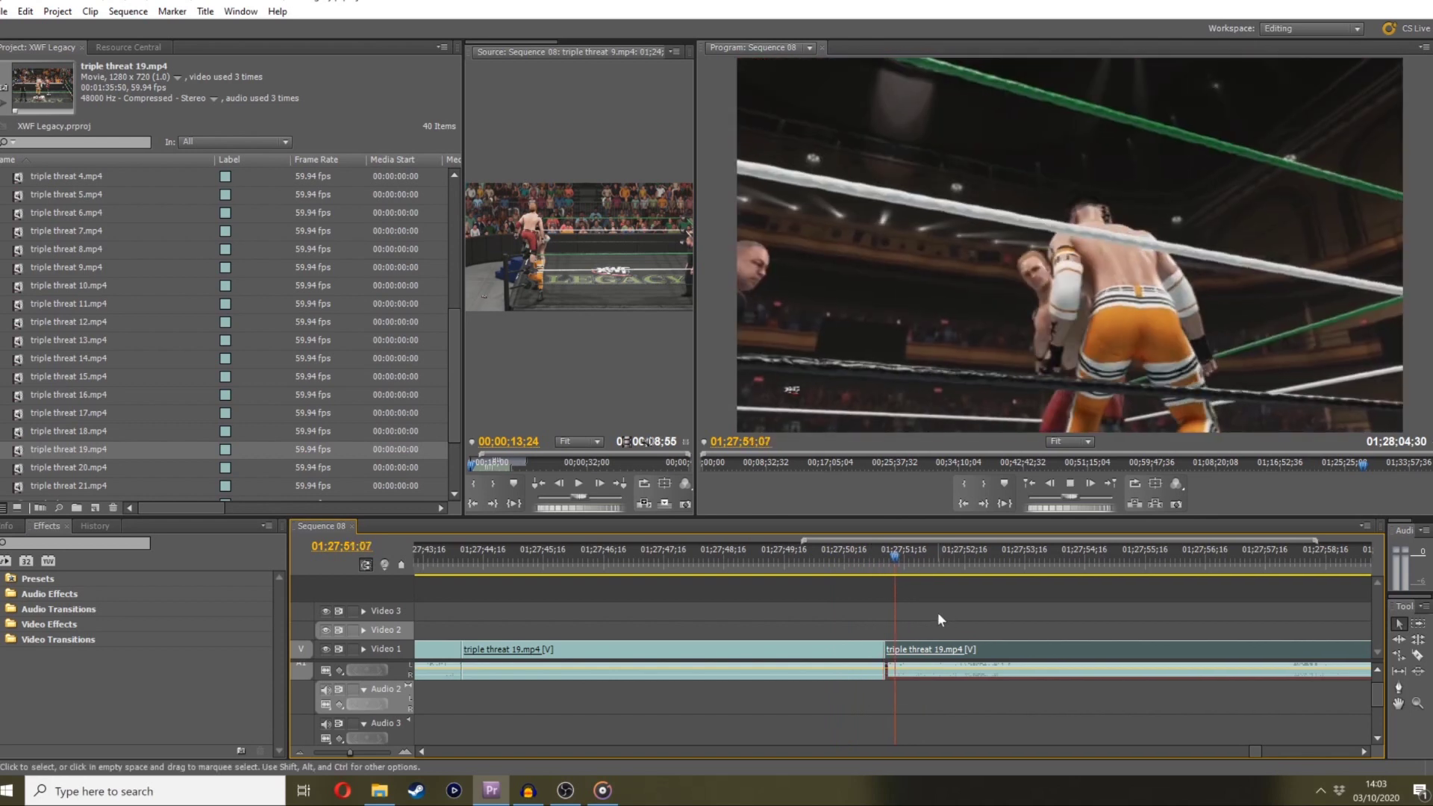
drag(884, 560, 849, 560)
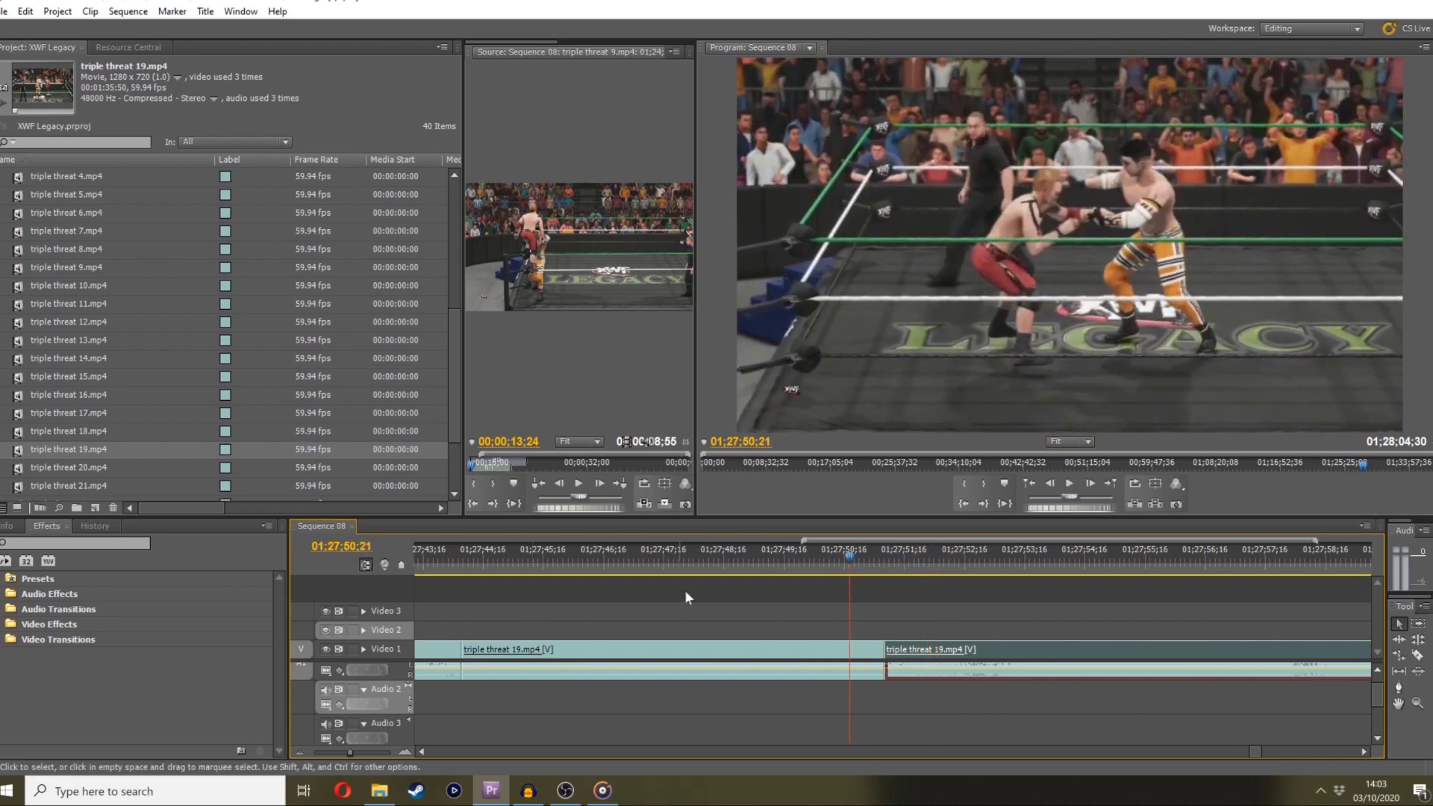
drag(464, 555, 637, 534)
Move the edit point between the pieces earlier to the playhead and replay it
drag(885, 649, 640, 649)
key(space)
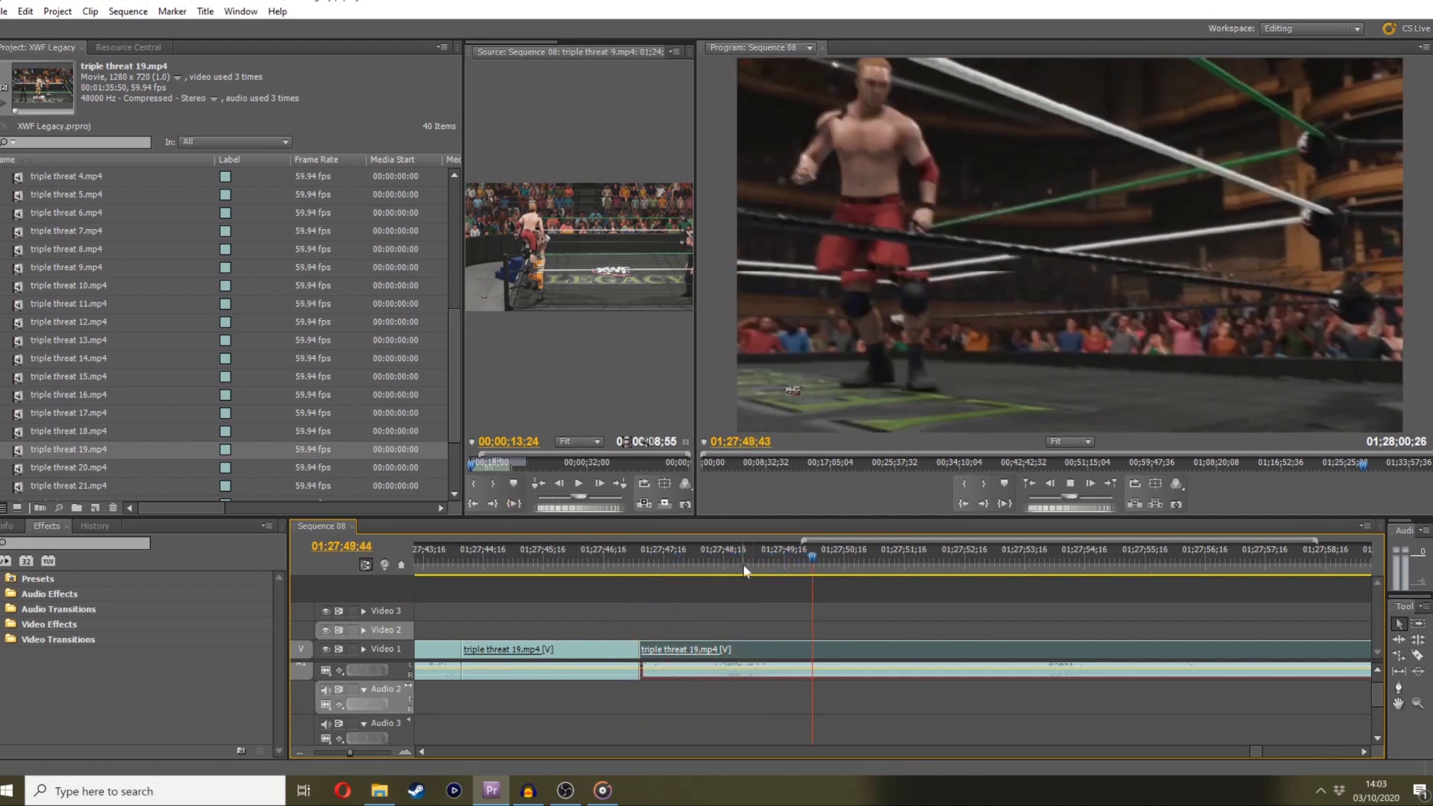
key(space)
drag(1101, 505, 956, 496)
key(space)
key(space)
drag(1108, 508, 1084, 510)
Step forward seven frames and razor the clip at 01;27;49;42
click(1093, 488)
click(1092, 488)
click(1093, 487)
click(1092, 488)
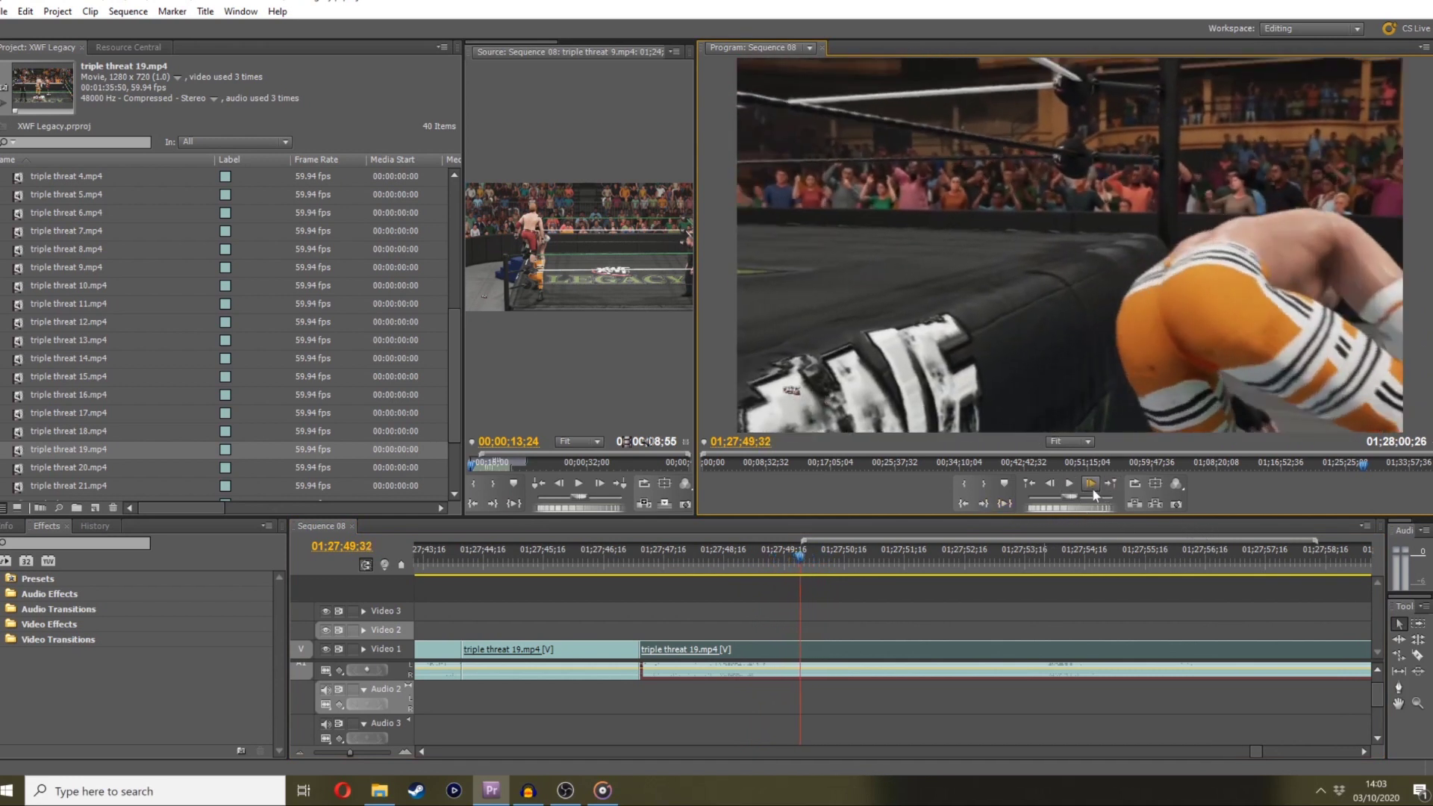
click(1092, 488)
click(1092, 488)
click(1092, 487)
click(1092, 488)
click(1091, 488)
click(1091, 488)
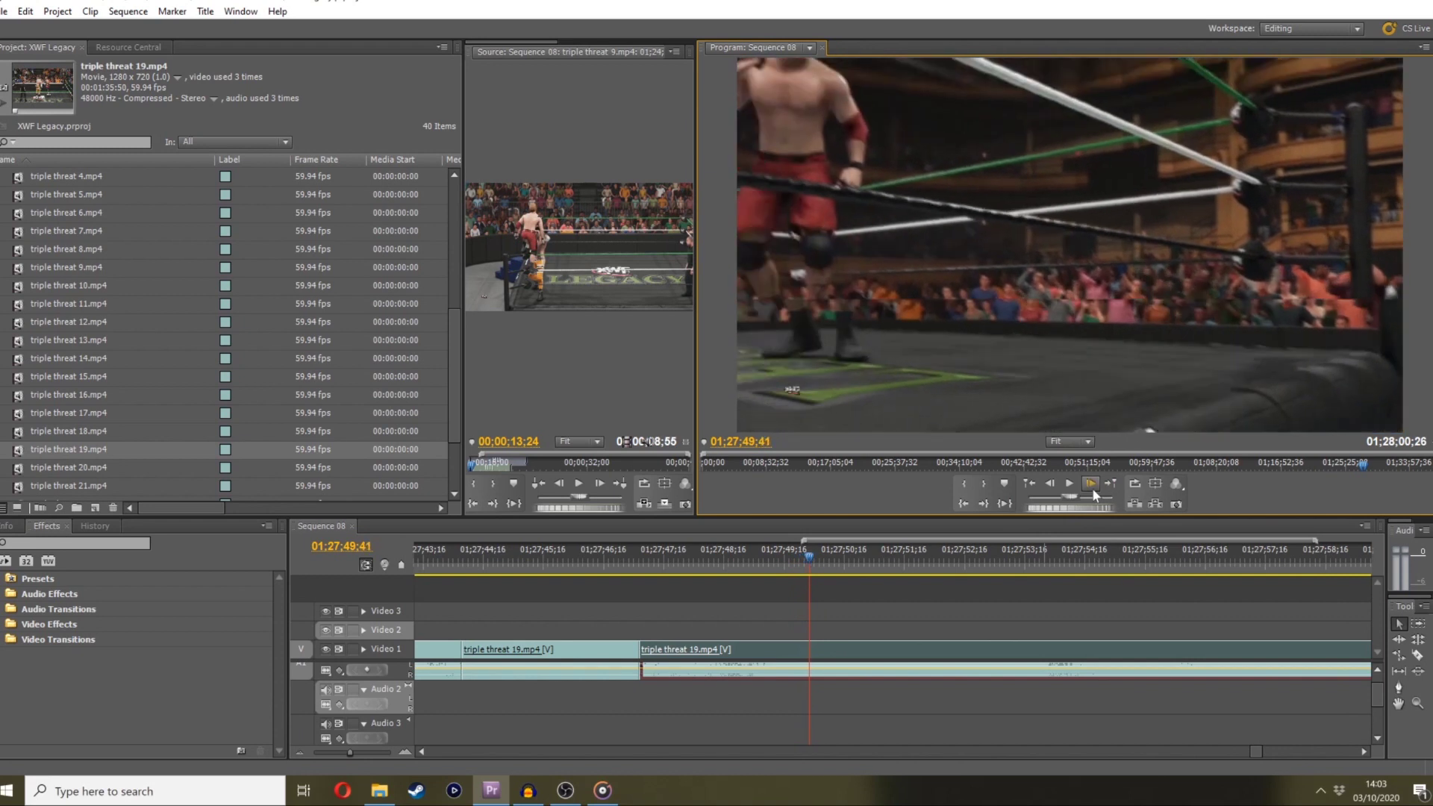
click(1091, 488)
click(1418, 655)
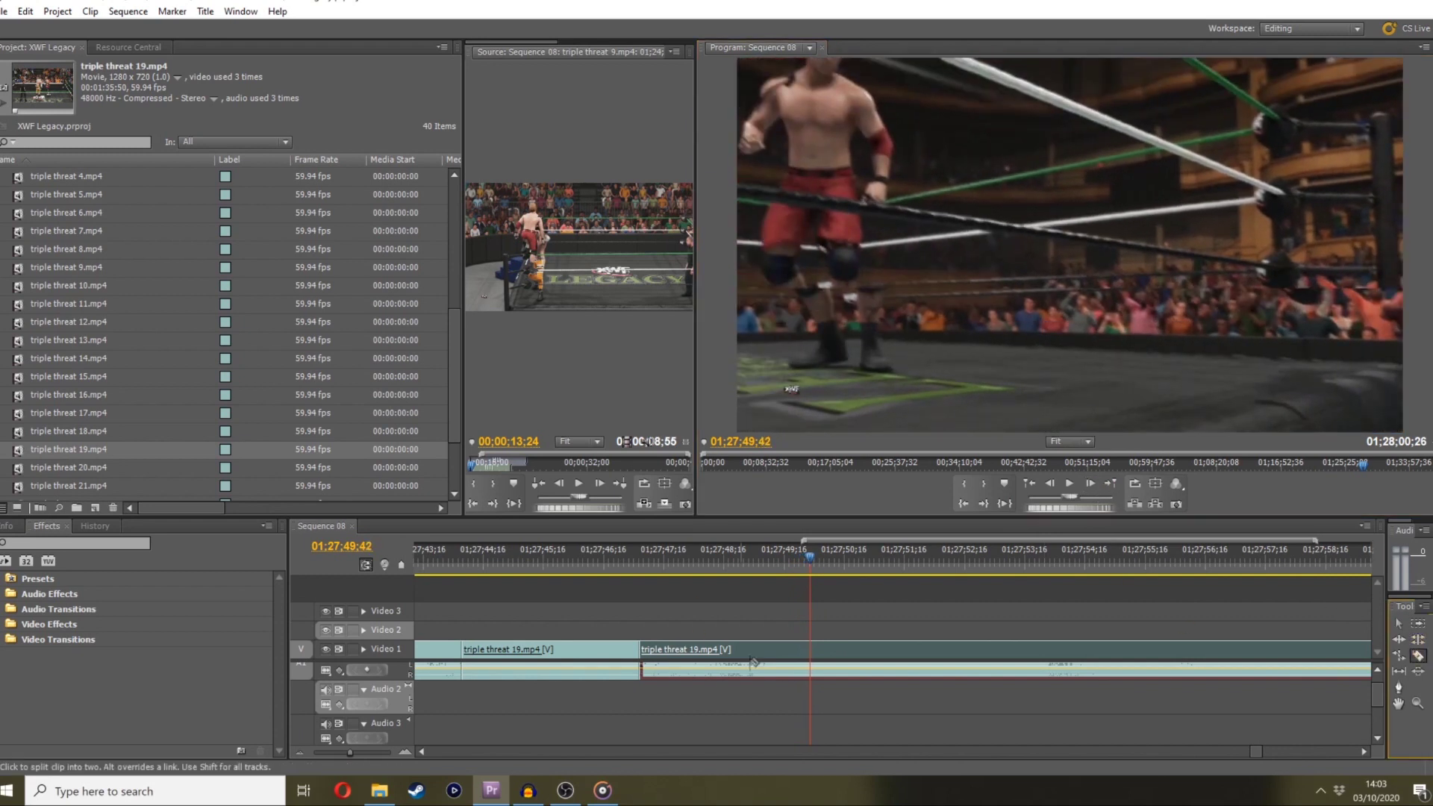
click(811, 646)
Play past the split, zoom the timeline out, and select the leftover piece
key(space)
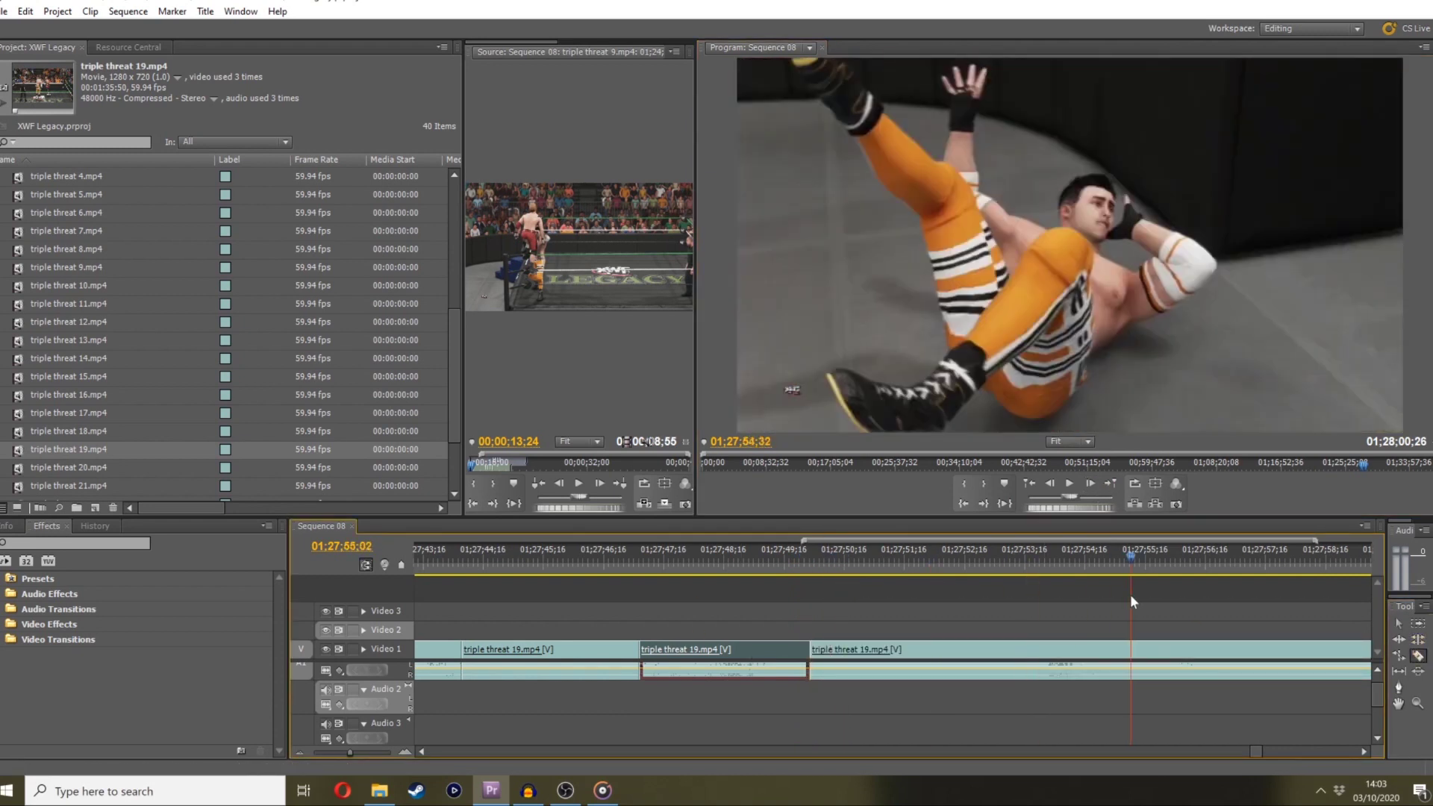
drag(350, 752, 337, 752)
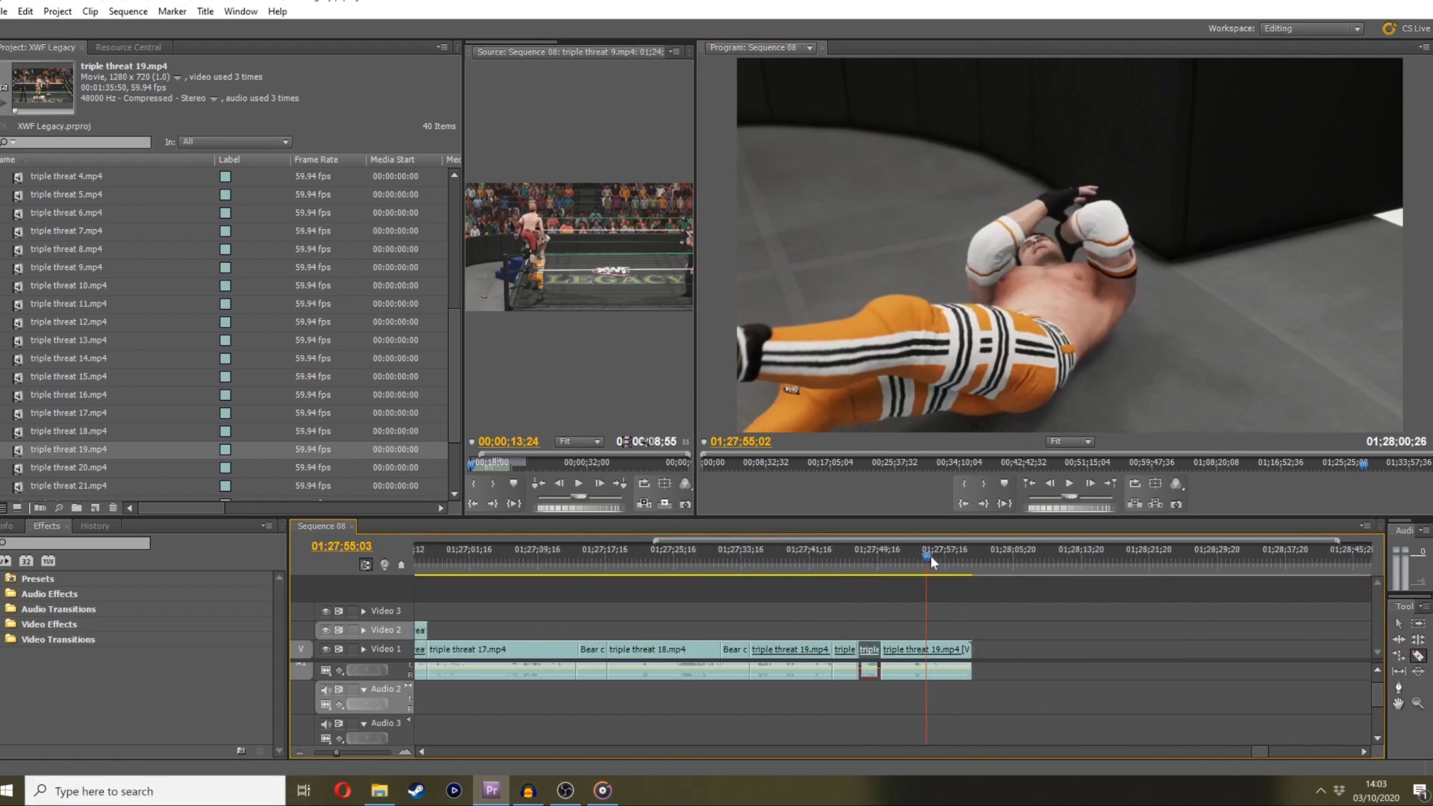
drag(930, 555, 962, 557)
key(v)
click(968, 650)
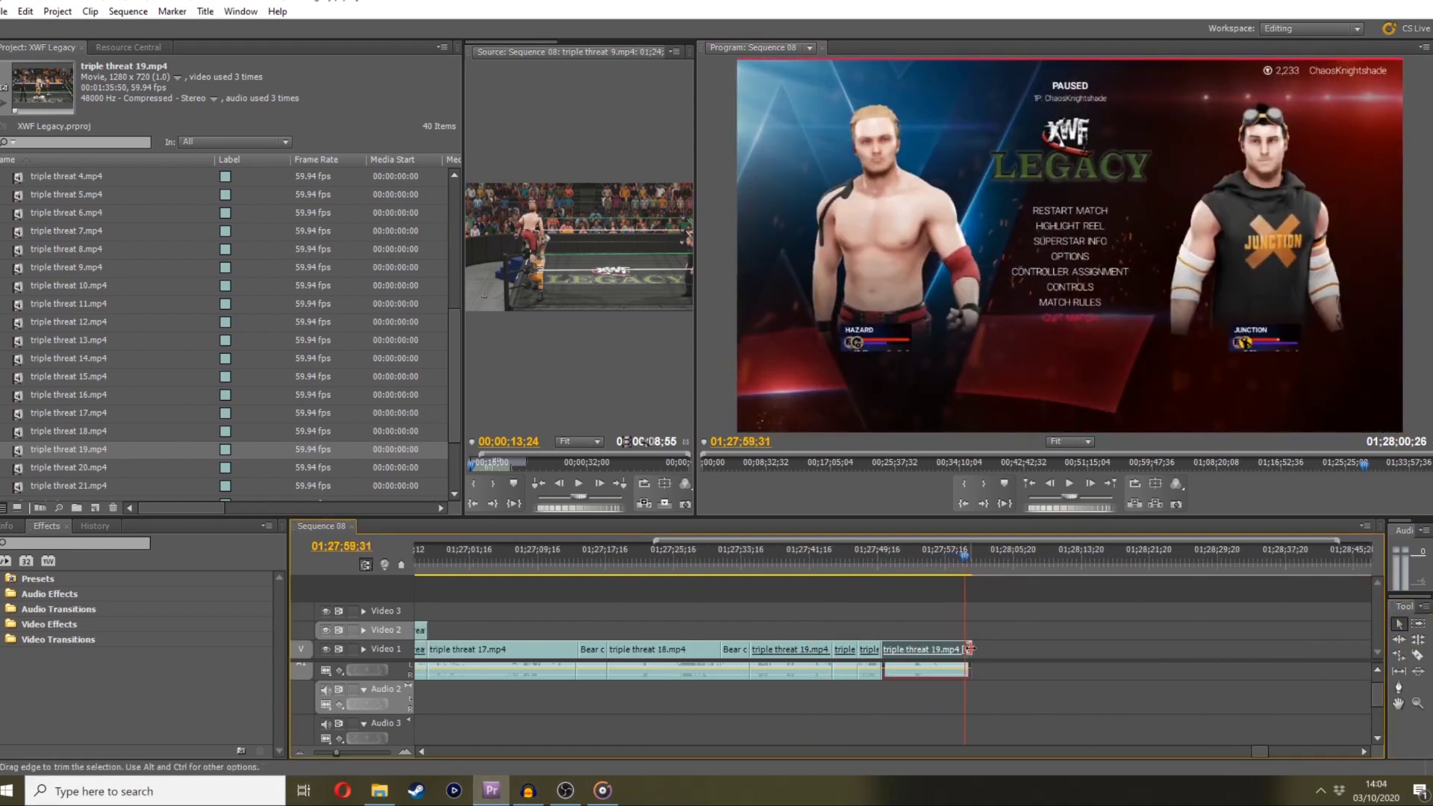
Delete the leftover tail and drop triple threat 20.mp4 onto Video 1
key(Delete)
scroll(28, 489, down, 1)
drag(68, 451, 948, 651)
Trim triple threat 20's opening, butt it against the last 19 piece, and play the join
click(961, 560)
drag(961, 561, 1166, 509)
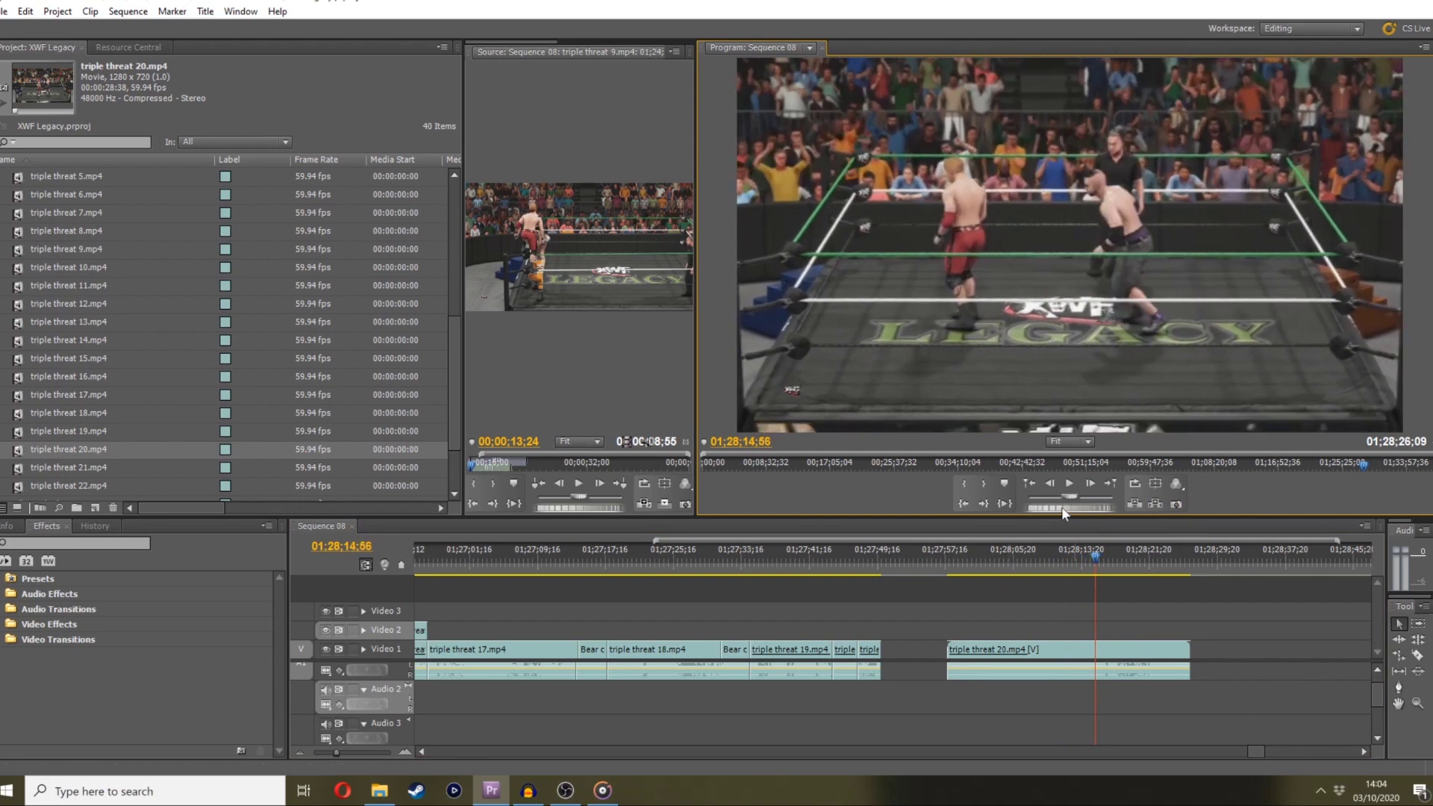
drag(949, 649, 1096, 649)
drag(1114, 649, 898, 649)
click(856, 554)
key(space)
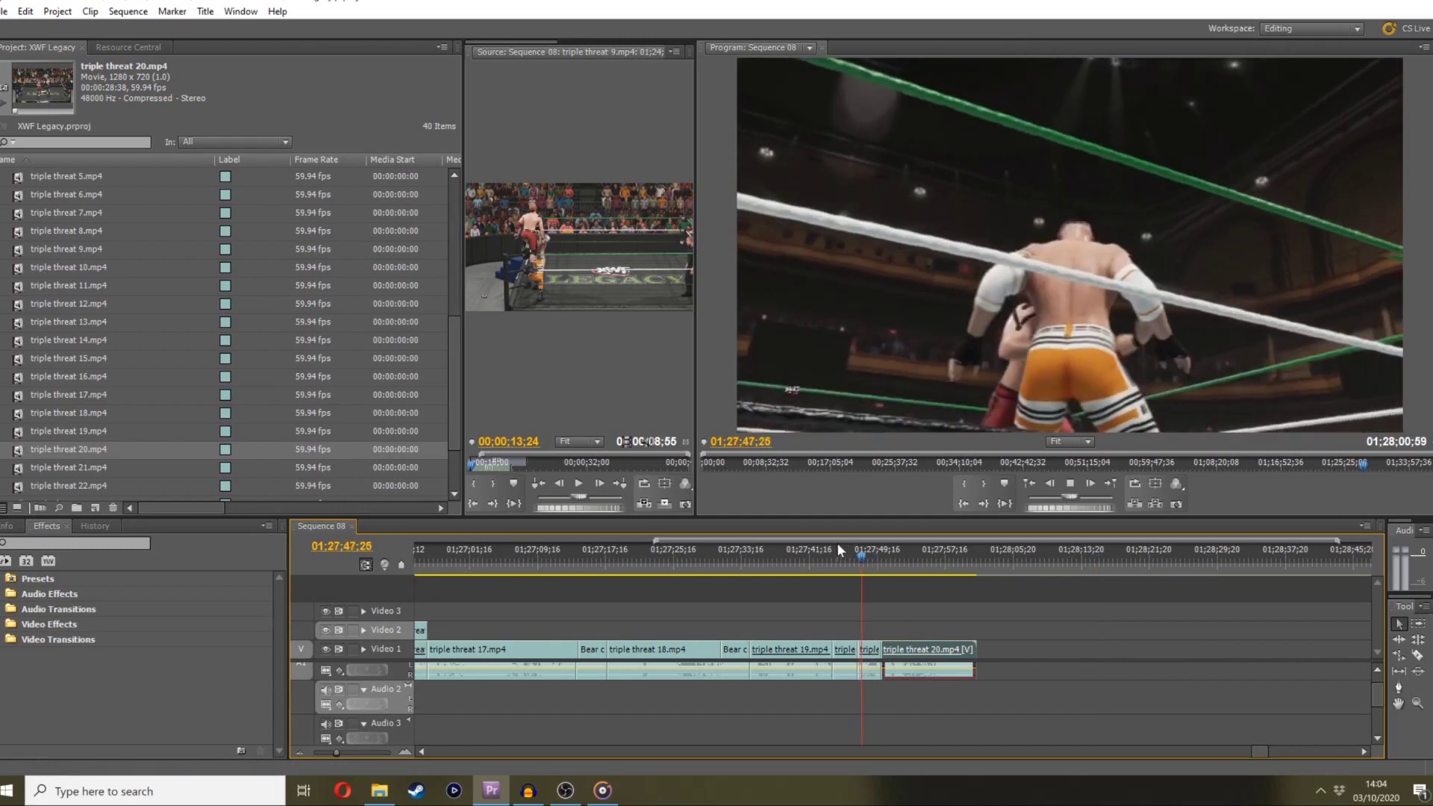
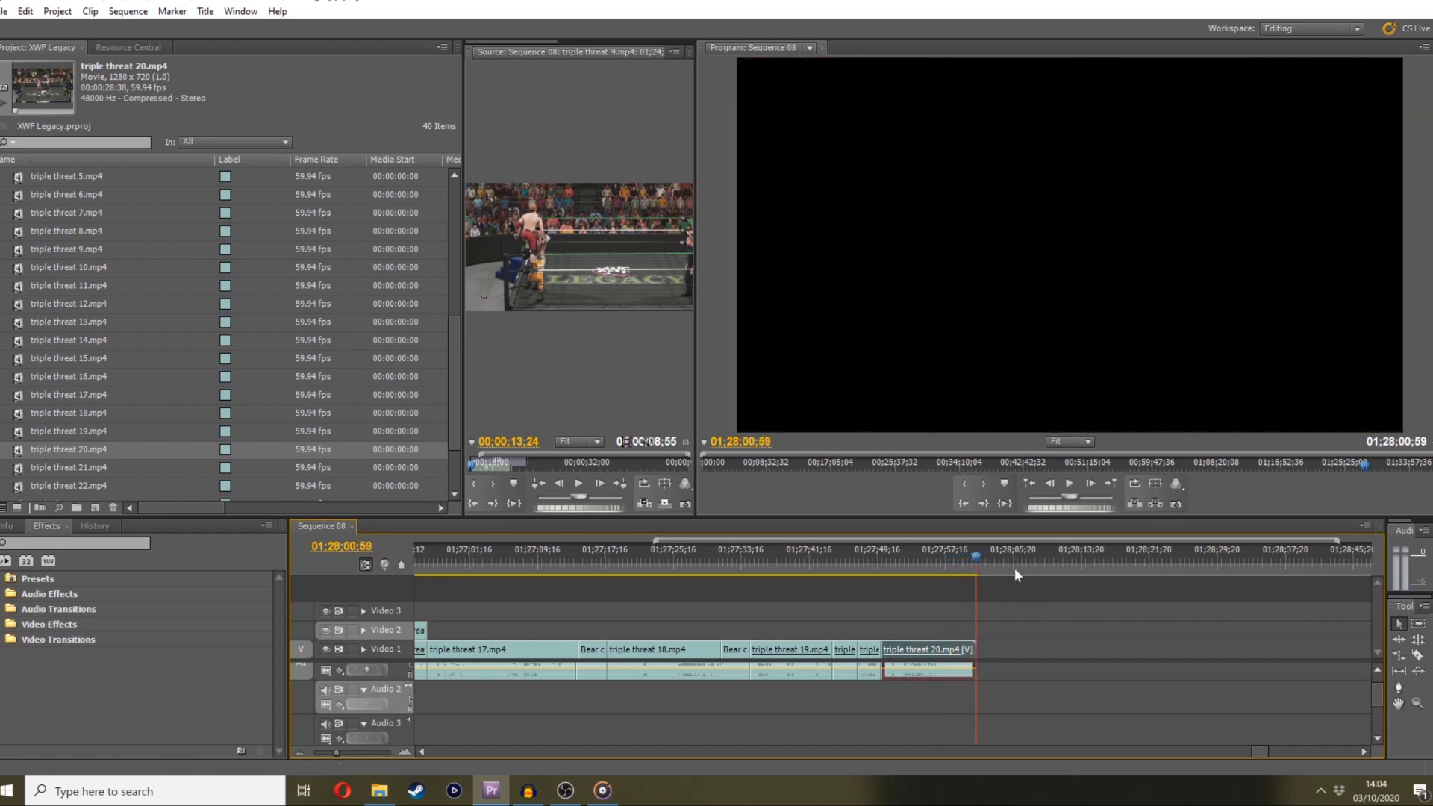
Add triple threat 21.mp4 after the last Video 1 clip and scrub through its winner-screen footage
click(78, 468)
drag(78, 468, 1001, 649)
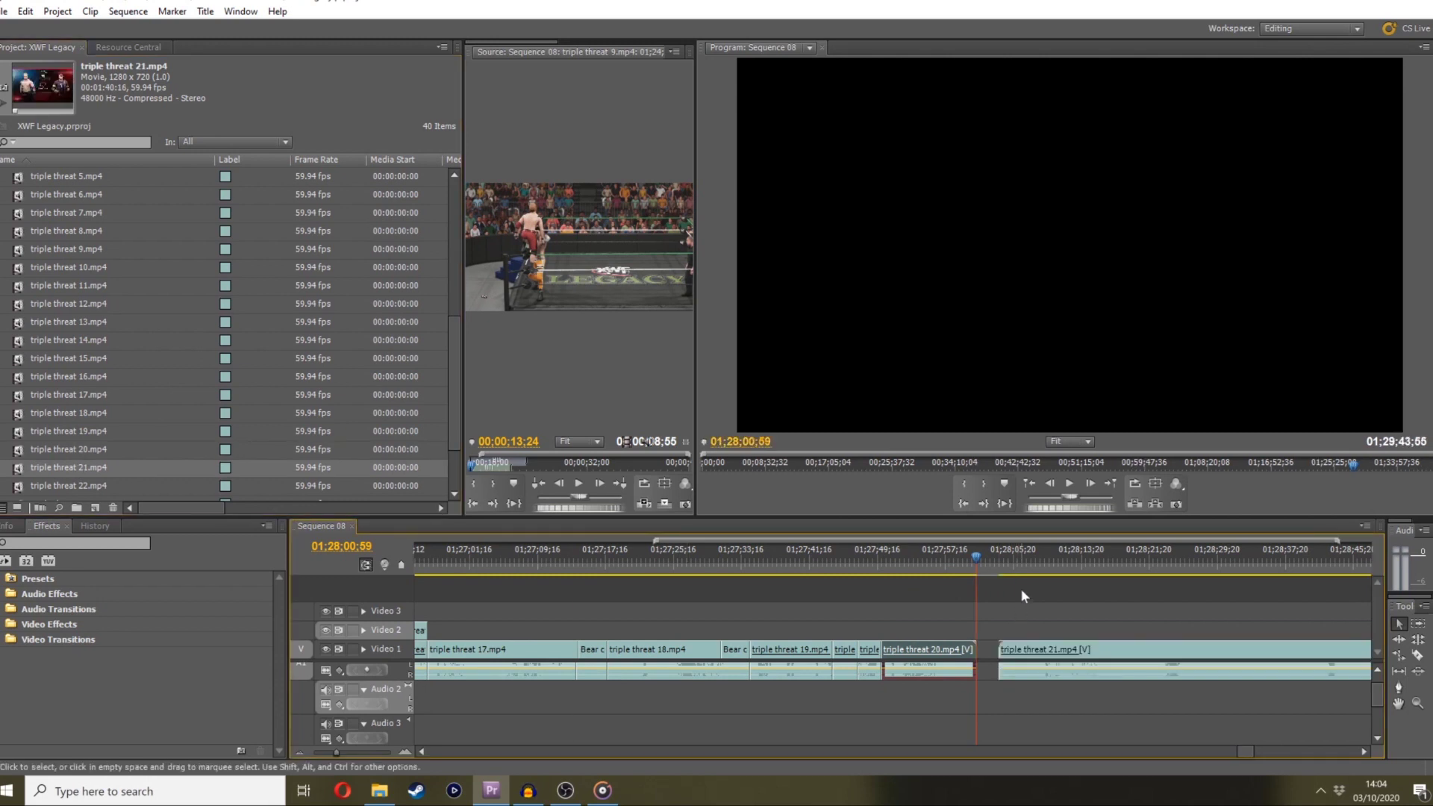
drag(1134, 571, 848, 615)
key(space)
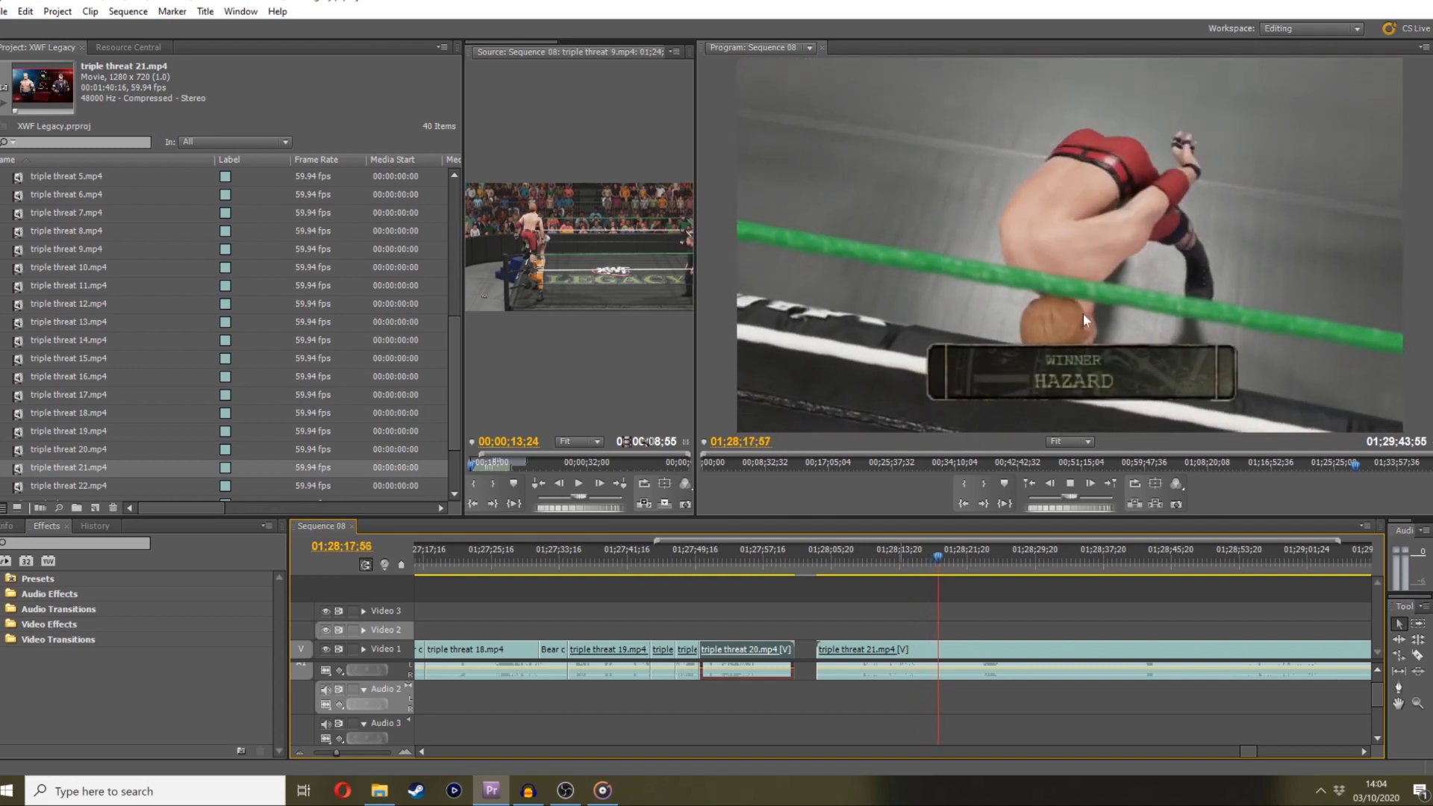
drag(931, 567, 838, 559)
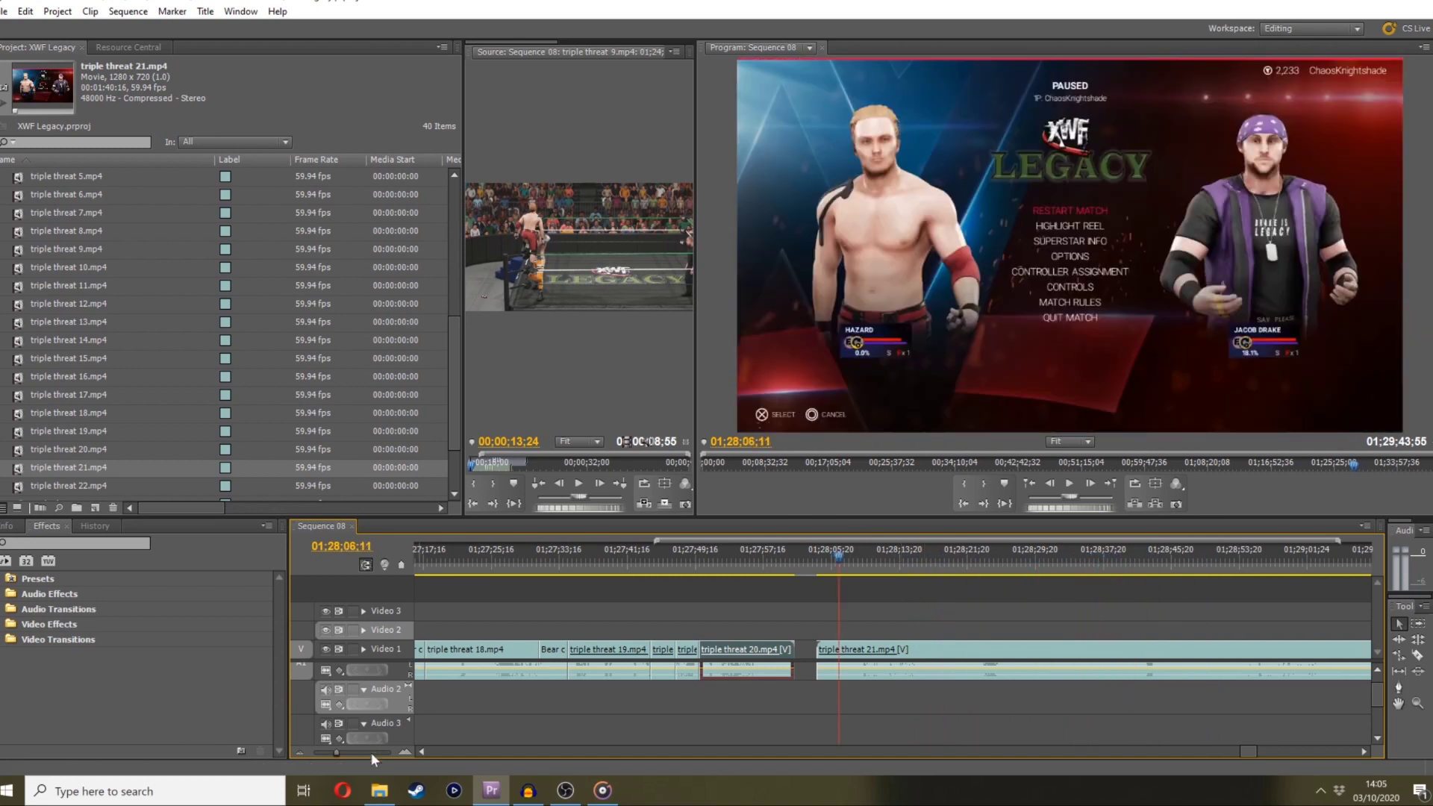
drag(336, 752, 333, 752)
drag(985, 559, 1304, 561)
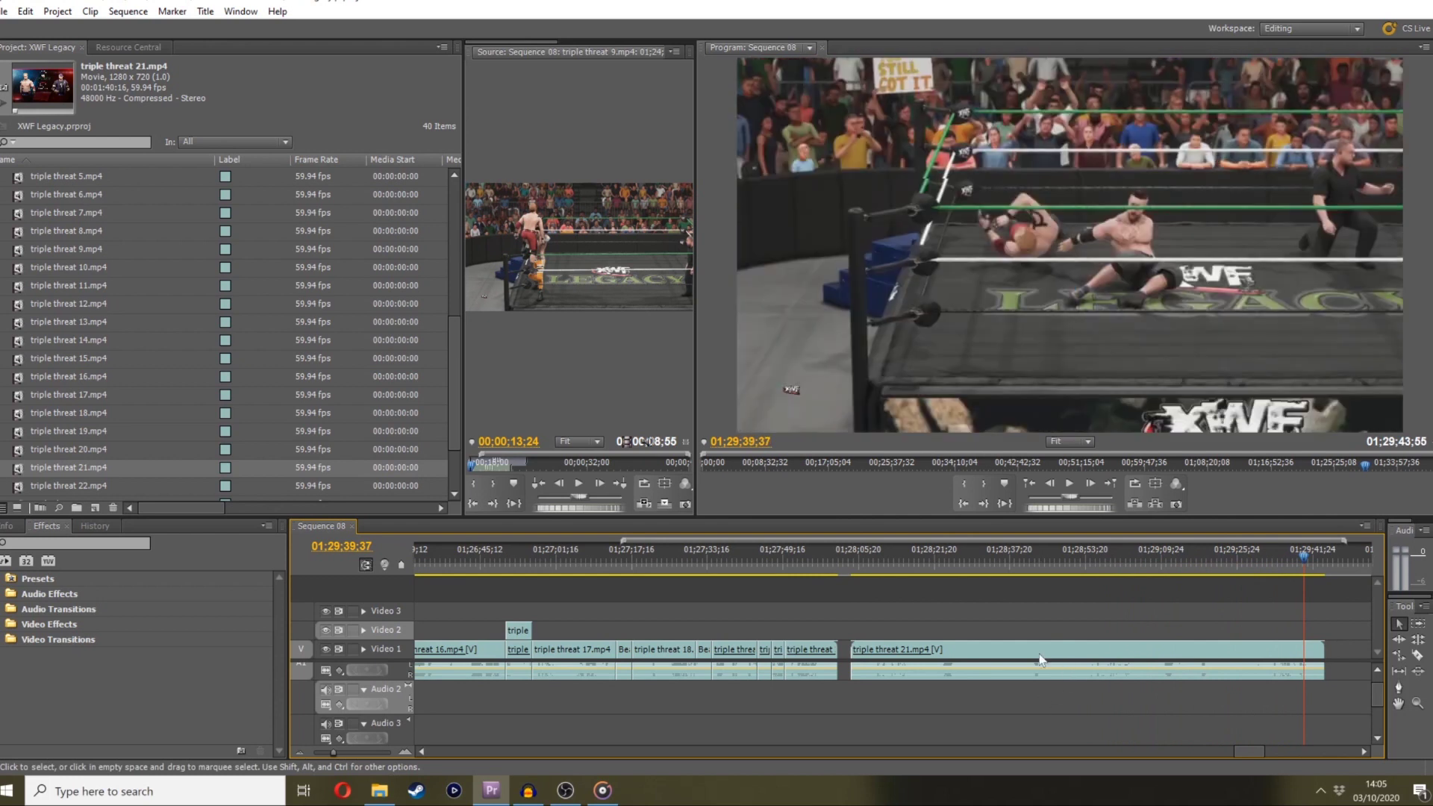
click(1039, 655)
Swap the triple threat 21 clip for triple threat 22.mp4 at the end of Video 1
key(Delete)
scroll(36, 452, down, 1)
drag(37, 466, 856, 647)
drag(848, 566, 795, 569)
key(space)
key(space)
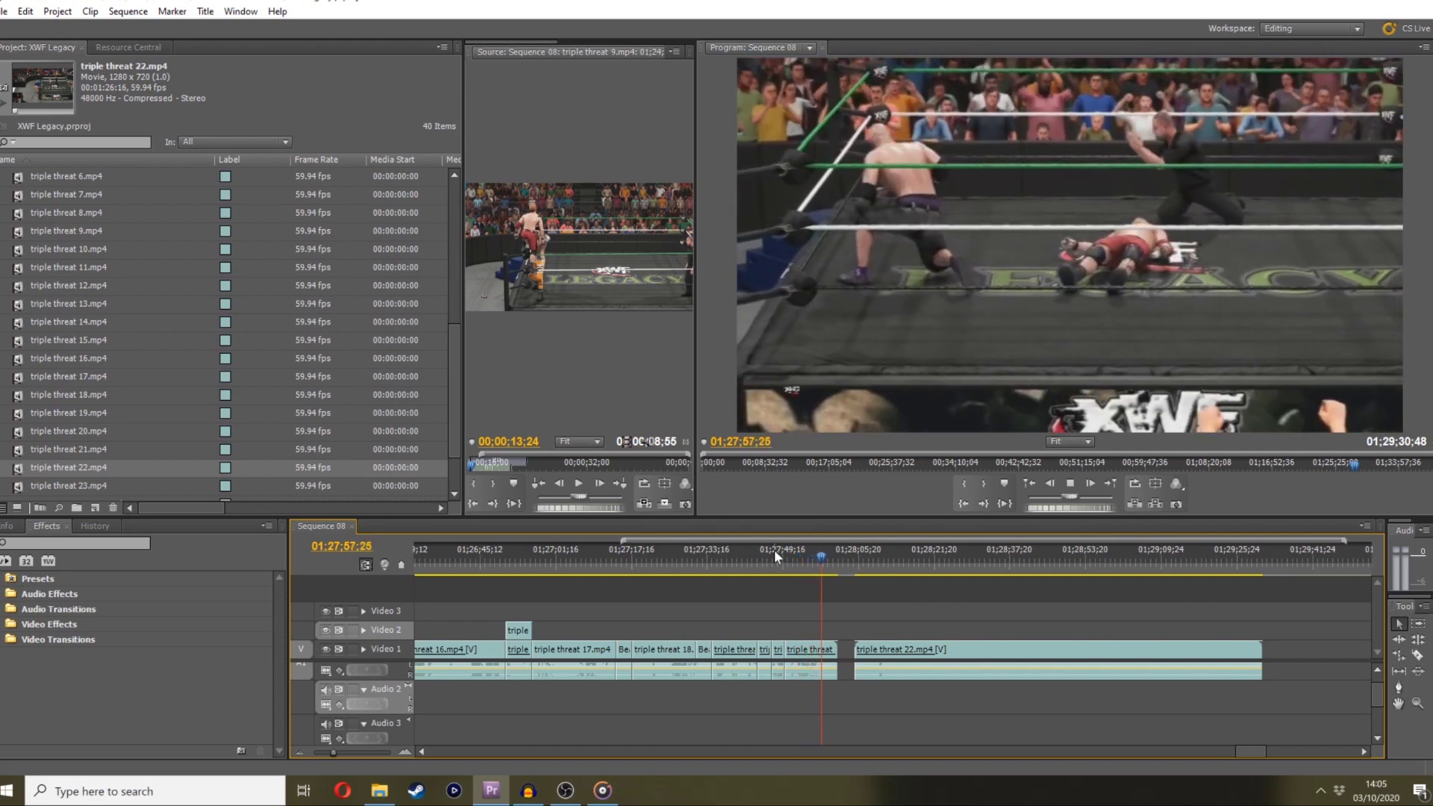
key(space)
Trim the preceding clip's end and triple threat 22's start, then delete the gap between them
drag(837, 643, 820, 646)
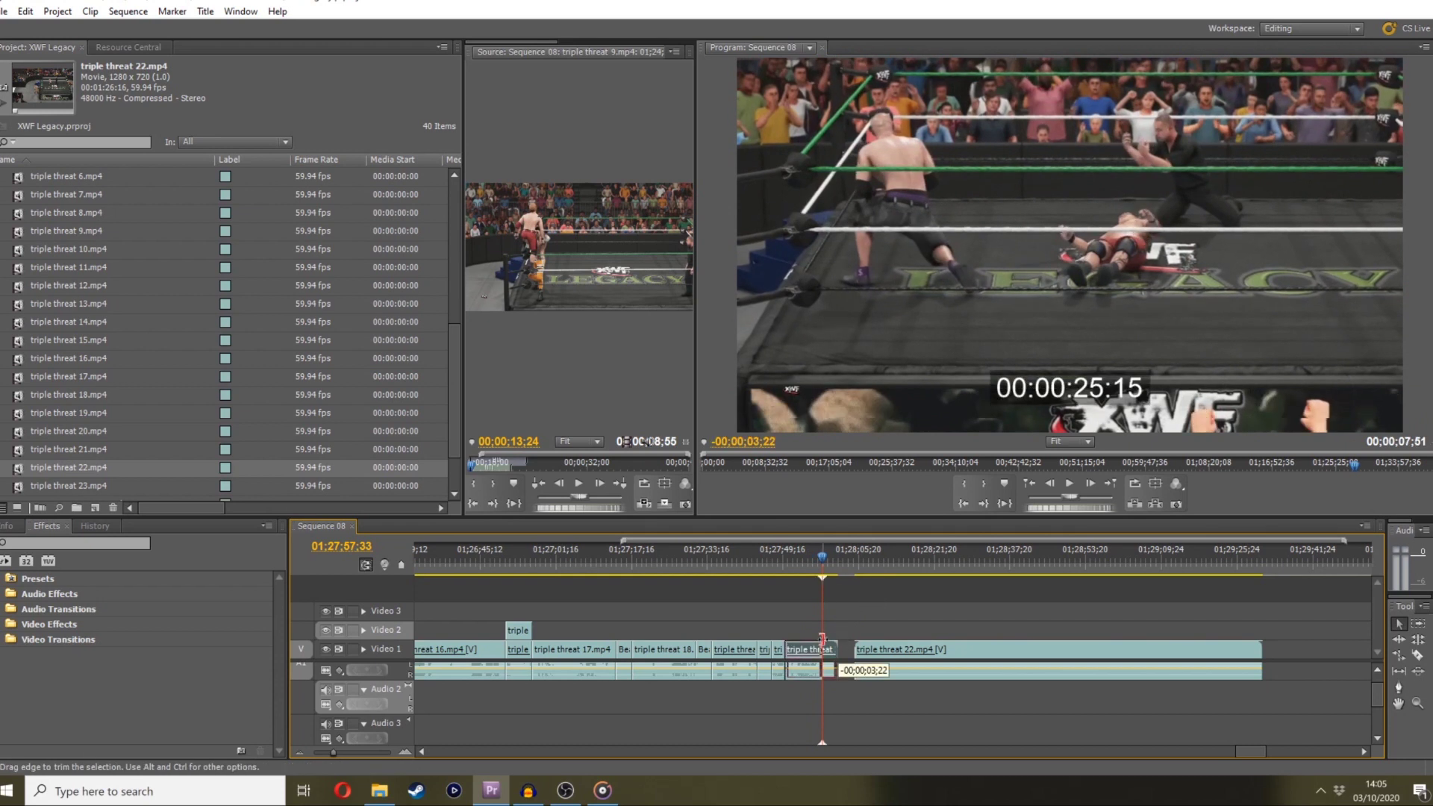
drag(824, 575, 955, 561)
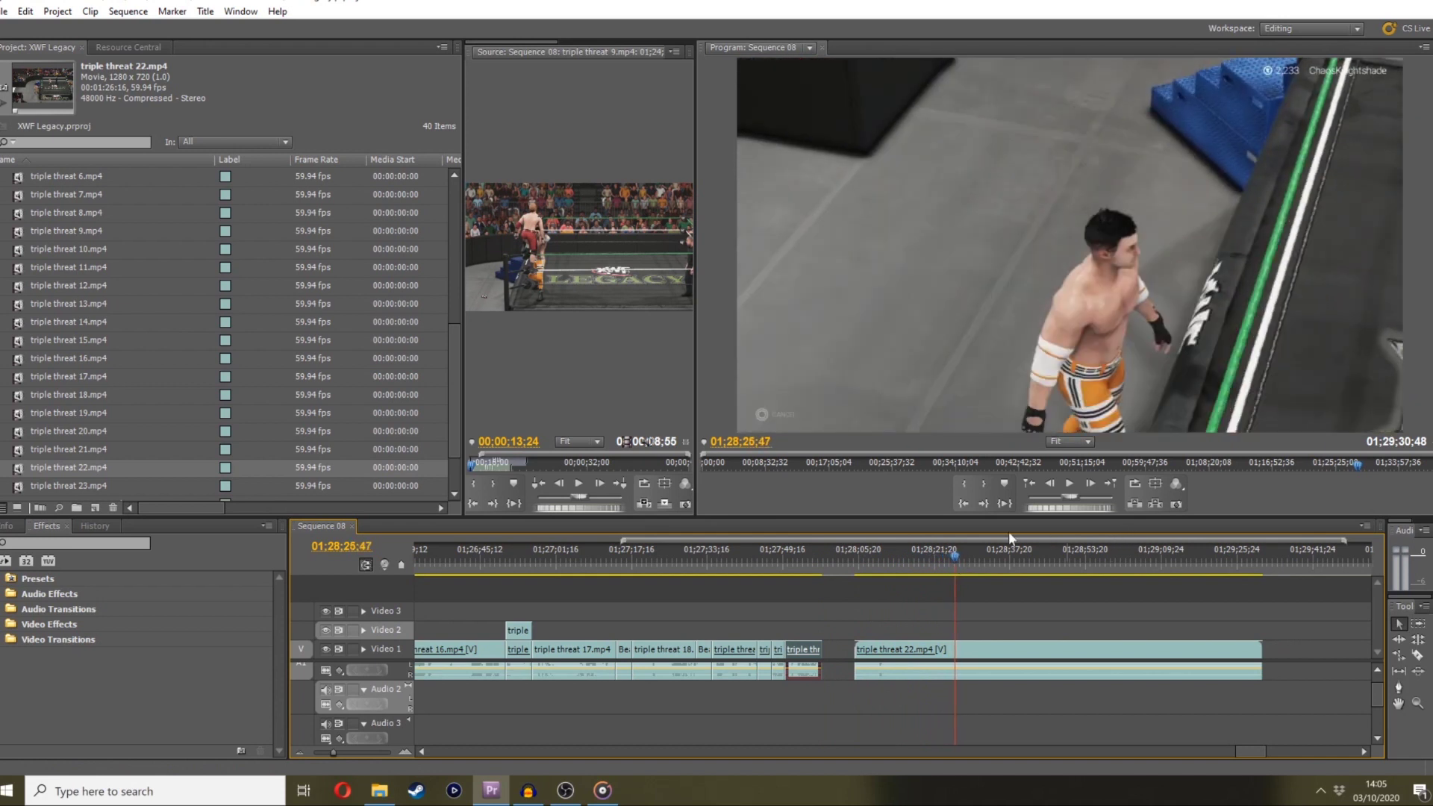
drag(861, 643, 955, 646)
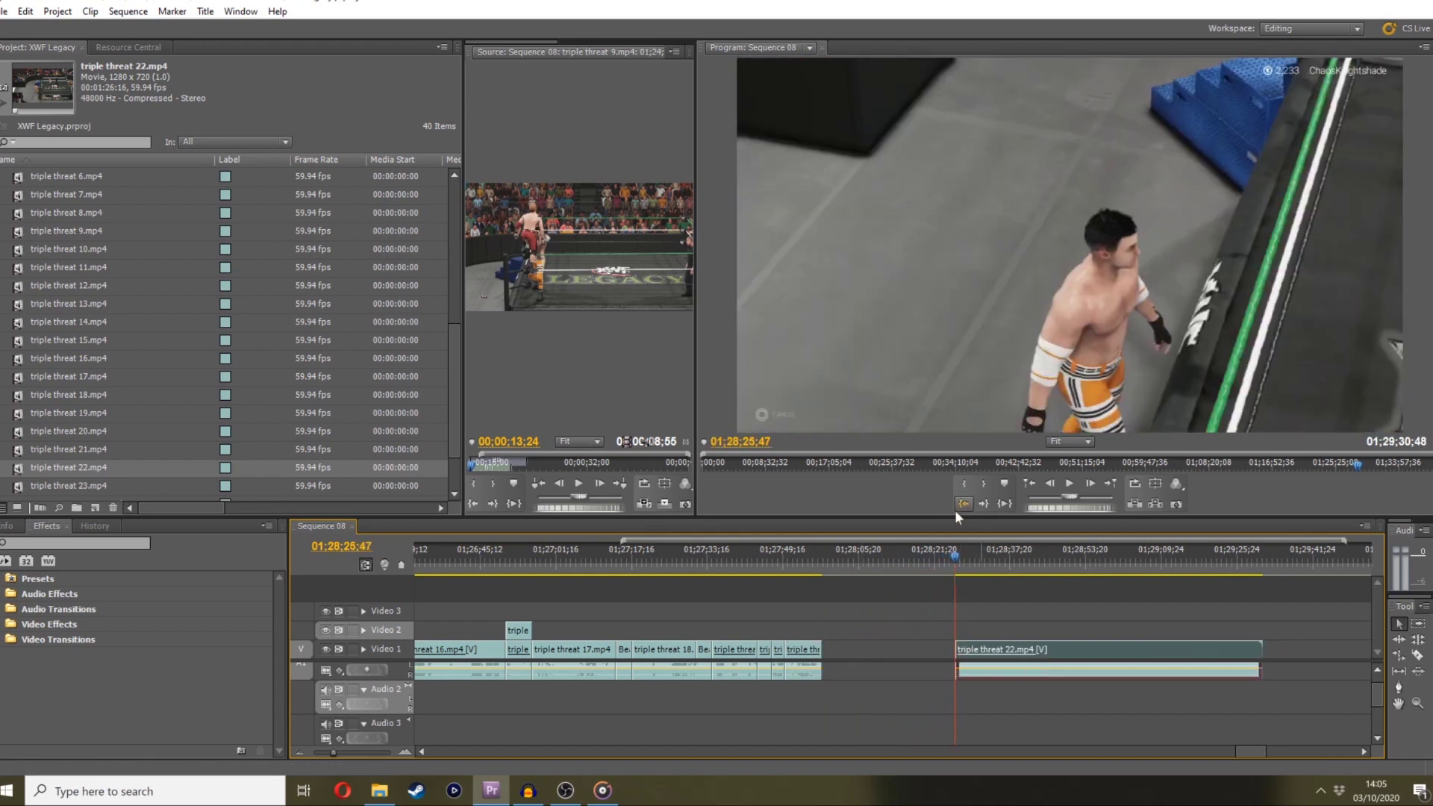
click(1028, 553)
drag(1027, 556, 1025, 556)
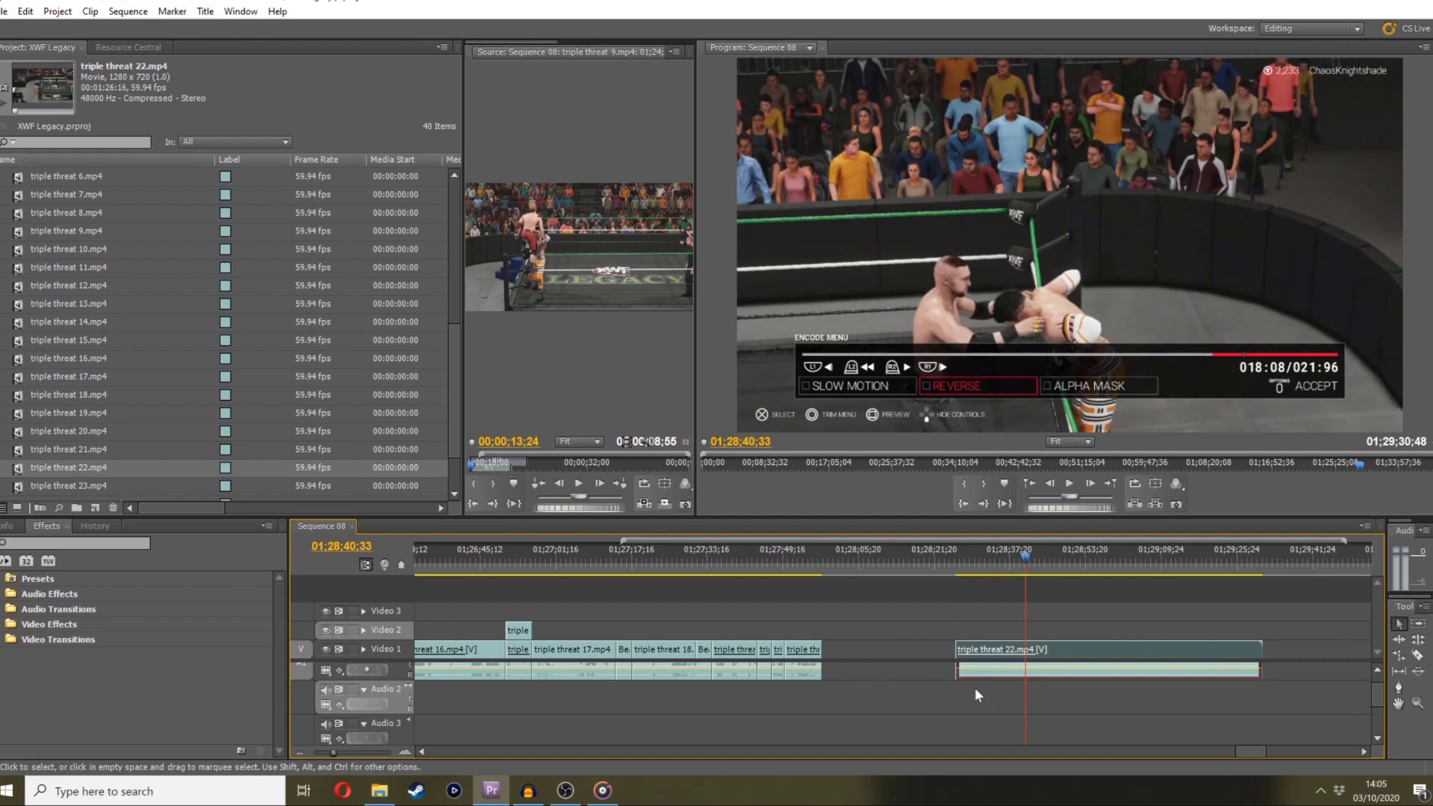
click(897, 651)
key(Delete)
Play back from the start of triple threat 22 and park at 01;28;06;13
click(856, 556)
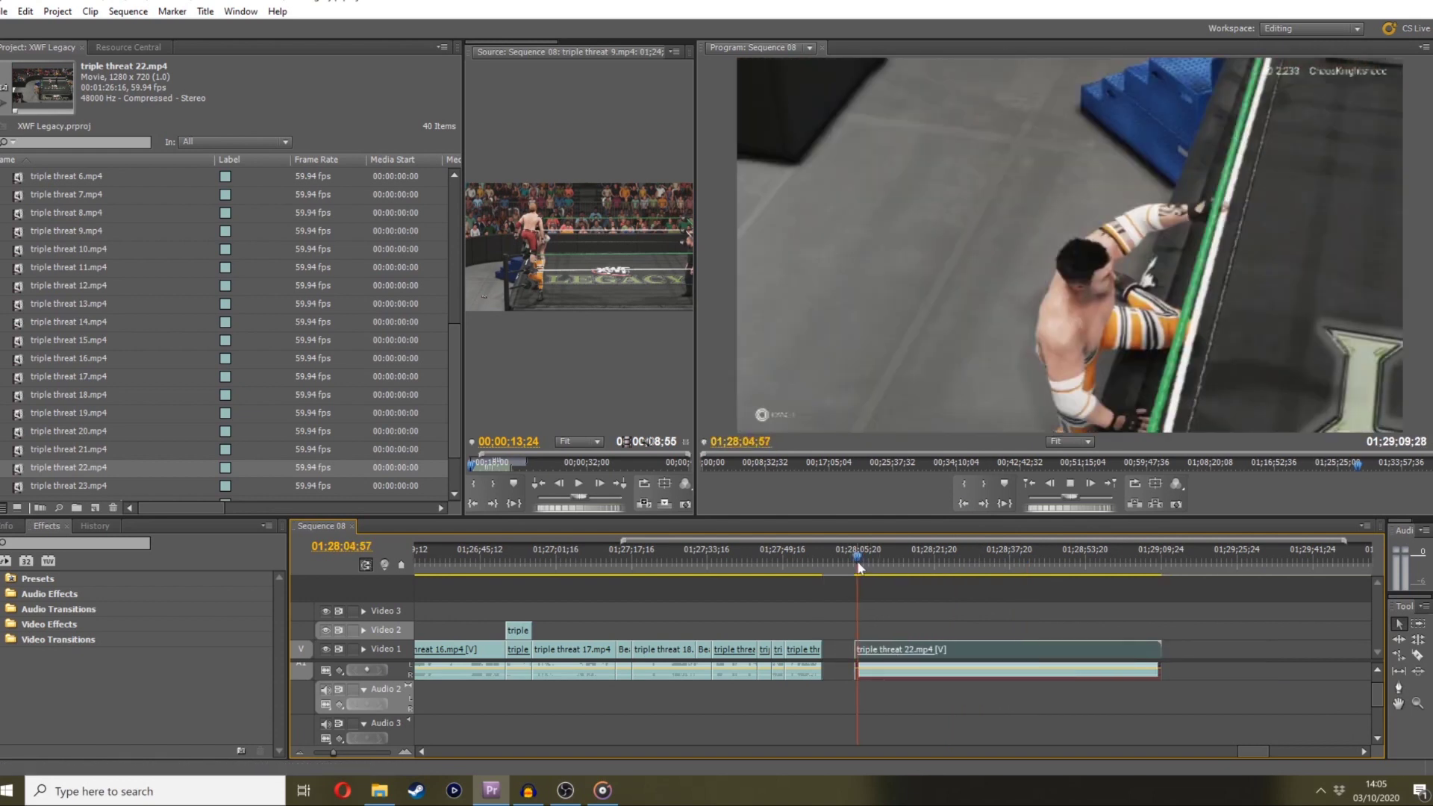
key(space)
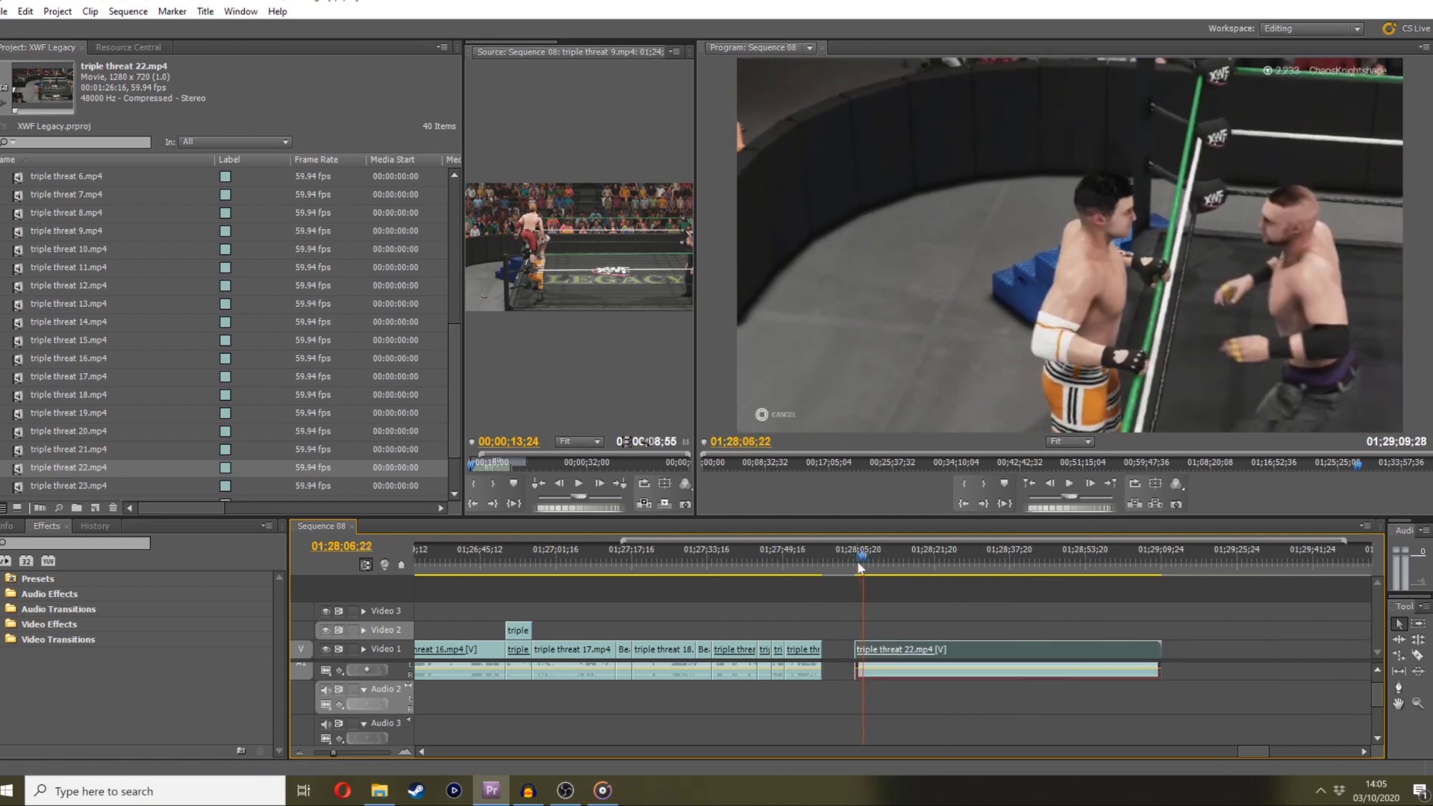
key(space)
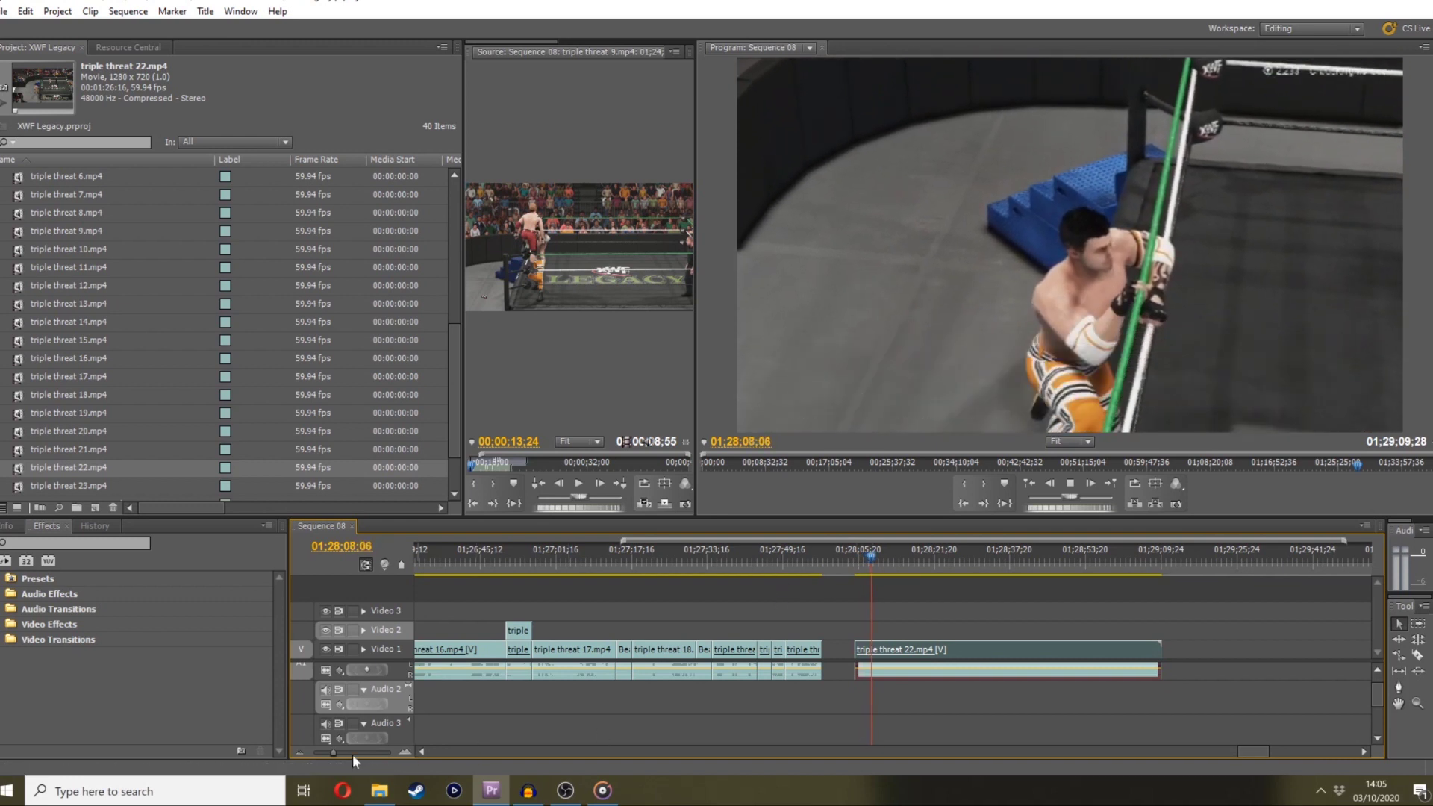
drag(333, 752, 347, 753)
click(786, 564)
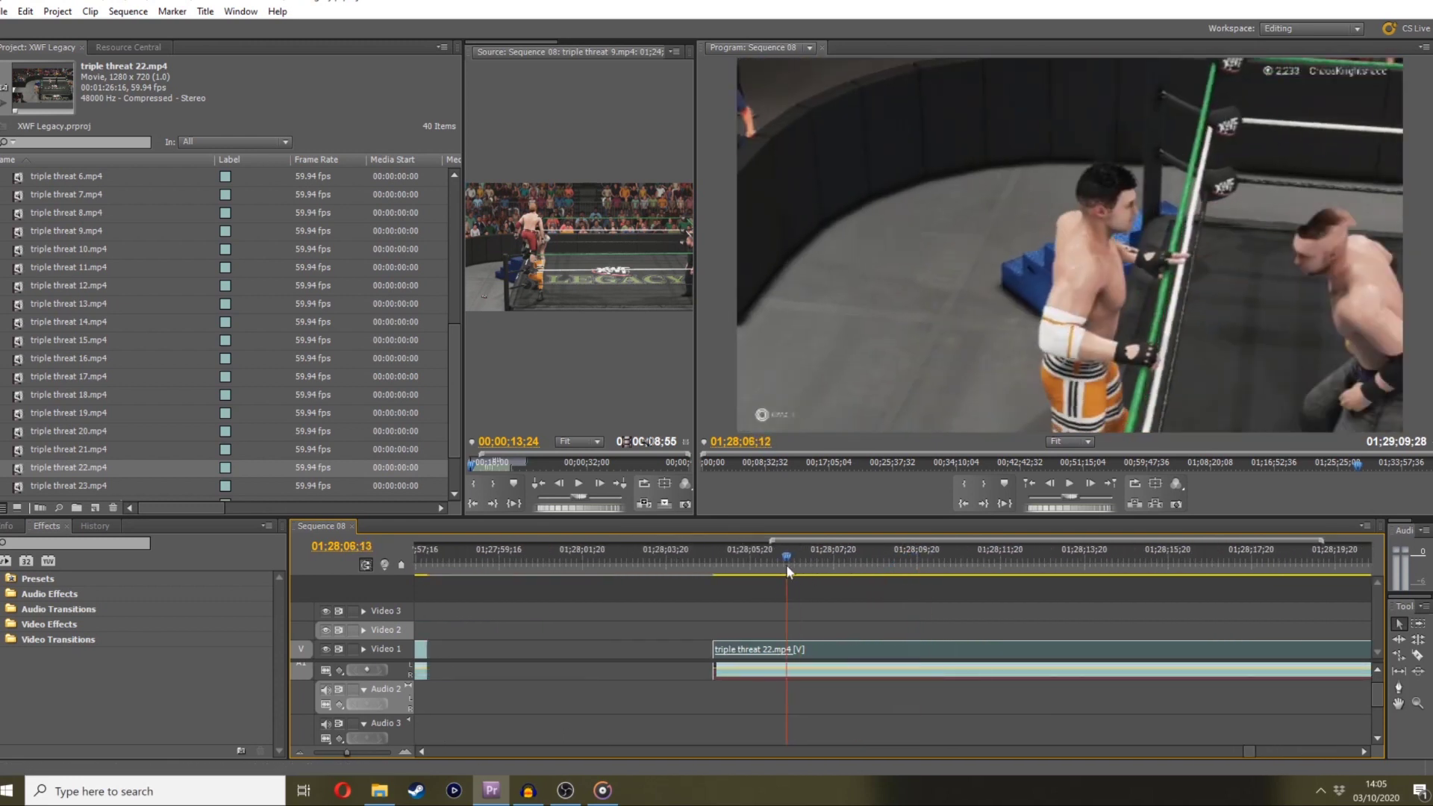
Razor triple threat 22.mp4 near 01;28;05 and again at 01;28;15;12
drag(785, 564, 714, 574)
key(space)
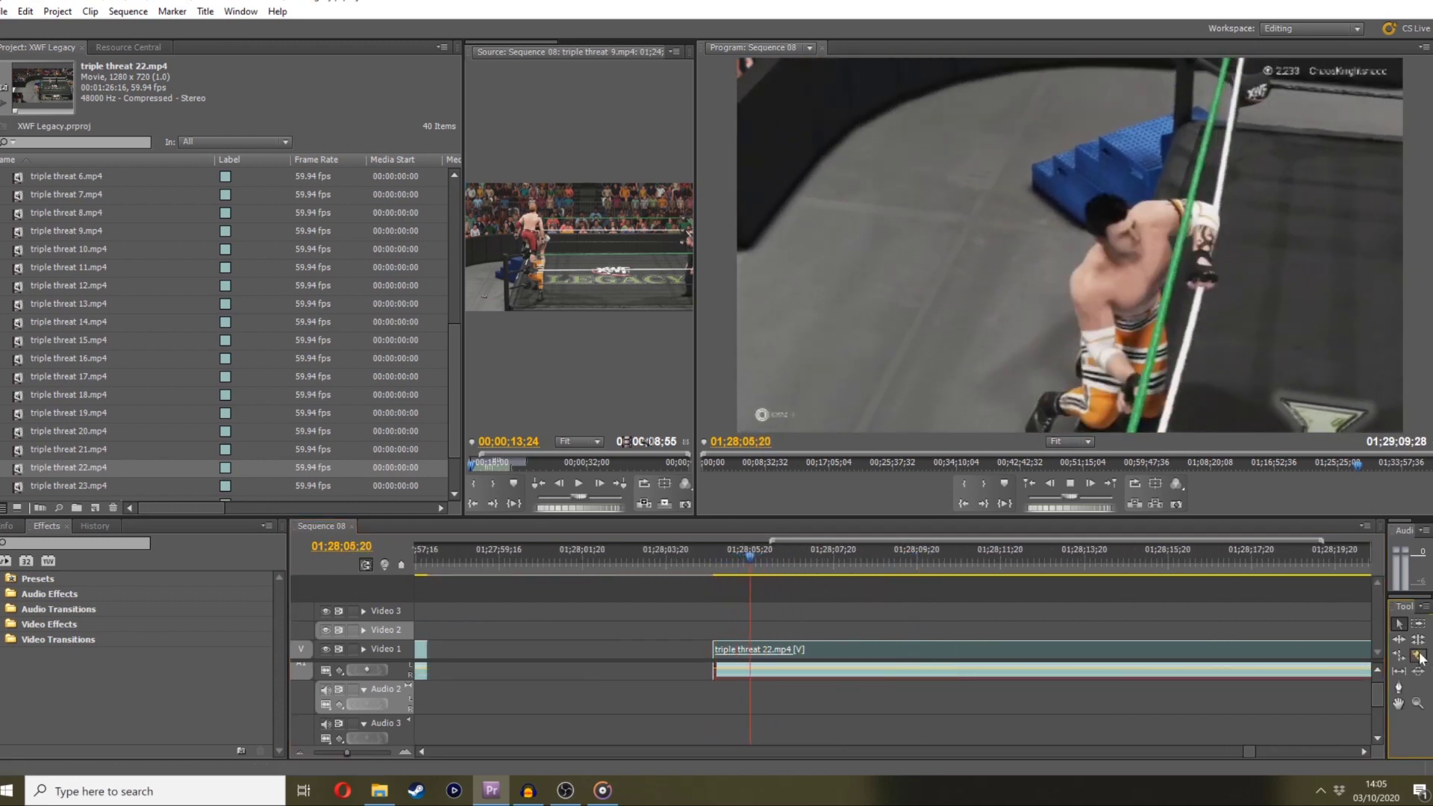
click(1417, 655)
click(783, 649)
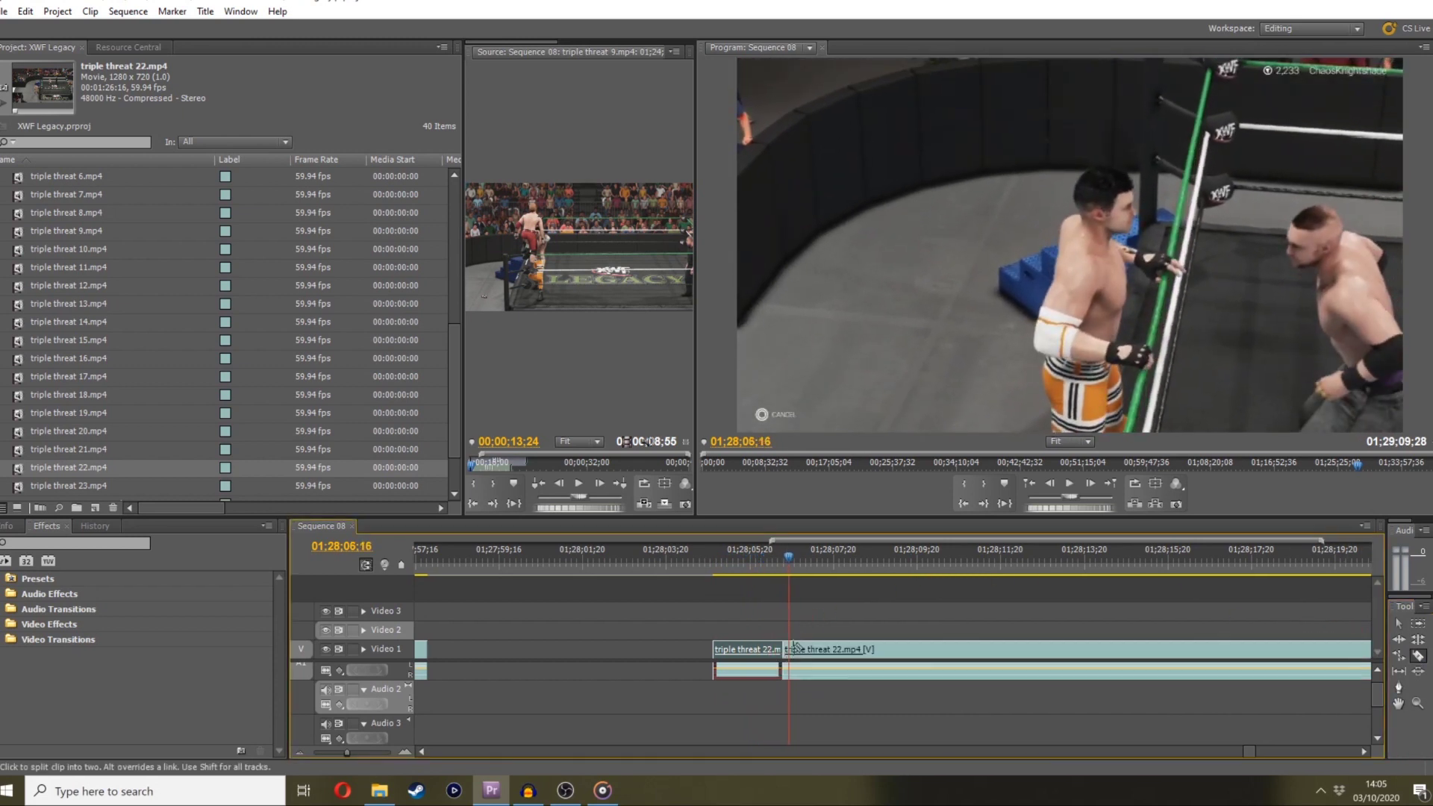
key(ctrl+z)
click(788, 649)
drag(840, 573, 1161, 477)
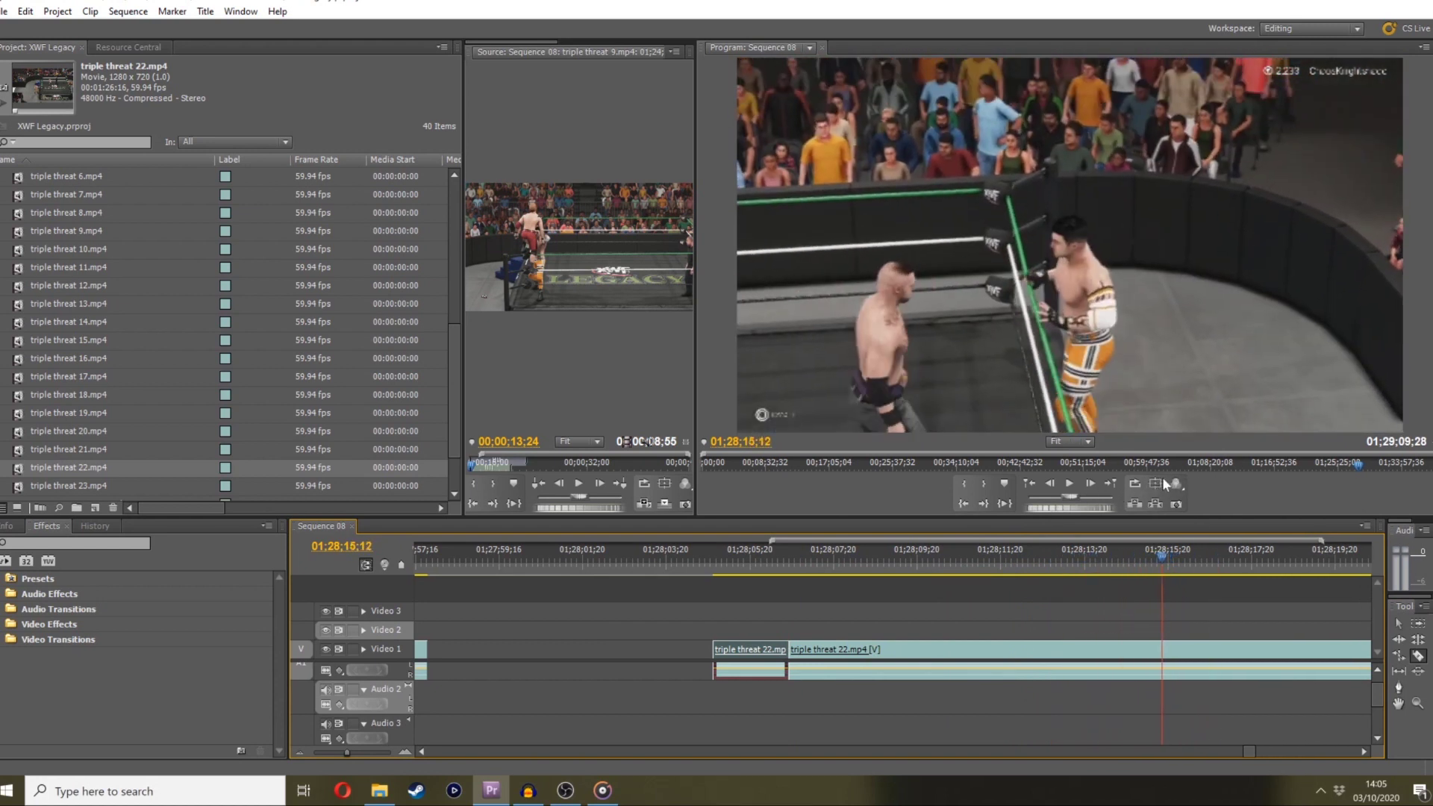
click(1162, 650)
Slide the third piece against the first, trim its start, and play the join
key(v)
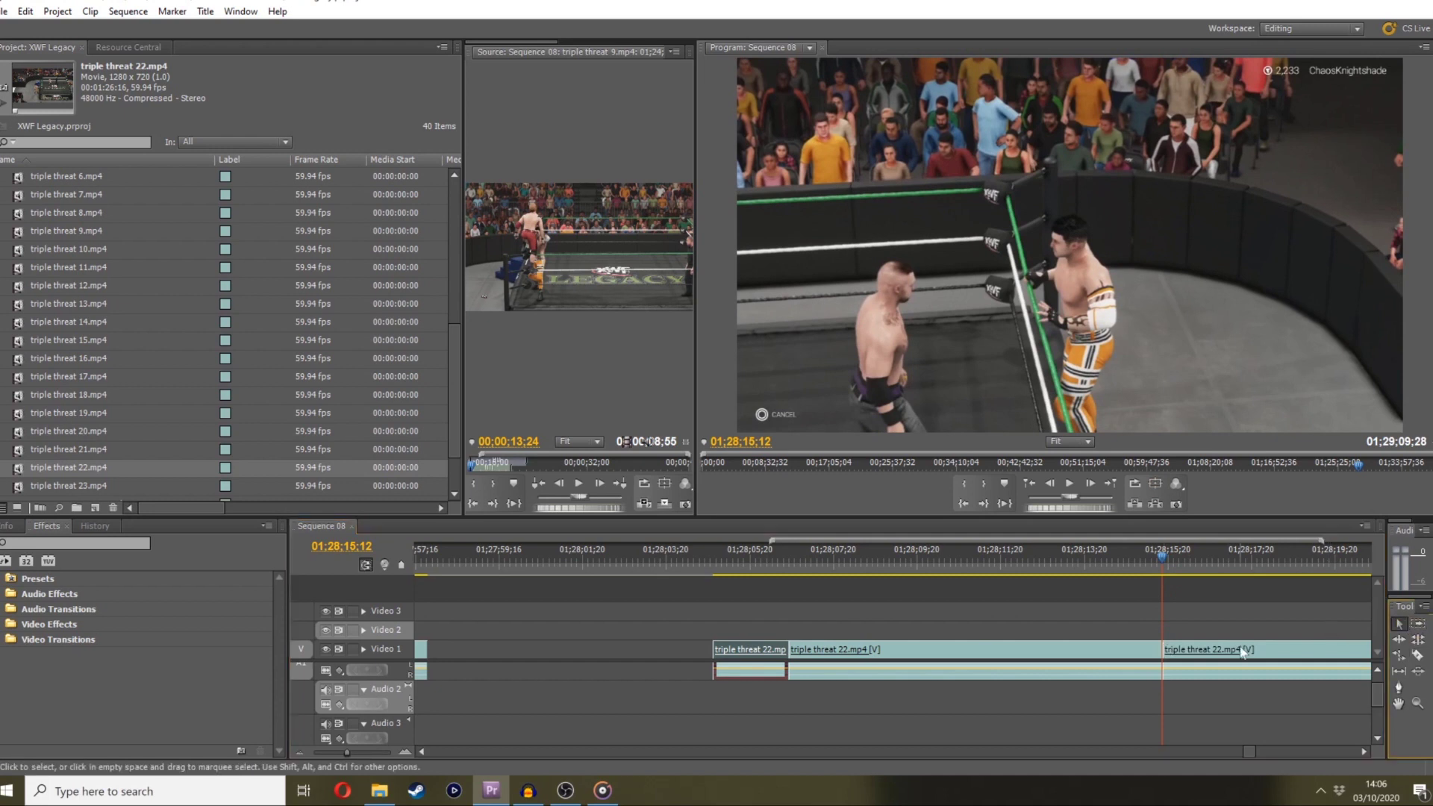
drag(1233, 648, 810, 648)
click(781, 556)
key(space)
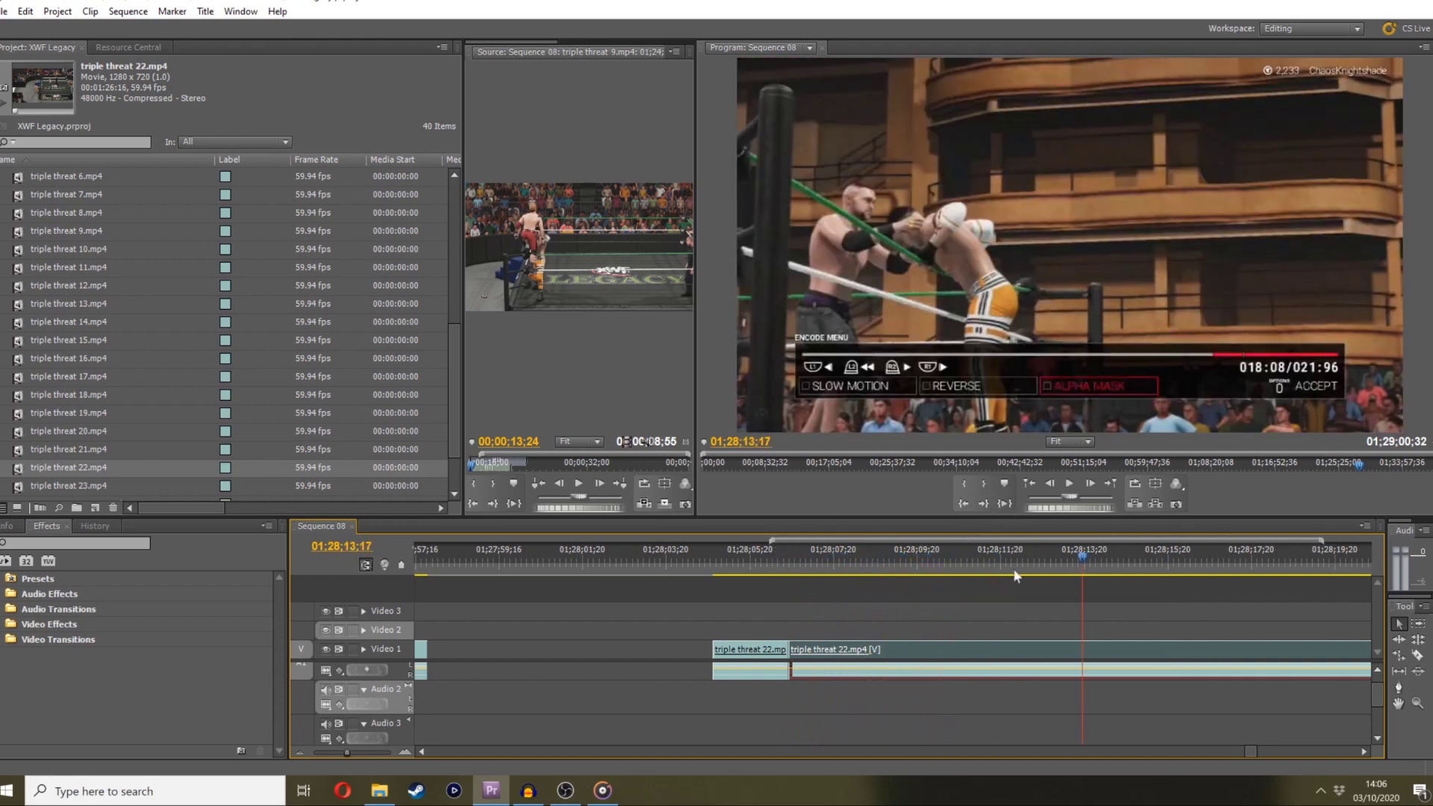
drag(1062, 508, 1136, 501)
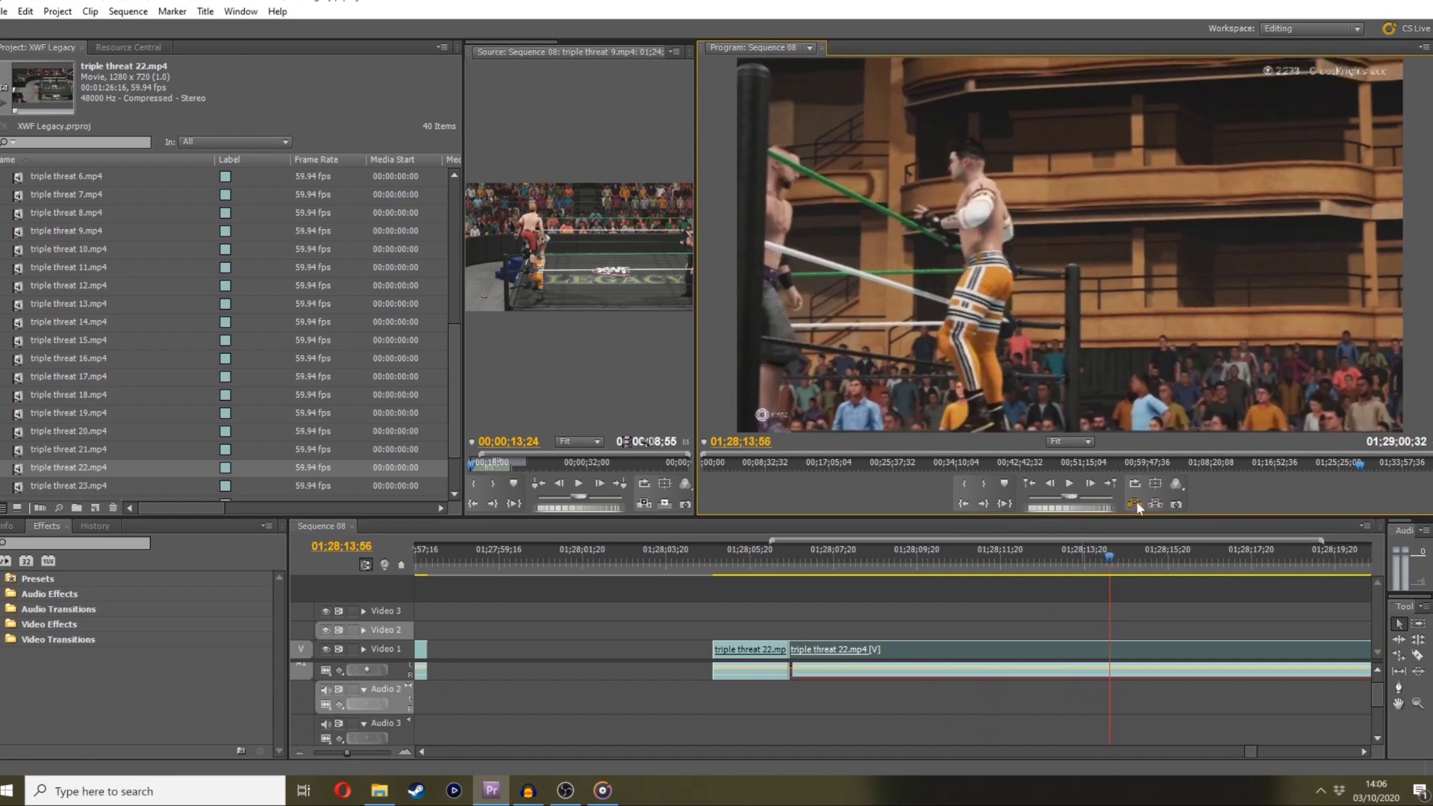
mouse_move(792, 648)
mouse_down()
mouse_move(1126, 650)
mouse_move(812, 649)
mouse_up()
click(776, 567)
key(space)
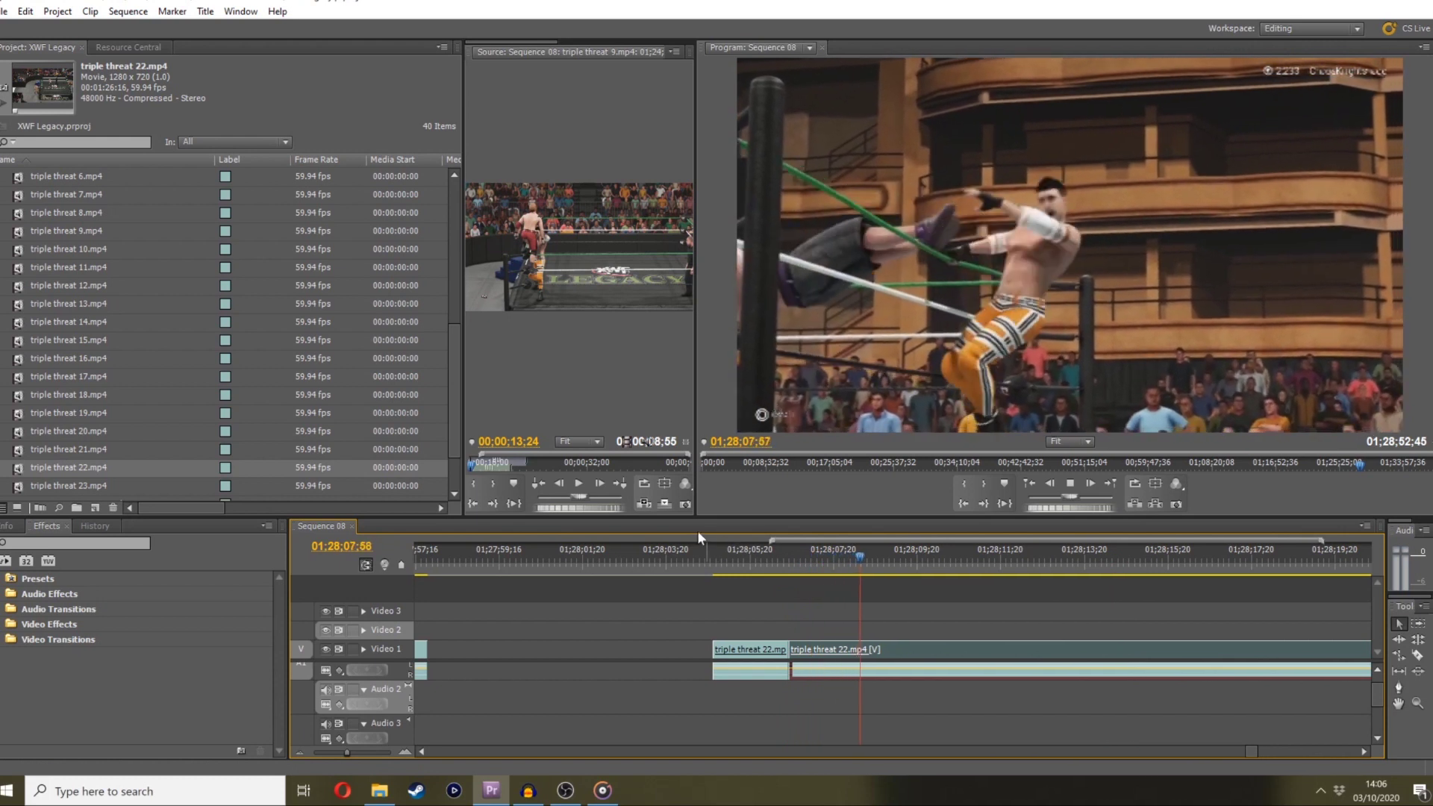
key(space)
Nudge the triple threat 22 piece later, then snap it back against the previous clip
drag(904, 568, 1092, 552)
mouse_move(797, 651)
mouse_down()
mouse_move(1112, 651)
mouse_move(822, 652)
mouse_up()
click(769, 566)
key(space)
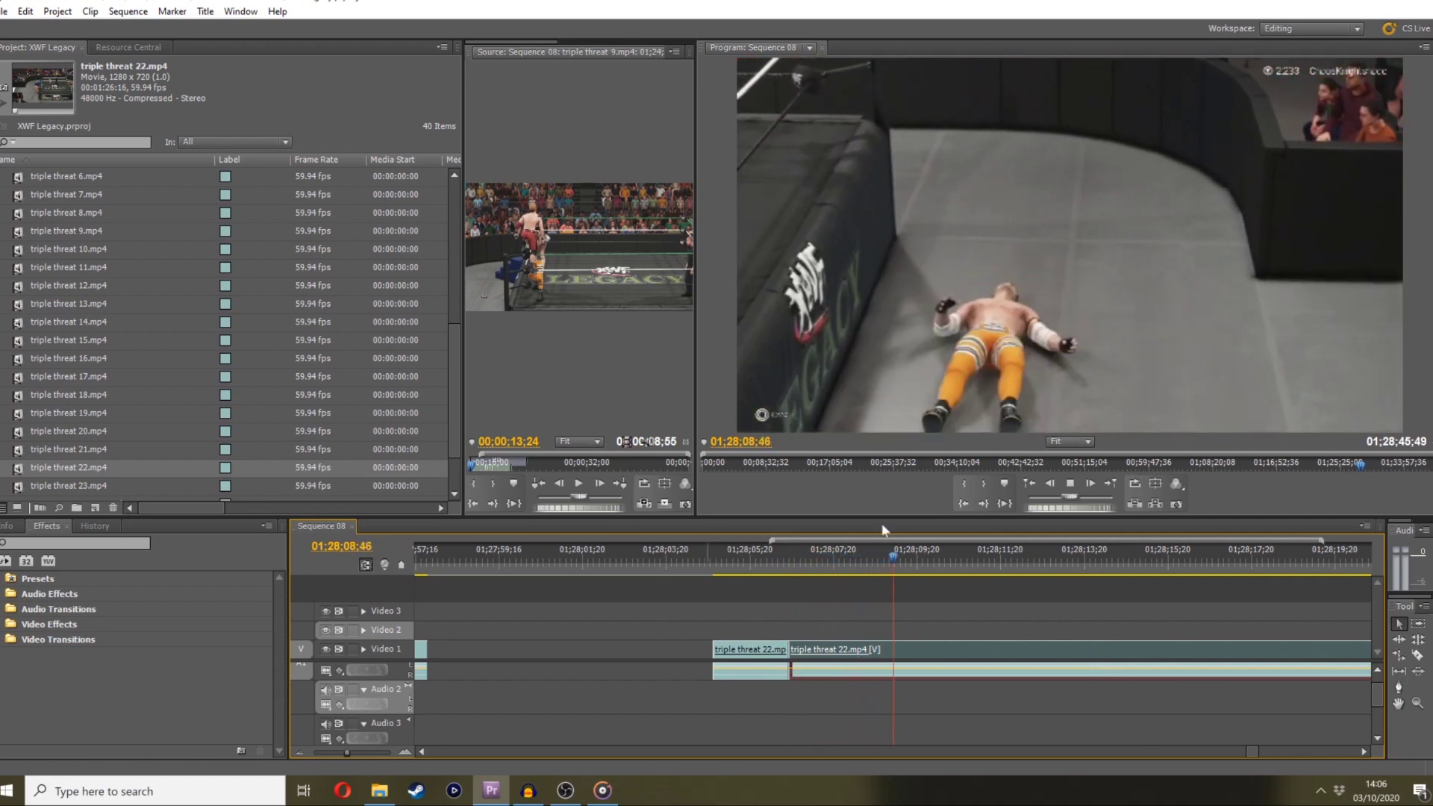
Split triple threat 22.mp4 again where the wrestler lies down, near 01:28:11
click(1417, 655)
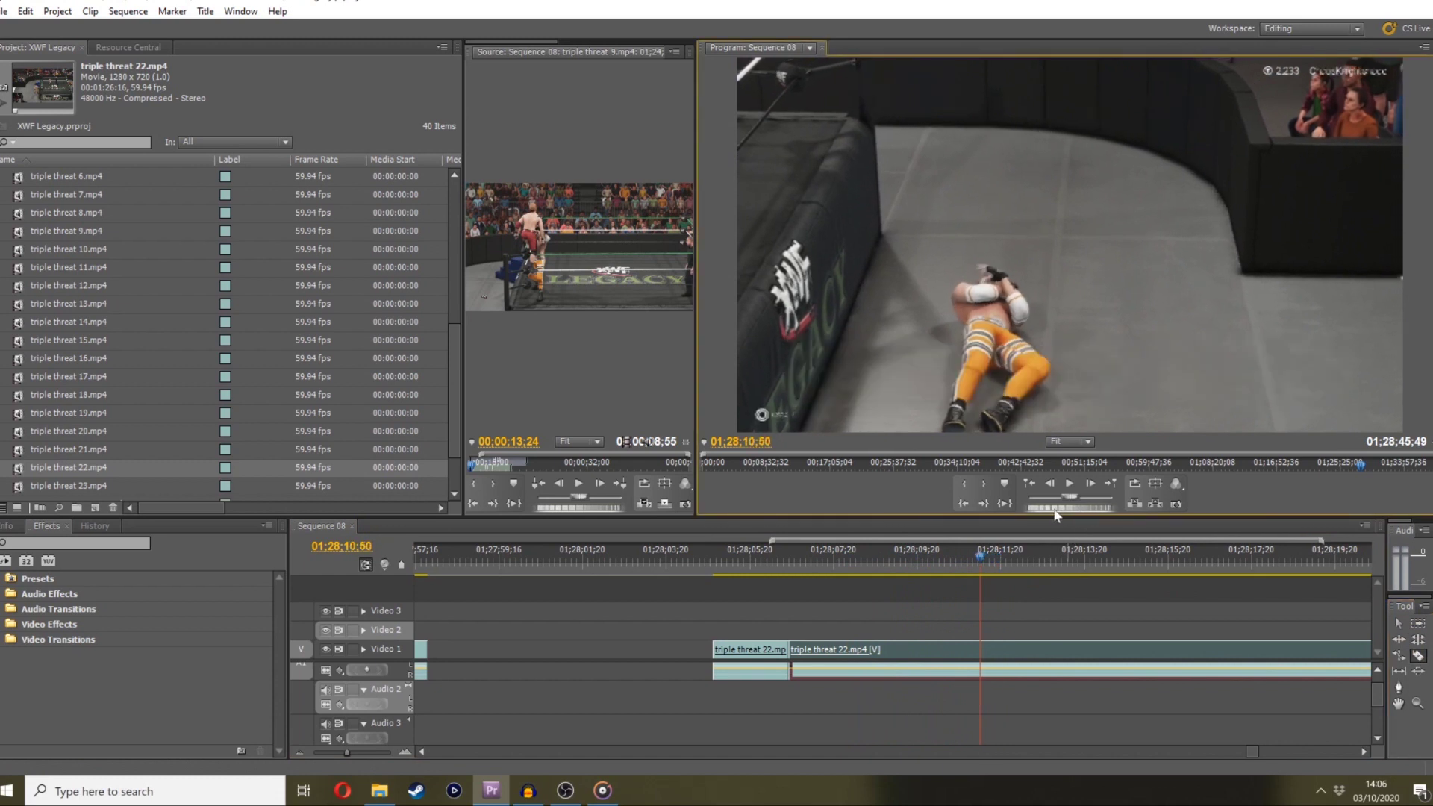
click(984, 649)
drag(991, 573, 1079, 565)
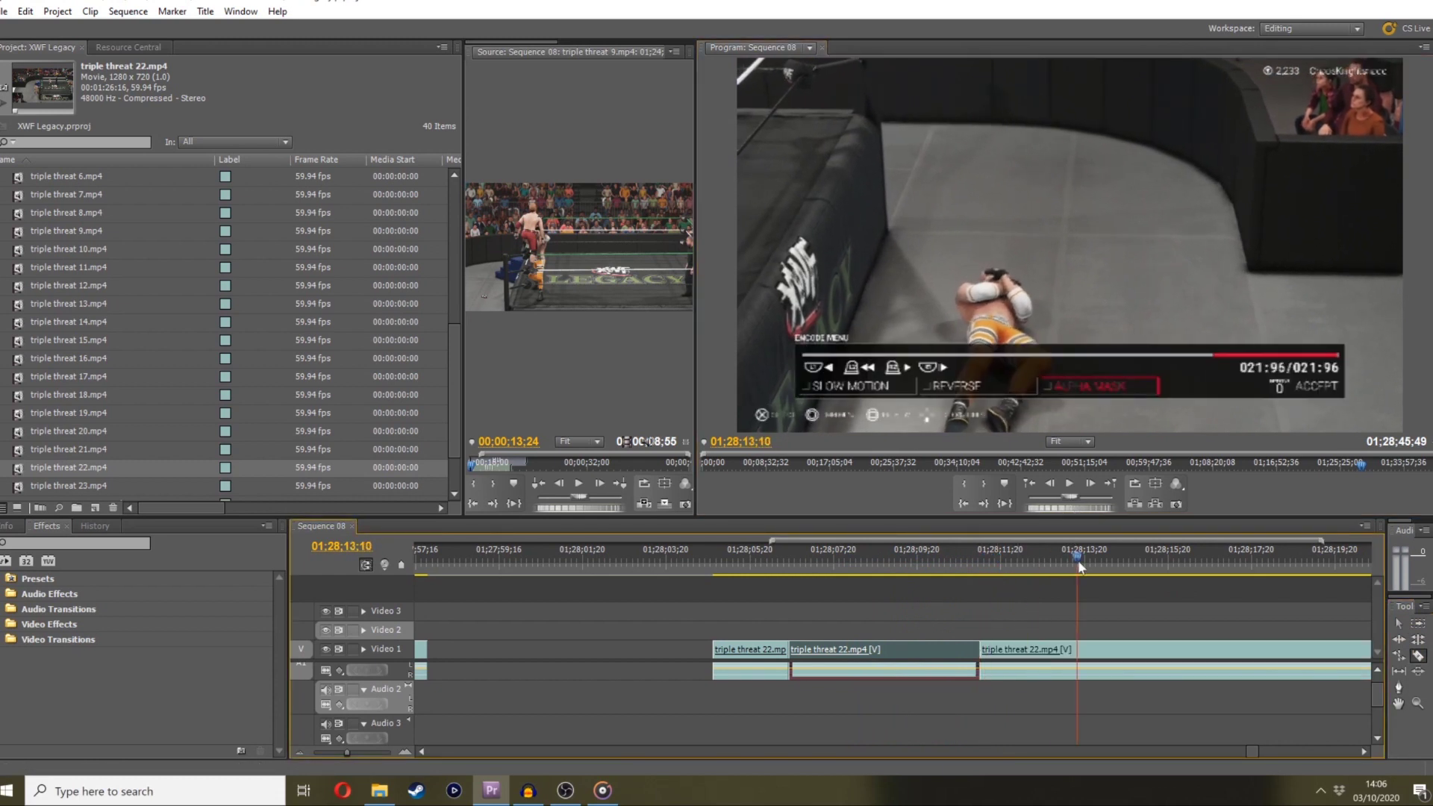
drag(1374, 565, 1081, 567)
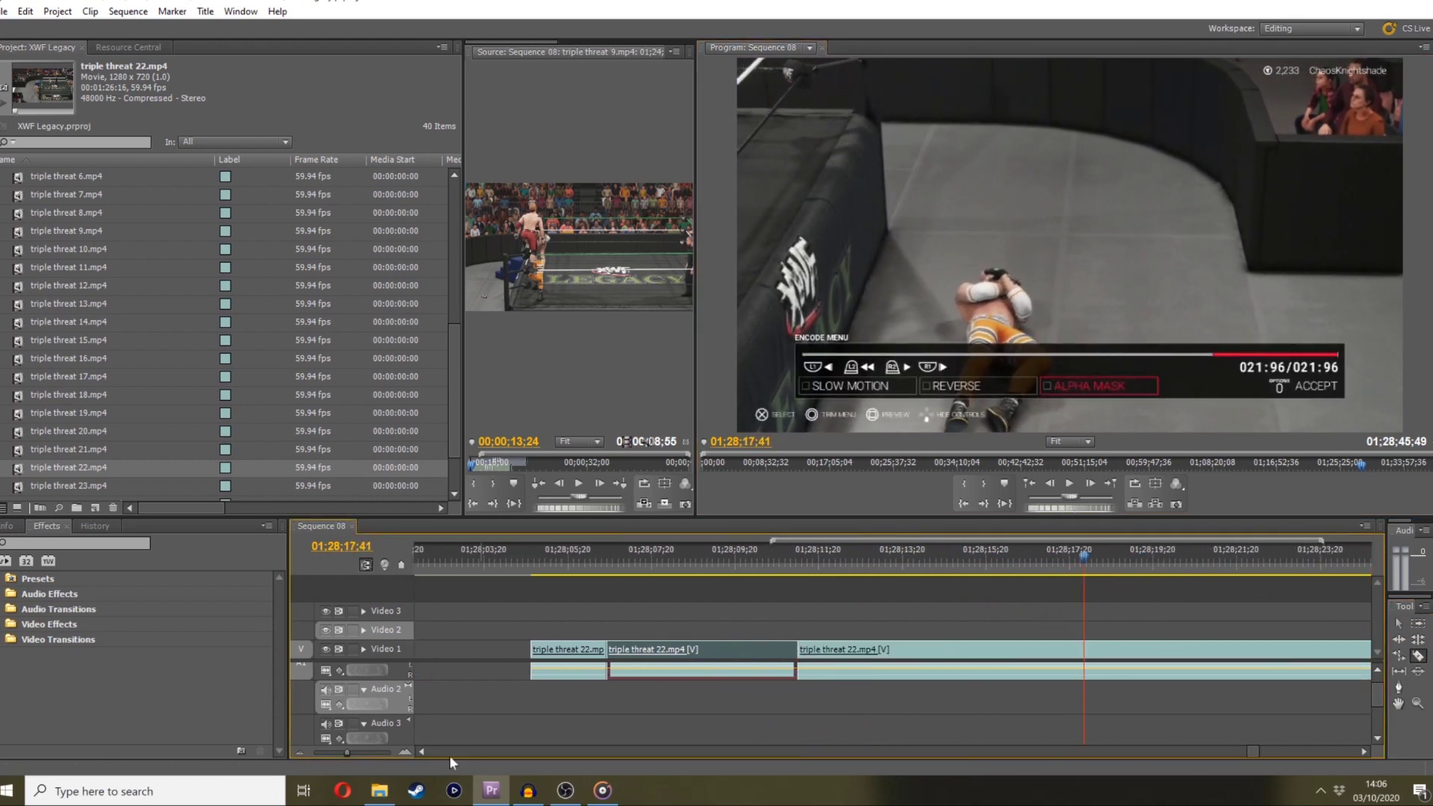
drag(346, 752, 338, 747)
drag(930, 552, 1195, 534)
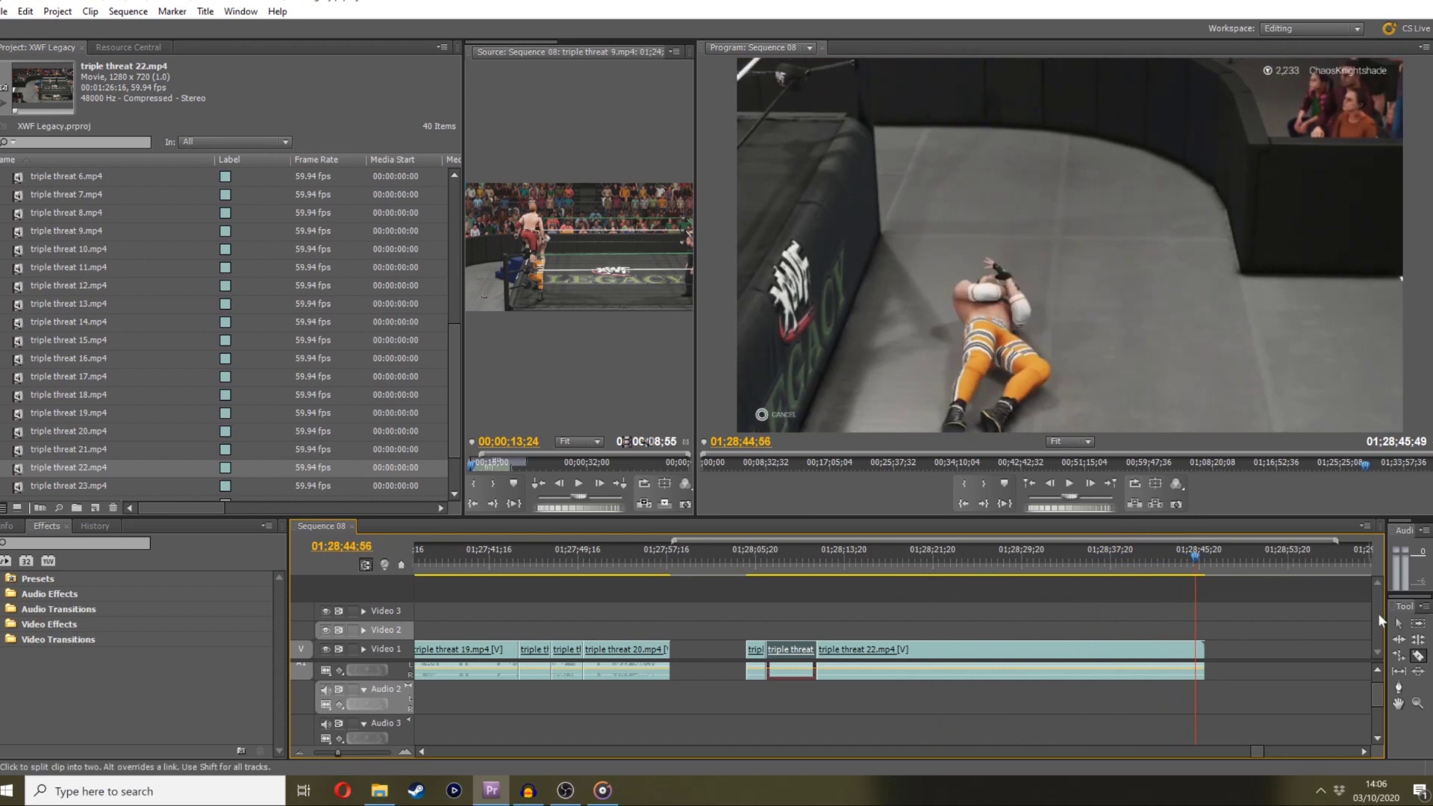
Delete the trailing triple threat 22.mp4 piece and return to 01;28;07;34
click(1149, 643)
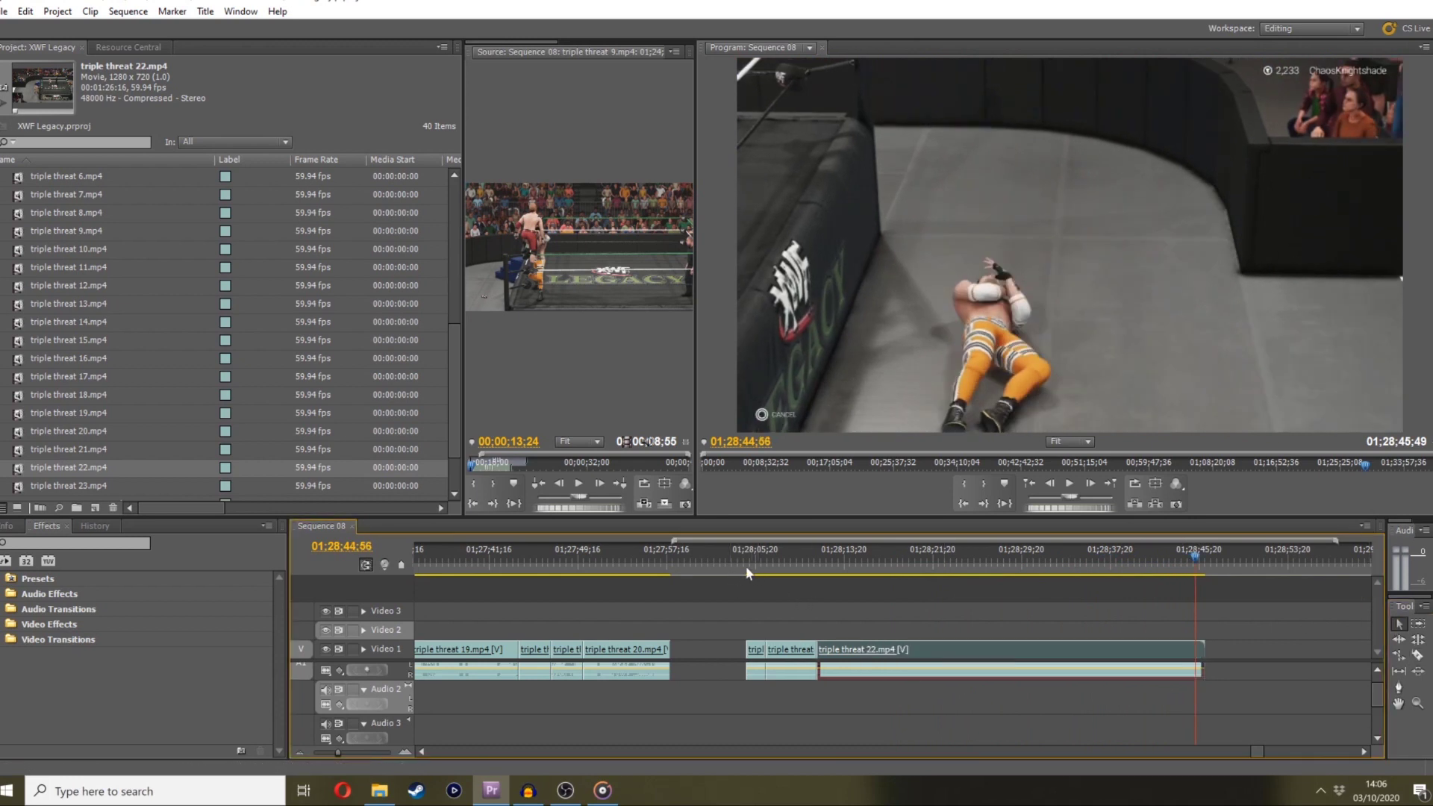
key(Delete)
scroll(761, 549, up, 3)
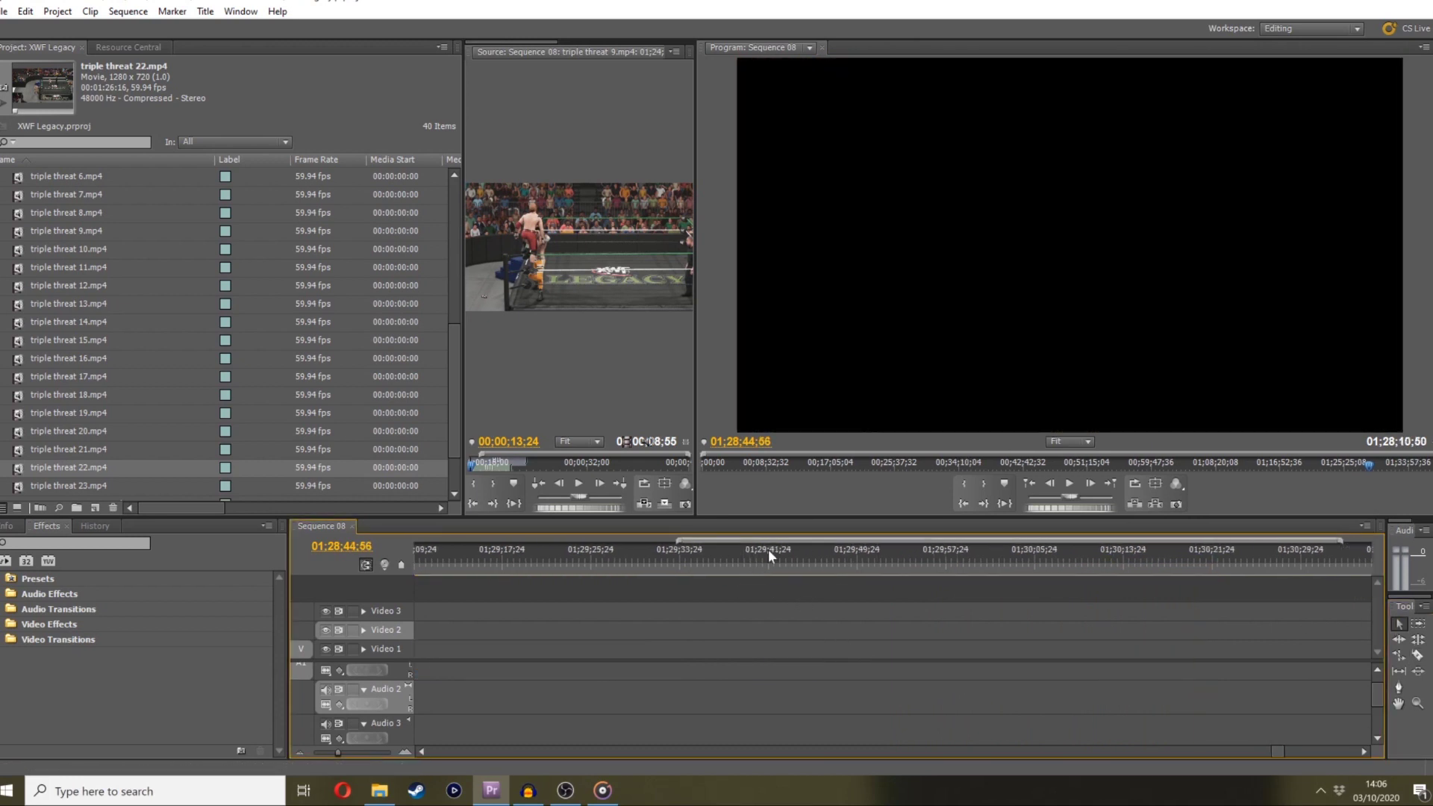
click(1115, 561)
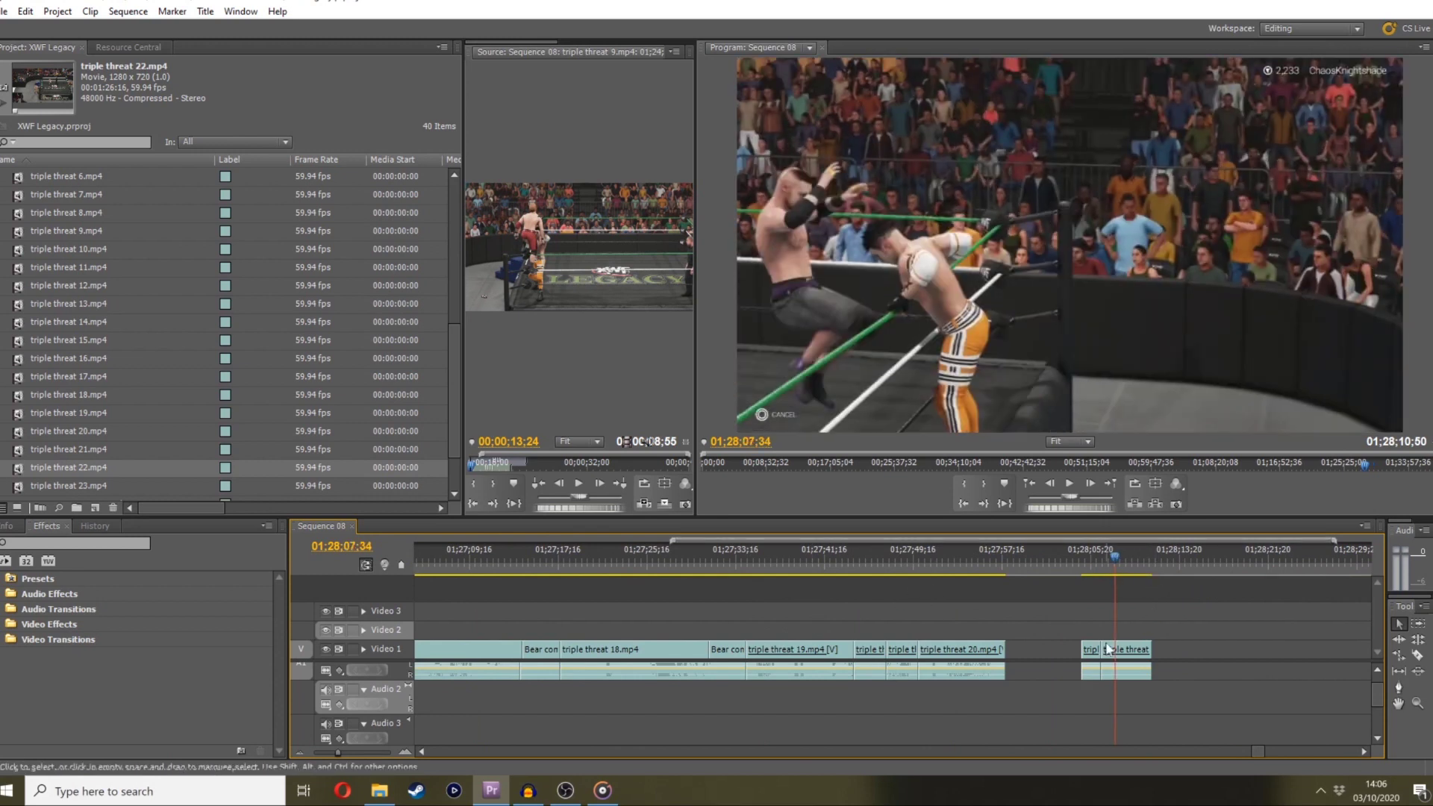
Place triple threat 22 on Video 2 and Audio 2, trimming its end and start
click(1125, 651)
drag(1174, 564, 1266, 639)
key(period)
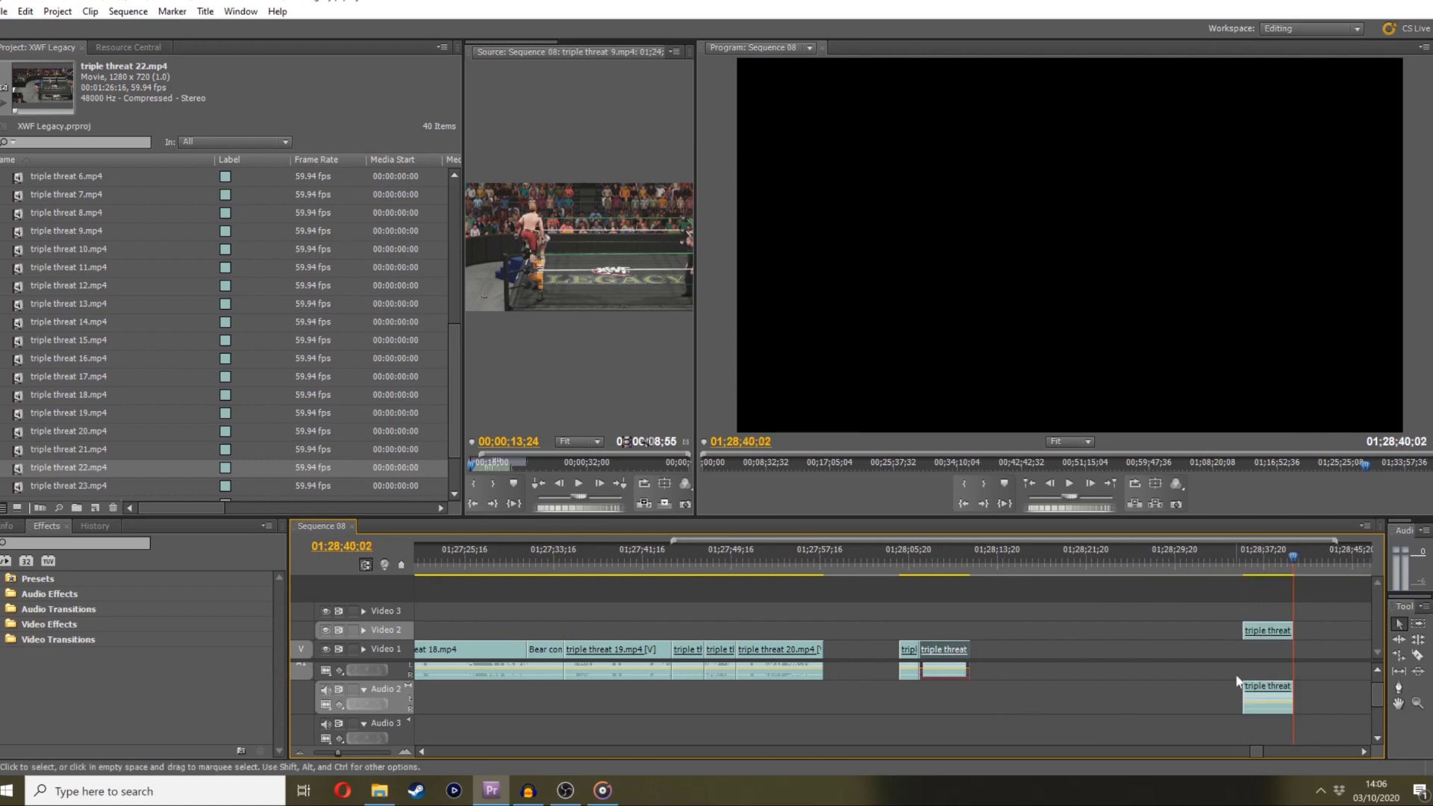
drag(1239, 688, 1007, 692)
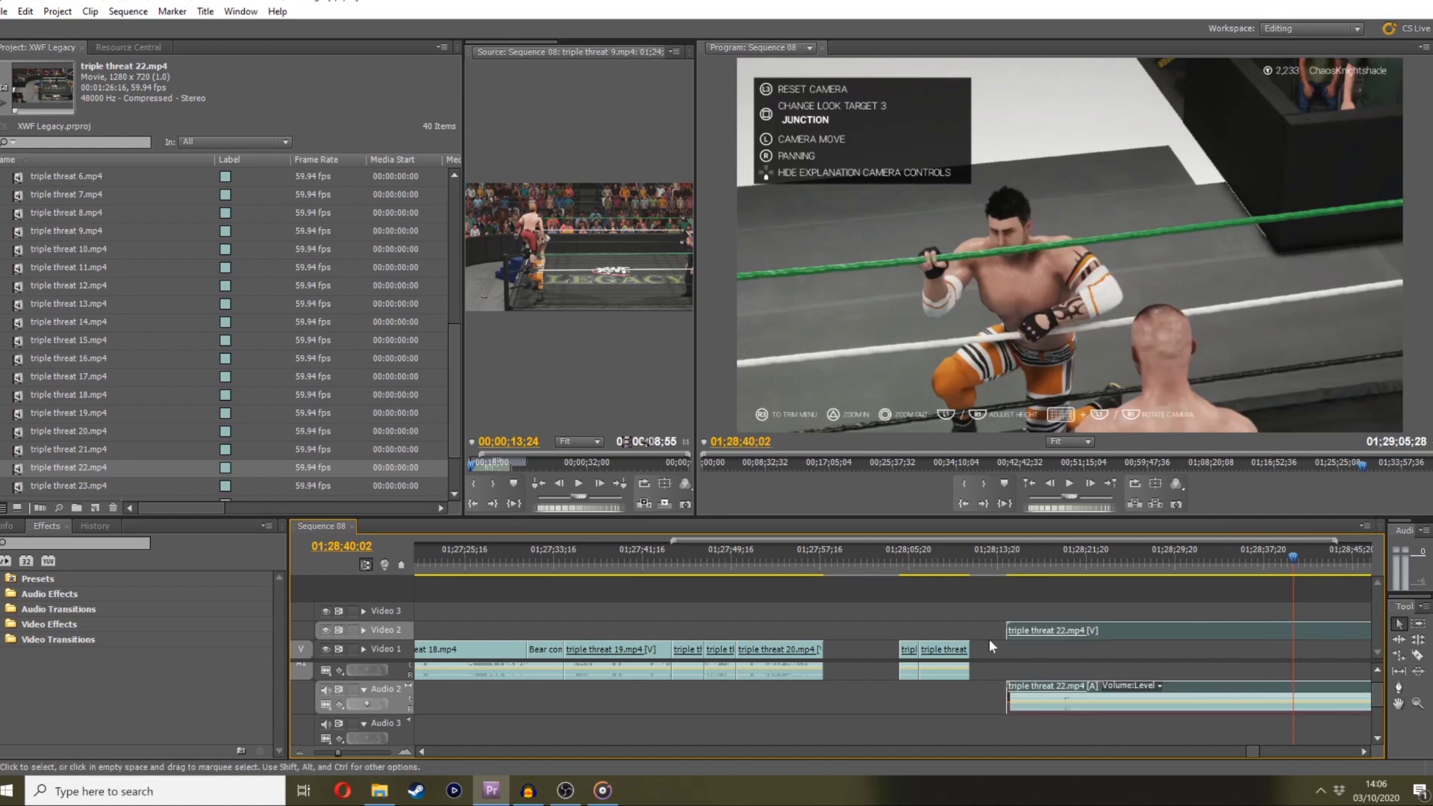
mouse_move(1014, 567)
mouse_down()
mouse_move(1055, 552)
mouse_move(1008, 557)
mouse_move(1026, 565)
mouse_up()
drag(1007, 631, 1027, 630)
key(space)
Razor triple threat 22 at the ring shot before the pause
key(c)
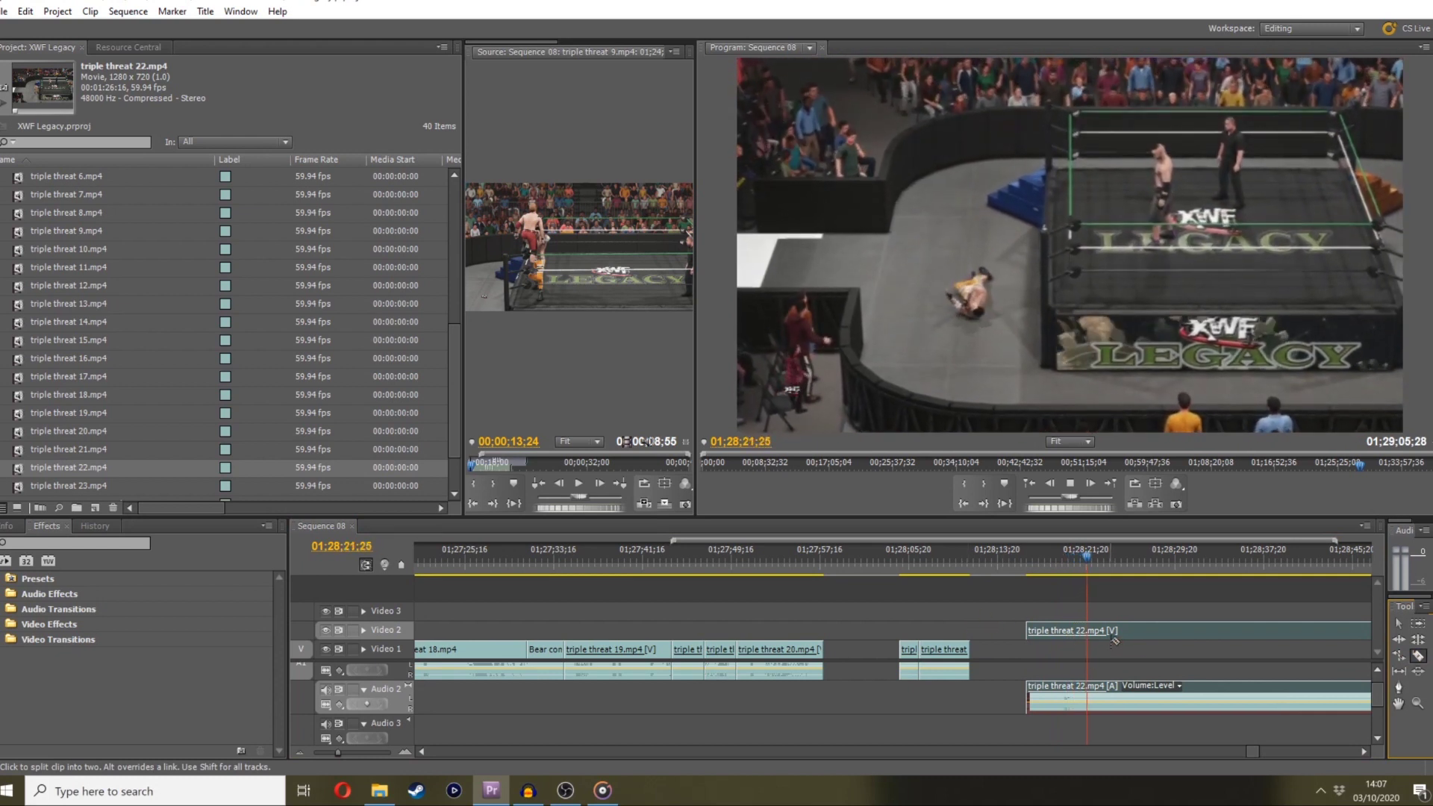
key(space)
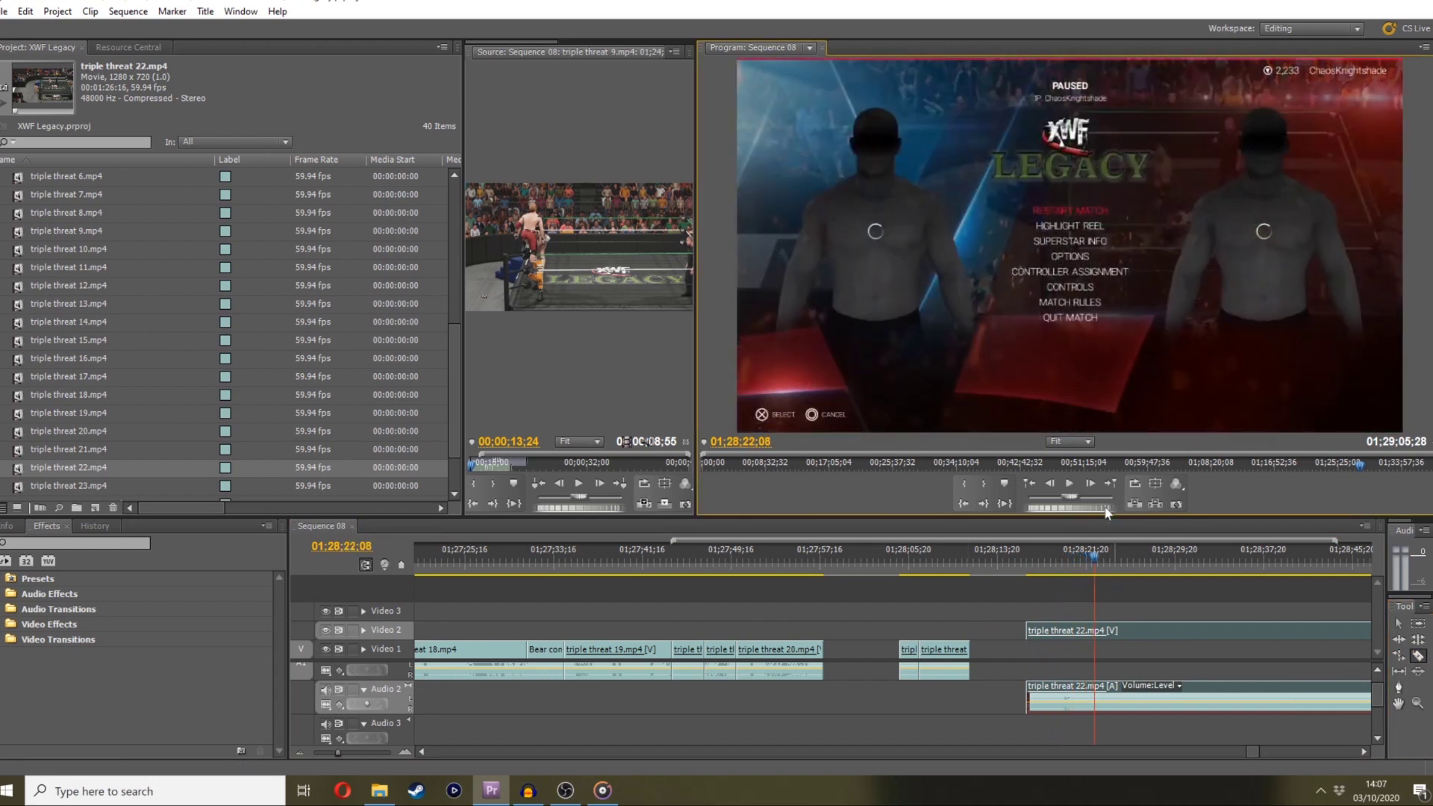
drag(1104, 509, 1095, 508)
click(1093, 631)
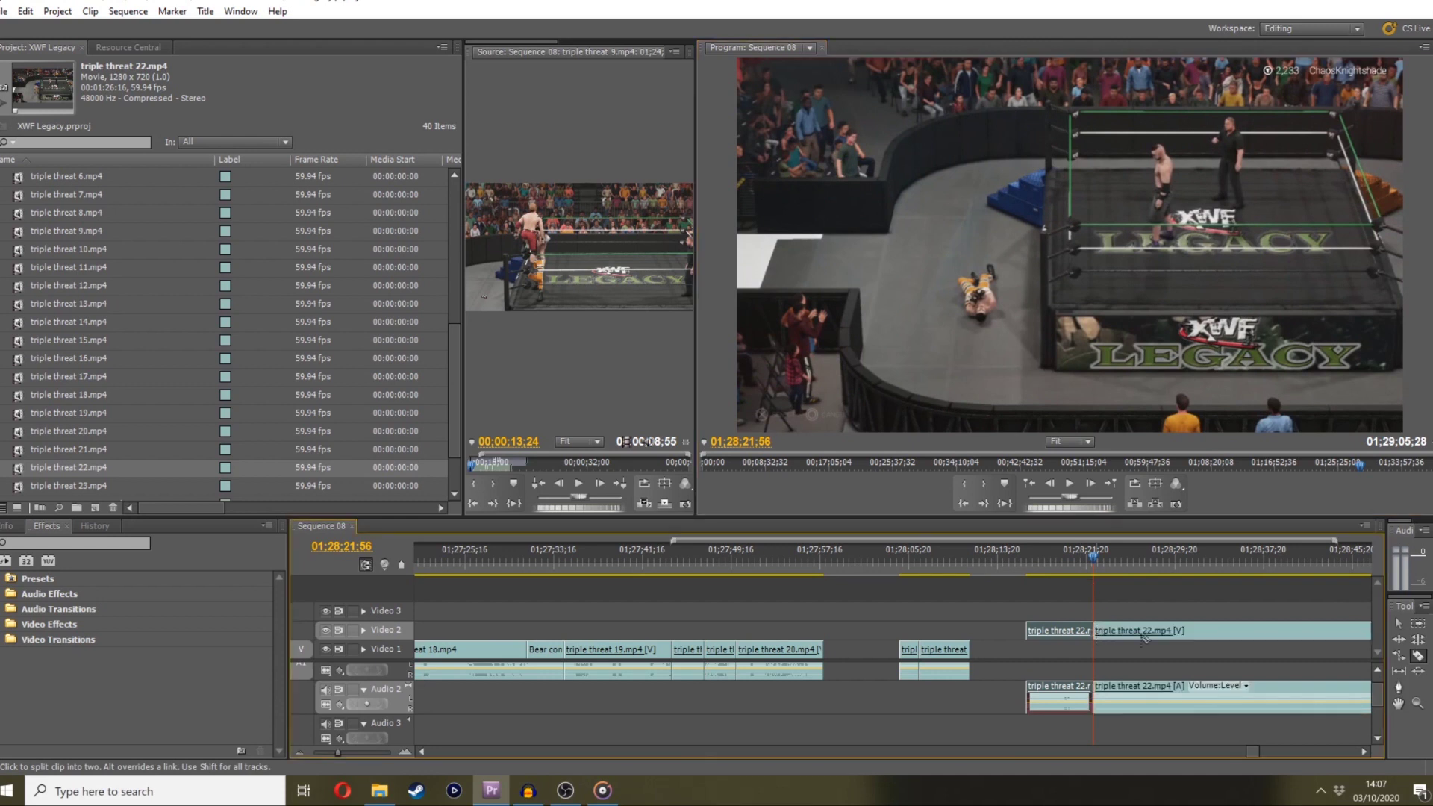
click(1398, 627)
right_click(1088, 631)
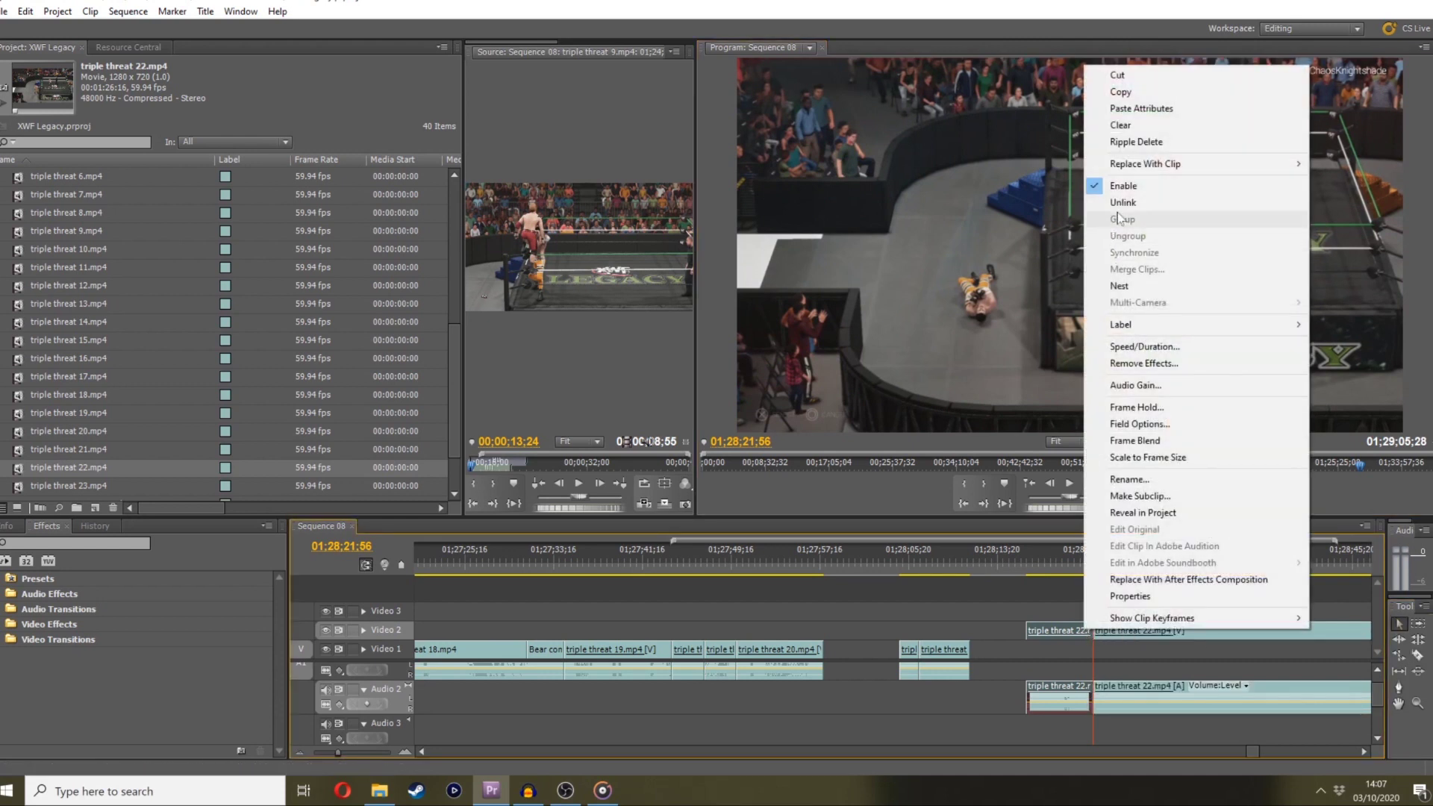
click(1043, 632)
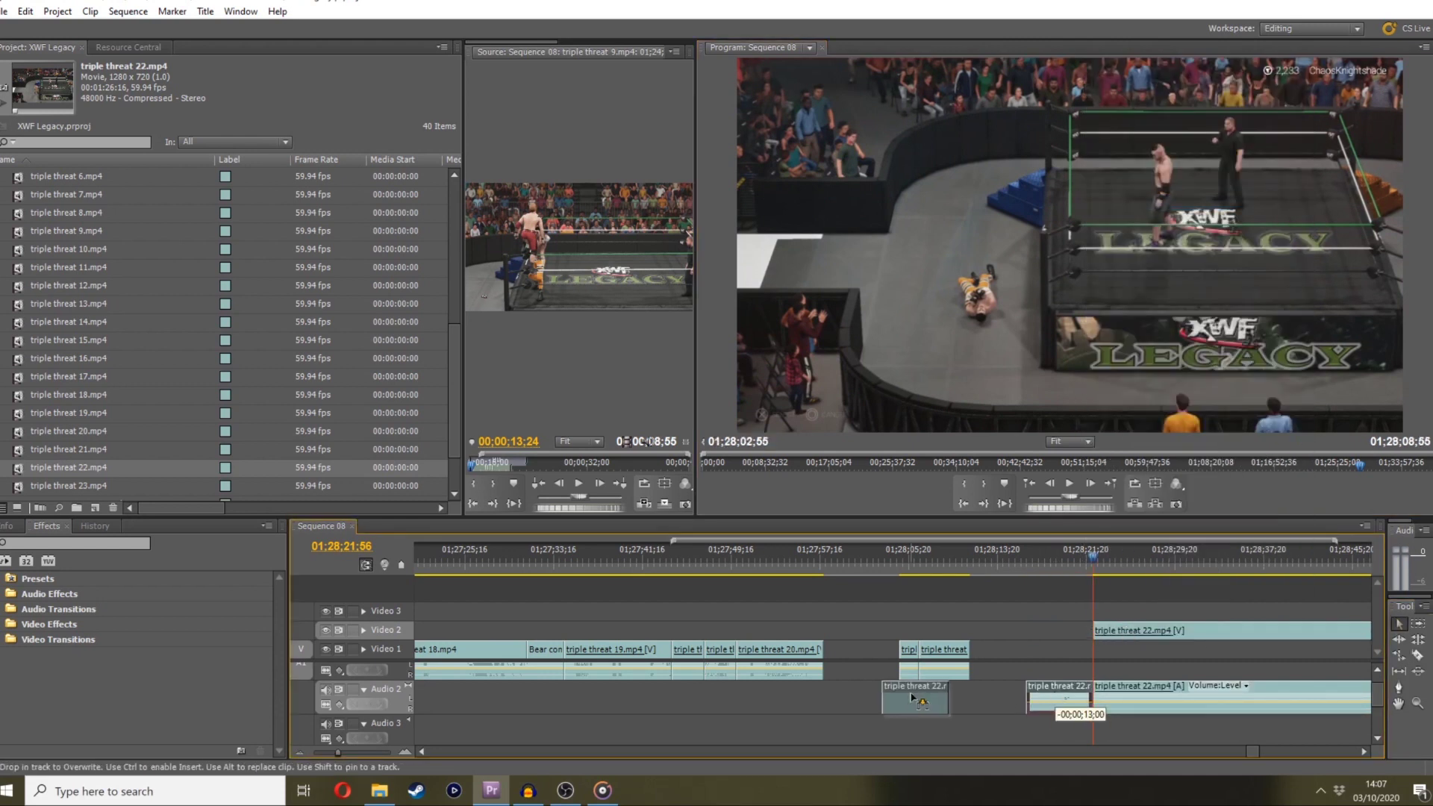
Move the split audio piece onto Audio 2 and adjust its timing
drag(924, 669, 924, 670)
click(893, 559)
key(space)
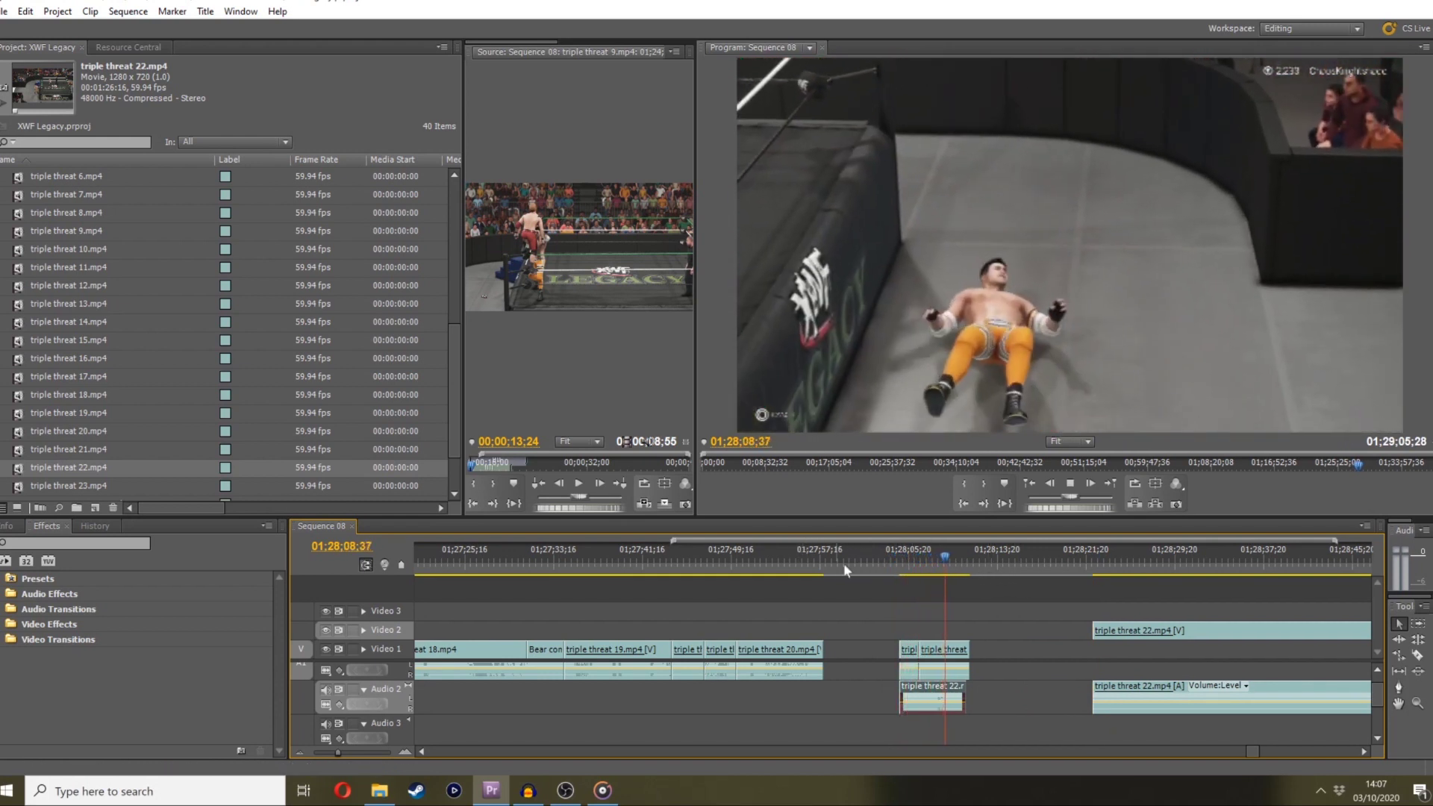
click(932, 562)
key(space)
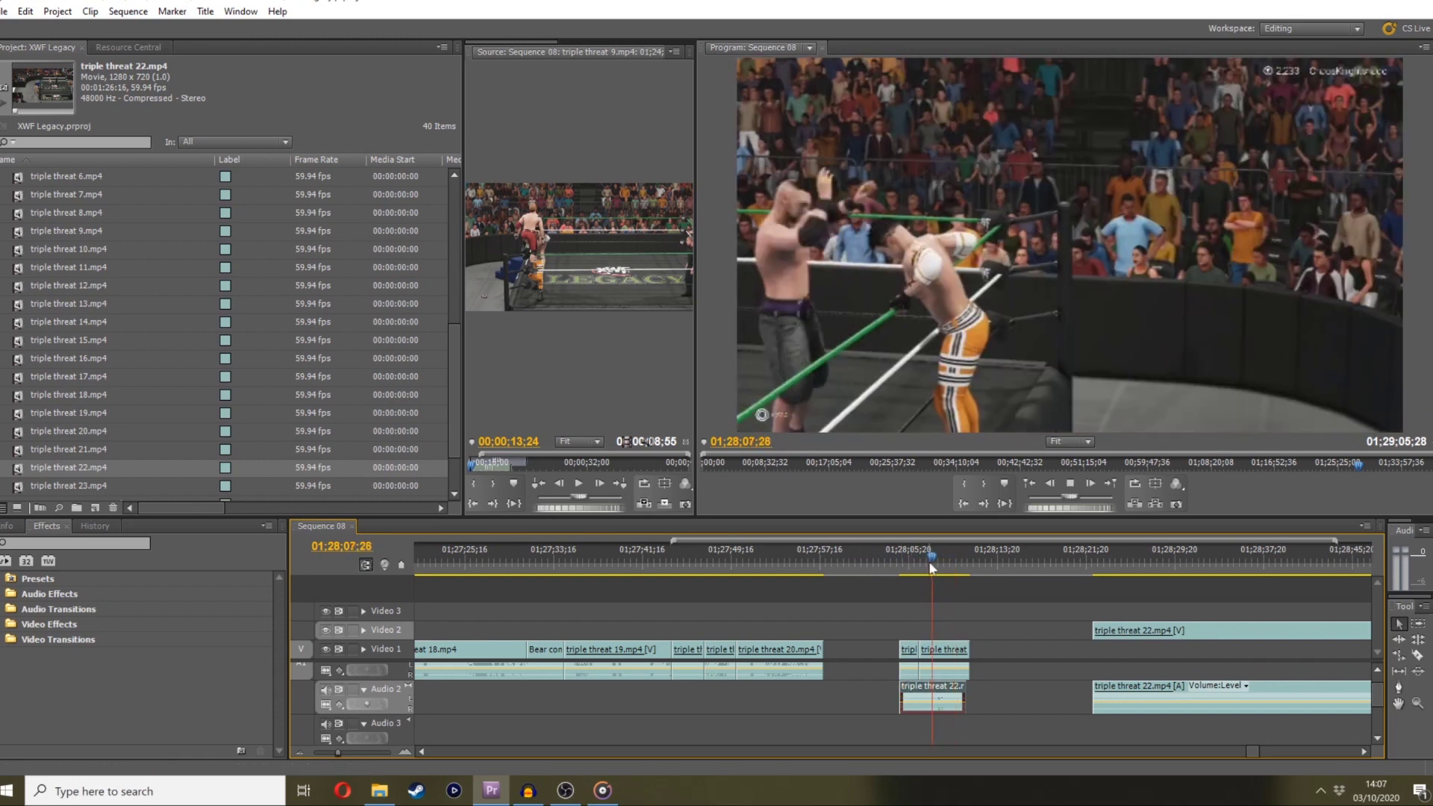
mouse_move(907, 696)
mouse_down()
mouse_move(943, 697)
mouse_move(892, 694)
mouse_up()
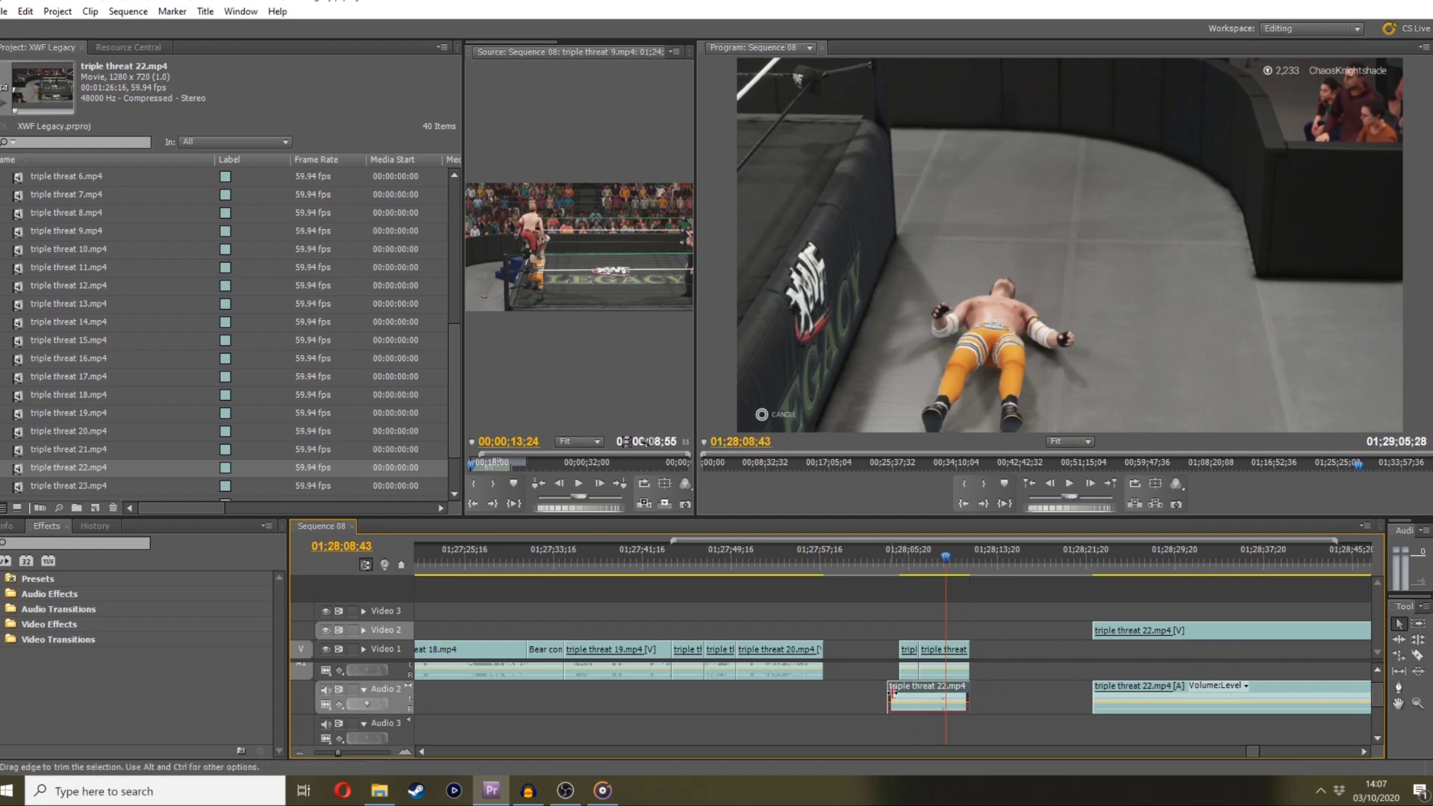
scroll(934, 543, up, 1)
drag(936, 545, 1017, 553)
key(space)
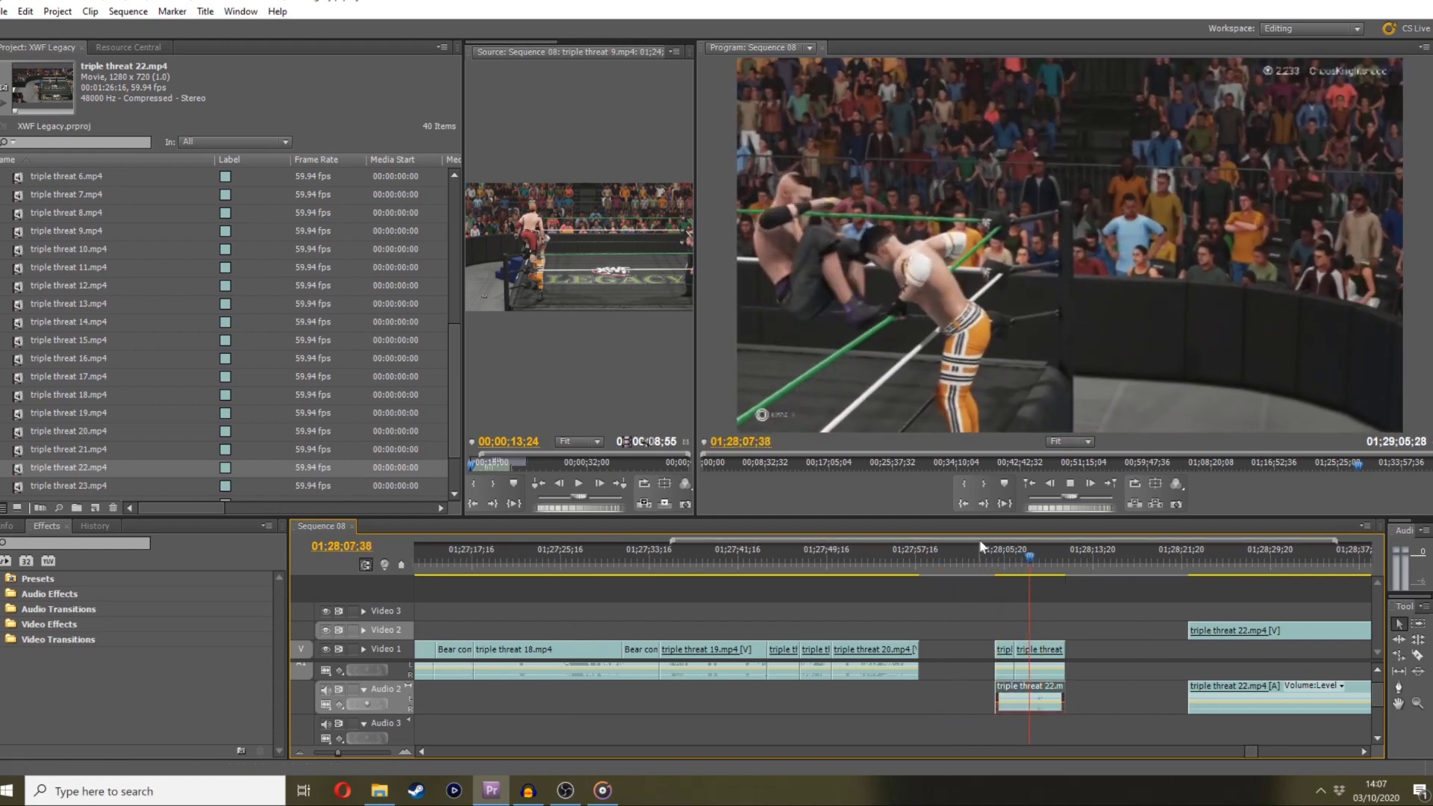
Group the end clips with their audio and close the gap after triple threat 20
drag(1089, 694, 957, 651)
right_click(1028, 647)
click(1067, 261)
click(900, 560)
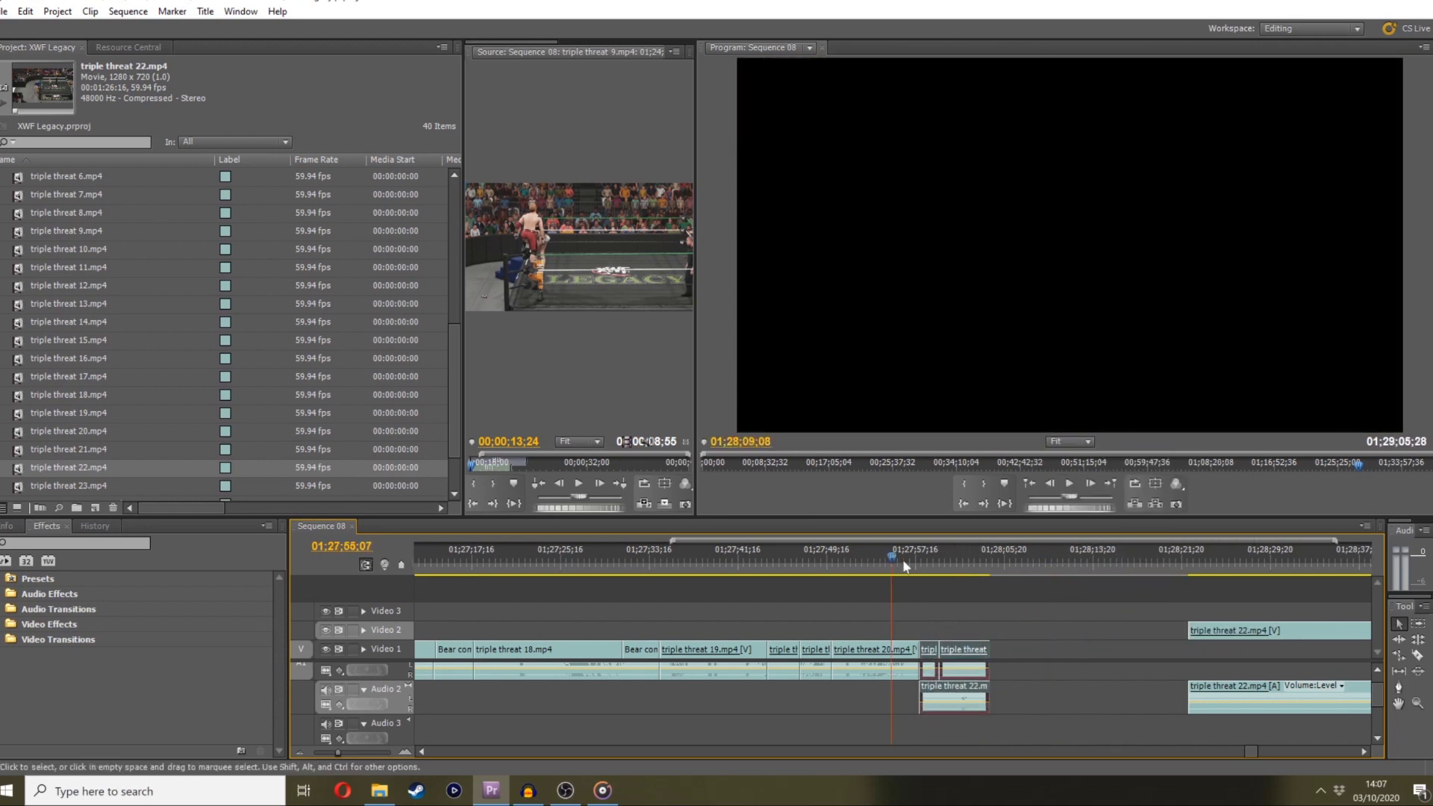
key(space)
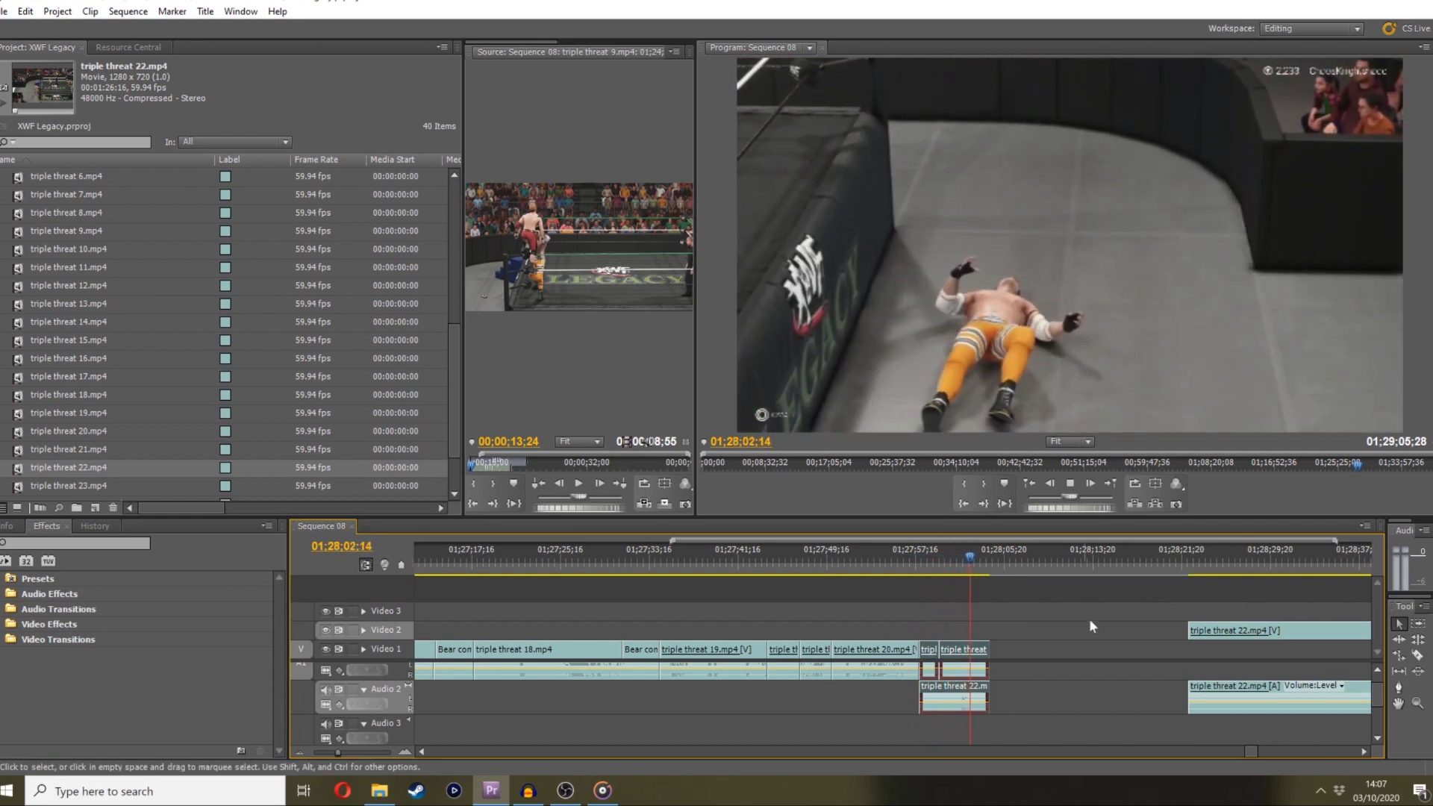
drag(1202, 553, 1077, 586)
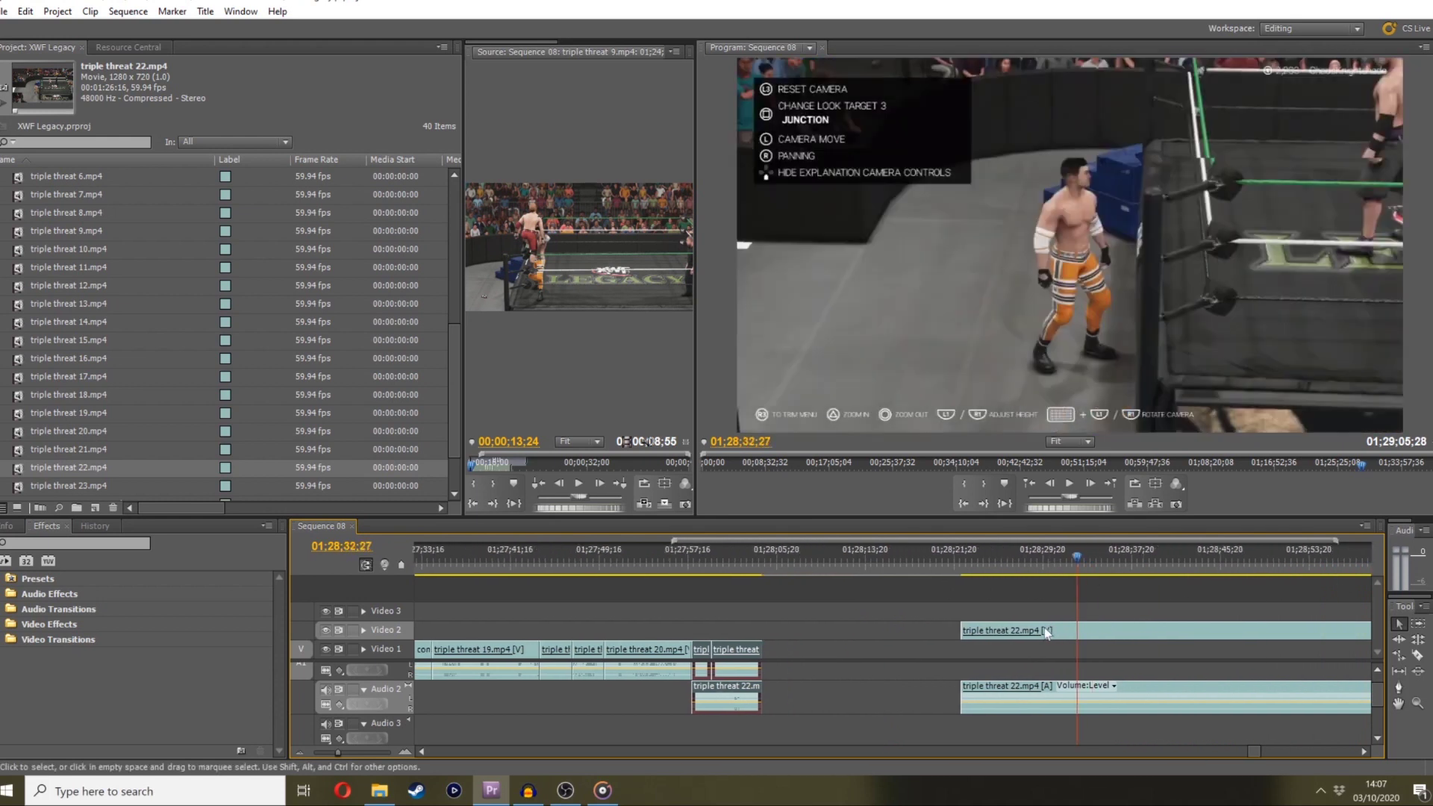
Reposition triple threat 22 on Video 1 and scrub through it
drag(1043, 631, 867, 654)
click(803, 566)
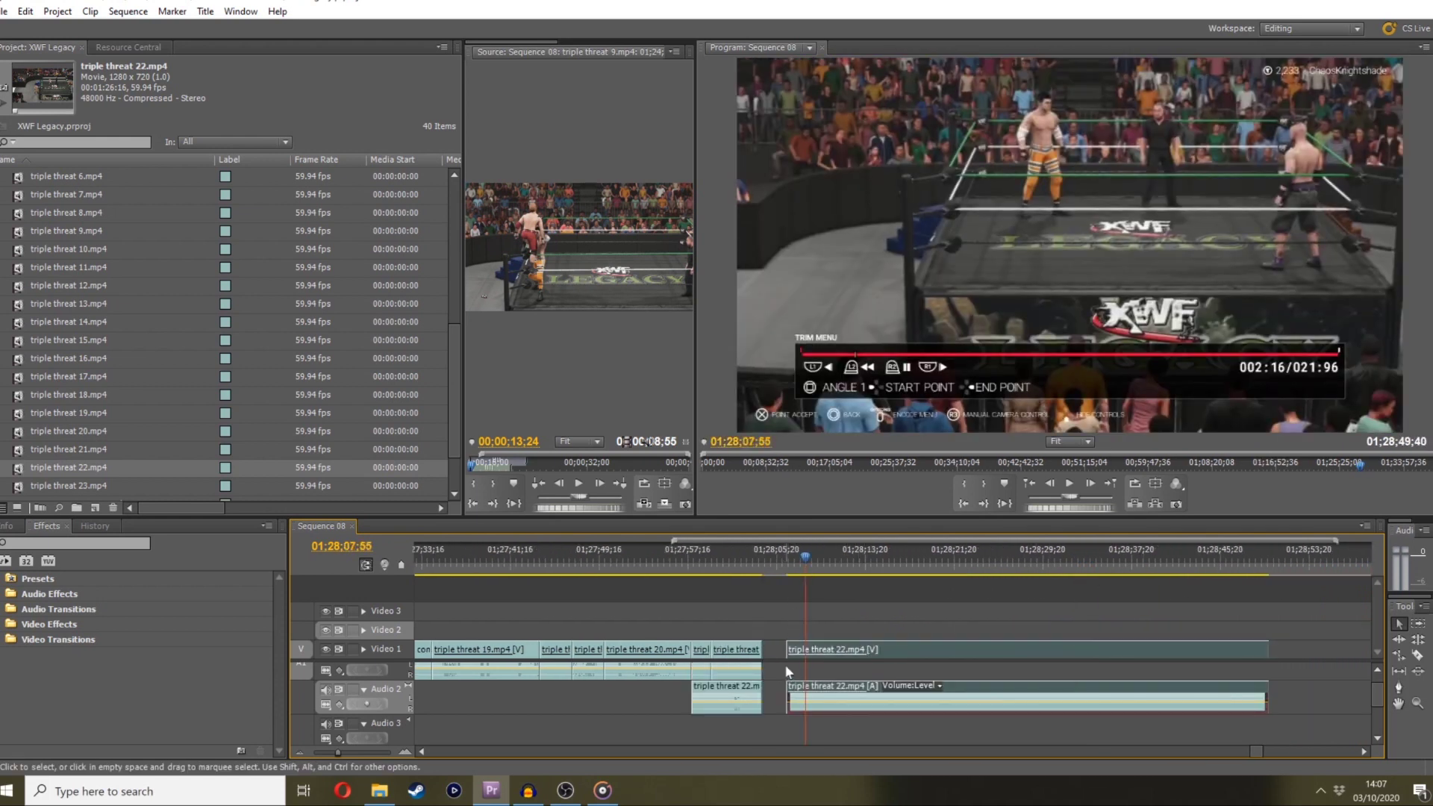
click(831, 553)
drag(831, 549, 1200, 495)
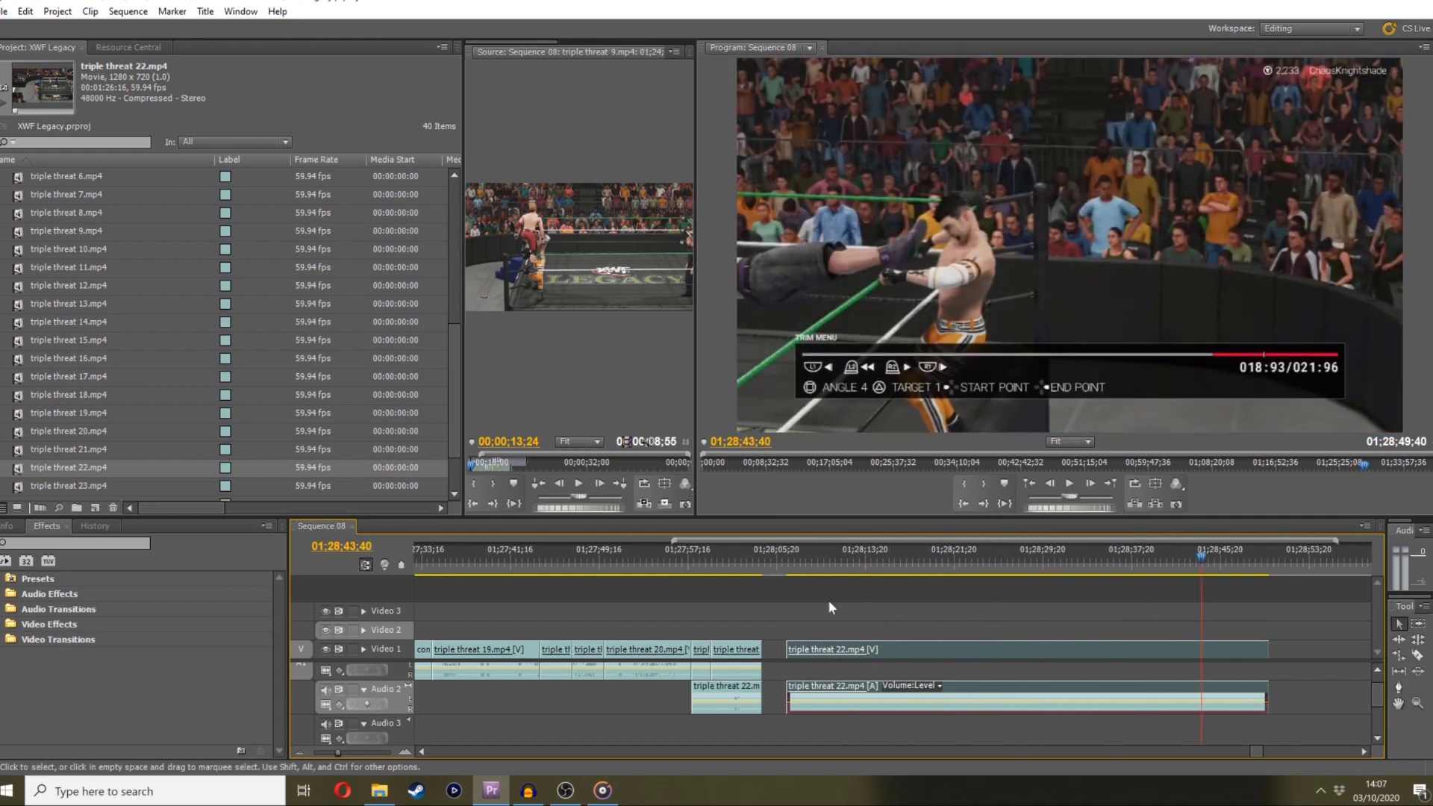
Replace triple threat 22 with triple threat 23.mp4 on Video 1, butted against the previous clips
click(827, 648)
key(Delete)
scroll(64, 415, down, 1)
drag(60, 447, 802, 658)
drag(803, 575, 839, 533)
drag(1055, 505, 897, 512)
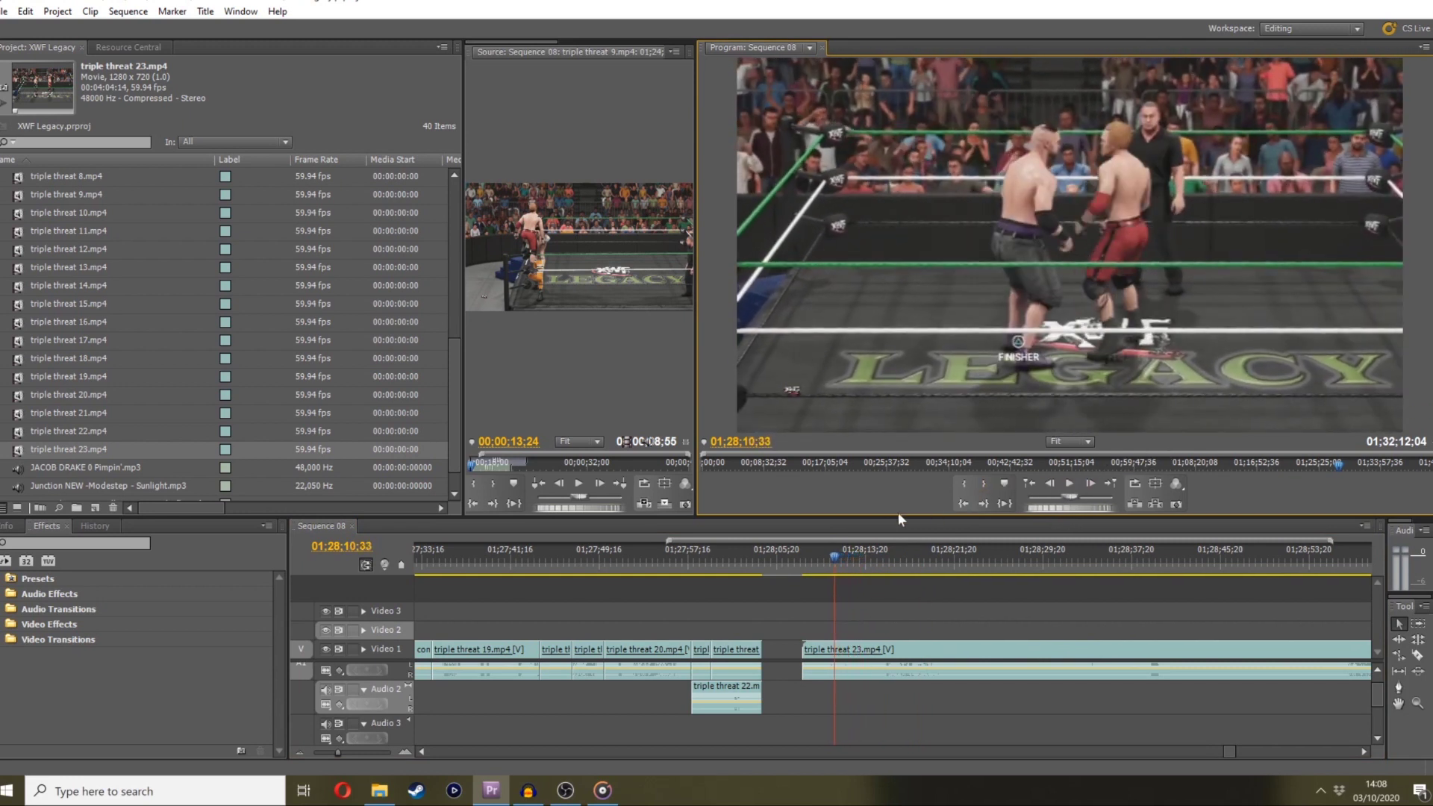
click(1068, 483)
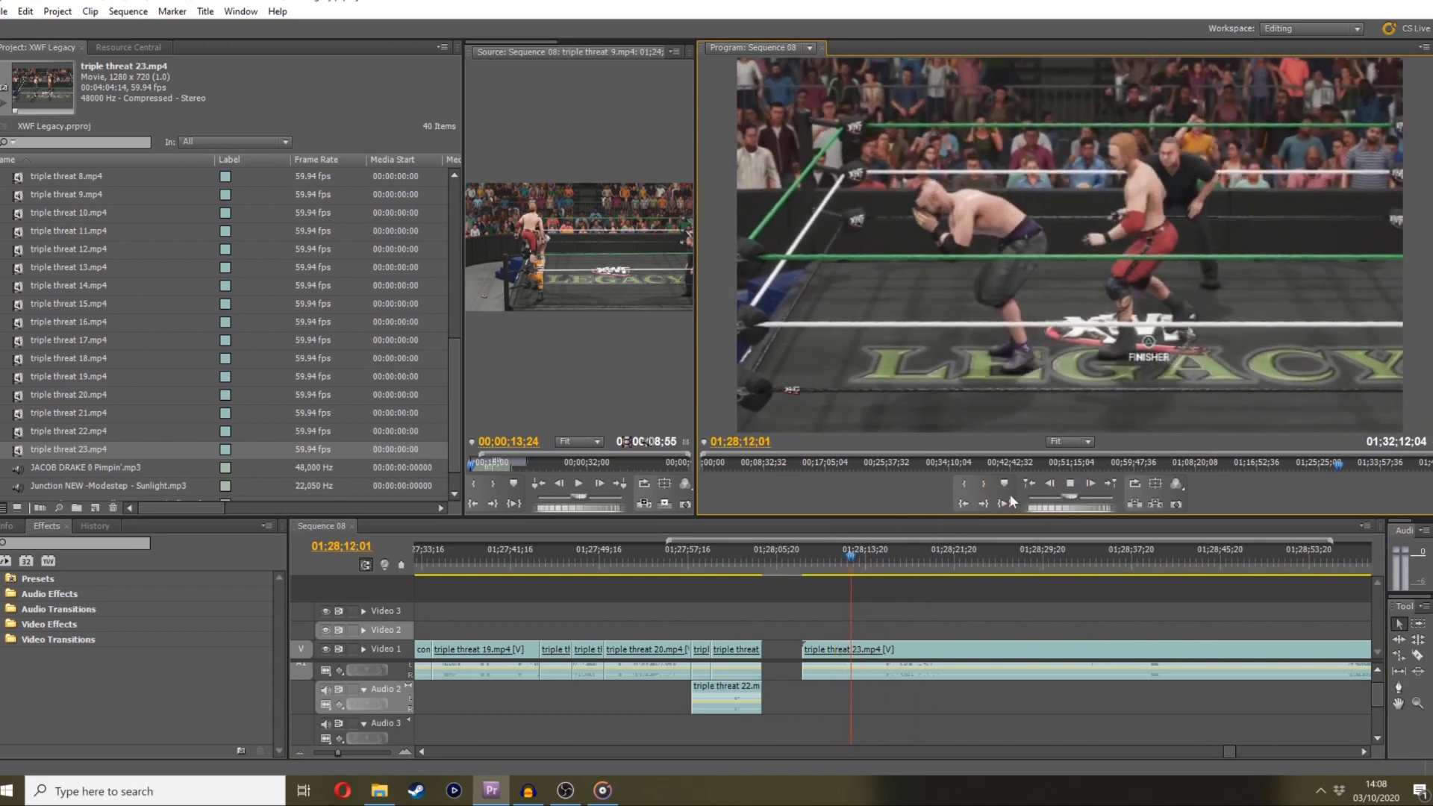
key(space)
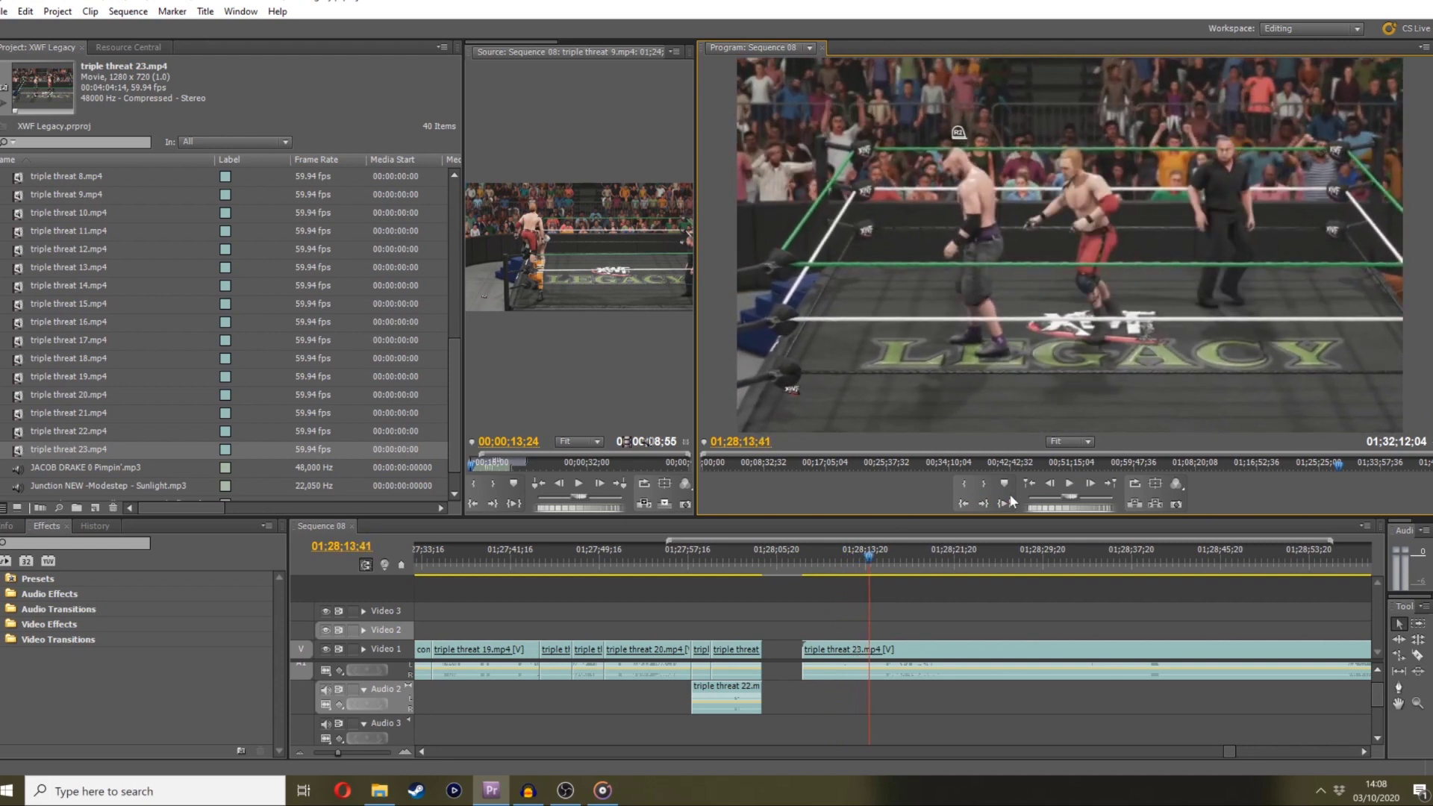
mouse_move(806, 646)
mouse_down()
mouse_move(755, 650)
mouse_move(786, 649)
mouse_up()
click(761, 564)
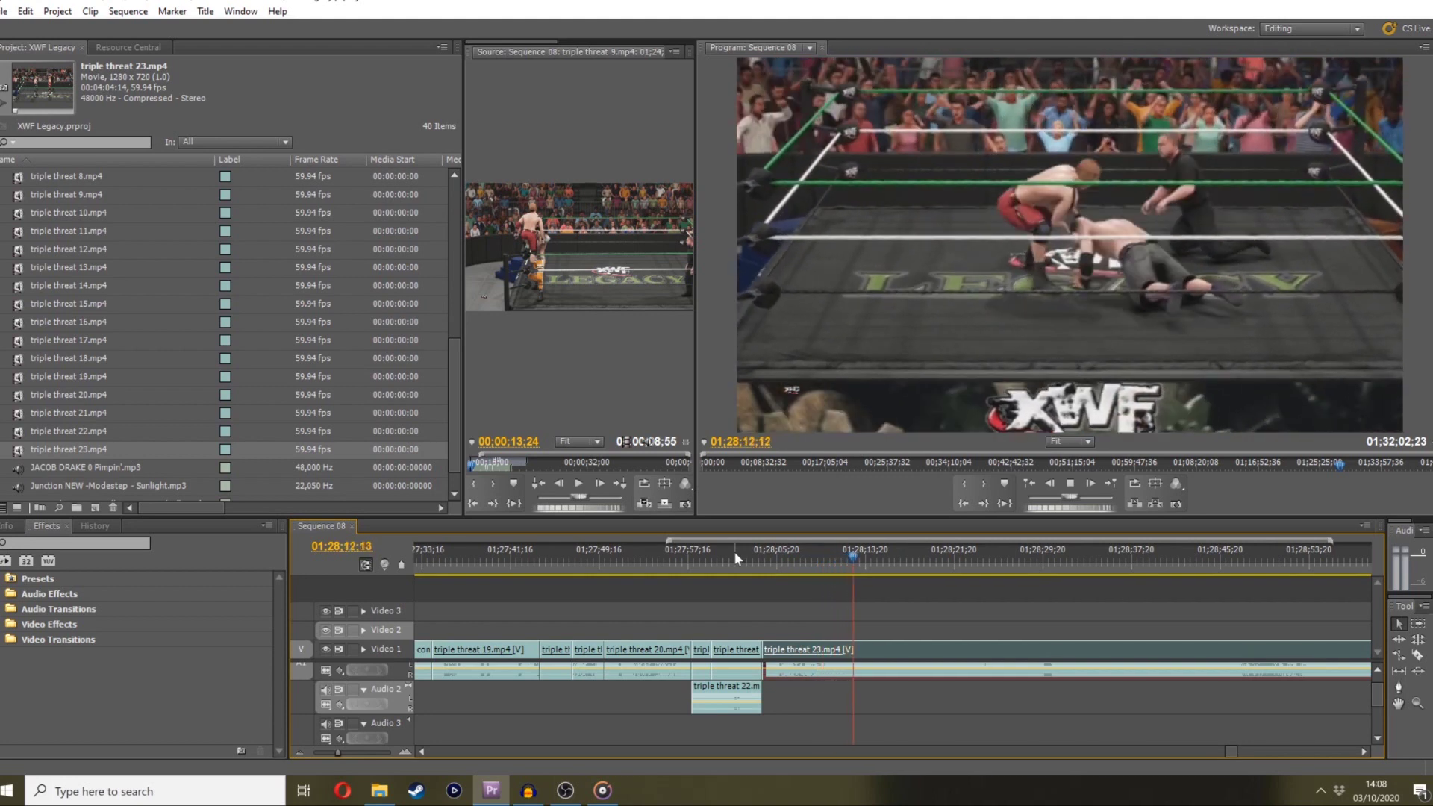
key(space)
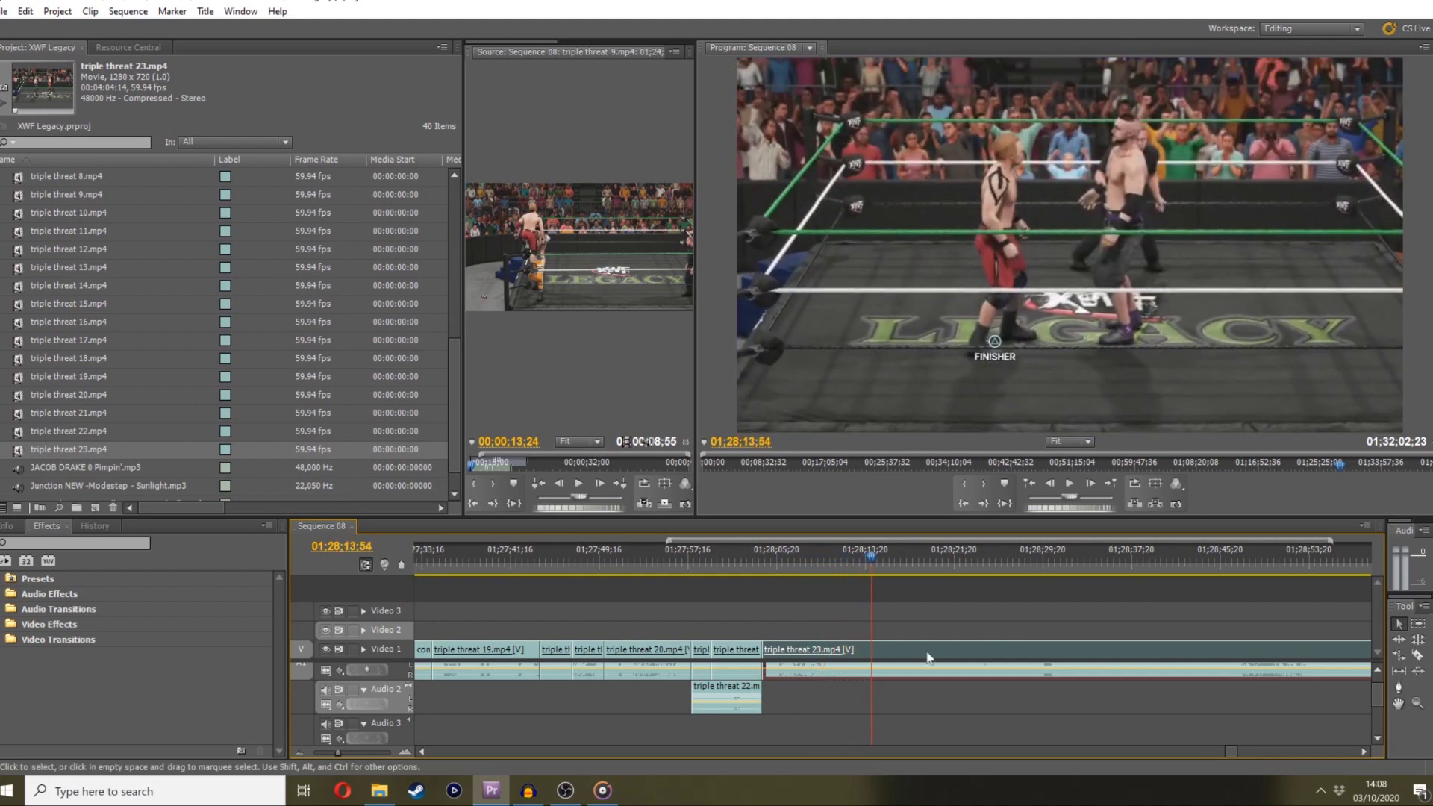
Razor triple threat 23 twice and ripple-delete the unwanted middle piece
key(c)
click(880, 648)
click(882, 558)
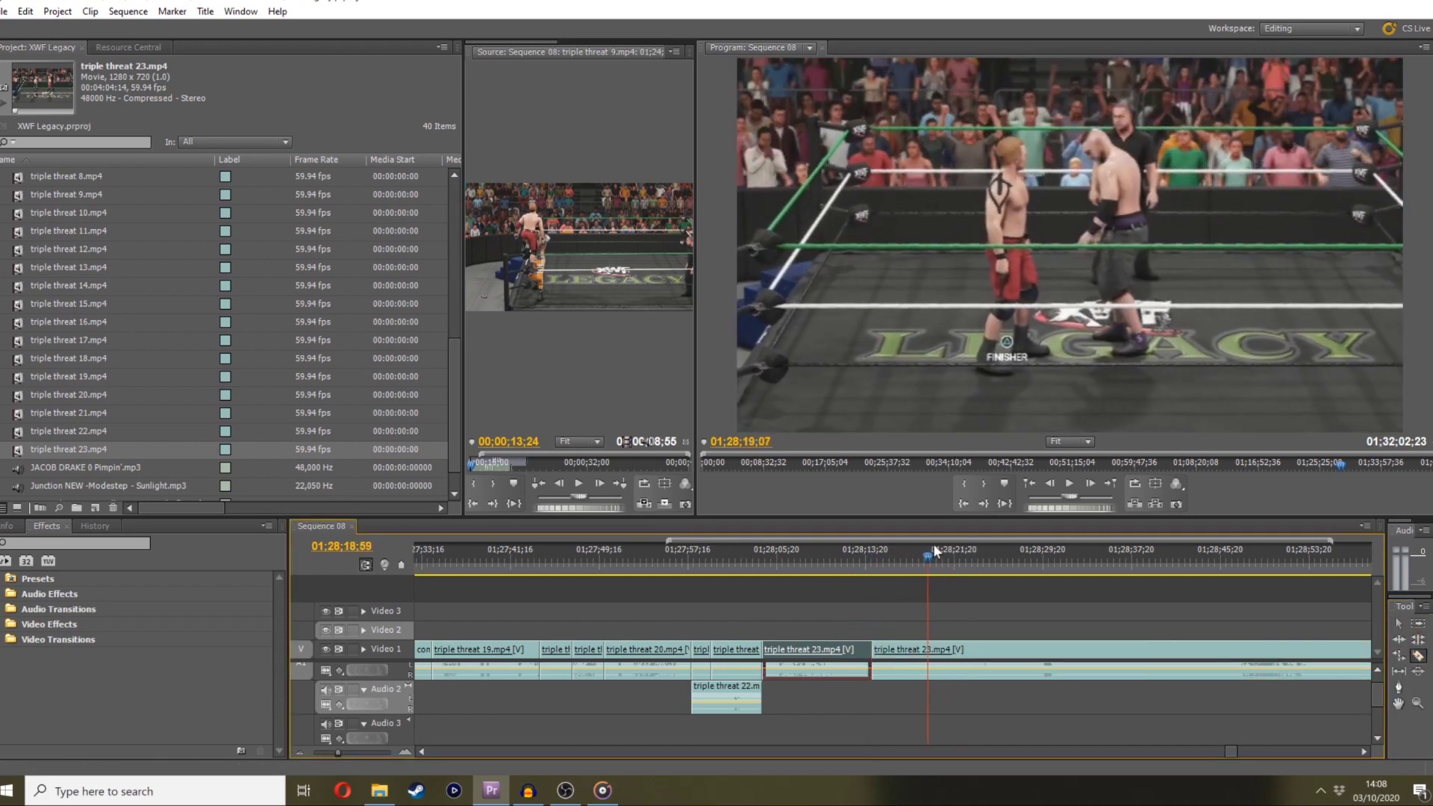
drag(958, 546, 959, 549)
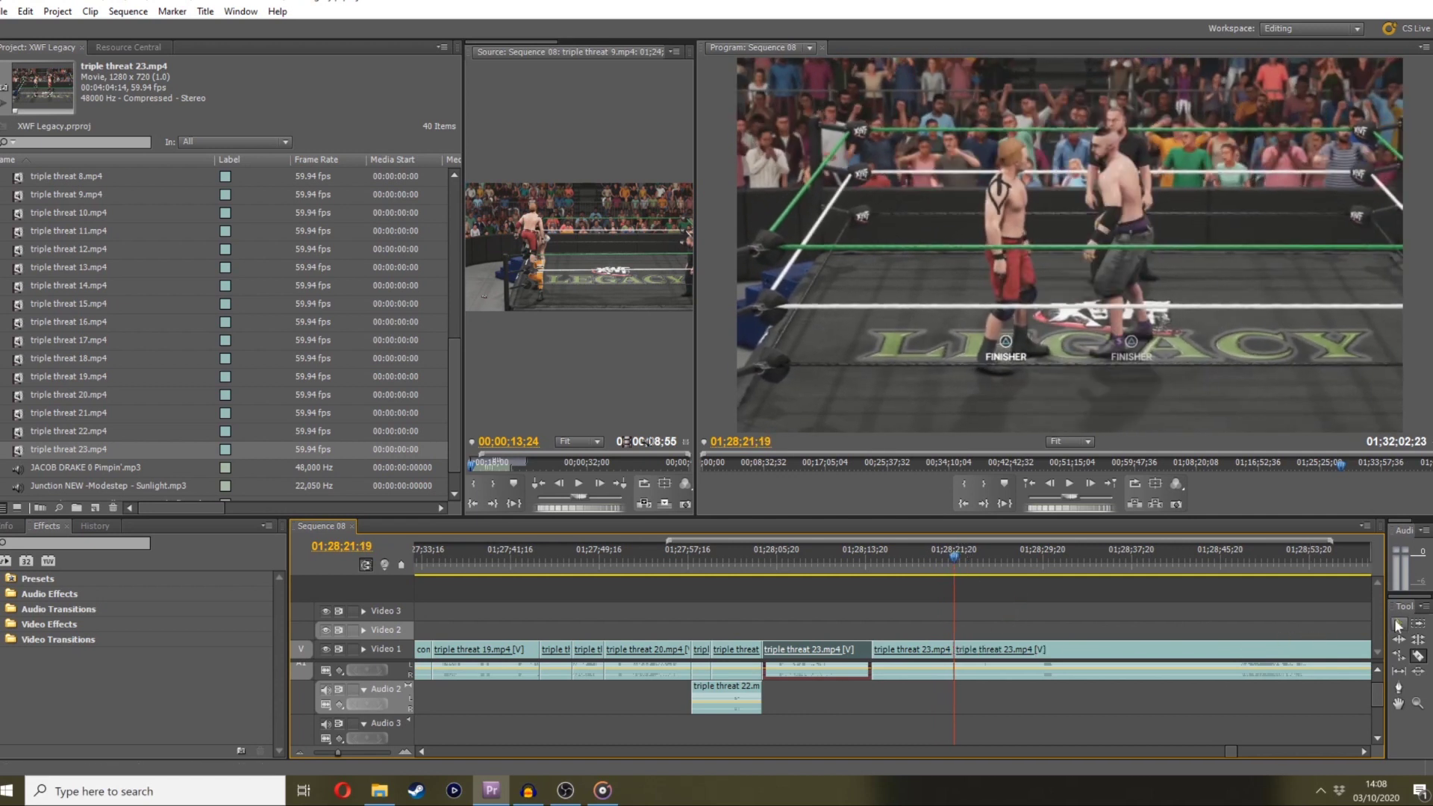
click(1397, 623)
click(938, 650)
drag(997, 649, 893, 652)
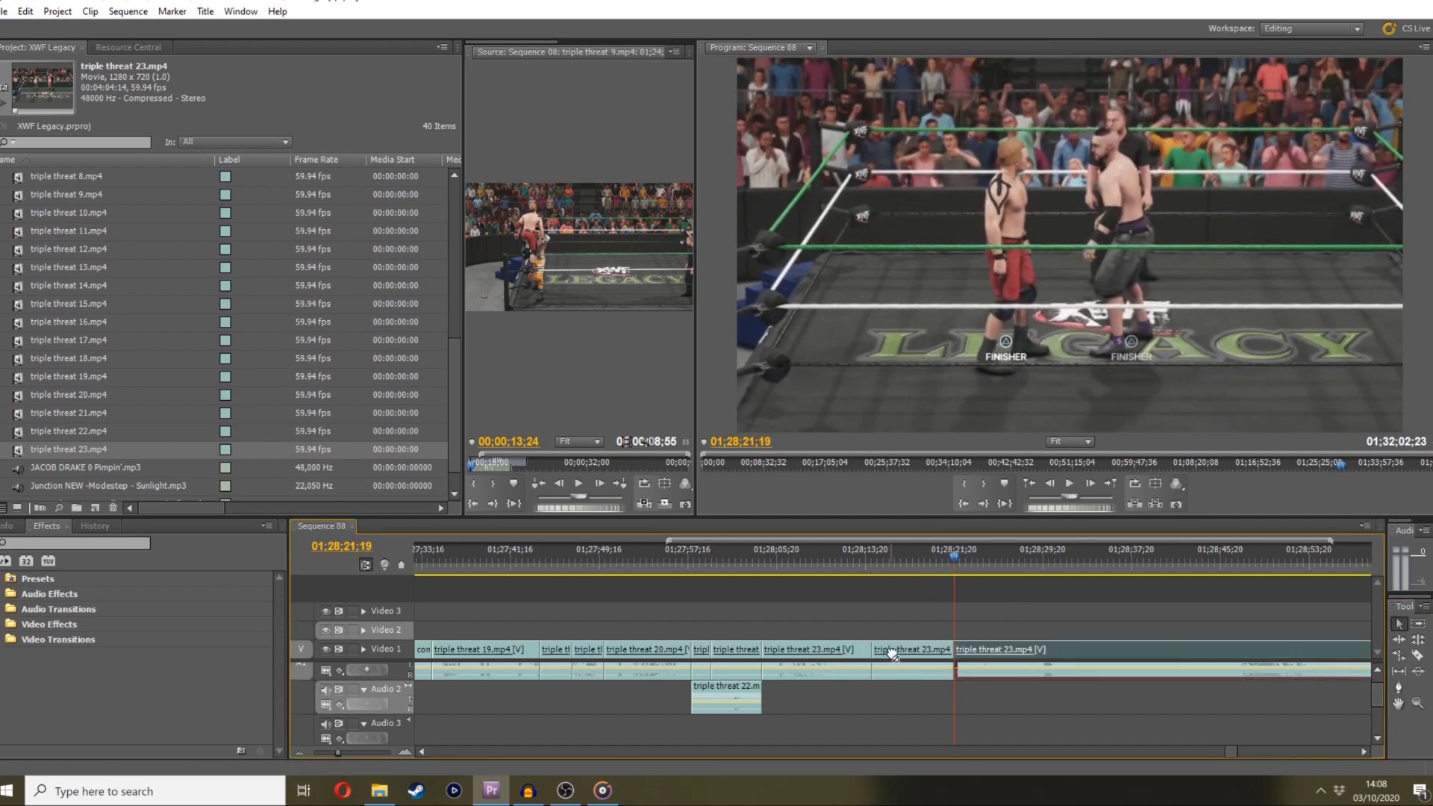
key(shift+Delete)
click(867, 568)
key(space)
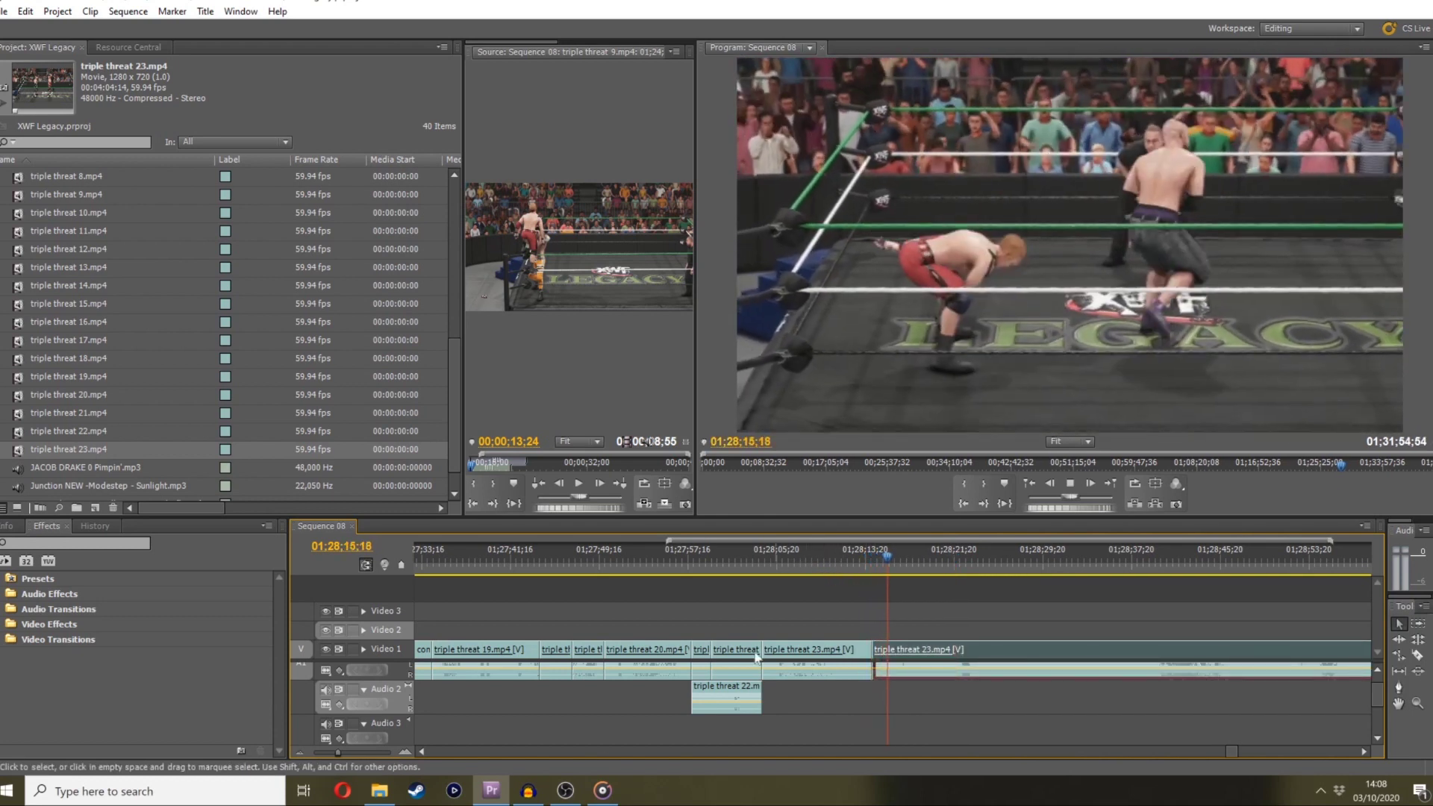
click(363, 751)
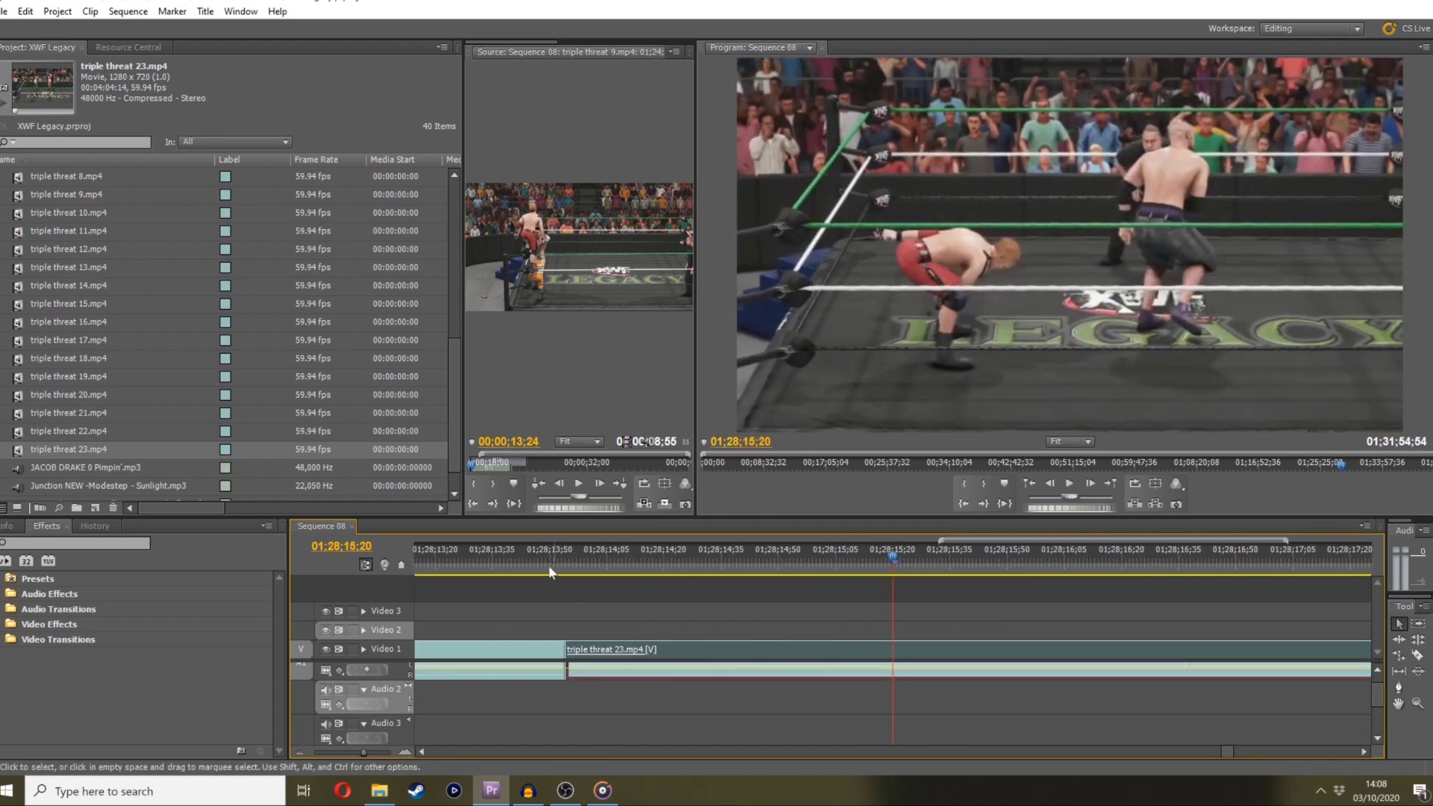
Trim a few frames off the later triple threat 23 piece and close the gap at the join
click(562, 563)
drag(563, 565, 451, 613)
key(space)
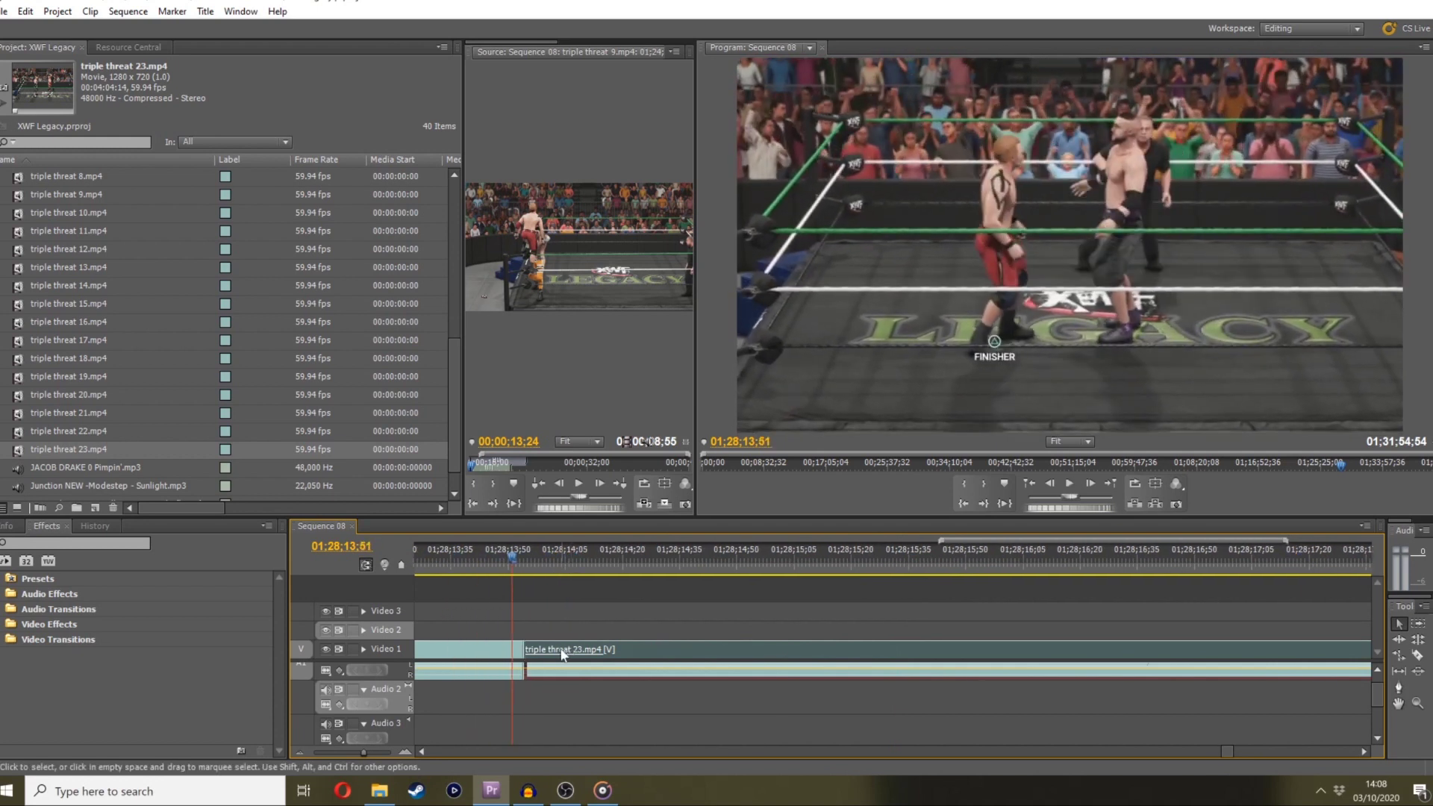
mouse_move(526, 646)
mouse_down()
mouse_move(559, 646)
mouse_move(526, 642)
mouse_up()
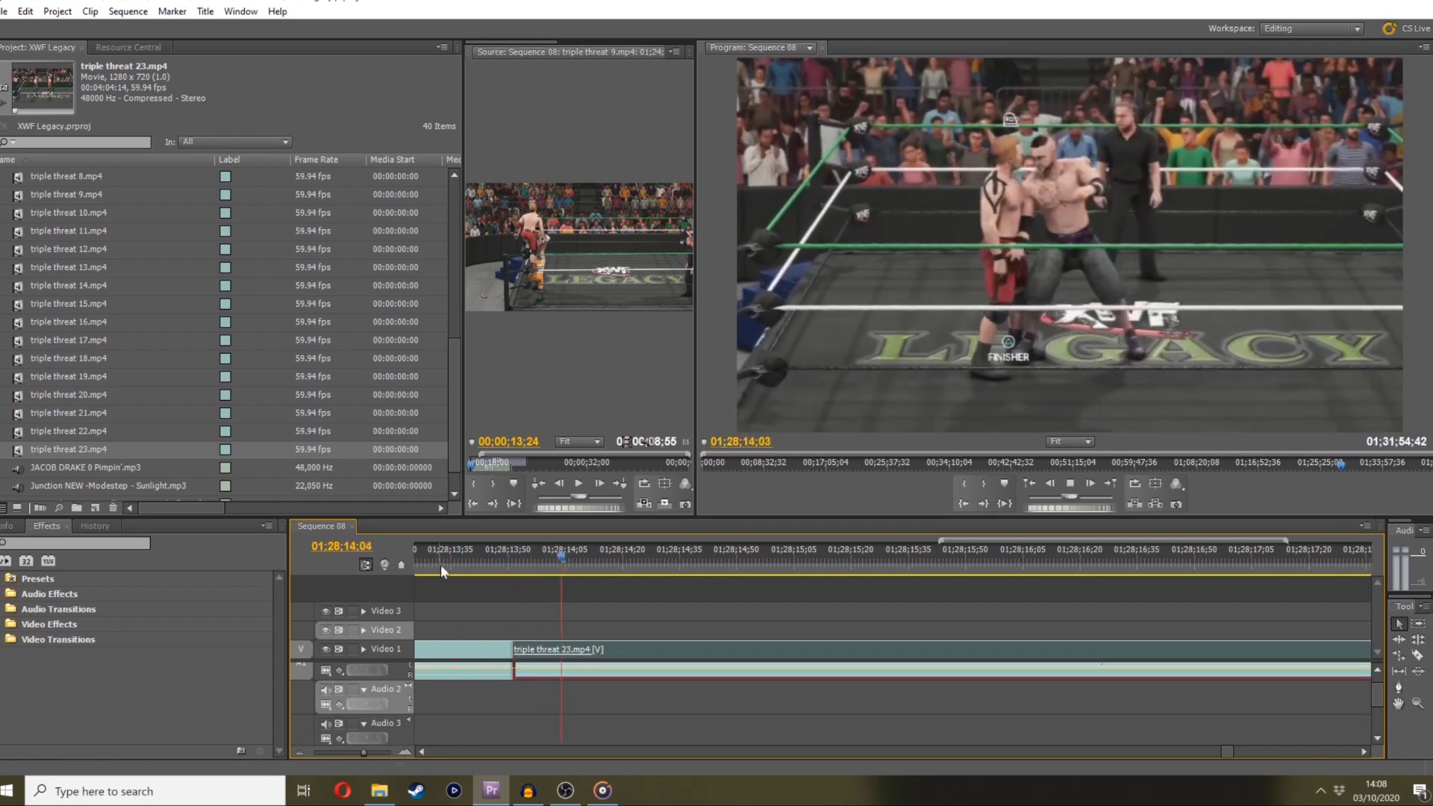
click(456, 574)
drag(437, 599, 471, 591)
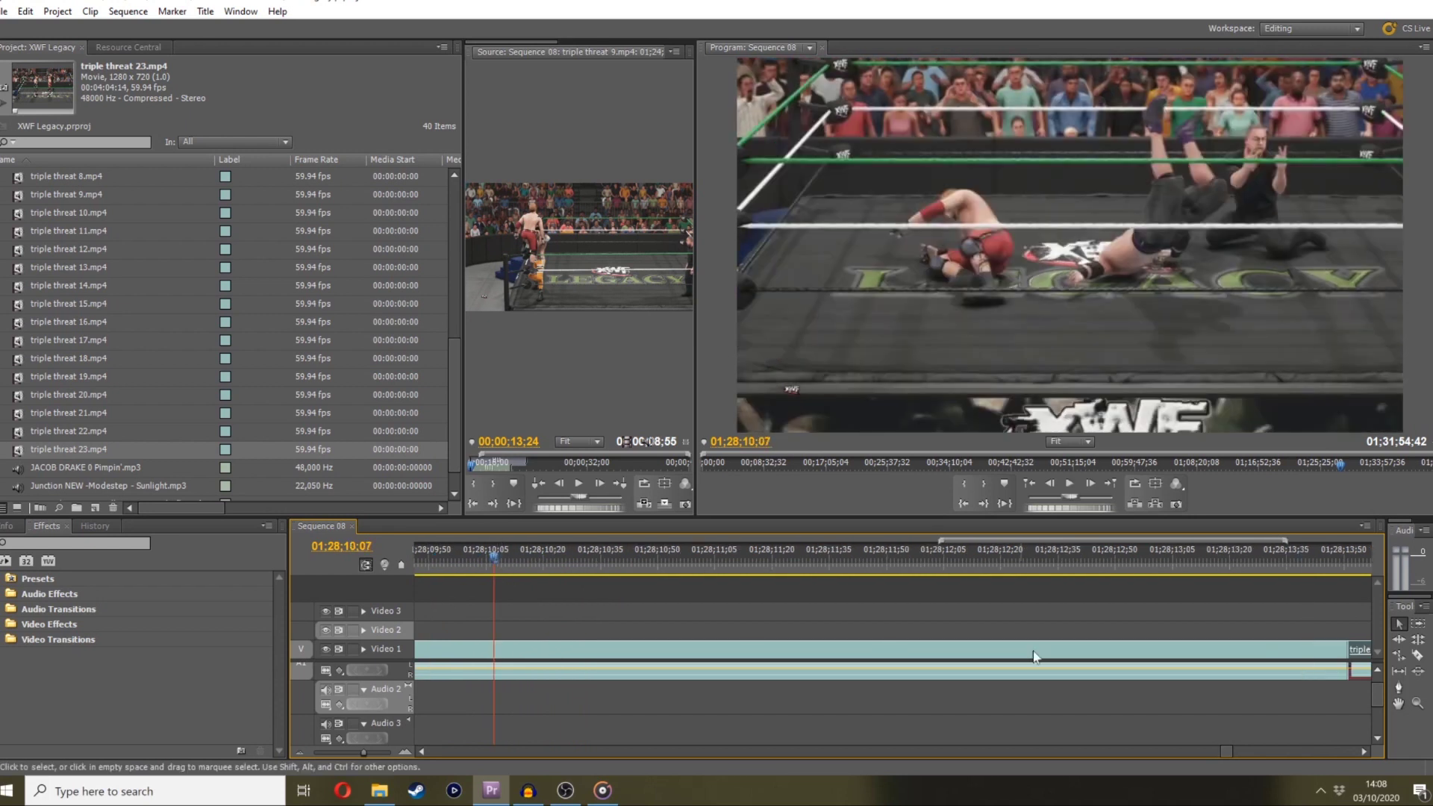
click(1363, 752)
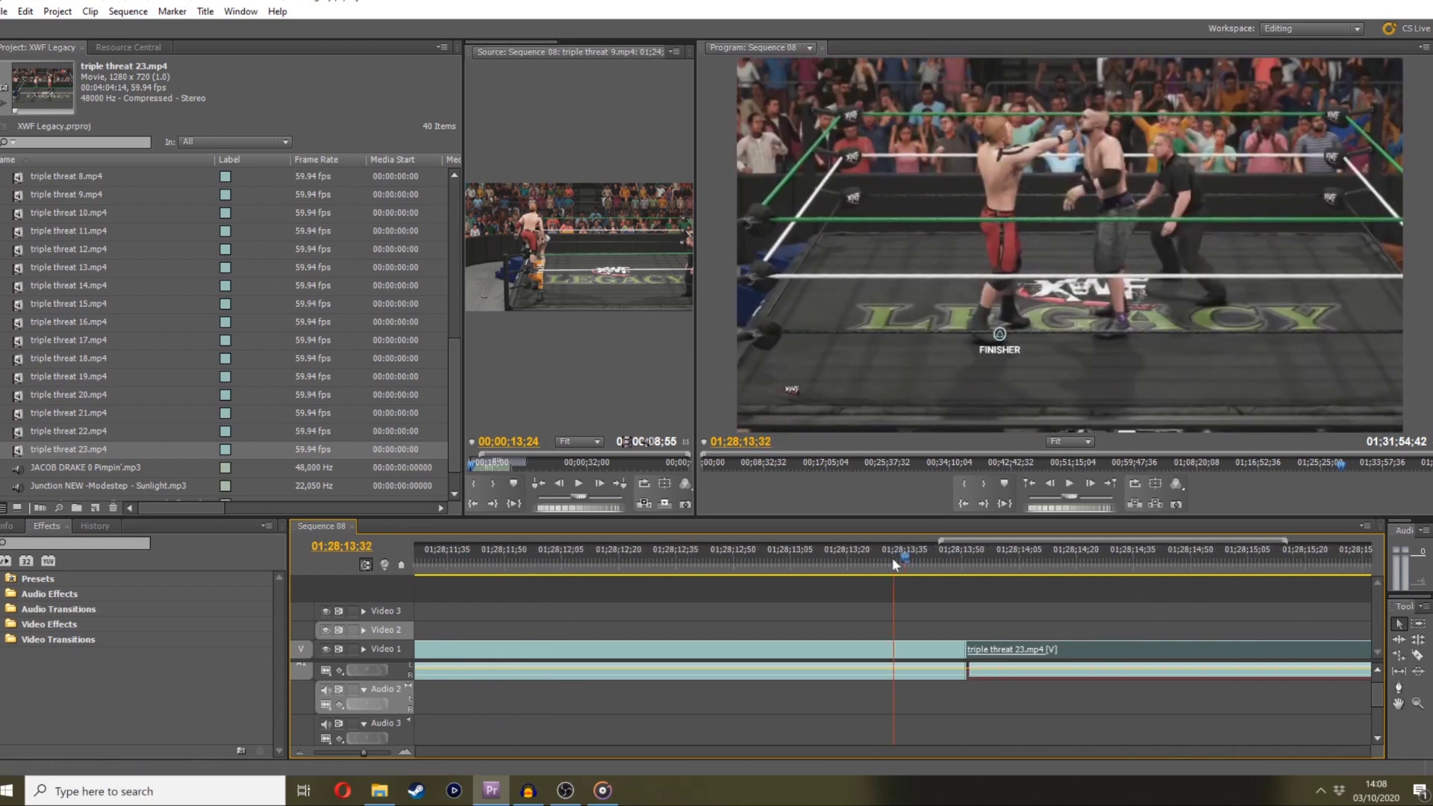
drag(993, 651, 873, 651)
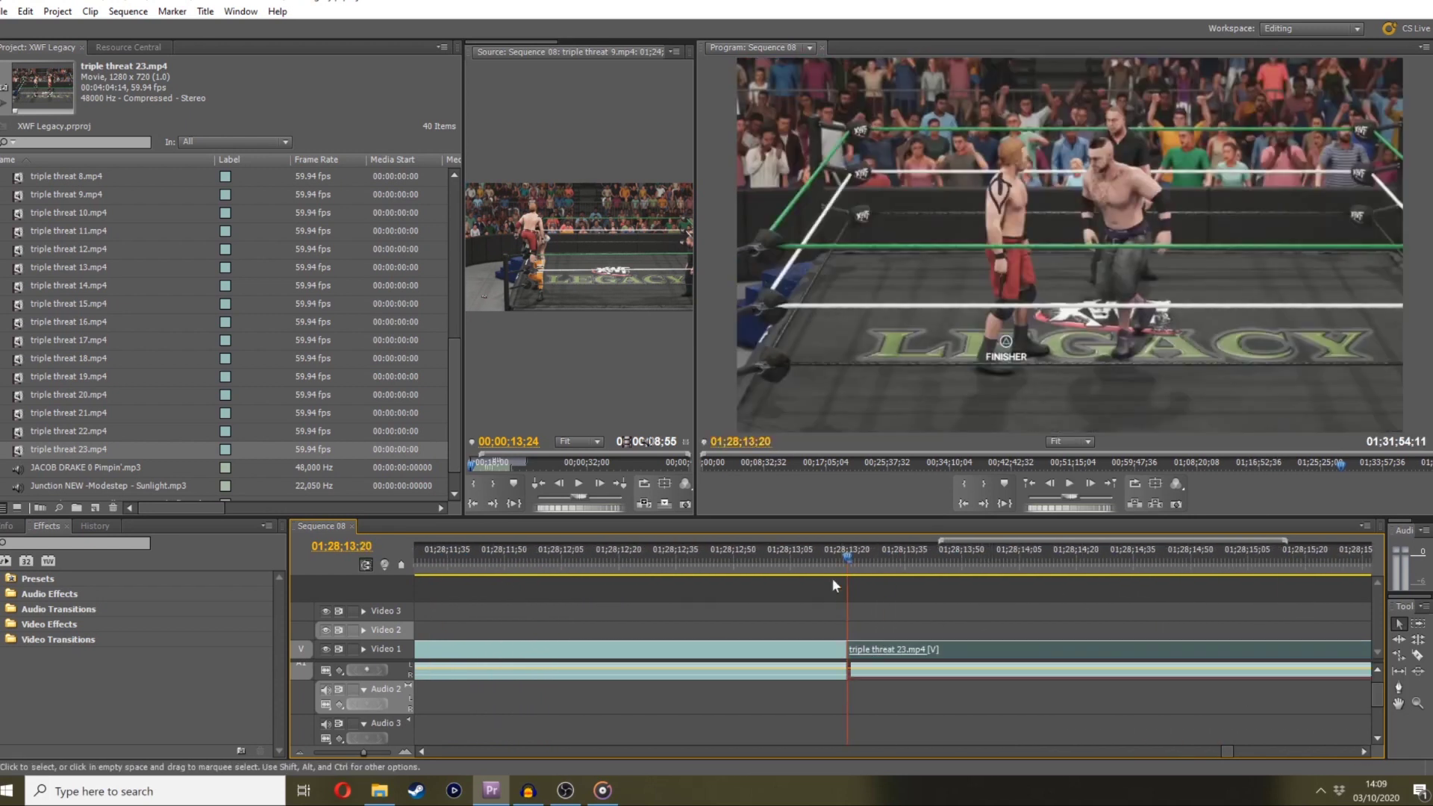
key(space)
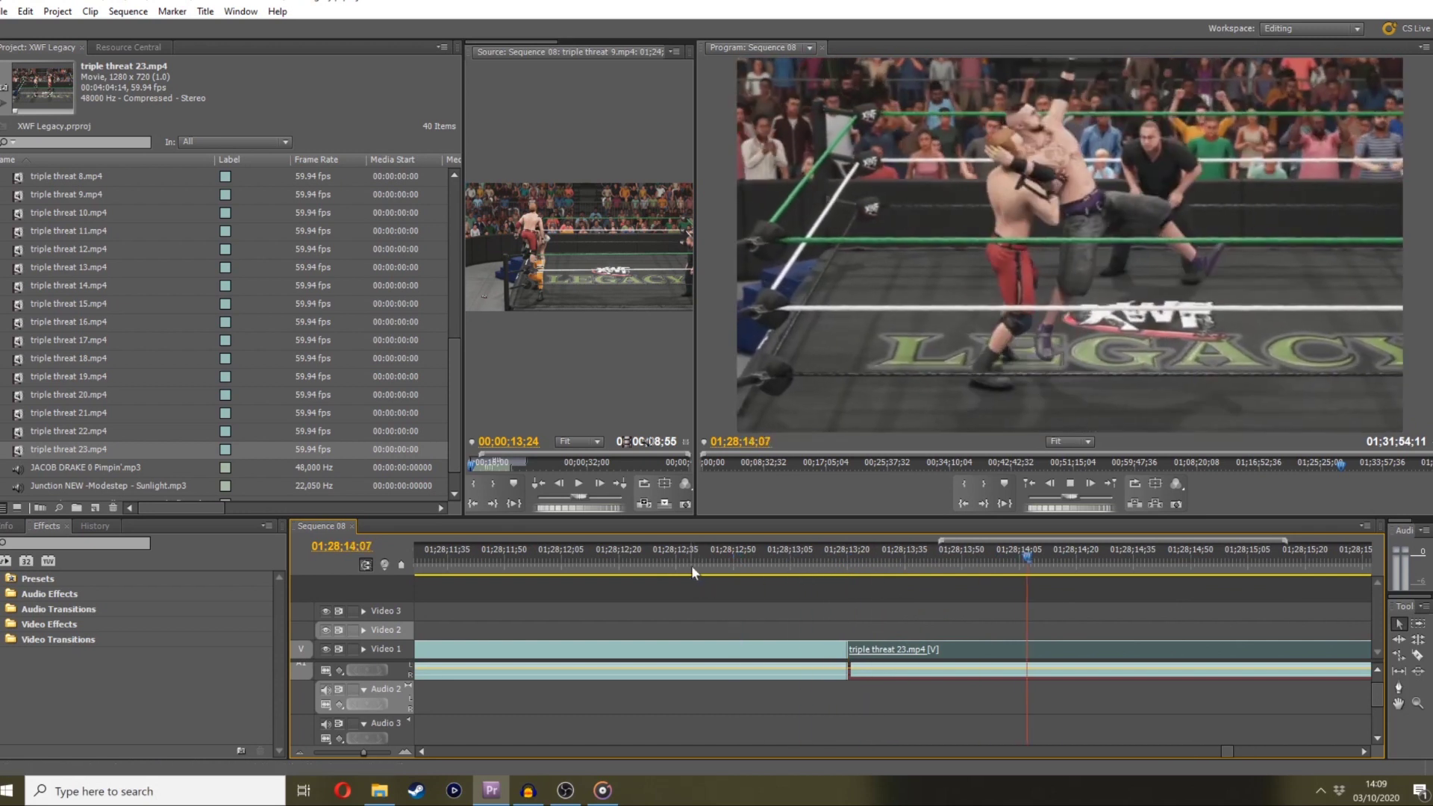
Razor triple threat 23.mp4 at 01;28;15;26, leaving a short opening piece and one long segment
key(space)
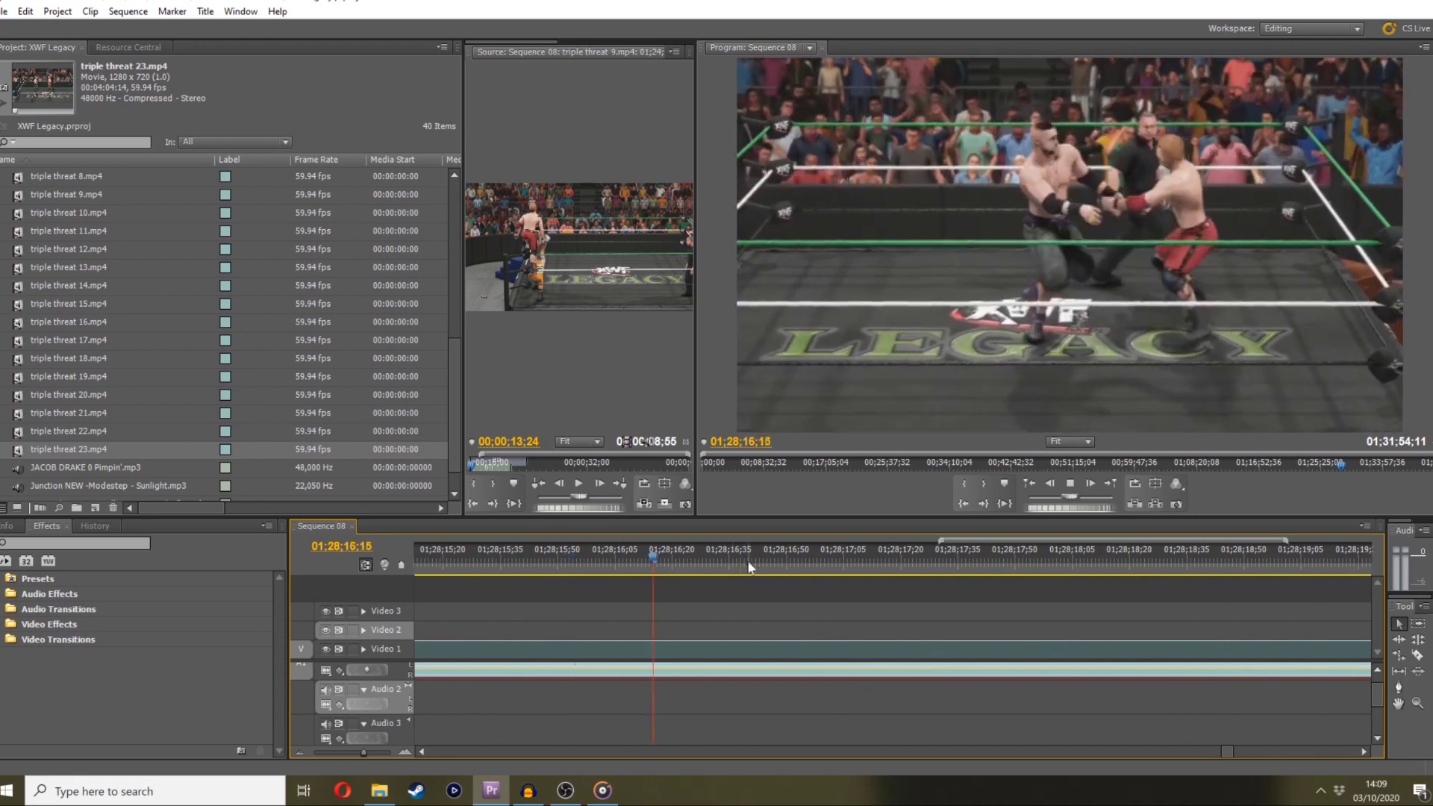
key(space)
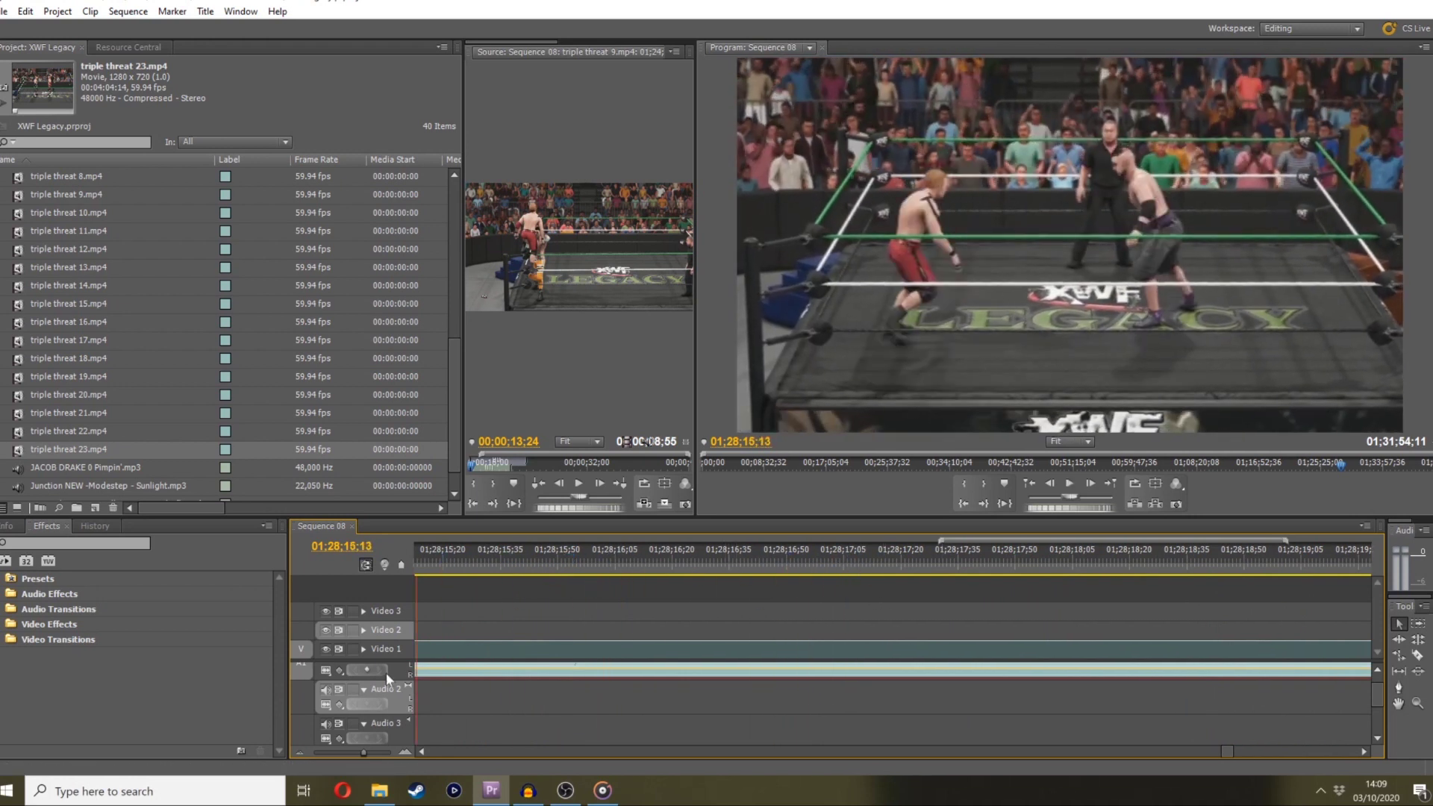
drag(387, 673, 379, 679)
drag(363, 752, 353, 752)
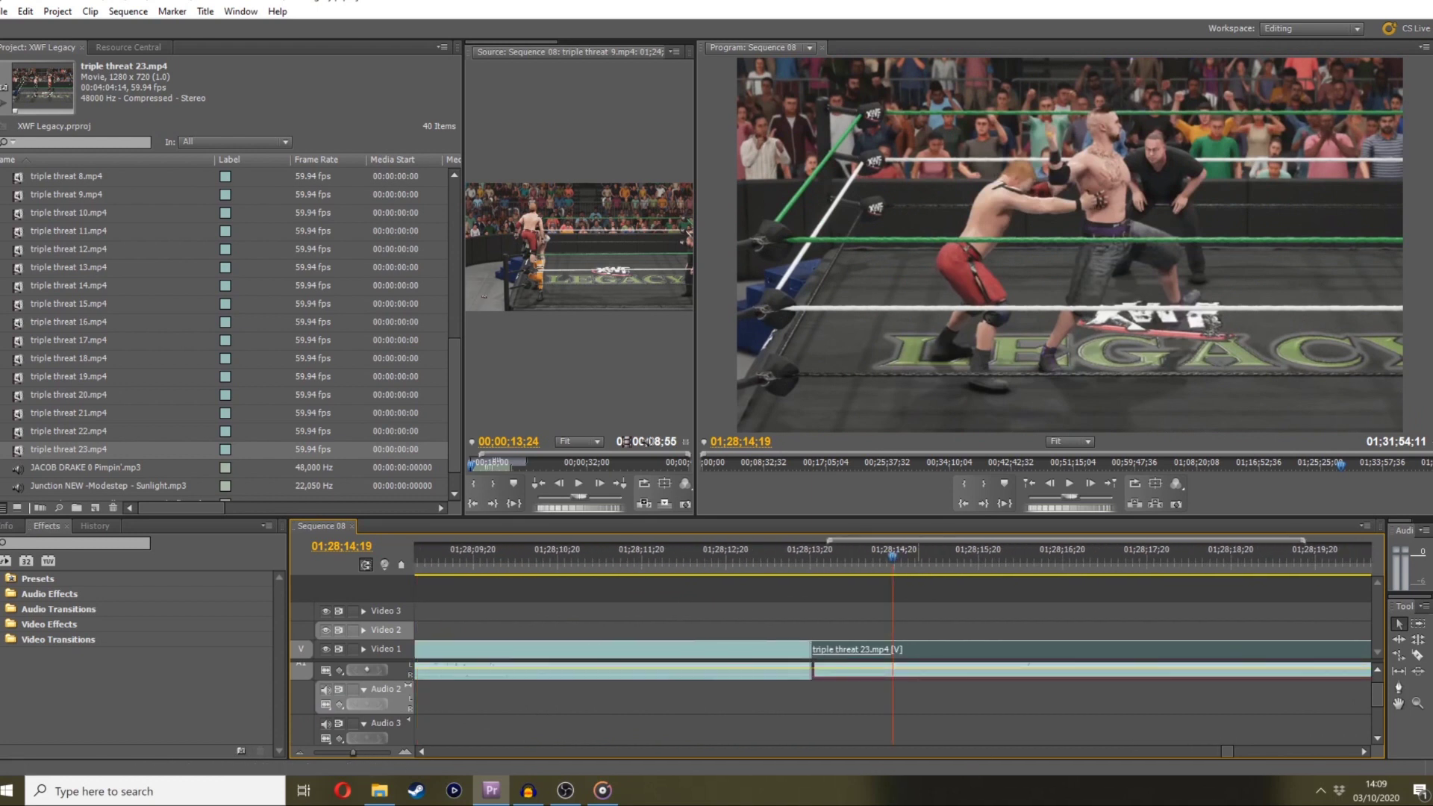
key(space)
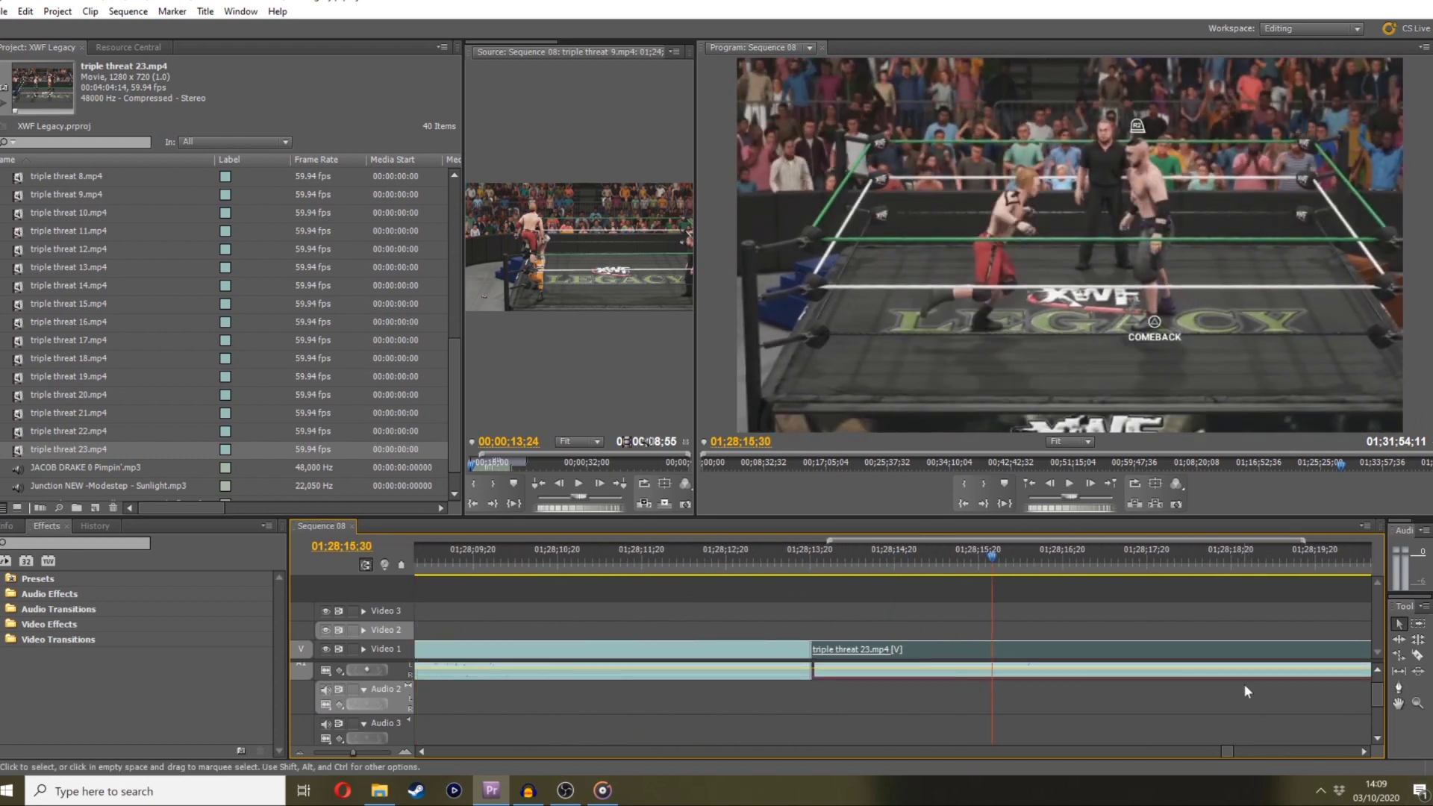
click(1417, 655)
drag(1067, 510, 1040, 512)
click(988, 648)
drag(987, 559, 1038, 574)
drag(353, 752, 335, 752)
drag(907, 556, 1109, 472)
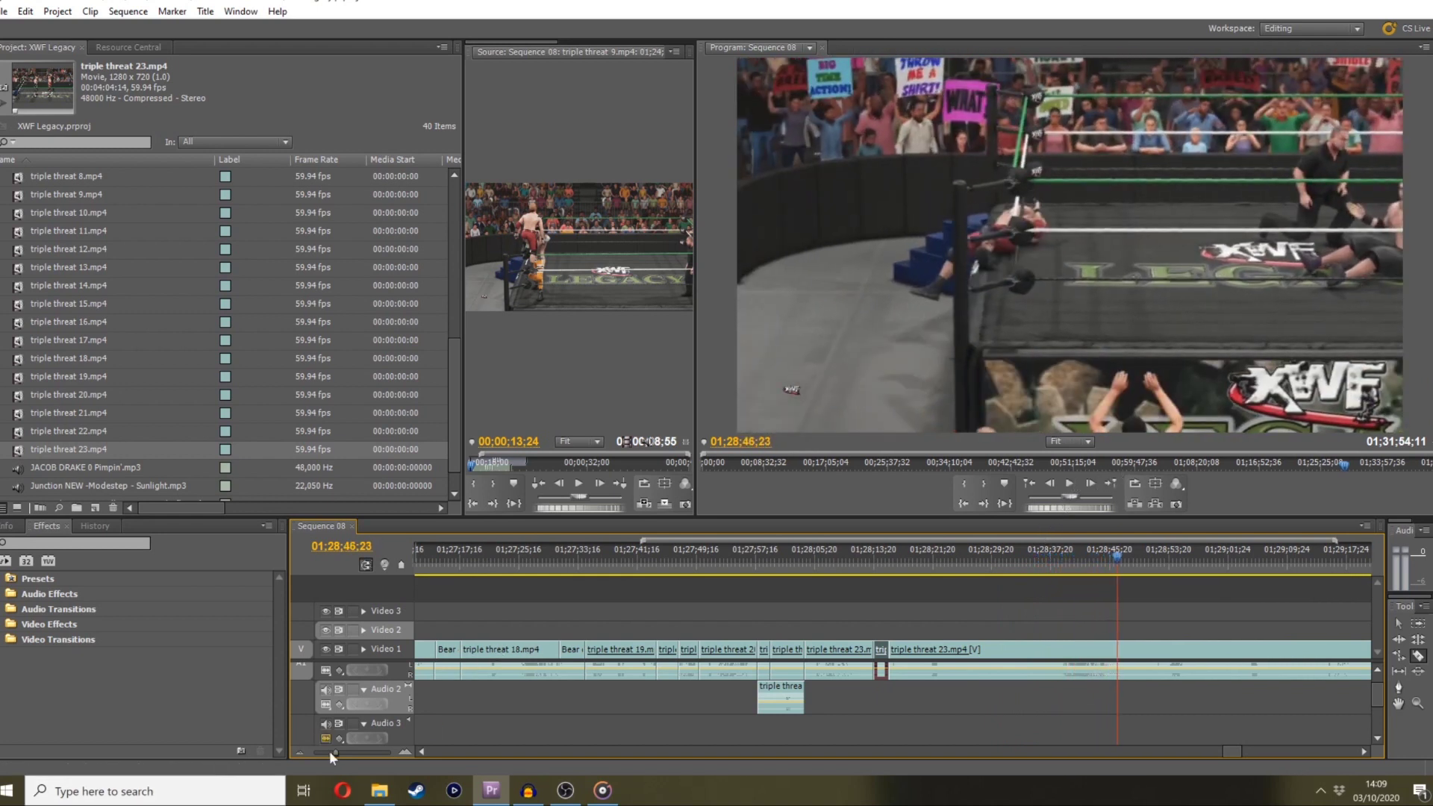
Locate frame 01;30;25;47 in the triple threat 23 match footage
drag(329, 751, 335, 751)
click(857, 567)
click(836, 553)
key(space)
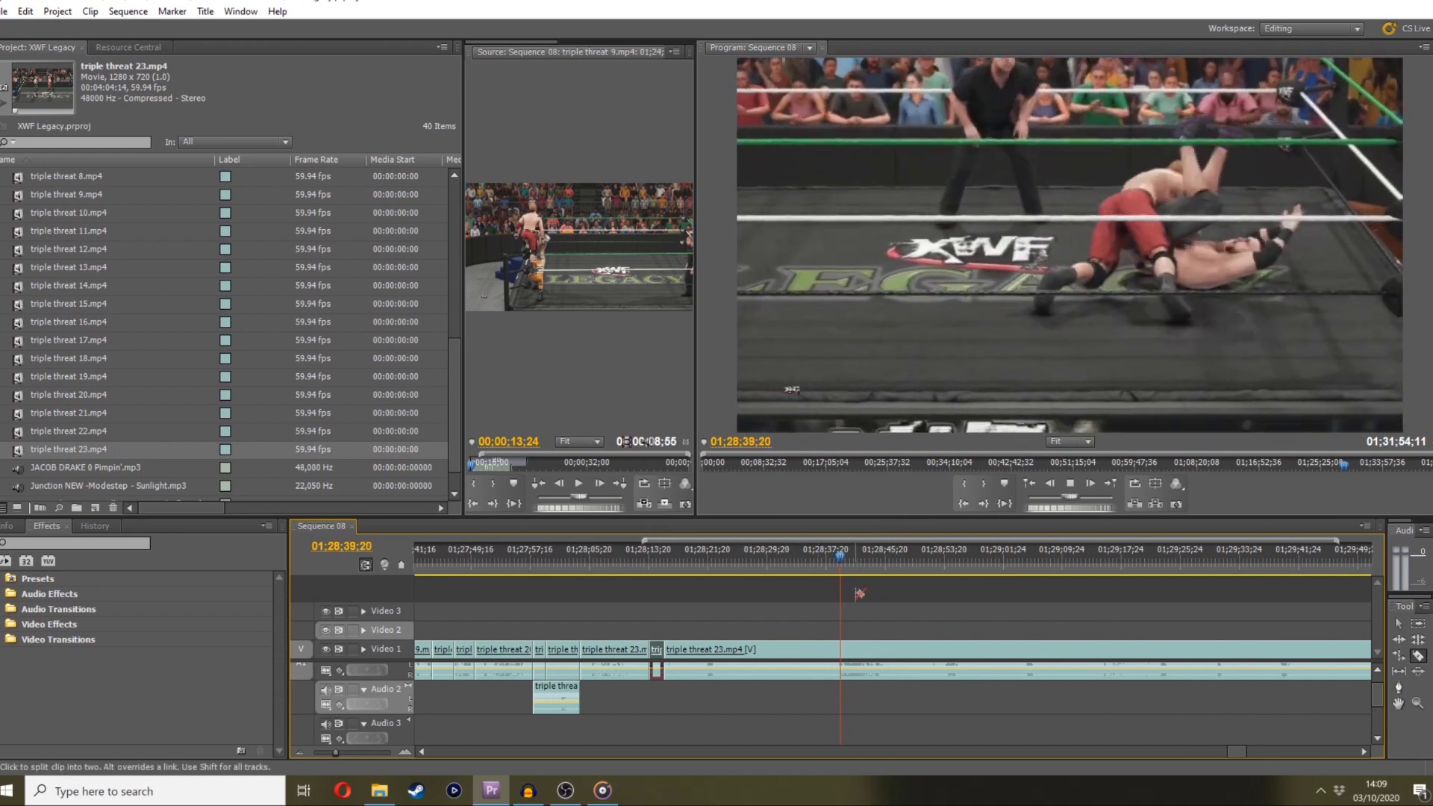
drag(880, 567, 1139, 553)
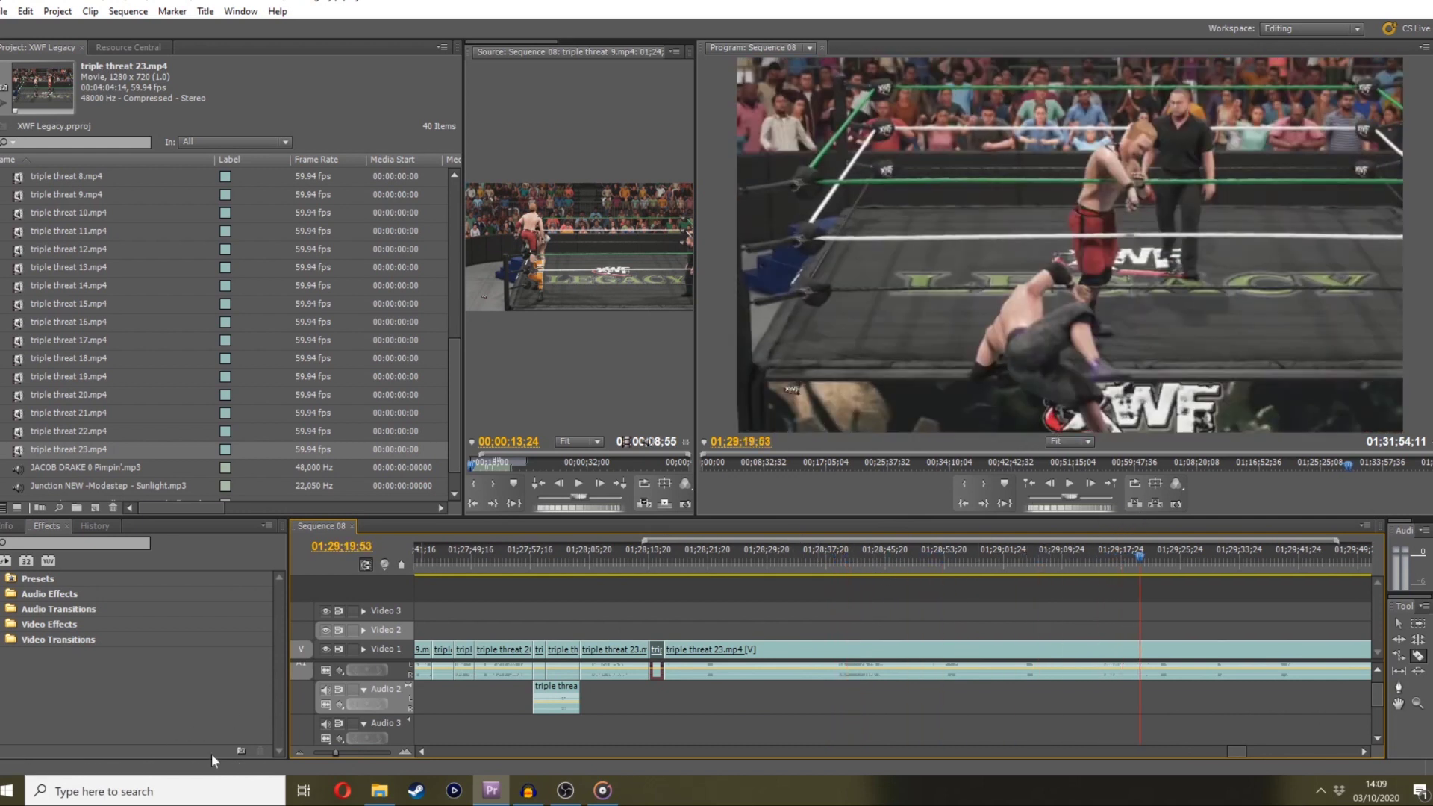
drag(333, 749, 328, 746)
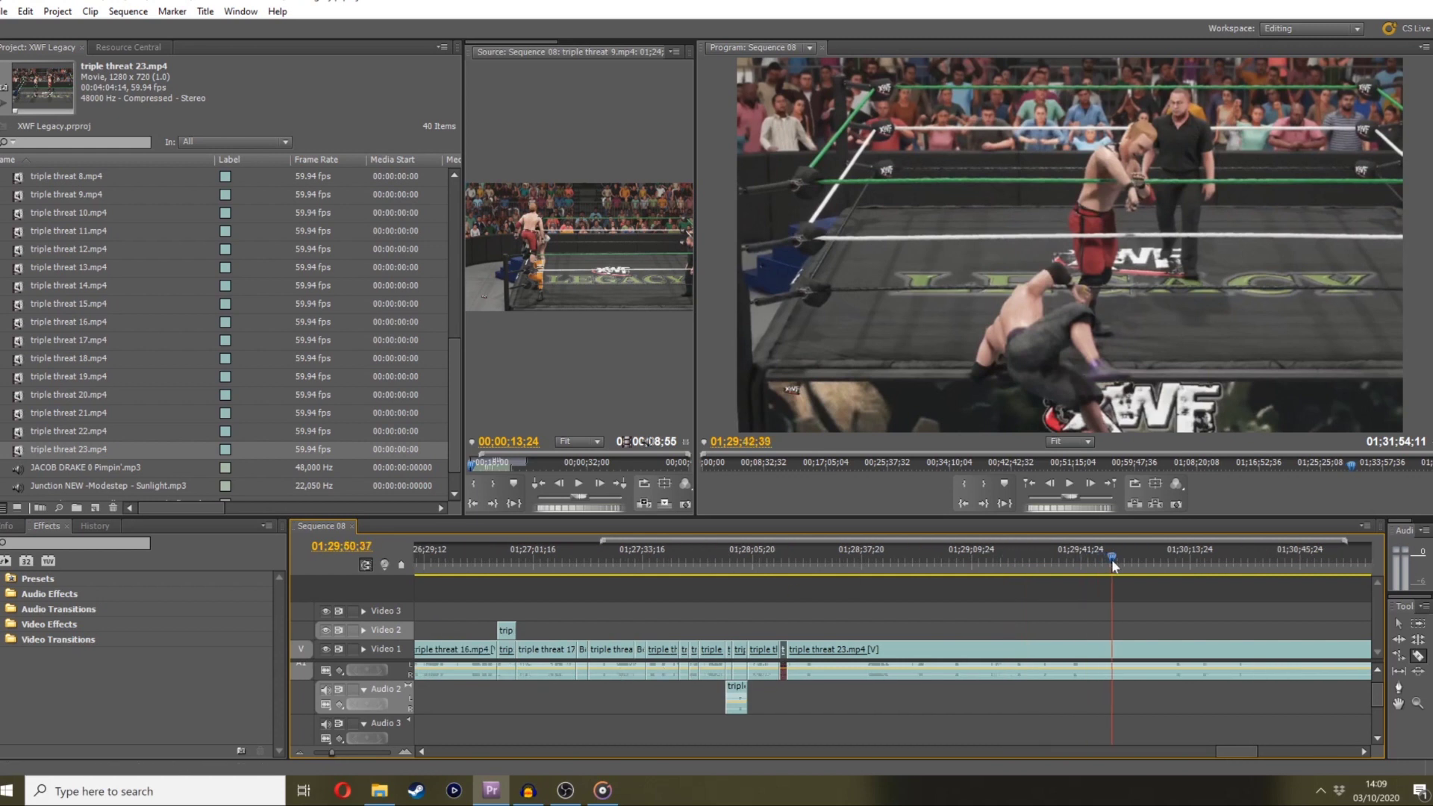
drag(1112, 559, 834, 549)
drag(839, 556, 1005, 555)
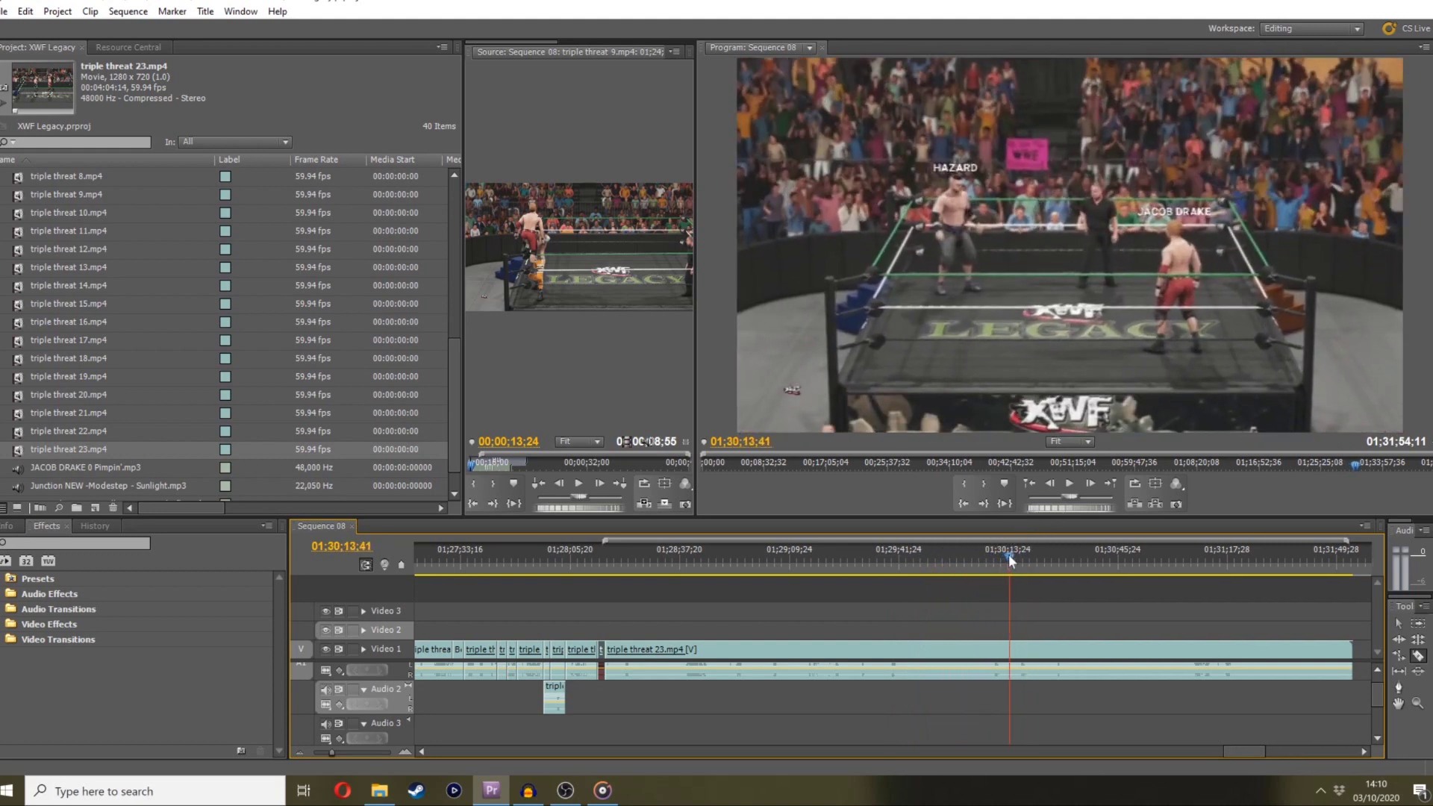
key(space)
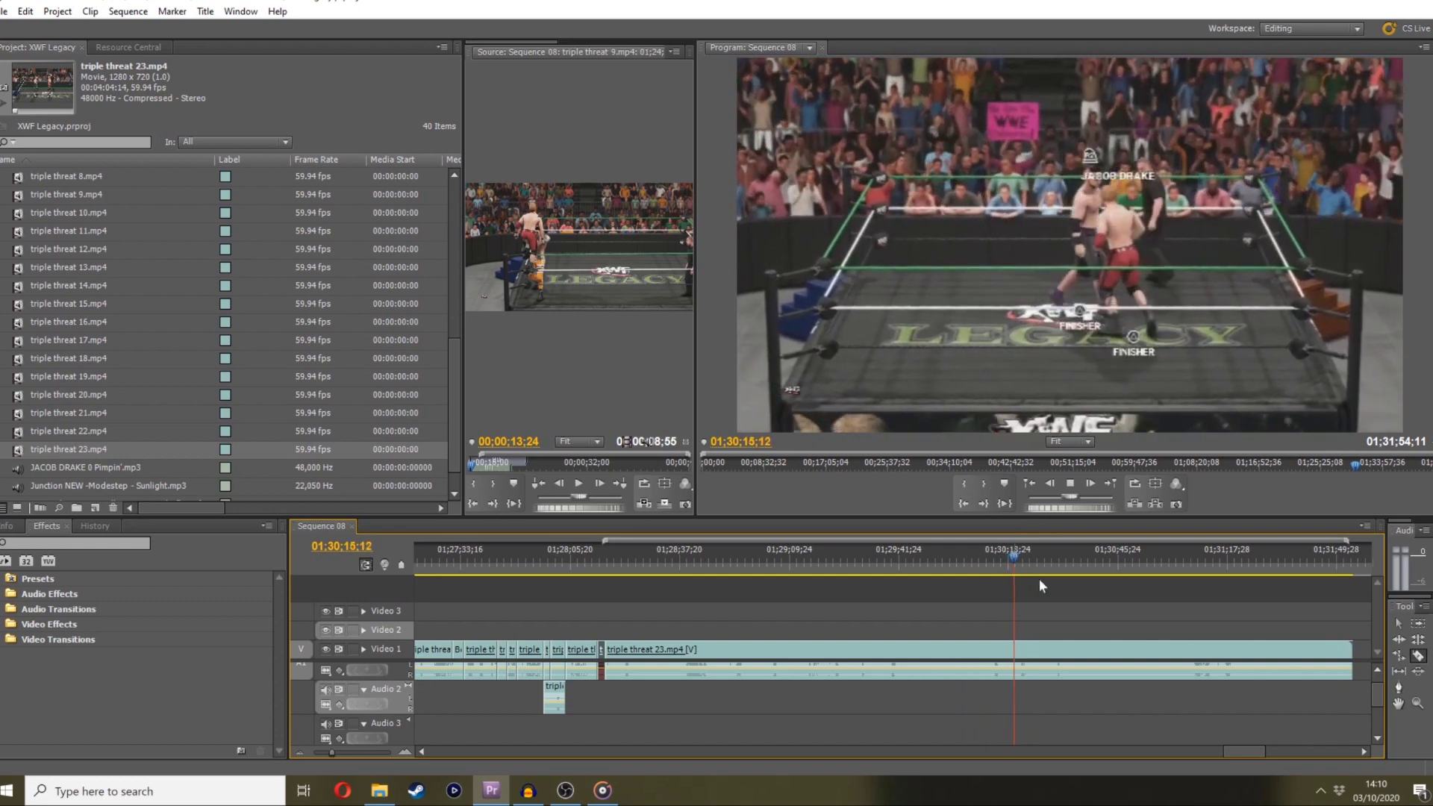
drag(1055, 562, 1059, 557)
drag(1096, 508, 789, 595)
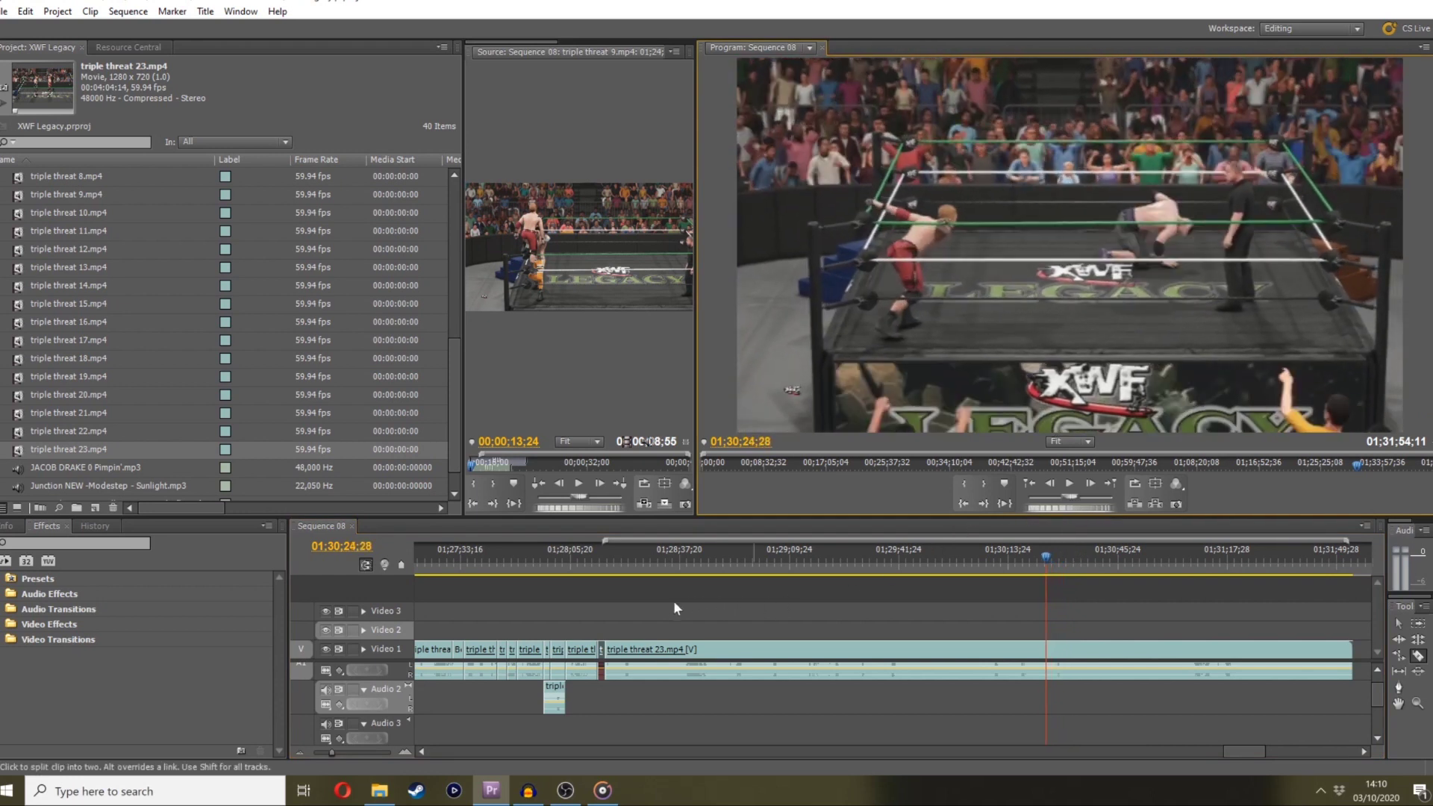
drag(646, 592, 1063, 517)
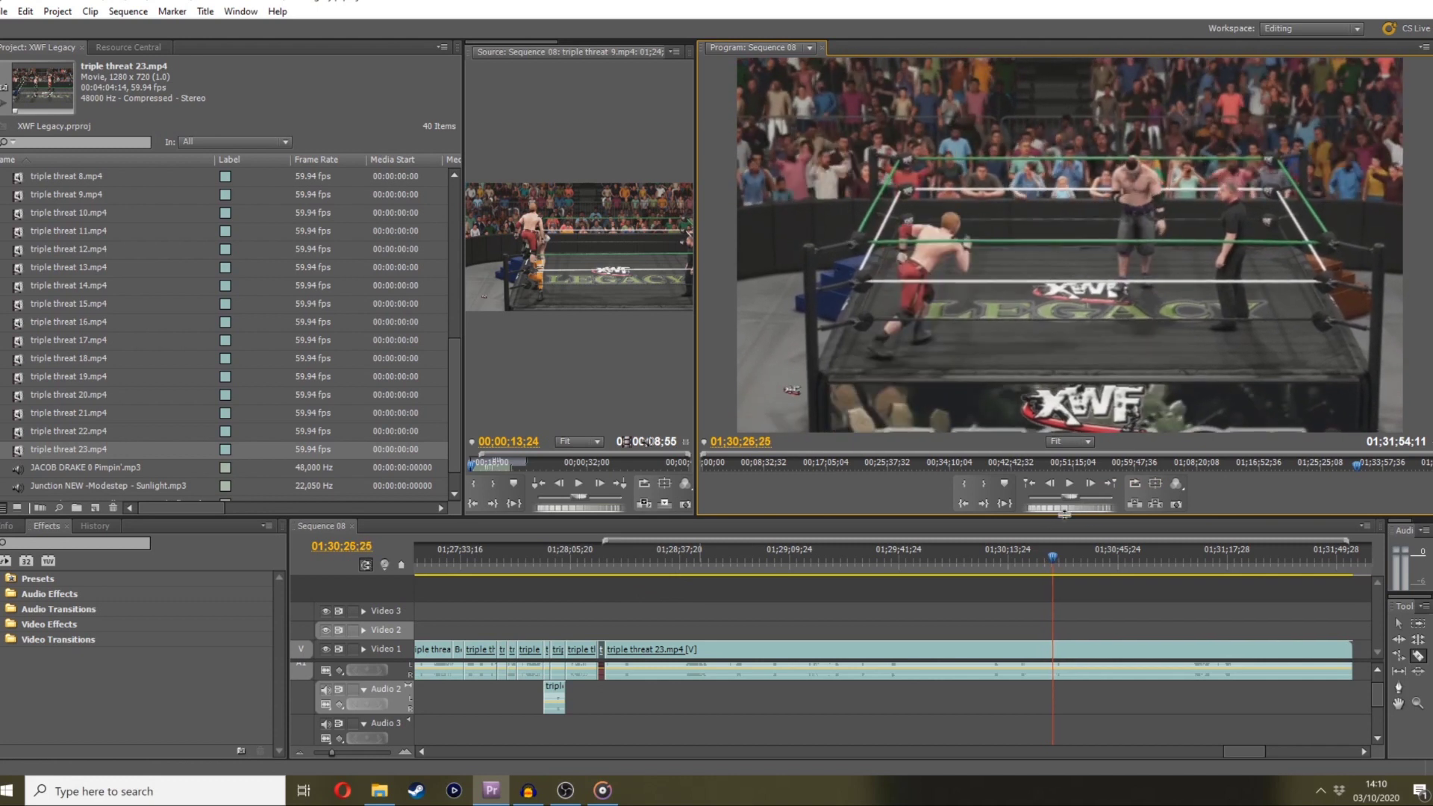
Cut Video 1 at 01;30;25;47, delete the earlier piece and slide the rest left
click(1054, 646)
click(1403, 623)
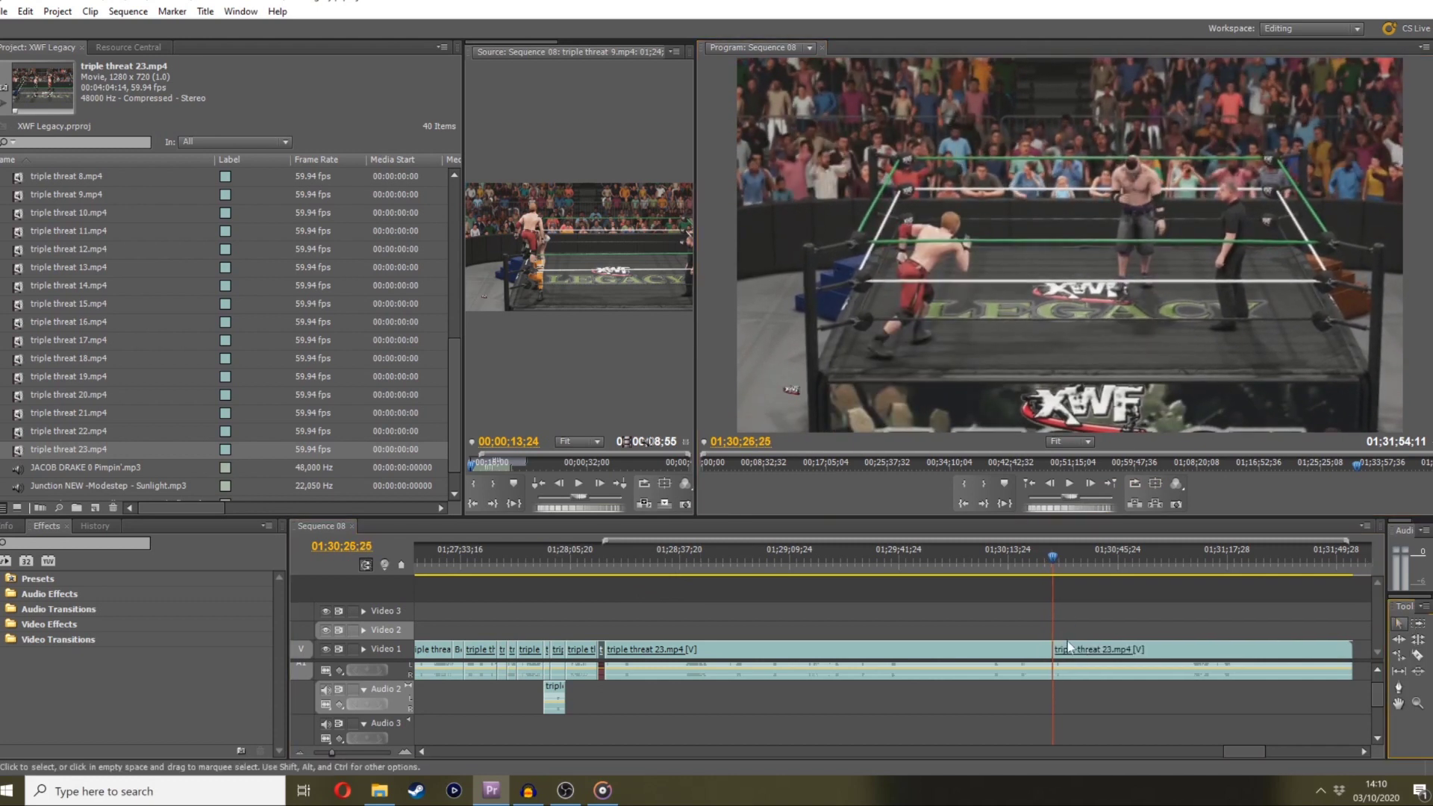
click(1016, 649)
key(Delete)
drag(1078, 648, 629, 646)
Play across the new join around 01;28;16 to check it
click(601, 554)
key(space)
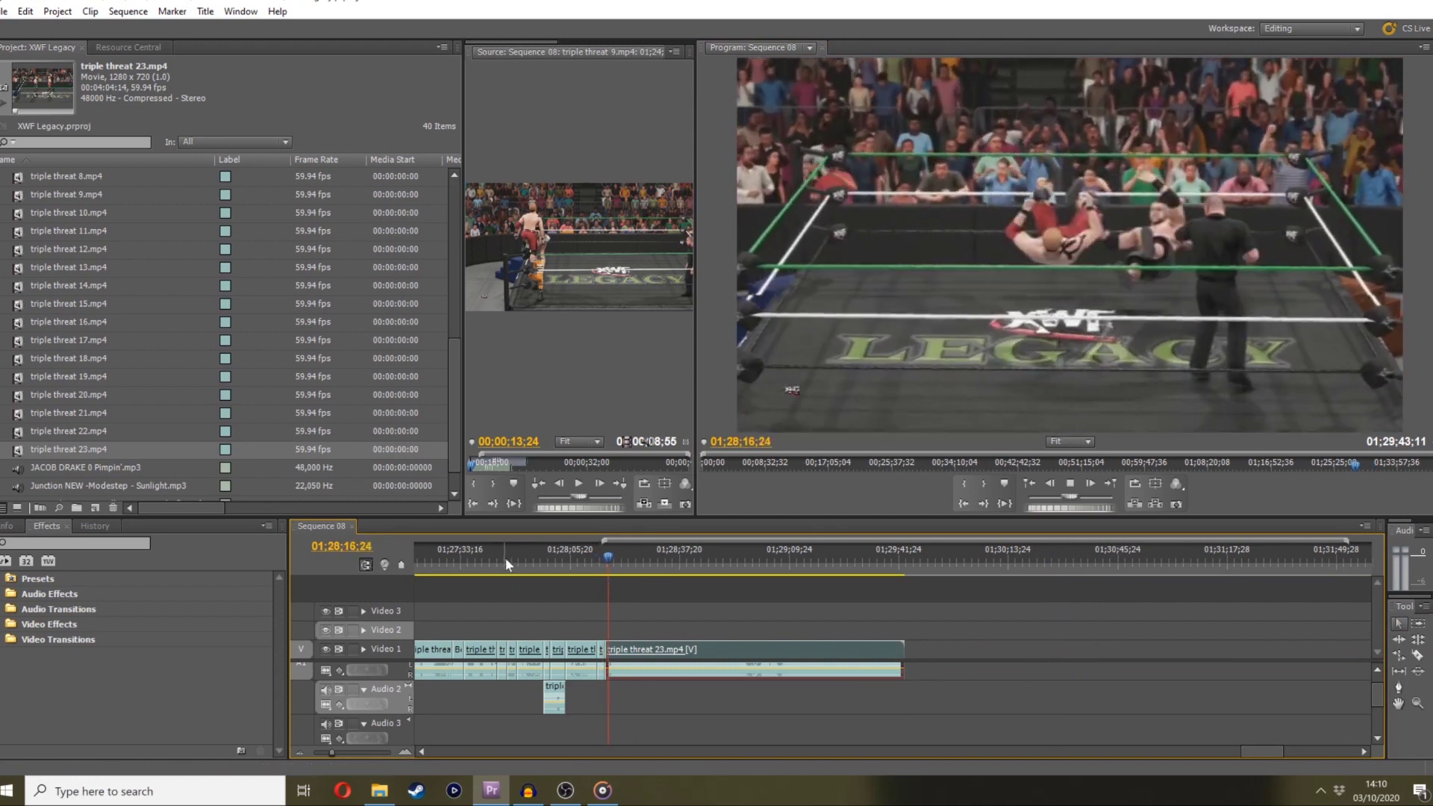
key(space)
drag(329, 752, 371, 745)
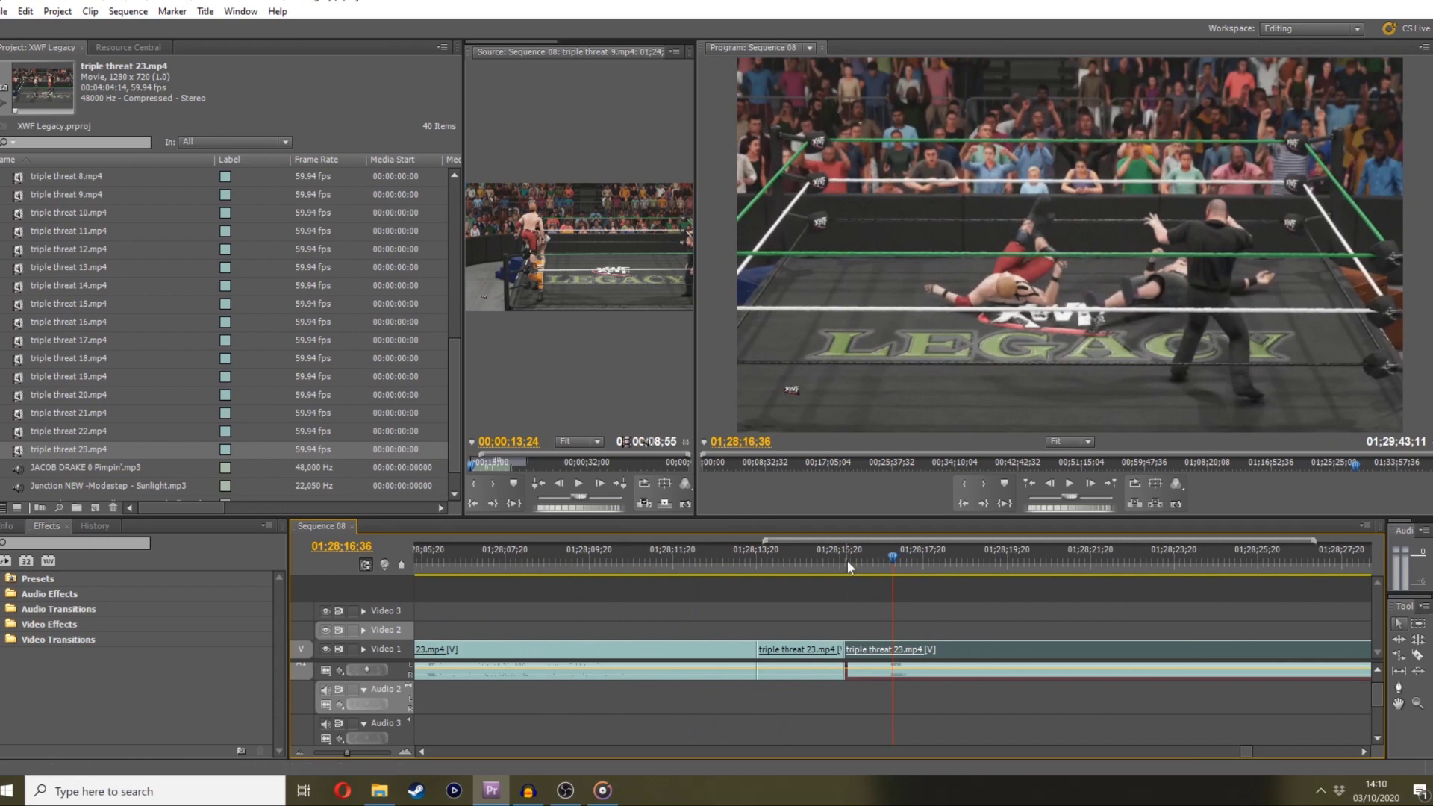
mouse_move(847, 562)
mouse_down()
mouse_move(888, 553)
mouse_move(817, 553)
mouse_move(843, 565)
mouse_move(858, 553)
mouse_up()
key(space)
key(space)
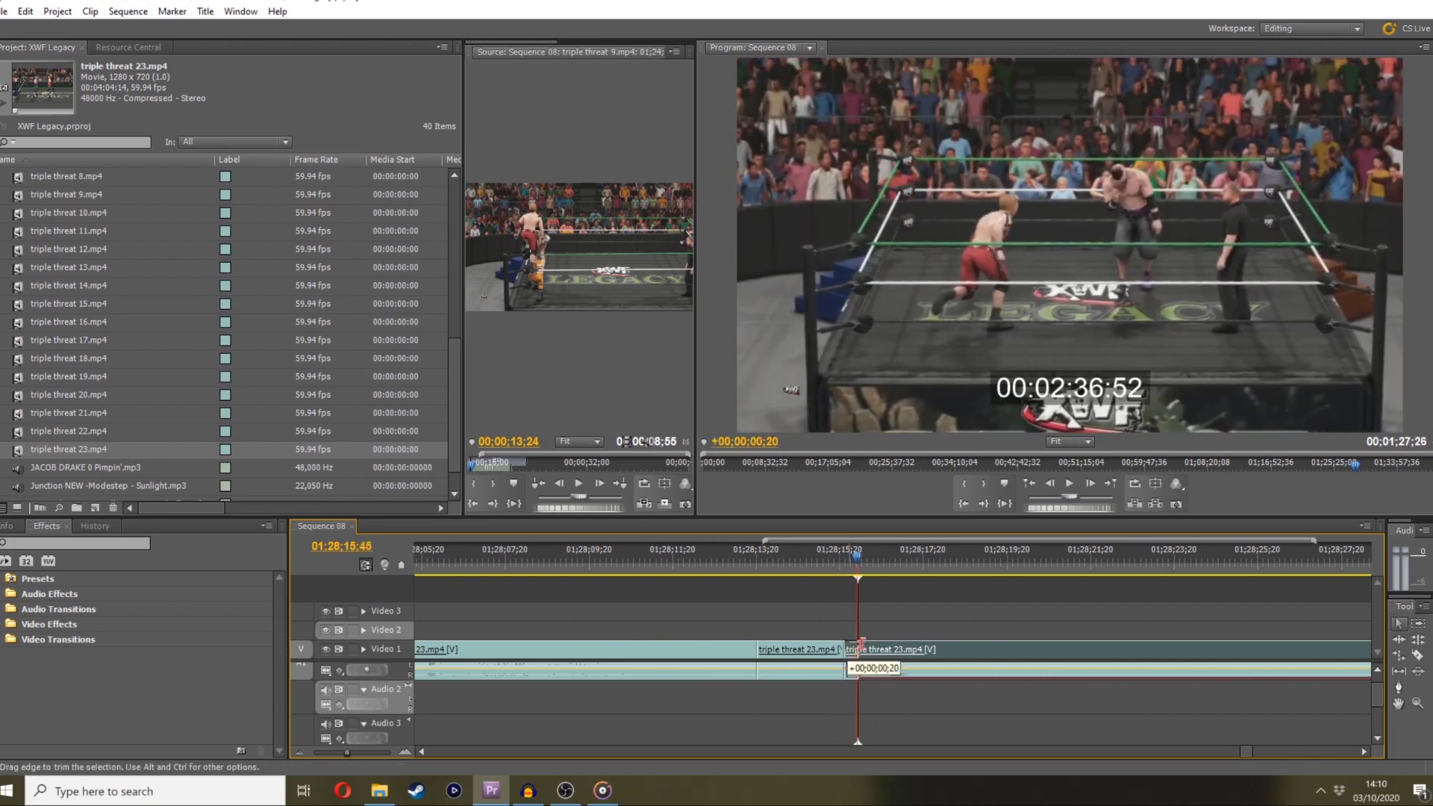
drag(860, 646, 867, 659)
scroll(824, 544, up, 1)
Replay the join and settle on frame 01;28;18;31
click(947, 565)
key(space)
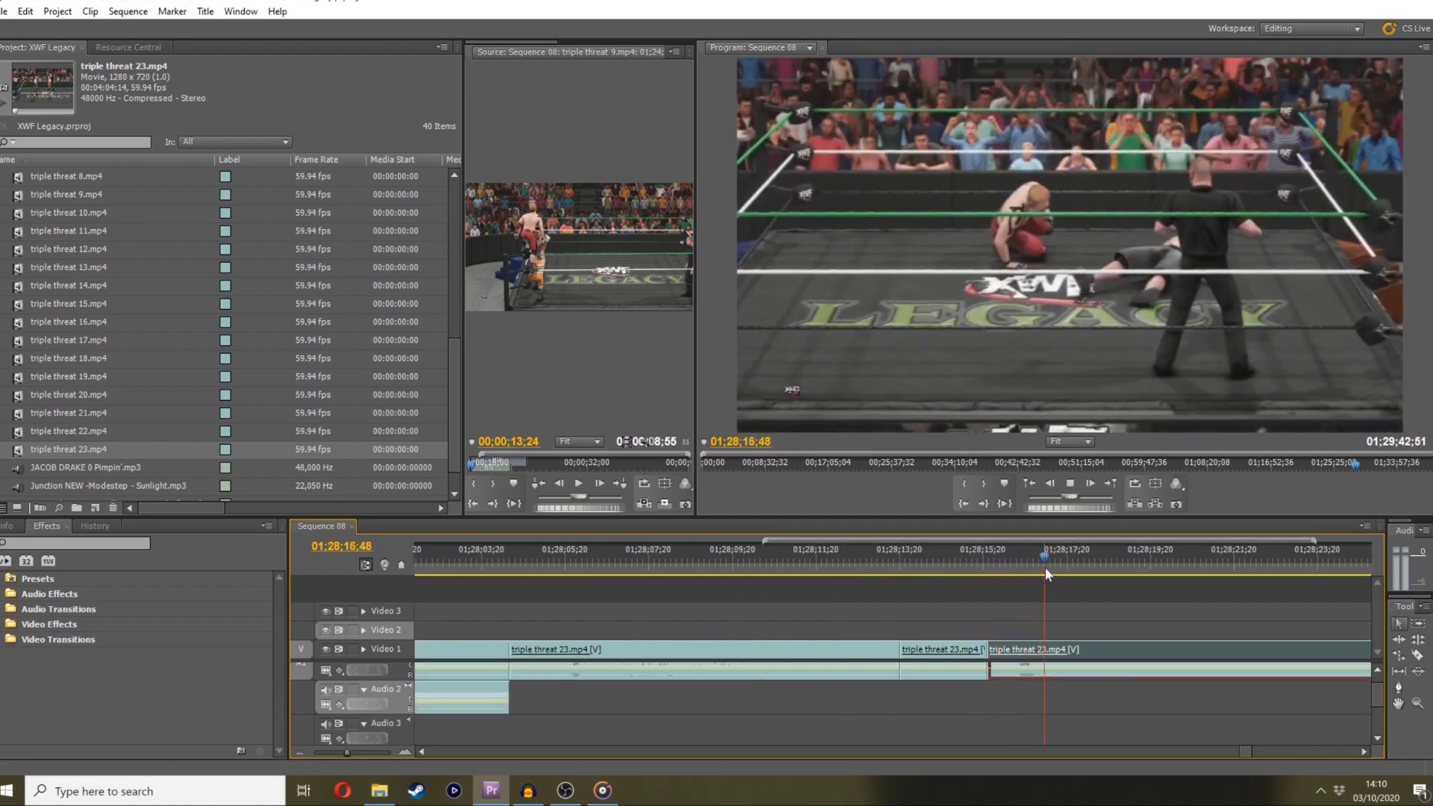
drag(990, 554, 923, 554)
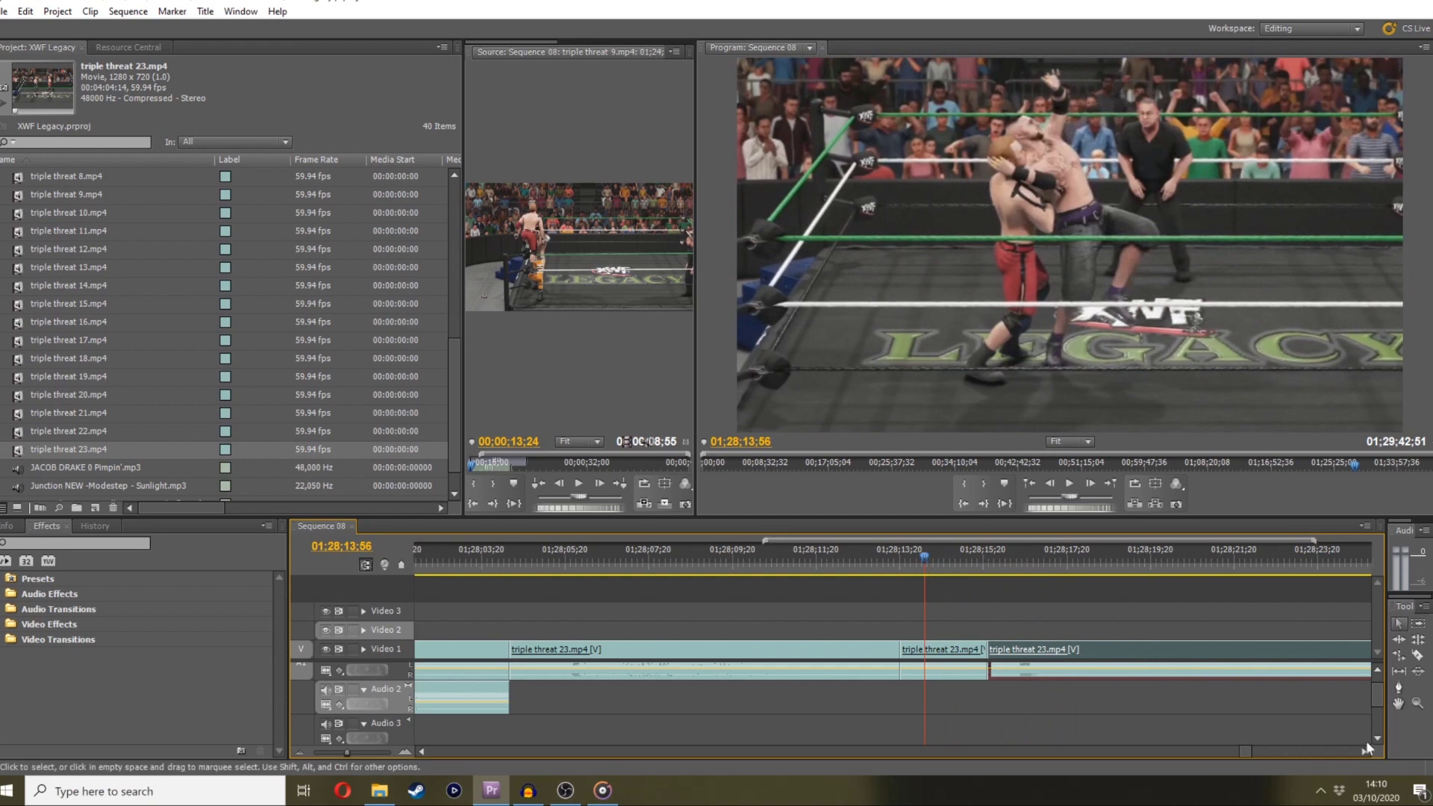
drag(1367, 748, 1363, 755)
key(space)
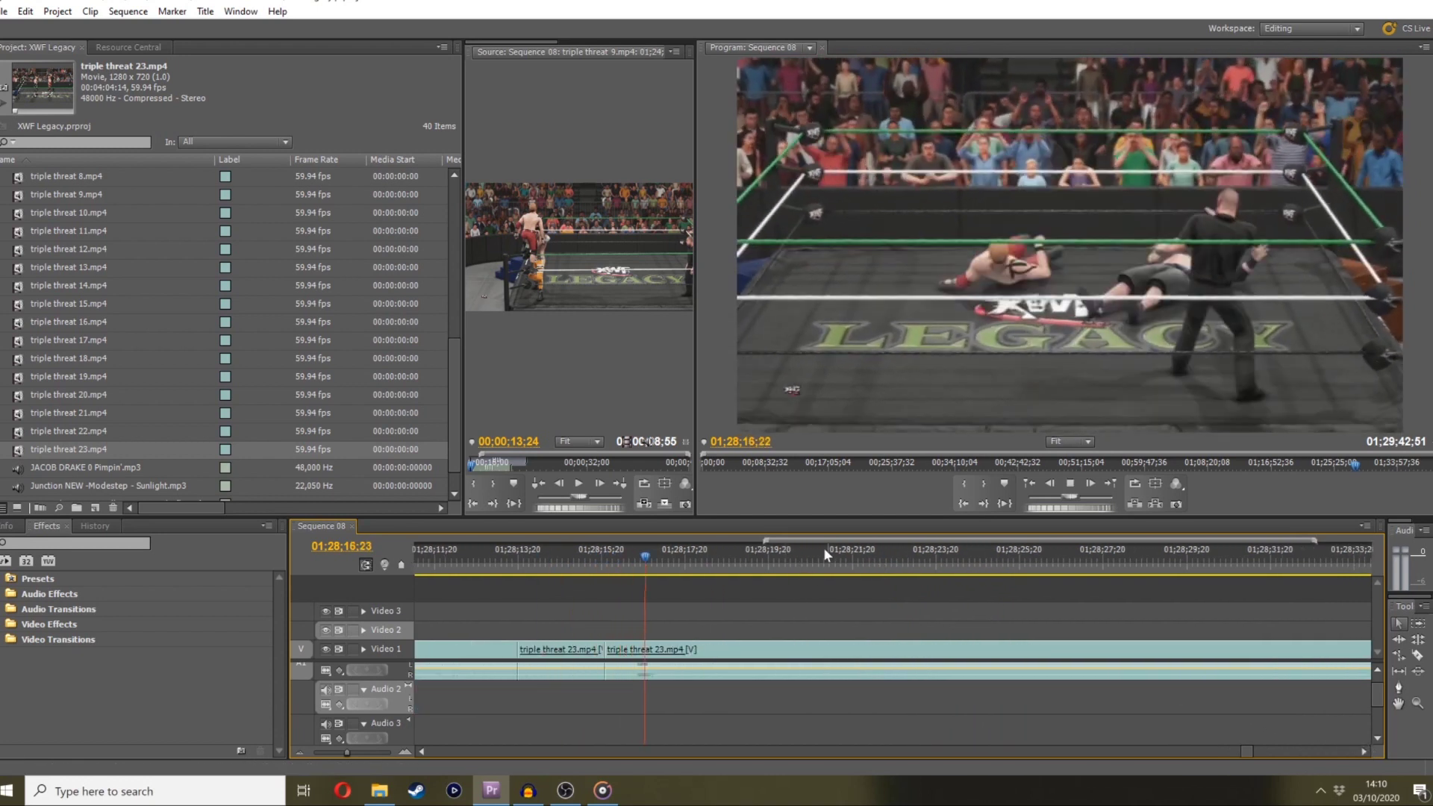
click(737, 563)
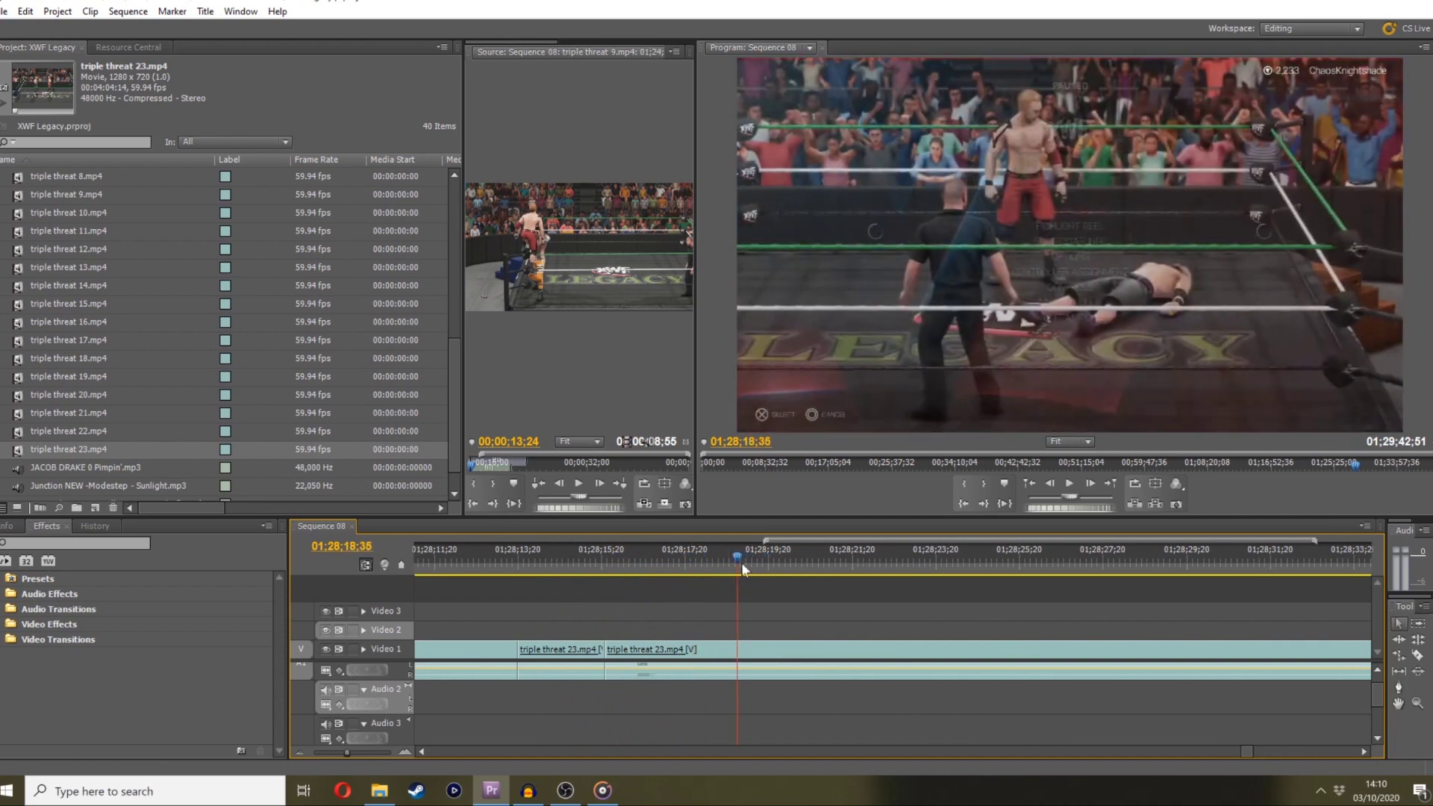
key(Left)
key(Left)
key(Left)
key(Left)
Split the clip at 01;28;18;31 and scrub ahead to 01;28;30;46
click(1417, 655)
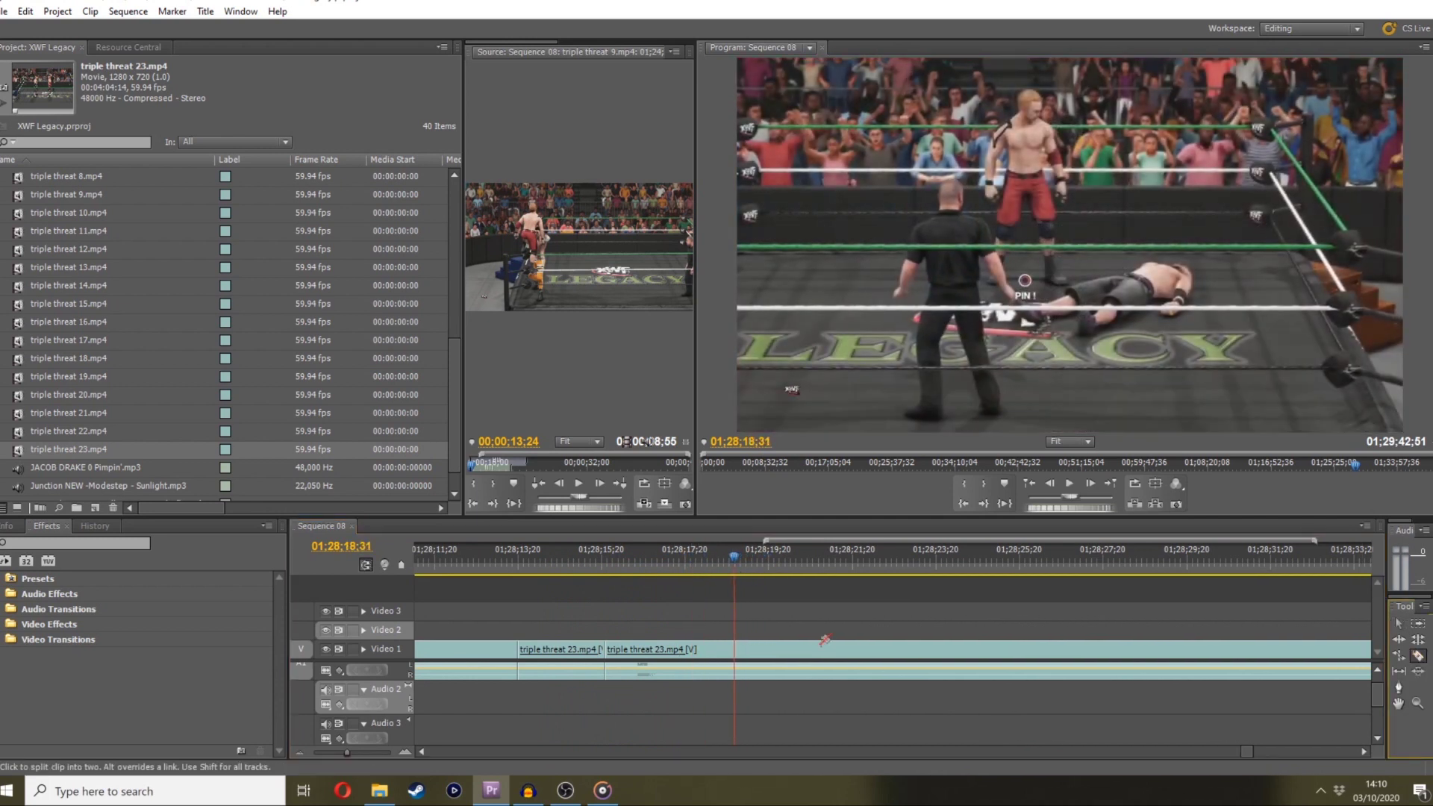
click(736, 639)
drag(853, 548, 982, 552)
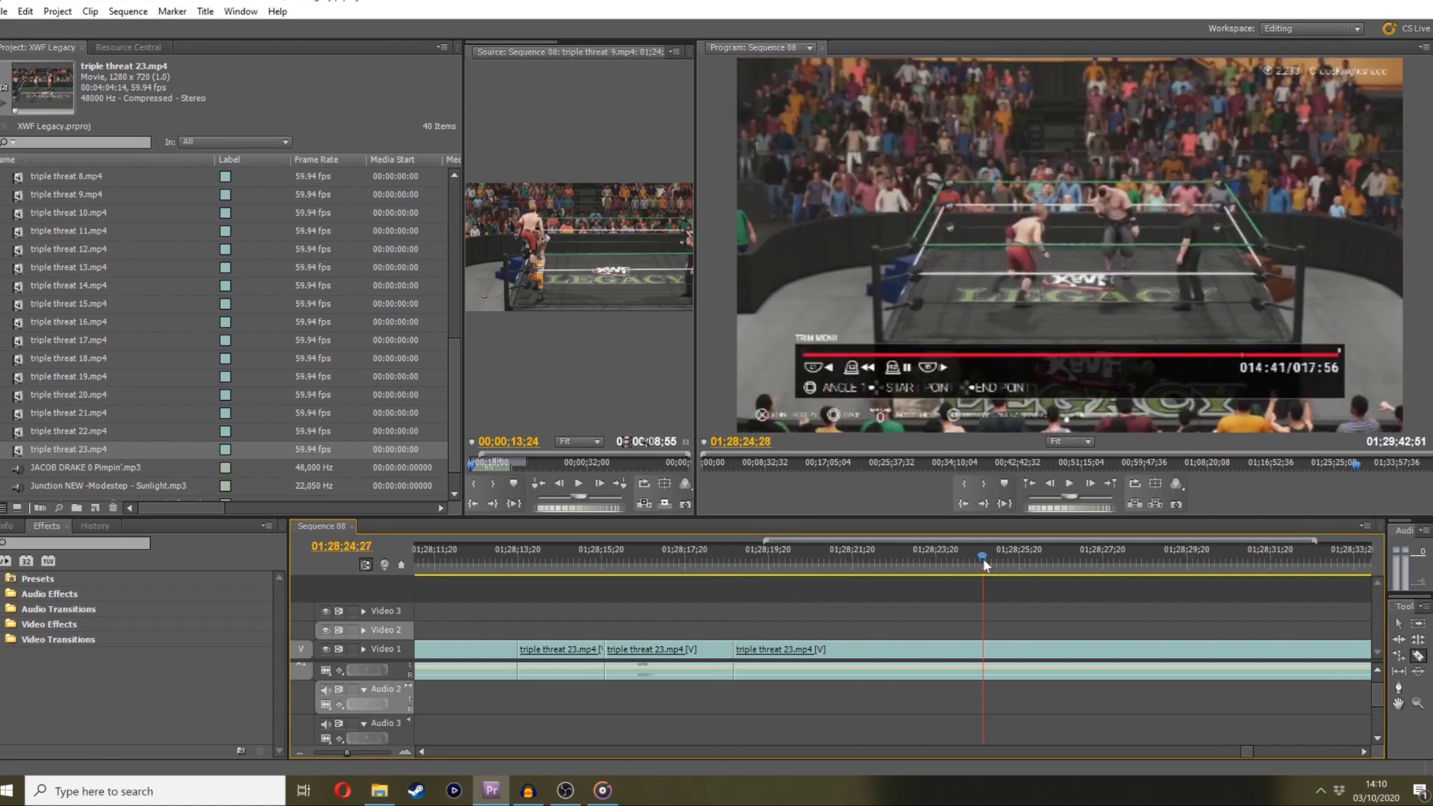
drag(348, 752, 342, 753)
drag(931, 558, 1202, 434)
Find frame 01;28;47;45 in the triple threat 23.mp4 footage
click(330, 750)
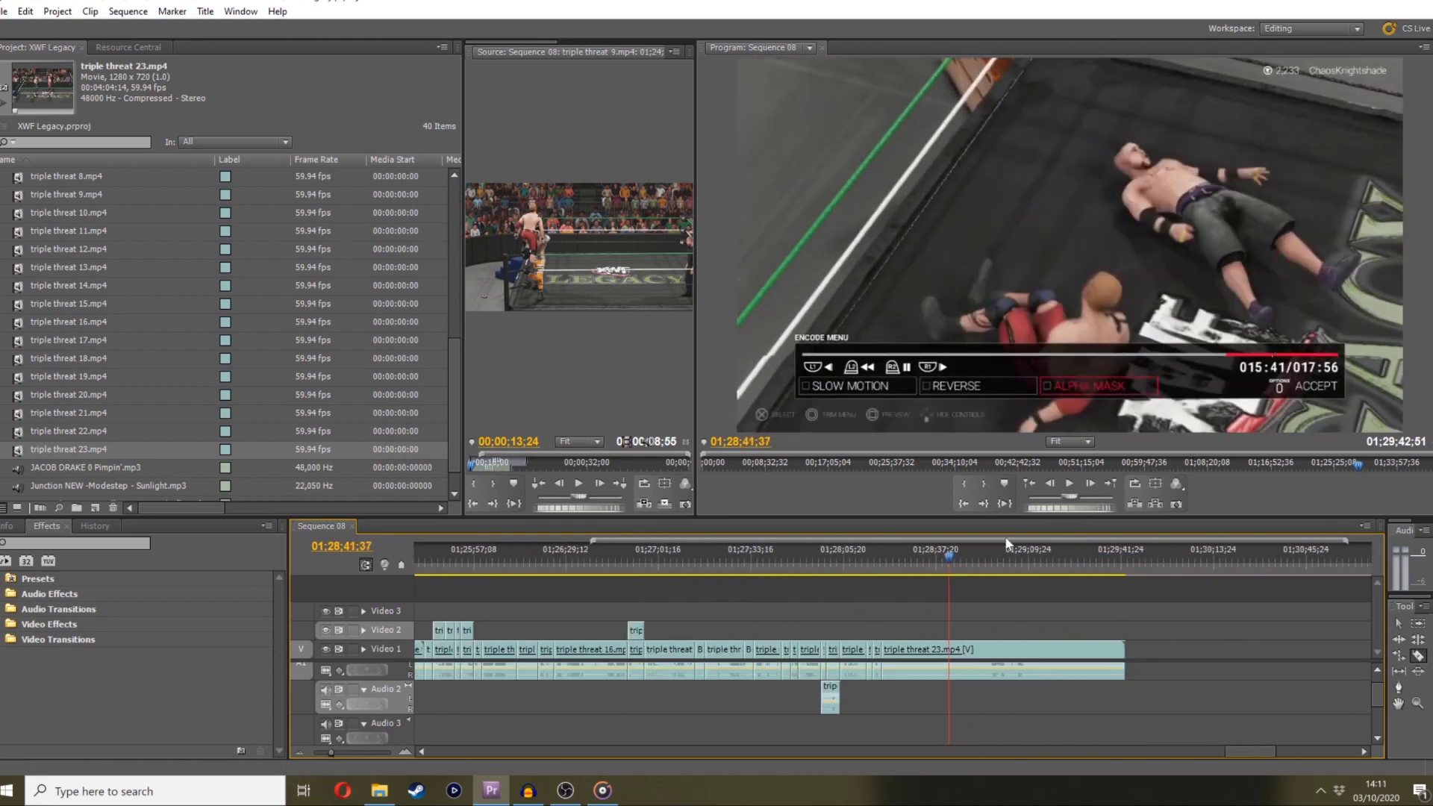
mouse_move(966, 550)
mouse_down()
mouse_move(980, 538)
mouse_move(970, 545)
mouse_up()
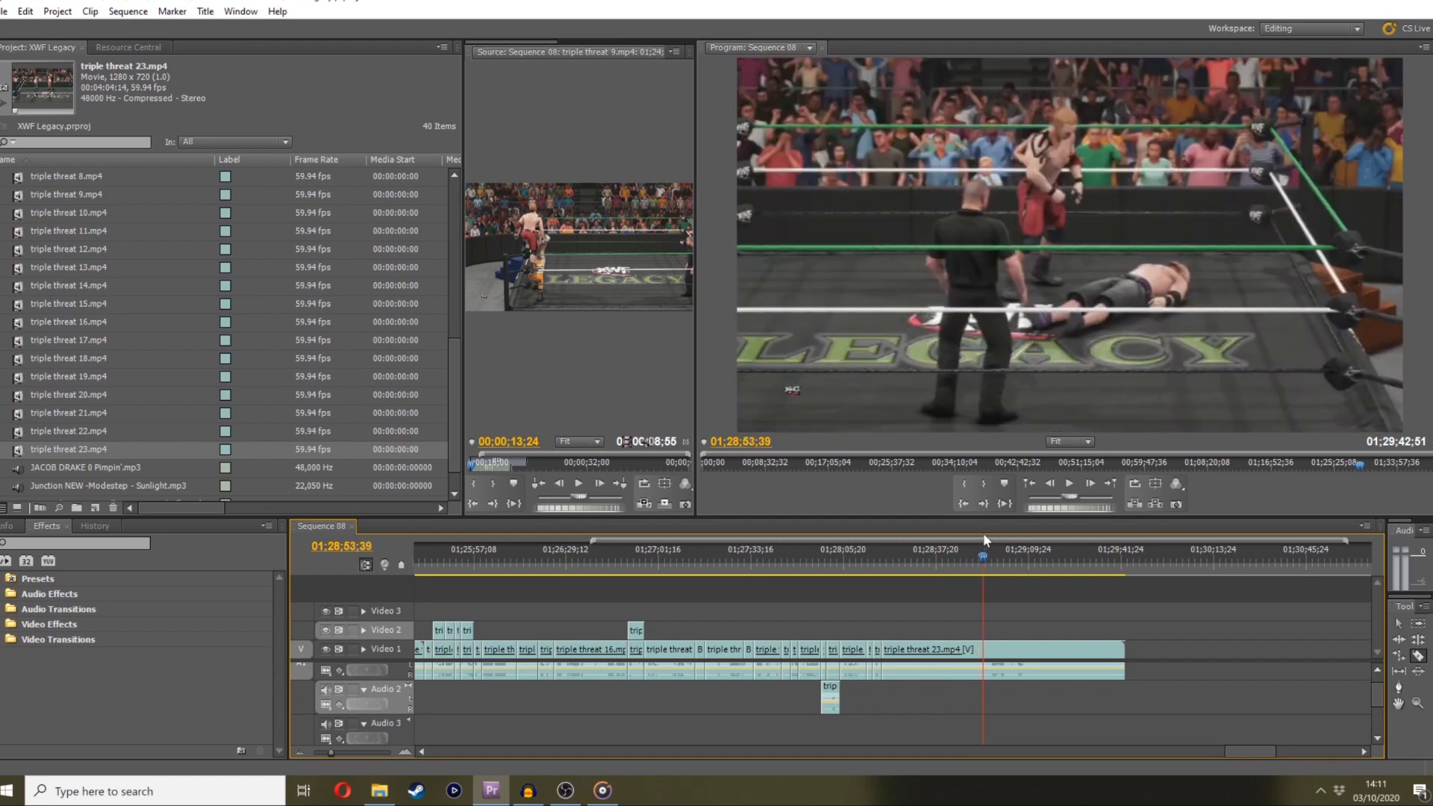
drag(1071, 508, 922, 500)
key(space)
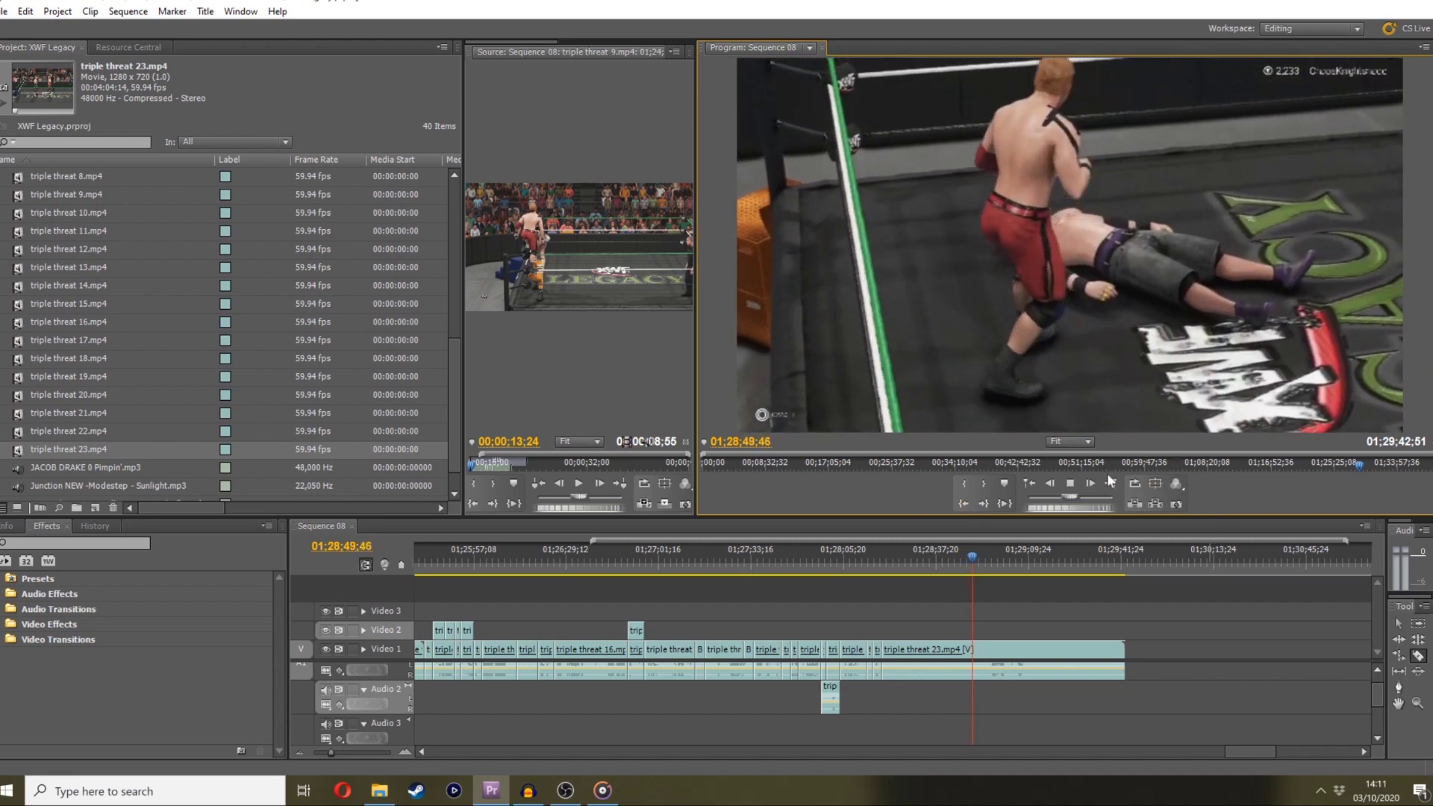
click(955, 568)
drag(955, 568, 964, 568)
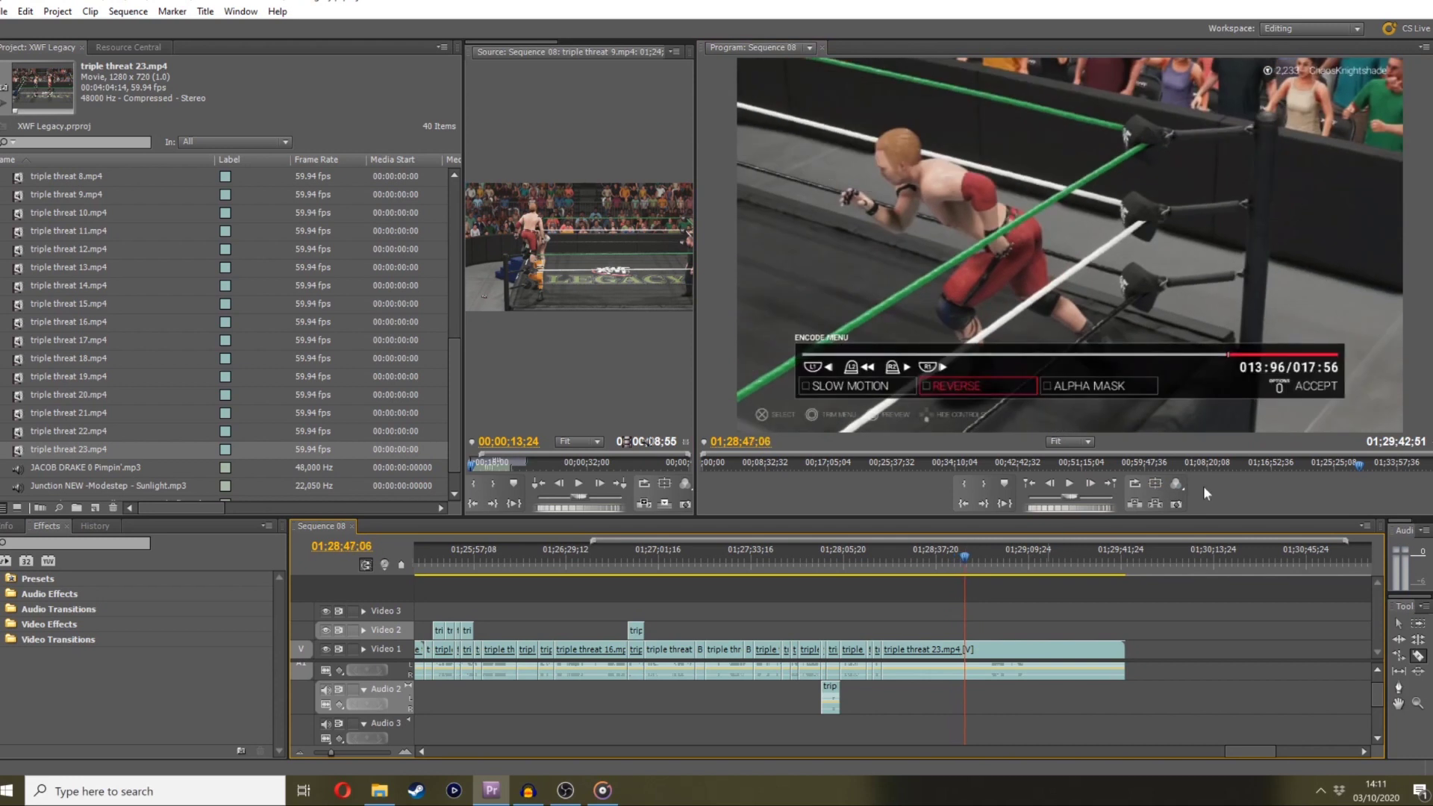
drag(1078, 507, 1098, 501)
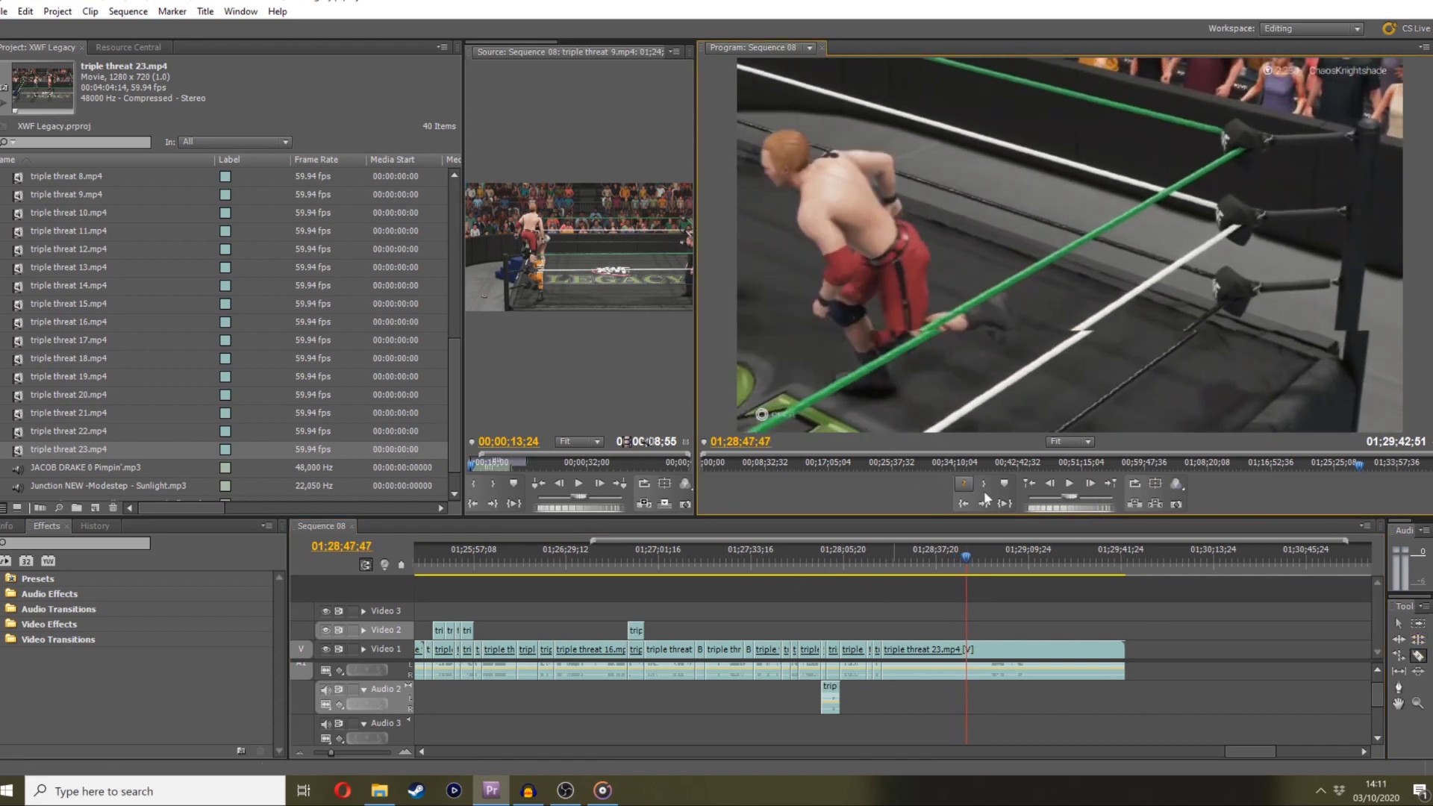
mouse_move(1052, 507)
mouse_down()
mouse_move(1023, 507)
mouse_move(1042, 510)
mouse_up()
Split at 01;28;47;45 and ripple-delete the footage back to the 01;28;18;31 cut
click(967, 650)
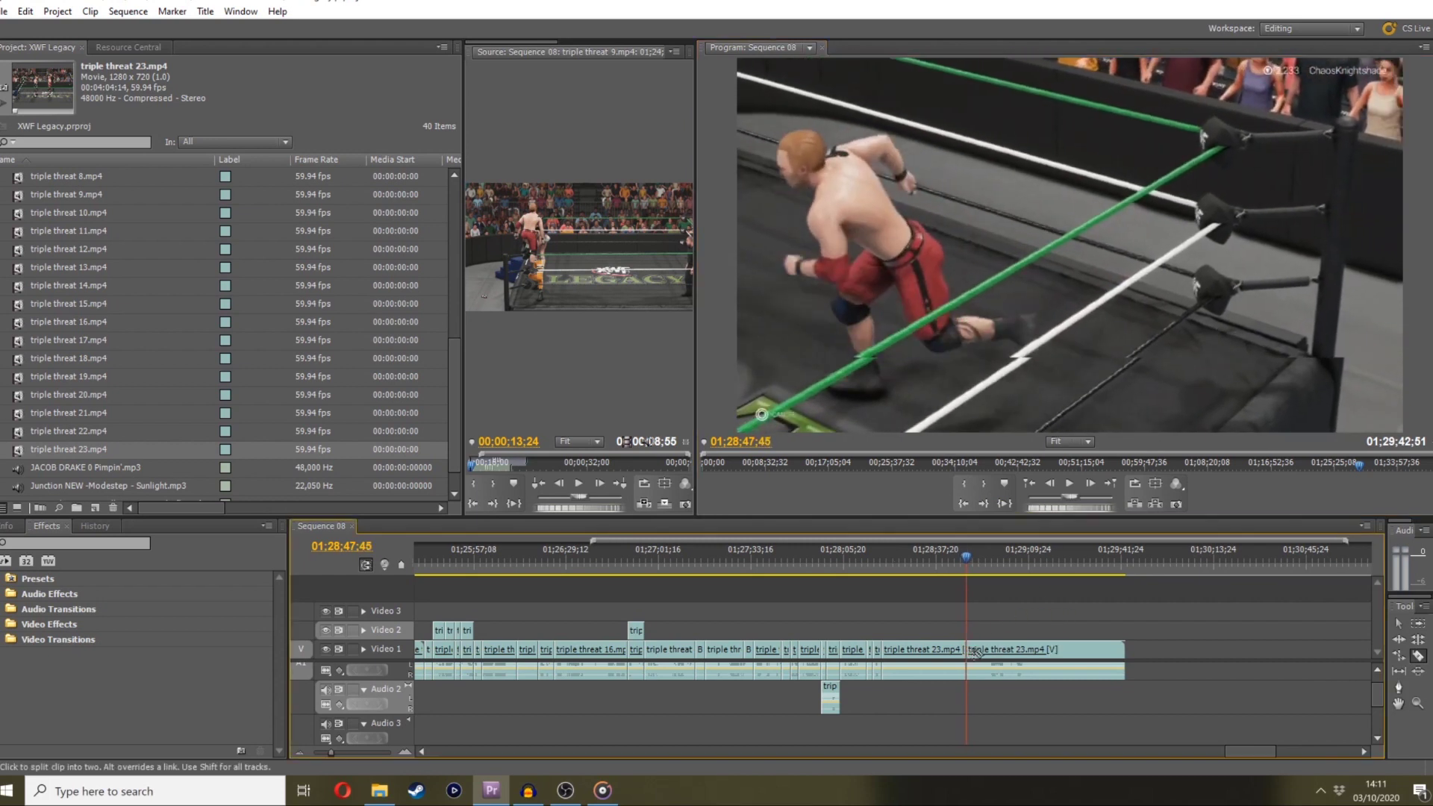
click(1397, 623)
click(925, 649)
key(shift+Delete)
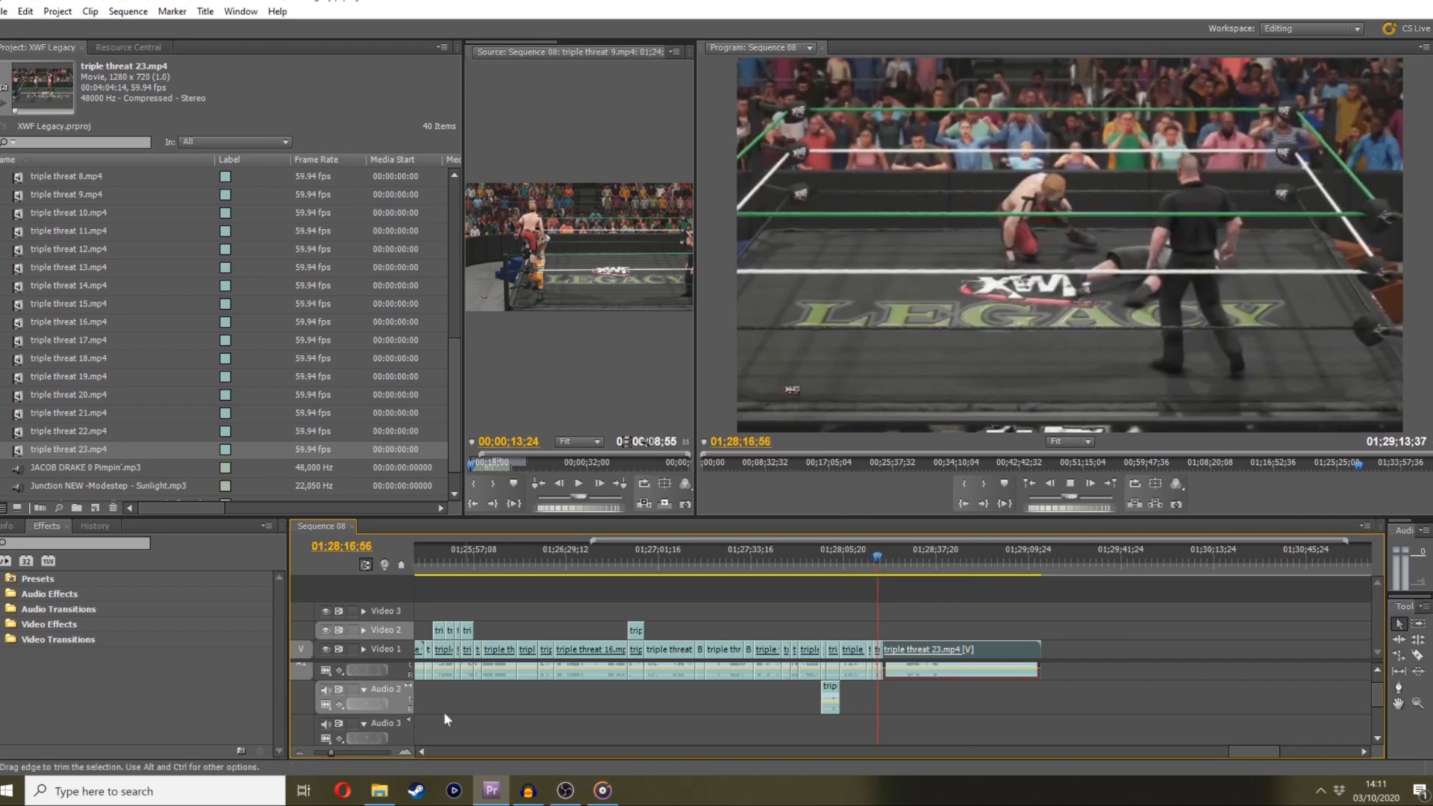
drag(336, 752, 345, 751)
key(c)
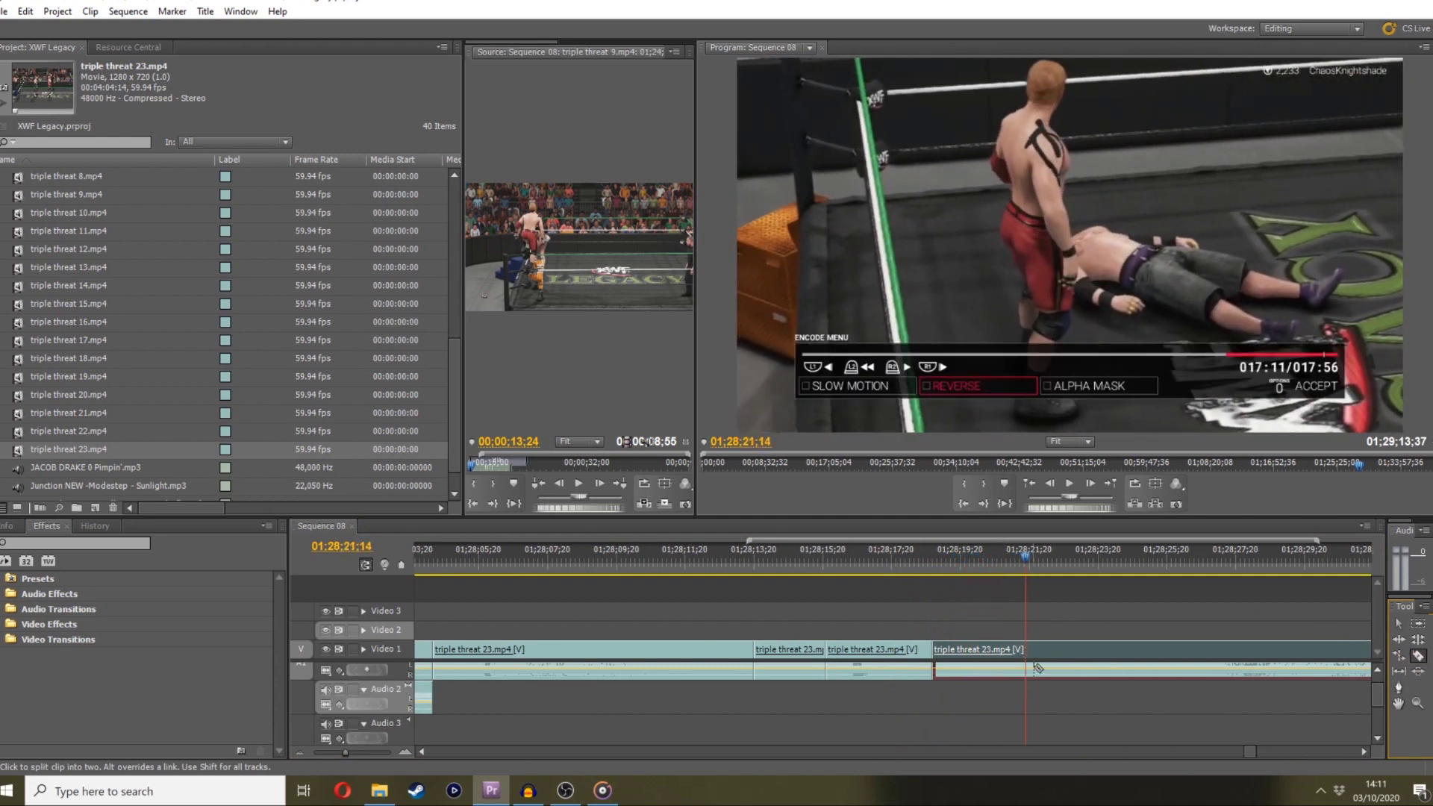
Split off a triple threat 23.mp4 section and move it onto Video 2 around 01;28;15
click(1024, 651)
click(1398, 623)
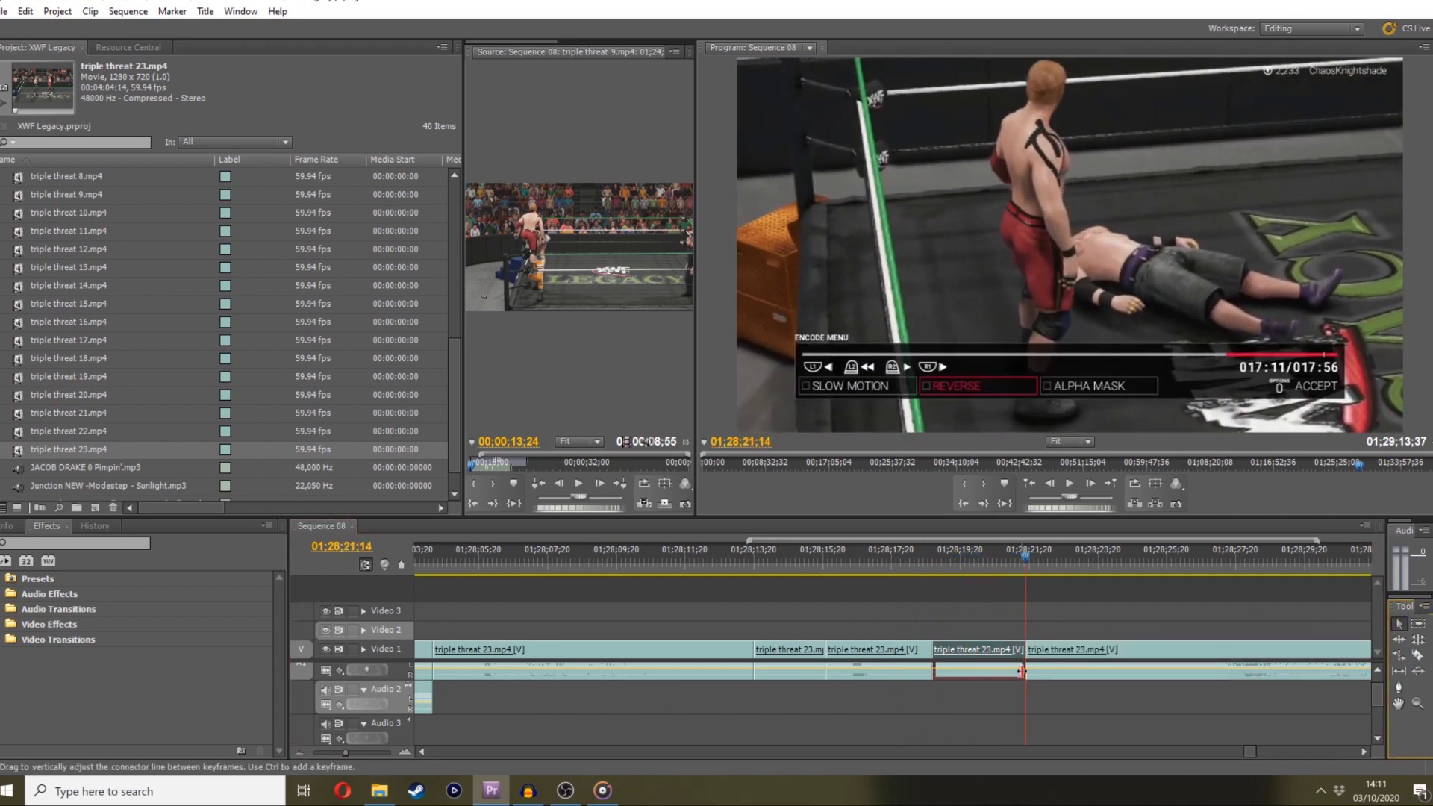
click(1019, 671)
right_click(1009, 672)
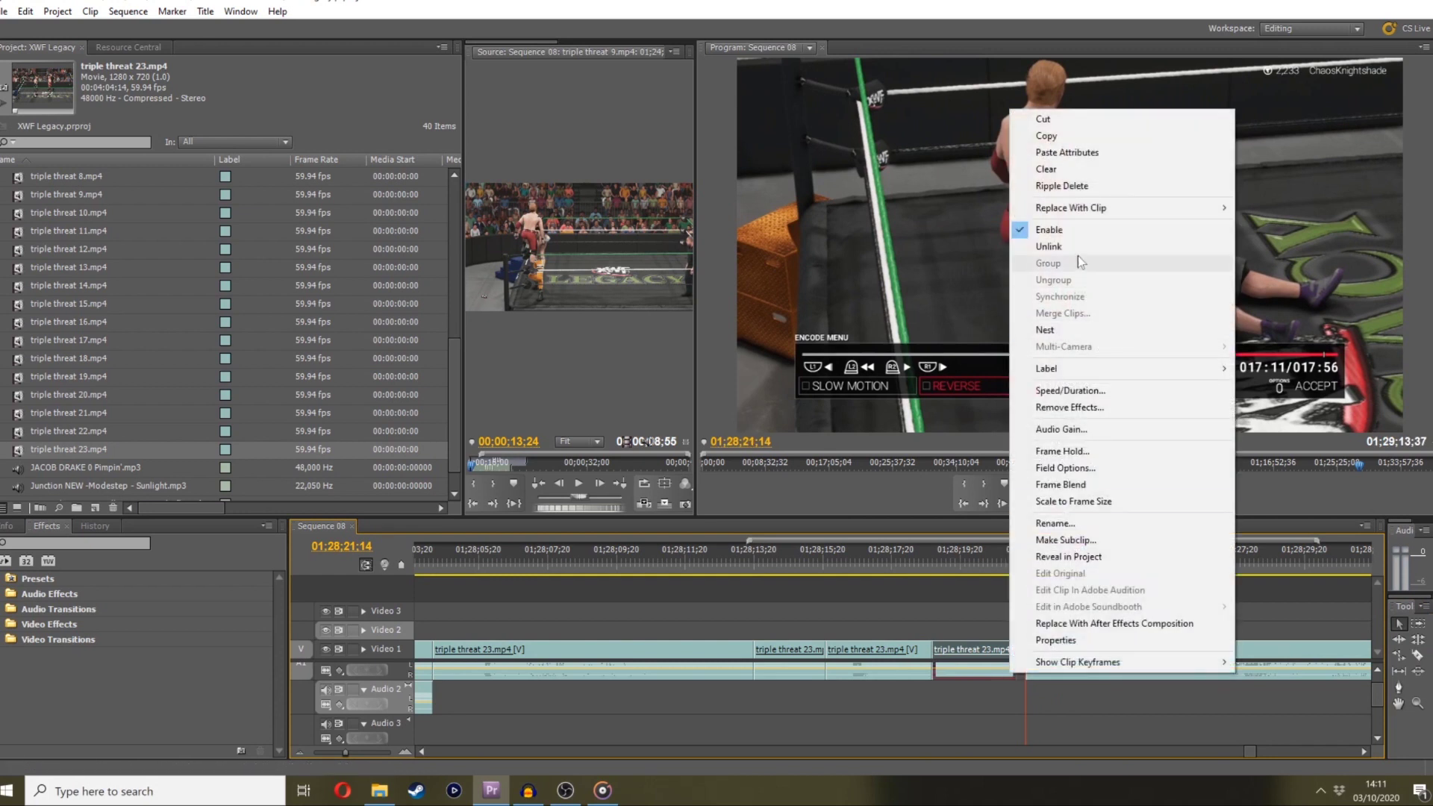
click(996, 620)
drag(759, 616, 833, 631)
drag(753, 564, 771, 555)
mouse_move(837, 629)
mouse_down()
mouse_move(910, 639)
mouse_move(823, 631)
mouse_up()
Play back the sequence to review the Video 2 overlay
key(space)
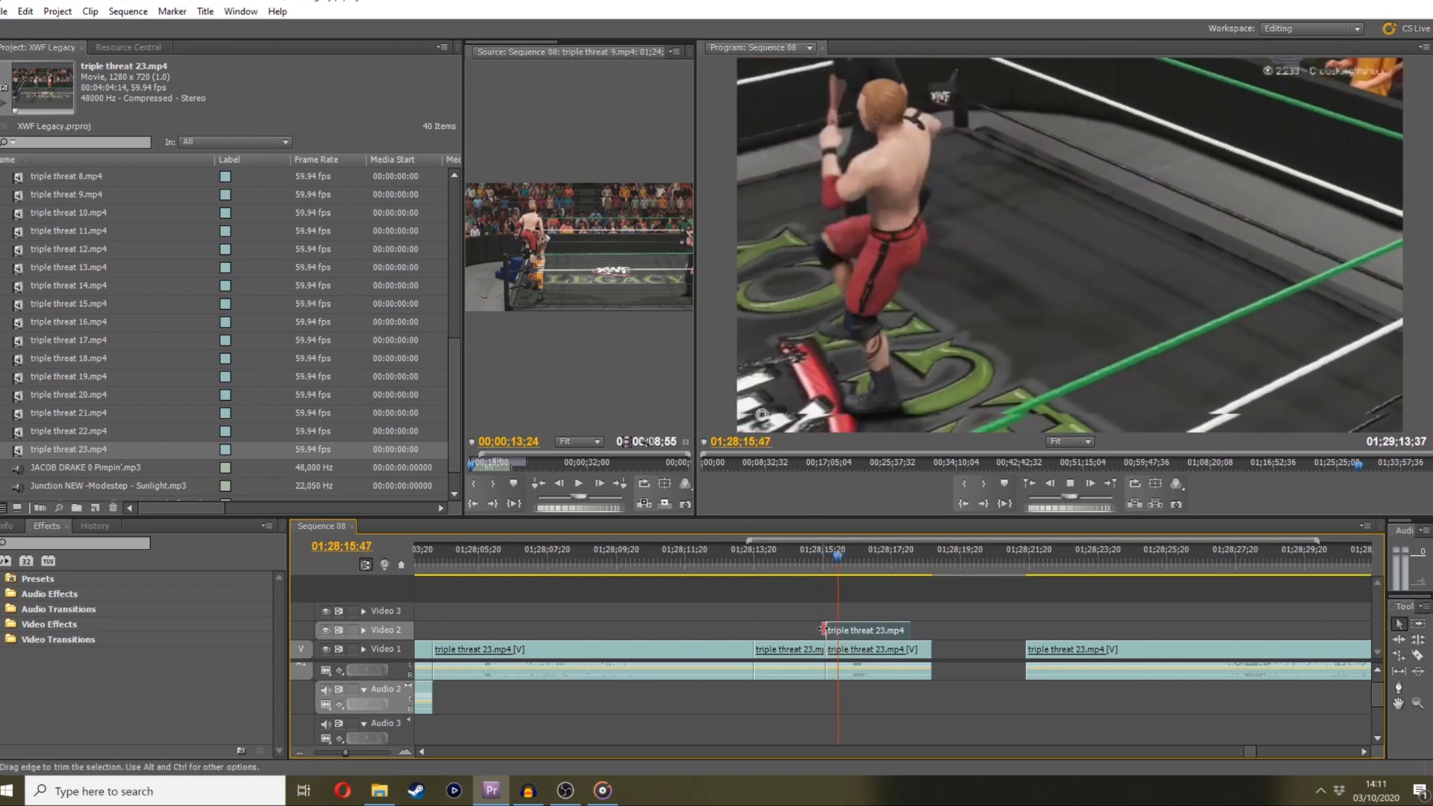
drag(827, 557, 745, 545)
key(space)
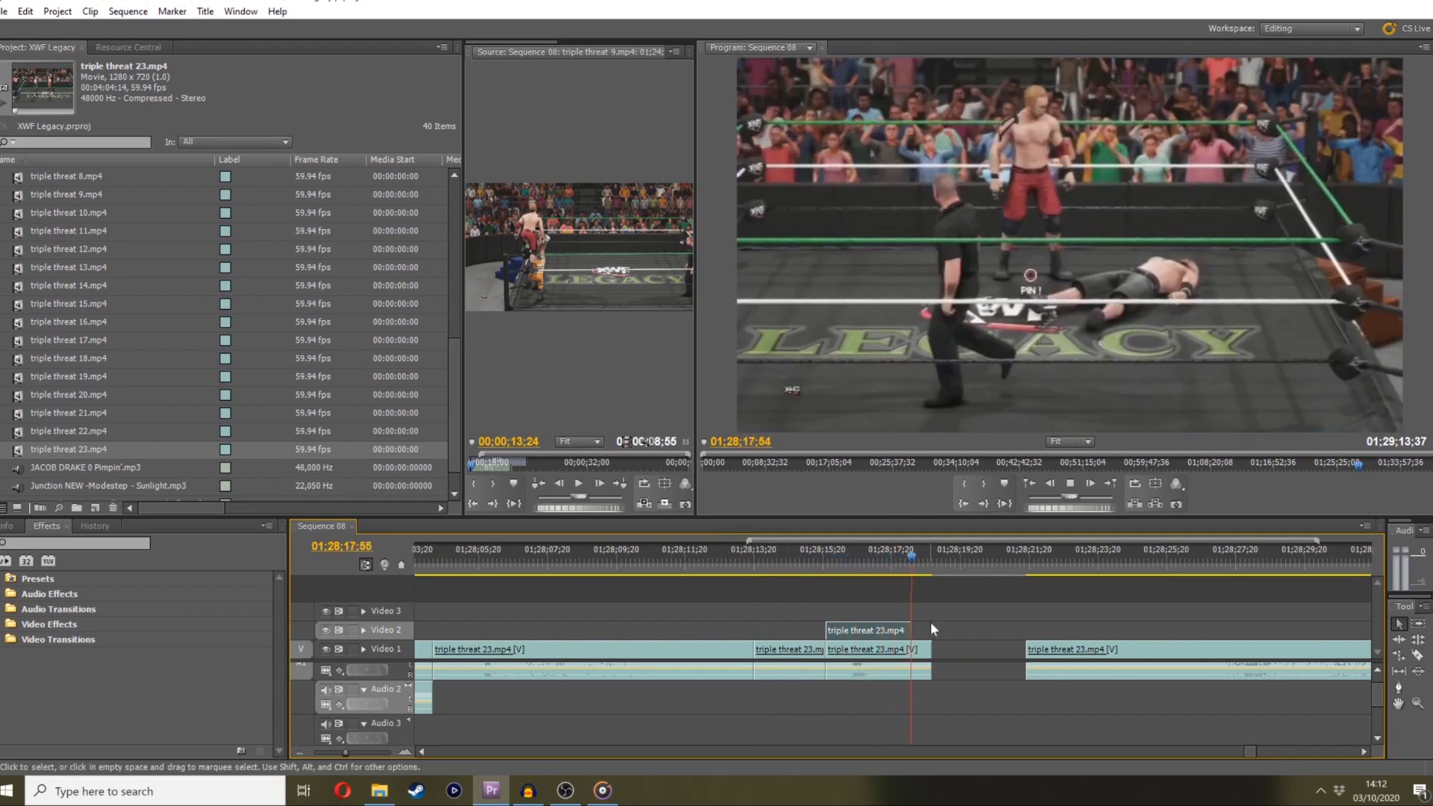
Shorten the Video 1 clip end, slide the later clip left, and play back
key(space)
drag(933, 649, 909, 649)
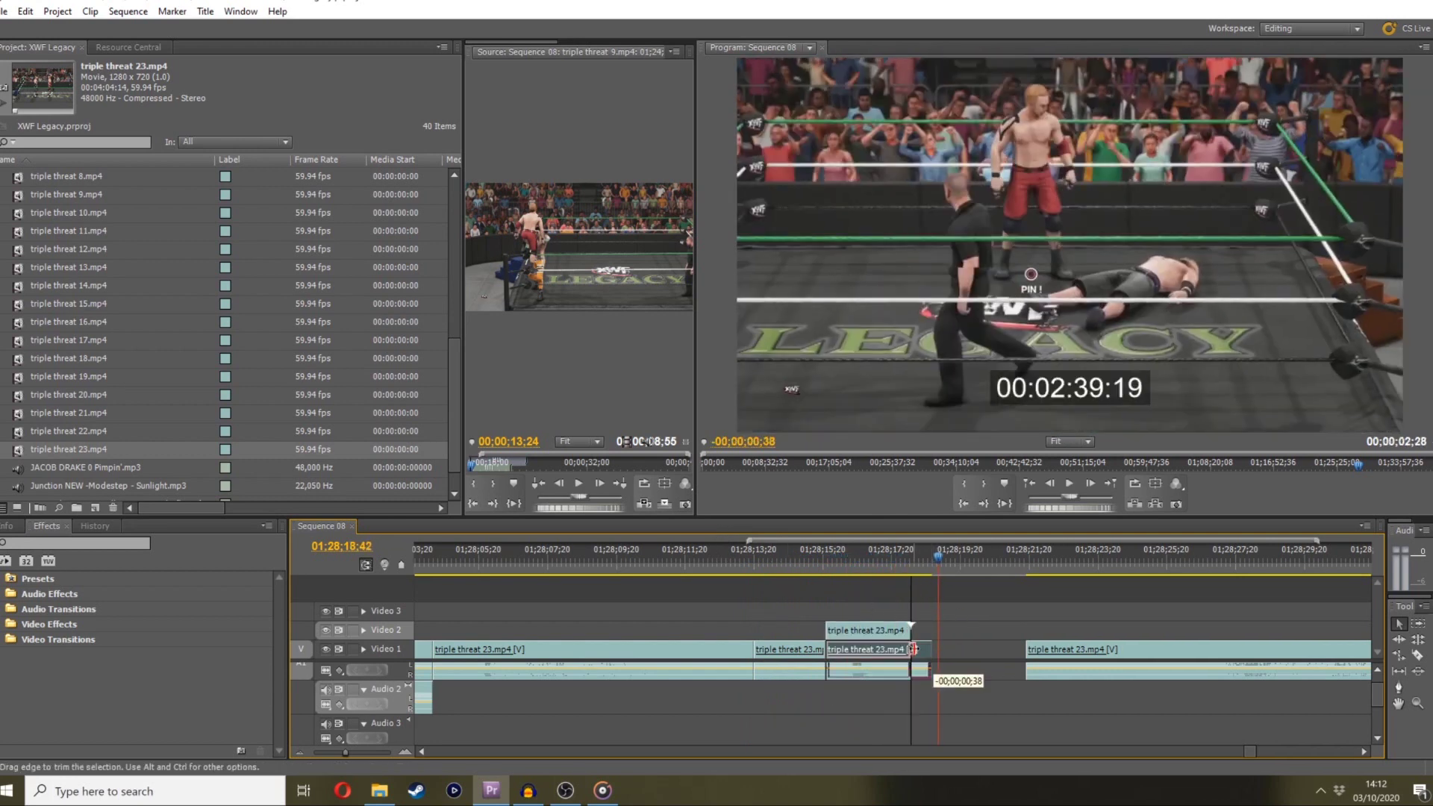
drag(1055, 569, 1129, 560)
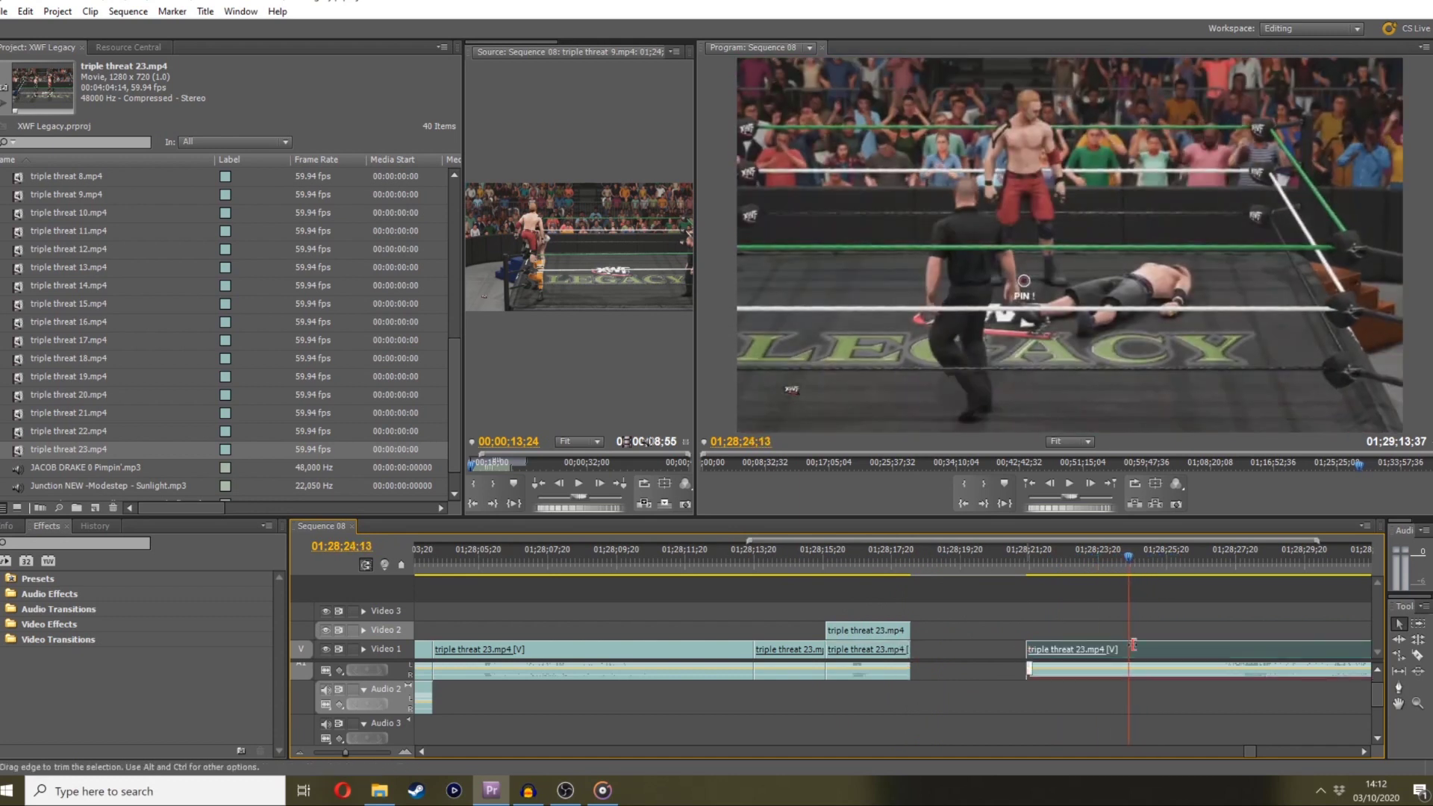
drag(1149, 651, 1035, 651)
click(895, 557)
key(space)
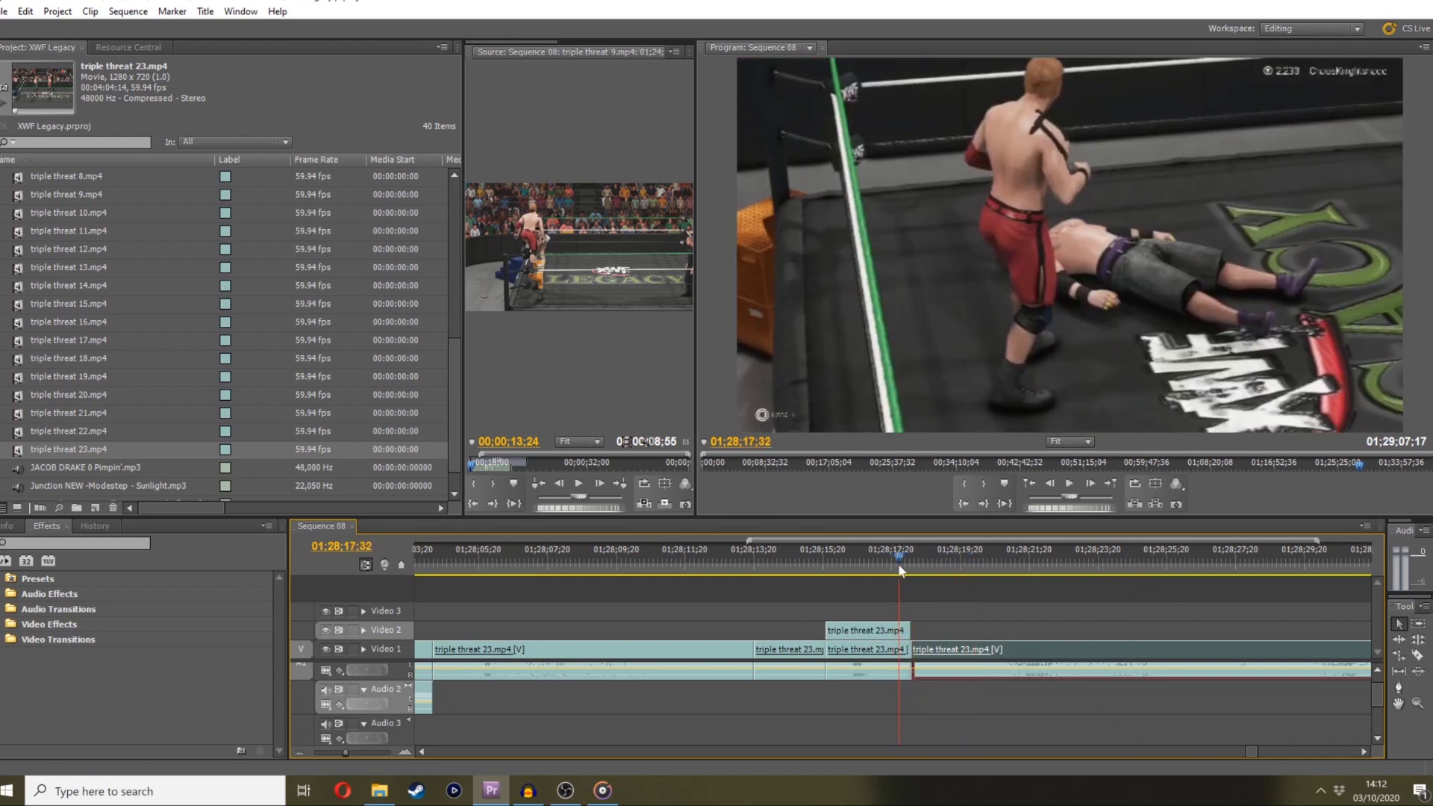
Trim the Video 2 and Video 1 ends to the playhead and close the gap after them
drag(901, 560, 902, 560)
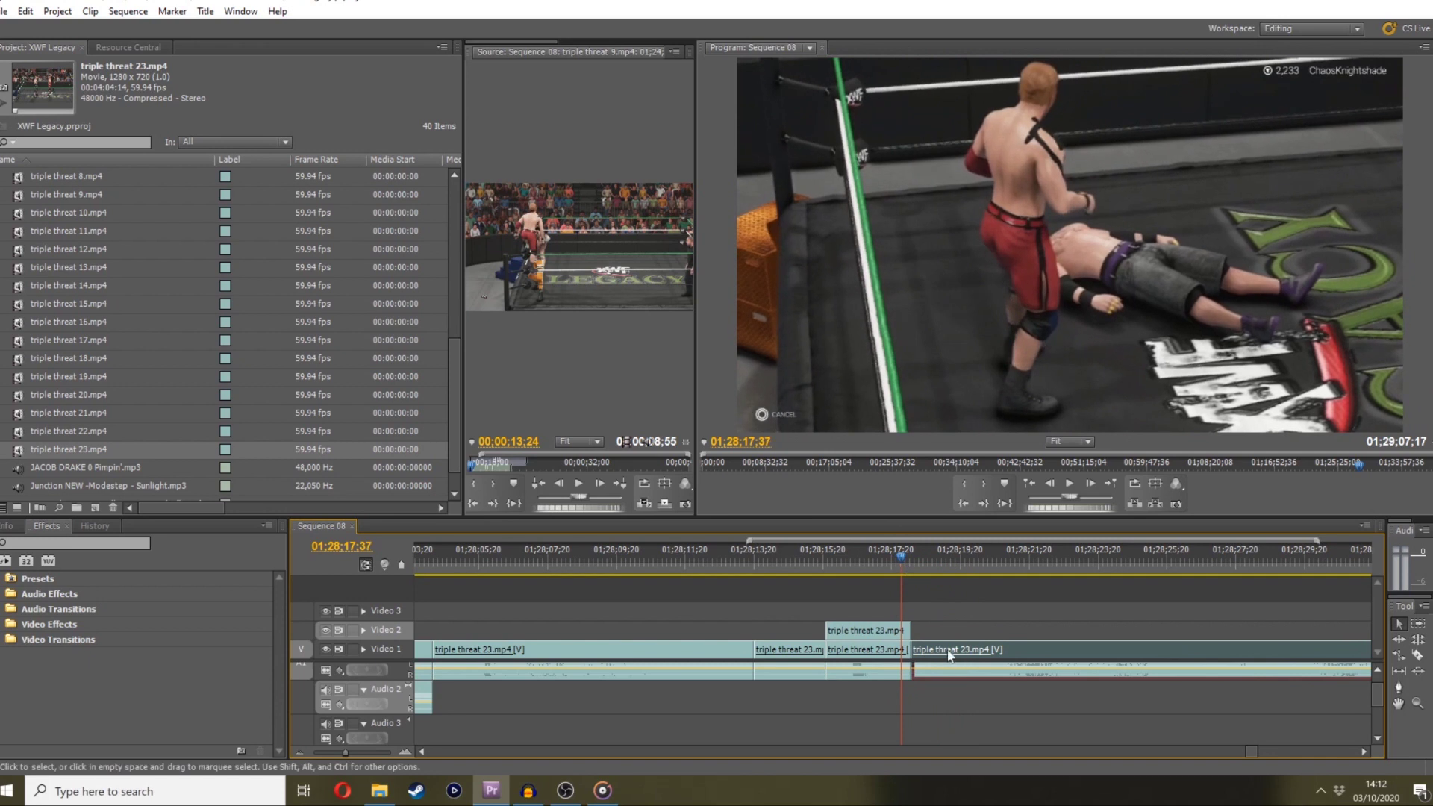
drag(928, 647, 902, 630)
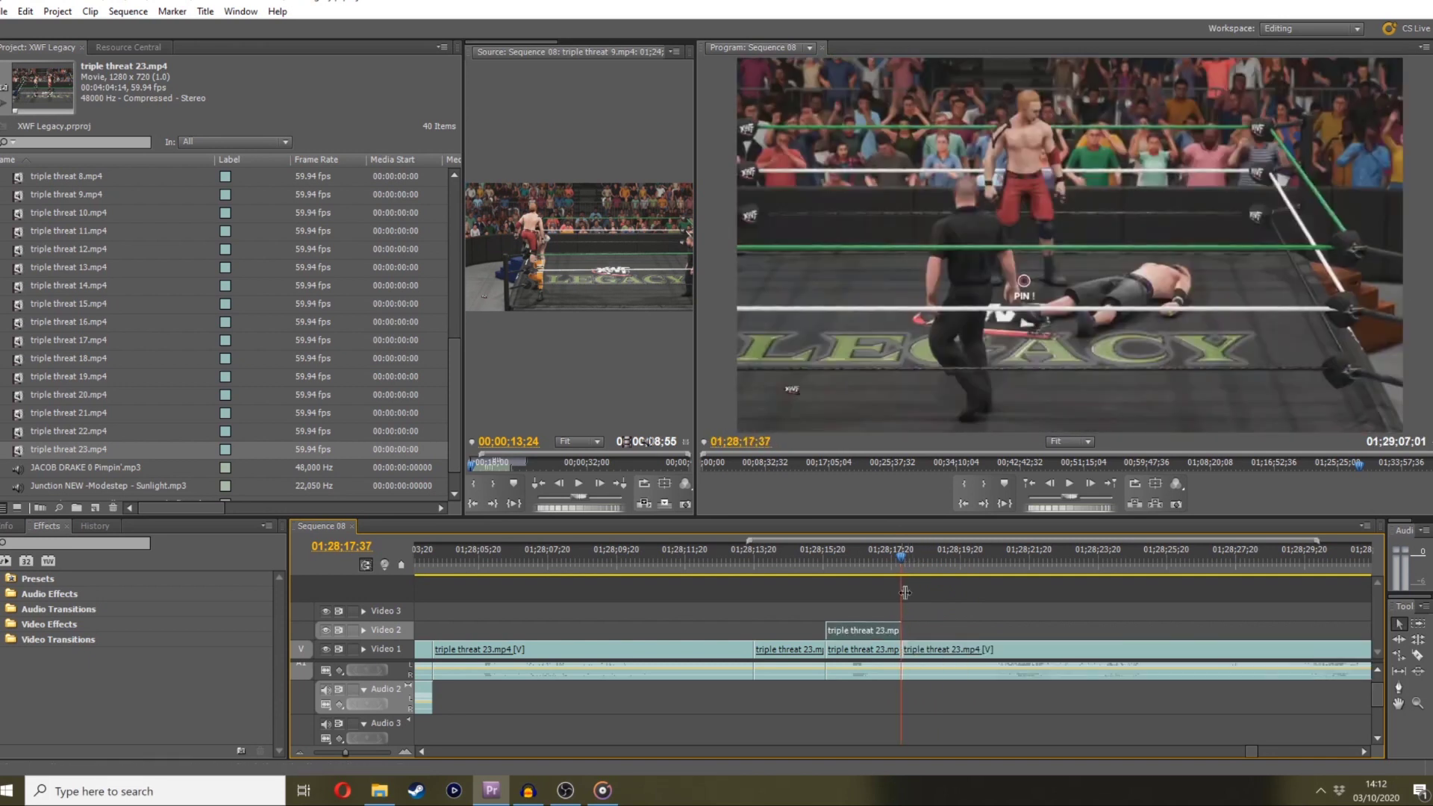
drag(901, 579, 888, 580)
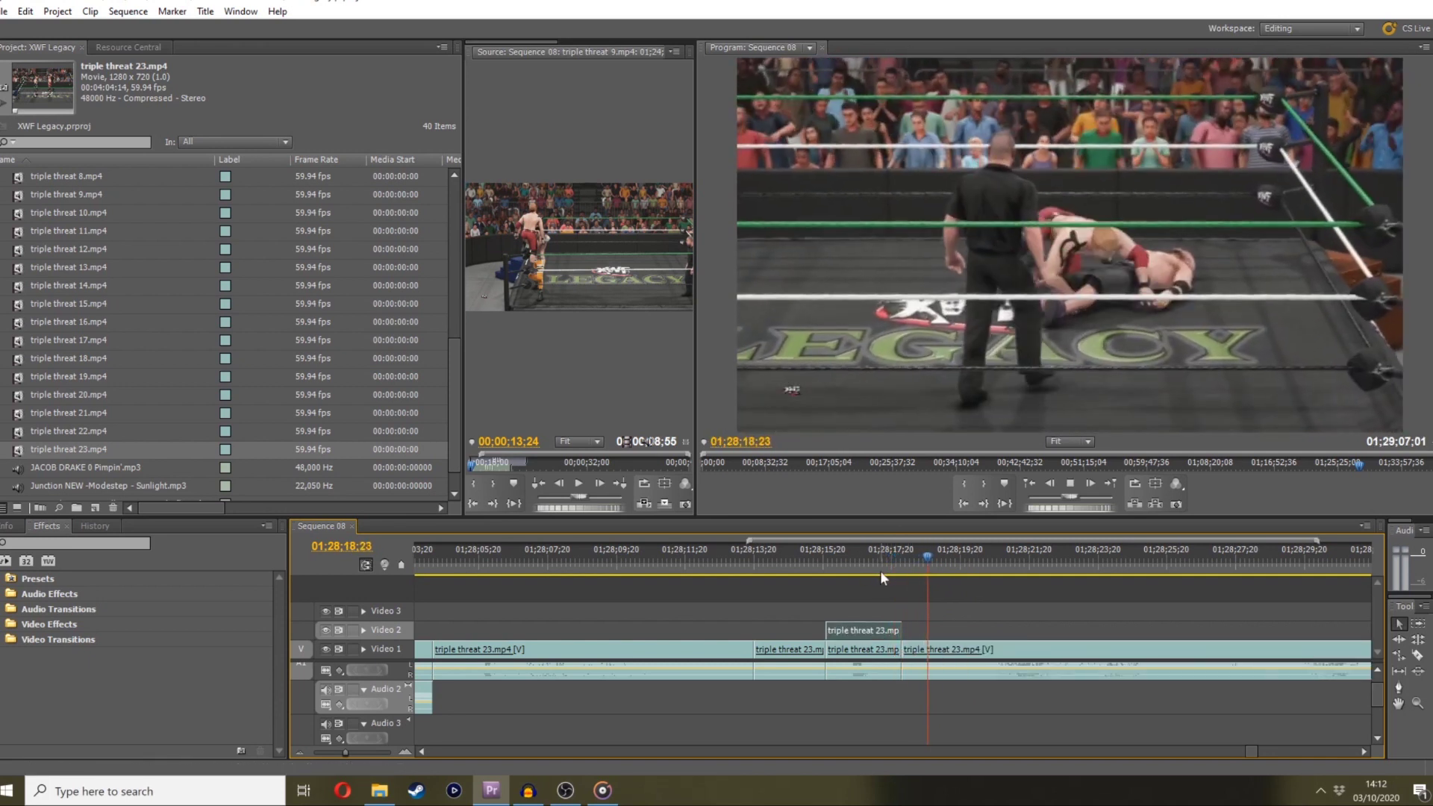
click(879, 573)
click(883, 565)
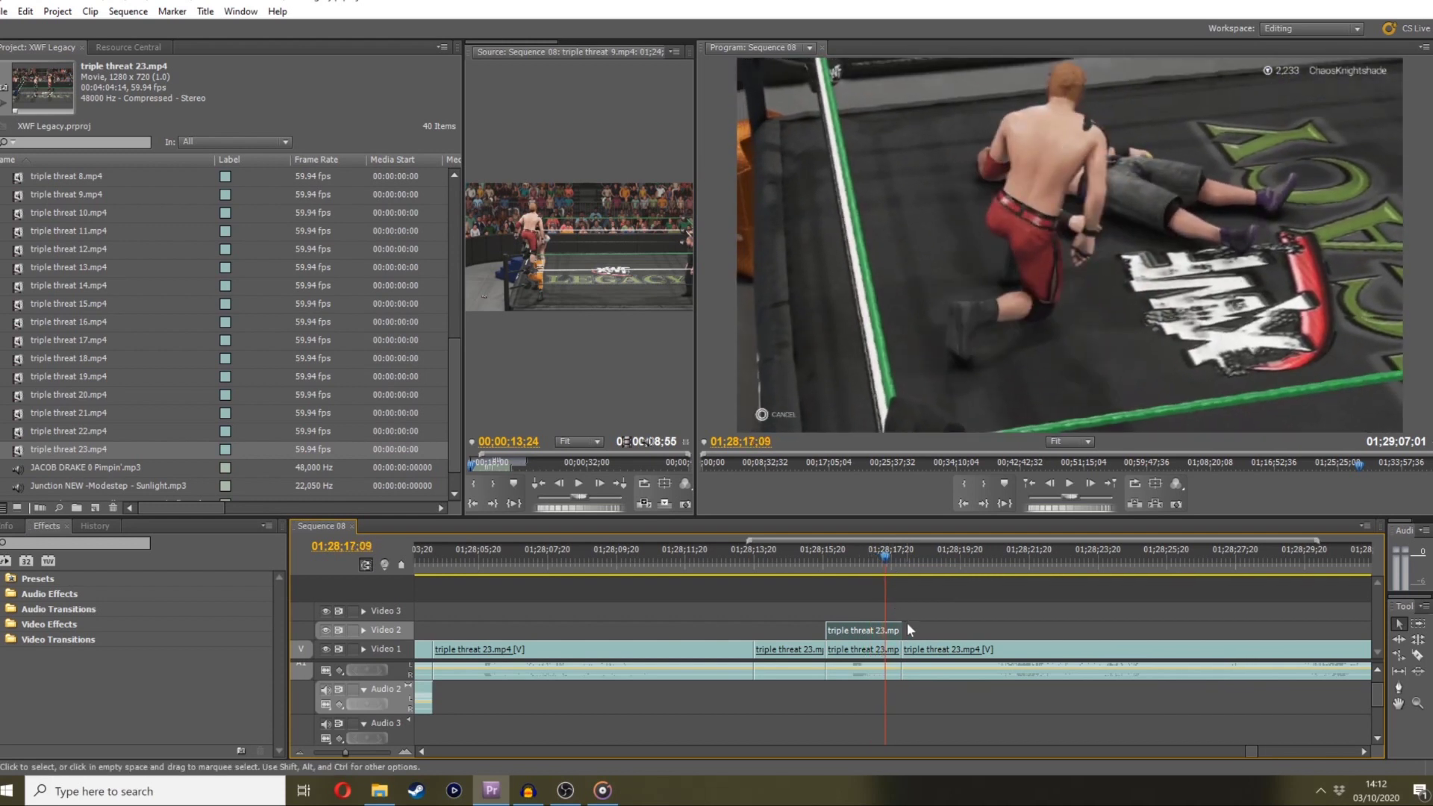
drag(890, 636, 887, 651)
drag(906, 569, 911, 569)
click(916, 569)
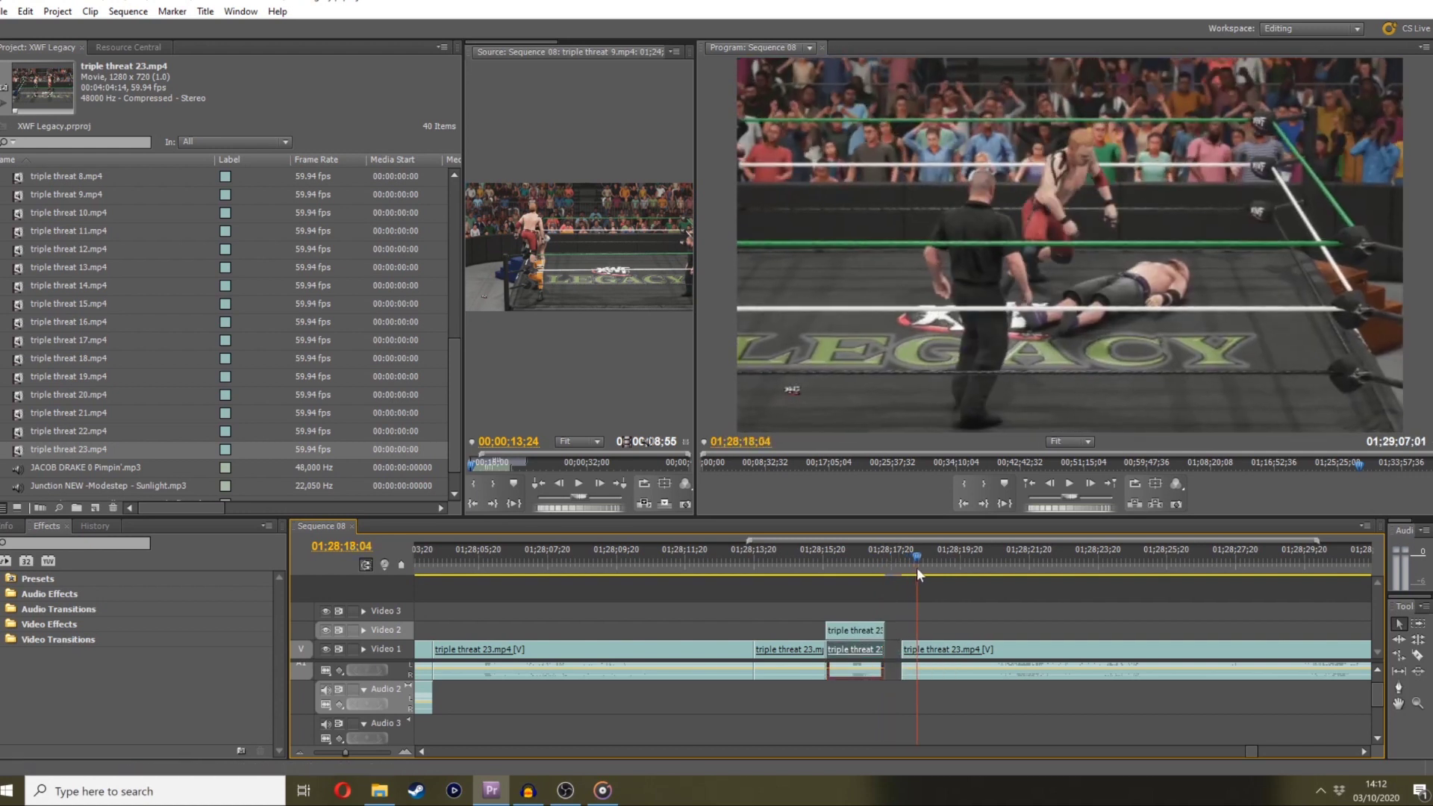
mouse_move(903, 649)
mouse_down()
mouse_move(925, 653)
mouse_move(894, 651)
mouse_up()
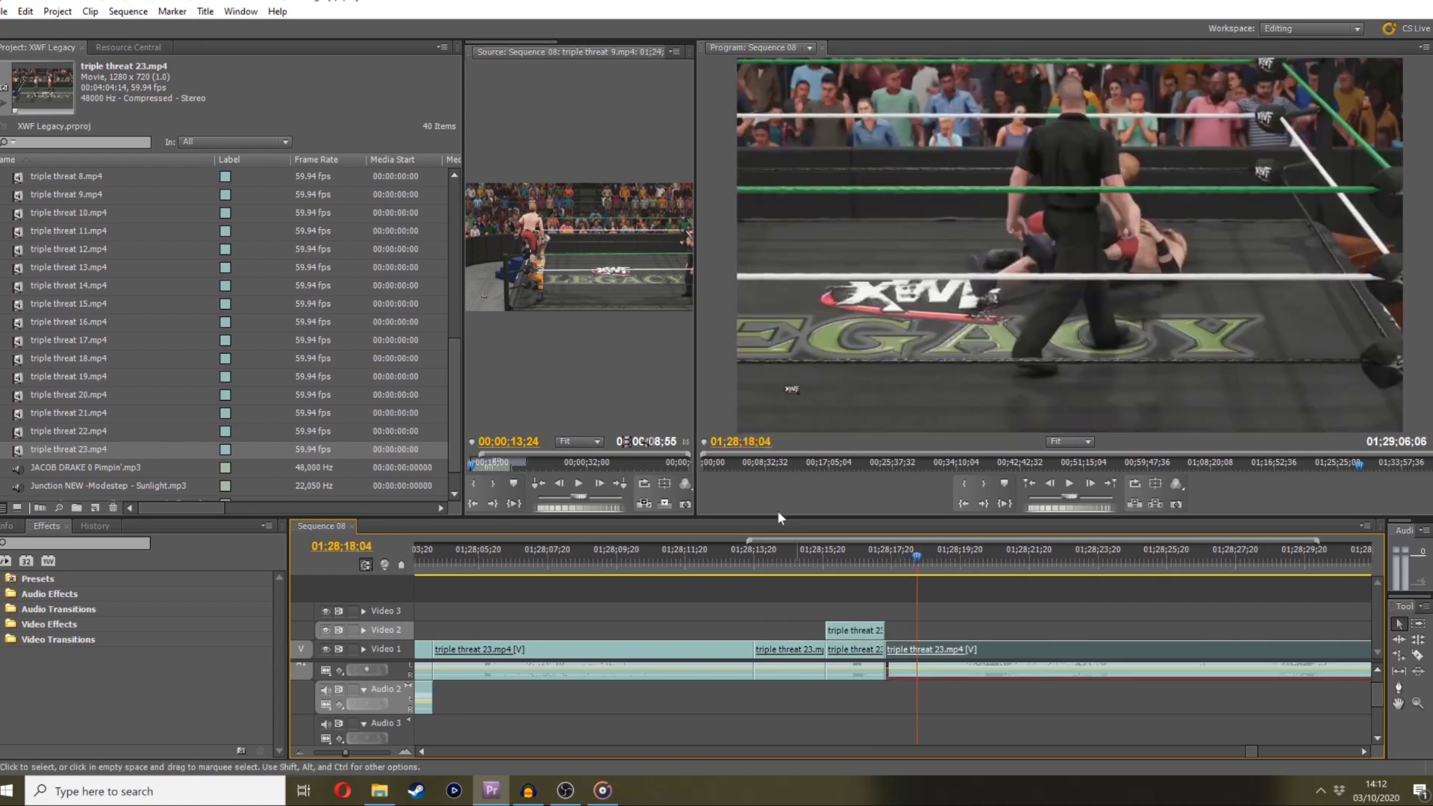
click(791, 550)
key(space)
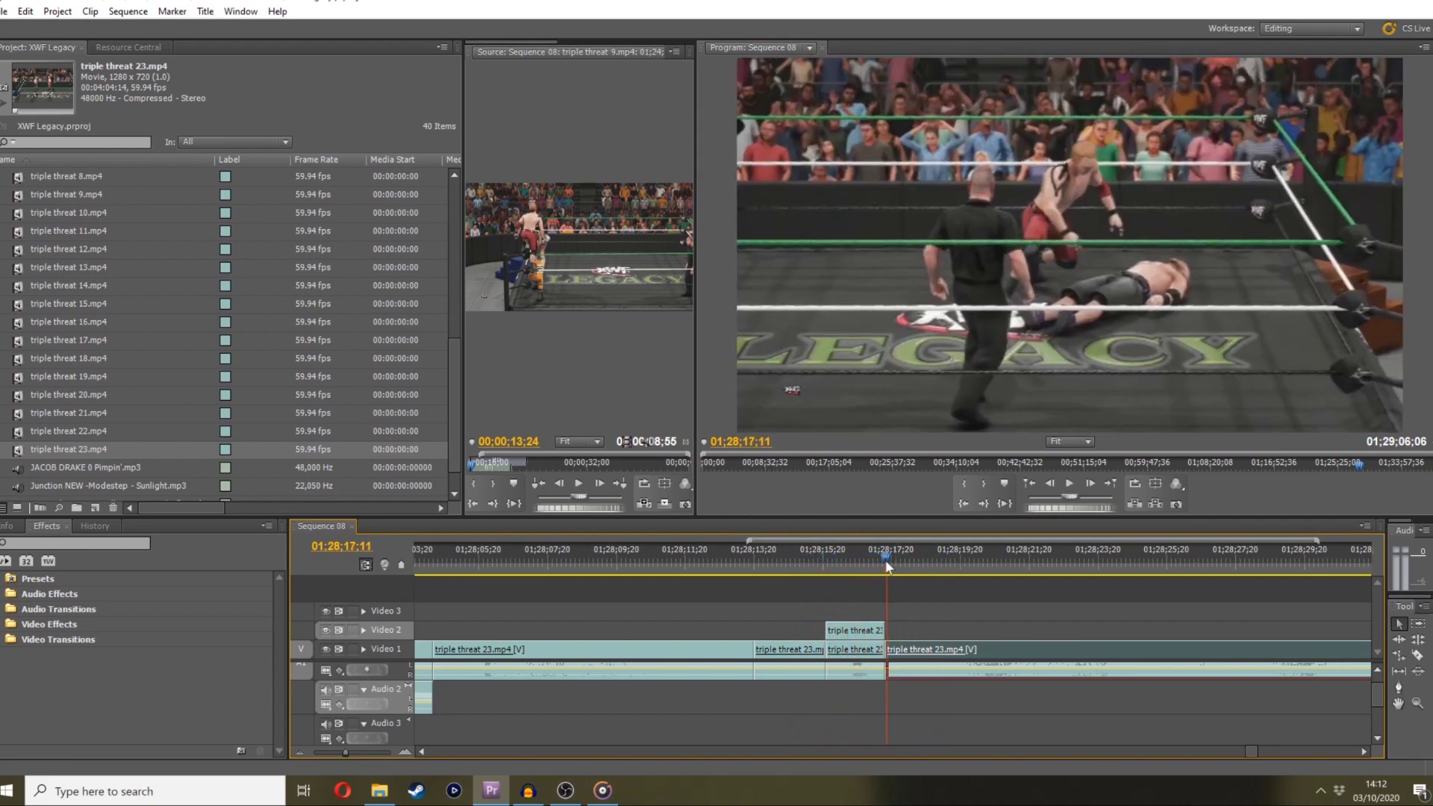
Extend the Video 2 clip's end one frame and replay the transition
click(883, 565)
drag(350, 749, 365, 749)
click(879, 558)
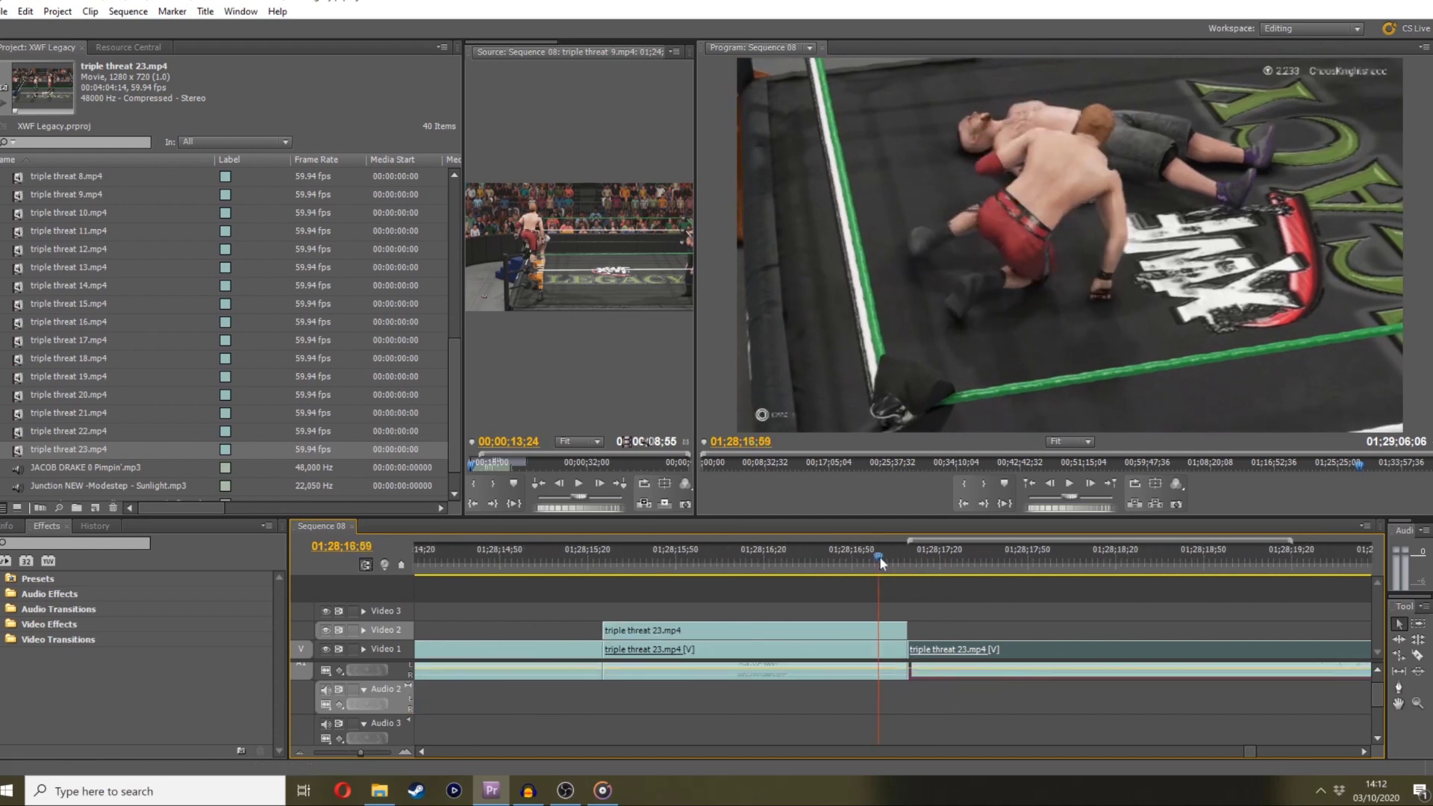
click(893, 554)
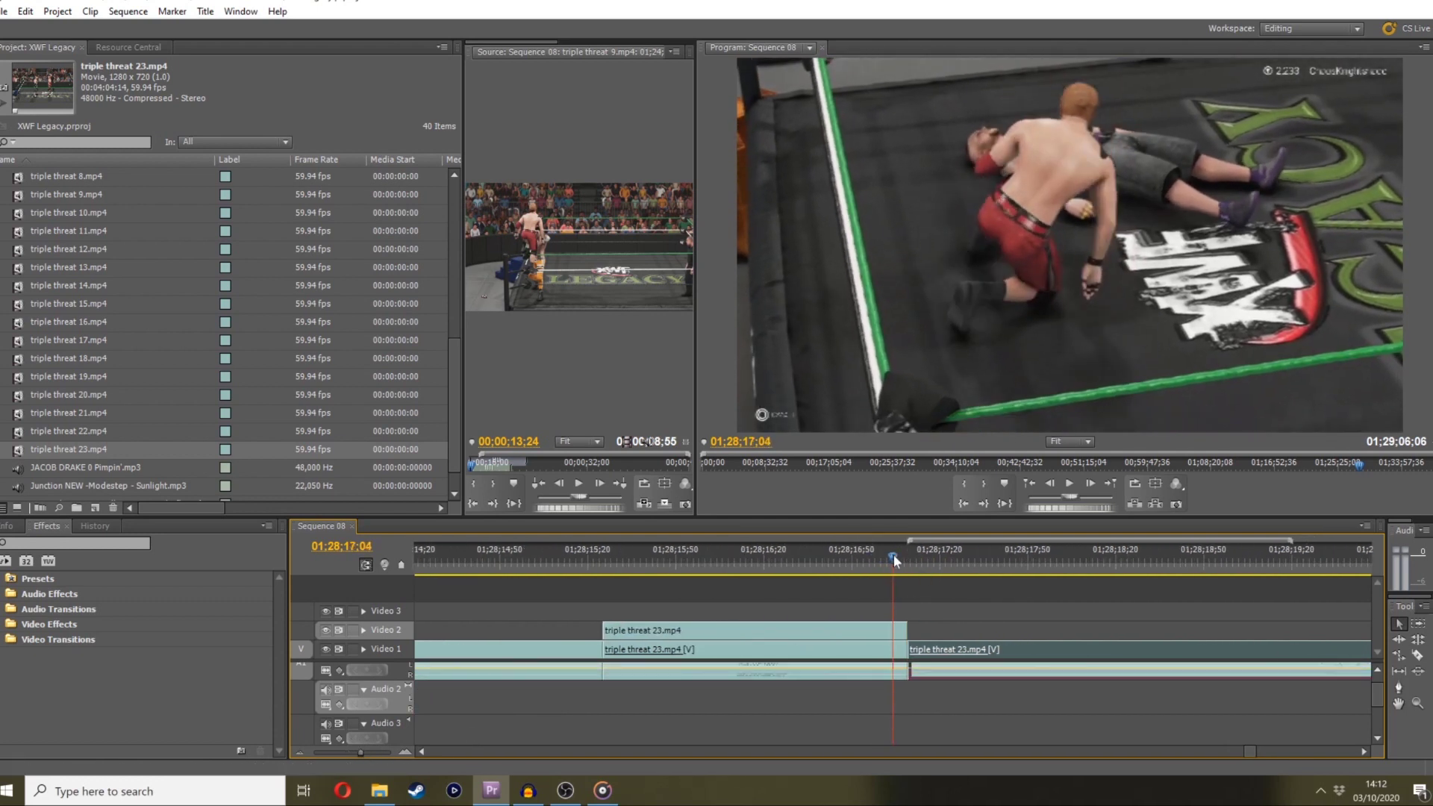
mouse_move(906, 626)
mouse_down()
mouse_move(893, 626)
mouse_move(901, 651)
mouse_up()
click(853, 556)
key(space)
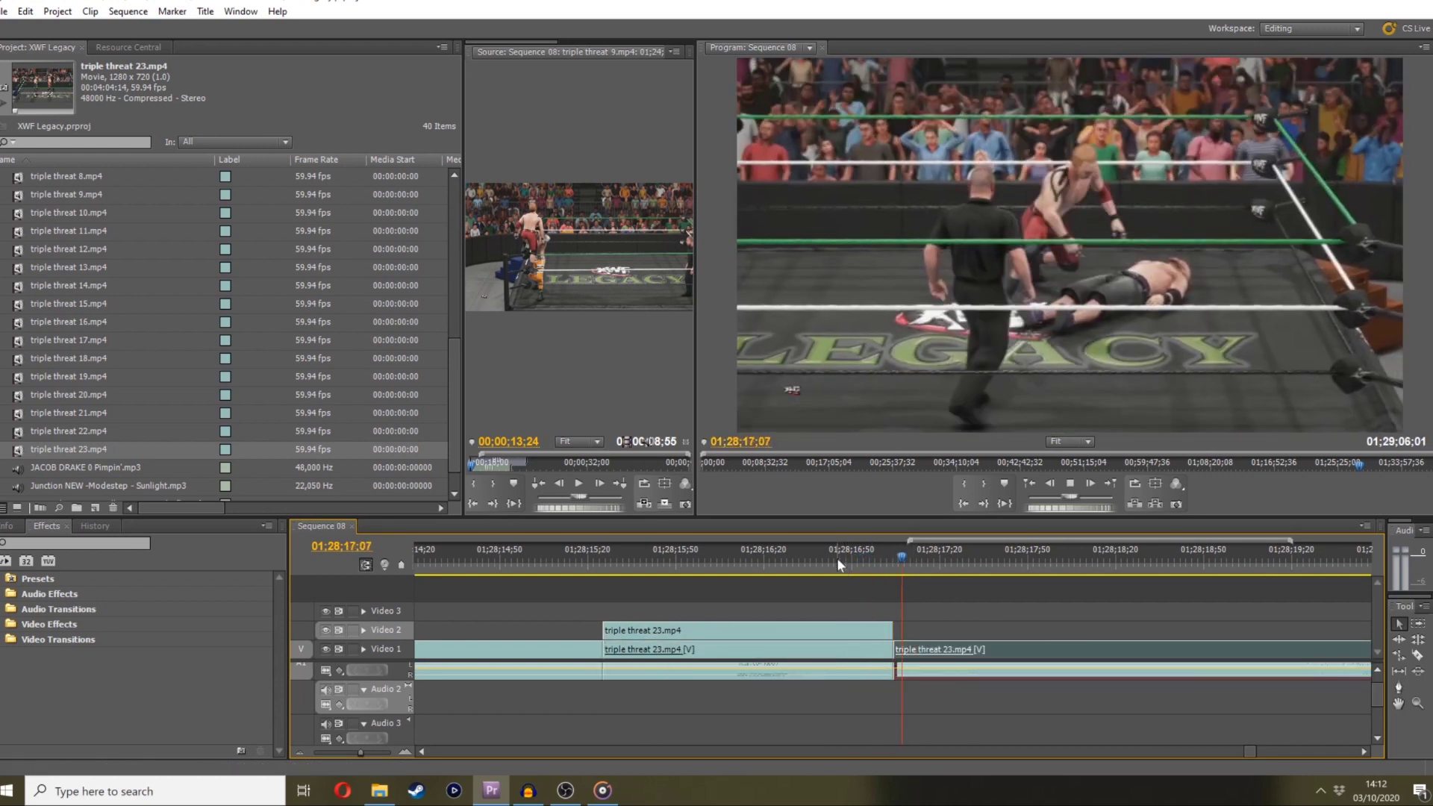
key(space)
Adjust the second Video 1 clip's start, close the gap and rewatch the cut
click(888, 556)
drag(938, 653, 909, 653)
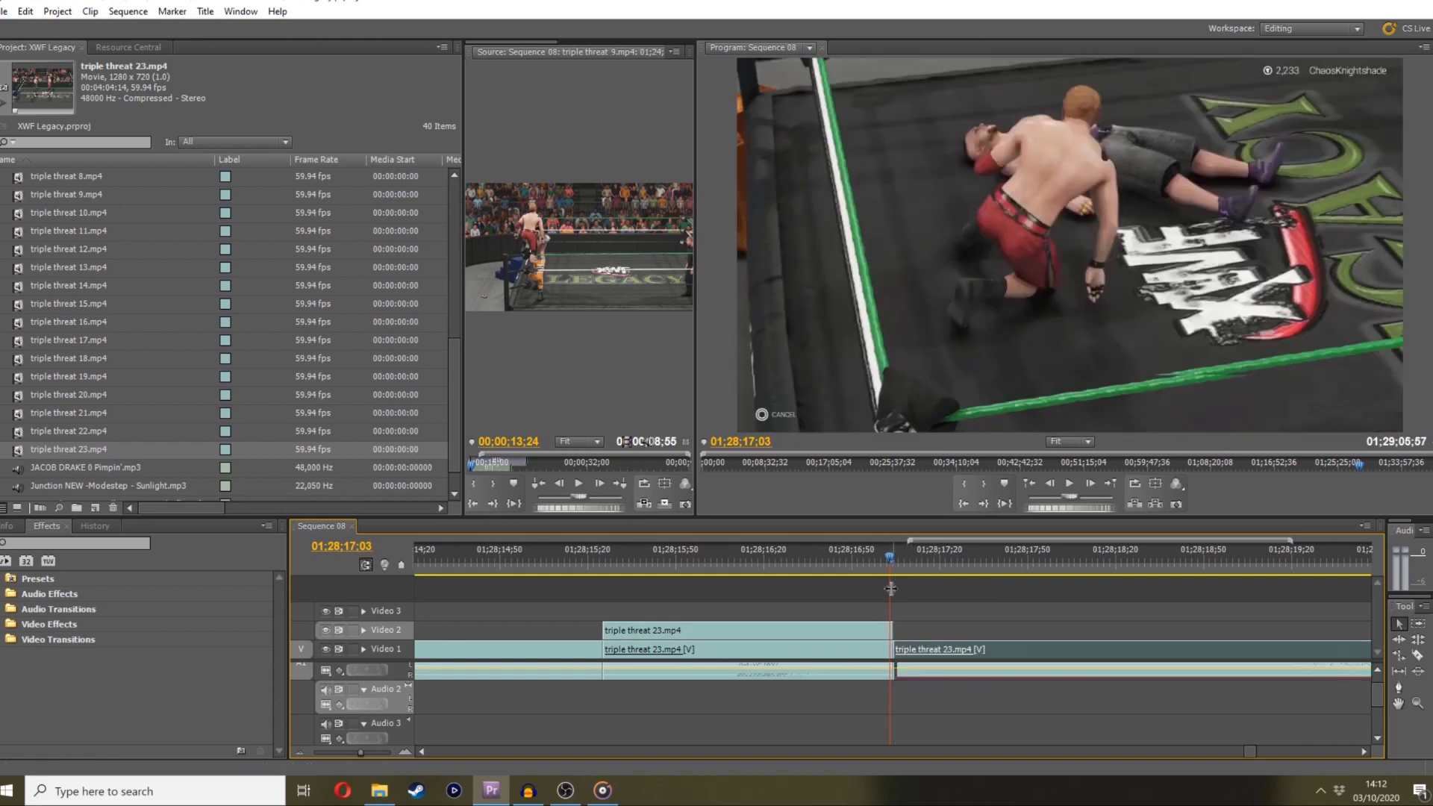
click(788, 557)
key(space)
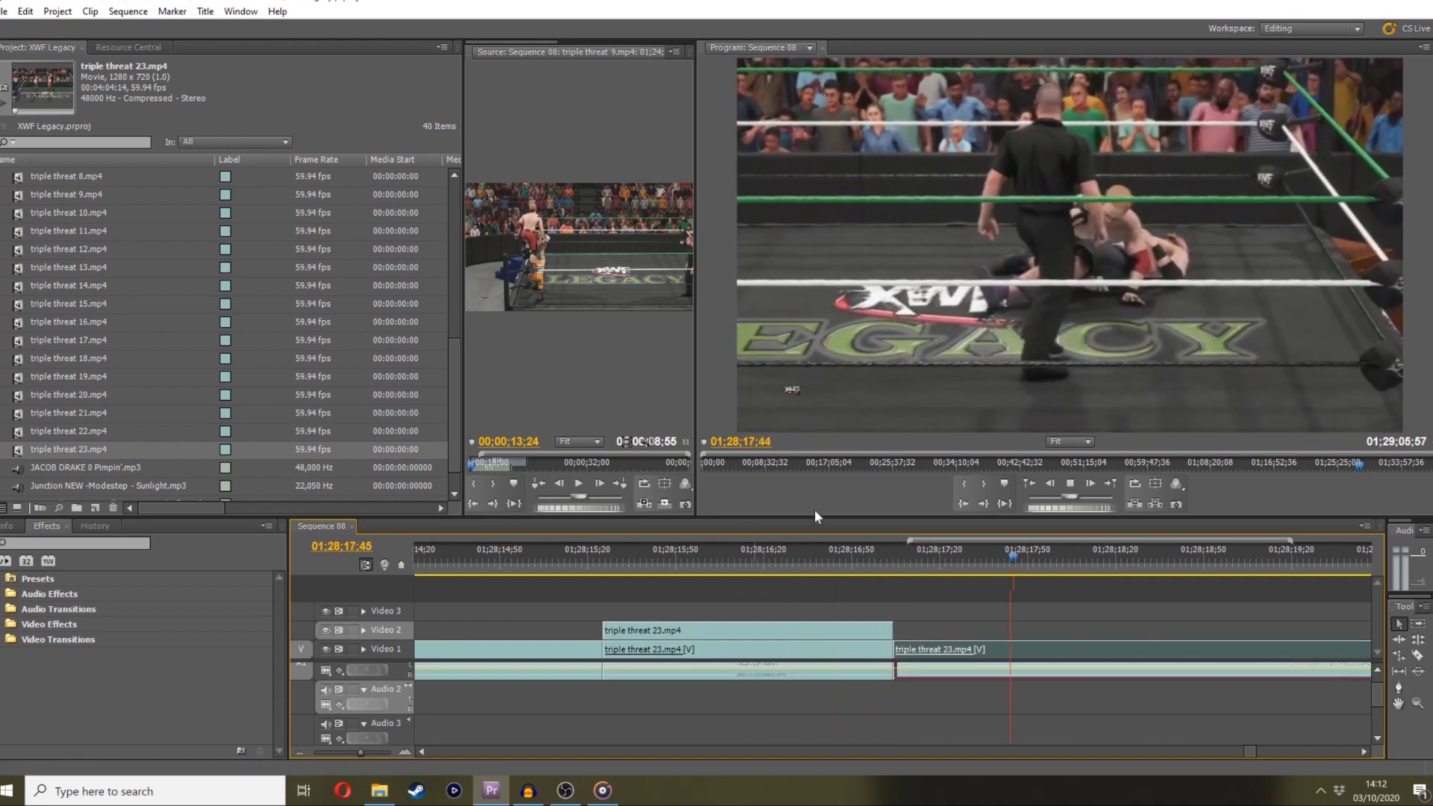
click(440, 558)
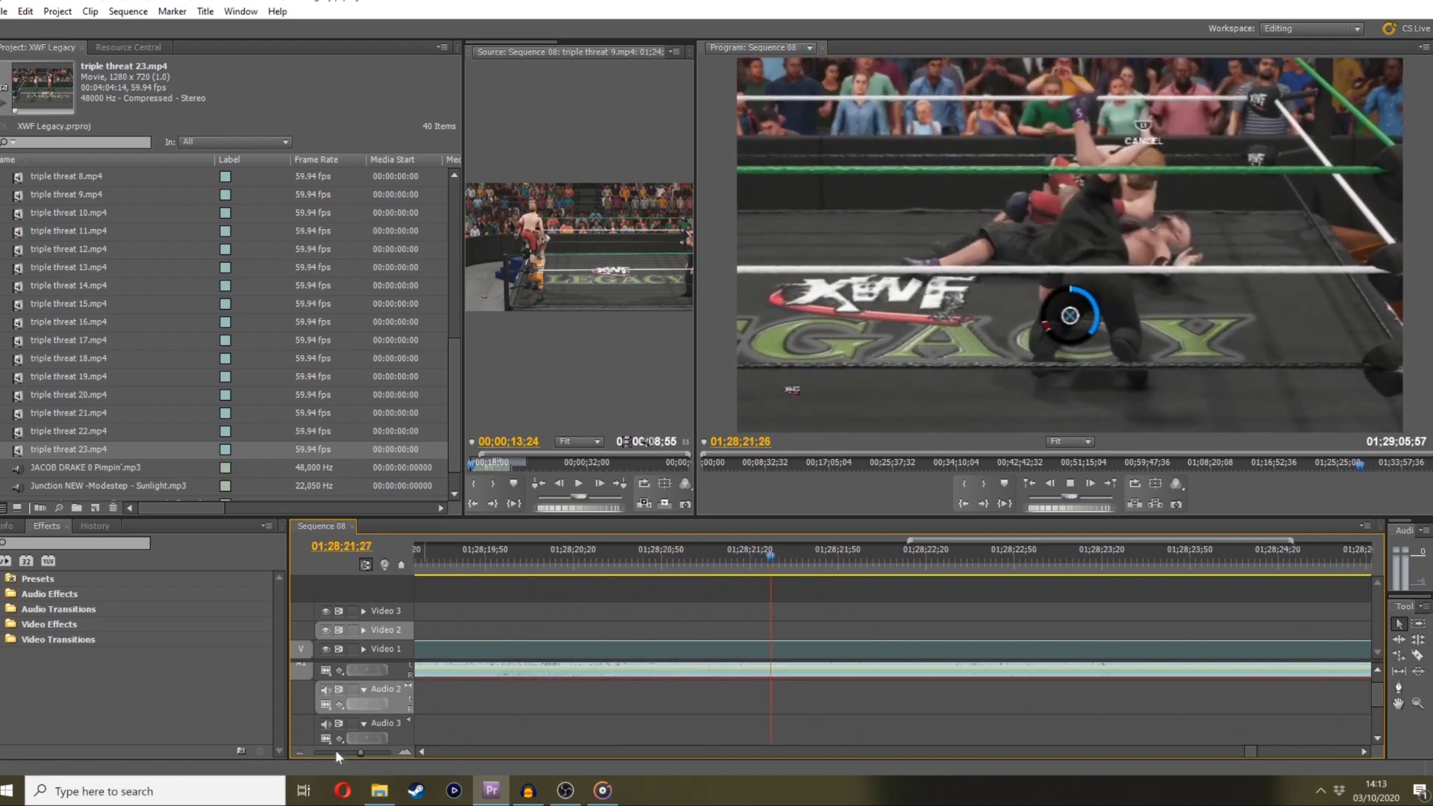
drag(361, 752, 324, 751)
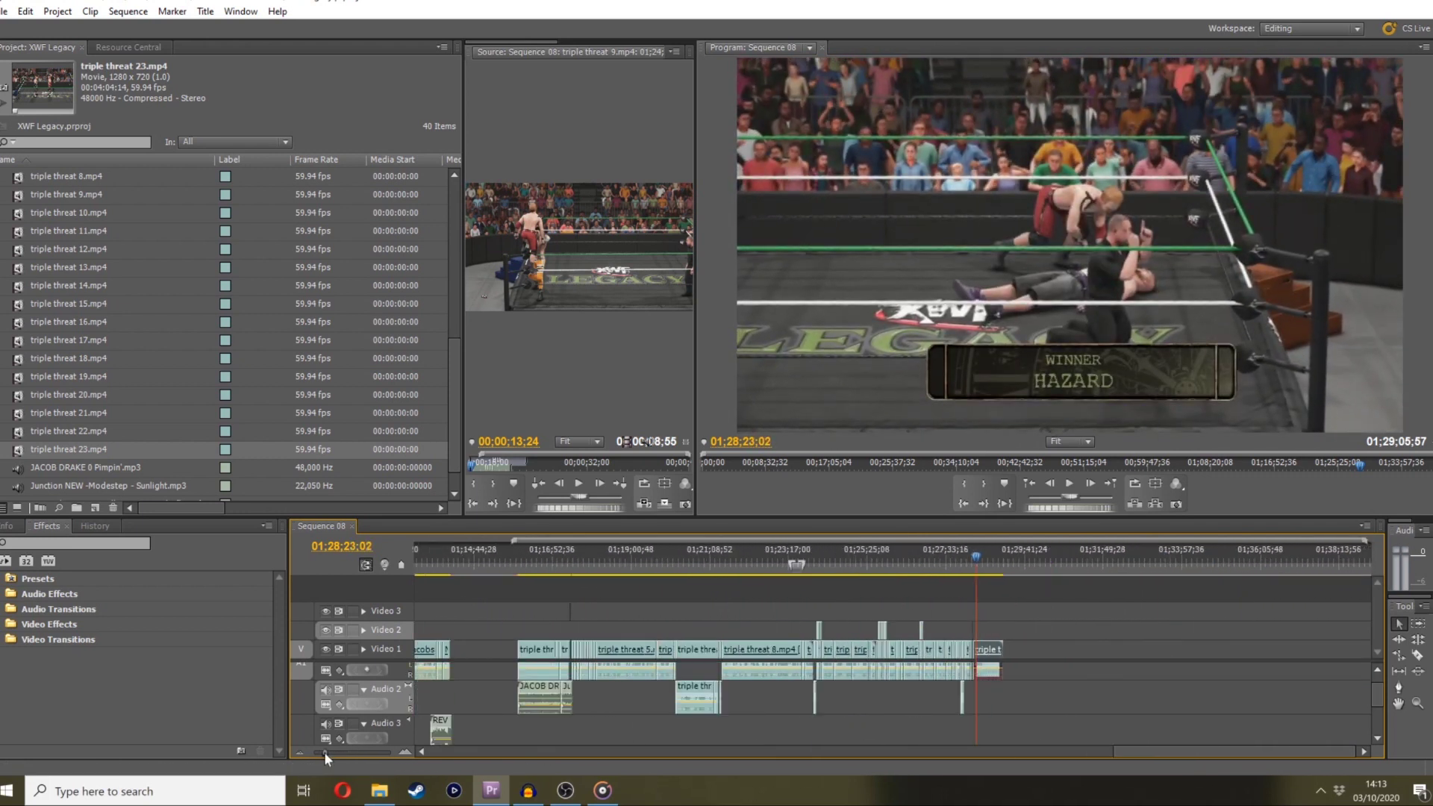
Drop Hazzard - Ice Nine Kills - Last Words (lyrics).mp3 onto Audio 2 at the playhead and select it
mouse_move(1372, 683)
mouse_down()
mouse_move(1379, 700)
mouse_move(1387, 685)
mouse_up()
scroll(118, 455, down, 1)
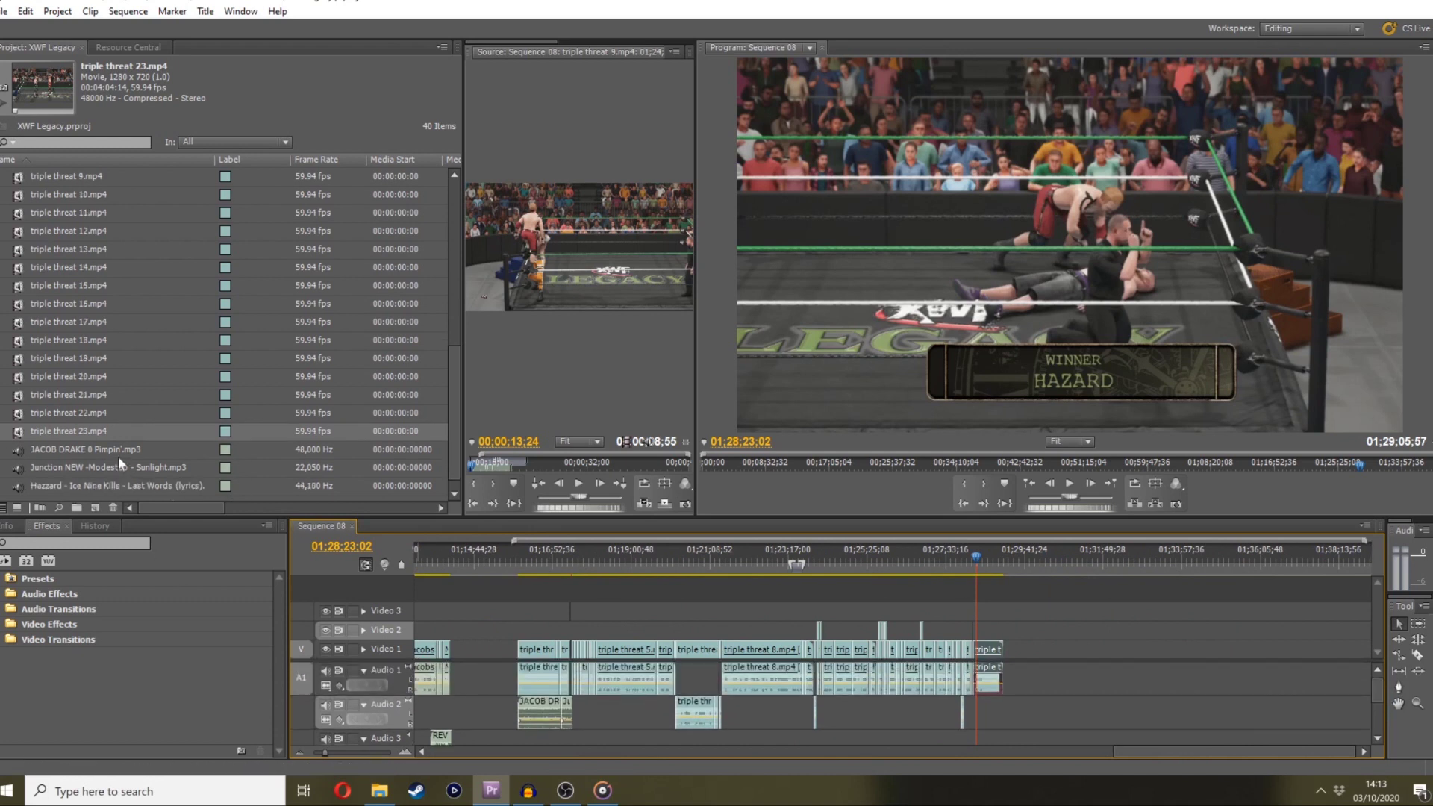
drag(74, 485, 977, 712)
drag(324, 752, 361, 749)
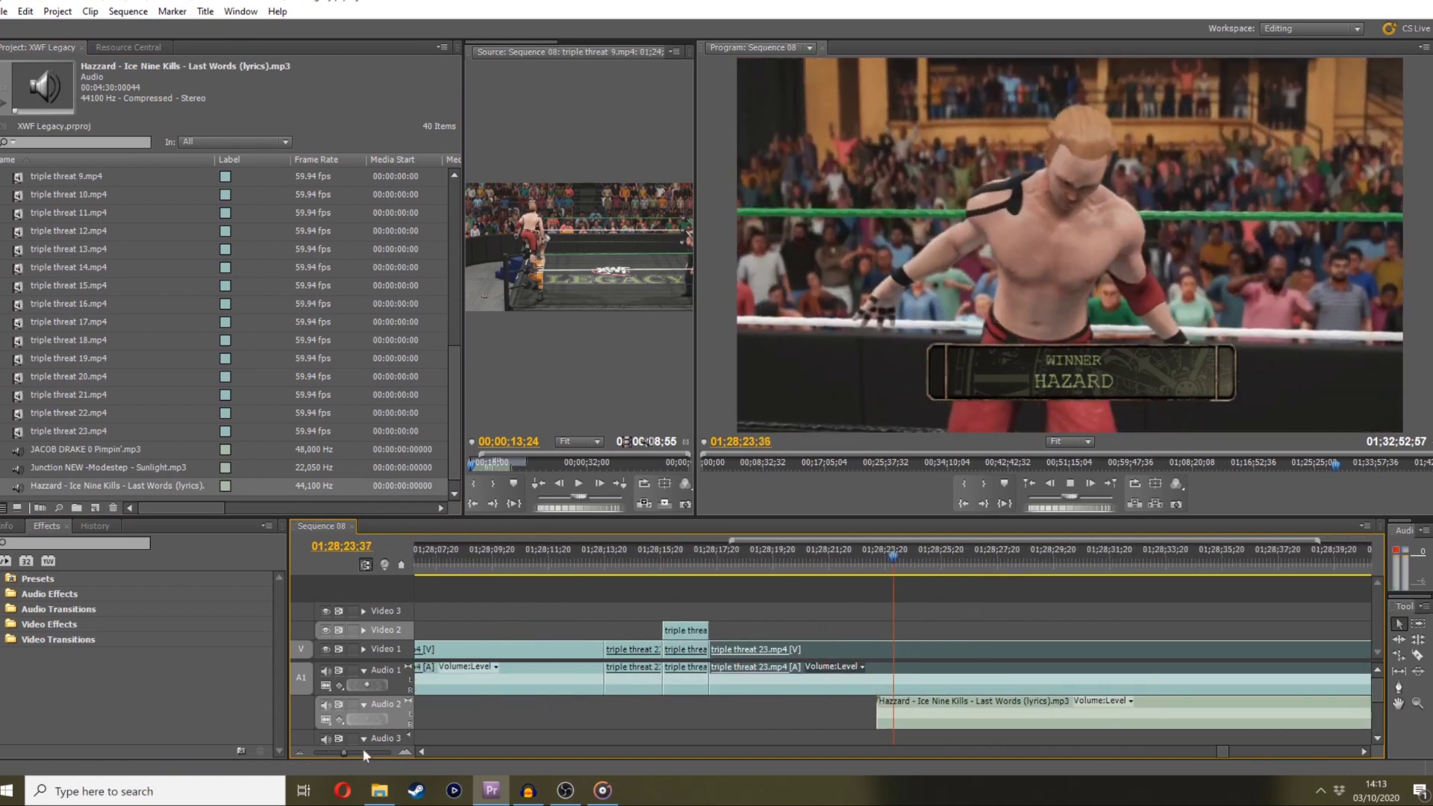
click(889, 567)
click(895, 706)
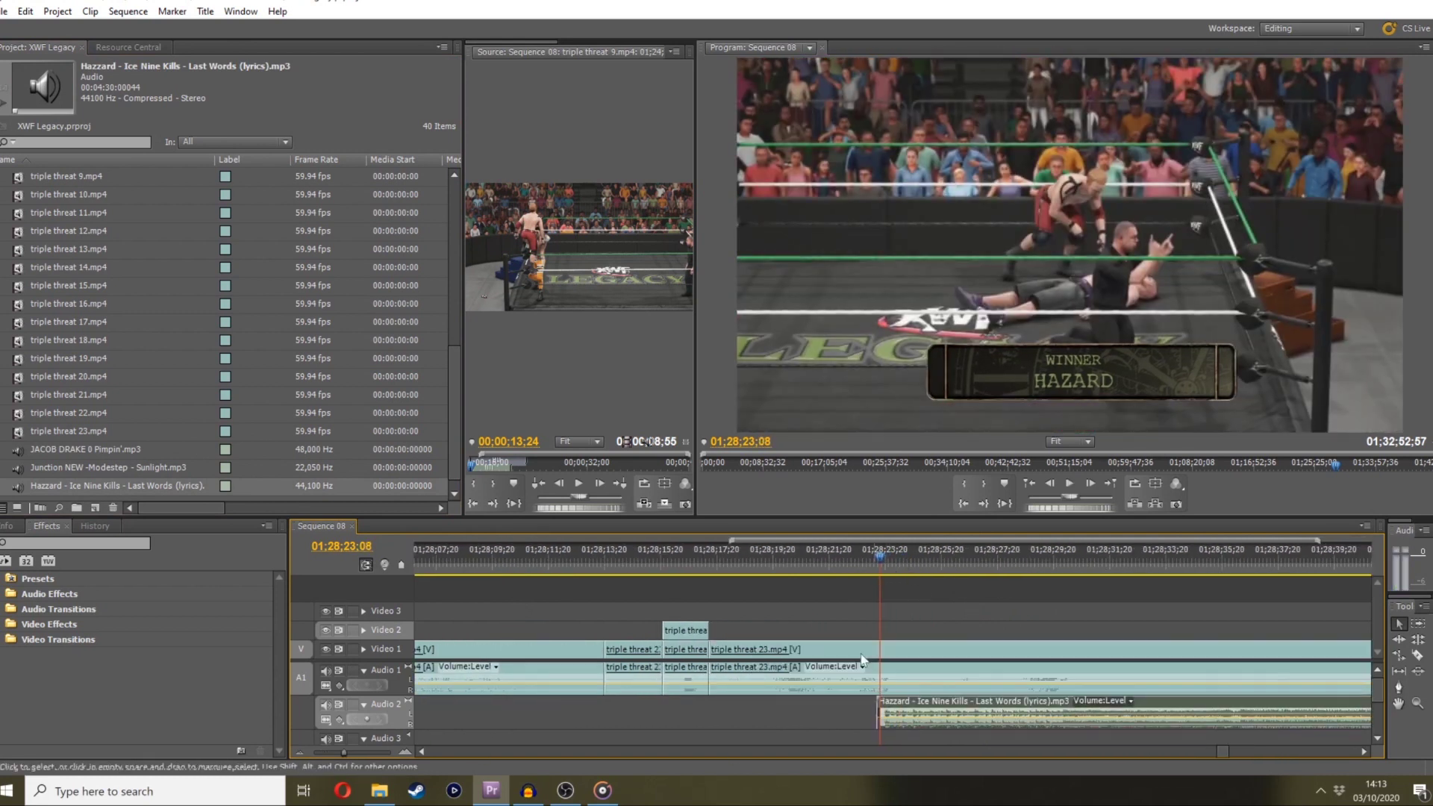
Delete the saved Audio workspace
click(142, 47)
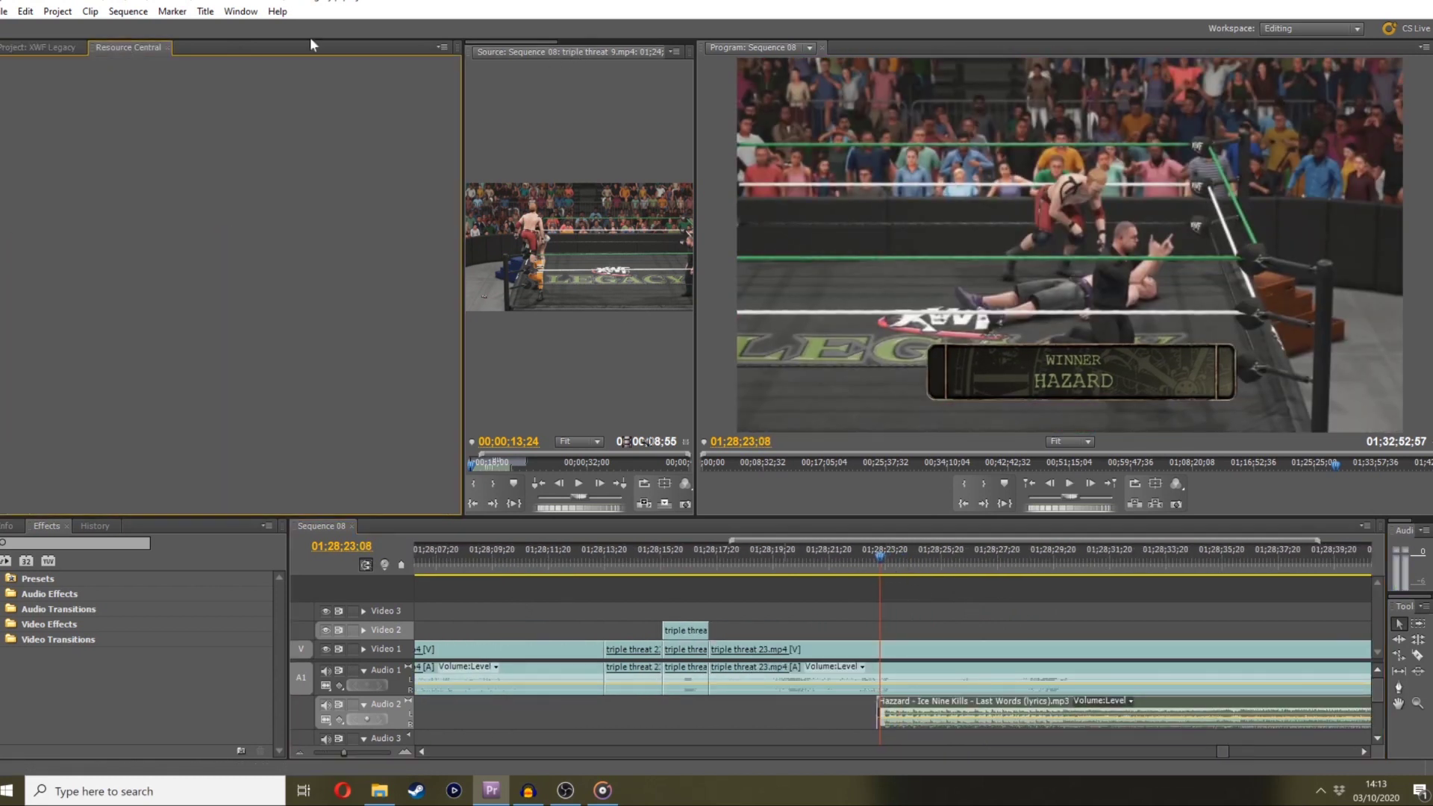
click(674, 51)
click(575, 147)
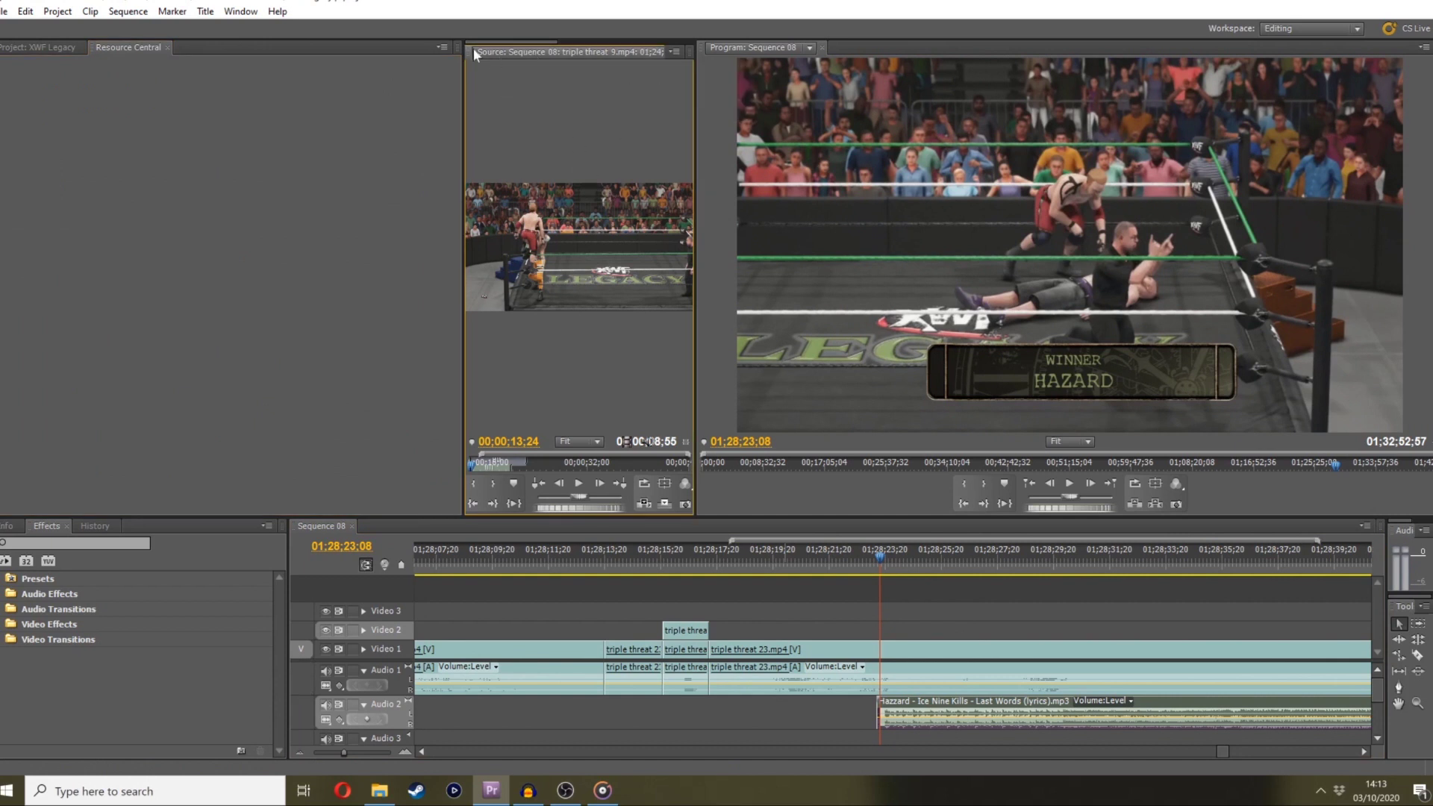
click(240, 12)
mouse_move(284, 28)
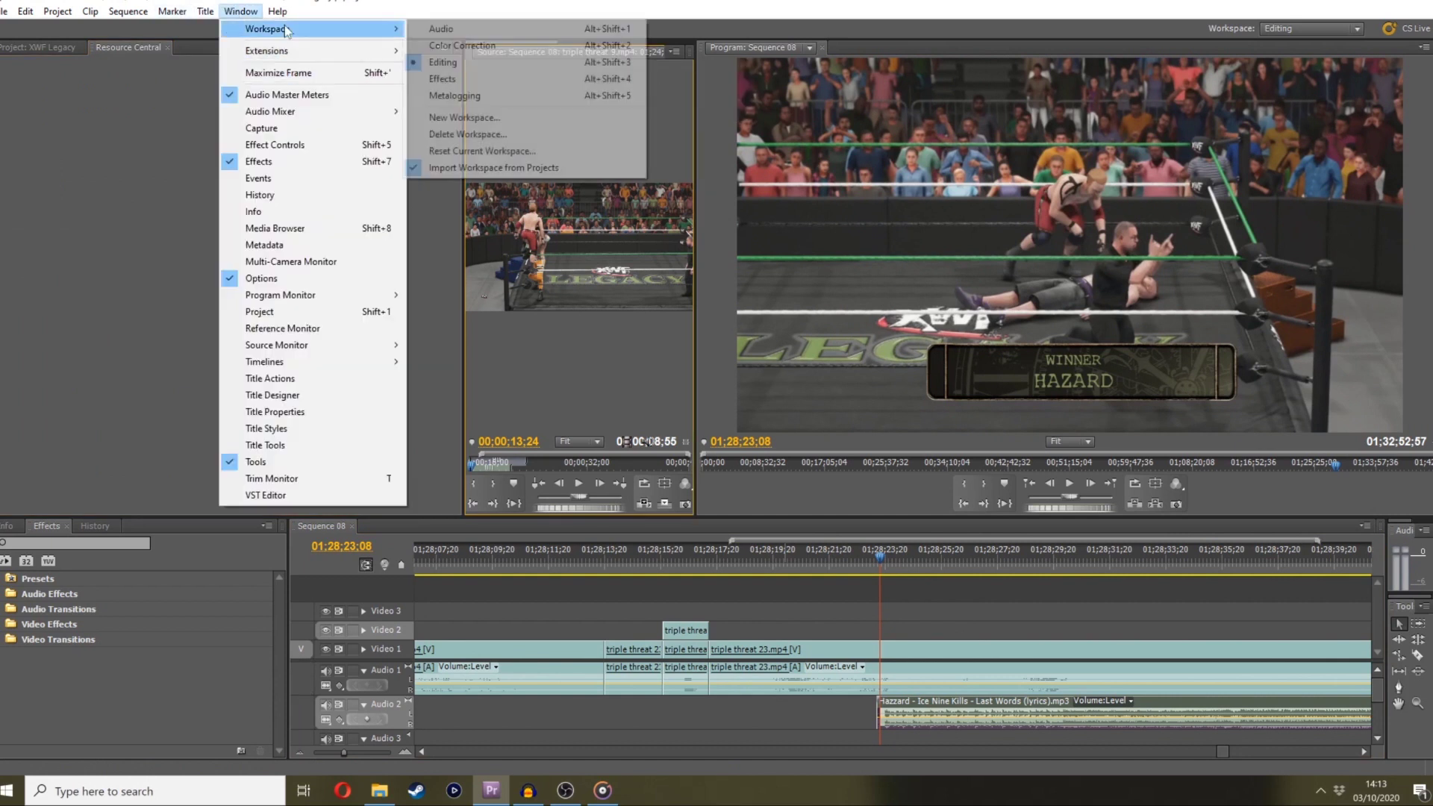
click(491, 149)
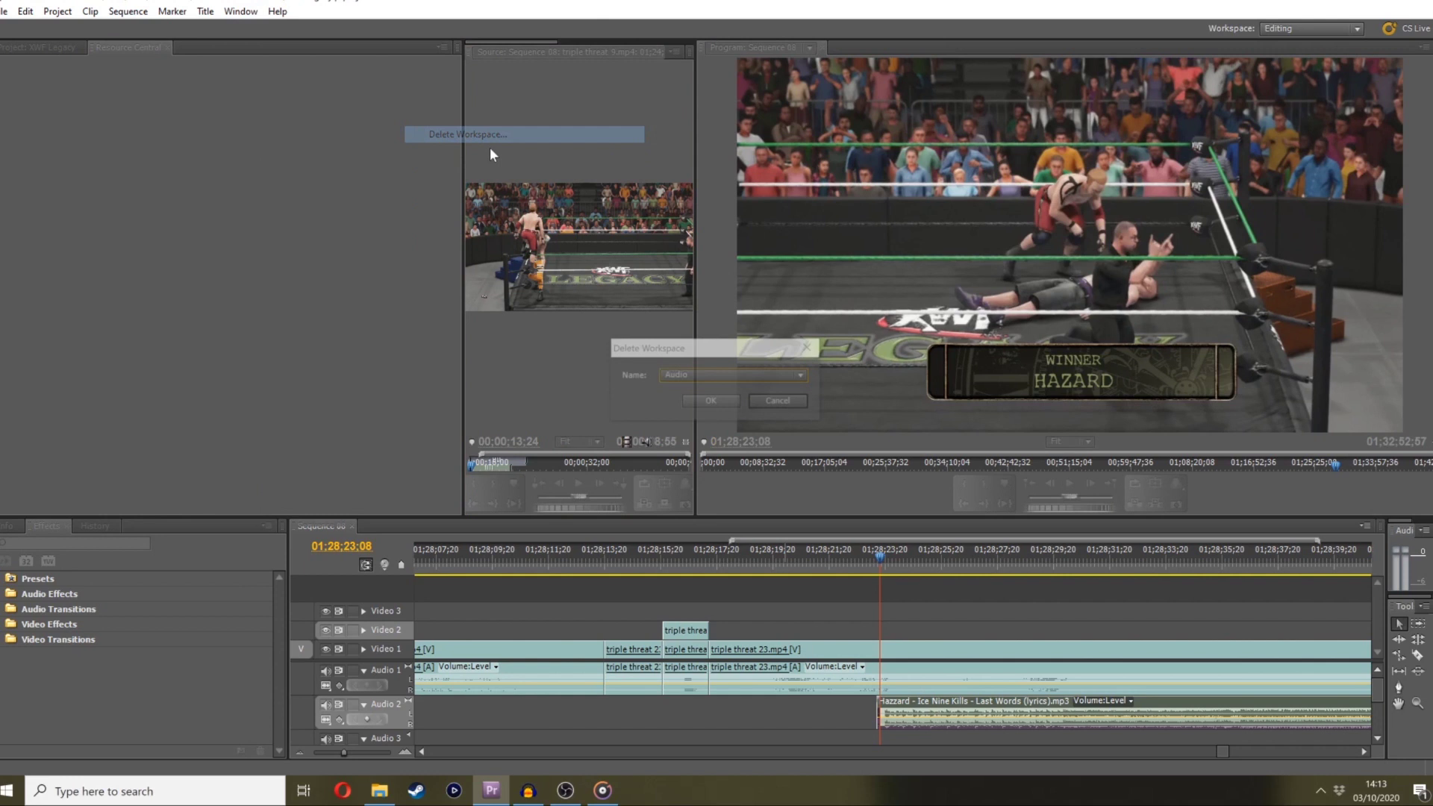
click(712, 400)
Reset the current workspace to its default layout and show Effect Controls
click(237, 12)
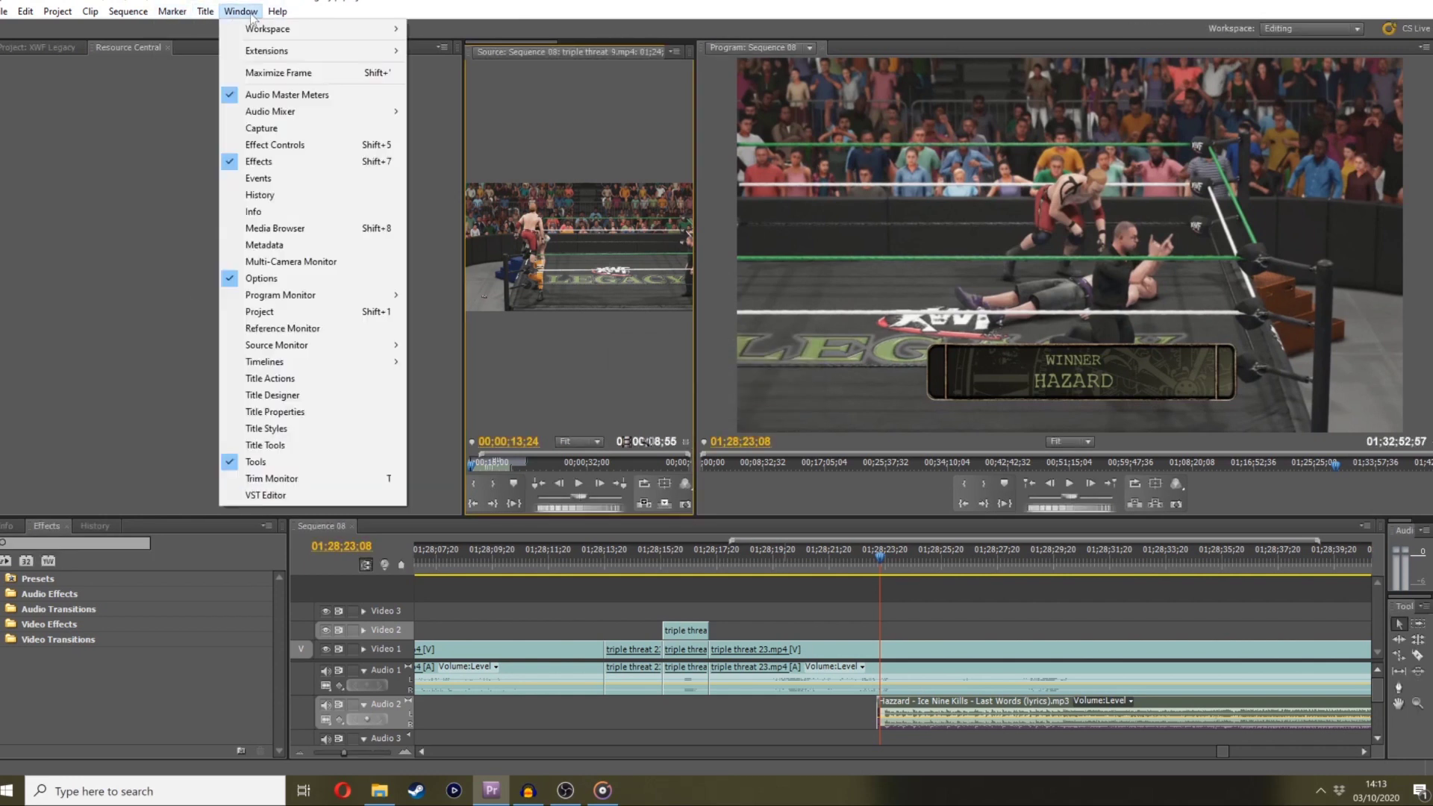
mouse_move(283, 28)
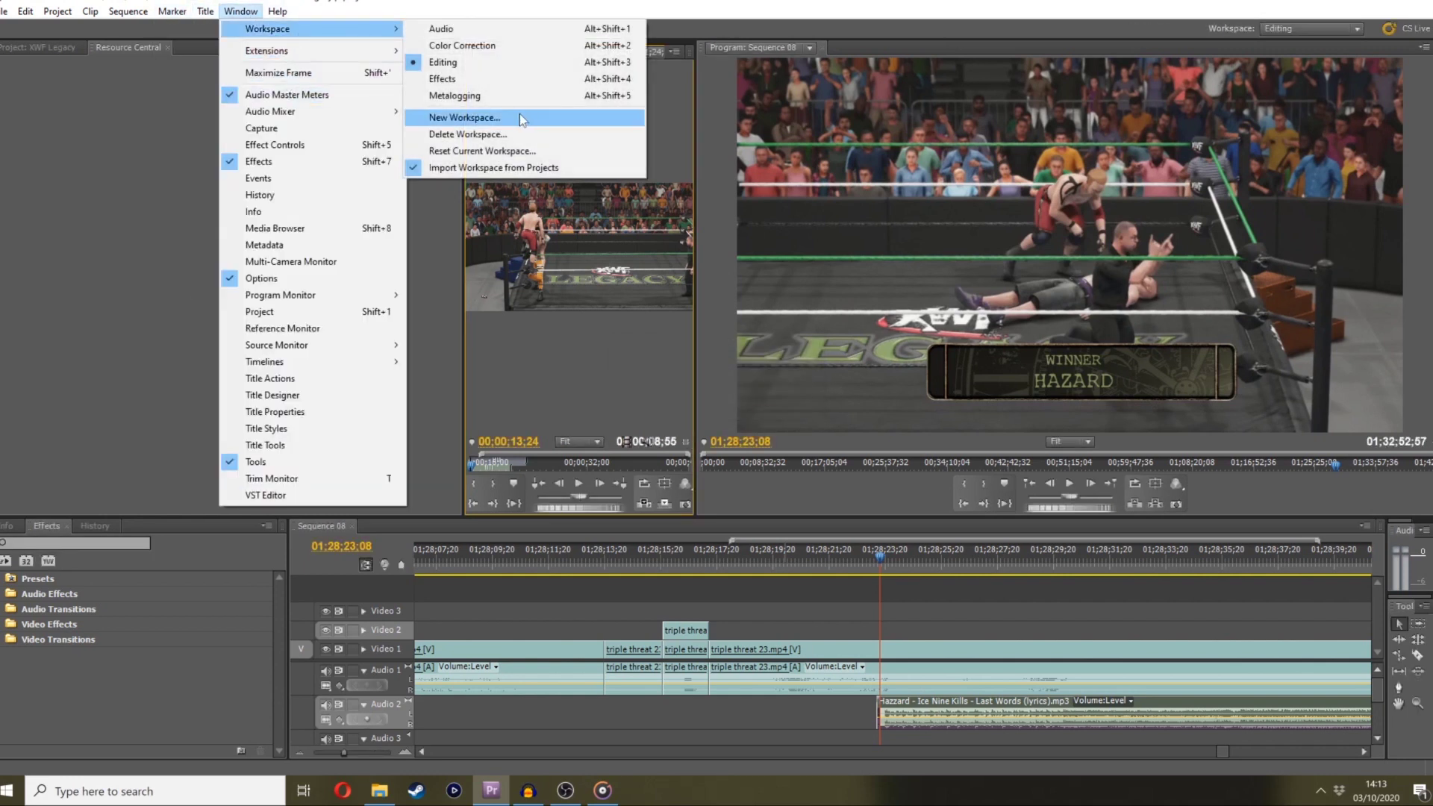
click(464, 152)
click(735, 401)
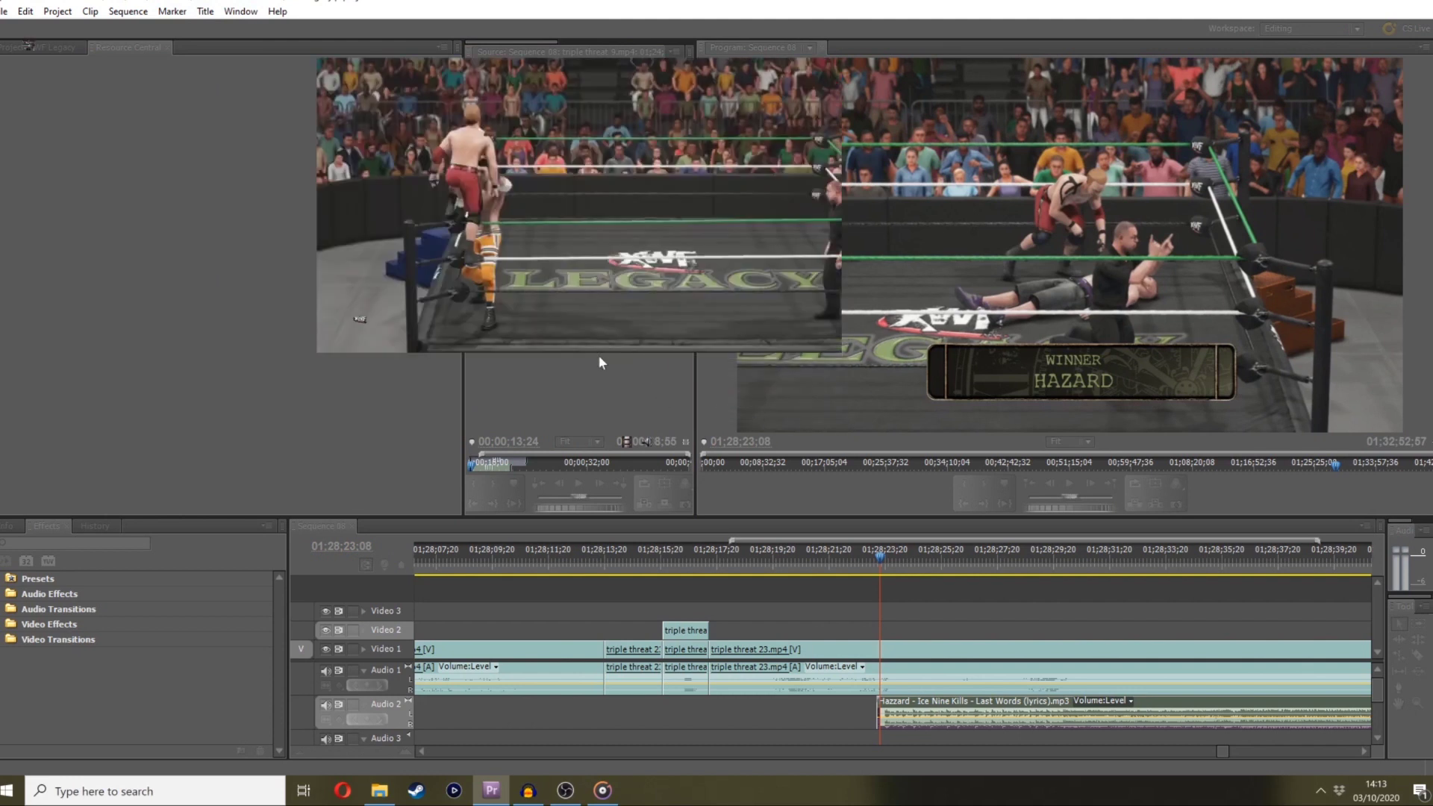
click(588, 48)
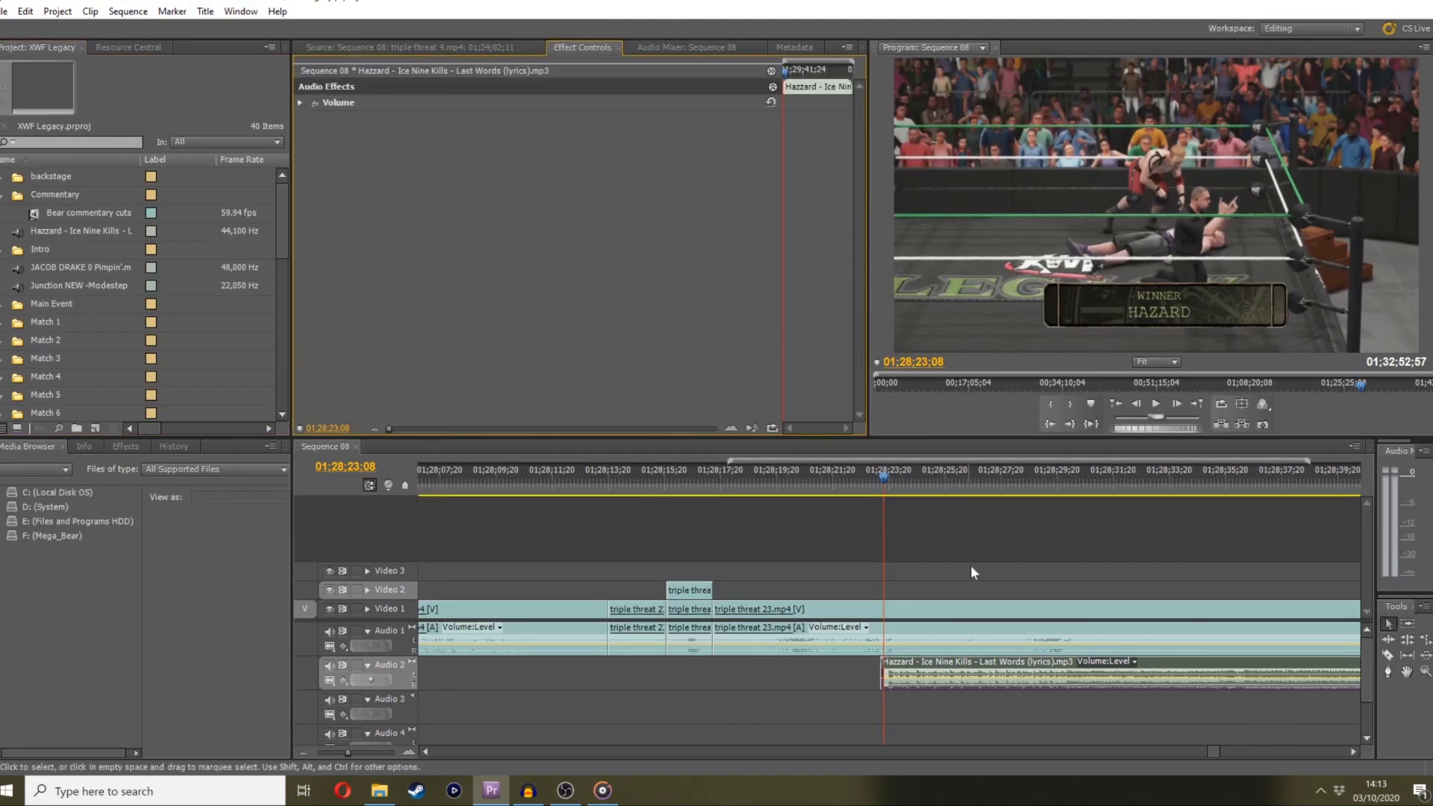
Expand the music's Volume effect and remove its volume keyframe
click(924, 673)
click(301, 103)
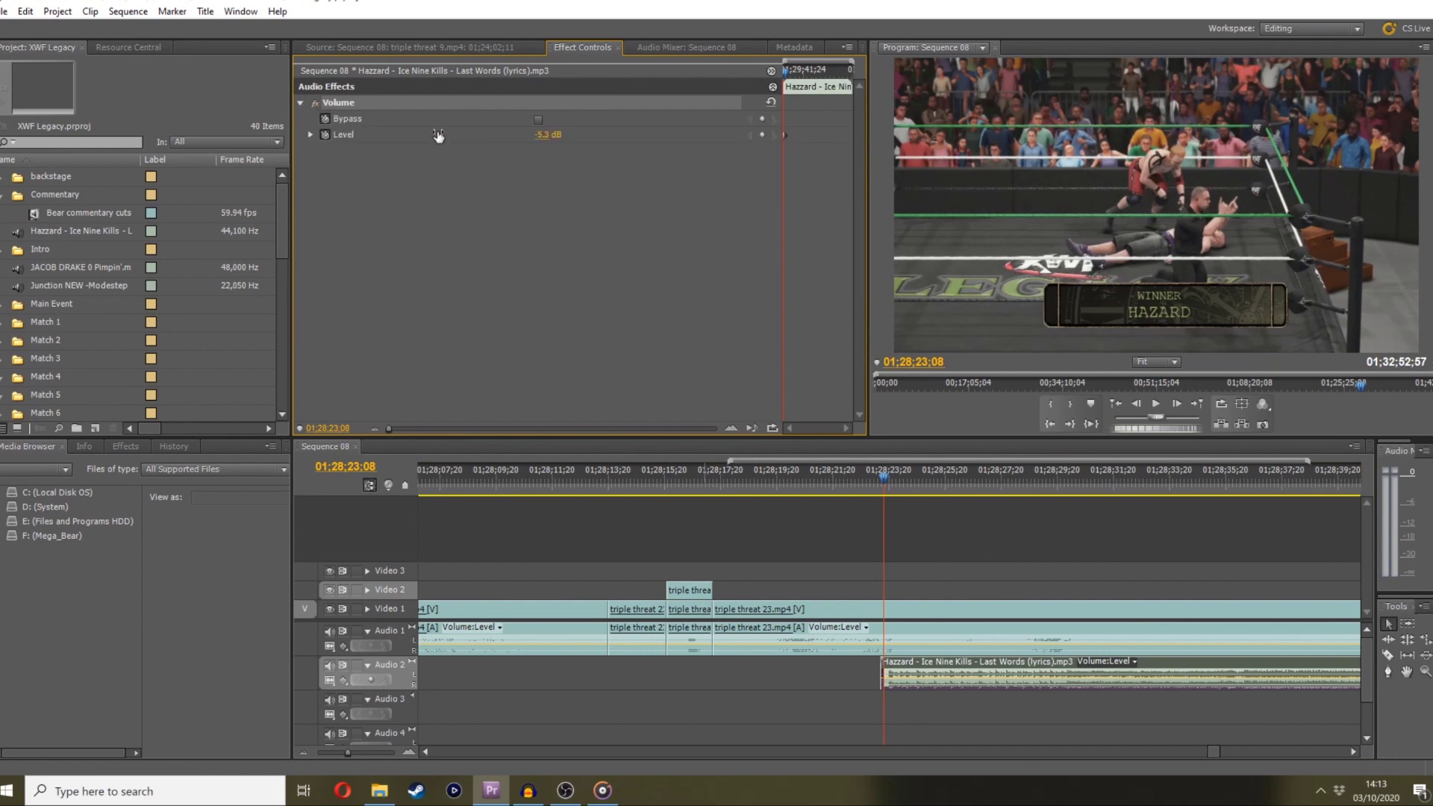
key(space)
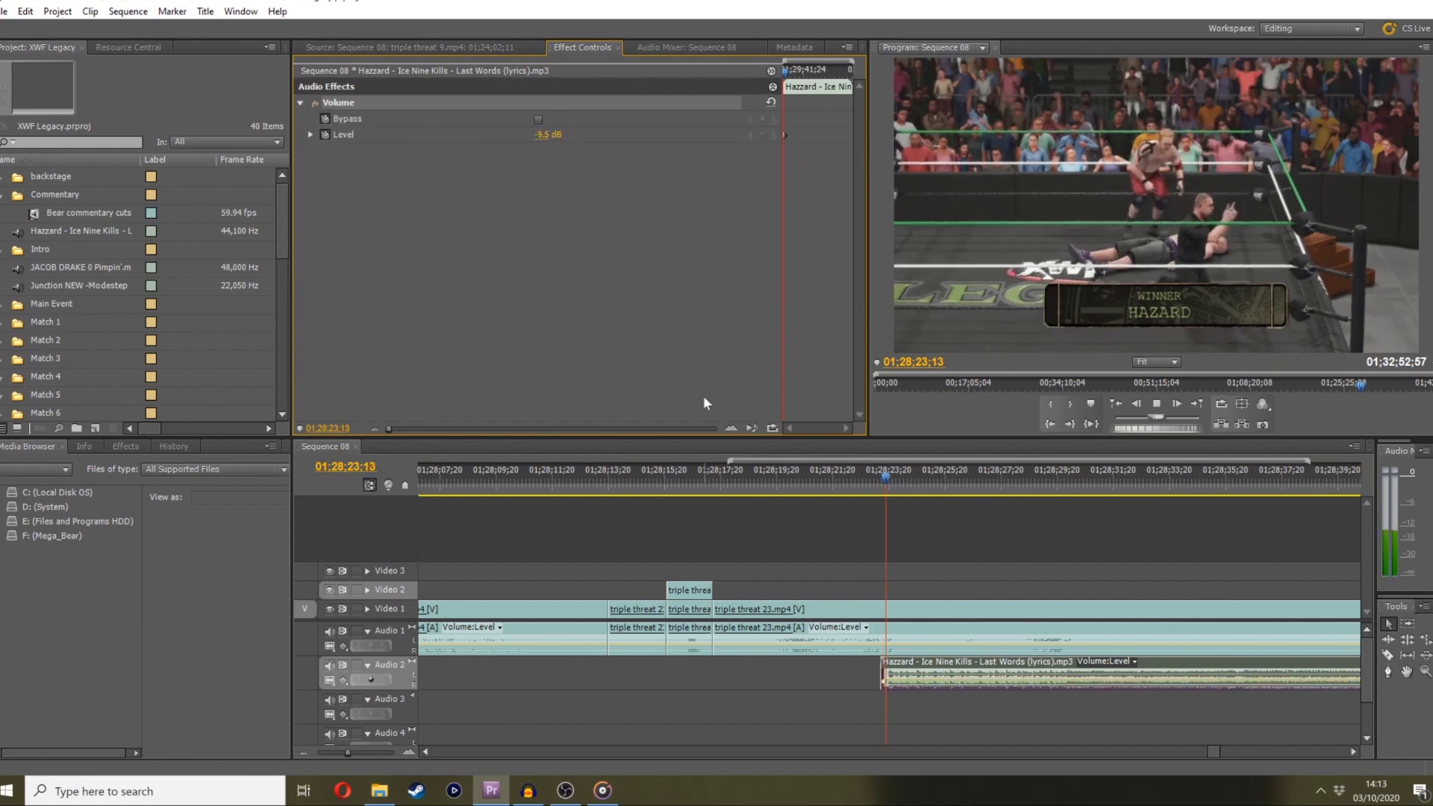
click(876, 476)
drag(877, 477, 883, 477)
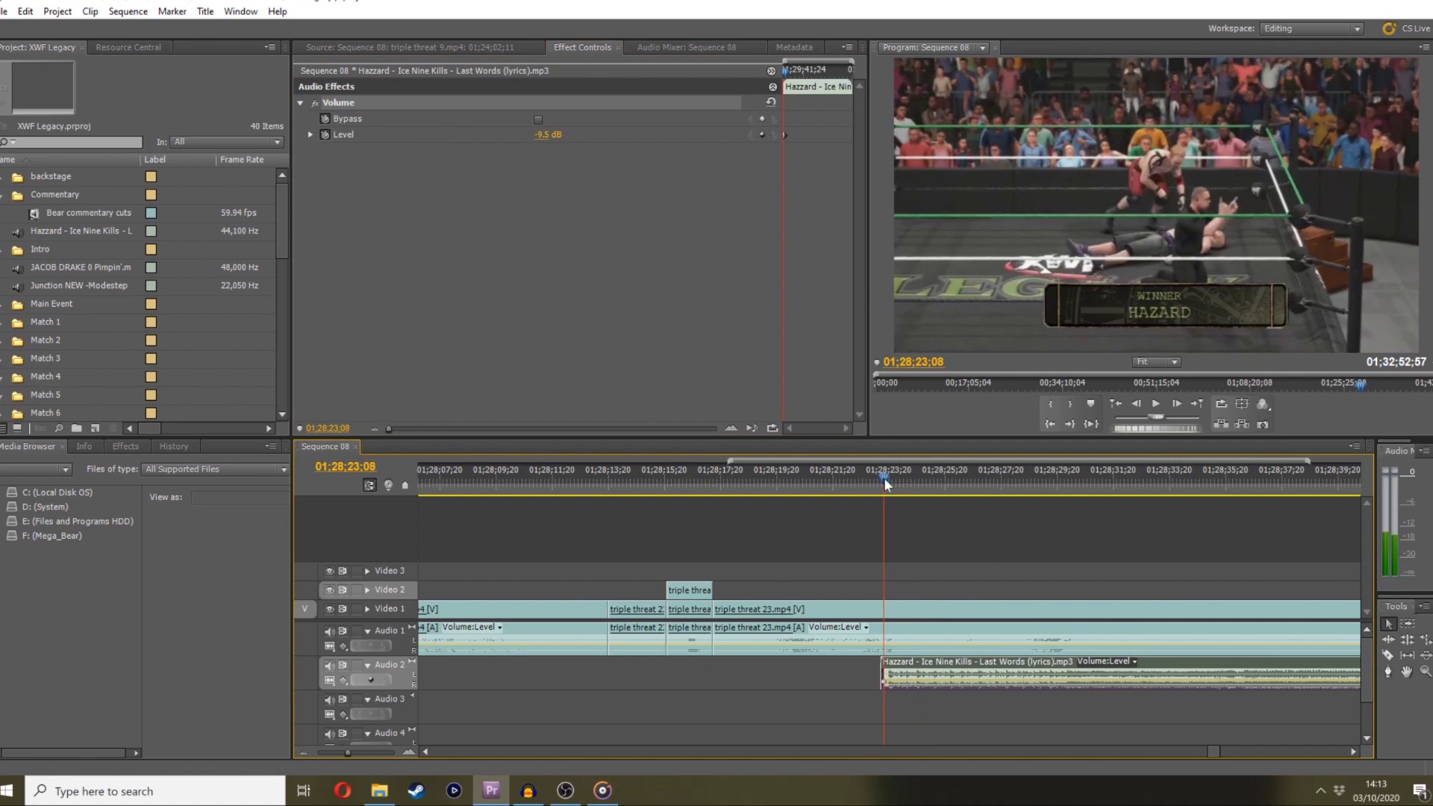
click(884, 680)
key(Delete)
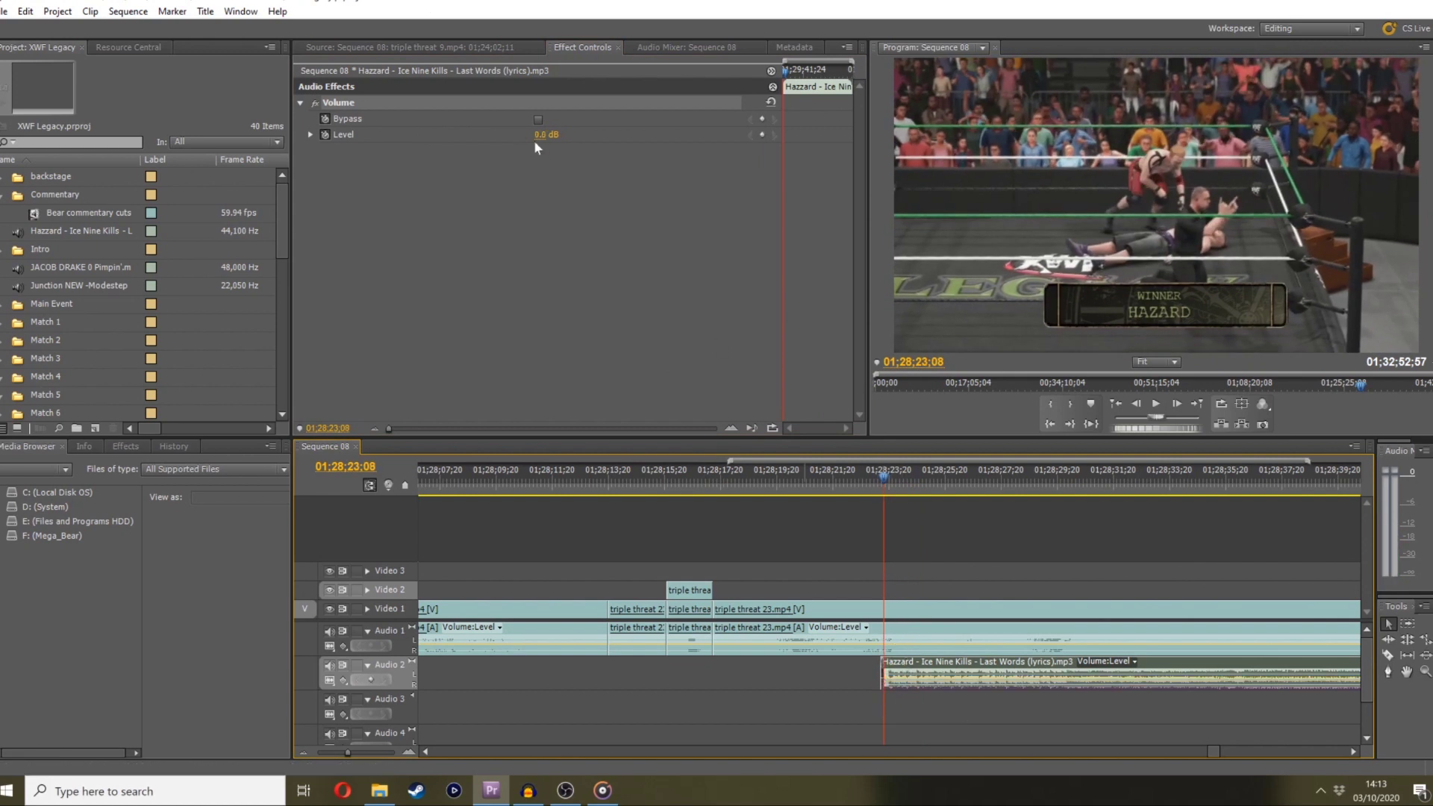
Scrub the music Level down to about -14 dB and play back to check it
drag(537, 137, 512, 143)
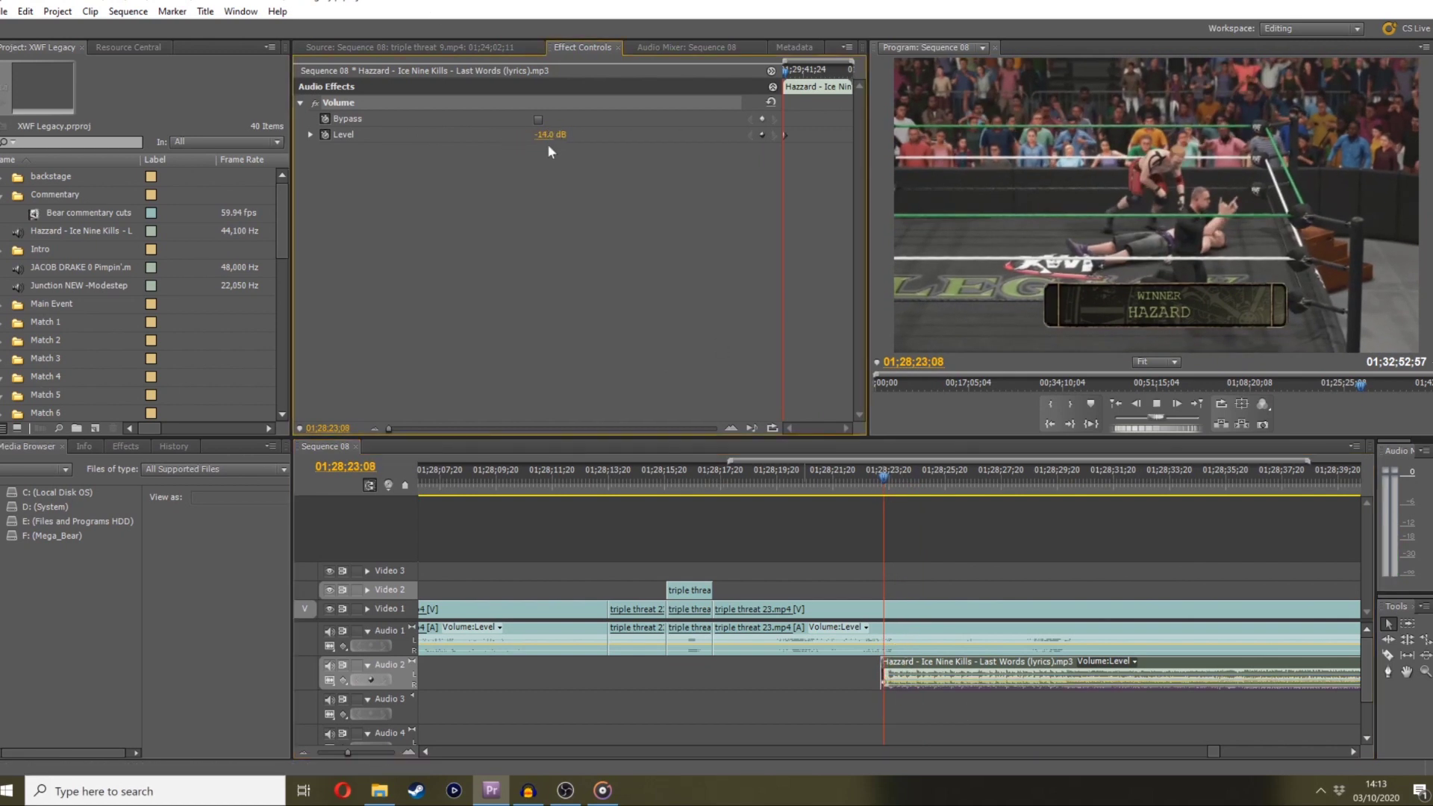
key(space)
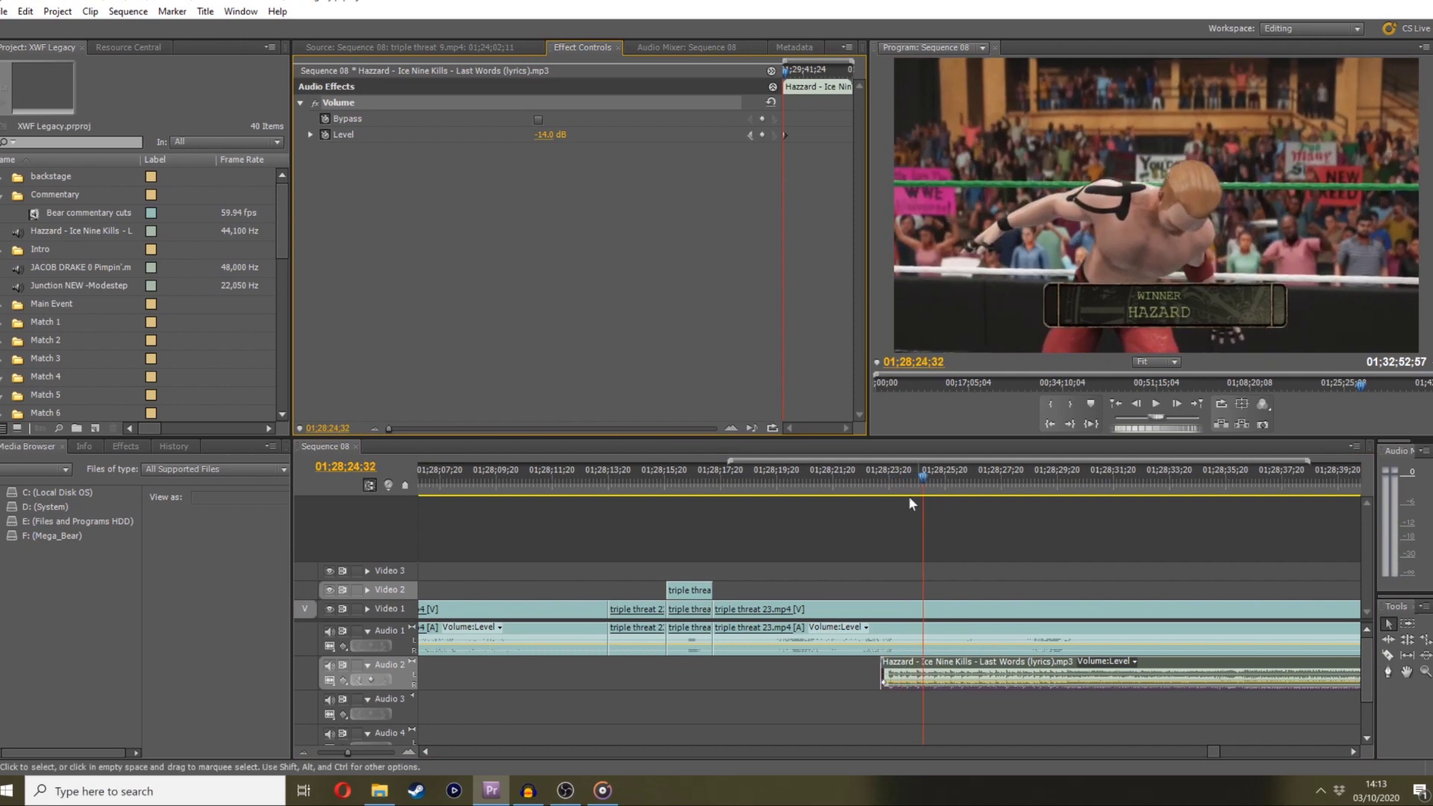
drag(873, 481, 880, 481)
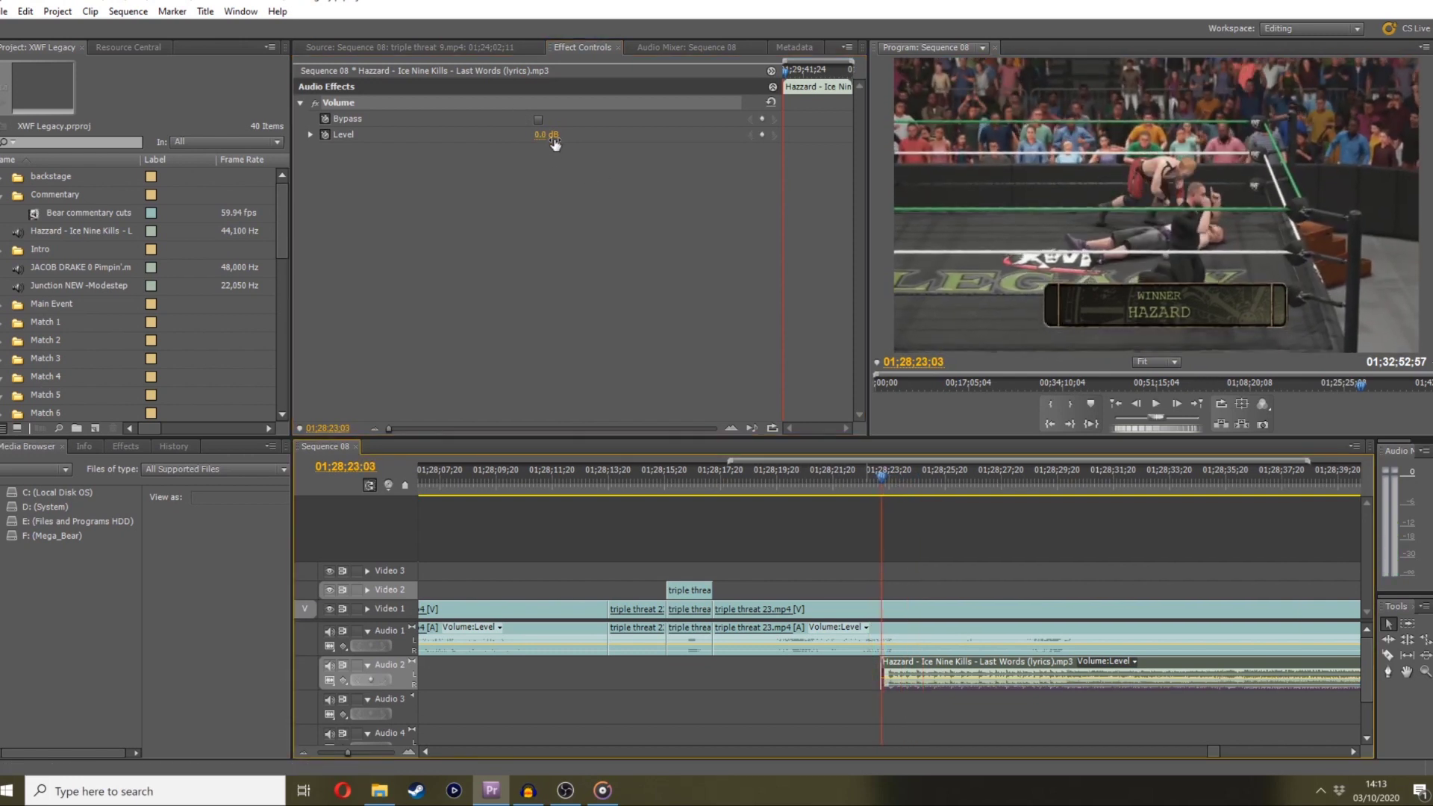
drag(555, 144, 511, 151)
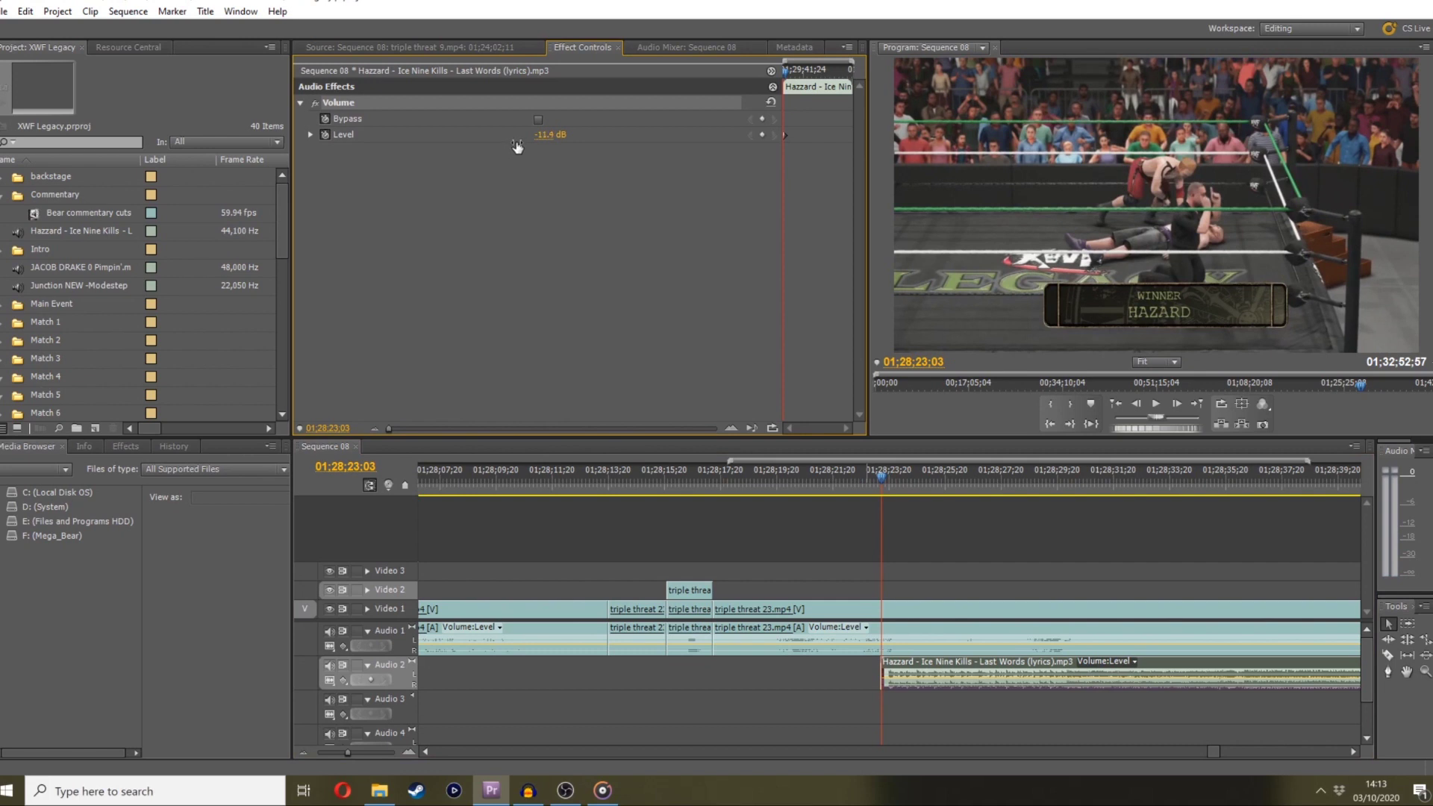
key(space)
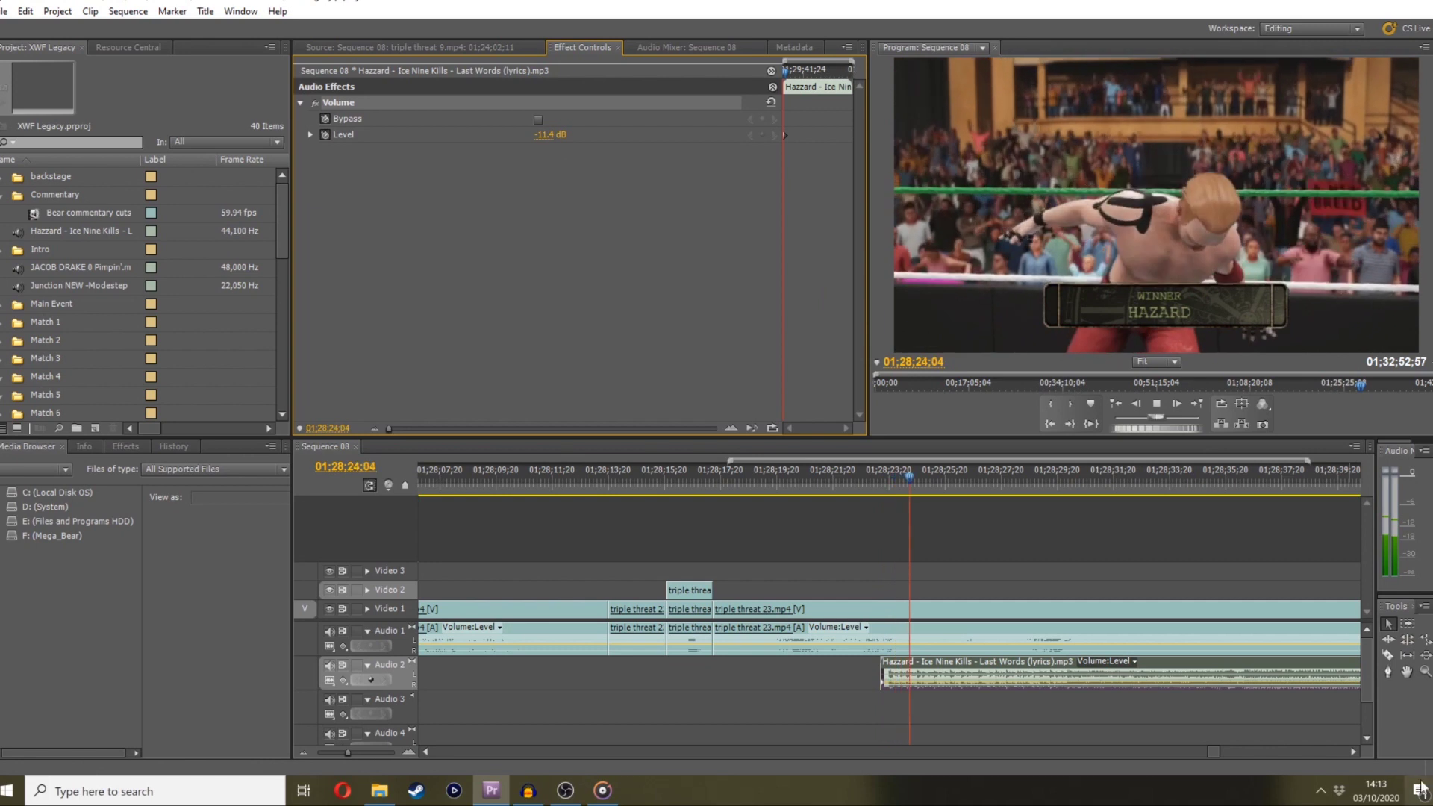
click(1352, 750)
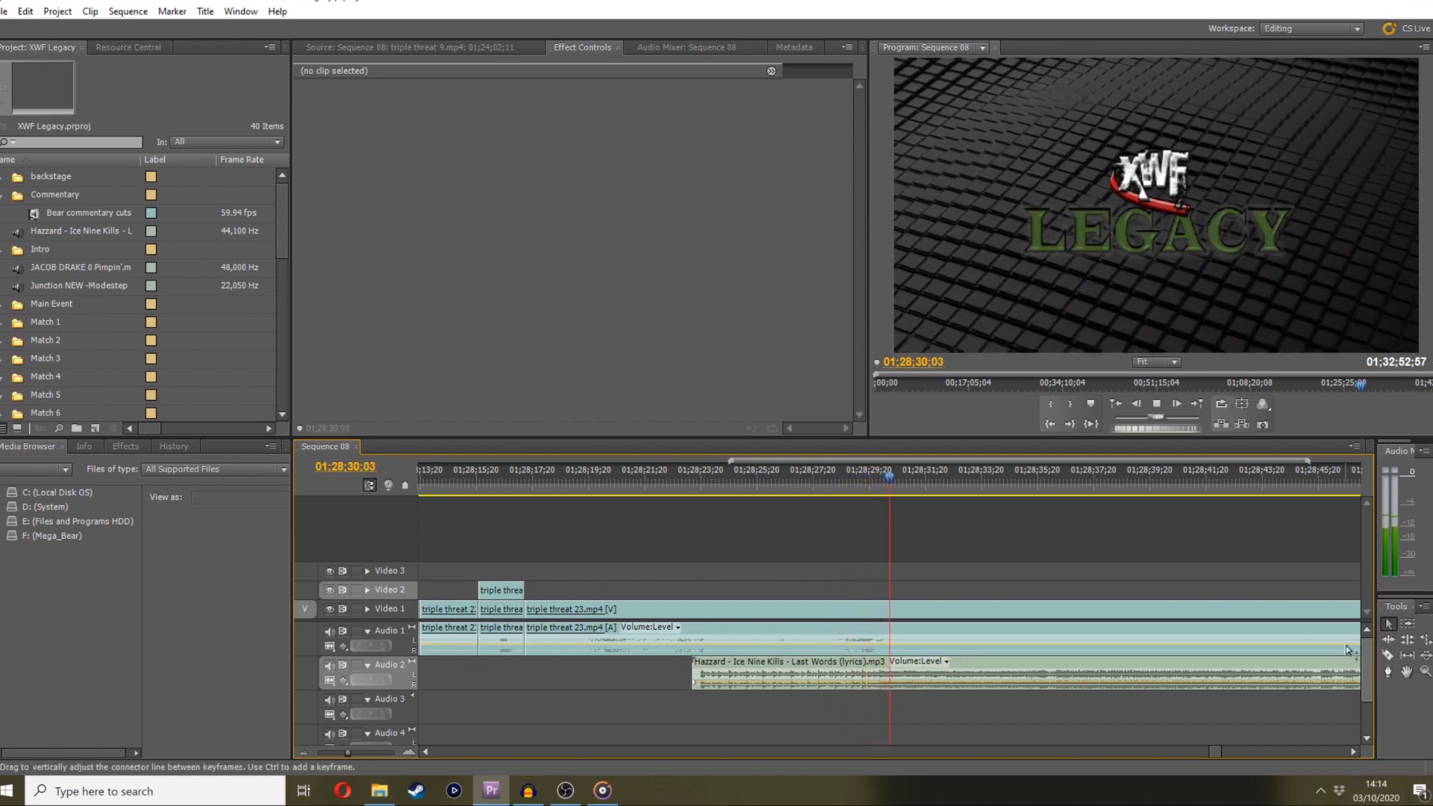
Split the win clip at 01;28;31;09 and shift triple threat 23.mp4 to start at the cut
click(1390, 658)
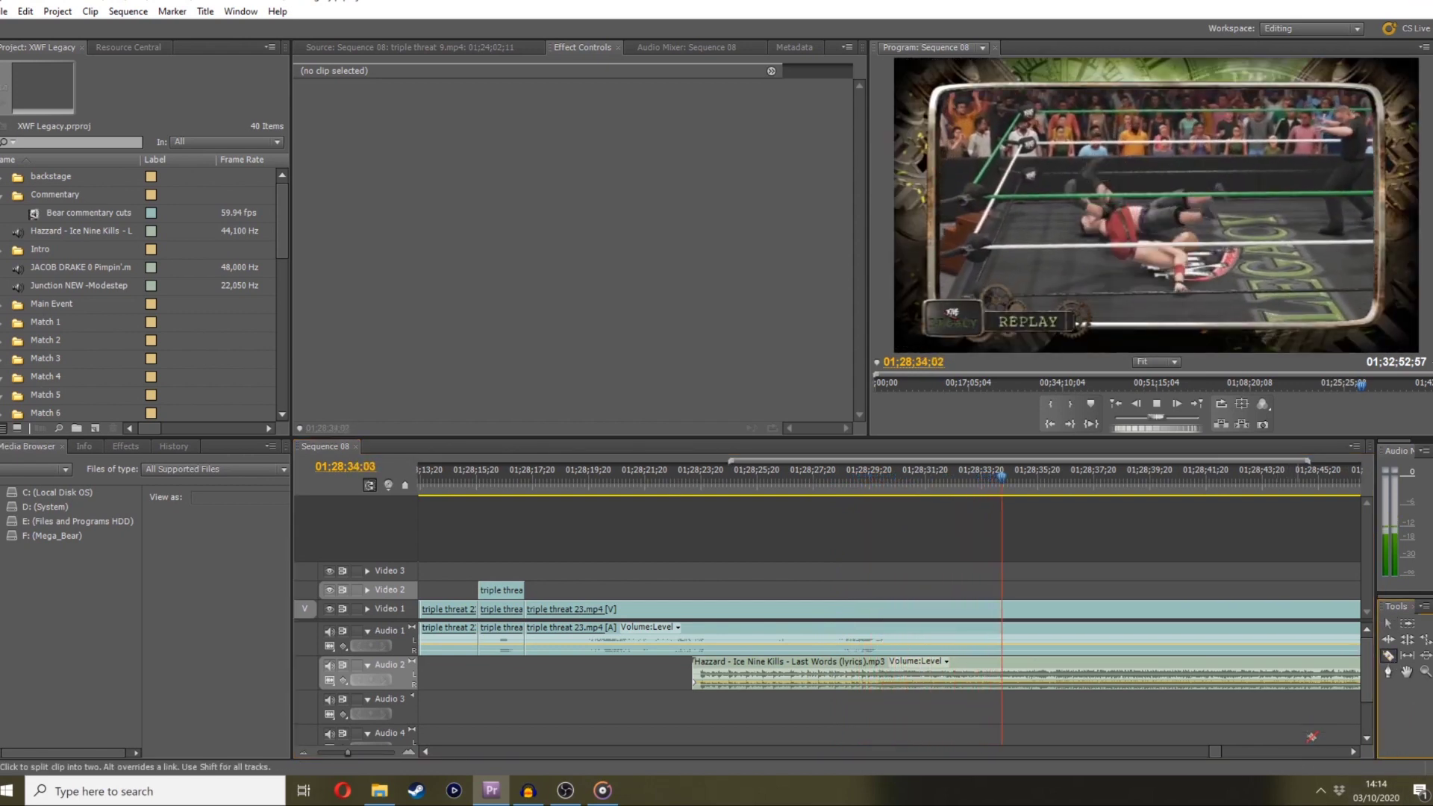
key(space)
scroll(1342, 750, down, 3)
drag(794, 473, 731, 477)
click(787, 609)
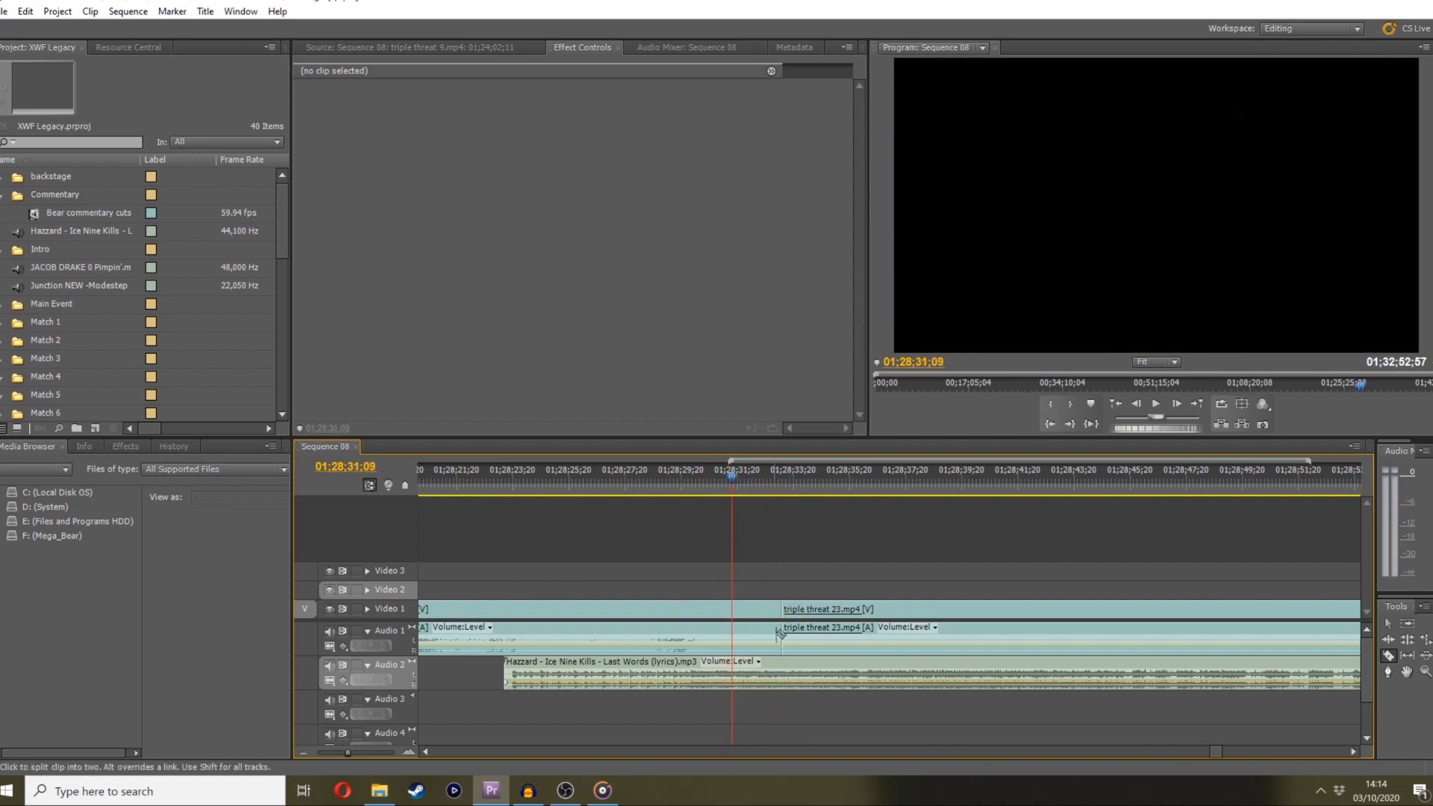
click(732, 609)
click(1387, 623)
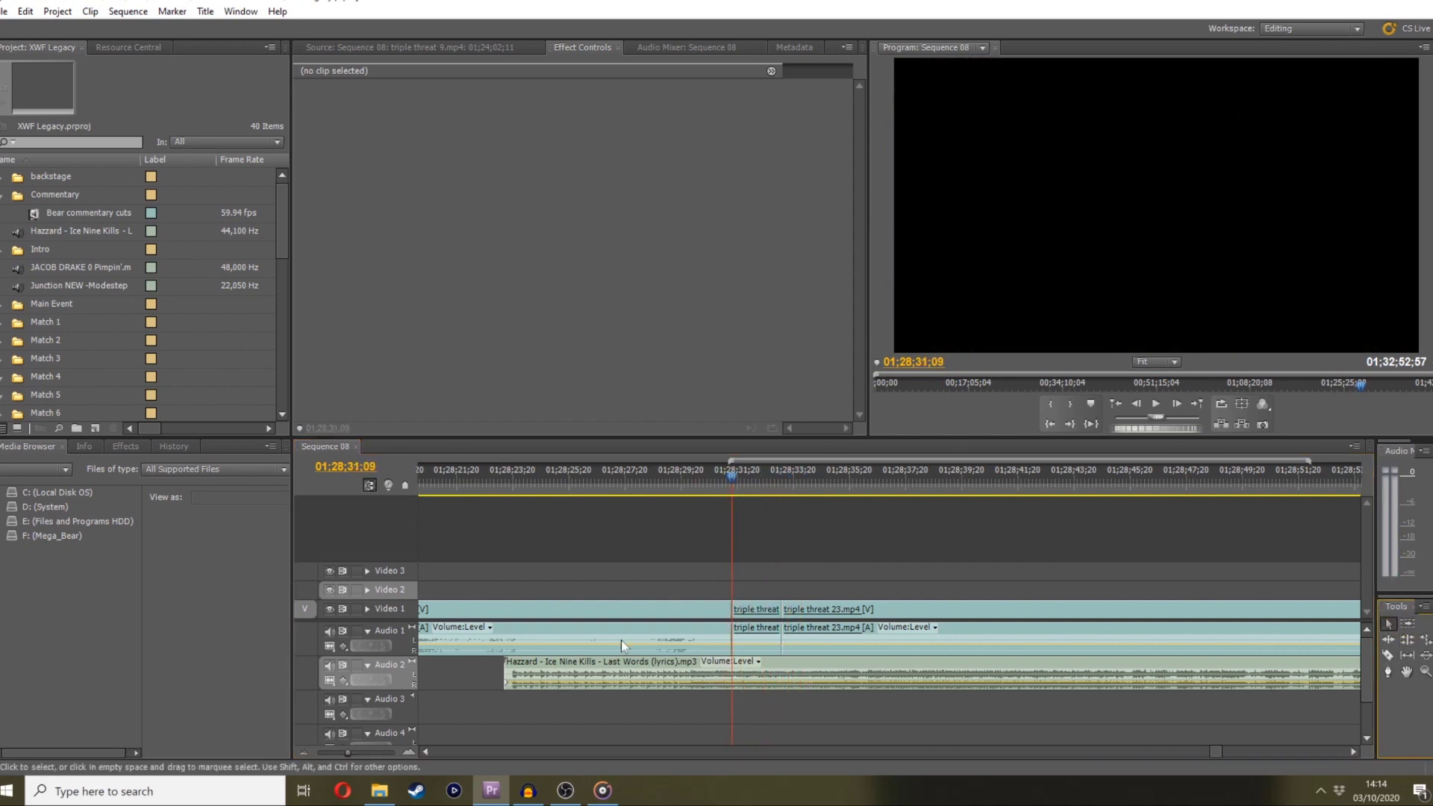
mouse_move(737, 625)
mouse_down()
mouse_move(741, 614)
mouse_move(716, 614)
mouse_up()
click(702, 463)
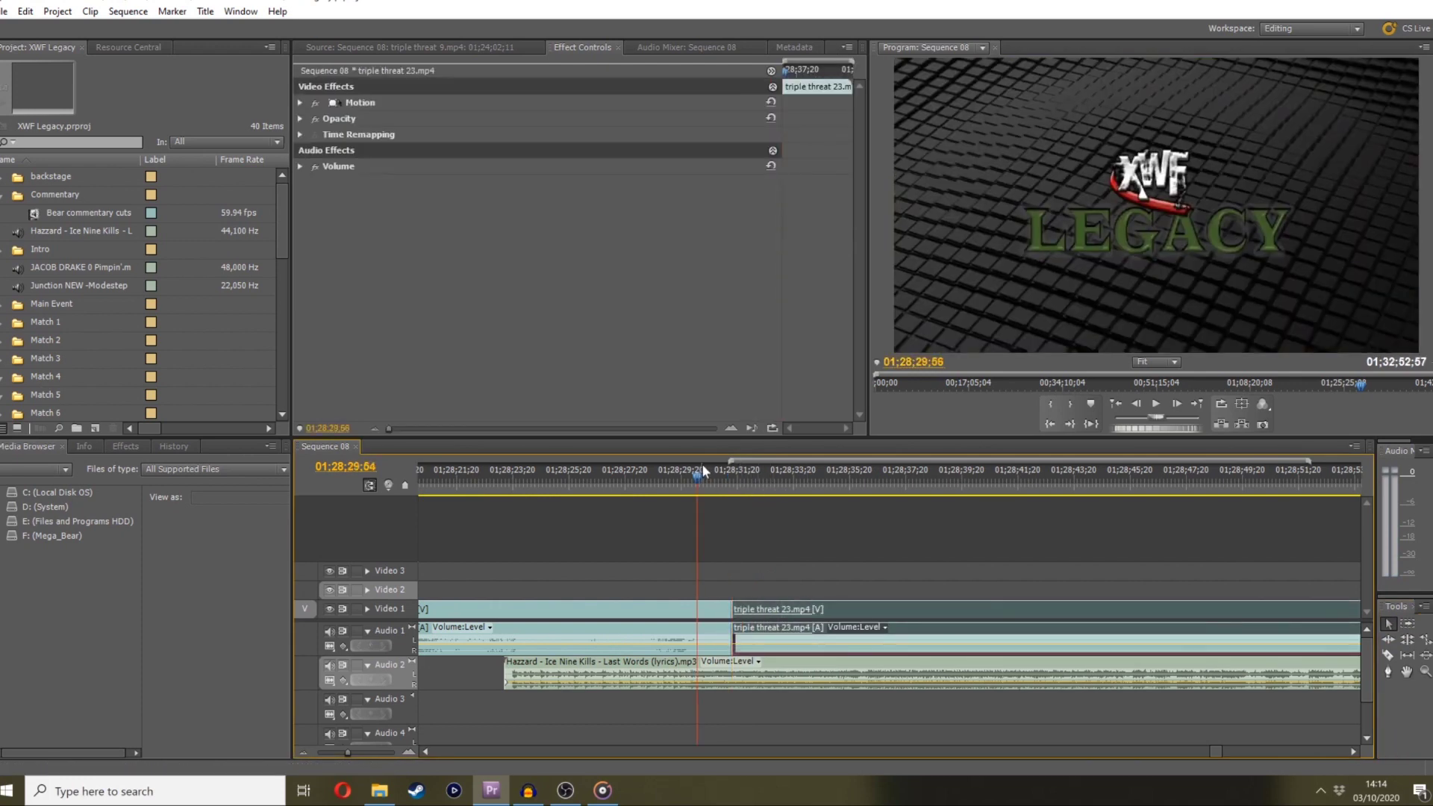
key(space)
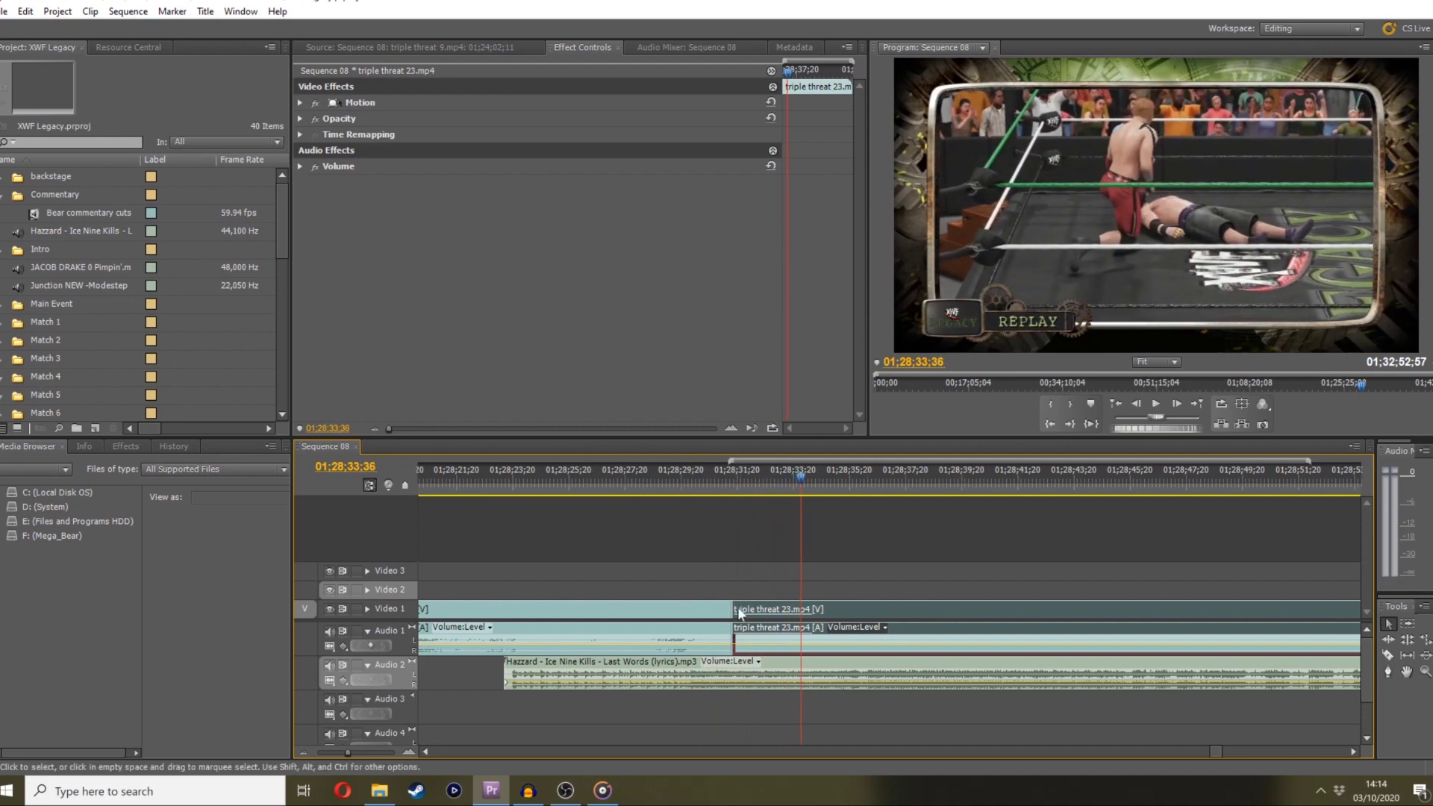
Trim 00;00;04;15 off the win clip's start and cut its end at the playhead
drag(740, 613, 1120, 602)
click(713, 479)
key(space)
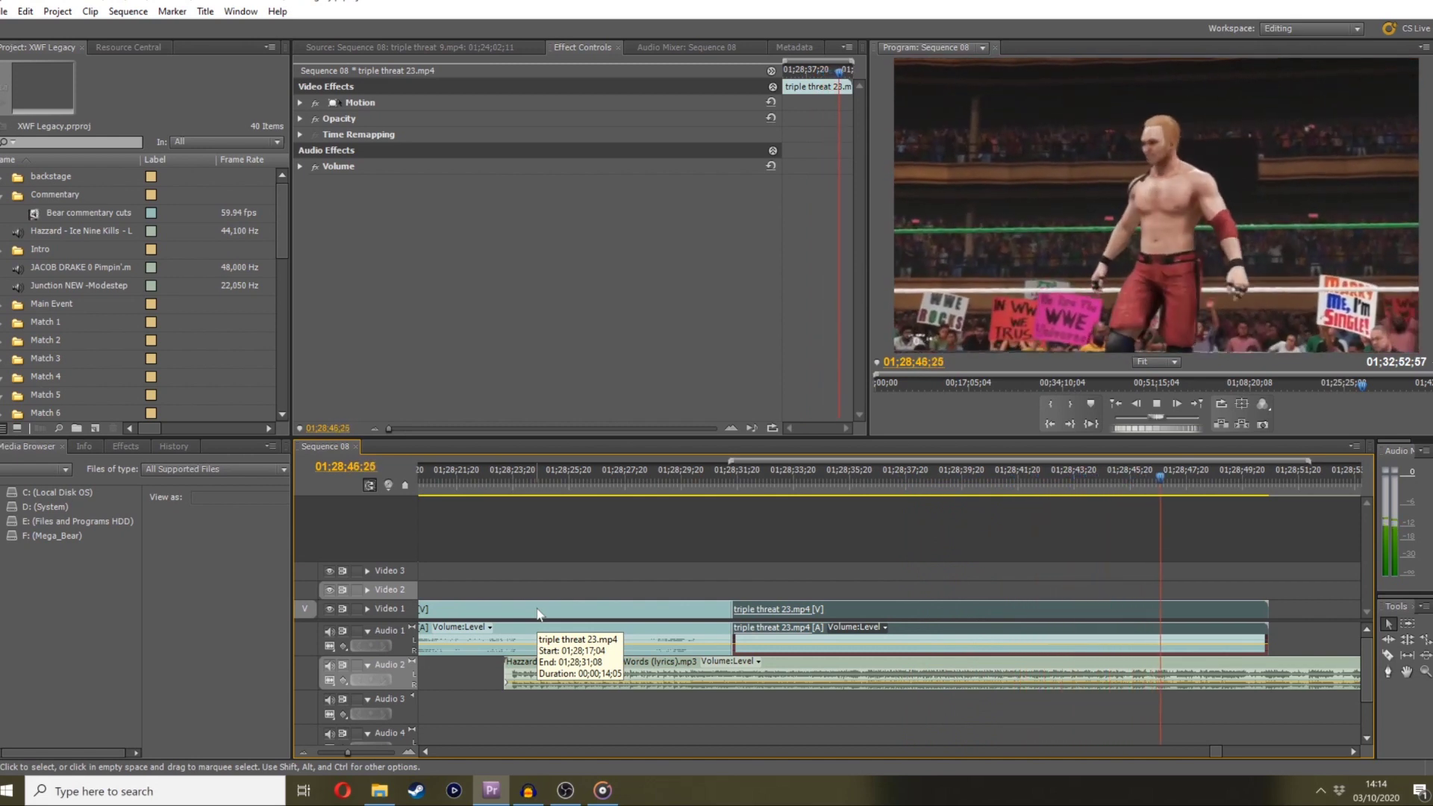
key(space)
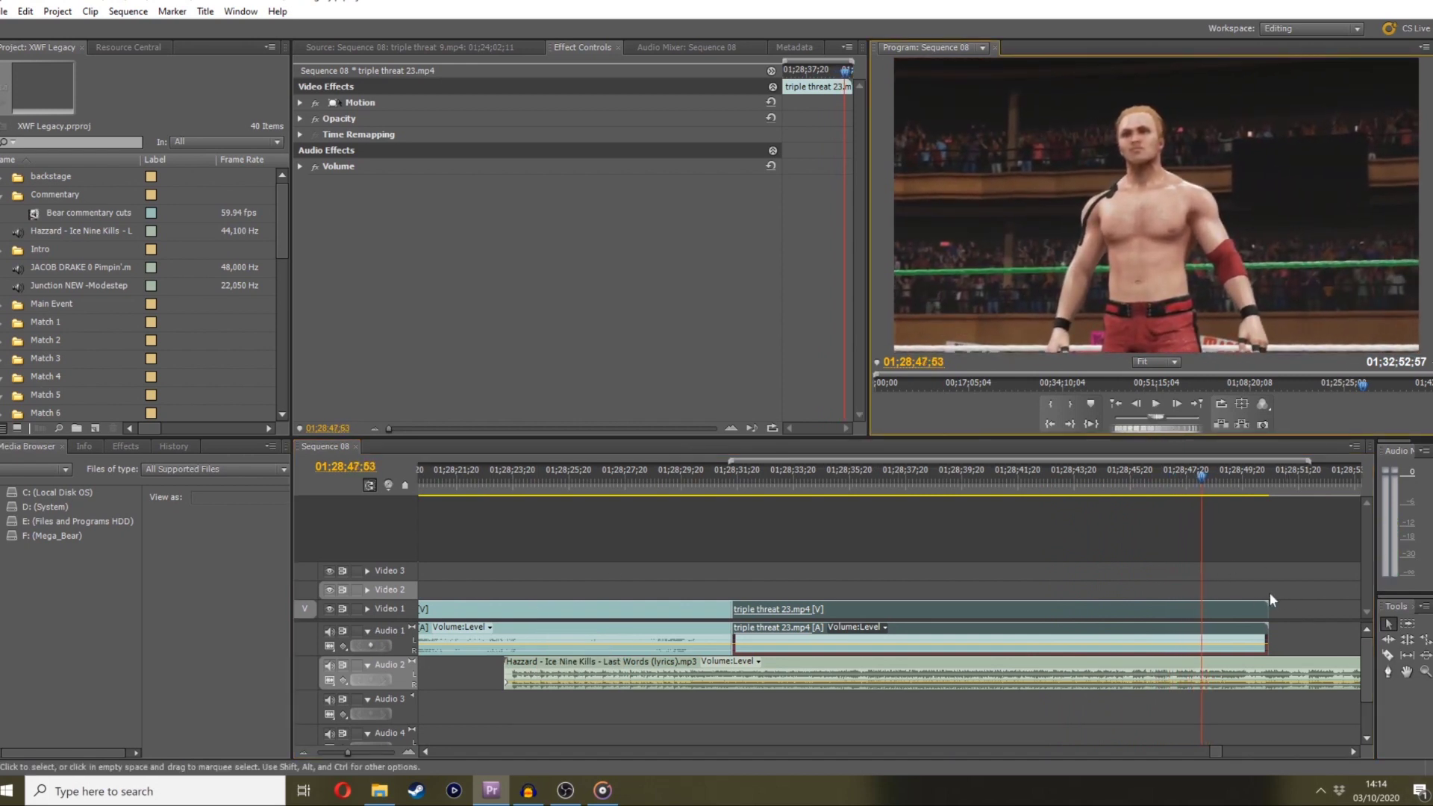
drag(1267, 608, 1200, 608)
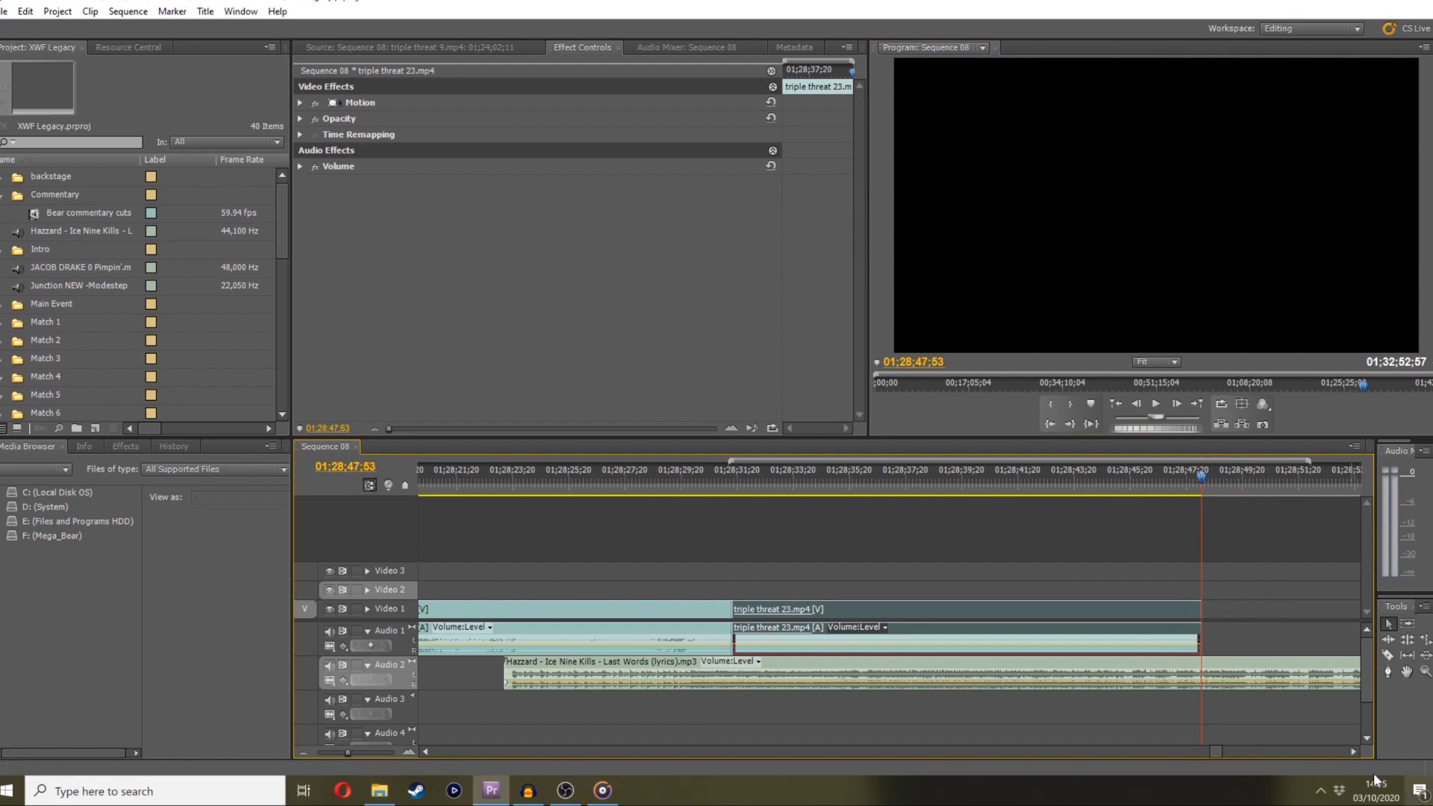
Play Hazard's theme music past the end of the video to find the cut point
click(1354, 752)
drag(824, 477, 802, 483)
key(space)
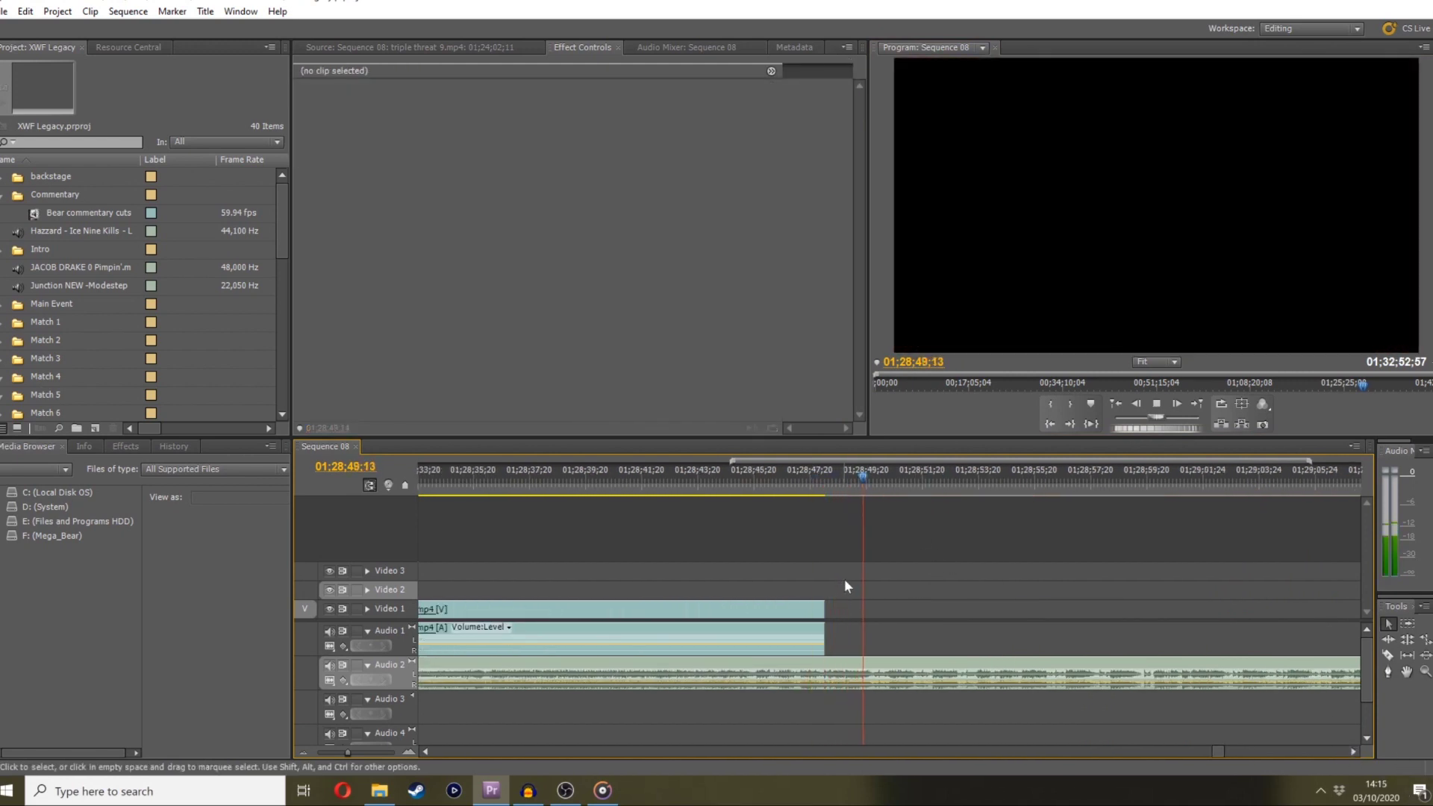
Razor the Audio 2 theme music at 01;28;52;05 and delete the leftover piece after it
click(1387, 655)
click(1388, 623)
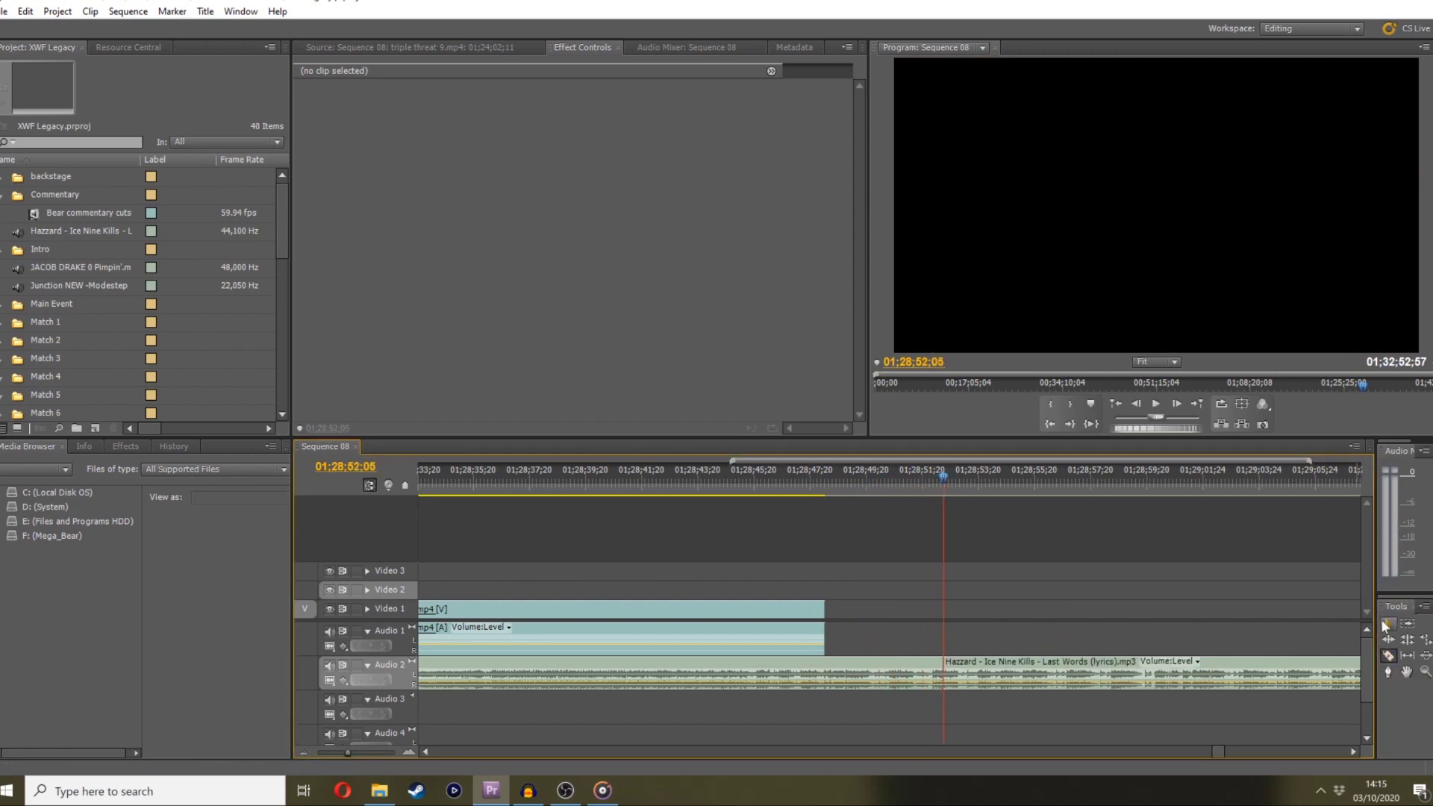
click(1149, 672)
key(Delete)
Zoom out and bring the playhead back to the earlier match footage around 01;21;48;13
drag(348, 752, 331, 755)
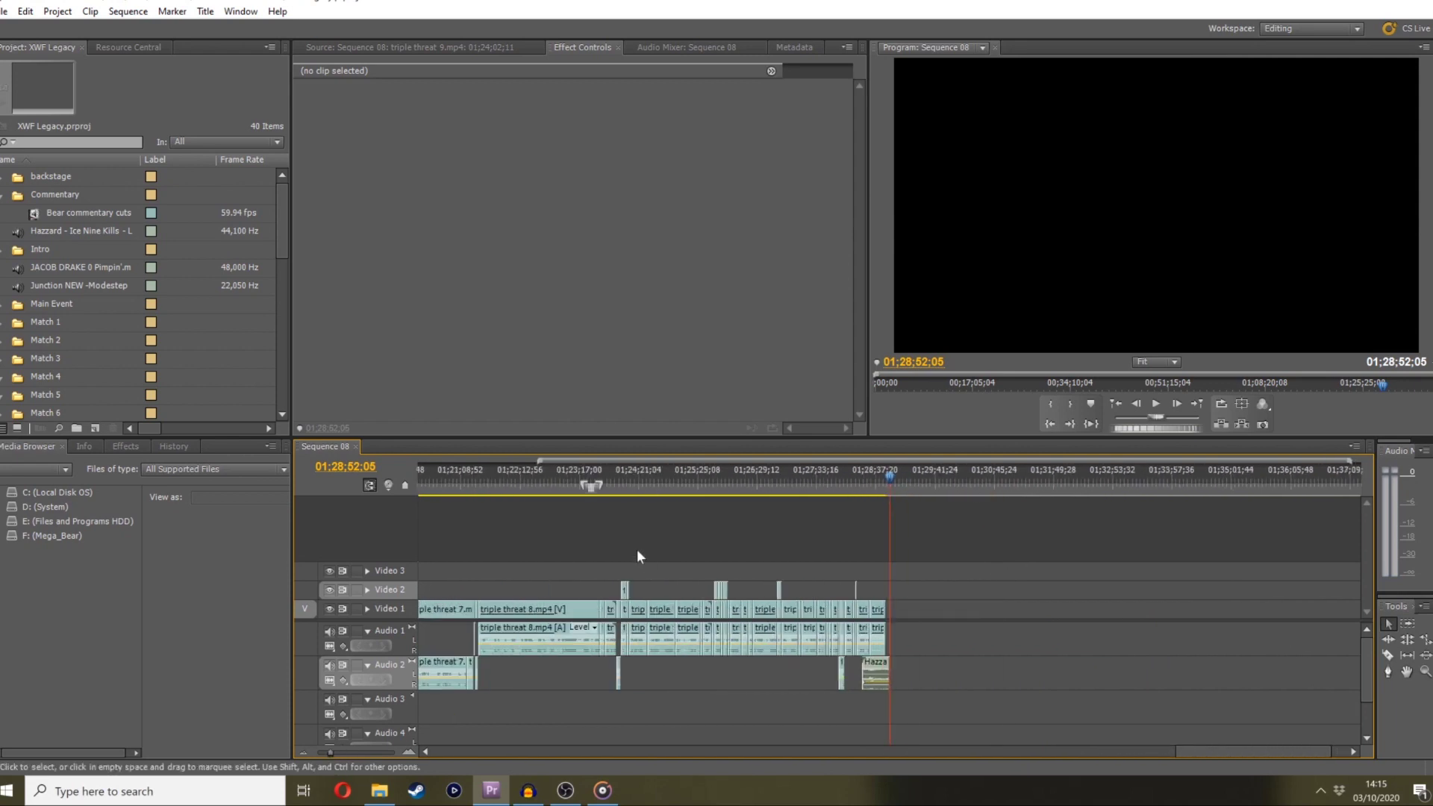
drag(579, 481, 498, 481)
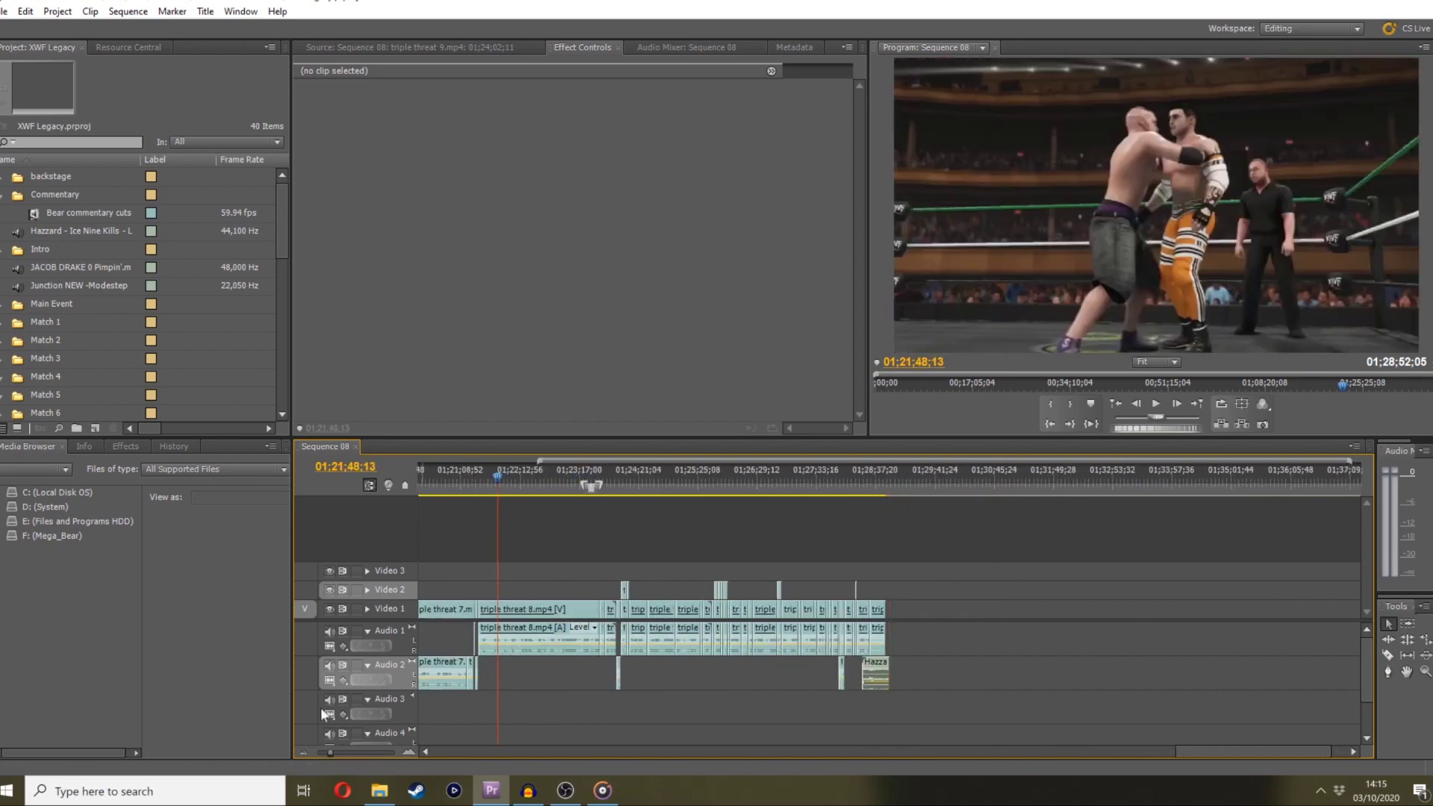
drag(332, 750, 334, 752)
scroll(1205, 750, down, 6)
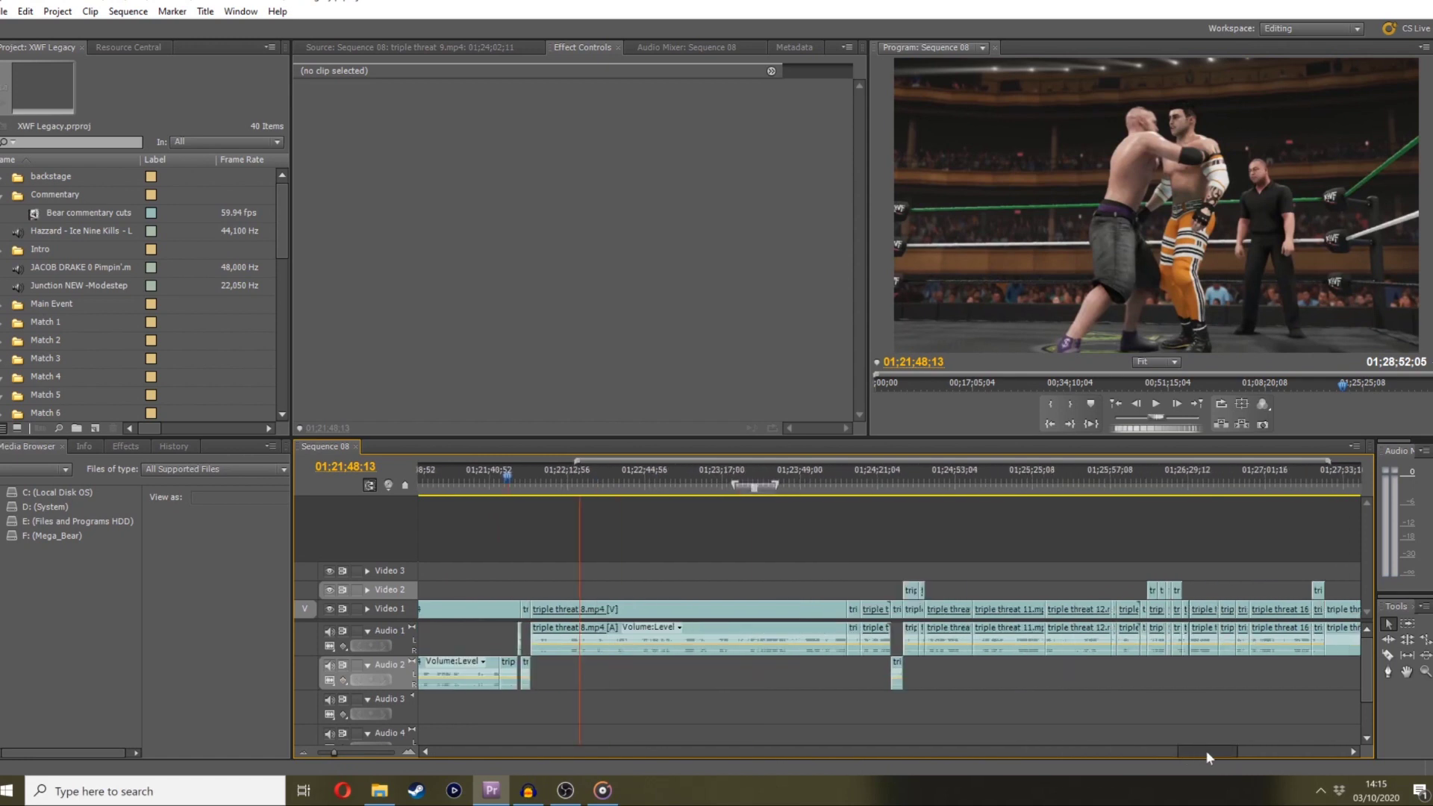
drag(1196, 747, 1139, 747)
click(714, 485)
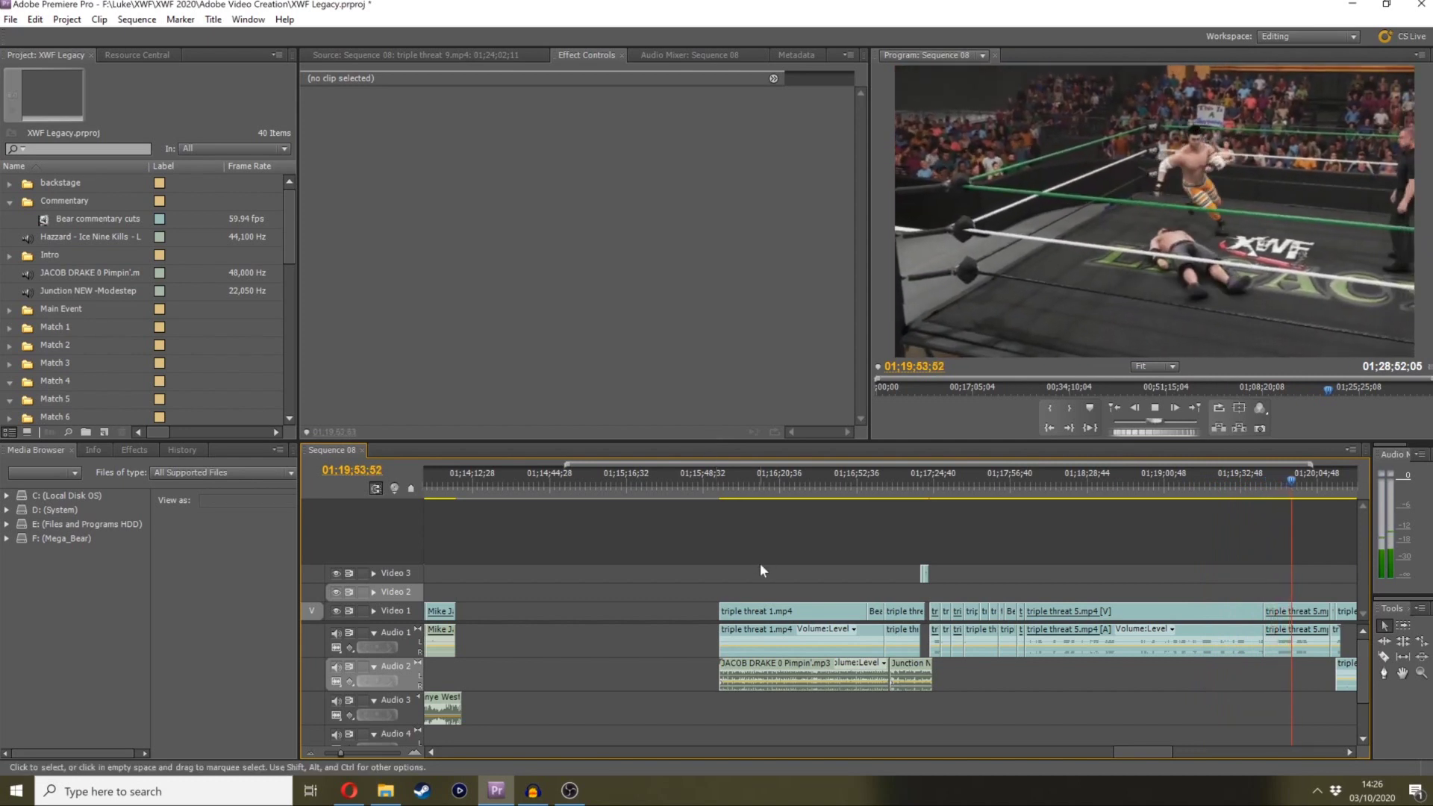
key(space)
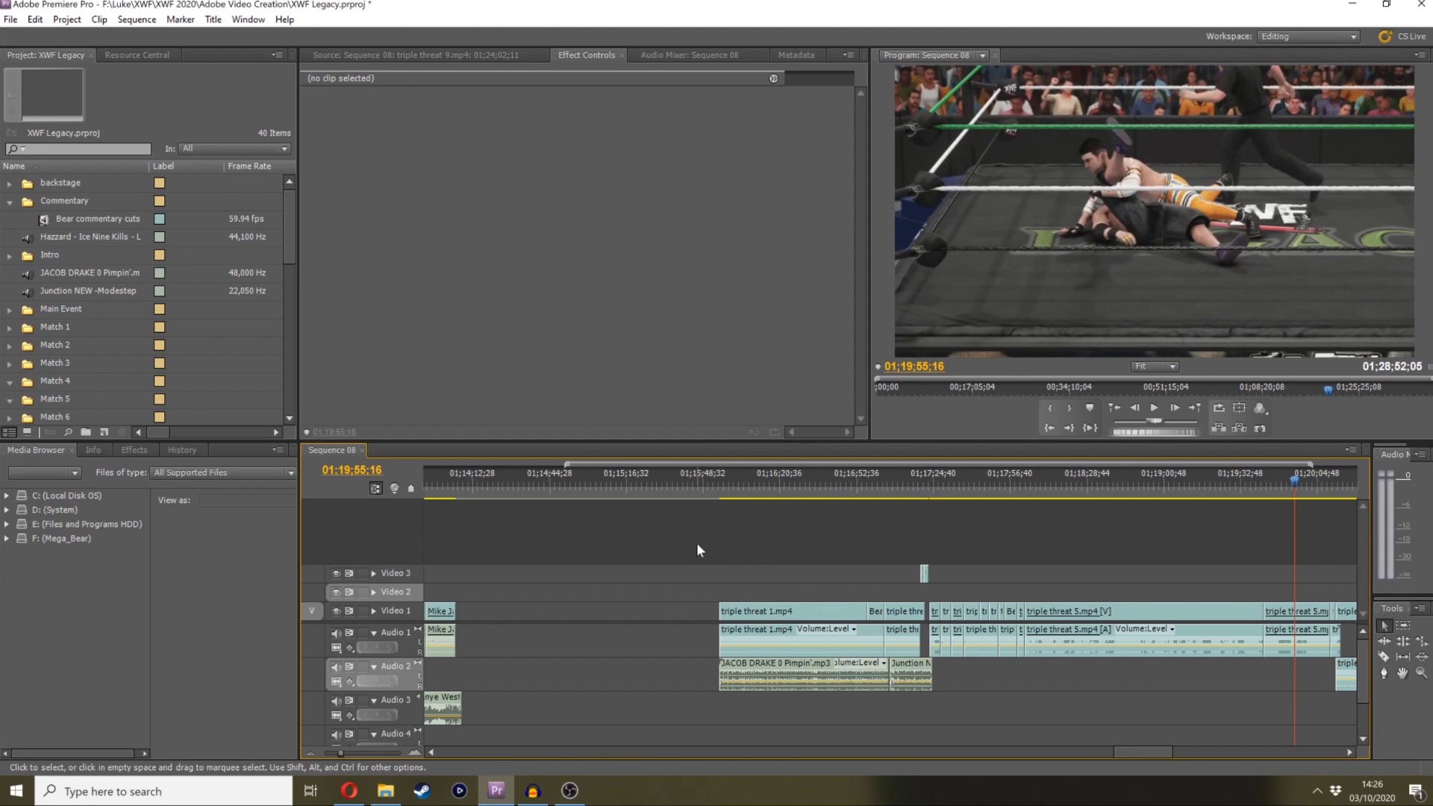